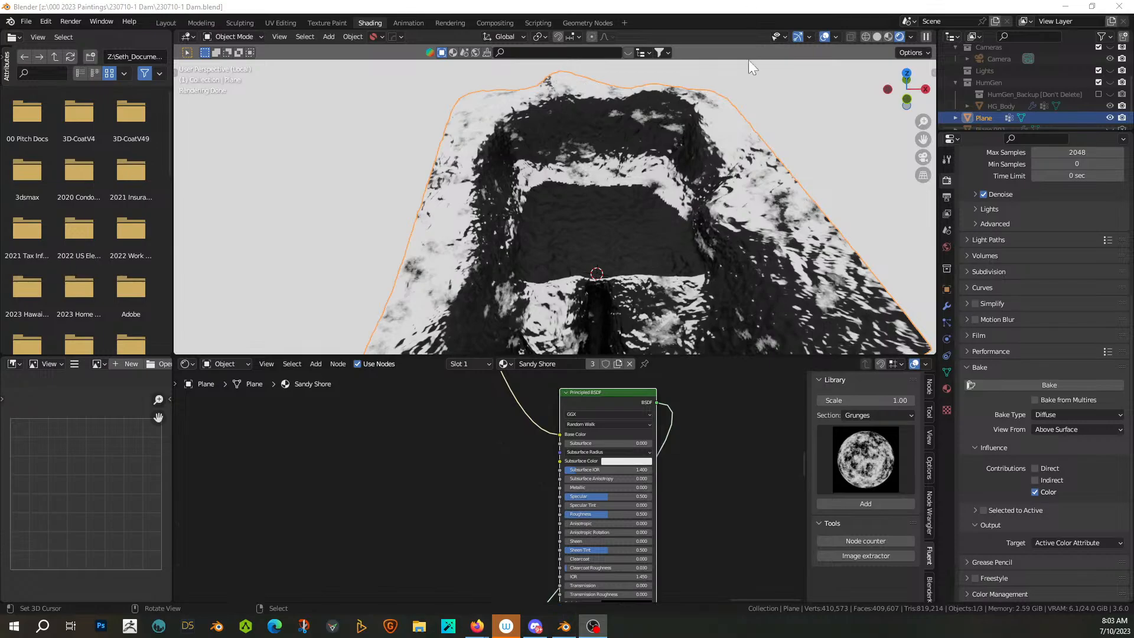
scroll(714, 541, down, 1)
scroll(712, 545, down, 4)
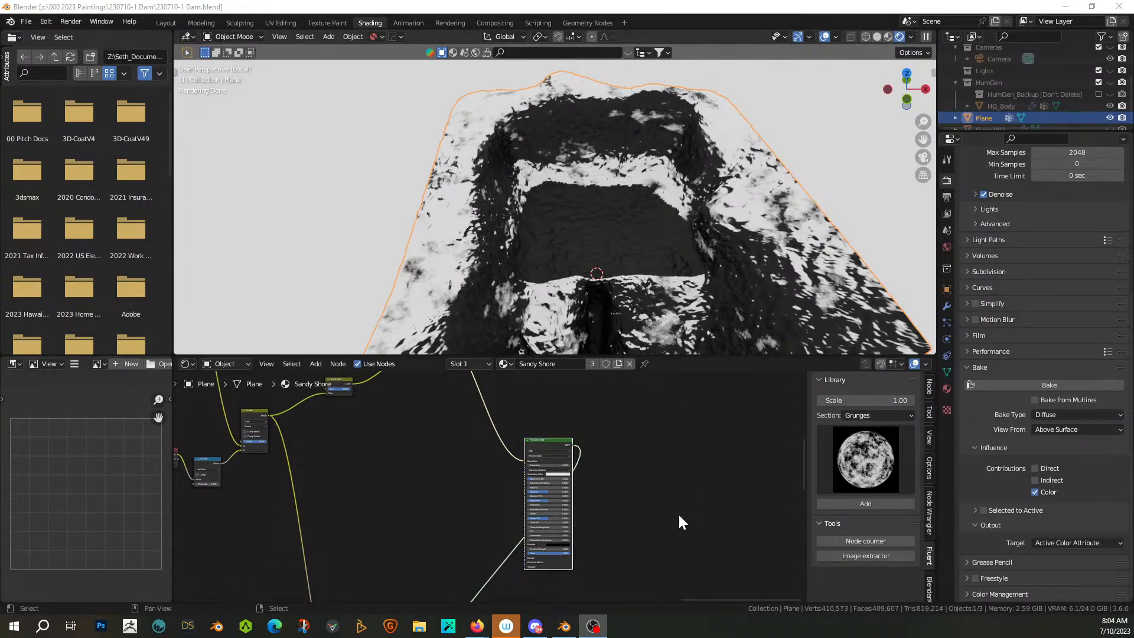
scroll(677, 512, down, 2)
middle_drag(620, 506, 670, 569)
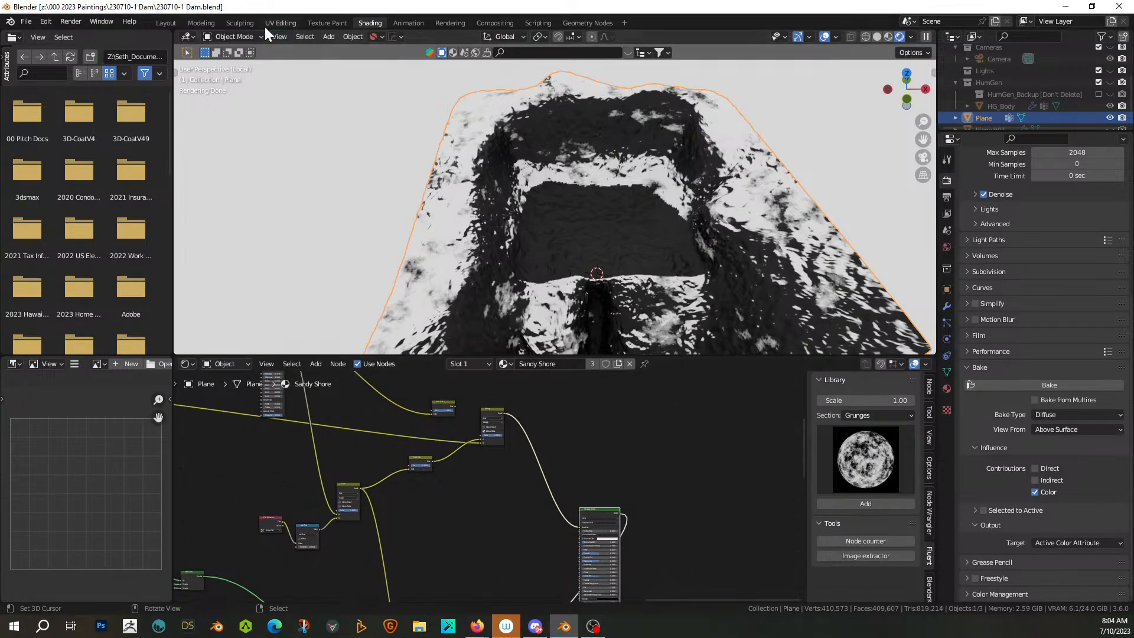
click(175, 22)
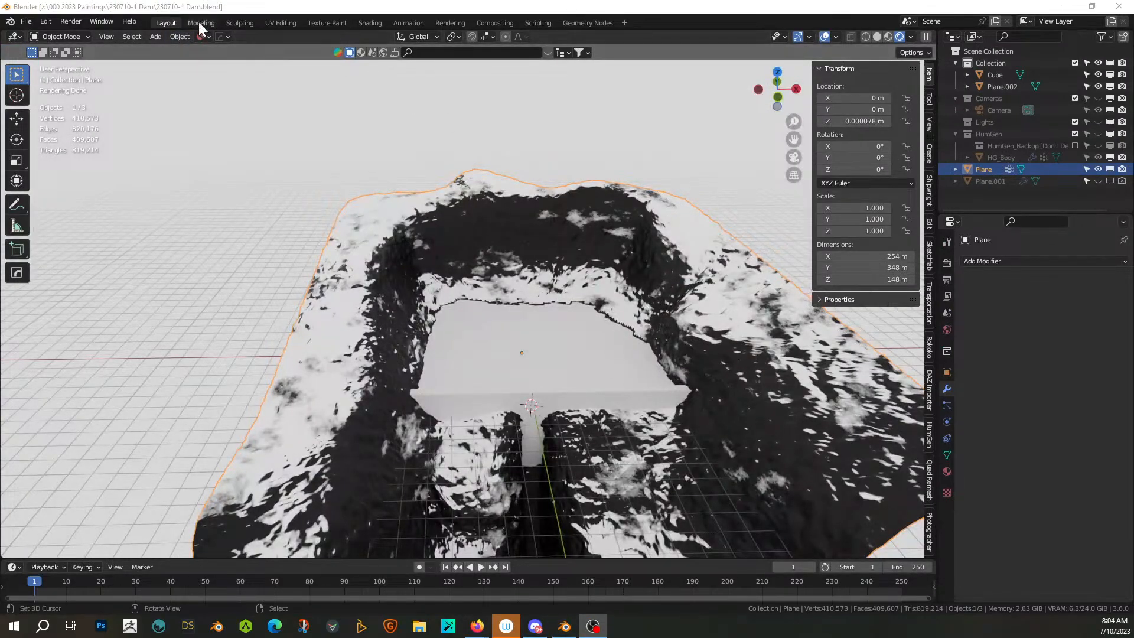
click(382, 23)
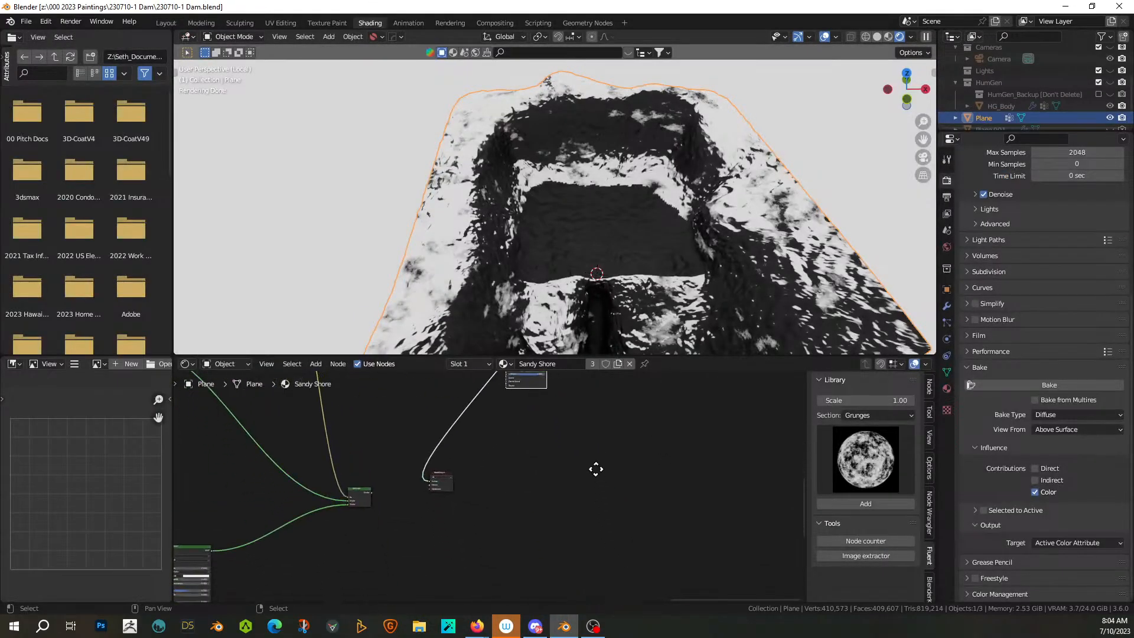
Step: Preview the final mix shader on the terrain plane and look over the blended sand, grass and rock areas
ctrl+shift+click(360, 488)
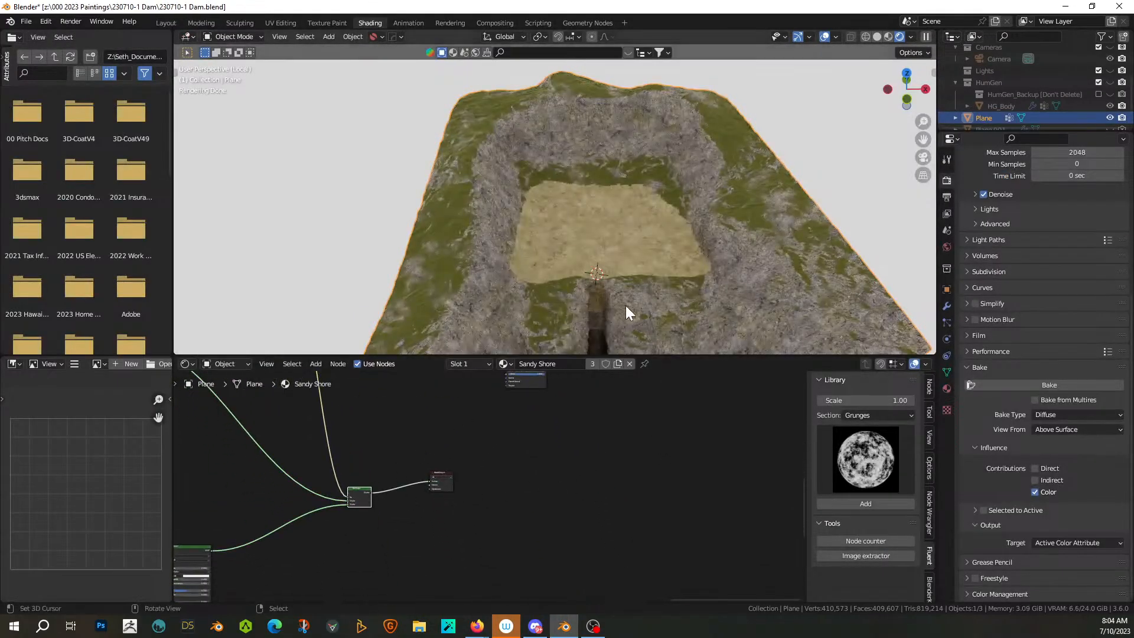
middle_drag(626, 306, 653, 292)
scroll(632, 281, up, 2)
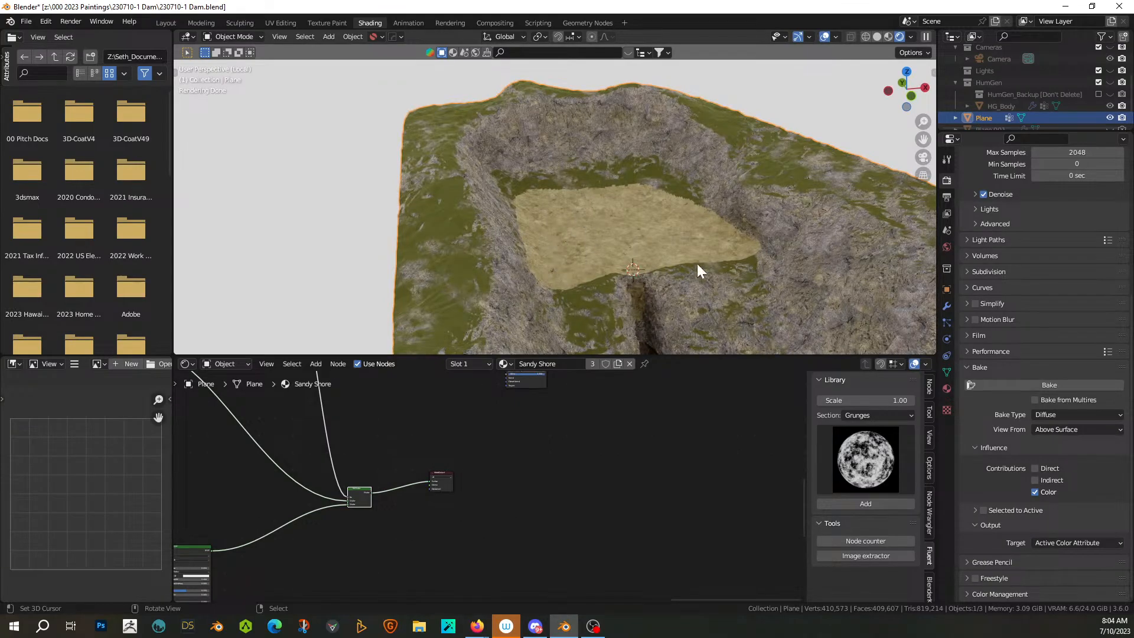
scroll(712, 231, up, 2)
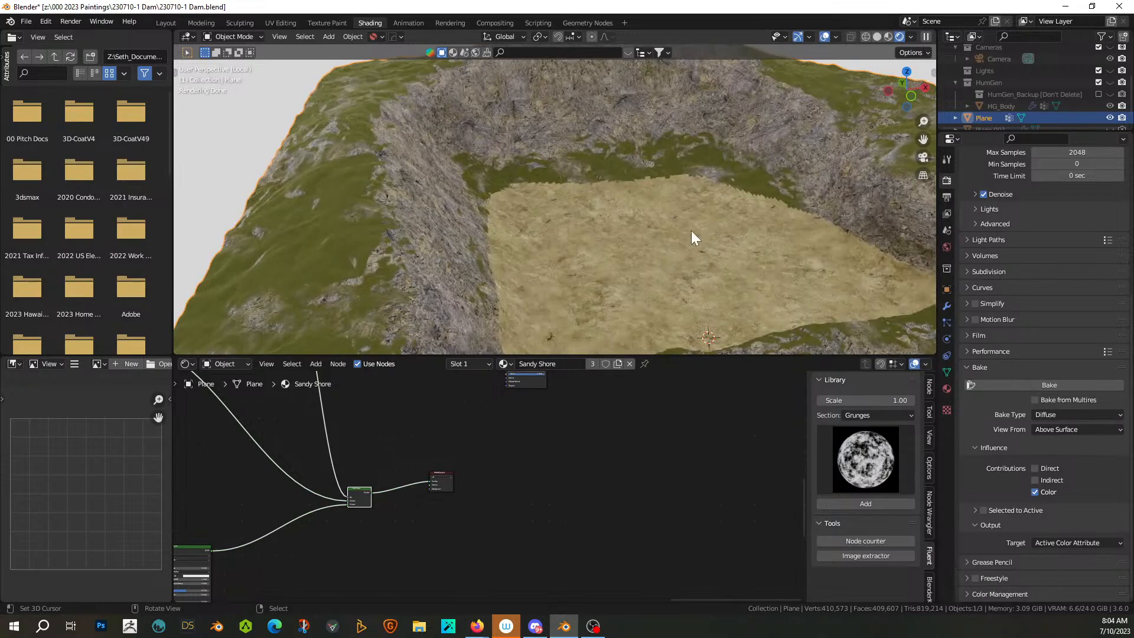
scroll(691, 230, down, 3)
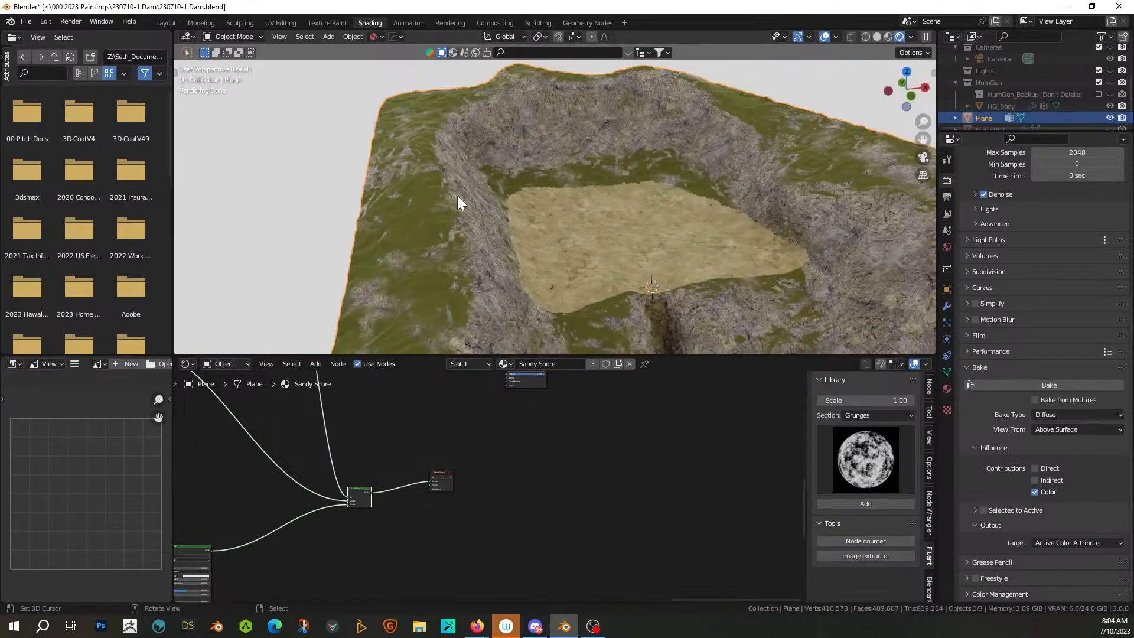
scroll(586, 252, down, 5)
middle_drag(608, 266, 570, 255)
scroll(571, 260, up, 5)
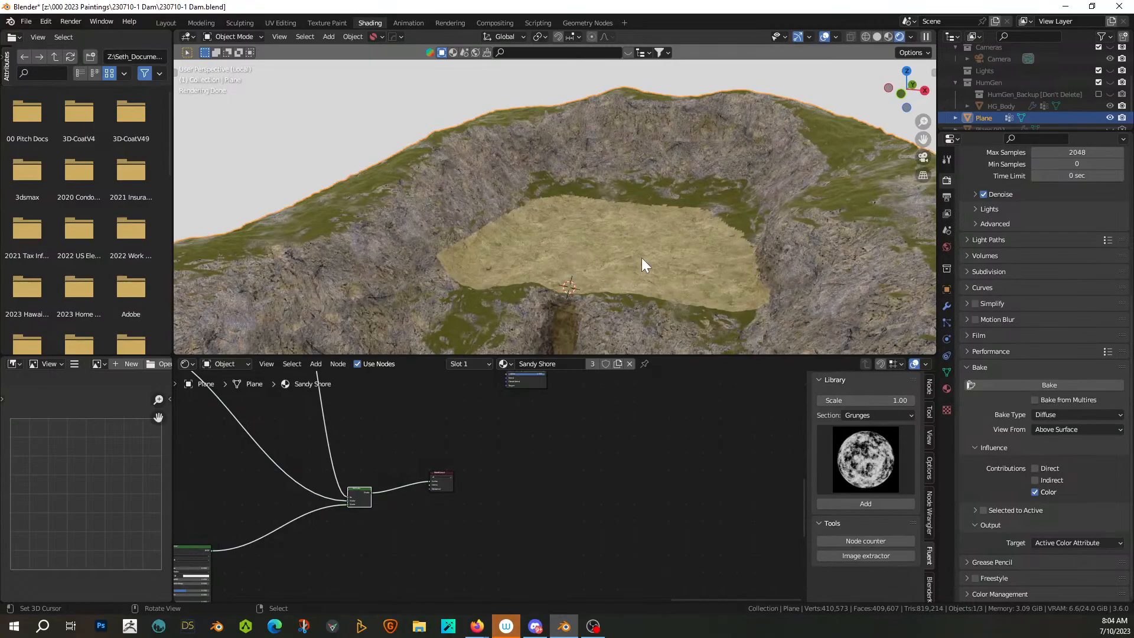
Step: Examine the border between the sandy basin floor and the surrounding grass and rock from several angles and distances
scroll(641, 259, up, 3)
middle_drag(641, 259, 675, 244)
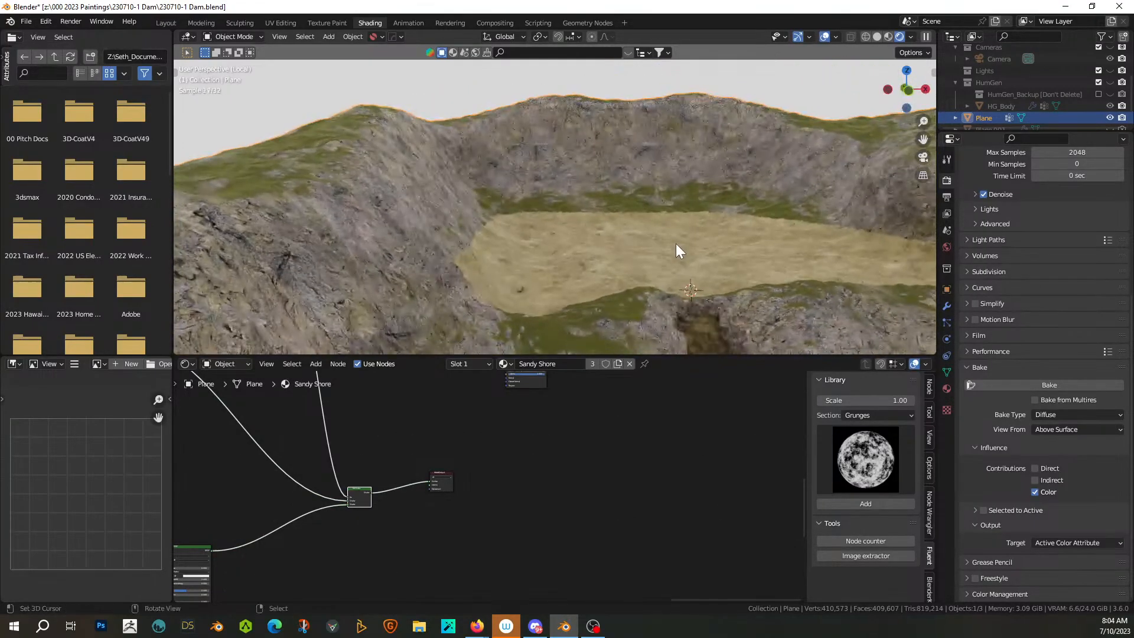
scroll(676, 251, up, 2)
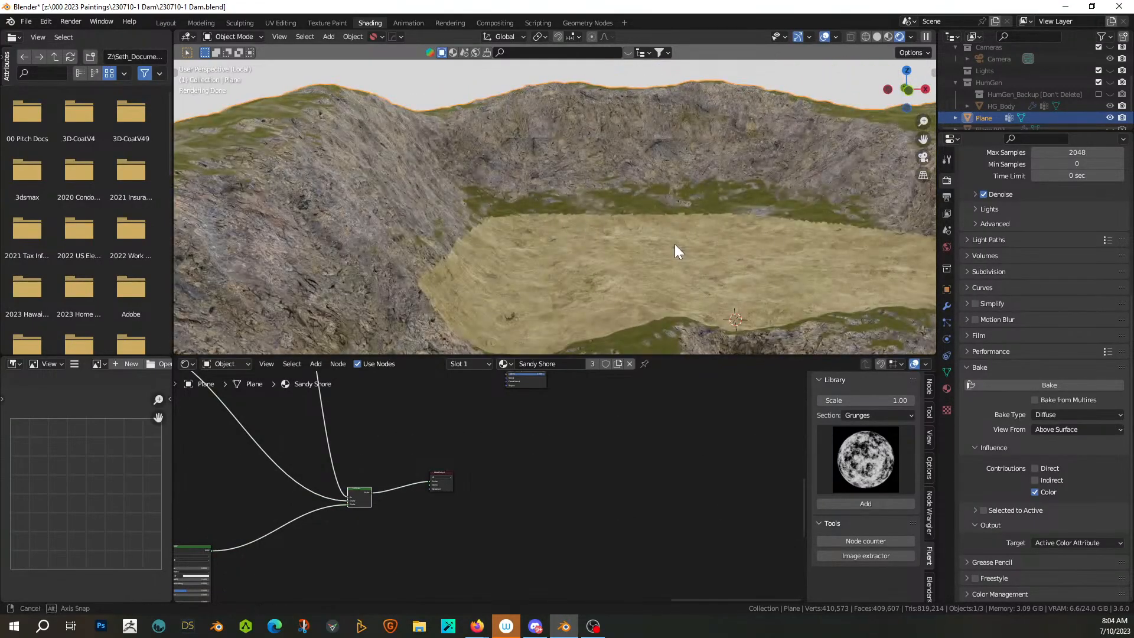
middle_drag(674, 244, 588, 258)
middle_drag(499, 232, 508, 222)
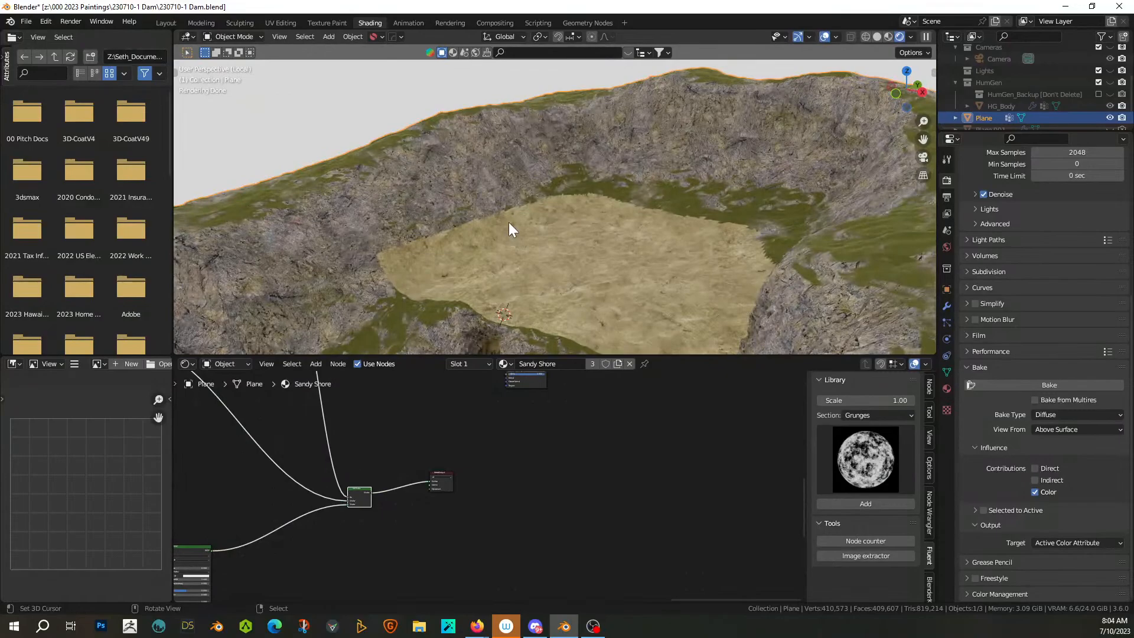
middle_drag(605, 258, 629, 250)
scroll(629, 250, up, 4)
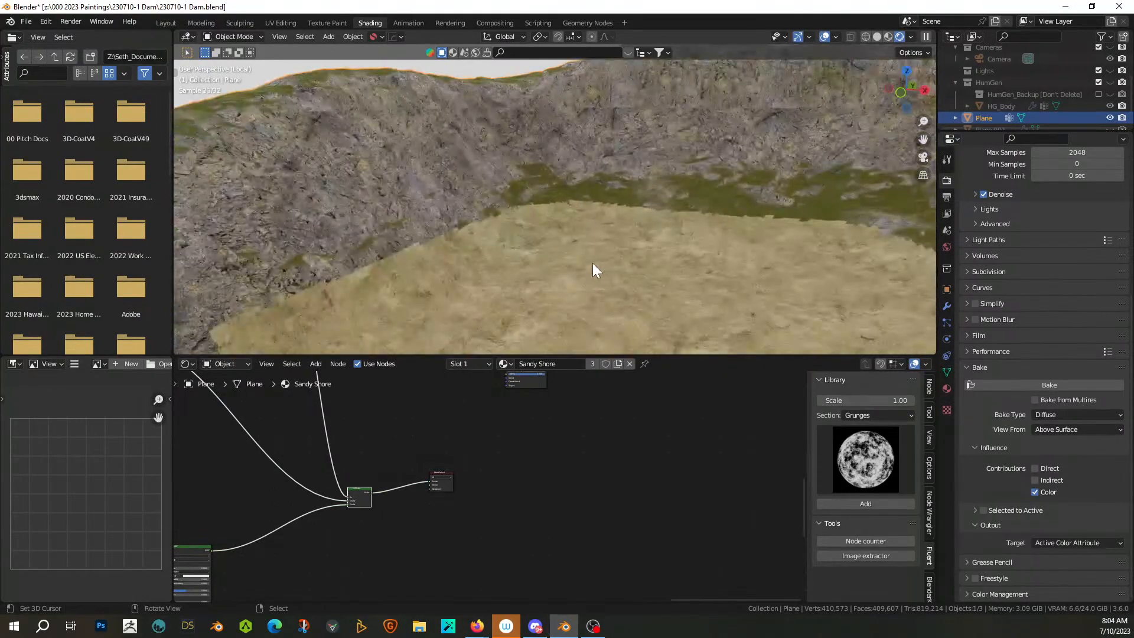
scroll(594, 262, down, 3)
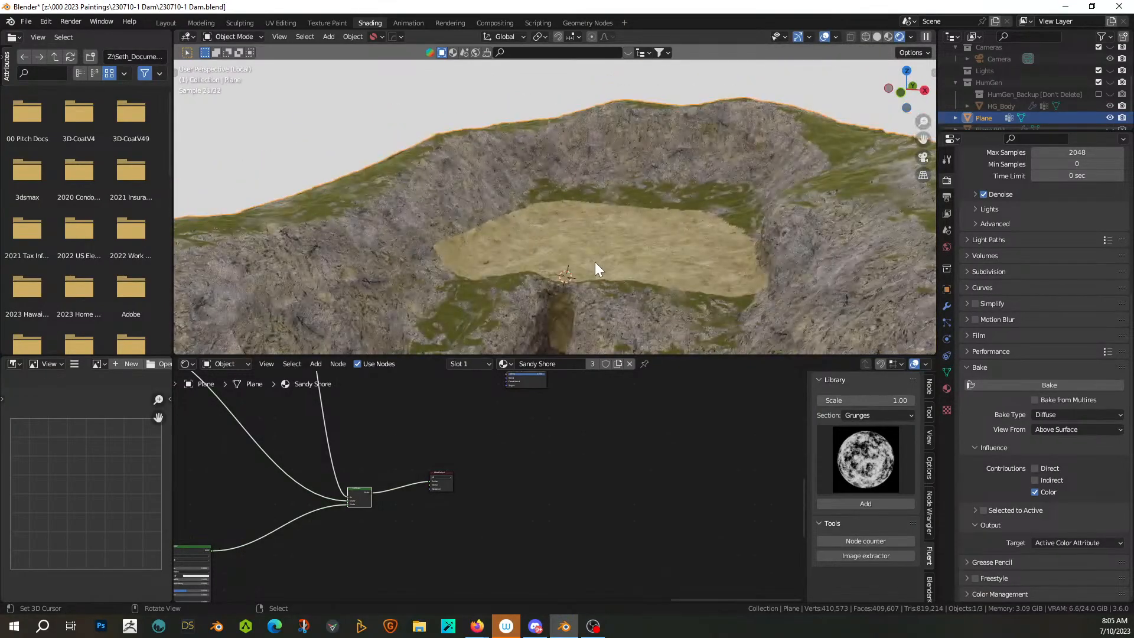
middle_drag(594, 261, 538, 272)
scroll(575, 272, down, 4)
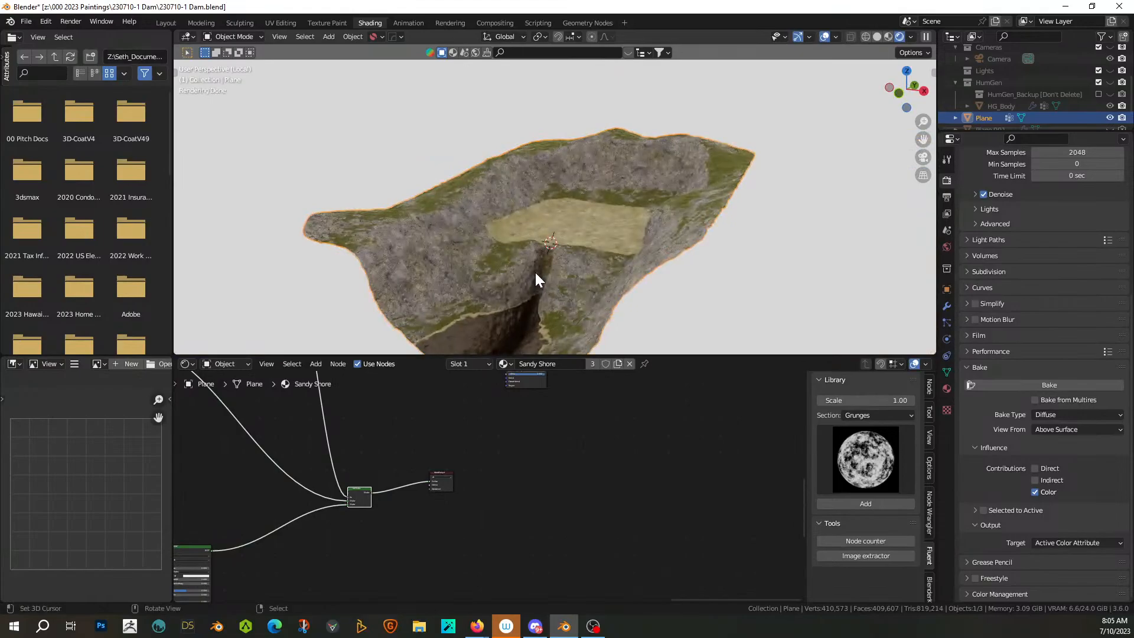
scroll(534, 270, up, 4)
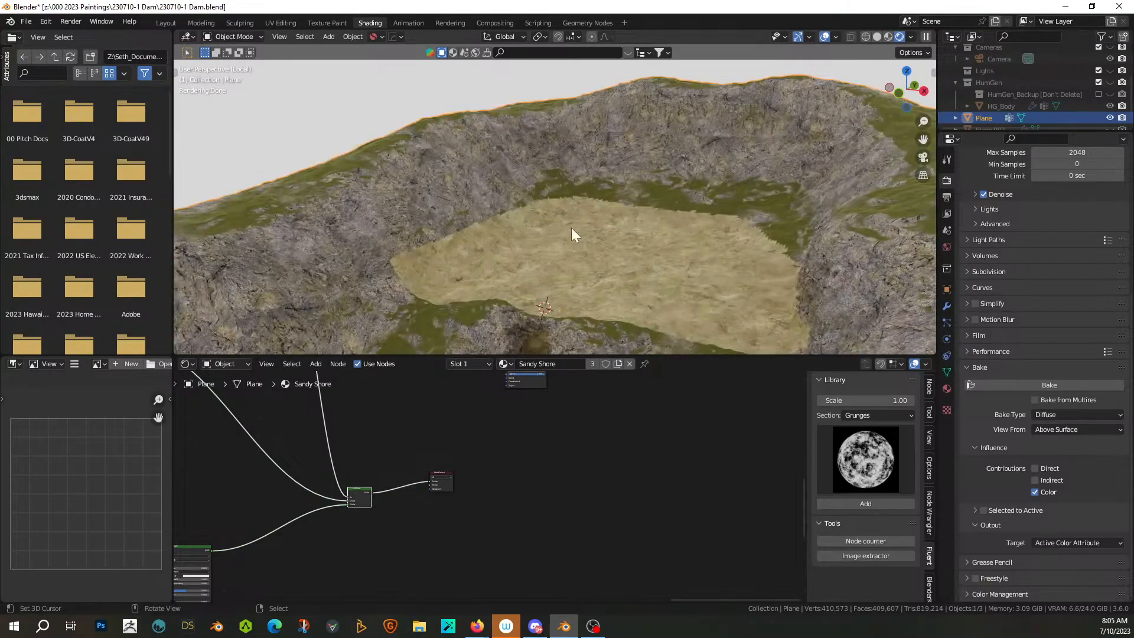
scroll(554, 263, down, 5)
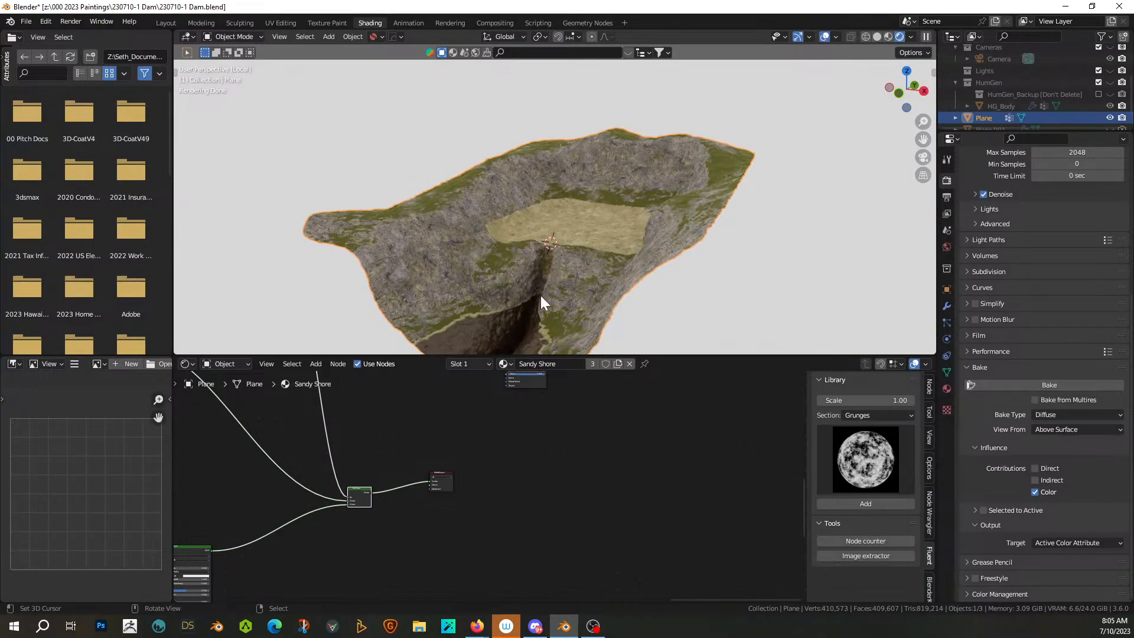
scroll(541, 295, up, 8)
middle_drag(540, 294, 559, 278)
scroll(548, 278, up, 1)
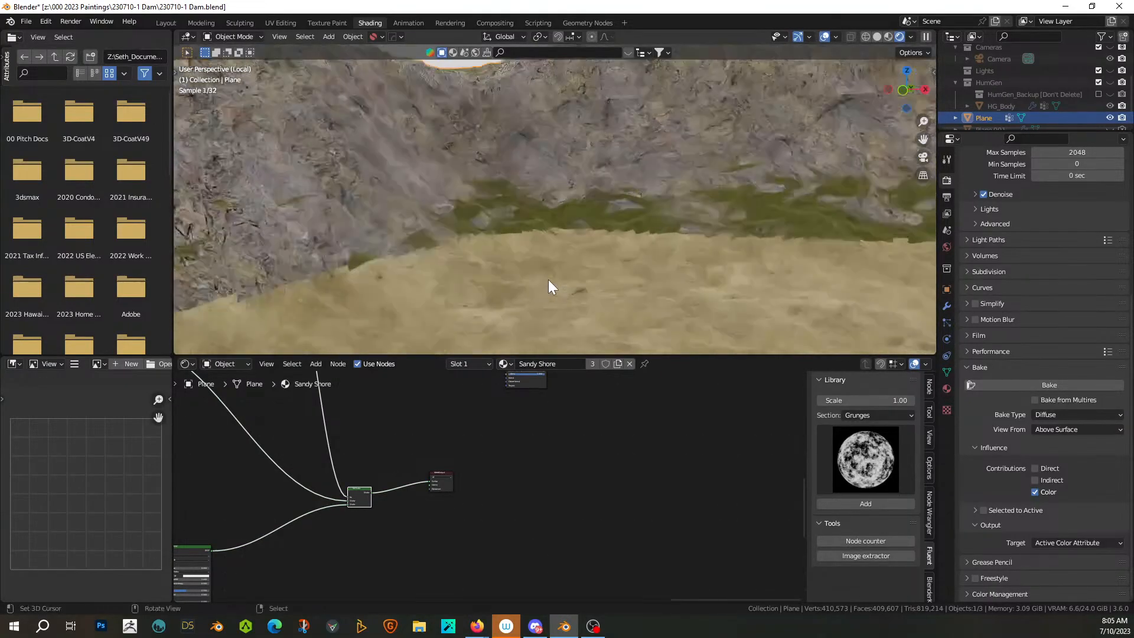
scroll(548, 278, up, 3)
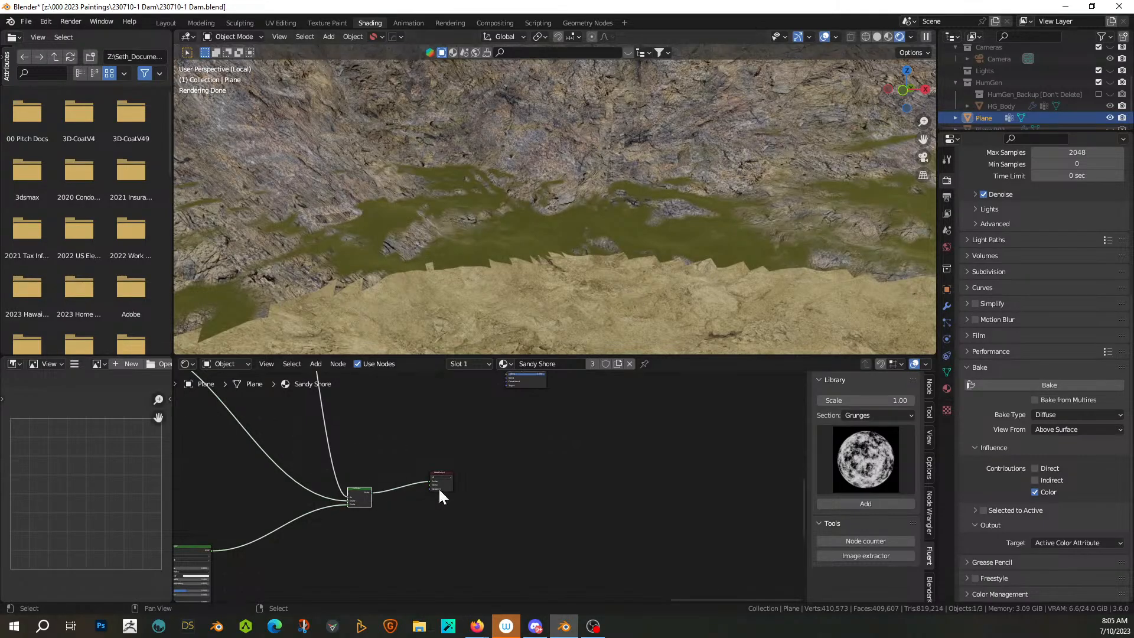
Step: Preview the Principled BSDF carrying the black-and-white grass mask on the terrain and inspect it along the basin edge
middle_drag(543, 457, 563, 529)
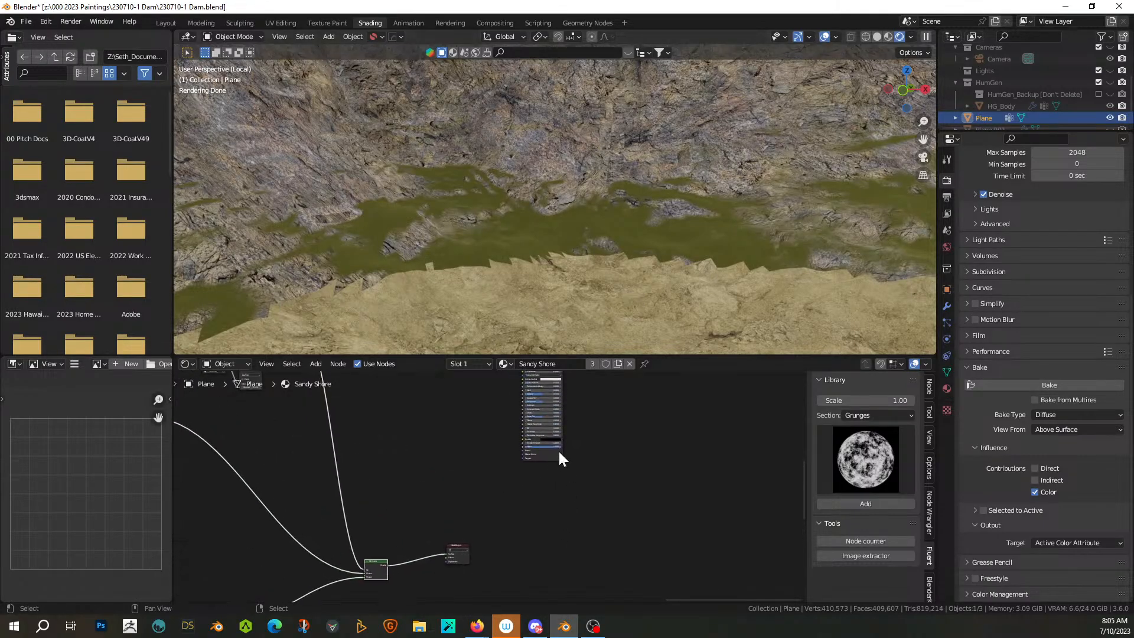
scroll(449, 439, down, 1)
middle_drag(446, 443, 590, 597)
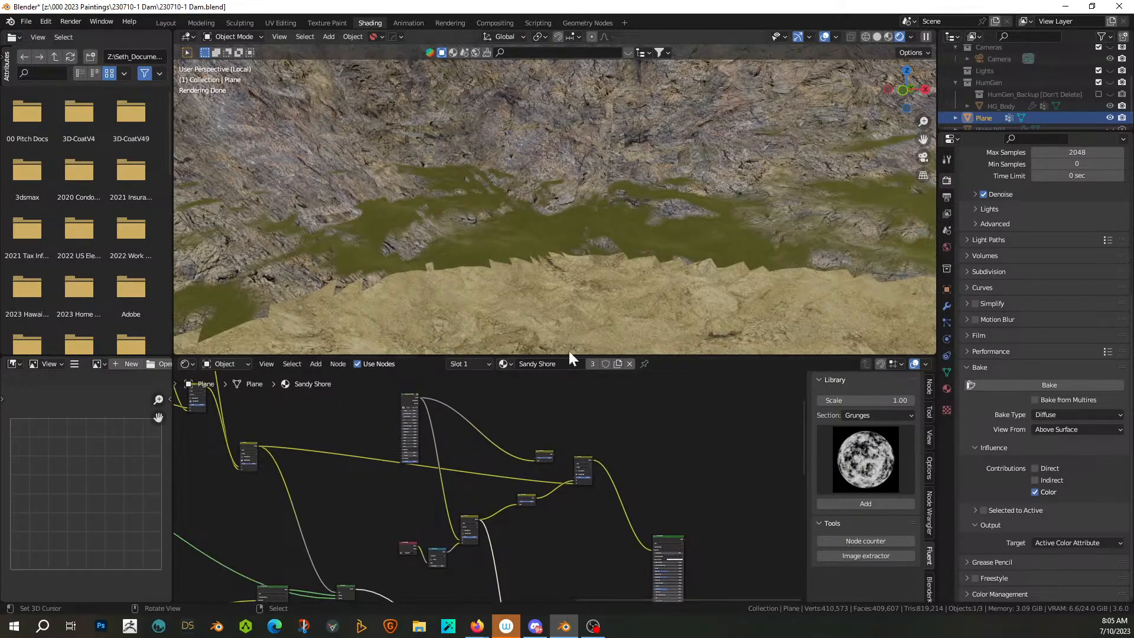
ctrl+shift+click(661, 536)
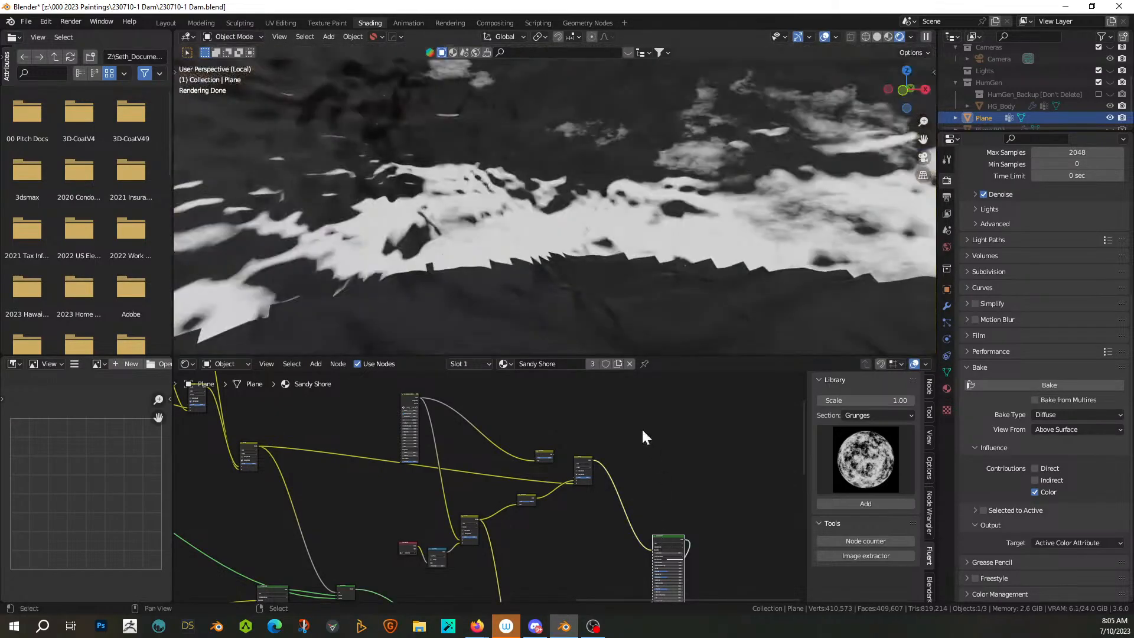
middle_drag(537, 255, 594, 260)
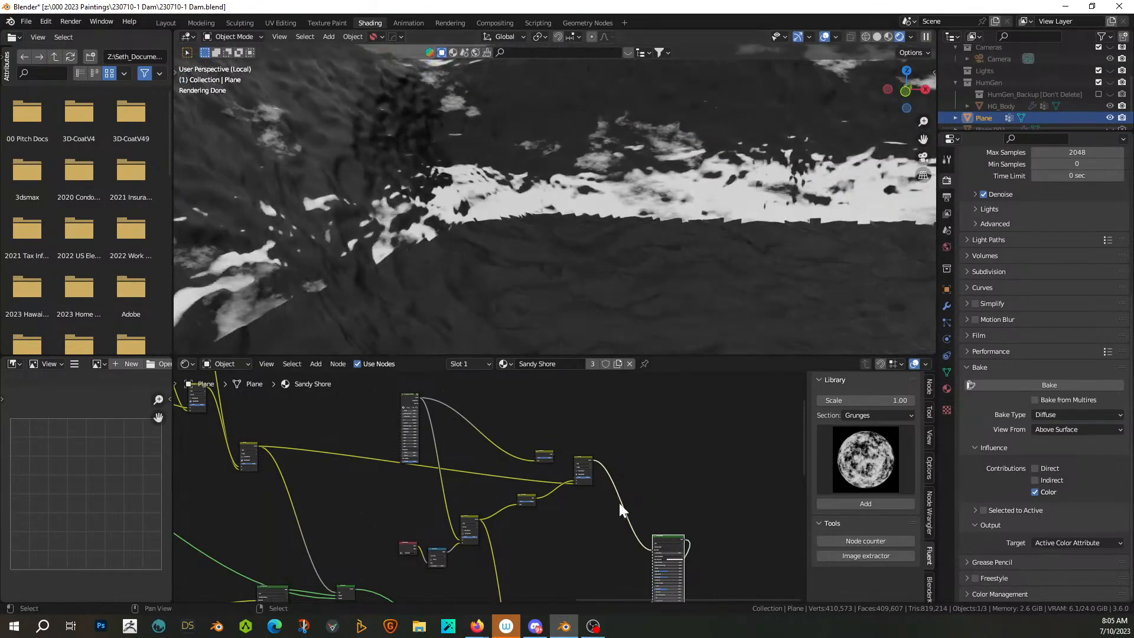
middle_drag(660, 529, 565, 387)
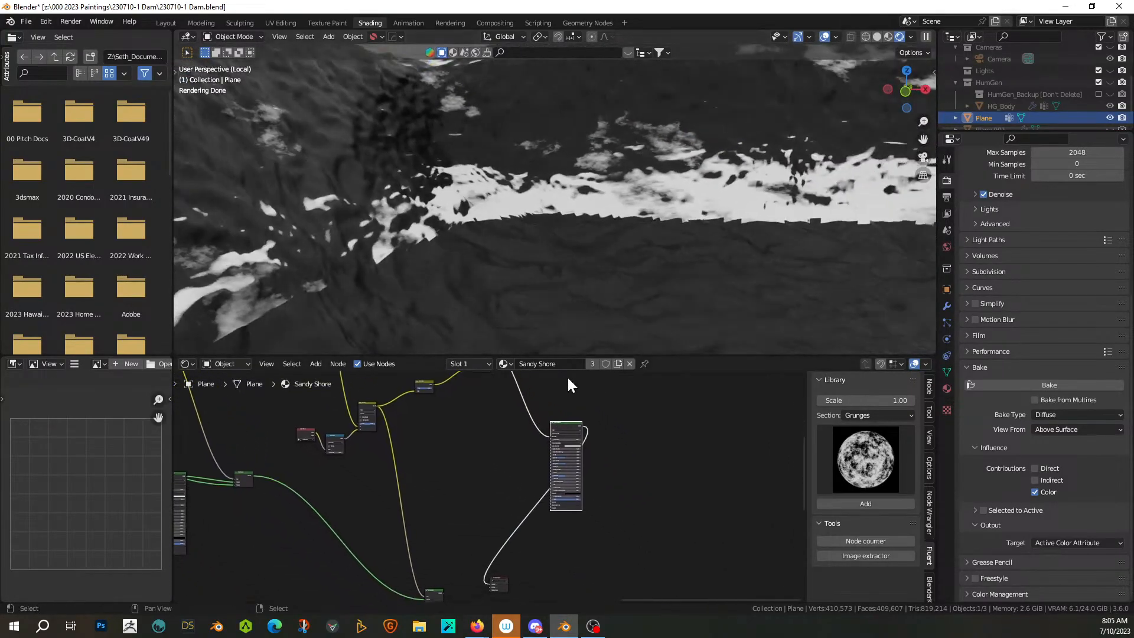
scroll(645, 437, up, 2)
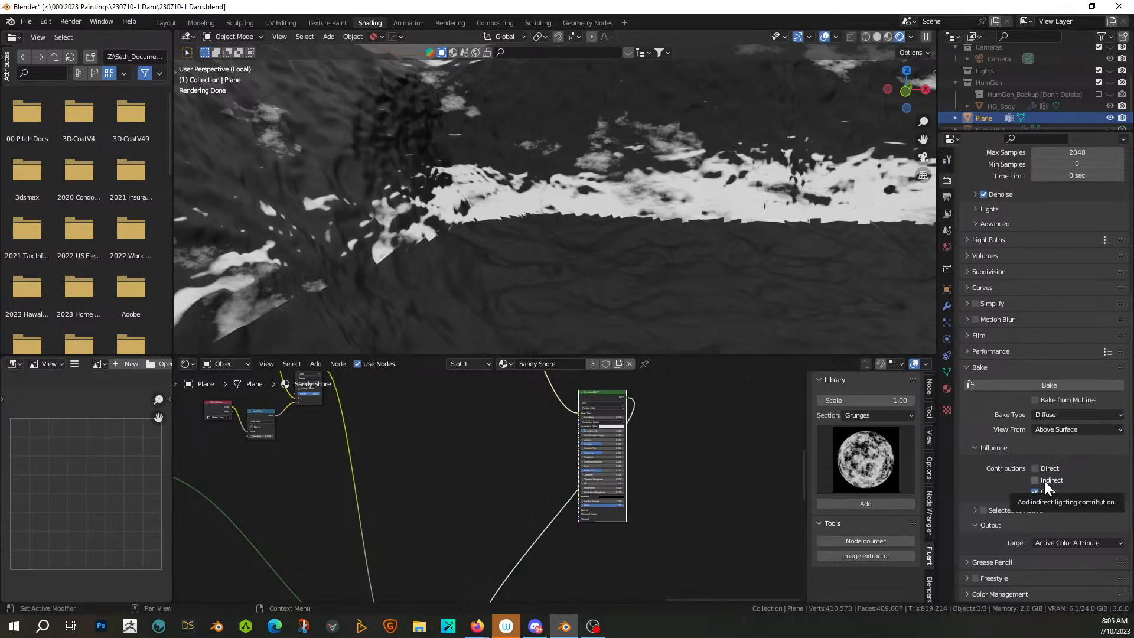
Step: Switch the bake output target to Image Textures and back to Active Color Attribute
click(1047, 540)
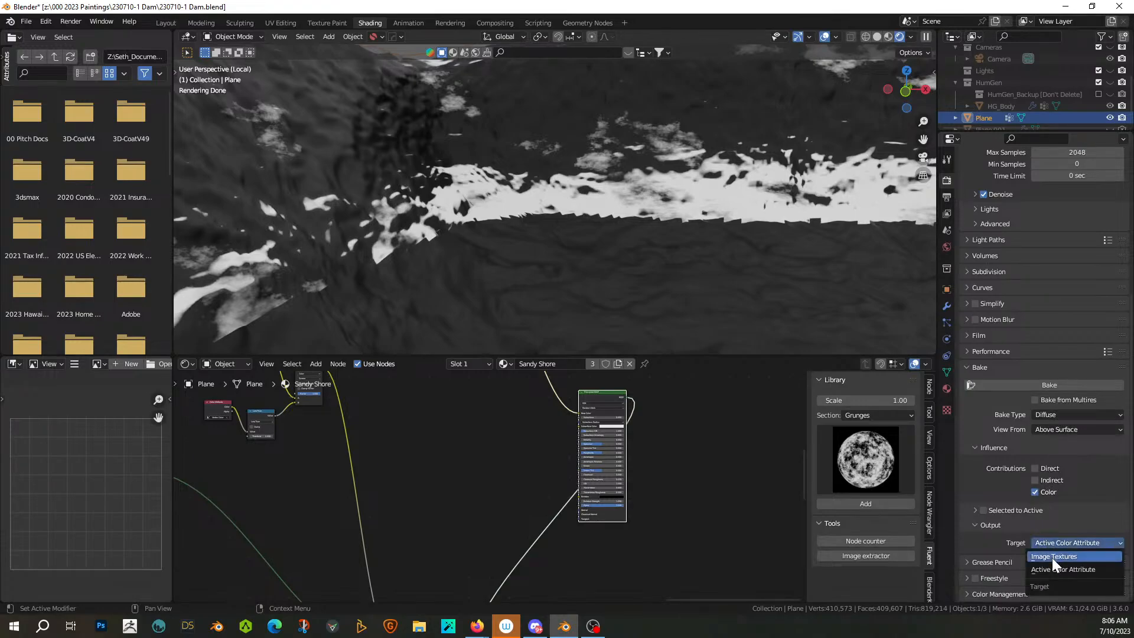
click(1051, 557)
click(1053, 540)
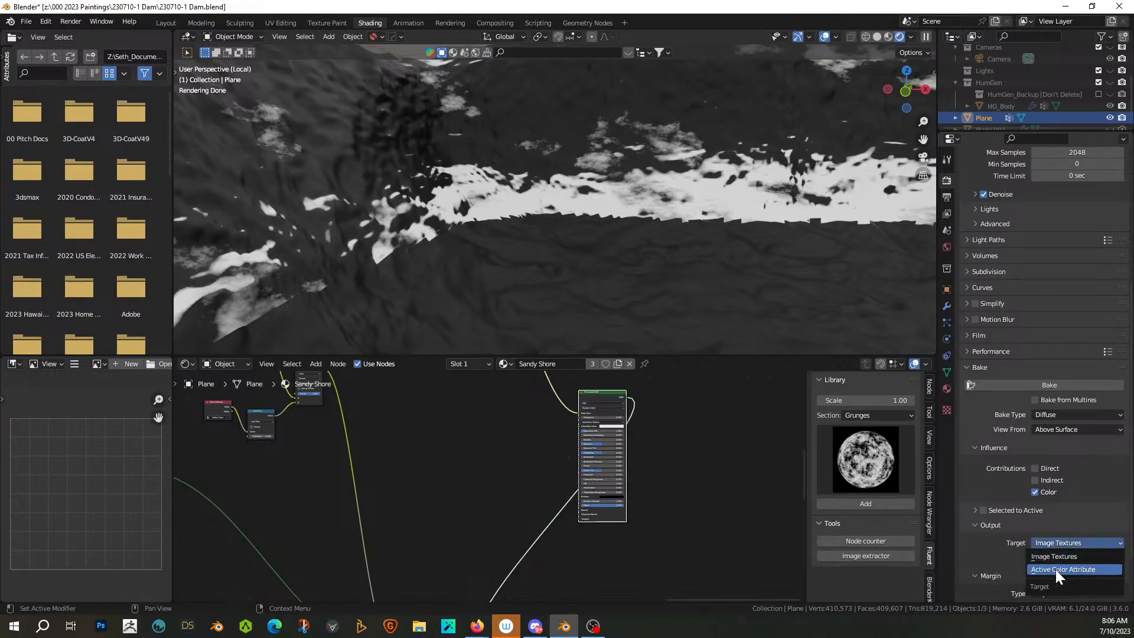
click(1055, 569)
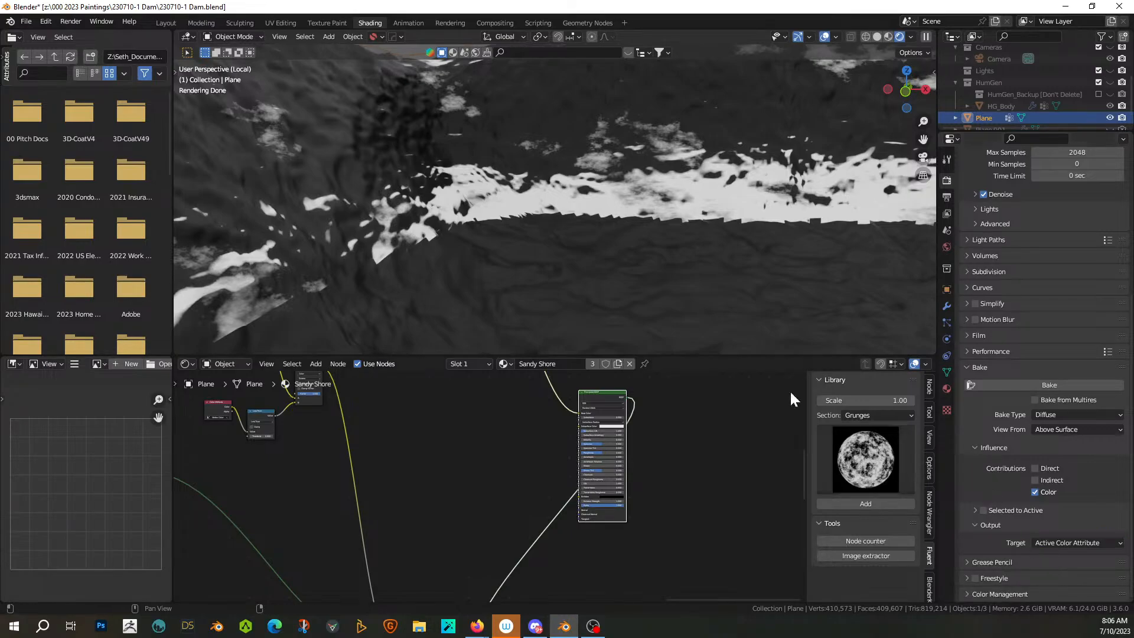
Step: Check the terrain's mesh density in Edit Mode and bake its diffuse color to the active color attribute
scroll(619, 274, down, 2)
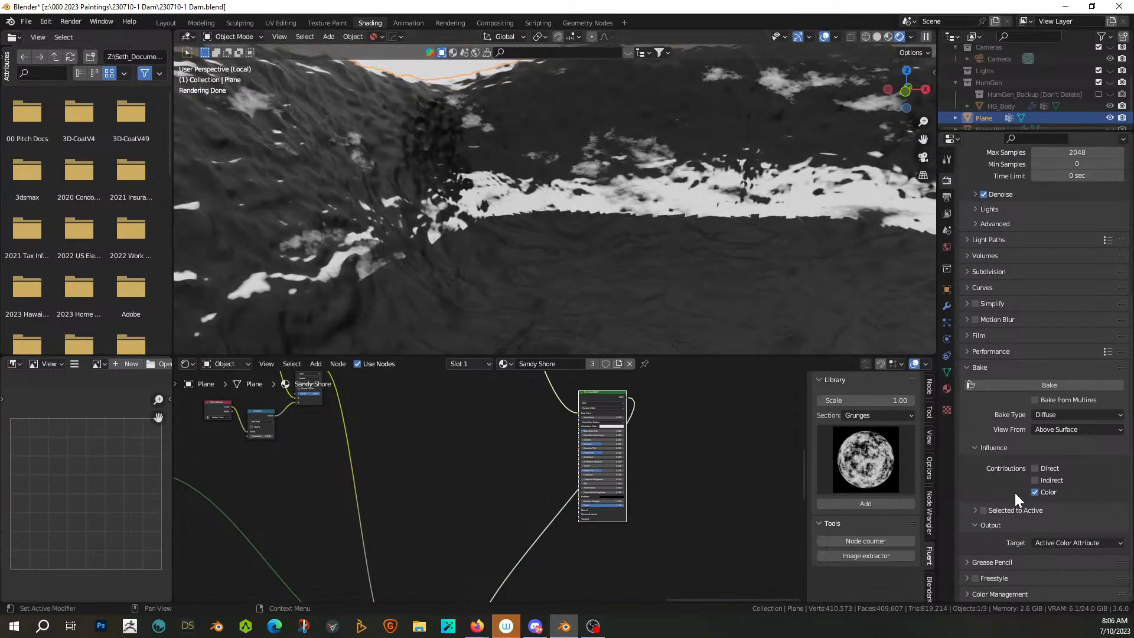
middle_drag(671, 239, 553, 246)
key(Tab)
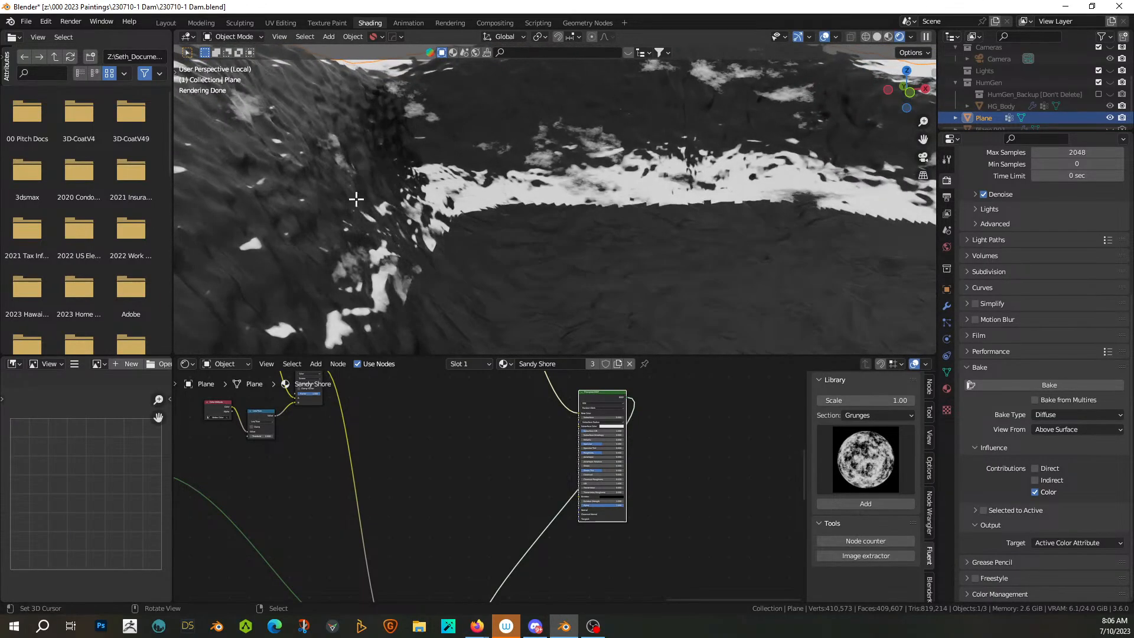
middle_drag(400, 237, 321, 274)
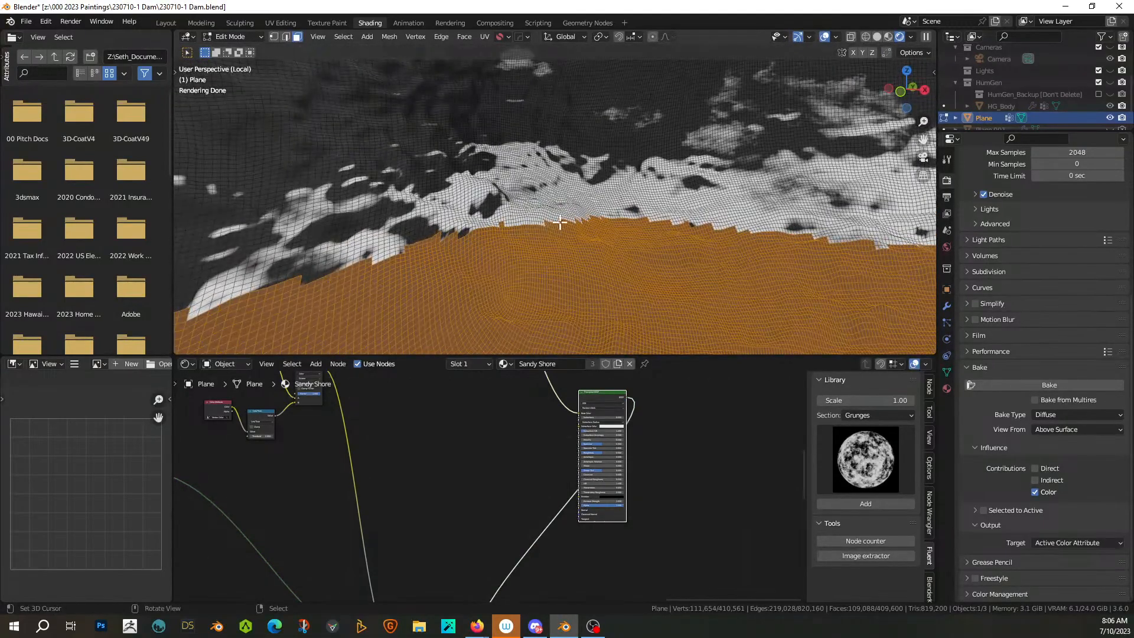
key(Tab)
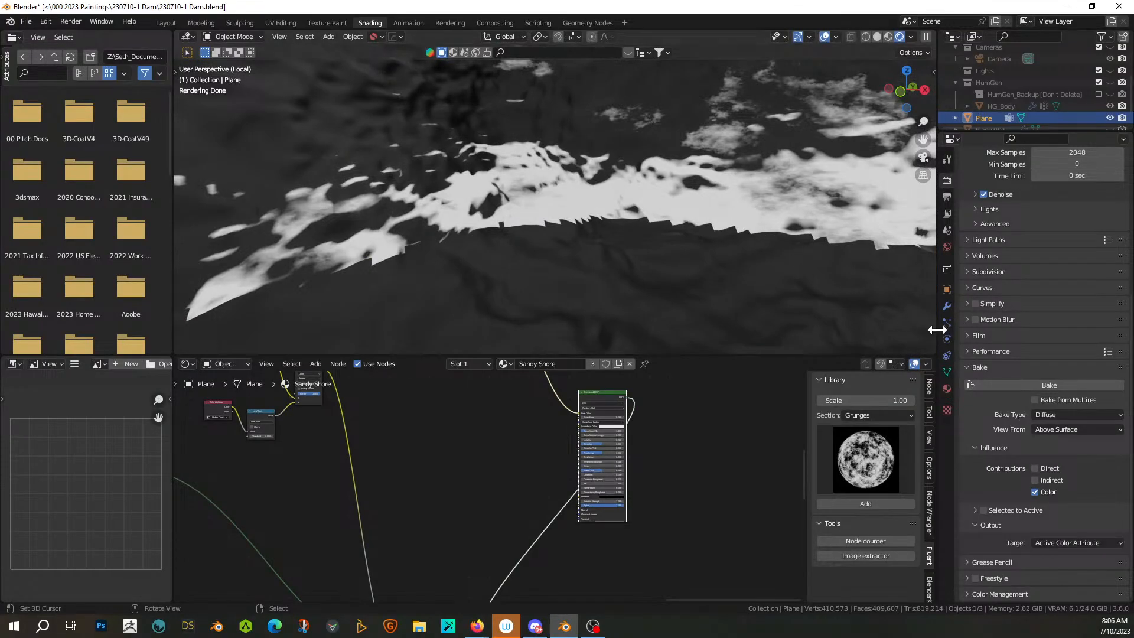
click(1022, 388)
Step: Add a Color Attribute node in the empty area before the Principled BSDF that carries the grass mask
scroll(638, 506, down, 3)
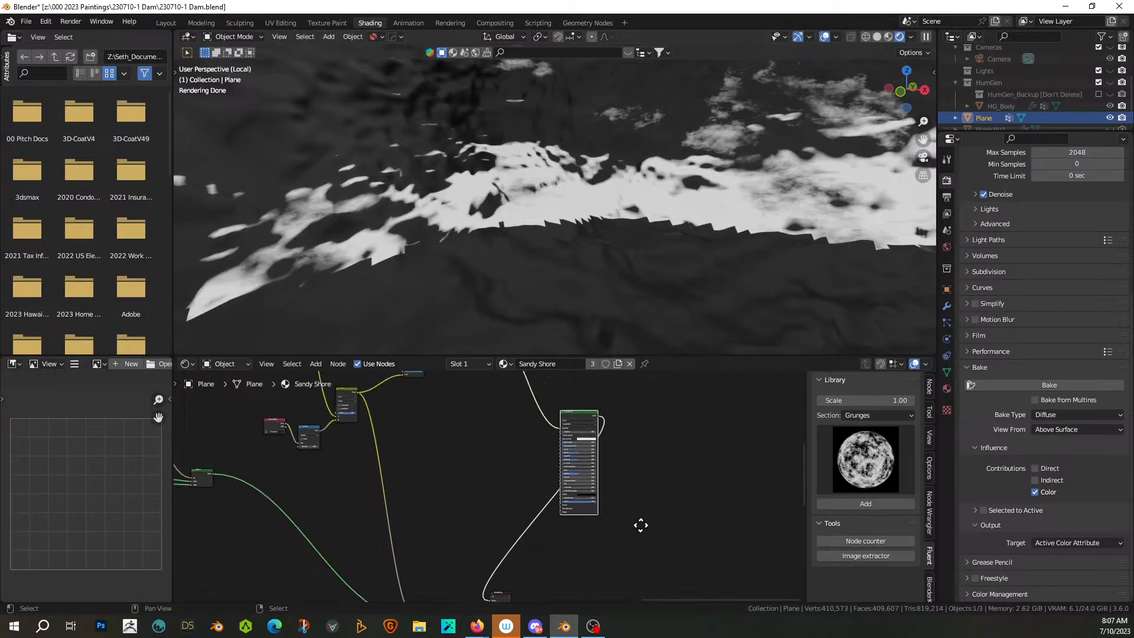
middle_drag(641, 525, 721, 535)
scroll(555, 516, up, 4)
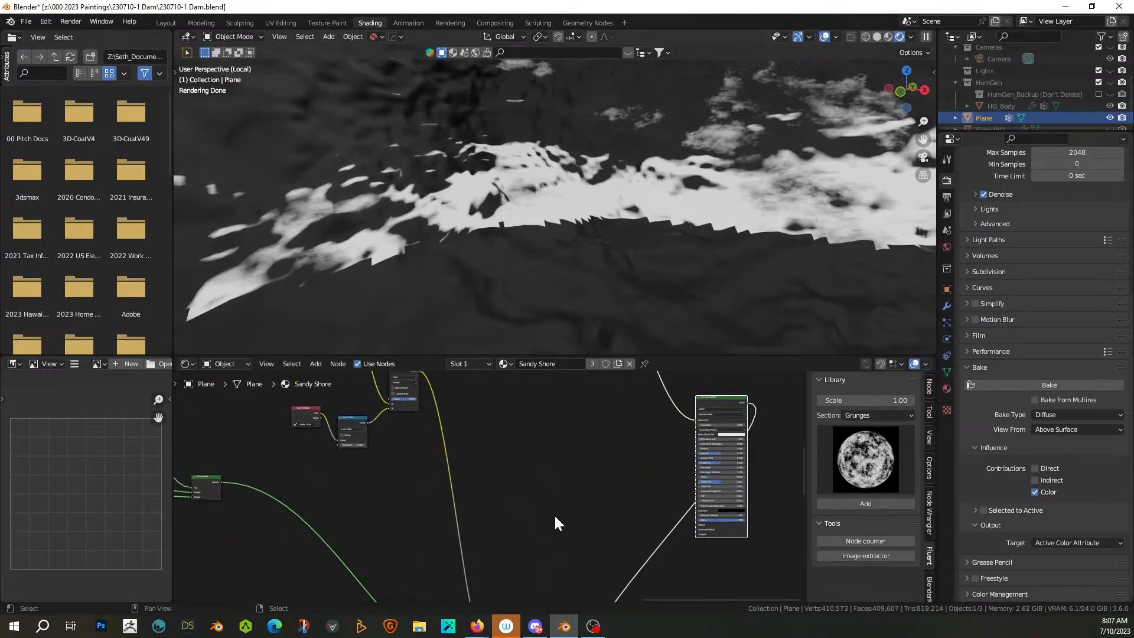
key(shift+a)
click(502, 450)
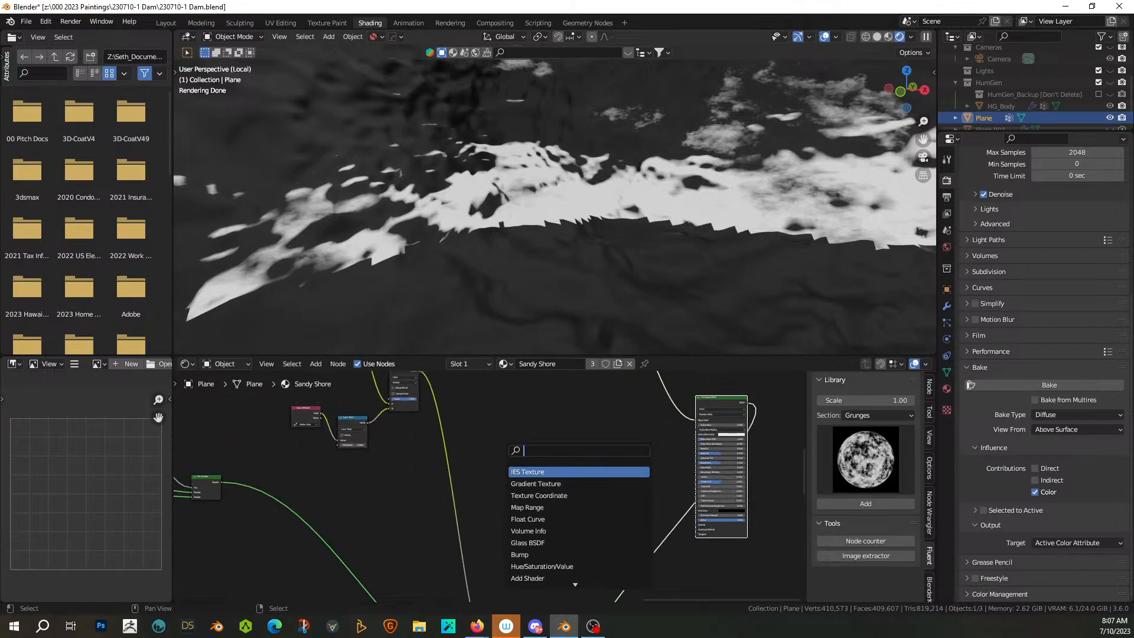
text(col)
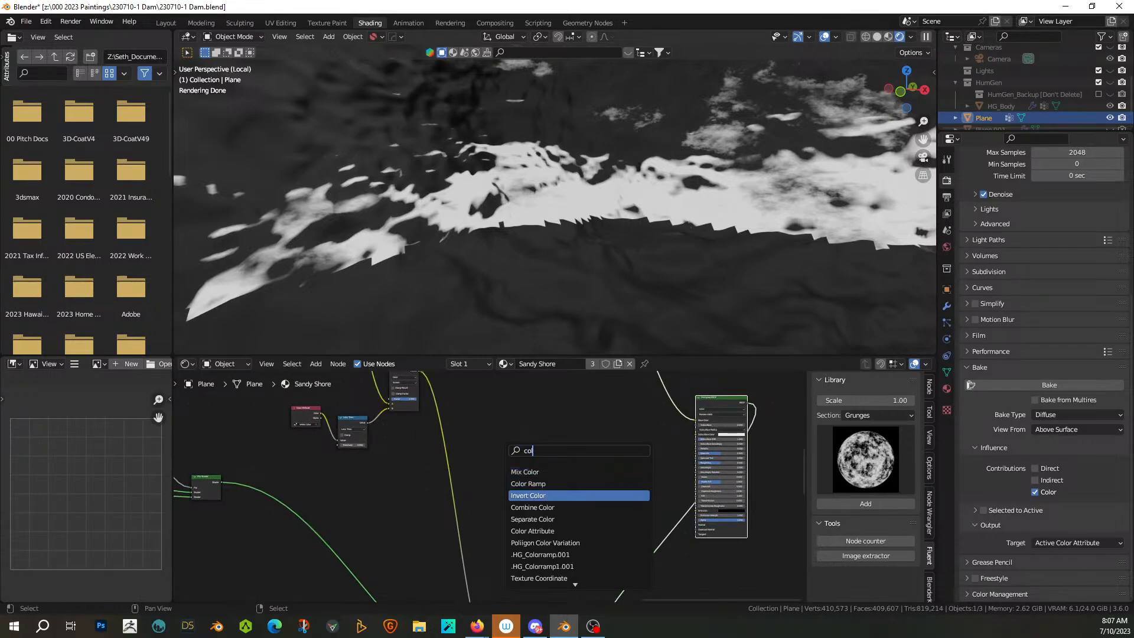
click(529, 530)
click(525, 543)
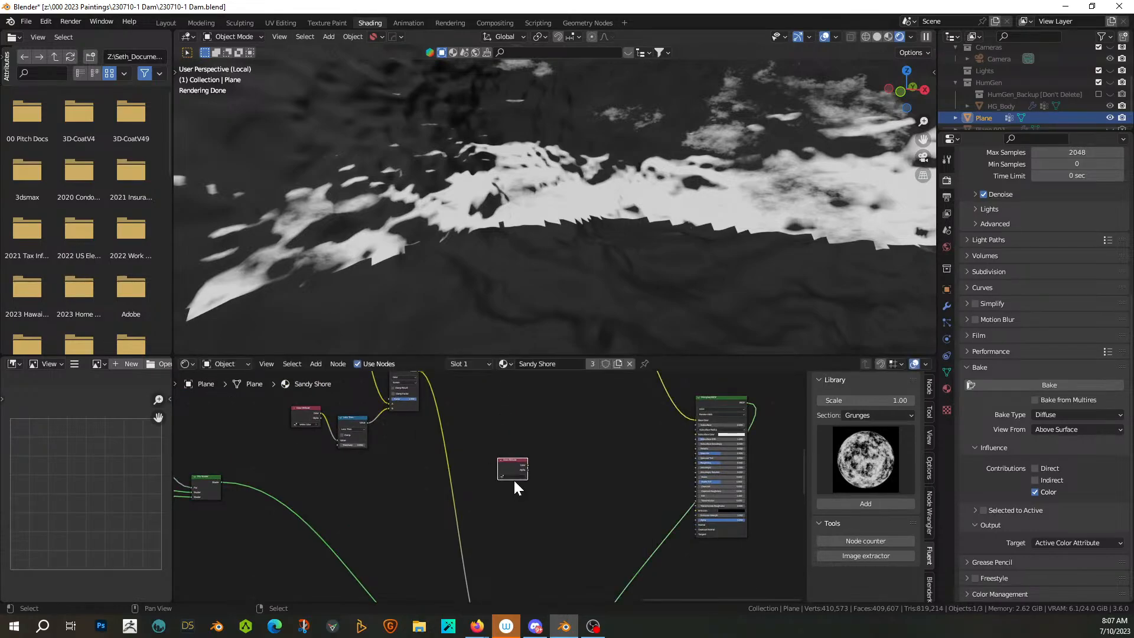
click(557, 499)
Step: Set the new Color Attribute node to the Grass attribute and show the plane's list of color attributes
scroll(557, 498, up, 18)
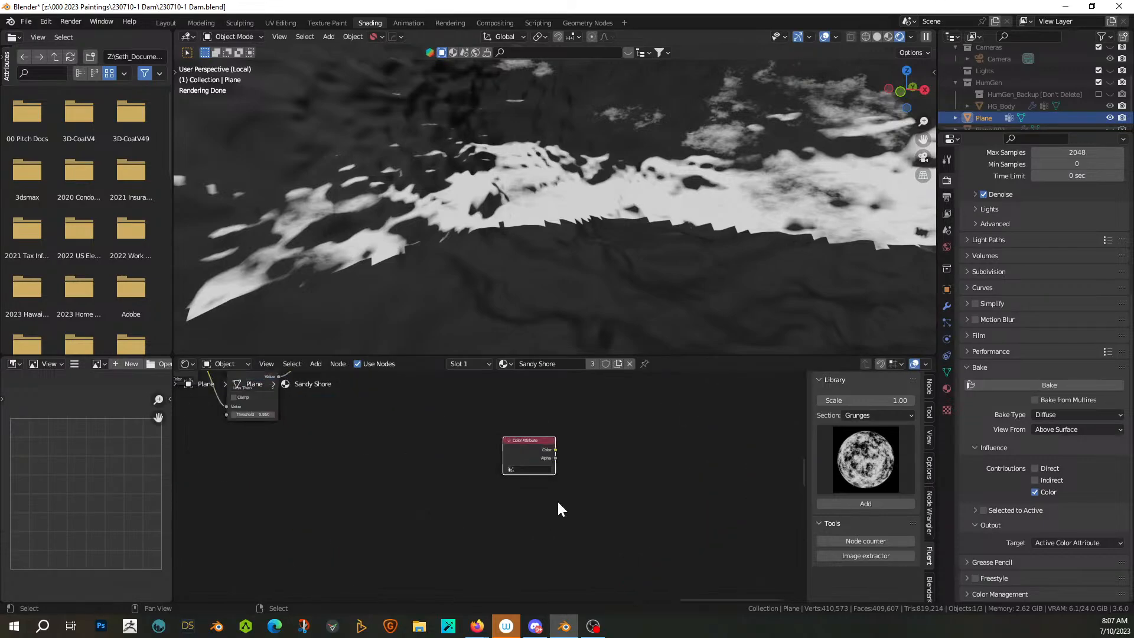
click(548, 442)
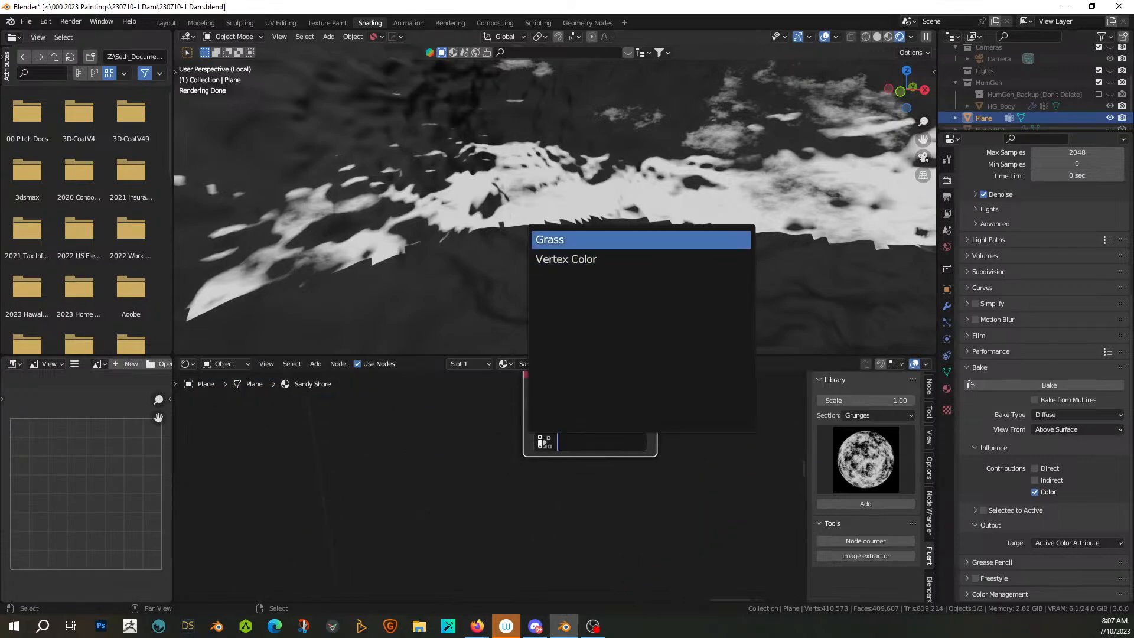
key(Return)
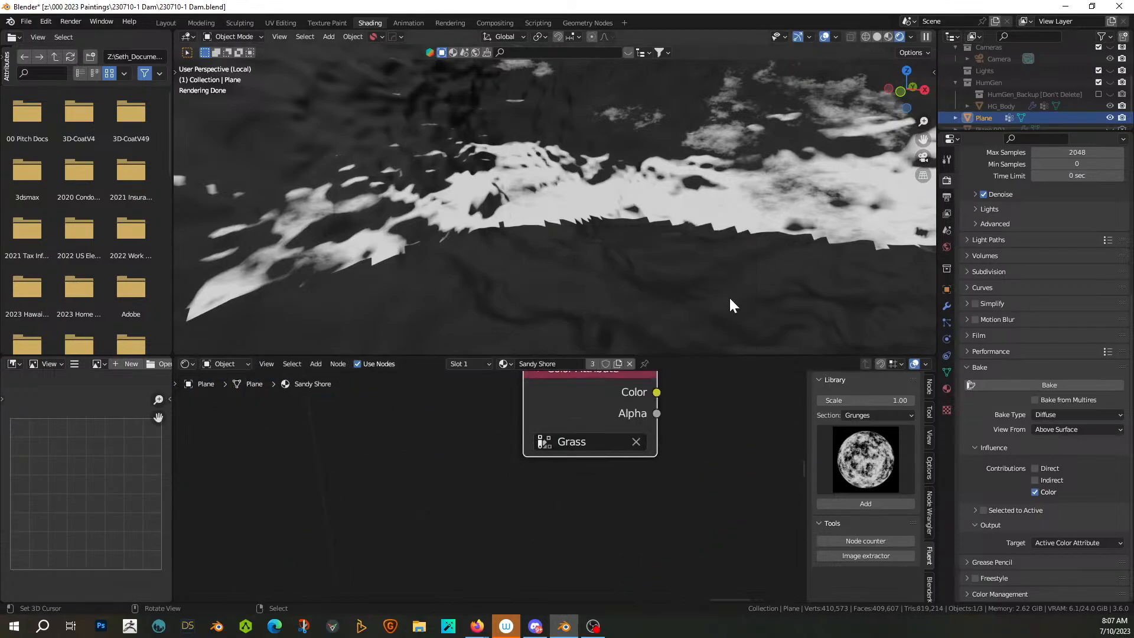
click(947, 371)
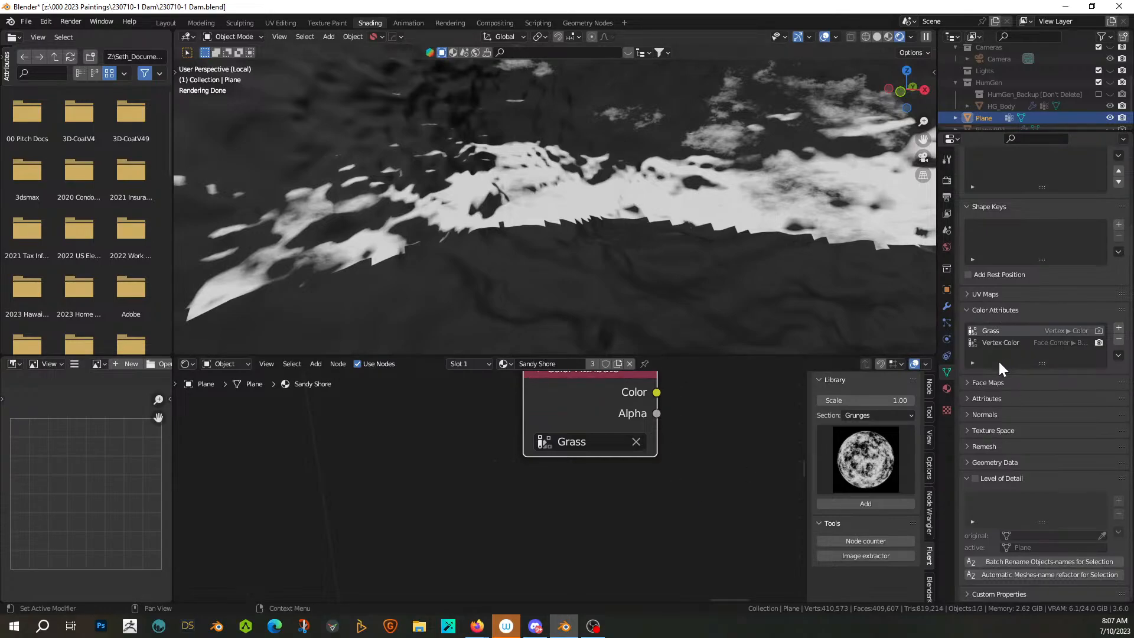
Step: Preview the Grass color attribute on the terrain and inspect the baked mask along the basin edge
middle_drag(665, 515, 640, 571)
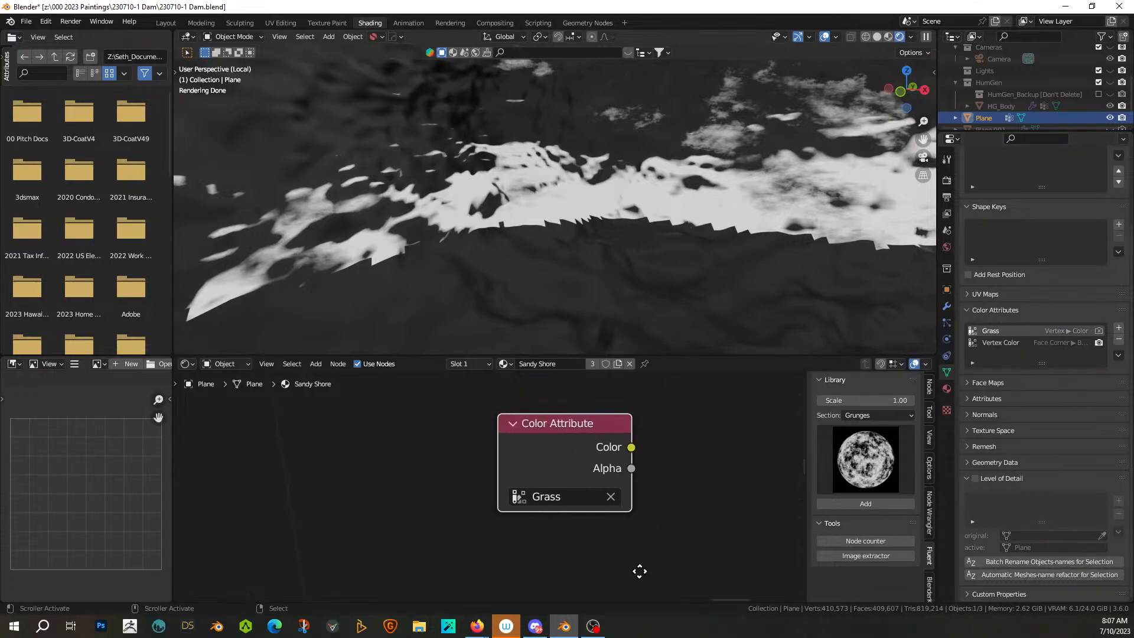
ctrl+shift+click(572, 421)
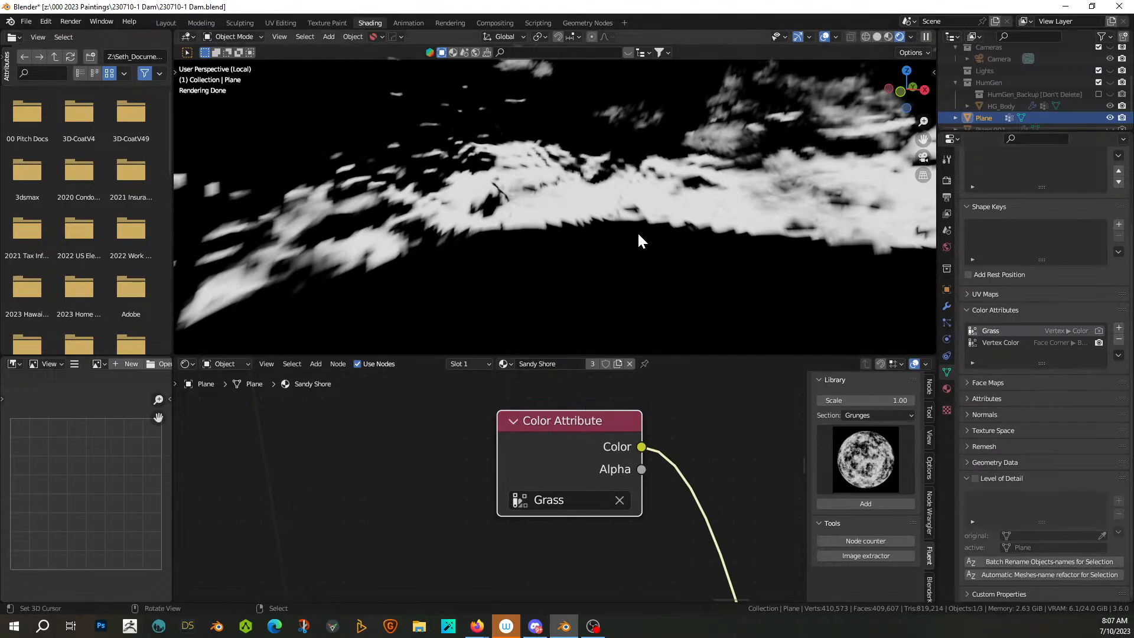
middle_drag(638, 241, 458, 230)
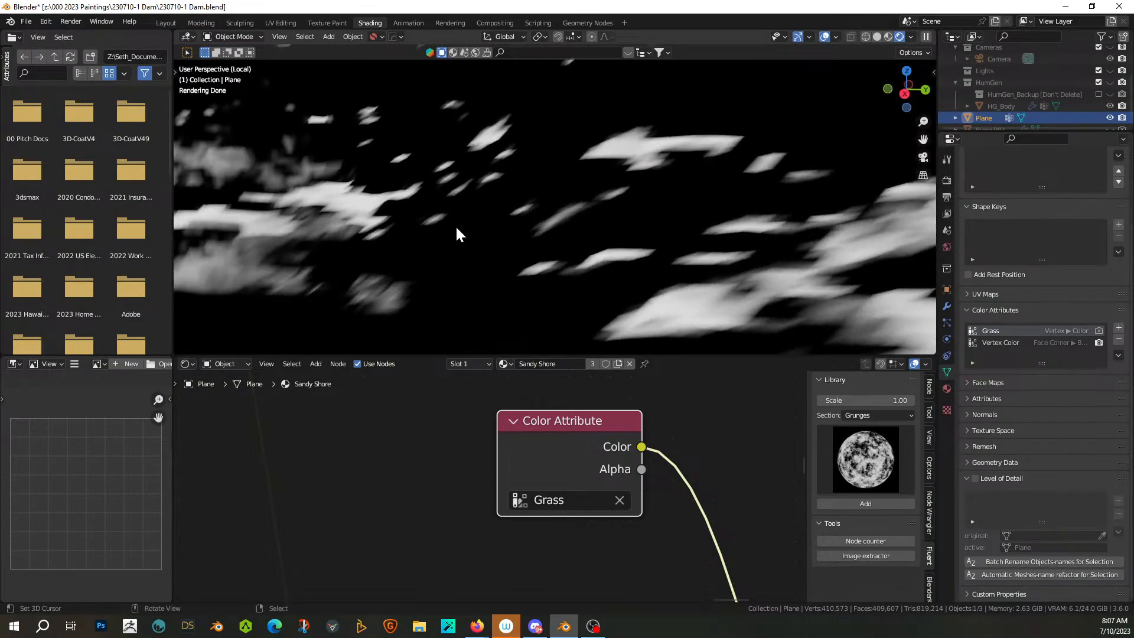
scroll(455, 225, down, 5)
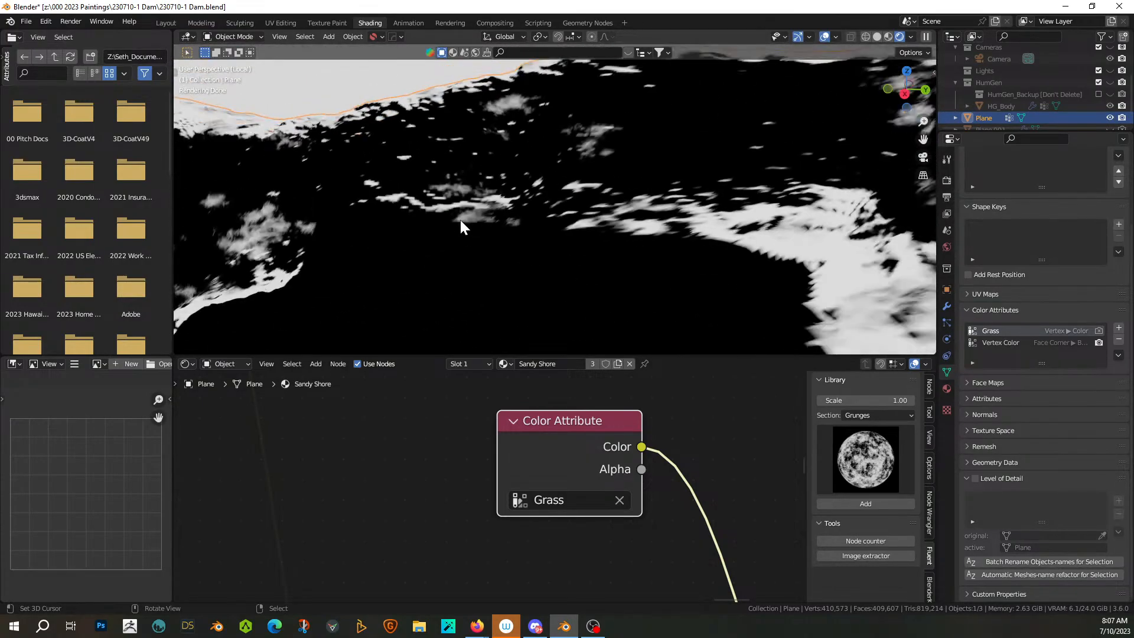
middle_drag(459, 220, 556, 210)
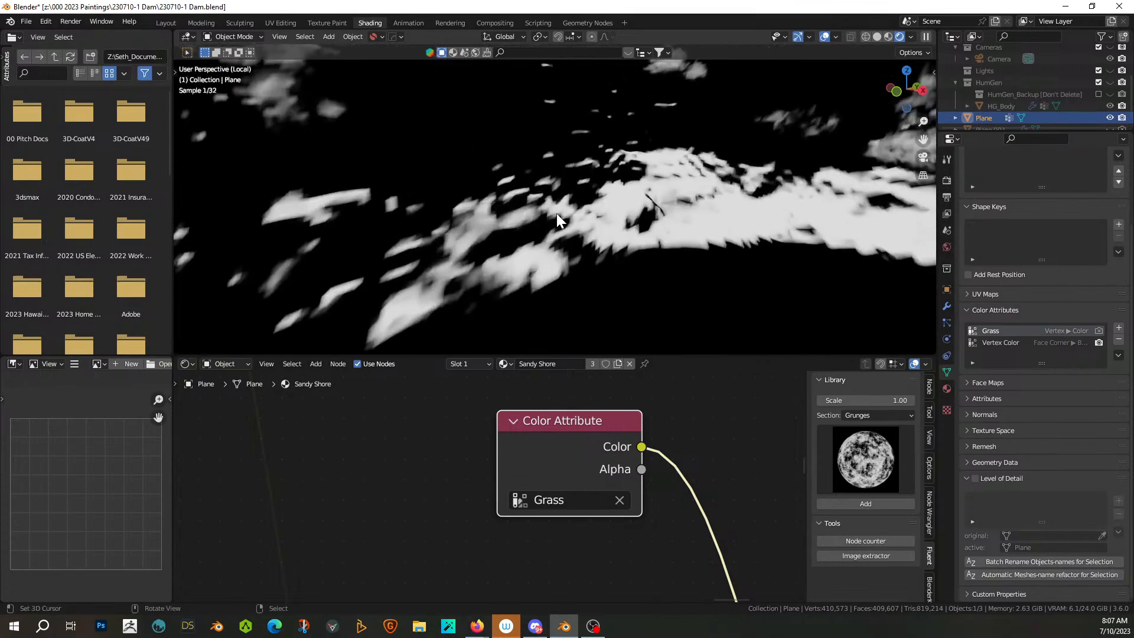
scroll(557, 213, up, 1)
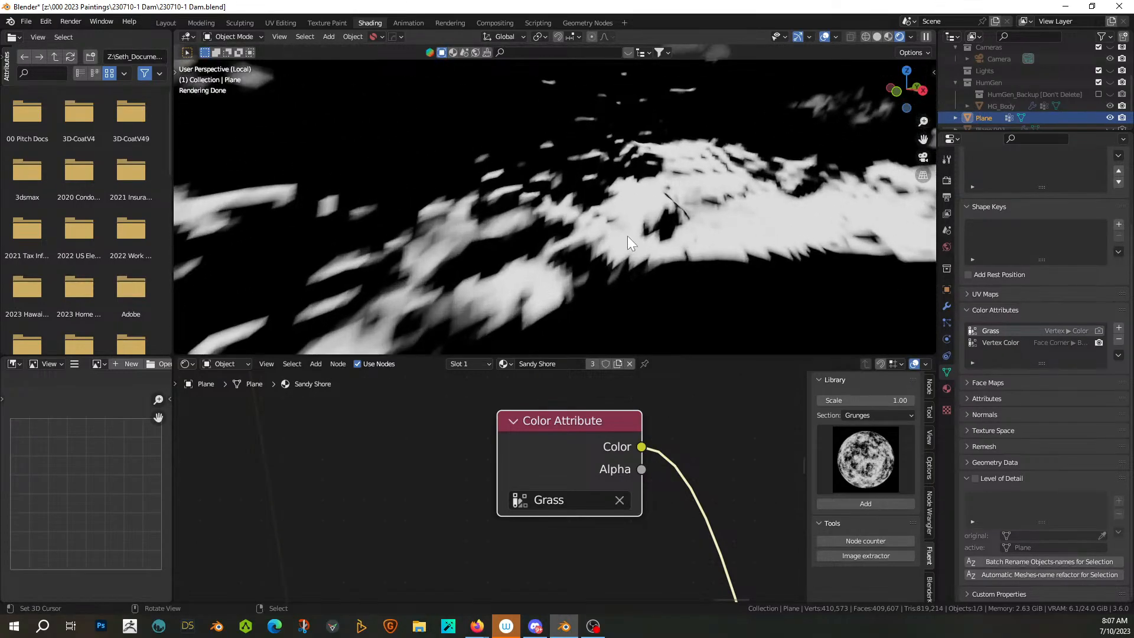
scroll(615, 272, up, 2)
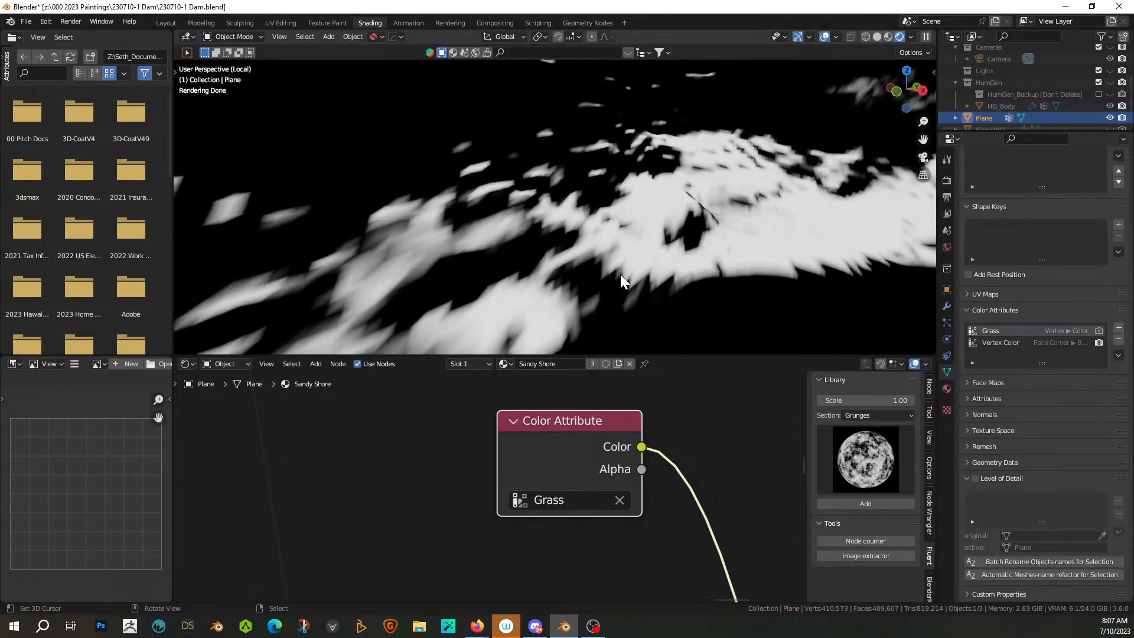
Step: Reconnect the final Mix Shader to the Material Output to show the full terrain material again
scroll(687, 440, down, 3)
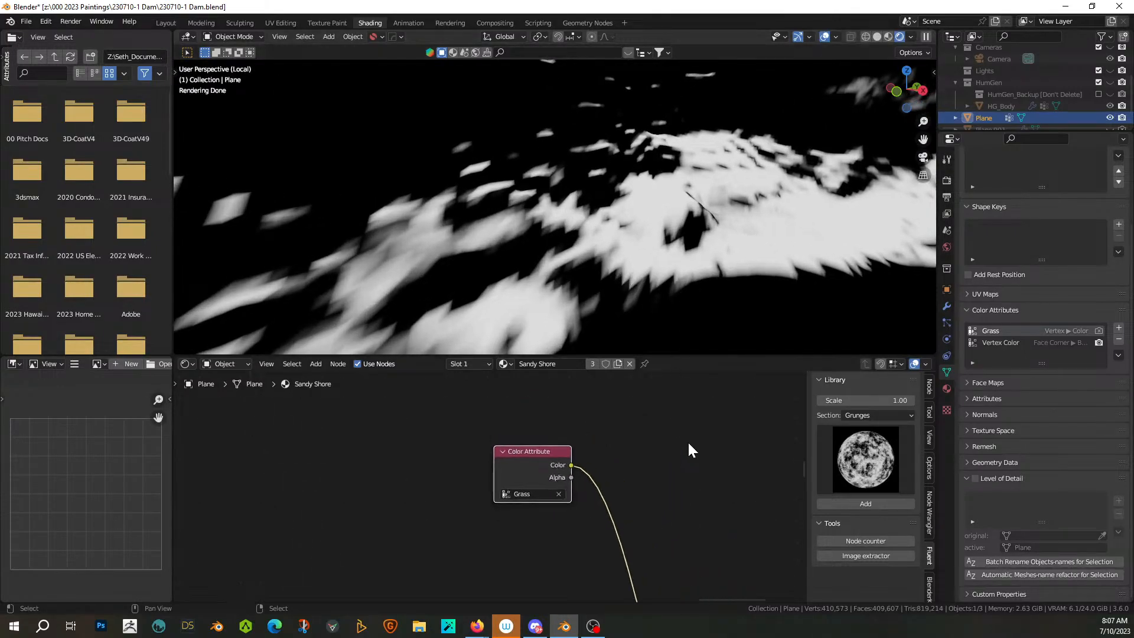
middle_drag(668, 457, 625, 391)
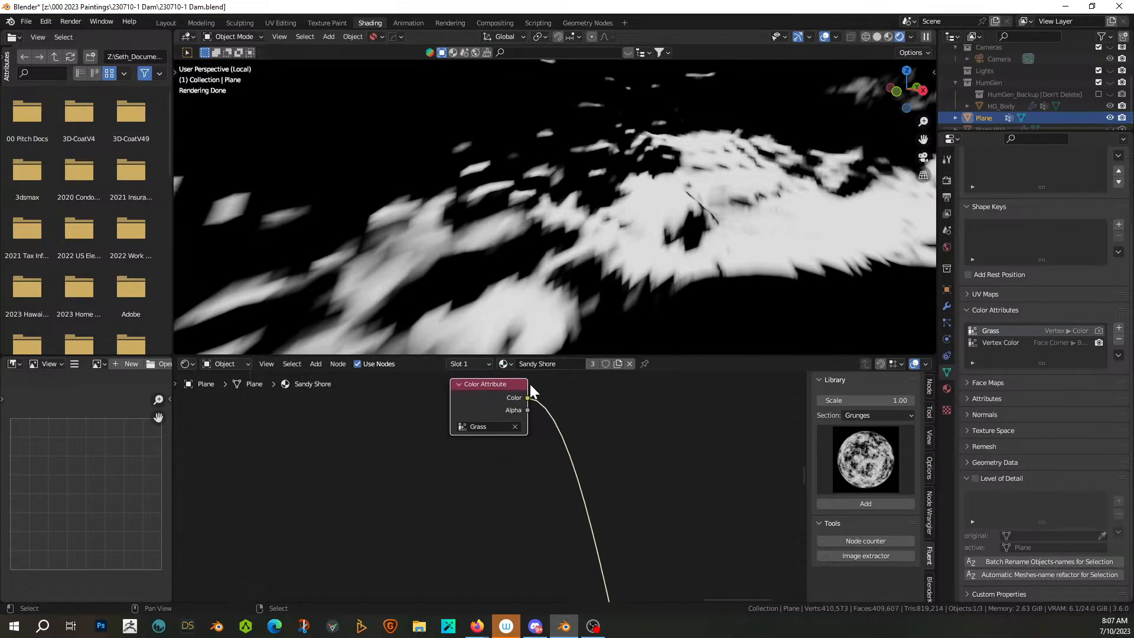
scroll(635, 473, down, 3)
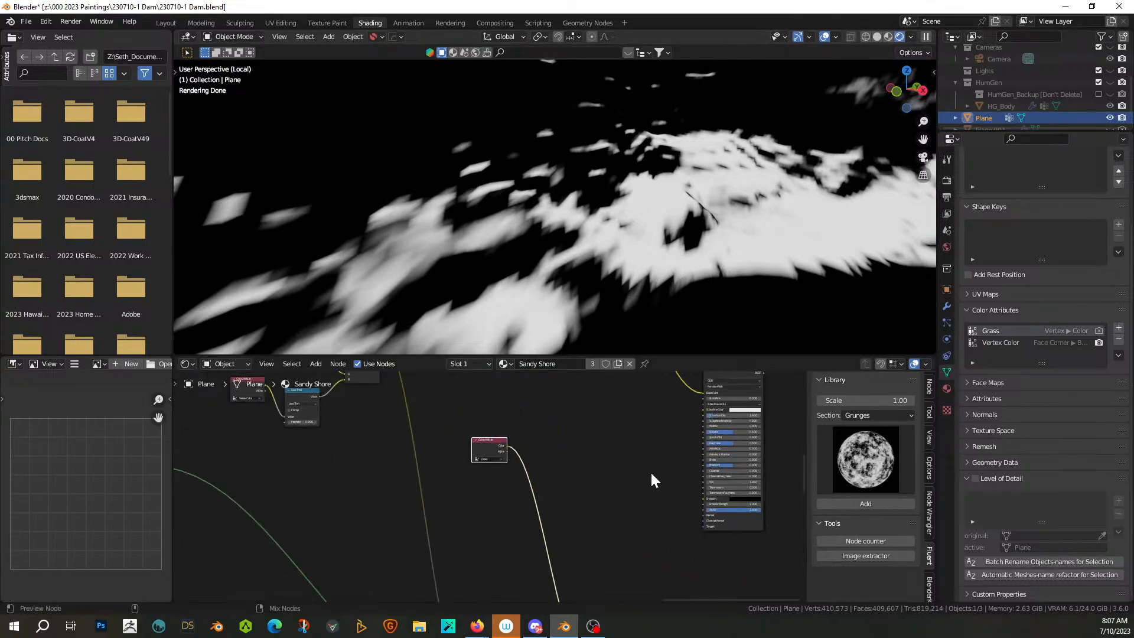
middle_drag(608, 491, 590, 517)
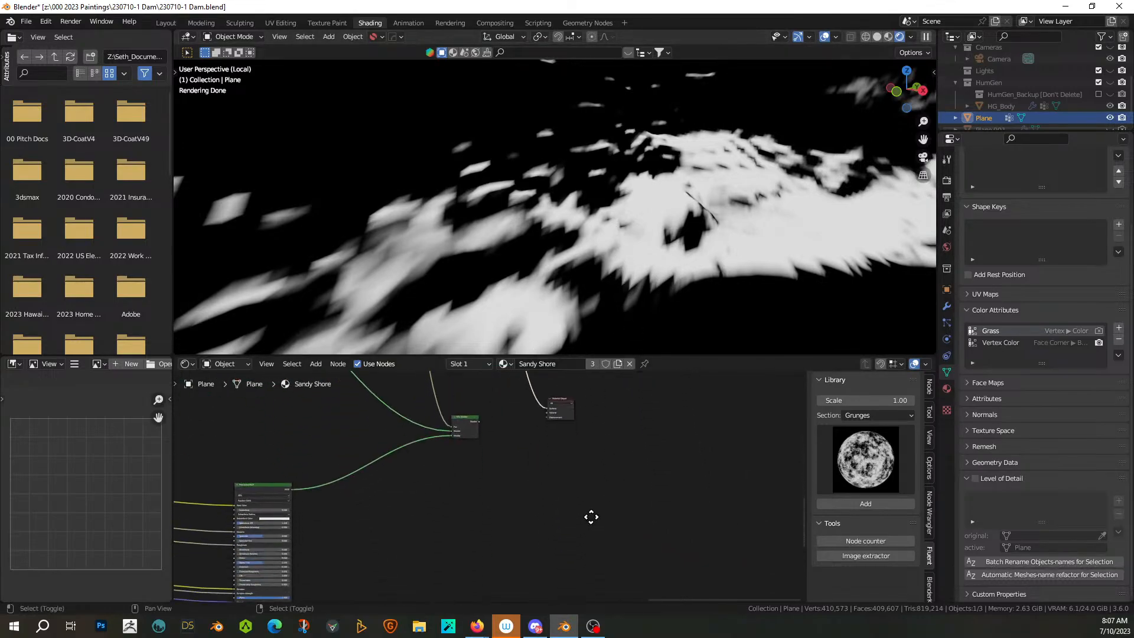
ctrl+shift+click(473, 417)
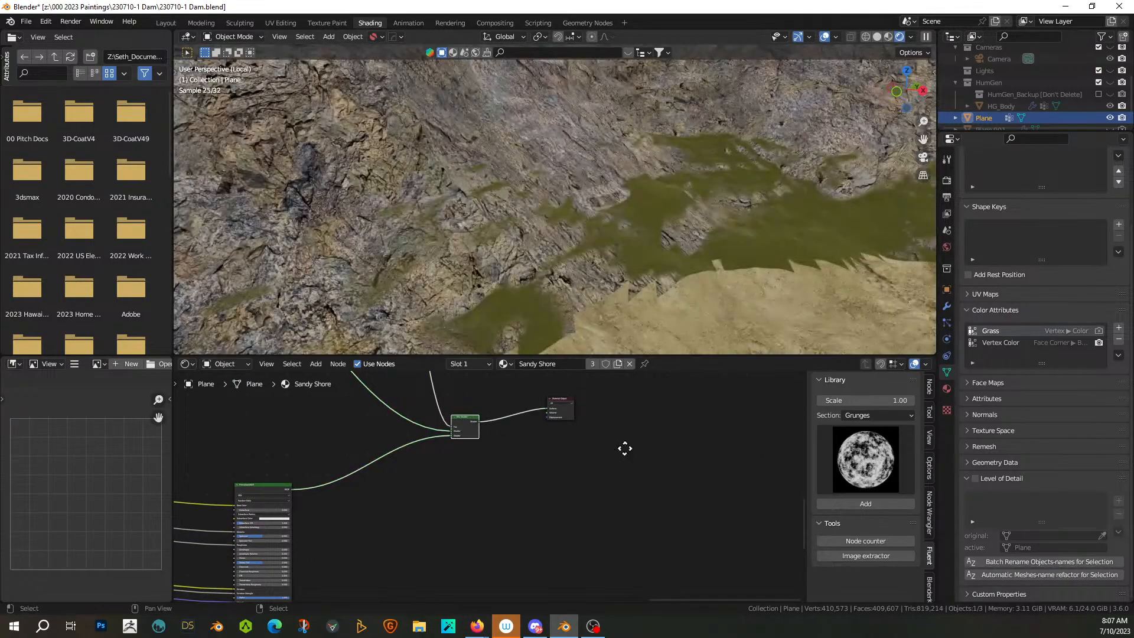
Step: Feed the upper color node into the last Mix node's first color input, and remove that Mix node while keeping its link to the Principled BSDF
middle_drag(623, 448, 805, 383)
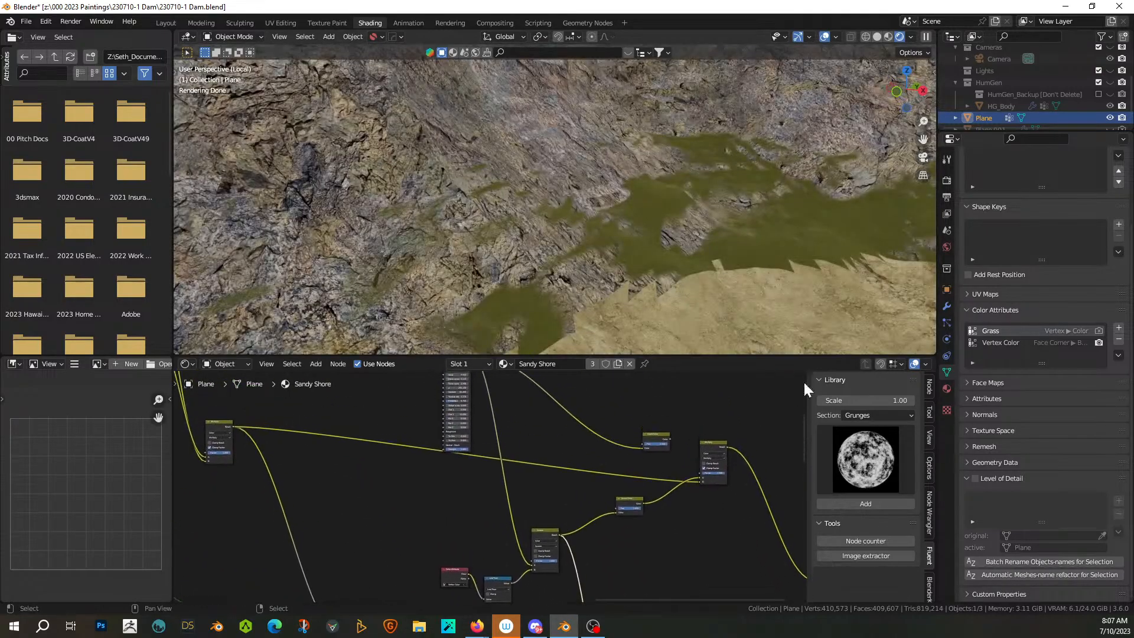
middle_drag(711, 482, 642, 511)
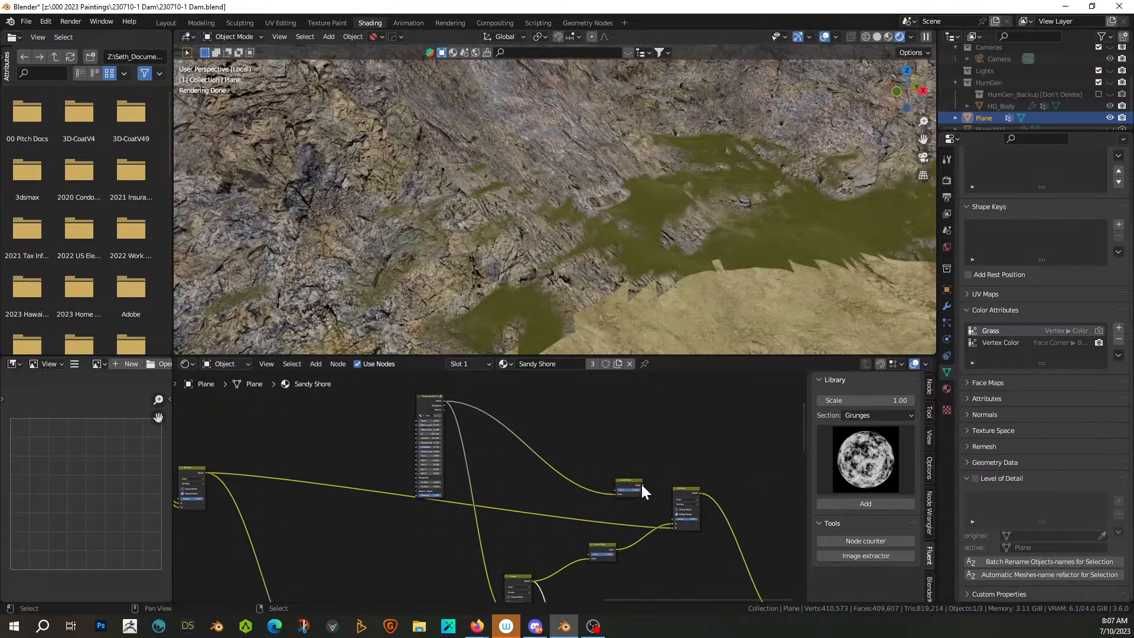
drag(643, 486, 674, 523)
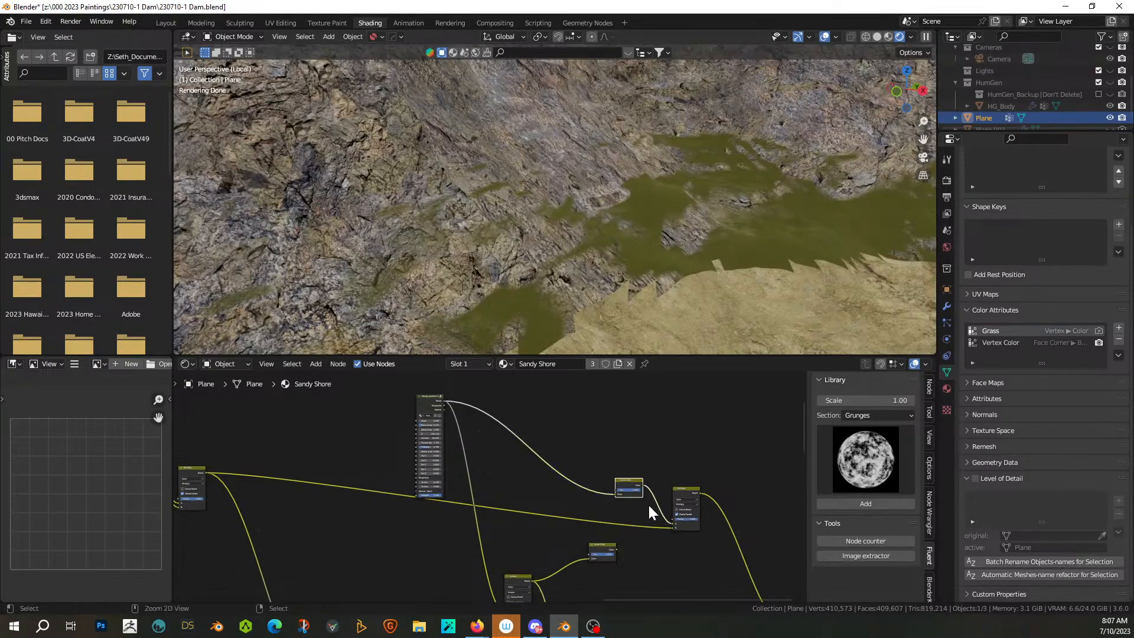
click(686, 489)
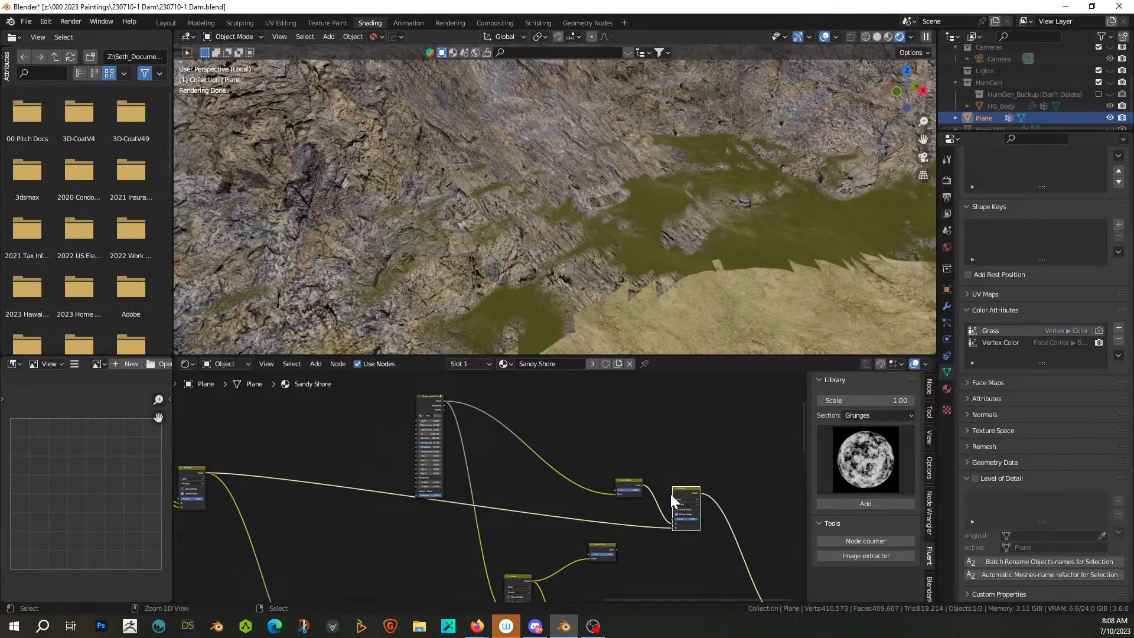
key(ctrl+x)
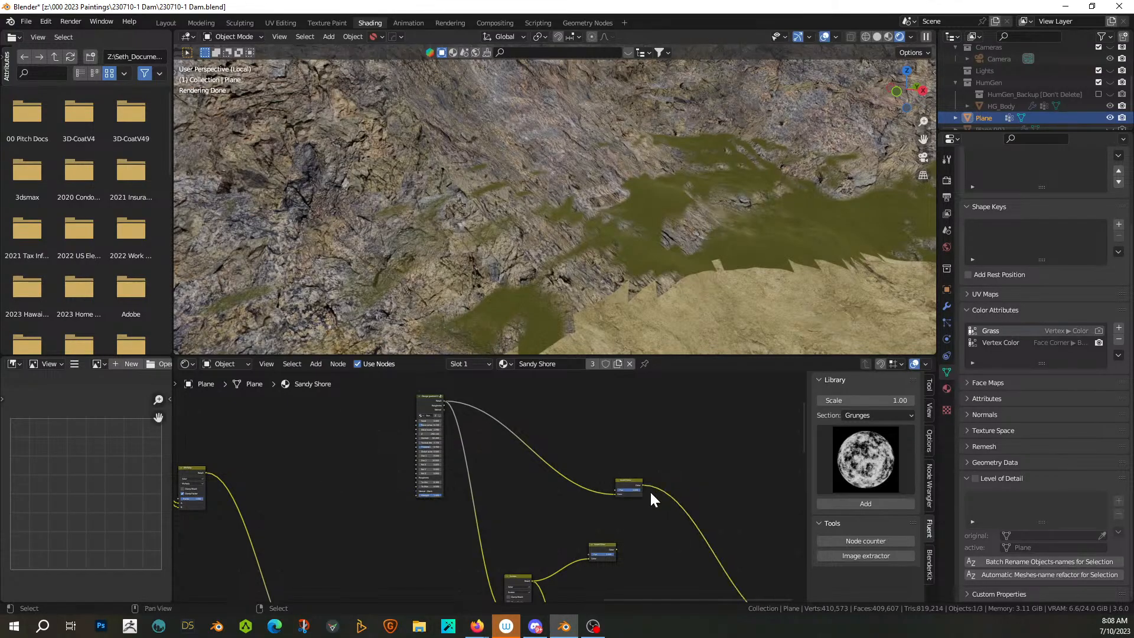
Step: Remove the Mix node that combines the terrain mask with the vertex color, keeping its links, and check the grass coverage in the basin
scroll(568, 467, down, 4)
middle_drag(548, 506, 570, 437)
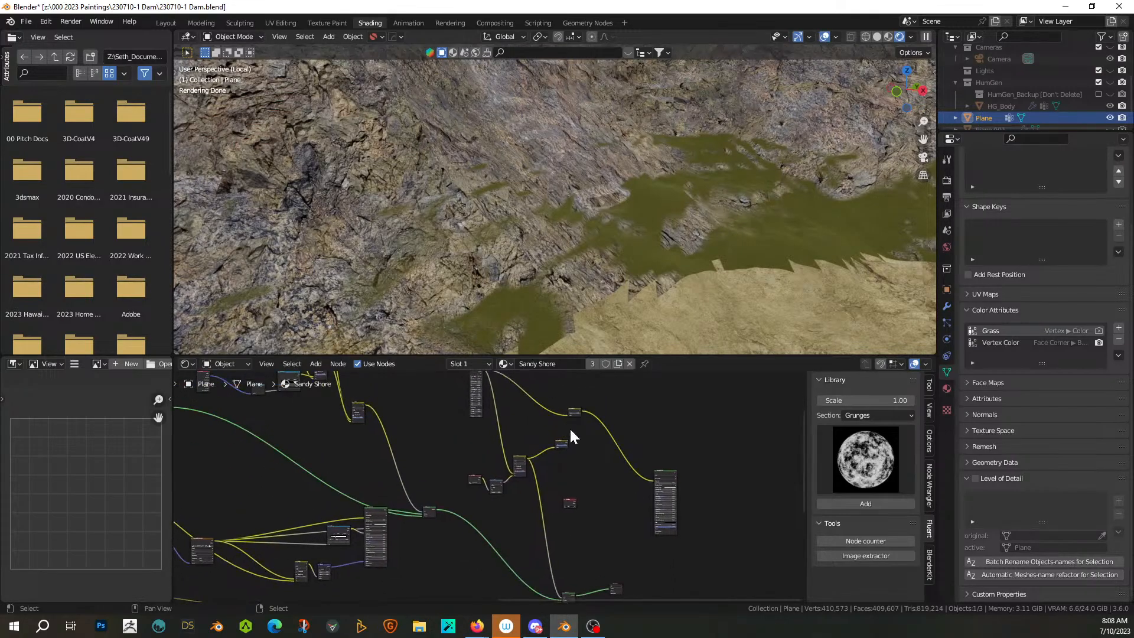
click(522, 462)
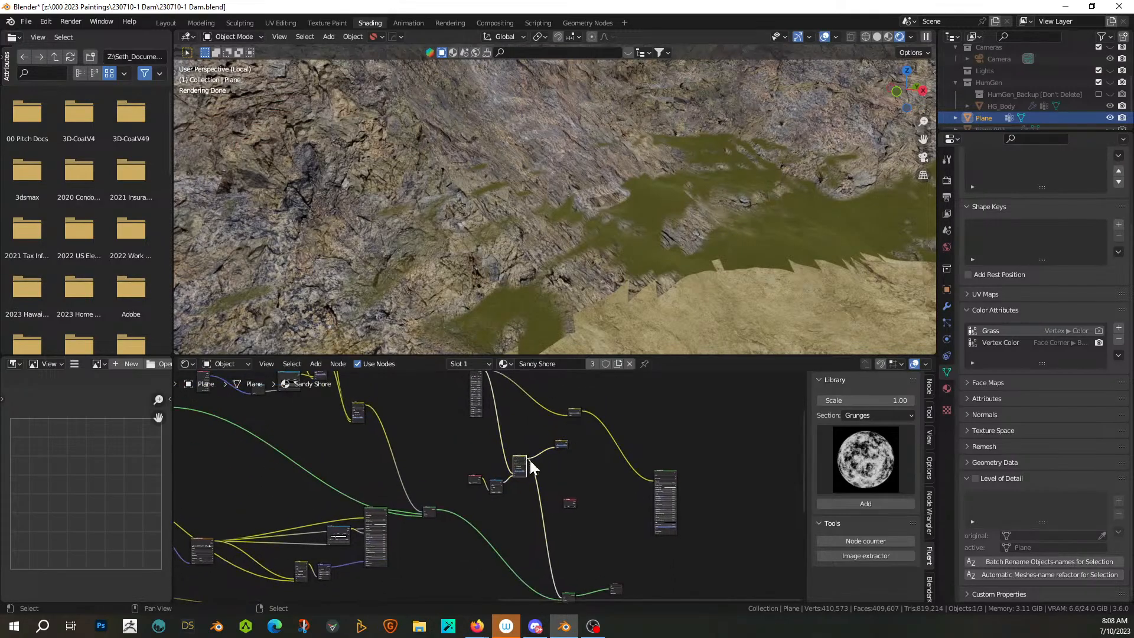
key(ctrl+x)
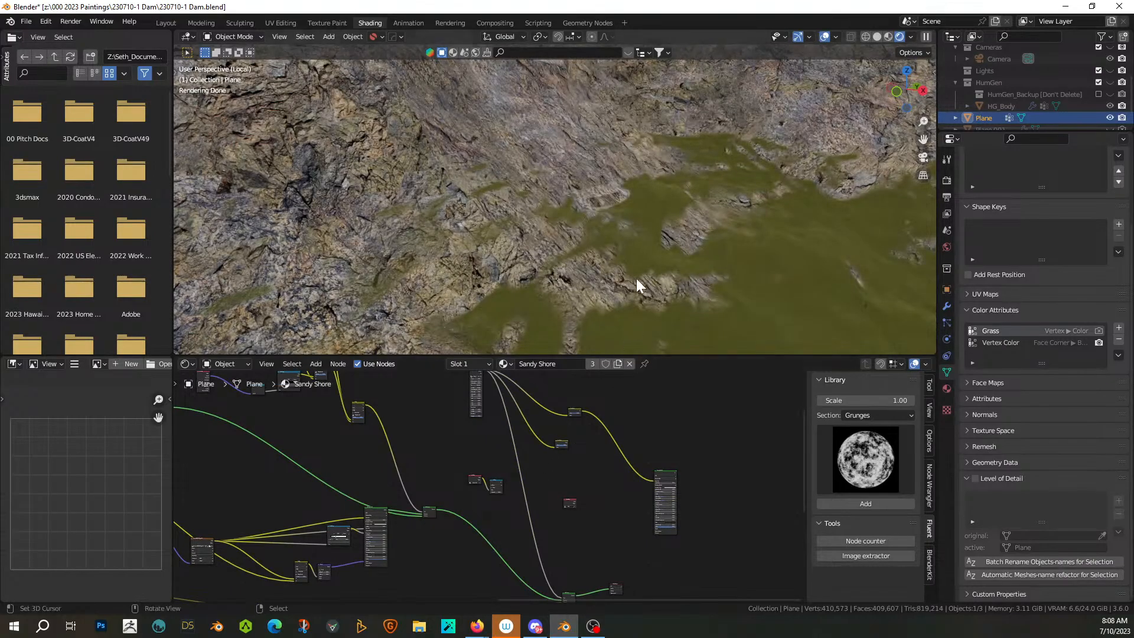
middle_drag(637, 278, 653, 275)
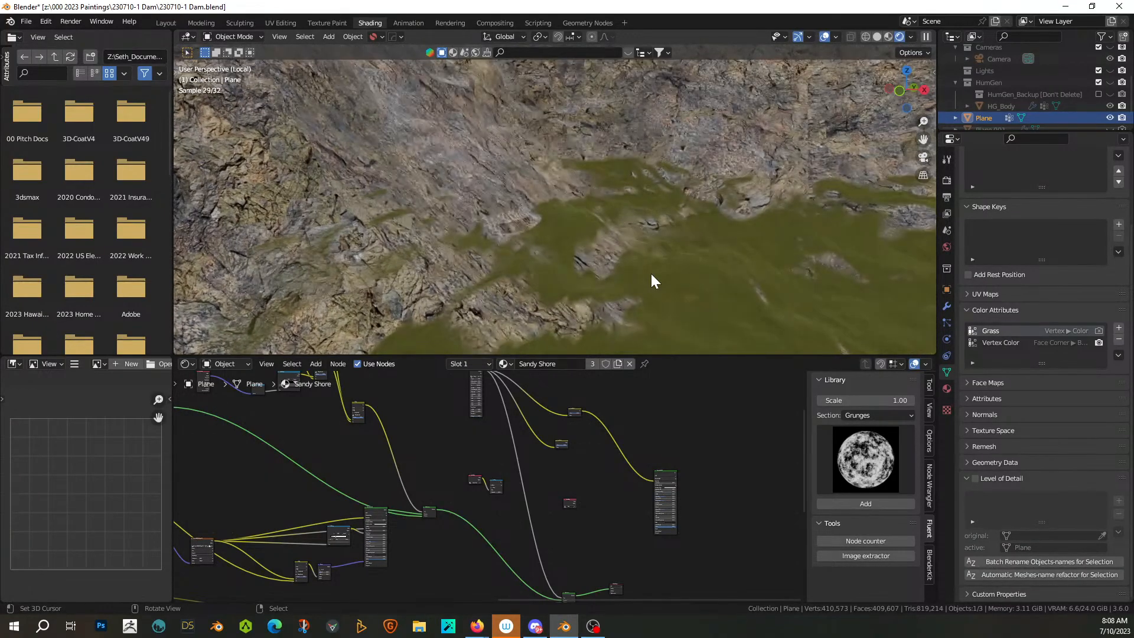
scroll(676, 274, down, 7)
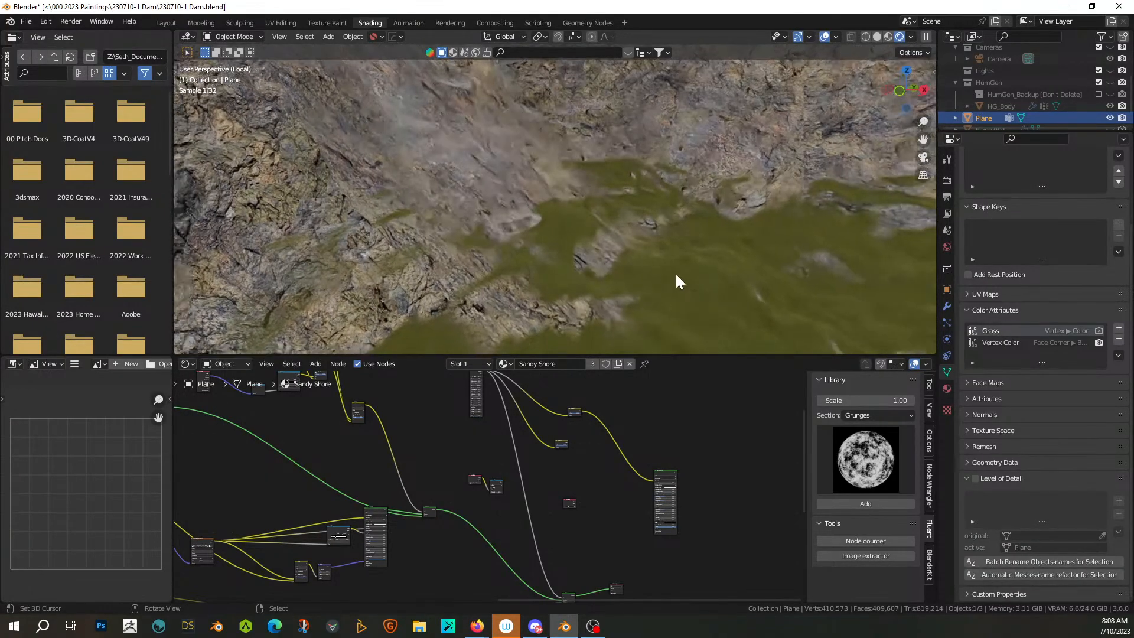
mouse_move(676, 274)
middle_down()
mouse_move(506, 314)
mouse_move(676, 267)
middle_up()
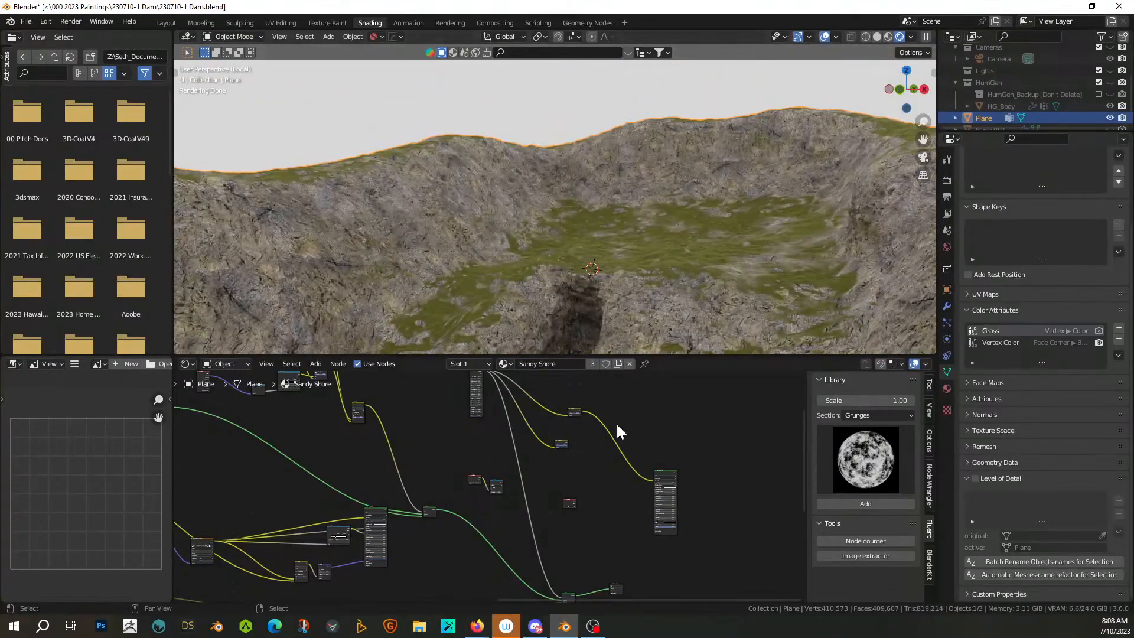
middle_drag(670, 442, 685, 395)
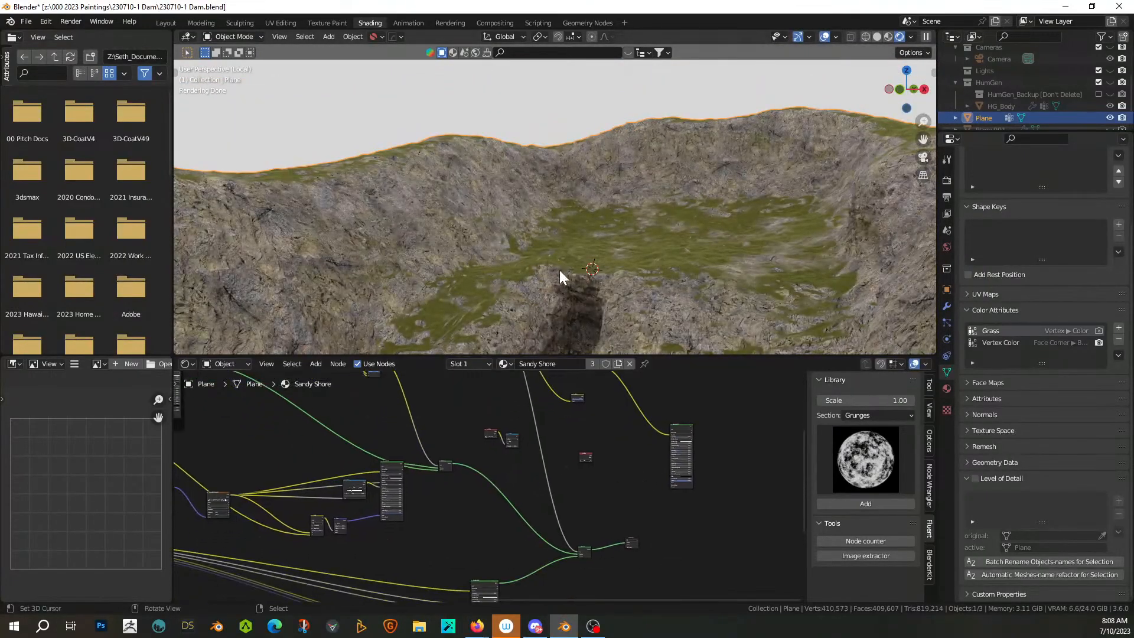
Step: Switch to the Layout workspace and examine the terrain around the edge of the basin's water surface
click(163, 23)
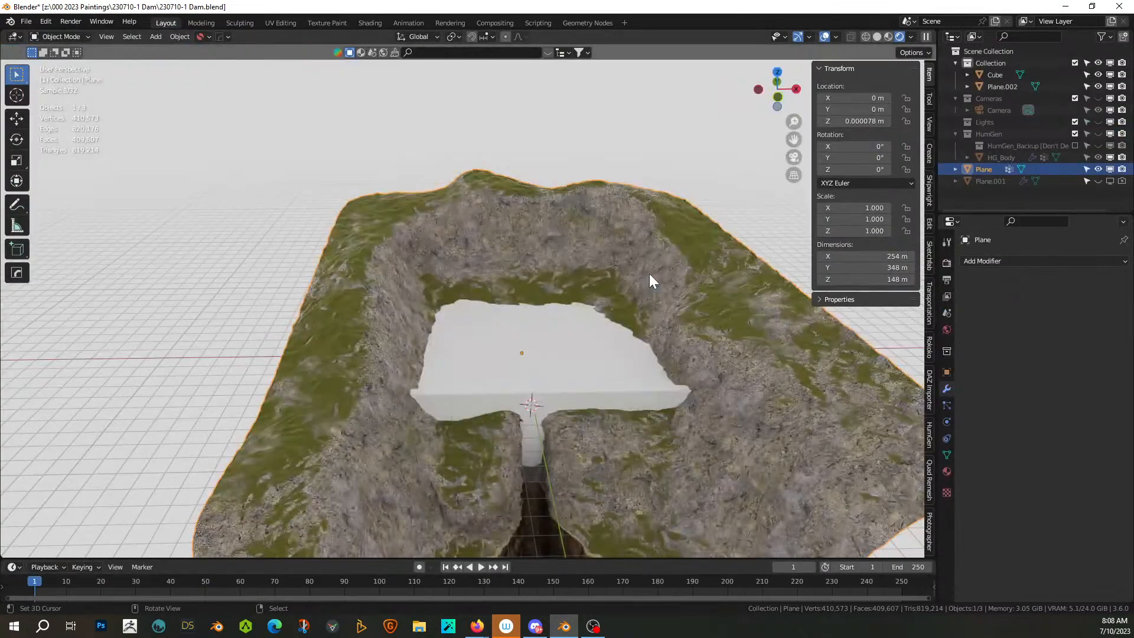
scroll(605, 356, down, 3)
scroll(604, 358, up, 6)
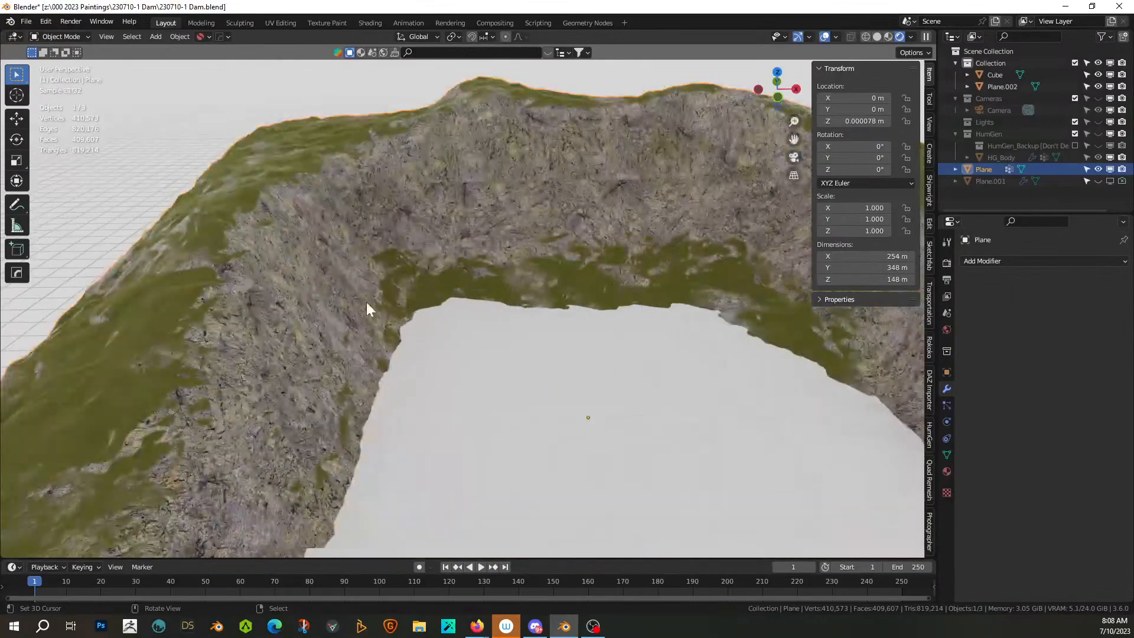
Step: Save the file and set the terrain plane as the Geo-Scatter emitter object
key(ctrl+s)
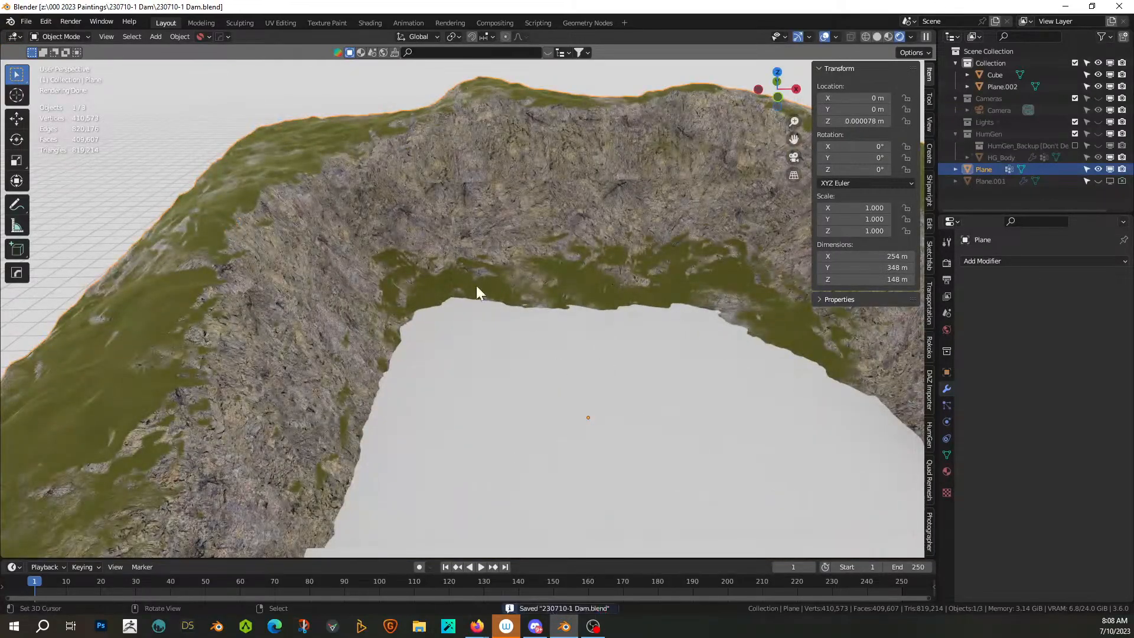
scroll(930, 510, down, 8)
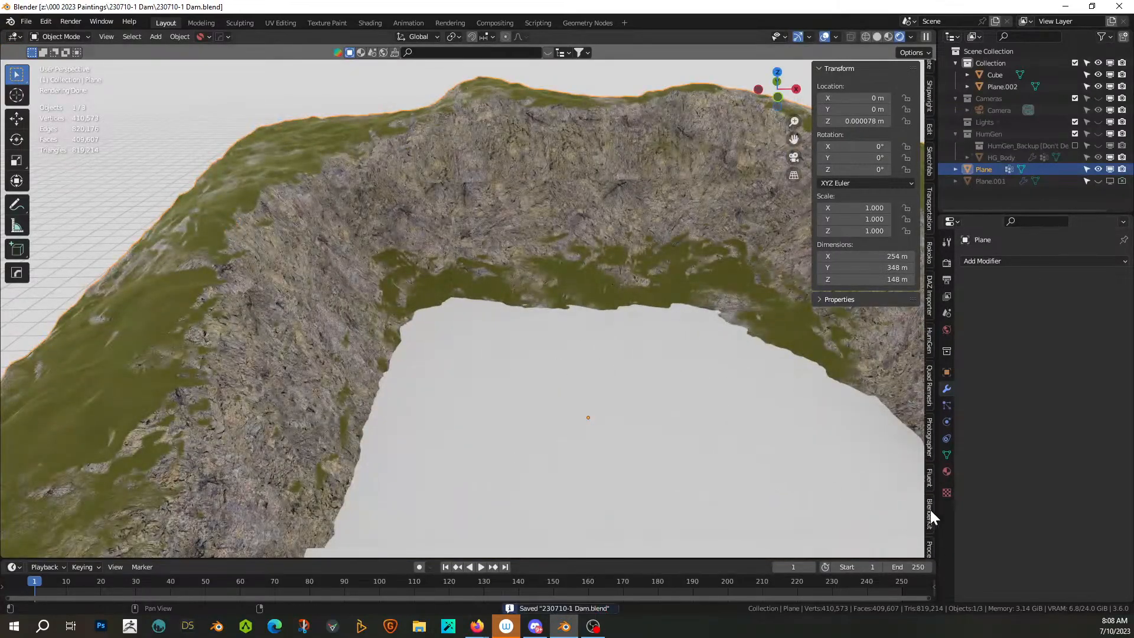
scroll(930, 509, down, 8)
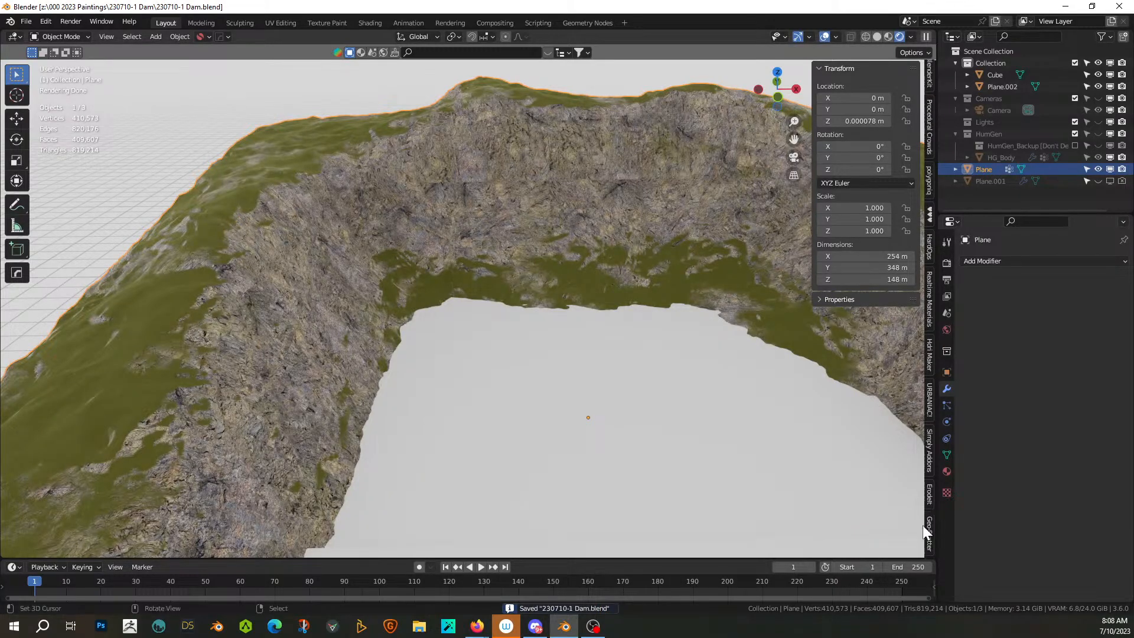
click(930, 524)
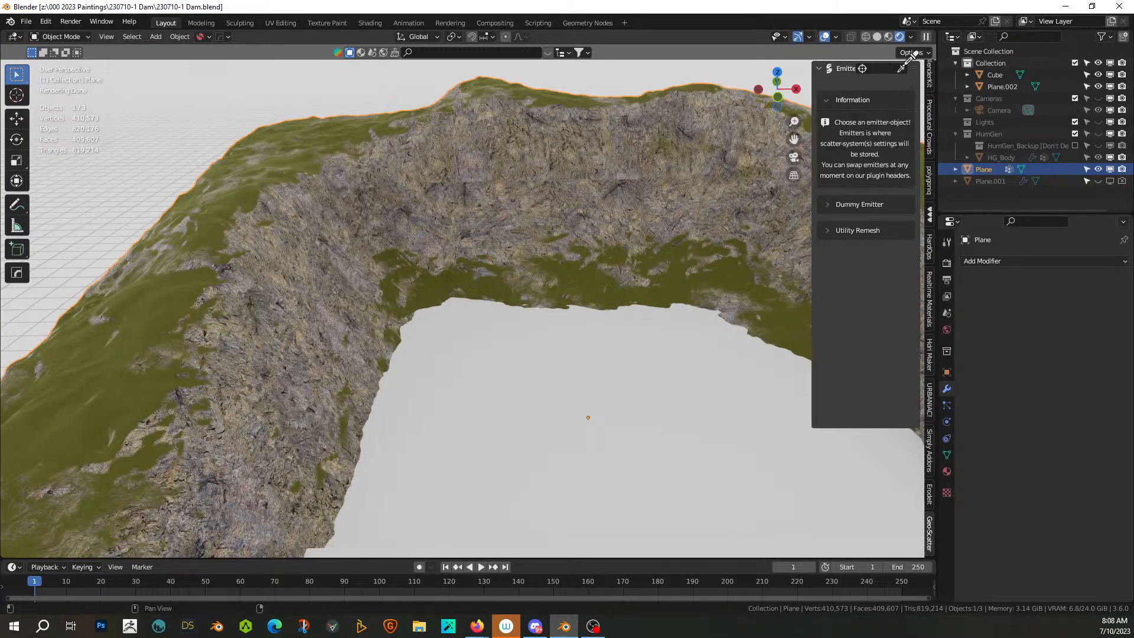
click(322, 254)
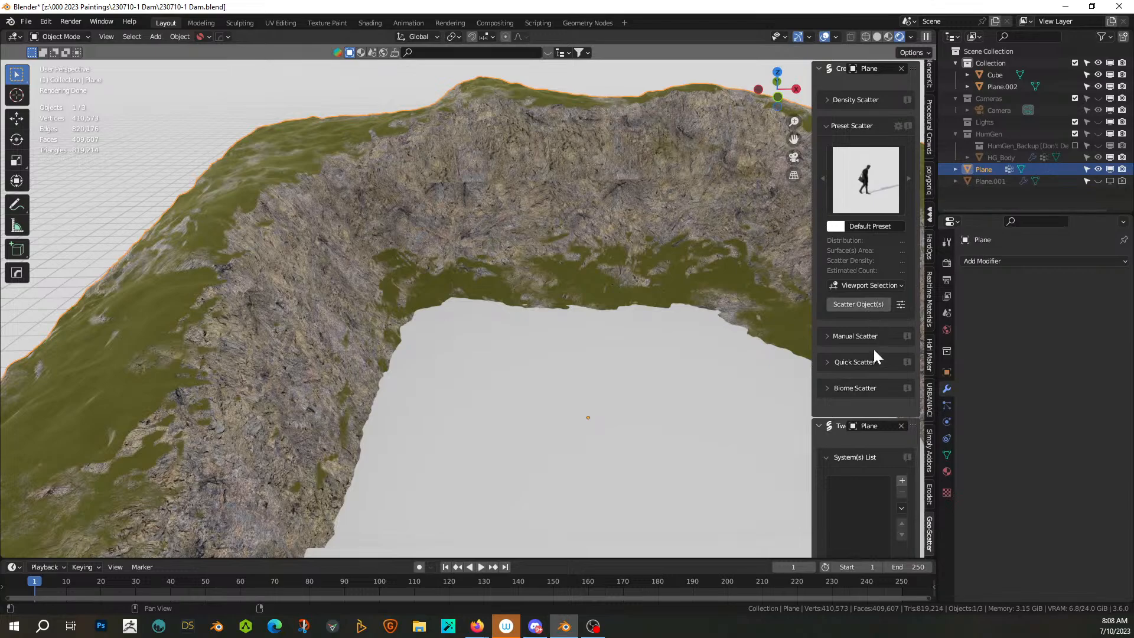
Step: Scatter Tropical Biome 08 from the Botaniq Tropical biomes over the terrain
click(846, 389)
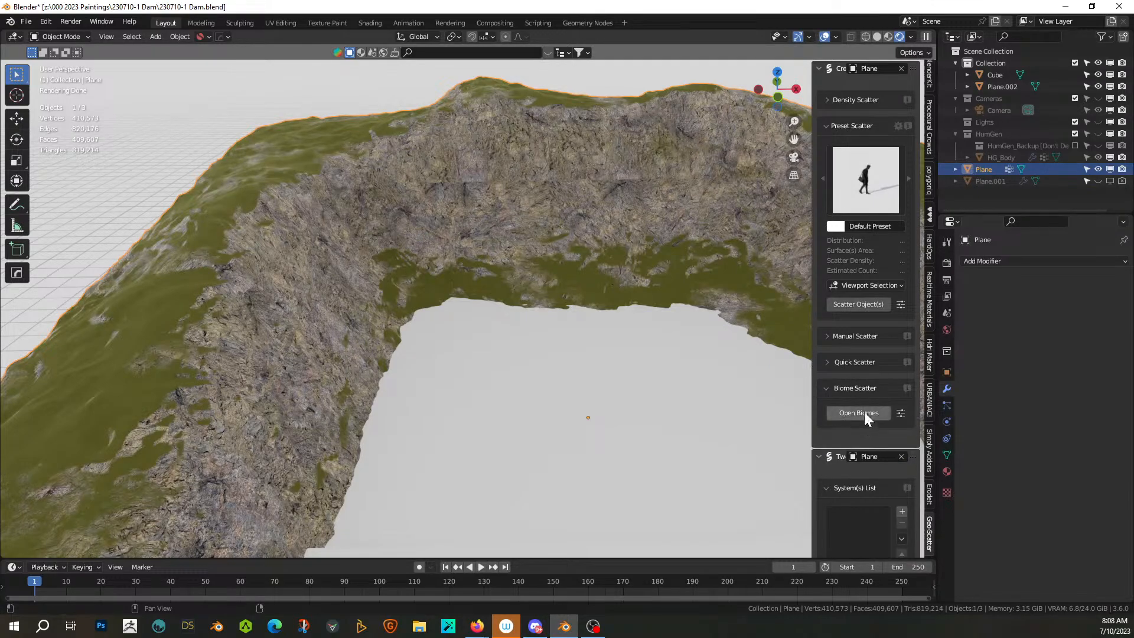
click(861, 412)
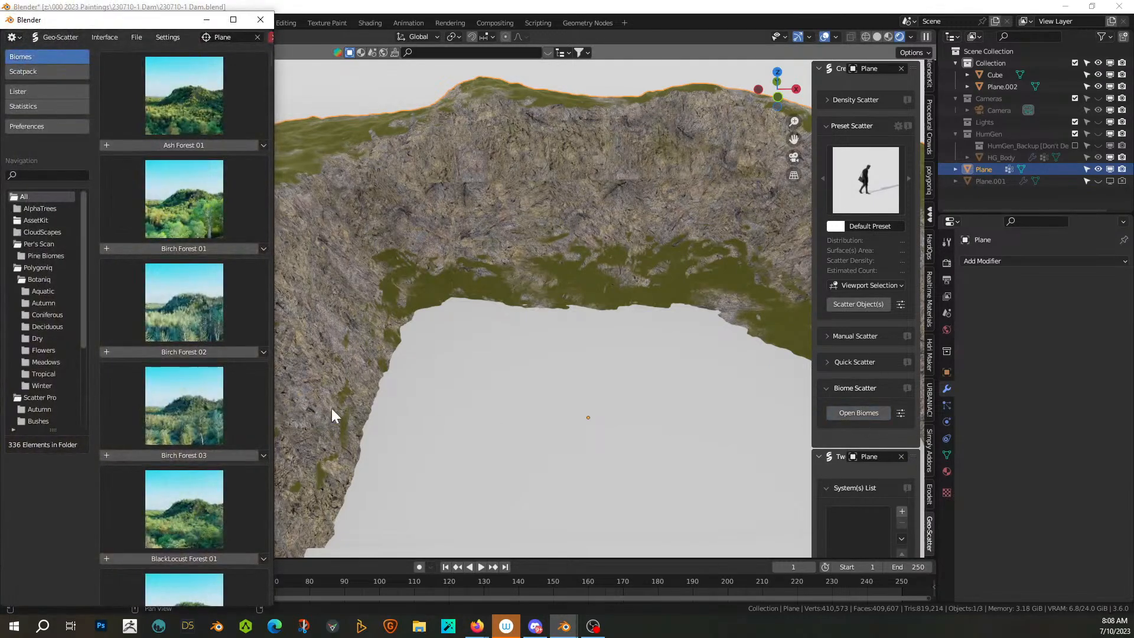
click(45, 372)
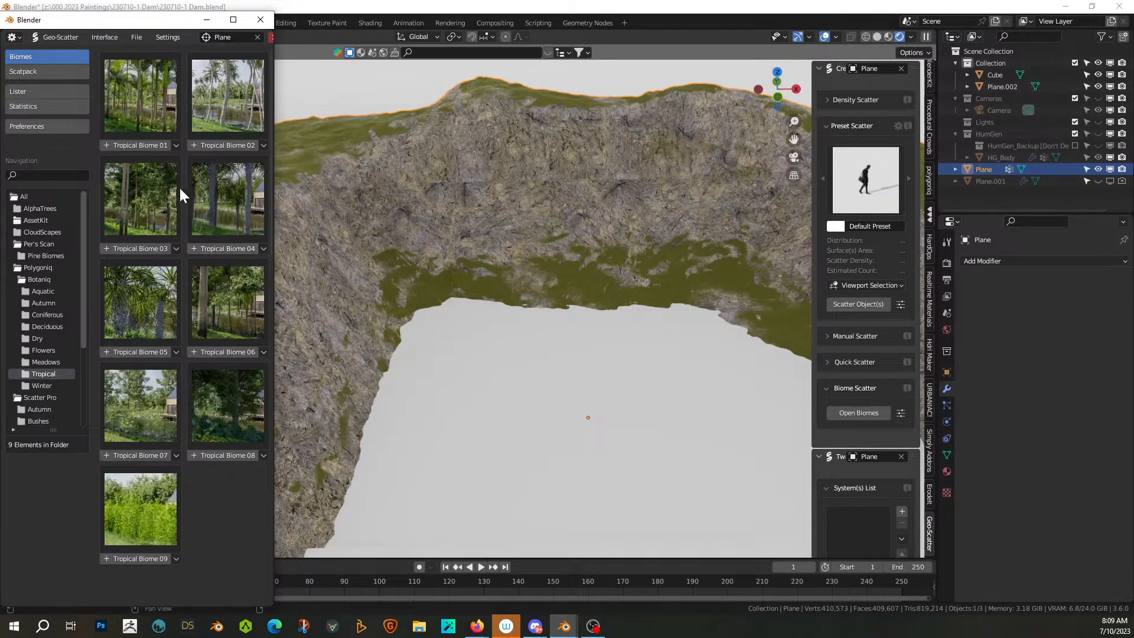
mouse_move(231, 456)
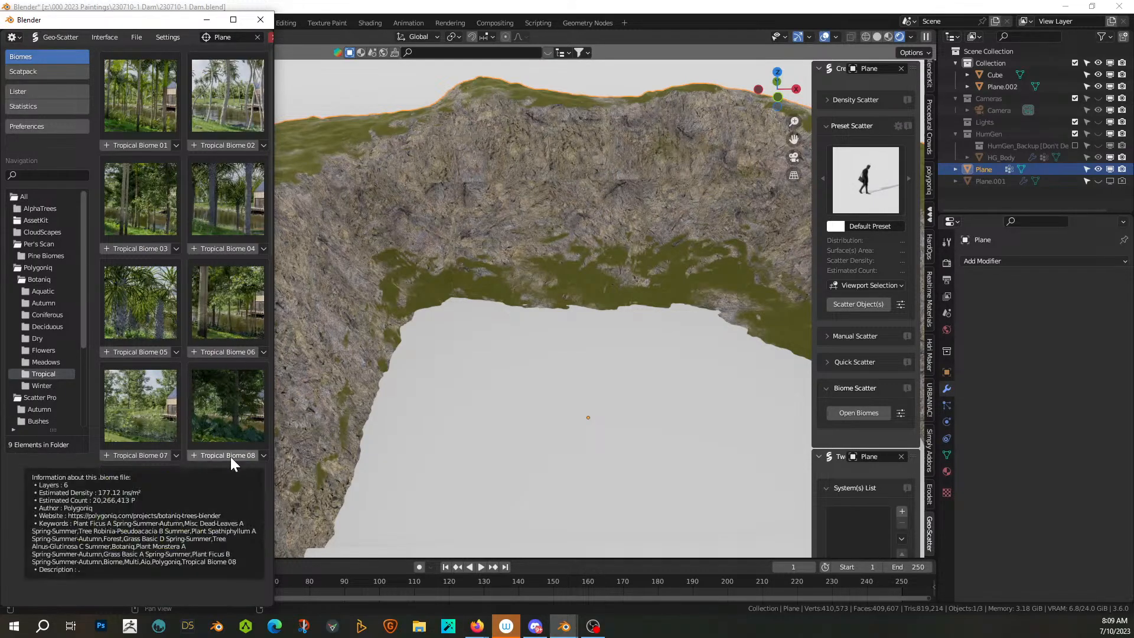
click(231, 456)
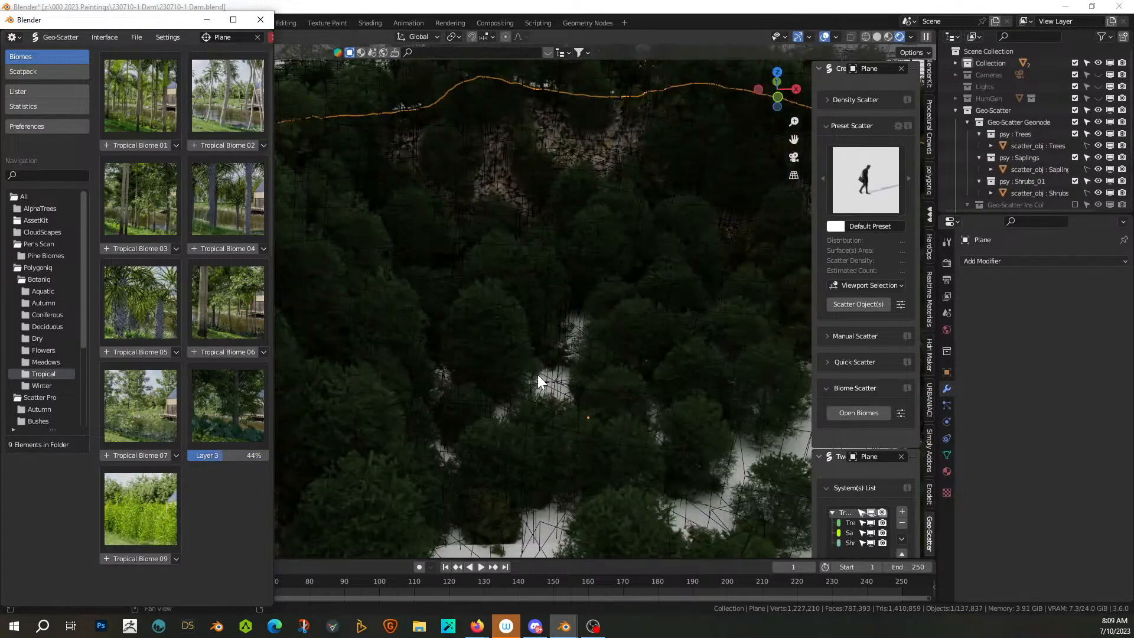
scroll(538, 375, down, 3)
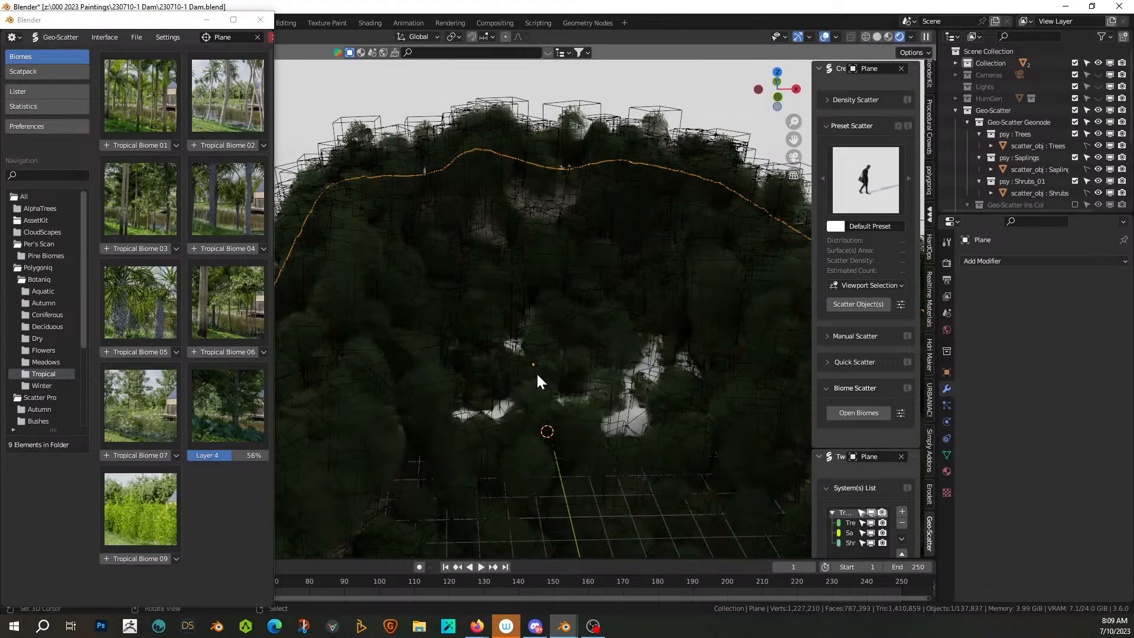
scroll(538, 372, down, 4)
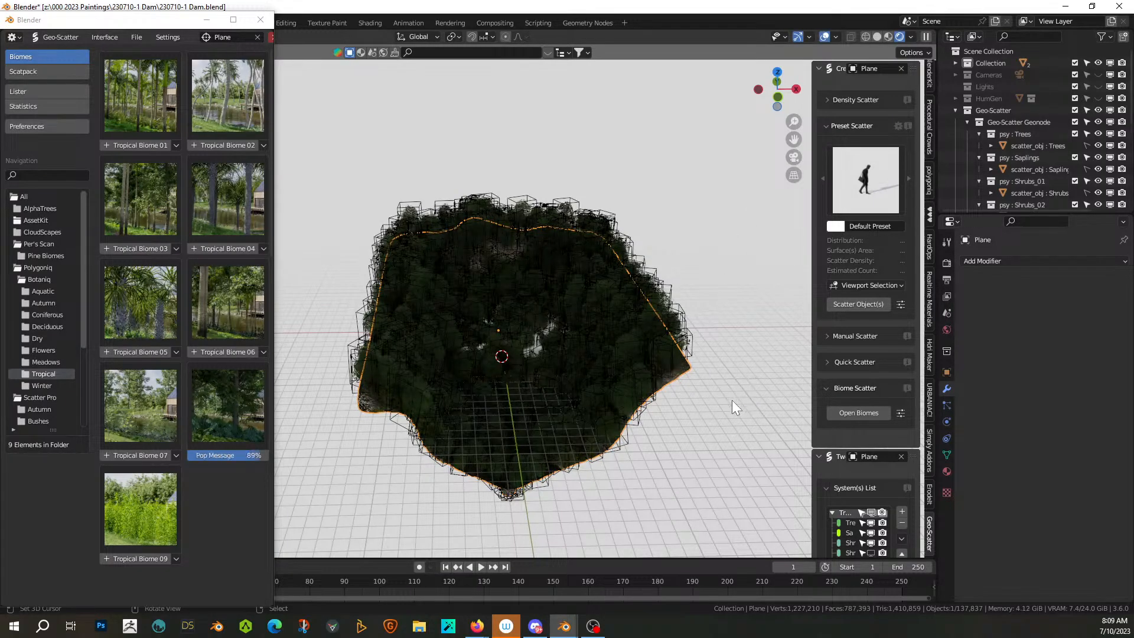
click(232, 591)
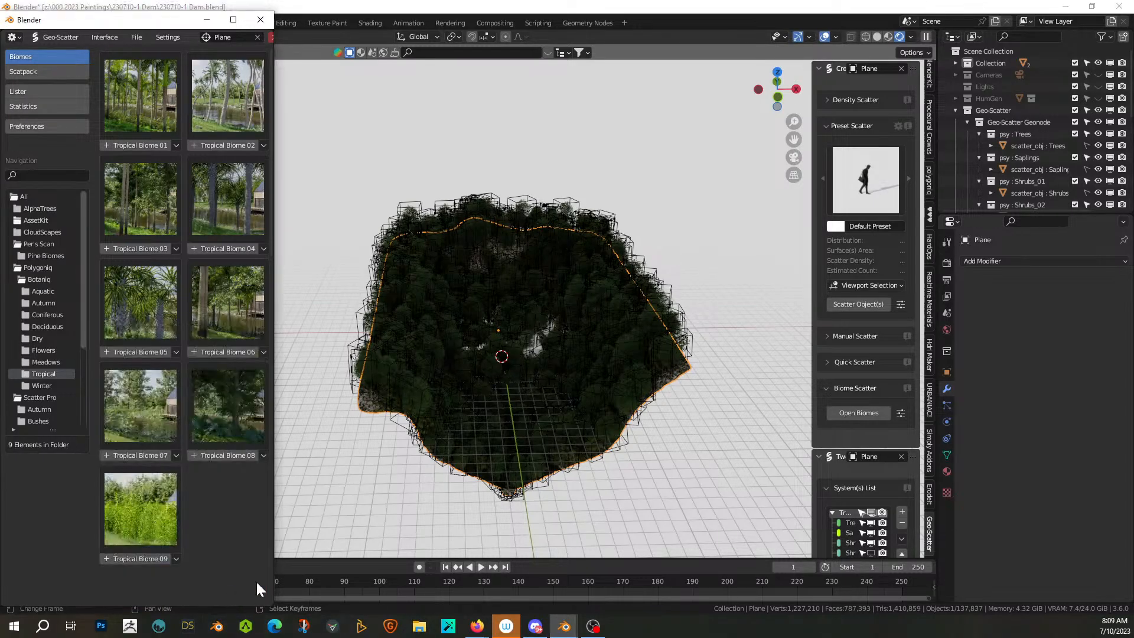
Step: Widen the Geo-Scatter sidebar so the scatter system names and settings are readable
scroll(851, 473, down, 4)
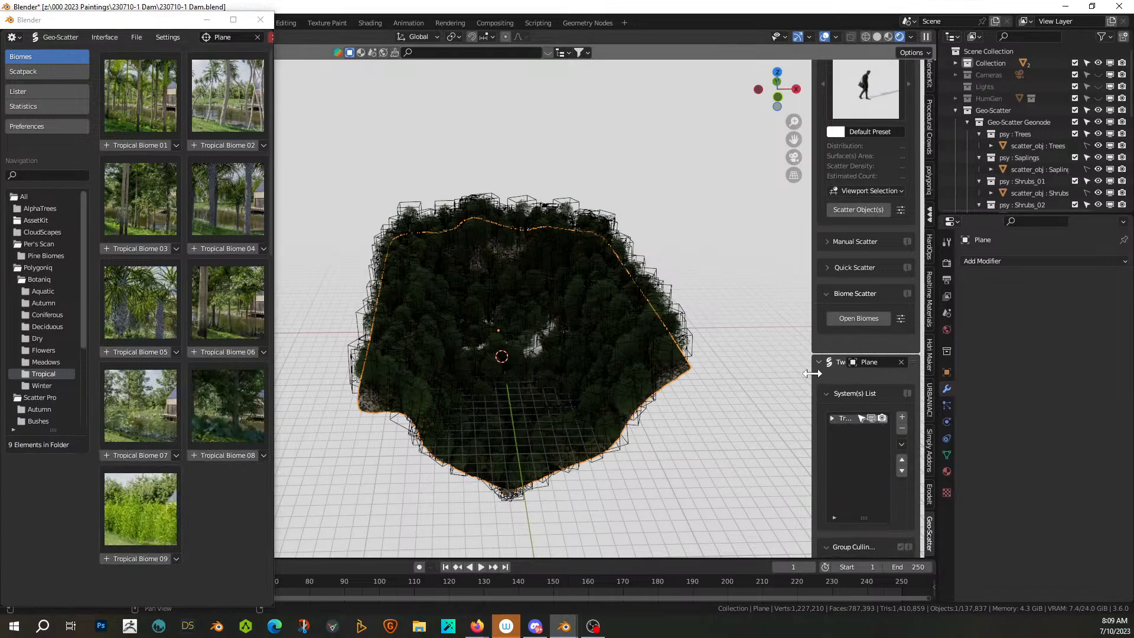
drag(813, 373, 732, 370)
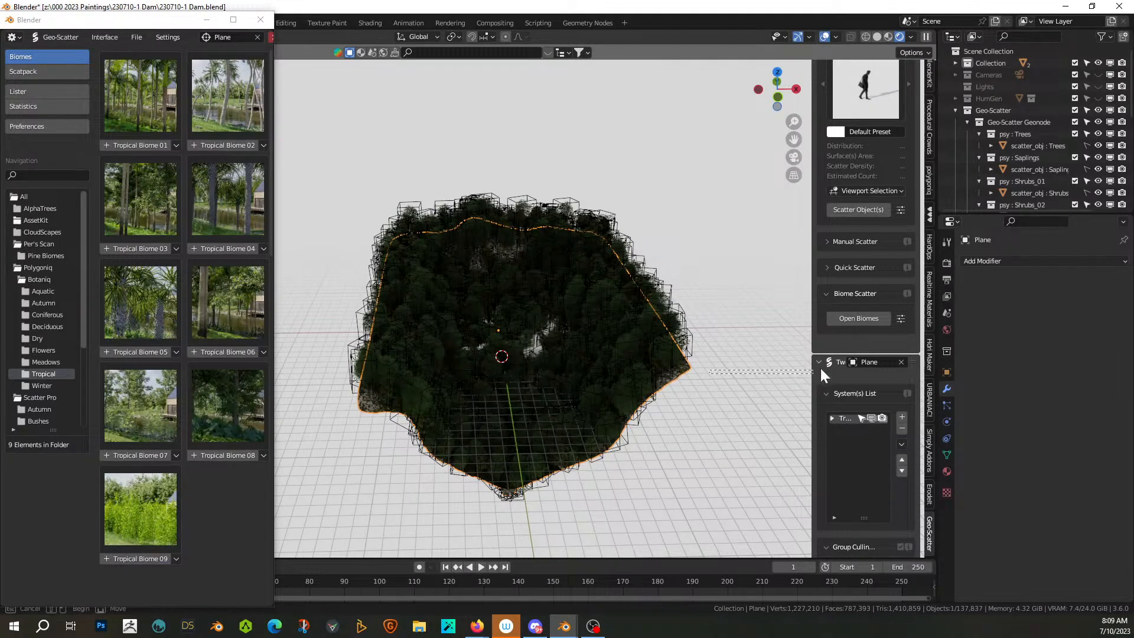
drag(814, 385, 732, 388)
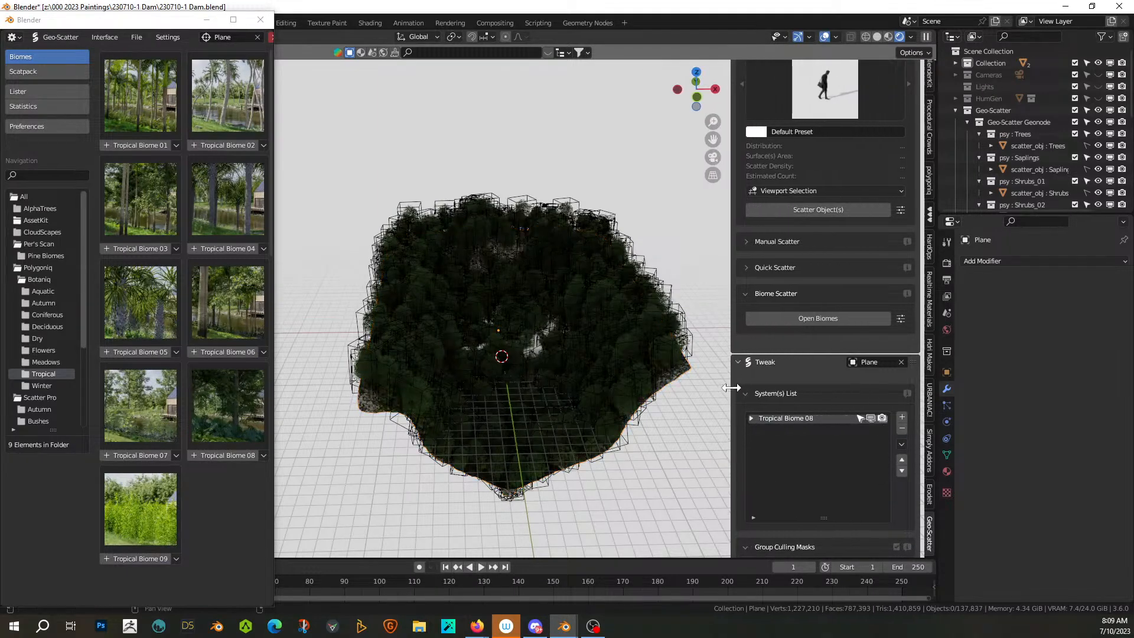
Step: Enable the Color Attribute group culling mask on Tropical Biome 08, using the Grass attribute with the mask reversed
scroll(800, 471, down, 1)
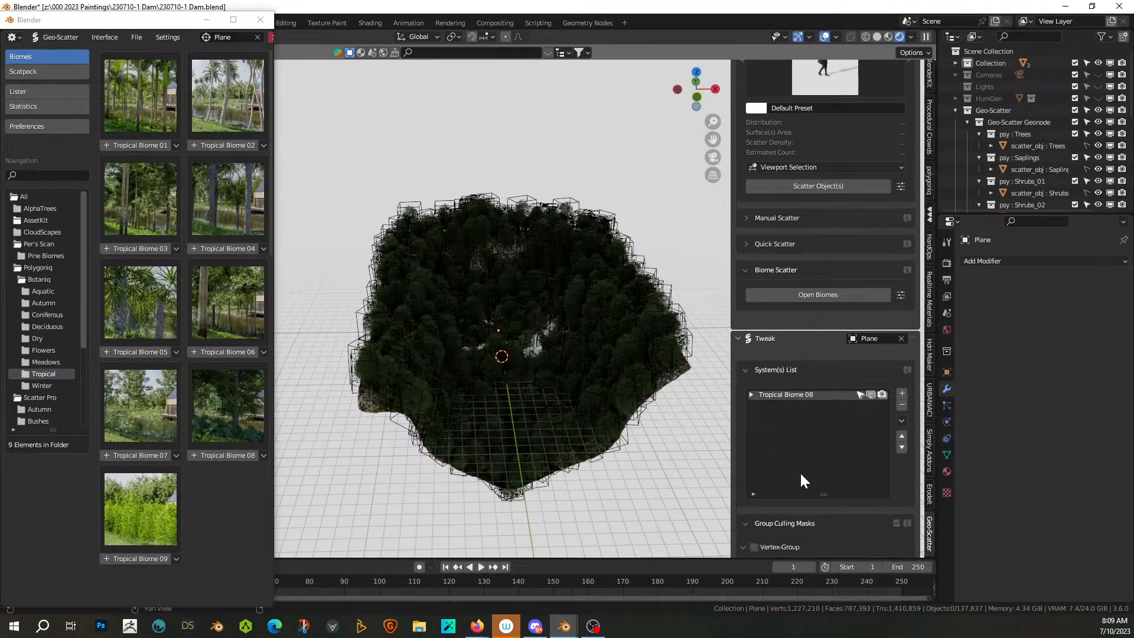
scroll(800, 471, down, 5)
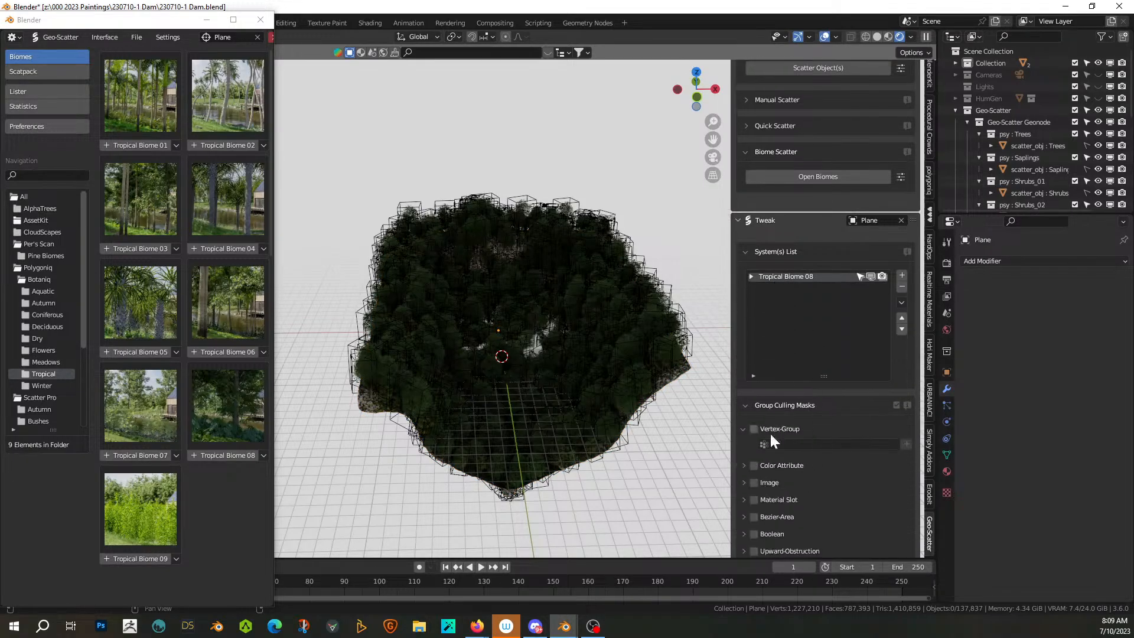
click(743, 464)
click(765, 479)
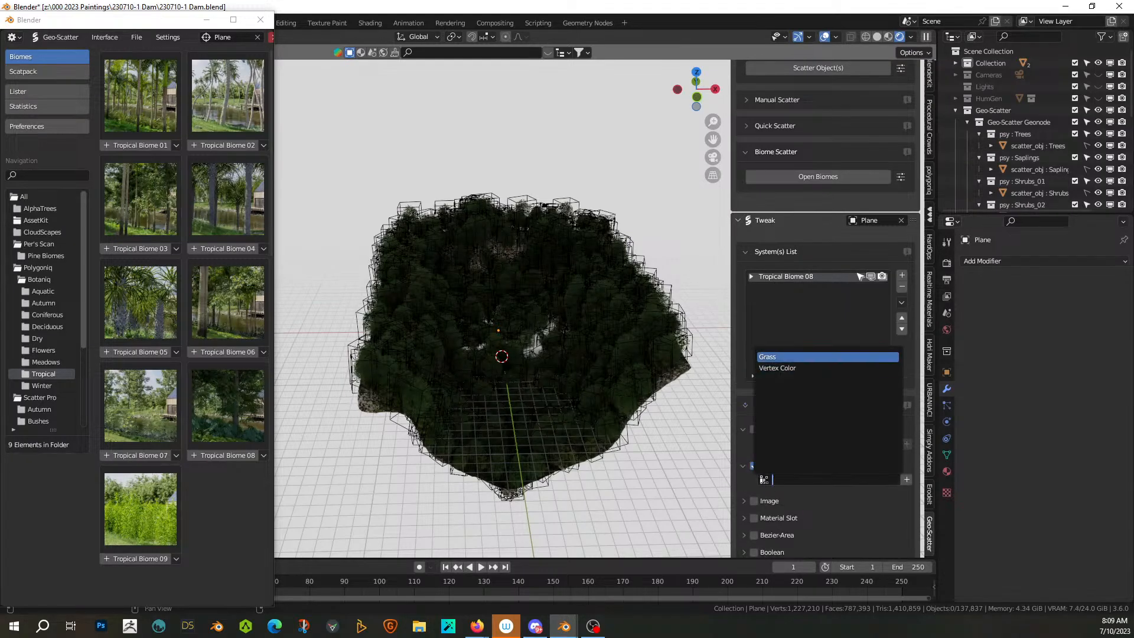
click(778, 357)
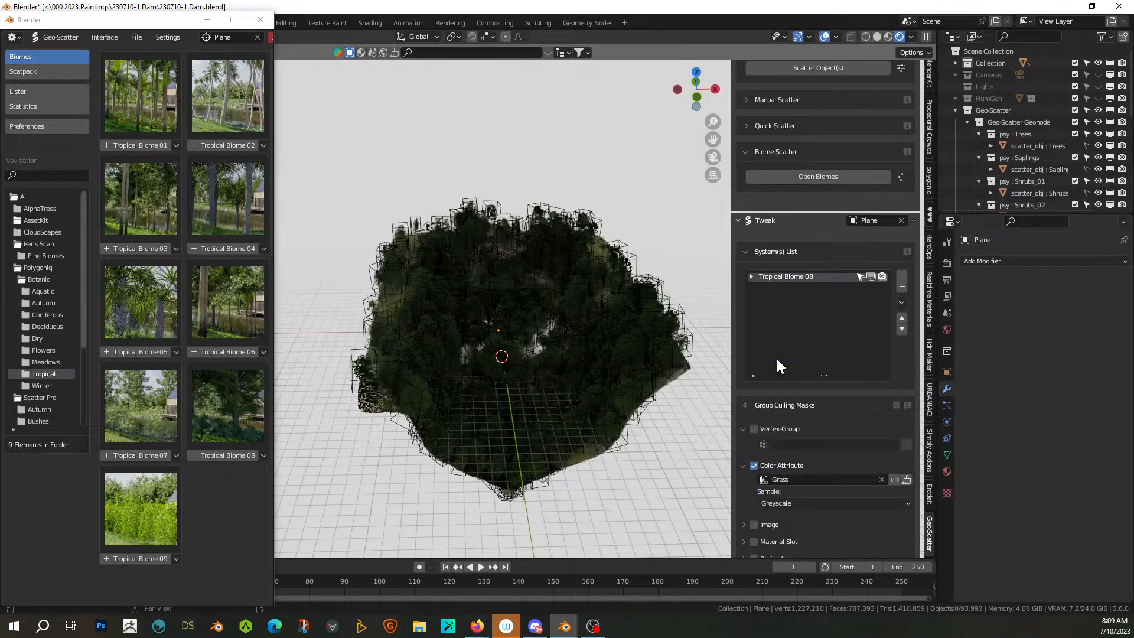
click(895, 481)
Step: Examine how the masked trees are distributed over the ridge, cliffs, basin edge and dam area
scroll(637, 401, up, 5)
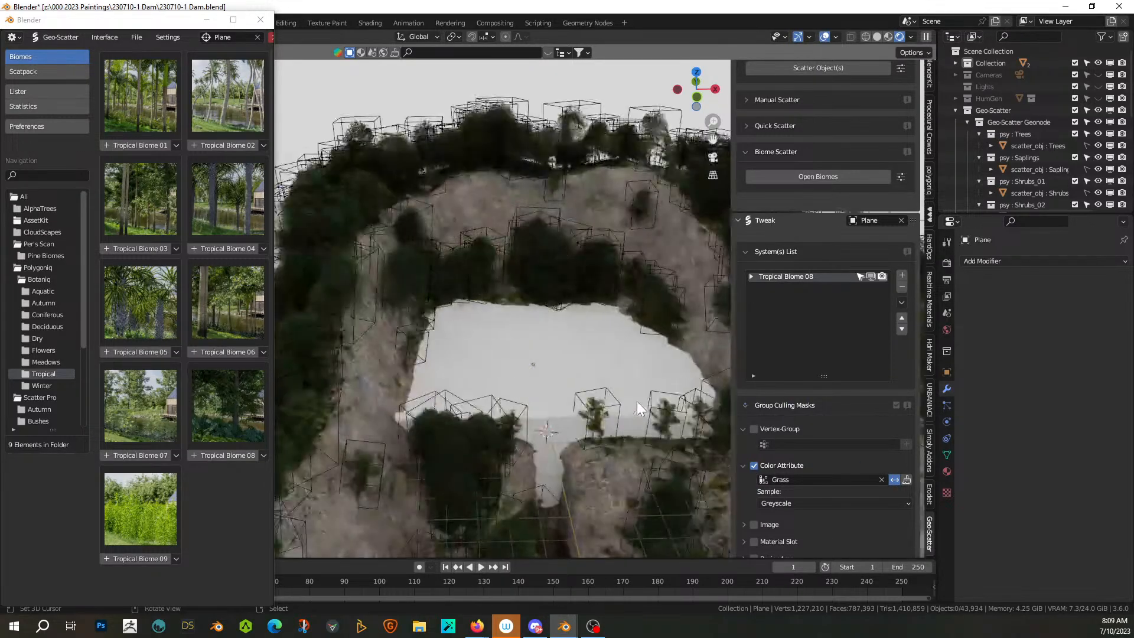
middle_drag(629, 394, 493, 449)
scroll(493, 442, down, 3)
middle_drag(432, 427, 611, 370)
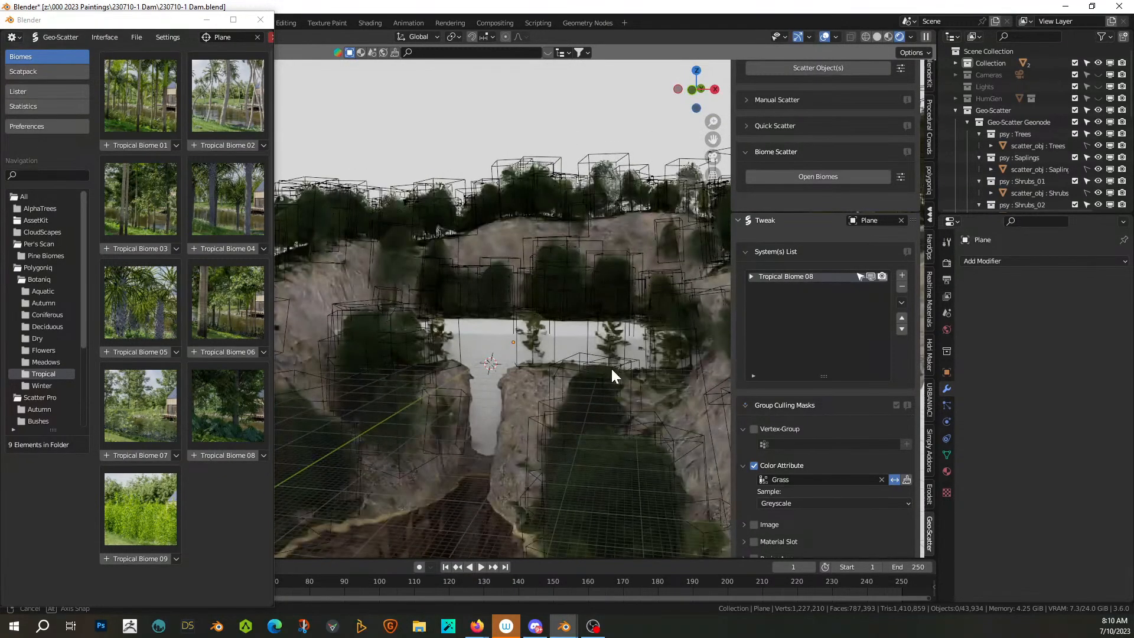
scroll(565, 373, up, 4)
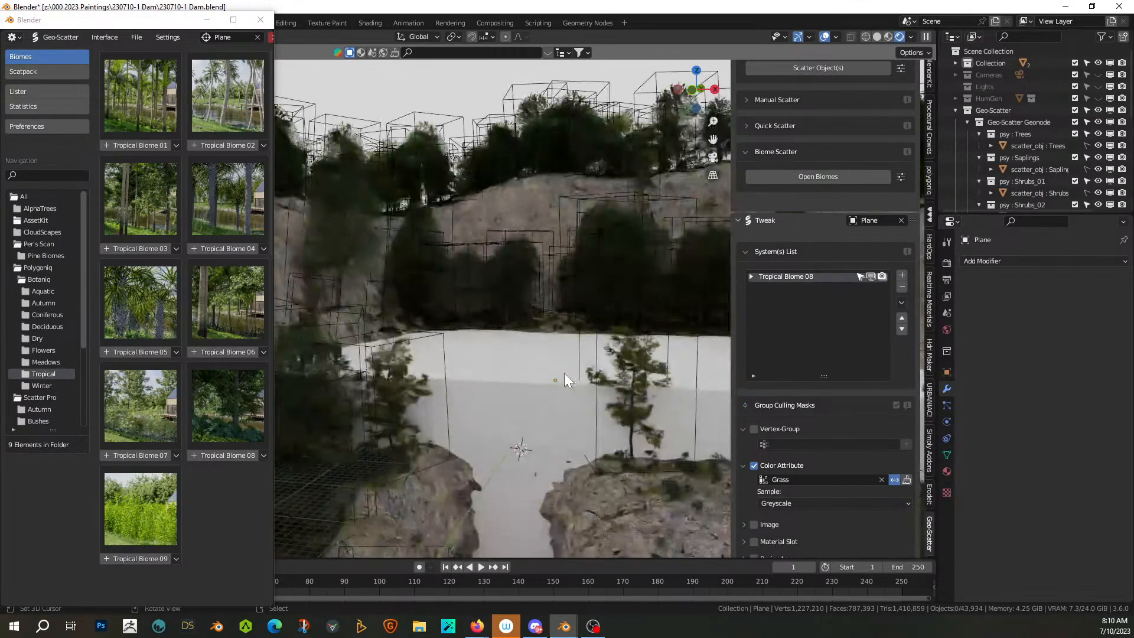
middle_drag(565, 374, 525, 395)
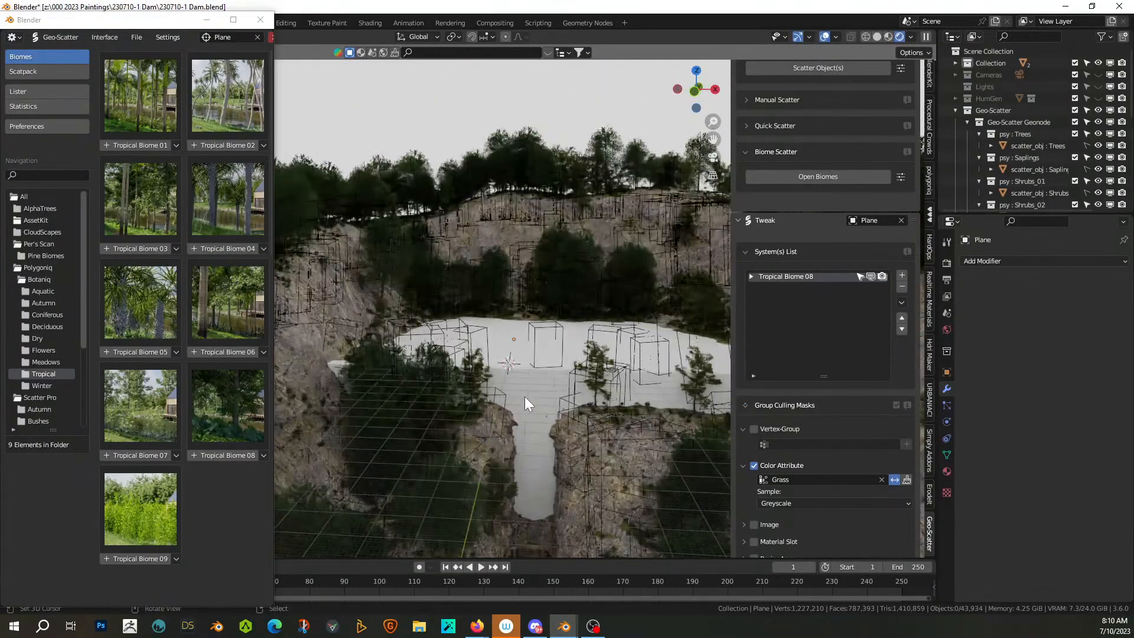
scroll(525, 396, down, 8)
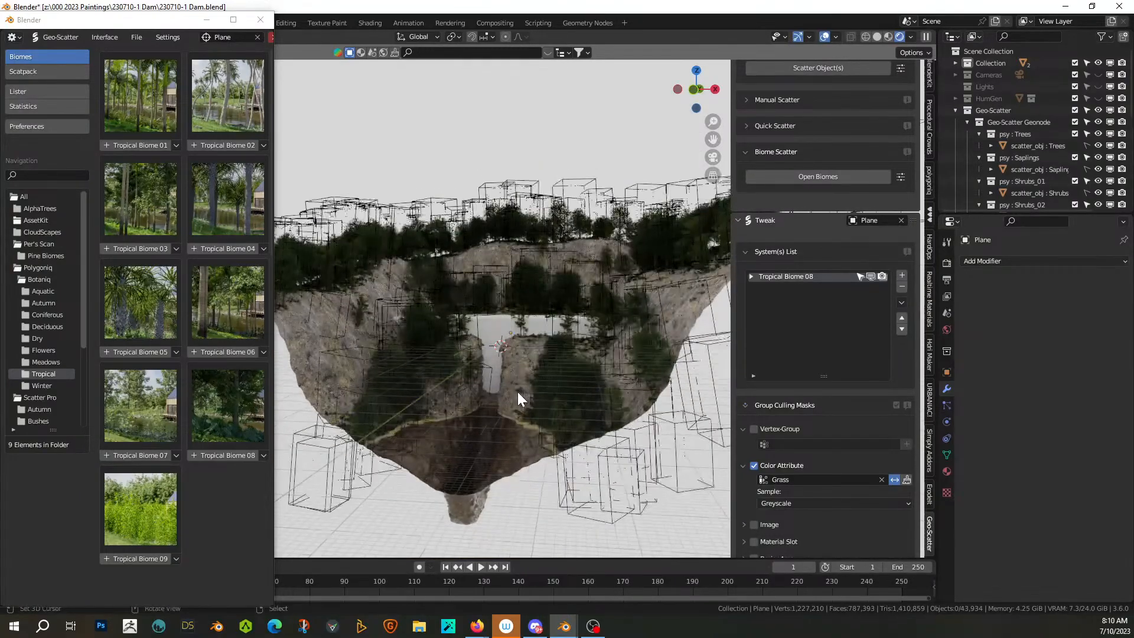
scroll(518, 392, up, 6)
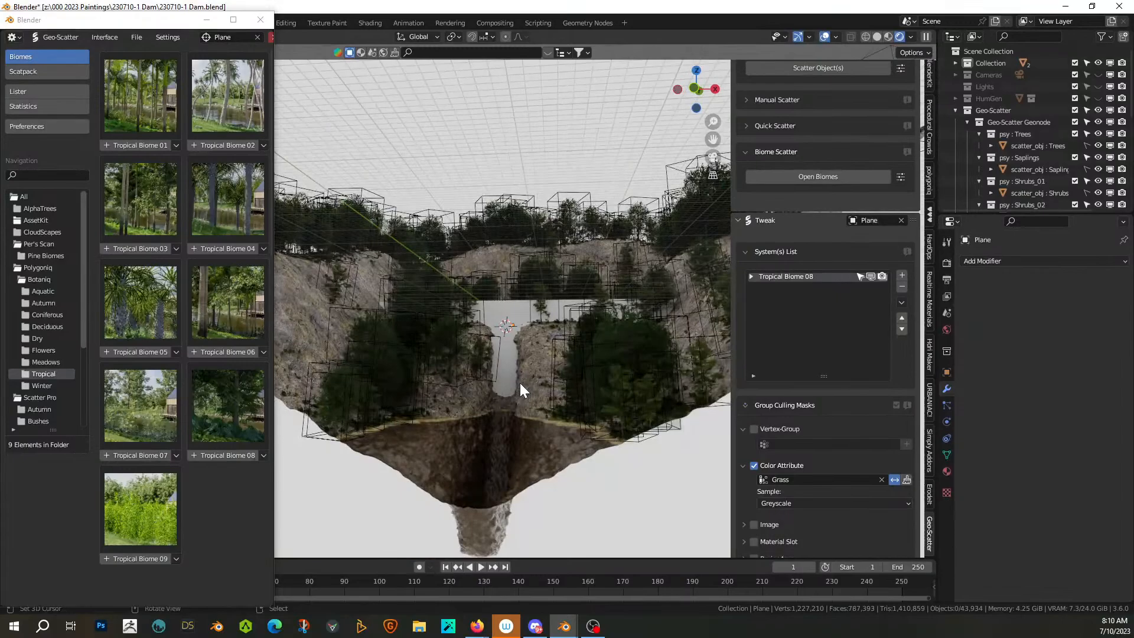
middle_drag(540, 381, 541, 414)
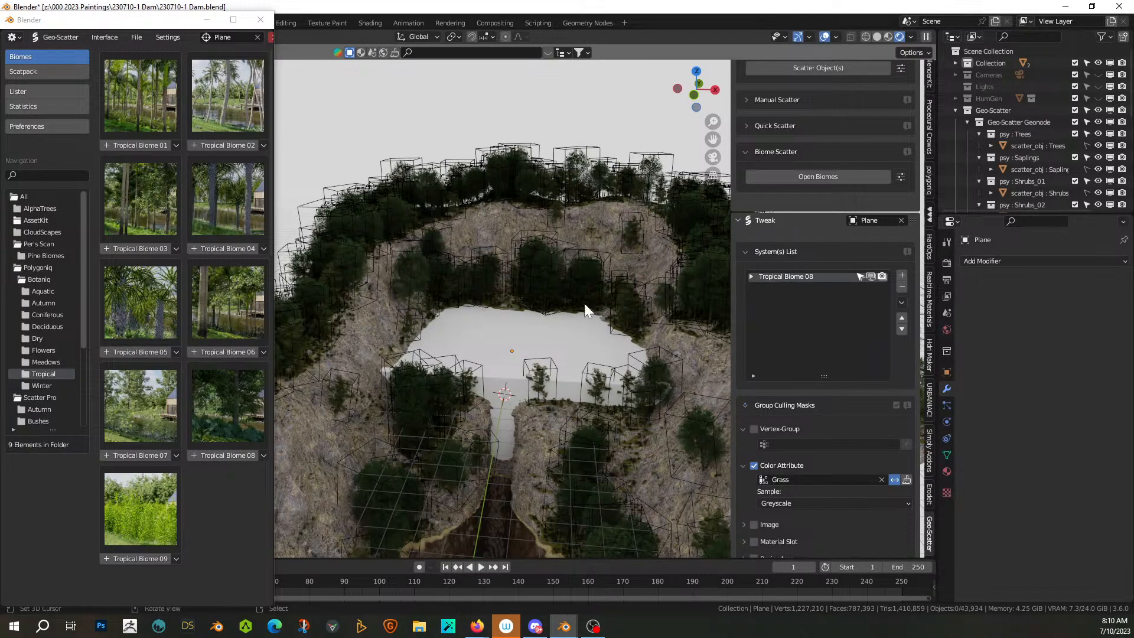
scroll(498, 406, up, 2)
middle_drag(526, 396, 228, 140)
Step: Close the biome library window and switch the viewport to solid shading
click(261, 22)
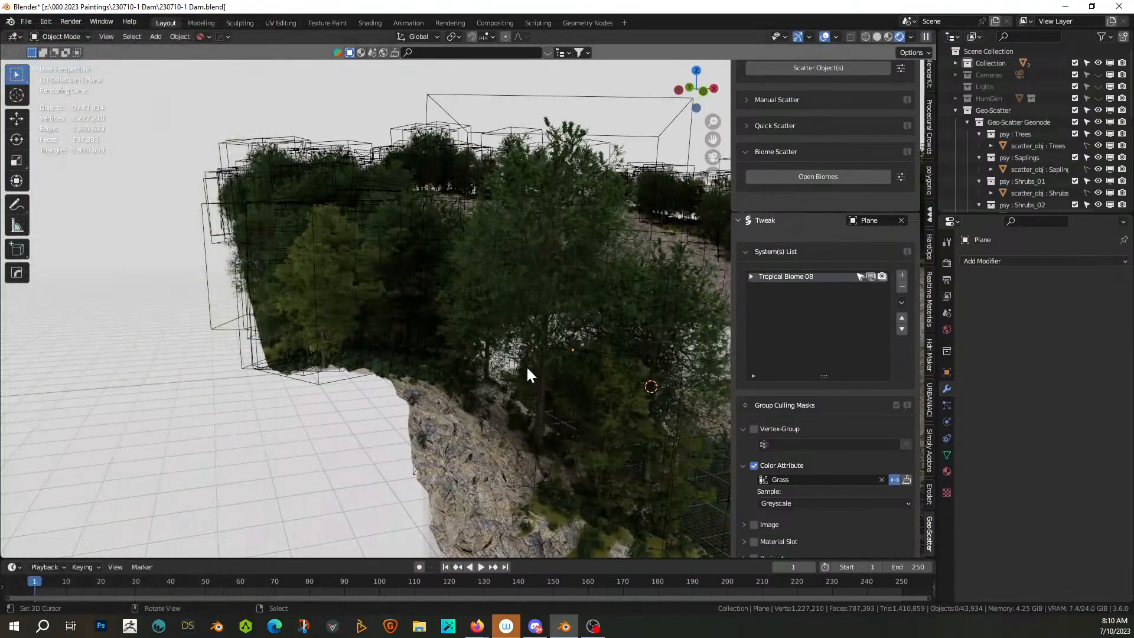
scroll(459, 369, up, 10)
scroll(435, 367, down, 5)
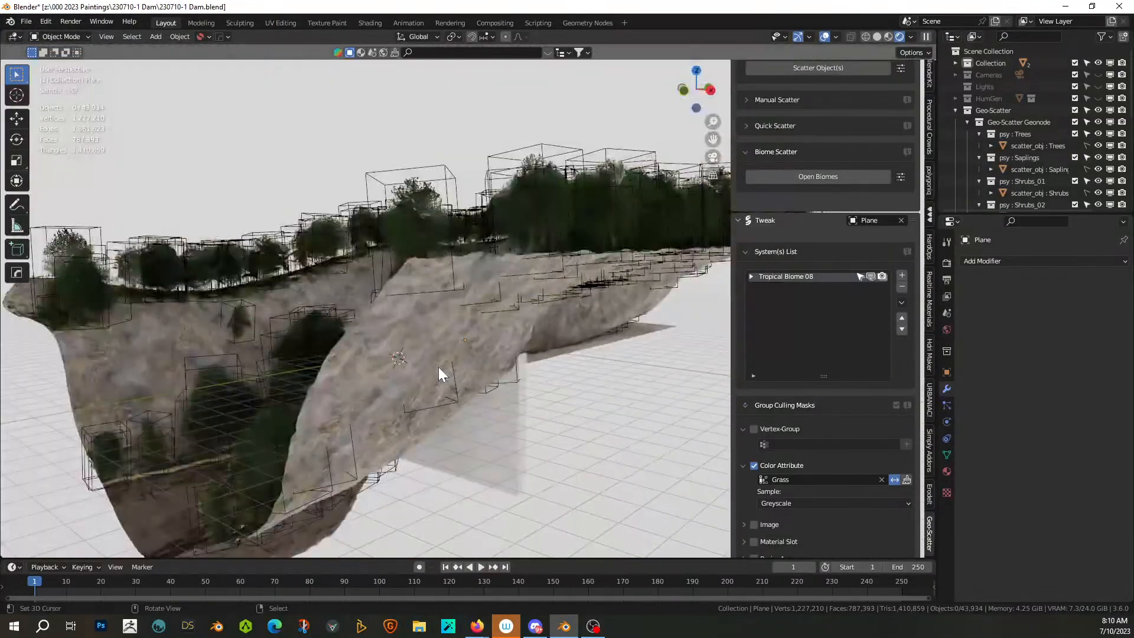
middle_drag(439, 367, 459, 372)
scroll(462, 372, down, 3)
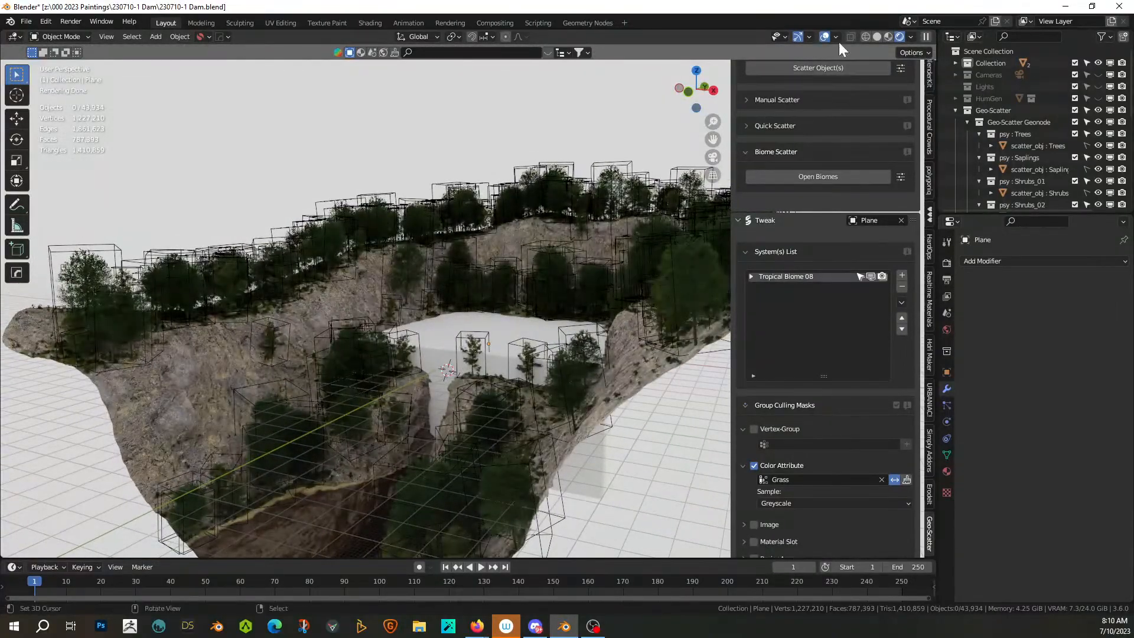
click(878, 35)
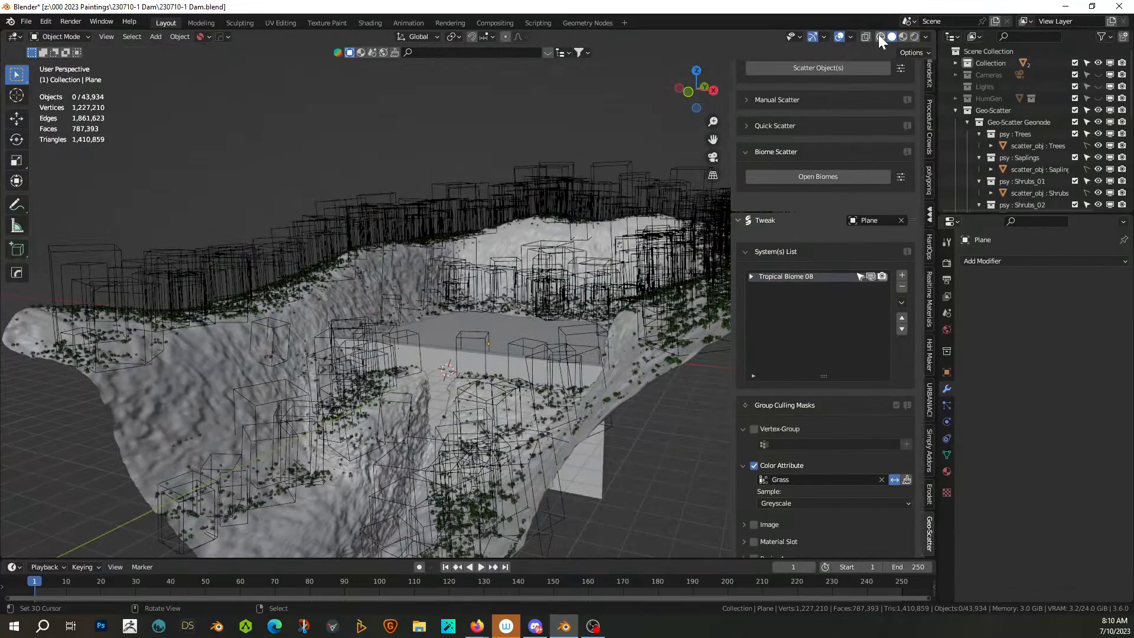
Step: Move the dam wall cube into a new collection named Dam
scroll(539, 370, up, 4)
middle_drag(540, 370, 516, 397)
click(502, 407)
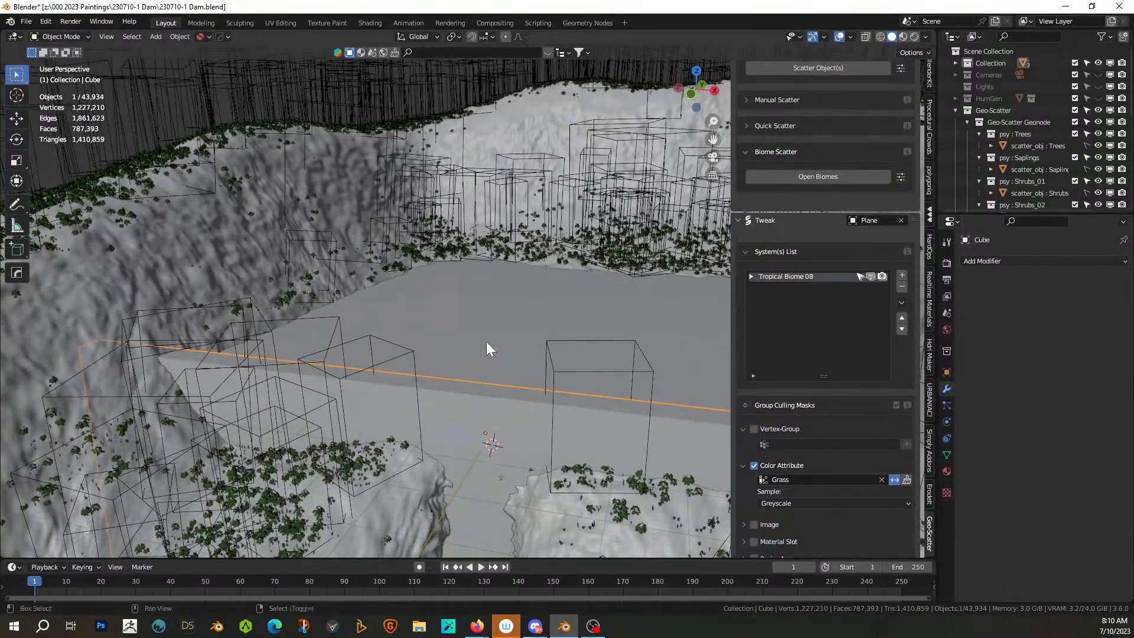
key(m)
click(492, 430)
text(D)
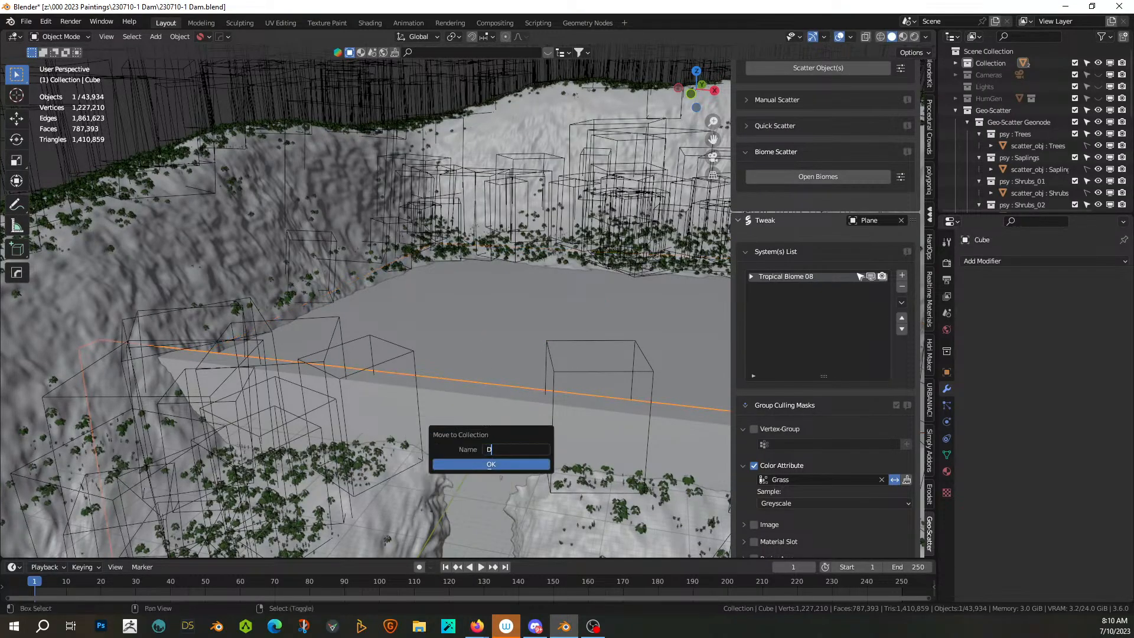
text(Am)
click(494, 450)
text(D)
click(501, 466)
Step: Move the water surface plane behind the dam wall into a new collection named Water
click(430, 308)
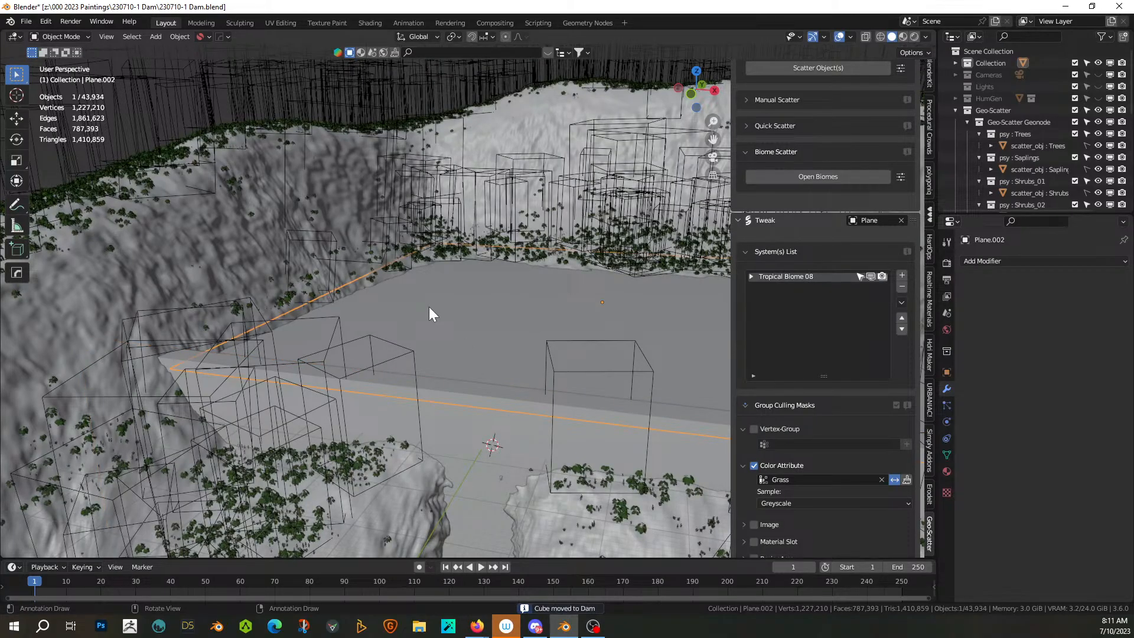
key(m)
click(429, 307)
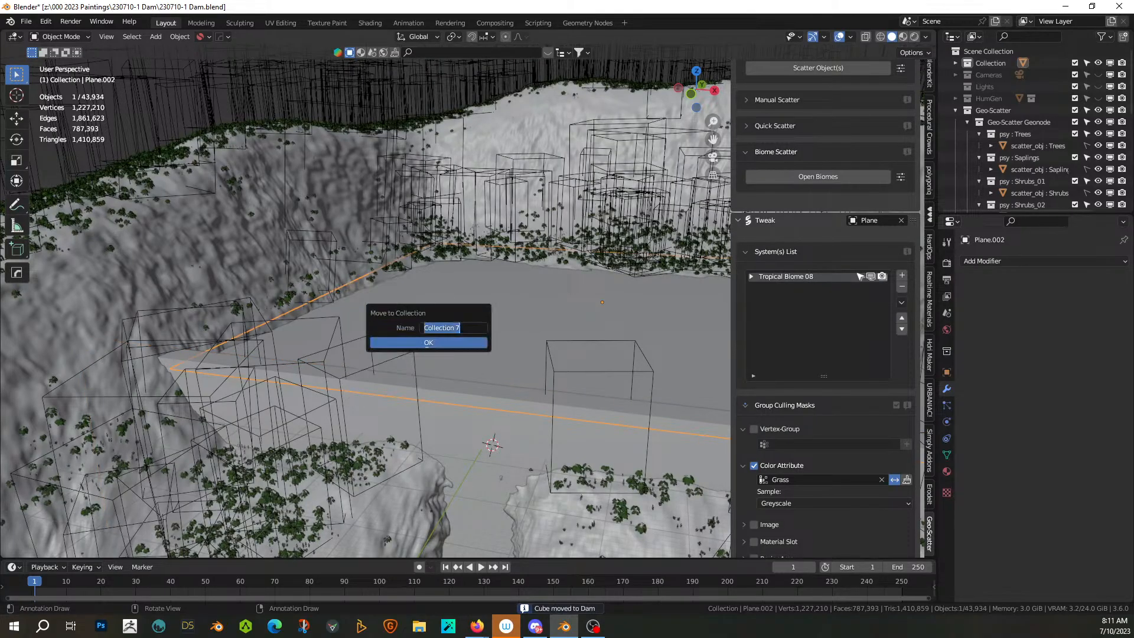
text(Water)
key(Return)
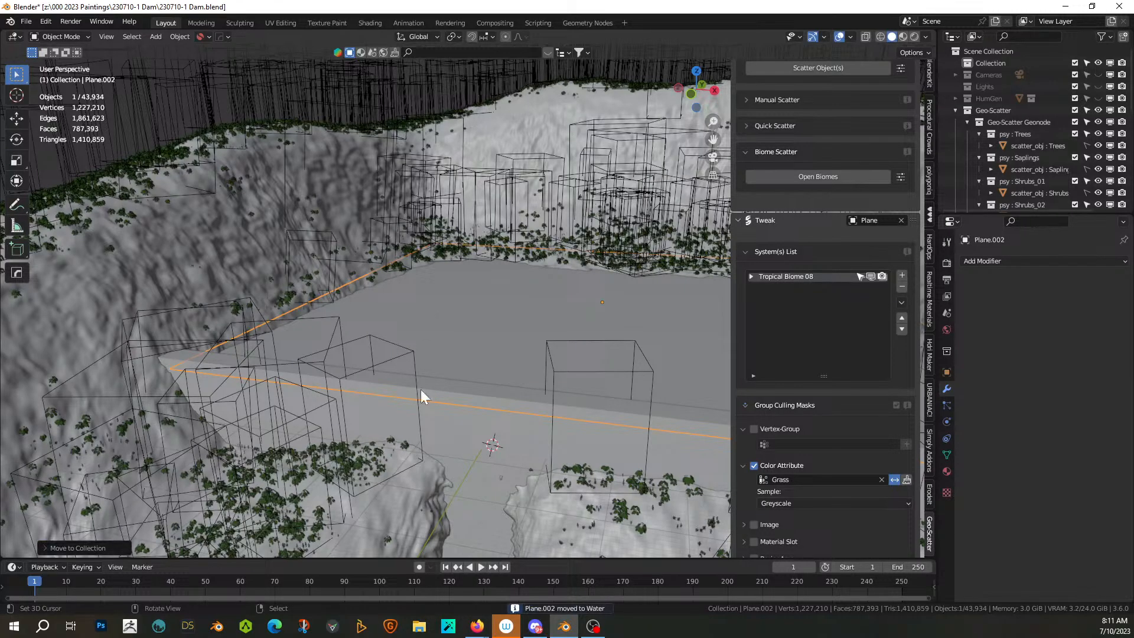
Step: Enable Object Repel 1 in the proximity settings of the Trees system, using the Dam collection as collider
scroll(423, 441, down, 3)
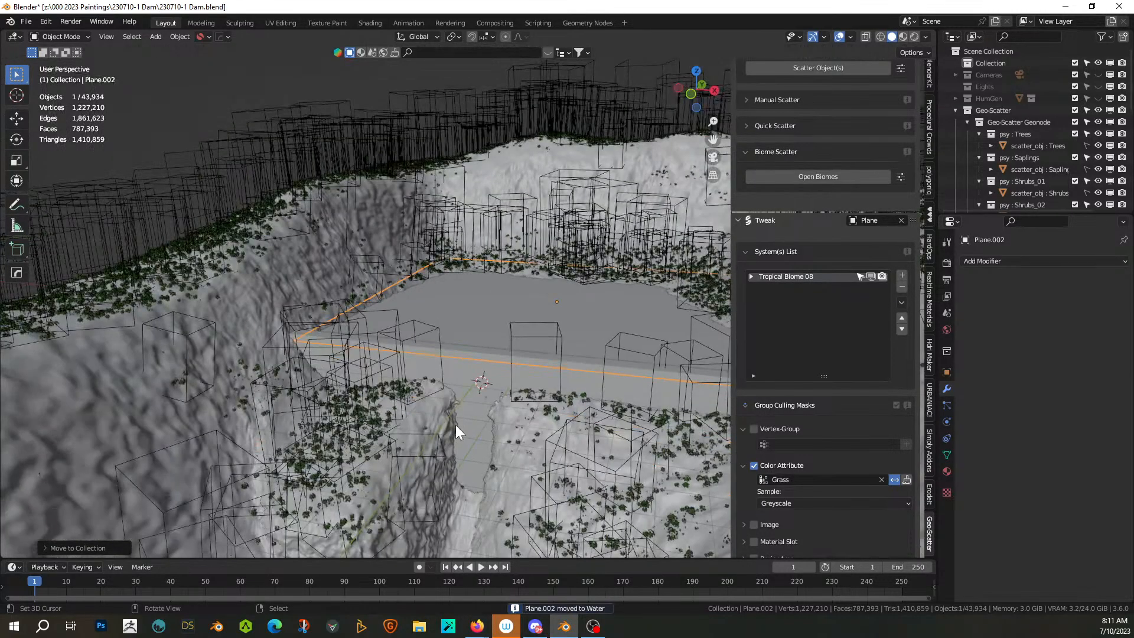
middle_drag(456, 424, 446, 420)
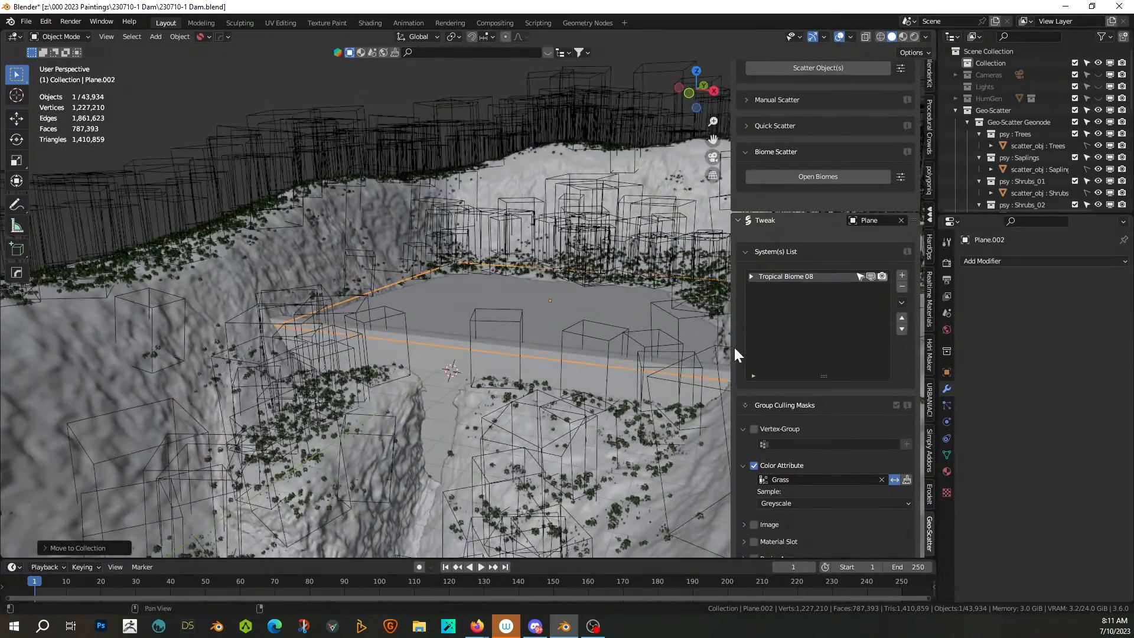
scroll(530, 428, up, 3)
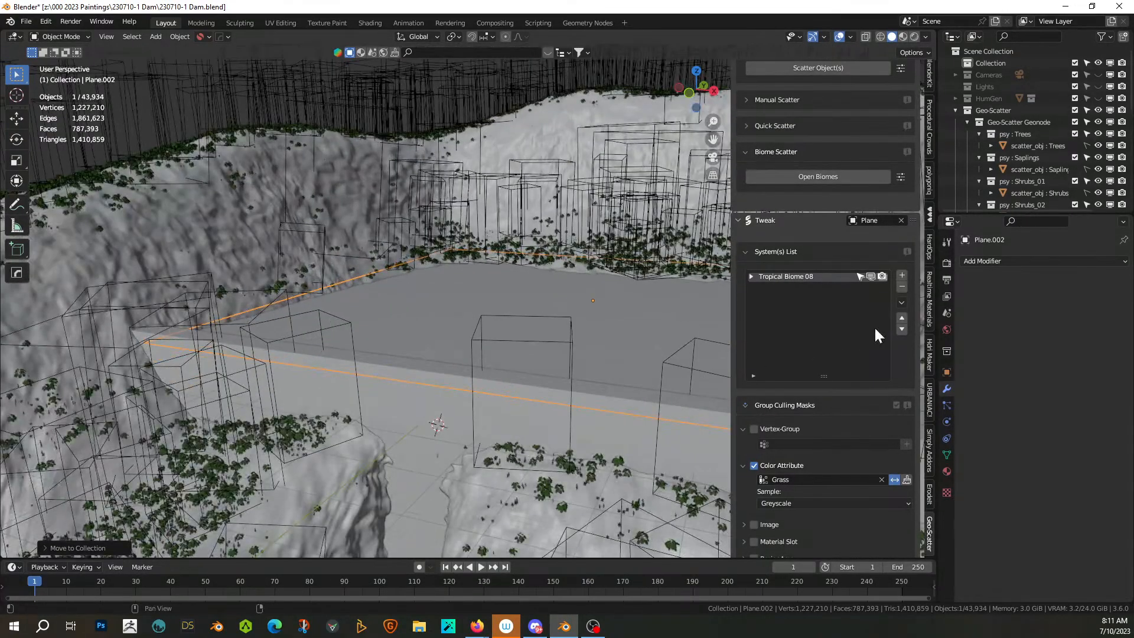
click(751, 276)
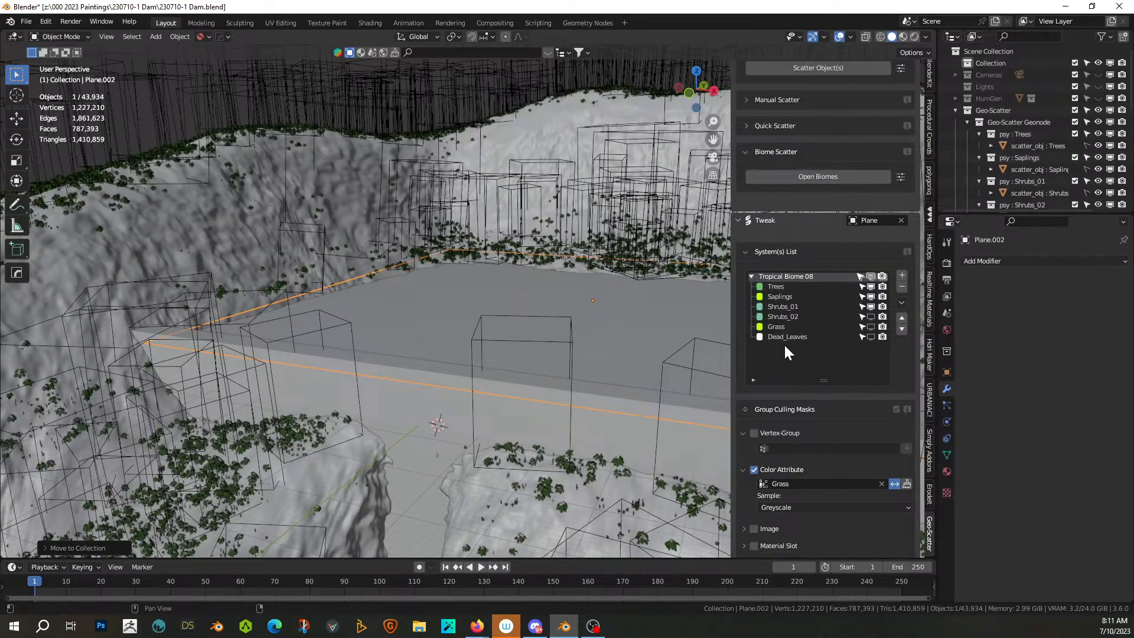
click(774, 285)
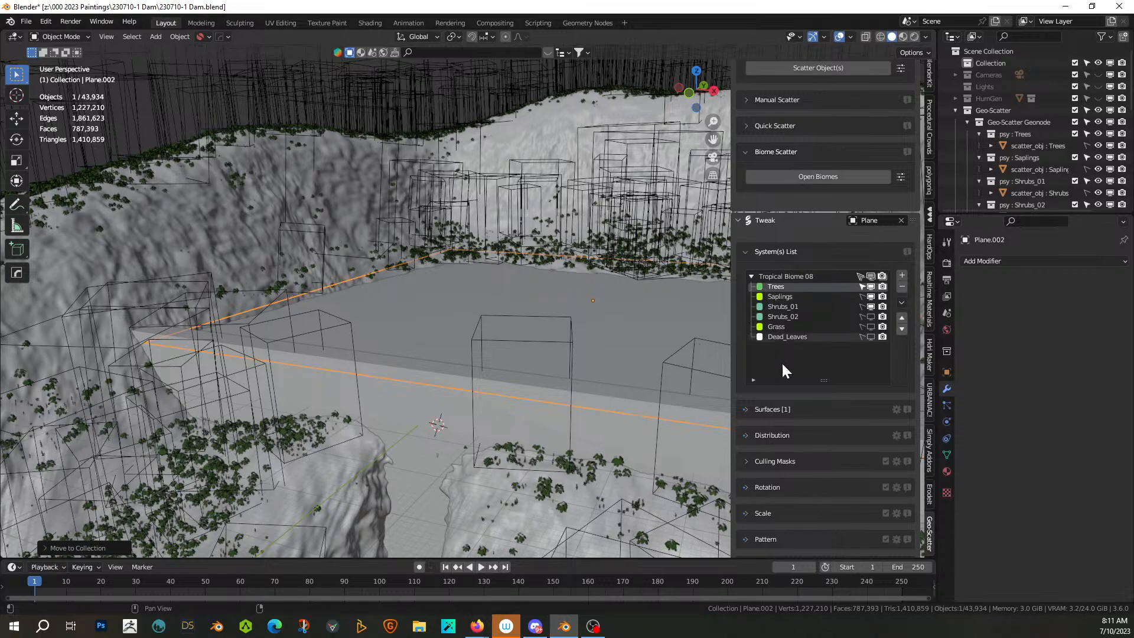
scroll(793, 405, up, 1)
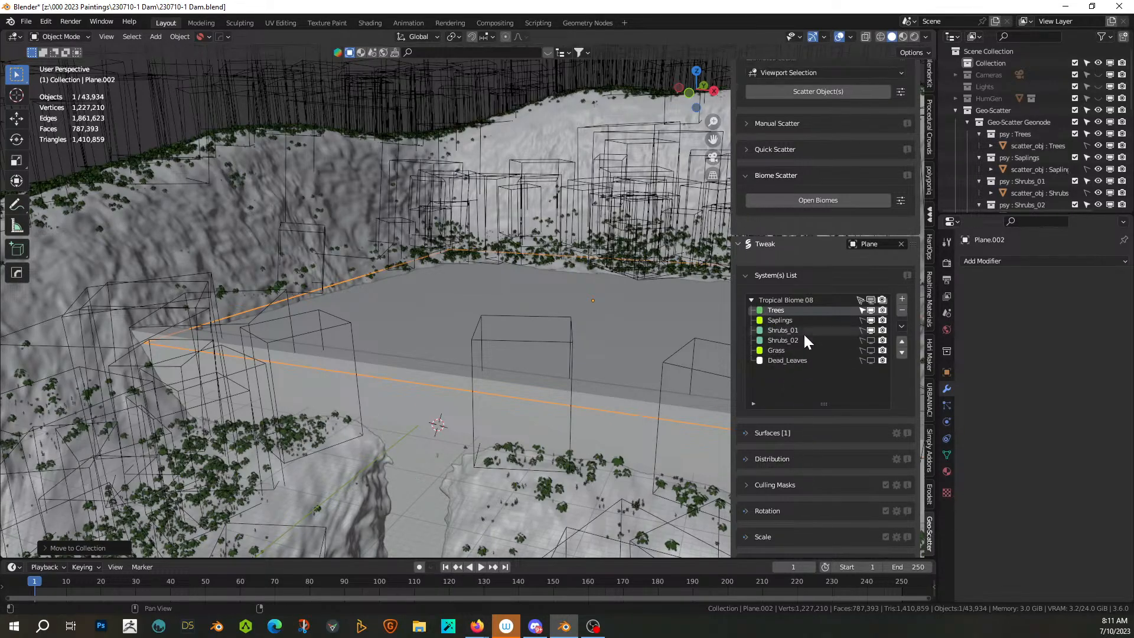
scroll(809, 447, down, 9)
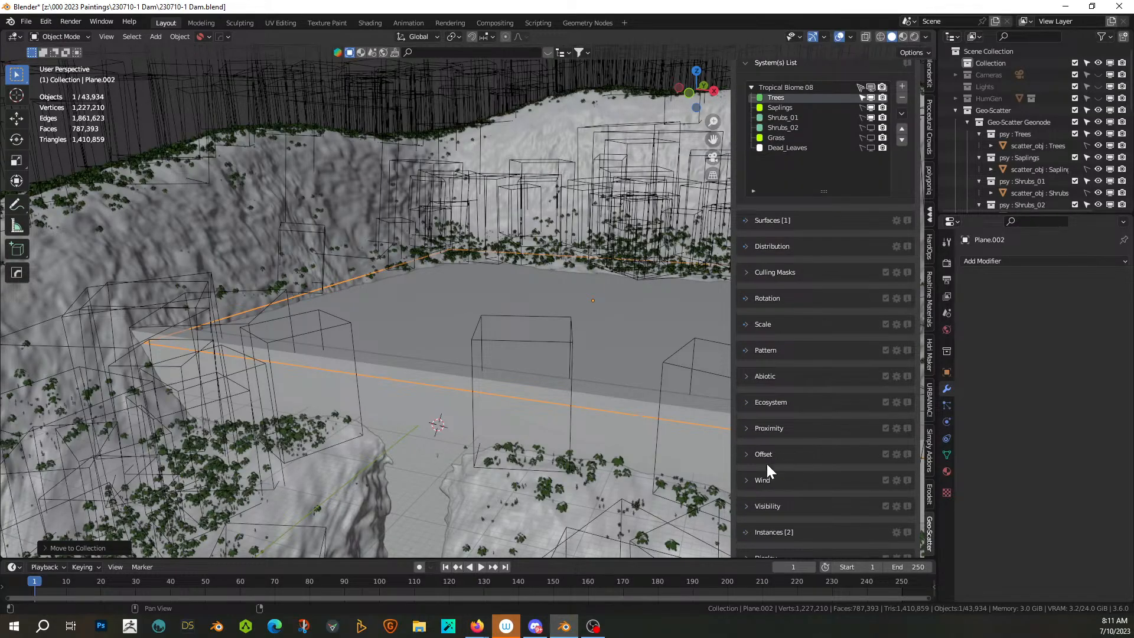
click(748, 430)
click(754, 452)
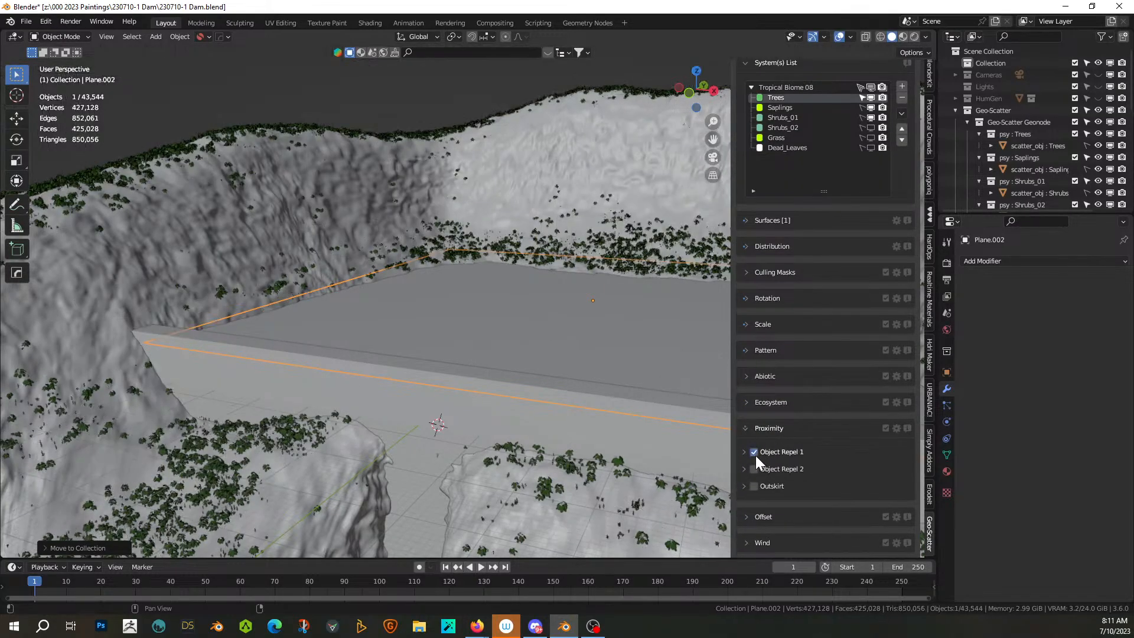
click(744, 452)
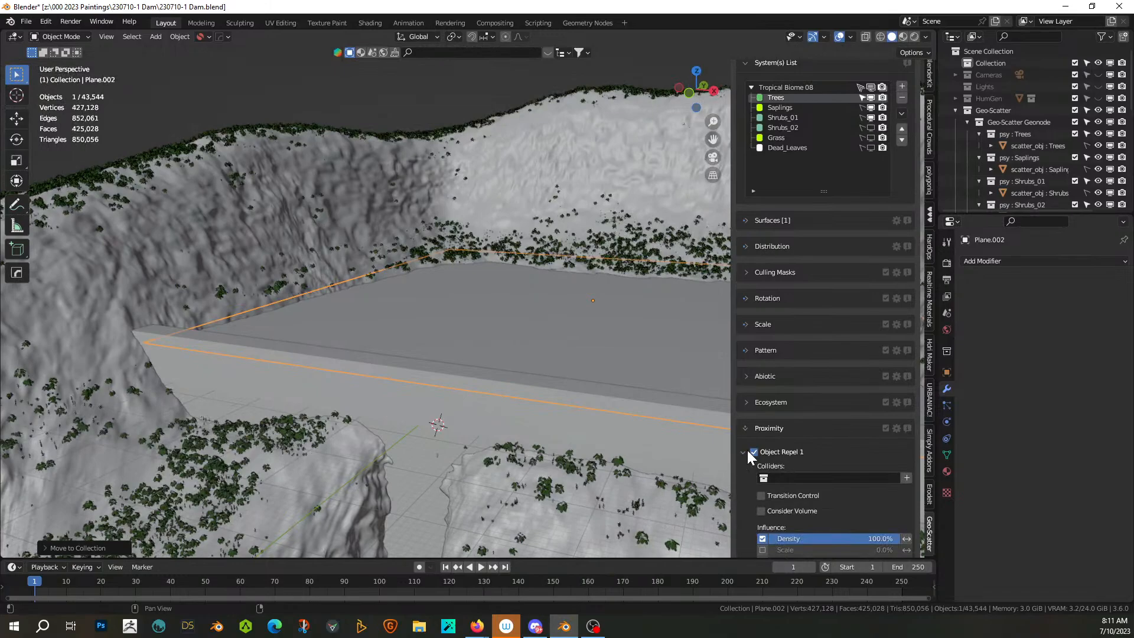
click(767, 478)
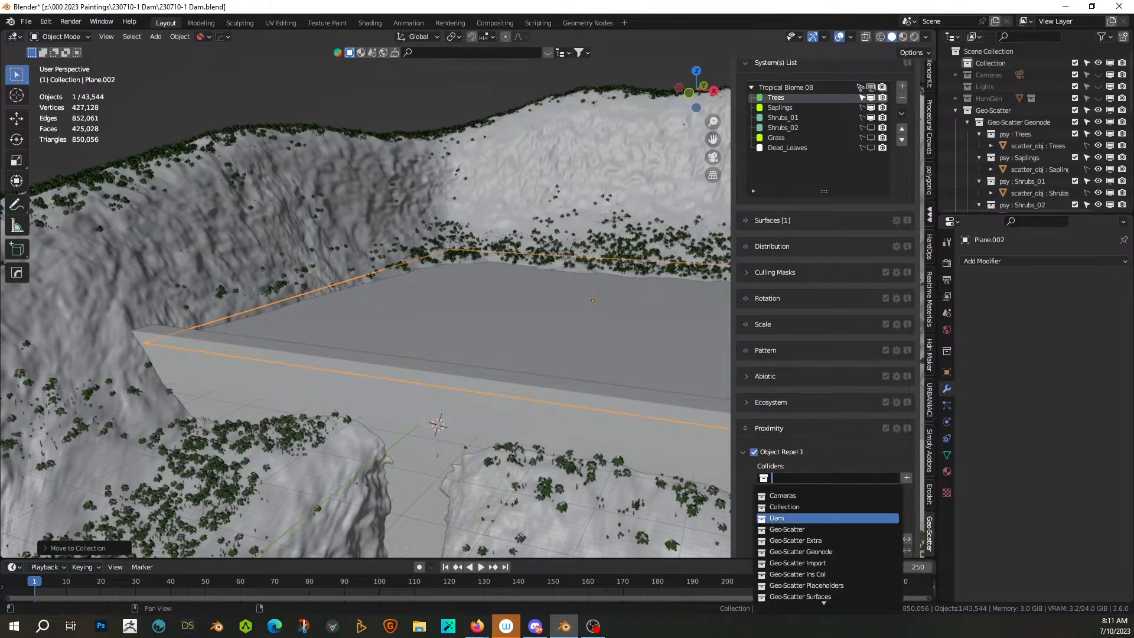
click(792, 518)
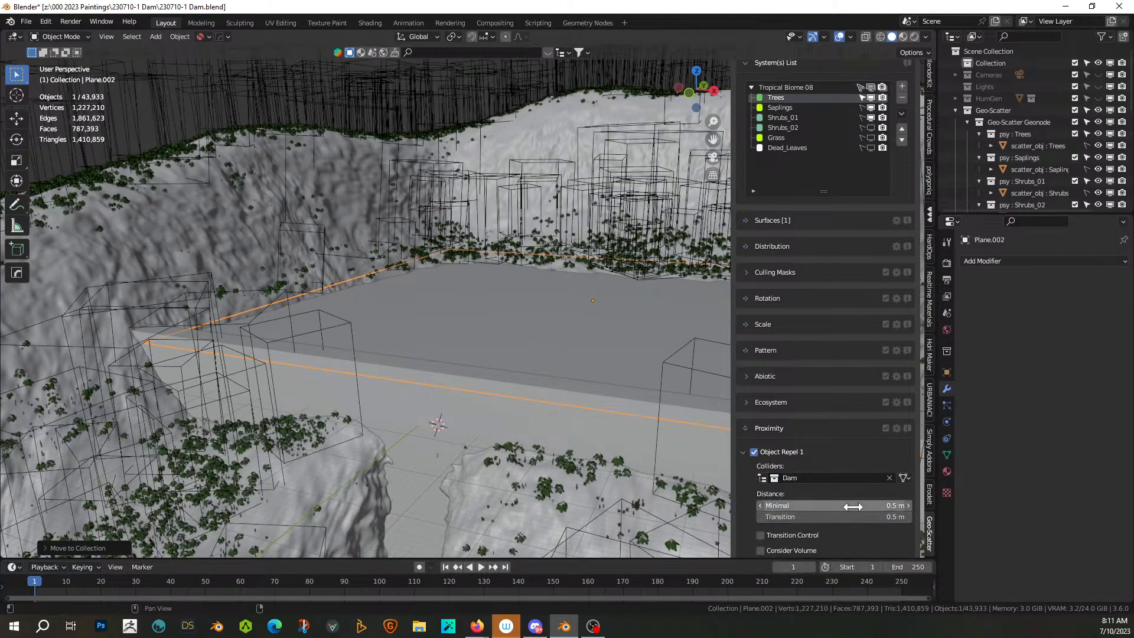
Step: Try a minimal distance of 5 m for the Dam repel on the trees and raise it to 10 m
click(791, 505)
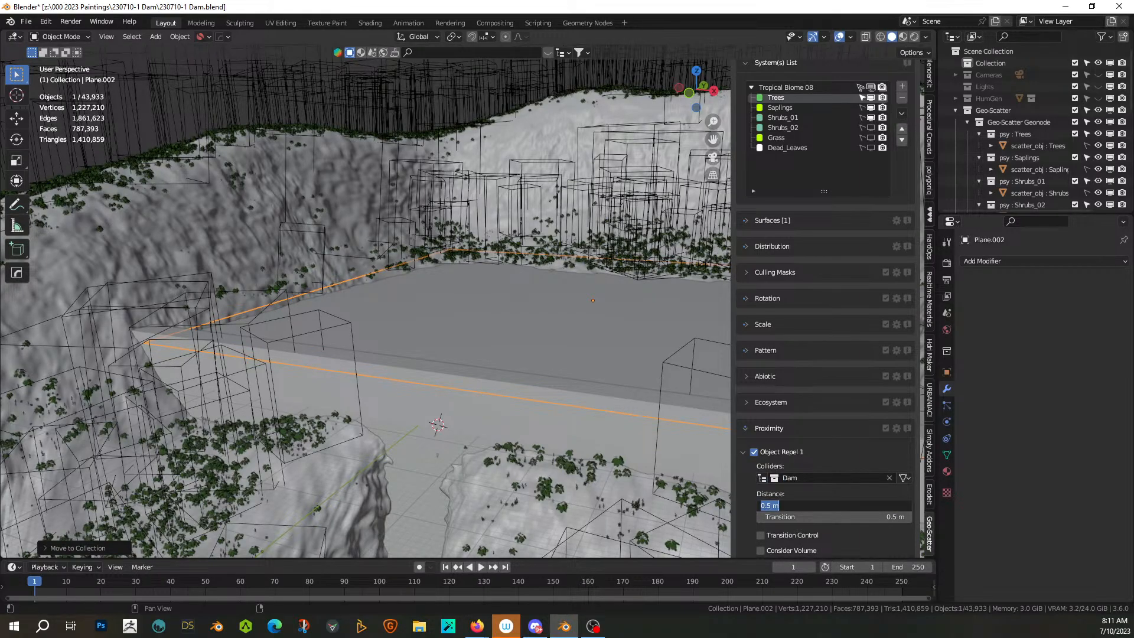
text(5)
key(Return)
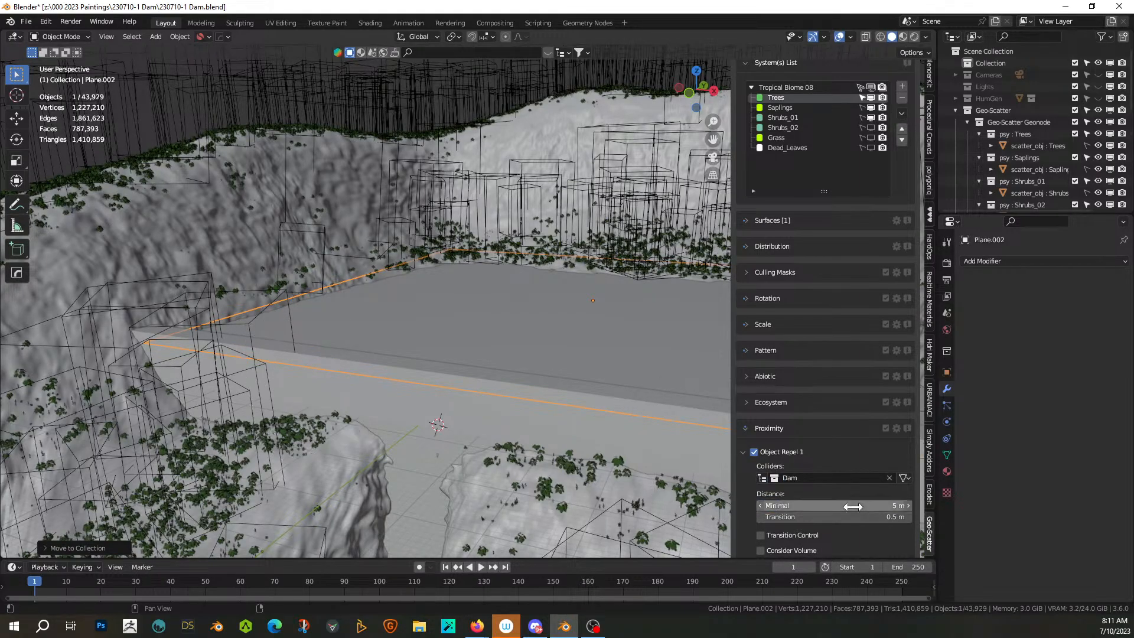
middle_drag(714, 375, 641, 349)
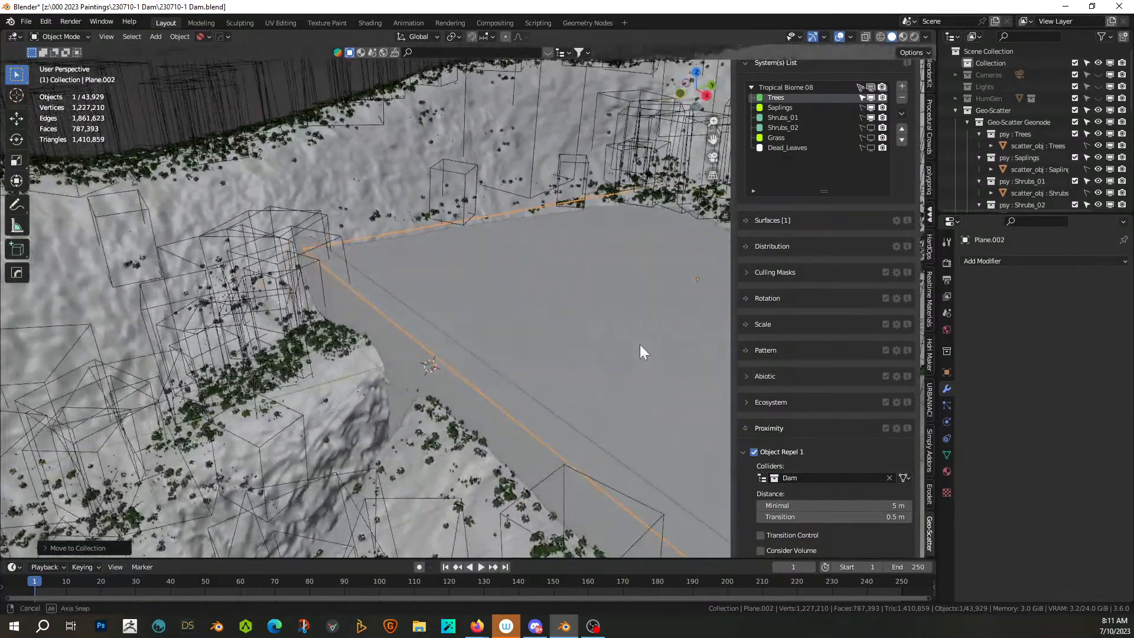
double_click(892, 506)
text(10)
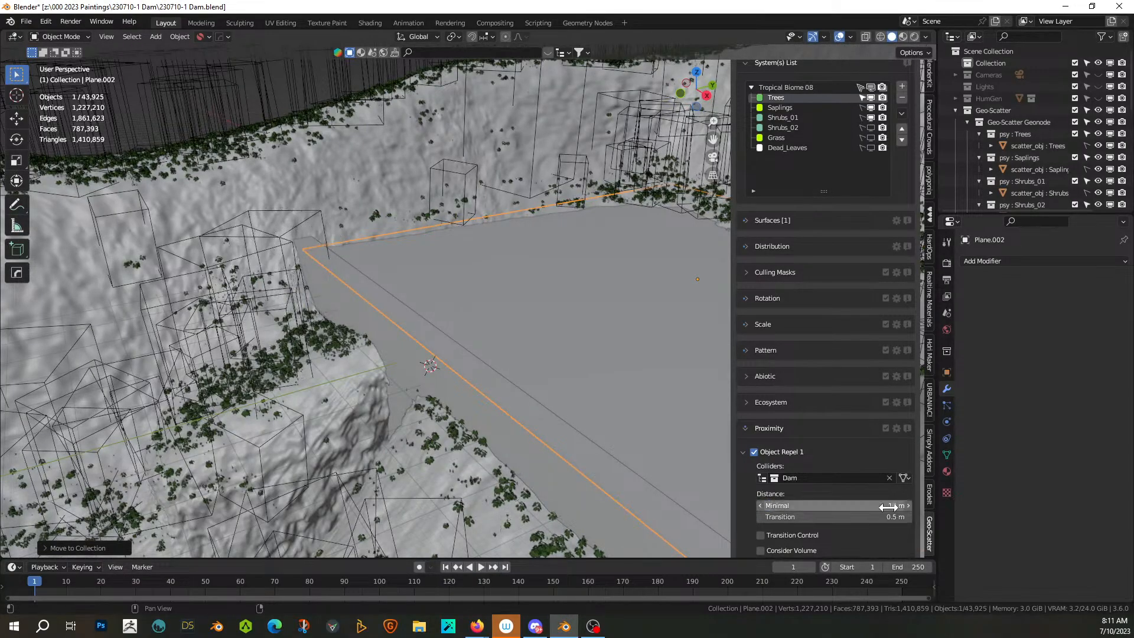
key(Return)
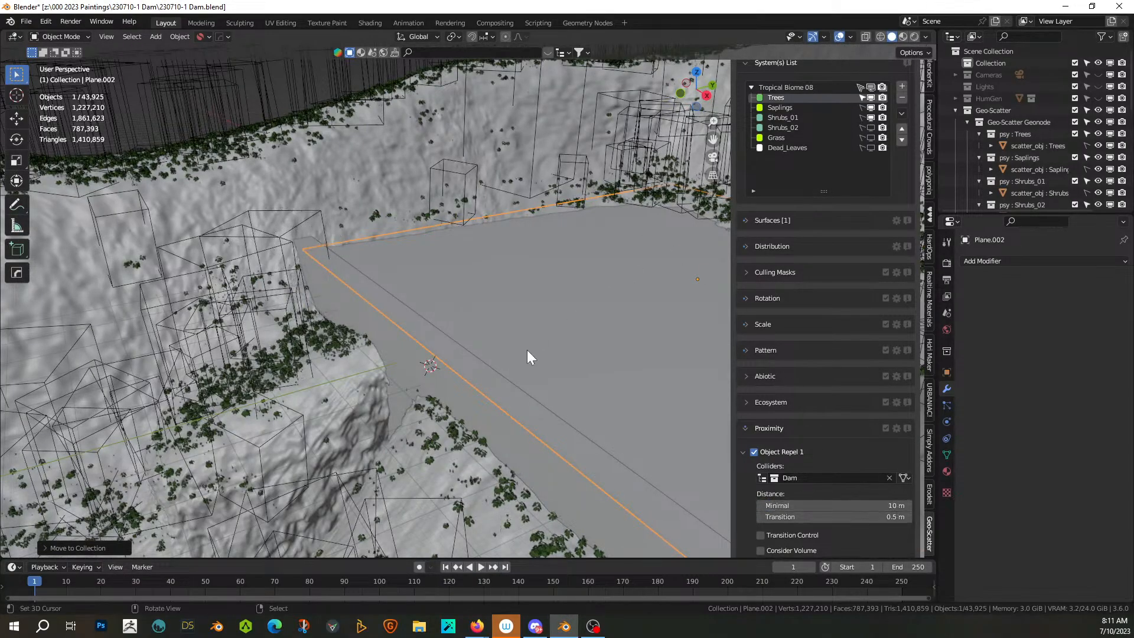
Step: Enable Object Repel 2 on the Trees system with the Water collection as collider
middle_drag(496, 379, 508, 414)
scroll(796, 466, down, 3)
scroll(806, 480, down, 2)
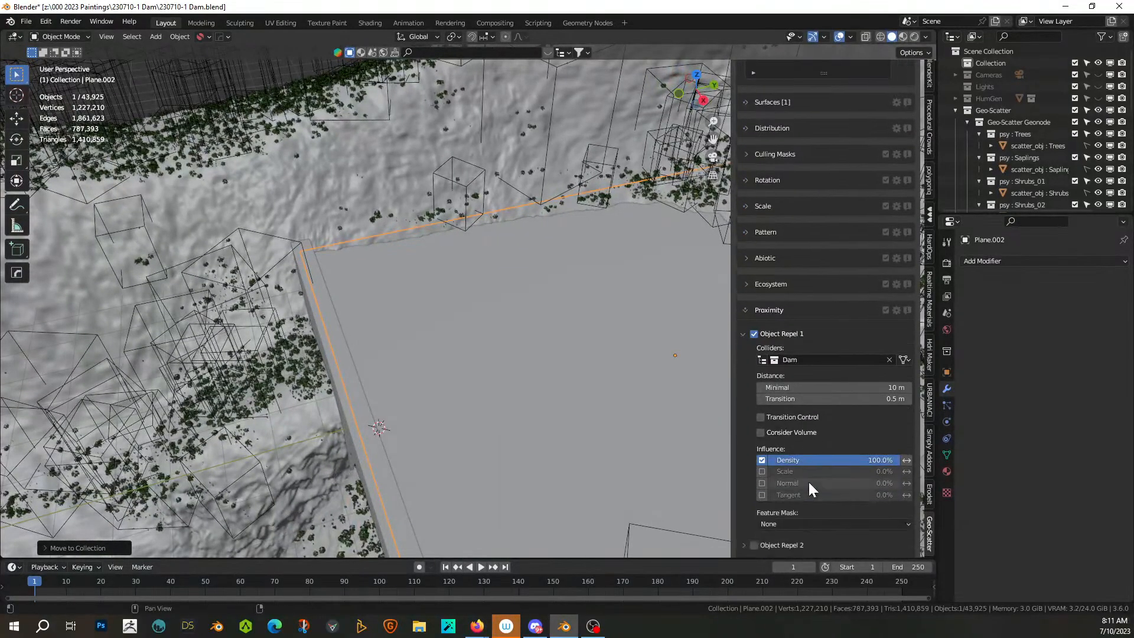
scroll(801, 495, down, 2)
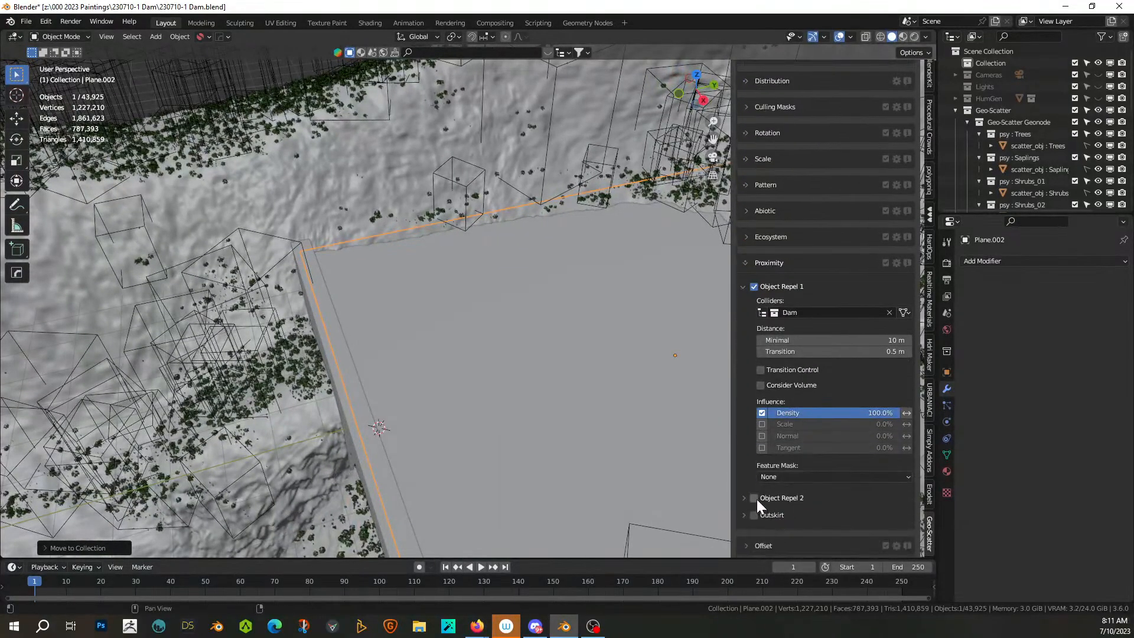
click(755, 499)
click(743, 498)
click(767, 523)
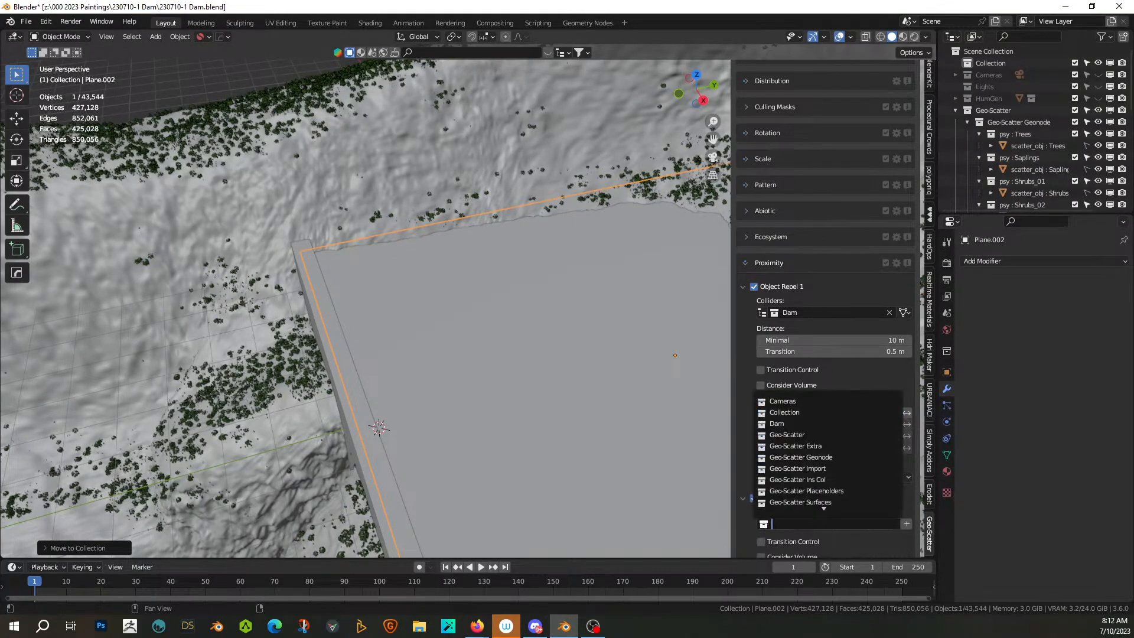
text(water)
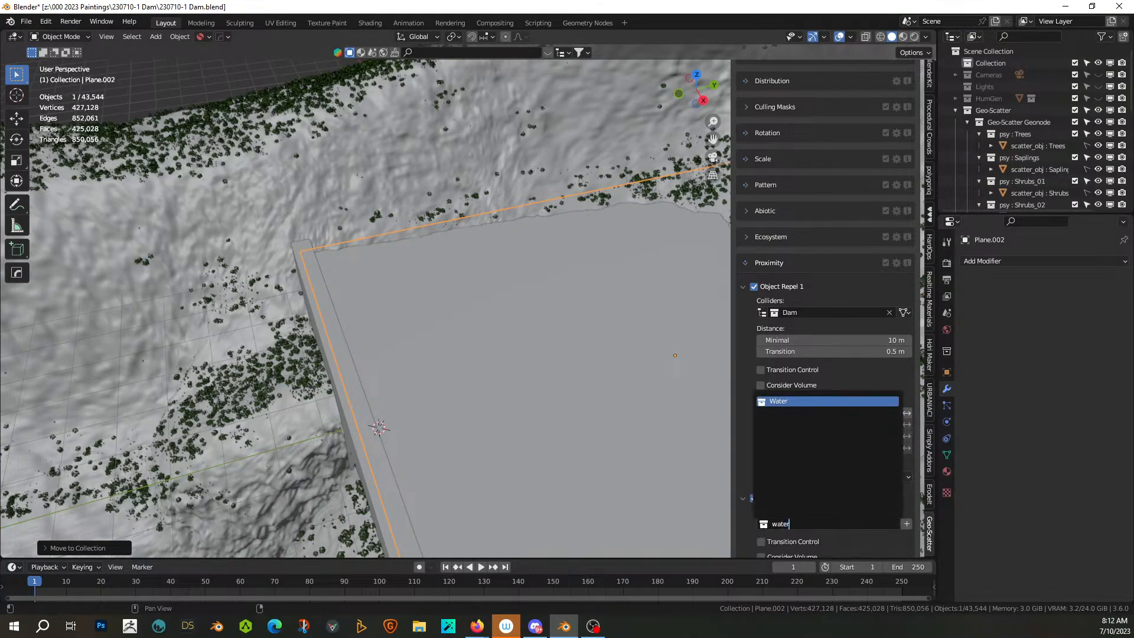
key(Return)
Step: Set the minimal distance of the trees' Water repel to 4 m
scroll(855, 479, down, 3)
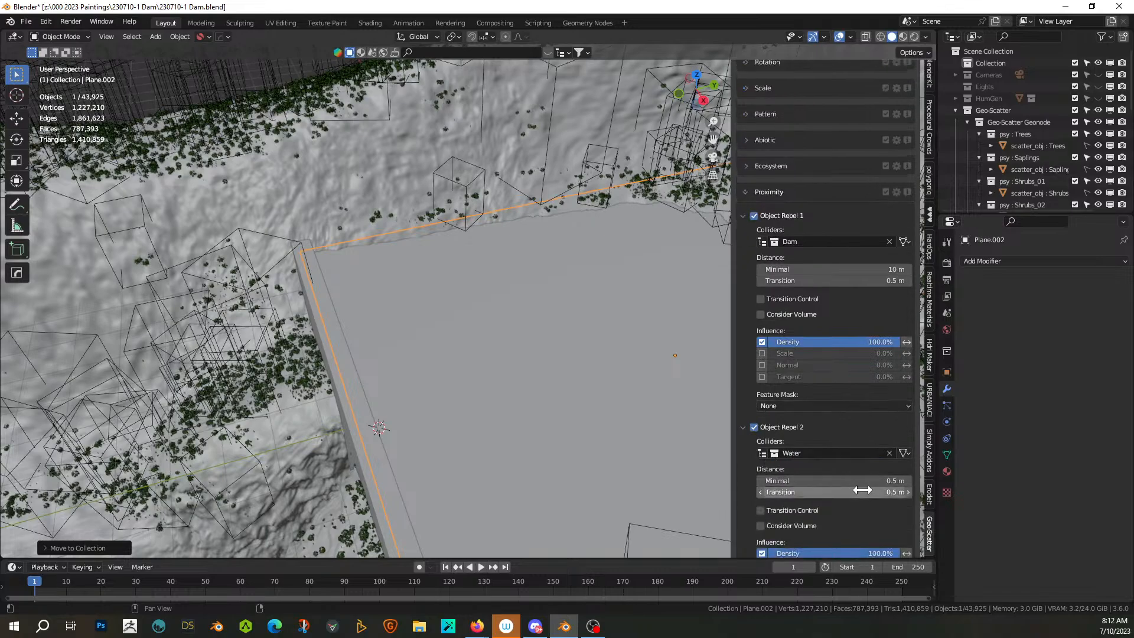
click(862, 480)
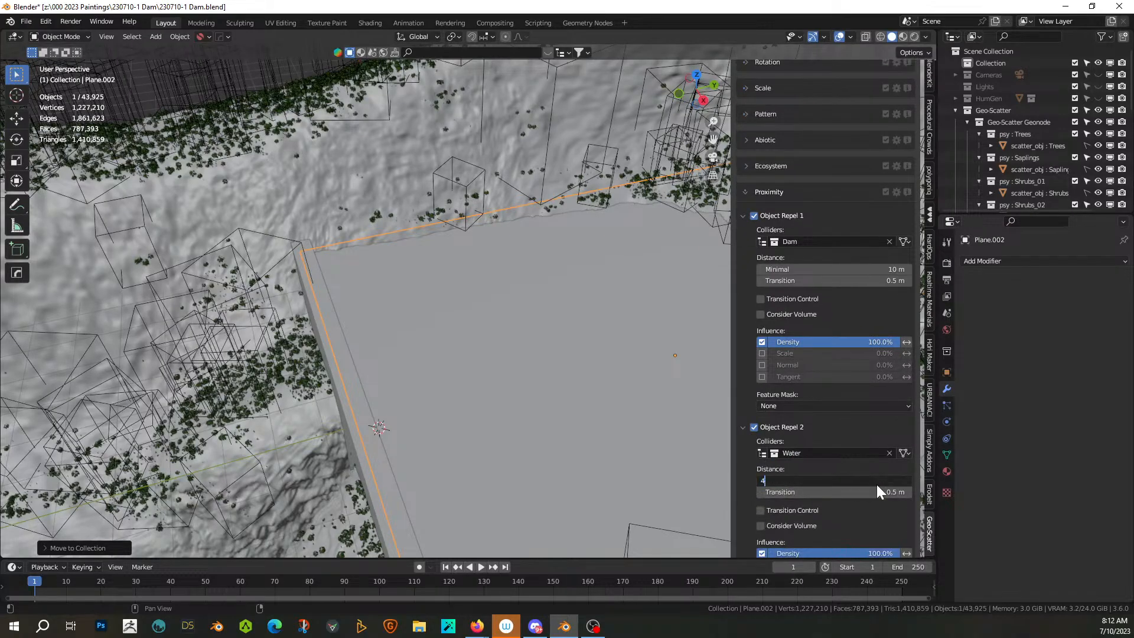
text(4)
key(Return)
middle_drag(424, 187, 288, 222)
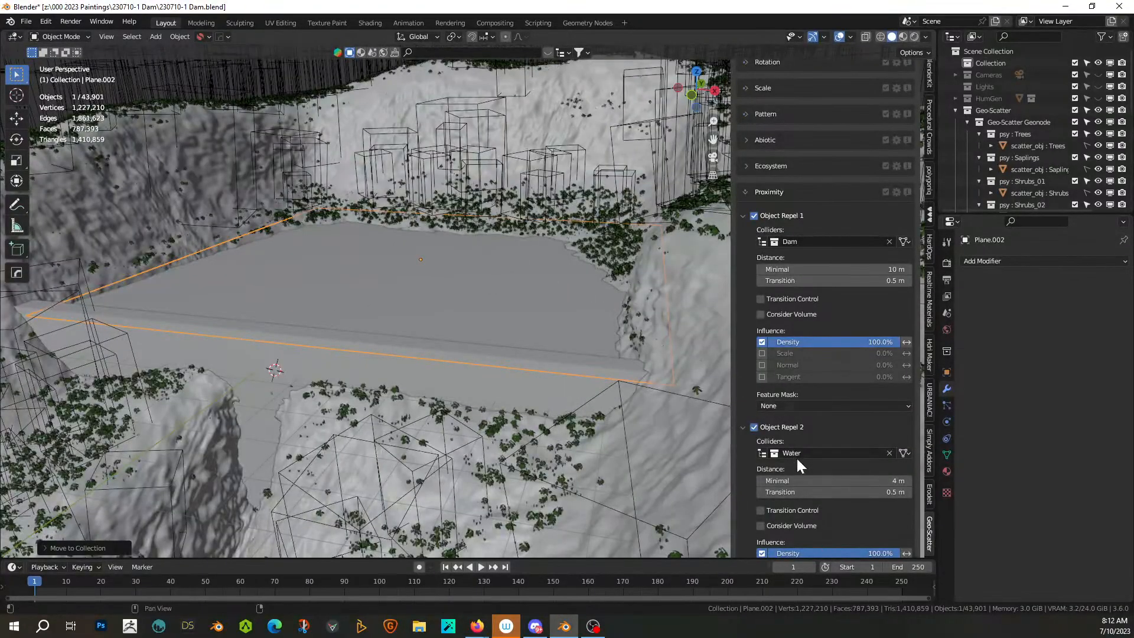
Step: Enable the Slope filter in the abiotic settings of the Trees system
scroll(796, 458, down, 8)
scroll(806, 430, up, 15)
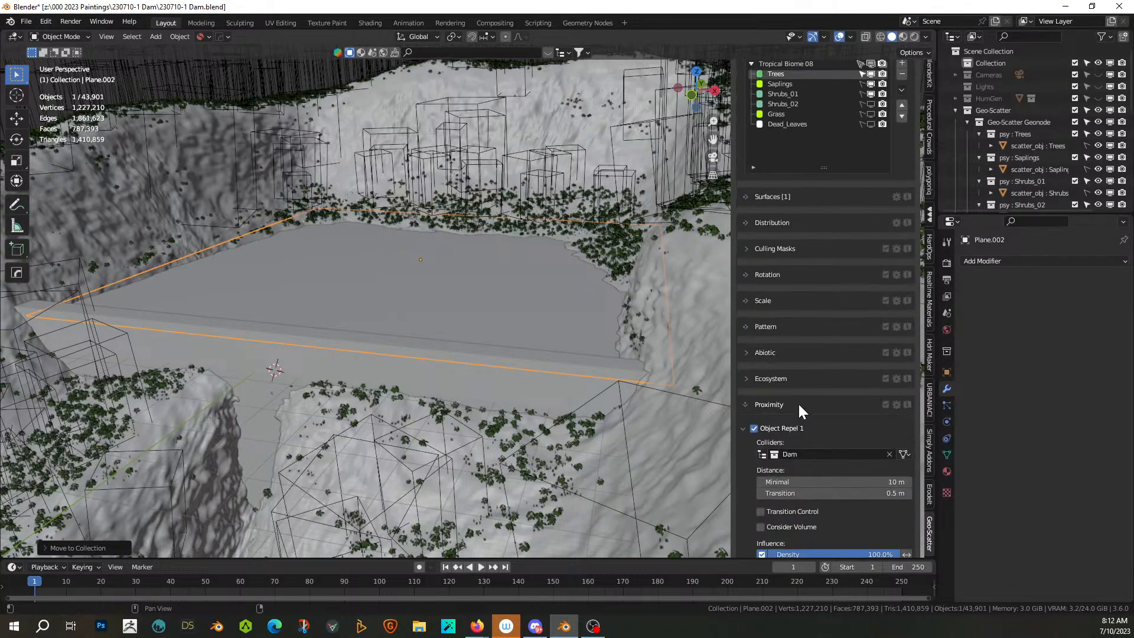
click(749, 352)
click(753, 394)
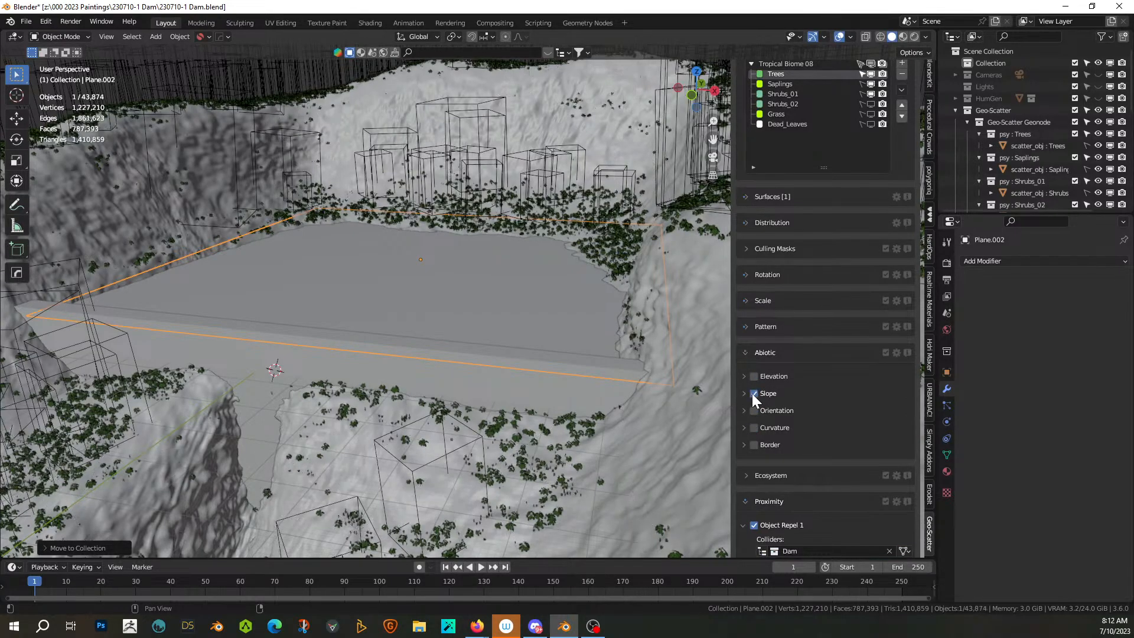
Step: Switch the viewport to rendered shading and examine the tree placement around the dam and basin
scroll(484, 280, down, 4)
middle_drag(484, 280, 530, 290)
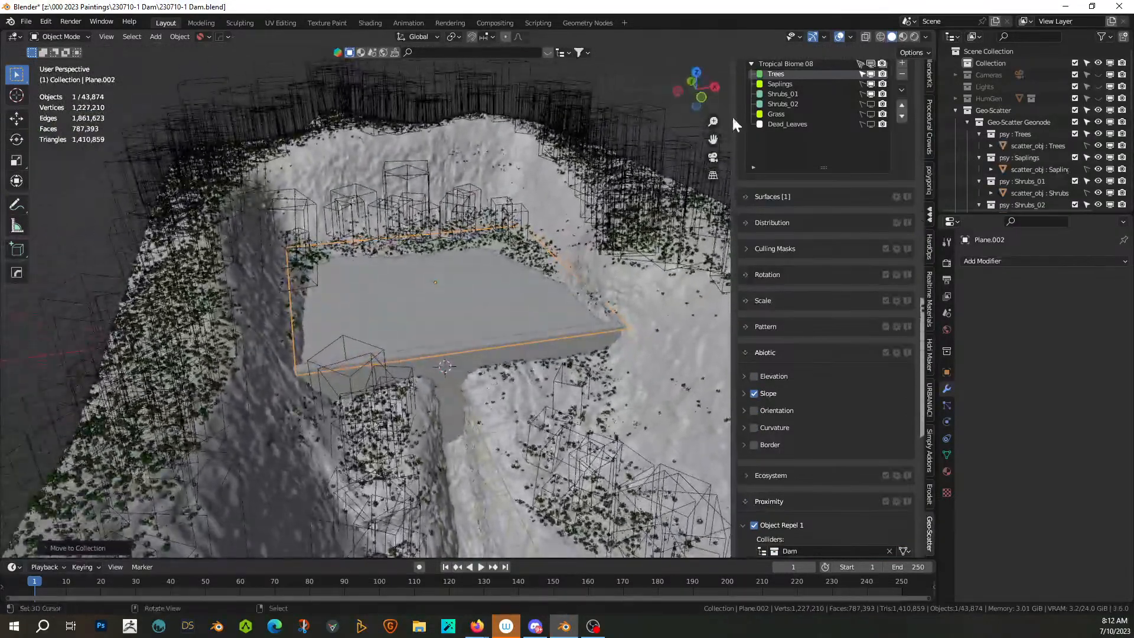
click(916, 36)
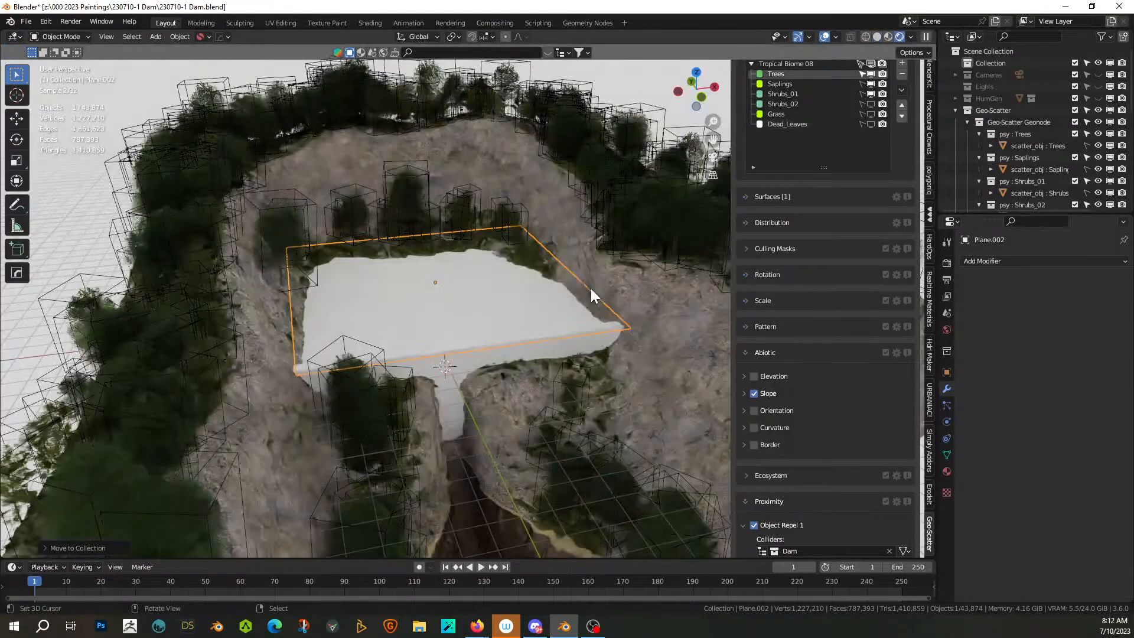
middle_drag(523, 356, 438, 370)
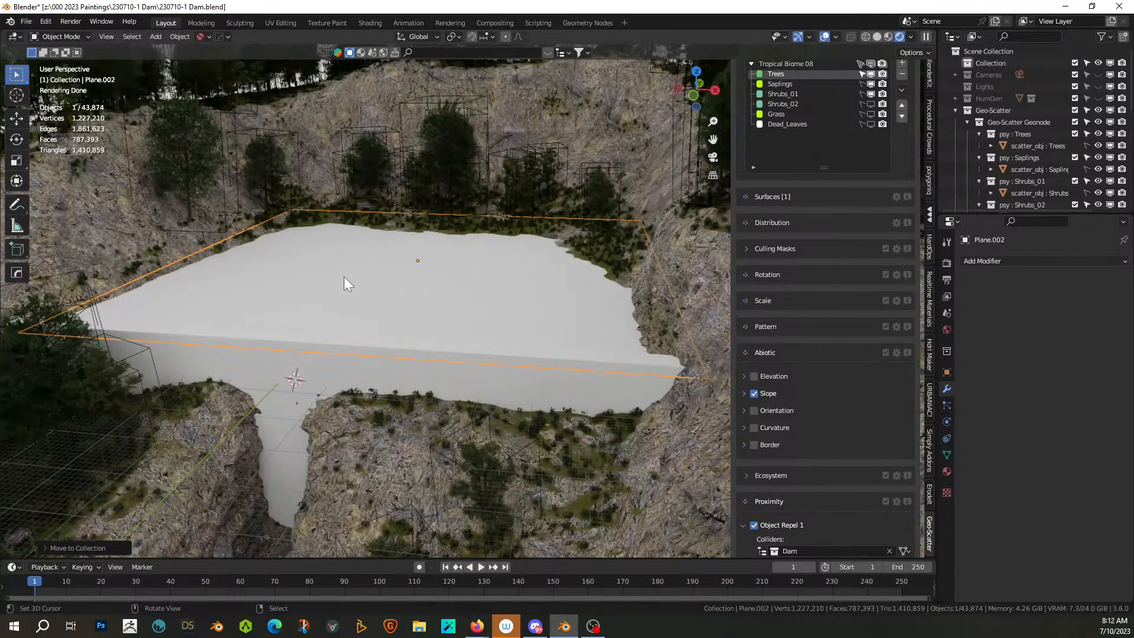
middle_drag(400, 283, 328, 267)
scroll(392, 247, up, 4)
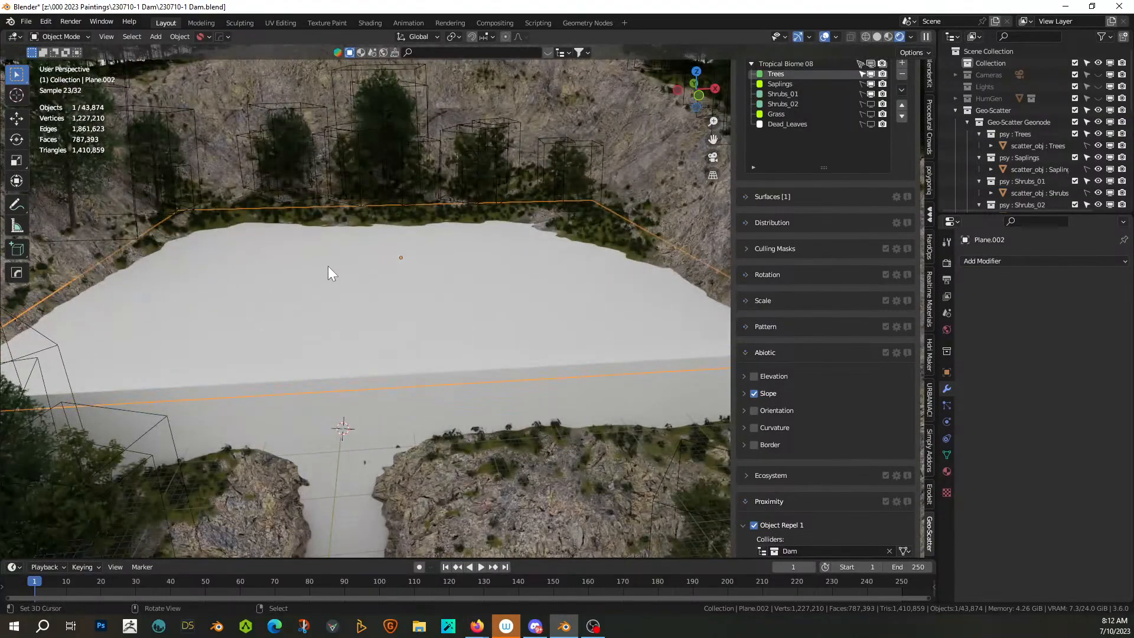
Step: Add a Solidify modifier to the upper water plane with a thickness of about 0.52
key(q)
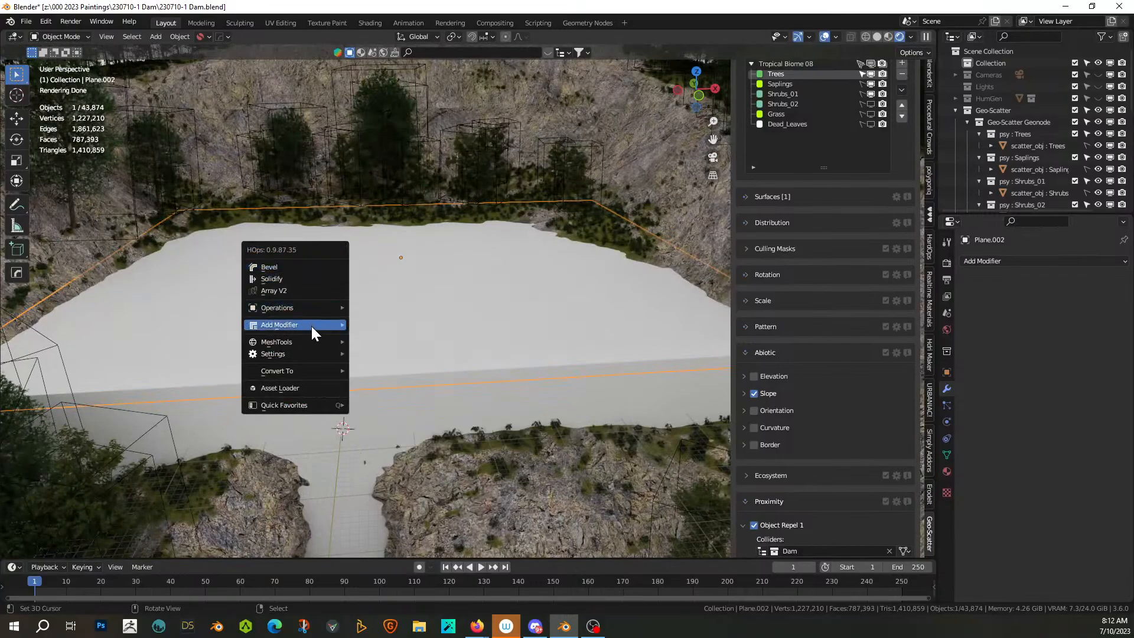
mouse_move(305, 328)
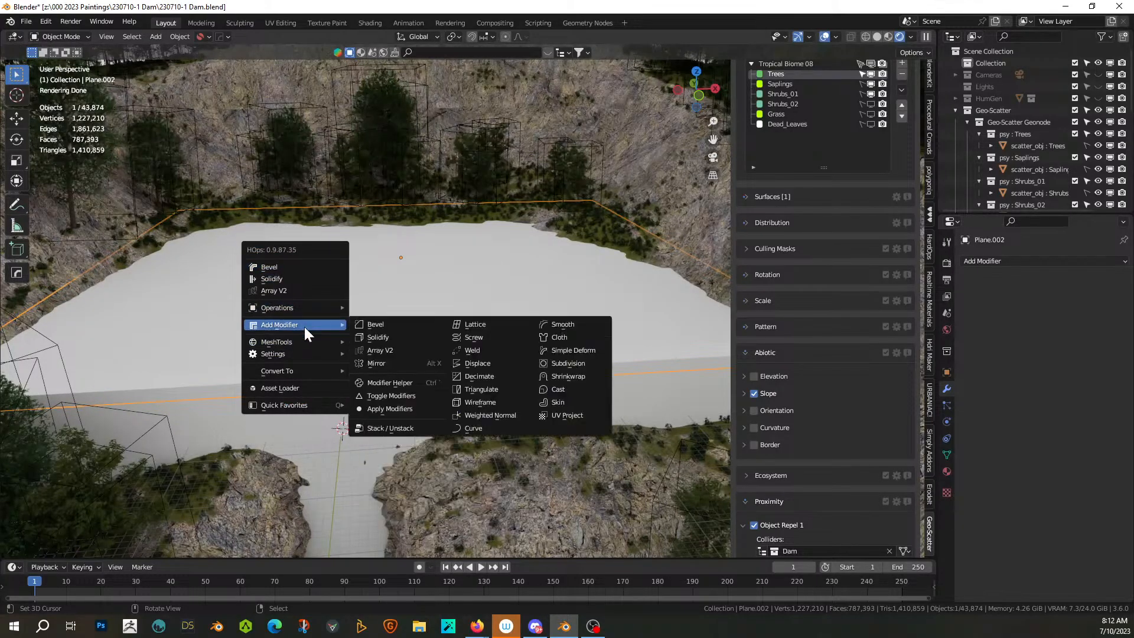
click(387, 341)
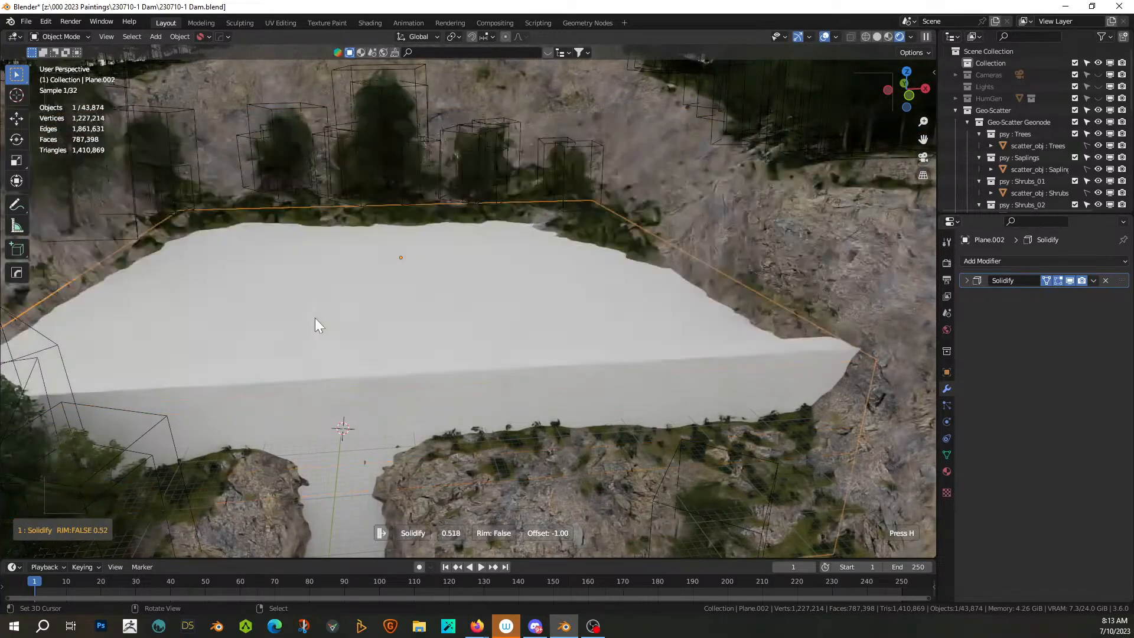
click(306, 317)
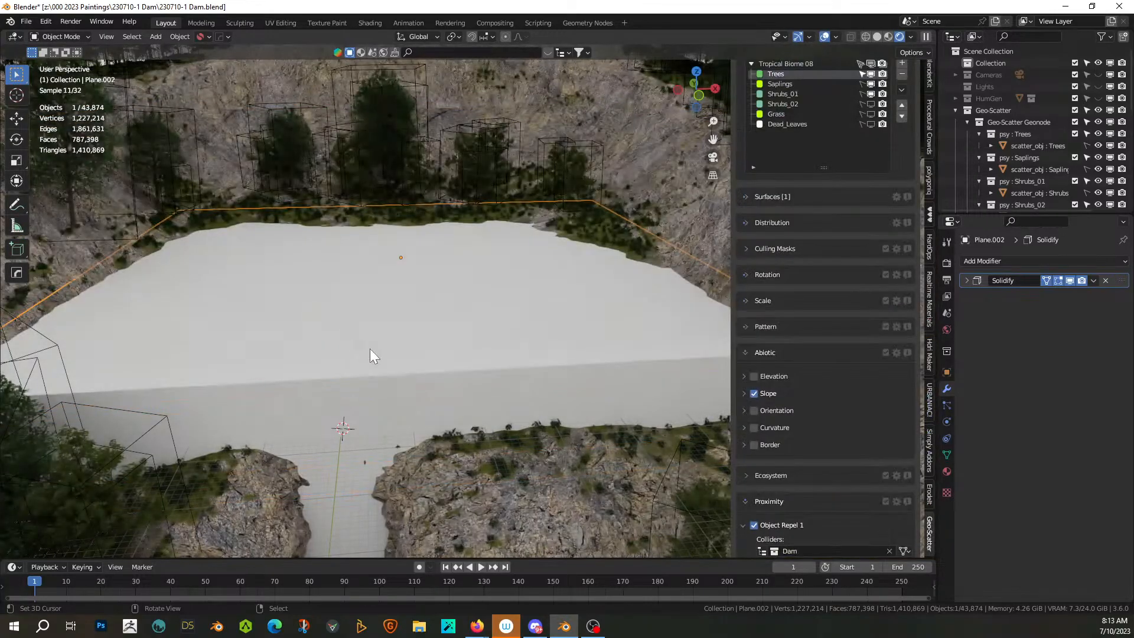
Step: Apply the Solidify modifier on the upper water plane
scroll(373, 353, down, 5)
middle_drag(377, 339, 579, 357)
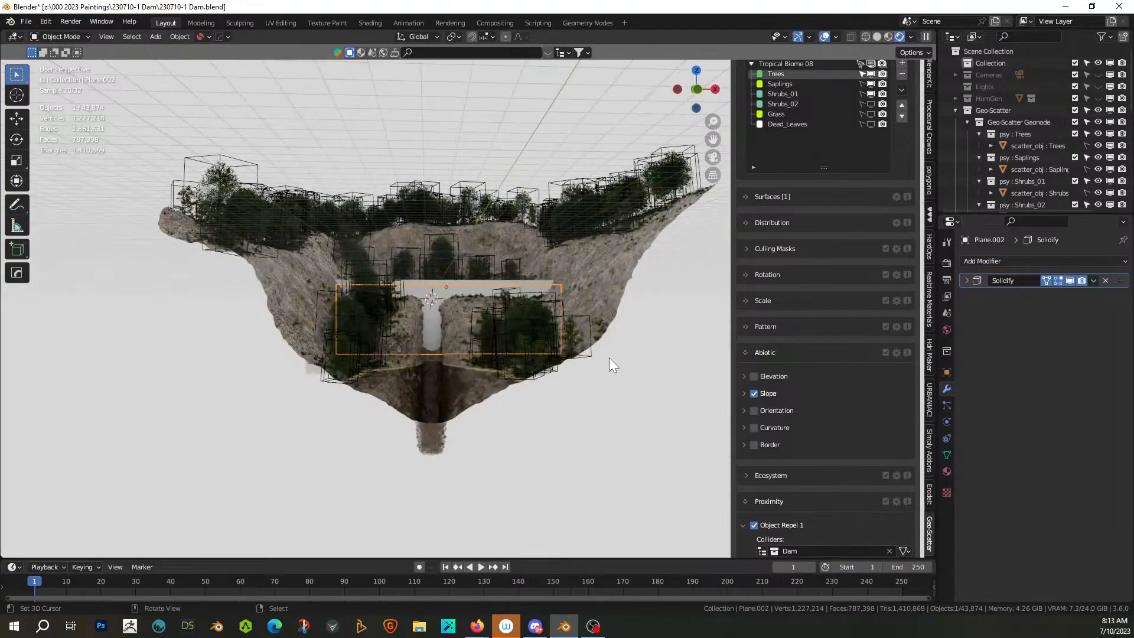
scroll(610, 359, up, 2)
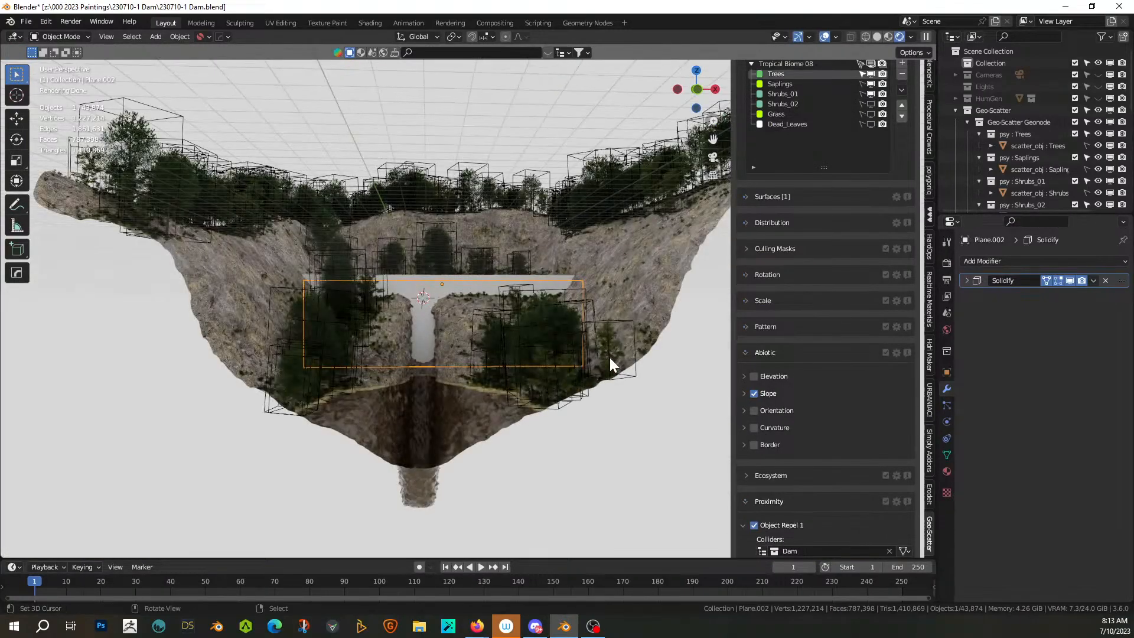
click(1093, 281)
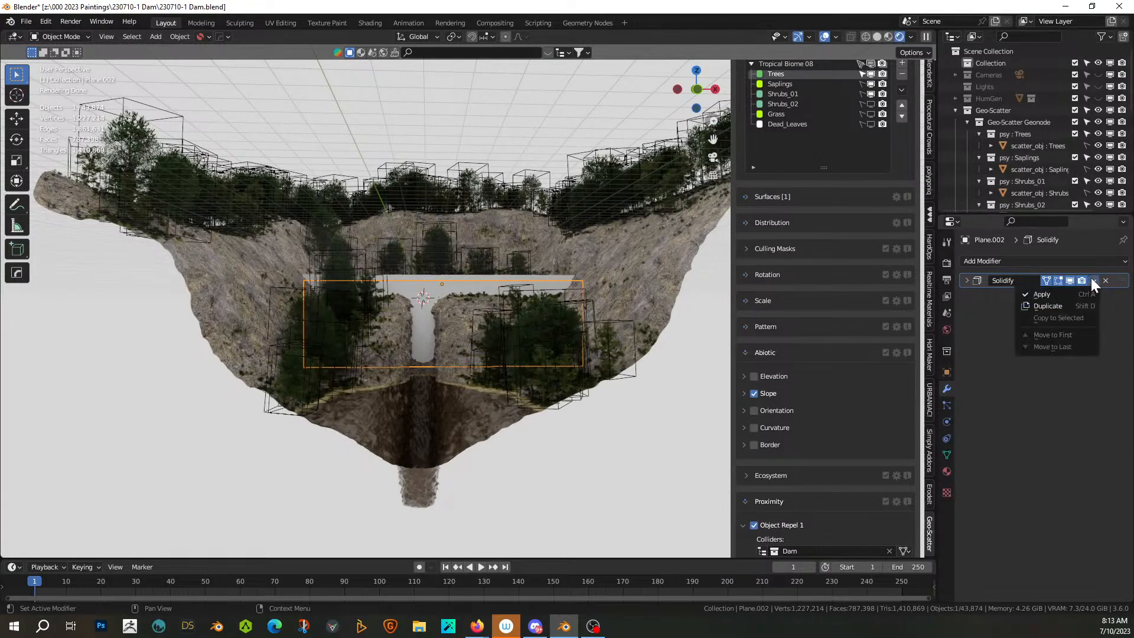
click(1046, 293)
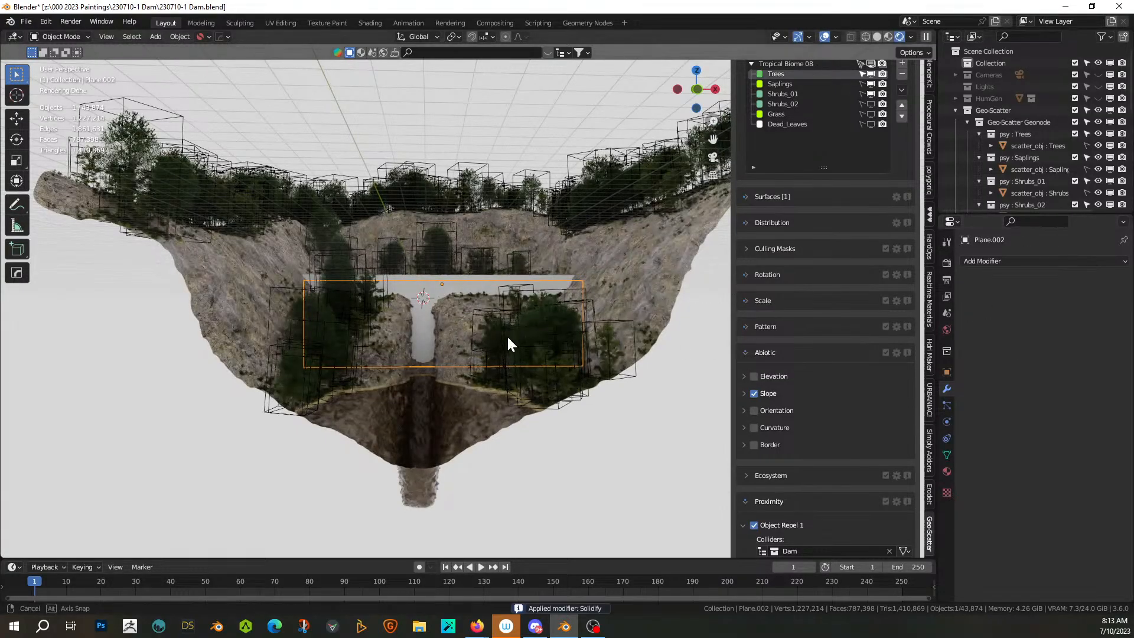
Step: Duplicate the solidified water block in solid-shaded top view and place the copy directly downstream of the dam
middle_drag(505, 334, 512, 354)
key(KP_7)
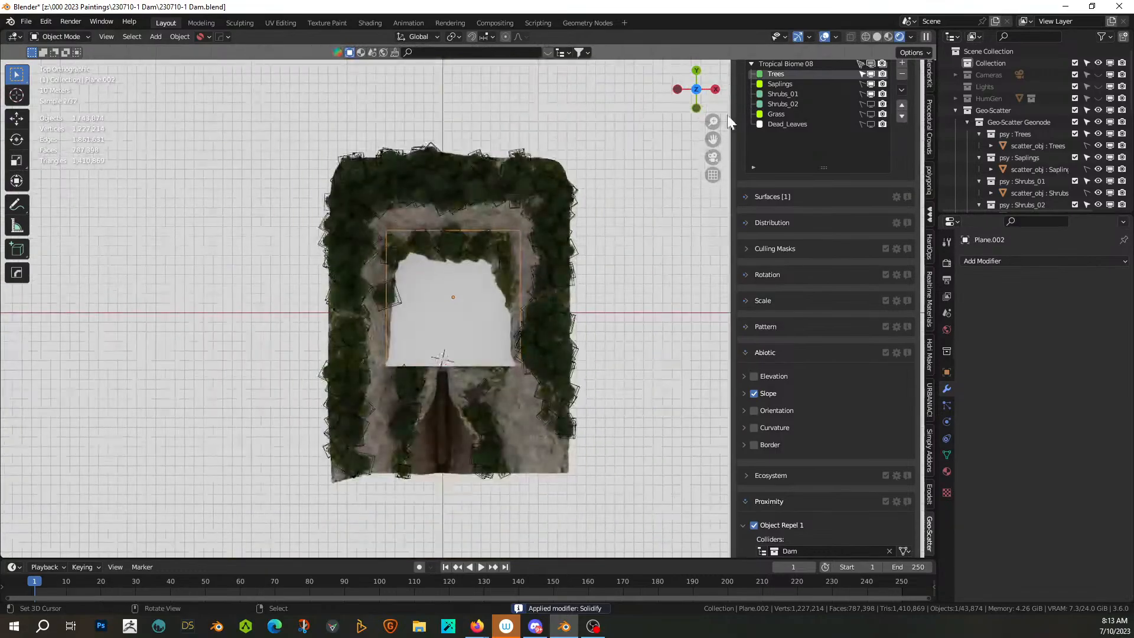
click(876, 37)
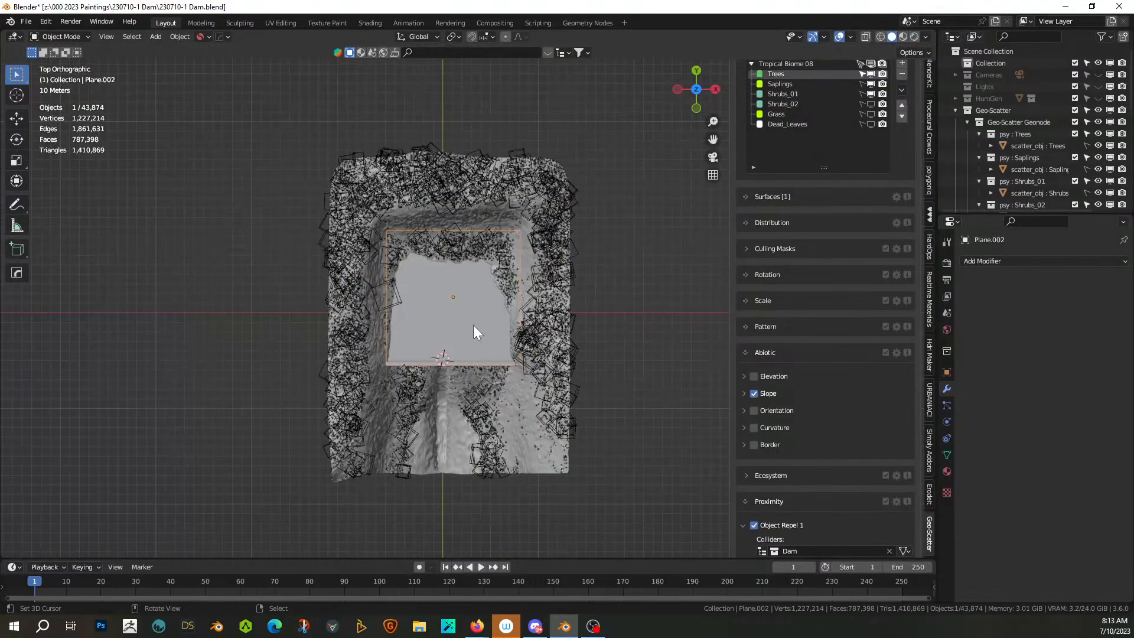
key(shift+d)
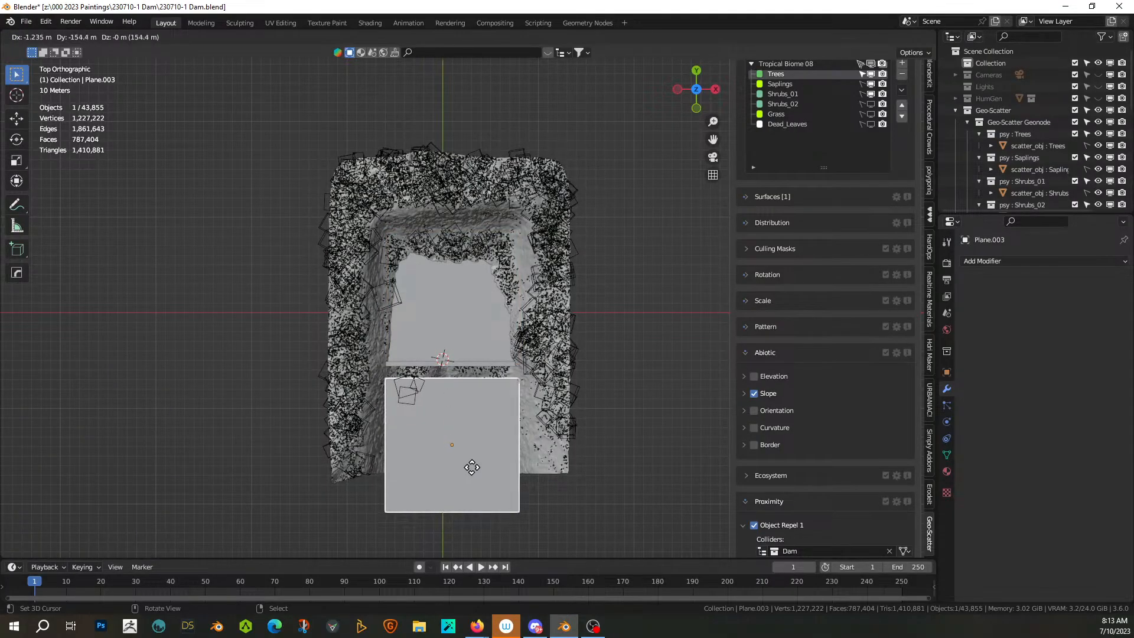
click(472, 460)
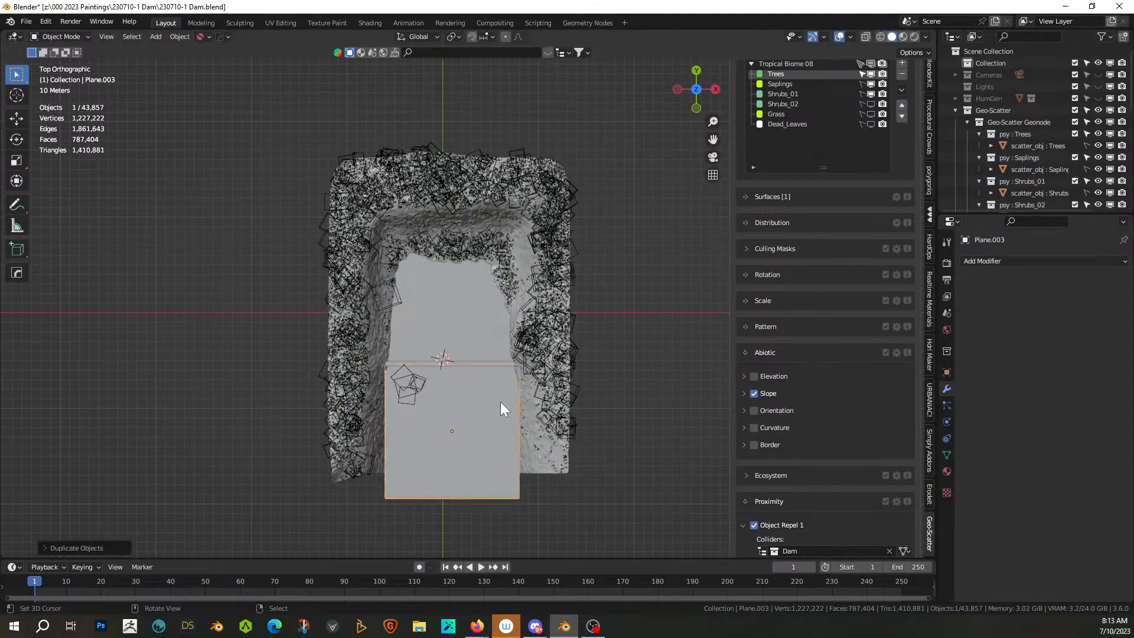
Step: Lower the duplicated water block along Z so its surface fills the valley floor below the dam
mouse_move(501, 402)
middle_down()
mouse_move(526, 299)
mouse_move(507, 384)
middle_up()
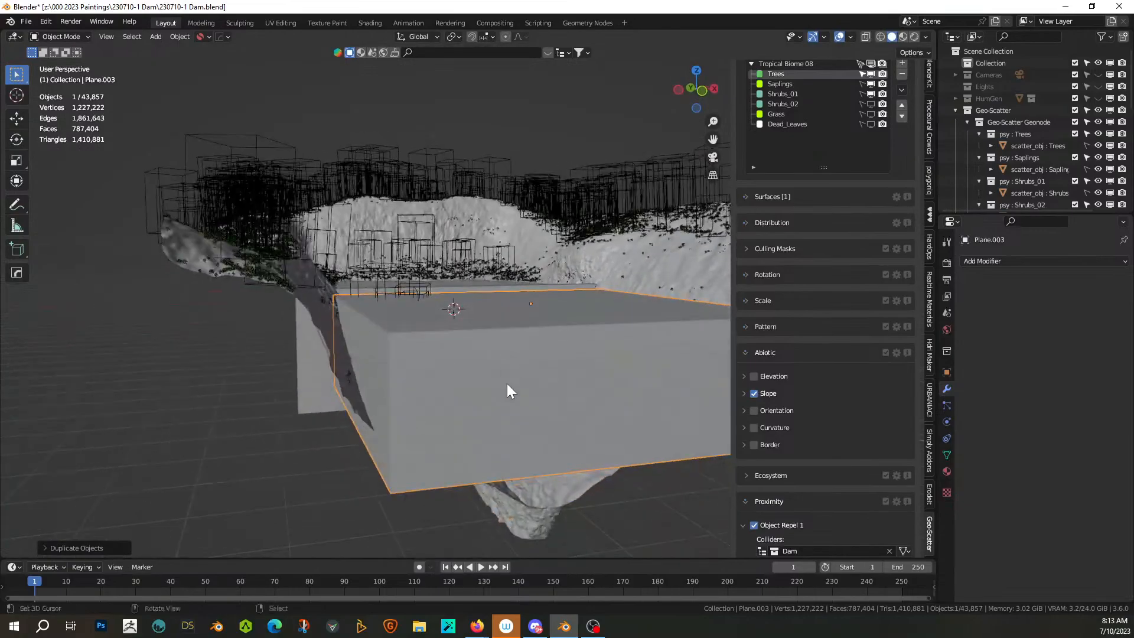
key(g)
key(z)
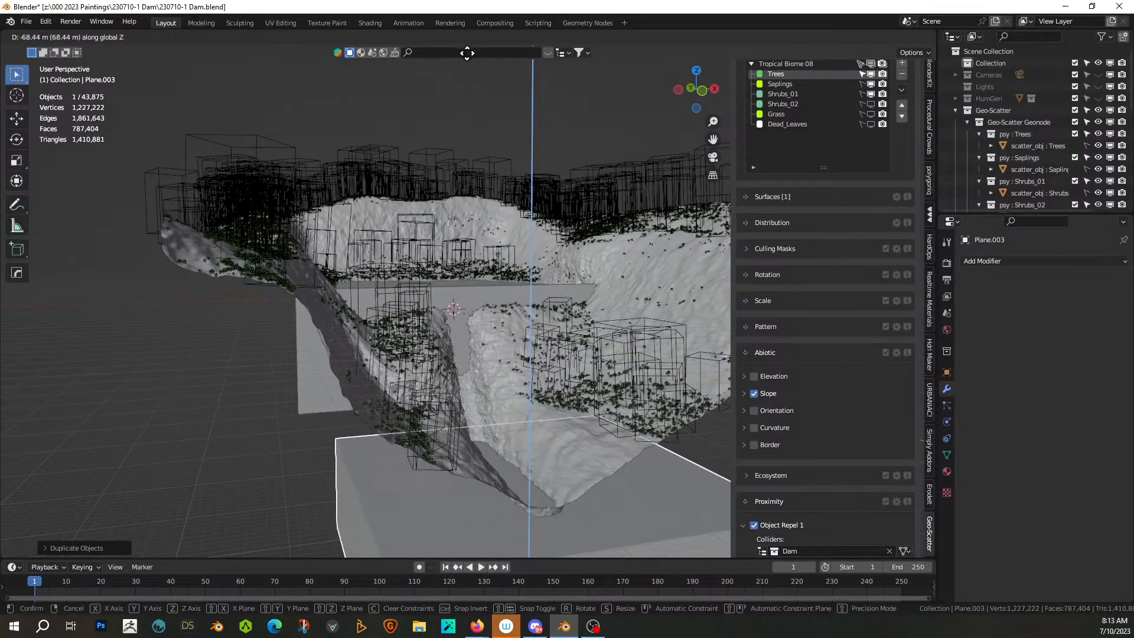
click(475, 506)
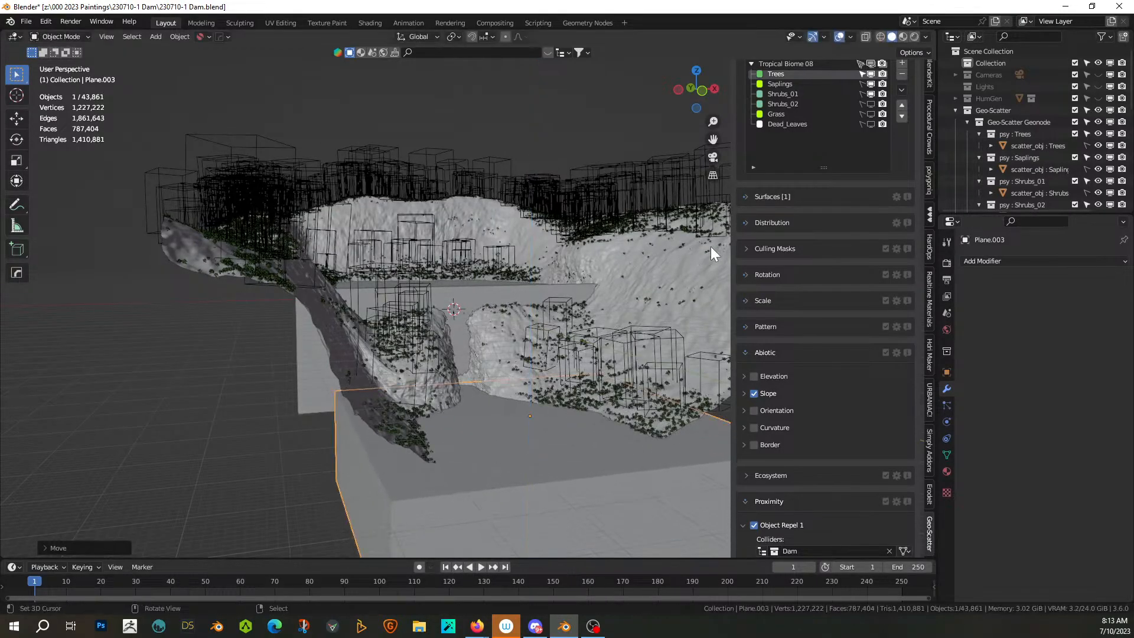
Step: Switch to rendered shading and lower the downstream water block along Z by about 1.4 m to expose the shoreline
click(913, 37)
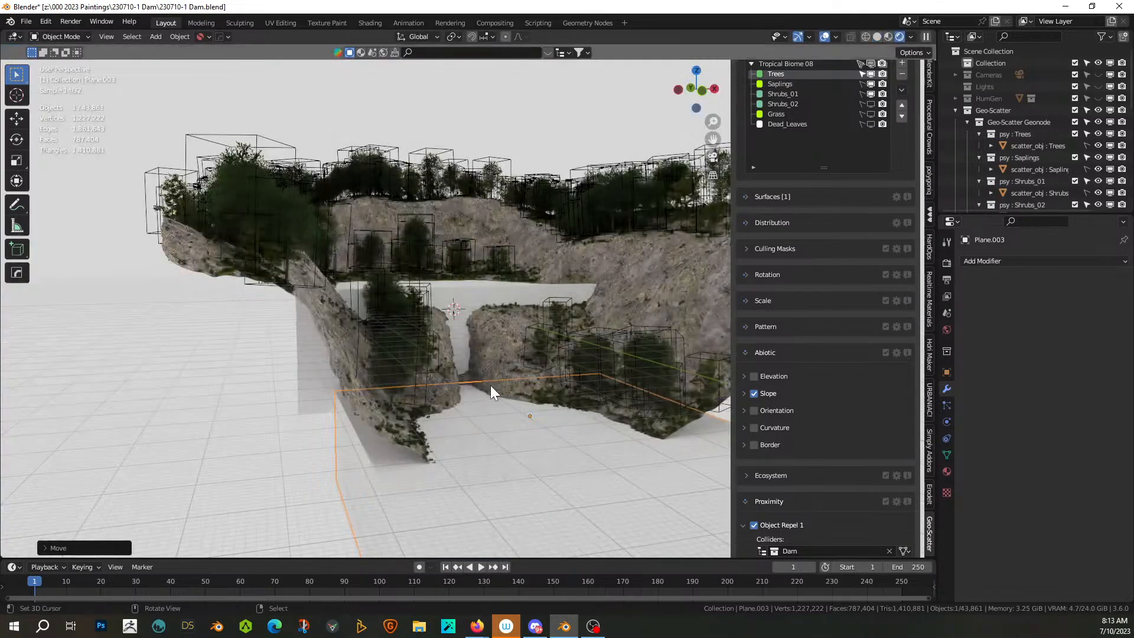
shift+middle_drag(490, 385, 417, 356)
scroll(412, 347, up, 4)
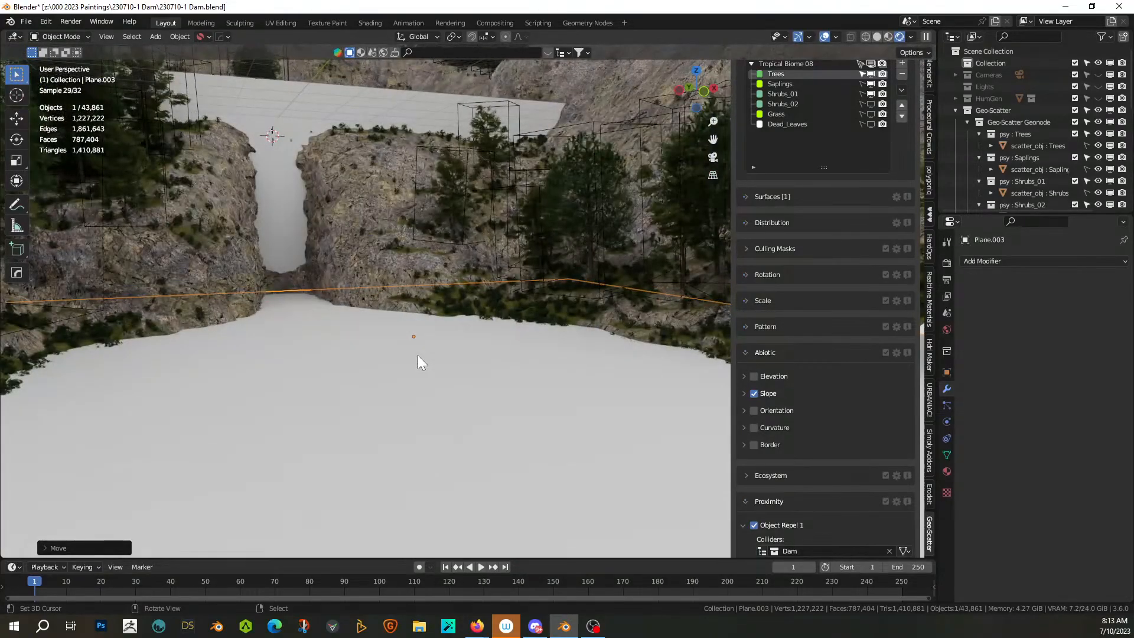
key(g)
key(z)
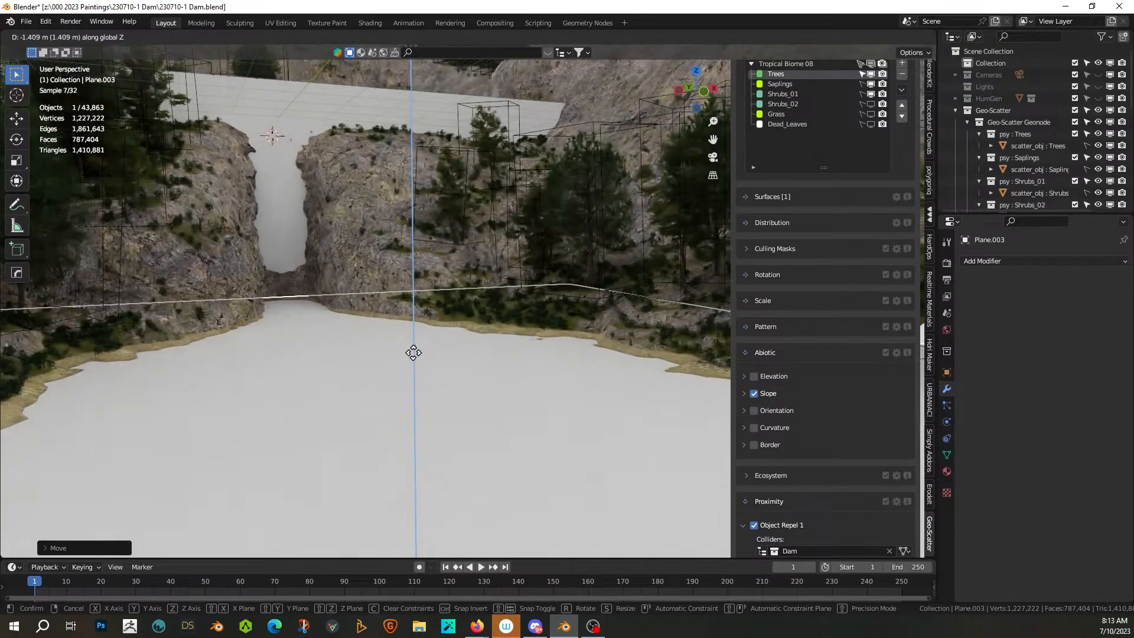
click(414, 349)
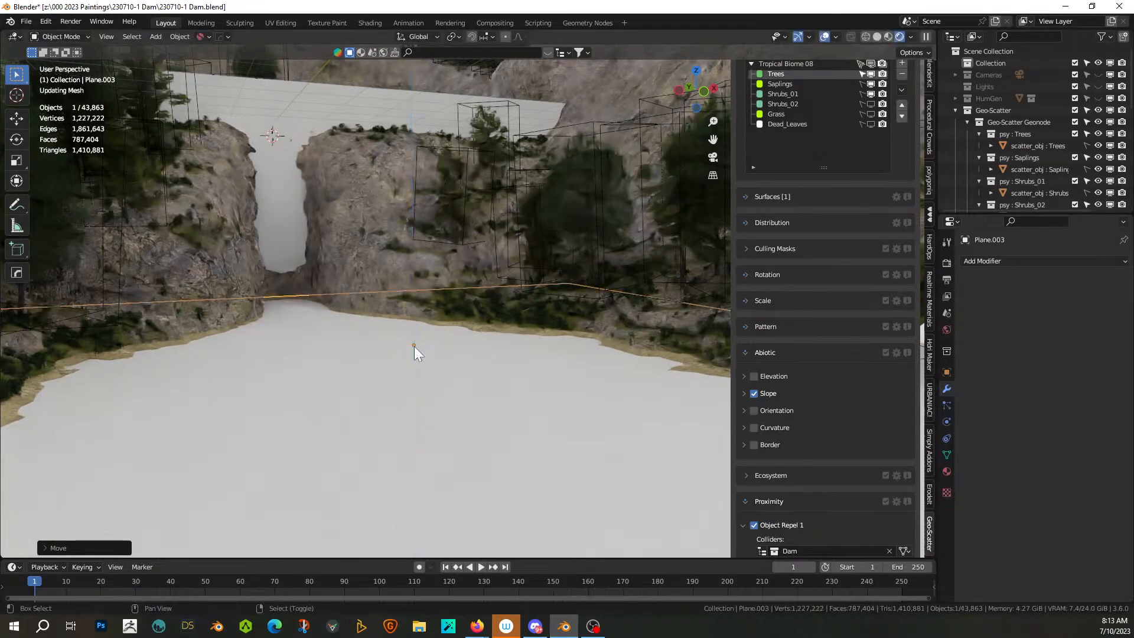
Step: Raise the bottom face of the downstream water block slightly along Z in Edit Mode
middle_drag(413, 346, 440, 354)
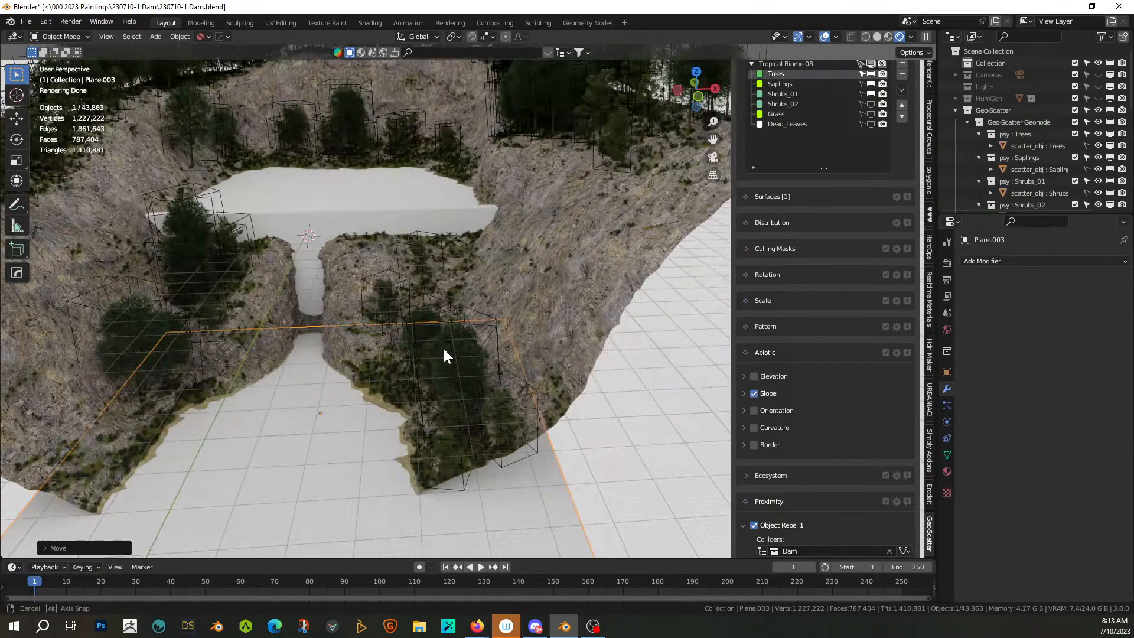
middle_drag(443, 346, 451, 331)
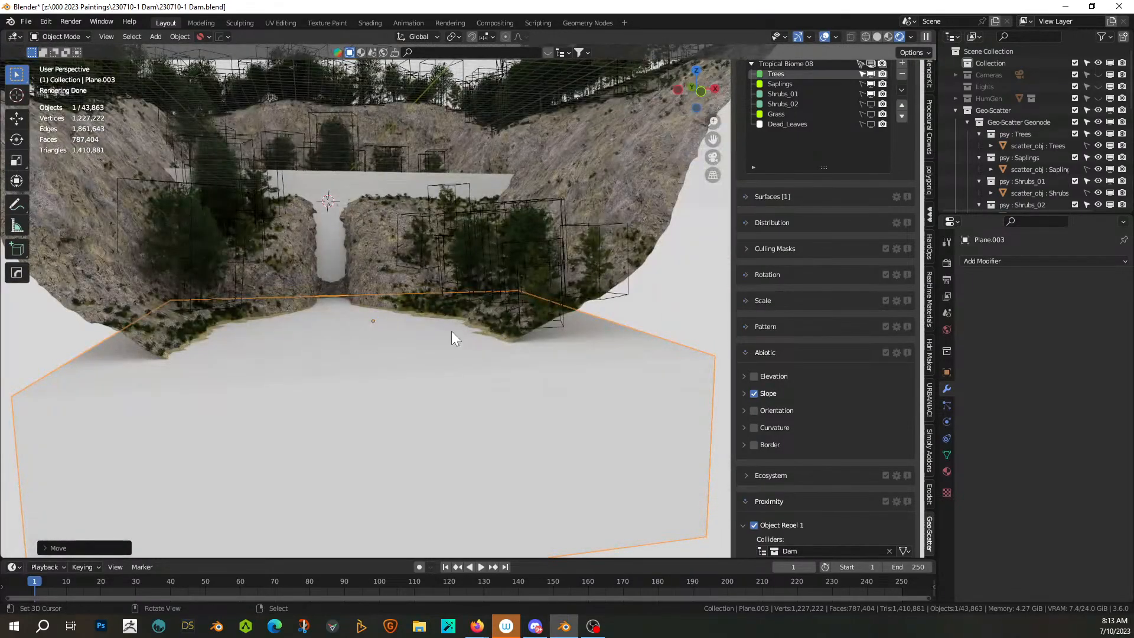
scroll(451, 331, down, 3)
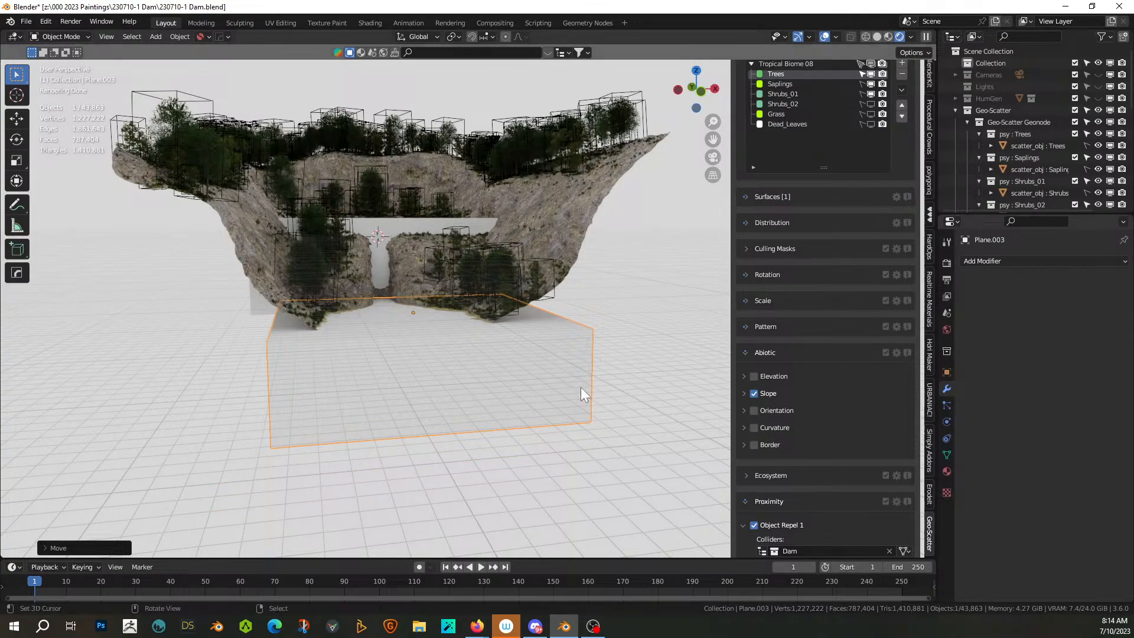
right_click(499, 394)
scroll(511, 363, up, 5)
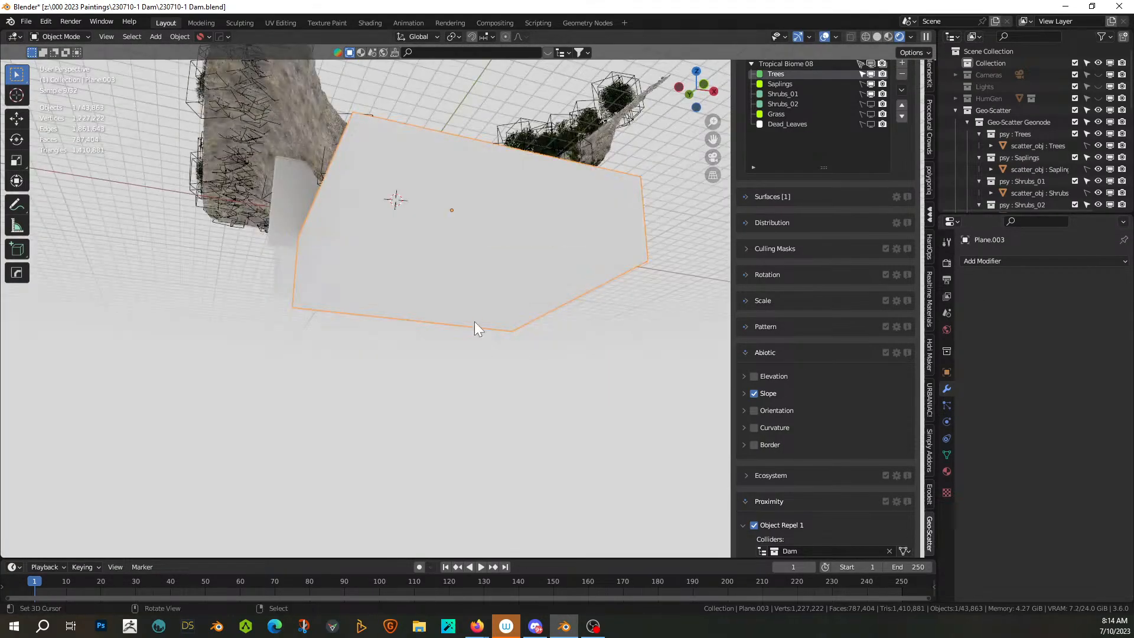
key(Tab)
click(453, 242)
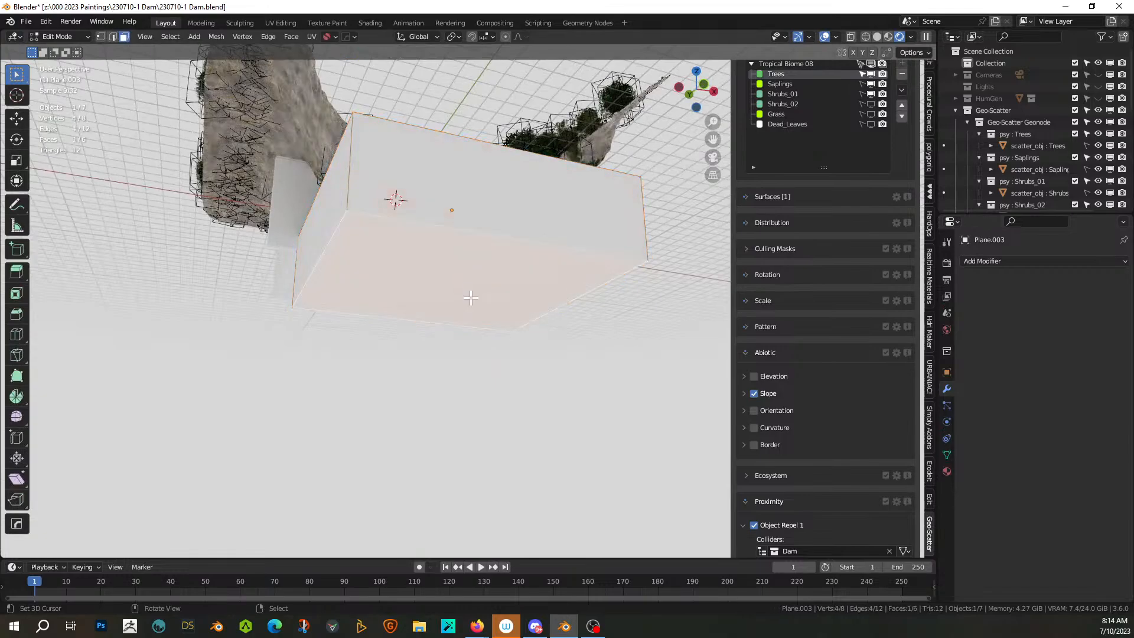
key(e)
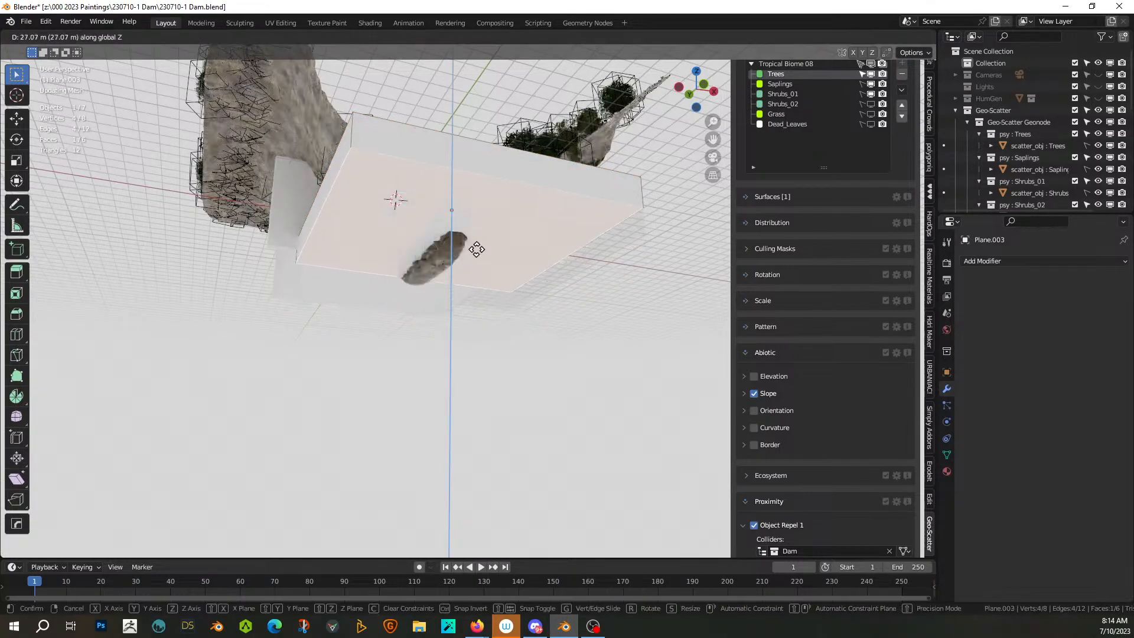
click(474, 289)
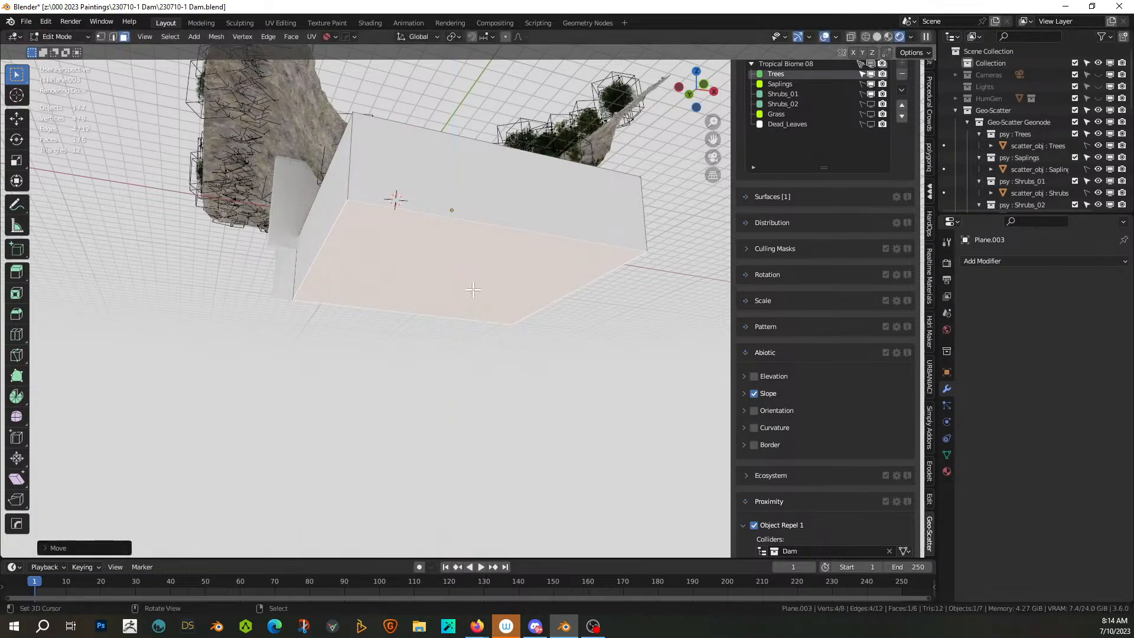
Step: Move the downstream water block's +X side face inward along X by about 30 m
middle_drag(474, 290, 463, 359)
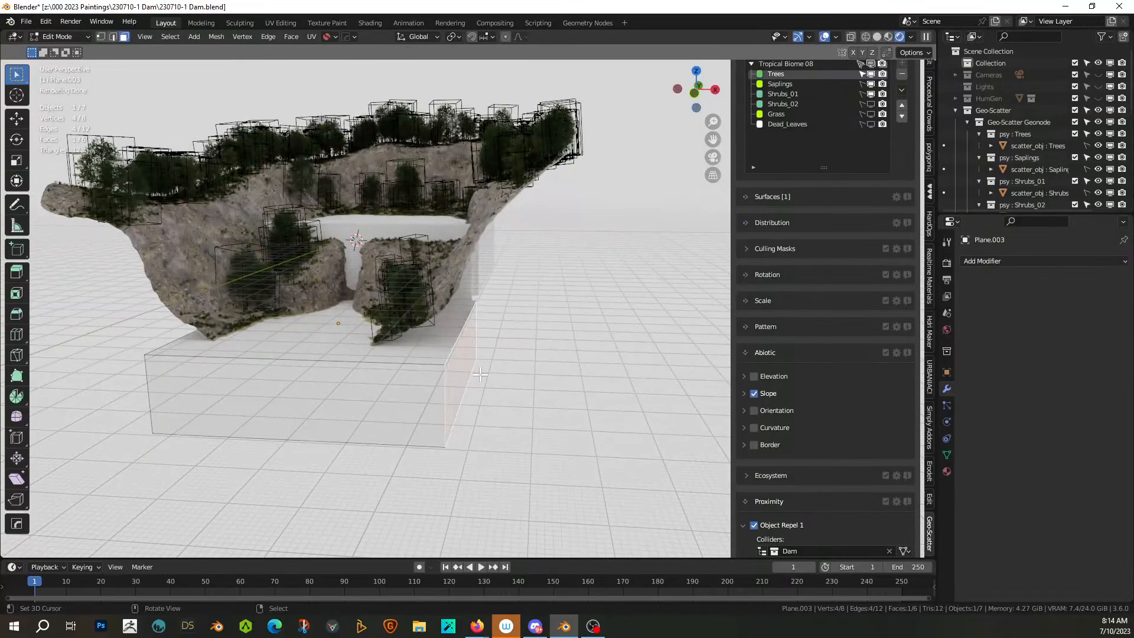
key(g)
key(x)
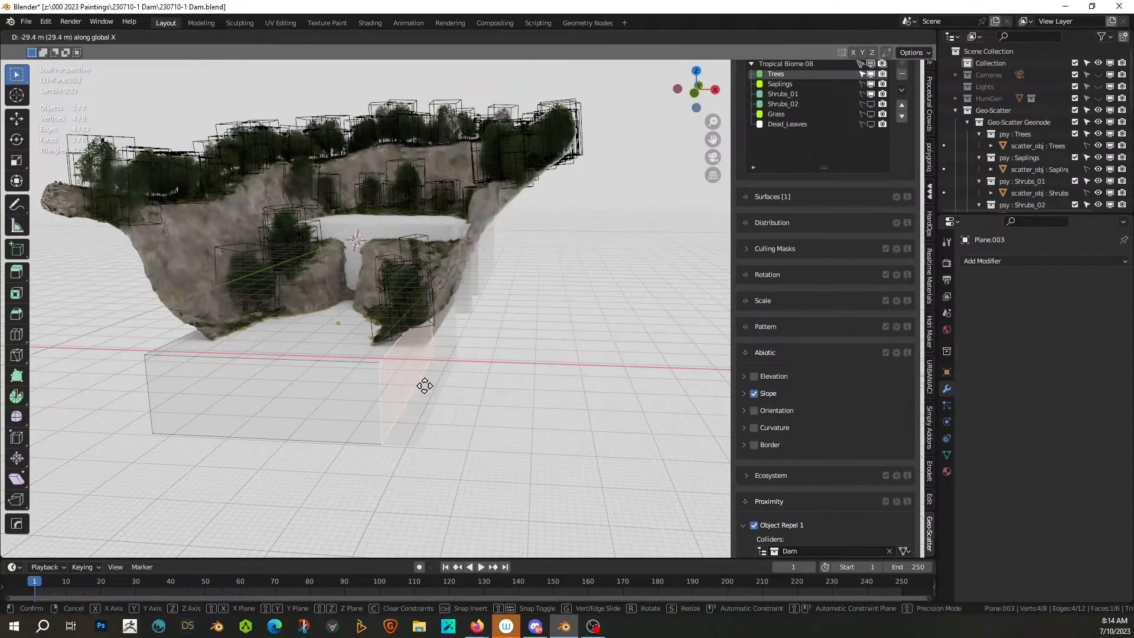
click(420, 387)
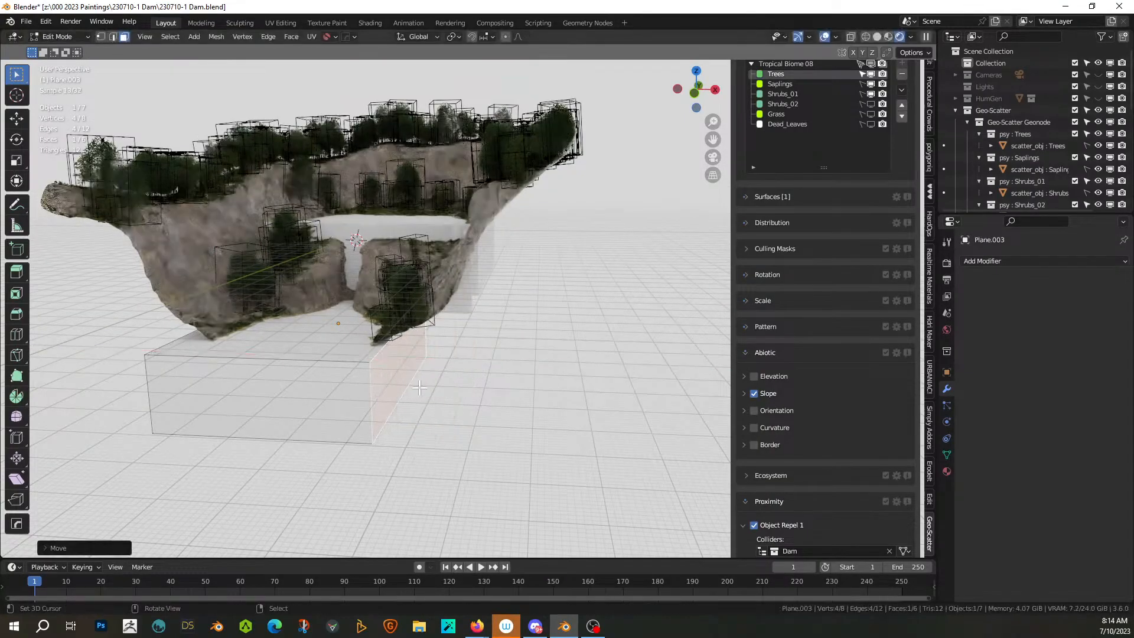
Step: Move the downstream water block's -X side face inward along X by about 17 m and return to Object Mode
middle_drag(419, 387, 400, 342)
key(g)
key(x)
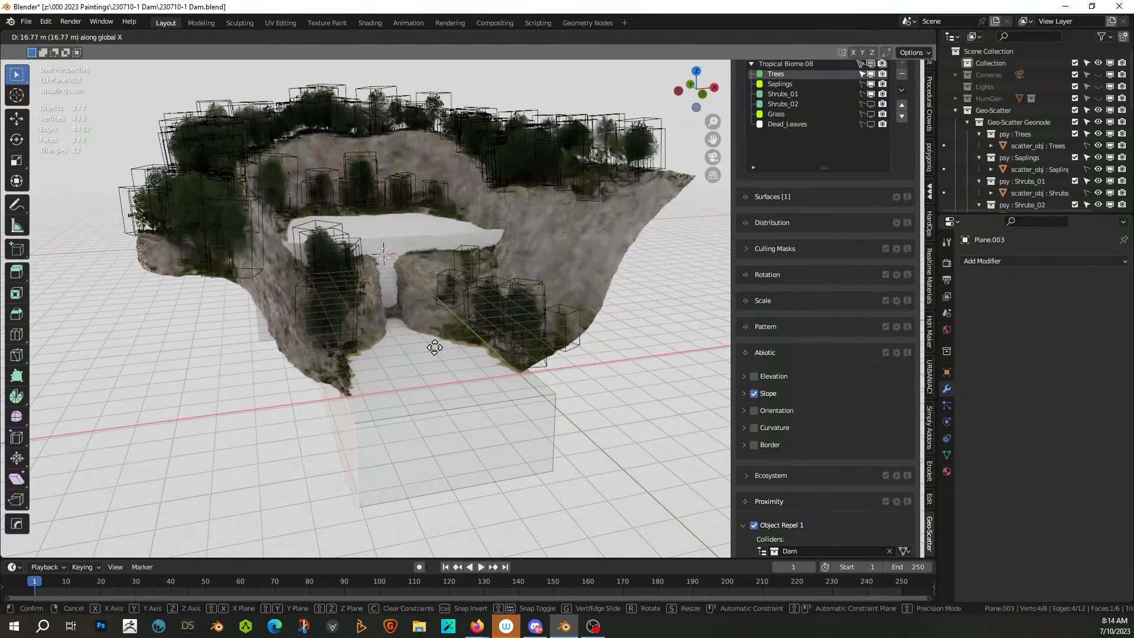
click(434, 347)
scroll(433, 348, up, 6)
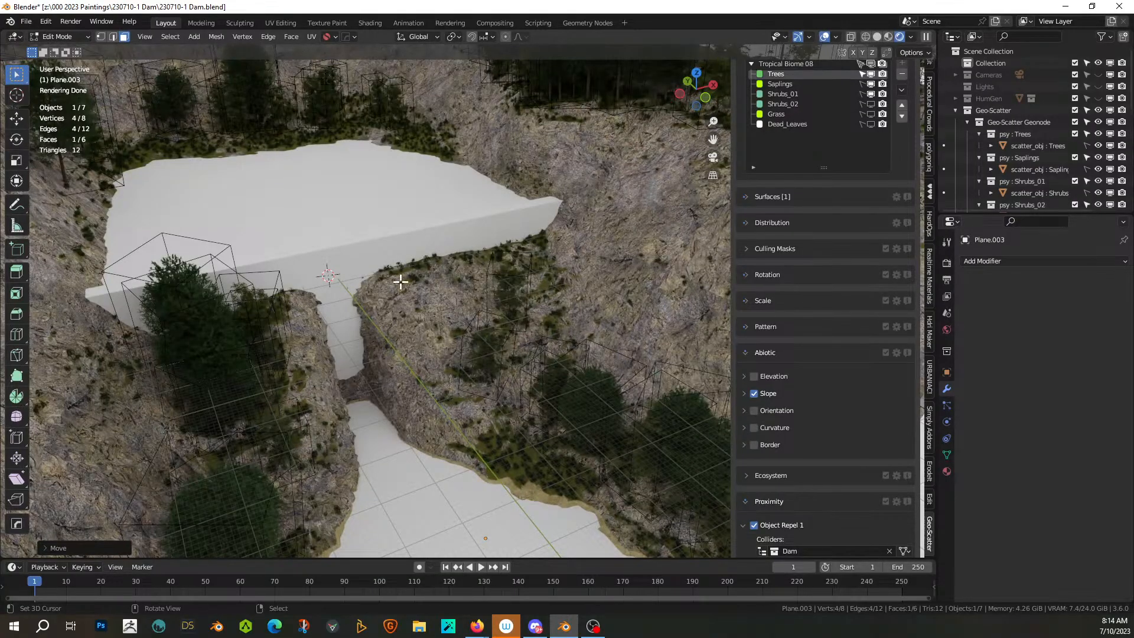
scroll(408, 303, down, 2)
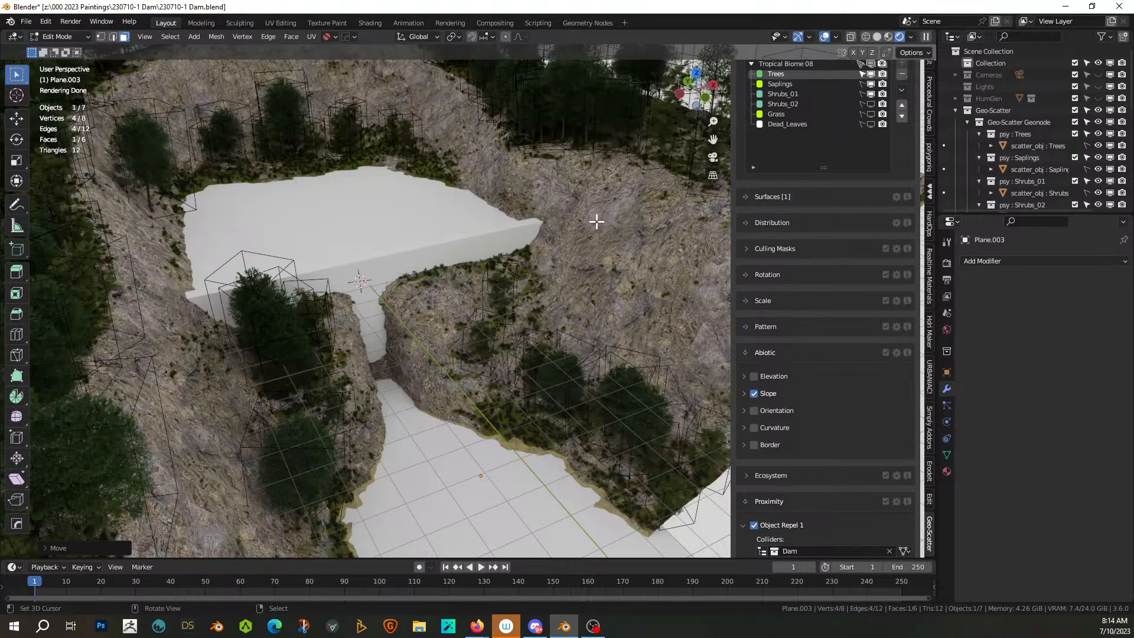
scroll(455, 282, up, 5)
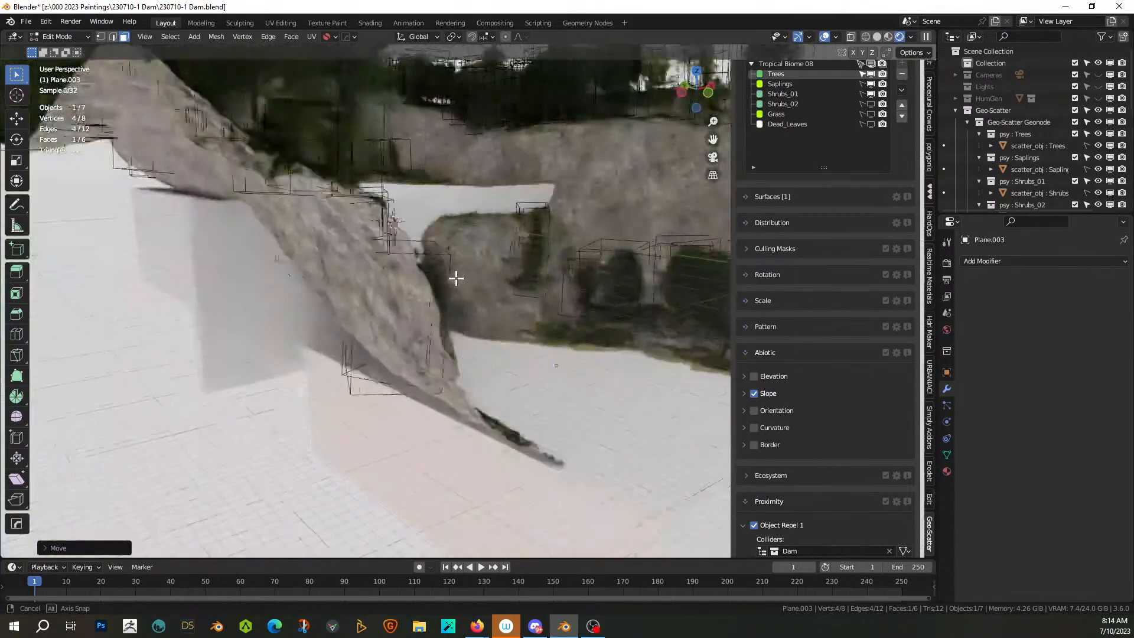
key(Tab)
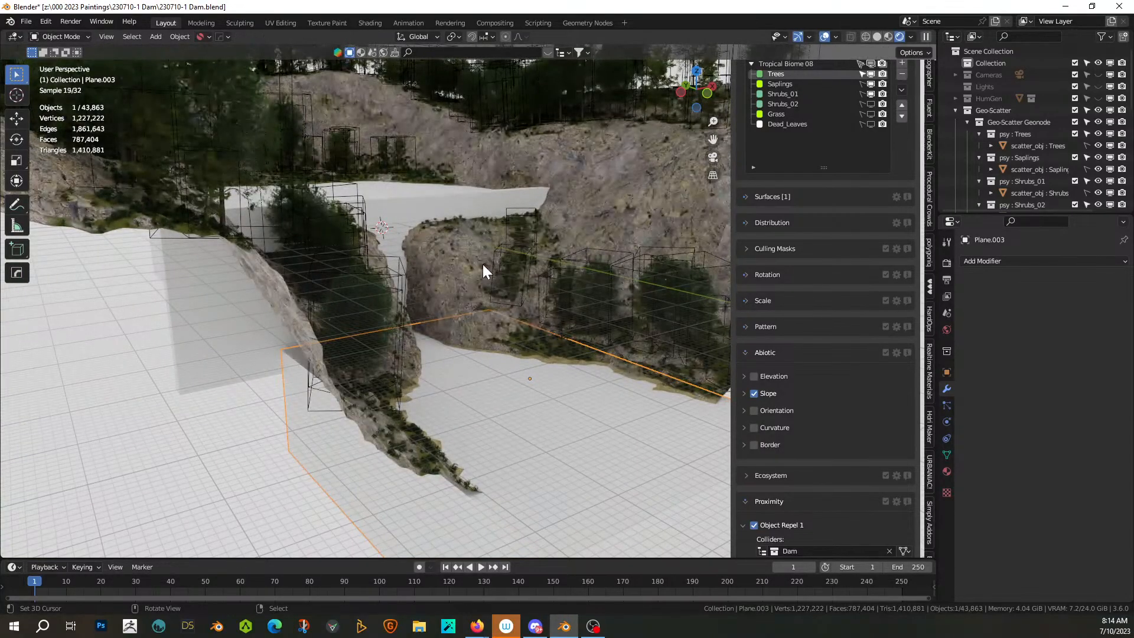
middle_drag(483, 264, 447, 296)
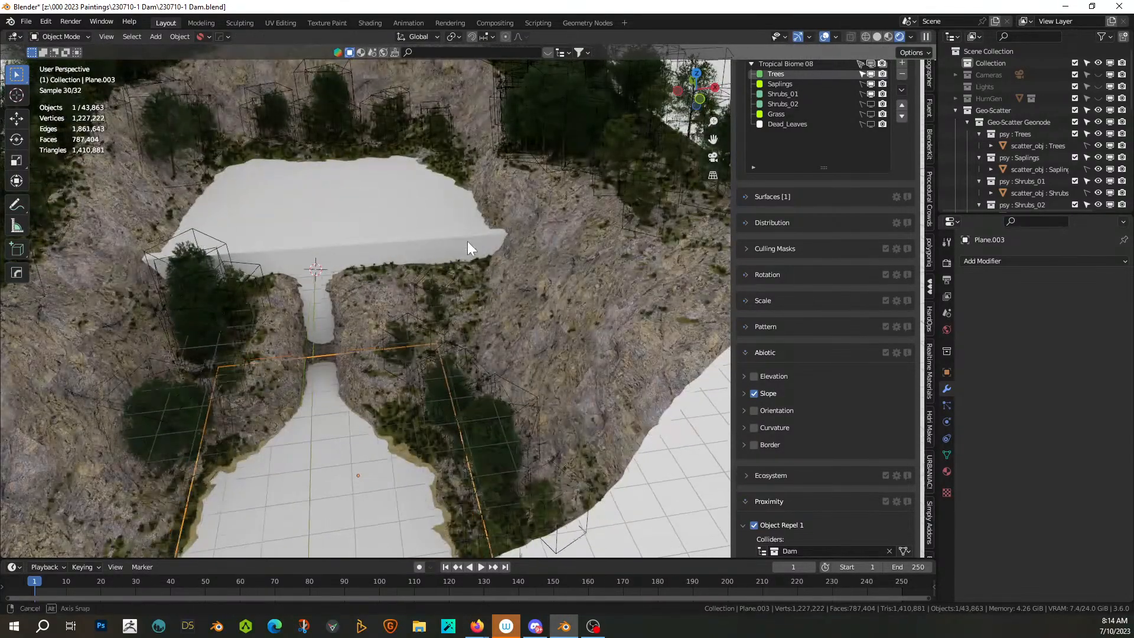
Step: Examine the reservoir shoreline, dam wall and surrounding vegetation from several angles
scroll(469, 243, up, 2)
middle_drag(469, 243, 430, 390)
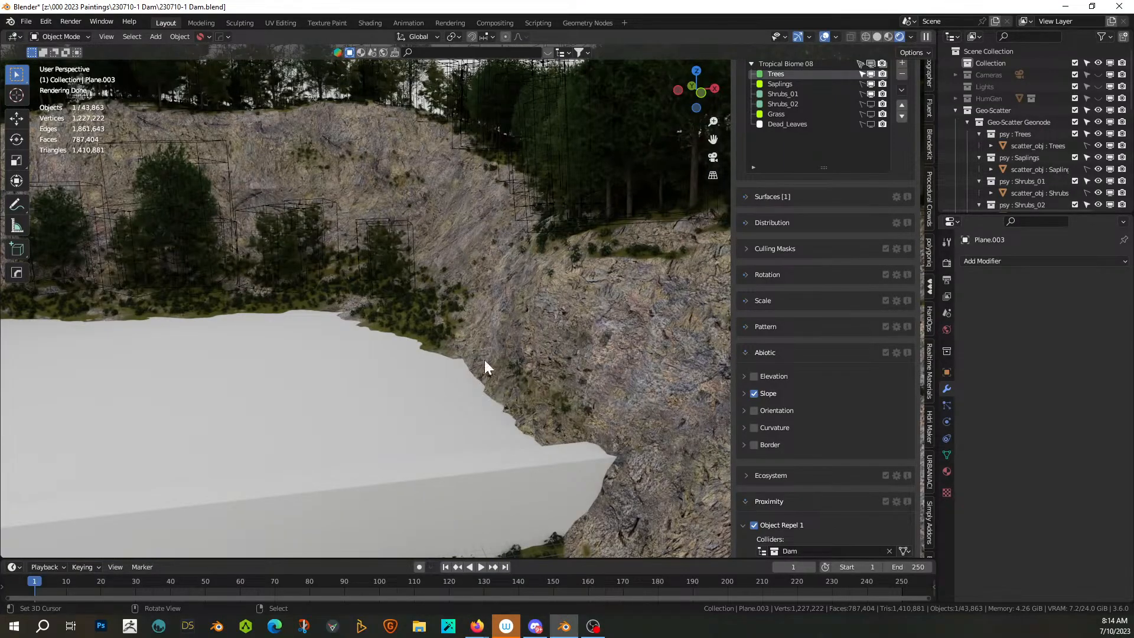
scroll(577, 362, down, 5)
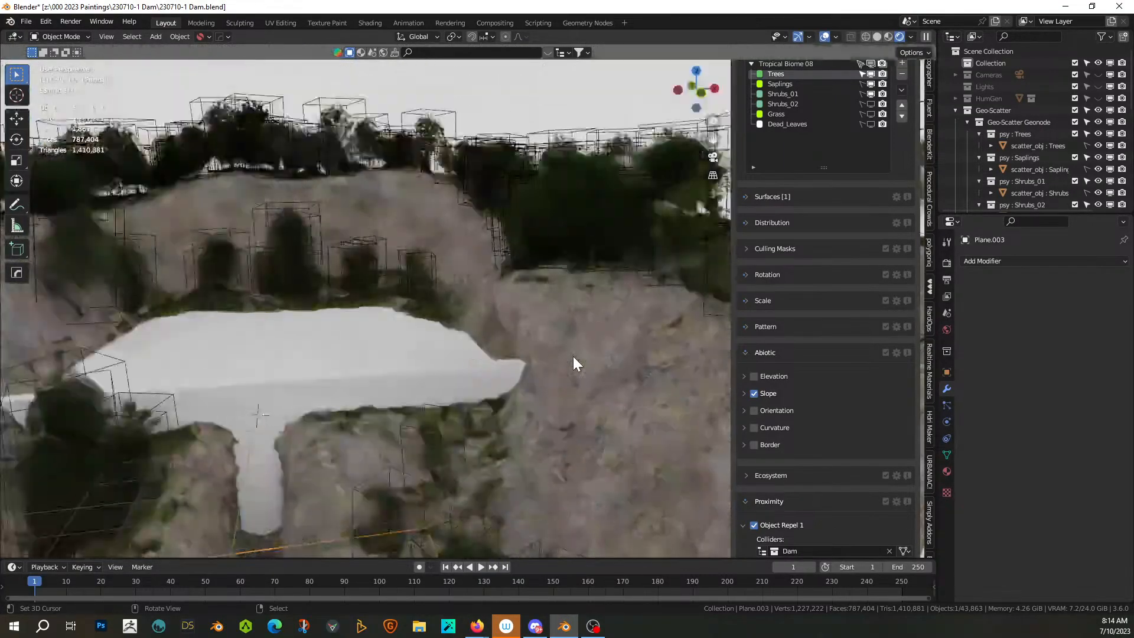
middle_drag(529, 353, 421, 369)
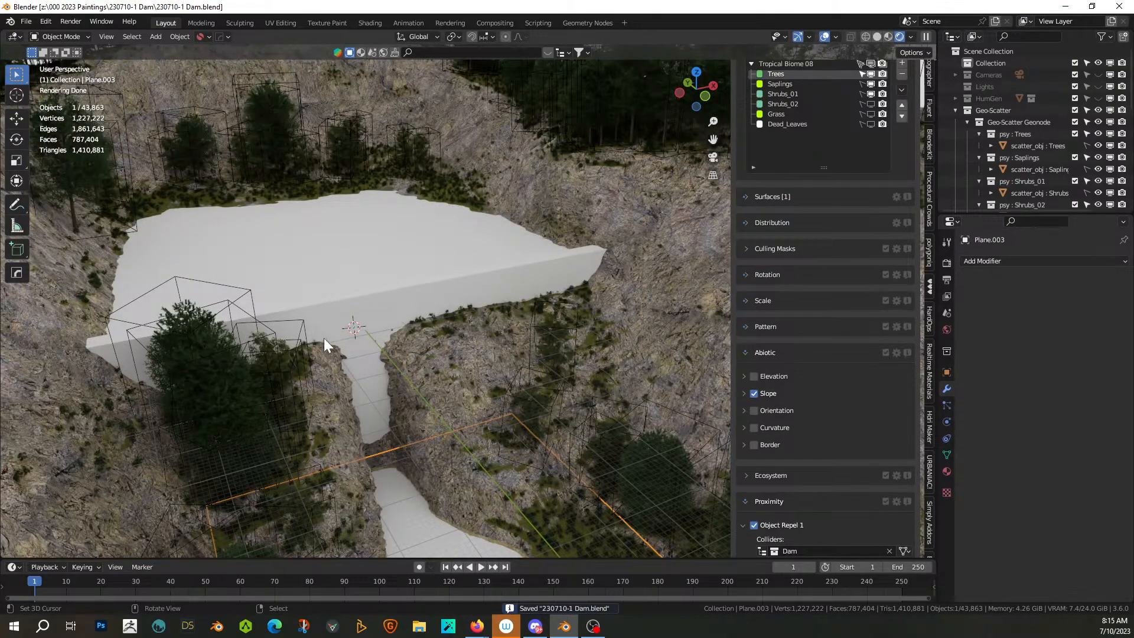
scroll(319, 363, up, 3)
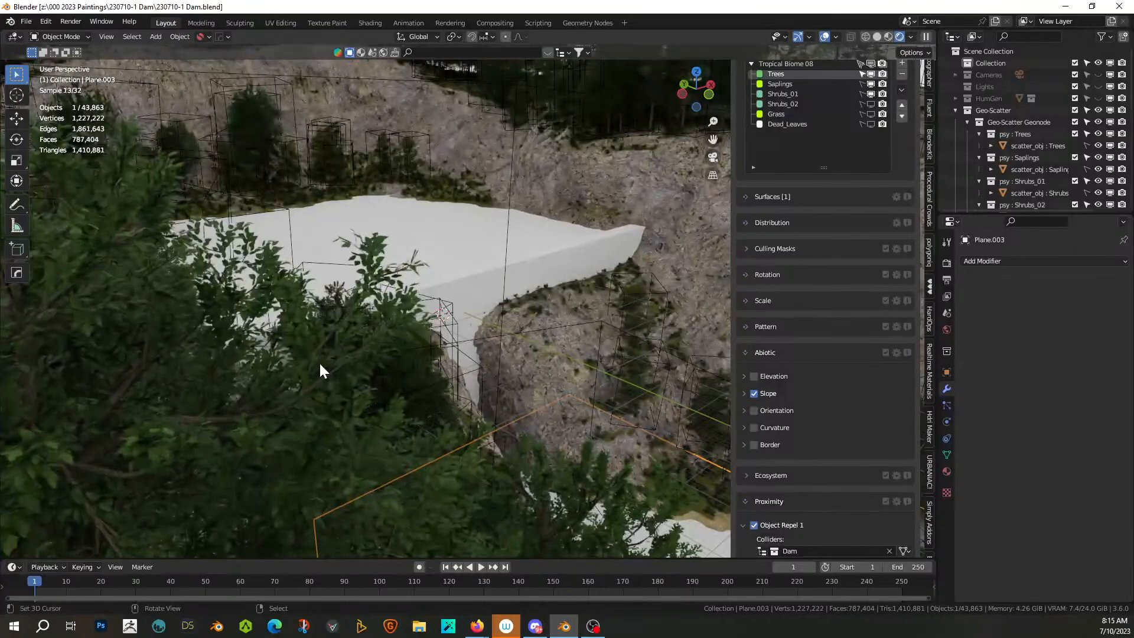
scroll(319, 362, up, 2)
scroll(348, 361, up, 4)
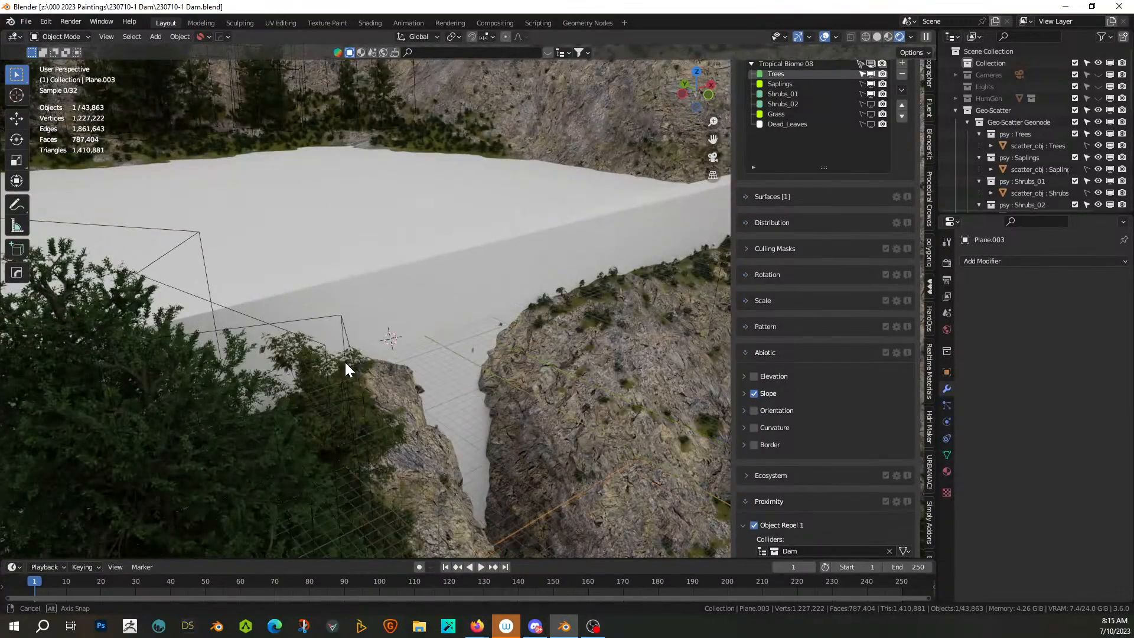
scroll(356, 420, up, 2)
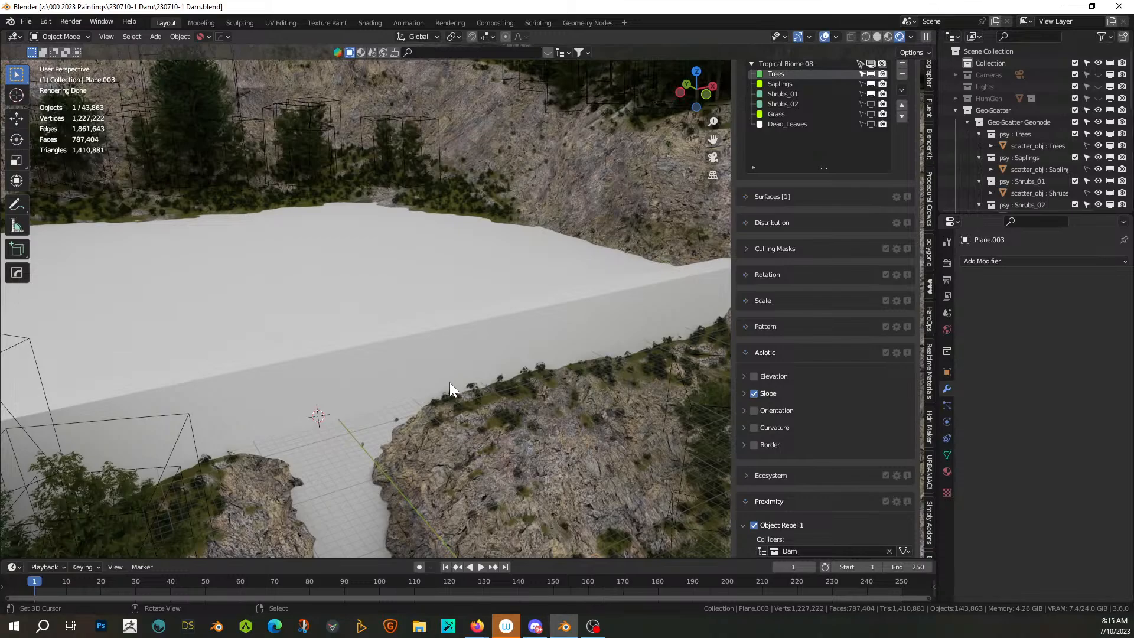
Step: Add the upstream water block to the selected downstream block and join both into one object
middle_drag(449, 383, 392, 201)
scroll(402, 329, down, 5)
shift+click(392, 201)
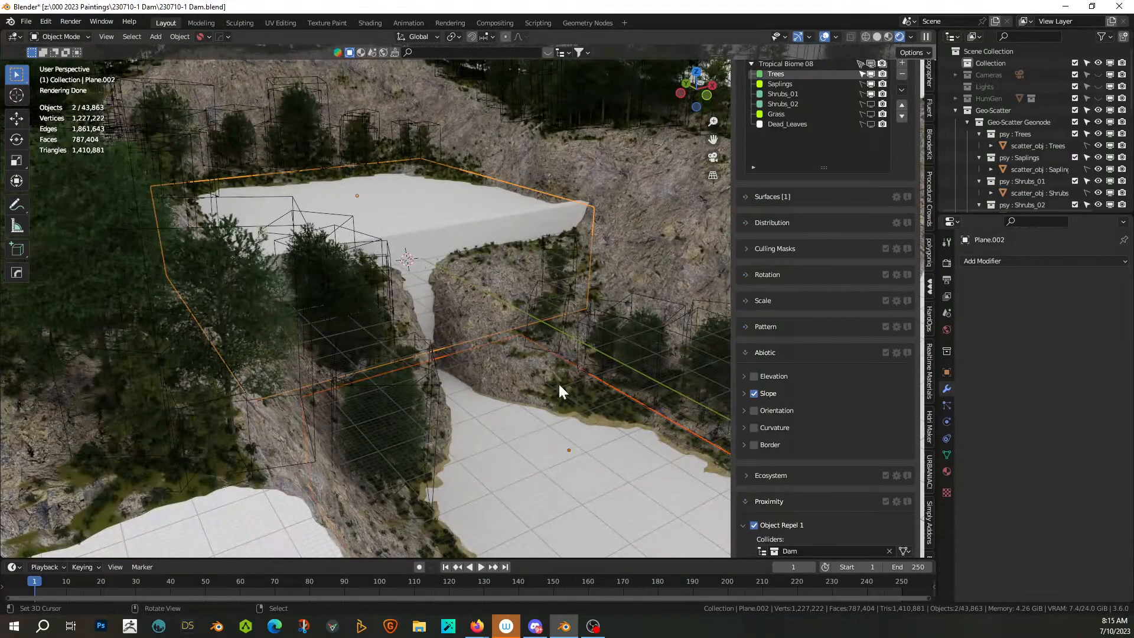
scroll(560, 387, down, 4)
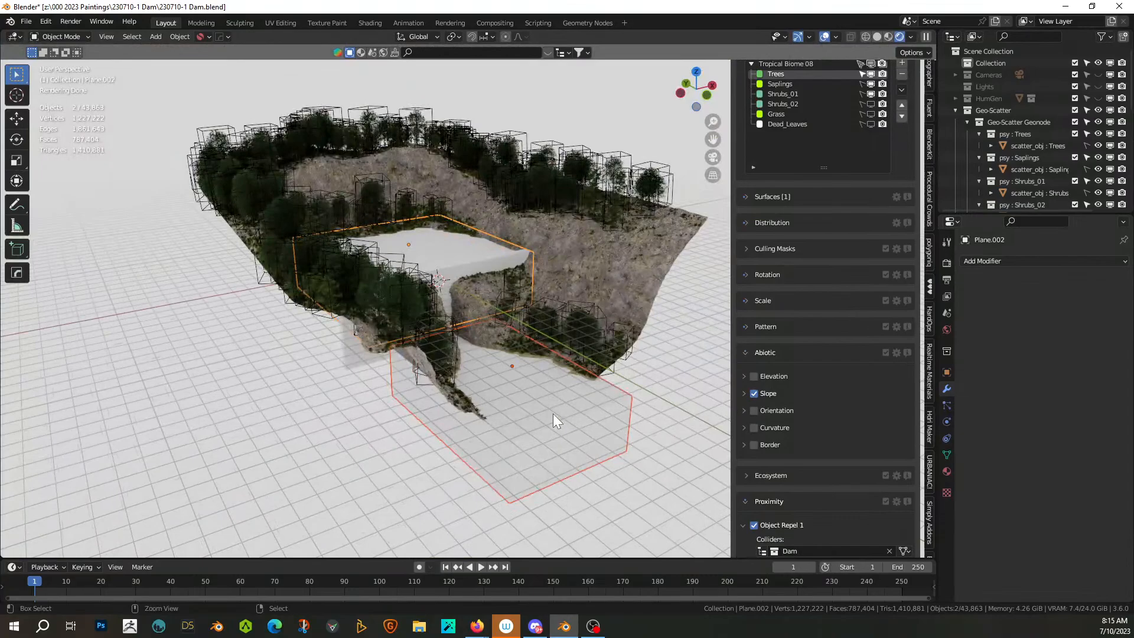
key(ctrl+j)
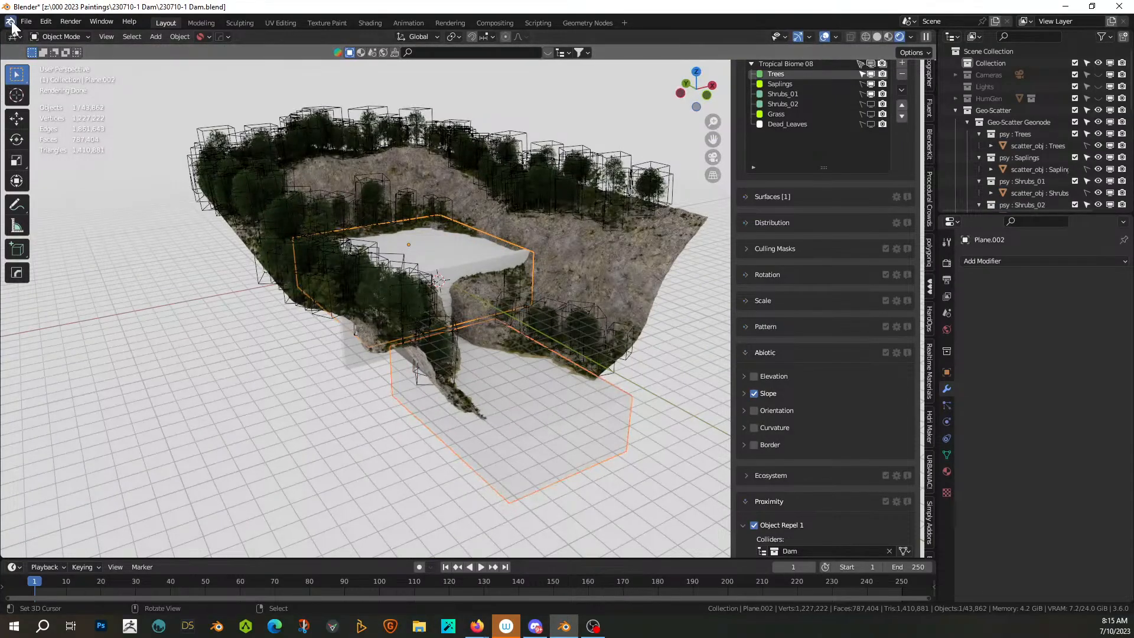
Step: Split off a wide Asset Browser area beside the viewport and show the Seth Created catalog of the 00 Blender Shaders library
drag(3, 31, 202, 177)
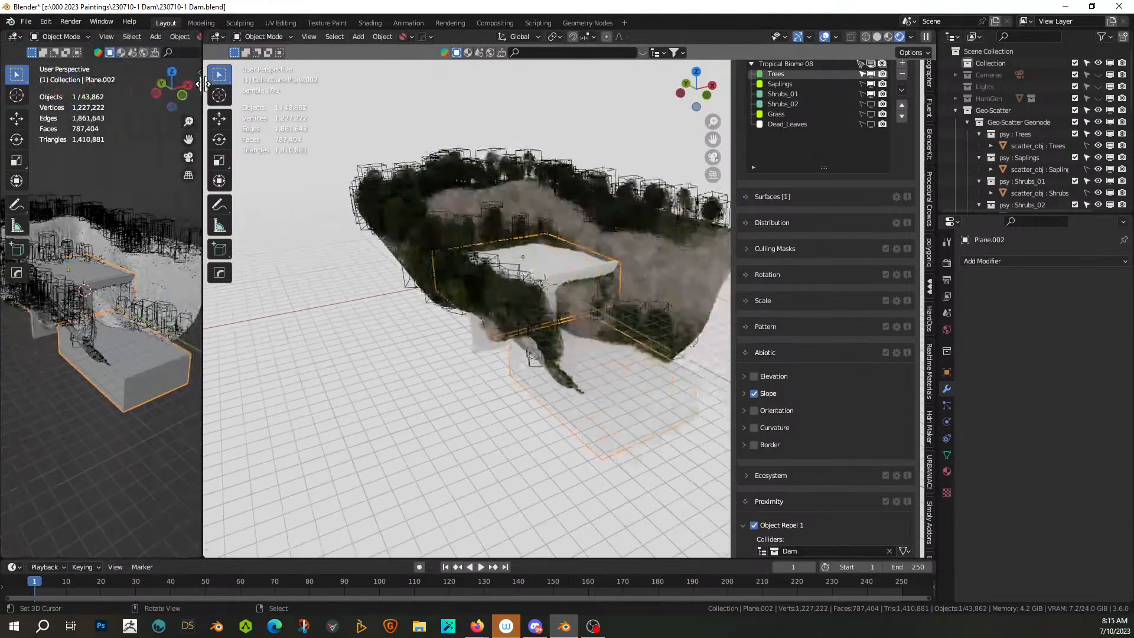
key(shift+F1)
key(shift+F1)
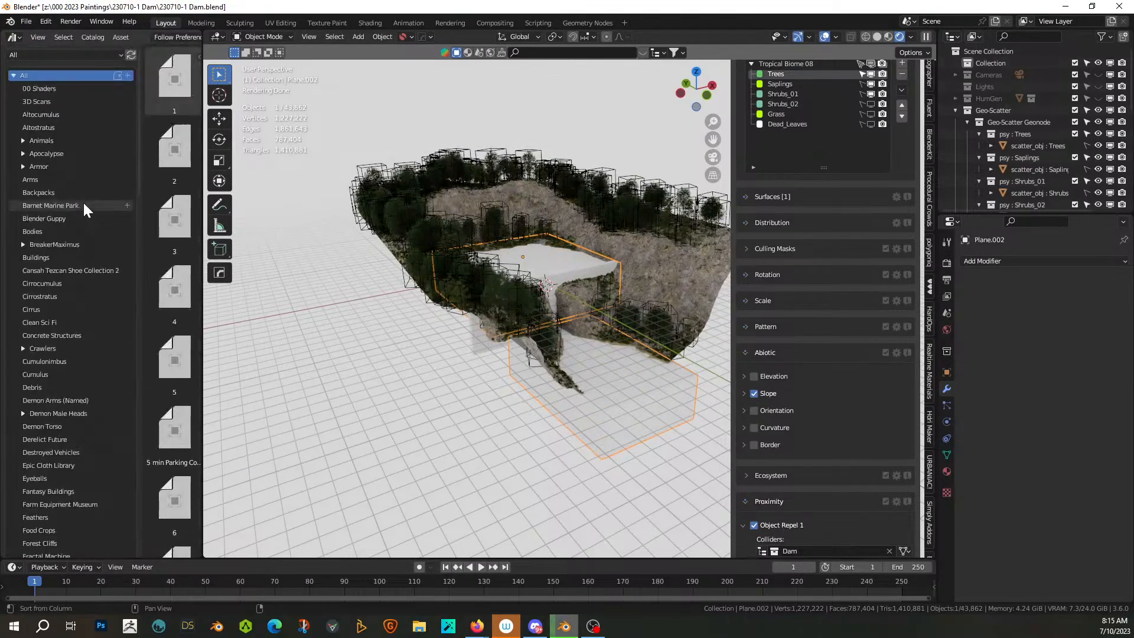
click(25, 53)
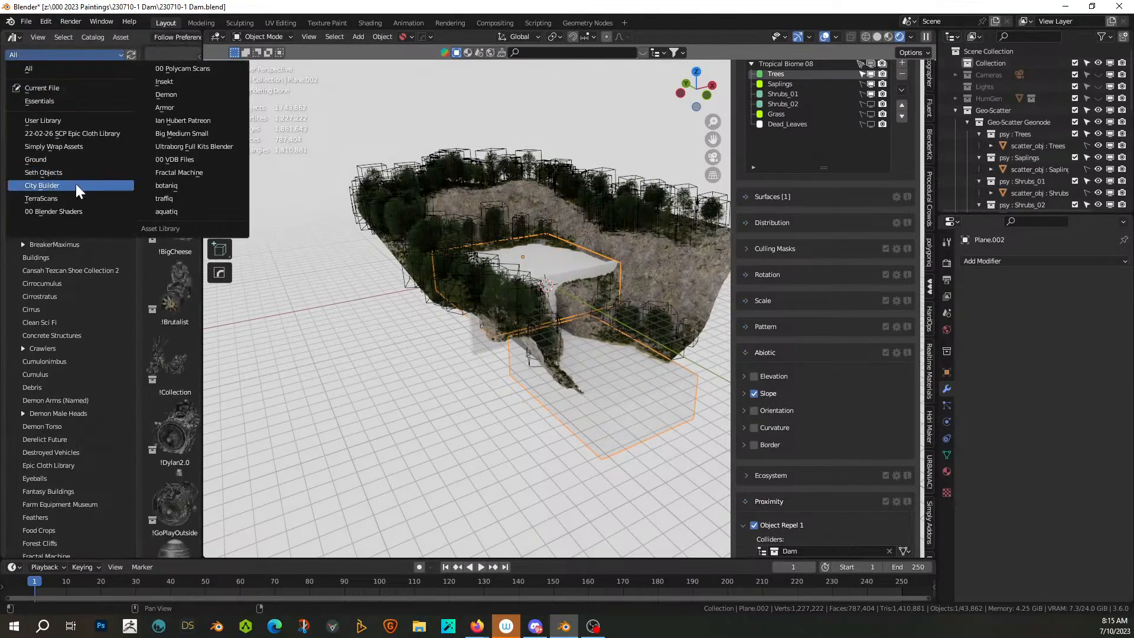
click(73, 208)
click(35, 127)
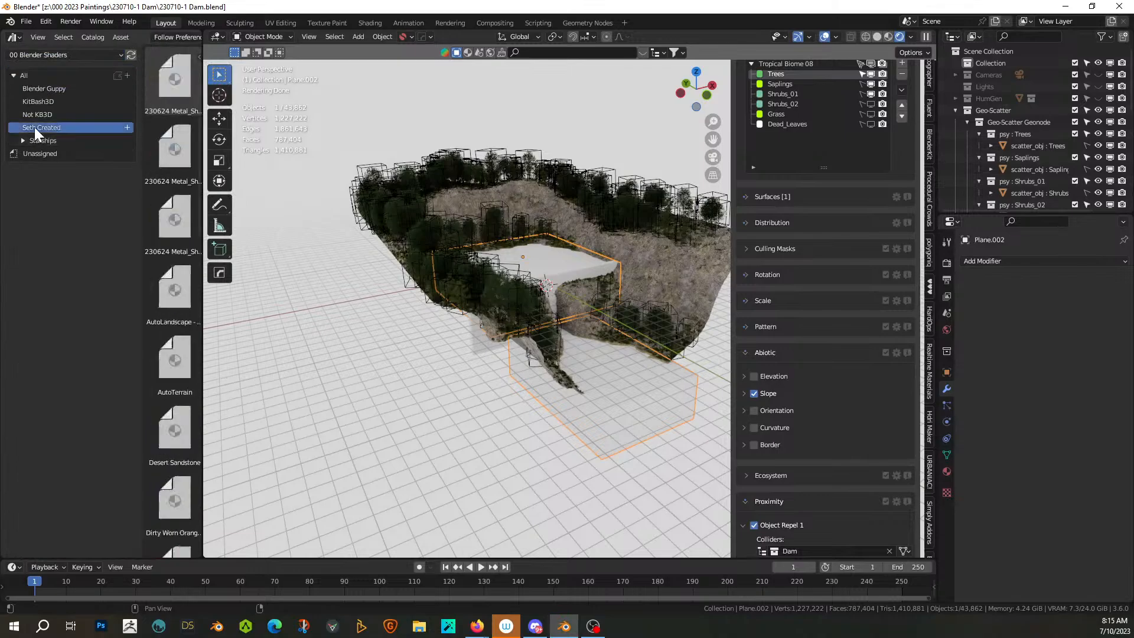
drag(200, 291, 392, 296)
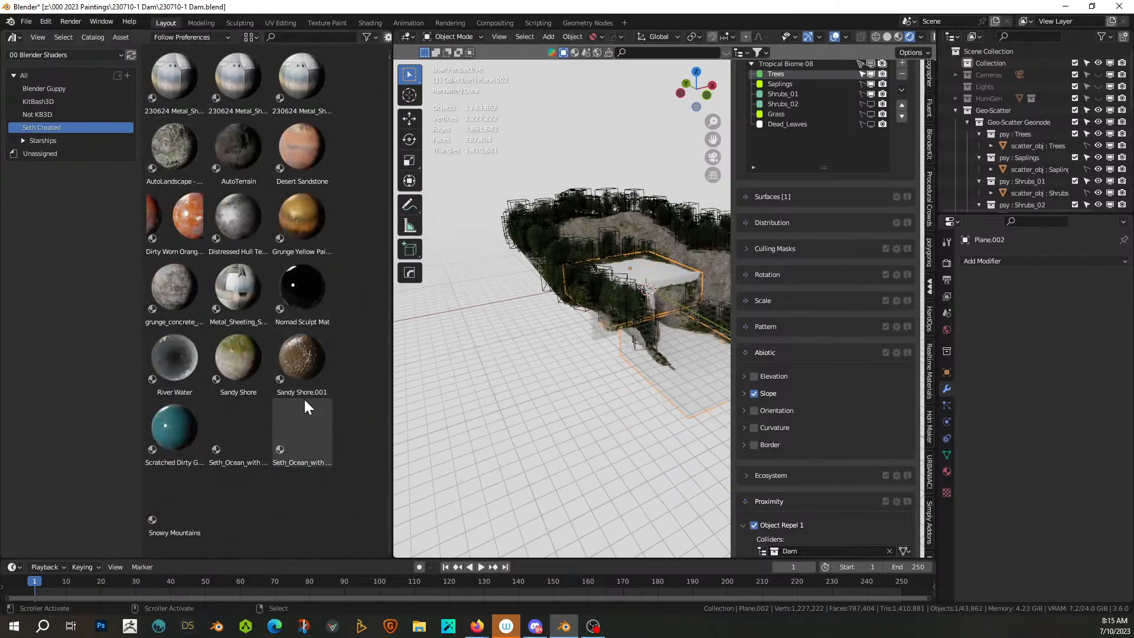
Step: Apply the River Water material from the asset library to the joined water object
scroll(421, 397, up, 2)
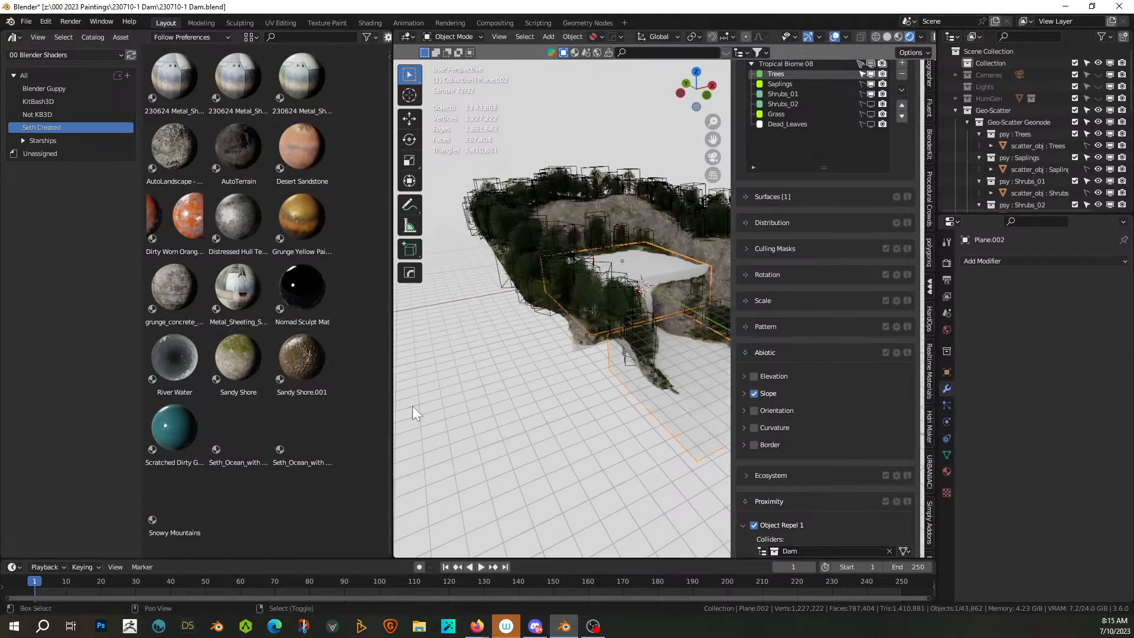
shift+middle_drag(413, 406, 532, 459)
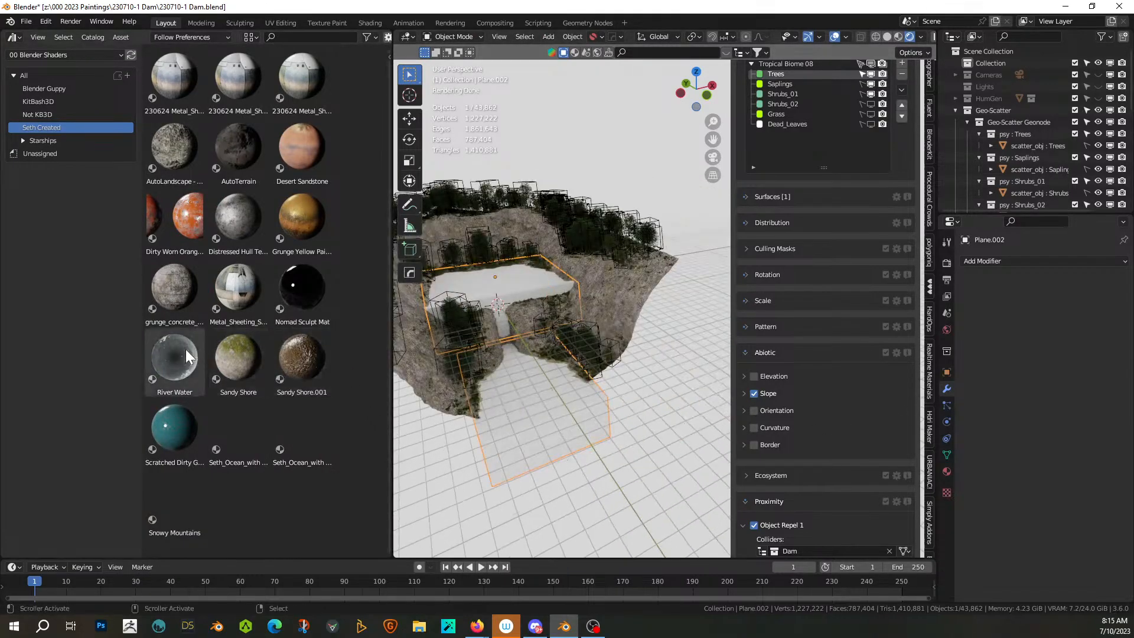
drag(185, 349, 474, 306)
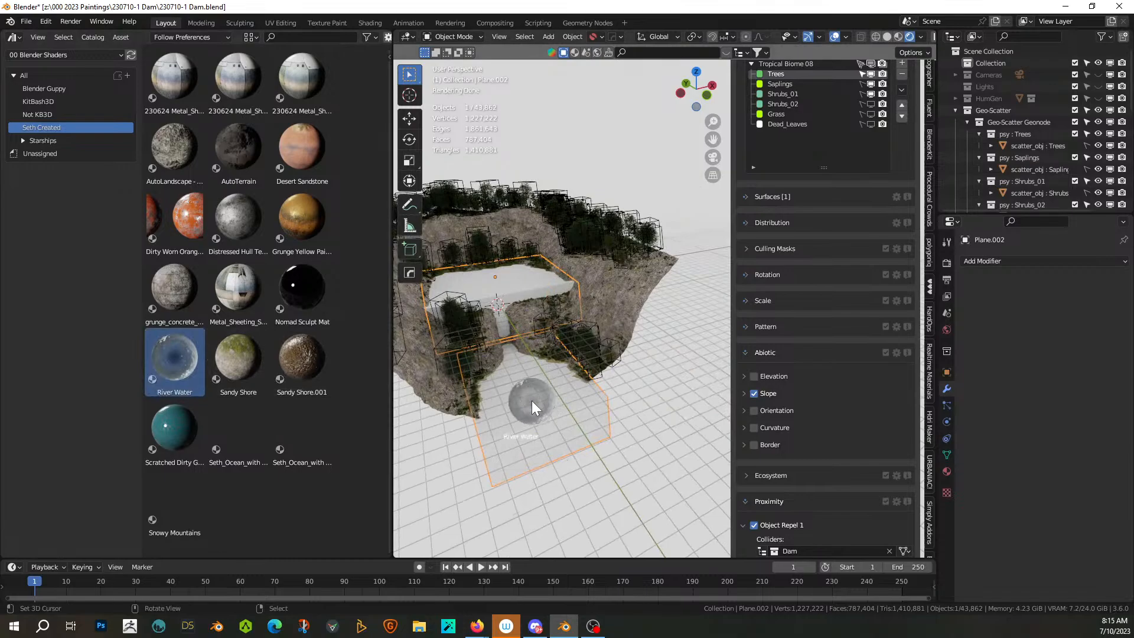
drag(531, 401, 531, 400)
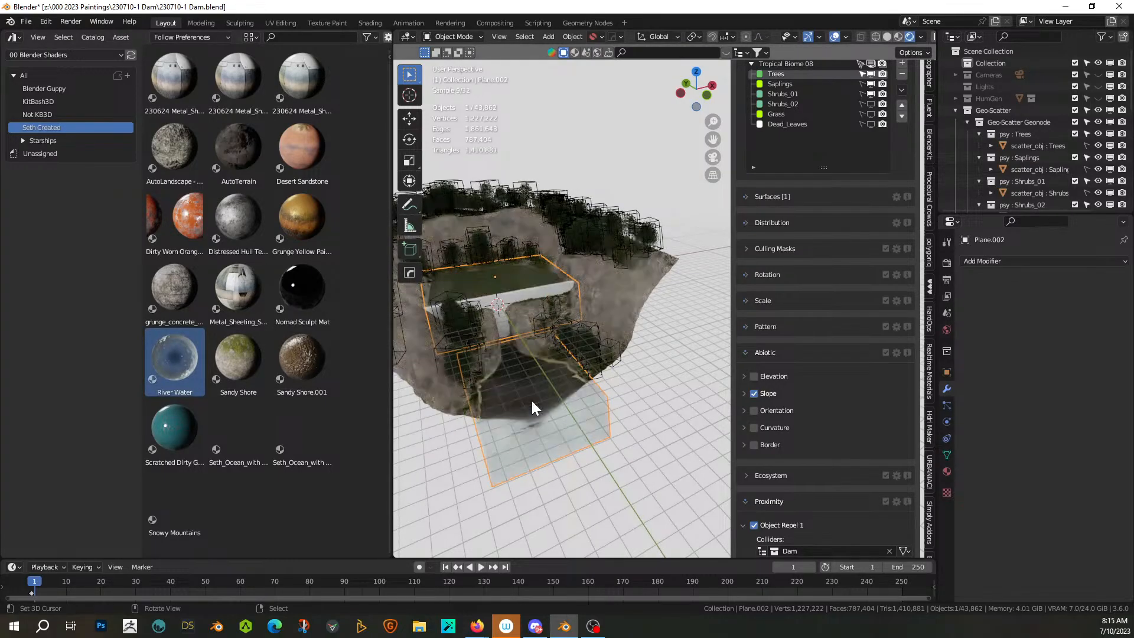
Step: Examine the water material on the upstream reservoir and the downstream pool up close
scroll(532, 401, up, 5)
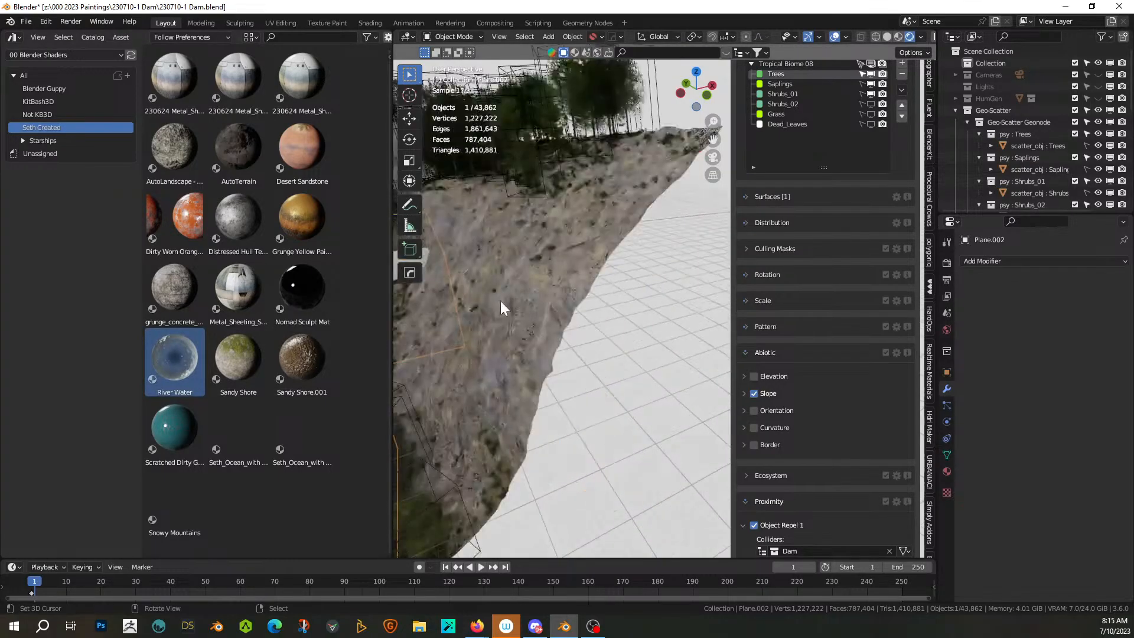
shift+middle_drag(501, 300, 723, 361)
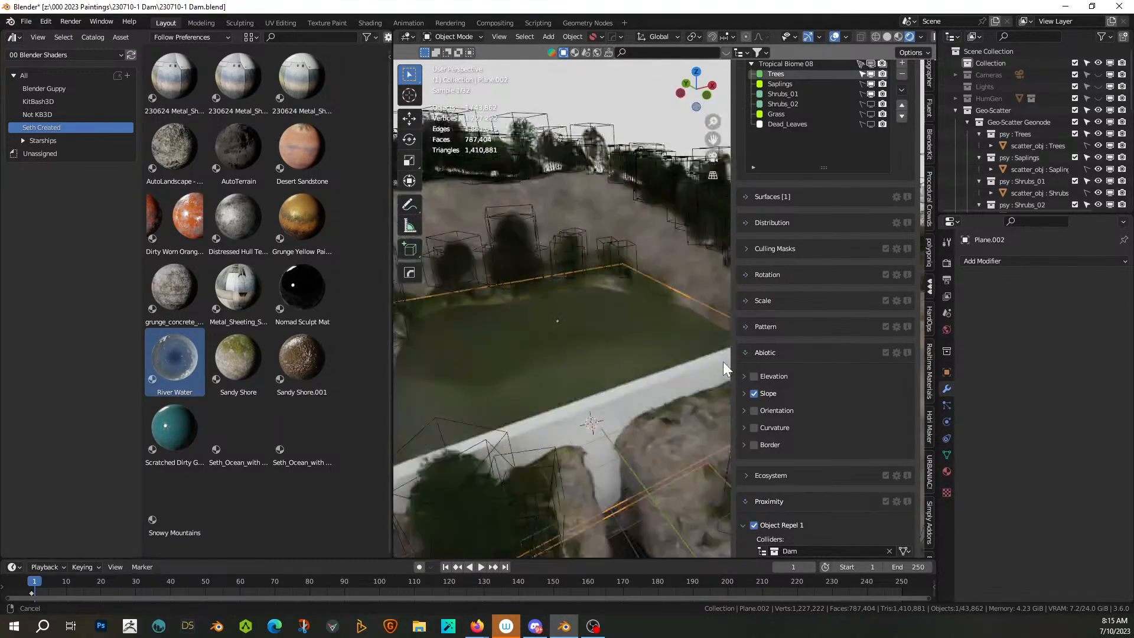
scroll(715, 364, up, 3)
scroll(652, 400, down, 2)
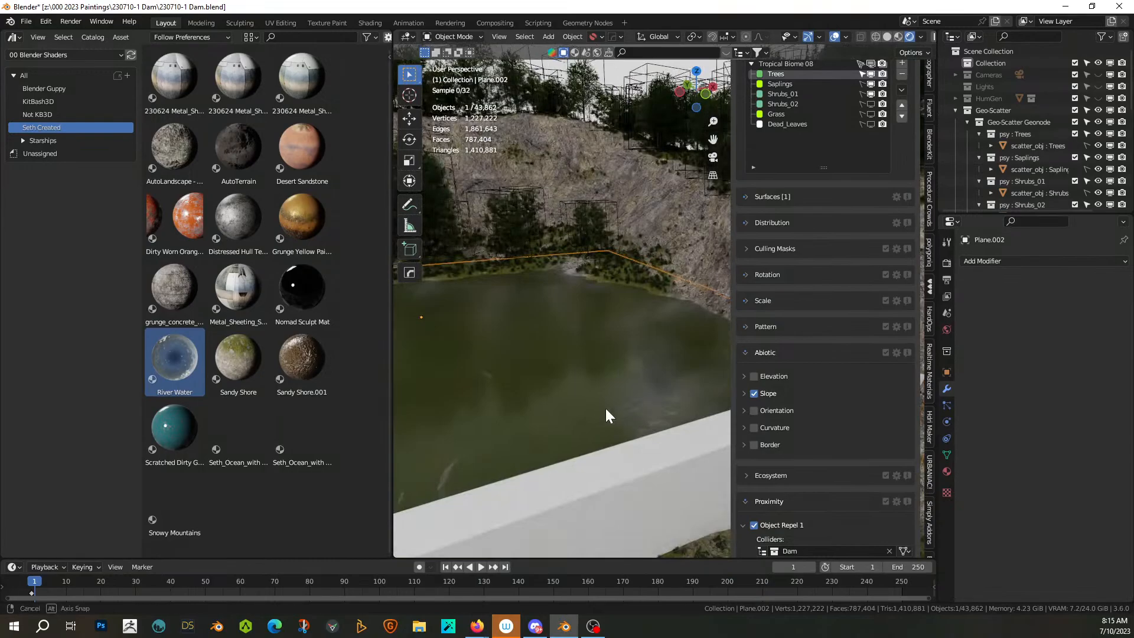
scroll(607, 408, up, 1)
middle_drag(607, 408, 510, 333)
scroll(615, 395, down, 5)
scroll(494, 303, up, 3)
scroll(510, 335, down, 3)
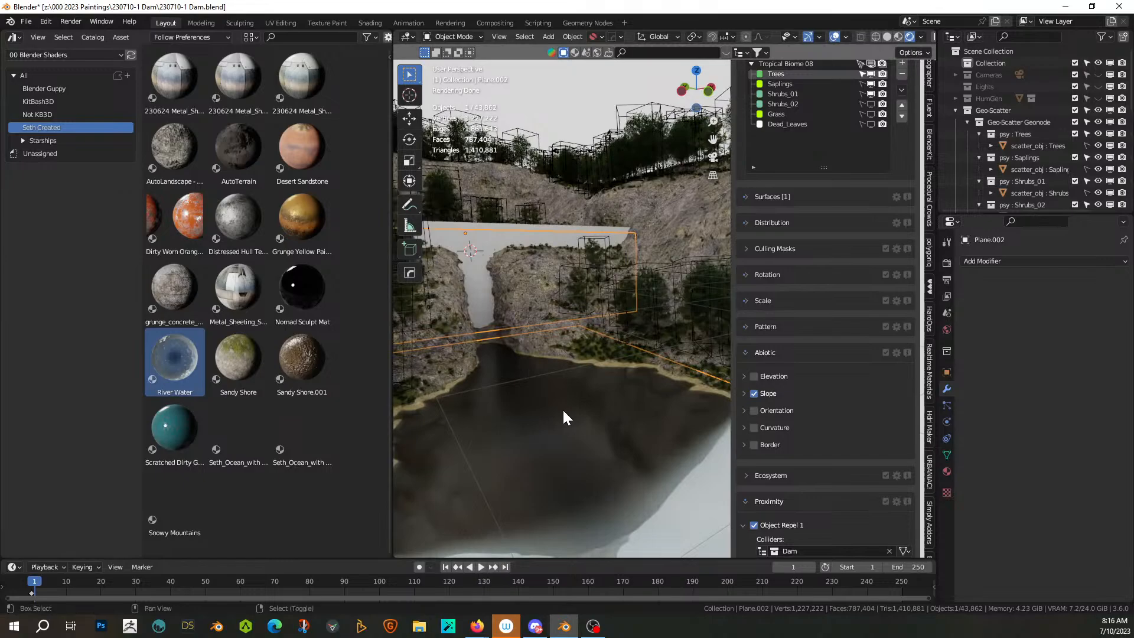
Step: Apply rotation and scale to the joined water object
key(shift+a)
key(Escape)
key(ctrl+a)
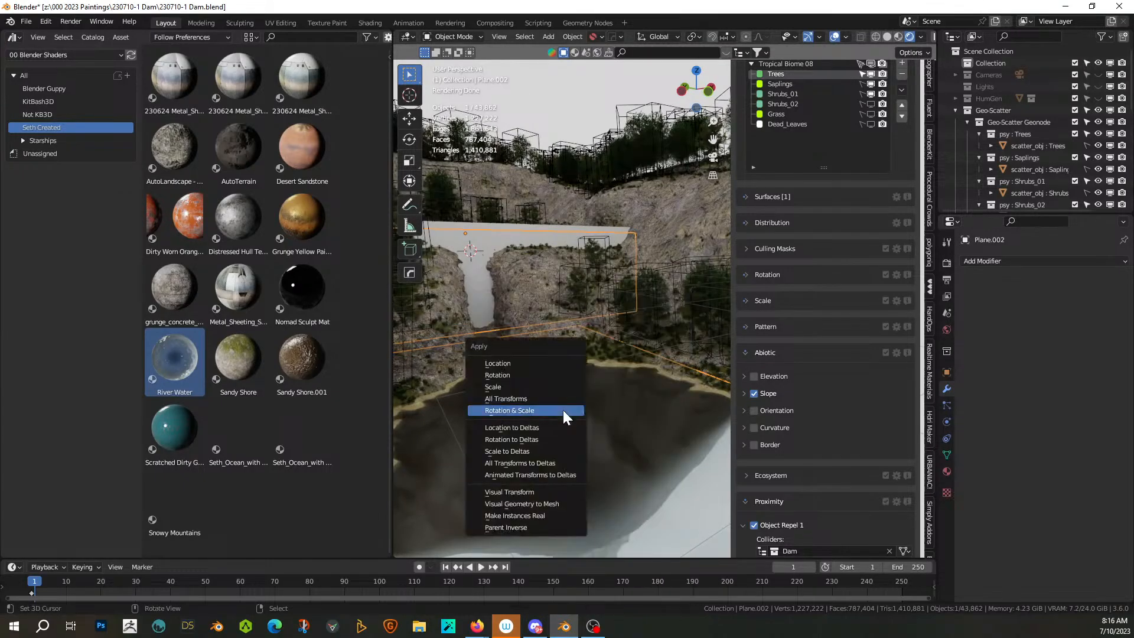
click(563, 410)
Step: Close the Asset Browser area and give its space back to the 3D viewport
scroll(562, 409, up, 3)
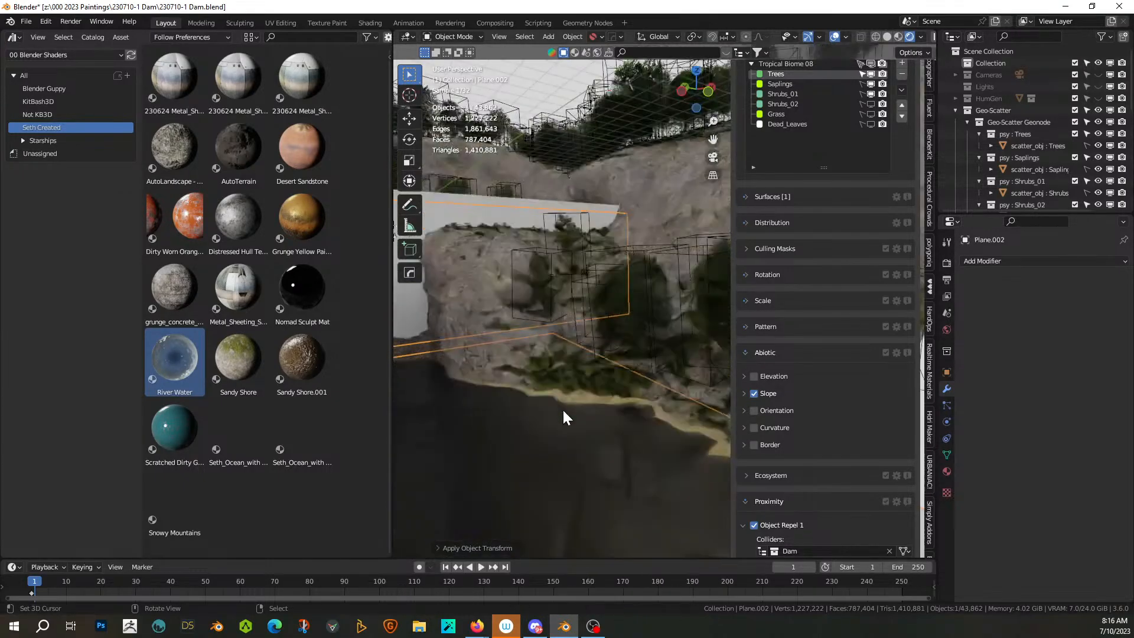
middle_drag(563, 409, 596, 436)
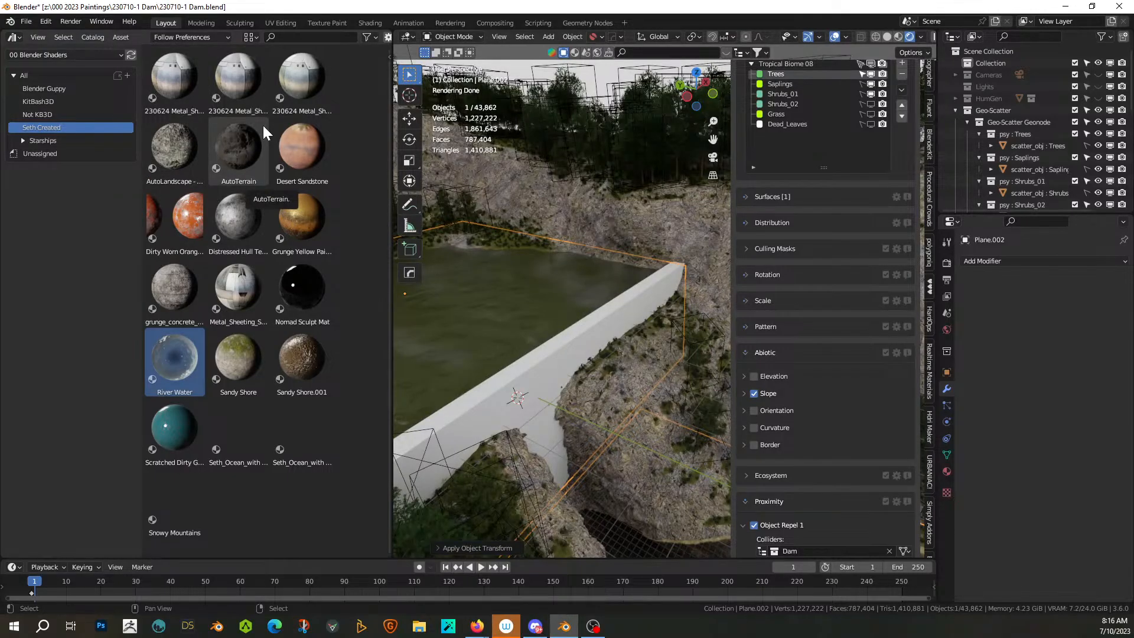
right_click(143, 37)
click(118, 142)
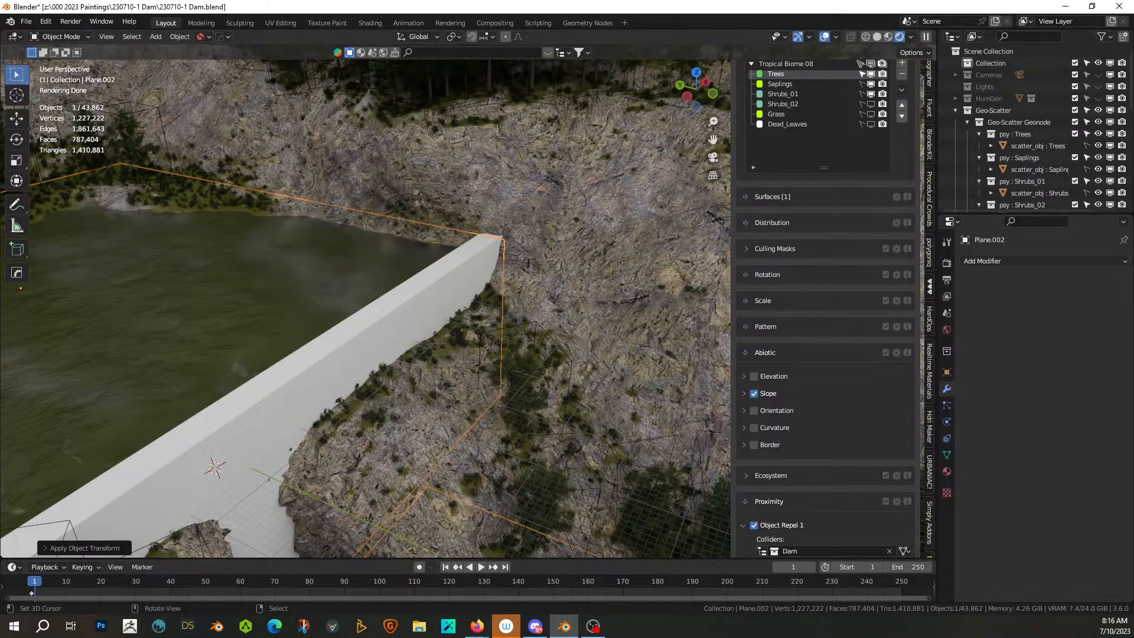
Step: Select the dam wall, hide the Geo-Scatter collection in the viewport, and apply the dam's object transform
mouse_move(348, 364)
middle_down()
mouse_move(367, 365)
mouse_move(351, 368)
mouse_move(341, 332)
mouse_move(312, 334)
mouse_move(377, 333)
mouse_move(364, 334)
mouse_move(374, 374)
mouse_move(359, 379)
middle_up()
click(248, 335)
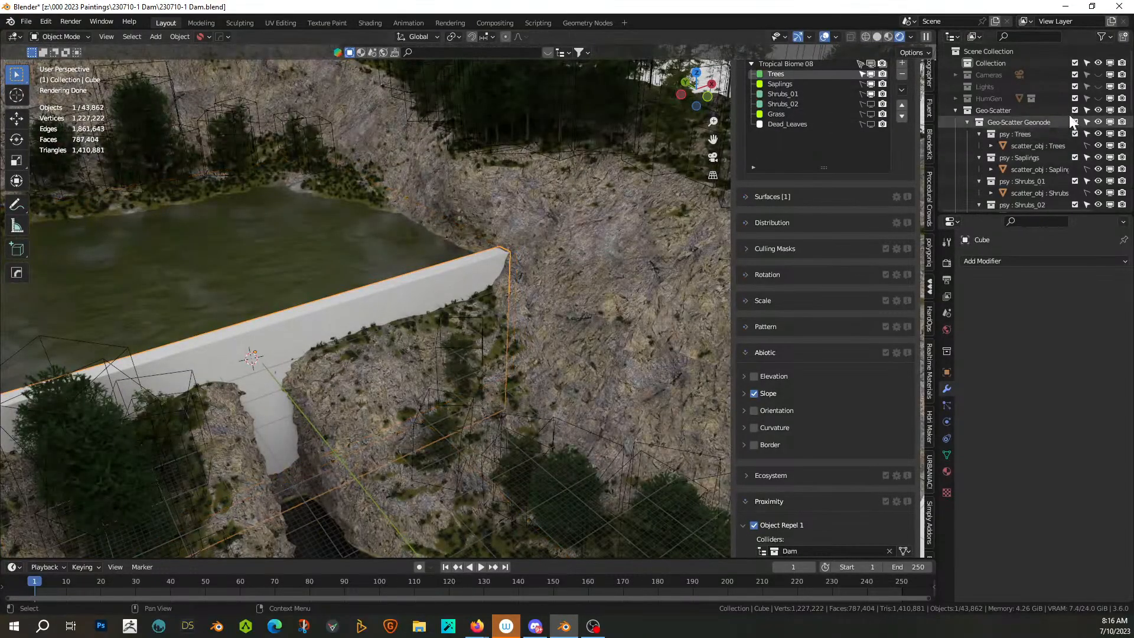
click(1098, 110)
middle_drag(438, 372, 515, 388)
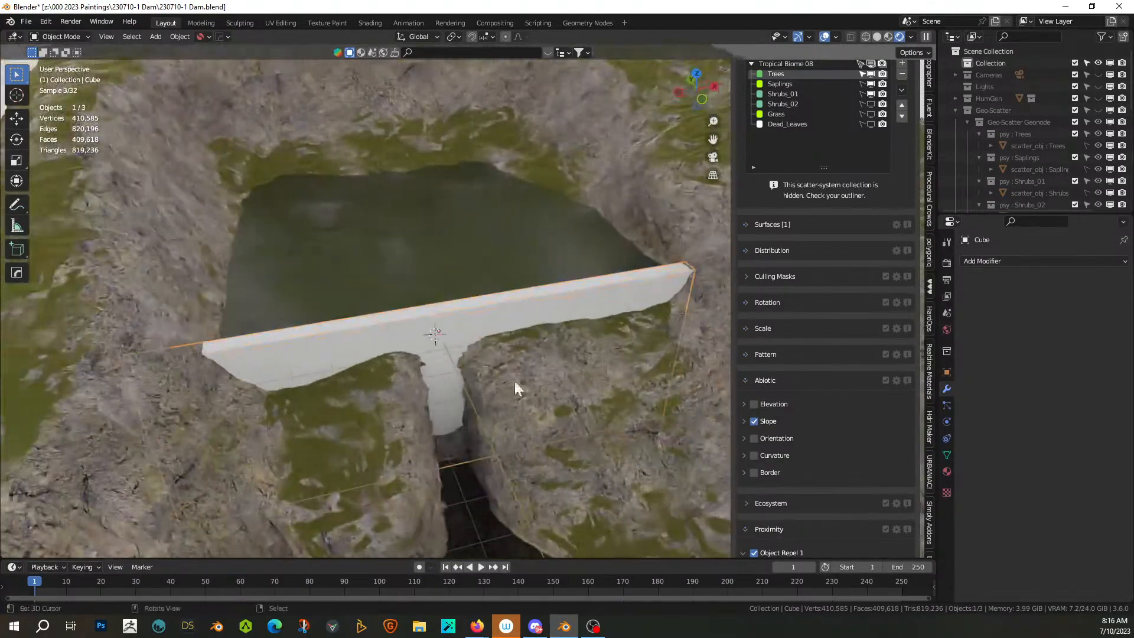
key(ctrl+a)
click(430, 316)
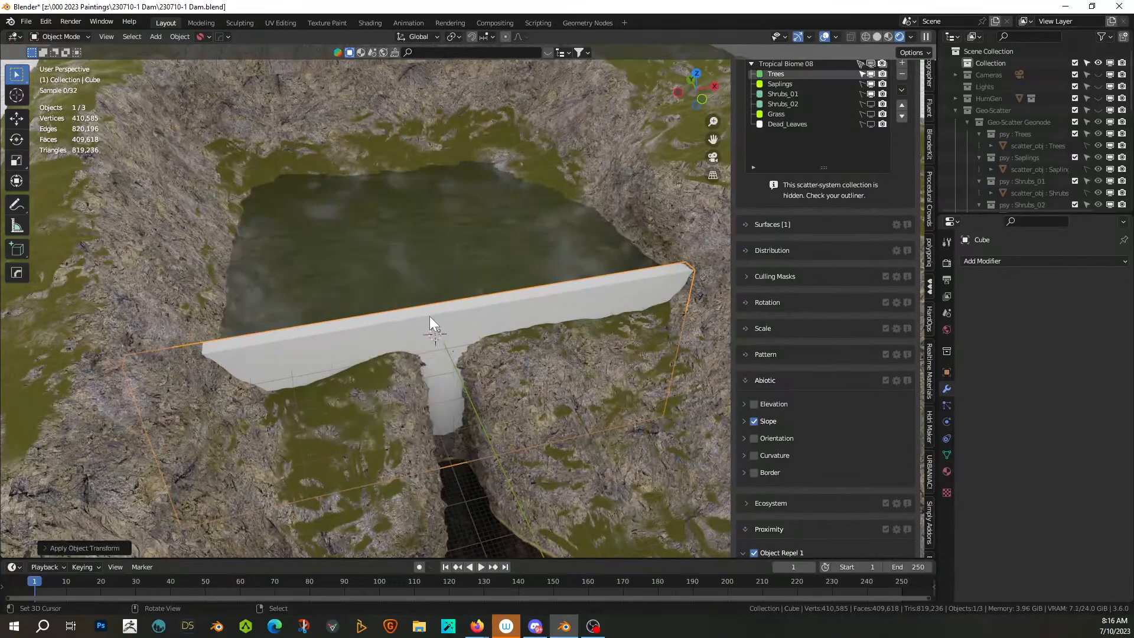
Step: Add a centred vertical loop cut around the dam wall and bevel it into a separate middle section over the gorge
key(Tab)
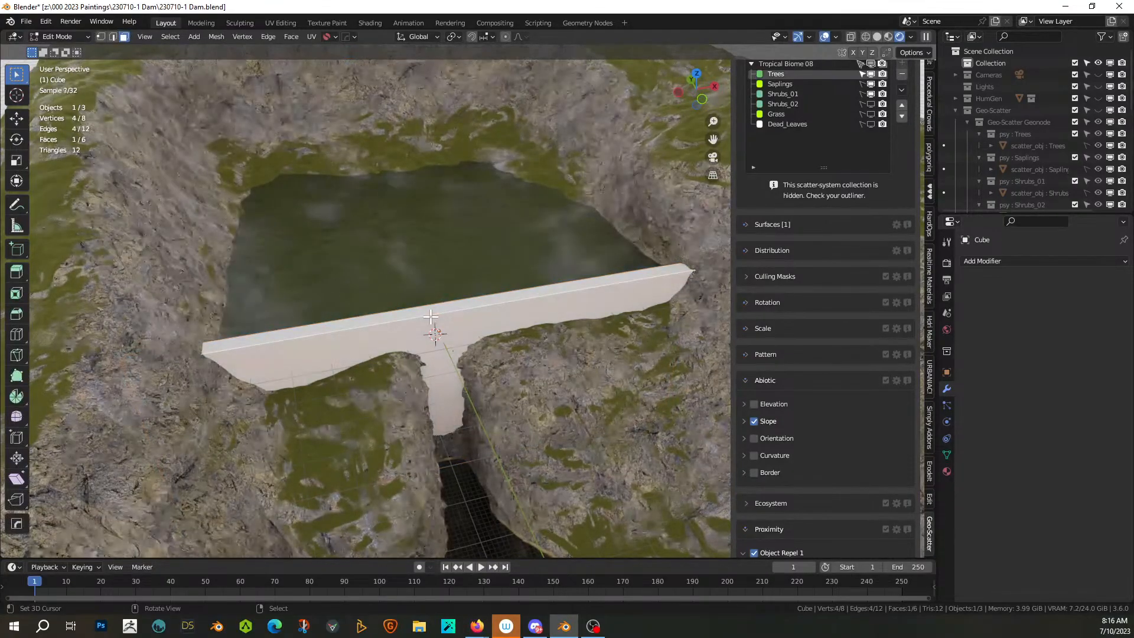
key(ctrl+r)
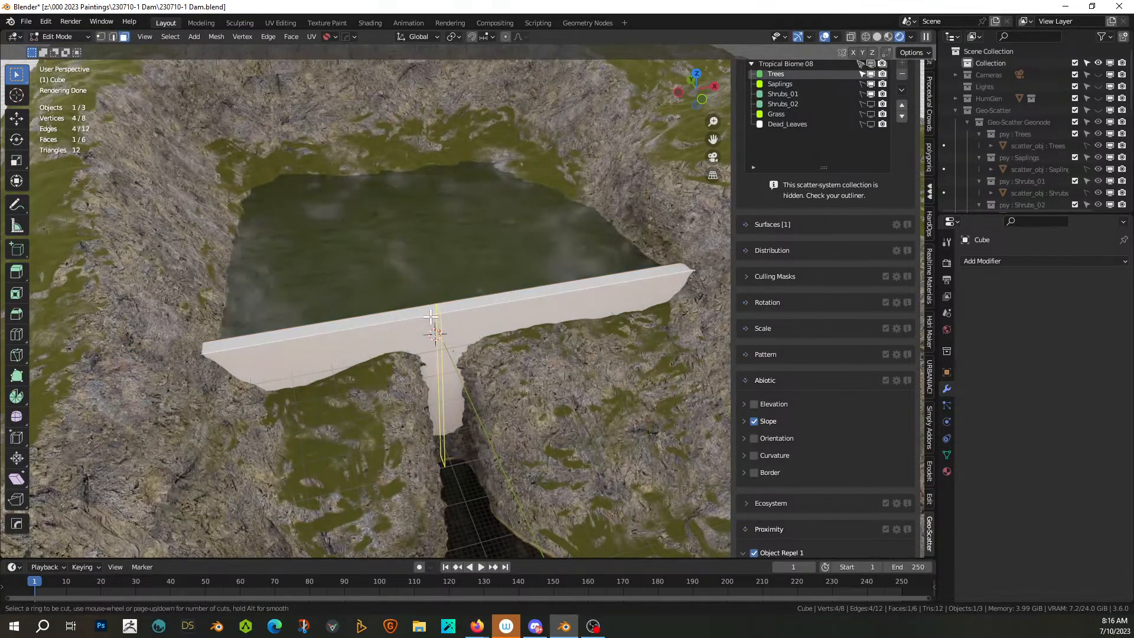
click(430, 317)
right_click(430, 316)
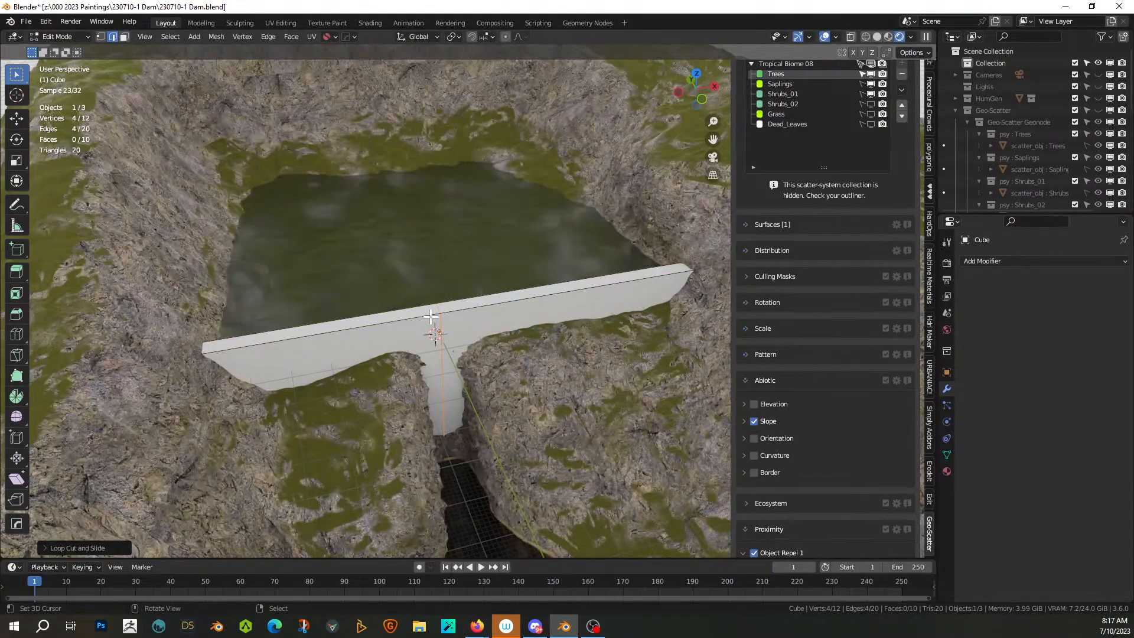
key(ctrl+b)
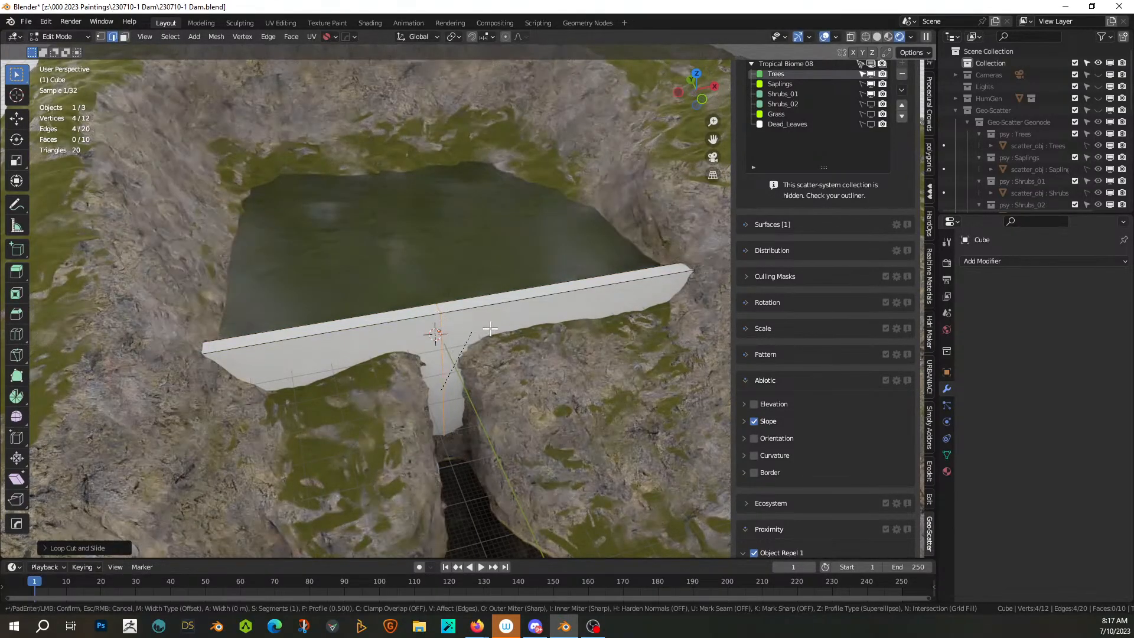
click(522, 322)
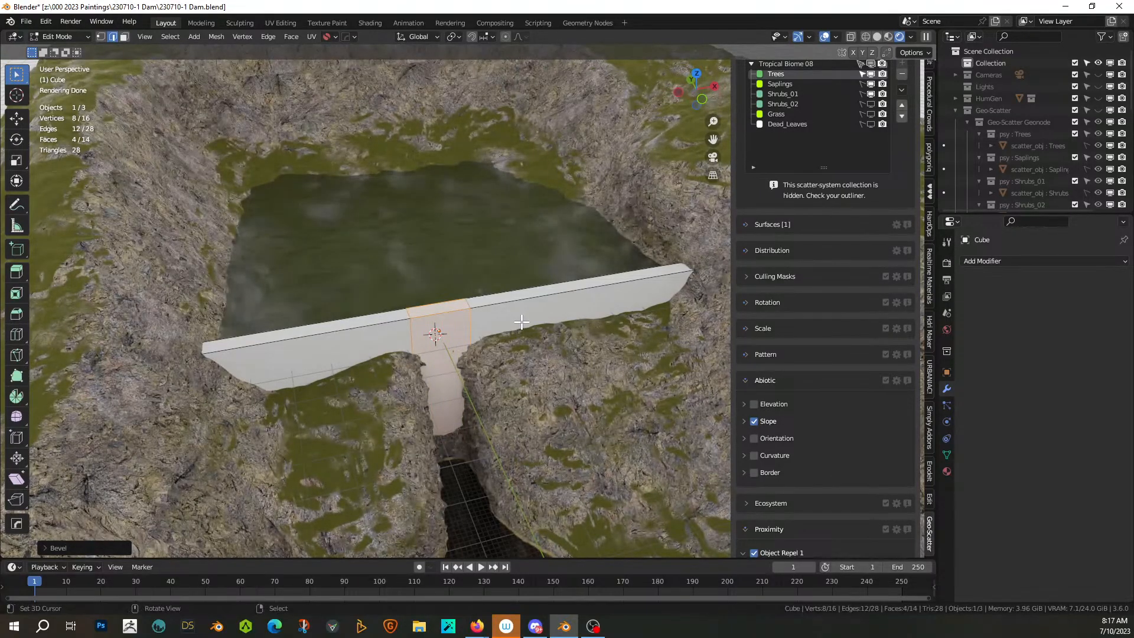
scroll(521, 322, up, 2)
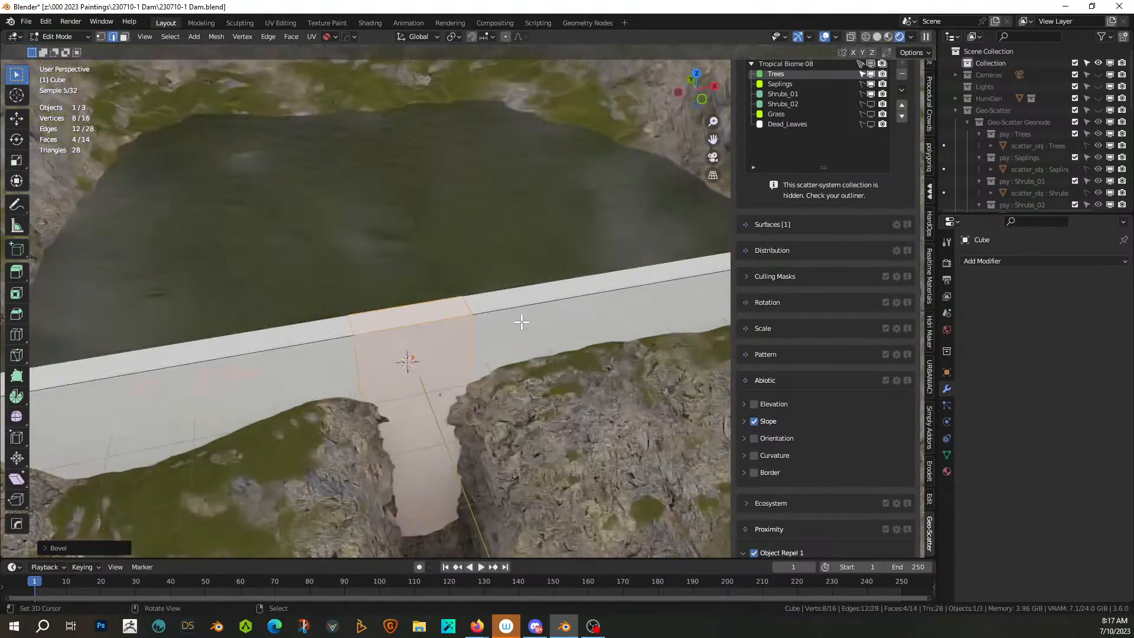
Step: Add six evenly spaced vertical loop cuts to the dam wall section left of the middle section
click(226, 361)
key(ctrl+r)
scroll(227, 360, up, 1)
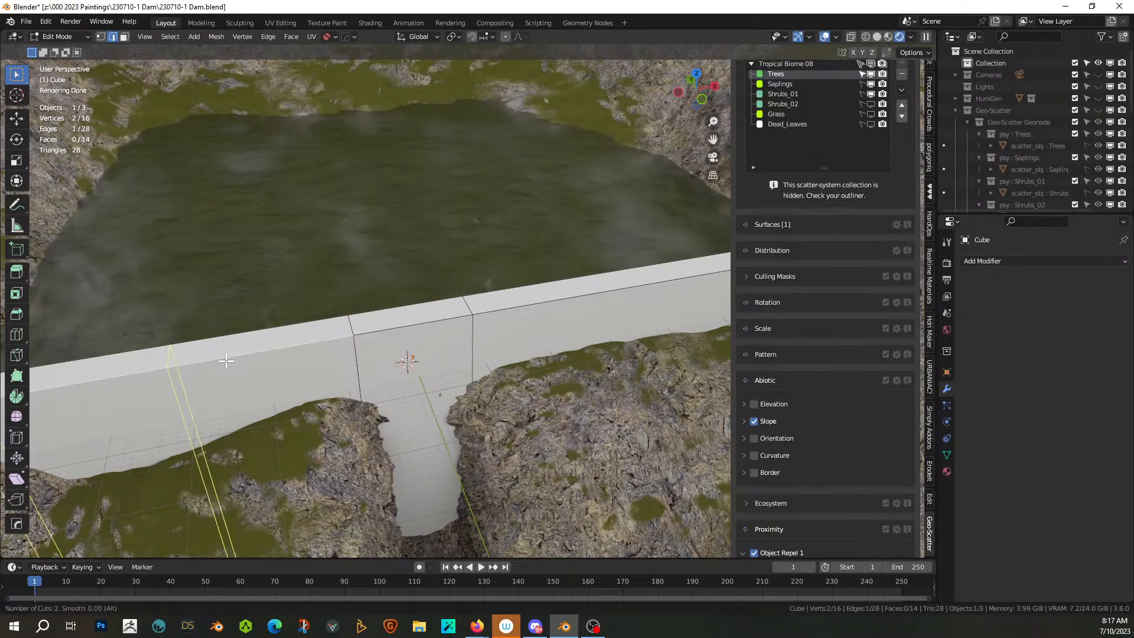
scroll(226, 360, up, 4)
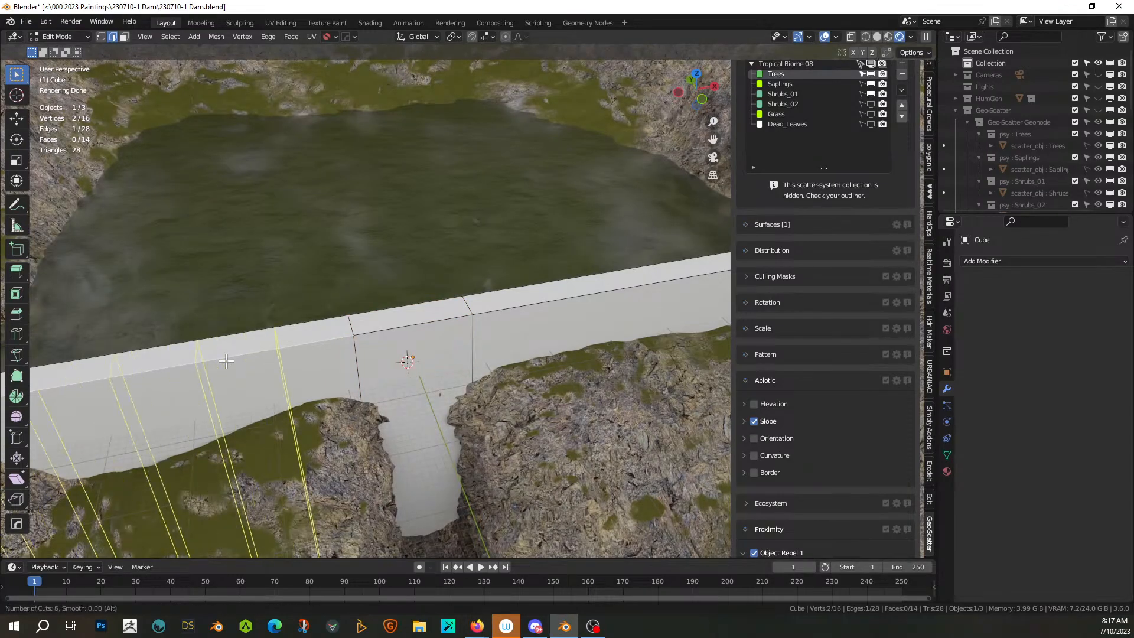
click(226, 360)
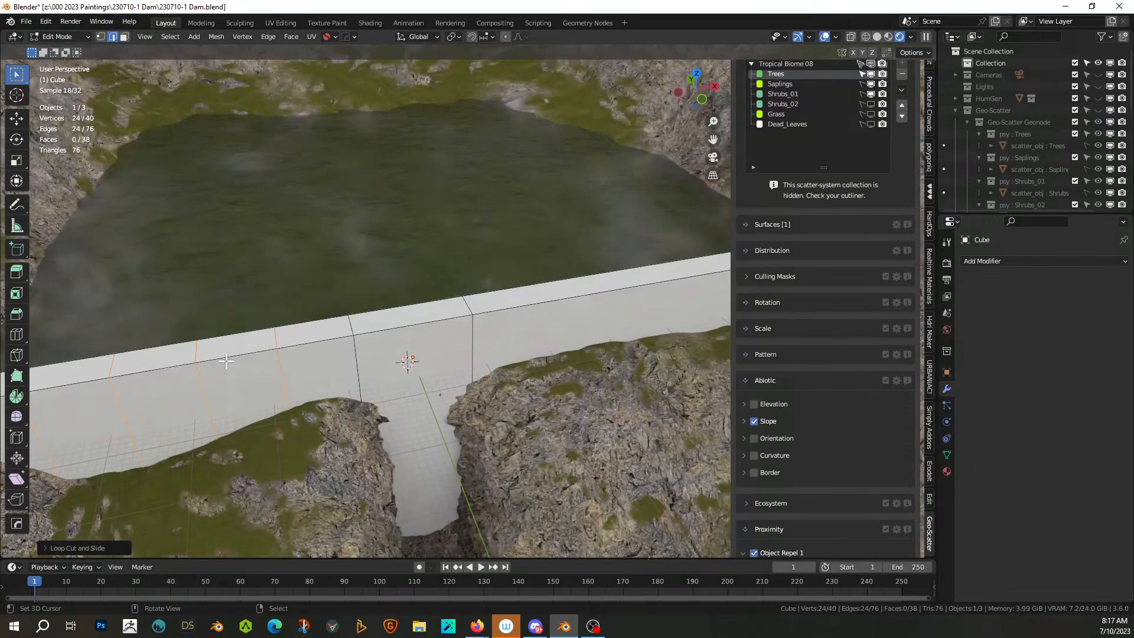
Step: Add five evenly spaced vertical loop cuts to the dam wall section right of the middle section, keeping them centred
scroll(226, 360, down, 3)
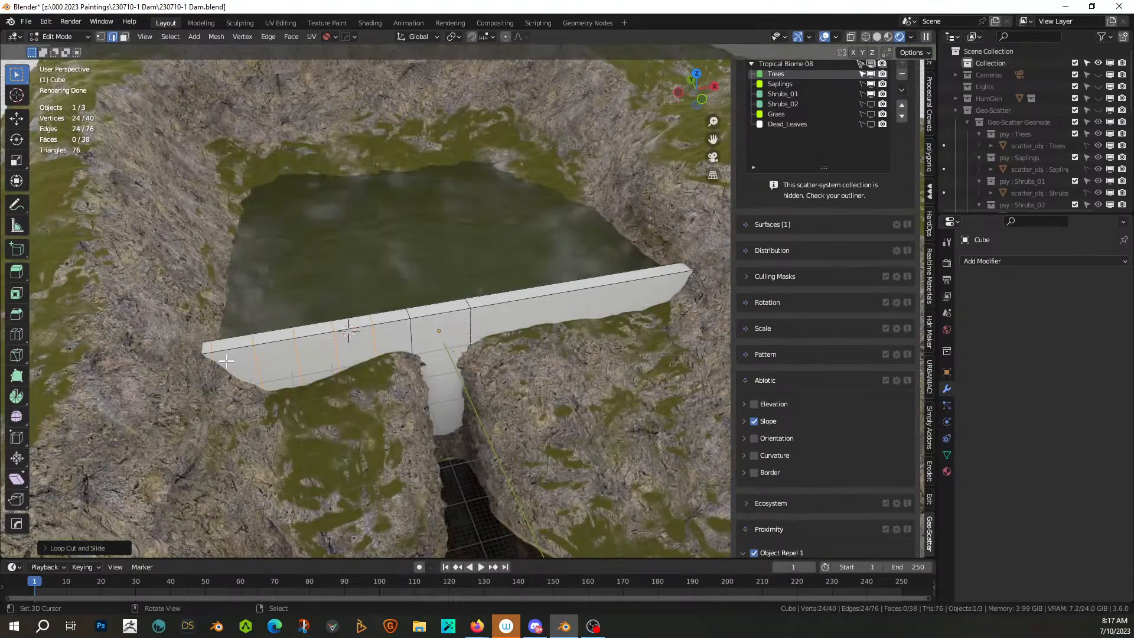
key(ctrl+r)
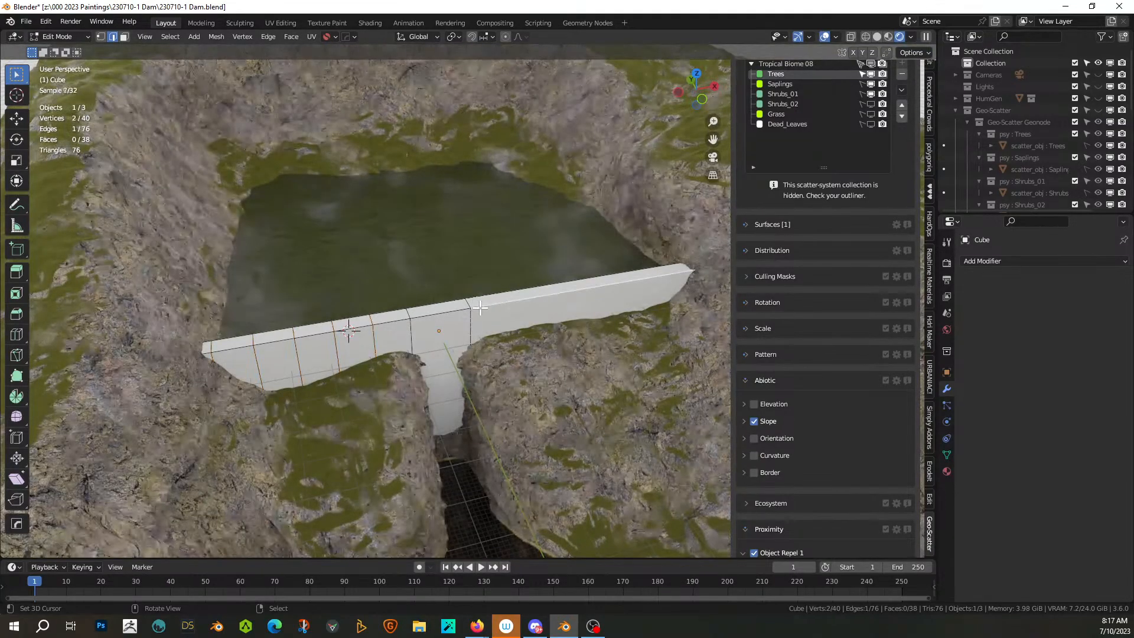
key(5)
click(479, 307)
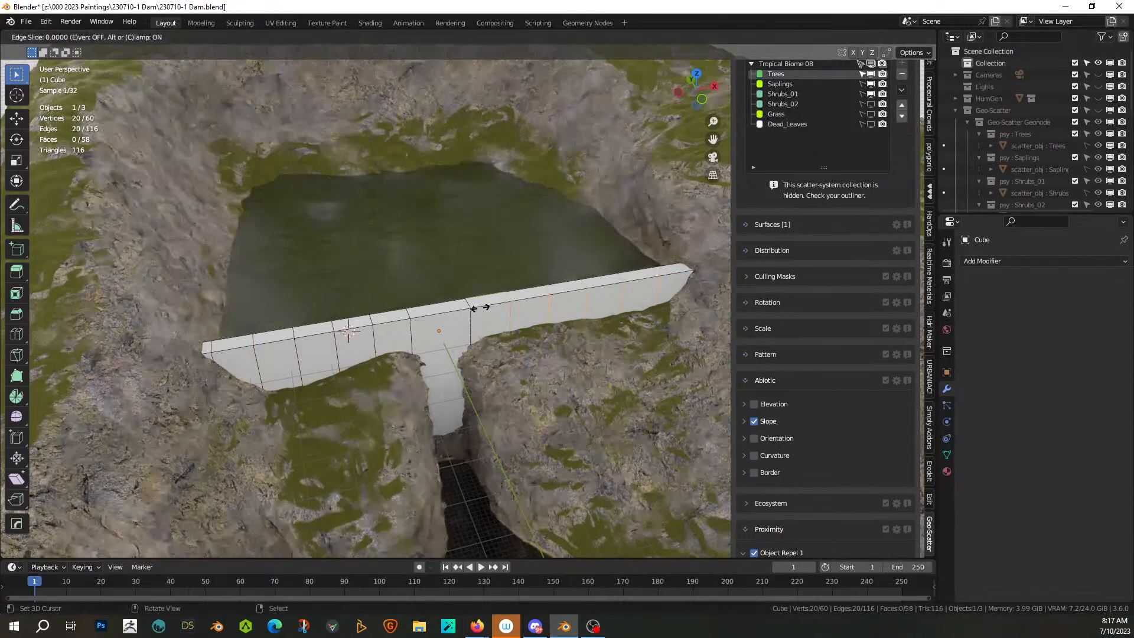
right_click(480, 306)
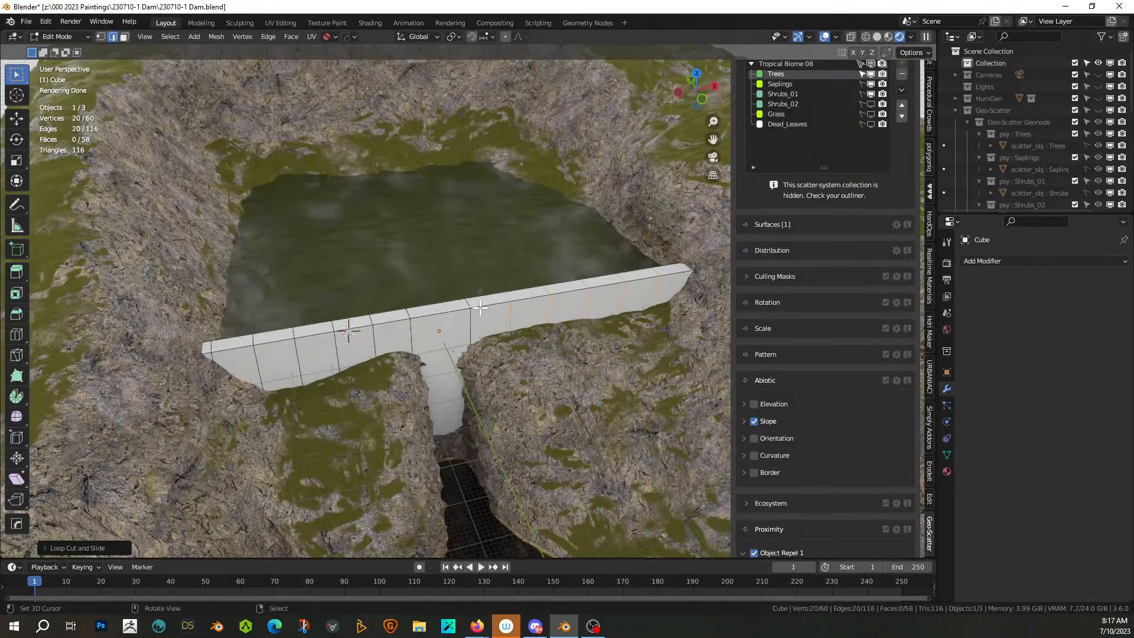
Step: Add a horizontal loop cut around the whole dam wall and slide it up close to the top edge
scroll(479, 306, up, 4)
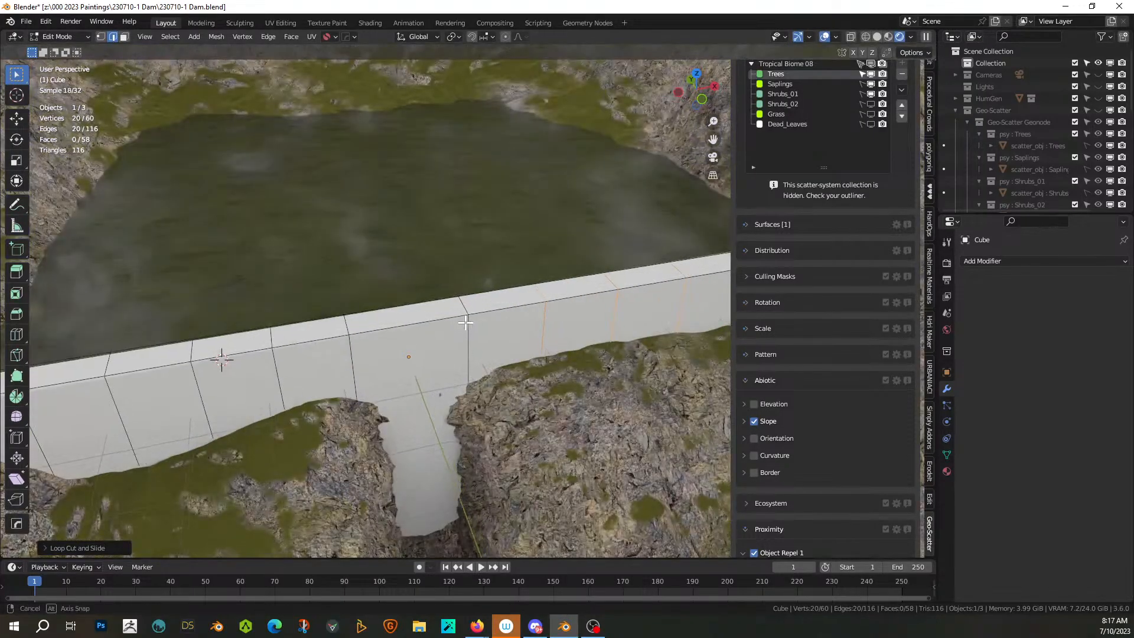
click(351, 308)
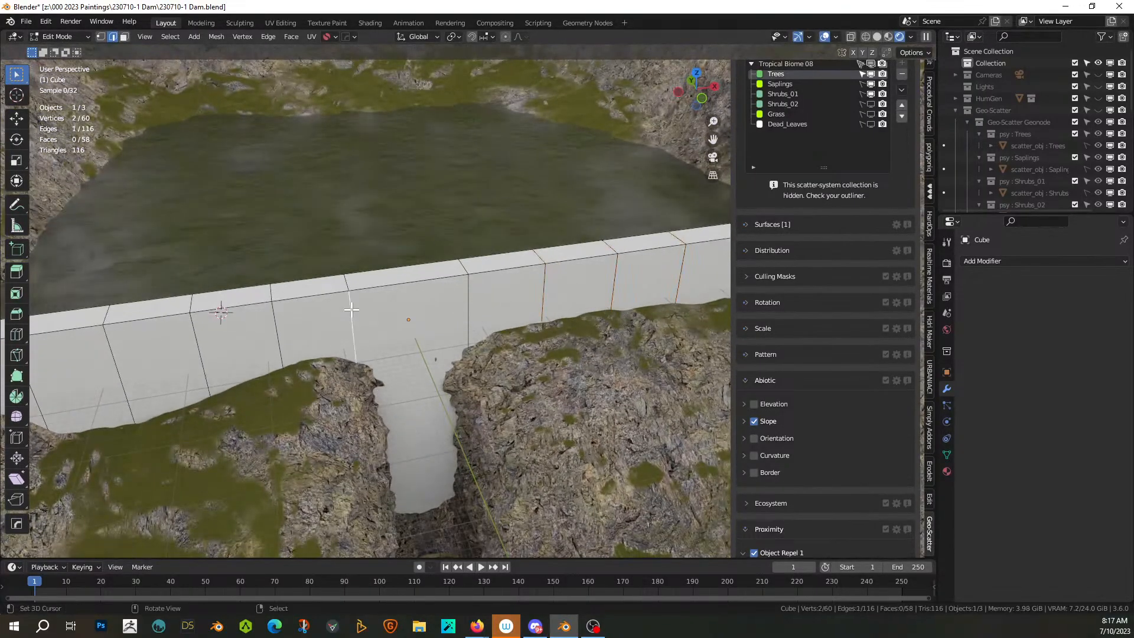
key(ctrl+r)
click(347, 274)
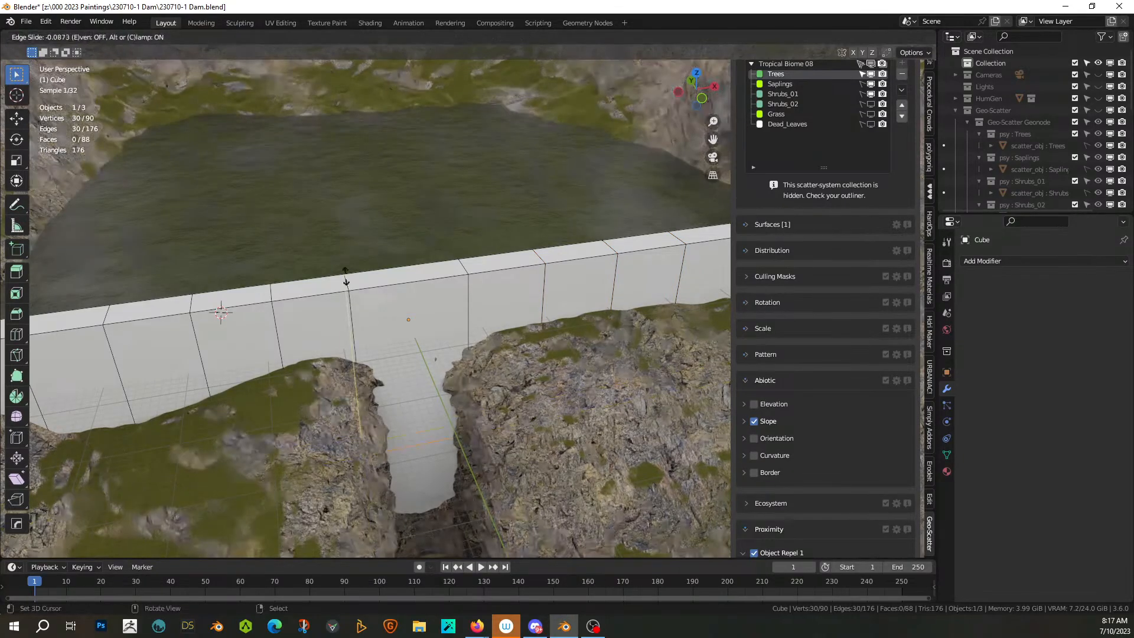
click(335, 174)
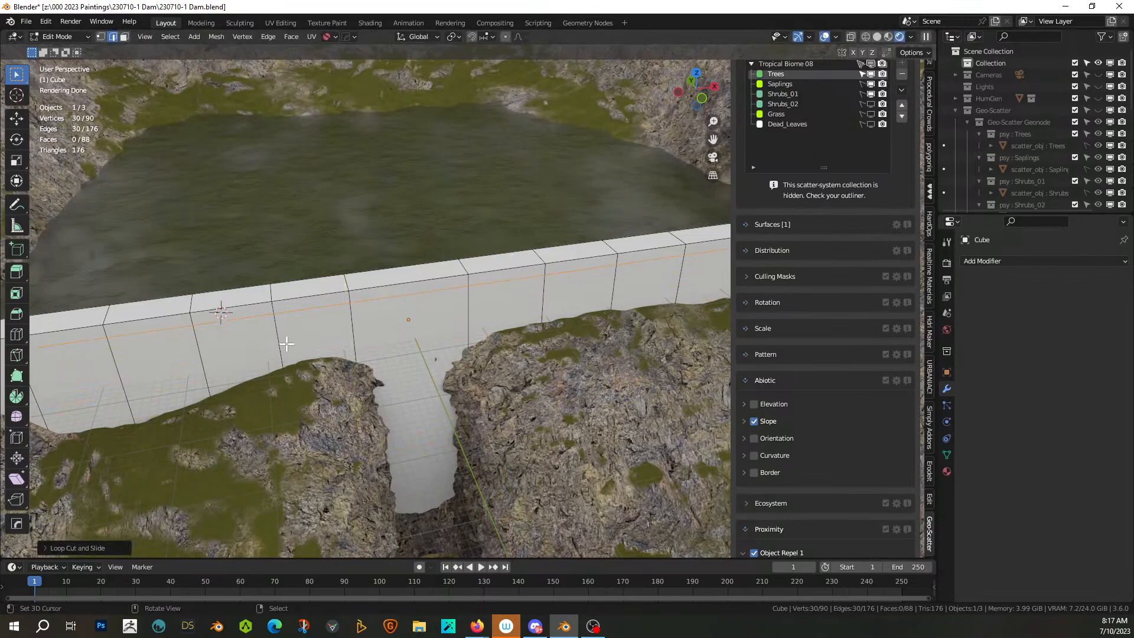
Step: Isolate the dam wall in local view and switch the viewport to solid shading
scroll(287, 343, down, 2)
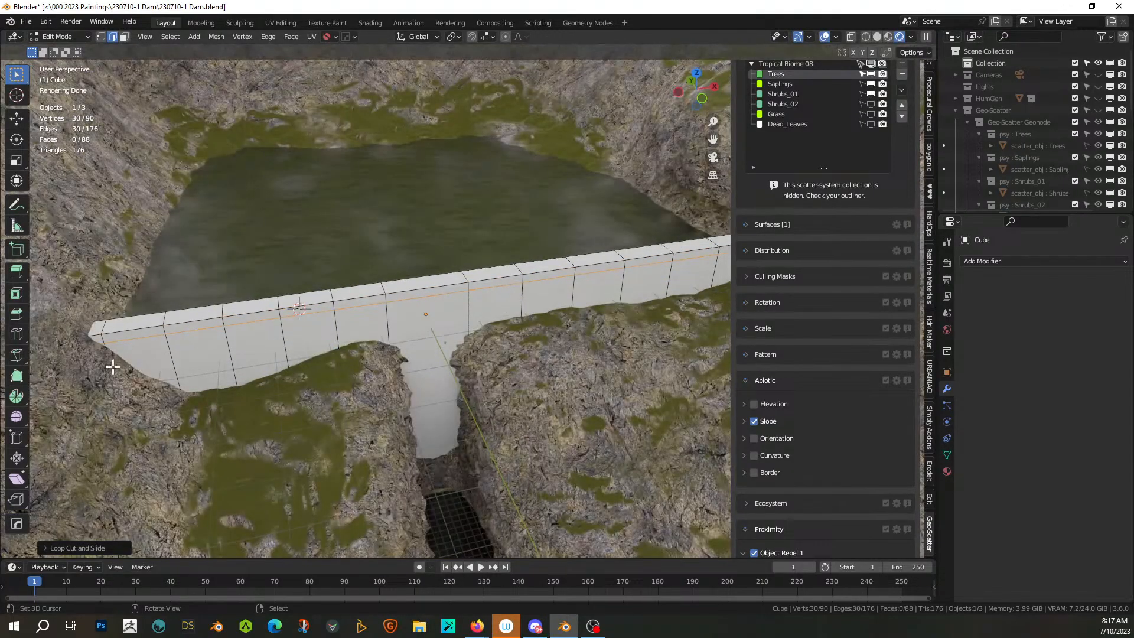
key(KP_Divide)
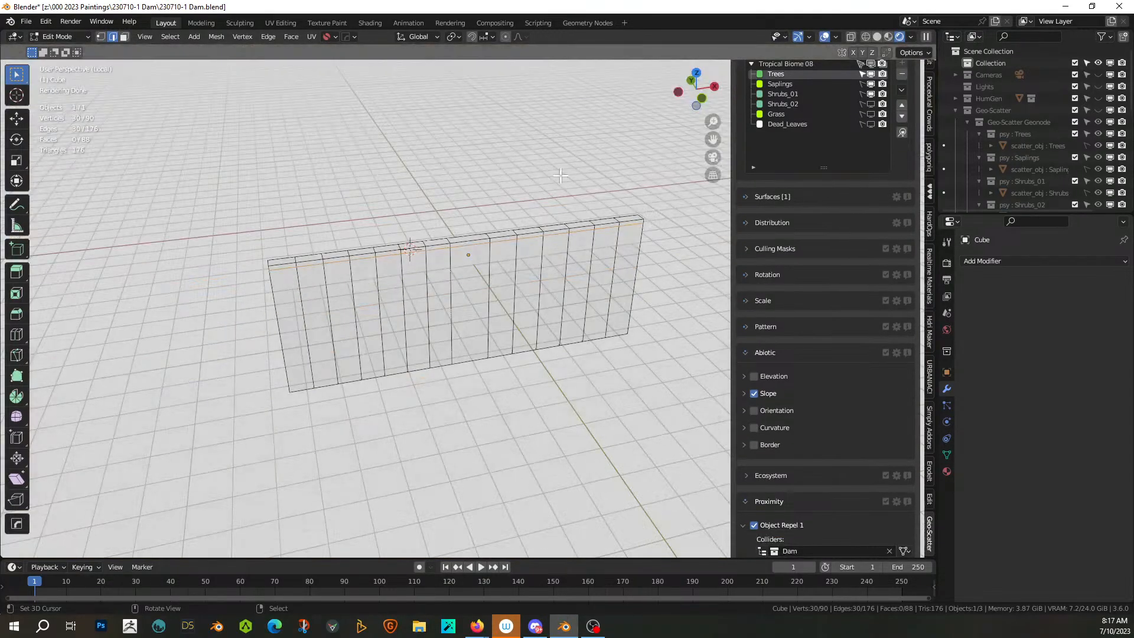
click(878, 38)
scroll(557, 215, up, 2)
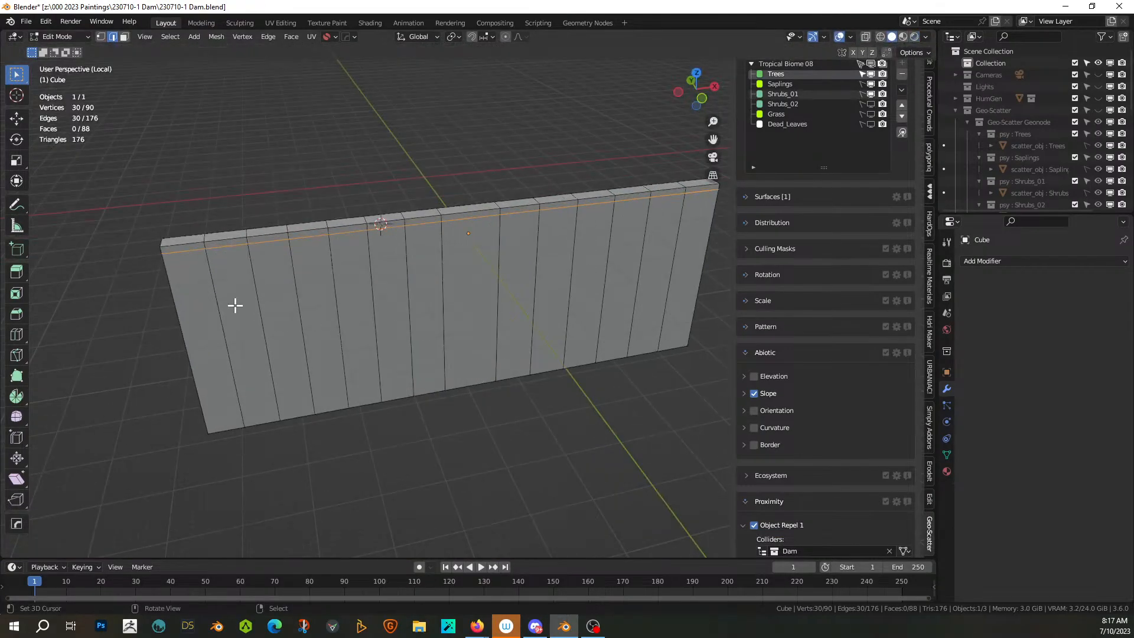
Step: Vertex-bevel the front vertices along the horizontal cut, excluding both ends, with 9 segments and a width of about 4.2 m
key(1)
click(205, 248)
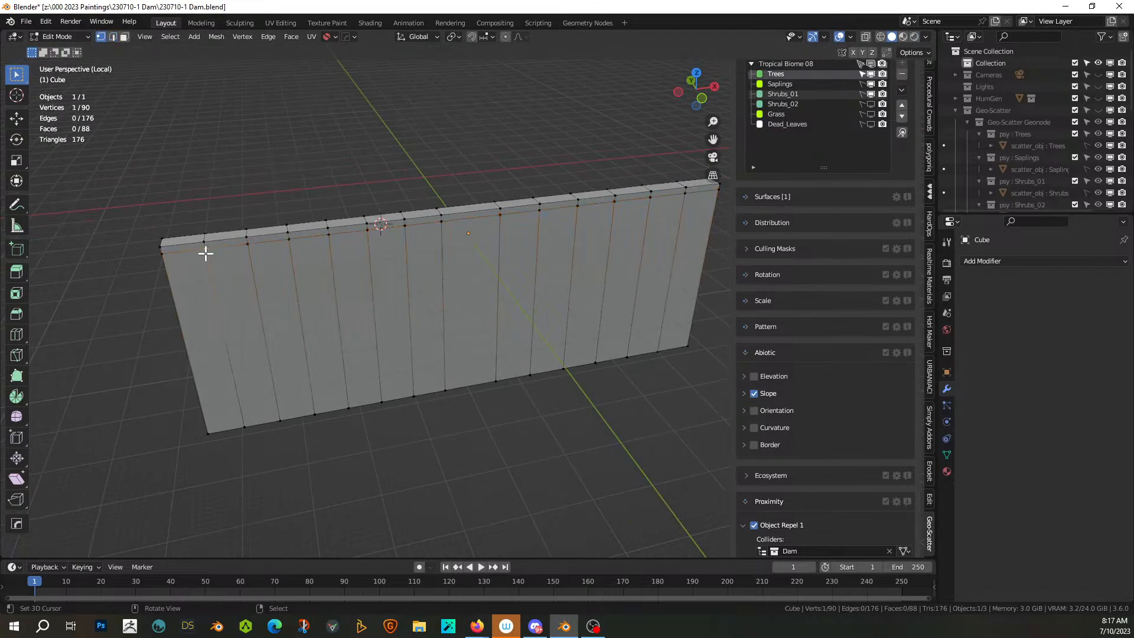
ctrl+click(683, 195)
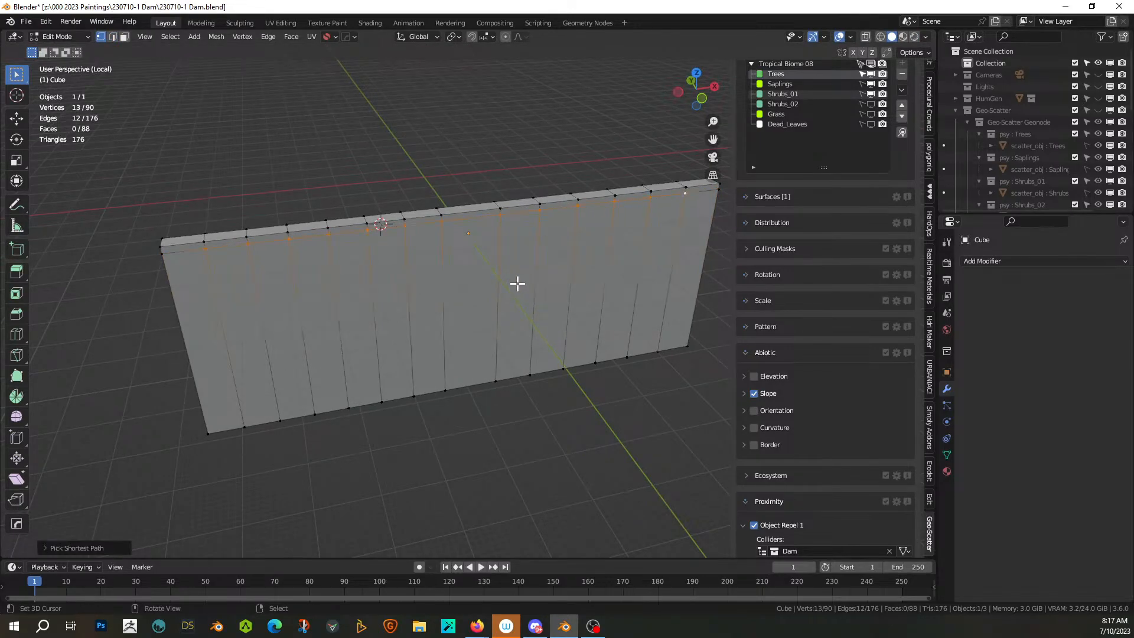
key(ctrl+shift+b)
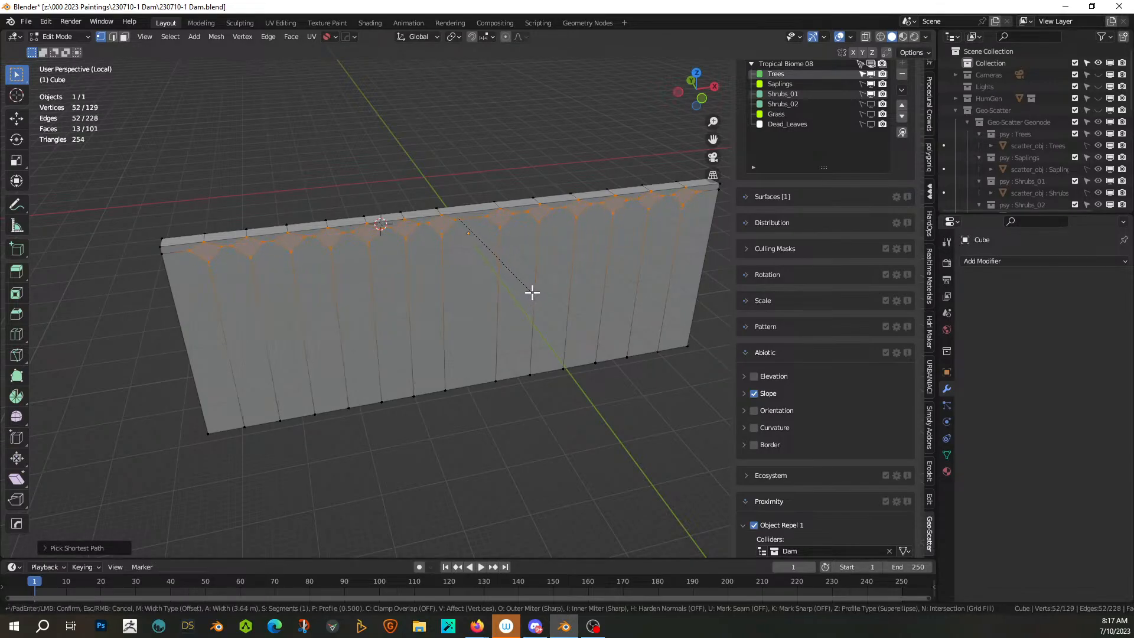
scroll(537, 294, up, 5)
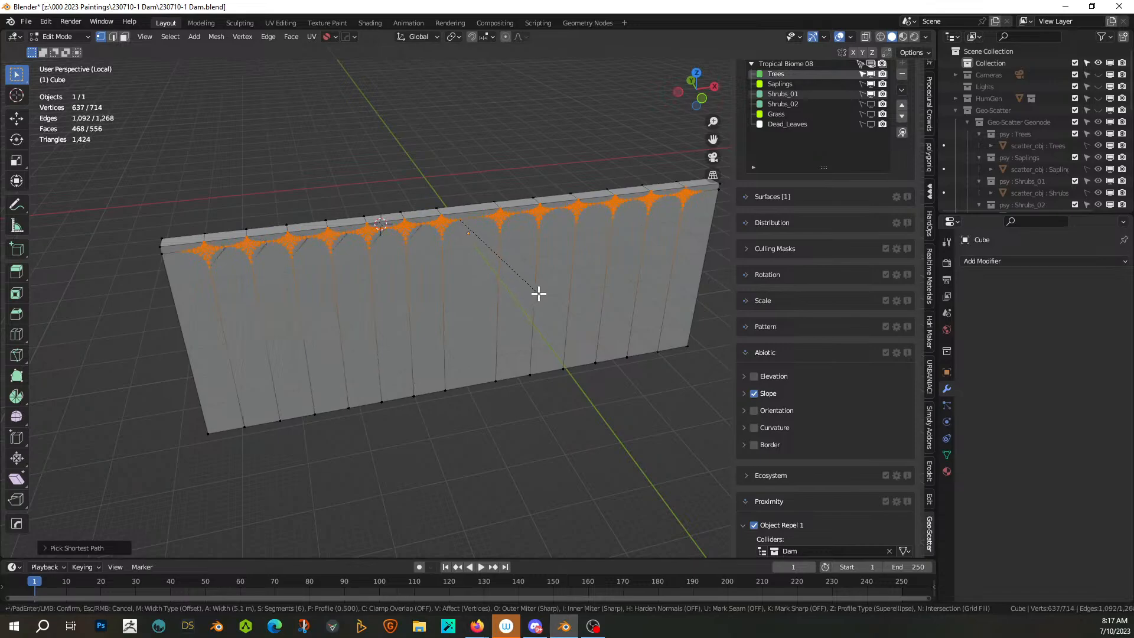
scroll(537, 292, up, 3)
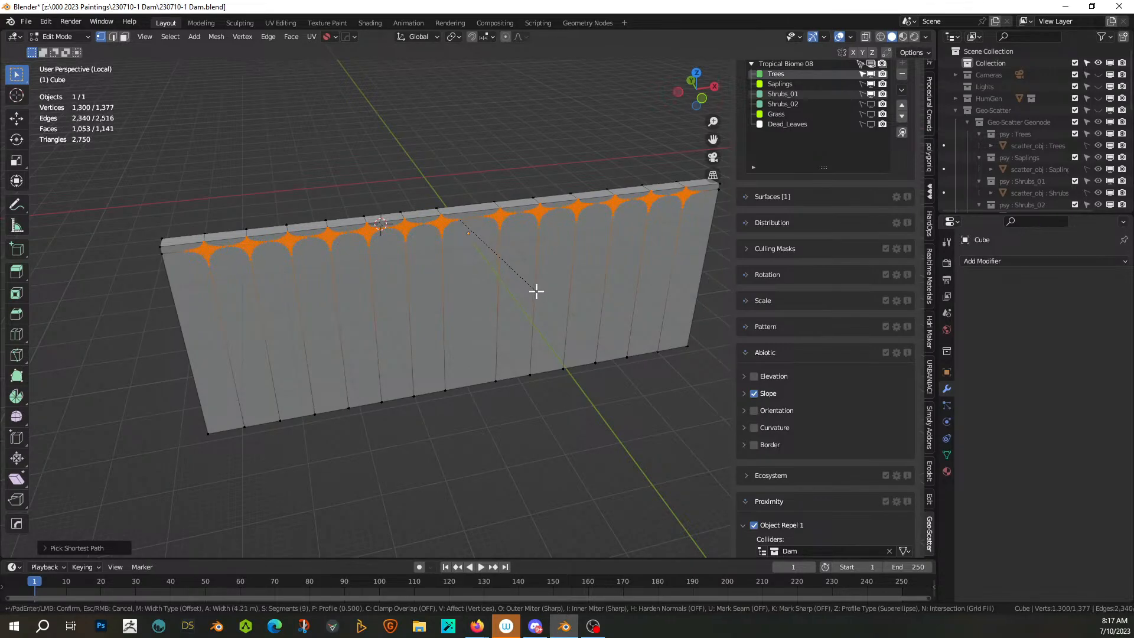
click(536, 291)
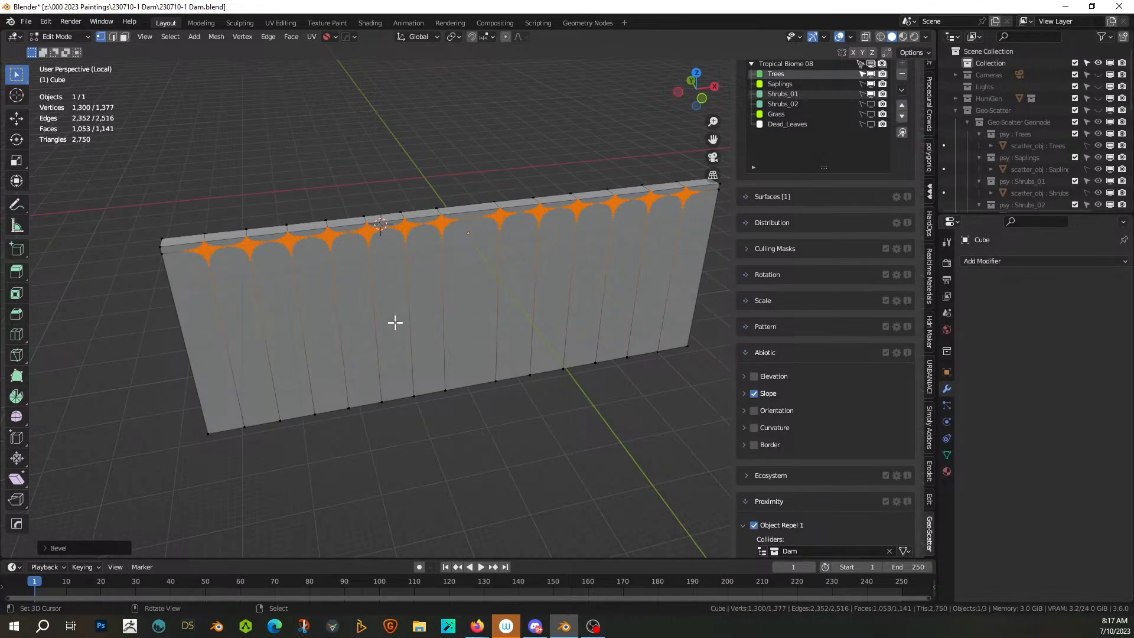
Step: Try selecting the arched front faces one by one, skipping the middle section, and clear the selection
scroll(395, 322, up, 2)
middle_drag(395, 322, 450, 307)
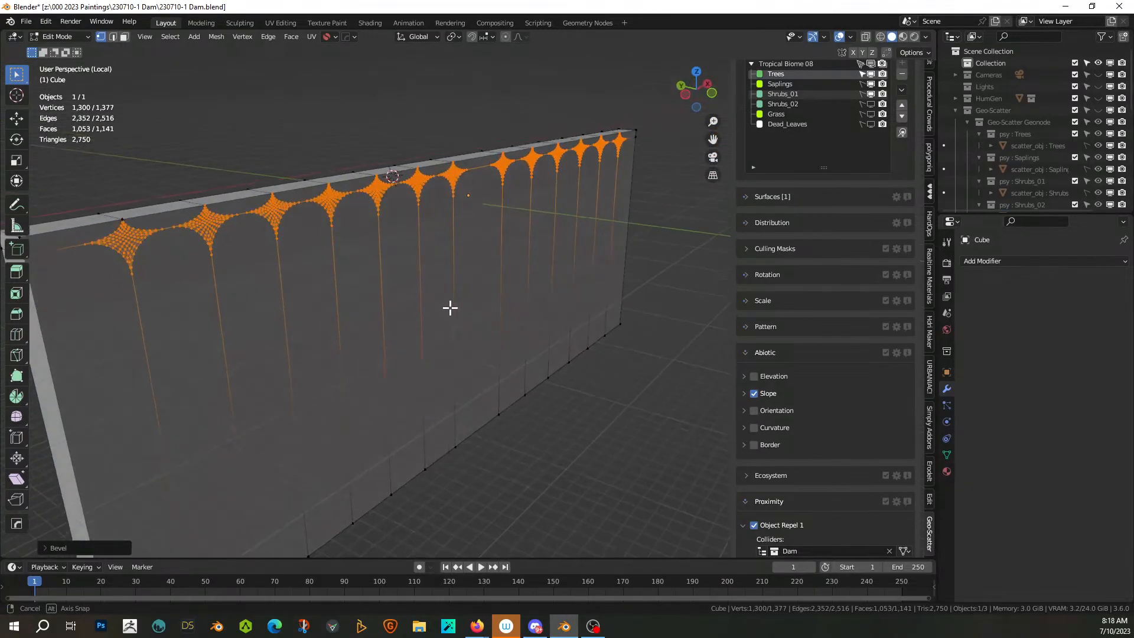
scroll(450, 307, down, 3)
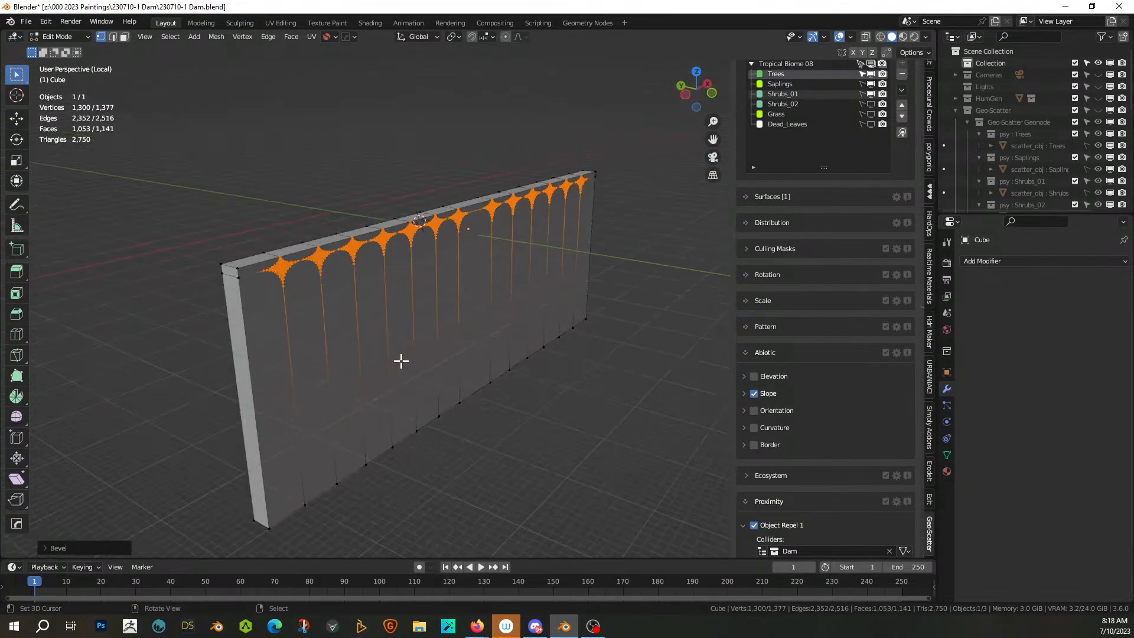
middle_drag(372, 366, 363, 364)
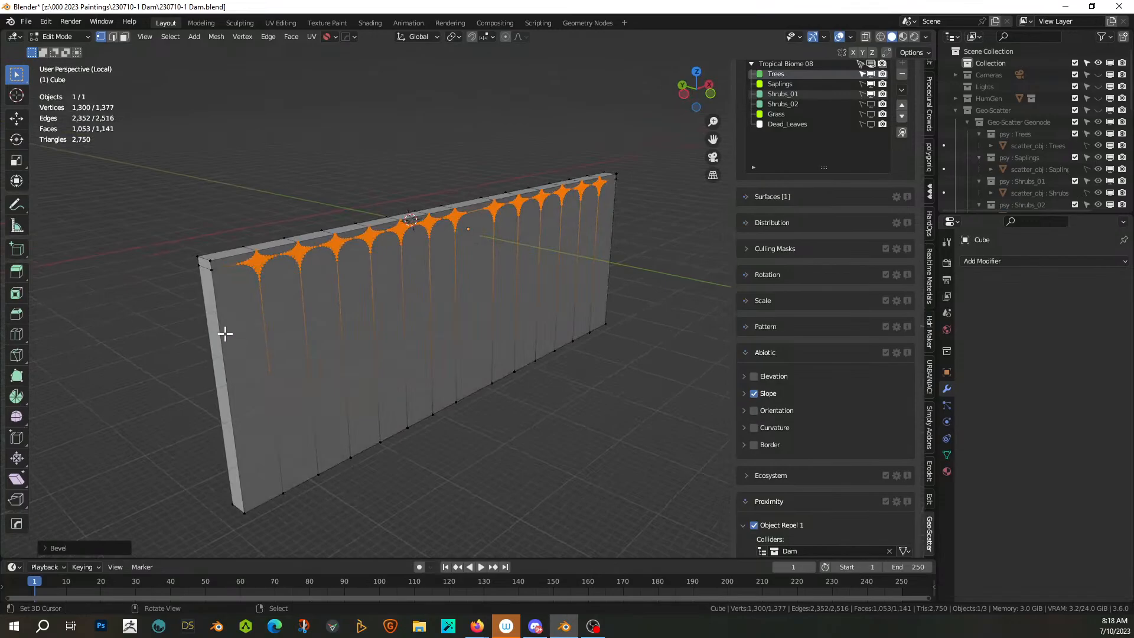
key(3)
click(240, 309)
shift+click(287, 297)
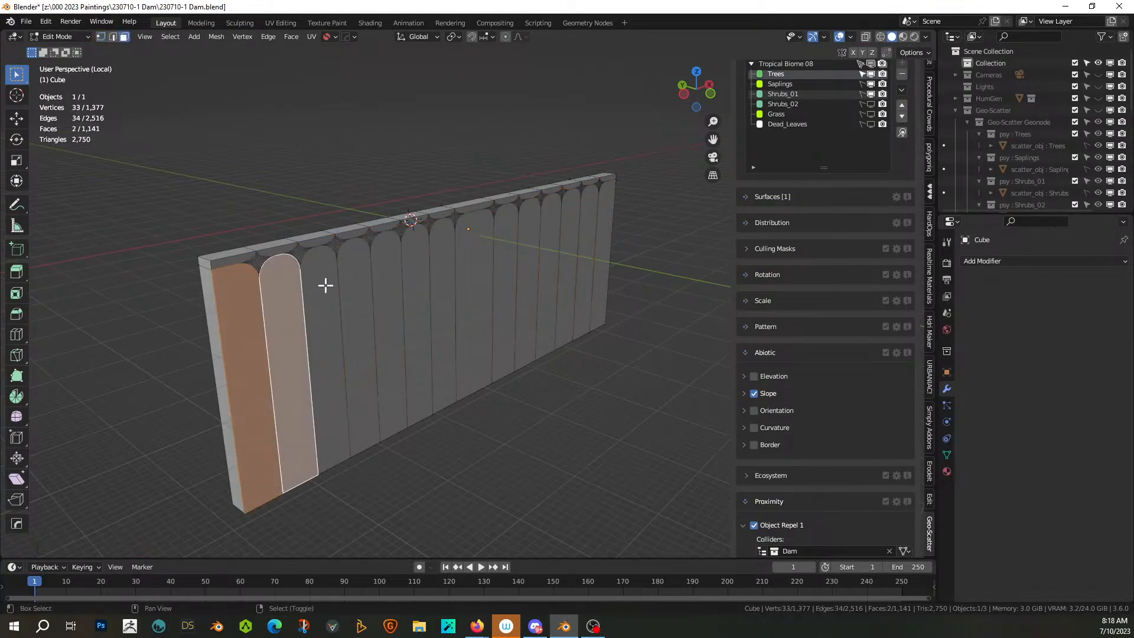
shift+click(324, 284)
shift+click(354, 280)
shift+click(385, 273)
shift+click(411, 267)
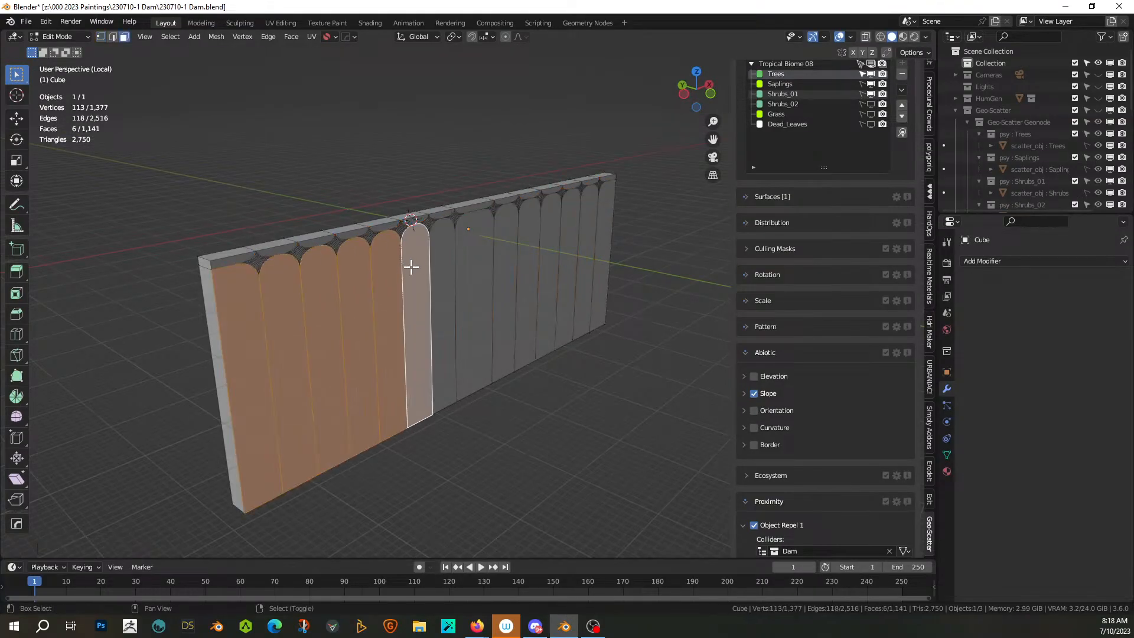
shift+click(452, 256)
shift+click(511, 243)
shift+click(534, 230)
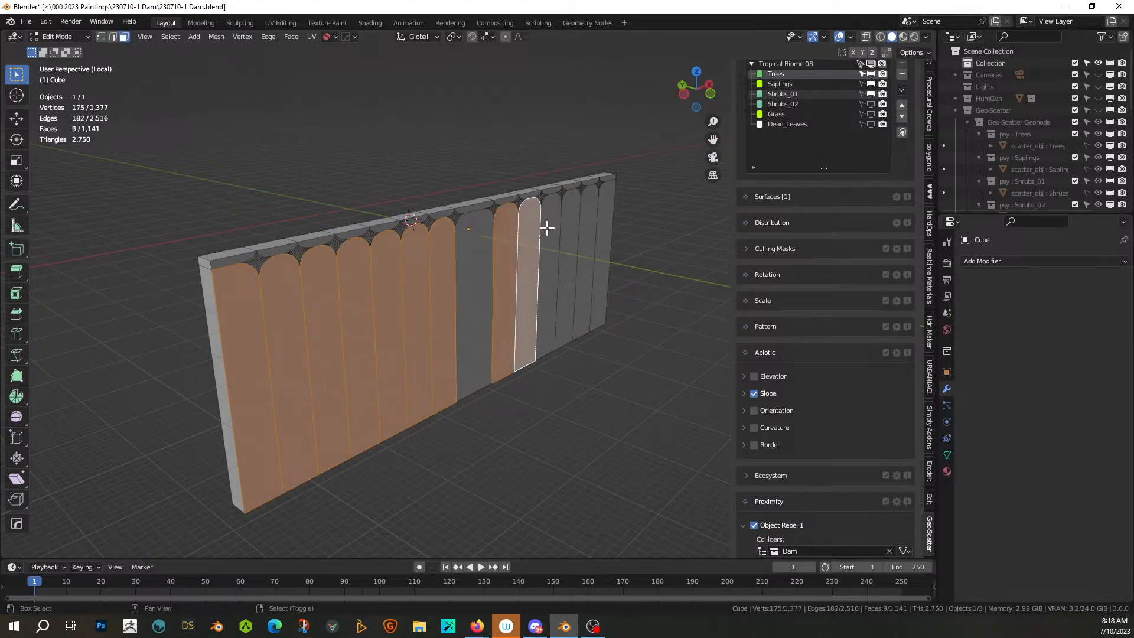
shift+click(551, 223)
shift+click(576, 216)
shift+click(592, 215)
shift+click(602, 215)
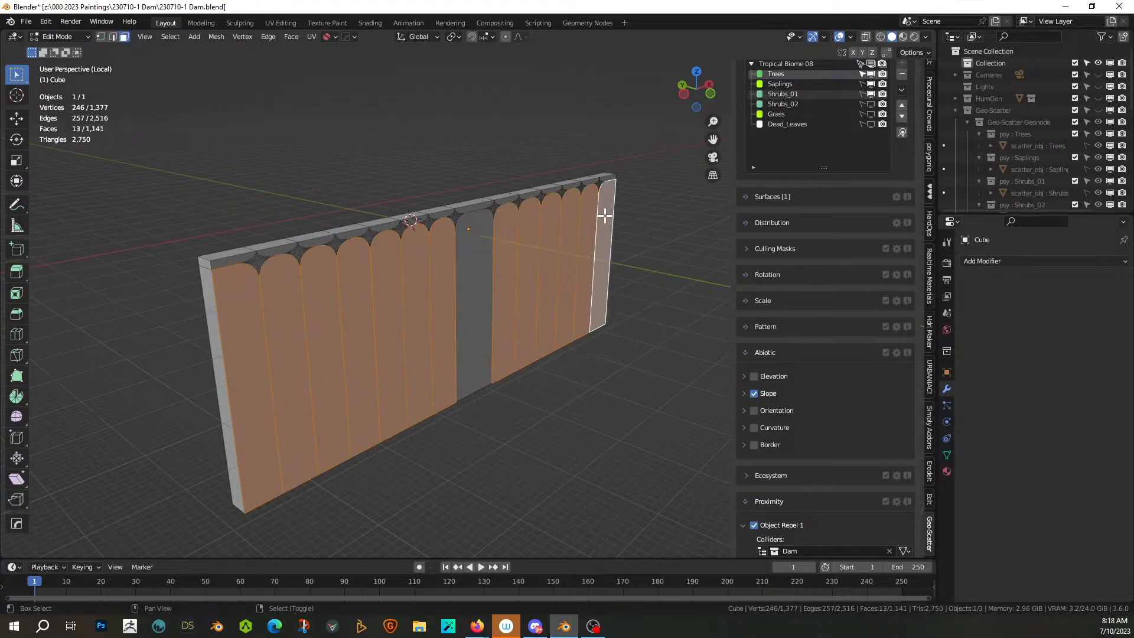
scroll(501, 275, up, 3)
middle_drag(484, 288, 425, 283)
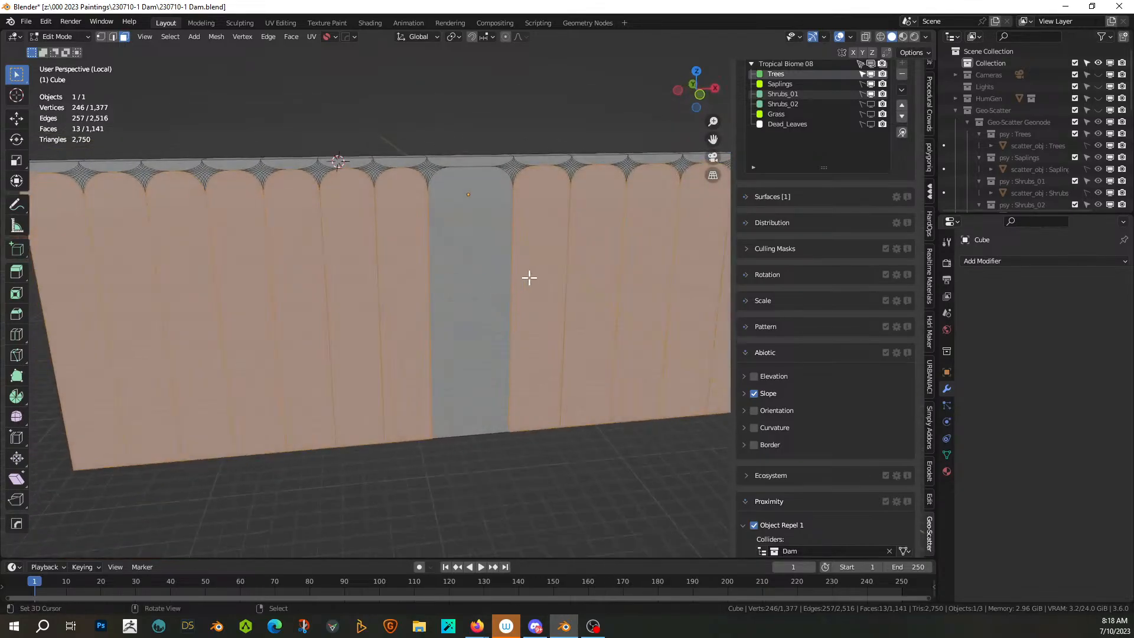
middle_drag(425, 262, 296, 251)
key(alt+a)
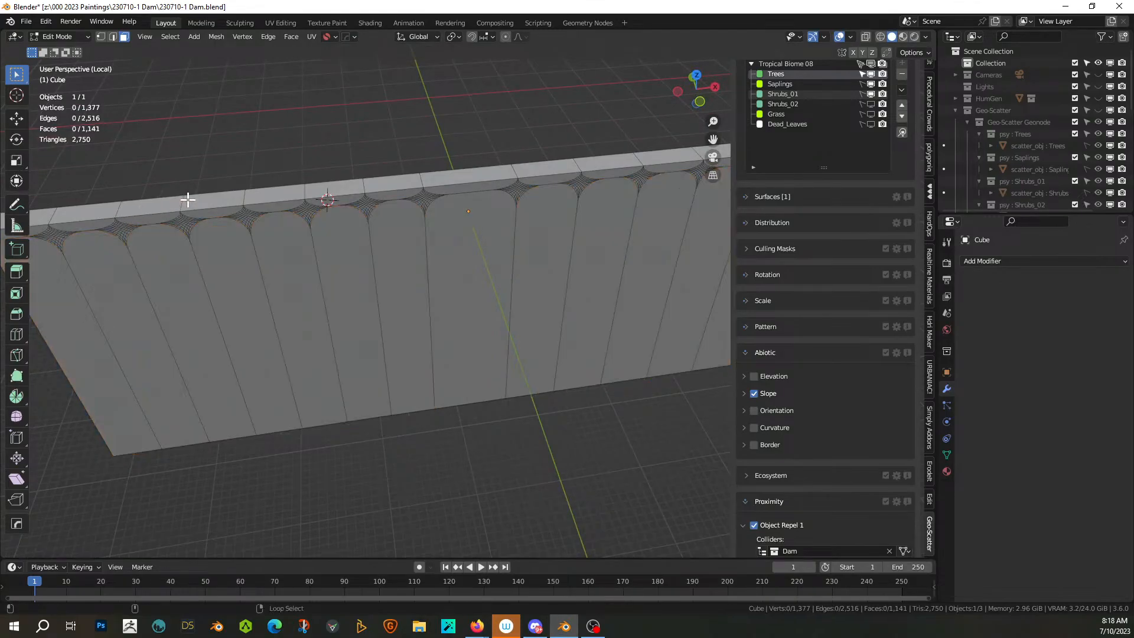
Step: Try isolating the arched front faces by selecting the outer rim, middle panel and rear faces, inverting, and clearing the selection
alt+click(187, 200)
alt+shift+click(463, 227)
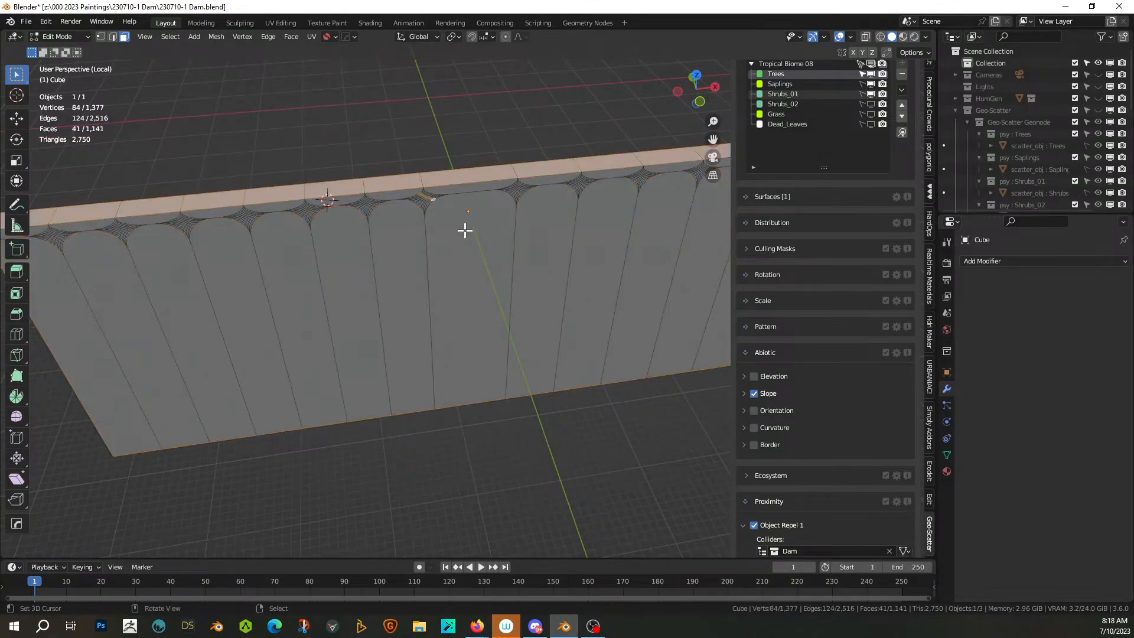
key(ctrl+z)
shift+click(458, 242)
middle_drag(455, 243, 572, 213)
scroll(583, 262, down, 4)
middle_drag(554, 279, 594, 276)
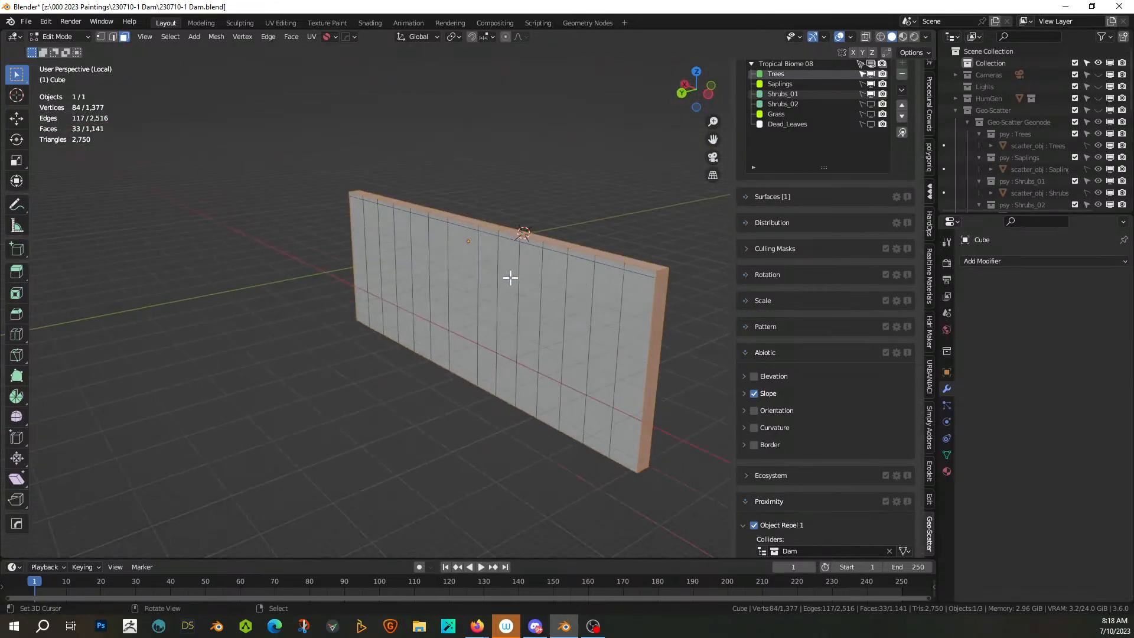
key(c)
drag(362, 218, 615, 274)
right_click(615, 278)
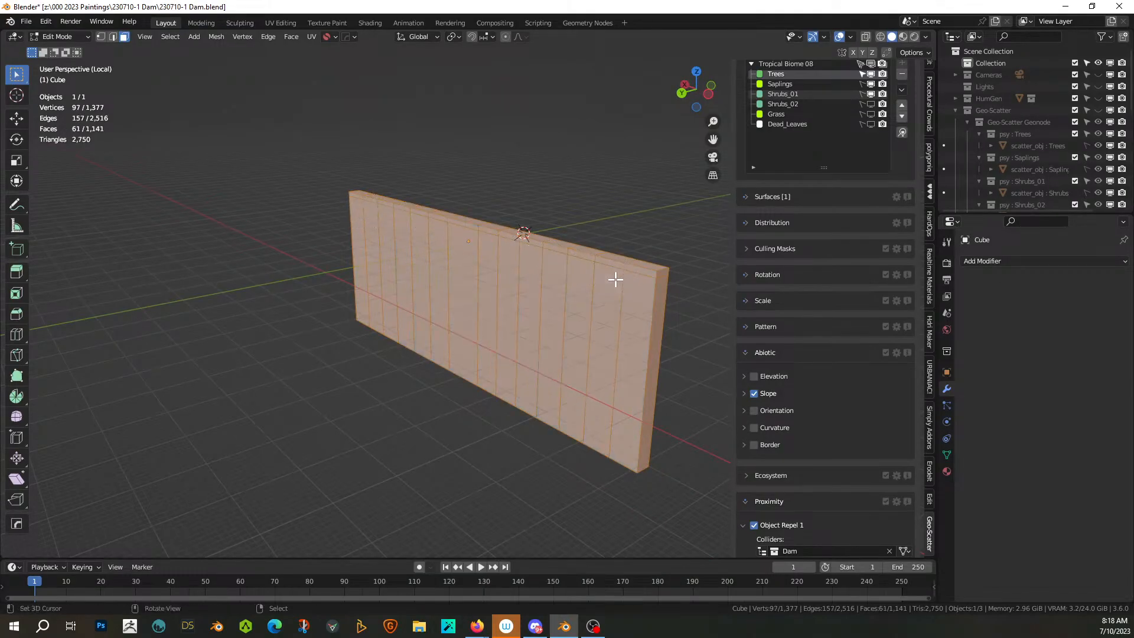
middle_drag(615, 278, 453, 284)
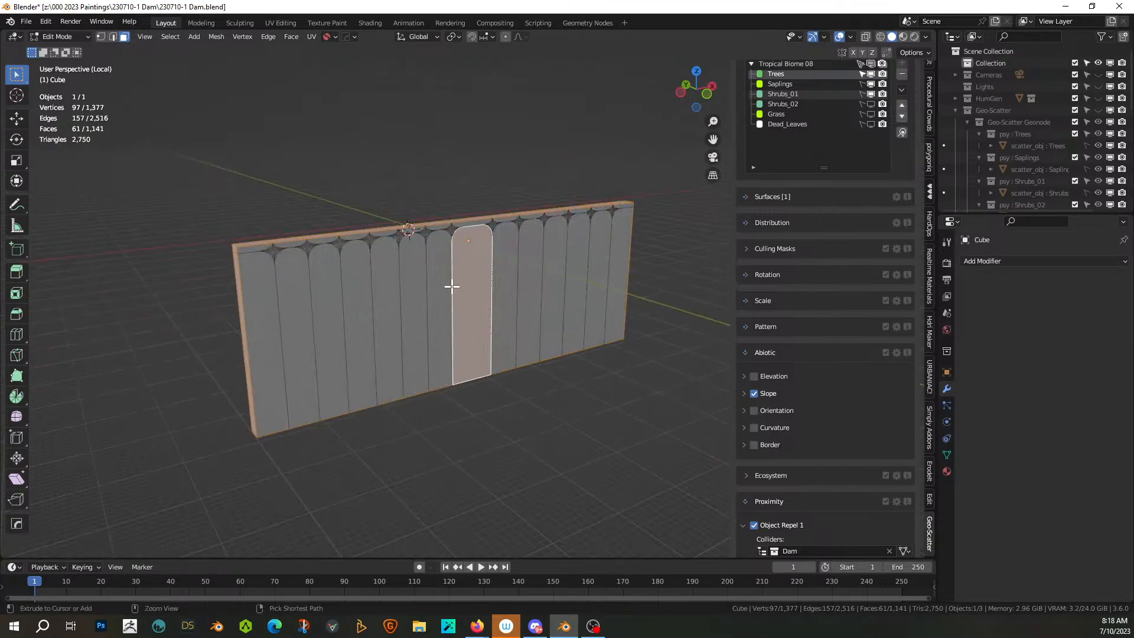
key(ctrl+i)
mouse_move(452, 287)
middle_down()
mouse_move(374, 271)
mouse_move(406, 286)
mouse_move(481, 286)
mouse_move(447, 301)
mouse_move(459, 300)
middle_up()
scroll(446, 297, up, 3)
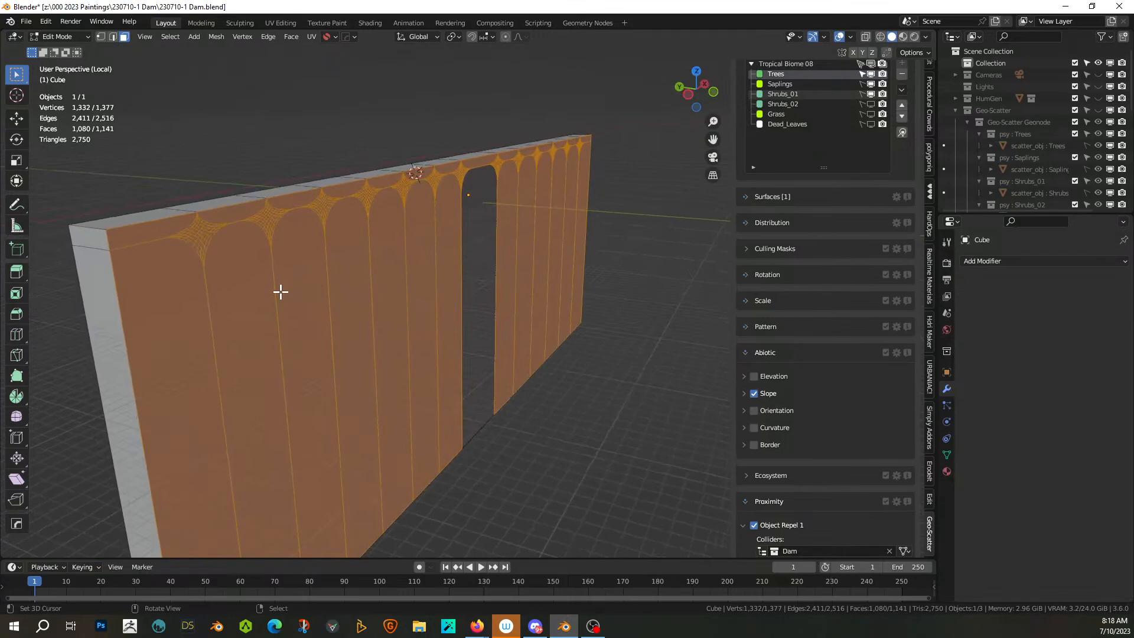
key(alt+a)
Step: Select all thirteen arched front faces of the dam wall, leaving out the wide middle panel
click(177, 282)
shift+click(260, 266)
shift+click(307, 260)
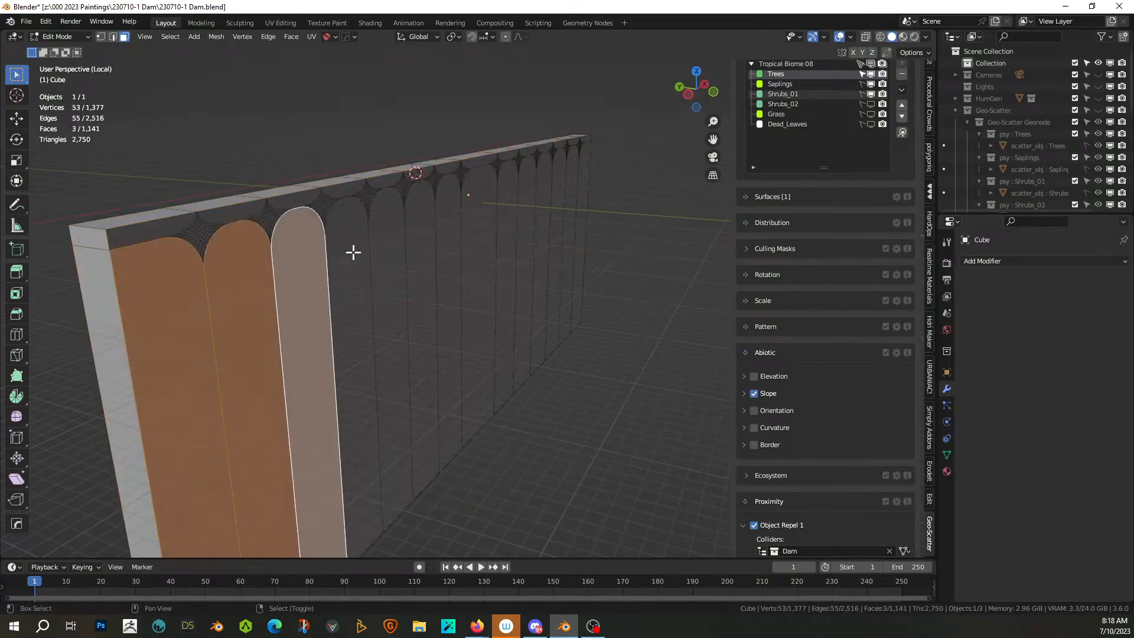
shift+click(360, 250)
shift+click(395, 244)
shift+click(427, 234)
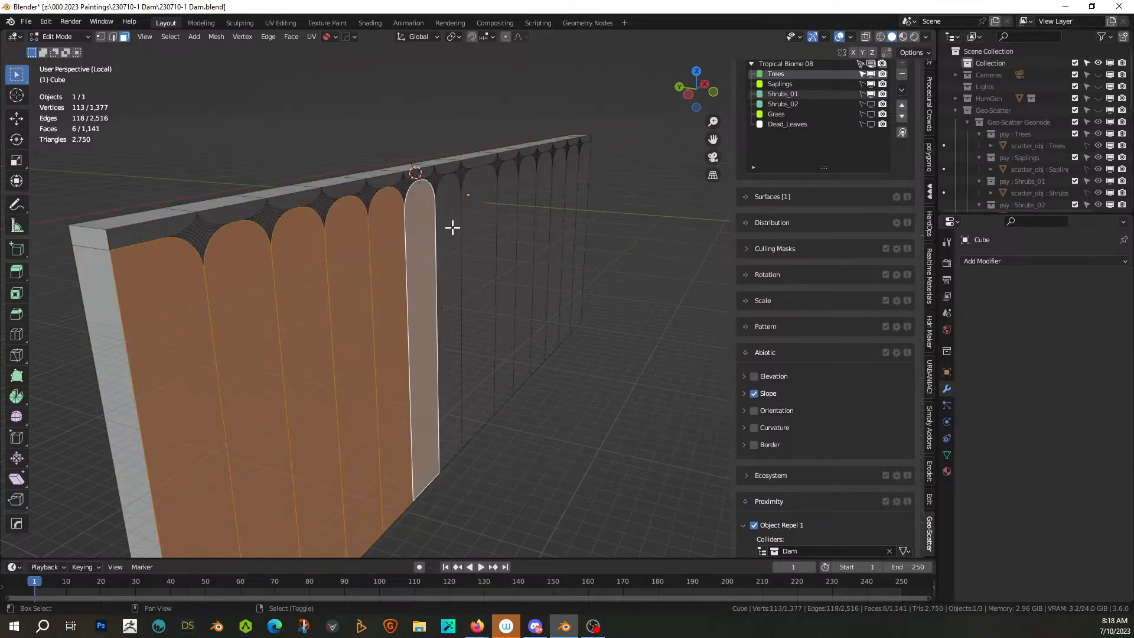
shift+click(467, 225)
middle_drag(468, 225, 400, 230)
shift+click(530, 211)
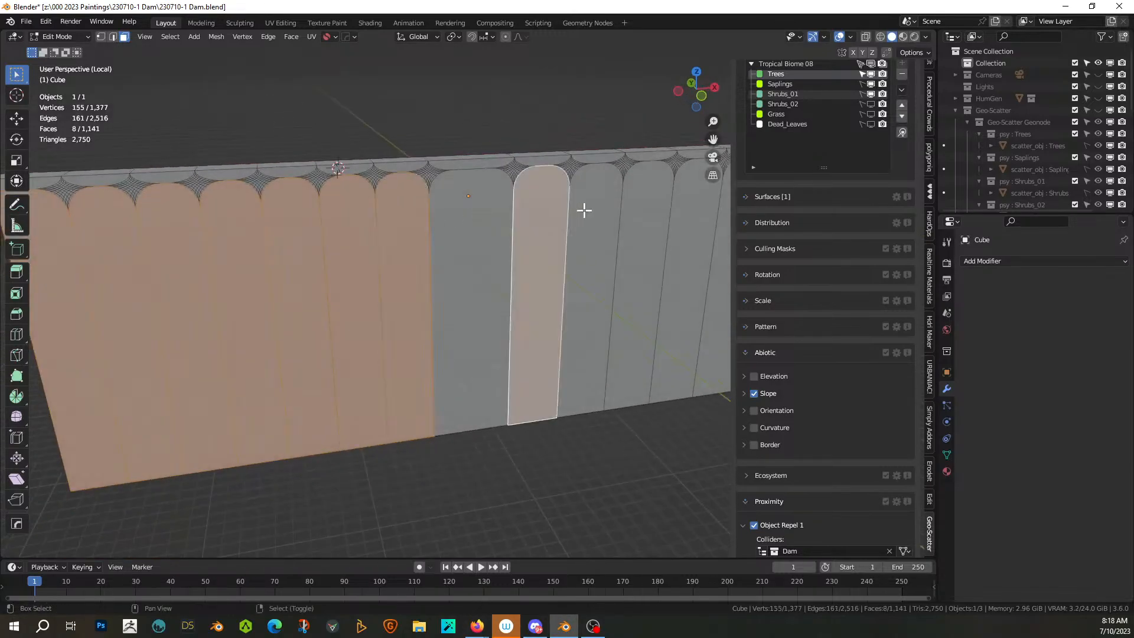
shift+click(584, 211)
shift+click(637, 215)
scroll(613, 263, down, 3)
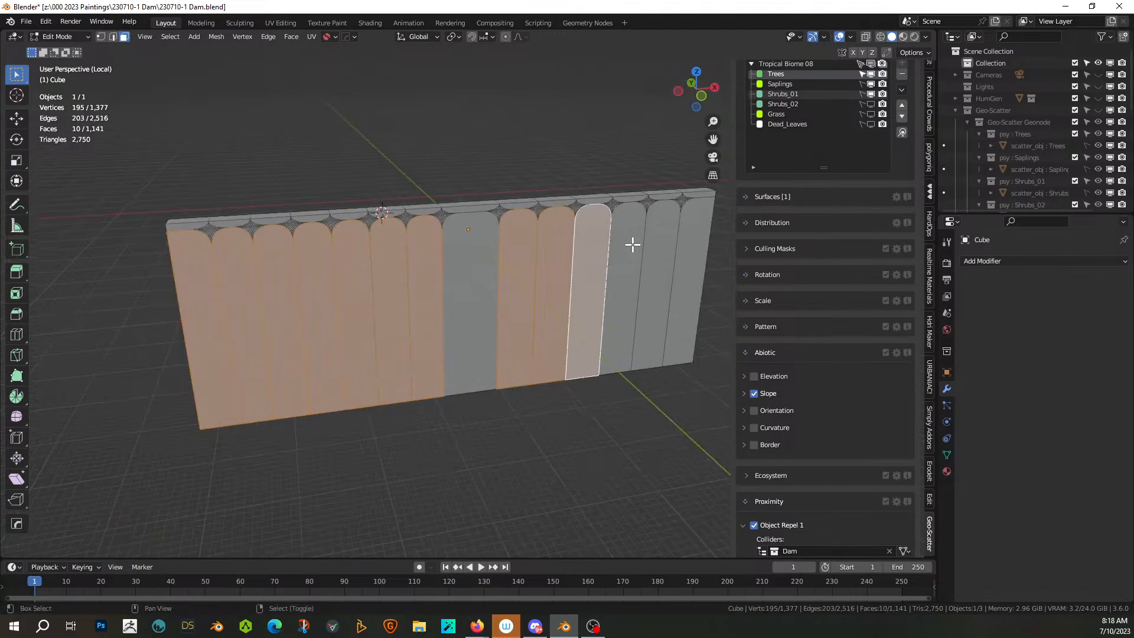
shift+click(636, 244)
shift+click(656, 235)
shift+click(688, 228)
mouse_move(520, 297)
middle_down()
mouse_move(544, 296)
mouse_move(506, 299)
middle_up()
scroll(469, 328, up, 1)
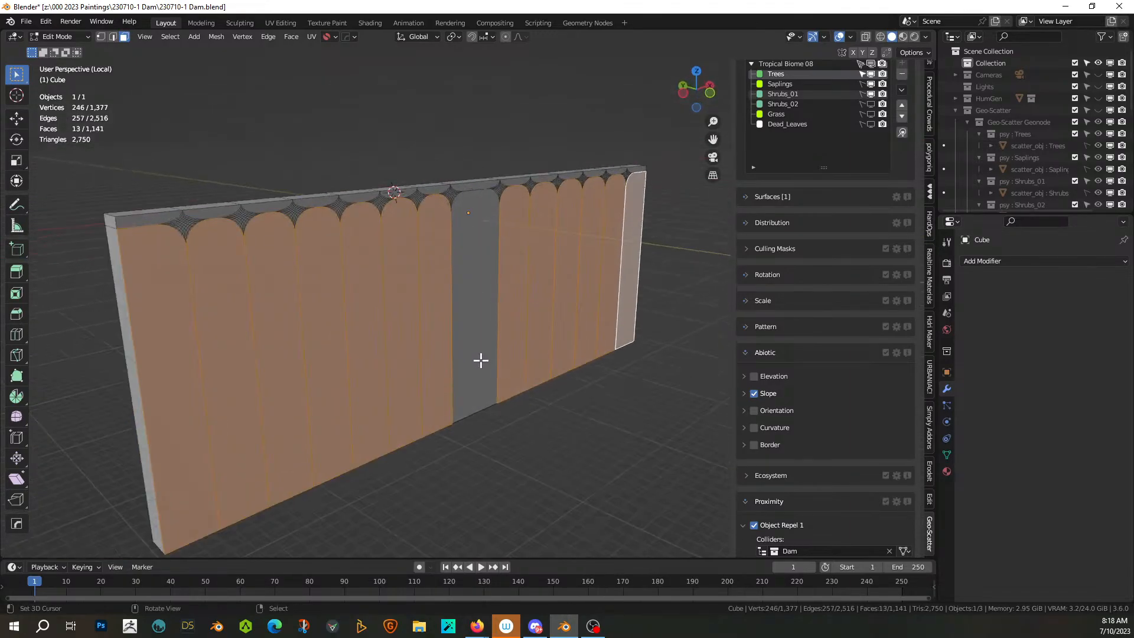
Step: Try insetting the arched front faces together as joined regions, and undo the inset
key(i)
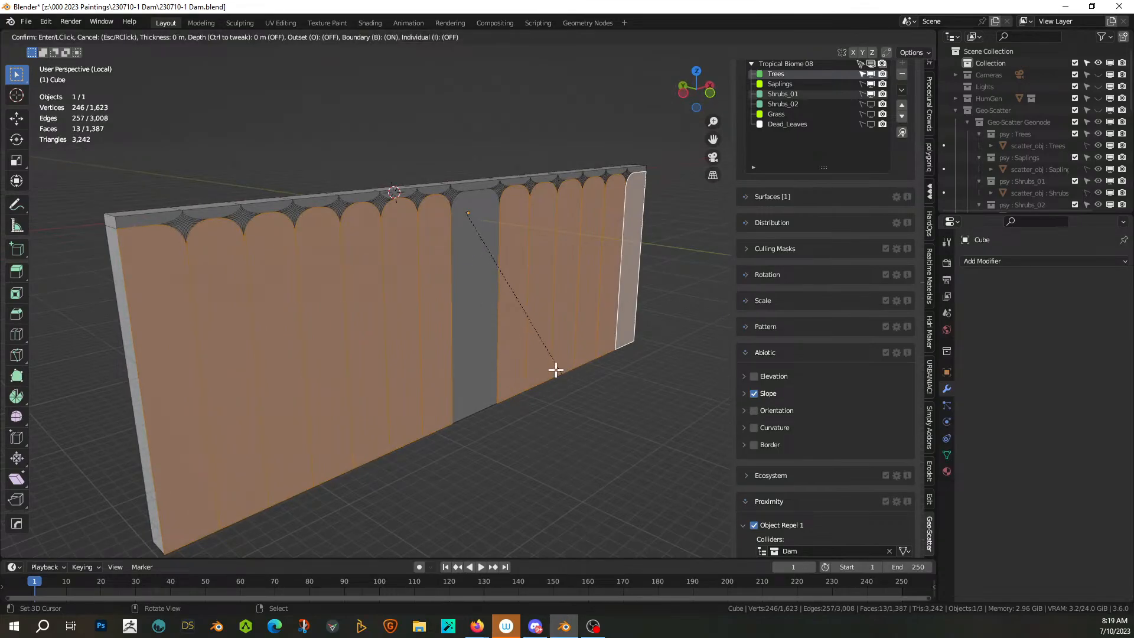
click(524, 345)
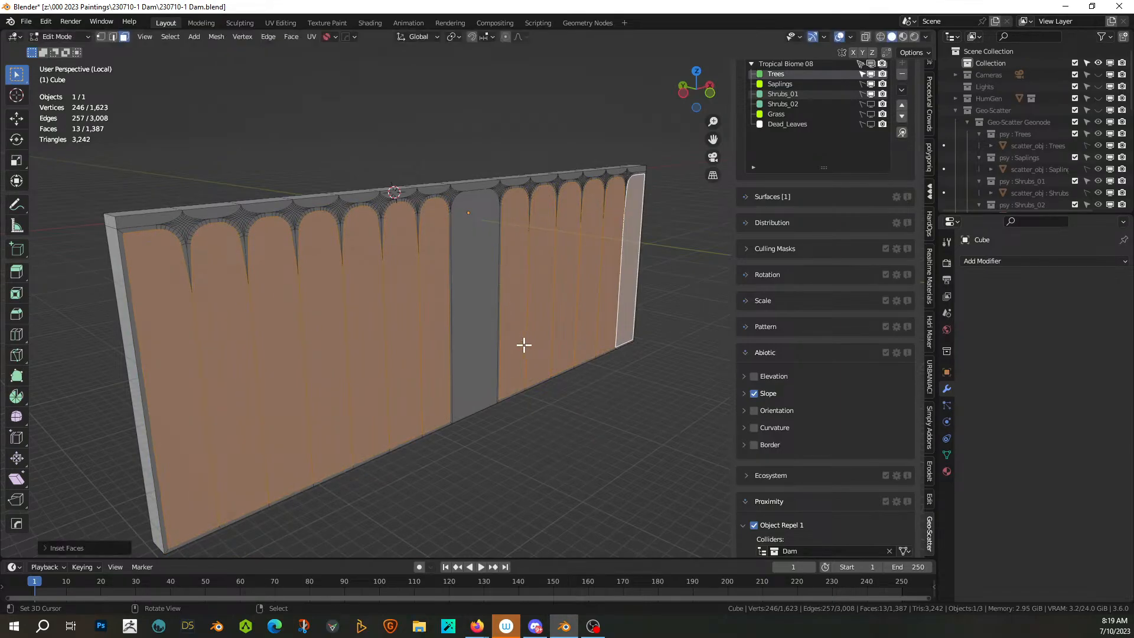
middle_drag(429, 321, 438, 323)
key(ctrl+z)
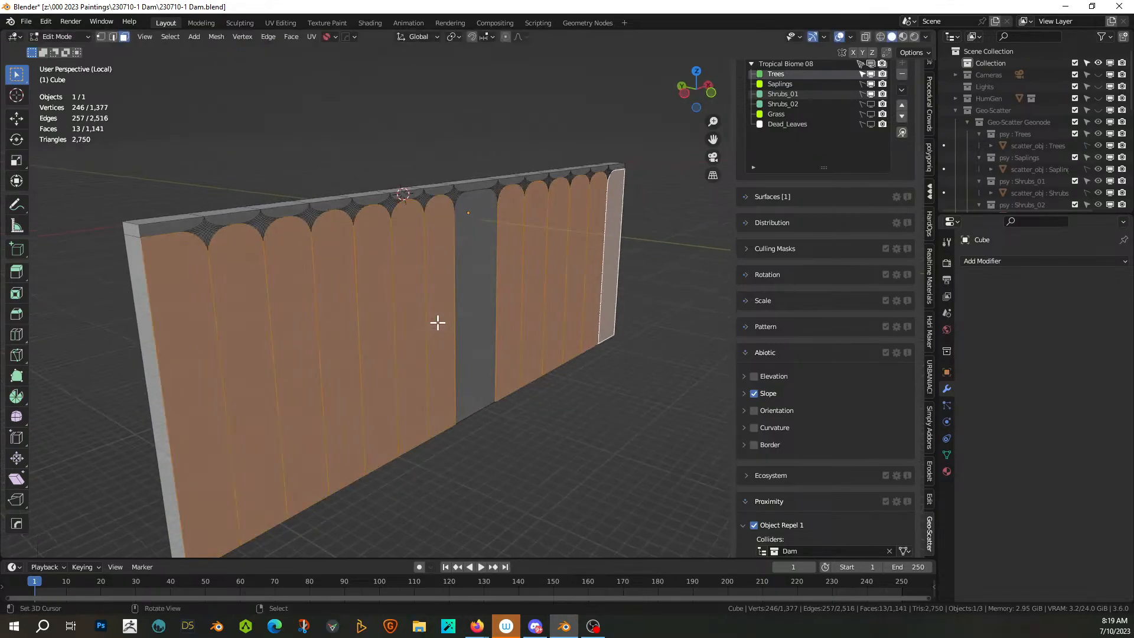
Step: Inset the arched front faces individually with a thickness of about 1.07 m
key(i)
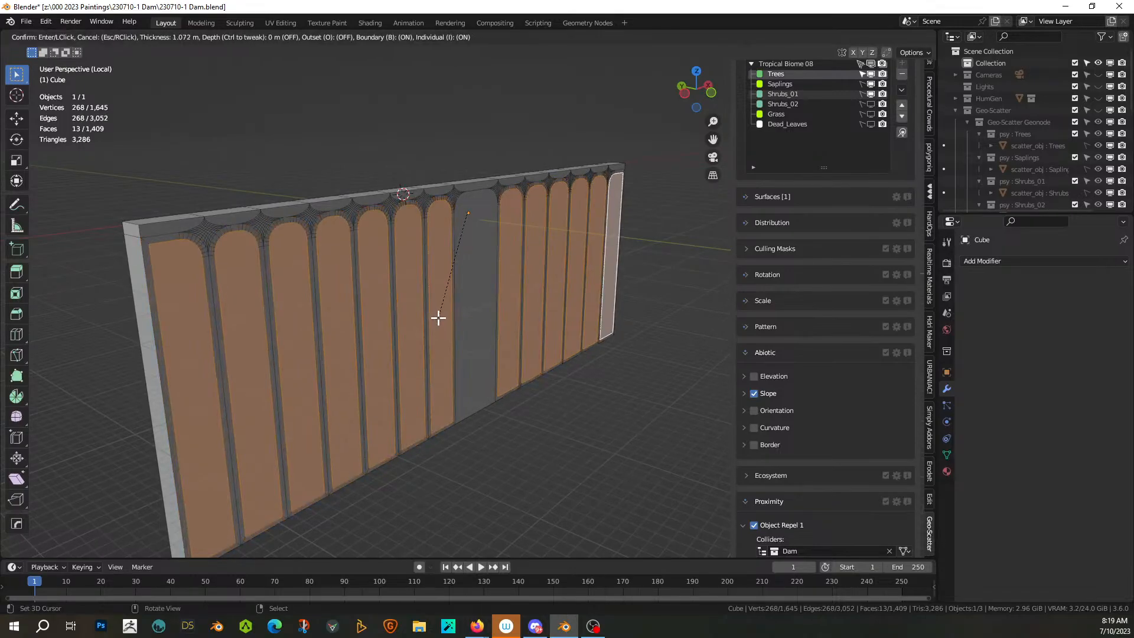
click(439, 318)
middle_drag(438, 317, 460, 317)
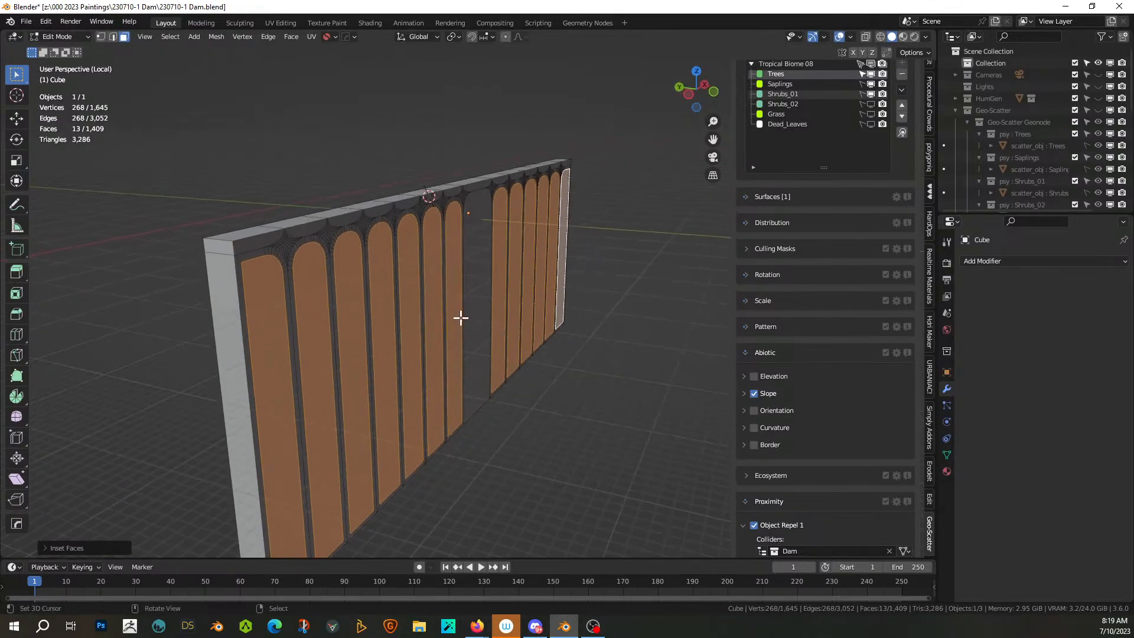
Step: Extrude the inset arched faces about 1.3 m into the wall to form recessed panels
key(e)
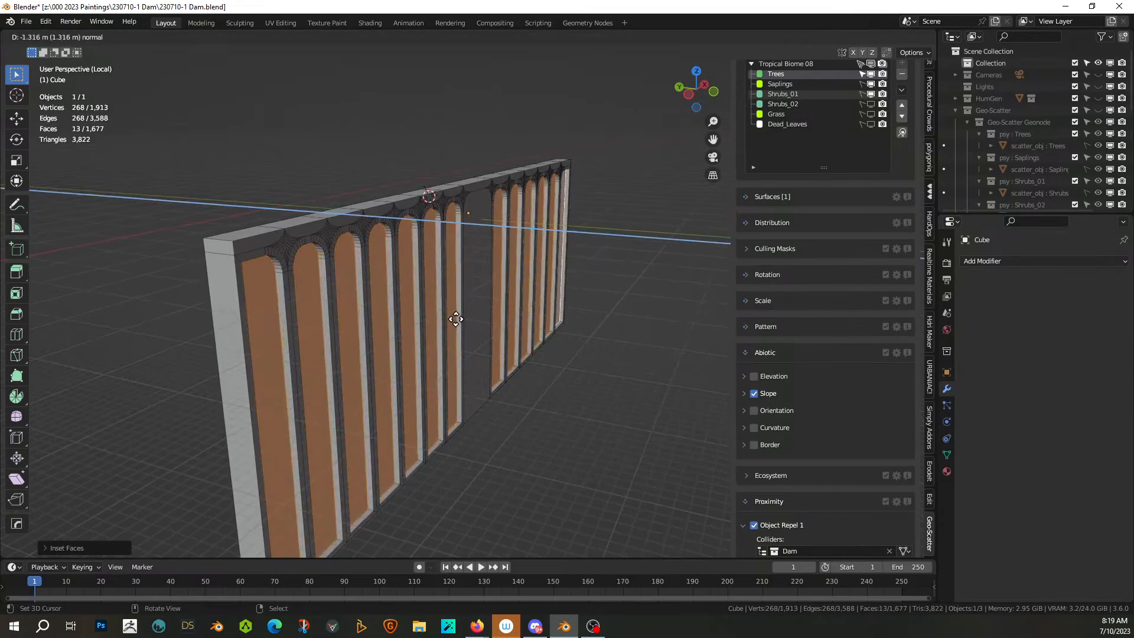
click(456, 319)
middle_drag(439, 352, 425, 313)
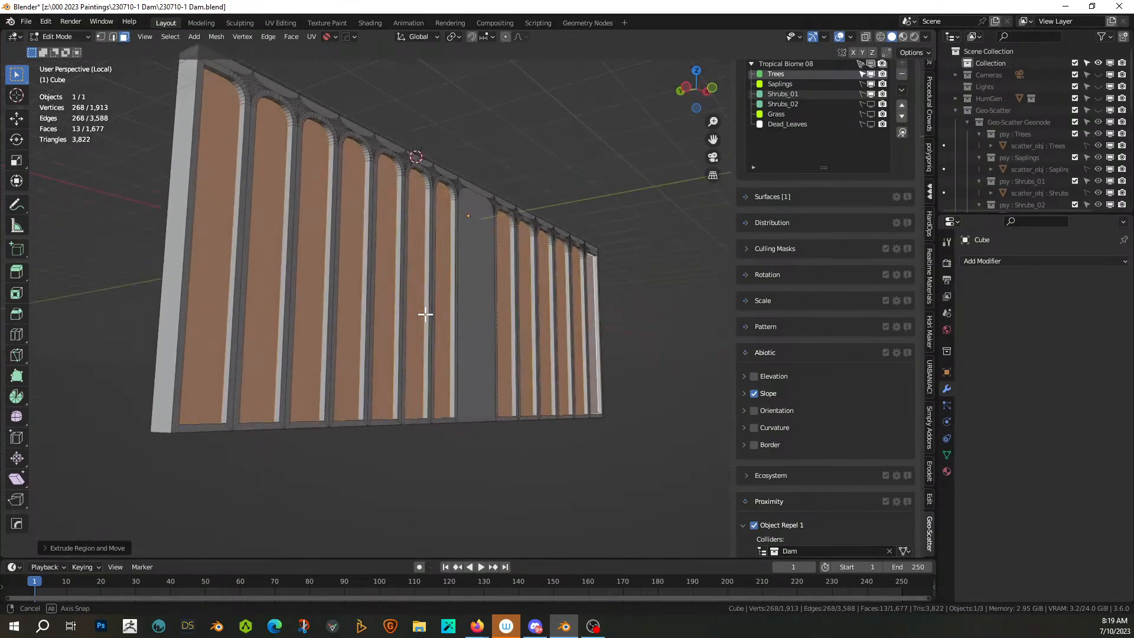
middle_drag(278, 437, 335, 409)
Step: Try selecting the coplanar floor ledges of all recesses and moving them forward along the global Y axis
click(318, 492)
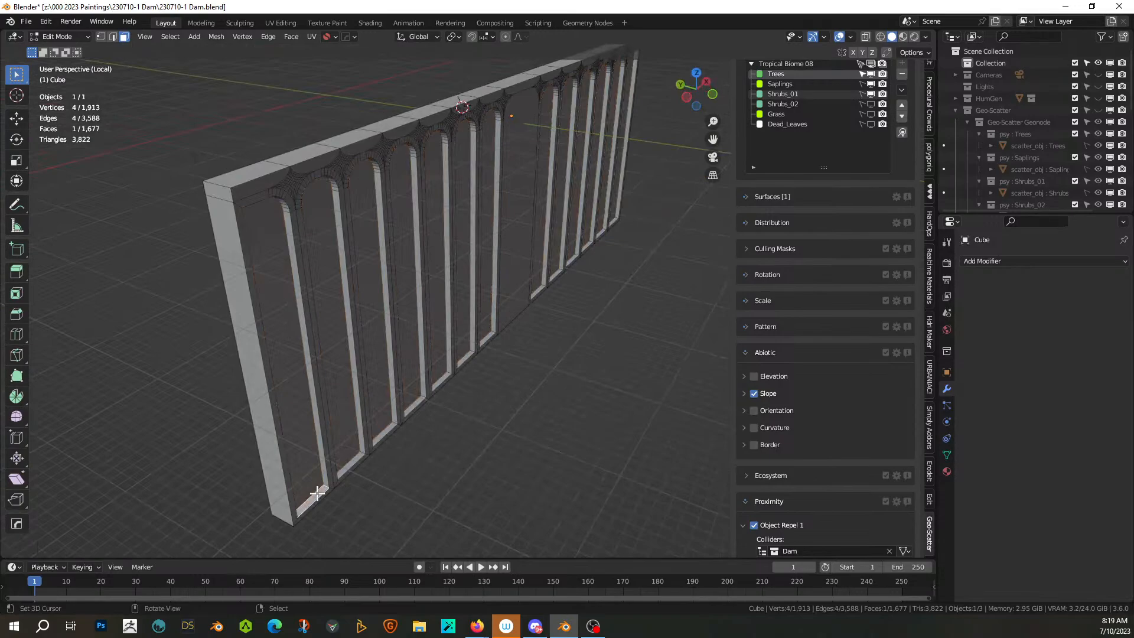
key(shift+g)
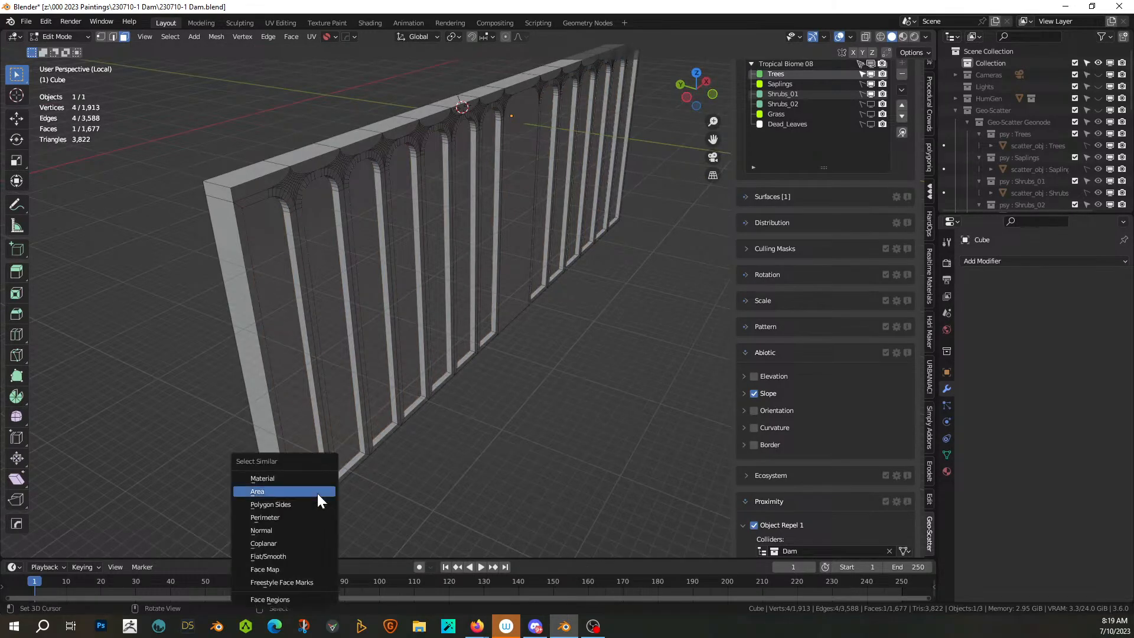
click(292, 541)
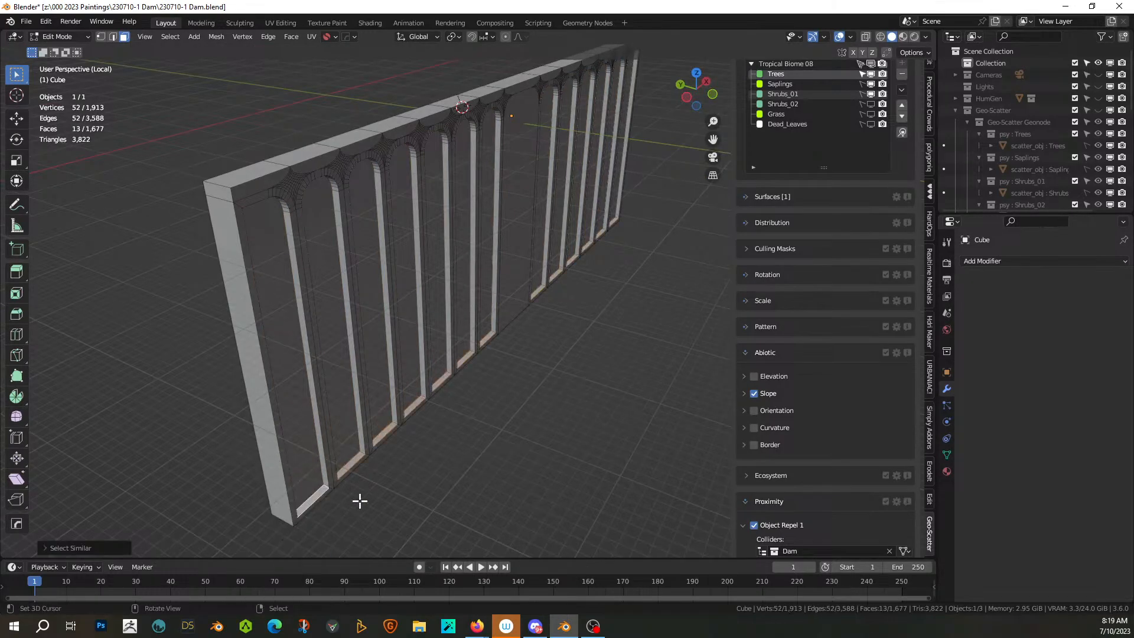
middle_drag(360, 501, 417, 475)
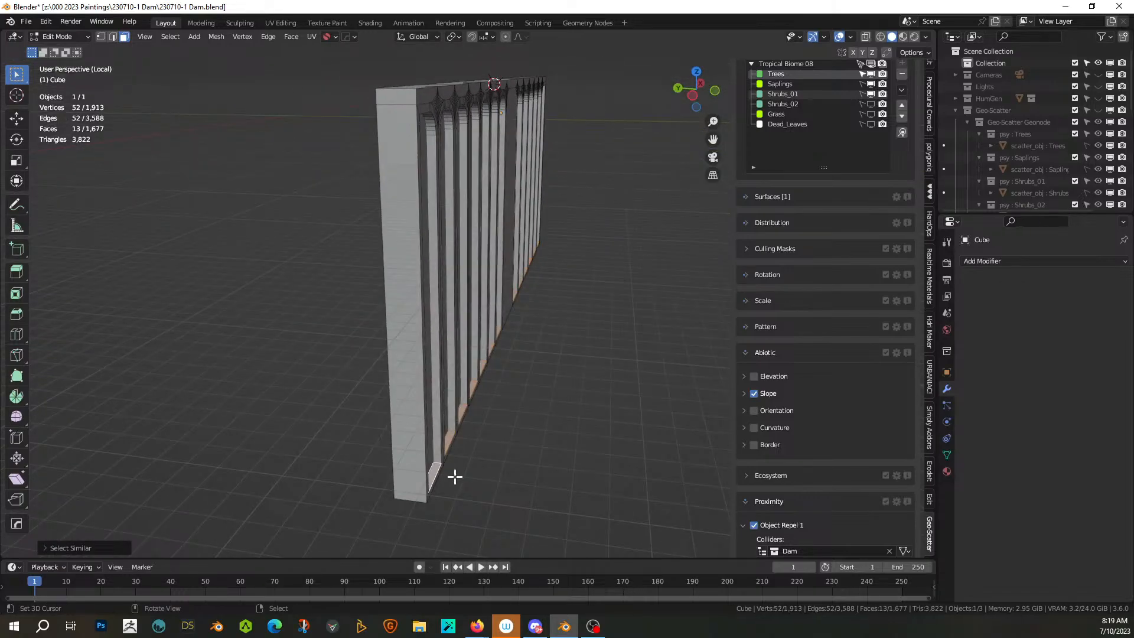
key(g)
key(y)
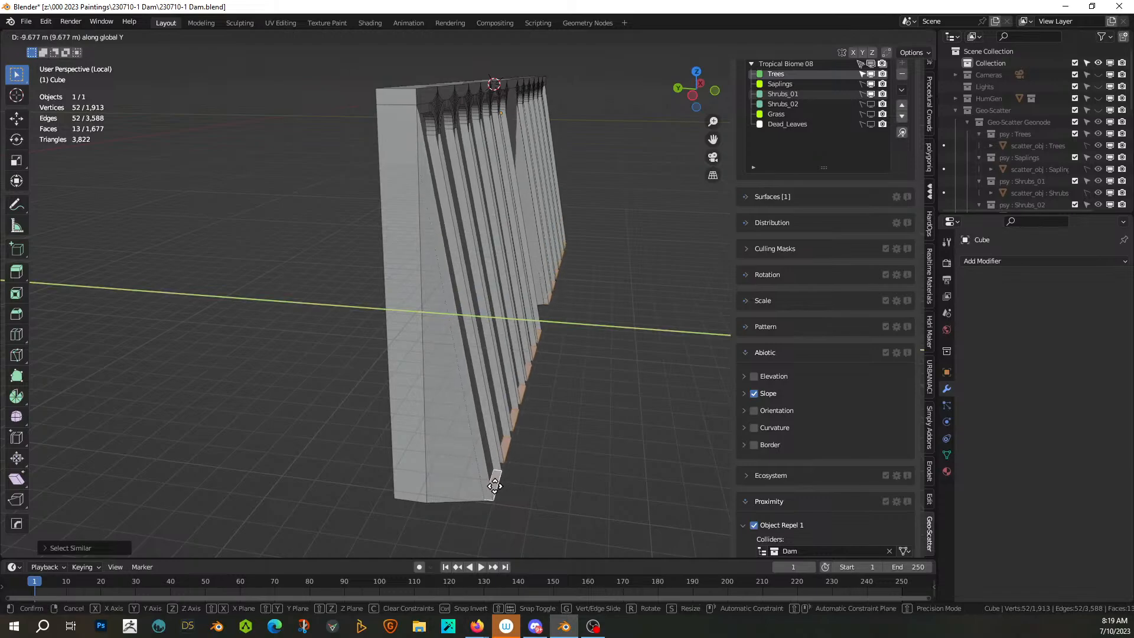
click(499, 486)
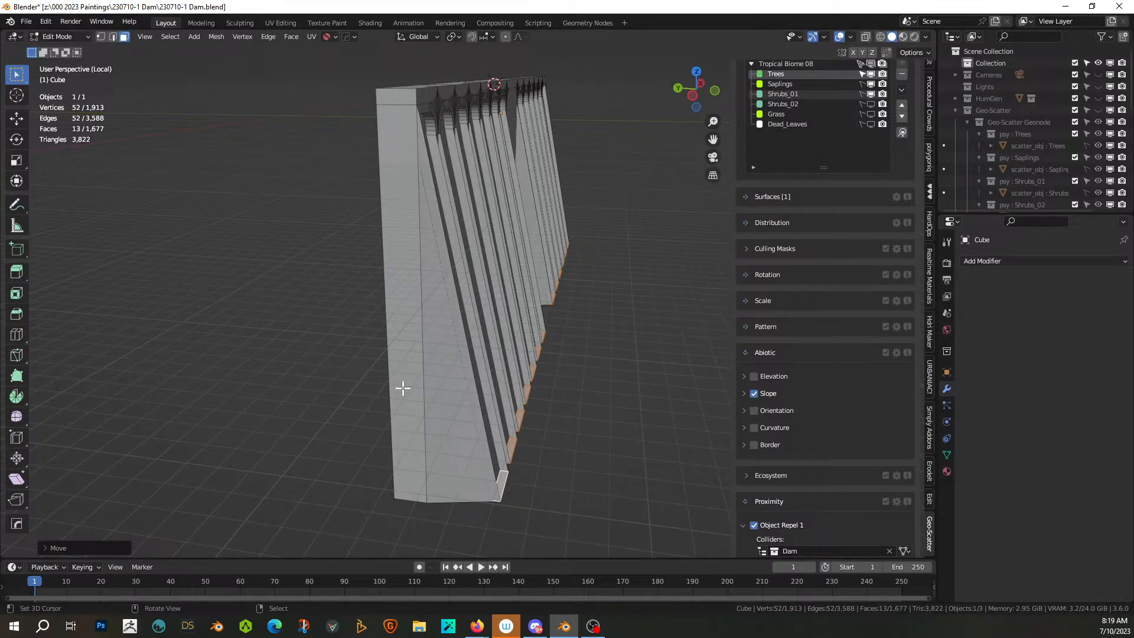
middle_drag(537, 467, 394, 419)
scroll(374, 408, down, 3)
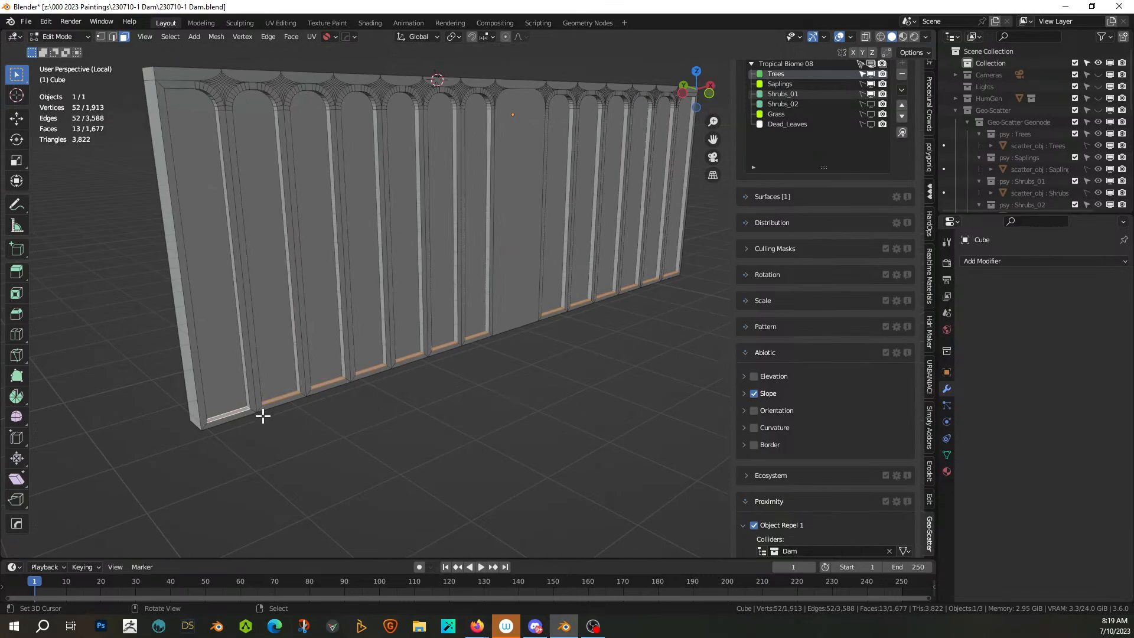
Step: Try moving the bottom border faces below the first two recesses forward along the global Y axis, and undo the move
click(232, 413)
shift+click(277, 402)
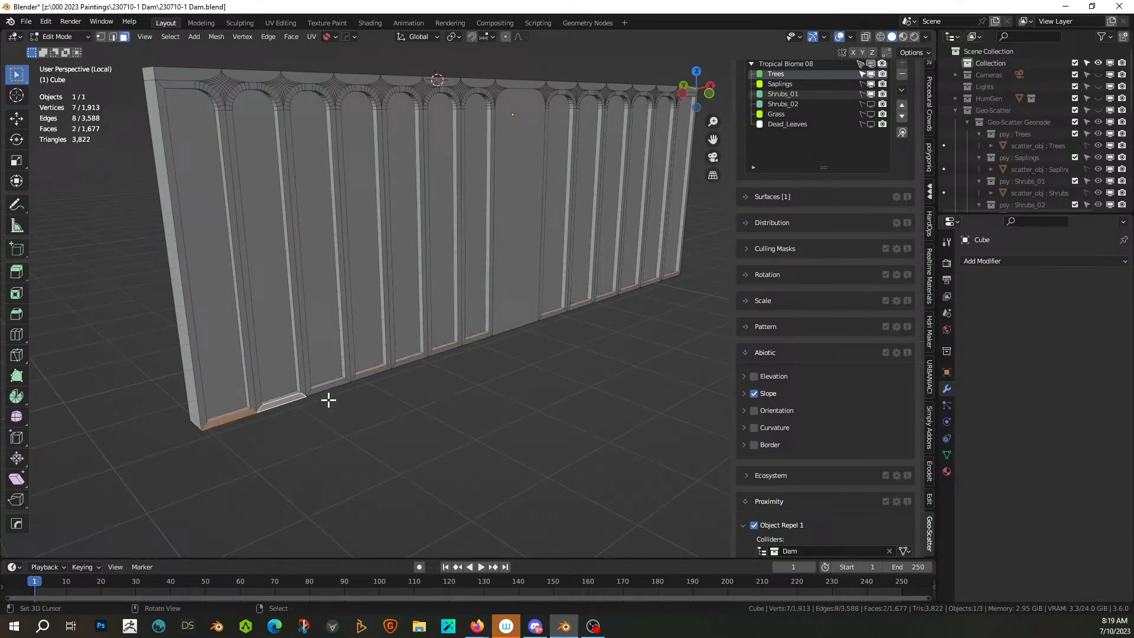
key(g)
key(y)
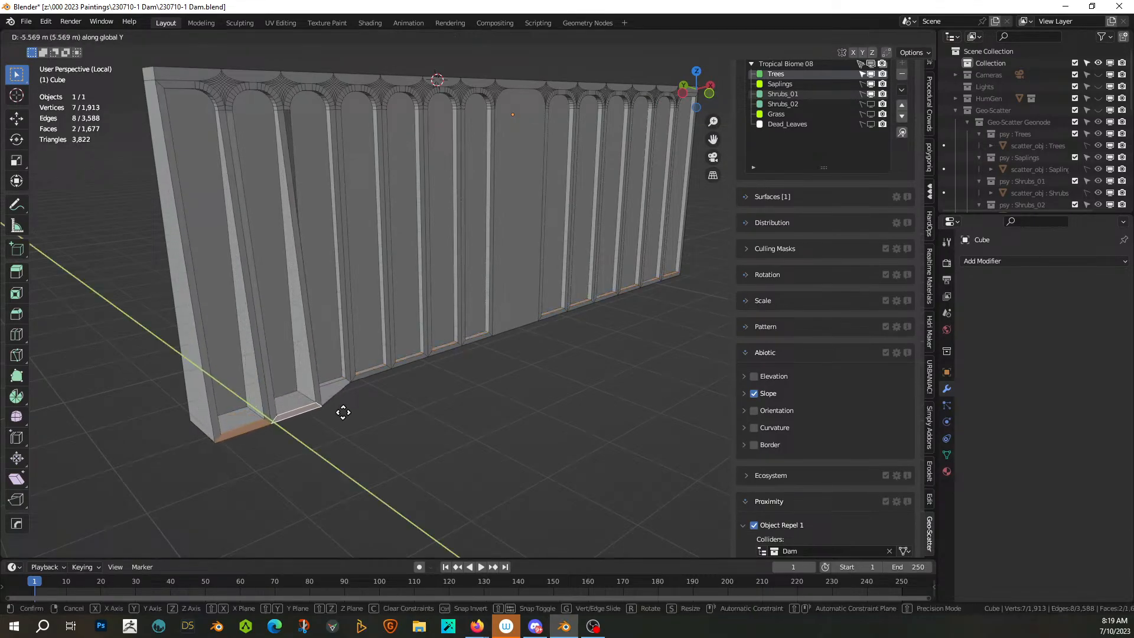
click(344, 415)
middle_drag(344, 415, 349, 384)
key(ctrl+z)
Step: Try extending the selection from the two bottom border faces to the remaining ones with Select Similar
scroll(334, 438, up, 4)
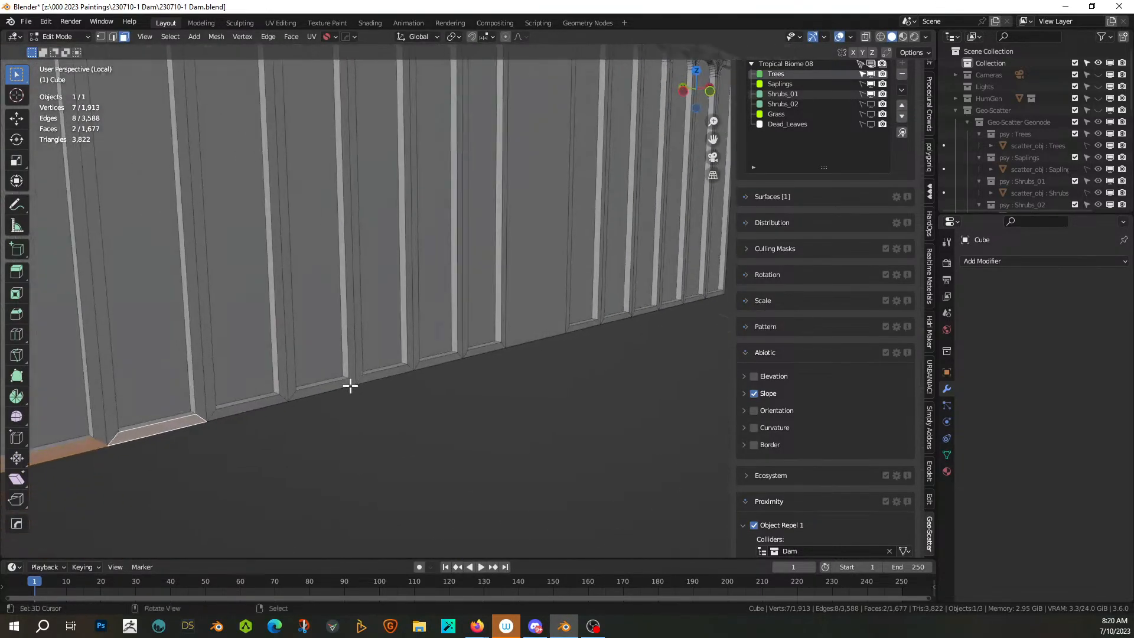
key(shift+g)
click(263, 421)
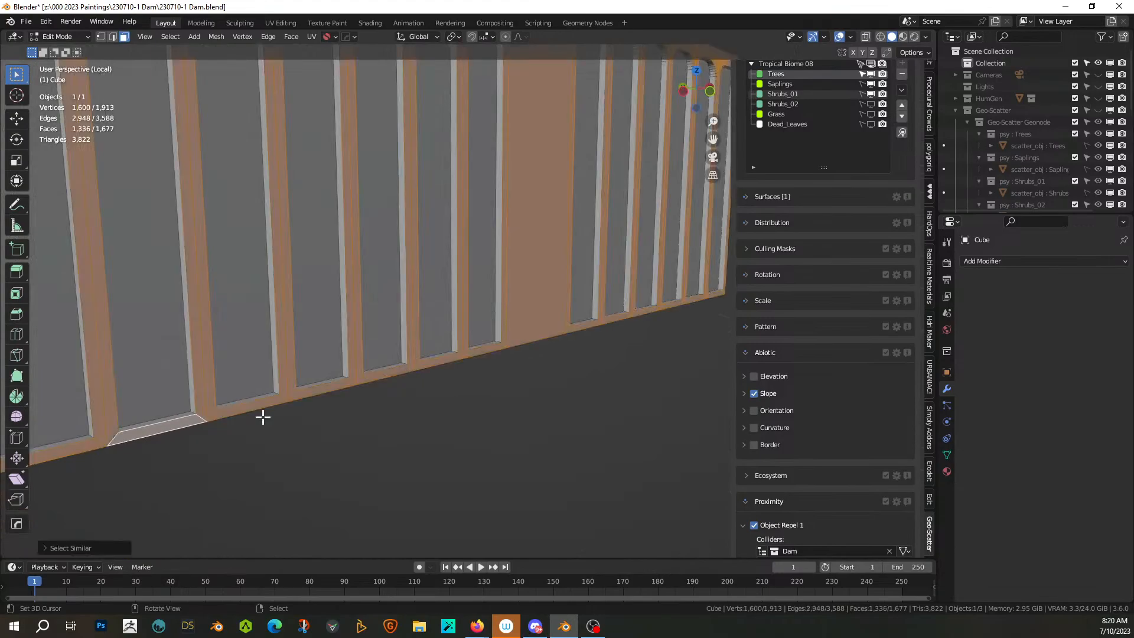
scroll(263, 417, down, 6)
Step: Try selecting the row of bottom border faces from the first to the last recess as a shortest path
click(276, 370)
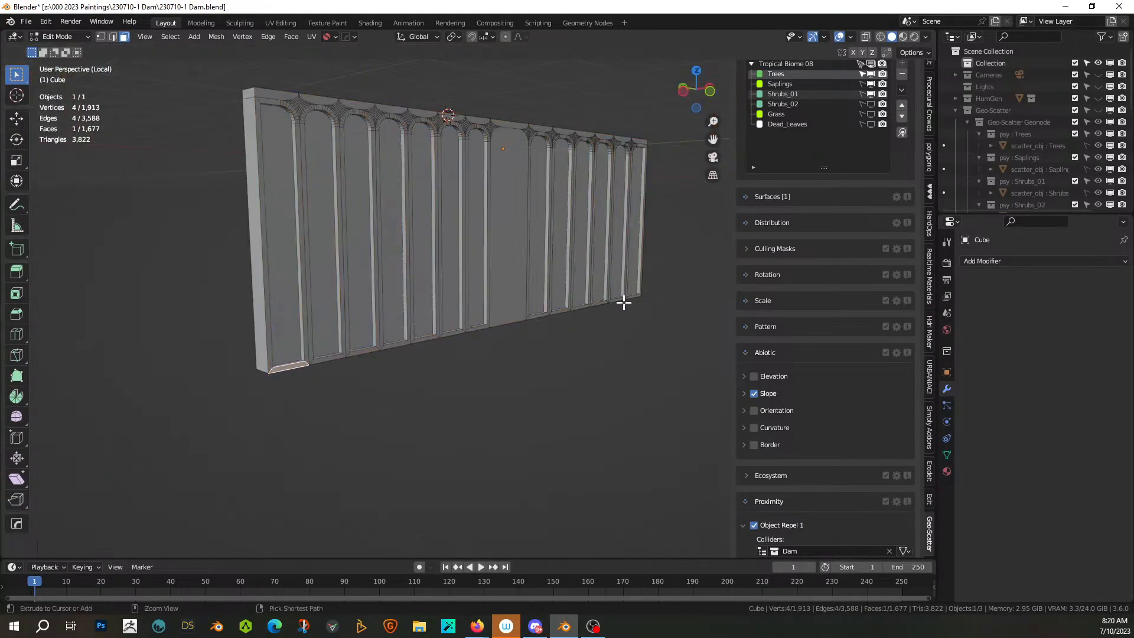
ctrl+click(630, 297)
middle_drag(557, 329, 471, 349)
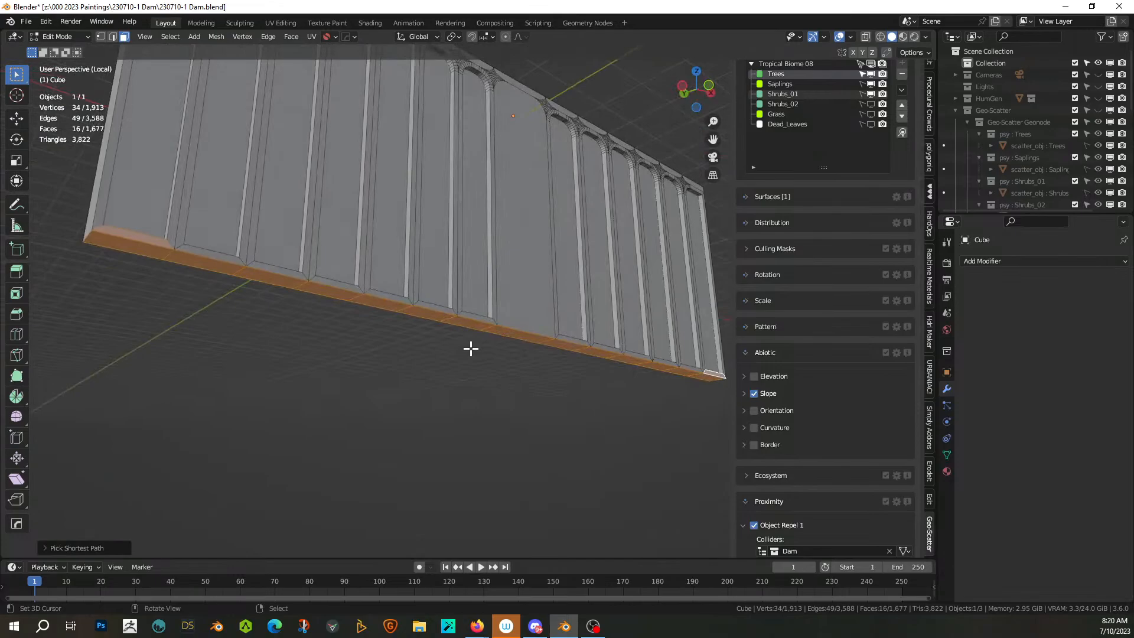
shift+click(152, 238)
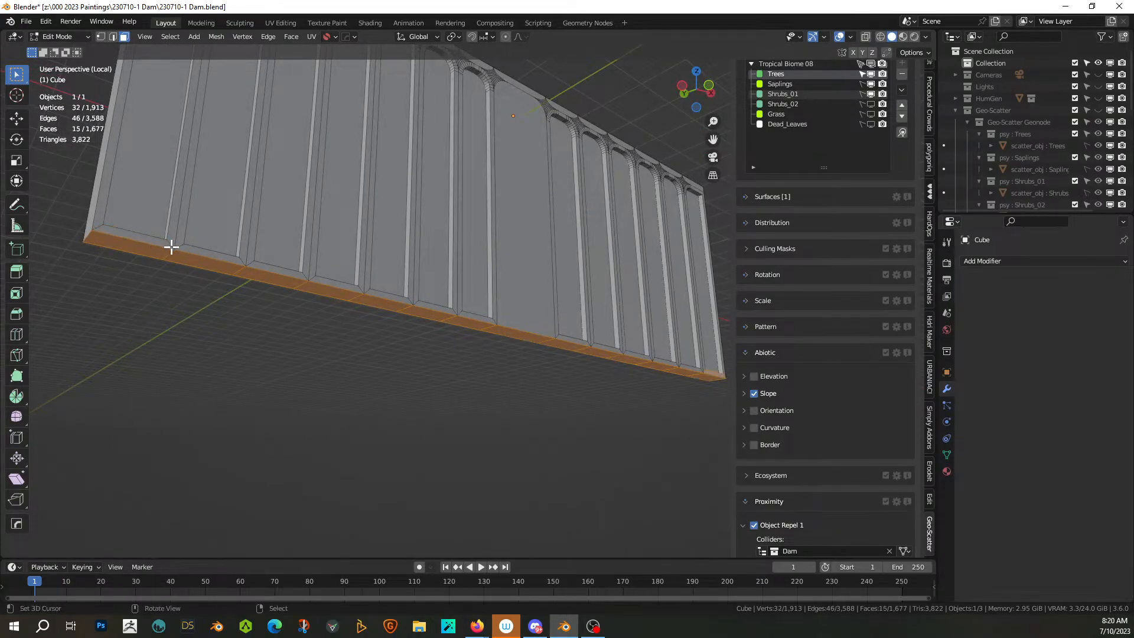
Step: Select the bottom border face below each of the thirteen recesses, leaving out the plain middle panel
click(156, 236)
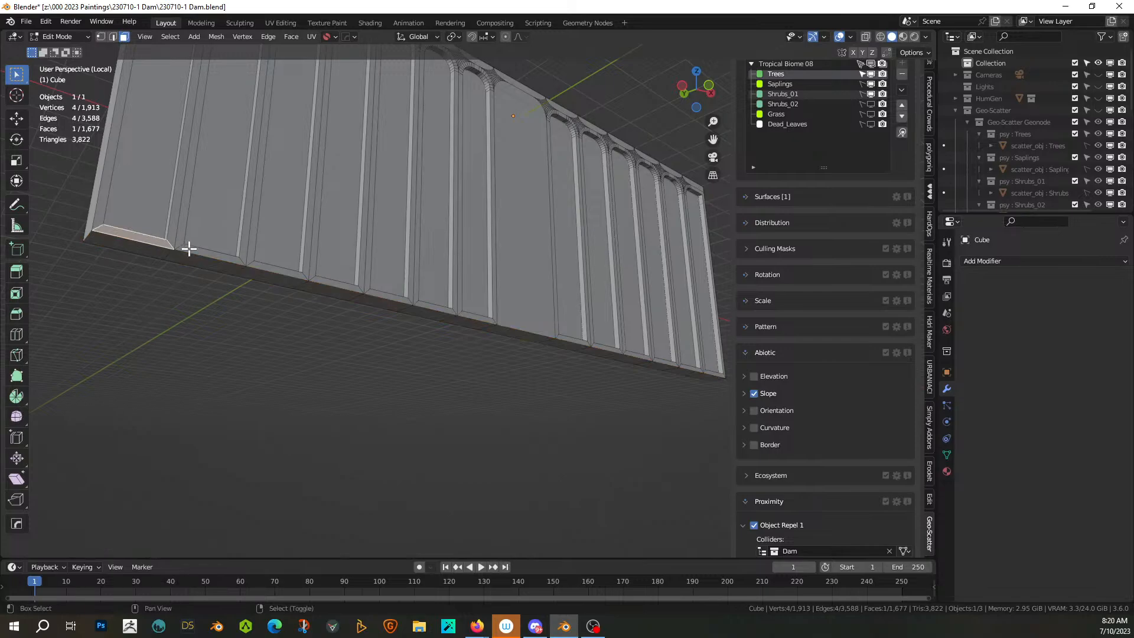
shift+click(189, 245)
shift+click(268, 265)
shift+click(329, 280)
shift+click(390, 292)
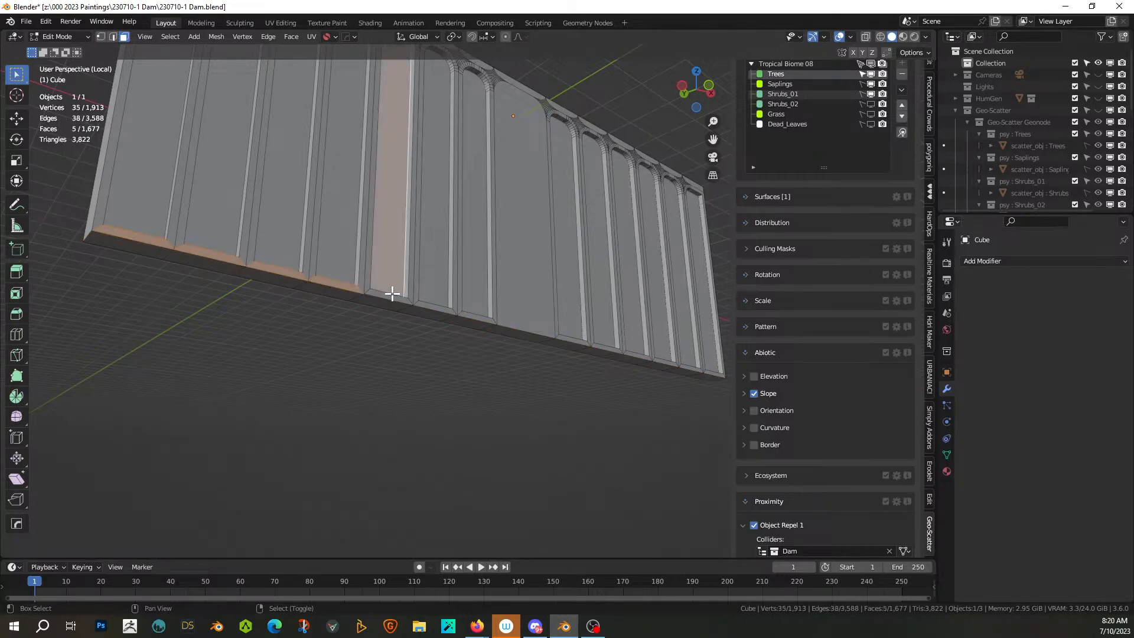
shift+click(387, 291)
shift+click(387, 295)
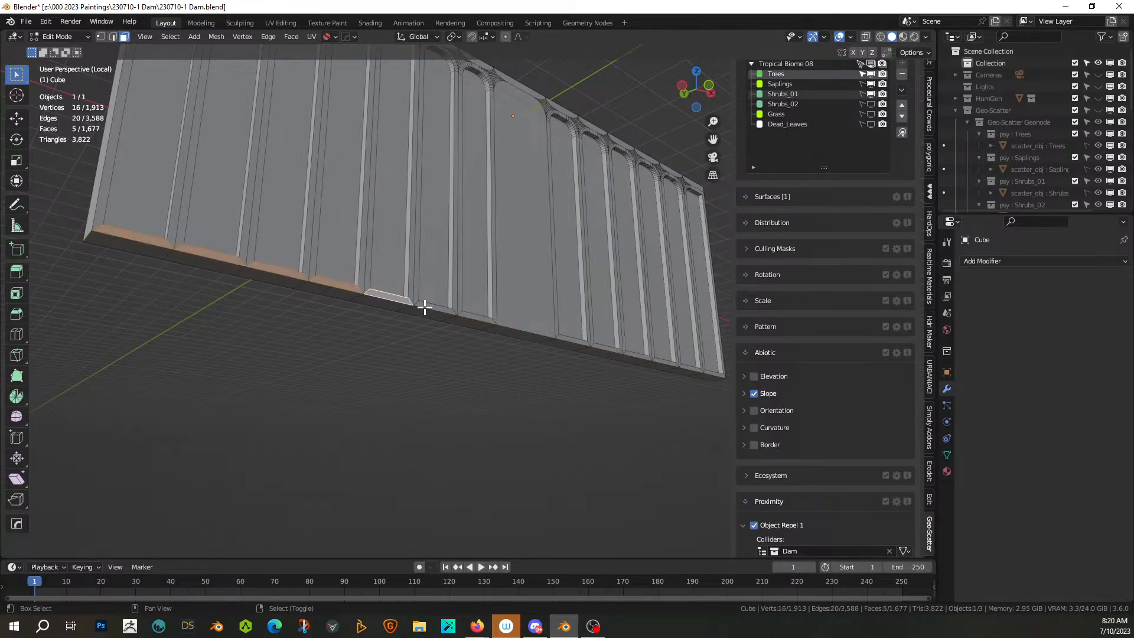
shift+click(427, 304)
shift+click(473, 318)
middle_drag(506, 317, 550, 343)
shift+click(585, 334)
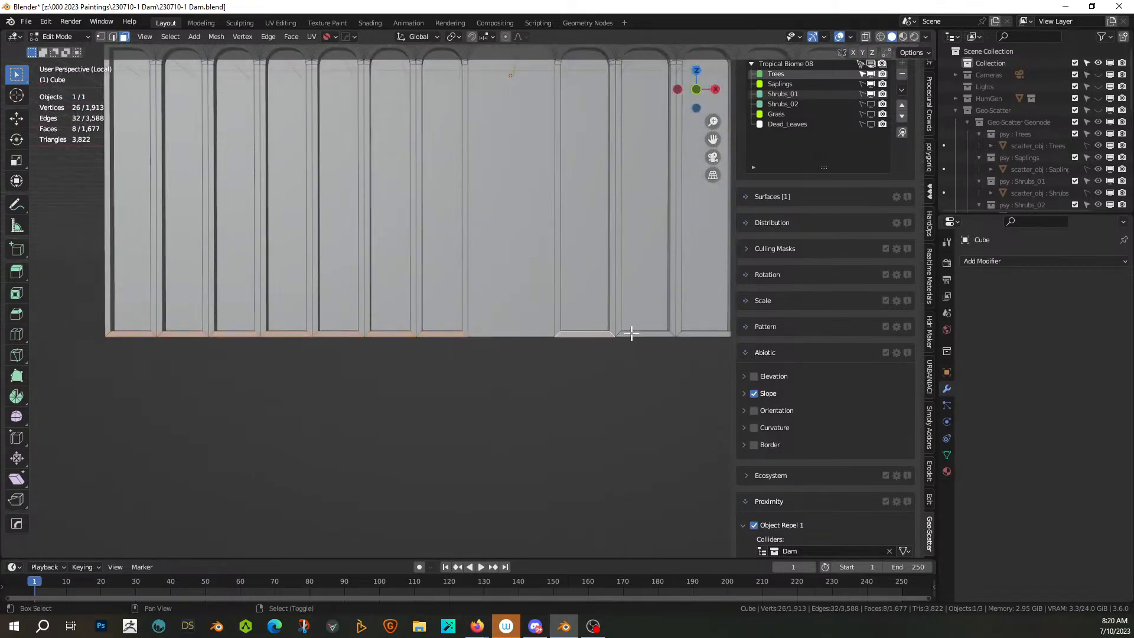
shift+middle_drag(631, 334, 514, 337)
shift+click(513, 342)
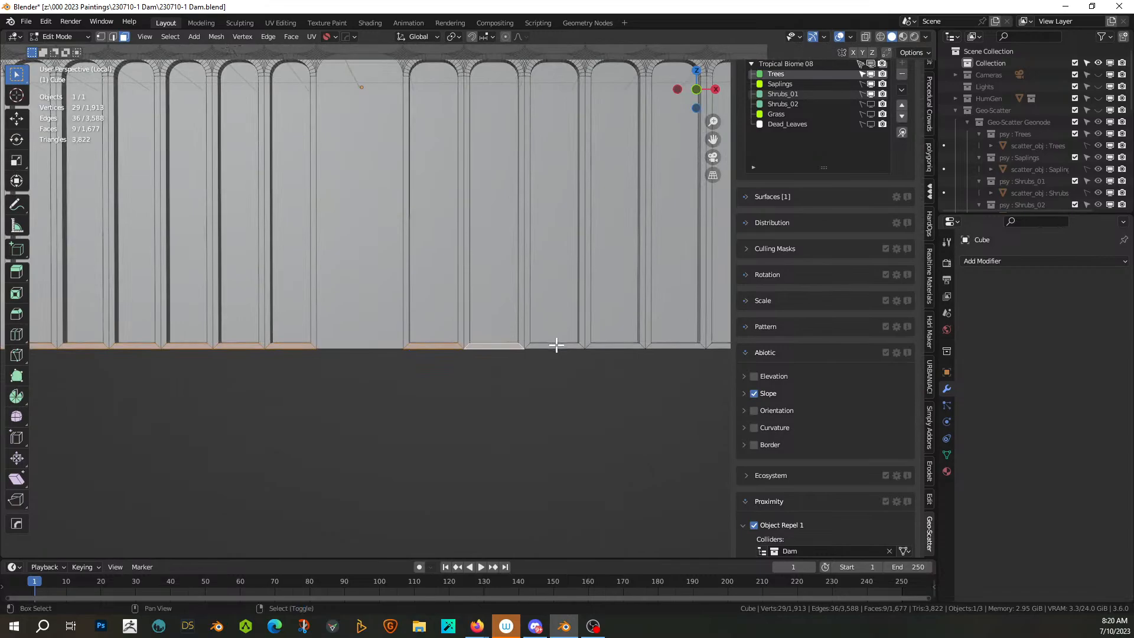
shift+click(557, 345)
shift+click(617, 345)
shift+click(661, 344)
shift+middle_drag(663, 344, 503, 385)
shift+click(590, 359)
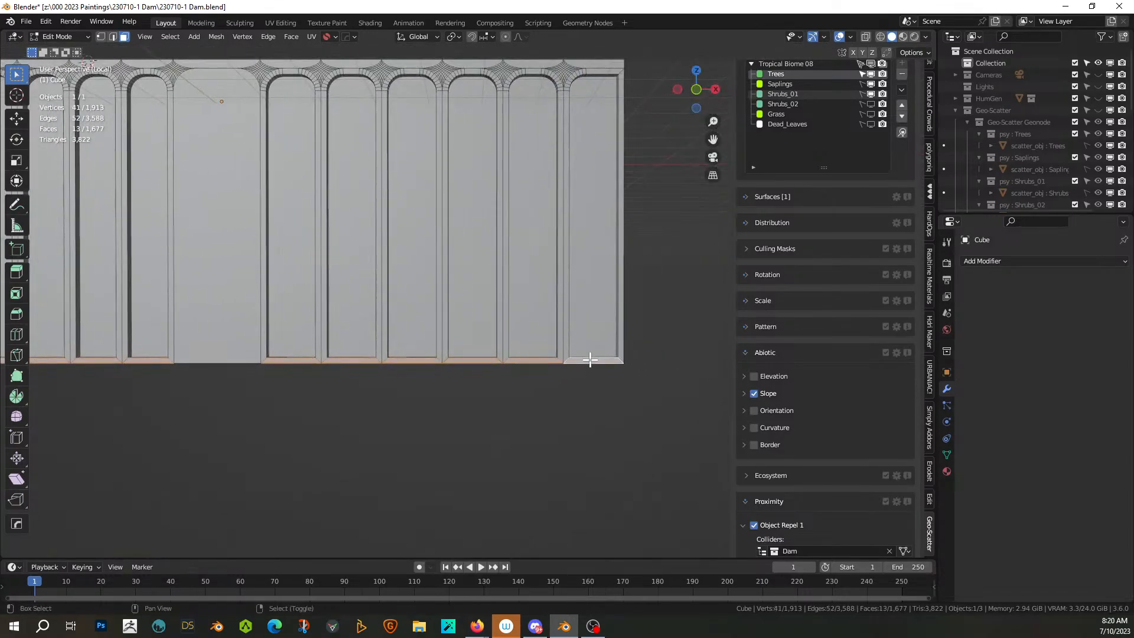
Step: Move the selected bottom border faces about -8.7 m along the global Y axis to slope the buttresses, and leave Edit Mode
middle_drag(590, 359, 479, 424)
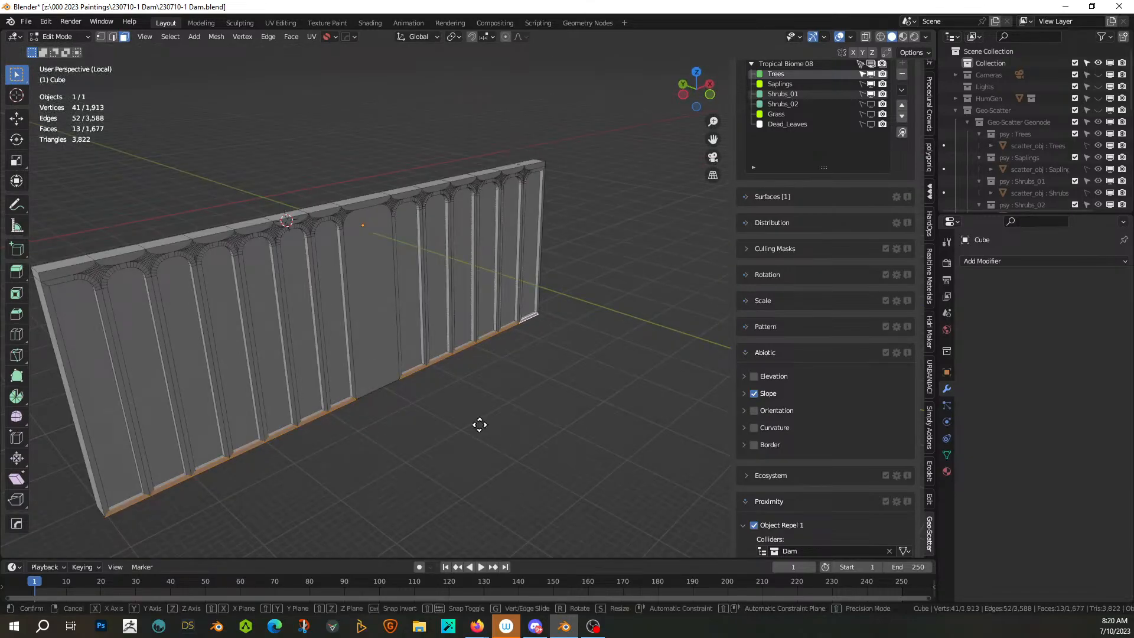
key(g)
key(y)
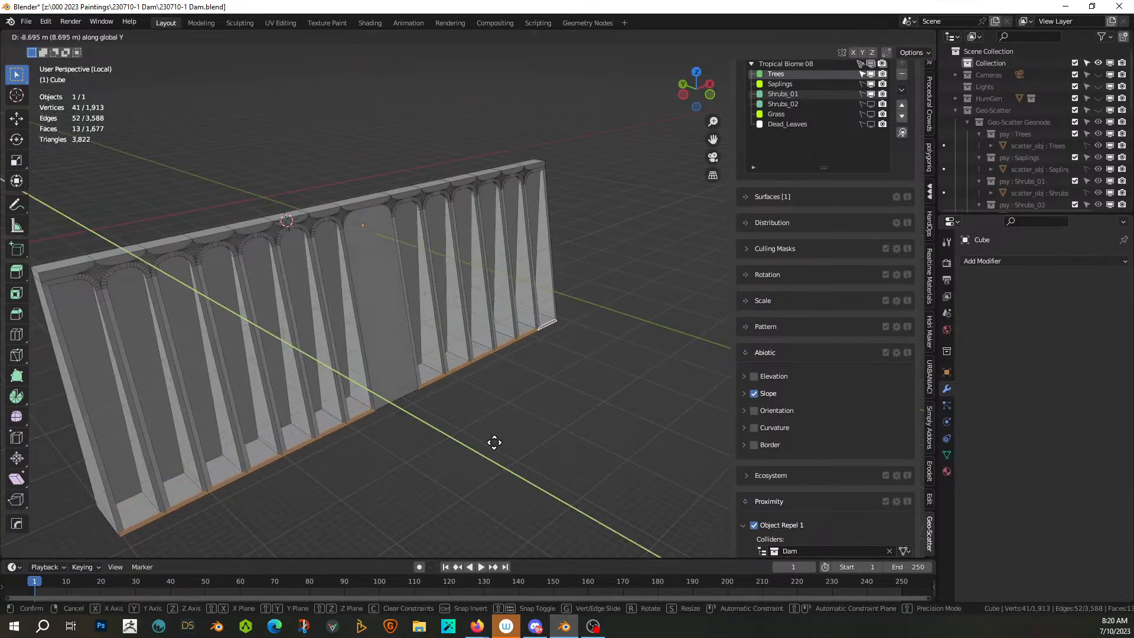
click(494, 442)
middle_drag(455, 423, 446, 401)
key(Tab)
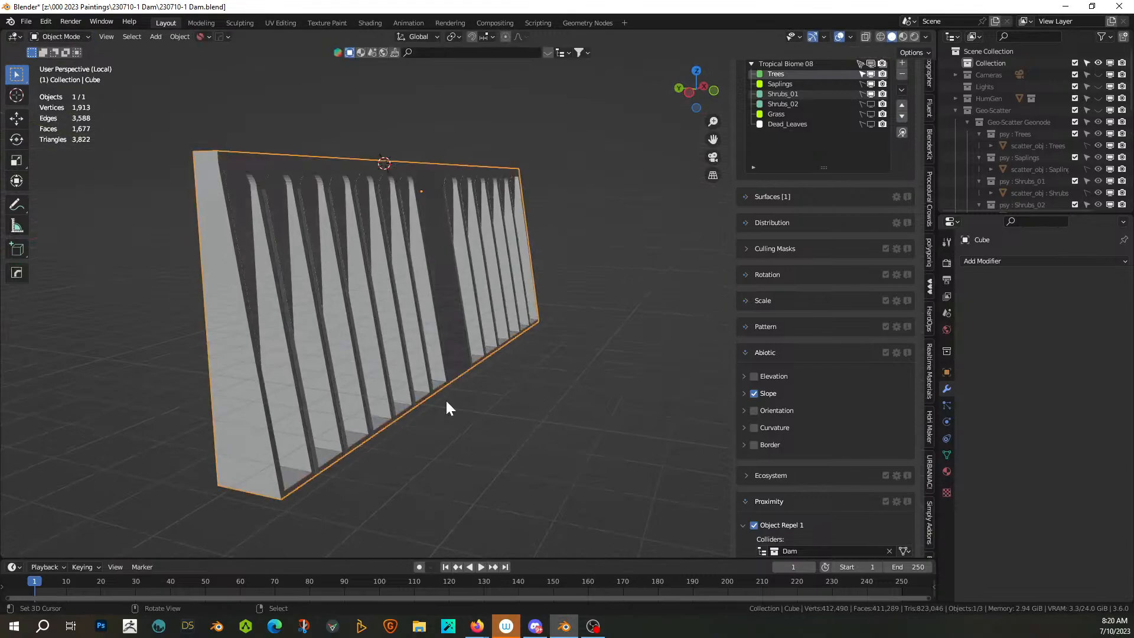
Step: Exit the dam wall's isolated view and scale the wall along the global Z axis
middle_drag(446, 401, 285, 388)
key(KP_Divide)
scroll(273, 386, up, 5)
scroll(288, 389, down, 5)
scroll(437, 382, down, 3)
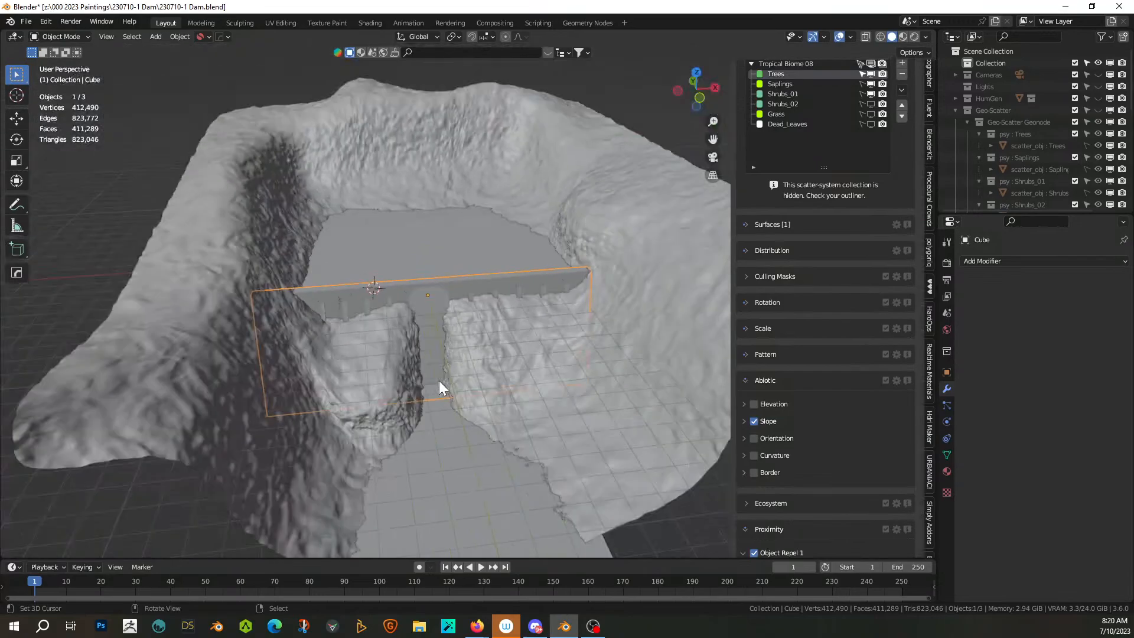
key(s)
key(z)
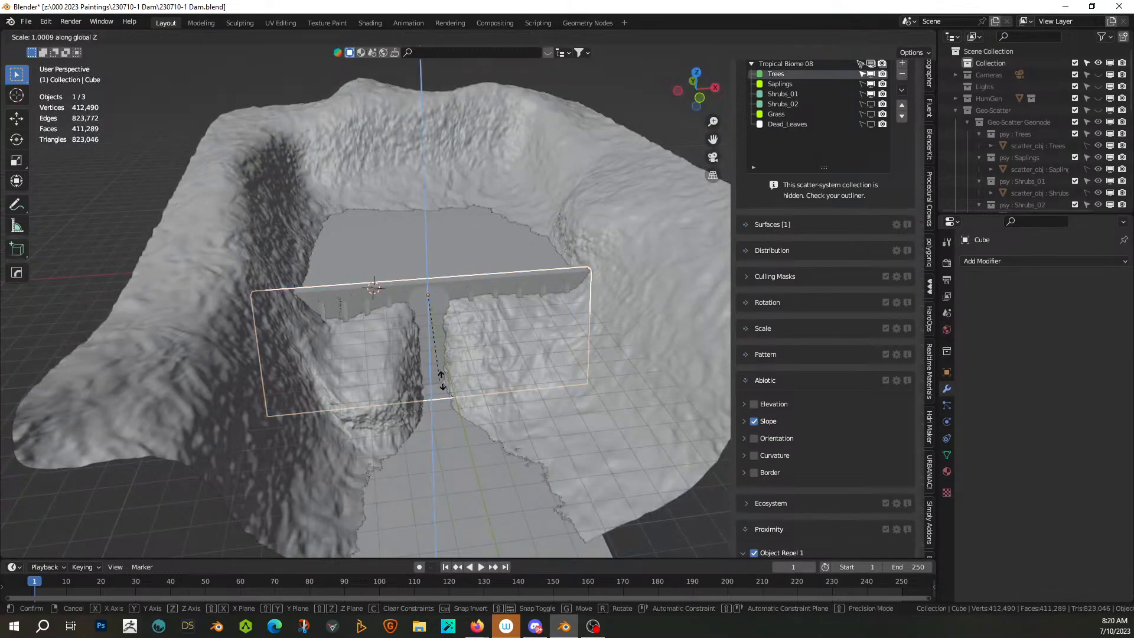
click(509, 379)
Step: Raise the dam wall about 12.2 m along the global Z axis
key(g)
key(z)
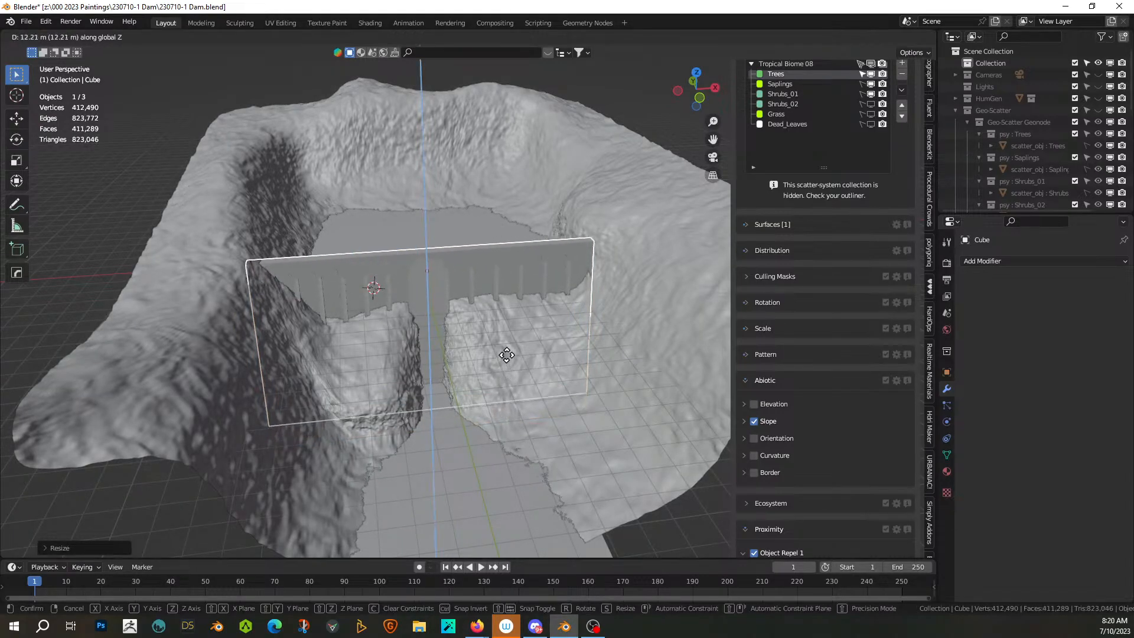
click(507, 354)
Step: Widen the dam wall slightly along the global X axis so its ends reach further into the valley sides
middle_drag(507, 352, 385, 398)
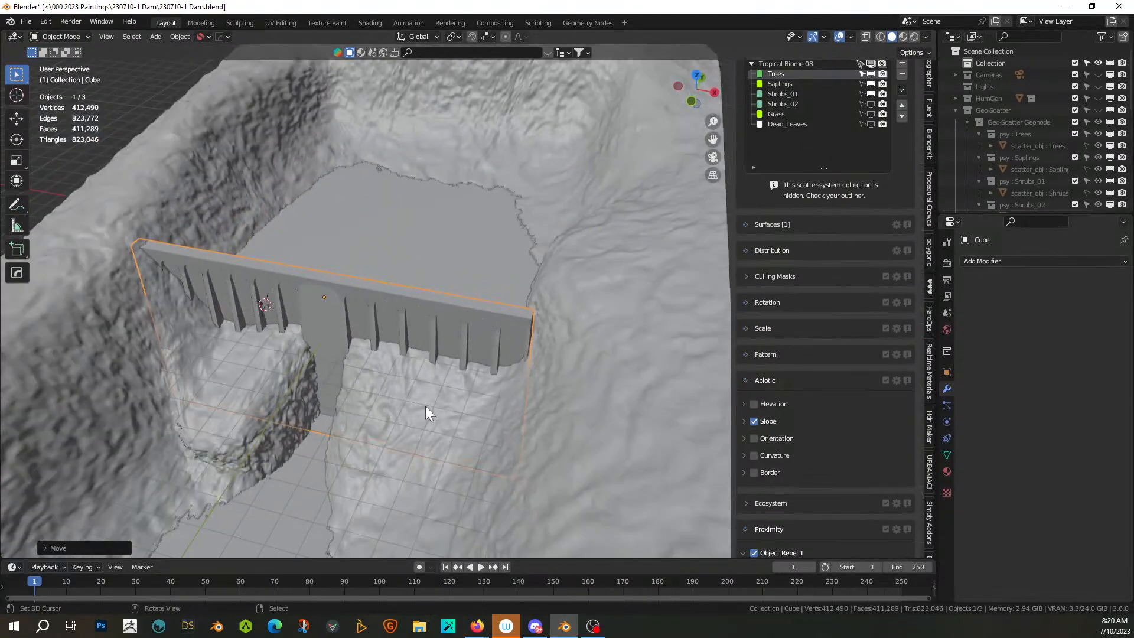
key(s)
key(x)
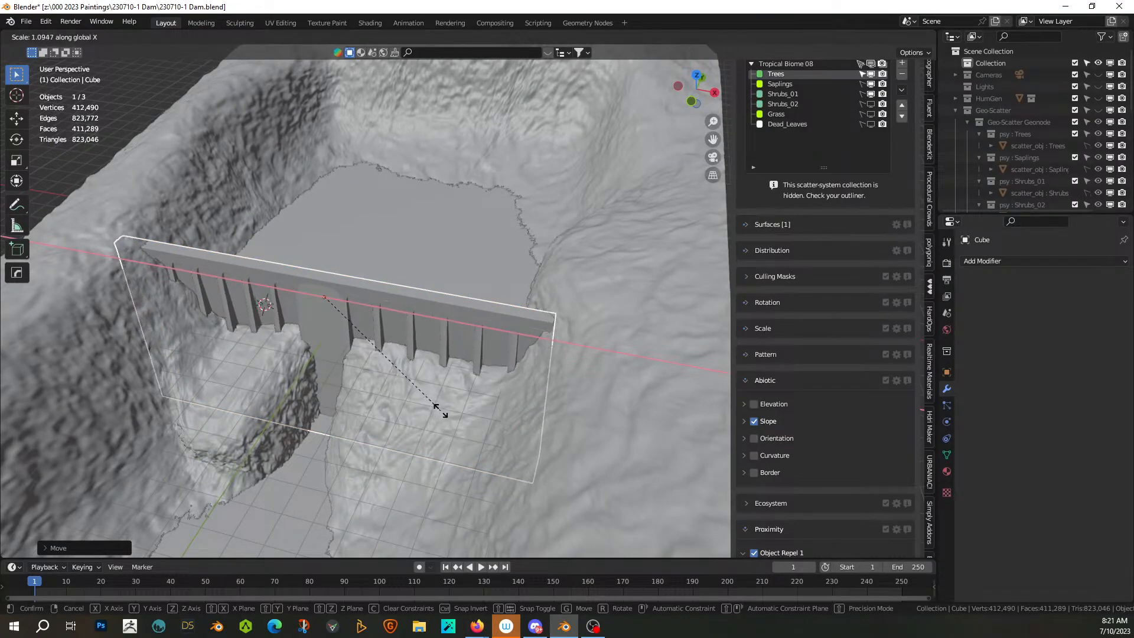
click(426, 412)
Step: Switch the viewport to rendered shading and check the dam wall against the terrain and reservoir
mouse_move(424, 412)
middle_down()
mouse_move(423, 353)
mouse_move(412, 385)
mouse_move(434, 366)
middle_up()
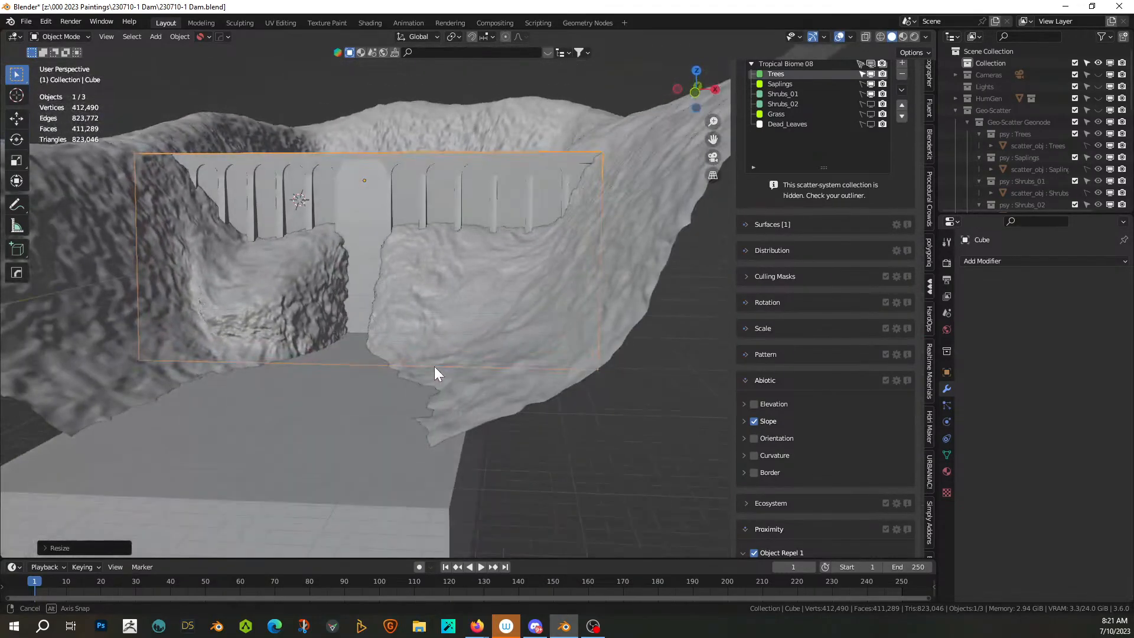
click(914, 37)
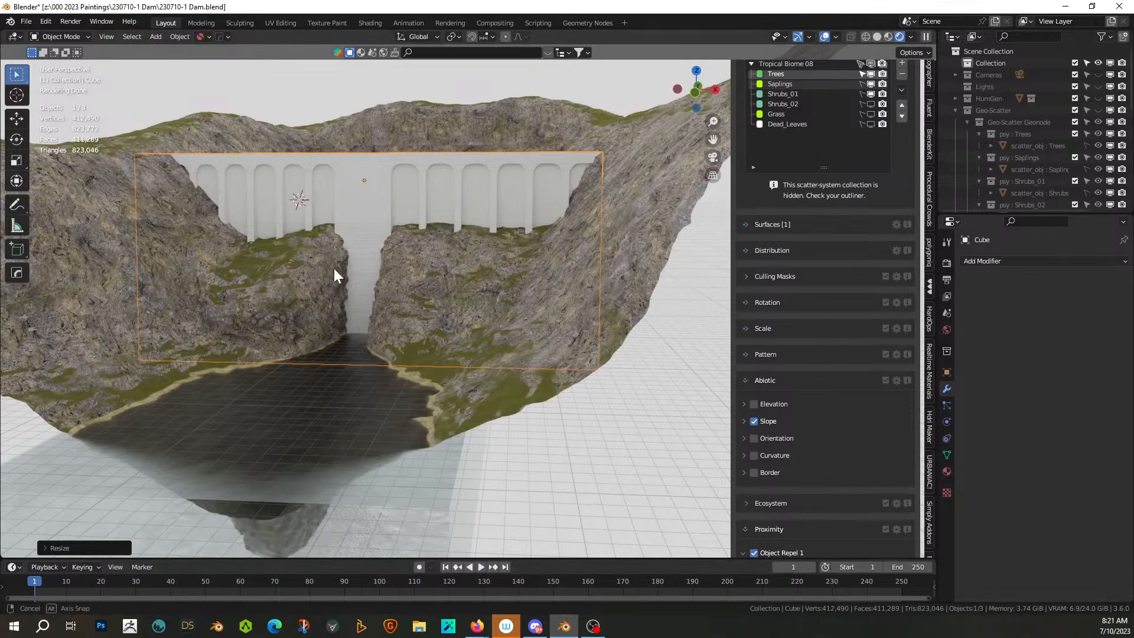
middle_drag(334, 268, 350, 329)
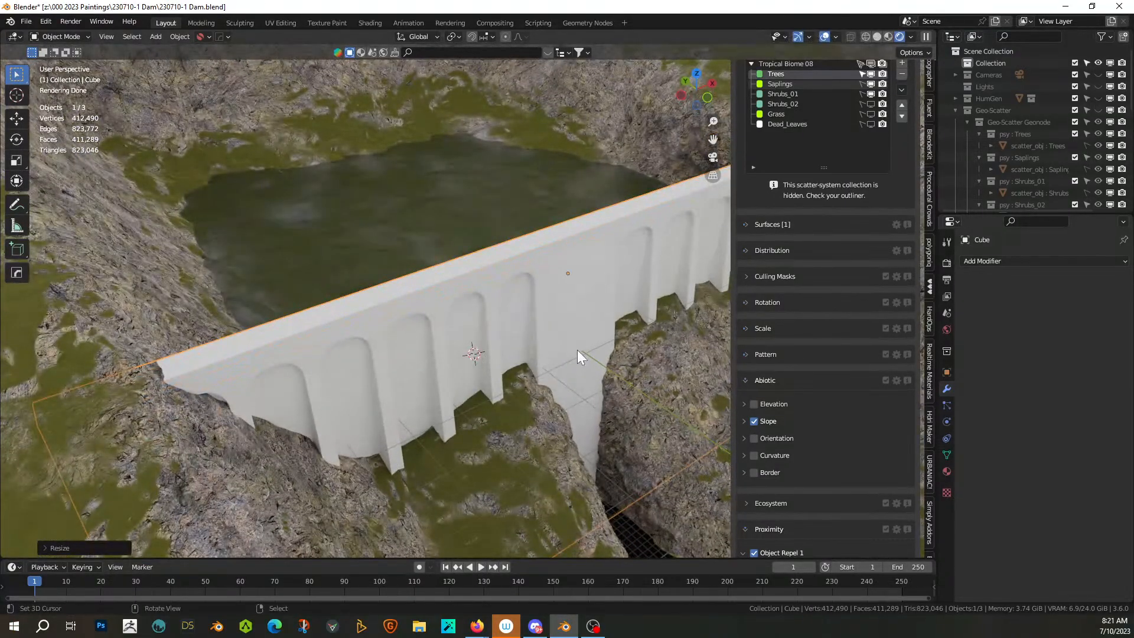
Step: Switch to Firefox to look at the Scottish dam reference photos, and return to Blender
key(alt+Tab)
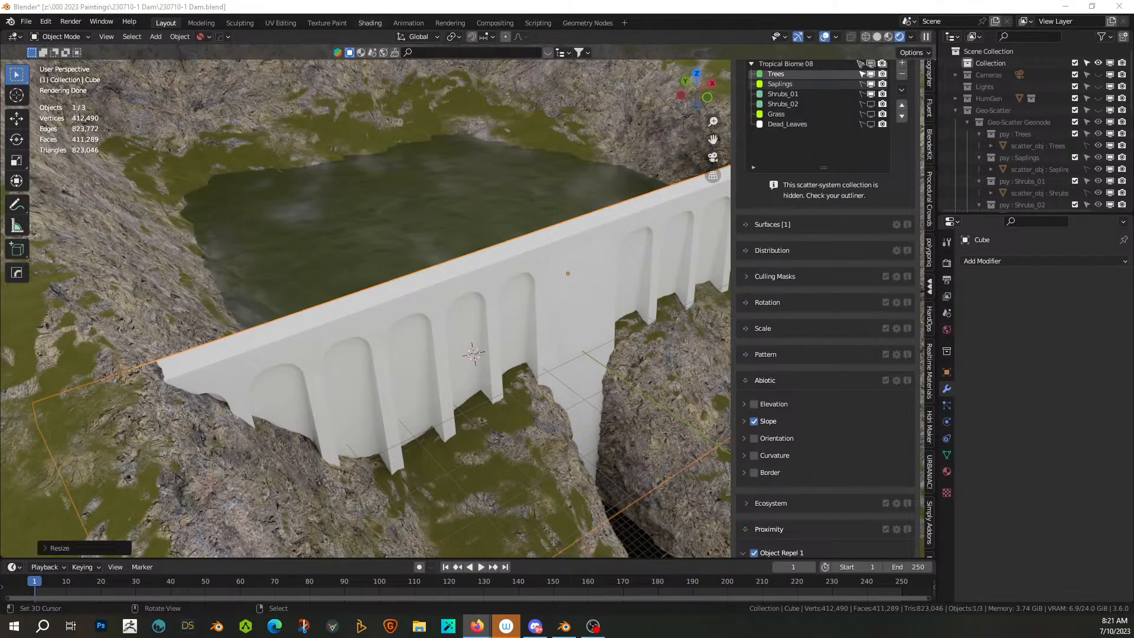
drag(500, 0, 358, 136)
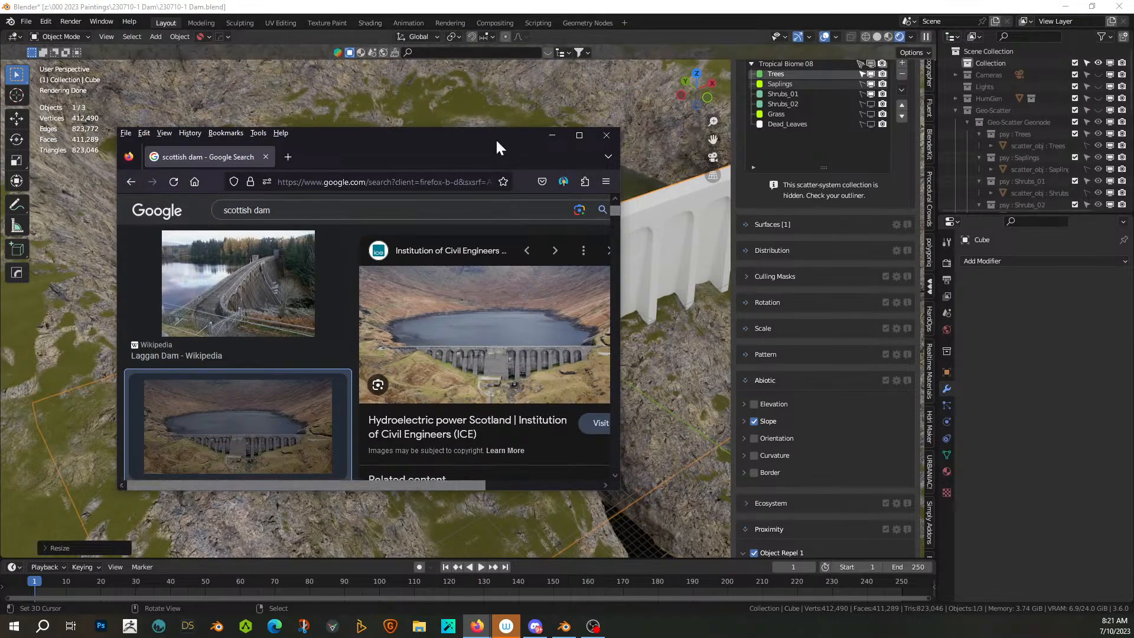
click(553, 134)
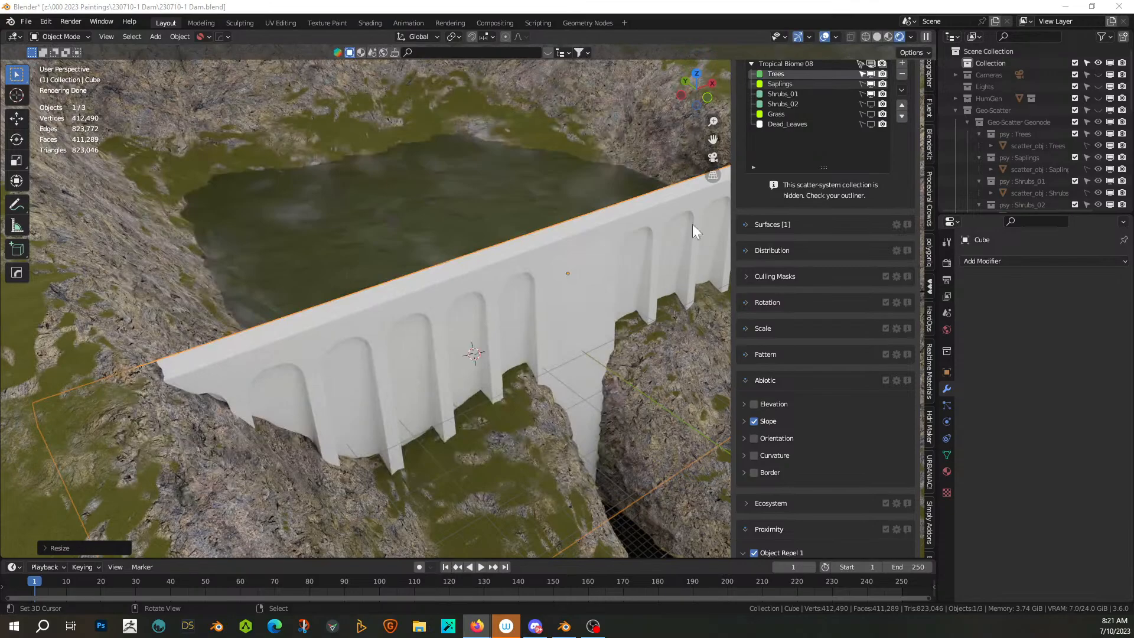
Step: Make the Geo-Scatter collection visible again and view the scattered vegetation around the dam from the downstream water
scroll(541, 349, up, 5)
scroll(540, 347, down, 7)
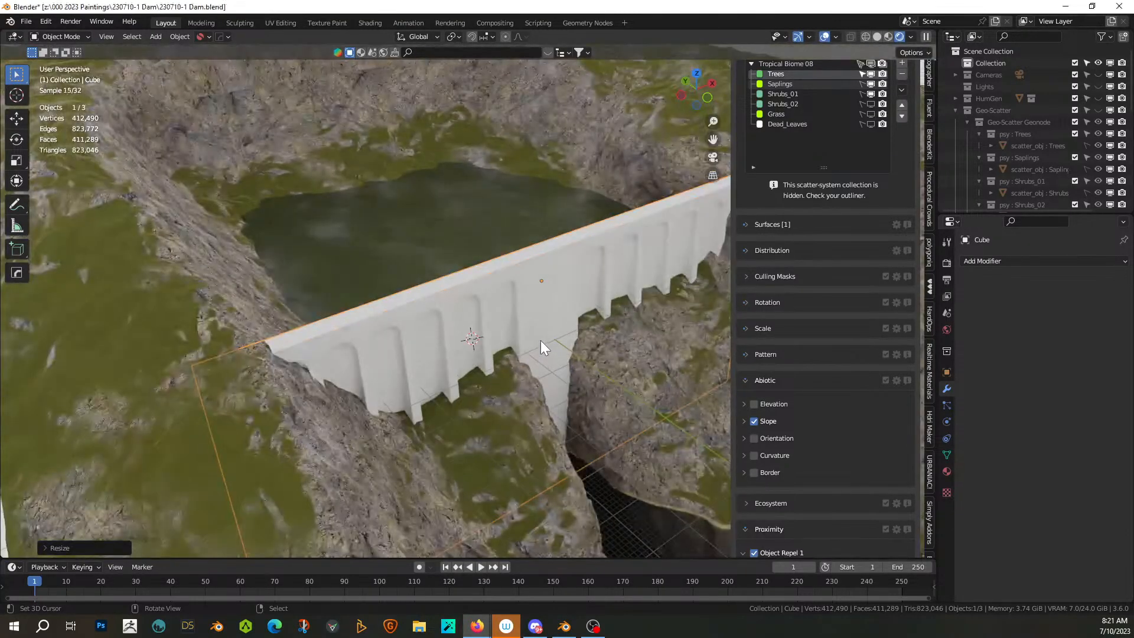
mouse_move(541, 340)
middle_down()
mouse_move(469, 303)
mouse_move(505, 320)
mouse_move(551, 380)
mouse_move(571, 374)
mouse_move(574, 347)
mouse_move(541, 319)
middle_up()
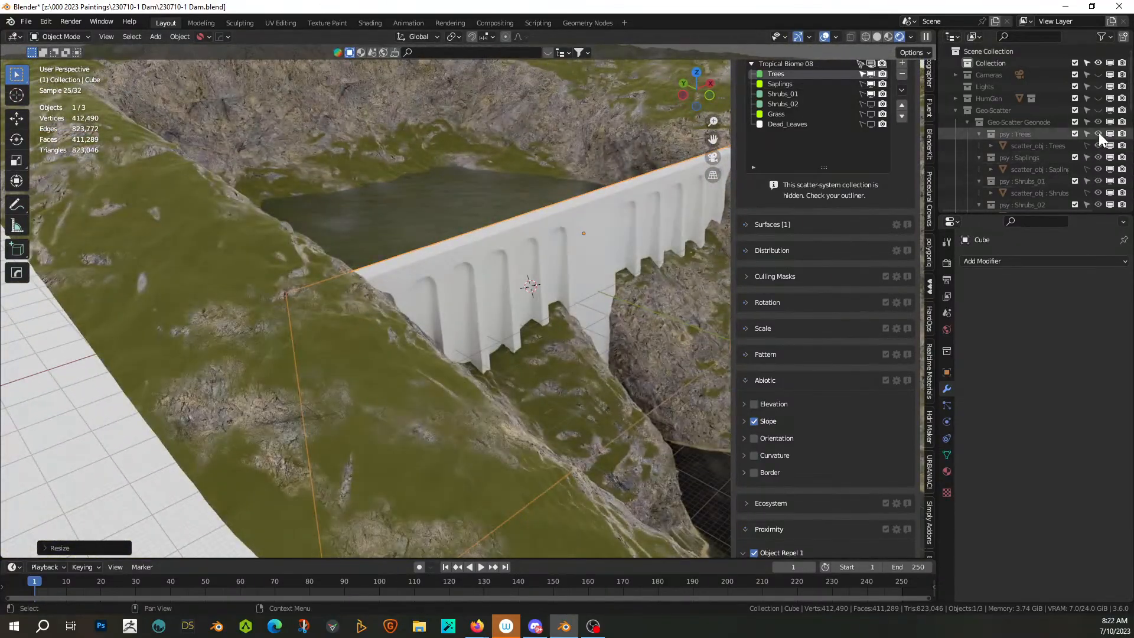
click(1097, 109)
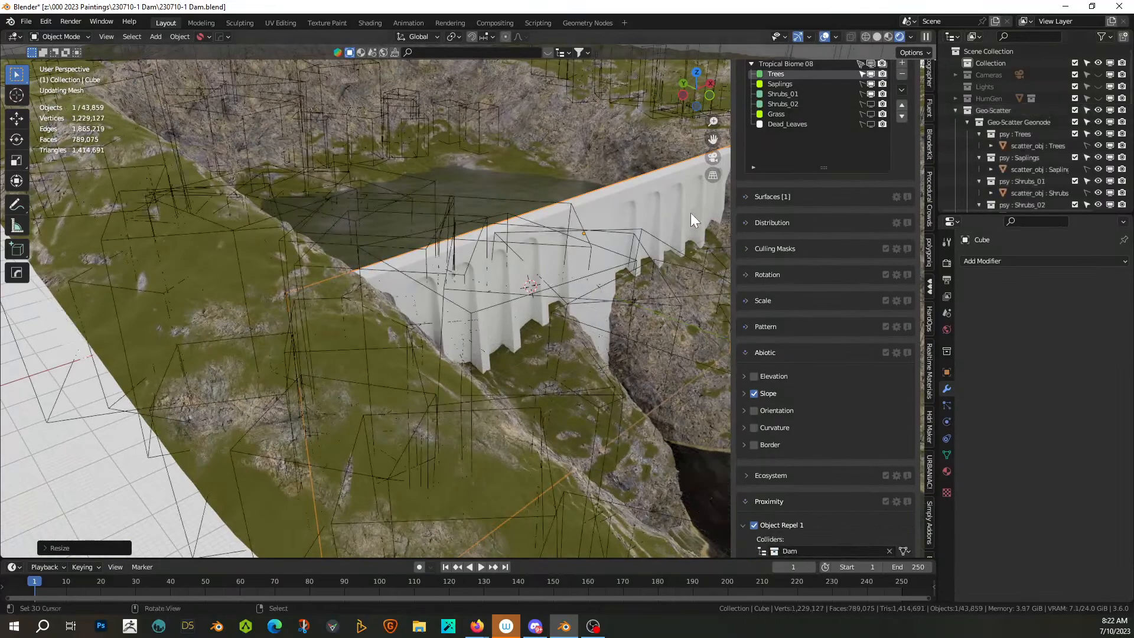
middle_drag(573, 231, 477, 442)
scroll(474, 439, up, 2)
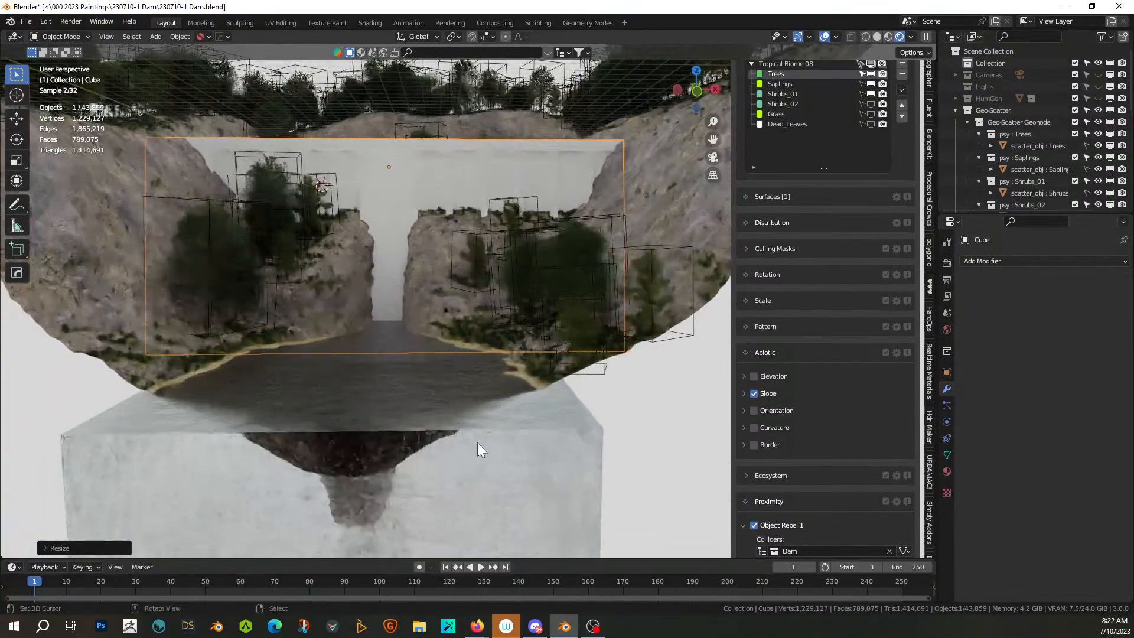
scroll(437, 359, up, 2)
mouse_move(437, 359)
middle_down()
mouse_move(448, 356)
mouse_move(435, 382)
mouse_move(445, 383)
mouse_move(400, 384)
mouse_move(408, 382)
mouse_move(395, 395)
mouse_move(401, 422)
middle_up()
scroll(399, 384, up, 1)
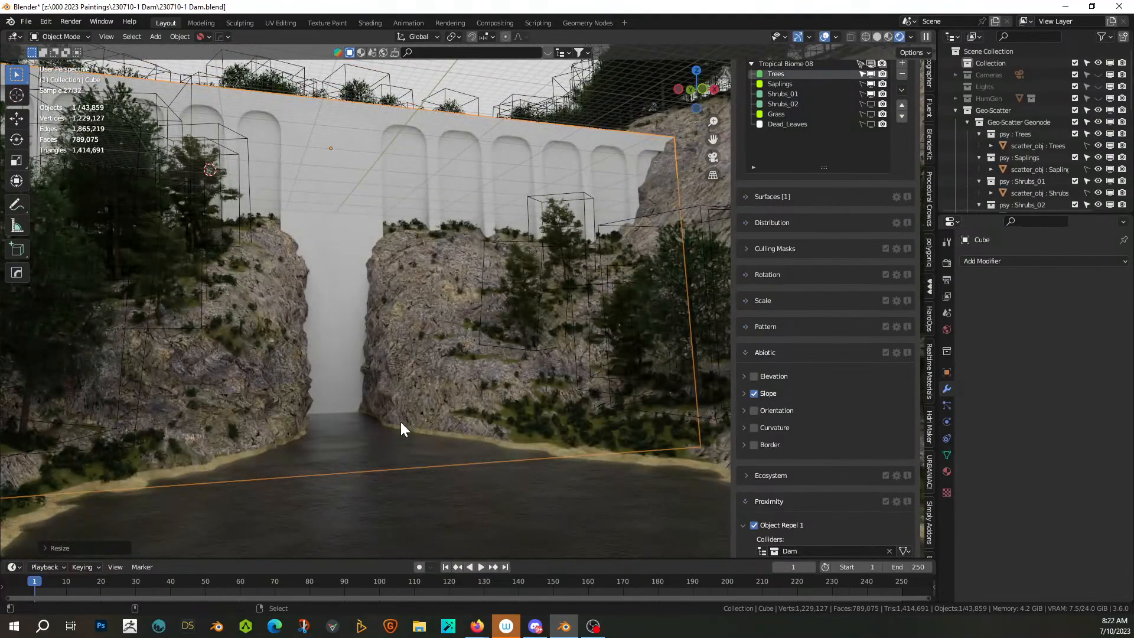
Step: Look through the scene camera and set its Clip End to 500 m
key(KP_0)
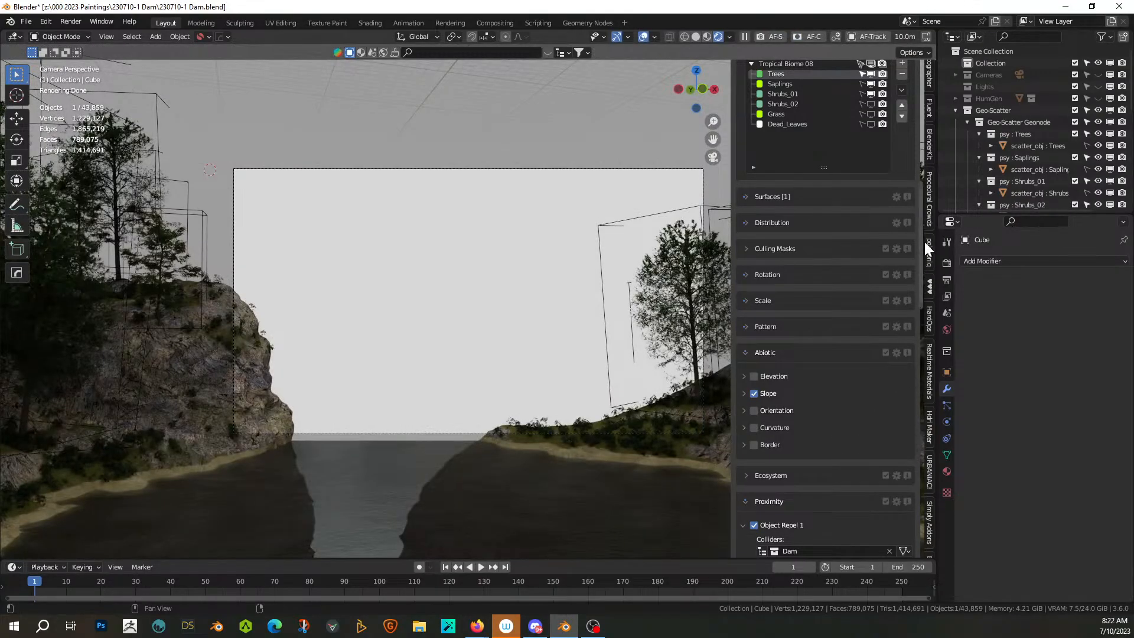
click(931, 78)
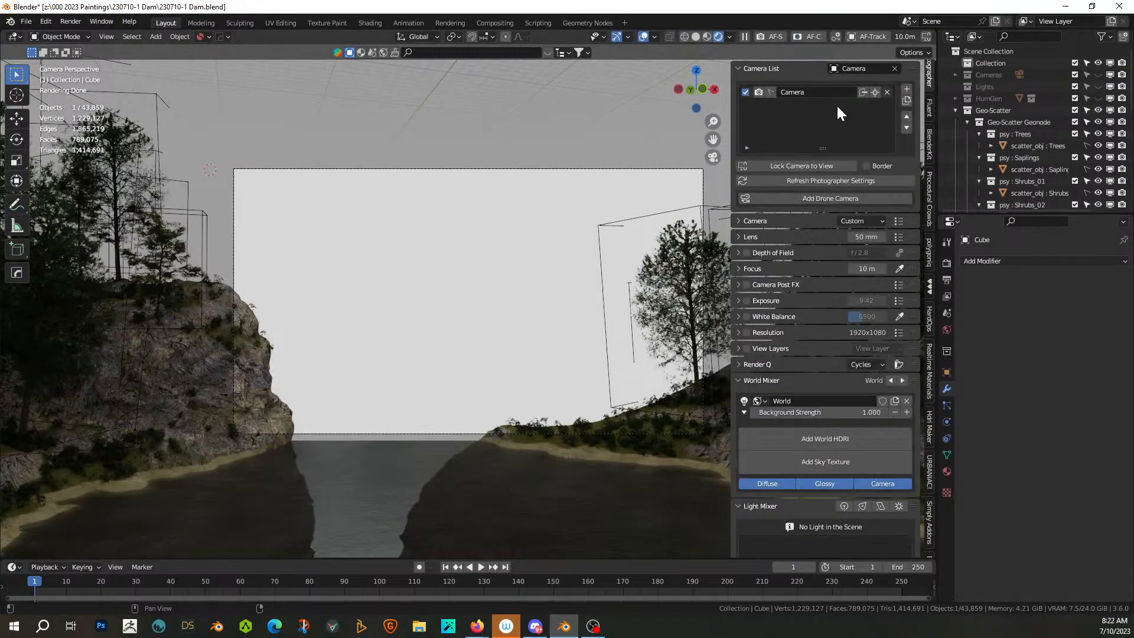
click(749, 220)
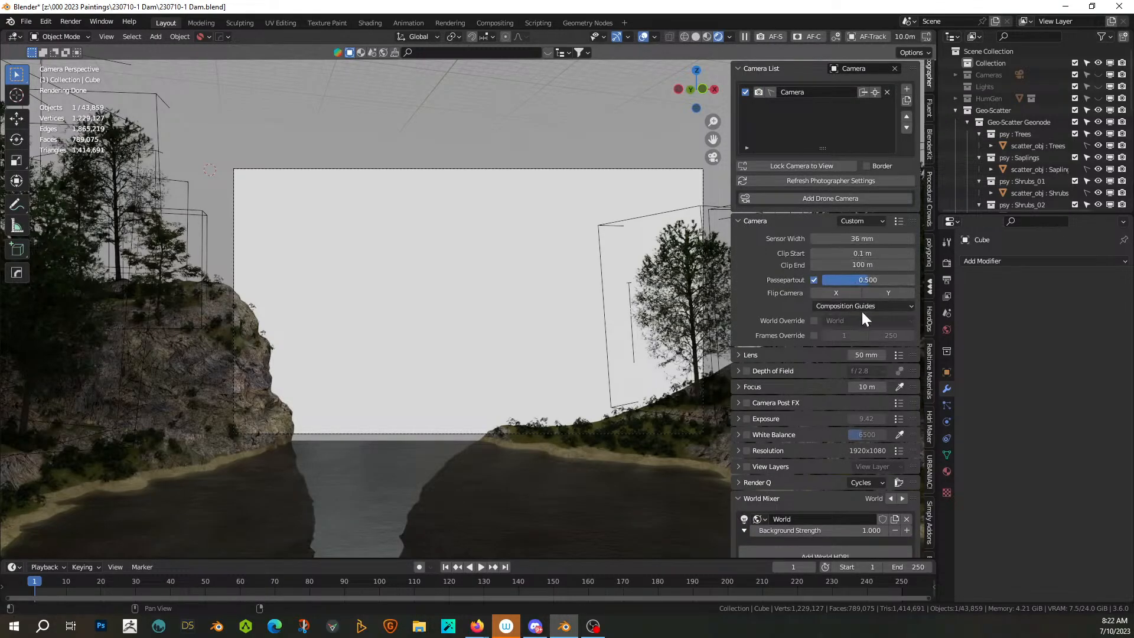
click(862, 265)
text(500)
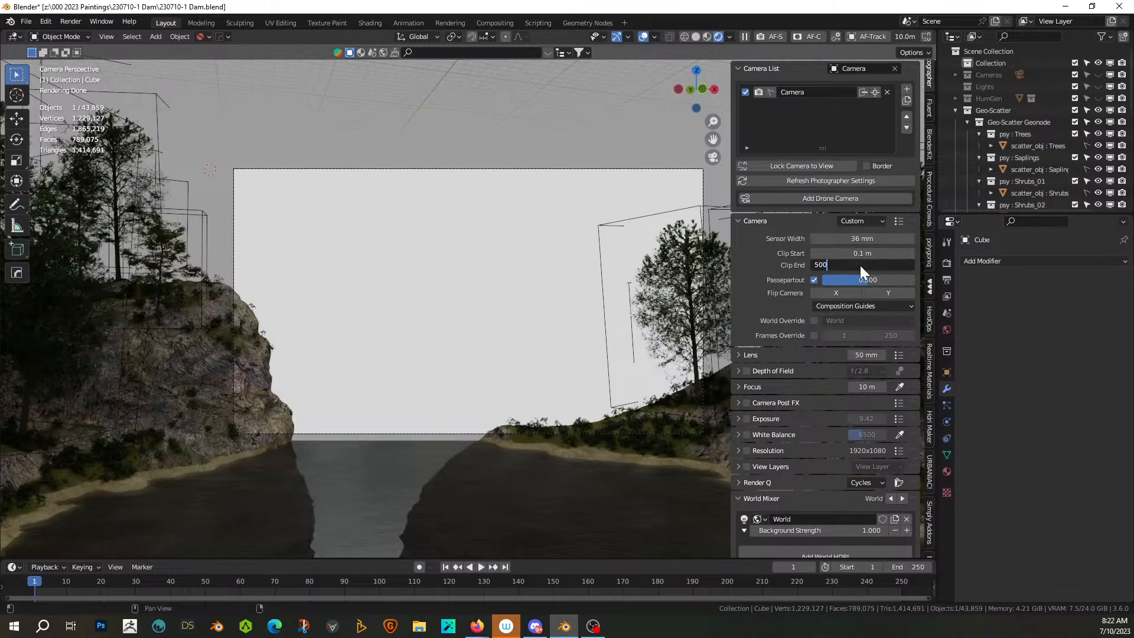
key(Return)
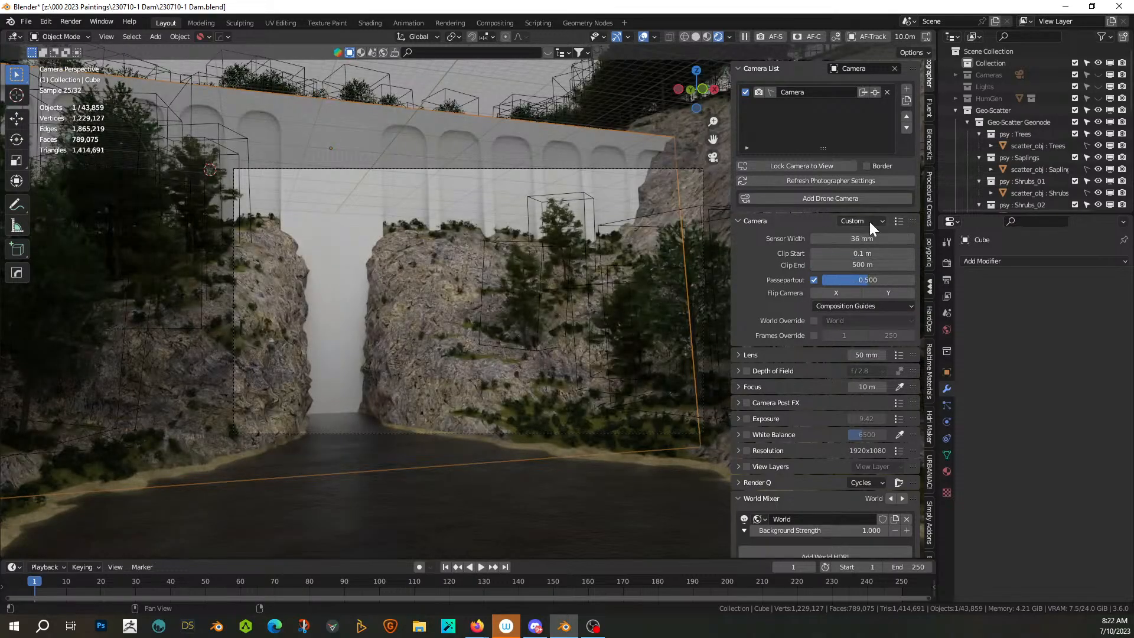
Step: Apply the arri alexa 65 camera preset and a 50 mm lens preset with depth of field at f/1.4
click(899, 221)
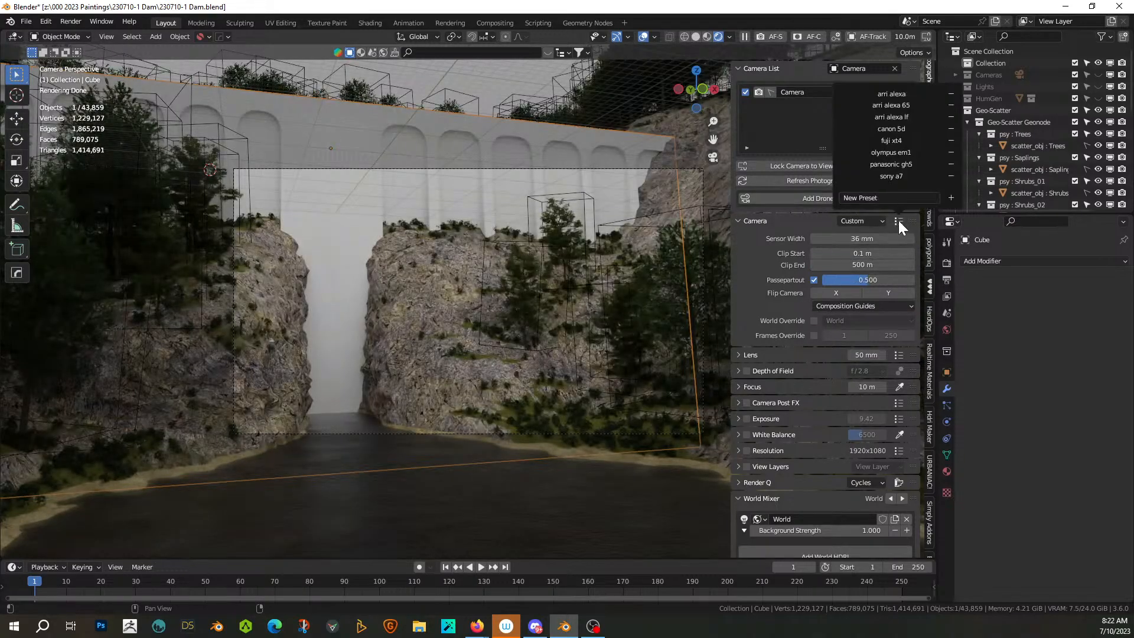
click(901, 105)
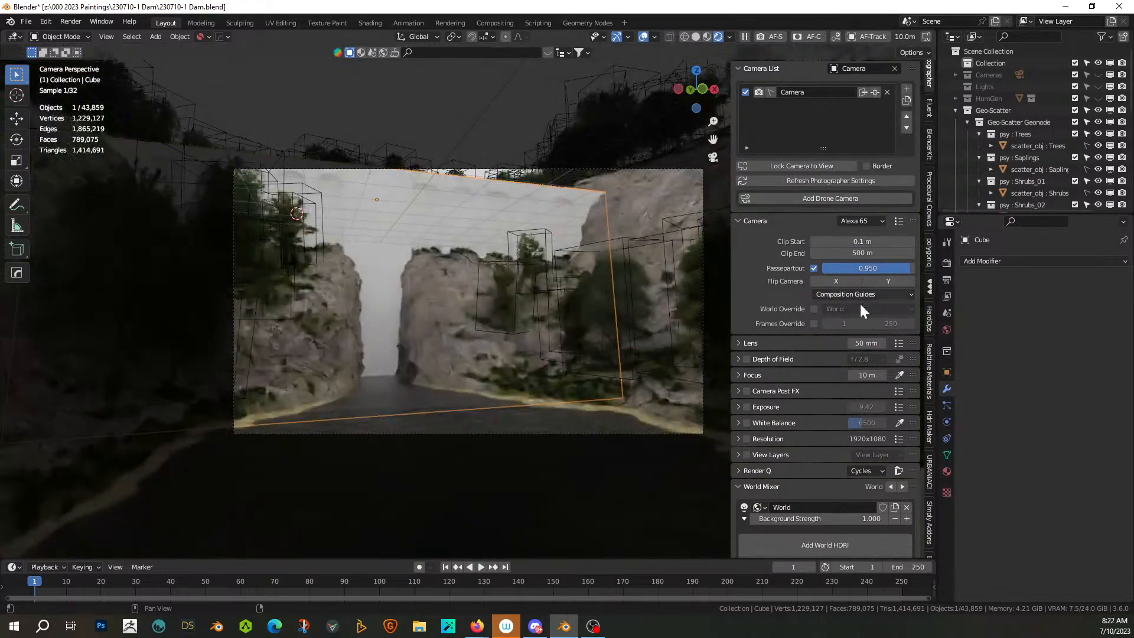
click(897, 345)
click(896, 189)
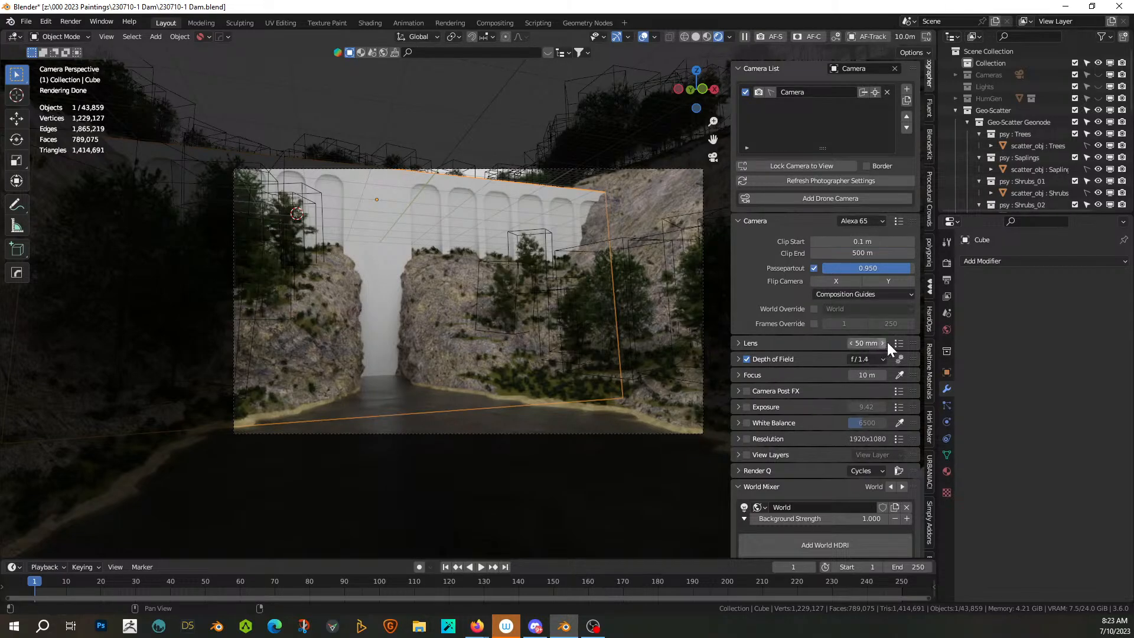
Step: Enable the camera's resolution override and apply the 2.39:1 preset with a 5100 px long edge at 50%
click(736, 436)
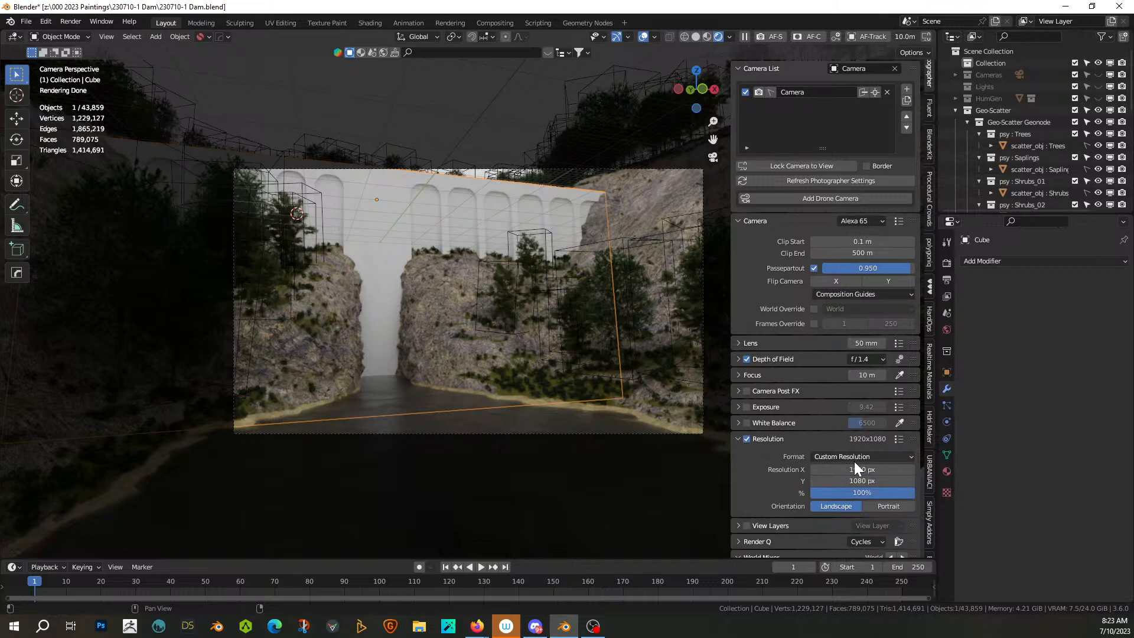
click(899, 439)
click(910, 265)
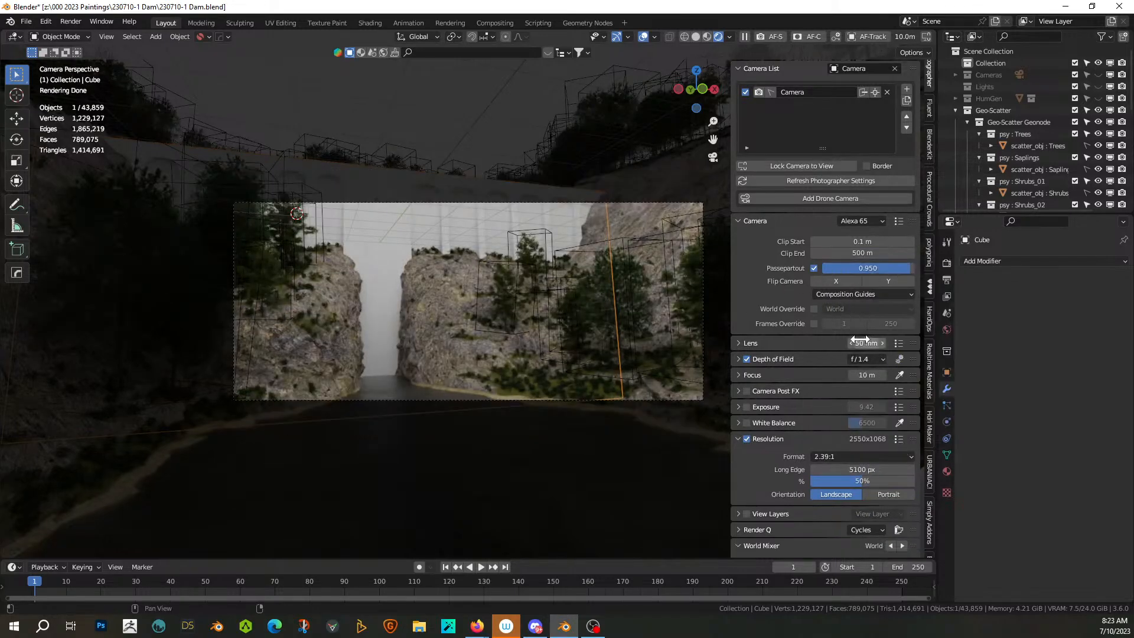
Step: Set the camera's focal length to 38 mm and fly the camera forward to reframe the dam
click(866, 344)
text(38)
key(Return)
key(shift+grave)
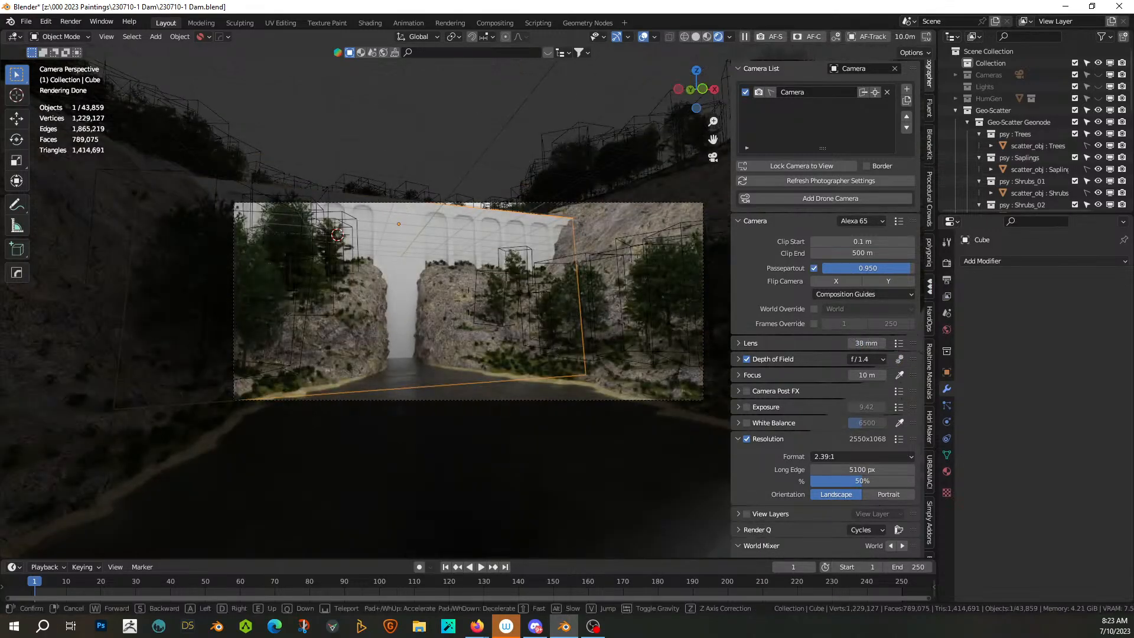
key(w)
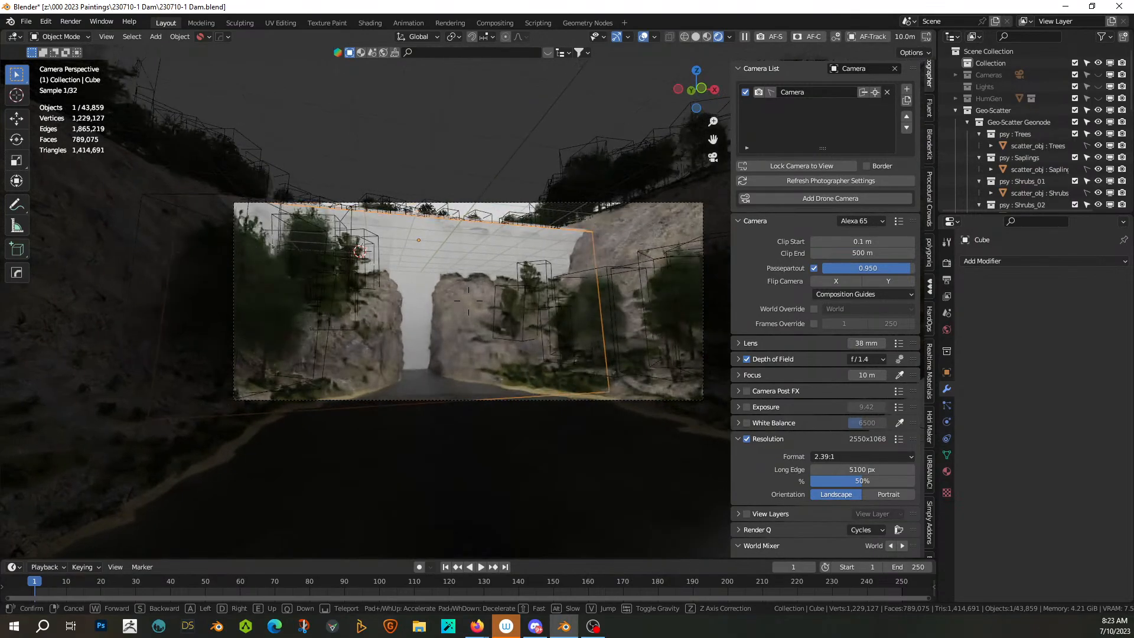
click(468, 301)
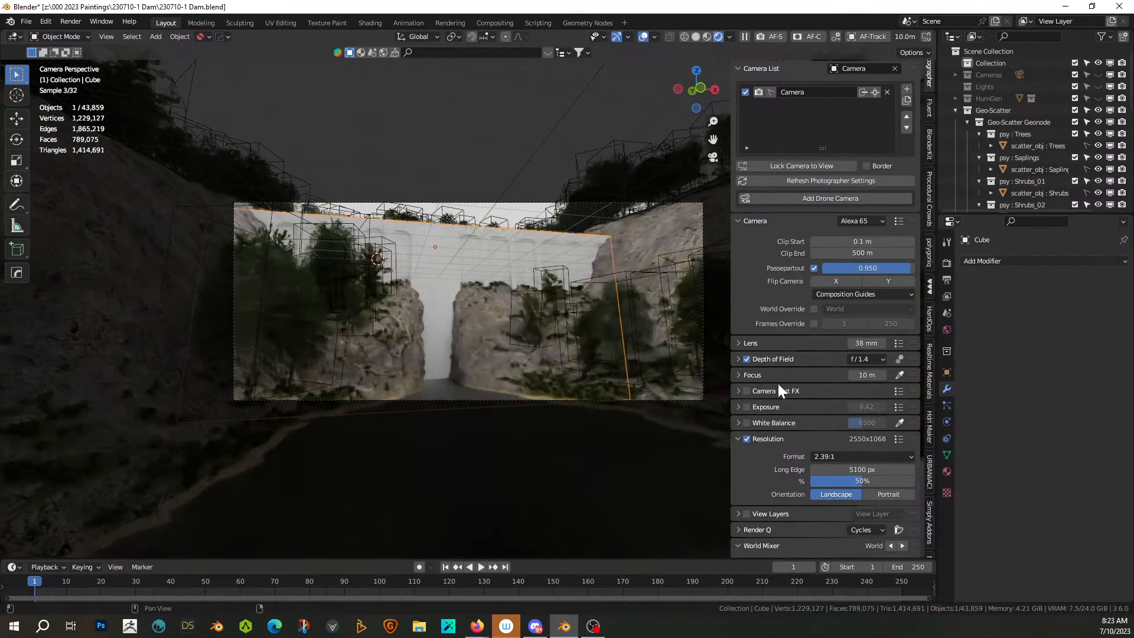
Step: Set the camera's focal length to 35 mm and deselect the dam wall
double_click(867, 345)
text(35)
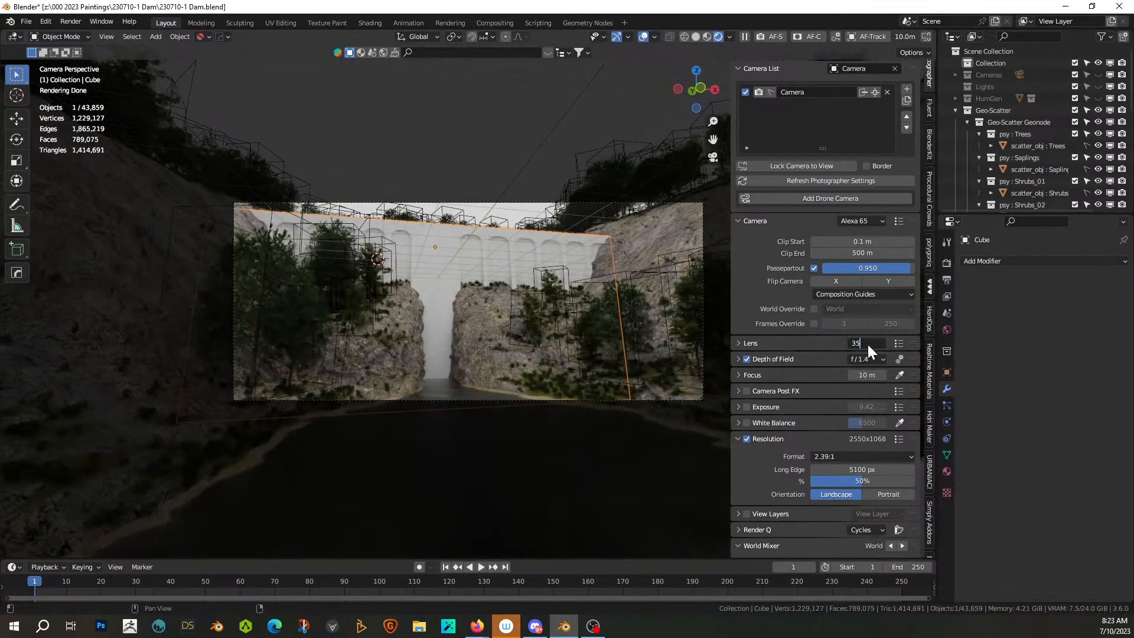
key(Return)
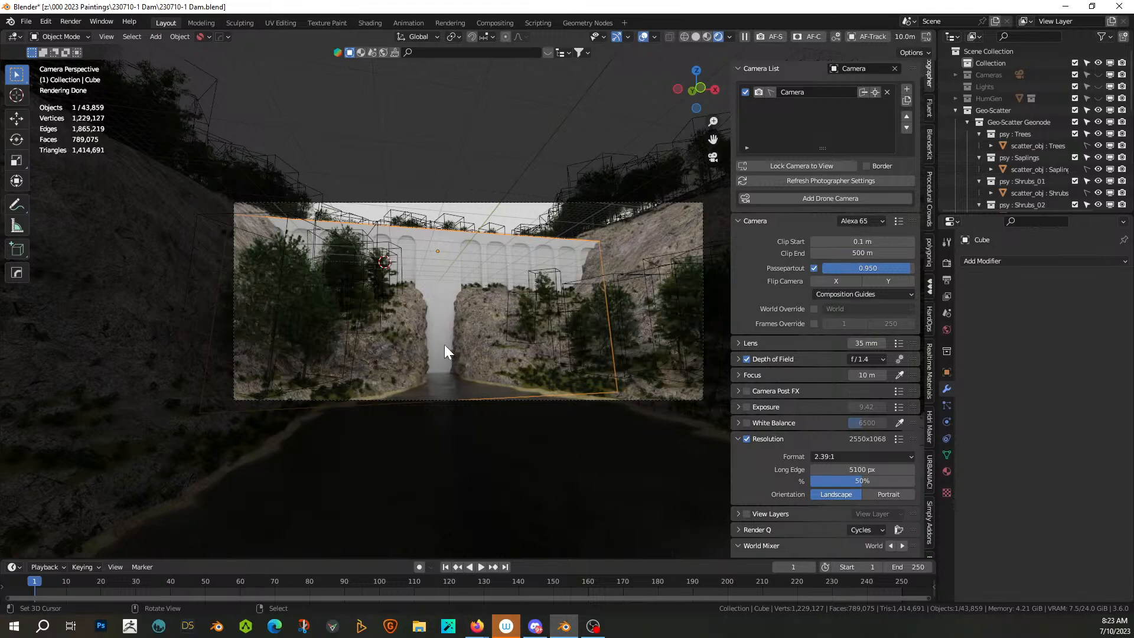
click(488, 167)
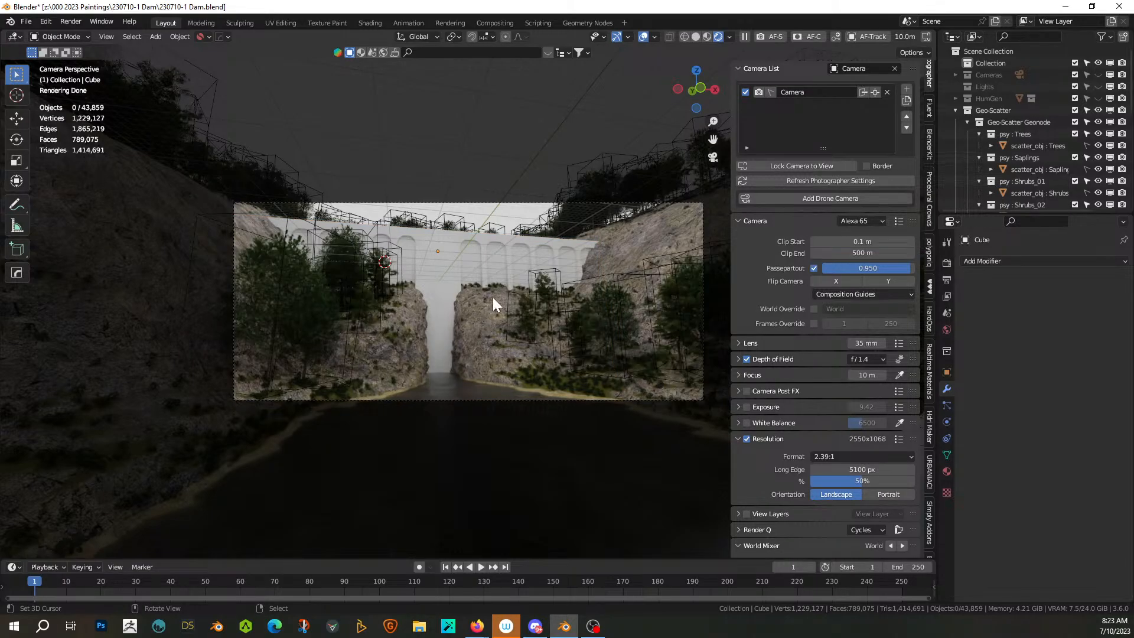
Step: Isolate the dam wall in solid shading and apply its rotation and scale
middle_drag(492, 297, 461, 364)
scroll(507, 336, down, 3)
scroll(461, 371, up, 2)
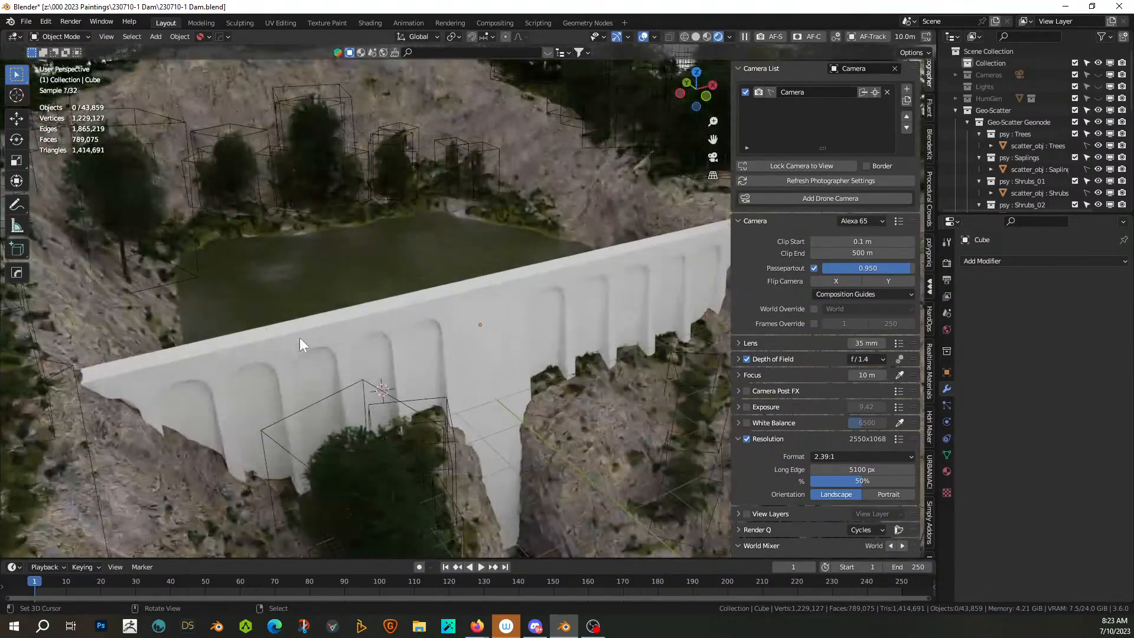
click(472, 271)
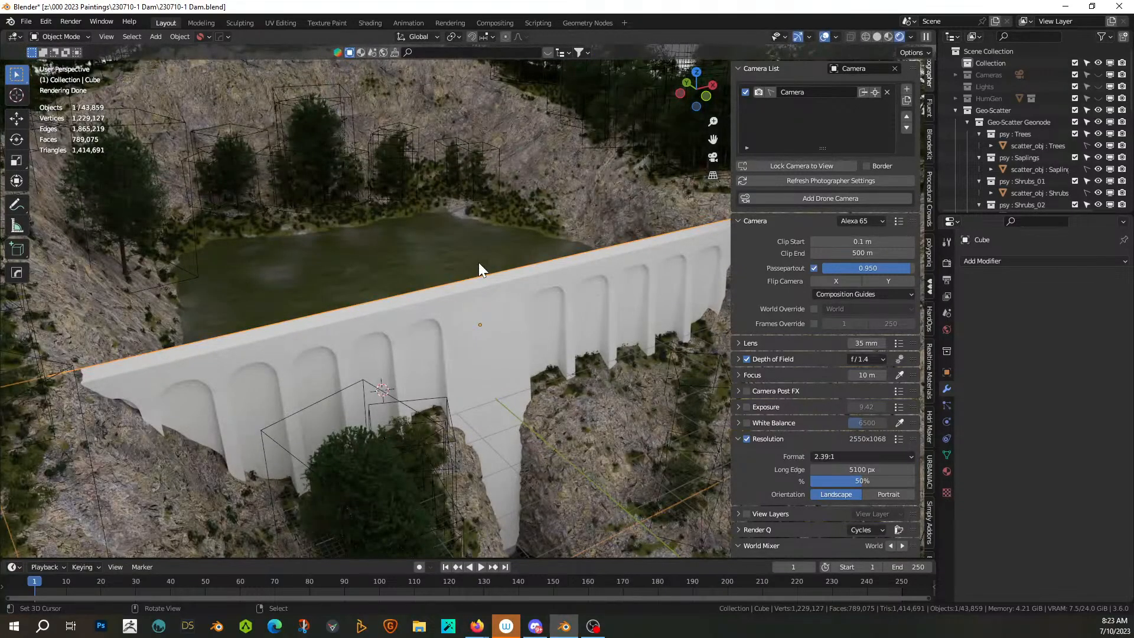
key(KP_Divide)
key(ctrl+a)
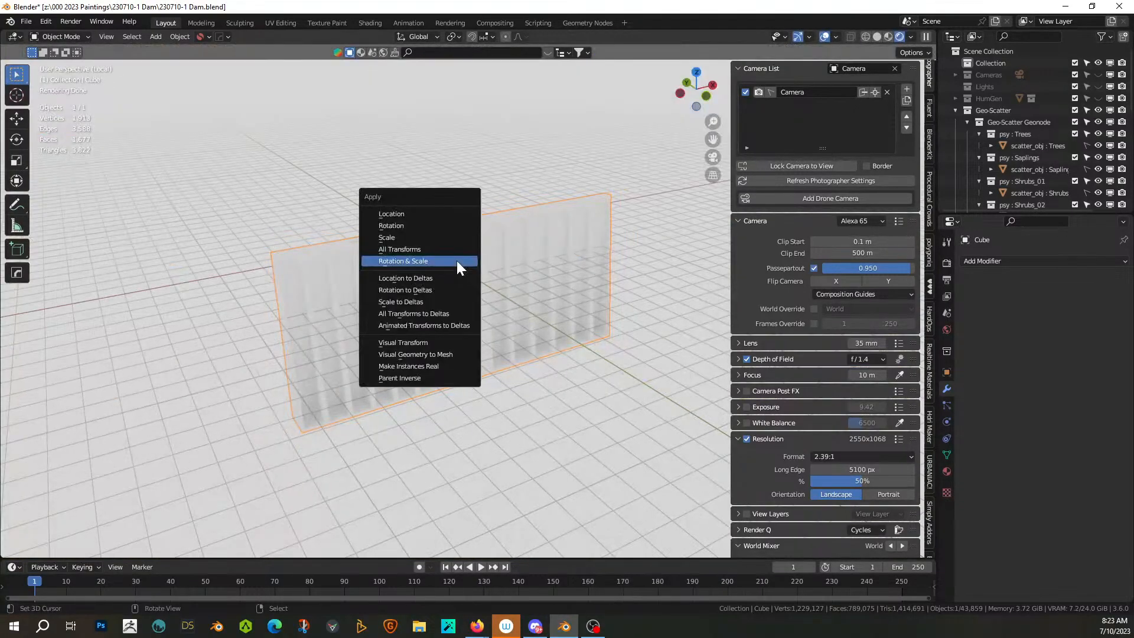
click(459, 261)
click(877, 37)
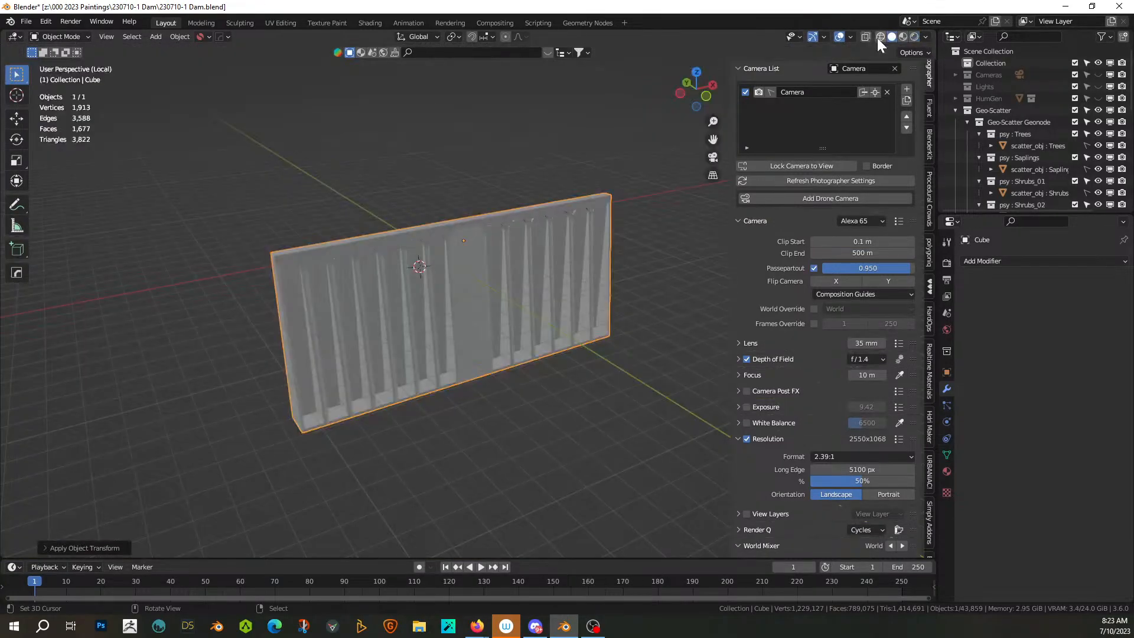
Step: Collapse the Geo-Scatter collection, then unhide the HumGen collection and select its HG_Body figure
mouse_move(436, 309)
middle_down()
mouse_move(455, 321)
mouse_move(266, 337)
mouse_move(467, 313)
middle_up()
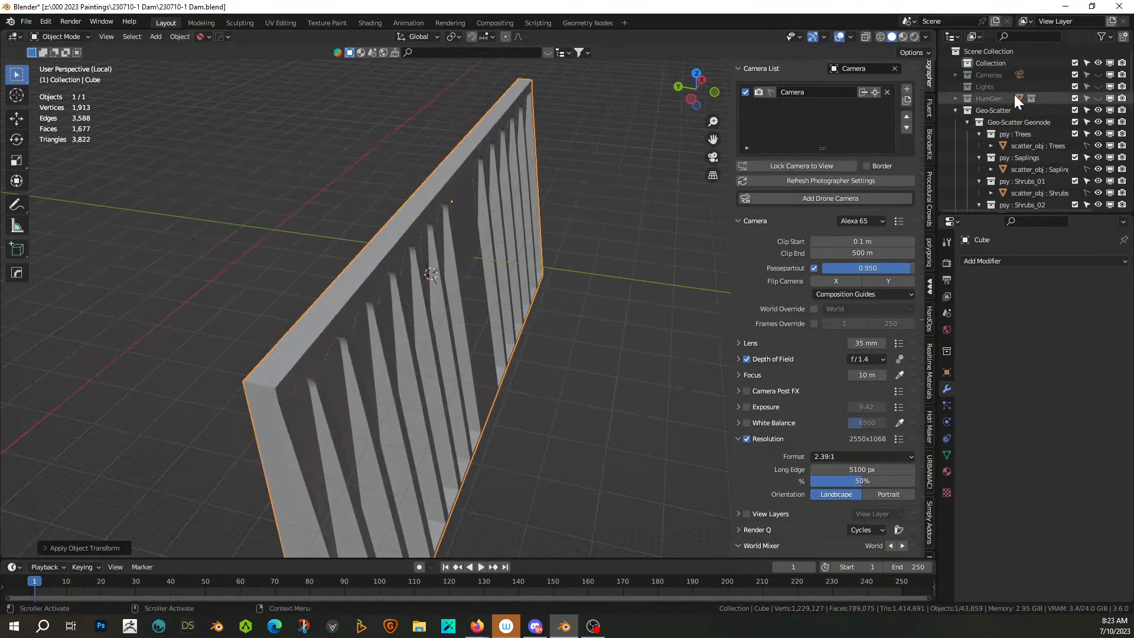
scroll(1004, 89, down, 4)
scroll(983, 77, up, 3)
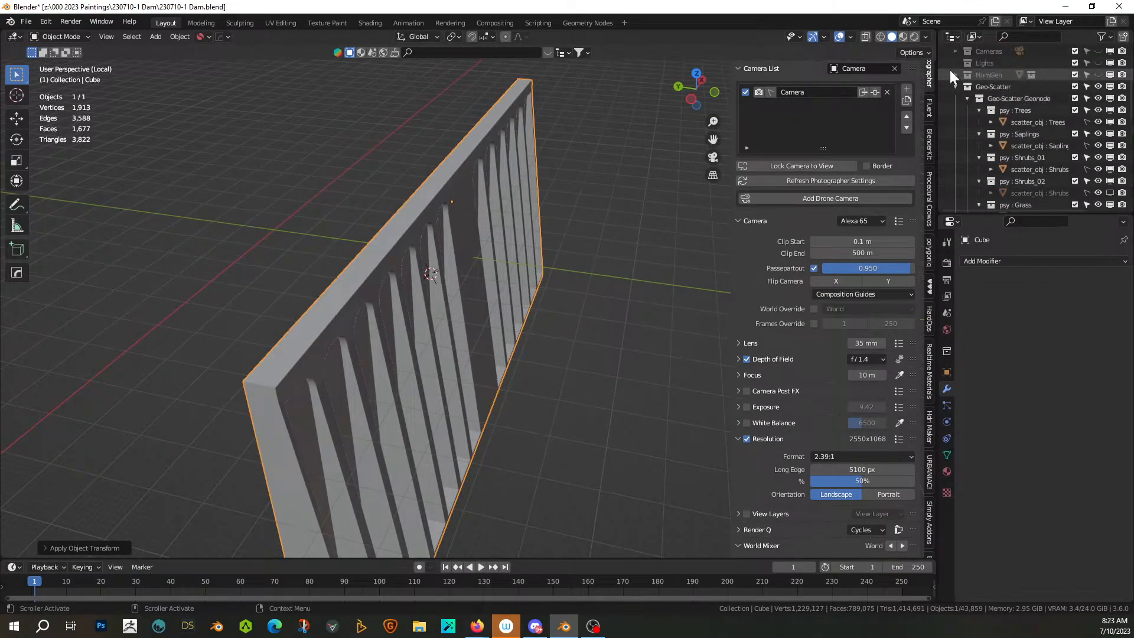
click(955, 84)
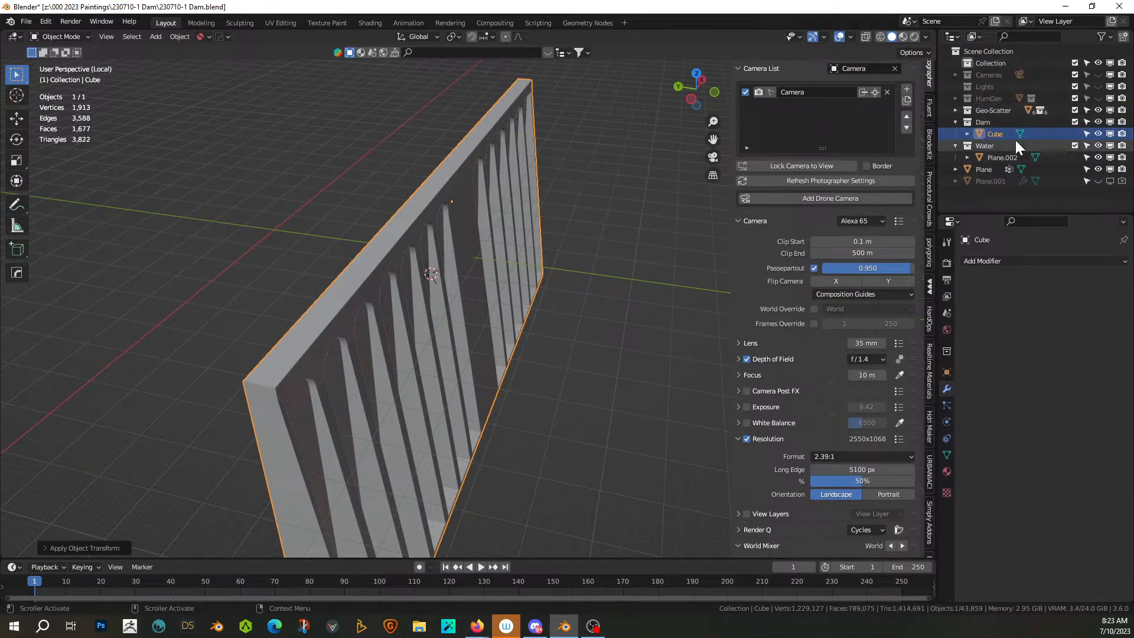
click(1098, 98)
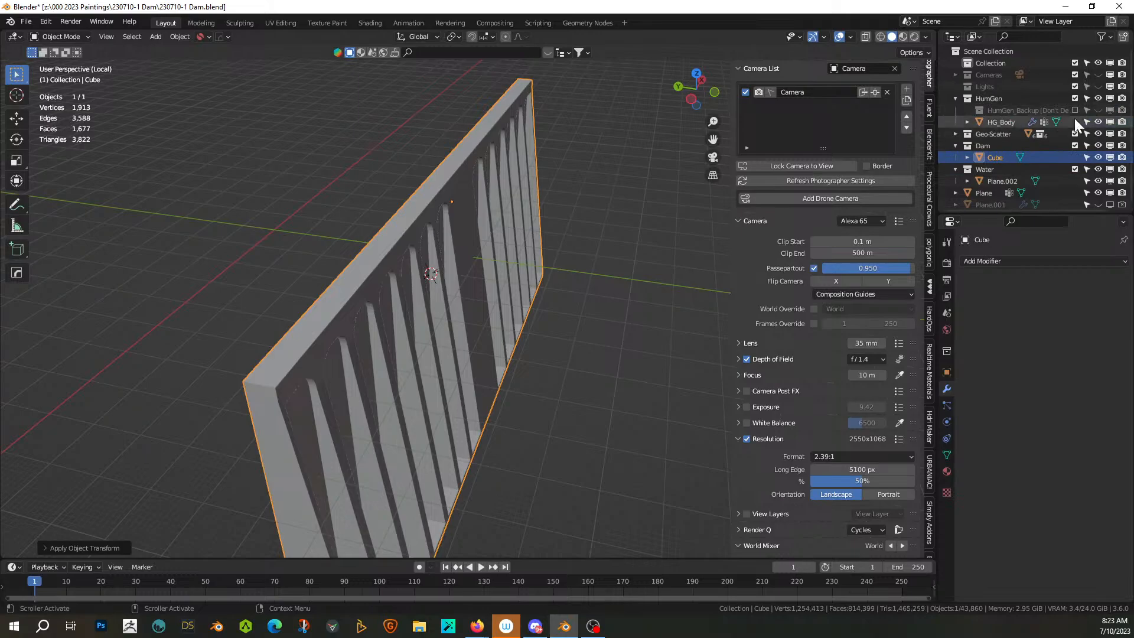
click(1001, 122)
Step: Leave the isolated view and move the HG_Body figure in top view to the dam wall
middle_drag(618, 301, 480, 284)
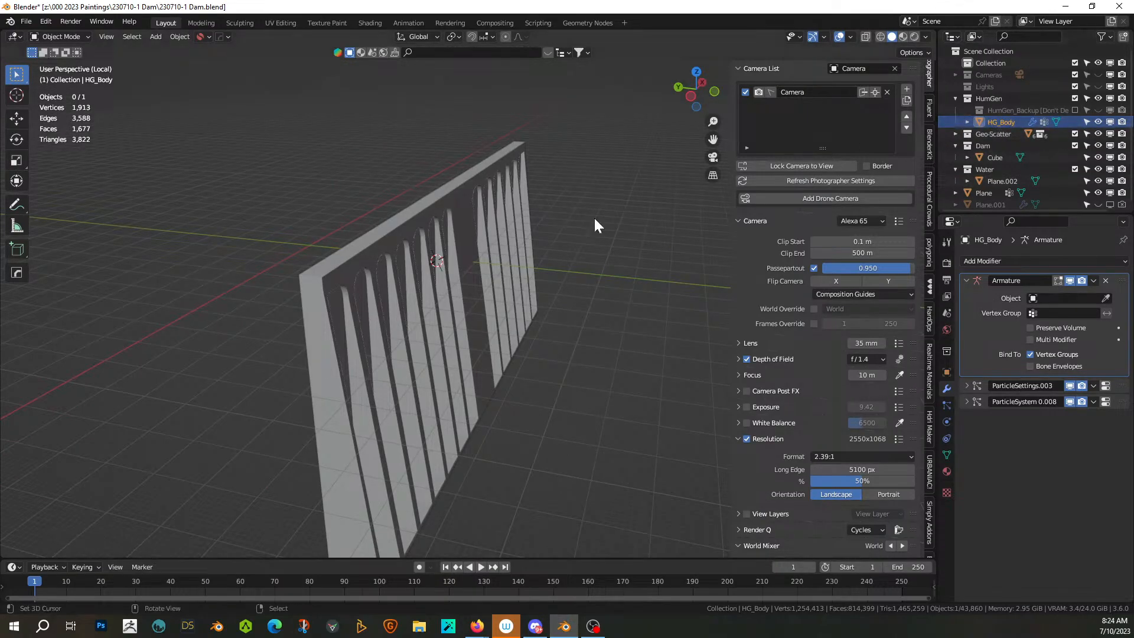
key(KP_Divide)
key(KP_Divide)
key(KP_Divide)
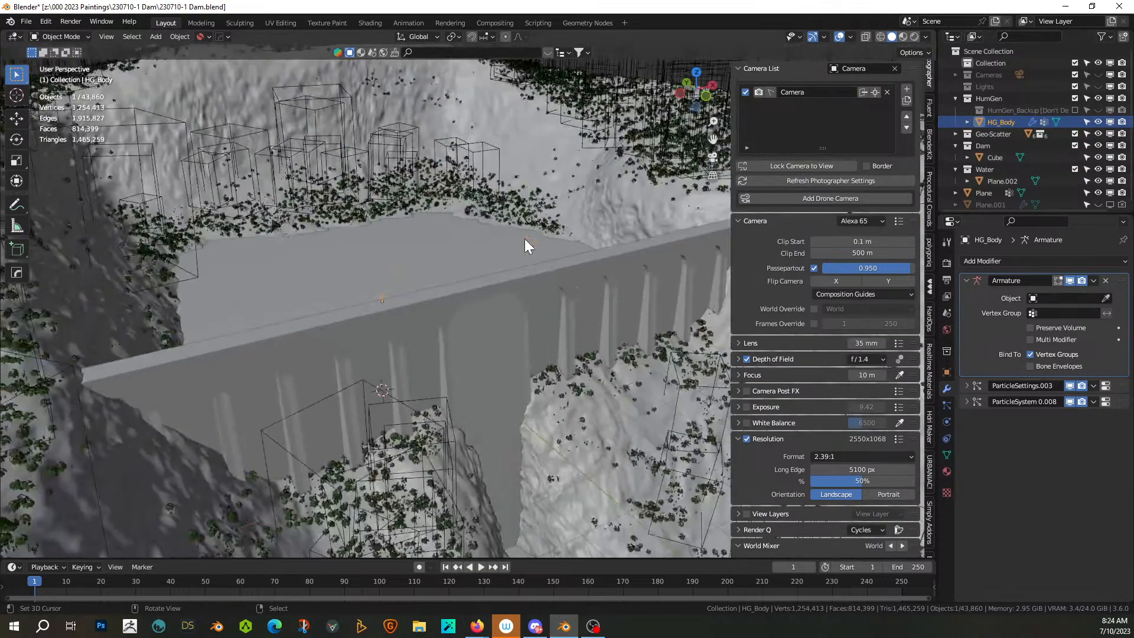
middle_drag(697, 239, 659, 312)
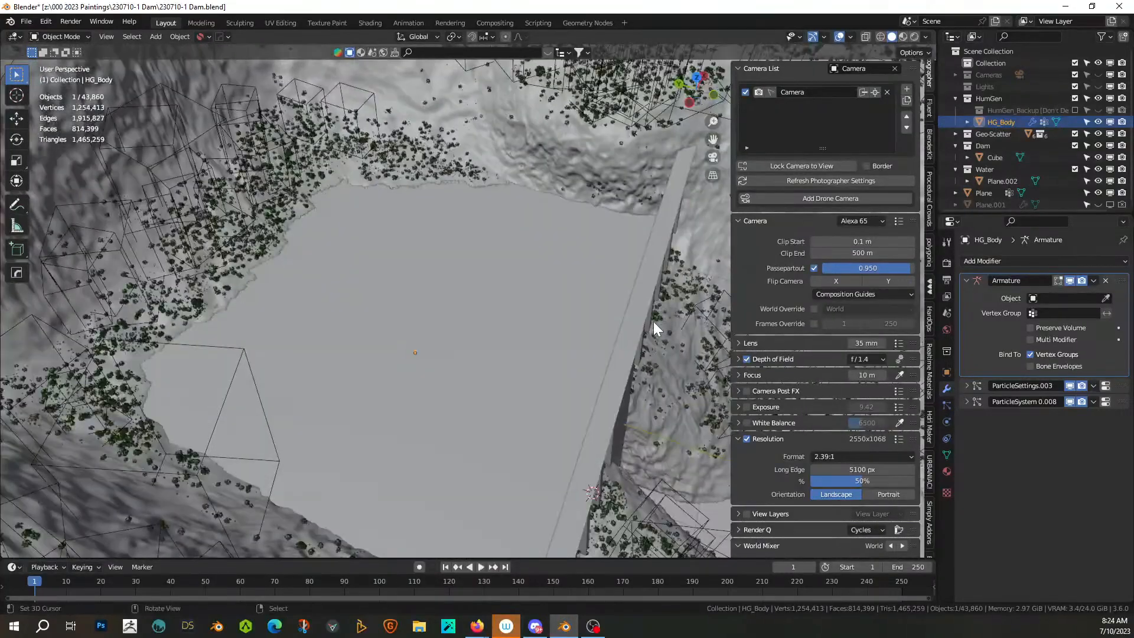
key(KP_7)
key(g)
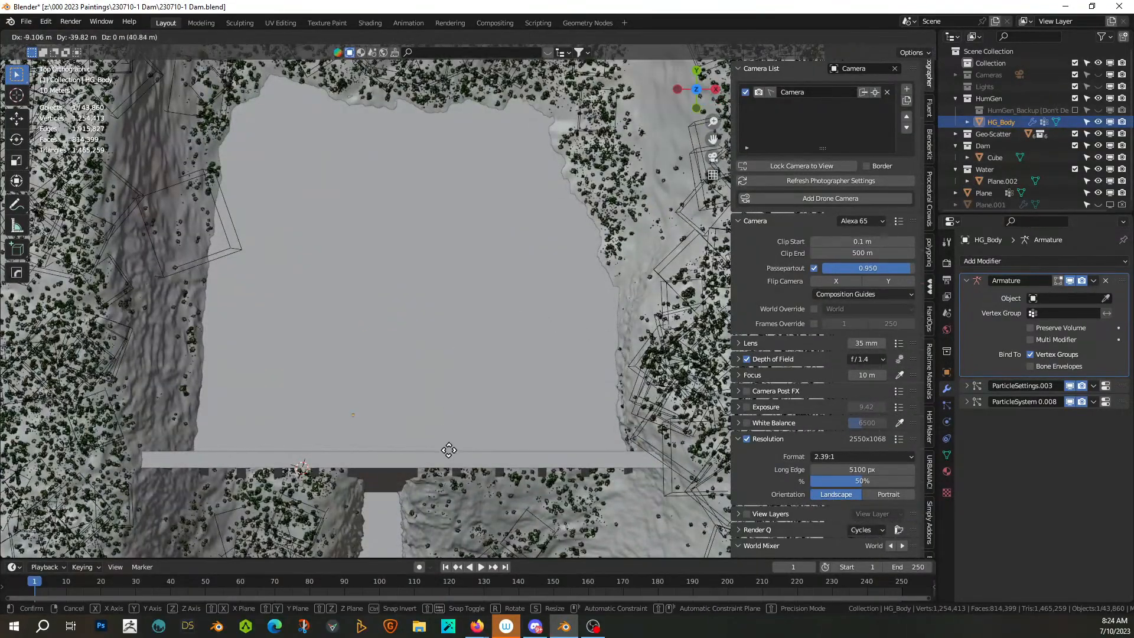
click(453, 481)
Step: Apply the rotation and scale of the terrain plane
middle_drag(452, 479, 307, 432)
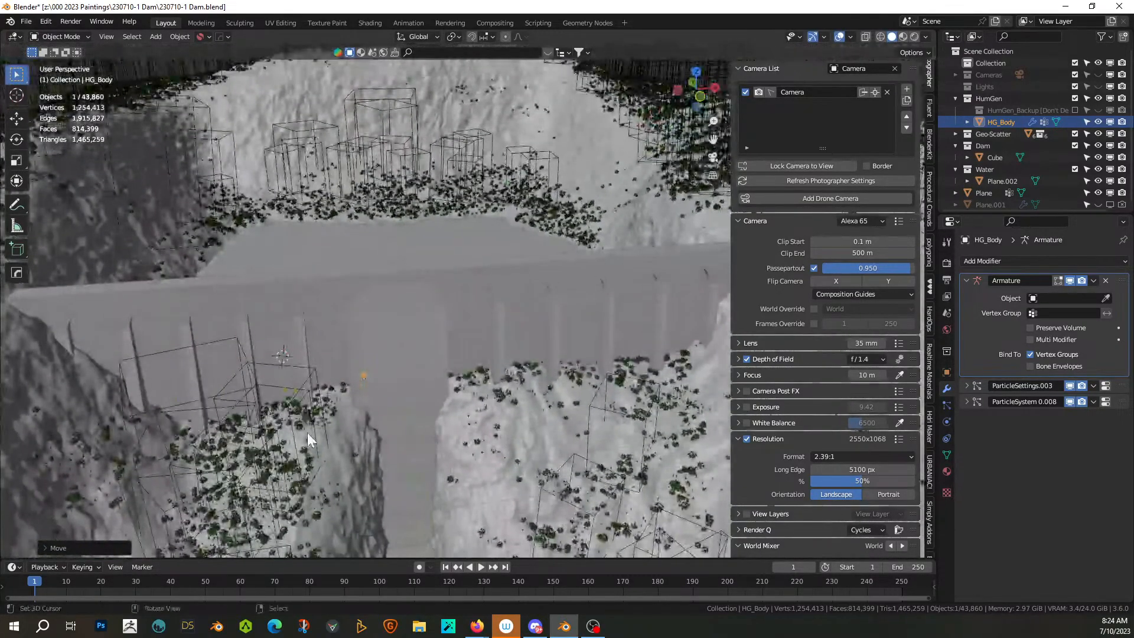
click(333, 416)
key(ctrl+a)
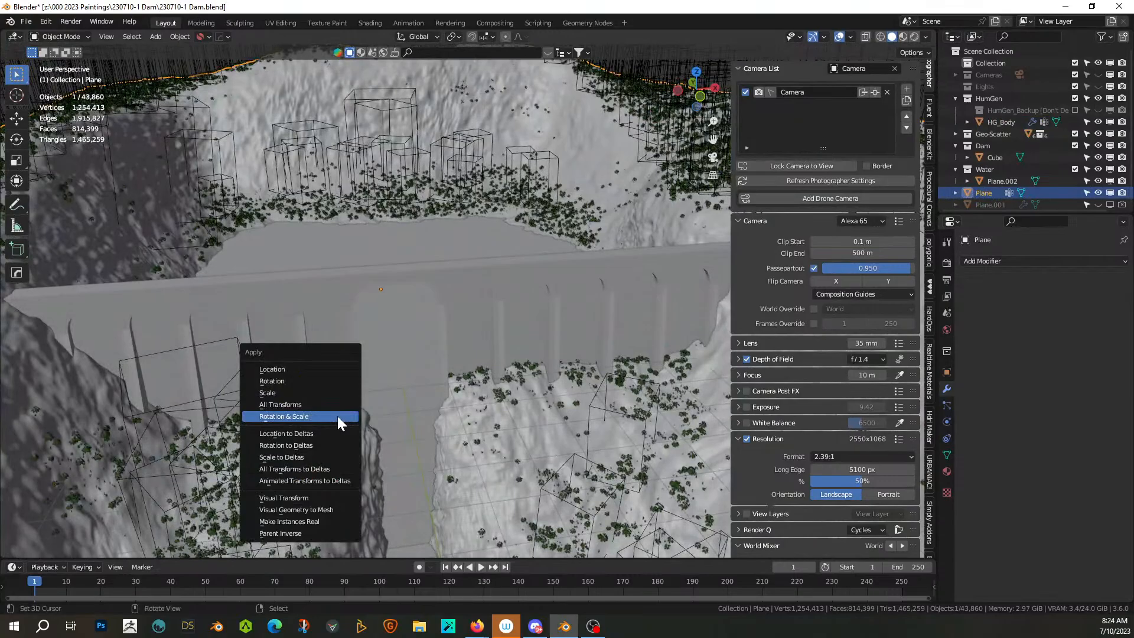
click(338, 416)
scroll(373, 410, up, 2)
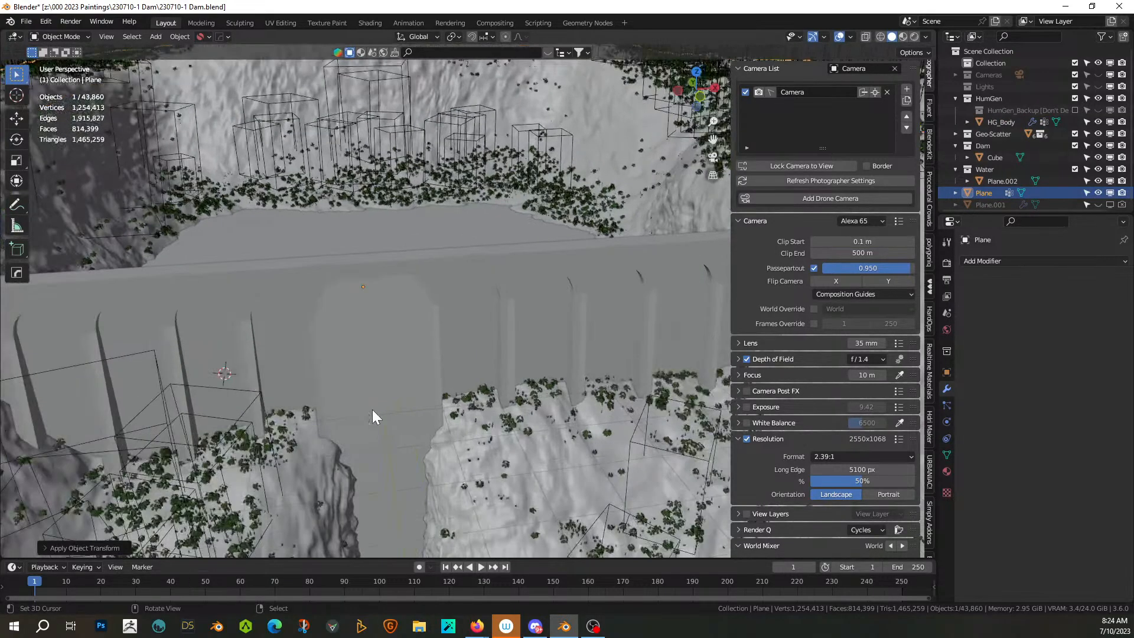
middle_drag(372, 410, 431, 392)
key(g)
key(z)
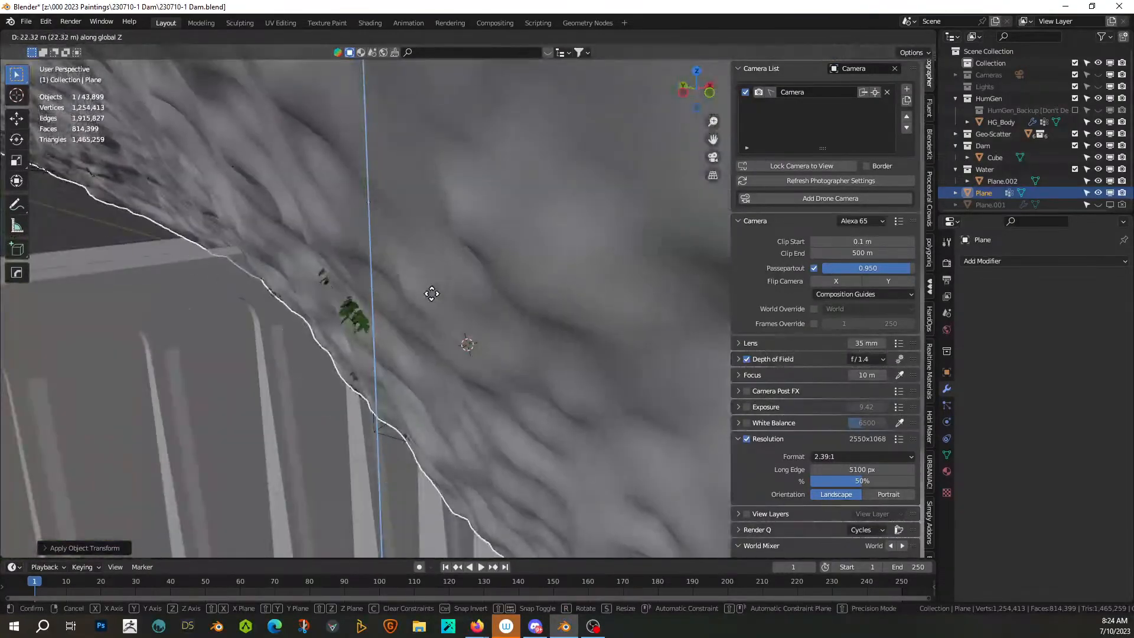
key(Escape)
Step: Raise the HG_Body figure along Z and fine-tune its height so it stands on the dam's crest
click(1013, 121)
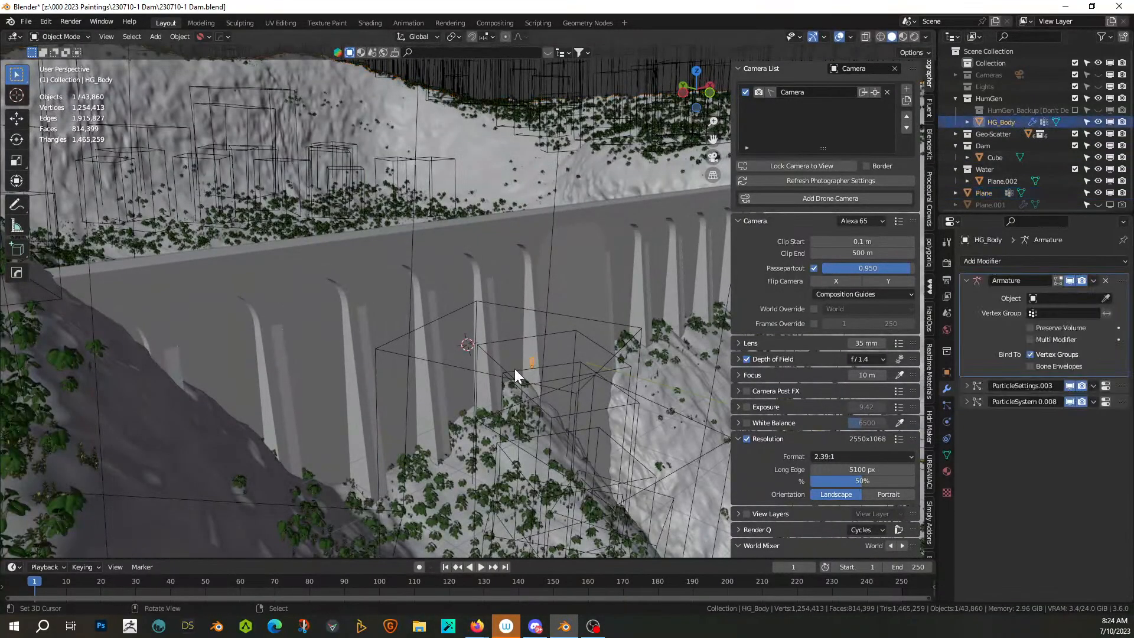
key(g)
key(z)
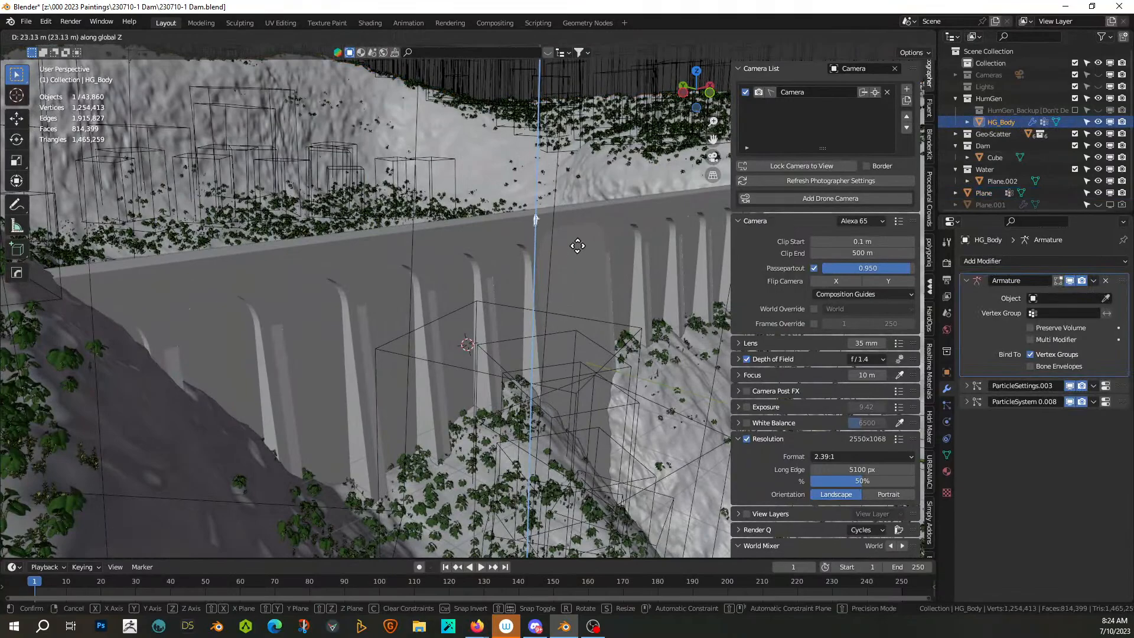
click(578, 236)
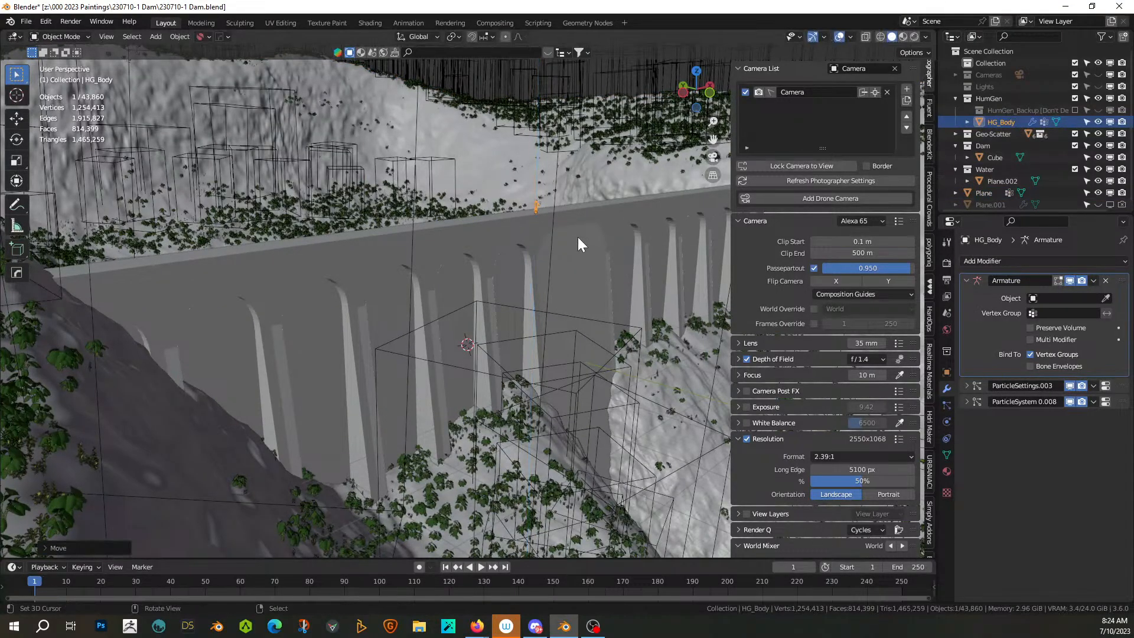
key(KP_Decimal)
mouse_move(582, 306)
middle_down()
mouse_move(551, 327)
mouse_move(605, 293)
mouse_move(591, 293)
middle_up()
key(g)
key(z)
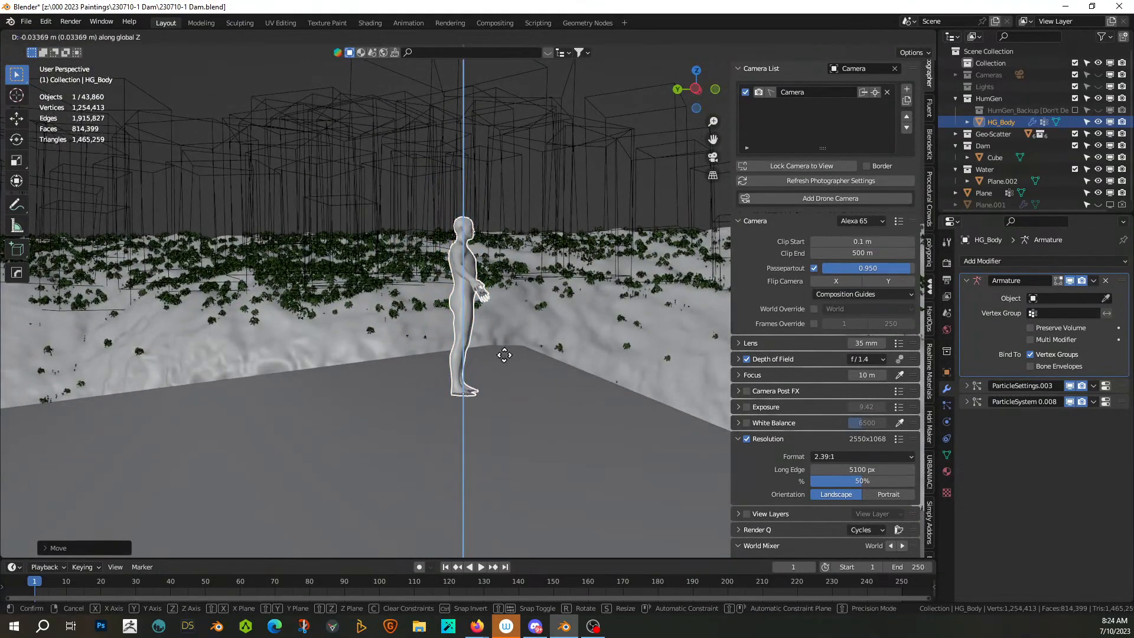
click(510, 321)
Step: Extrude the full row of top faces along the dam's crest slightly upward, using the human figure for scale
middle_drag(510, 321, 474, 391)
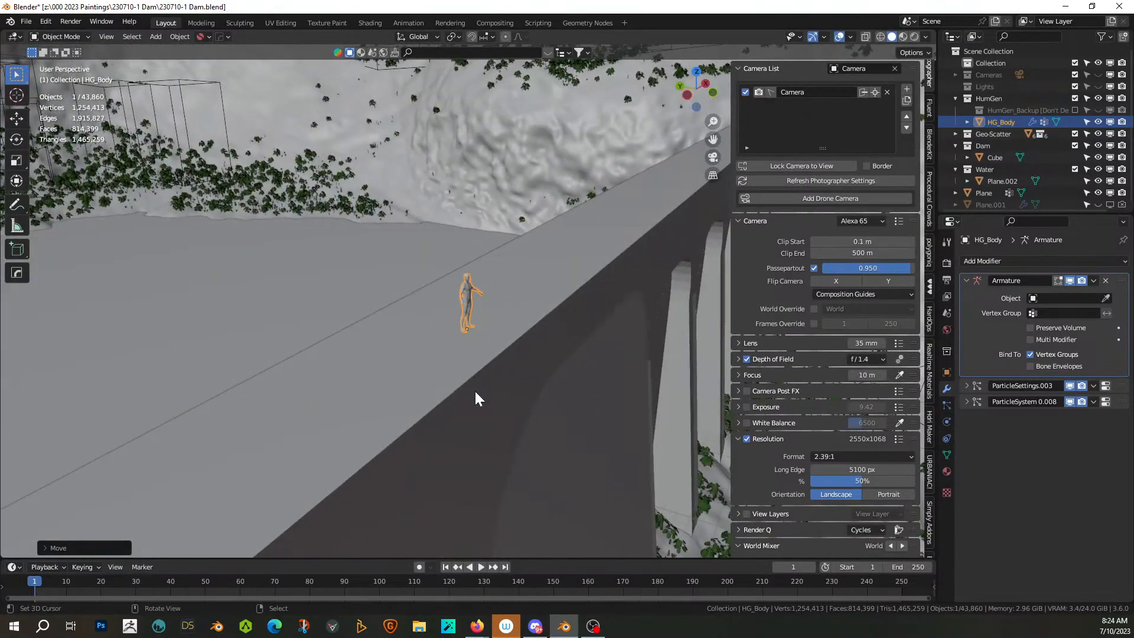
middle_drag(555, 340, 491, 359)
scroll(491, 359, down, 2)
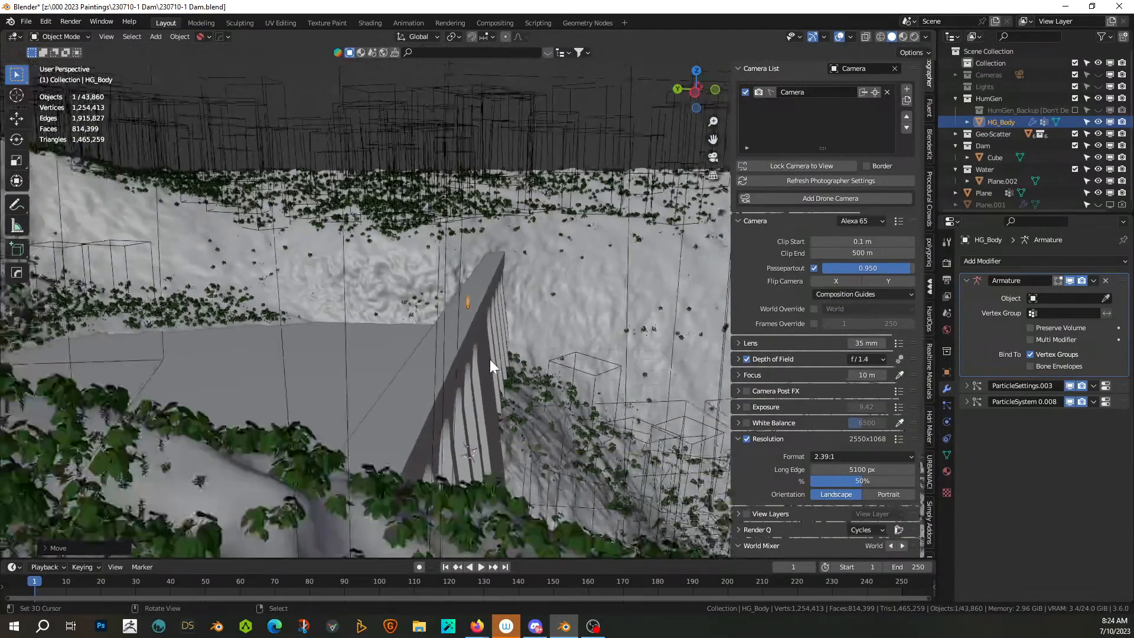
click(424, 378)
key(Tab)
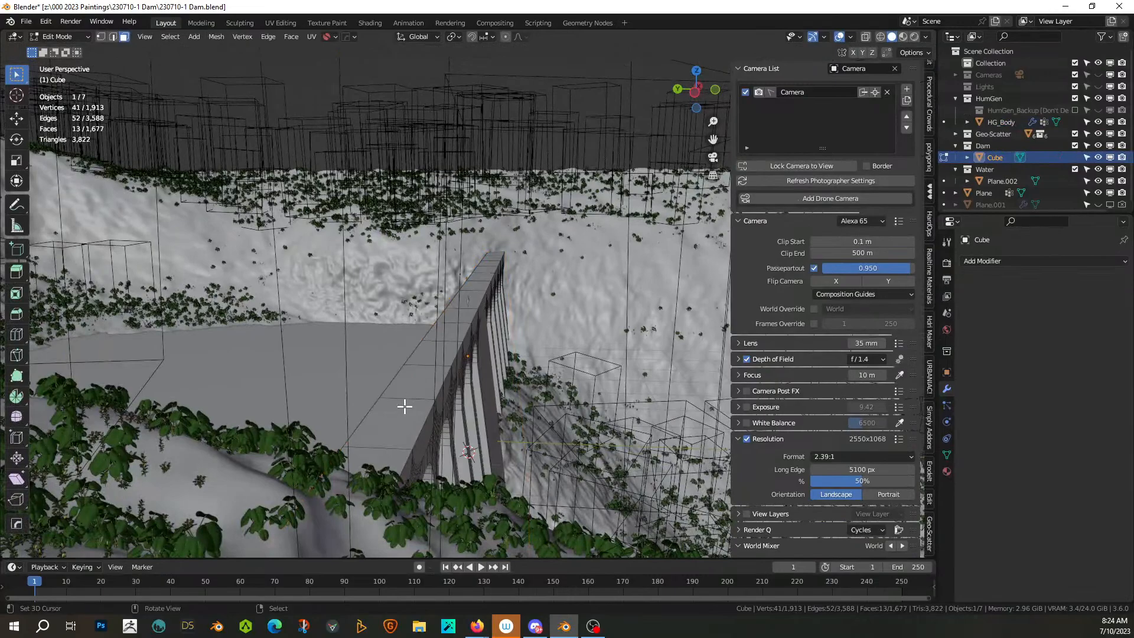
middle_drag(361, 462, 272, 387)
right_click(218, 313)
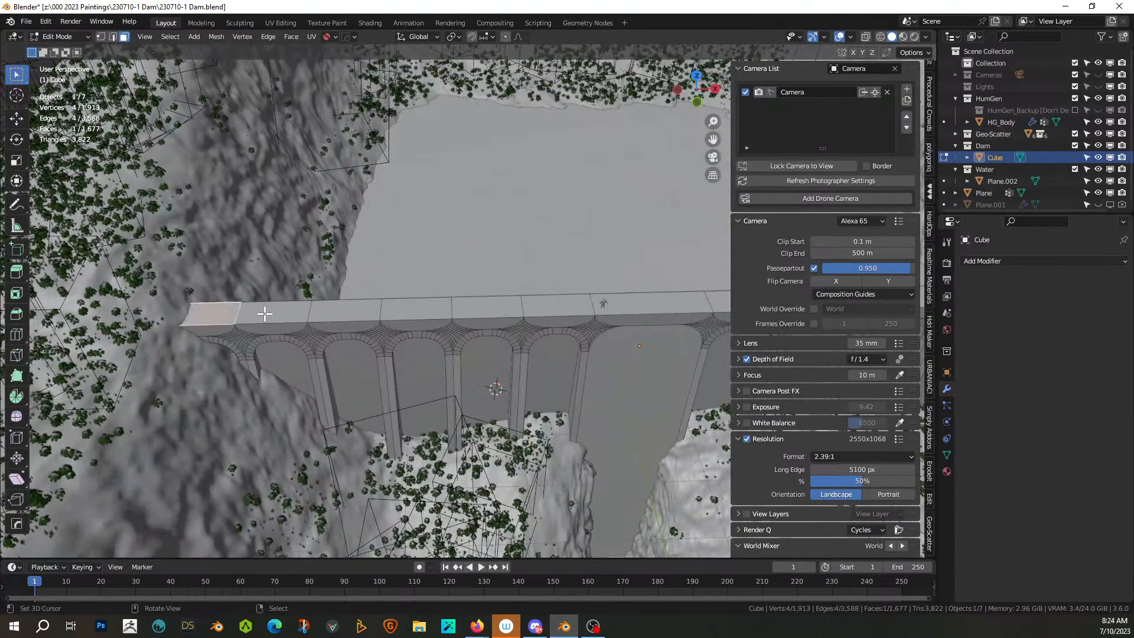
shift+middle_drag(263, 314, 914, 311)
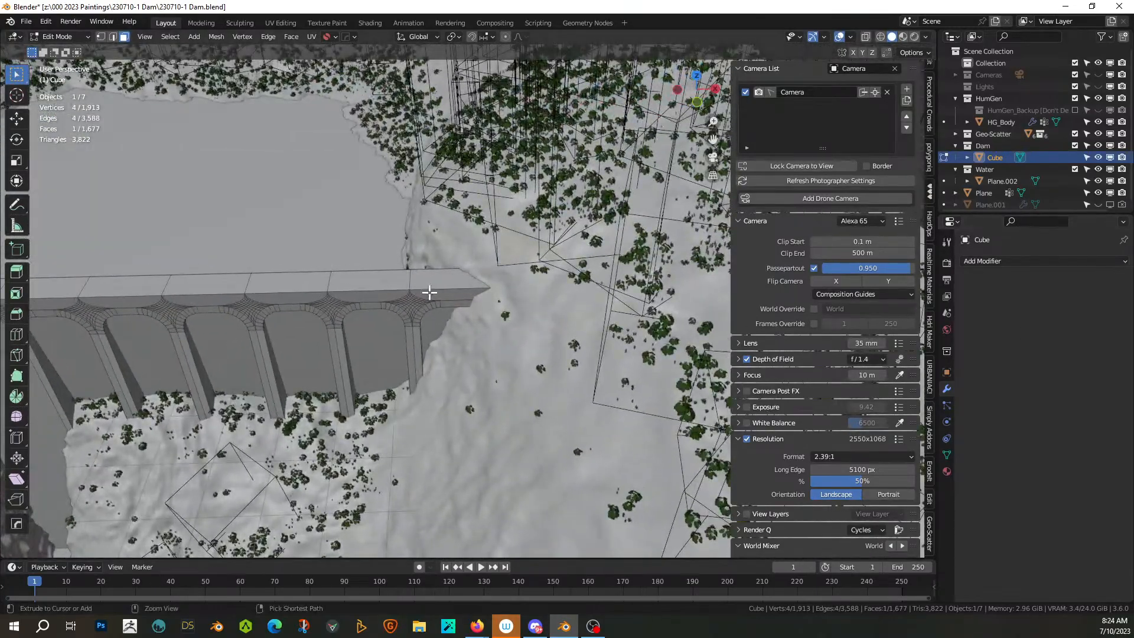
ctrl+click(444, 280)
middle_drag(495, 320, 625, 275)
key(e)
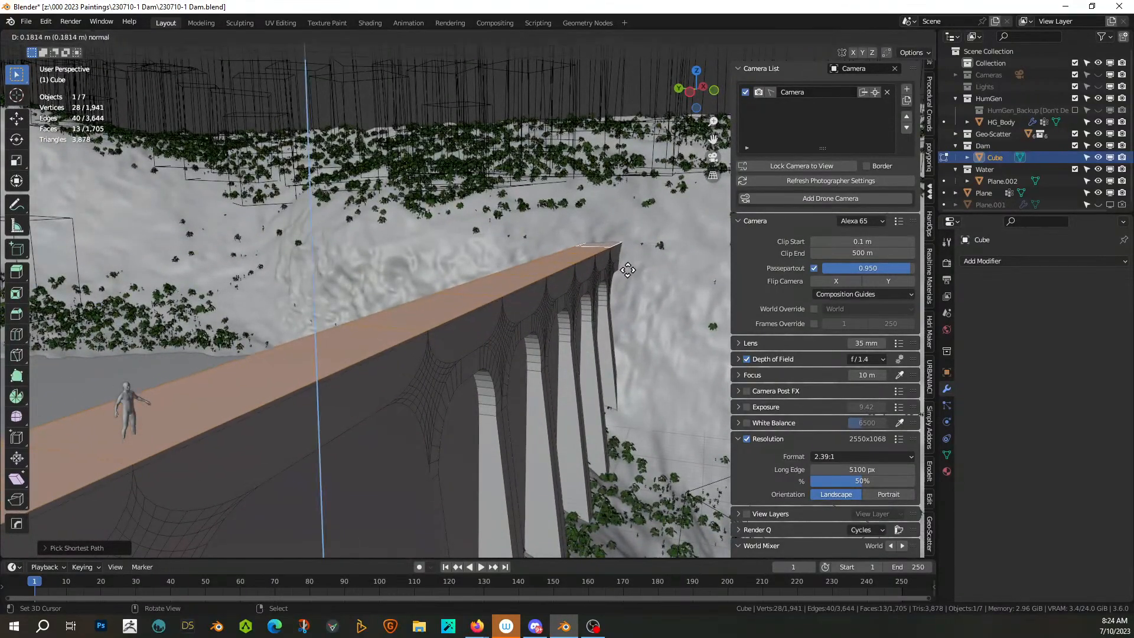
click(629, 260)
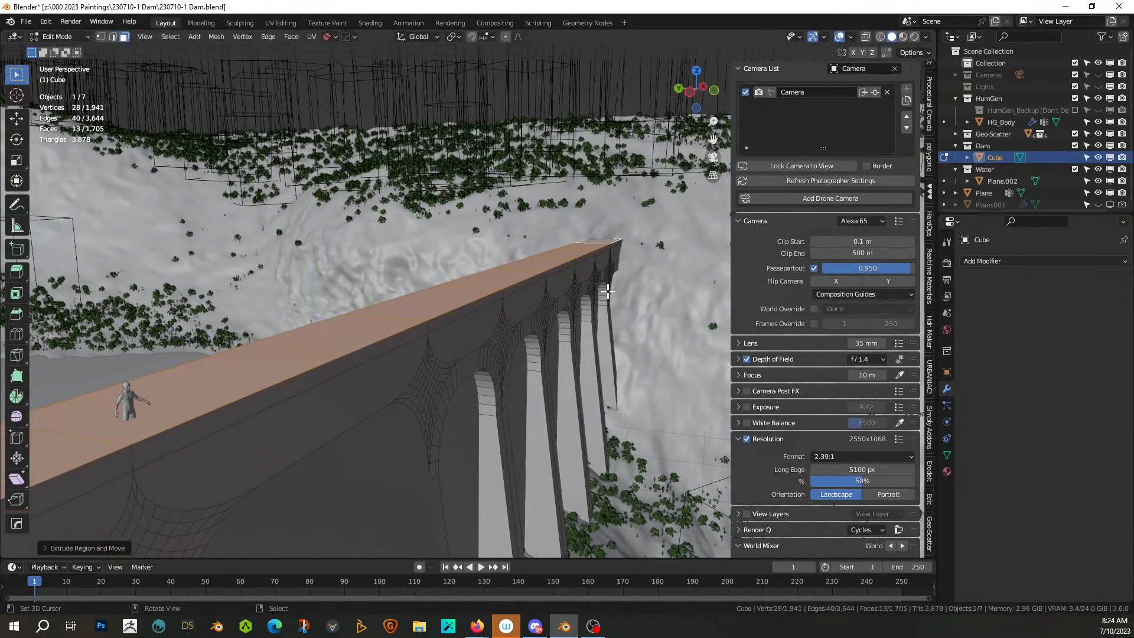
Step: Add a centred loop cut running lengthwise along the dam's crest and clear the selection
scroll(608, 291, down, 2)
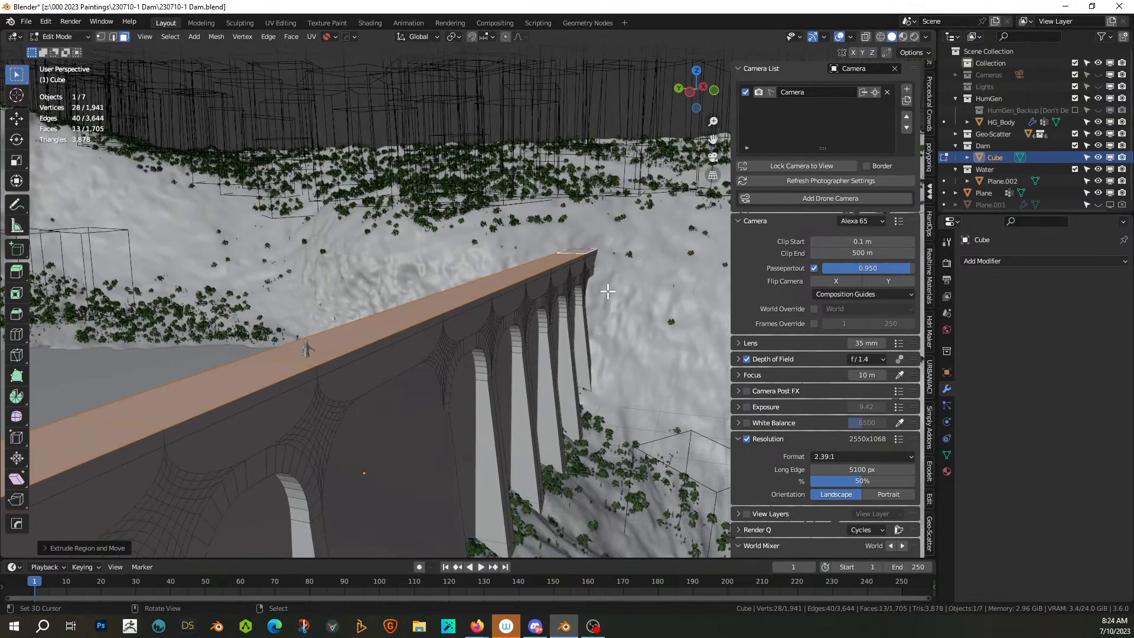
key(2)
click(283, 363)
key(ctrl+r)
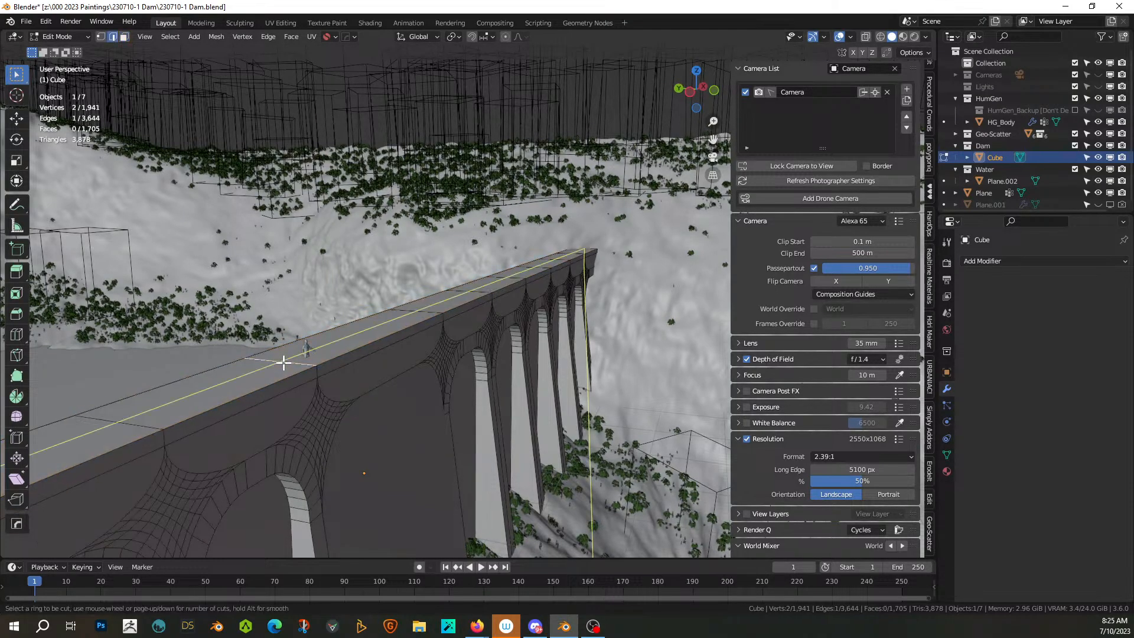
click(283, 362)
right_click(283, 363)
key(alt+a)
Step: Select the centre edge path from end to end of the dam's crest and bevel it into a wide strip
scroll(261, 374, down, 5)
middle_drag(261, 374, 241, 395)
right_click(162, 496)
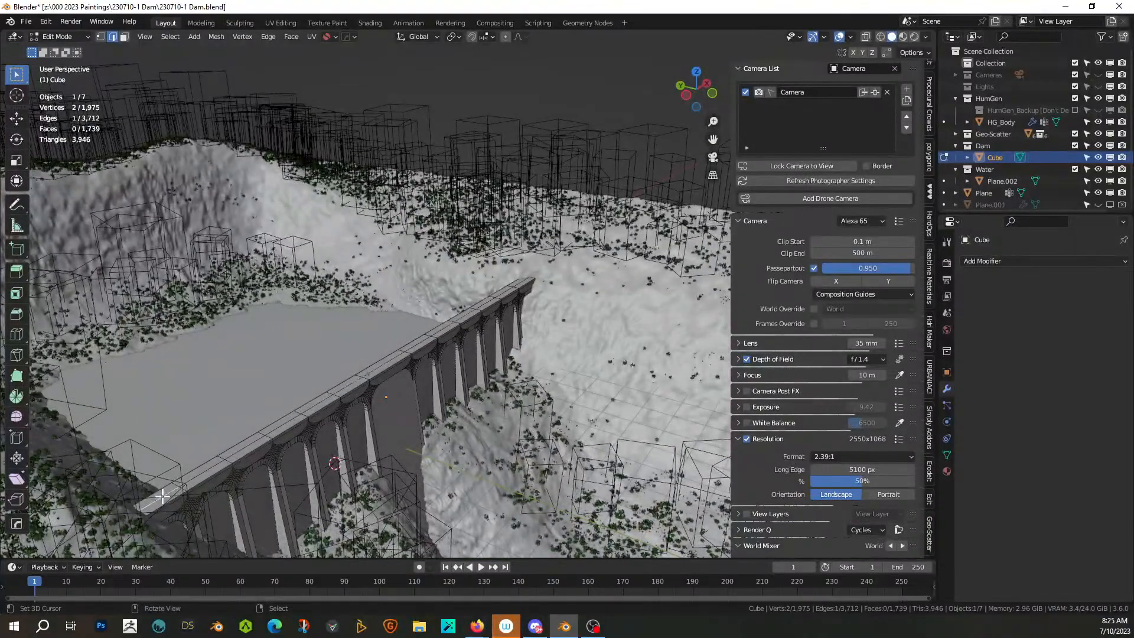
ctrl+click(519, 285)
key(ctrl+b)
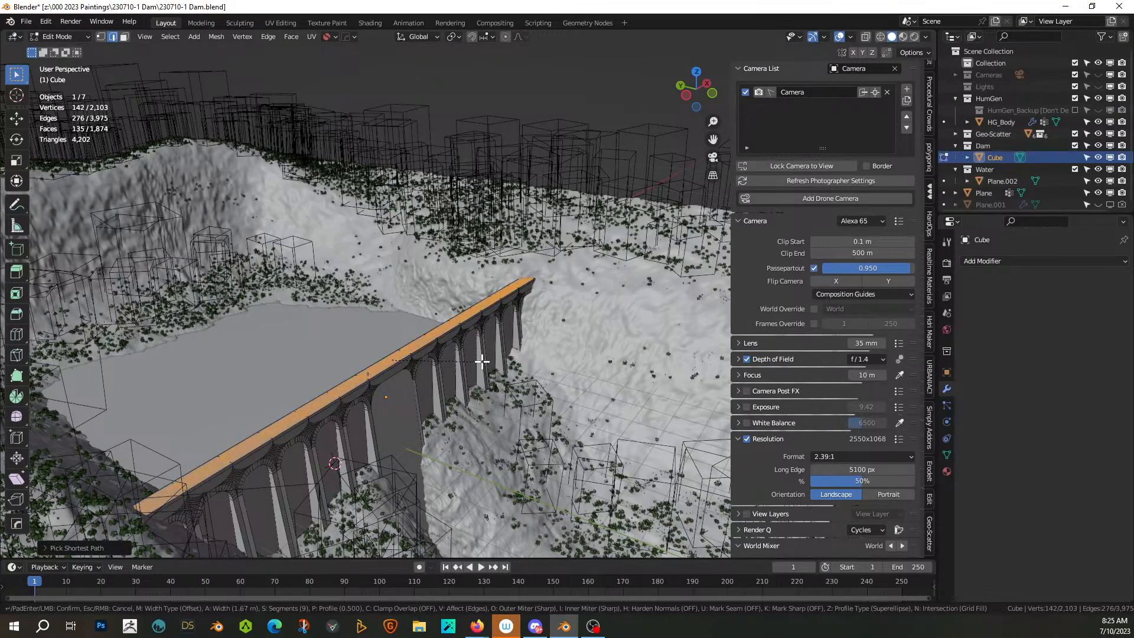
click(481, 361)
Step: Set the crest bevel to 1 segment and a width of 2 m
scroll(481, 357, up, 8)
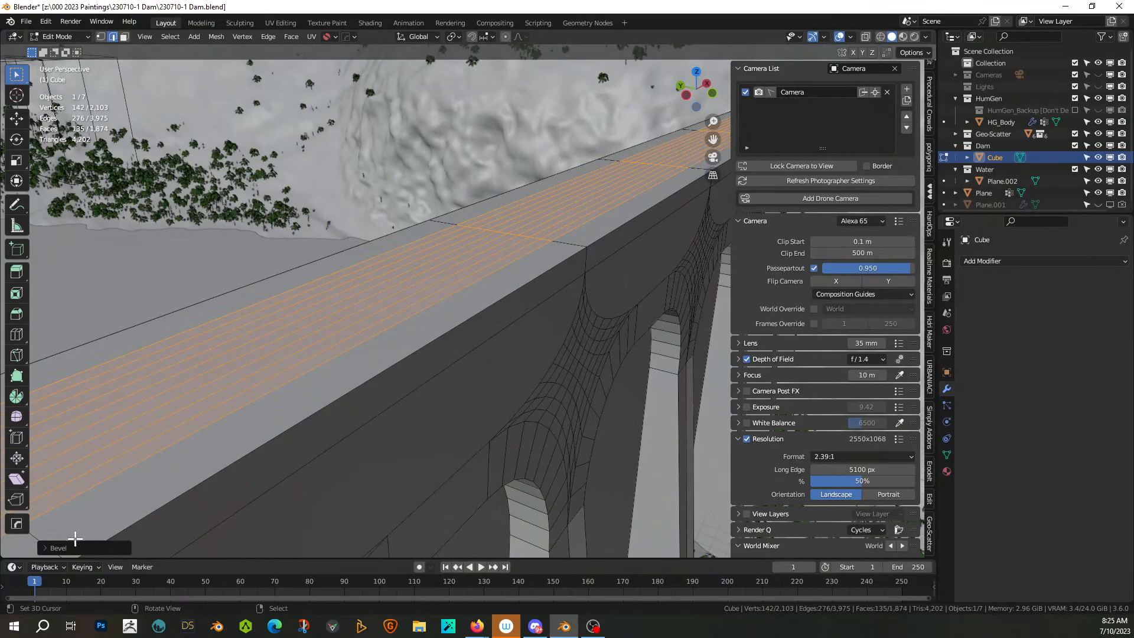
click(42, 549)
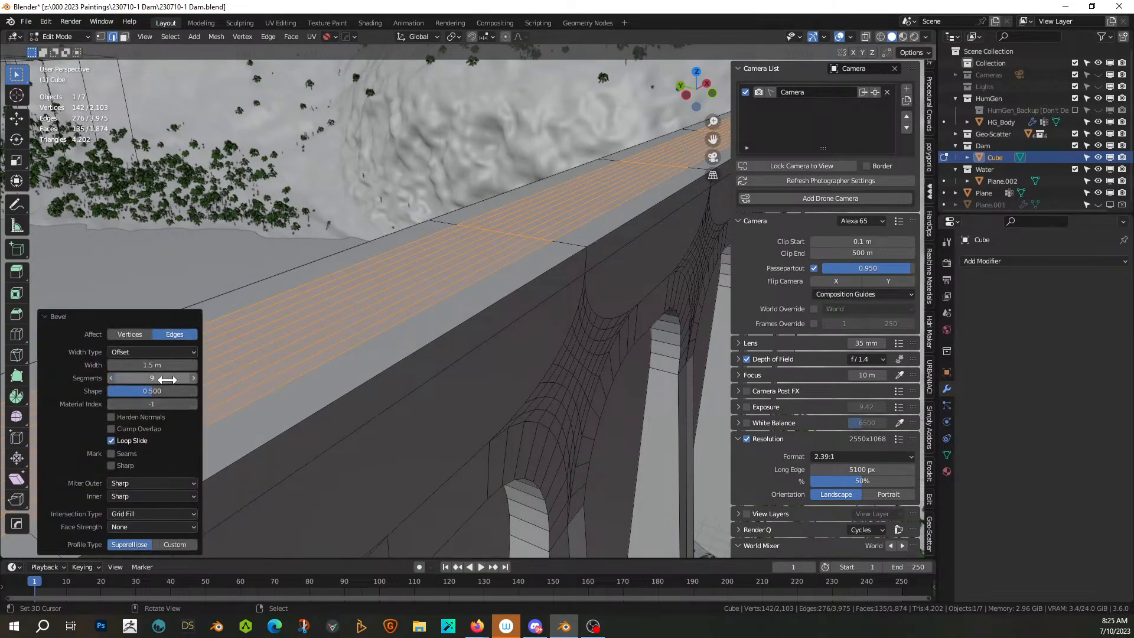
mouse_move(159, 378)
mouse_down()
mouse_move(112, 378)
mouse_move(162, 365)
mouse_up()
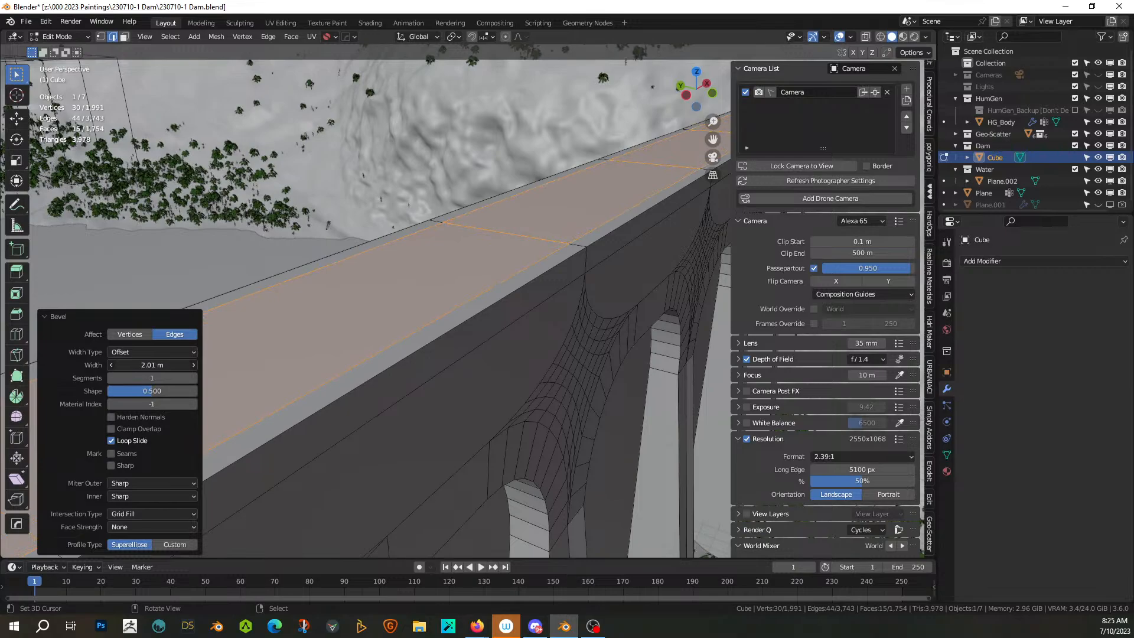
click(152, 365)
text(2)
key(Return)
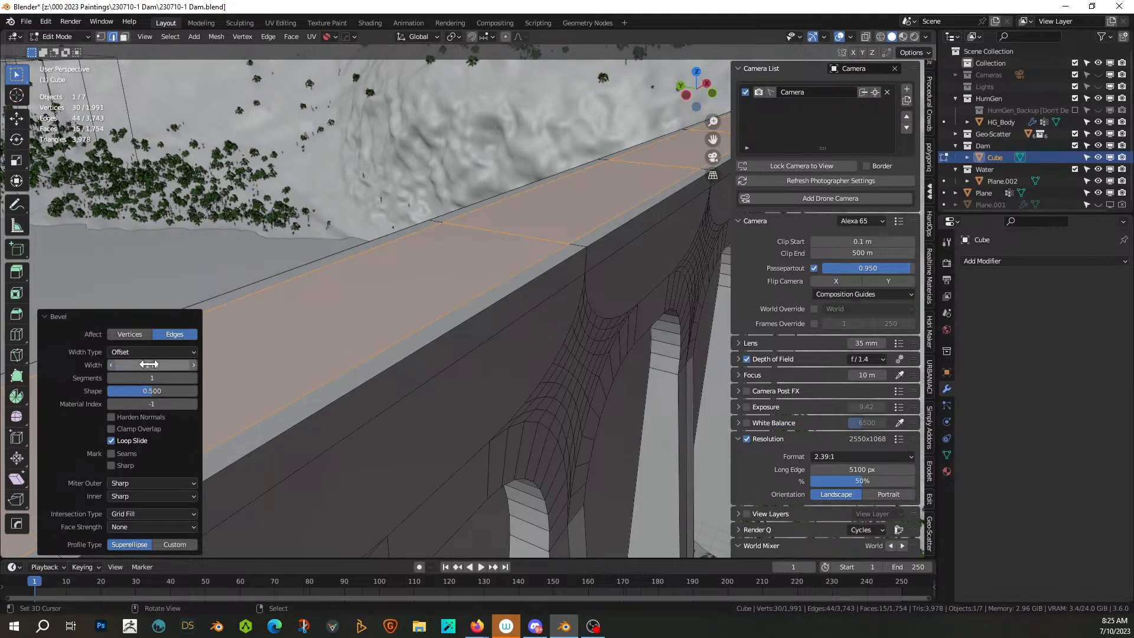
Step: Extrude the wide strip of faces along the dam's crest about 0.45 m downward to recess a walkway between the side walls
scroll(414, 330, down, 2)
mouse_move(438, 324)
middle_down()
mouse_move(453, 317)
mouse_move(433, 332)
middle_up()
key(e)
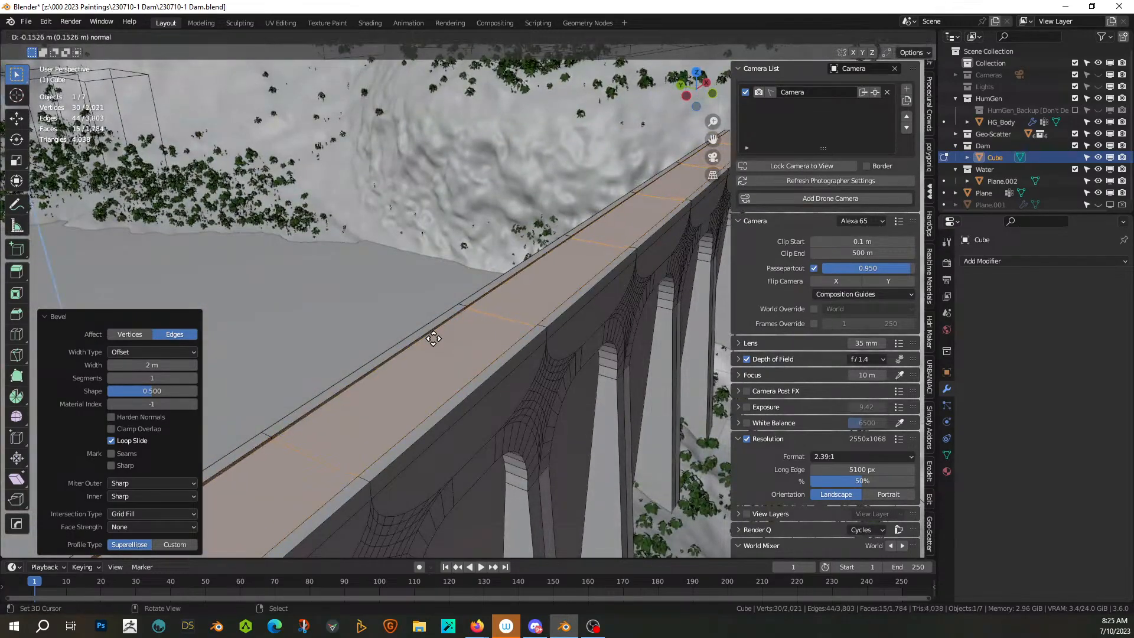
click(432, 346)
scroll(437, 347, down, 3)
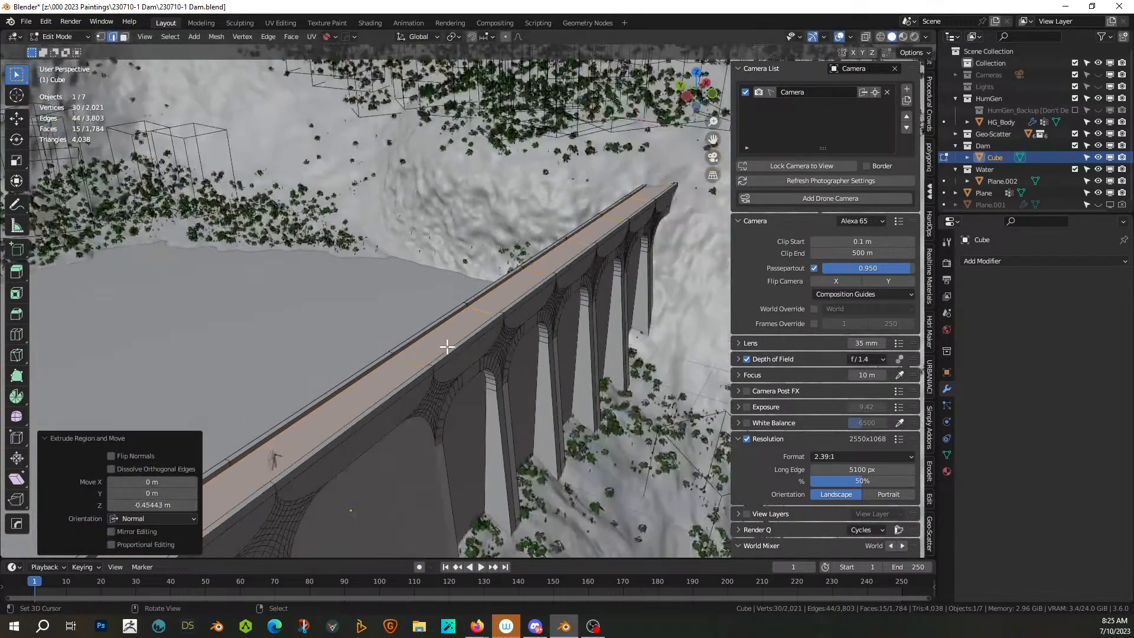
Step: Lower the recessed walkway faces about another 0.25 m along Z, using the human figure to judge the parapet height
middle_drag(448, 347, 441, 395)
scroll(461, 341, up, 4)
scroll(426, 397, down, 1)
scroll(441, 395, down, 1)
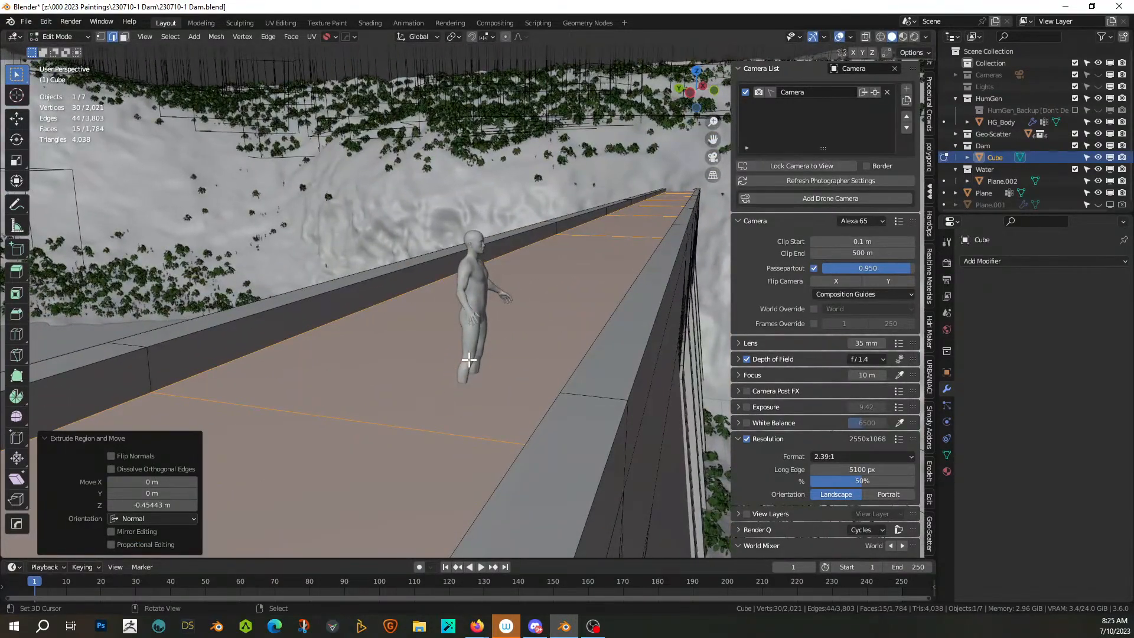
key(g)
key(z)
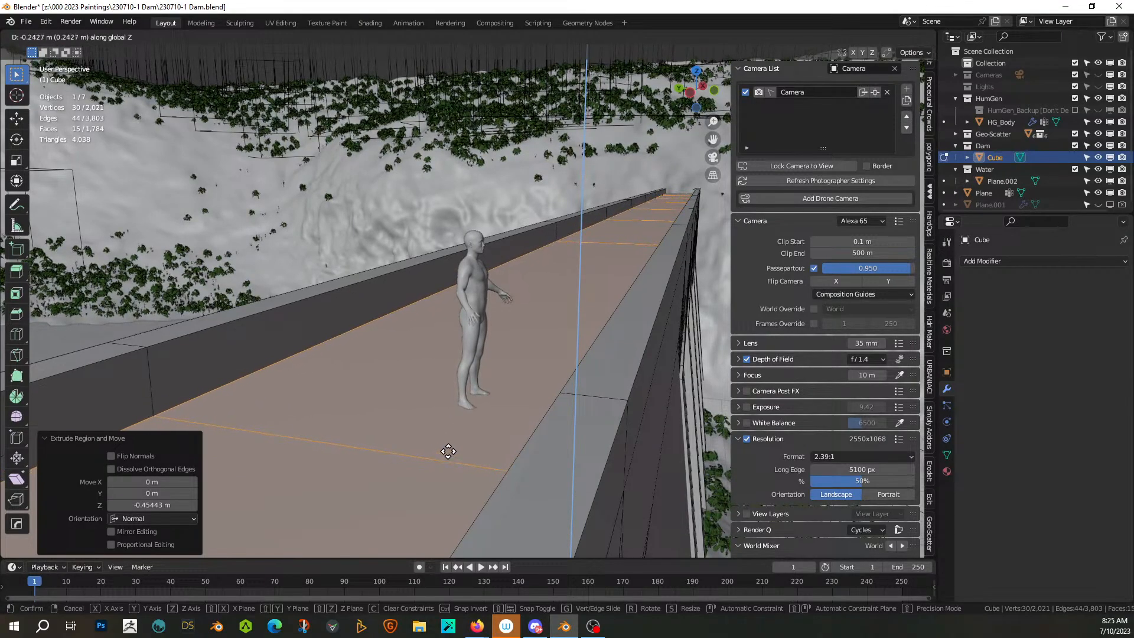
click(448, 460)
Step: Return the dam to Object Mode and save the file
scroll(450, 458, down, 6)
middle_drag(463, 431, 435, 436)
key(Tab)
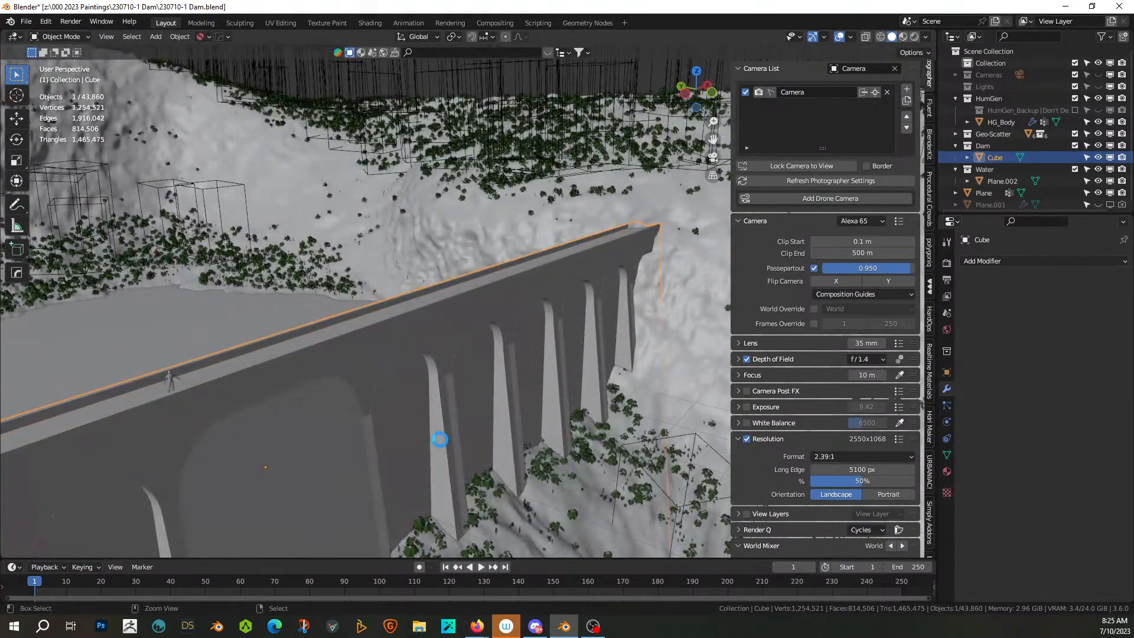
key(ctrl+s)
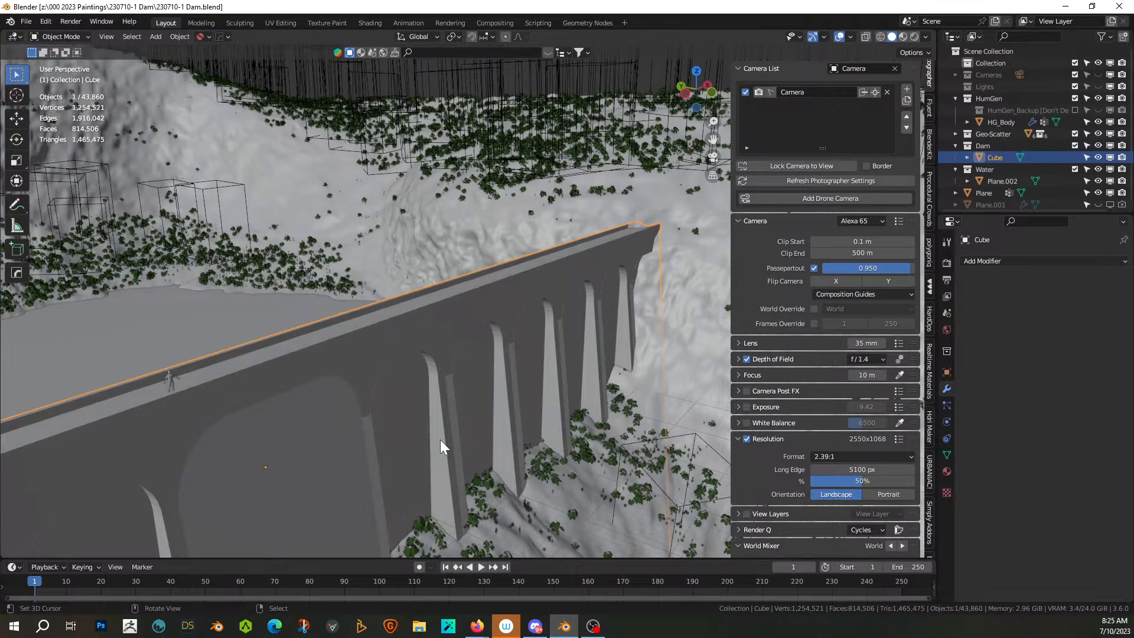
Step: Split the 3D viewport into two side-by-side areas and turn the new one into an Asset Browser
middle_drag(437, 436, 459, 137)
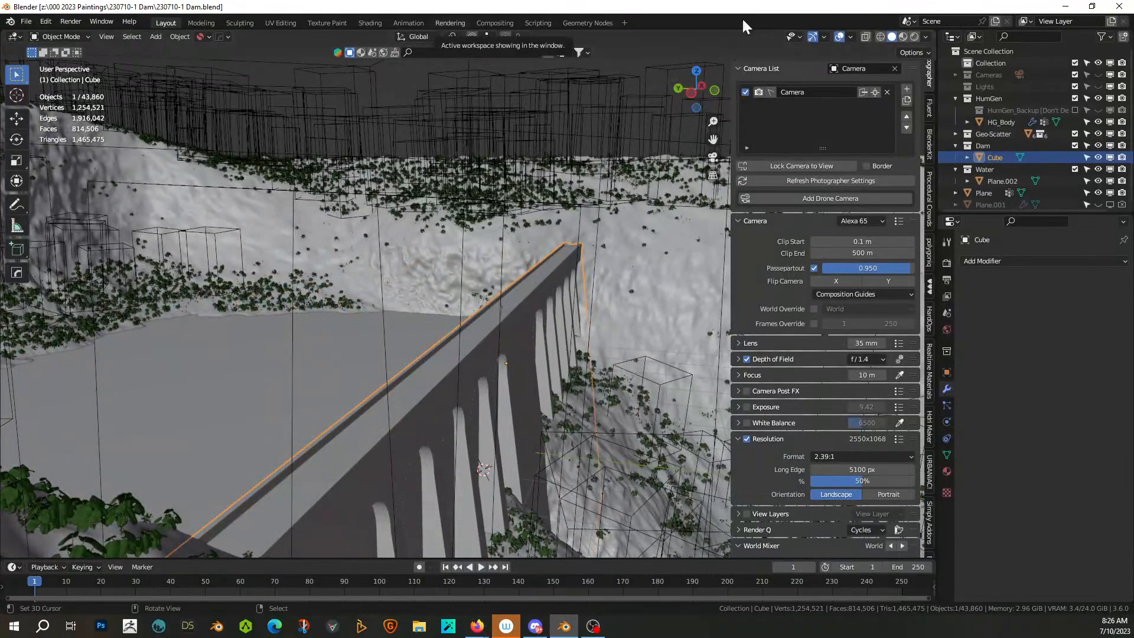
scroll(722, 88, up, 4)
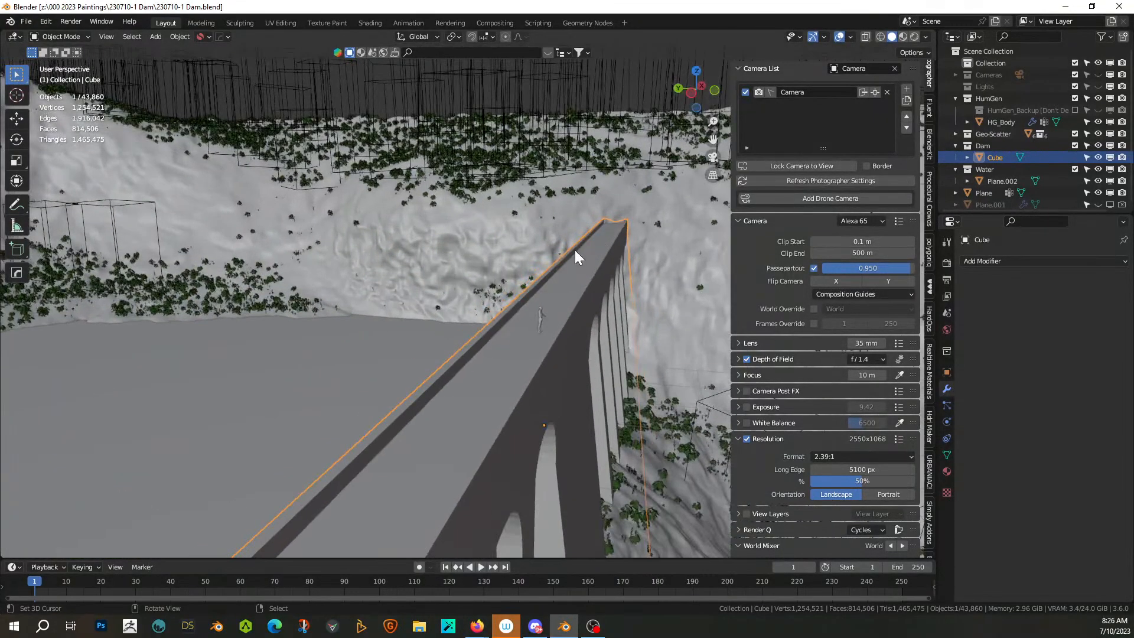
middle_drag(575, 250, 476, 290)
scroll(544, 240, down, 2)
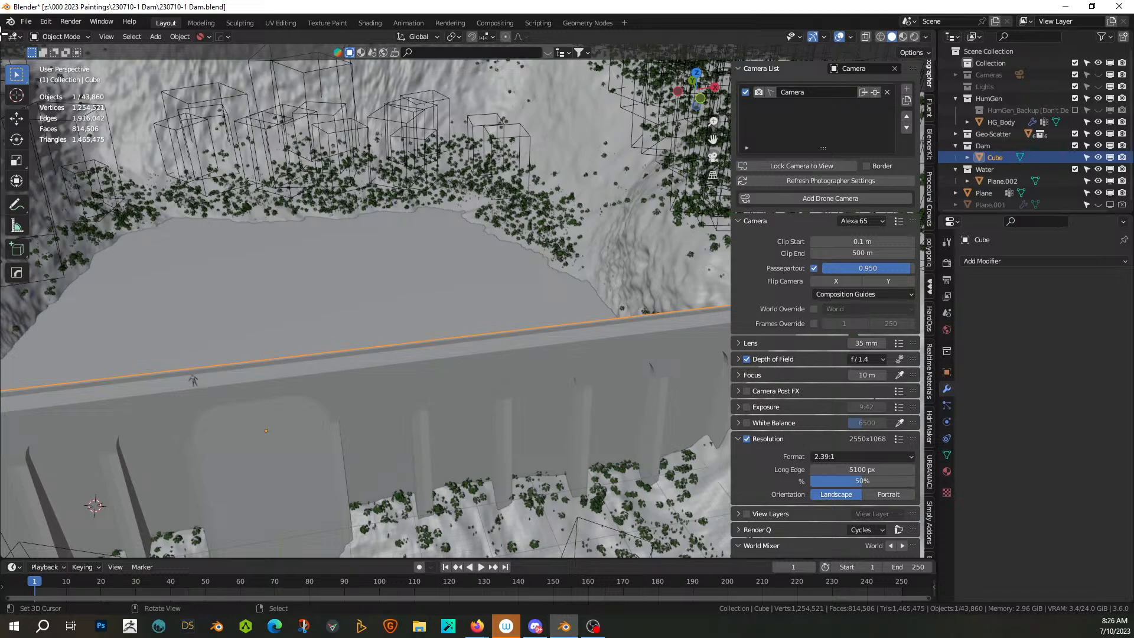
drag(3, 34, 425, 237)
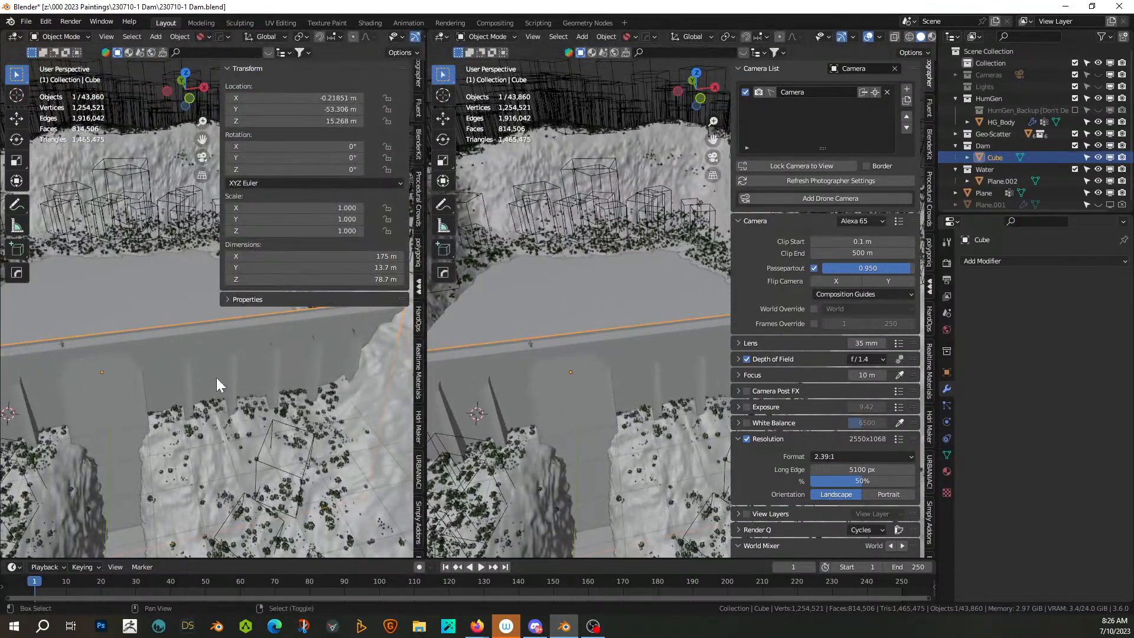
key(shift+F1)
key(shift+F1)
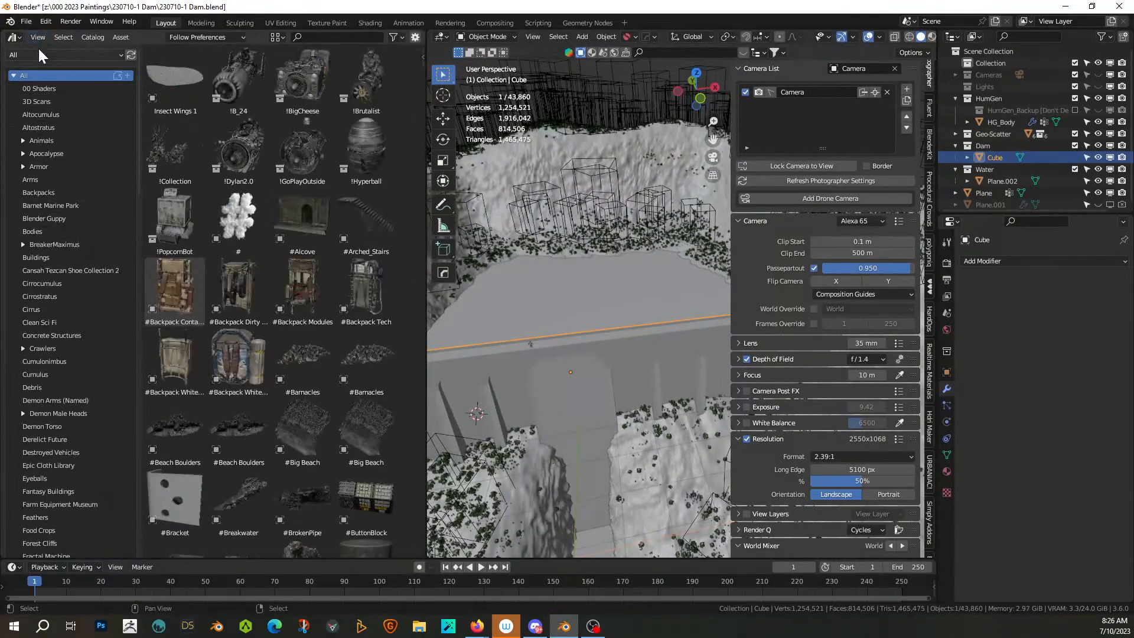
Step: Apply the grunge_concrete material from the Seth Created catalog of the 00 Blender Shaders library to the dam
click(39, 52)
click(71, 209)
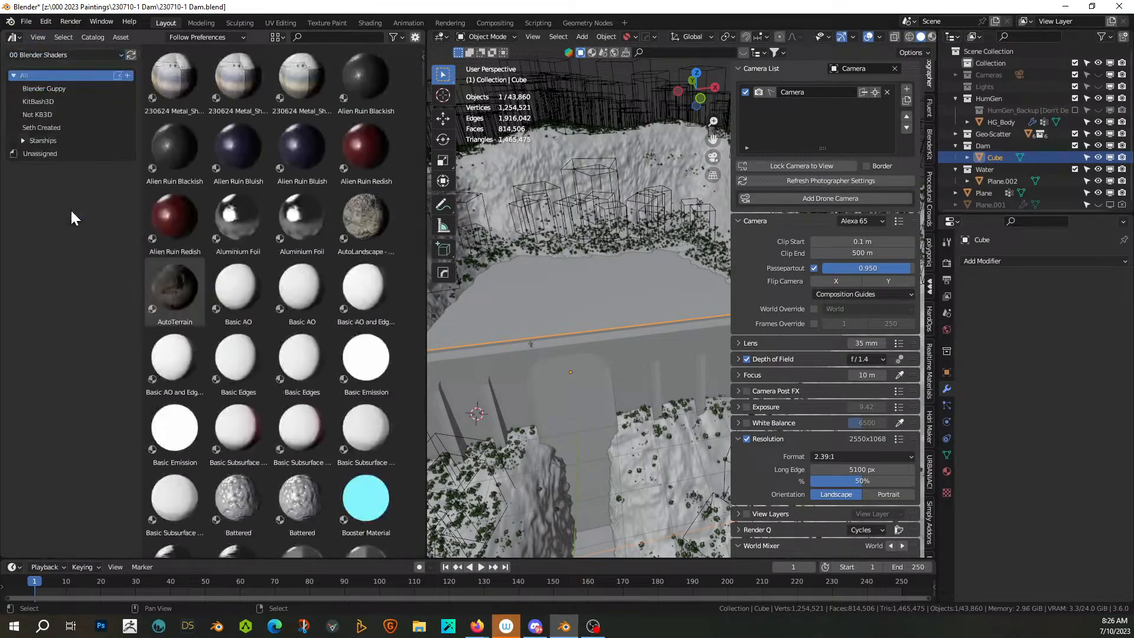
click(35, 127)
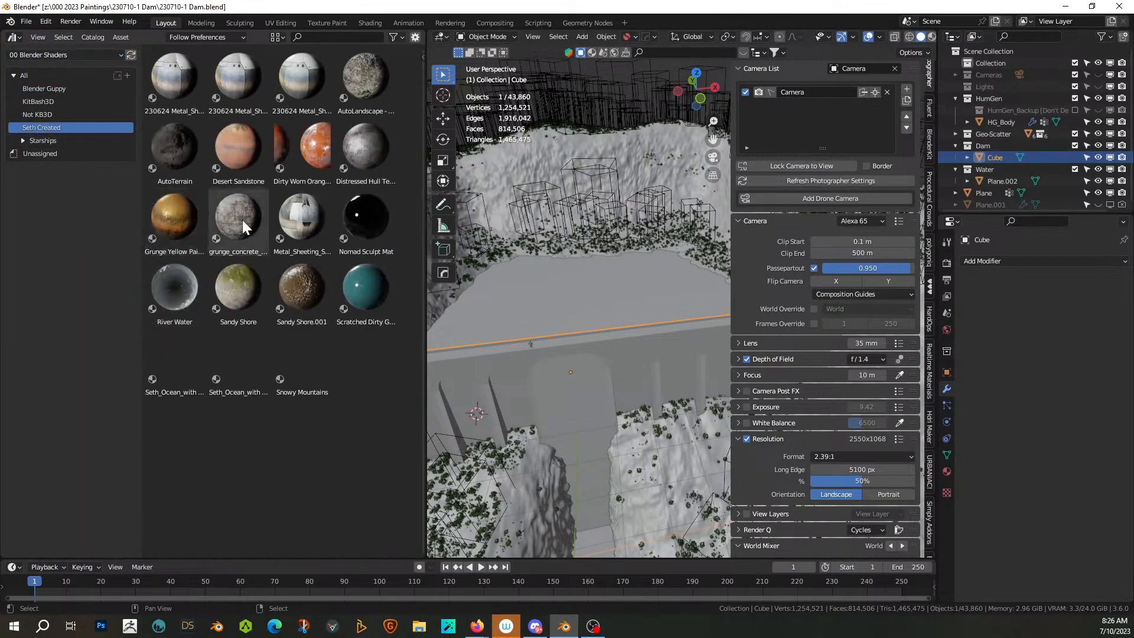
drag(242, 219, 512, 376)
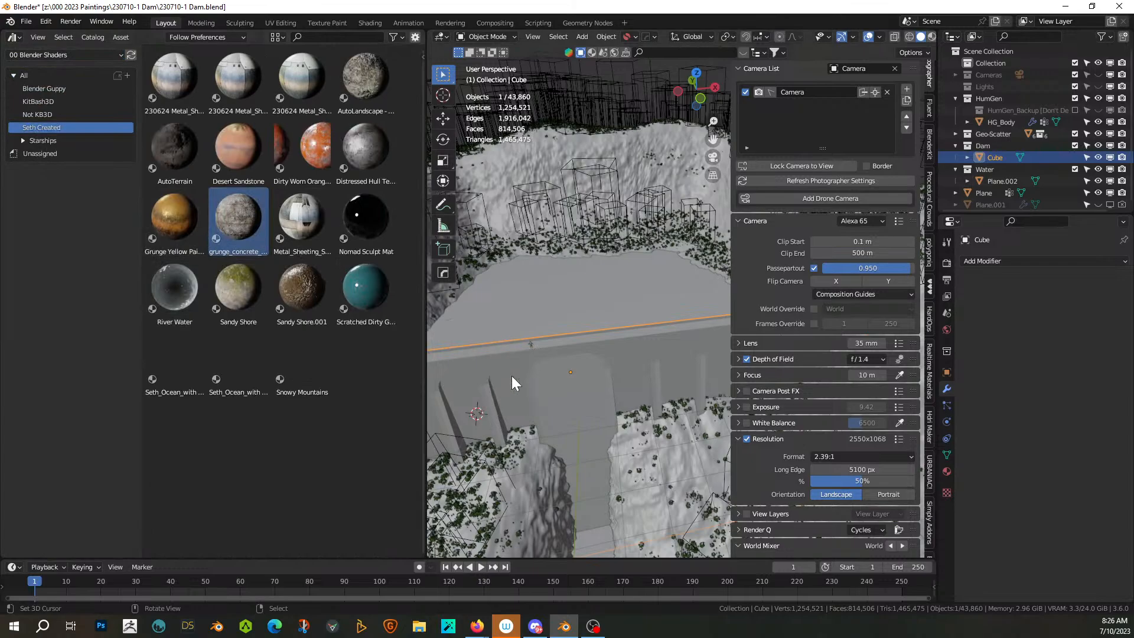
Step: Show the viewport in rendered shading and unwrap all faces of the dam with Cube Projection
key(z)
click(537, 360)
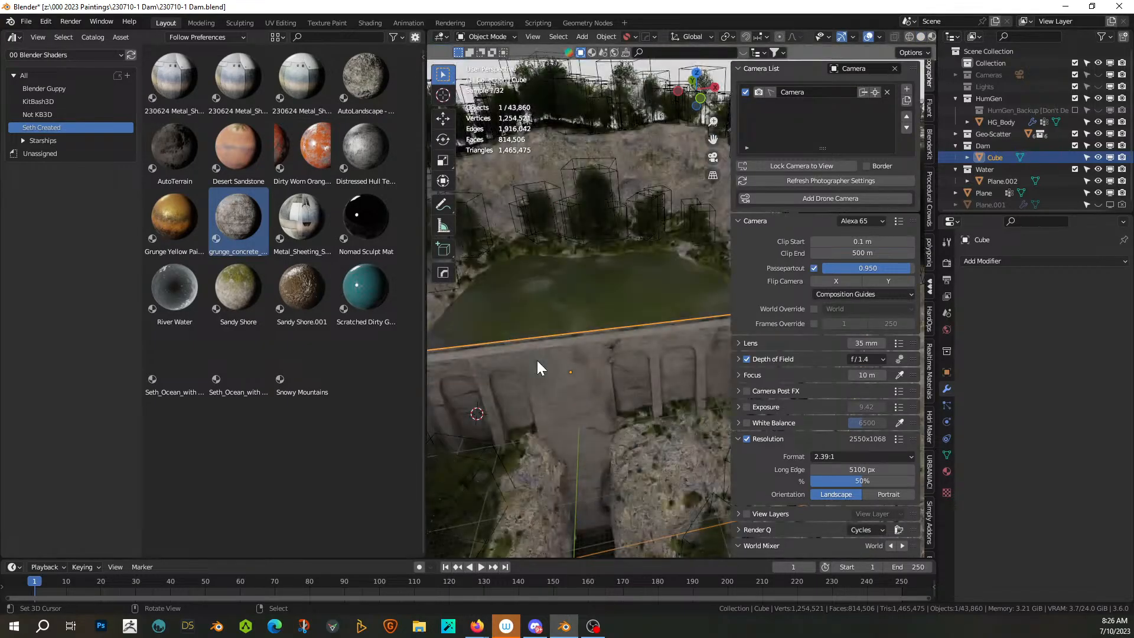
scroll(565, 442, up, 5)
middle_drag(564, 442, 541, 424)
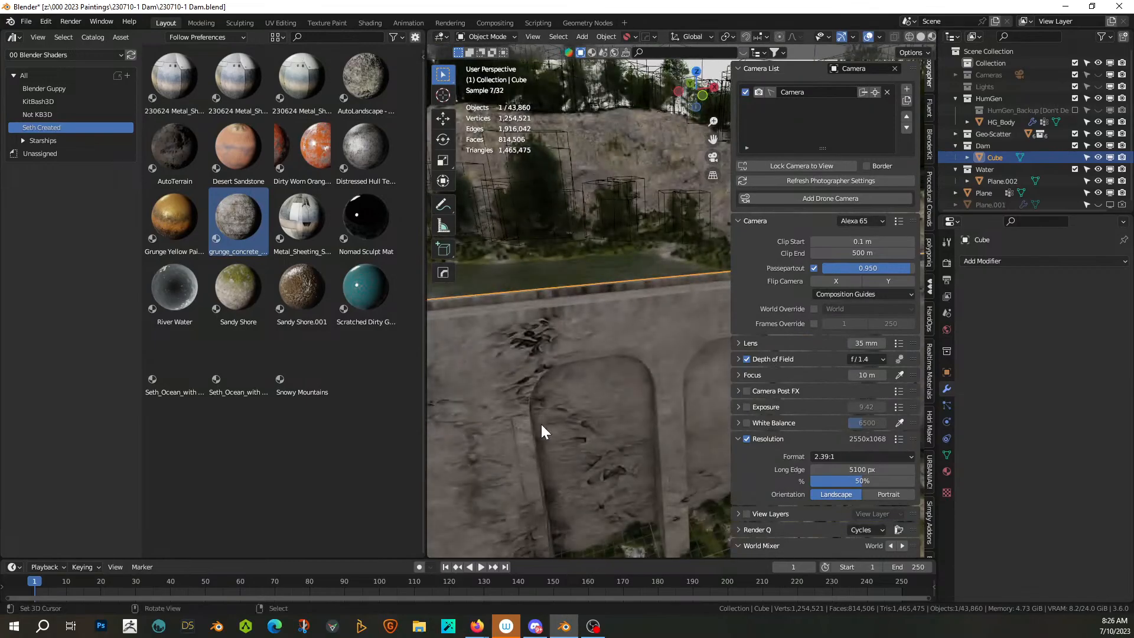
key(Tab)
key(a)
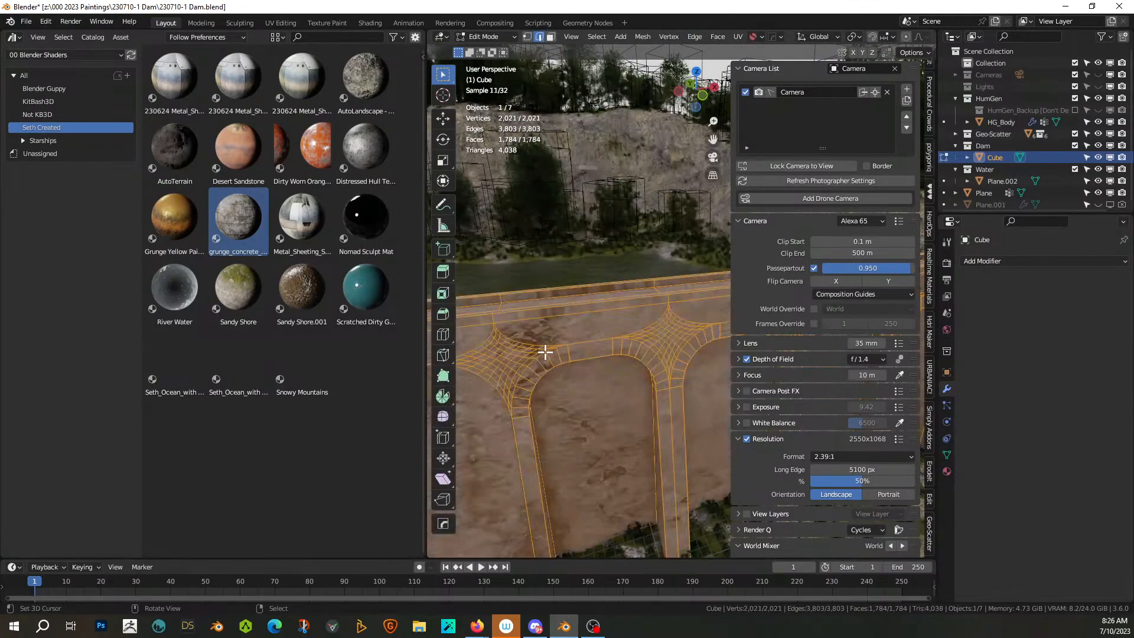
key(u)
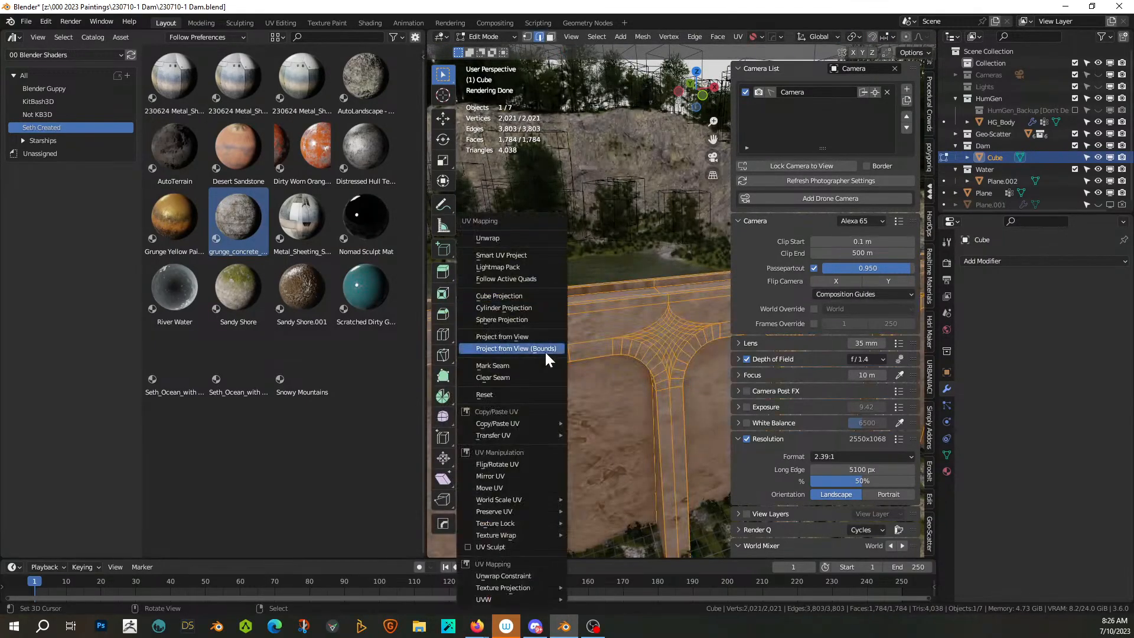
click(517, 296)
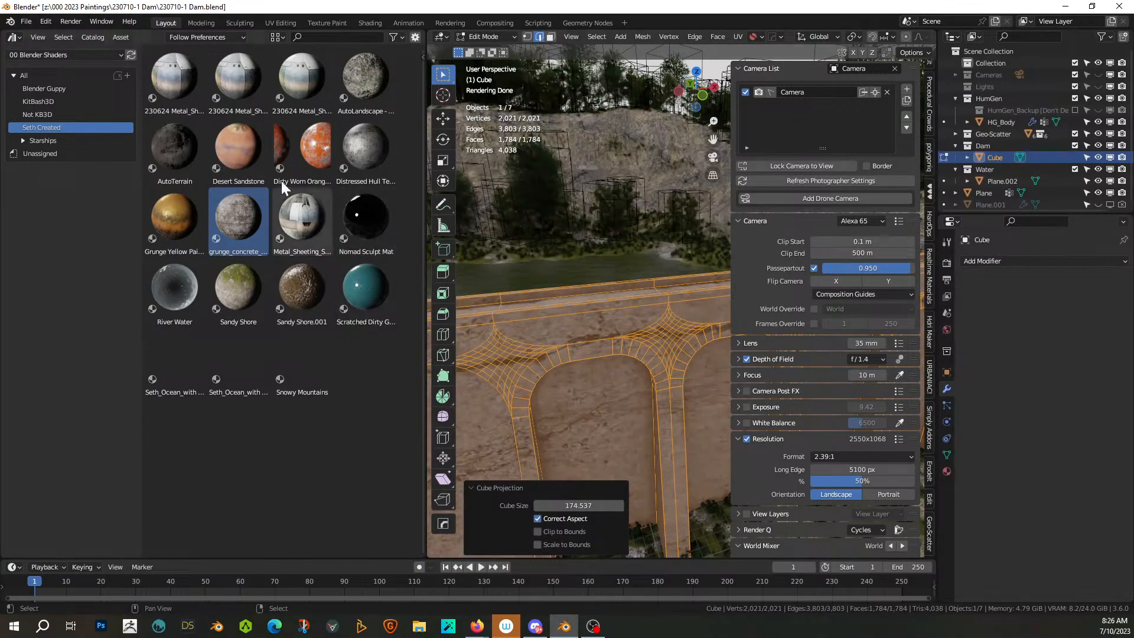
Step: Close the asset browser area and take the dam out of Edit Mode to inspect its concrete surface
right_click(146, 35)
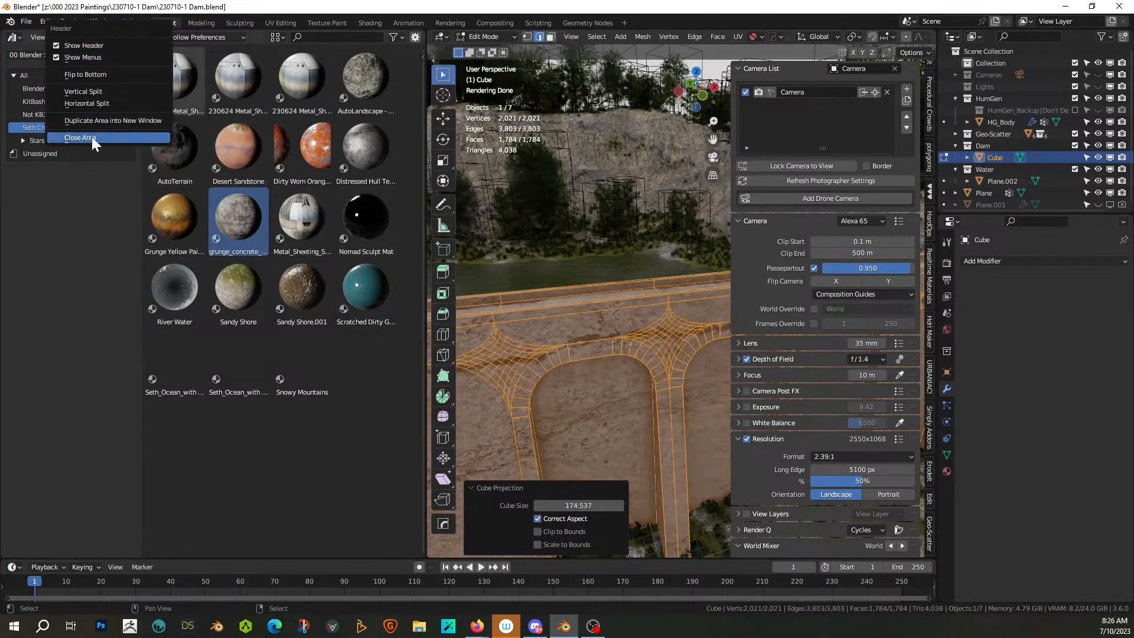
click(91, 136)
scroll(413, 400, down, 8)
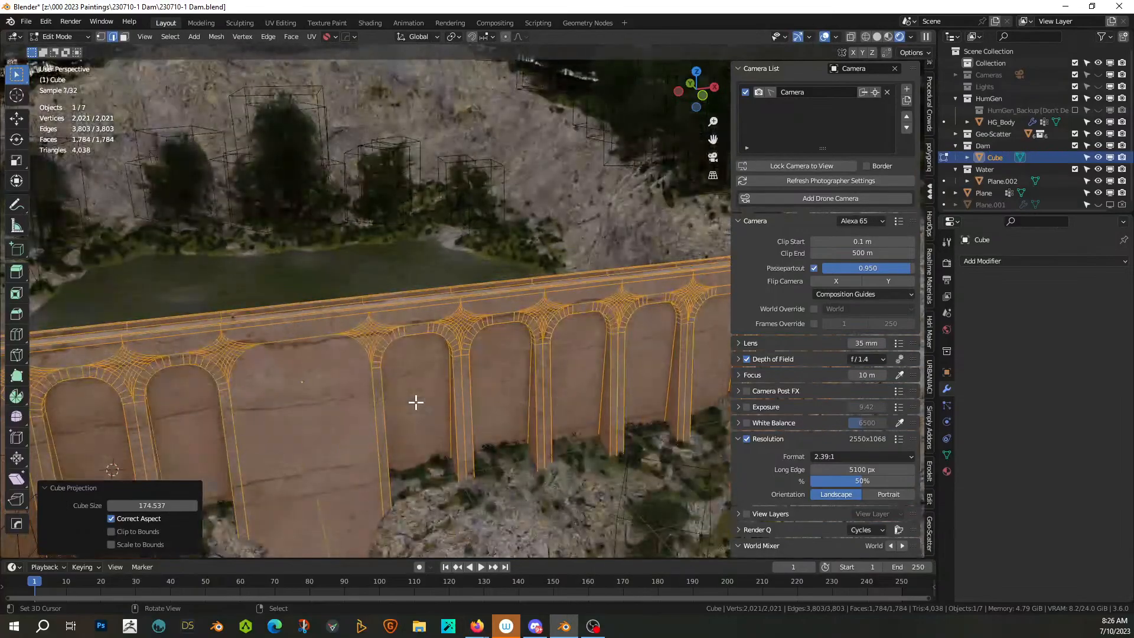
scroll(431, 386, up, 6)
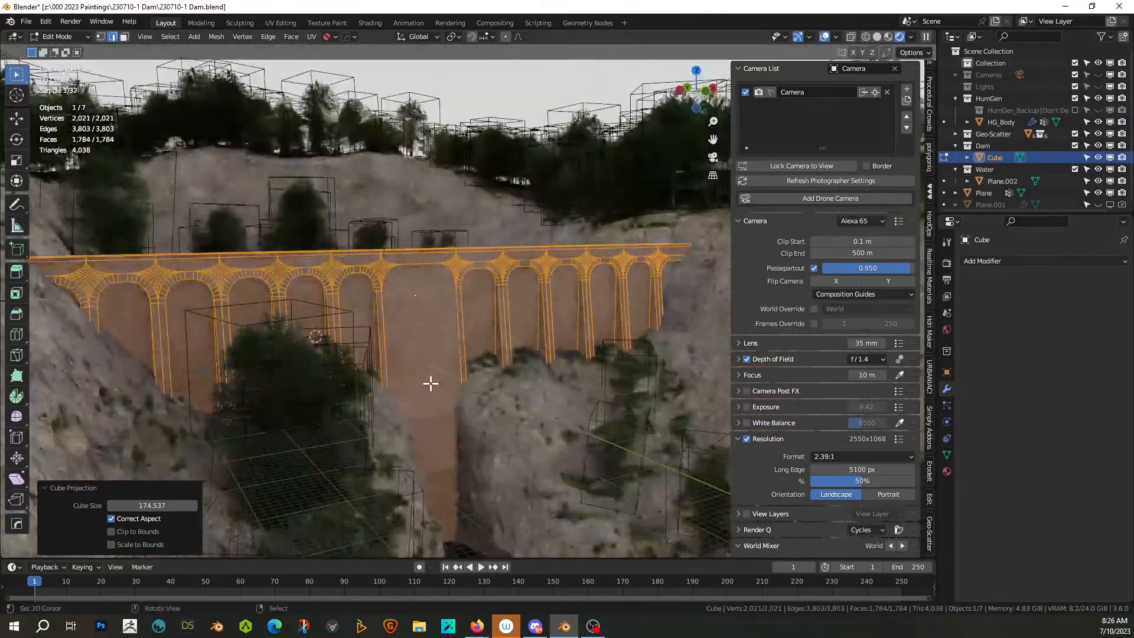
key(Tab)
middle_drag(430, 384, 430, 411)
scroll(414, 406, up, 4)
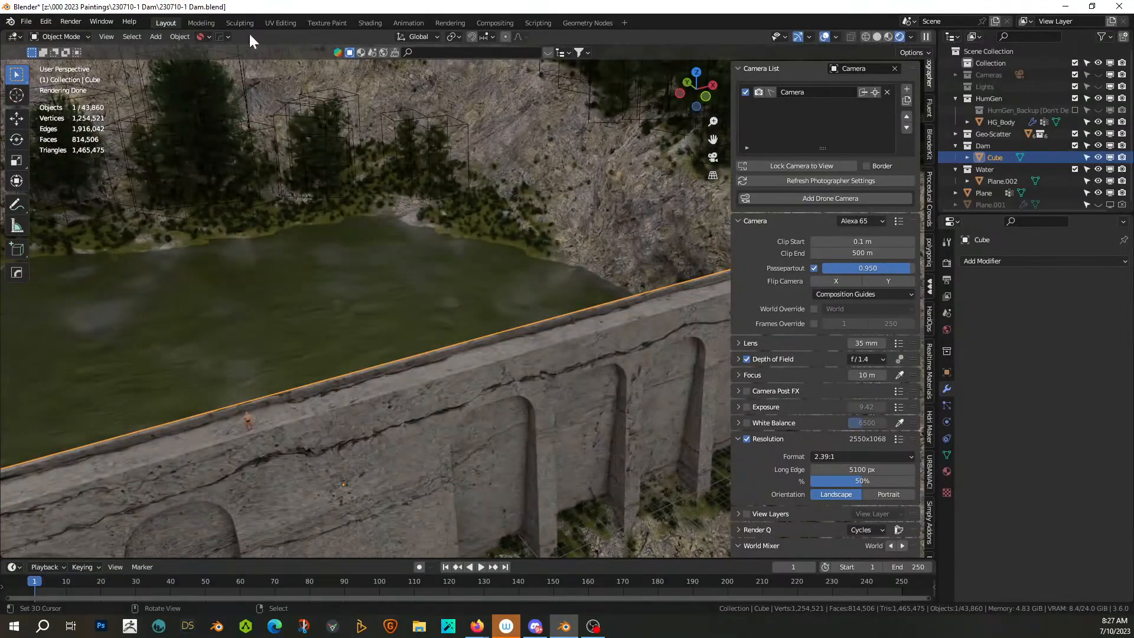
Step: In the UV Editing workspace, scale up all of the dam's UVs far beyond the texture tile, then deselect them
click(279, 22)
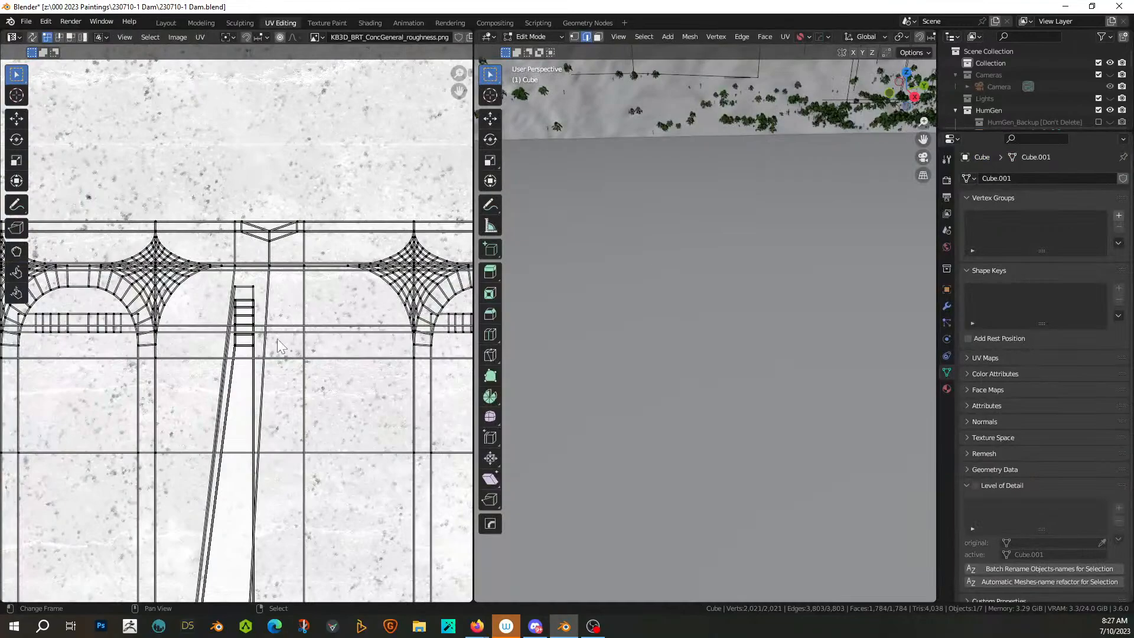
scroll(277, 338, down, 8)
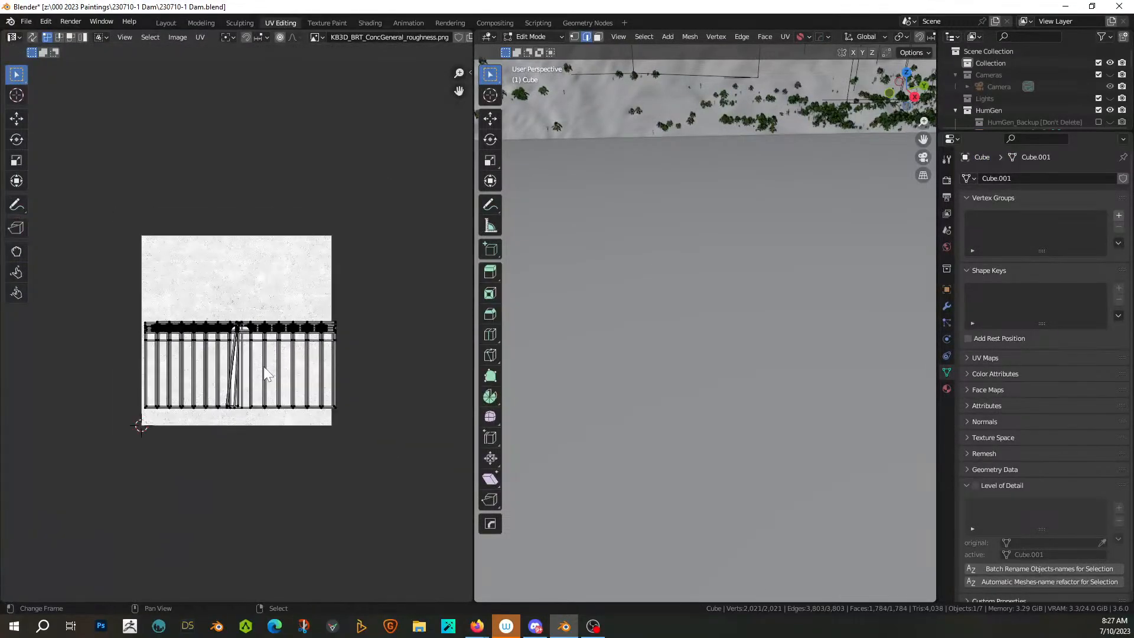
key(a)
key(s)
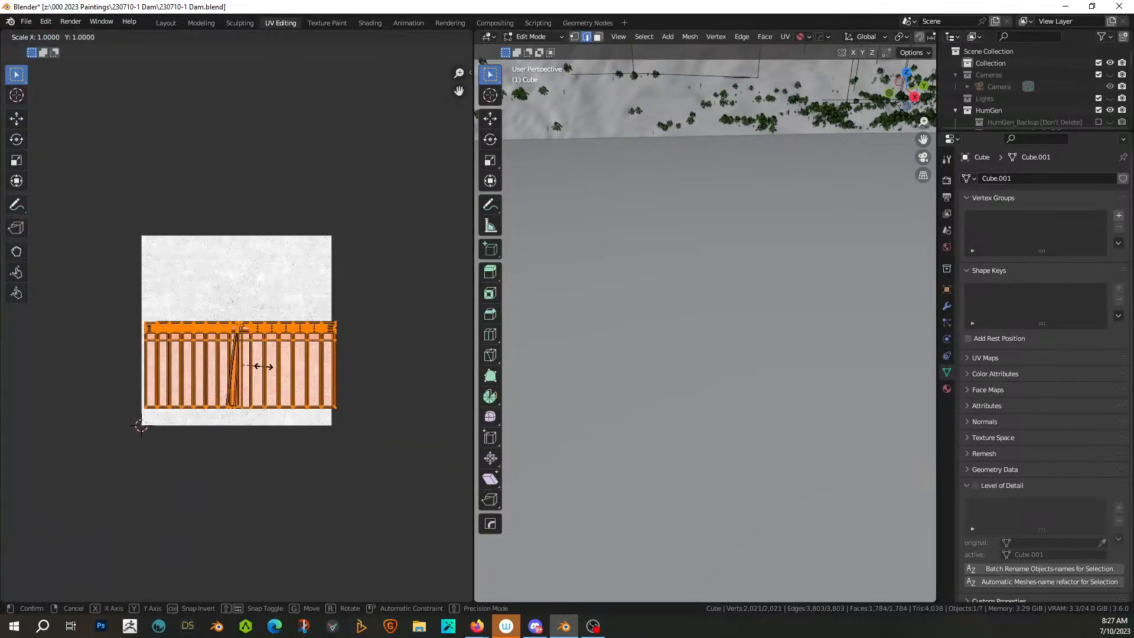
click(267, 374)
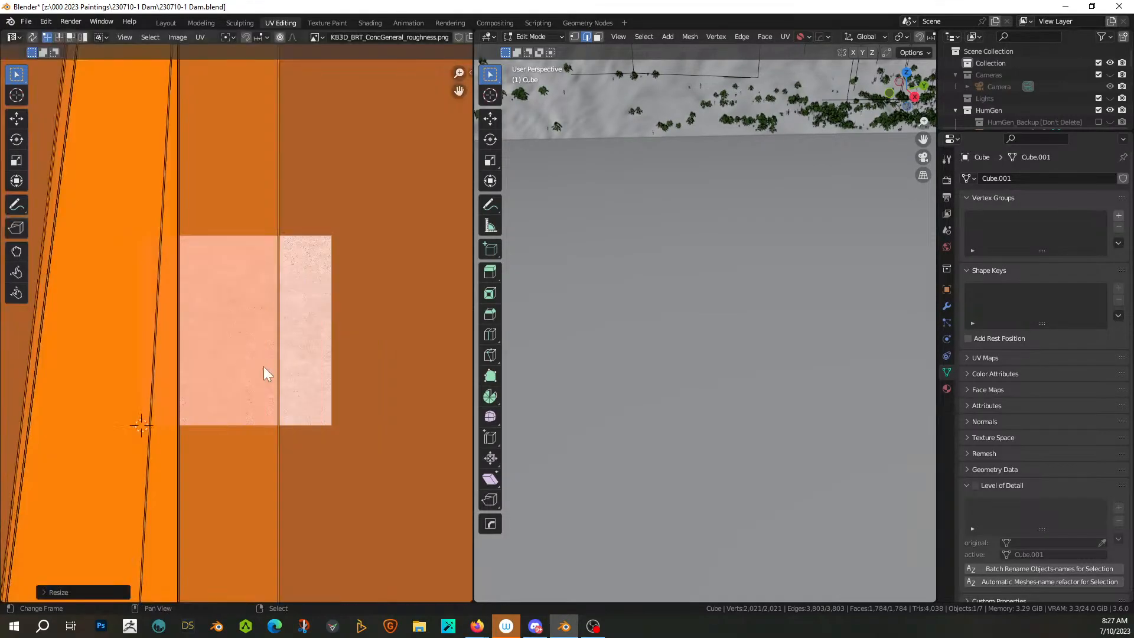
key(alt+a)
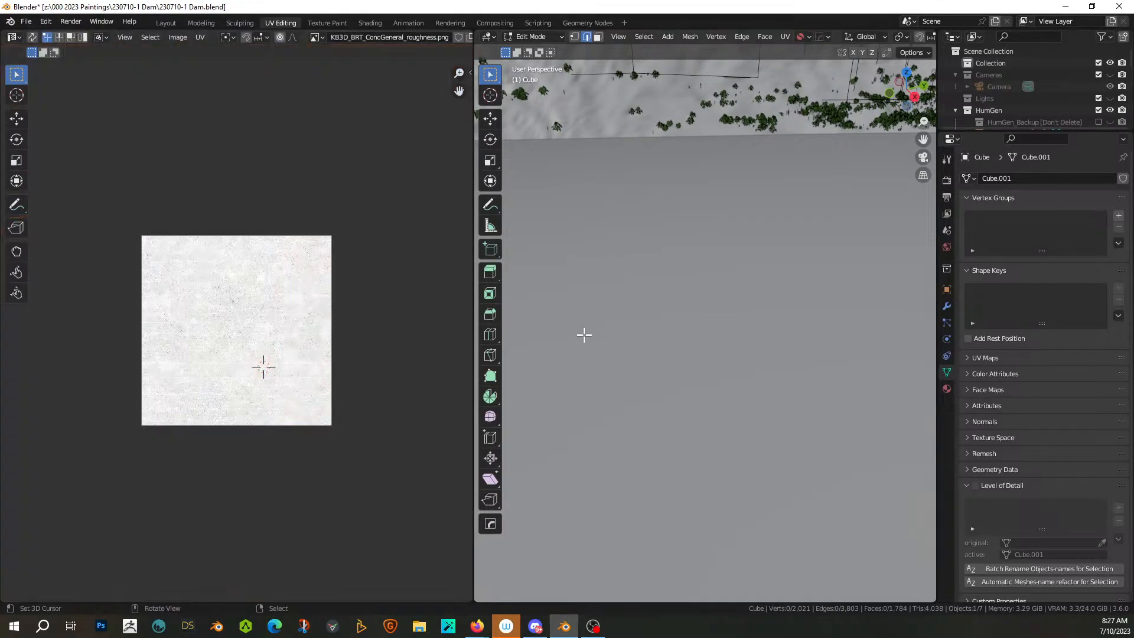
Step: Switch the 3D view to rendered shading, leave Edit Mode and examine the concrete texture's scale across the dam face
key(z)
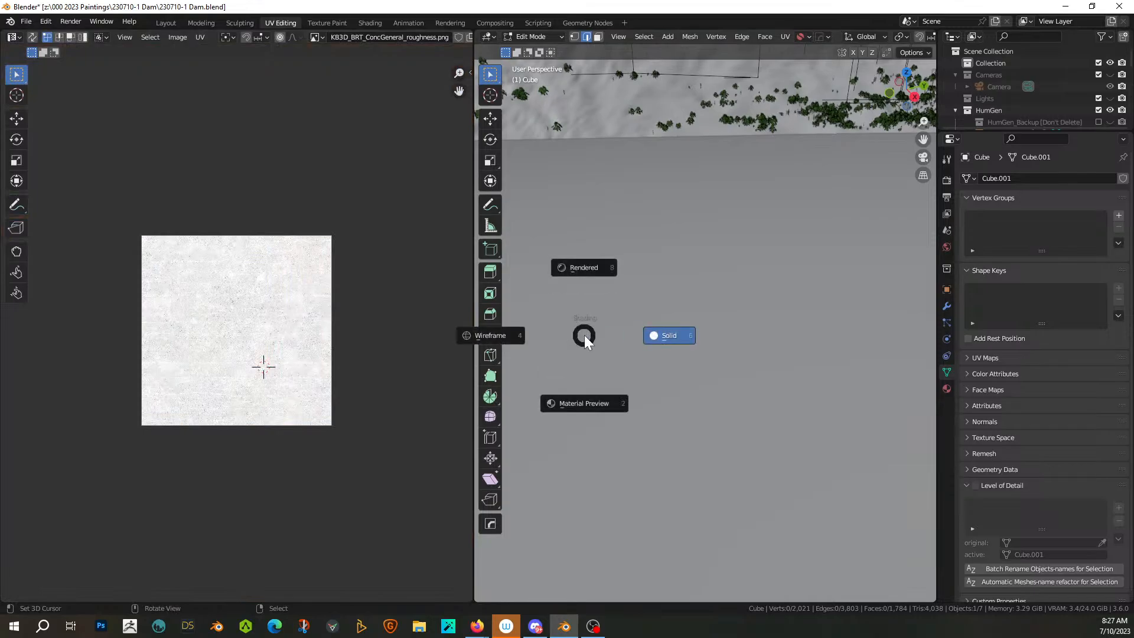
key(8)
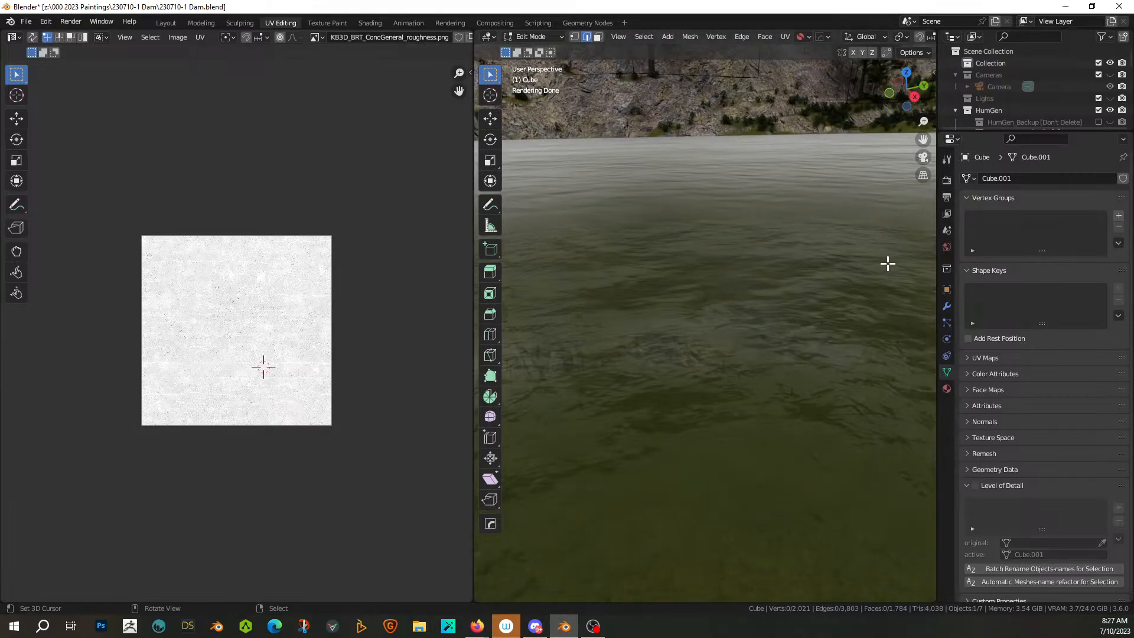
scroll(761, 371, up, 5)
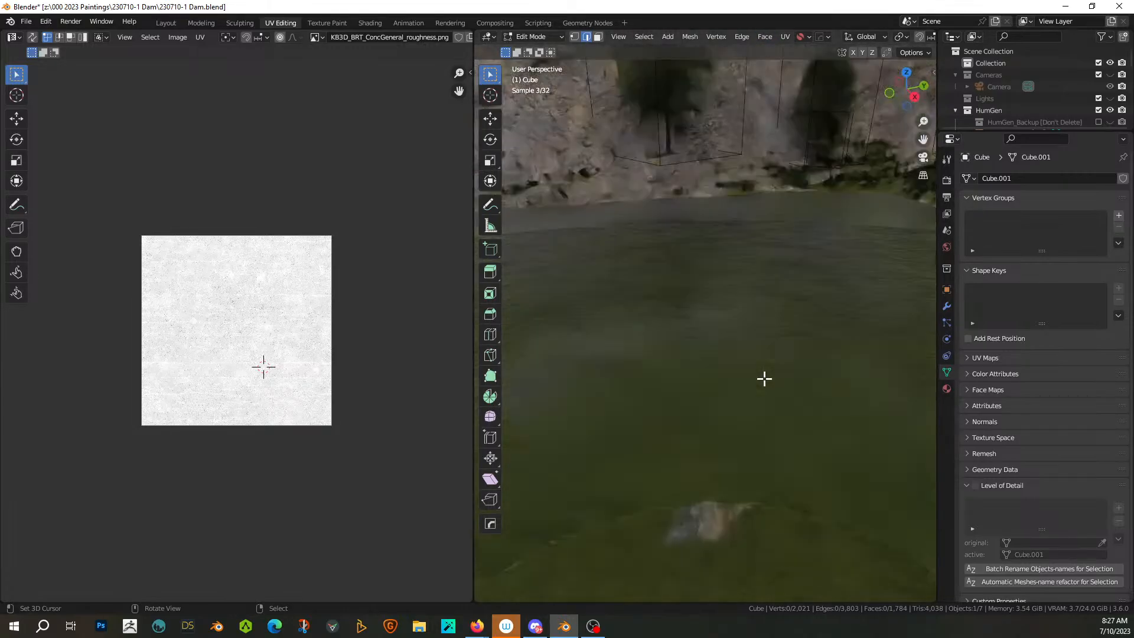
scroll(750, 385, down, 8)
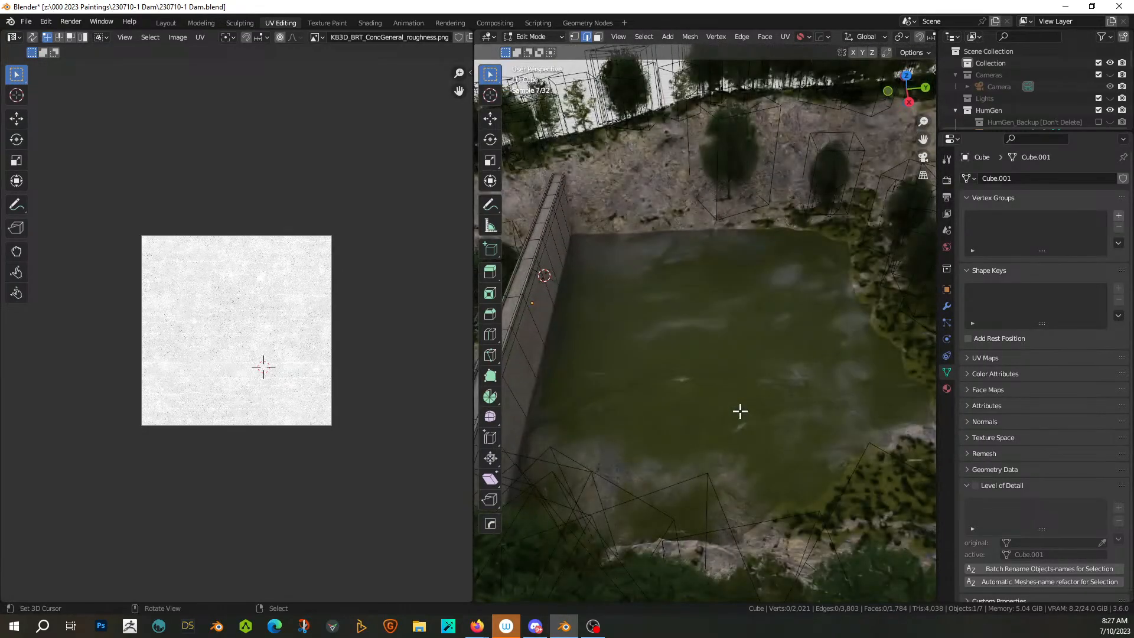
mouse_move(740, 412)
middle_down()
mouse_move(841, 388)
mouse_move(719, 455)
mouse_move(778, 308)
mouse_move(738, 414)
middle_up()
key(Tab)
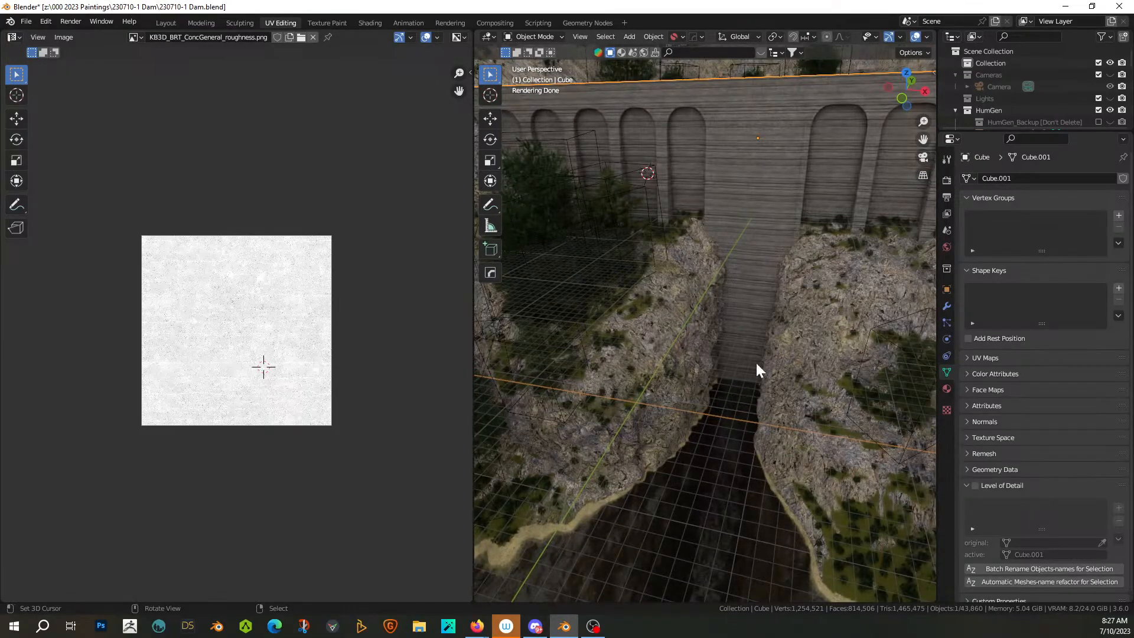
middle_drag(759, 361, 660, 399)
scroll(781, 381, up, 3)
scroll(782, 381, up, 3)
scroll(679, 453, up, 4)
scroll(661, 400, down, 8)
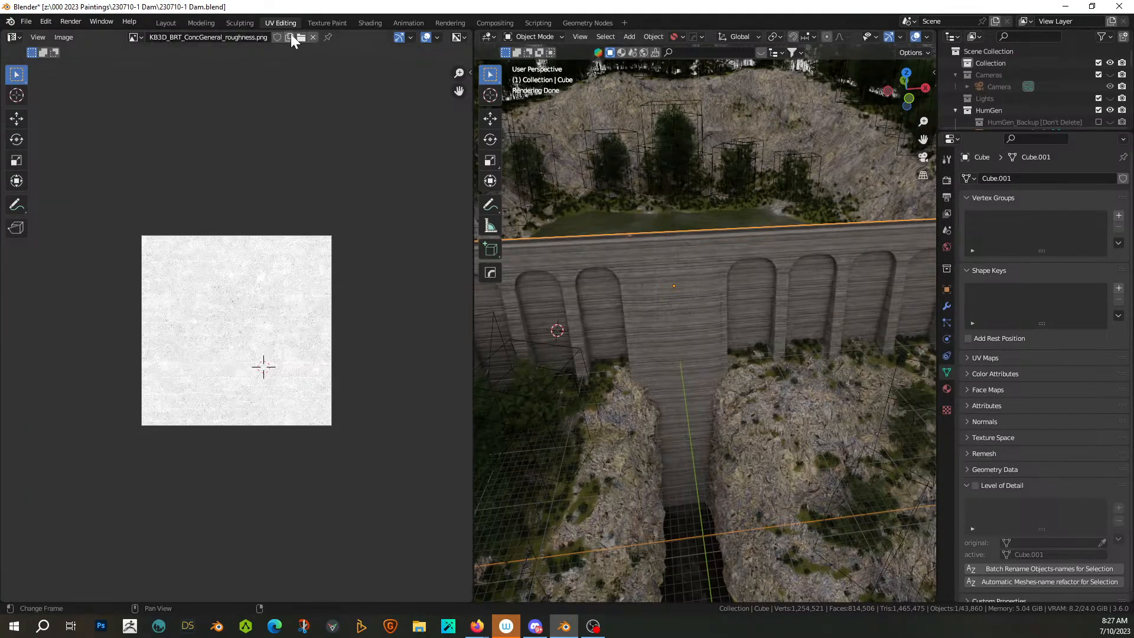
Step: Return to the Layout workspace, split the 3D viewport and turn the new area into an asset browser
click(165, 23)
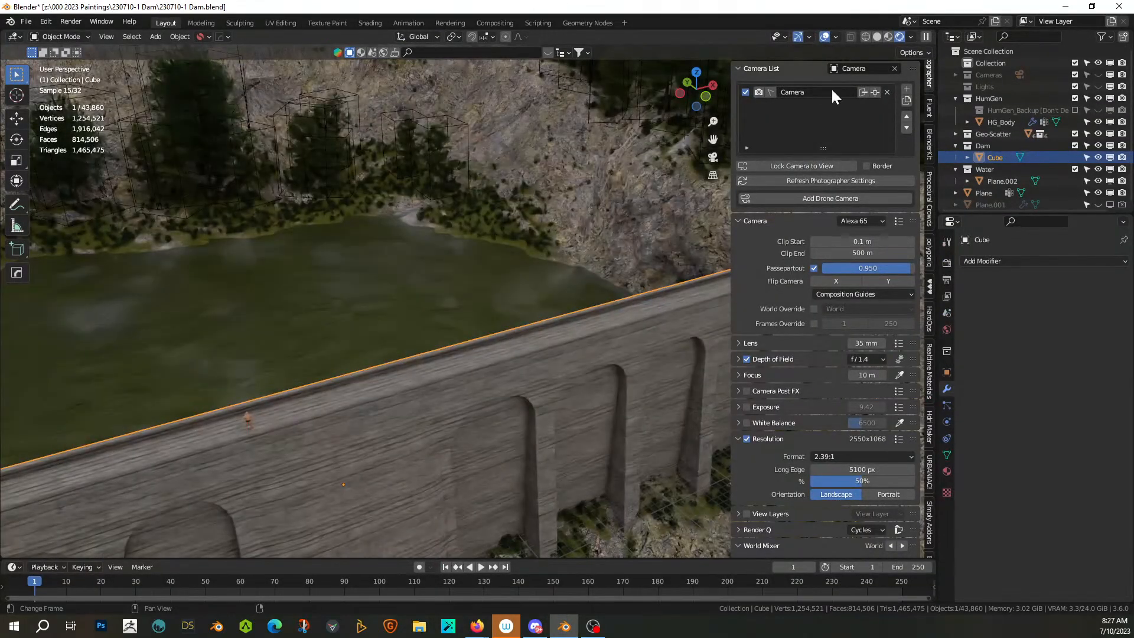
middle_drag(511, 328, 500, 455)
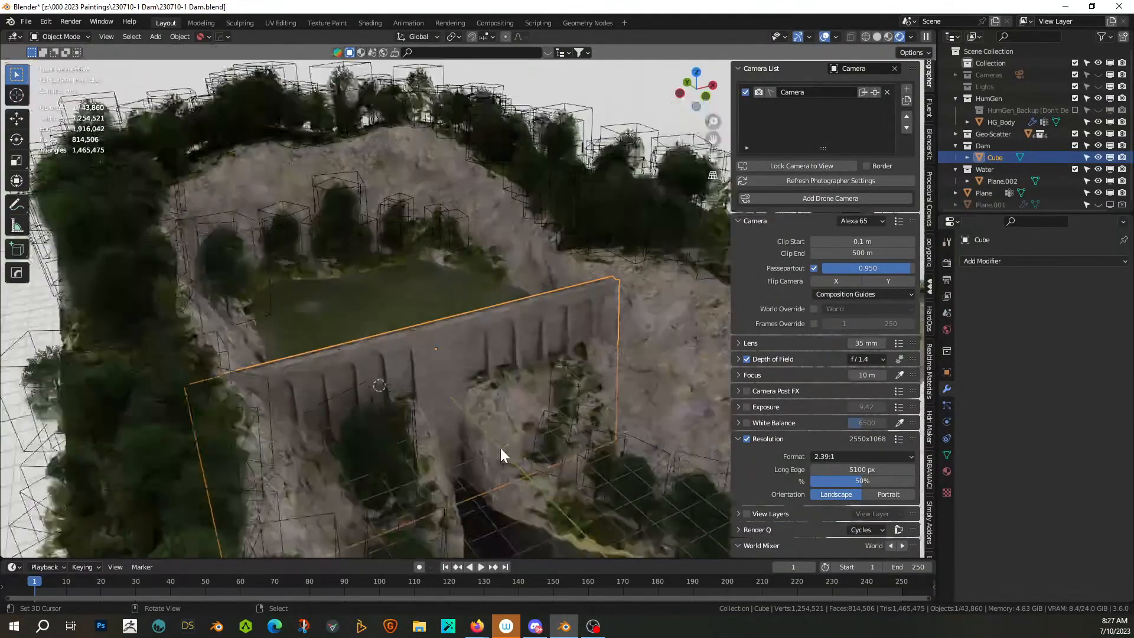
scroll(509, 449, up, 4)
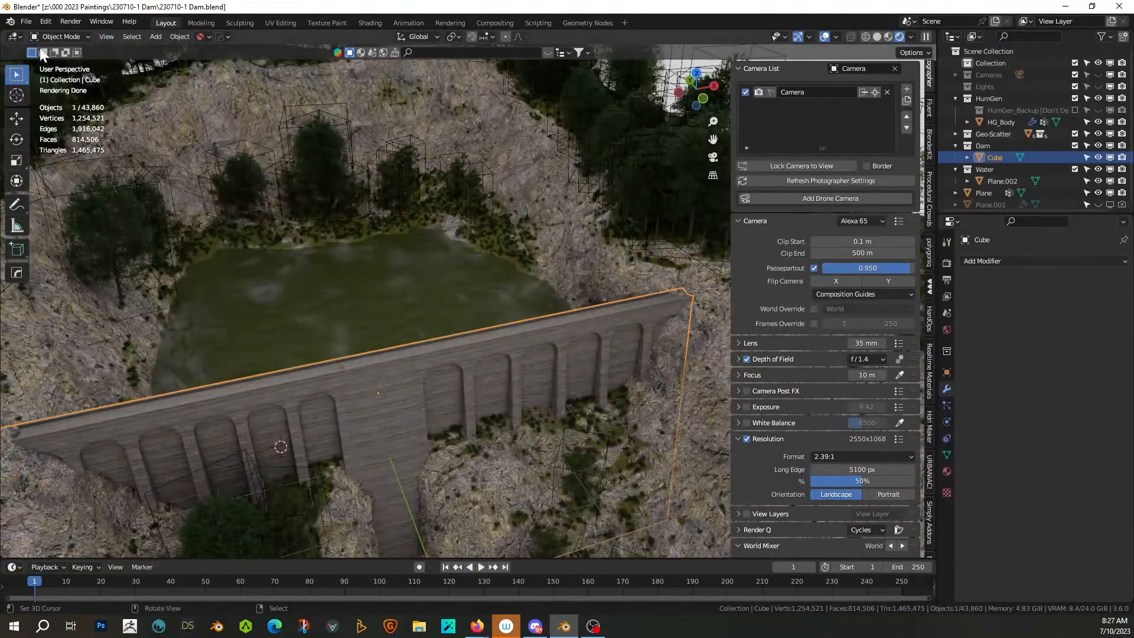
drag(10, 31, 314, 165)
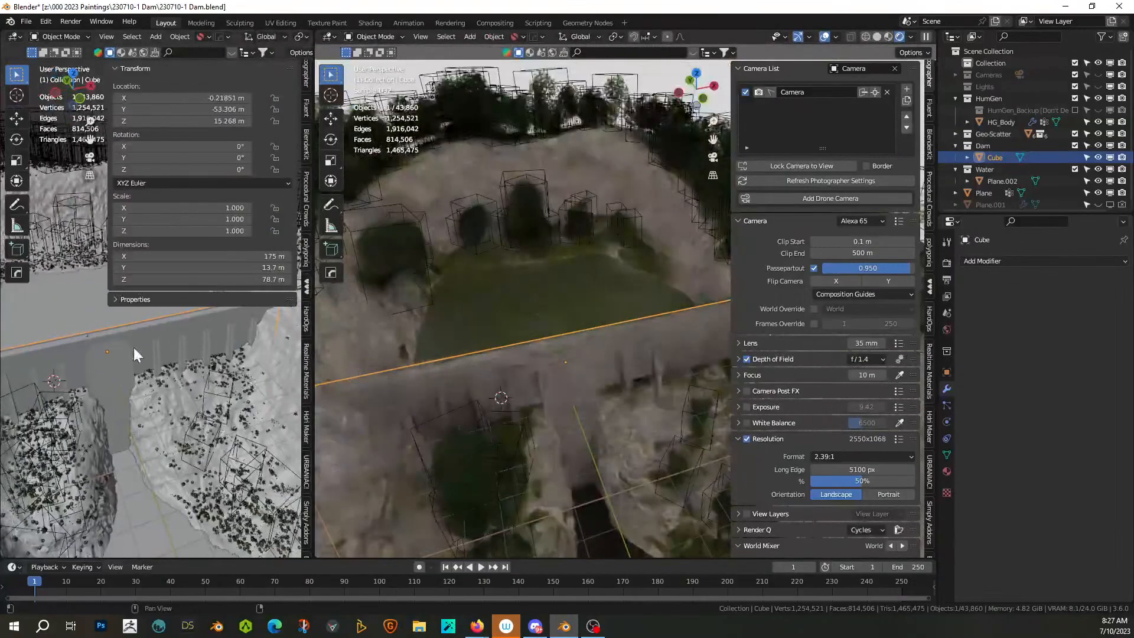
key(shift+F1)
key(shift+F1)
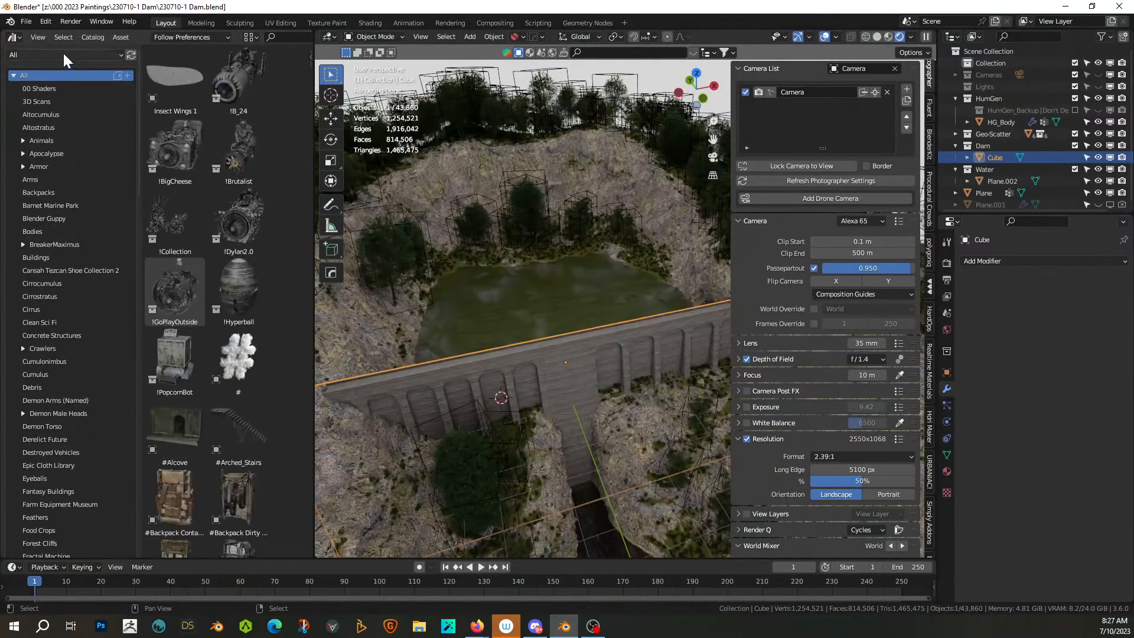
Step: Open the KitBash3D catalog of the 00 Blender Shaders library and filter its materials by "con"
click(30, 54)
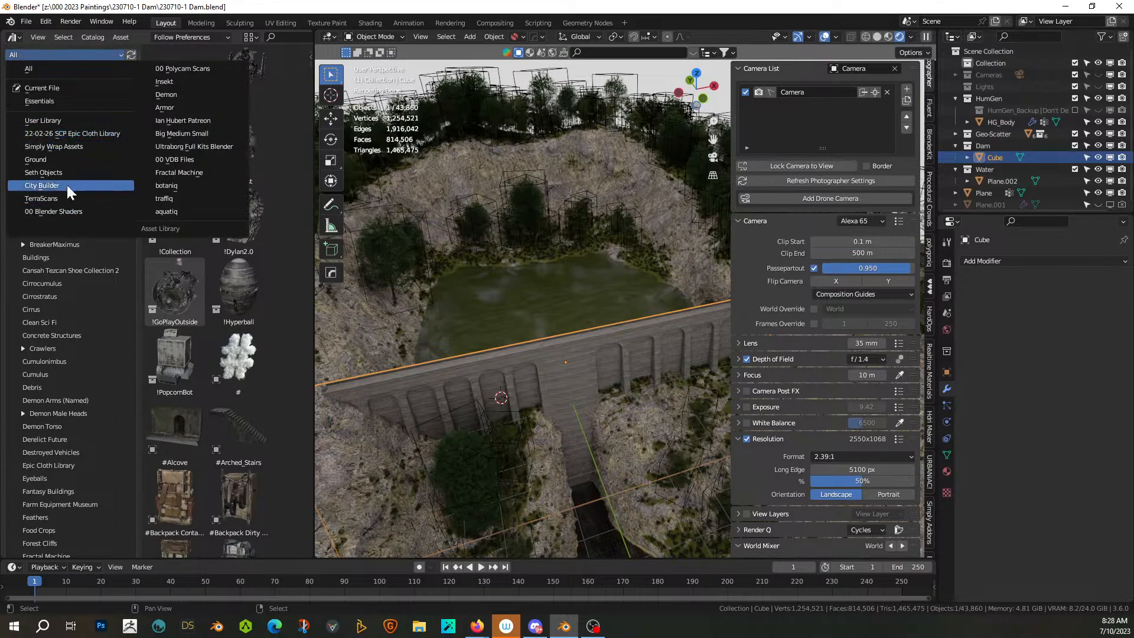
click(59, 212)
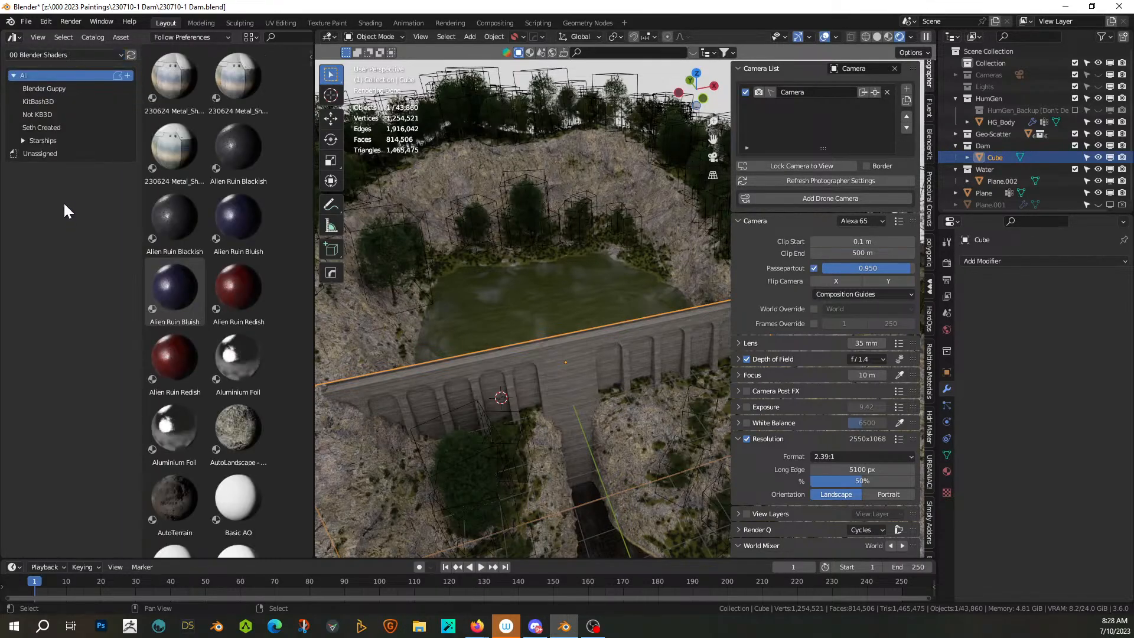
click(47, 101)
text(conc)
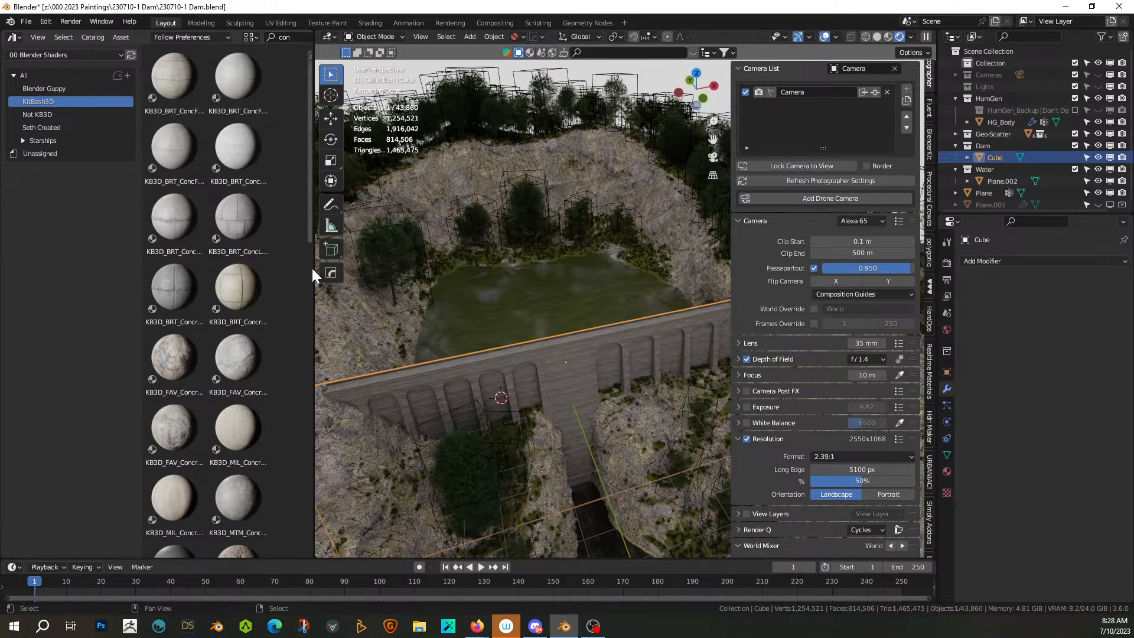
Step: Try the dark grey tiled KB3D_BRT concrete material on the dam and inspect it close up
drag(198, 289, 582, 380)
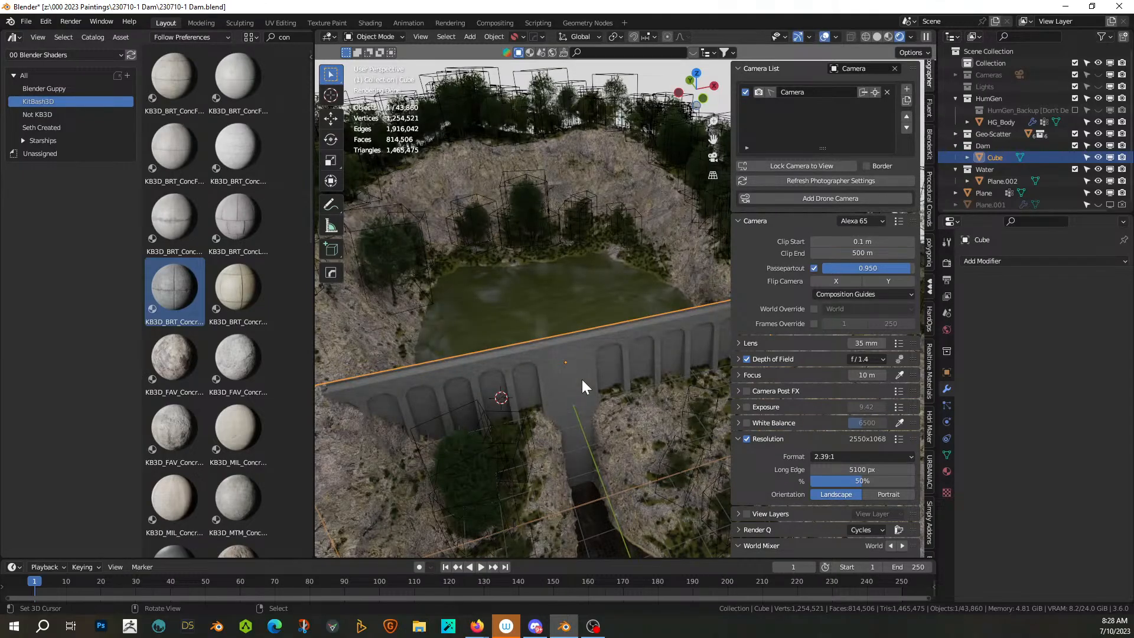
scroll(582, 381, up, 6)
mouse_move(568, 388)
middle_down()
mouse_move(580, 355)
mouse_move(558, 376)
middle_up()
scroll(556, 377, up, 3)
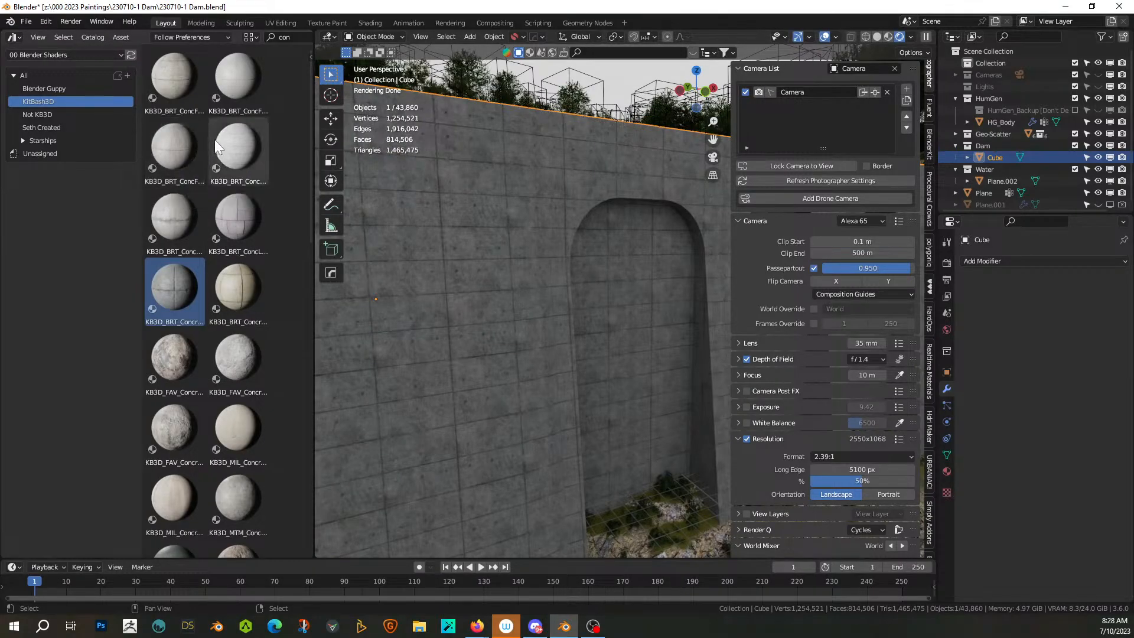
Step: Try the pale KB3D_BRT_ConcF concrete material from the first row on the dam and check its block pattern
drag(234, 92, 404, 243)
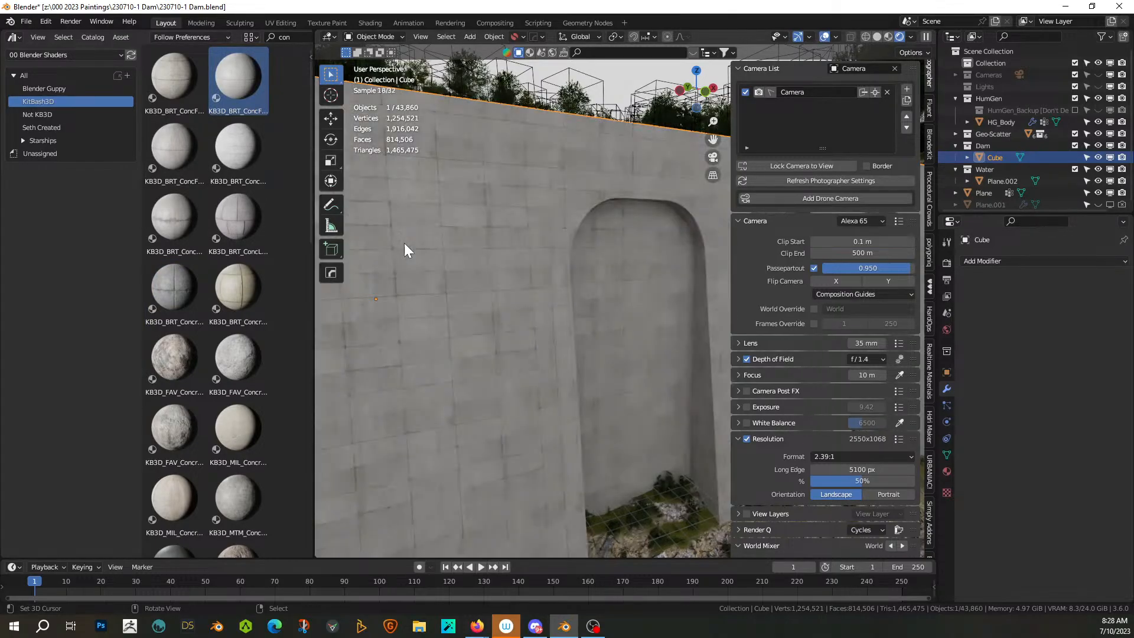
scroll(488, 356, down, 3)
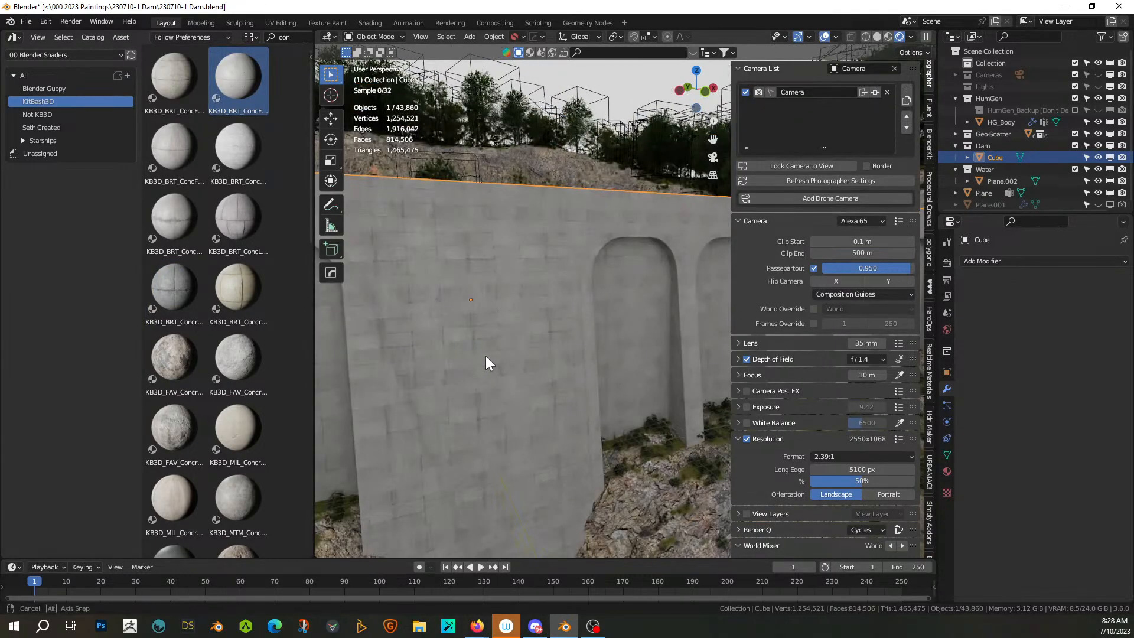
scroll(486, 356, up, 2)
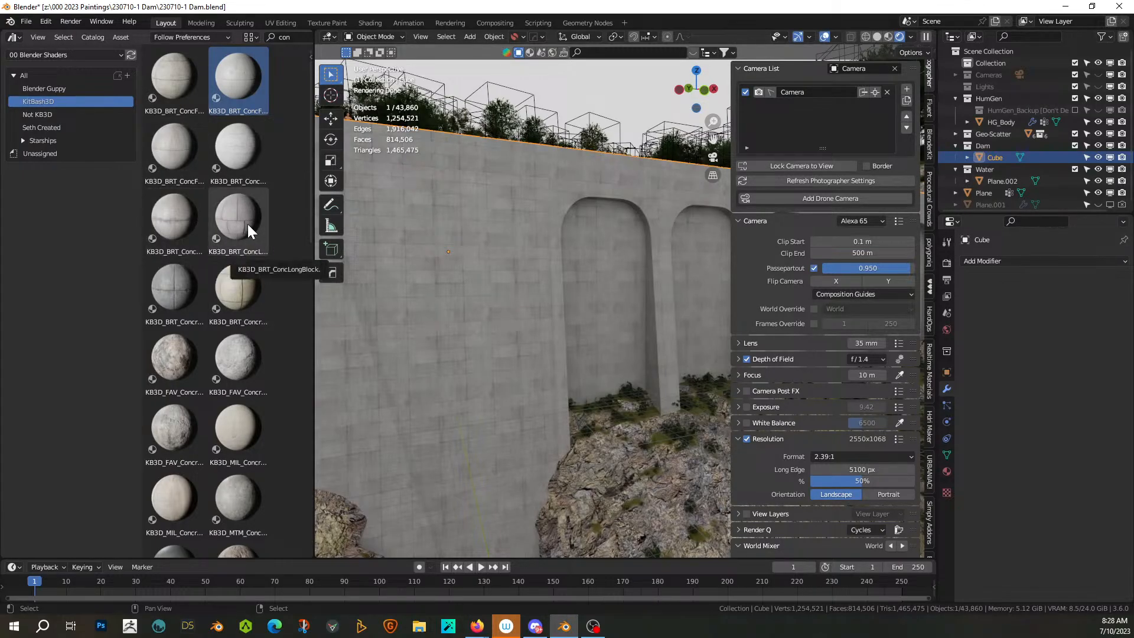
Step: Apply the KB3D_BRT_ConcLongBlock material to the dam and inspect the wall
drag(248, 223, 475, 250)
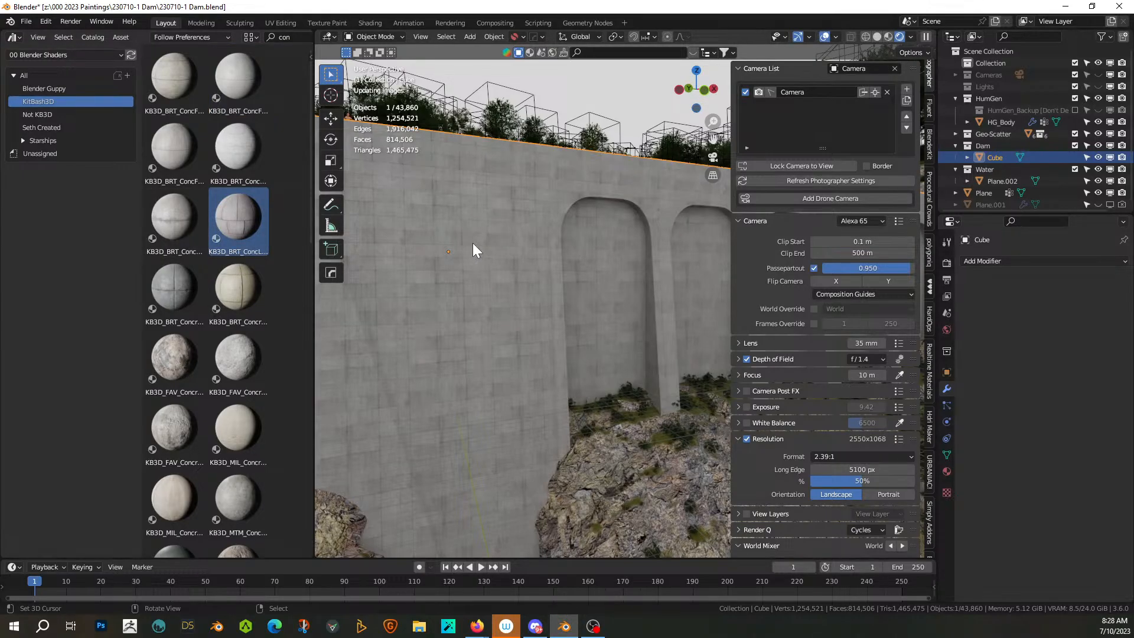
middle_drag(458, 312, 468, 314)
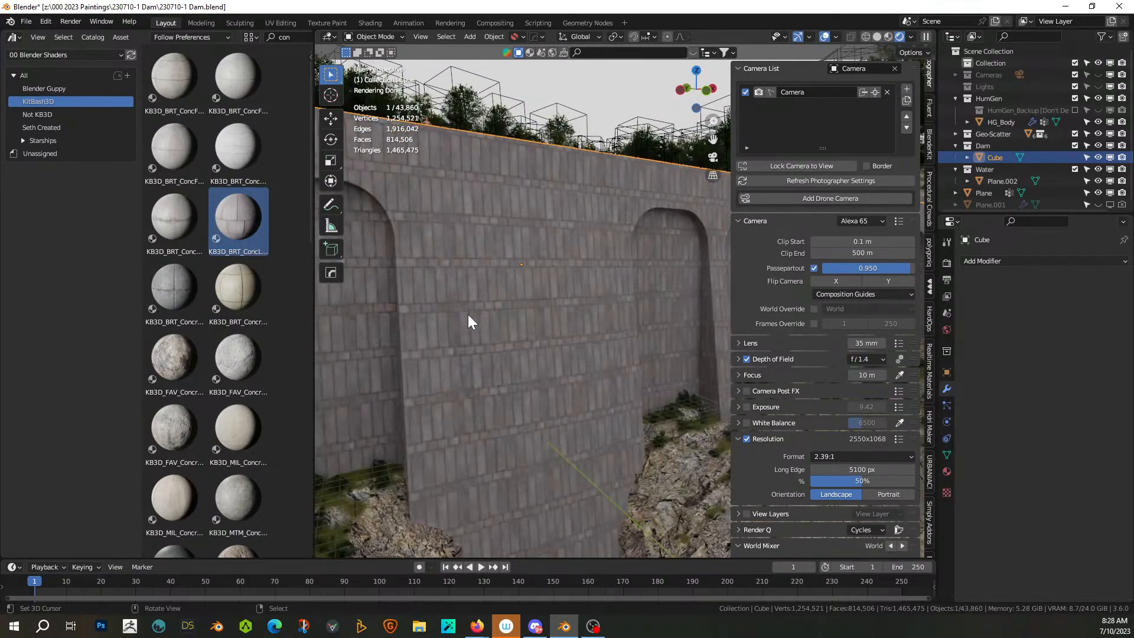
Step: Try the KB3D_BRT_ConcreteGrime material and the dark KB3D_MTM concrete with a horizontal seam in turn on the dam and compare their patterns
scroll(468, 315, up, 5)
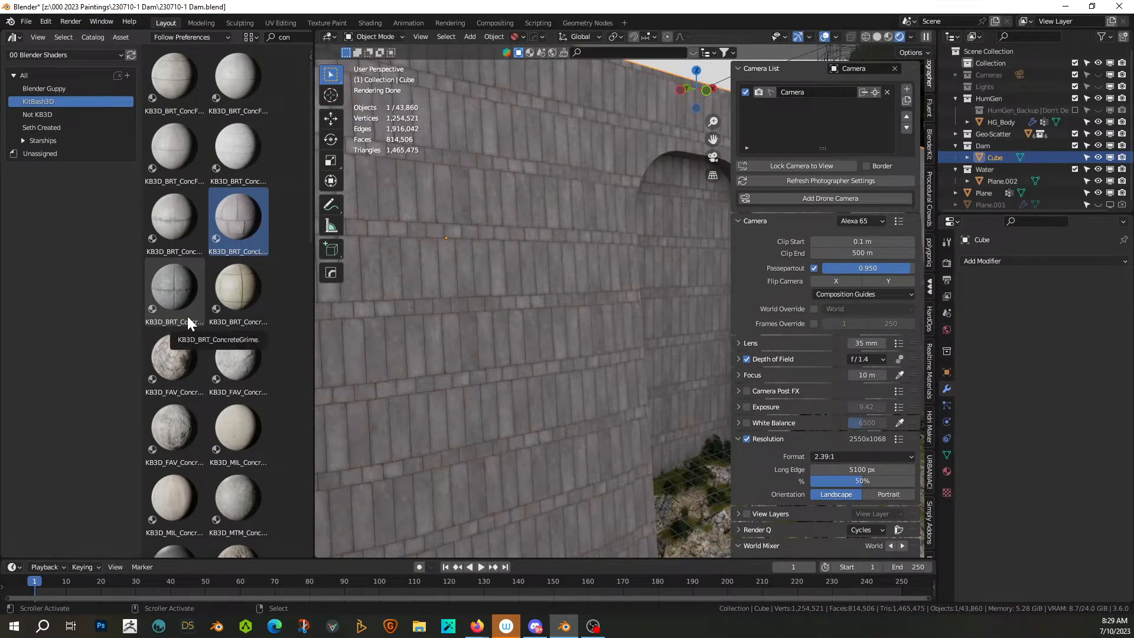
drag(186, 308, 412, 312)
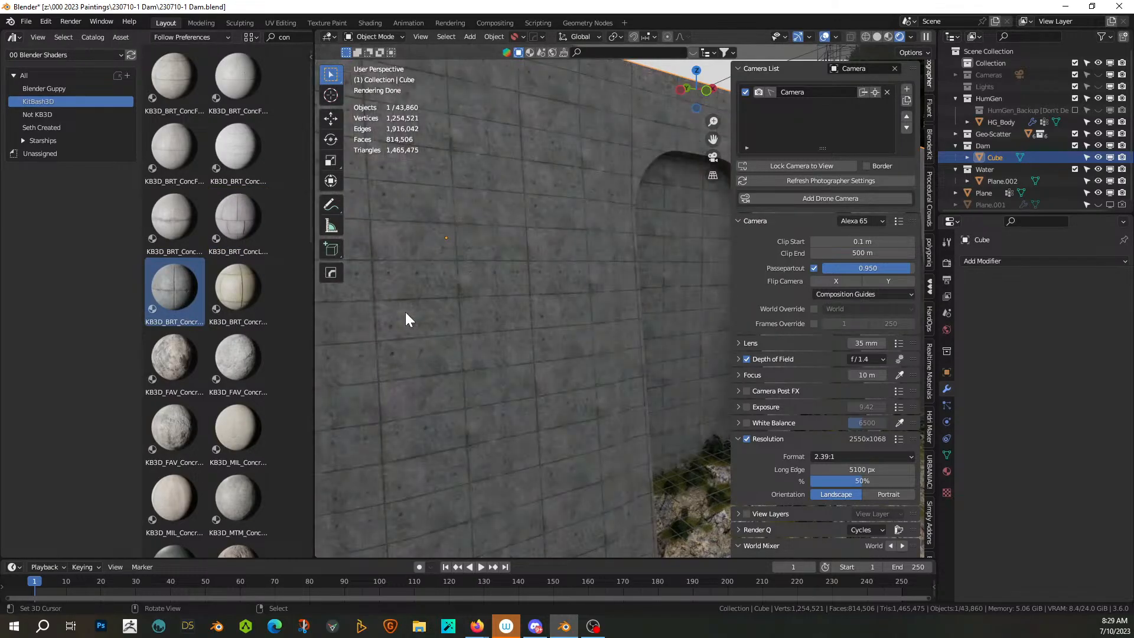
scroll(233, 373, down, 3)
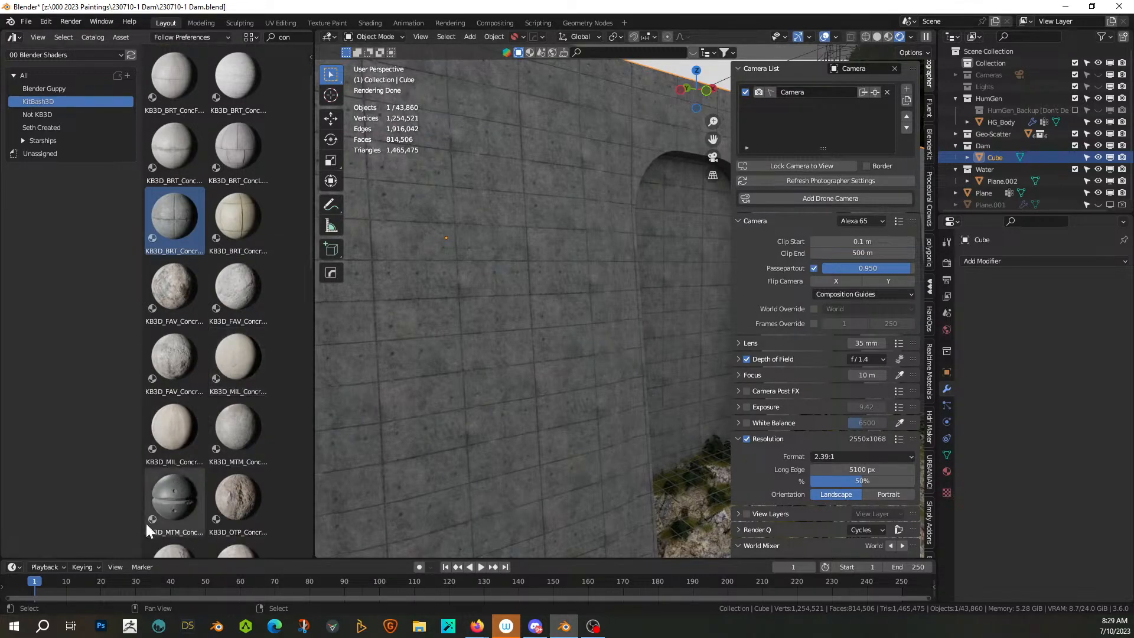
click(175, 501)
drag(175, 501, 513, 315)
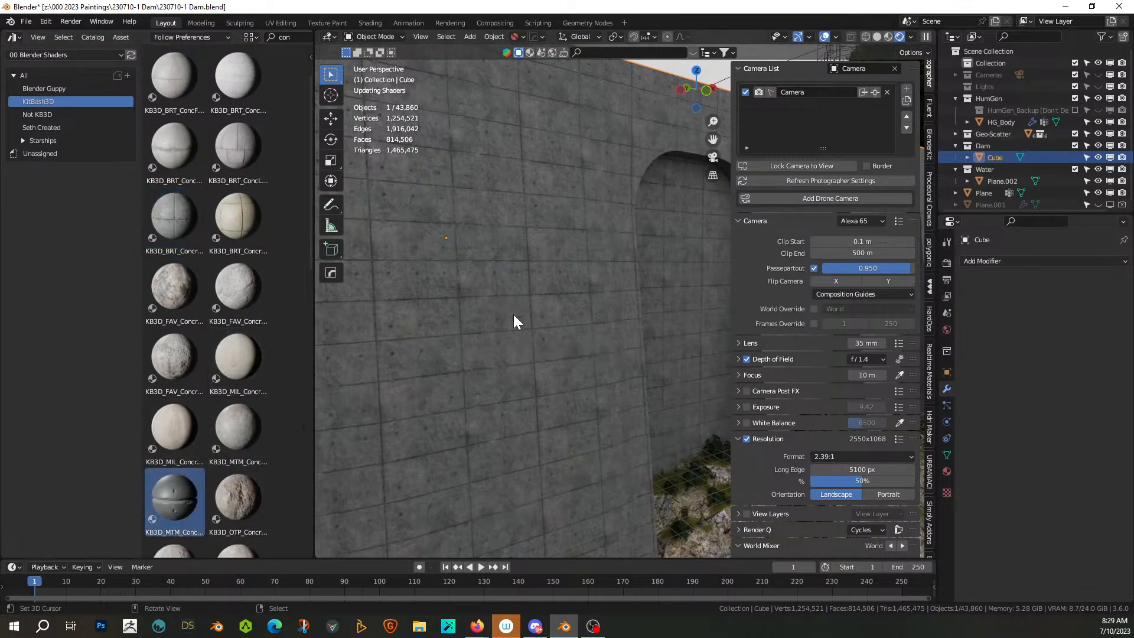
scroll(512, 315, down, 5)
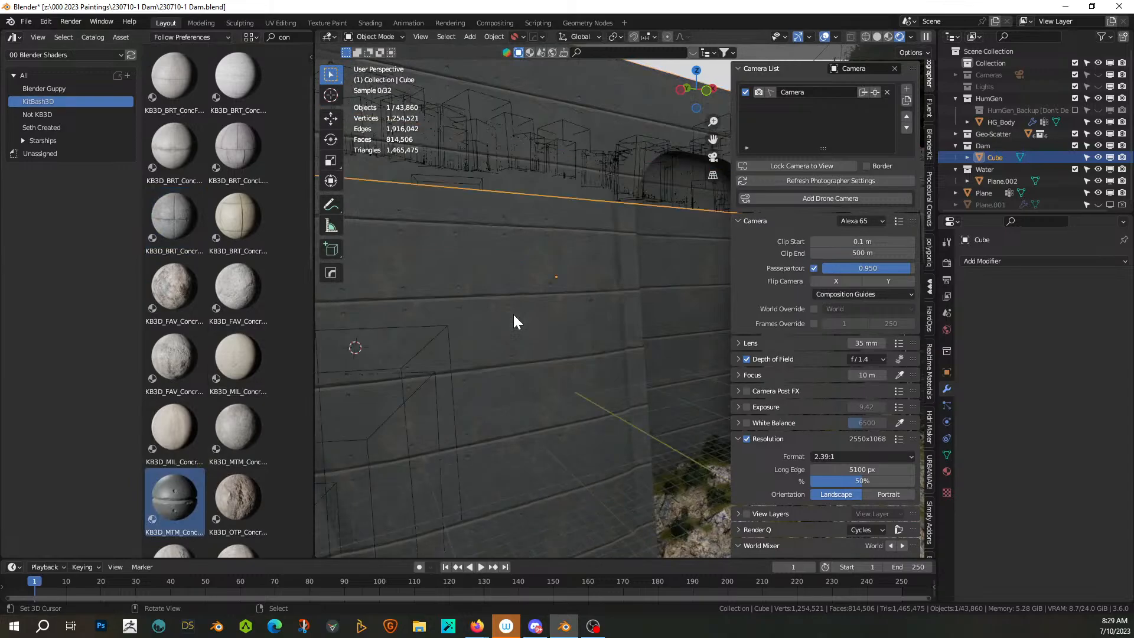
scroll(478, 324, up, 4)
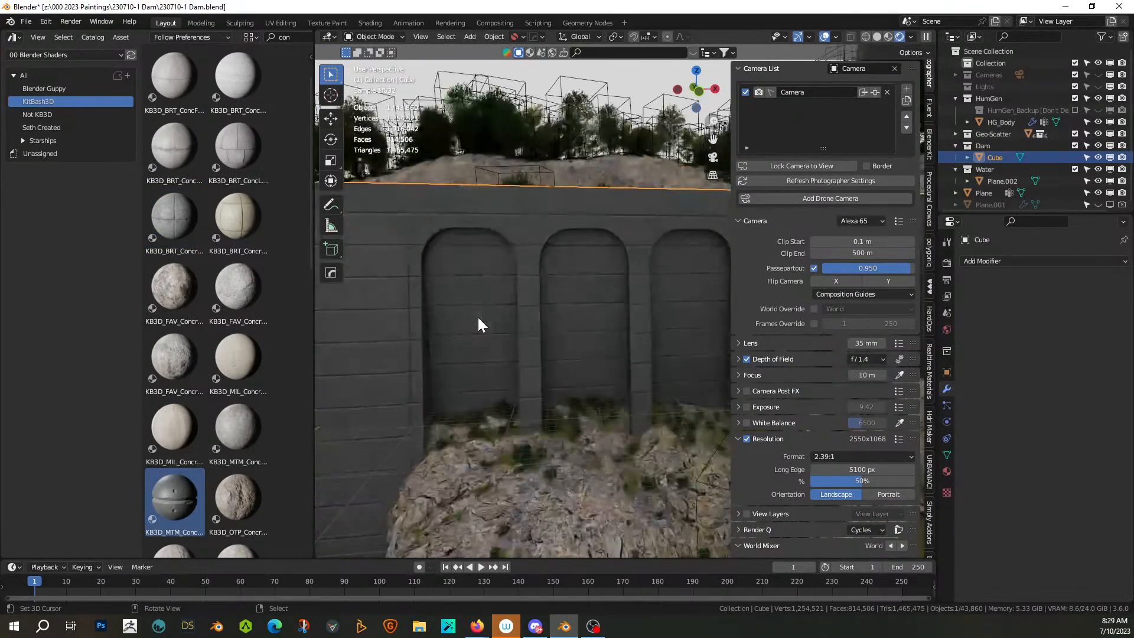
mouse_move(479, 322)
middle_down()
mouse_move(409, 324)
mouse_move(461, 331)
middle_up()
Step: Try the brownish-grey KB3D_SVB concrete material from further down the catalog on the dam and inspect its block pattern
scroll(225, 371, down, 5)
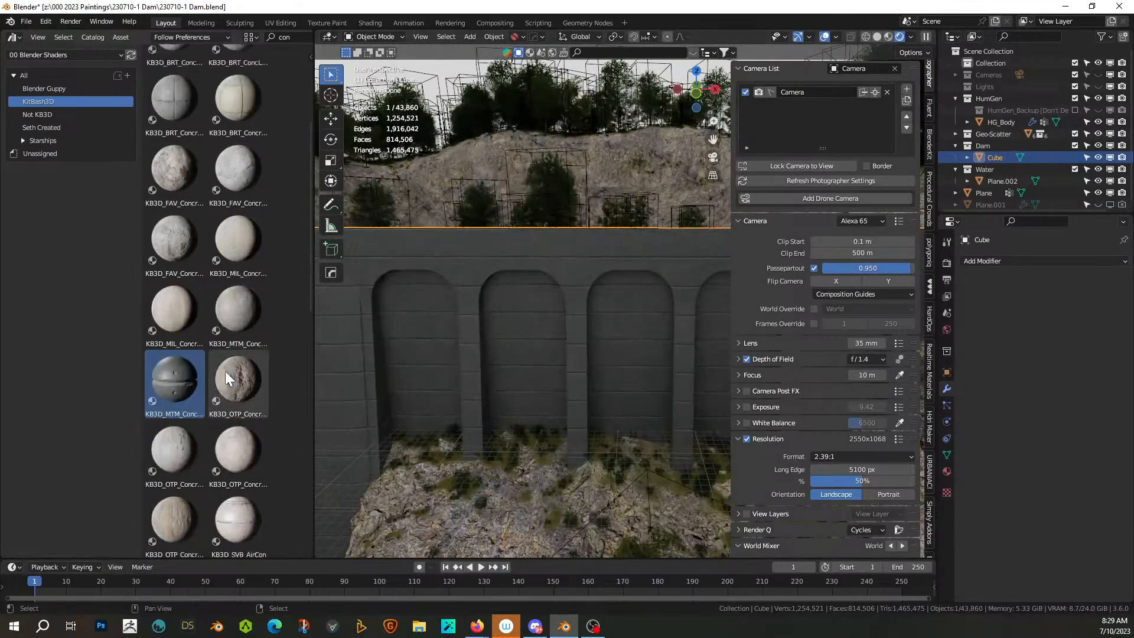
scroll(225, 371, down, 1)
drag(242, 385, 412, 322)
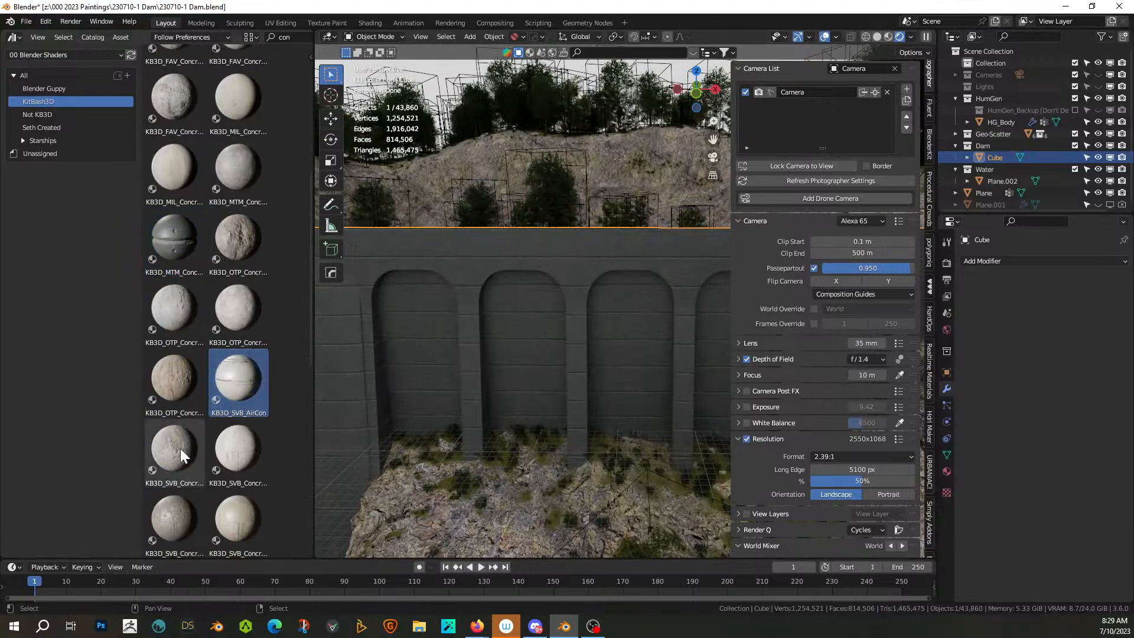
scroll(238, 462, down, 2)
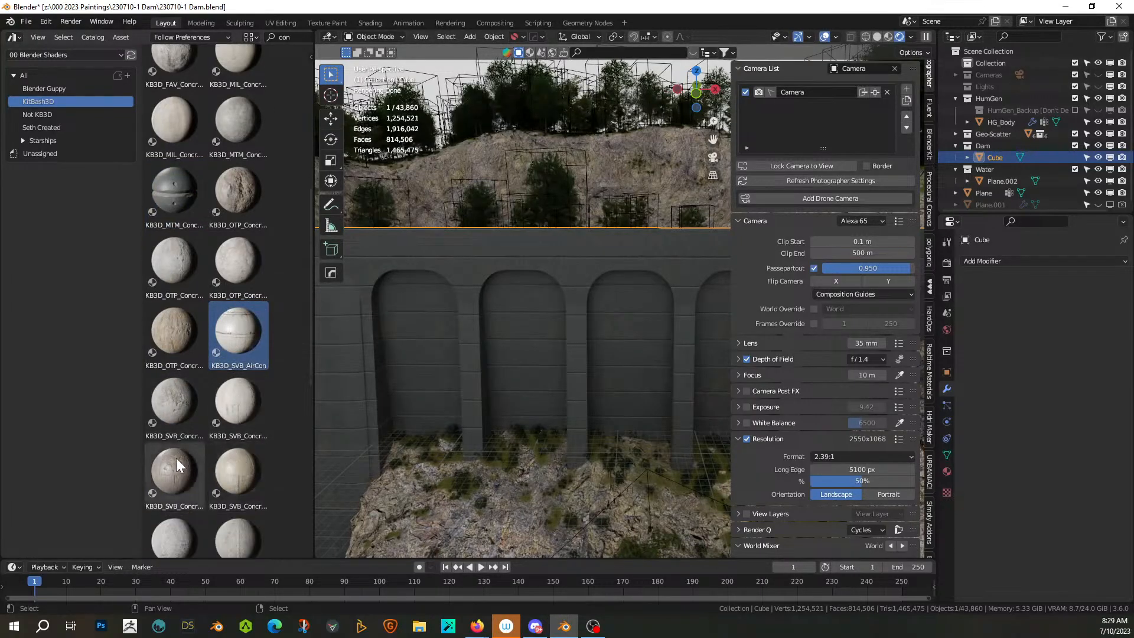
drag(176, 459, 476, 334)
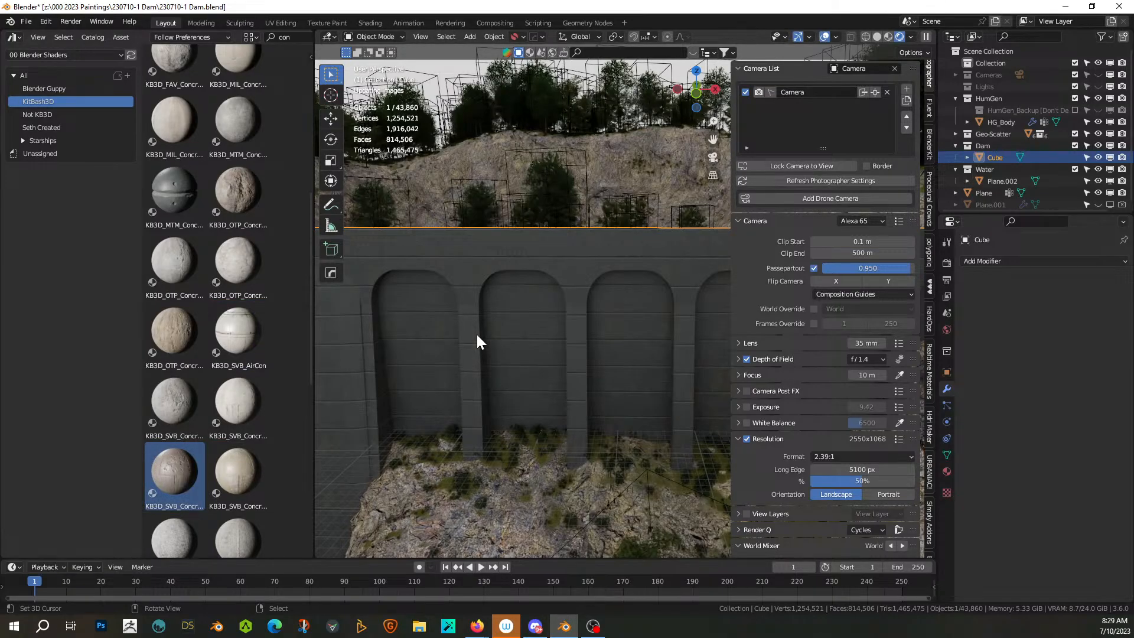
middle_drag(476, 335, 529, 319)
scroll(257, 430, down, 4)
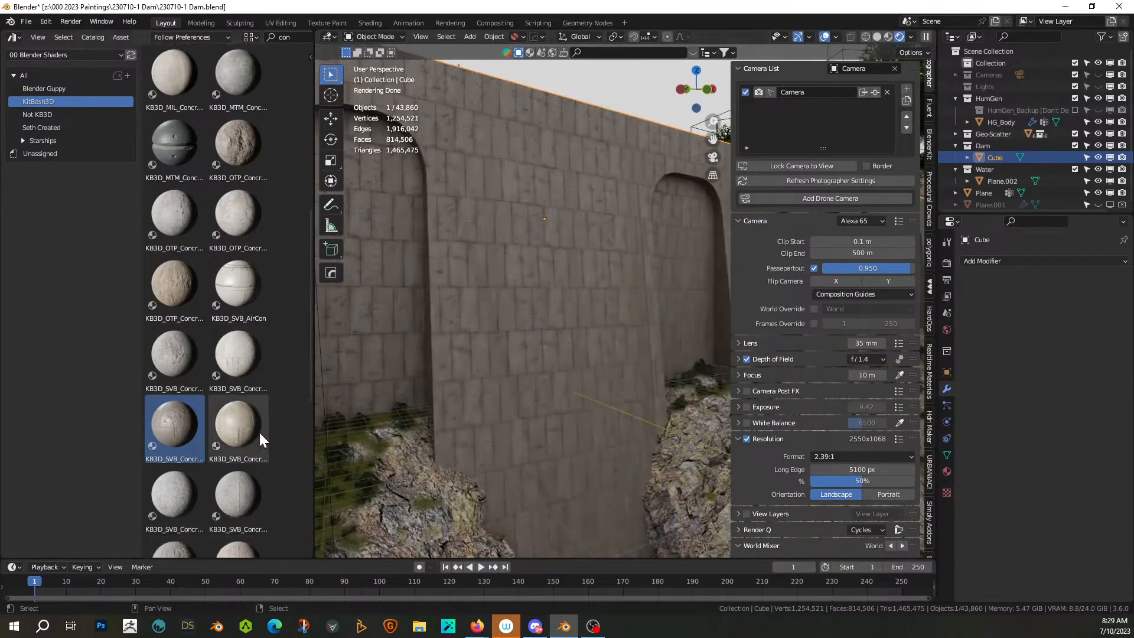
Step: Try the rough tan KB3D_SVB concrete material on the dam and view it along the arches
scroll(258, 431, down, 2)
drag(240, 472, 524, 295)
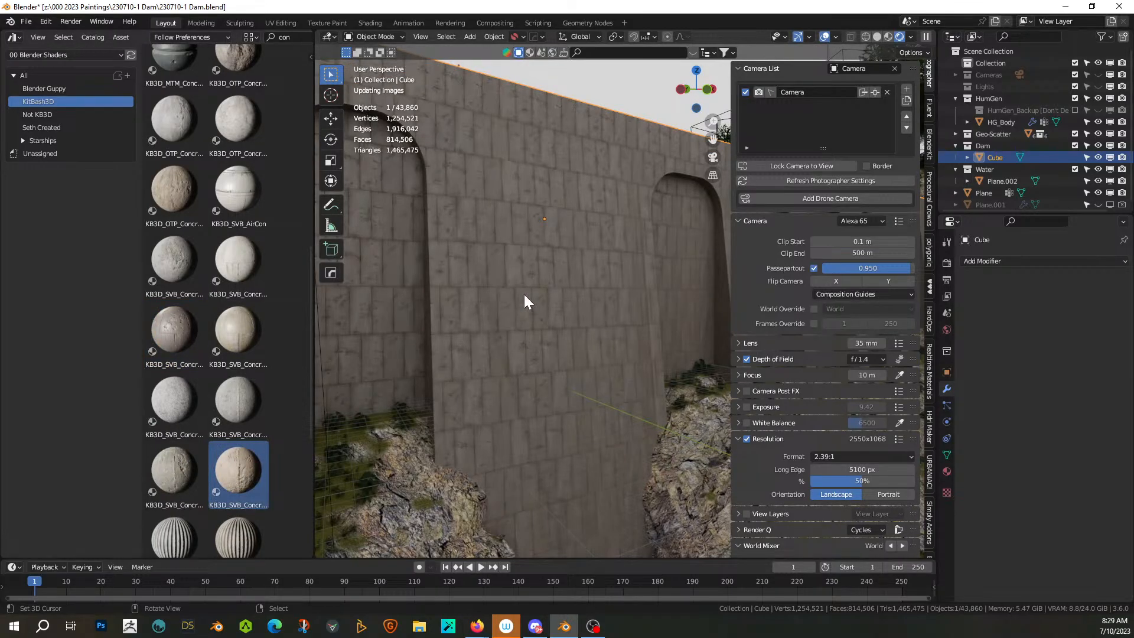
middle_drag(539, 298, 450, 321)
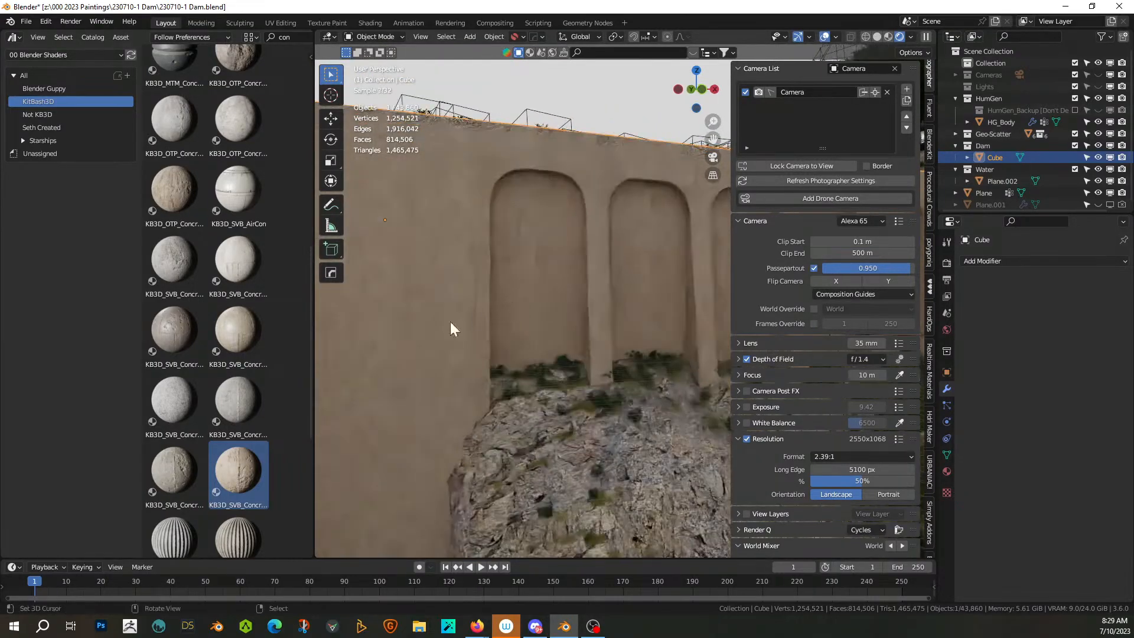
Step: Try the two grey KB3D_WZT concrete materials one after the other on the dam and judge them close up and at distance
scroll(239, 404, down, 5)
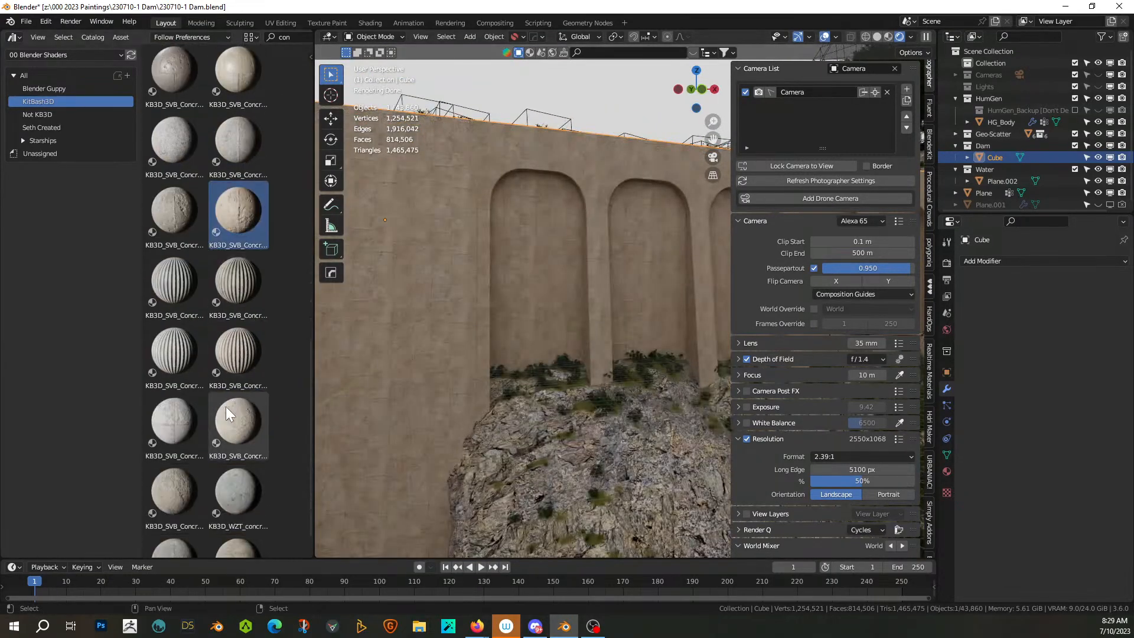
scroll(190, 410, down, 2)
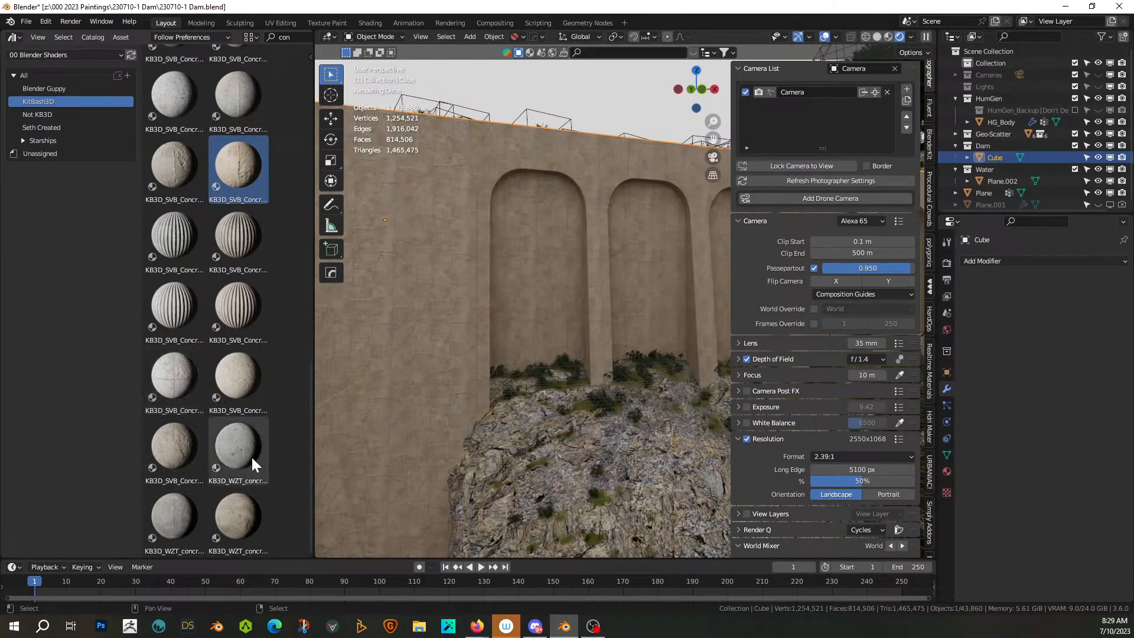
drag(250, 455, 446, 273)
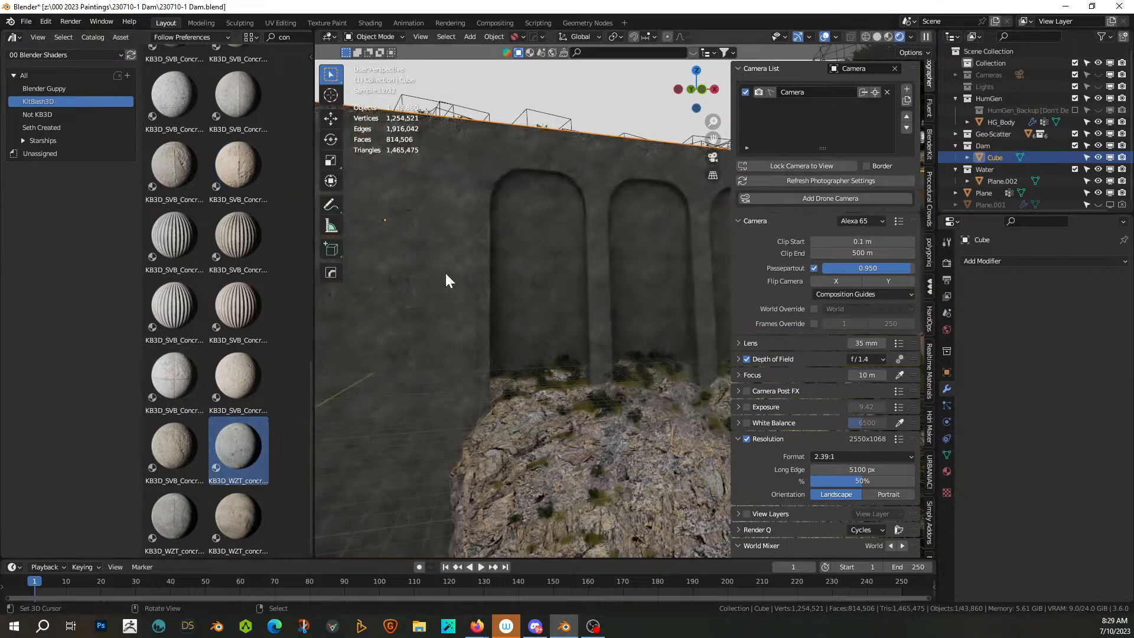
middle_drag(445, 273, 456, 279)
scroll(454, 278, up, 5)
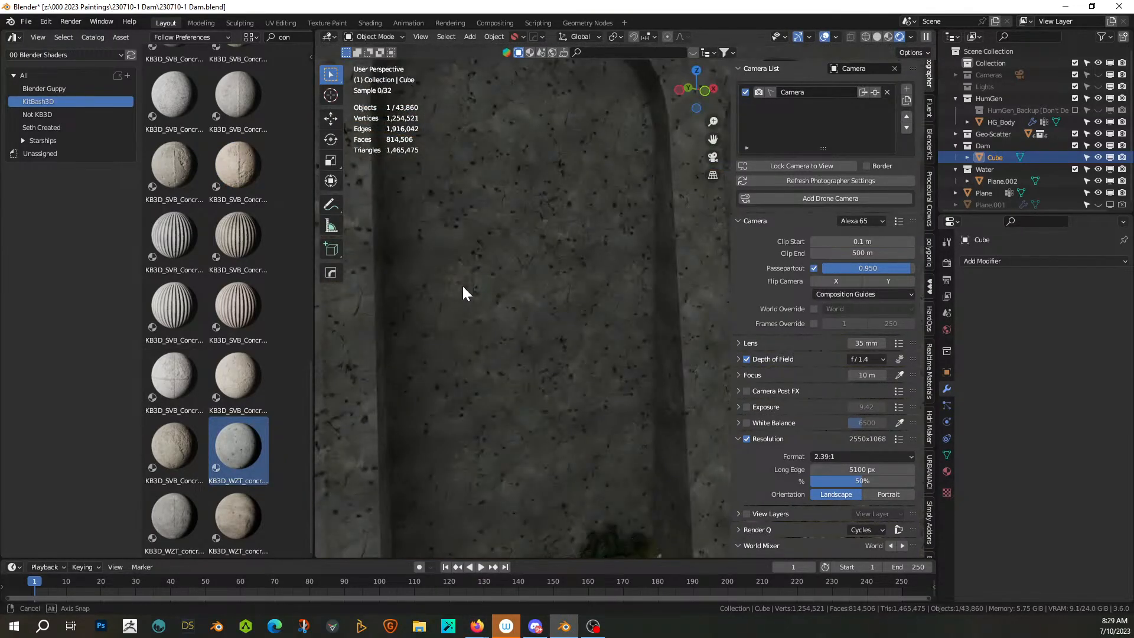
scroll(462, 285, up, 2)
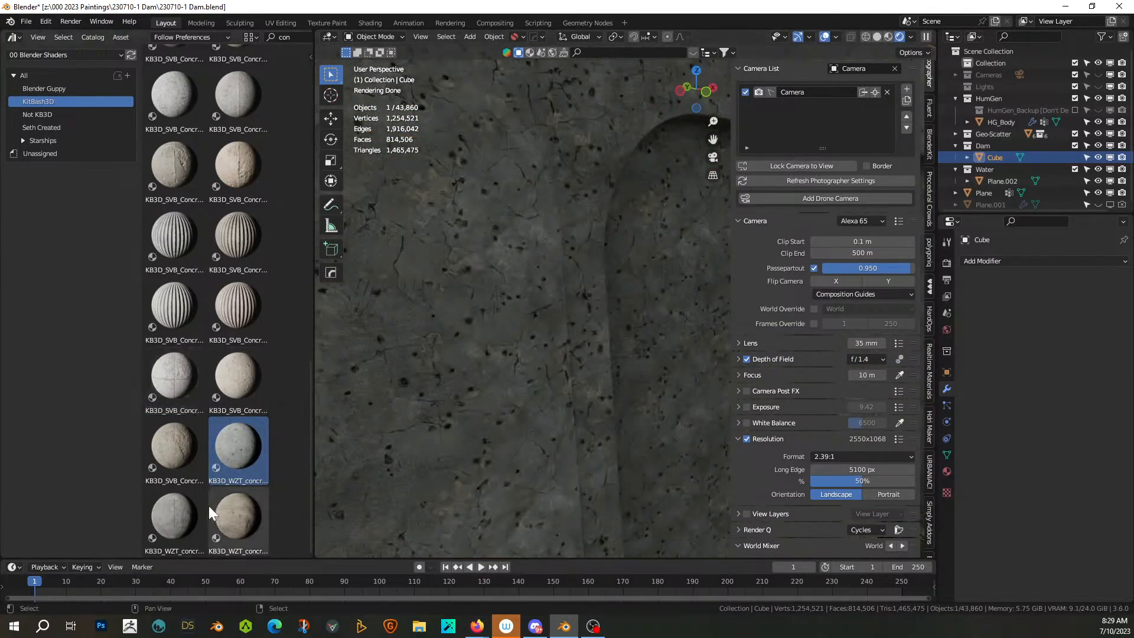
drag(188, 513, 448, 350)
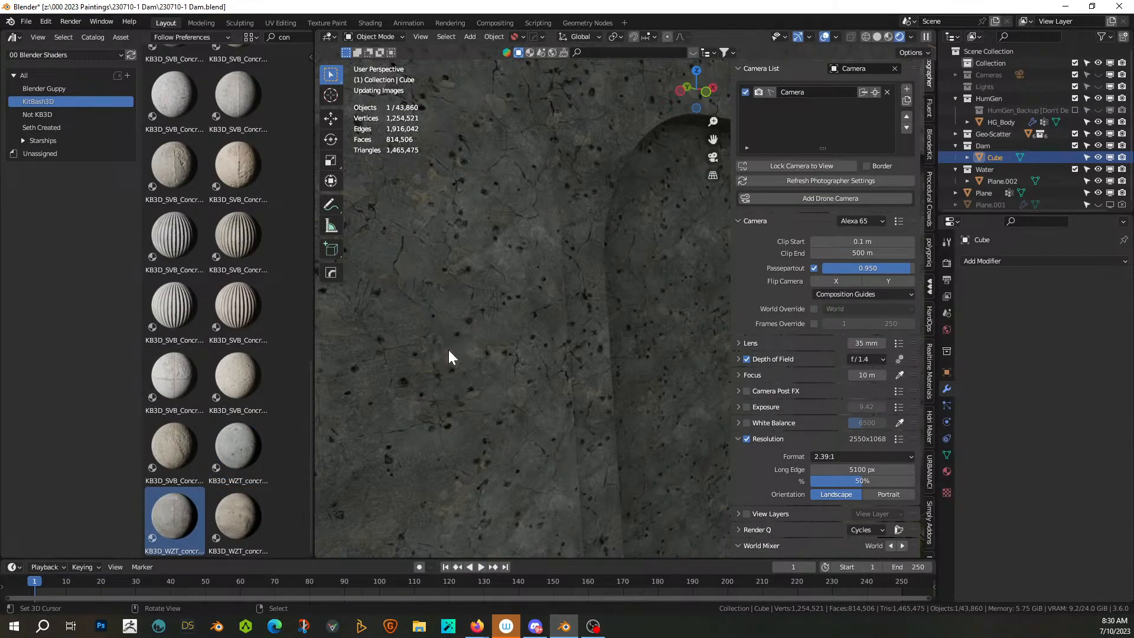
scroll(576, 320, down, 5)
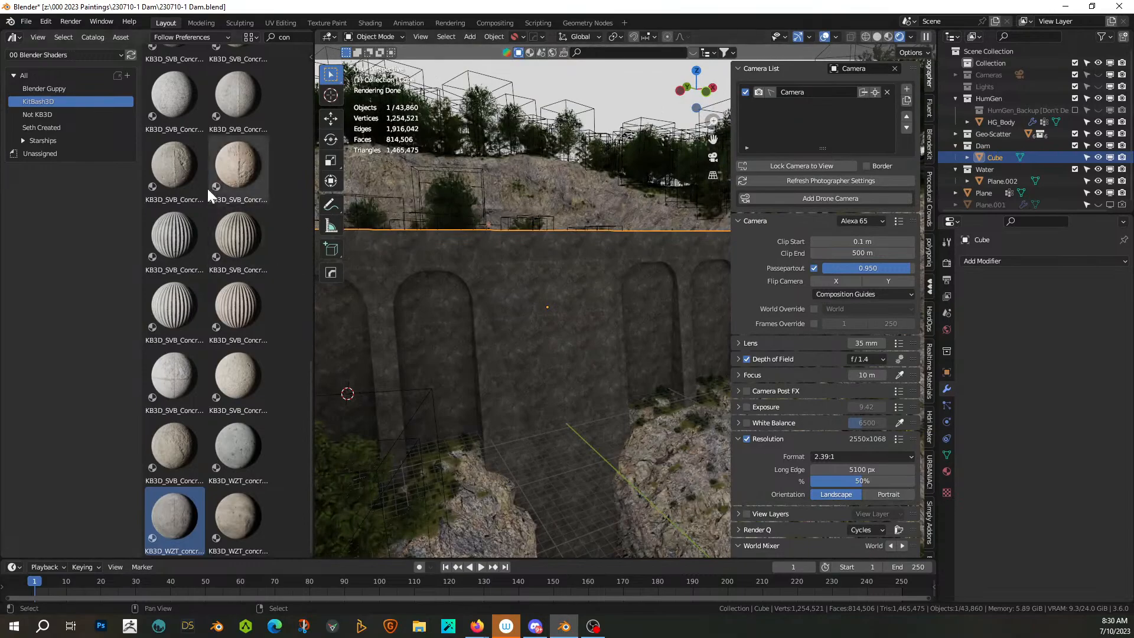
Step: Try the smooth light grey KB3D_SVB concrete material on the dam and inspect the wall surface close up
scroll(207, 189, up, 2)
drag(187, 171, 509, 278)
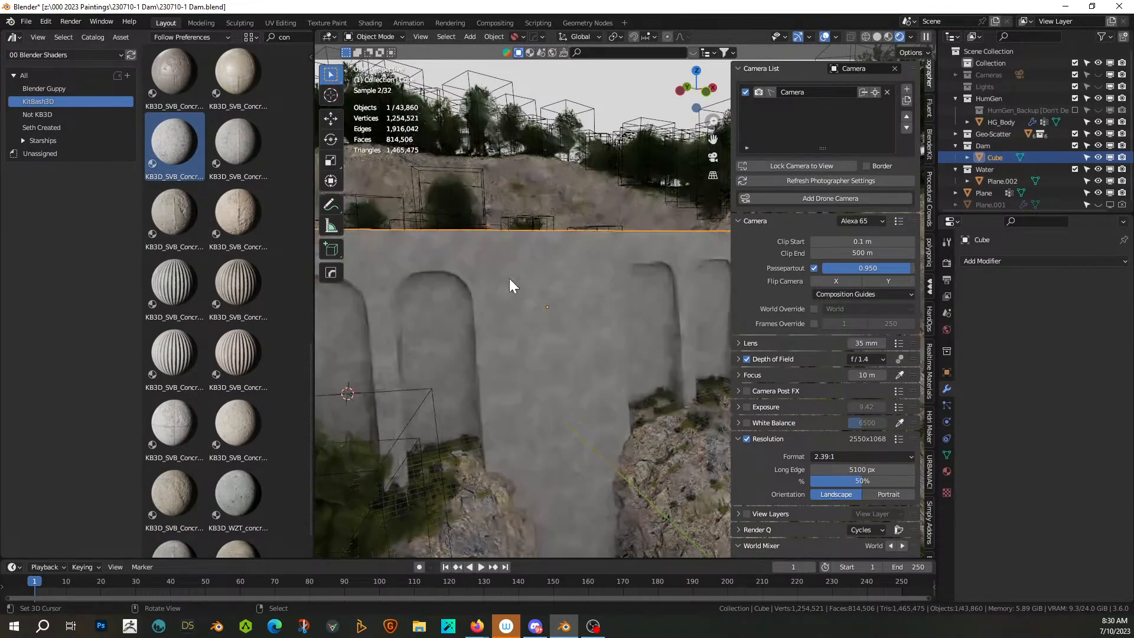
scroll(527, 302, up, 5)
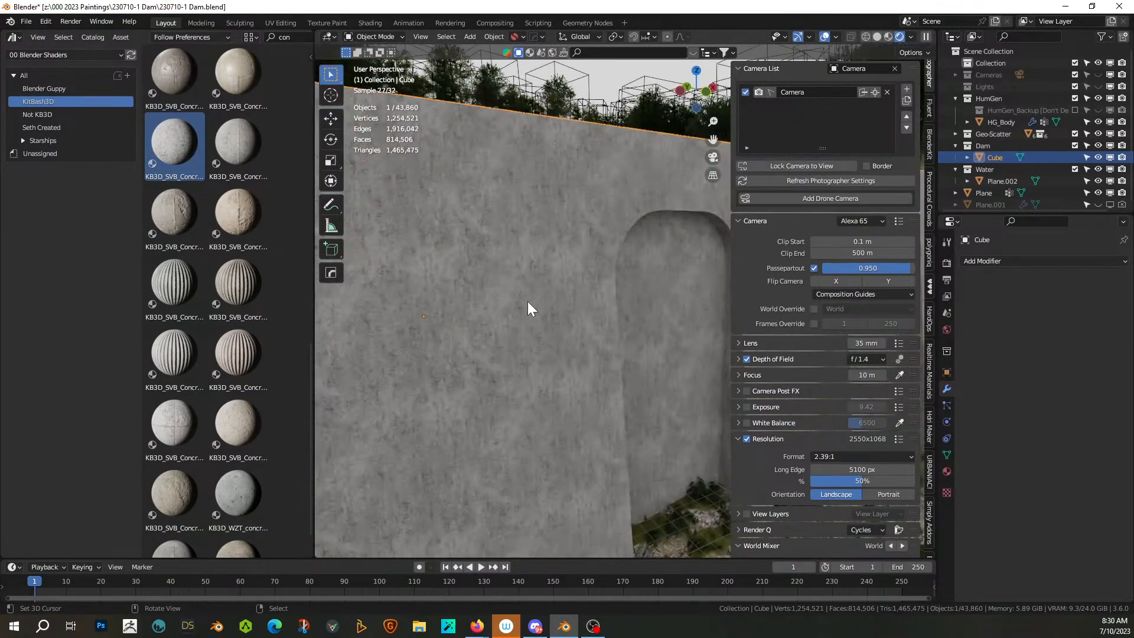
middle_drag(527, 301, 540, 300)
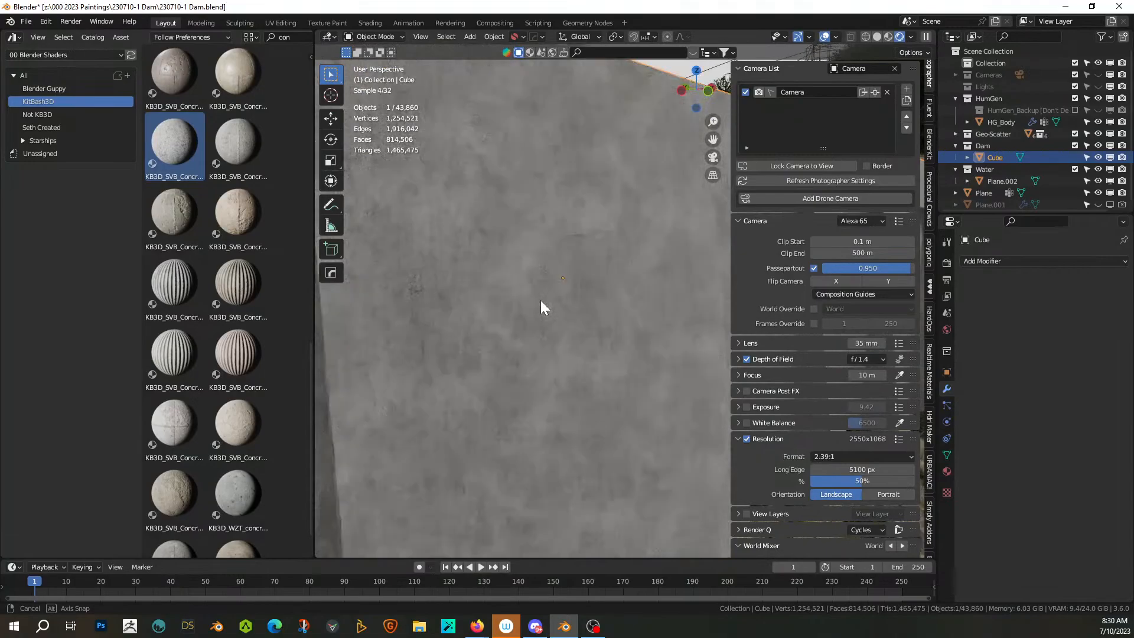
Step: Reapply the KB3D_BRT_ConcreteGrime material to the dam and check it from a distance
scroll(247, 220, up, 5)
scroll(247, 219, up, 6)
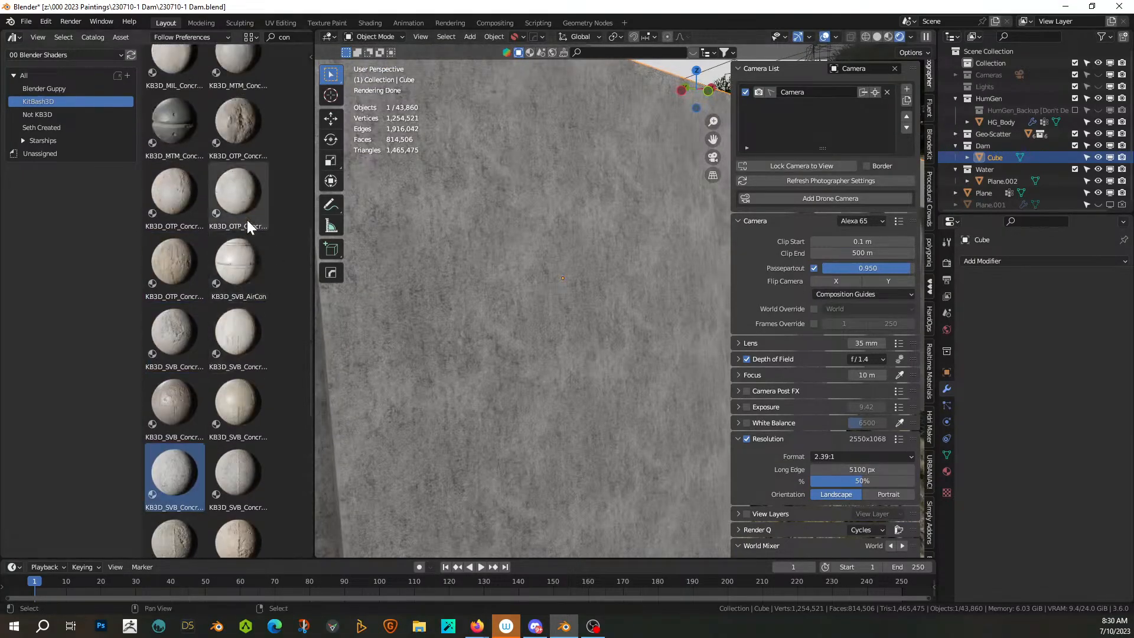
scroll(247, 220, up, 1)
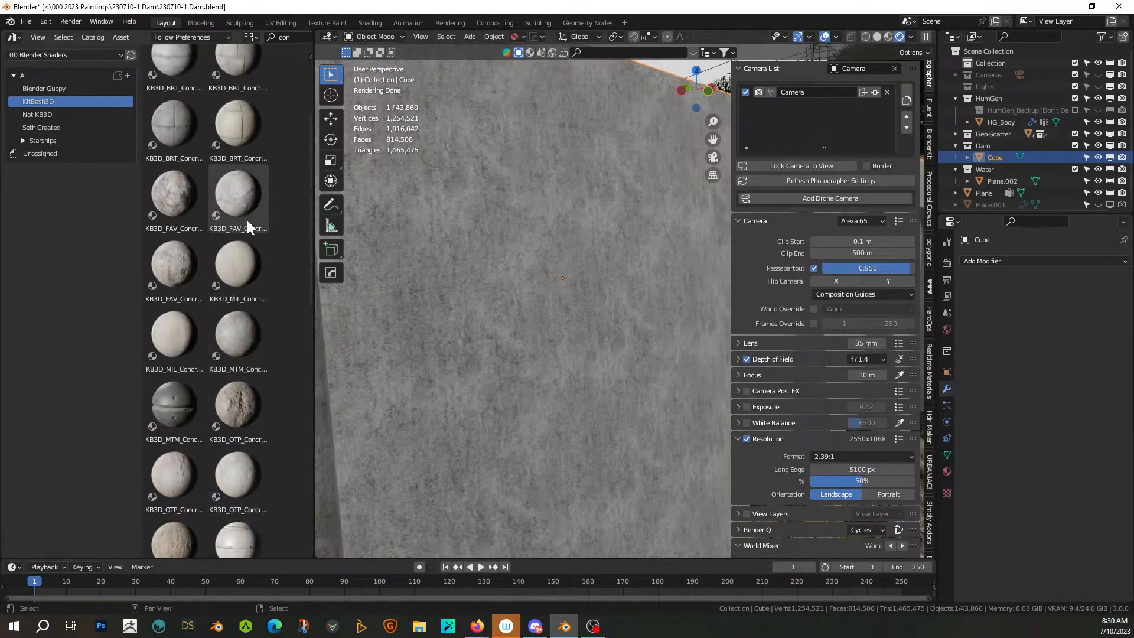
click(186, 125)
drag(186, 126, 552, 171)
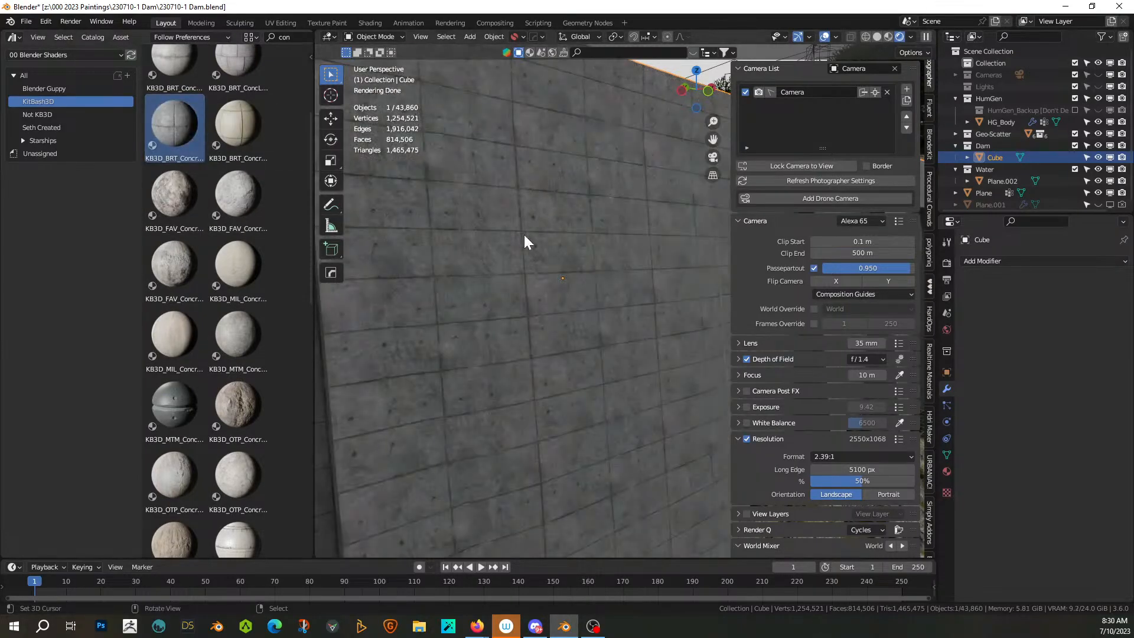
scroll(524, 235, down, 5)
middle_drag(530, 239, 509, 242)
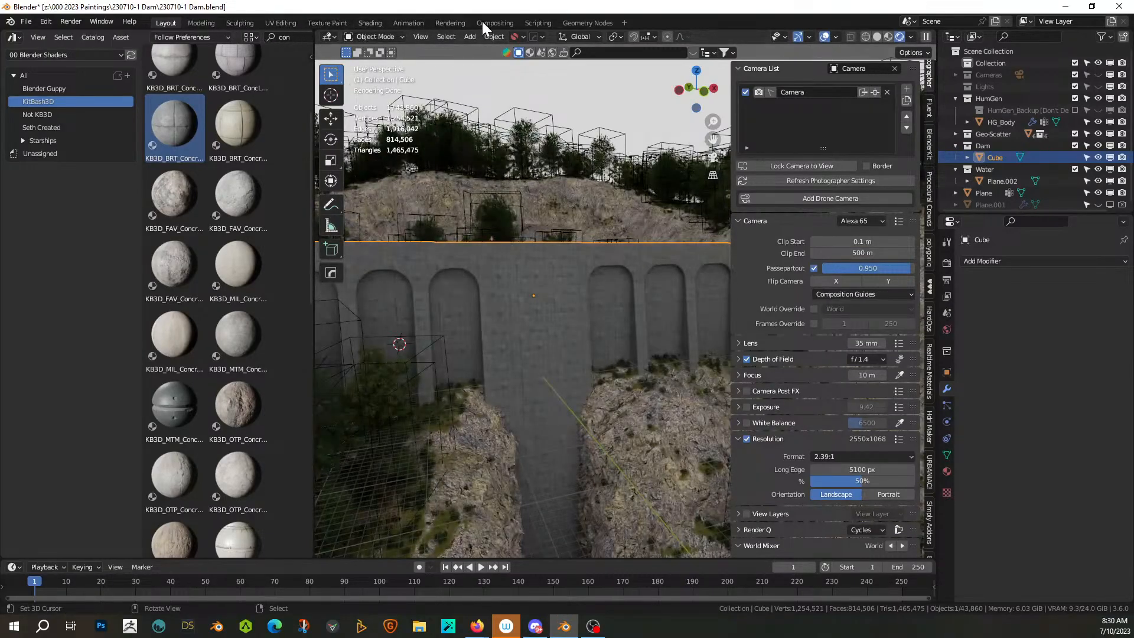
Step: In the UV Editing workspace, scale all of the dam's UVs by 0.5 and check the concrete tile size from near and far
click(281, 24)
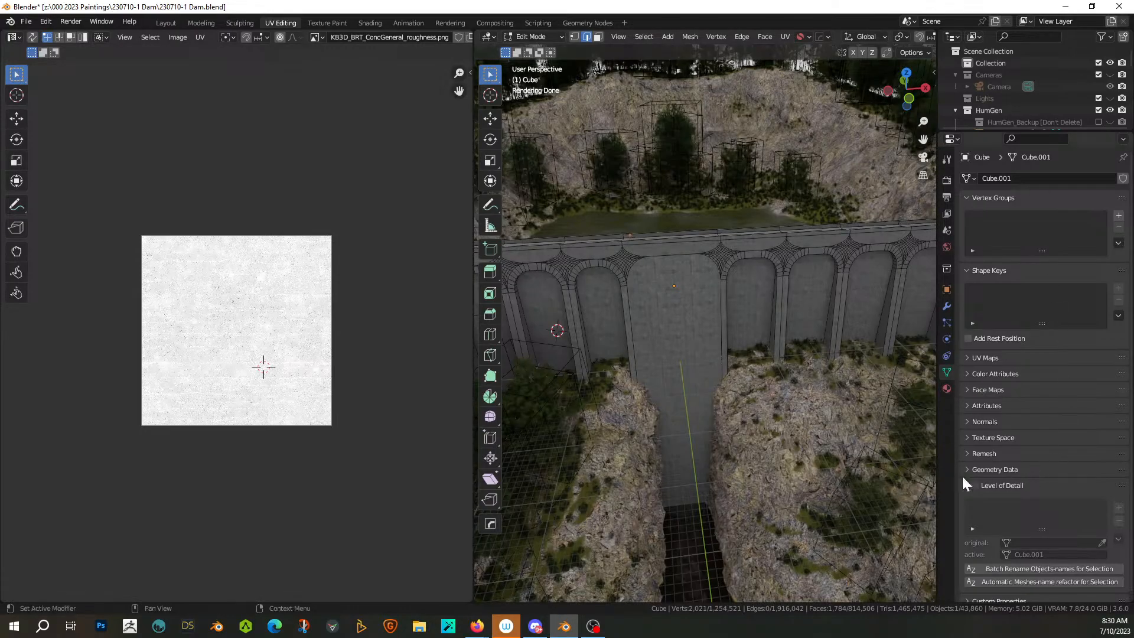
scroll(724, 401, up, 10)
scroll(723, 401, down, 8)
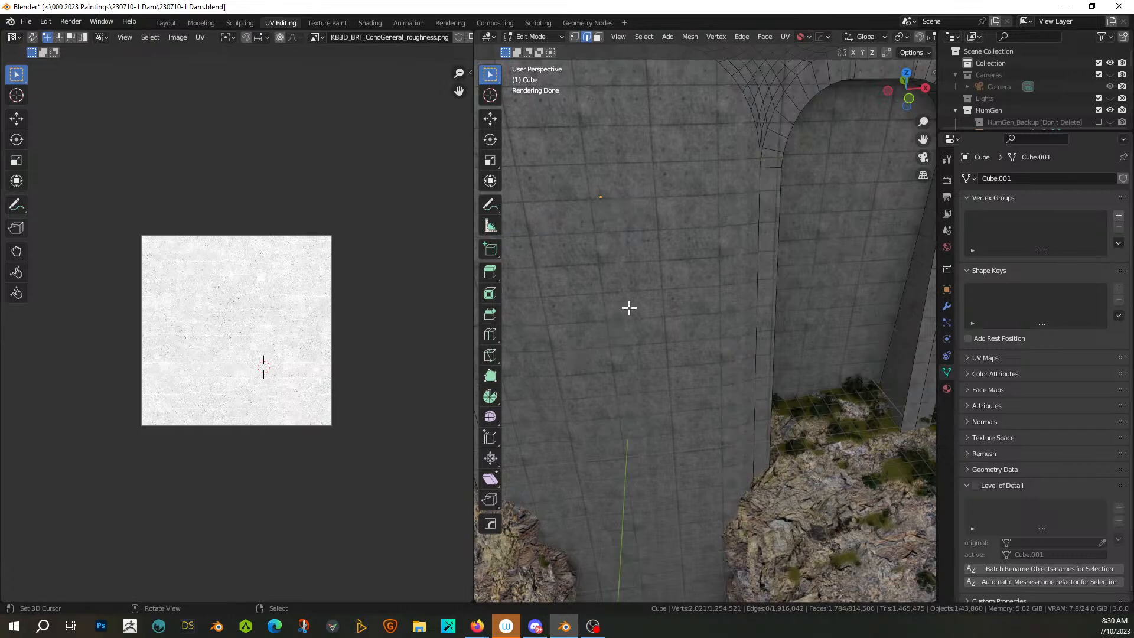
key(a)
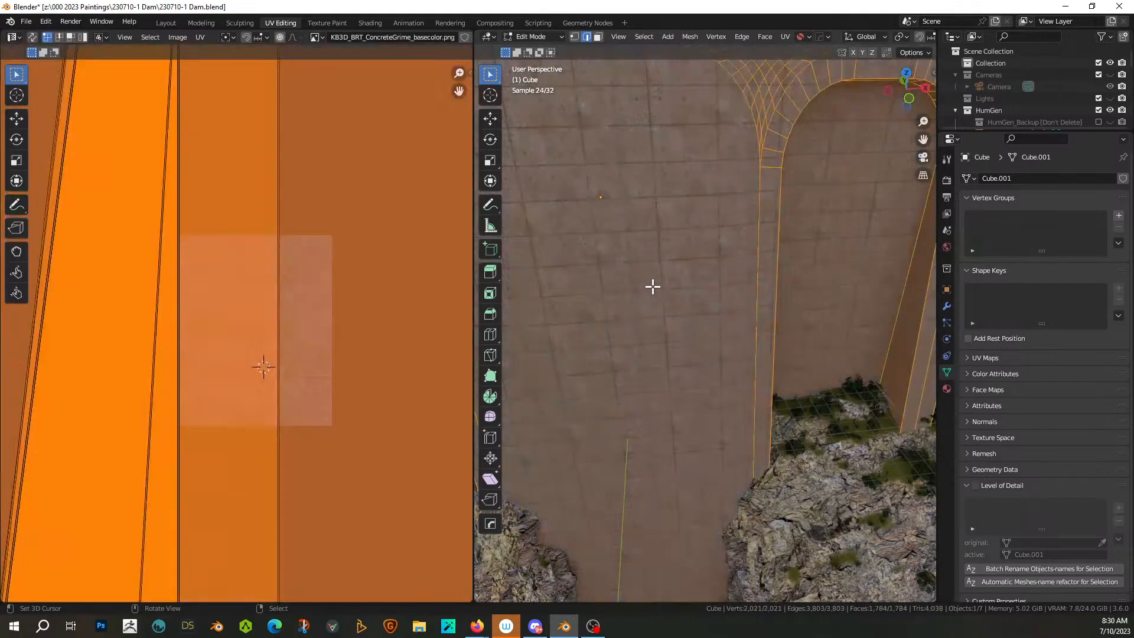
key(s)
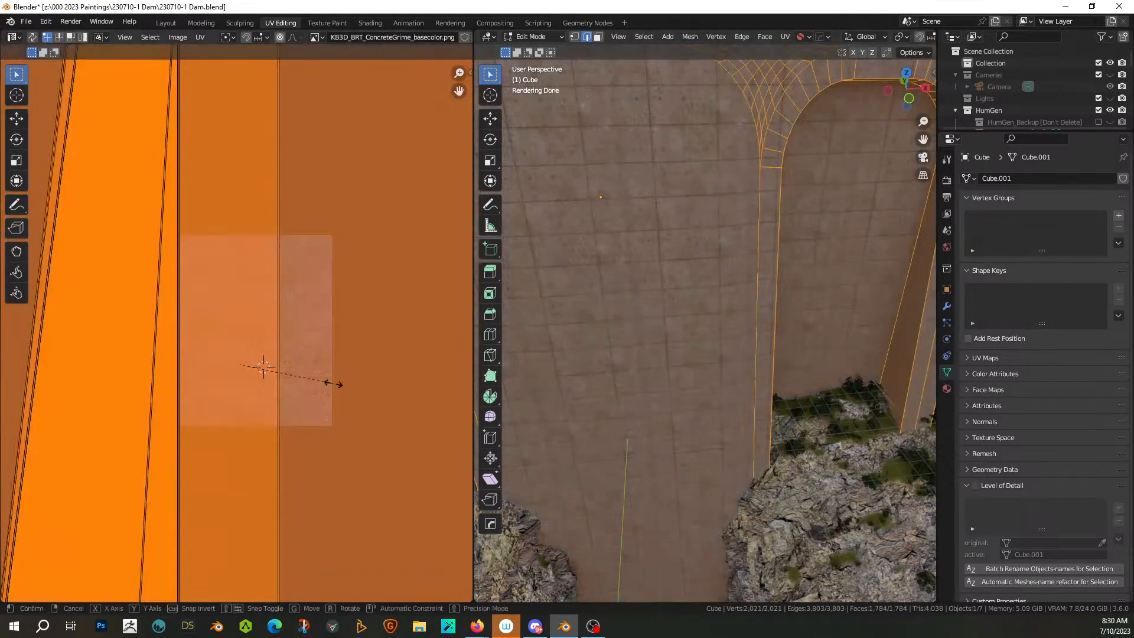
key(period)
text(5)
key(Return)
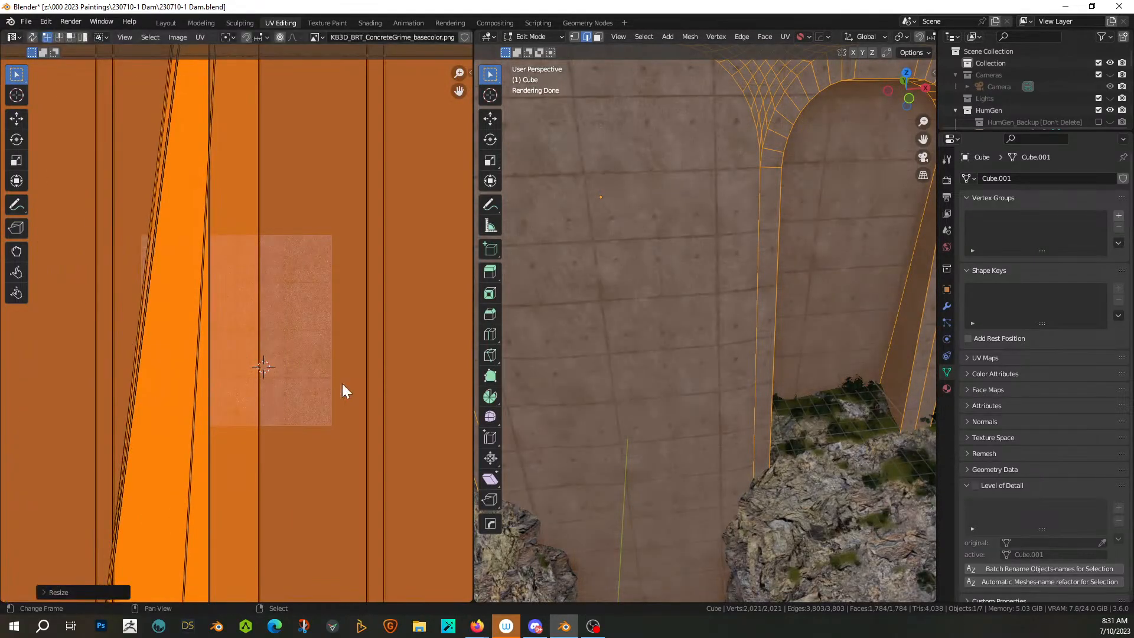
scroll(631, 374, down, 4)
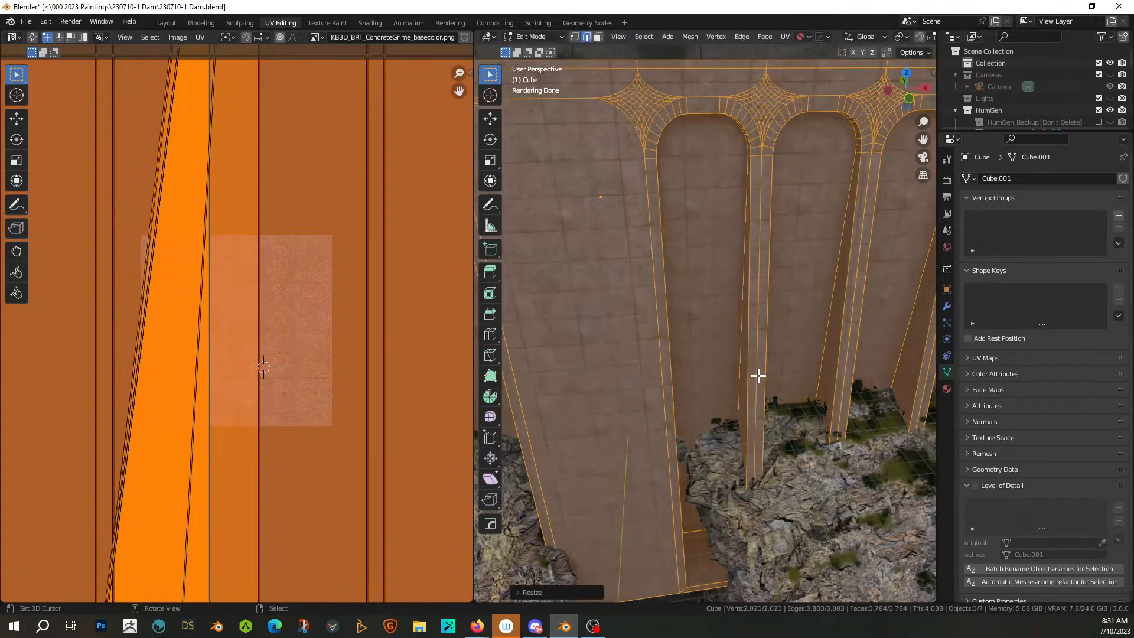
scroll(739, 375, up, 4)
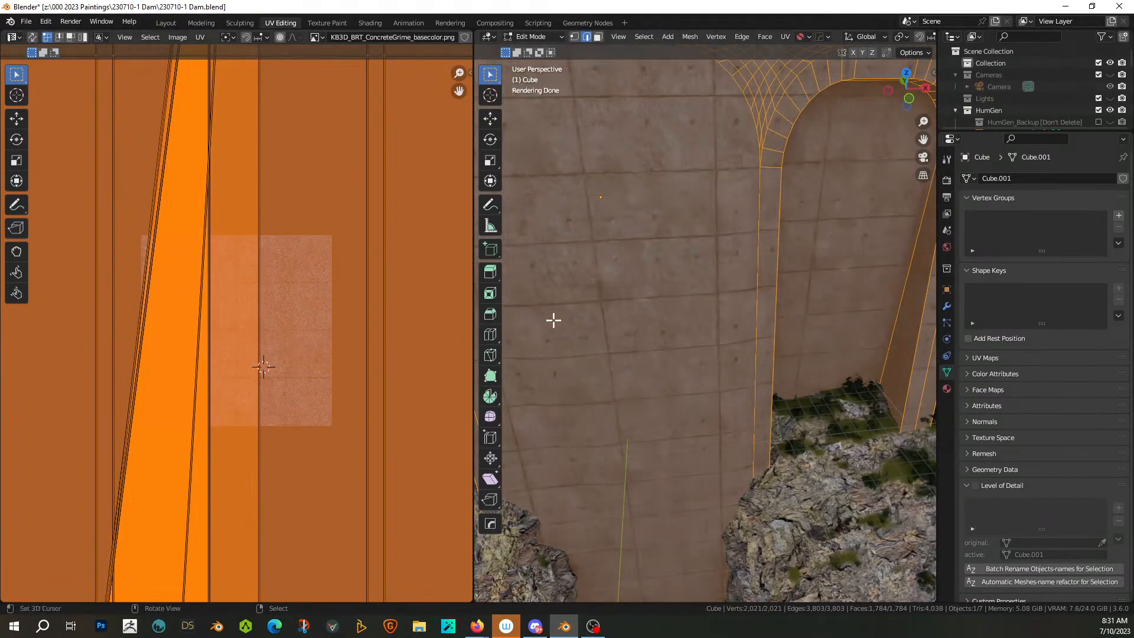
scroll(717, 331, down, 6)
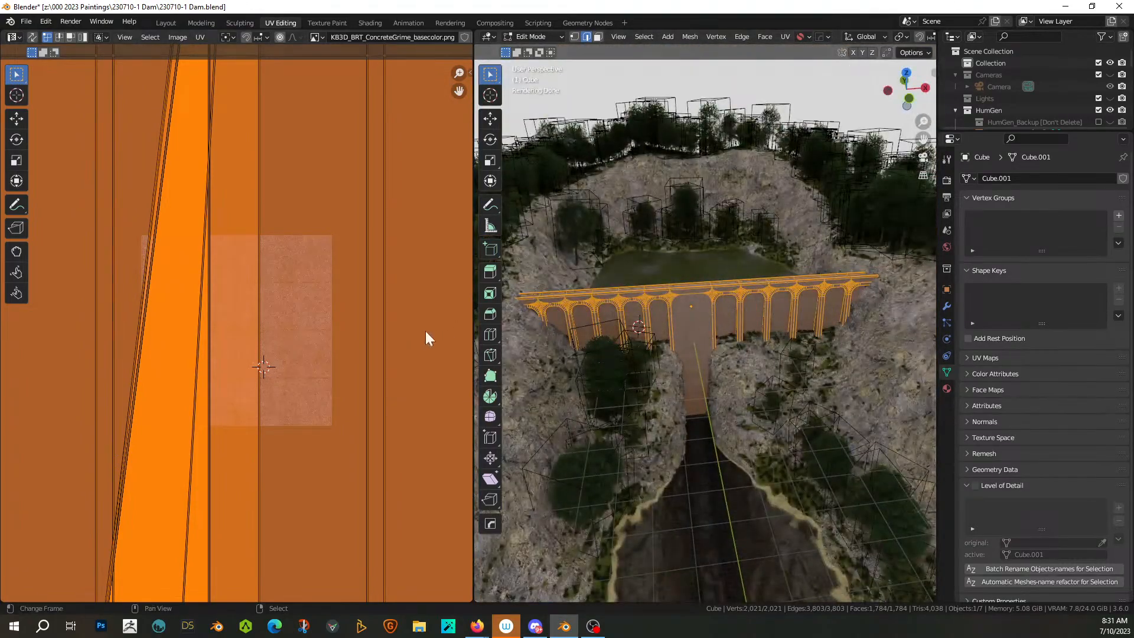
Step: Scale all of the dam's UVs down freehand in the UV editor and check the concrete block size on the wall
key(s)
click(356, 325)
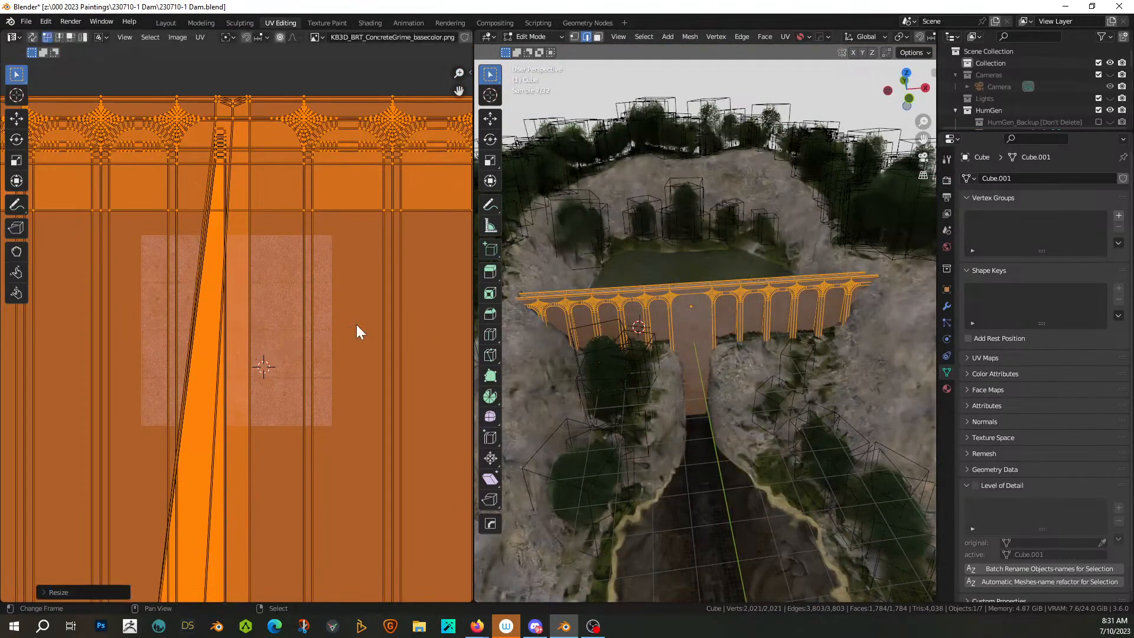
scroll(591, 305, up, 3)
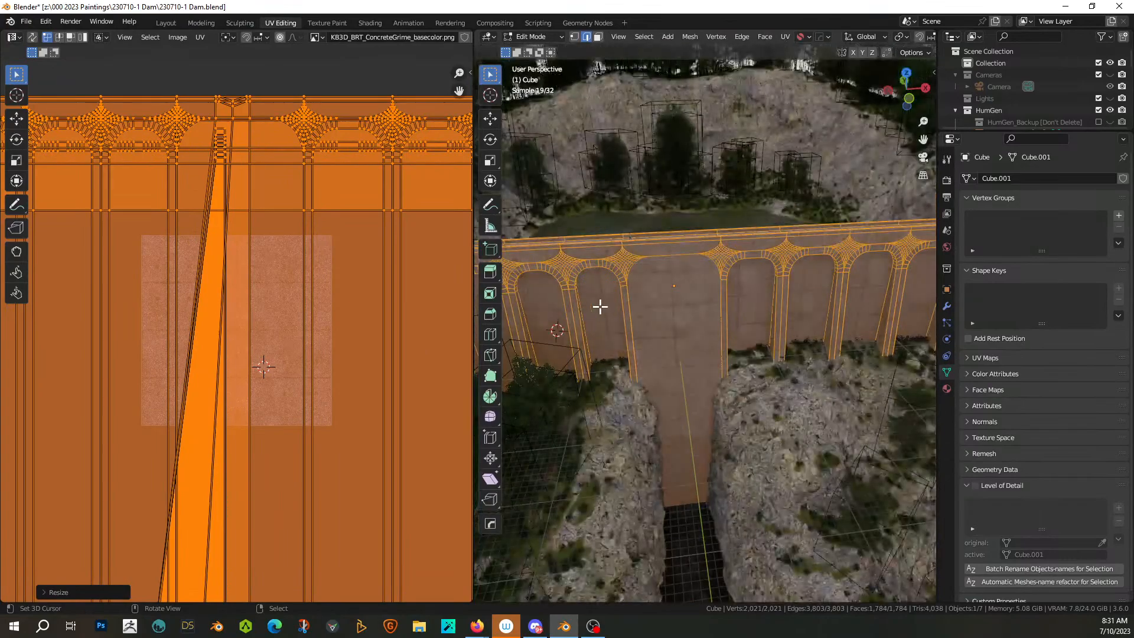
click(638, 313)
mouse_move(622, 218)
middle_down()
mouse_move(630, 193)
mouse_move(623, 219)
mouse_move(612, 215)
middle_up()
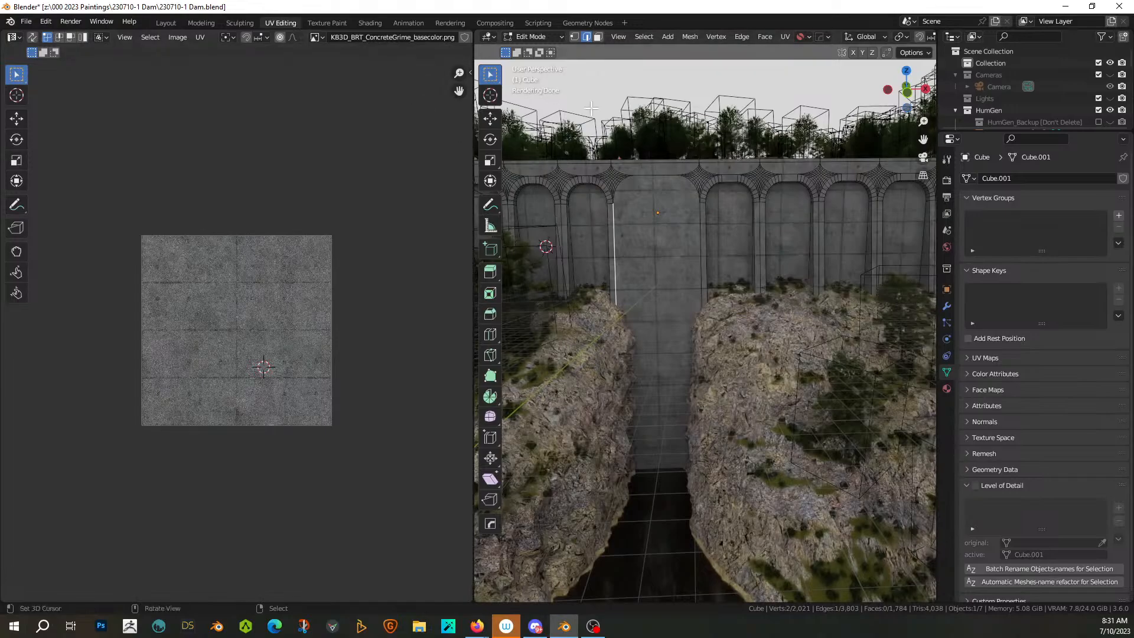
Step: In the Layout workspace, try a stained KB3D_FAV concrete on the dam, replace it with the smooth grey KB3D_MTM concrete, and inspect the wall
click(166, 23)
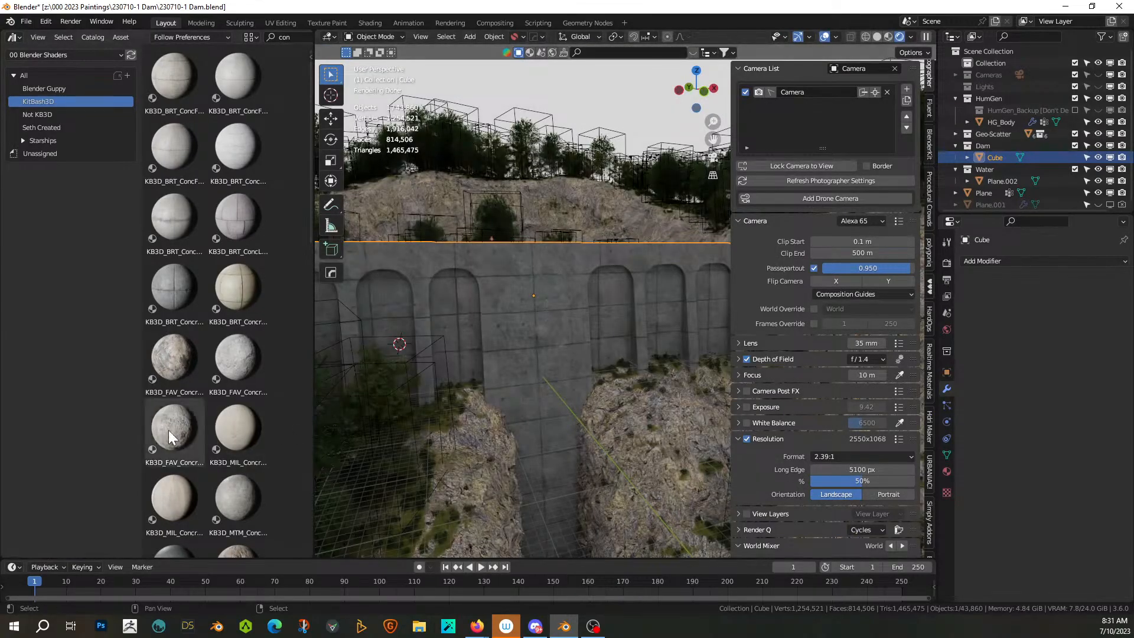
drag(171, 430, 523, 310)
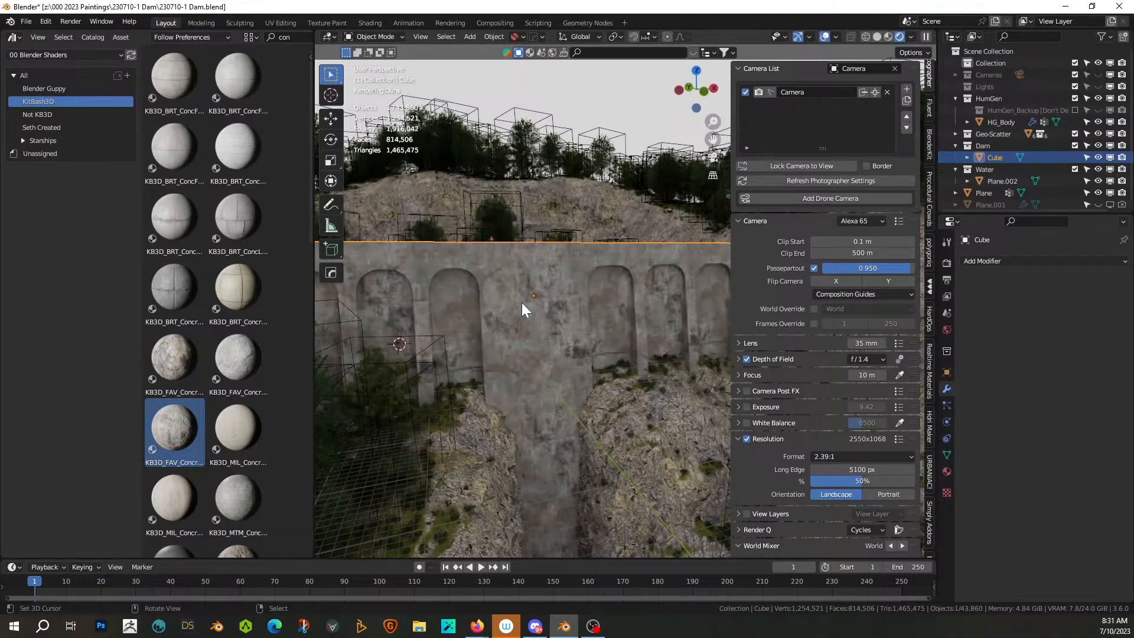
scroll(238, 437, down, 2)
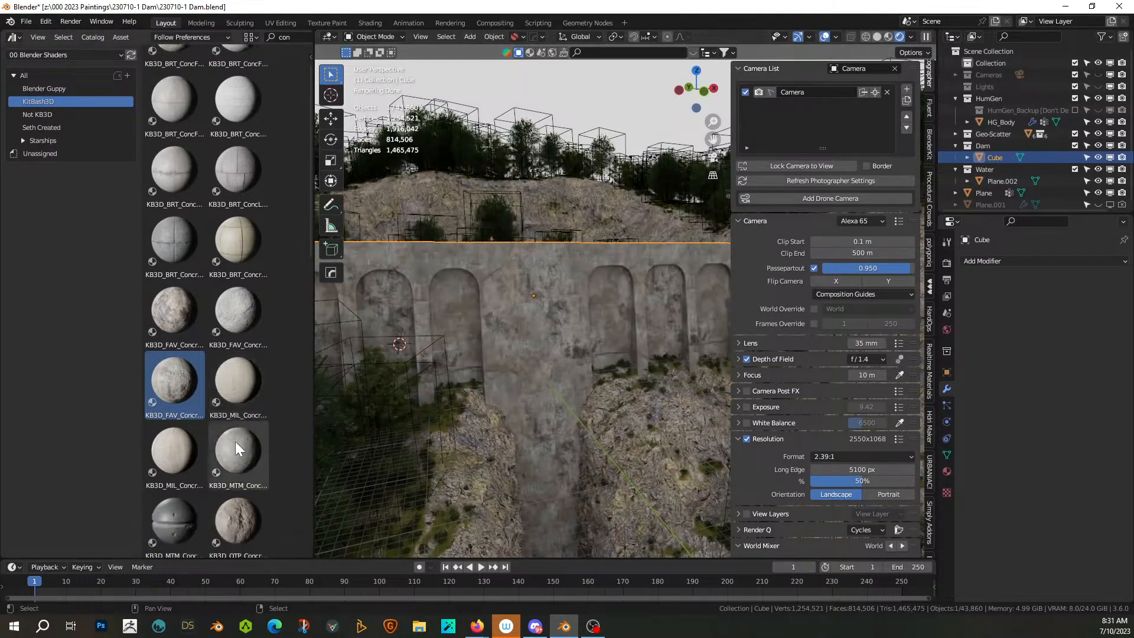
drag(236, 442, 506, 289)
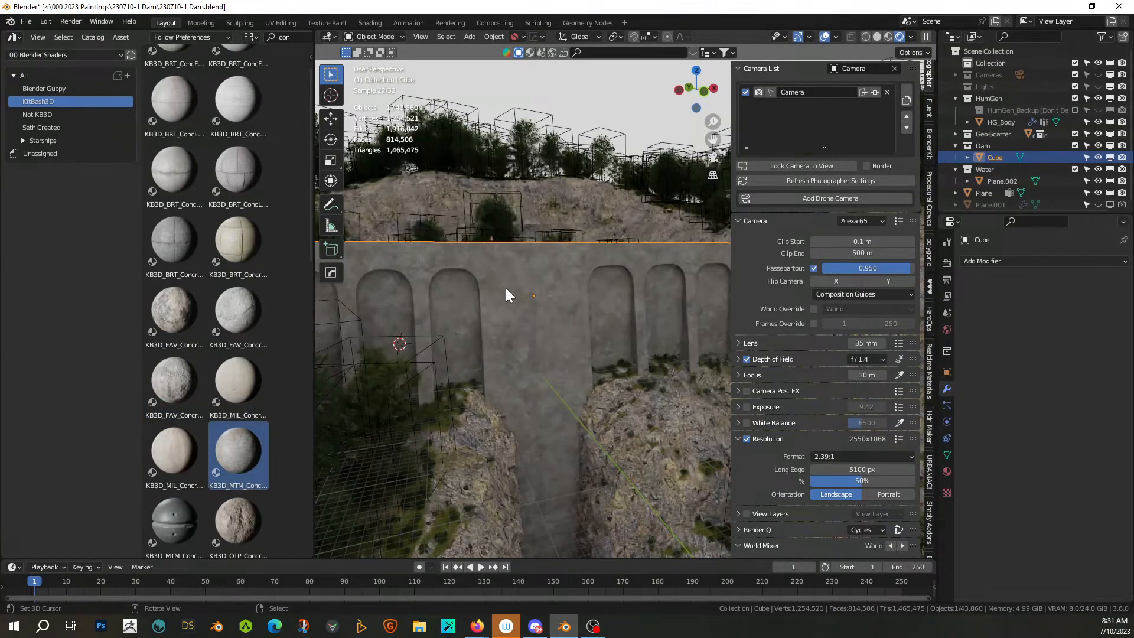
scroll(533, 318, up, 6)
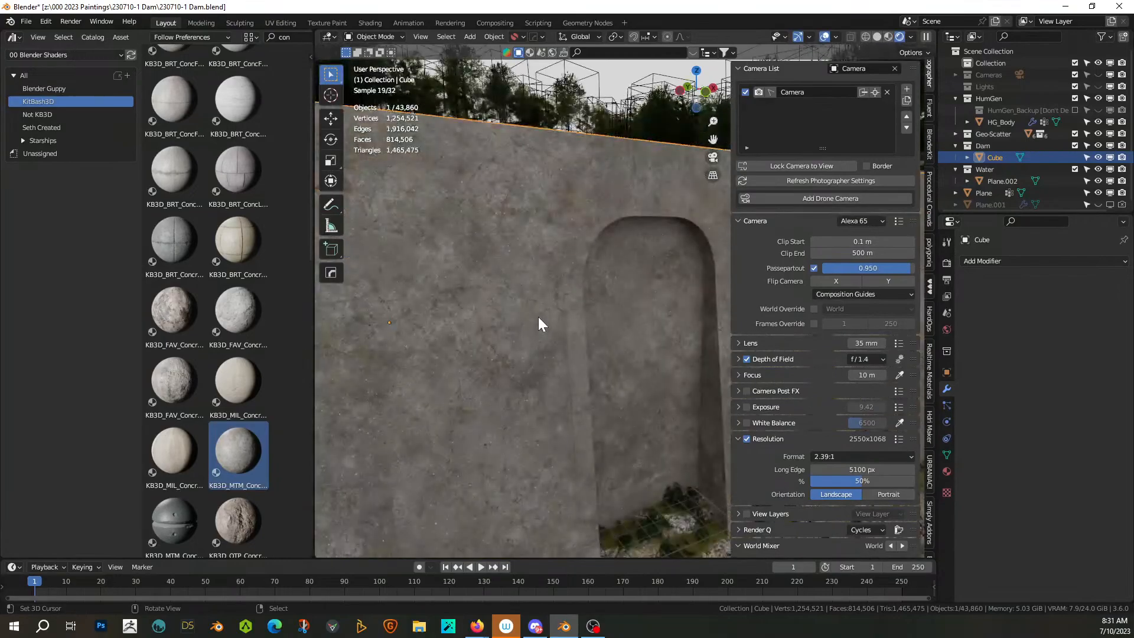
scroll(514, 319, down, 8)
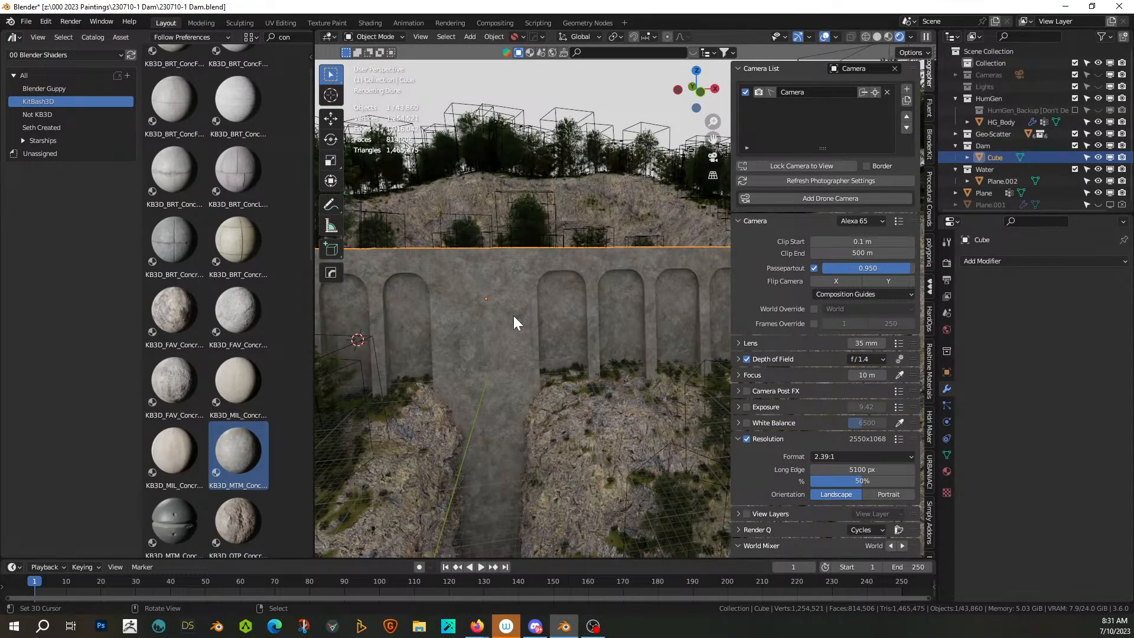
Step: Close the asset browser area and examine the dam and the river gorge below it from several distances and angles
right_click(141, 35)
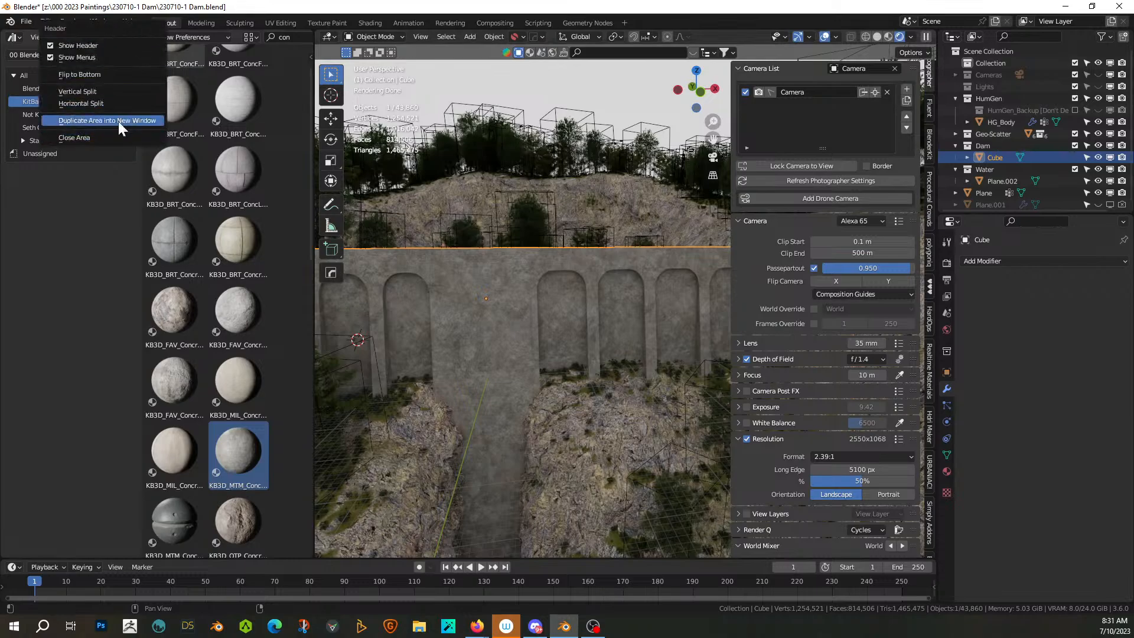
click(105, 137)
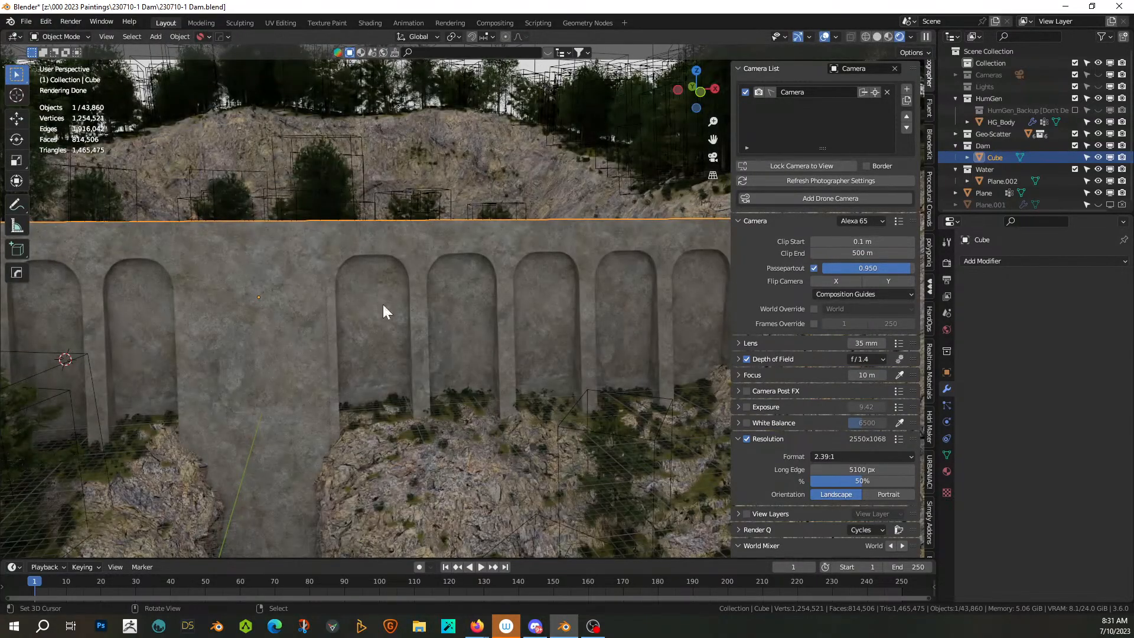
scroll(370, 434, down, 6)
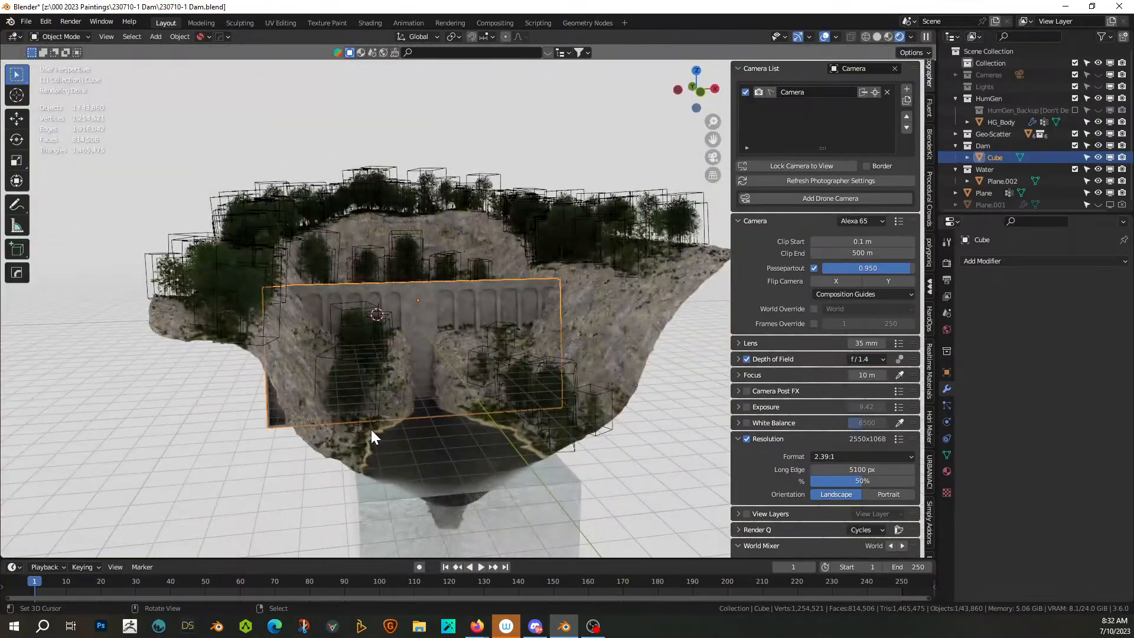
scroll(372, 437, up, 2)
middle_drag(373, 432, 364, 349)
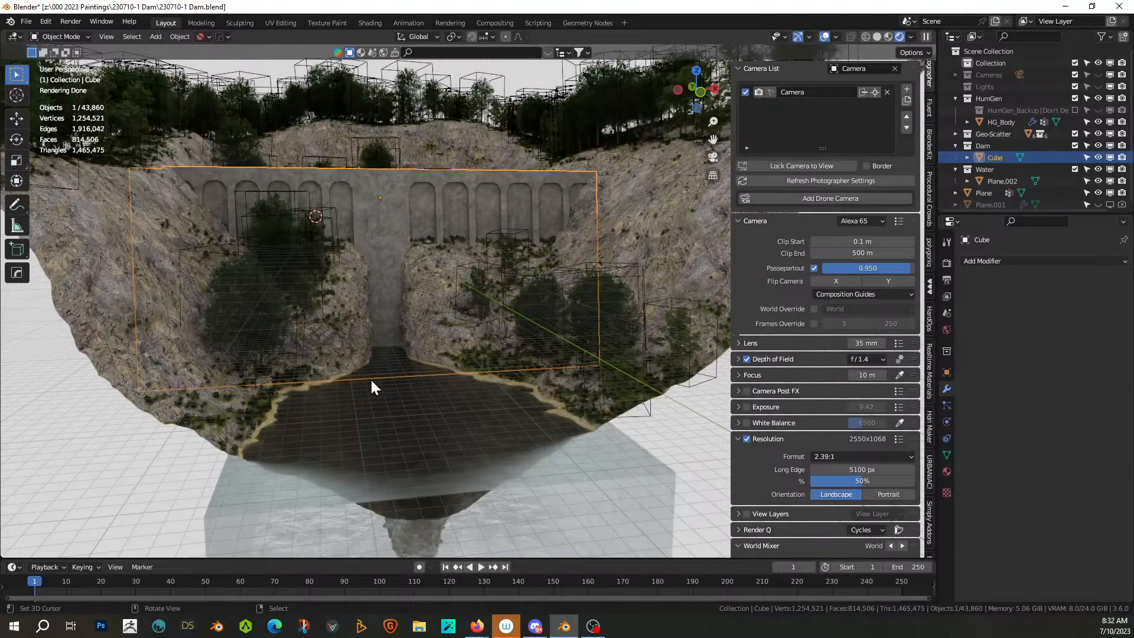
middle_drag(370, 376, 398, 314)
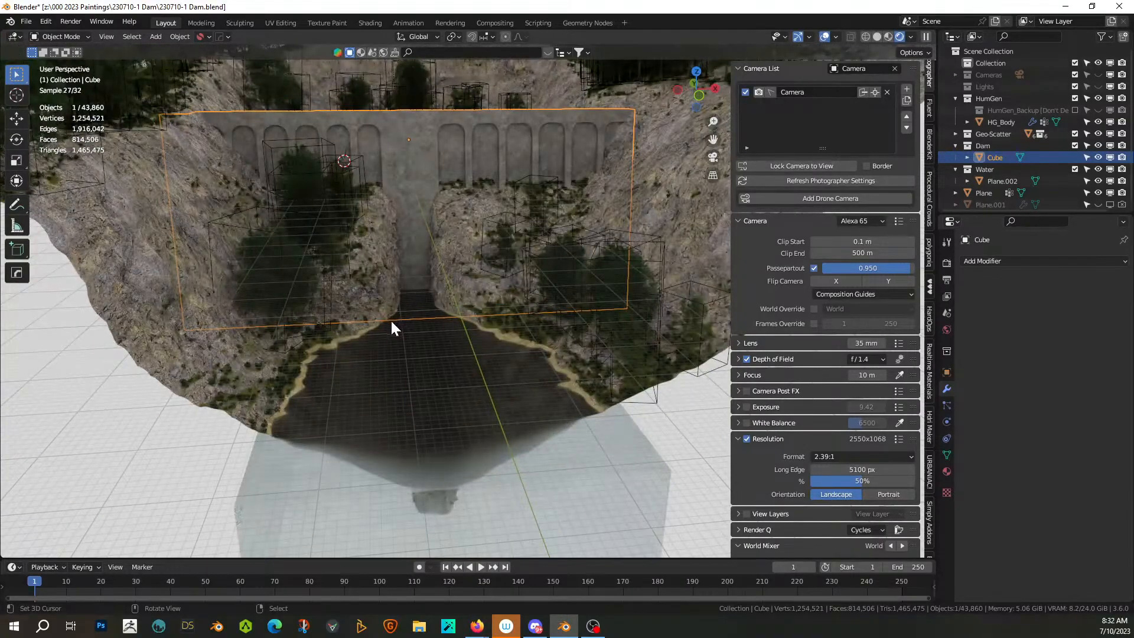
scroll(433, 353, up, 8)
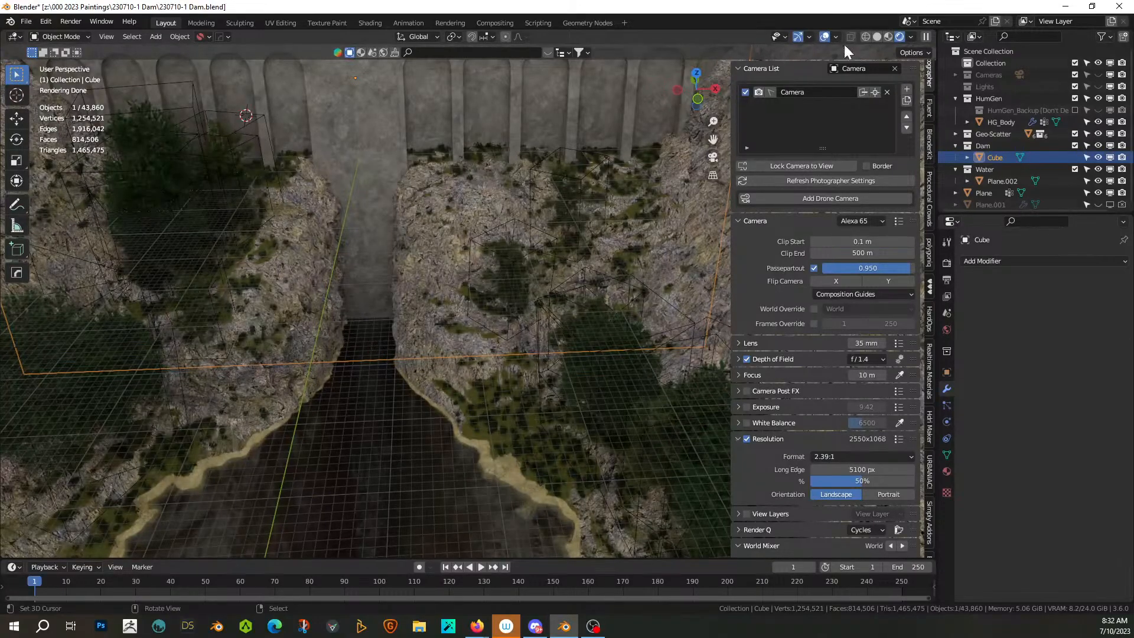
Step: Switch to solid shading, select the dam's tall central panel face in Edit Mode, and isolate the dam in local view
click(877, 38)
key(Tab)
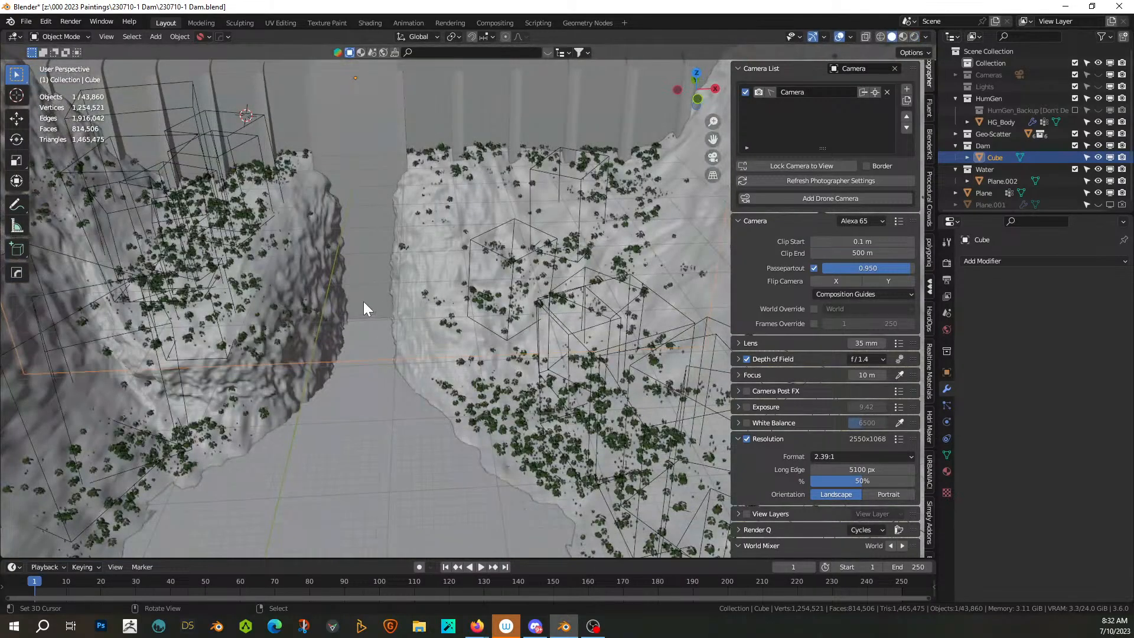
key(3)
right_click(372, 278)
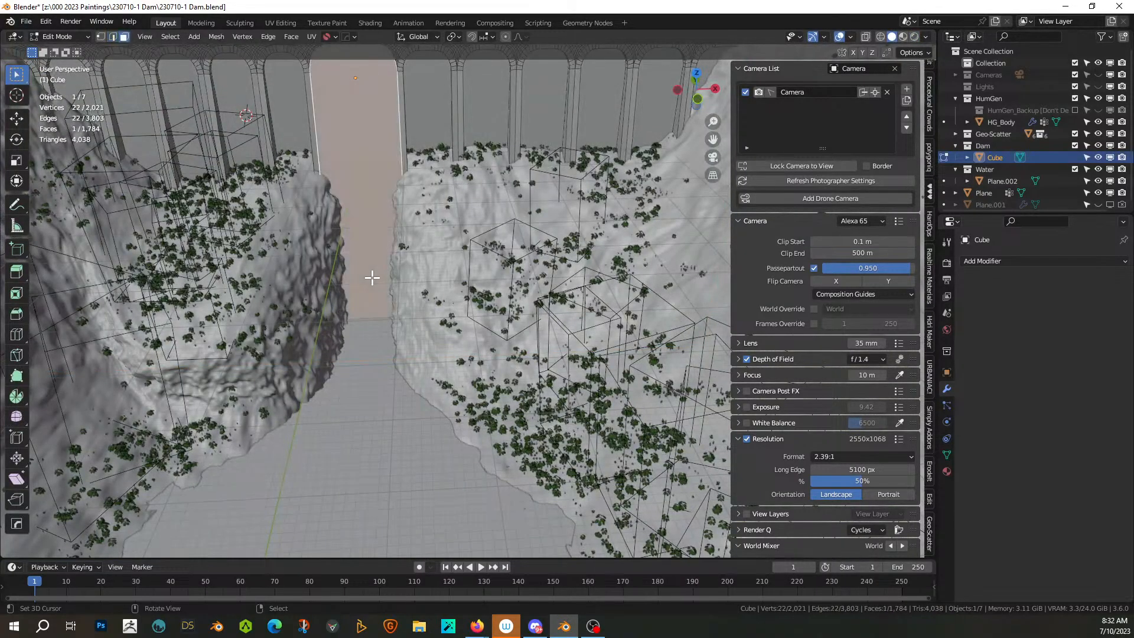
scroll(372, 281, down, 3)
key(ctrl+r)
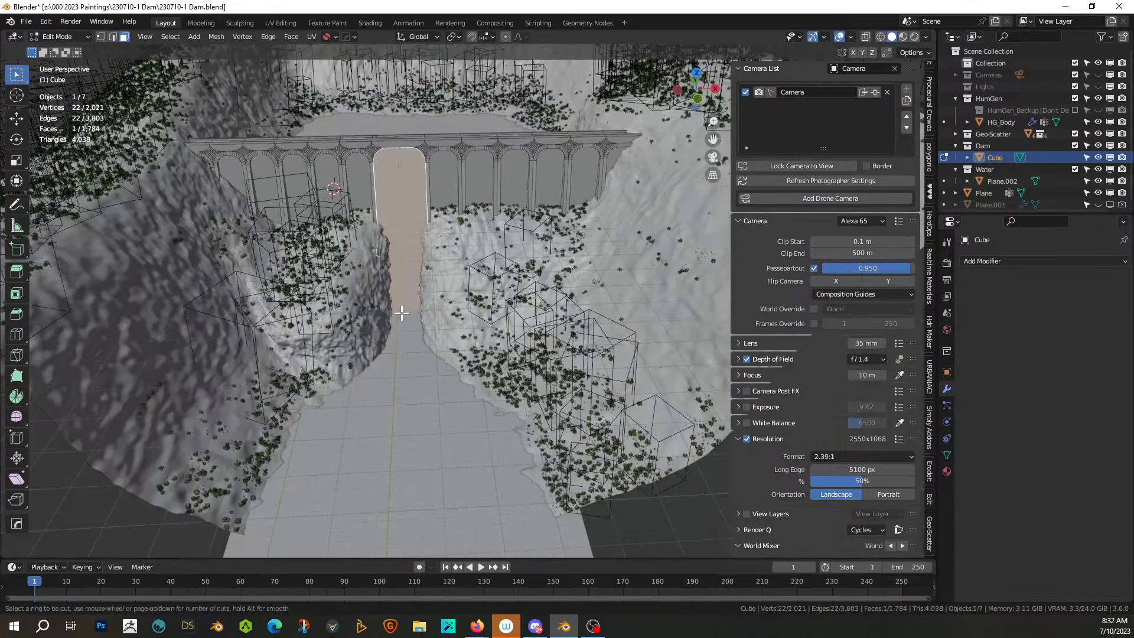
key(Escape)
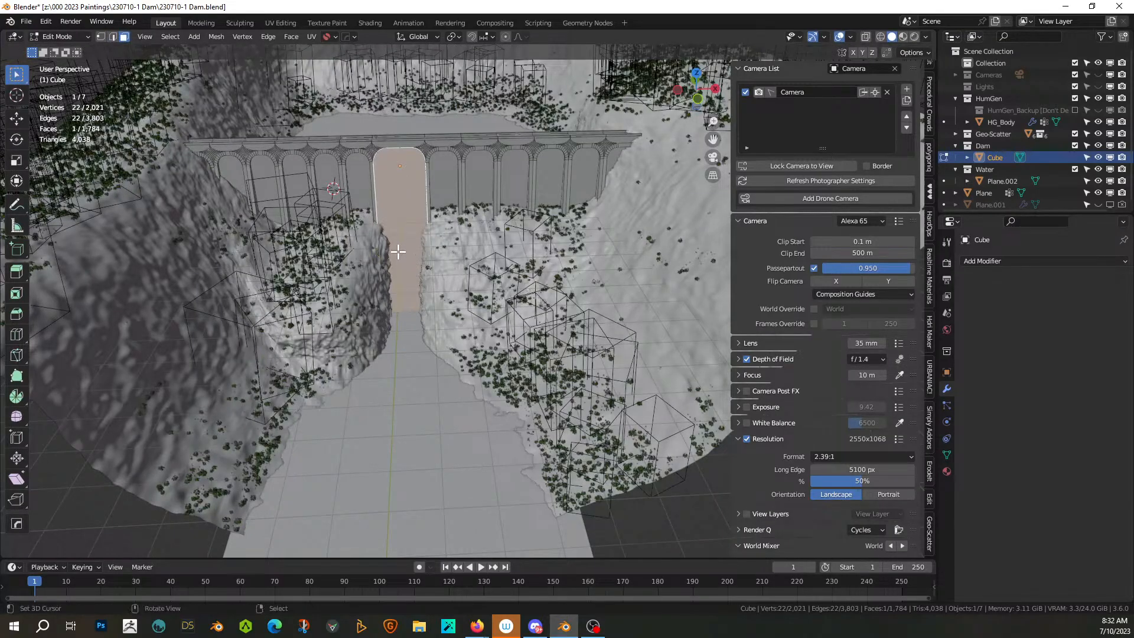
key(KP_Divide)
key(KP_Decimal)
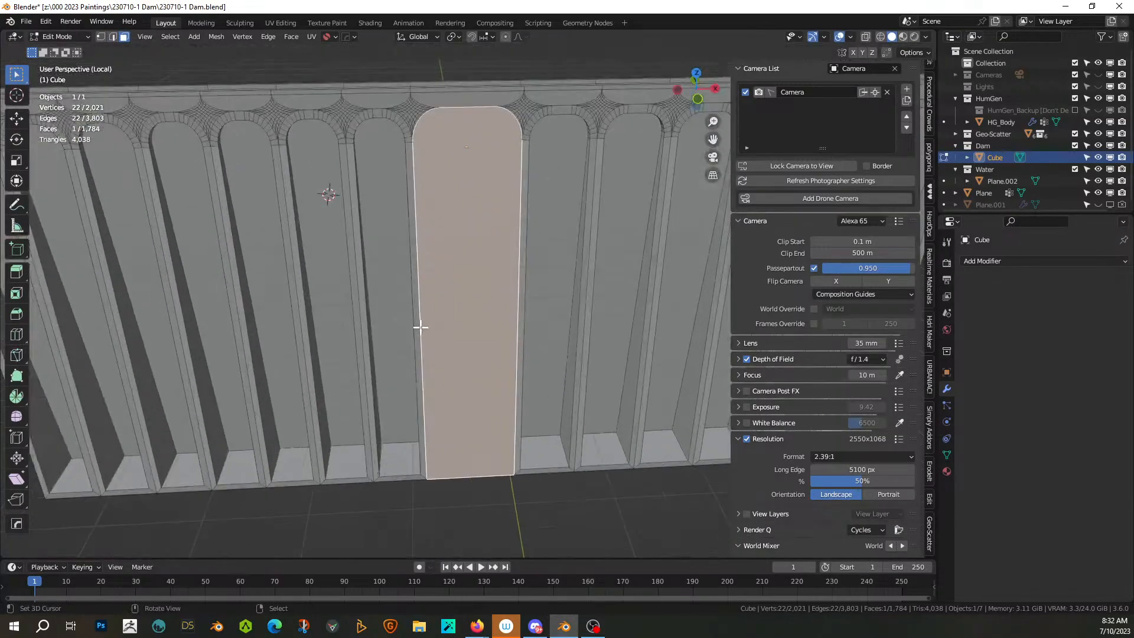
Step: Add one centred loop cut through the bottom edge of the dam's central panel and check the panel's edges for the cut
key(2)
click(431, 424)
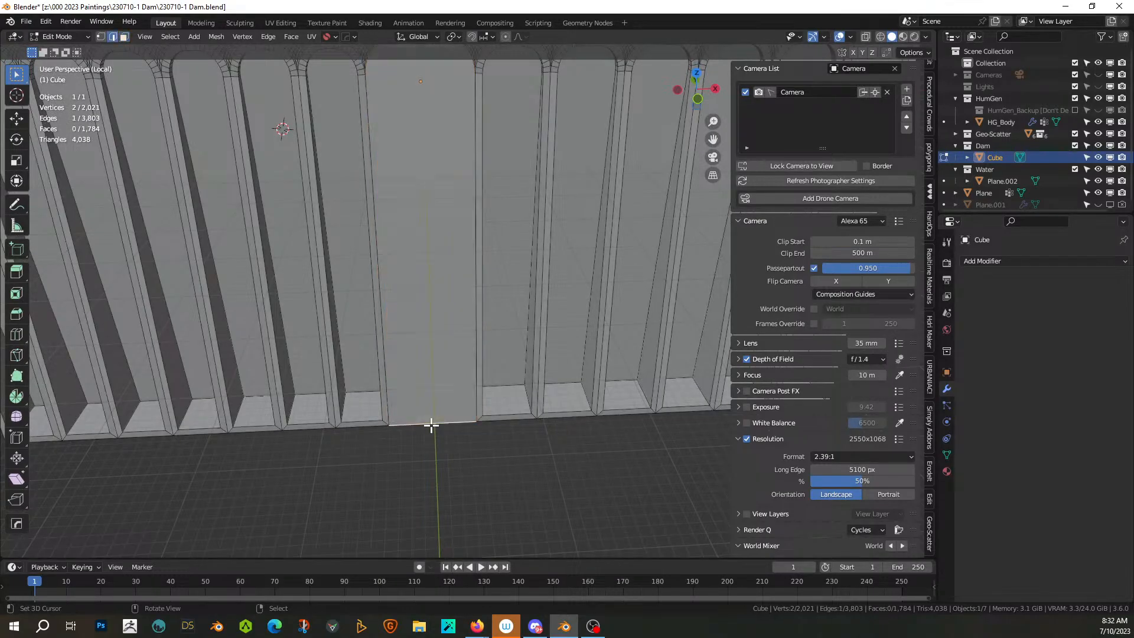
key(ctrl+r)
click(431, 424)
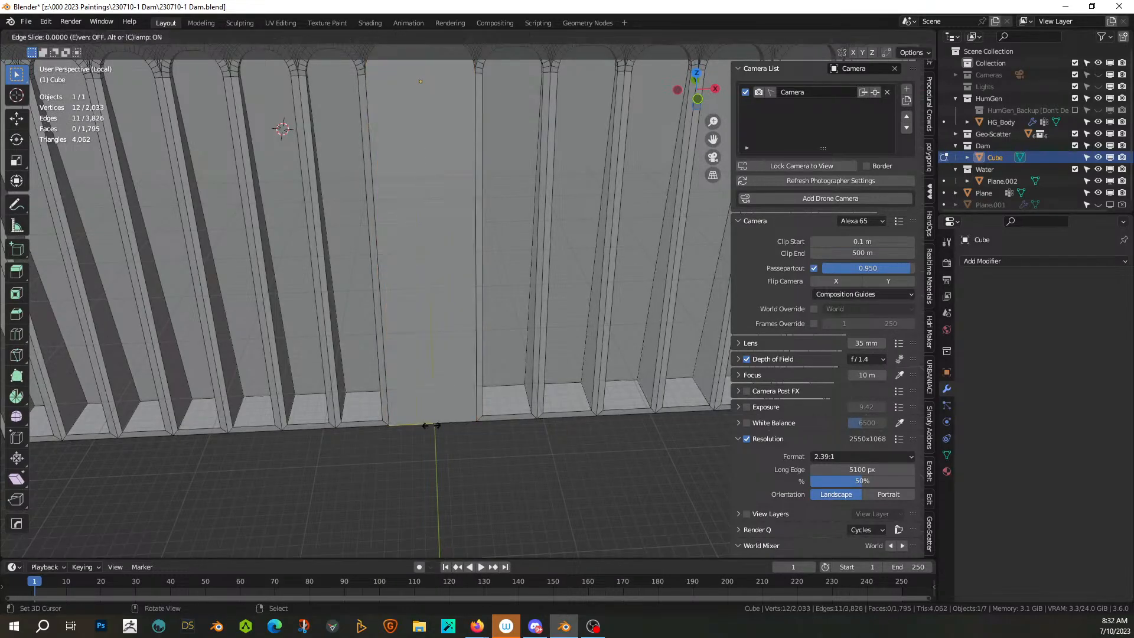
right_click(430, 425)
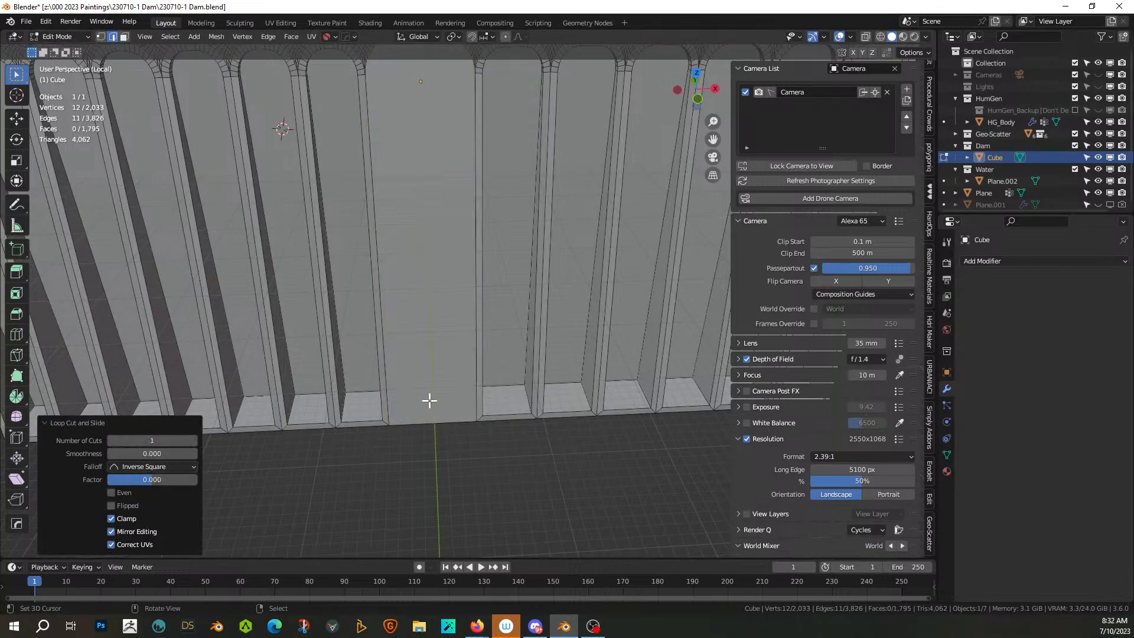
click(427, 382)
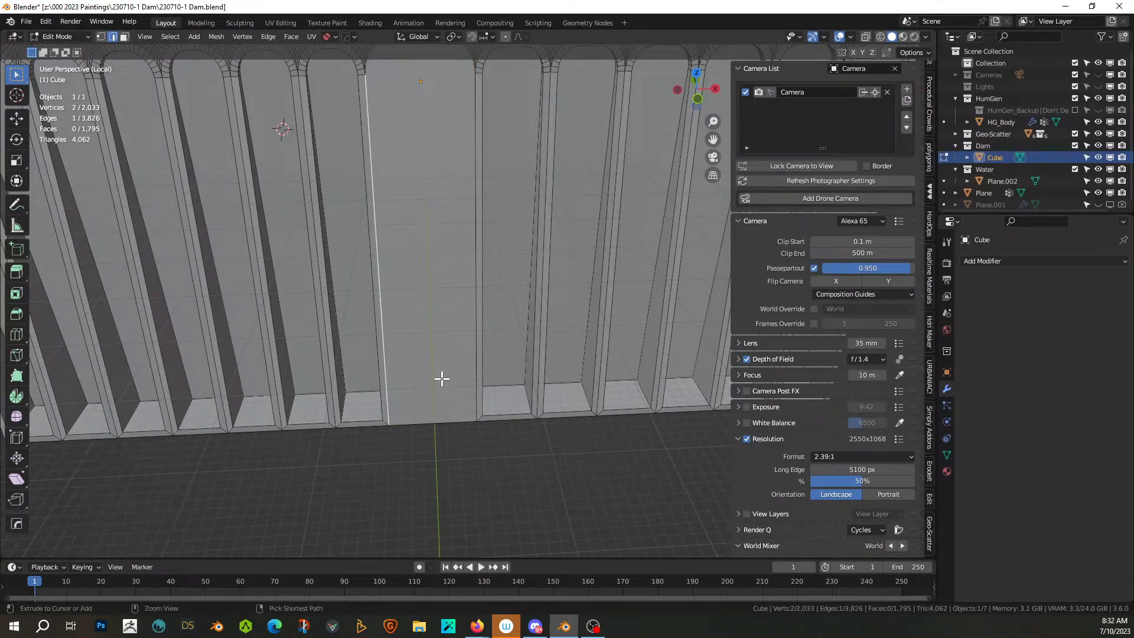
click(435, 355)
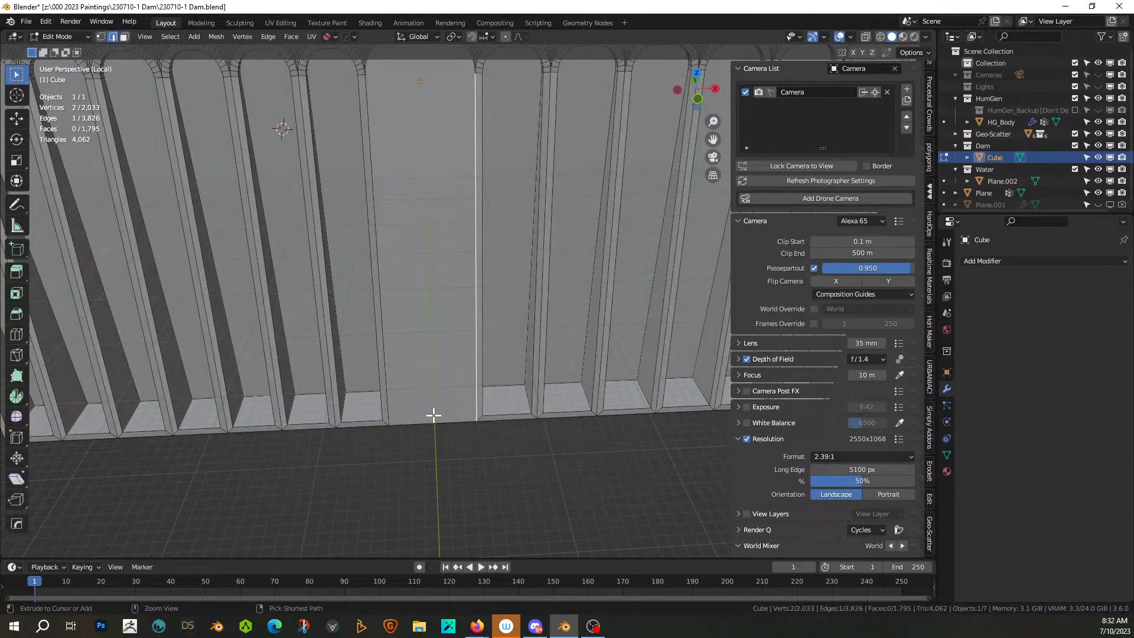
Step: Leave local view, isolate the dam again from Object Mode, and return to editing its mesh
key(KP_Divide)
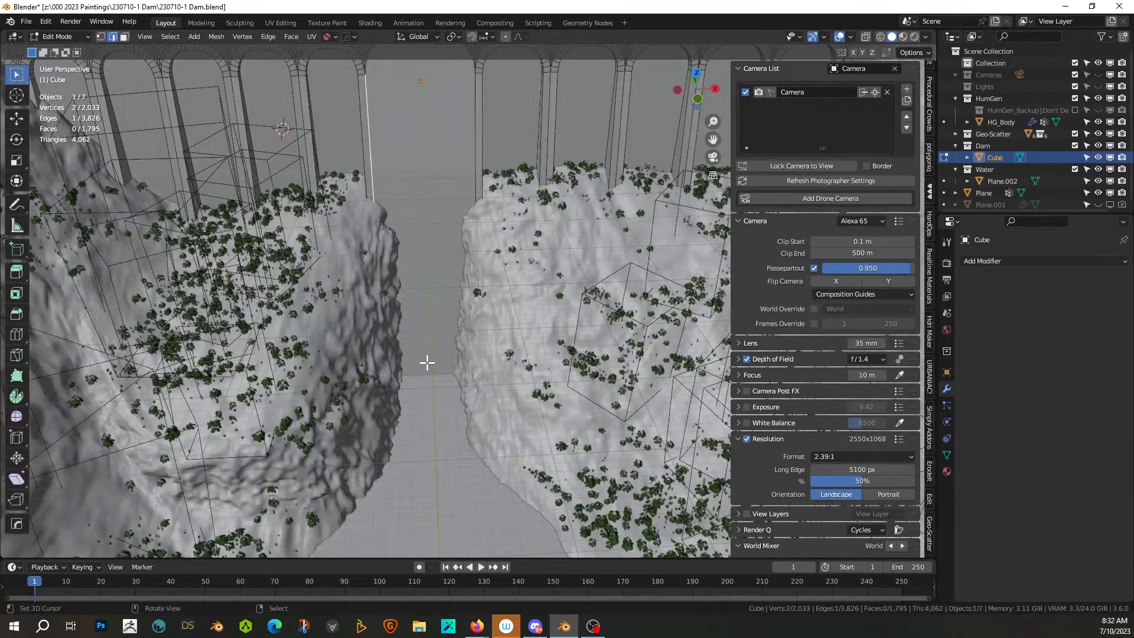
key(Tab)
key(KP_Divide)
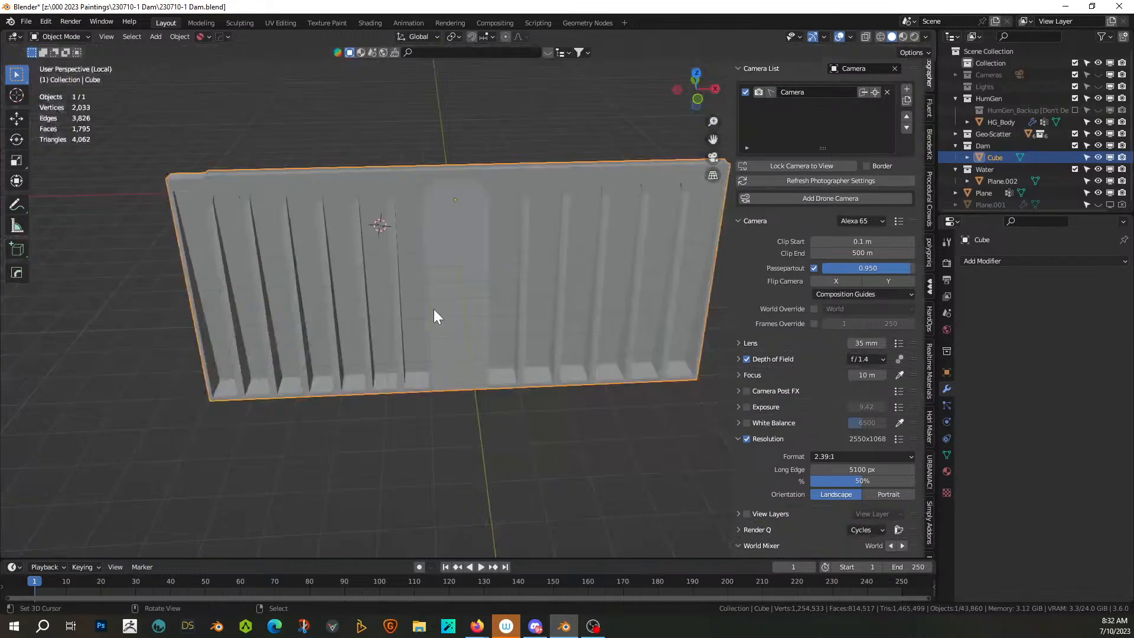
middle_drag(434, 310, 473, 337)
key(Tab)
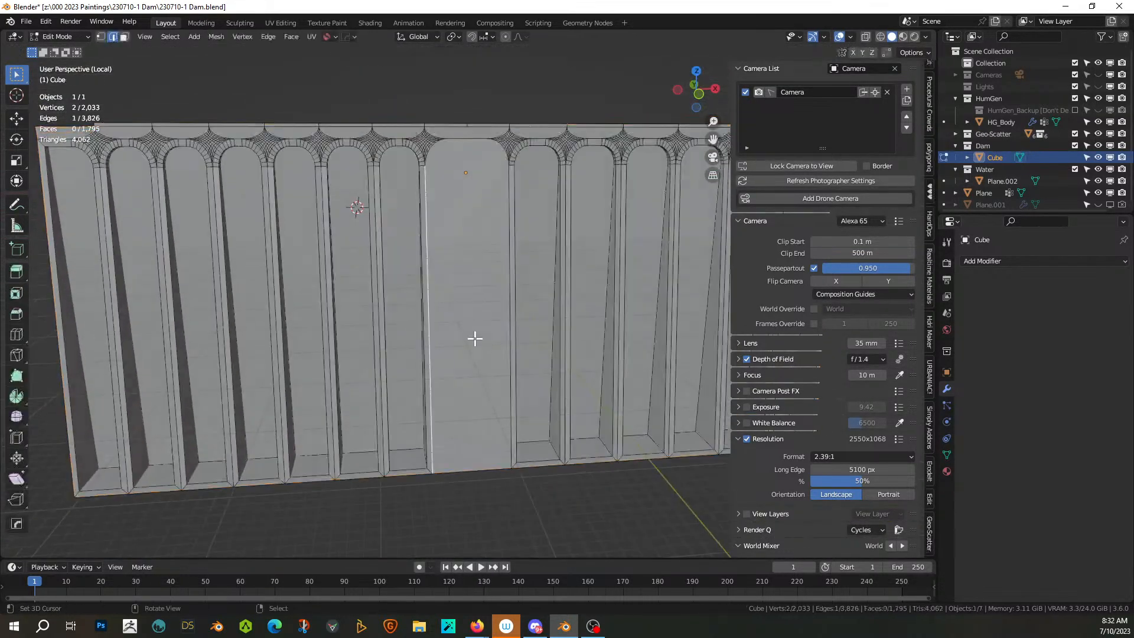
Step: Knife-cut a vertical edge down the middle of the central panel, from the bottom midpoint vertex up to the panel's top edge
click(474, 466)
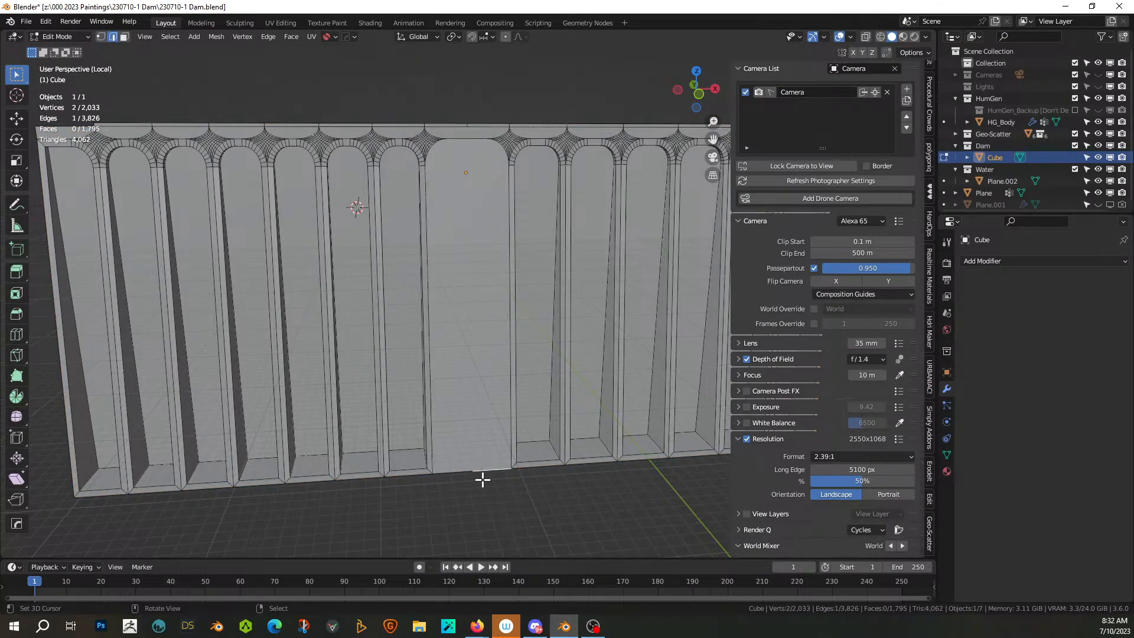
scroll(483, 480, up, 8)
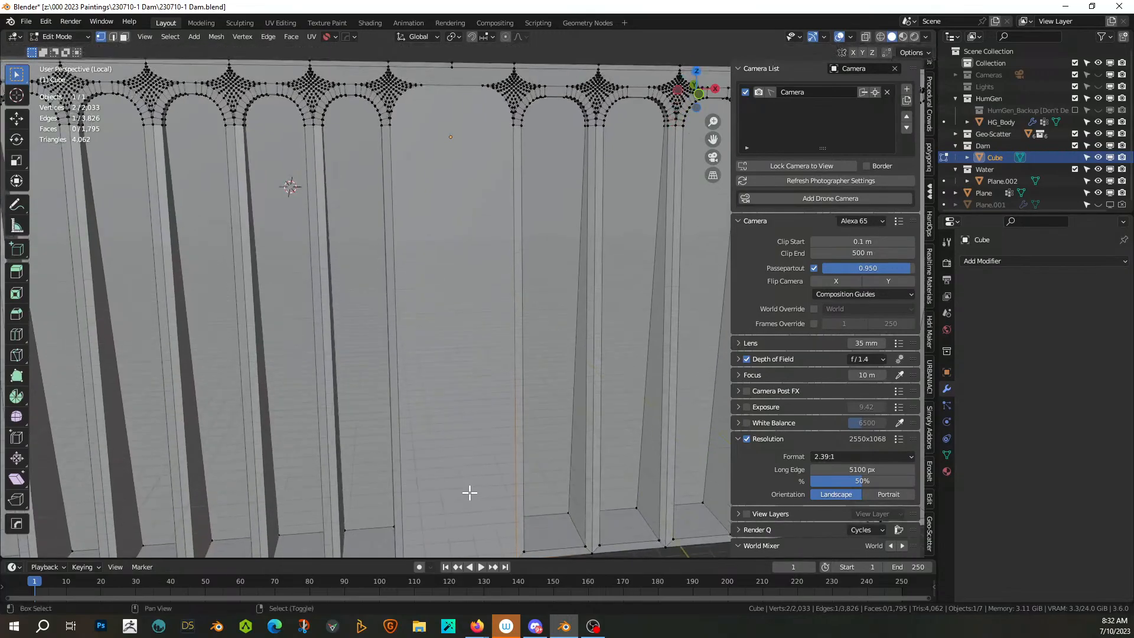
scroll(469, 492, down, 5)
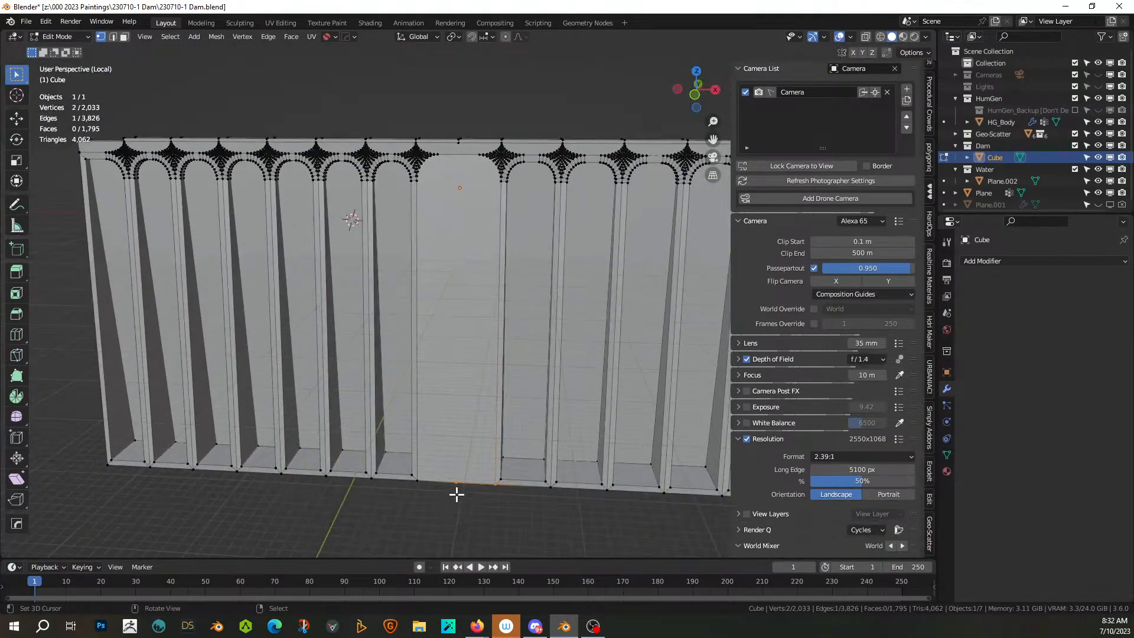
key(k)
click(456, 483)
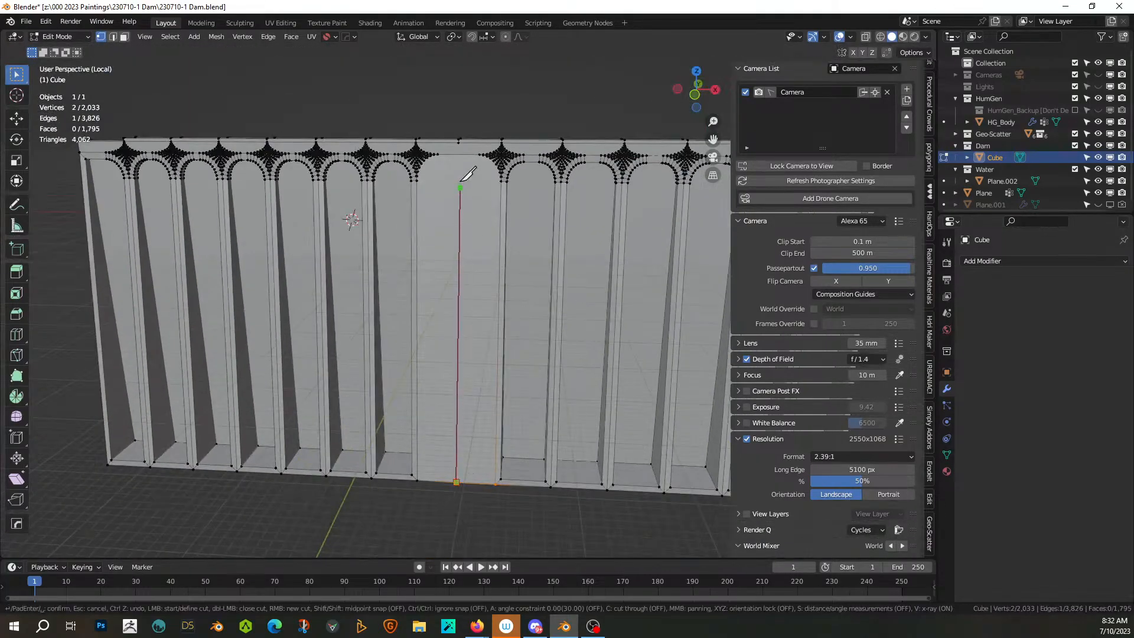
click(459, 147)
key(Return)
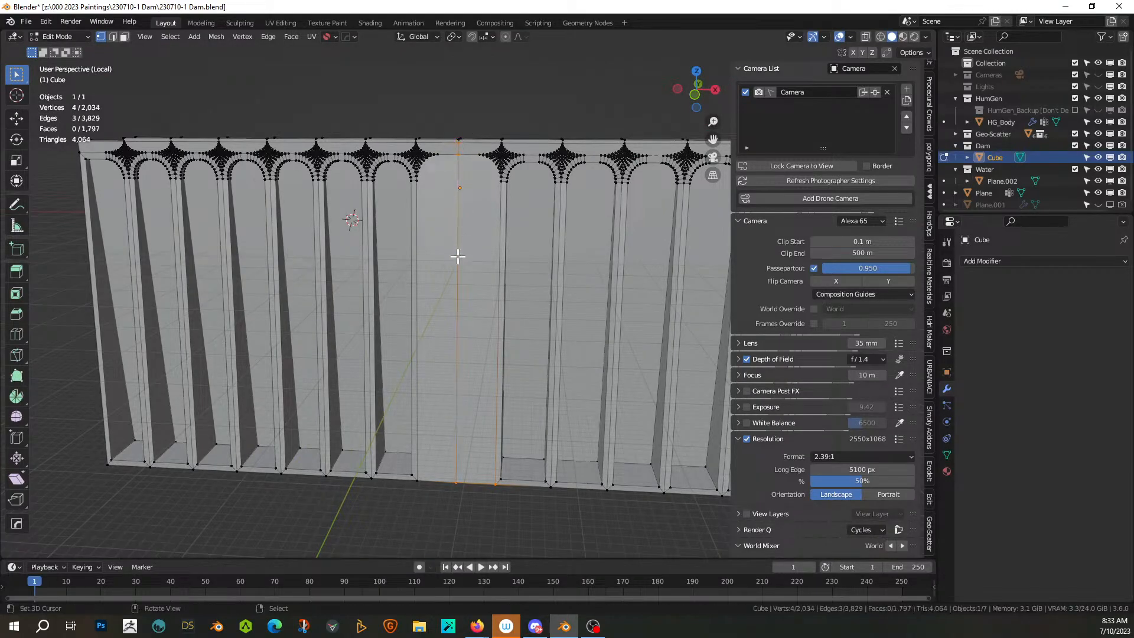
middle_drag(455, 253, 495, 300)
scroll(495, 301, up, 3)
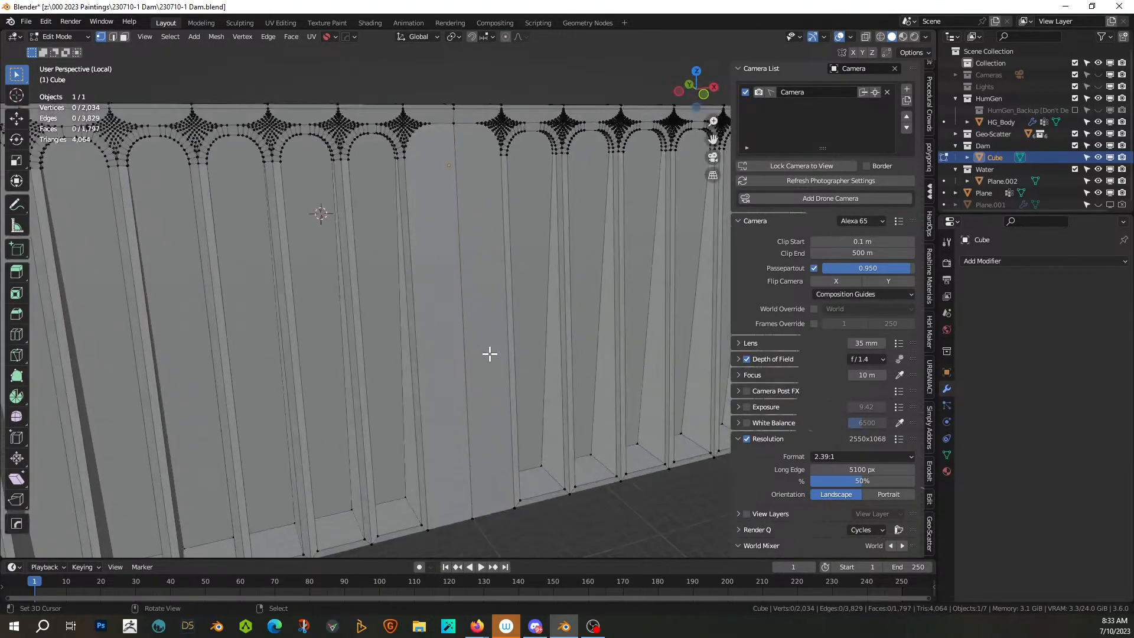
shift+middle_drag(477, 416, 472, 355)
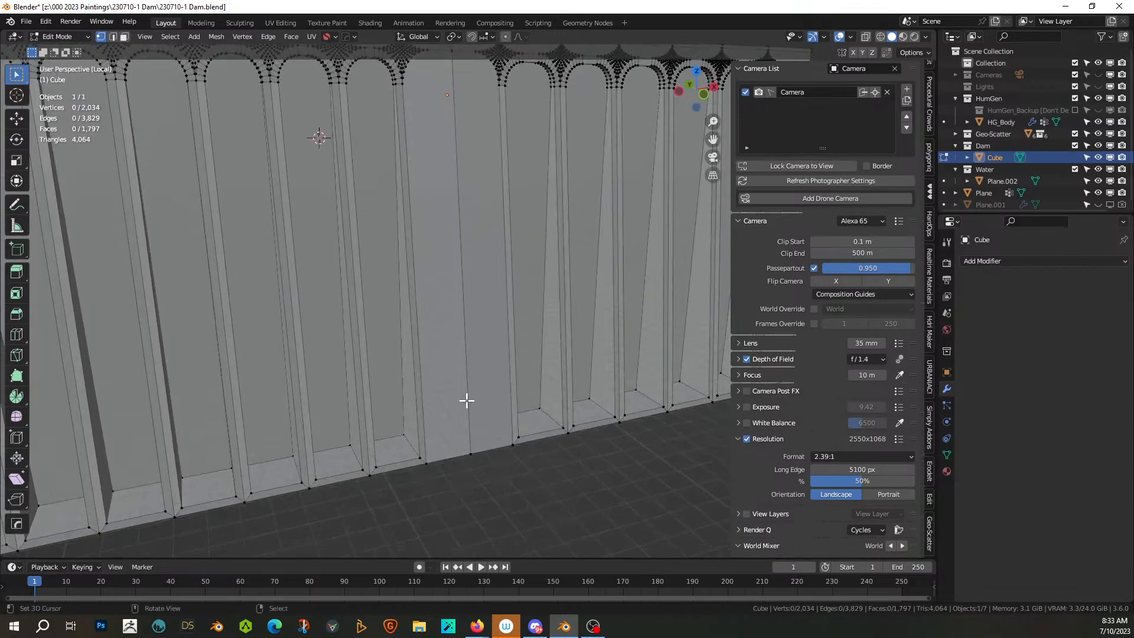
Step: Select the central panel's vertical centre edge and bevel it with one segment to a width of about 6.35 m
key(2)
click(467, 401)
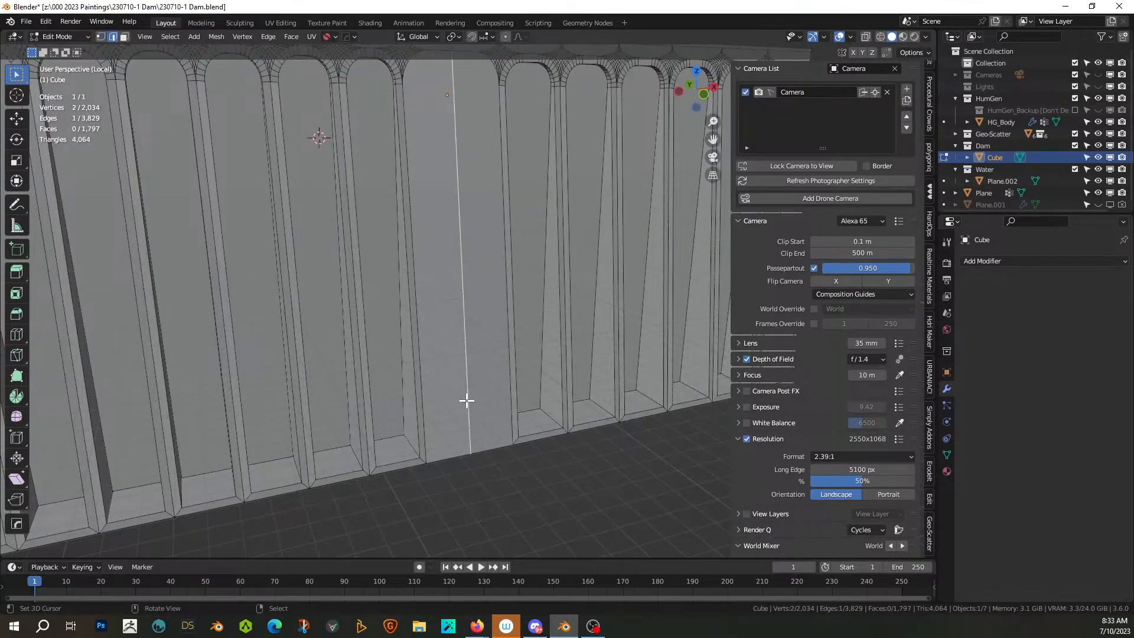
key(ctrl+b)
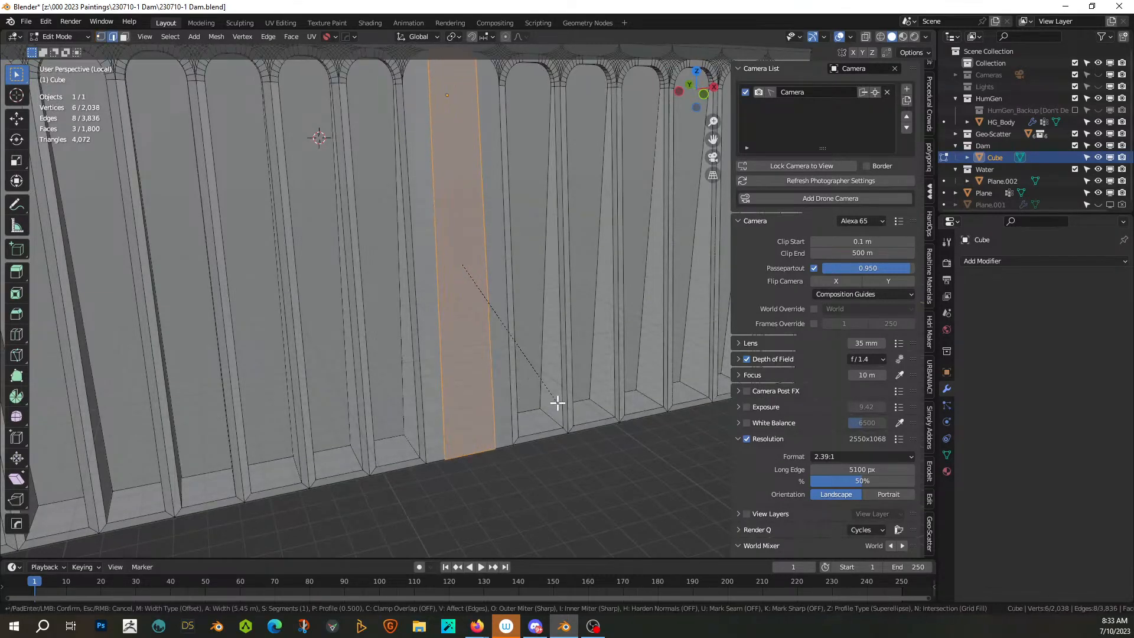
click(526, 398)
middle_drag(526, 398, 479, 399)
scroll(461, 395, up, 2)
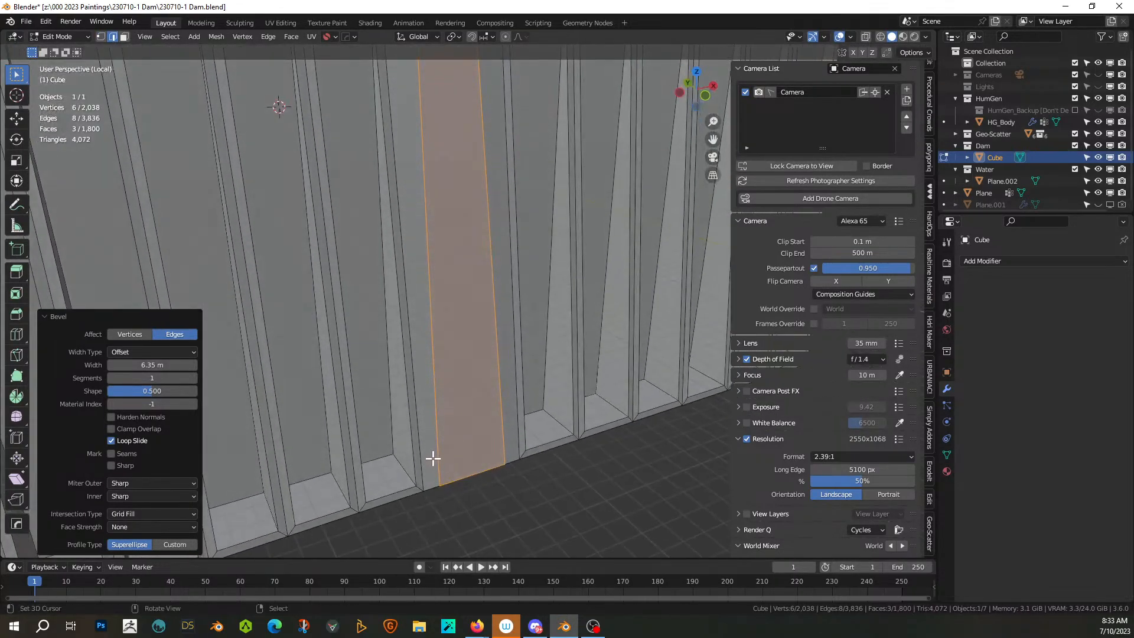
Step: Leave local view, undo the wide bevel, and bevel the panel's centre edge again with one segment and a 3.7 m width
click(435, 457)
key(KP_Divide)
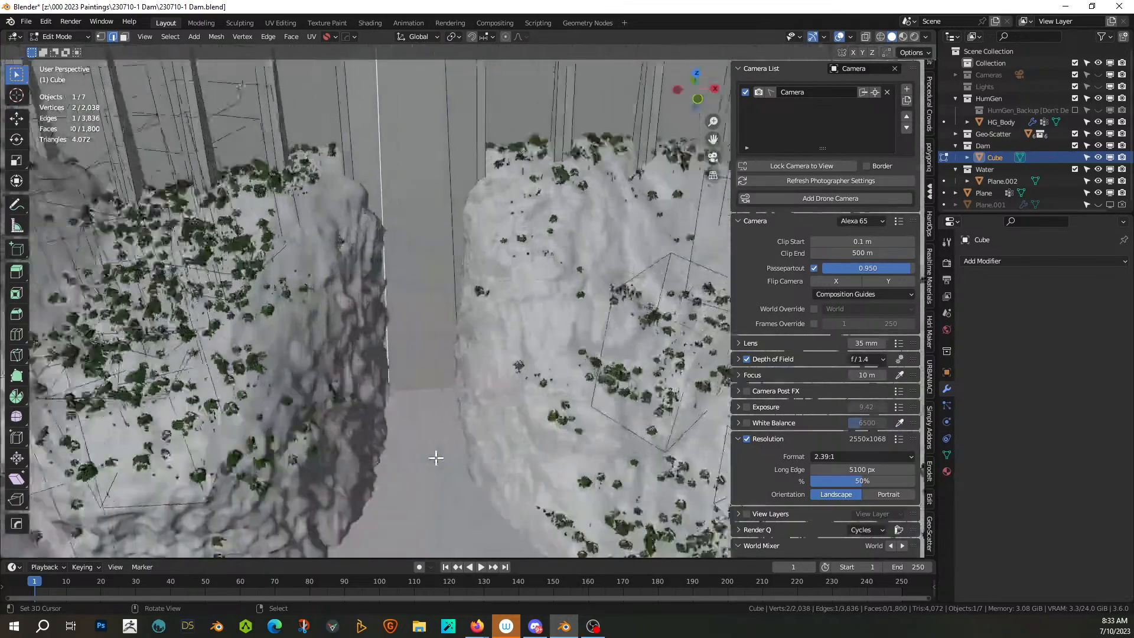
middle_drag(435, 458, 443, 401)
scroll(443, 400, down, 3)
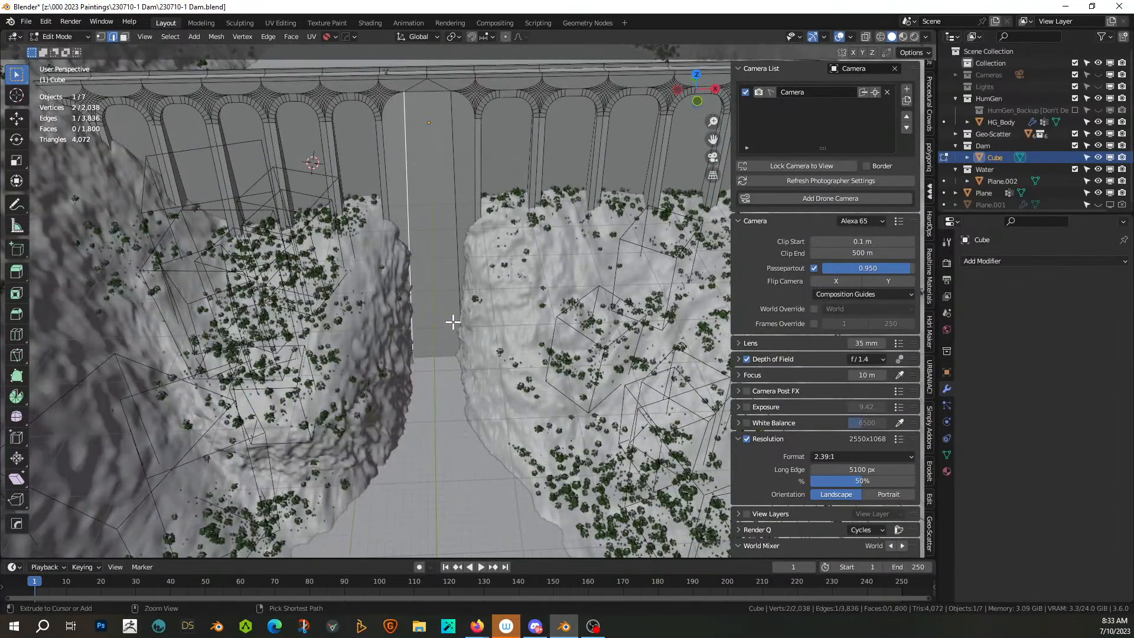
key(ctrl+z)
key(ctrl+z)
key(ctrl+b)
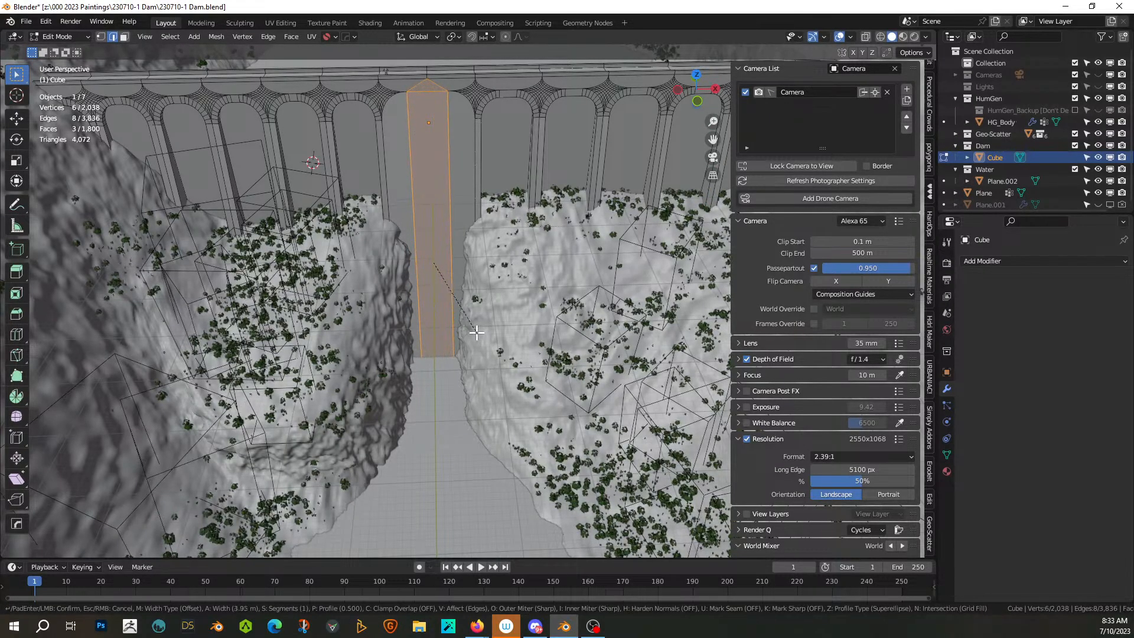
click(476, 332)
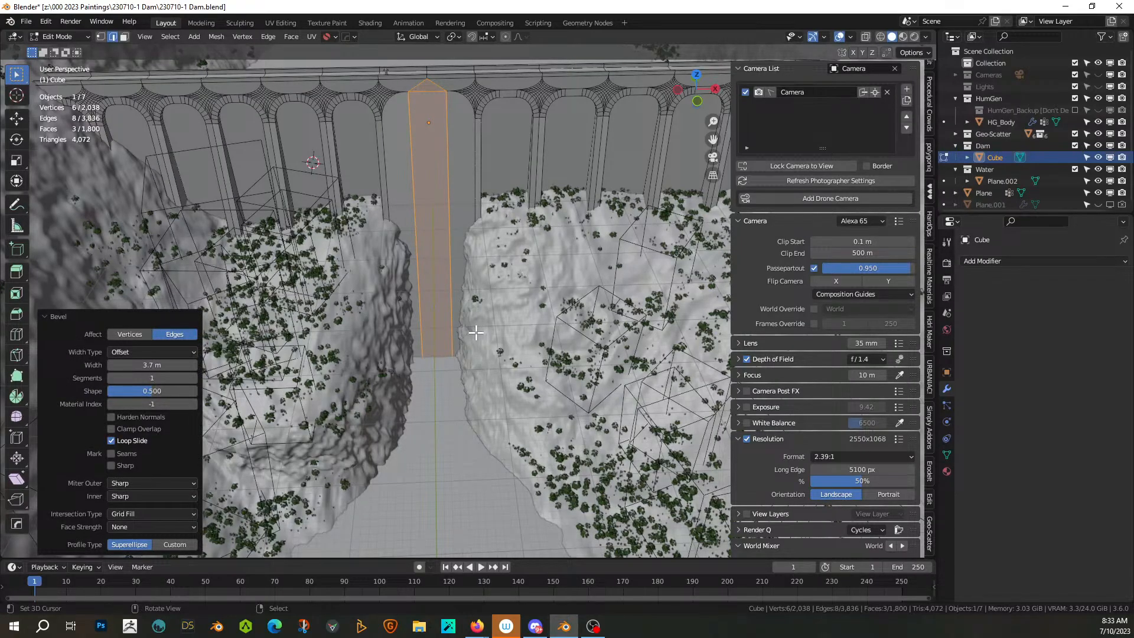
Step: Try one horizontal loop cut across the bevelled centre strip of the dam's central panel, then undo it
scroll(476, 332, up, 5)
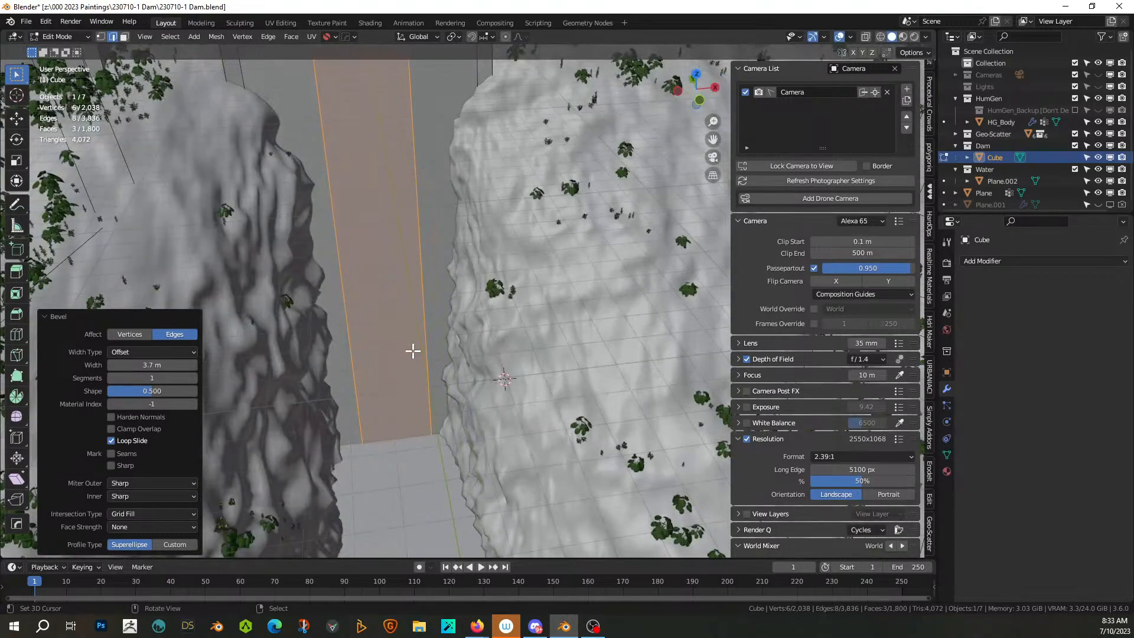
middle_drag(413, 350, 392, 410)
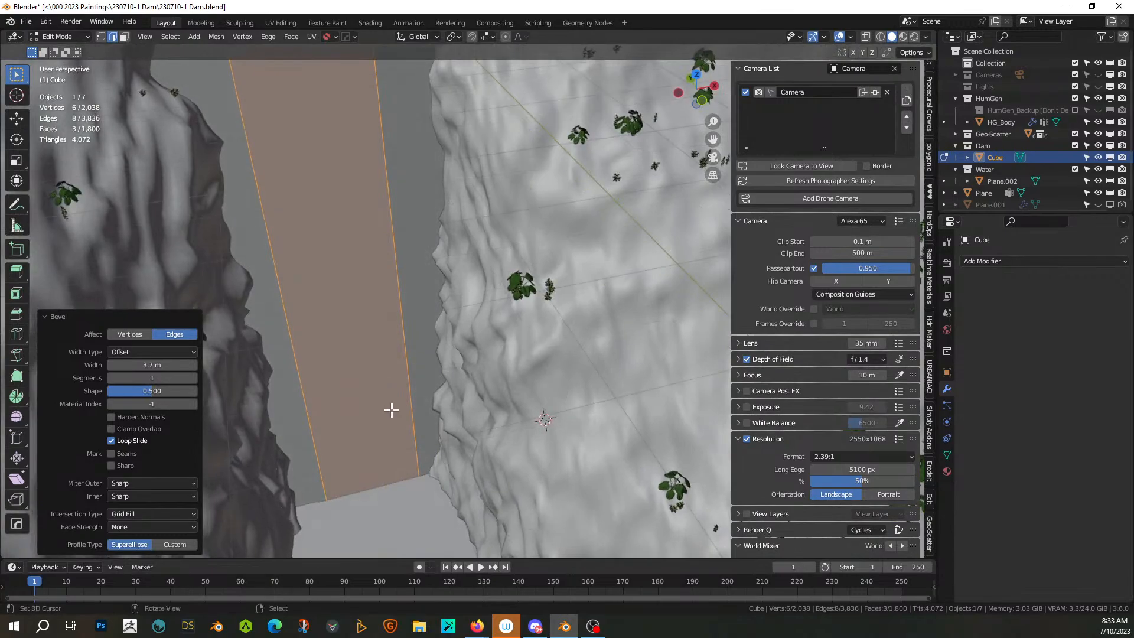
click(417, 420)
key(ctrl+r)
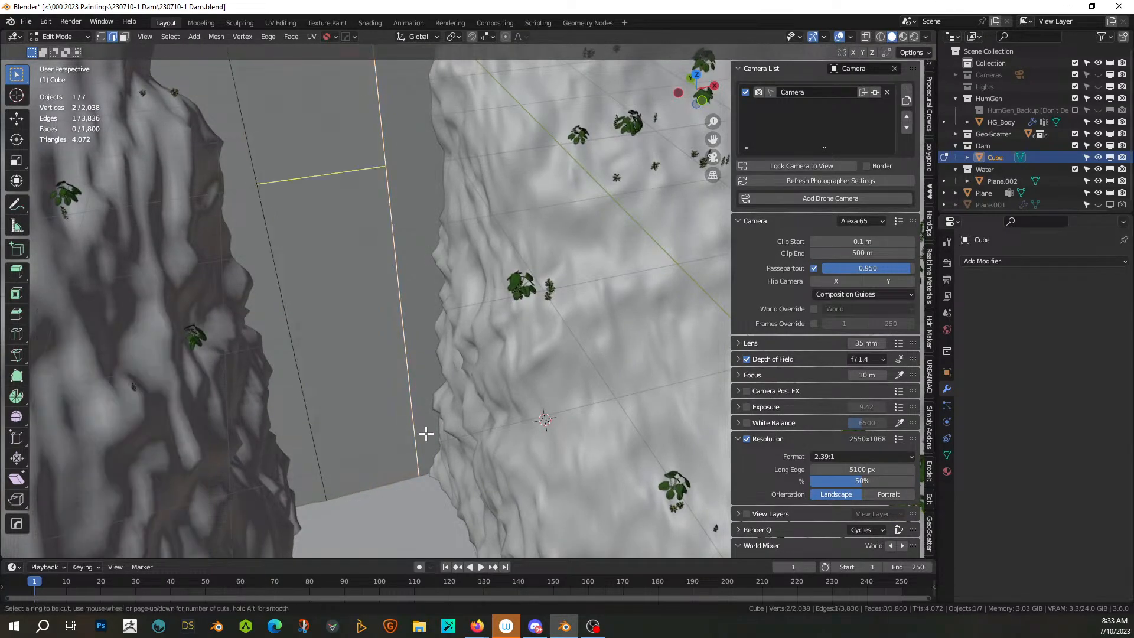
click(415, 411)
right_click(453, 77)
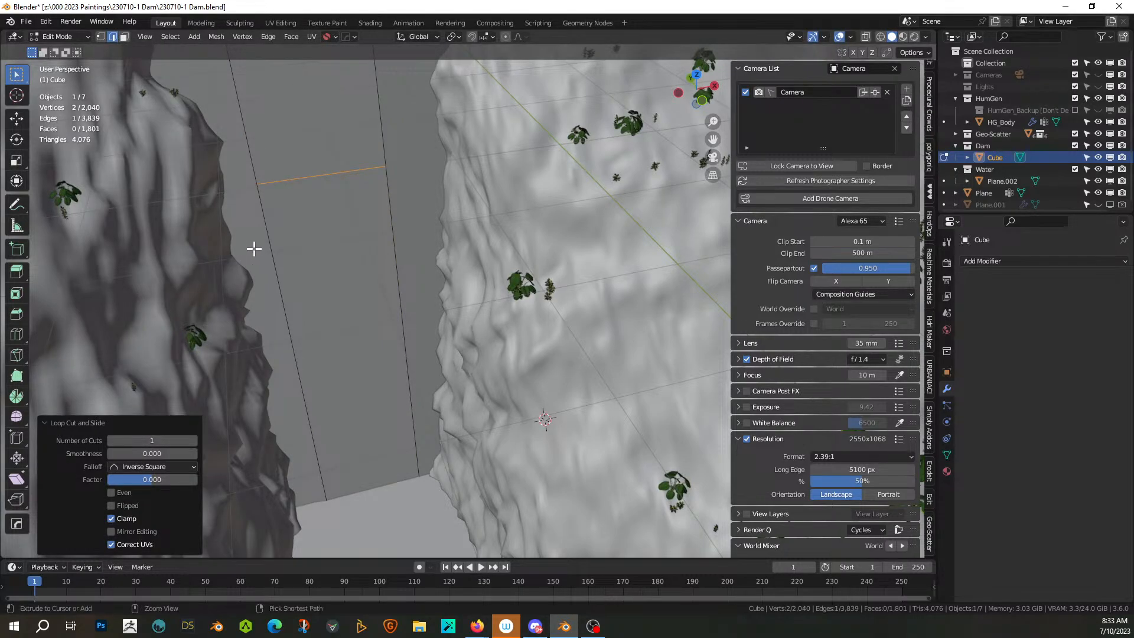
key(ctrl+z)
Step: Isolate the dam together with the water plane Plane.002 in local view and return to editing the dam's mesh
click(317, 466)
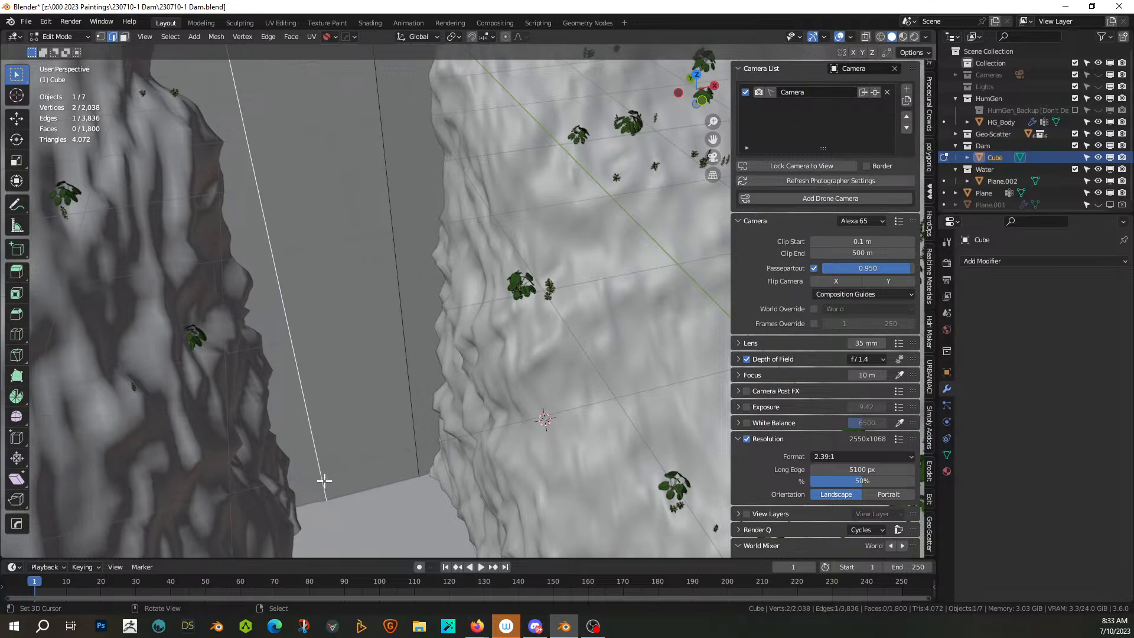
key(Tab)
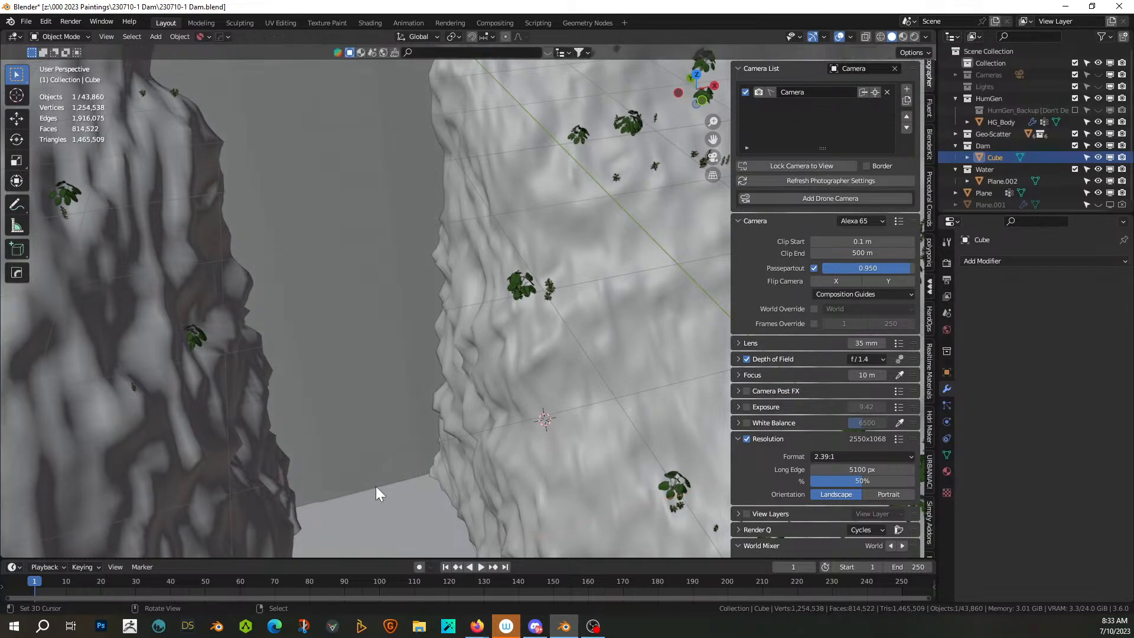
click(398, 508)
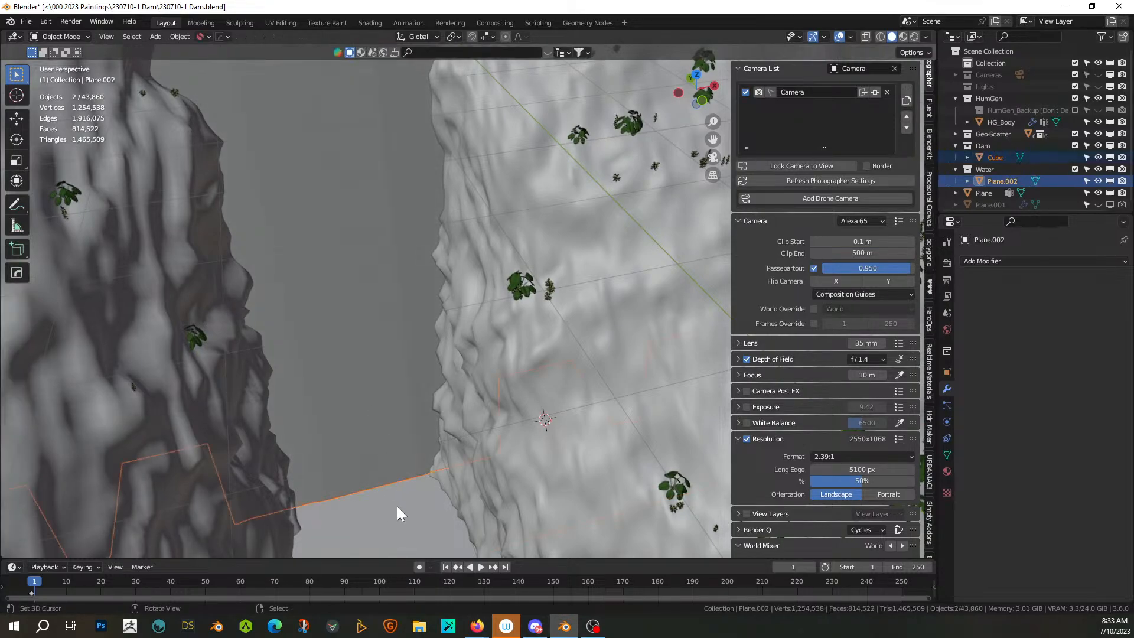
key(slash)
scroll(397, 506, up, 3)
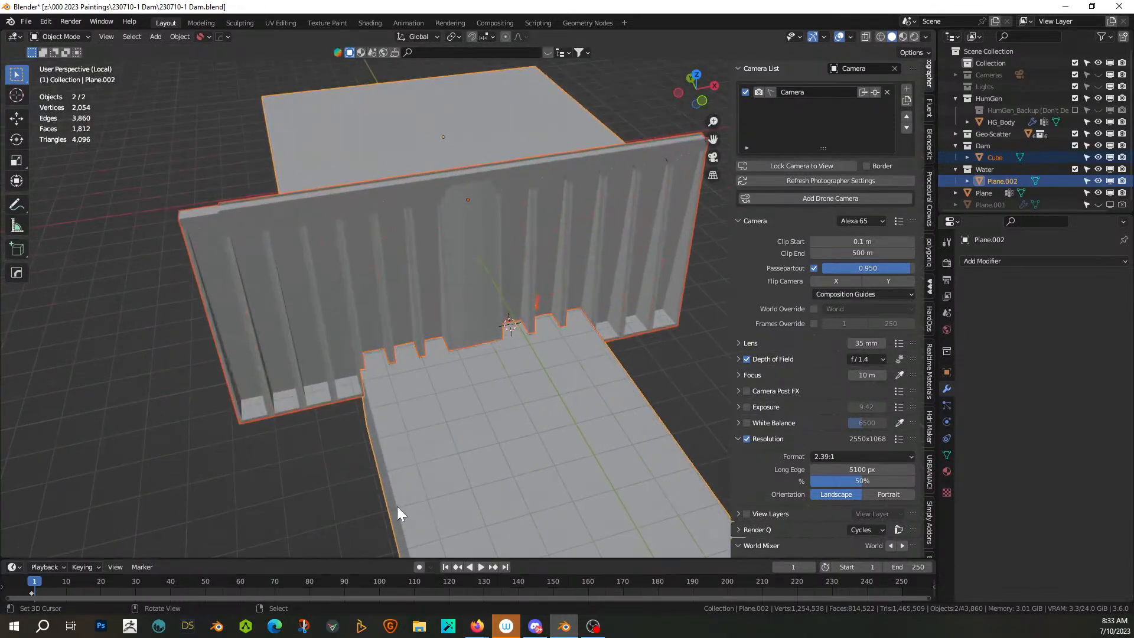
middle_drag(397, 506, 416, 459)
scroll(402, 479, up, 4)
scroll(416, 459, up, 4)
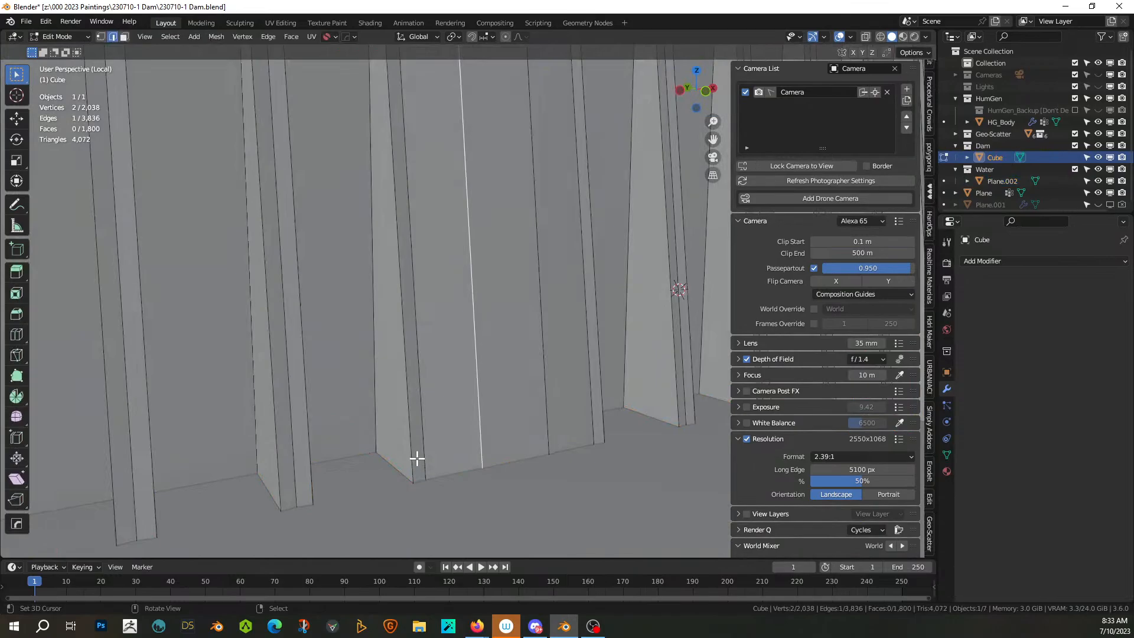
Step: Add one loop cut across the narrow side faces beside the central panel and slide it near the base, with factor 0.636
key(ctrl+r)
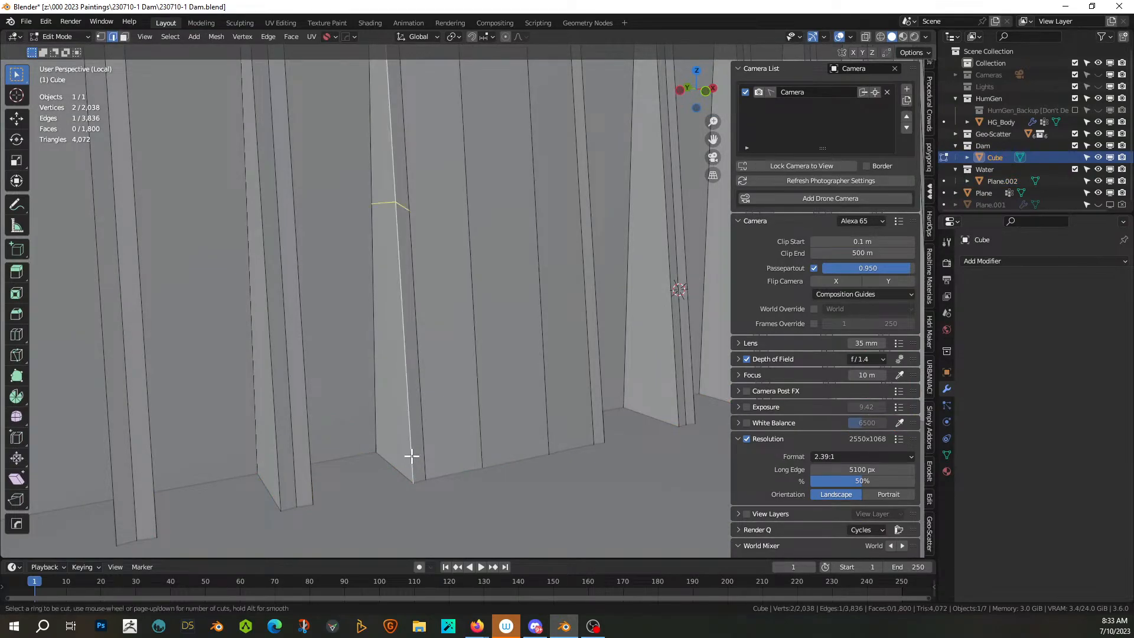
click(412, 456)
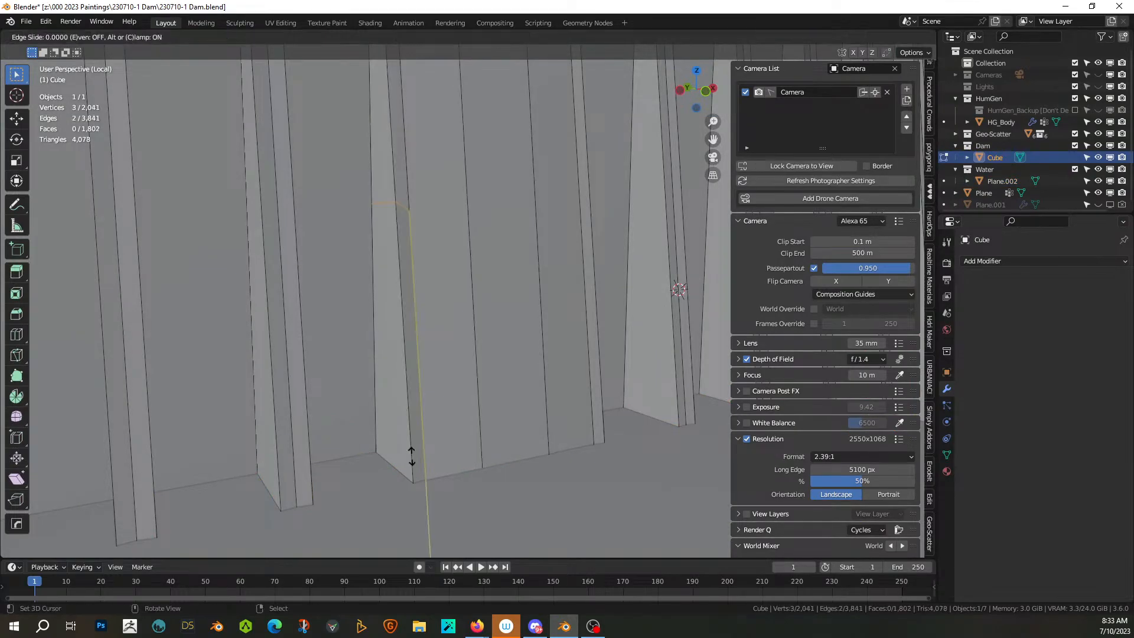
click(447, 202)
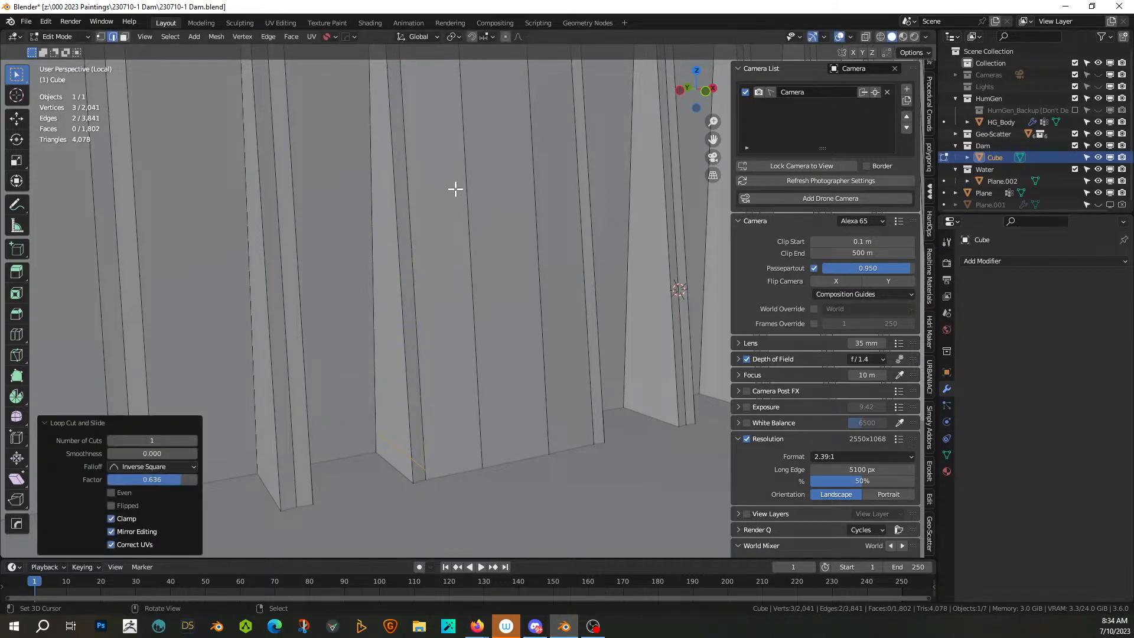
scroll(464, 174, down, 3)
mouse_move(471, 185)
middle_down()
mouse_move(429, 176)
mouse_move(462, 178)
middle_up()
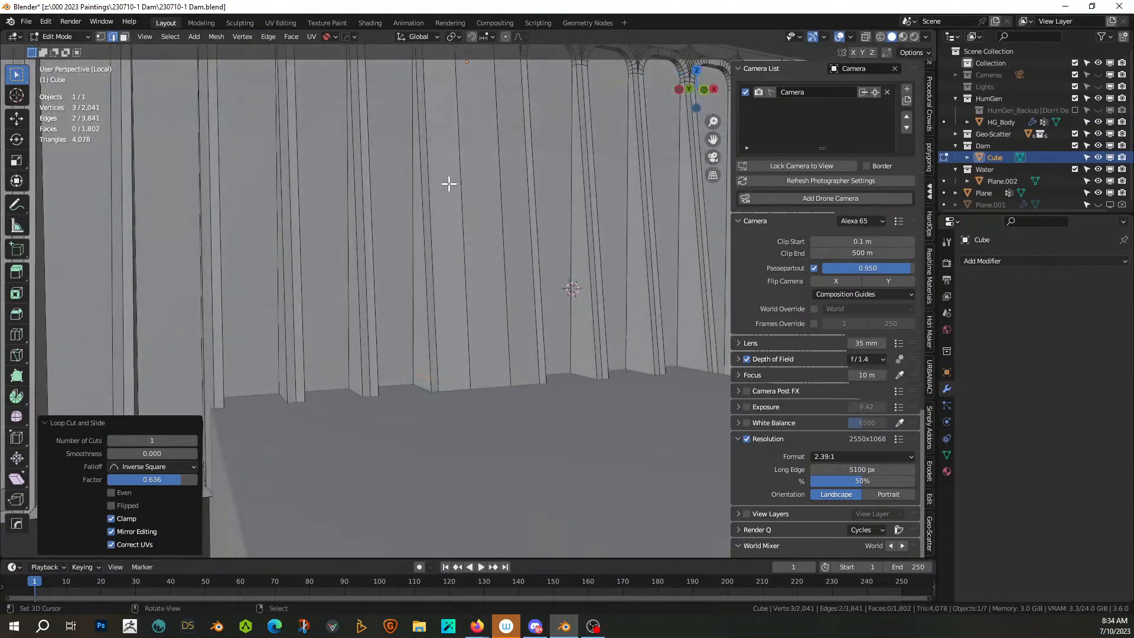
Step: In front orthographic view, knife-cut a horizontal edge along X across the central panel's base, starting from the side loop cut
scroll(446, 184, up, 2)
key(KP_1)
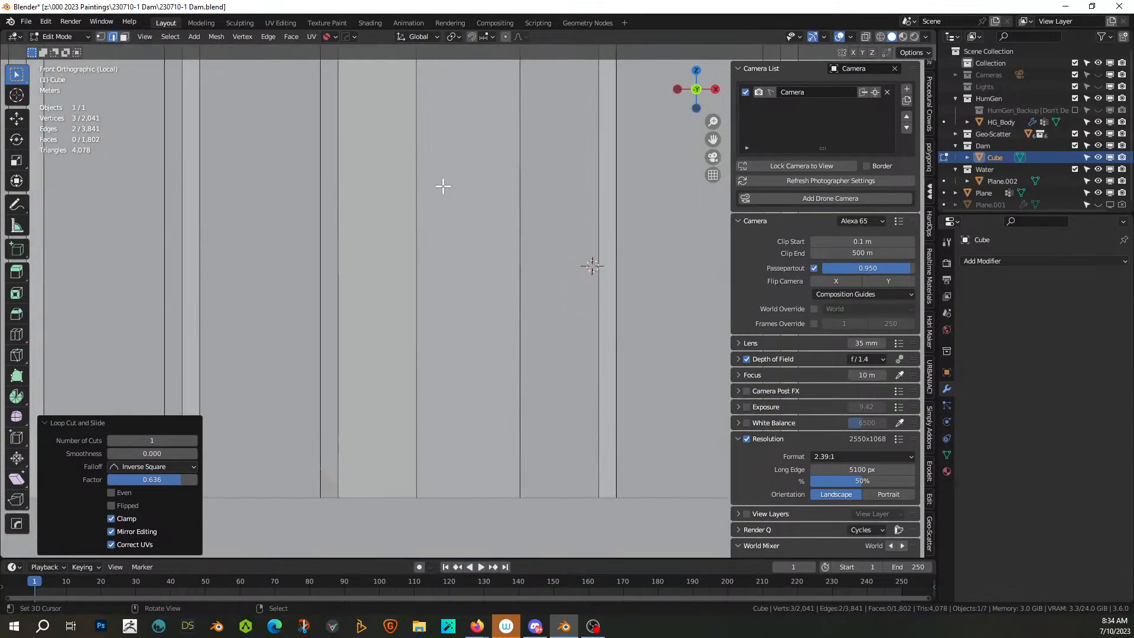
shift+middle_drag(376, 256, 351, 153)
scroll(340, 163, up, 3)
shift+middle_drag(297, 227, 274, 266)
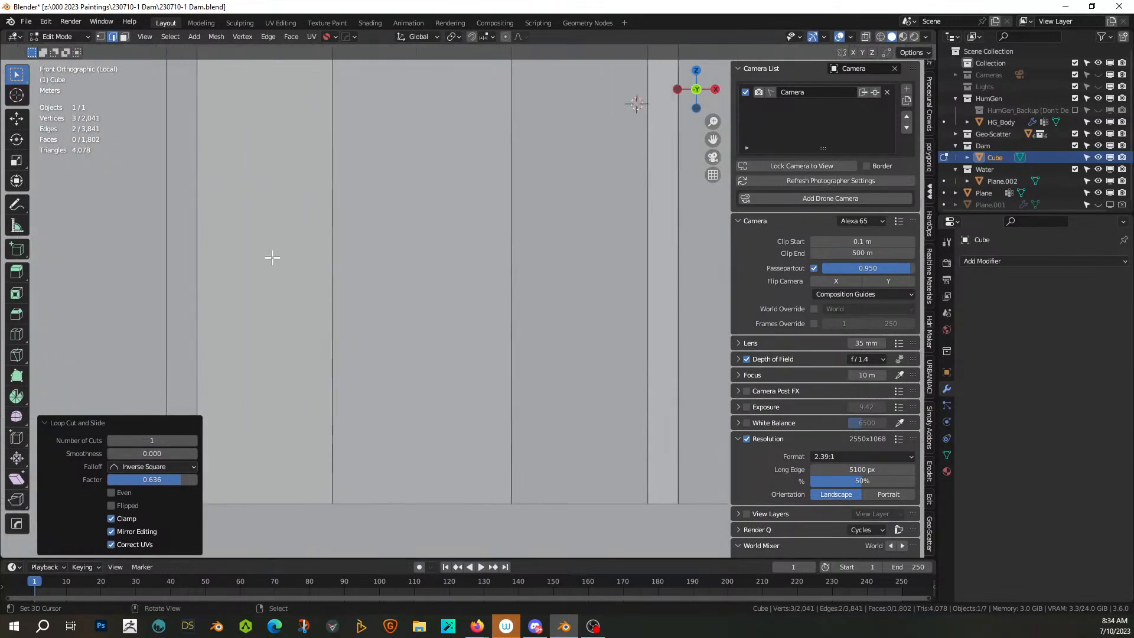
scroll(466, 367, down, 2)
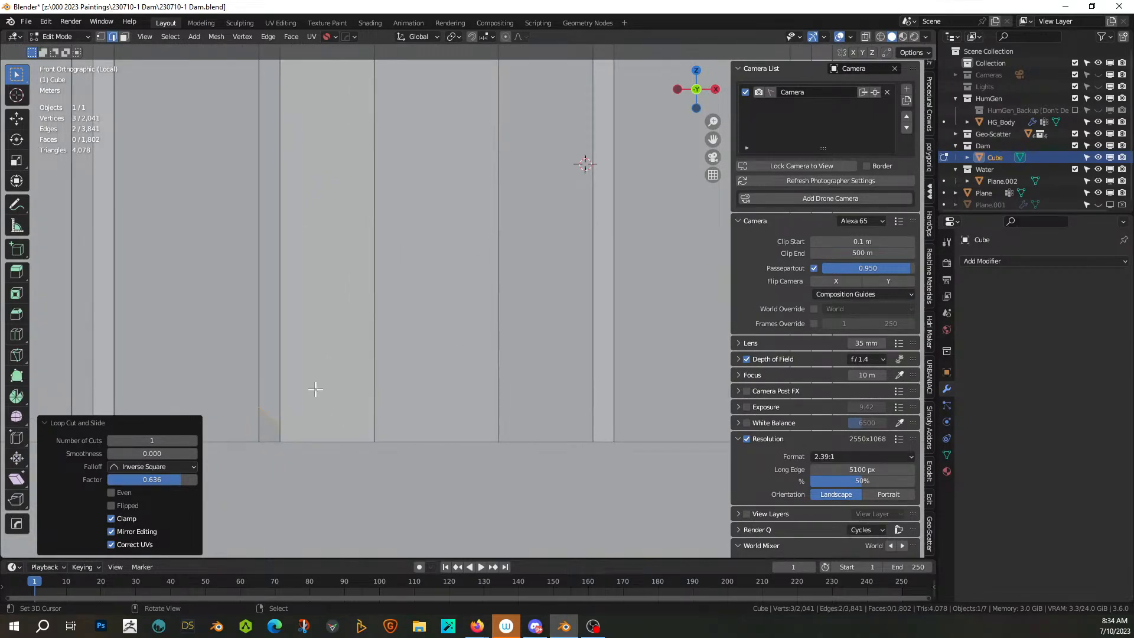
key(k)
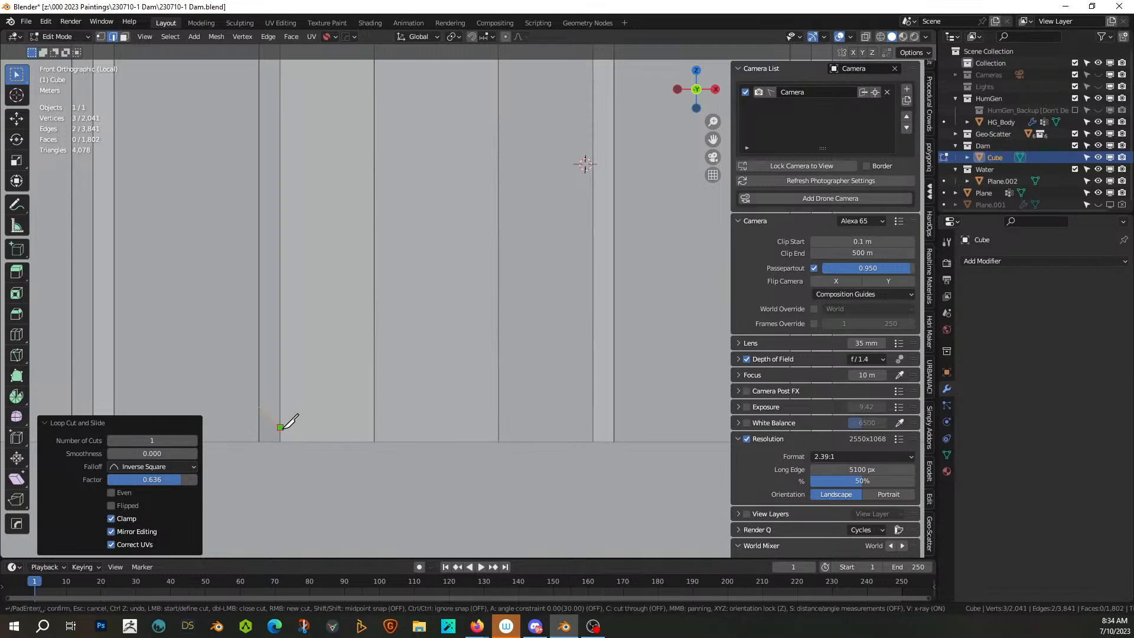
key(Escape)
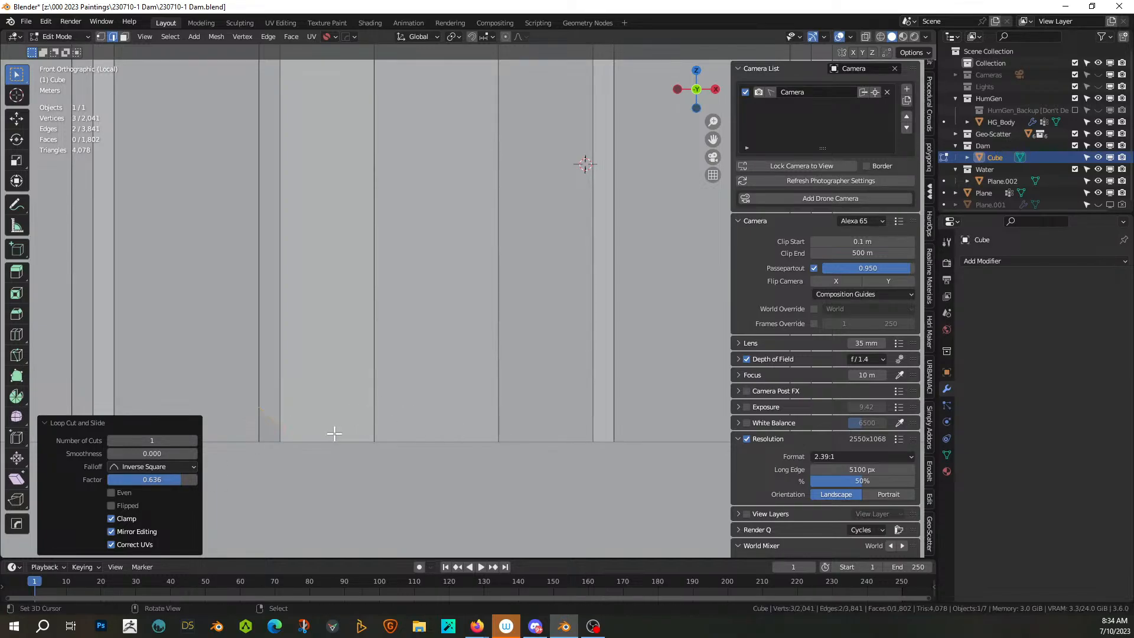
key(k)
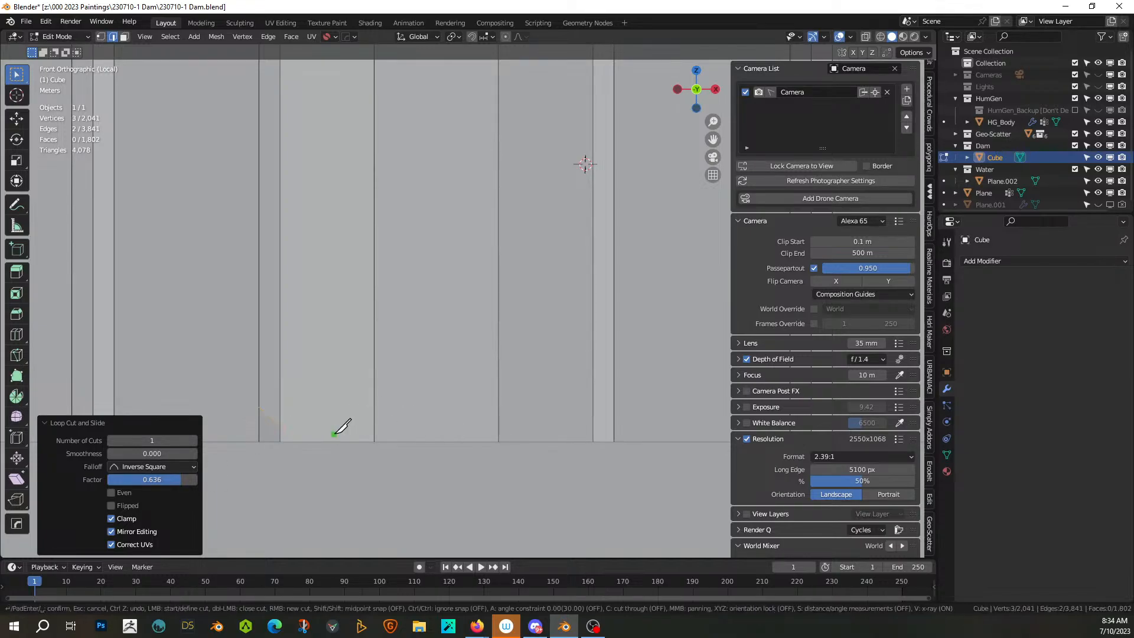
click(280, 426)
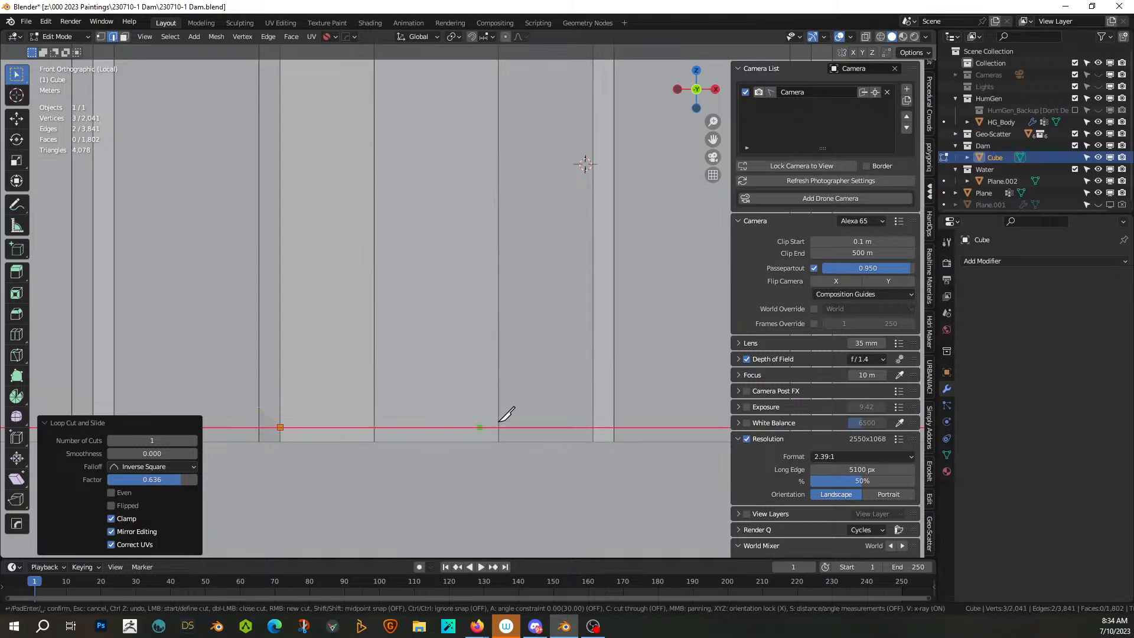
click(593, 427)
key(Return)
middle_drag(587, 425, 620, 435)
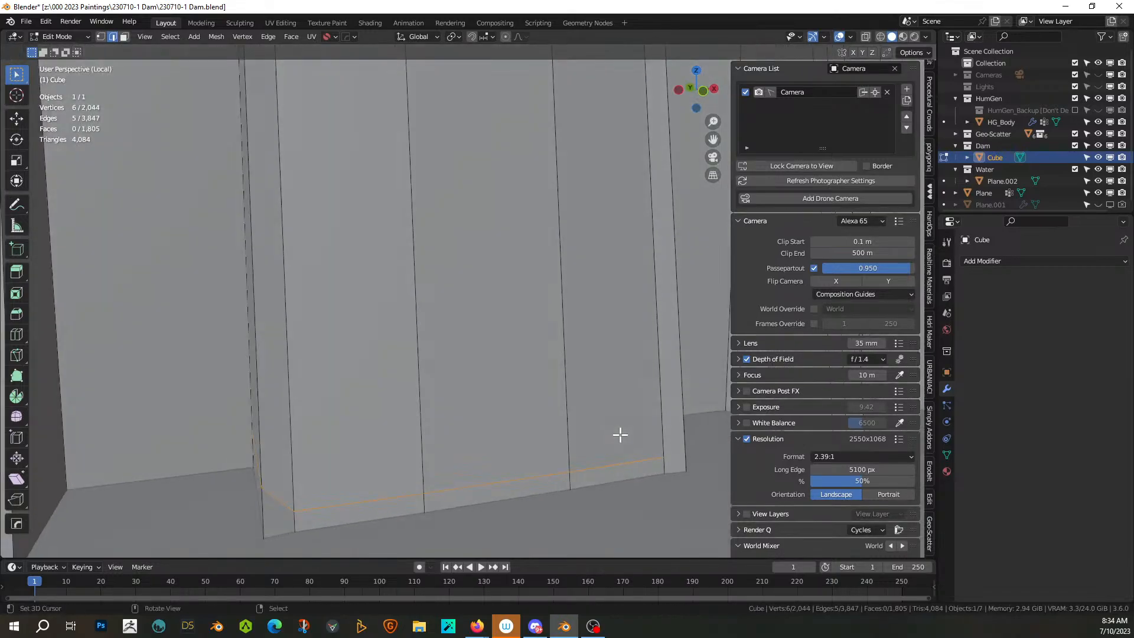
Step: Leave local view and select the two small base faces on either side of the panel's centre strip
key(KP_Divide)
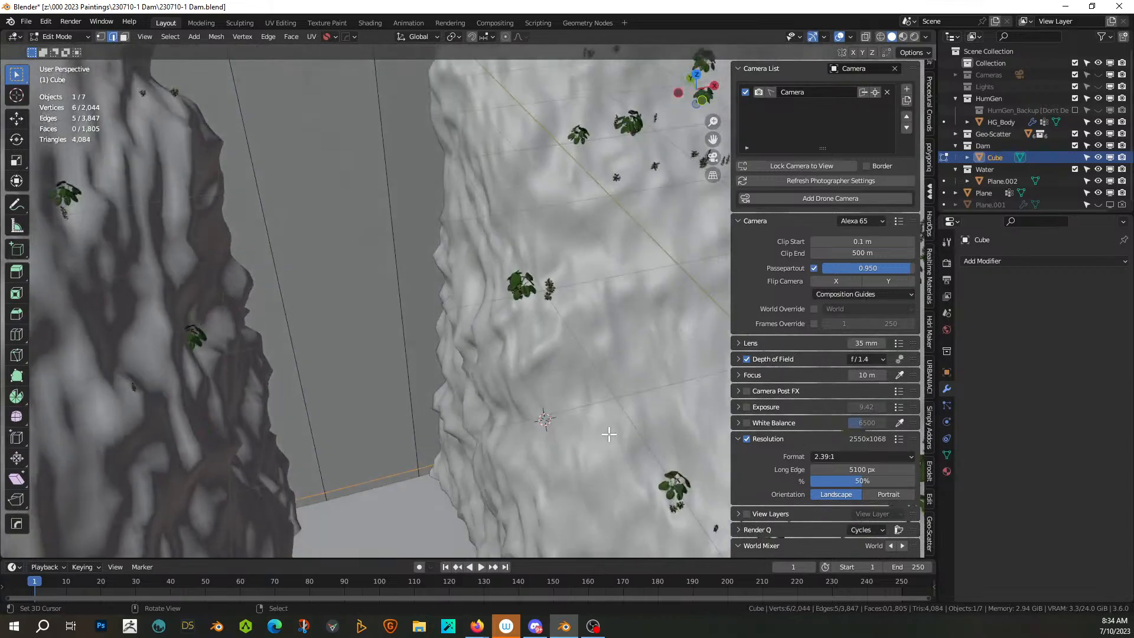
key(3)
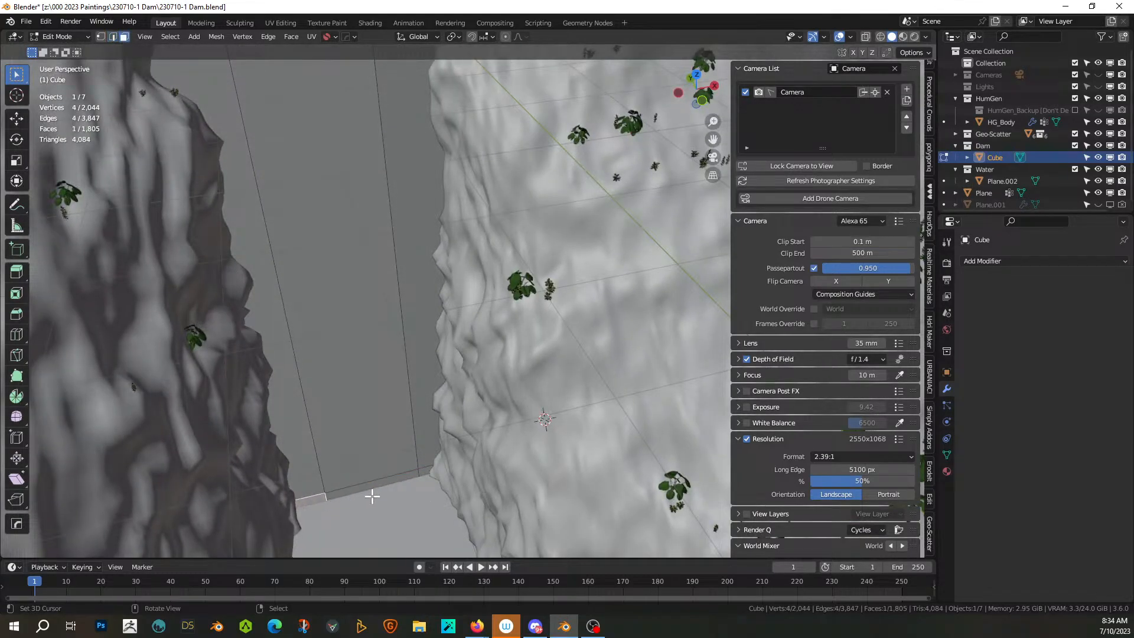
shift+click(428, 470)
scroll(427, 470, down, 3)
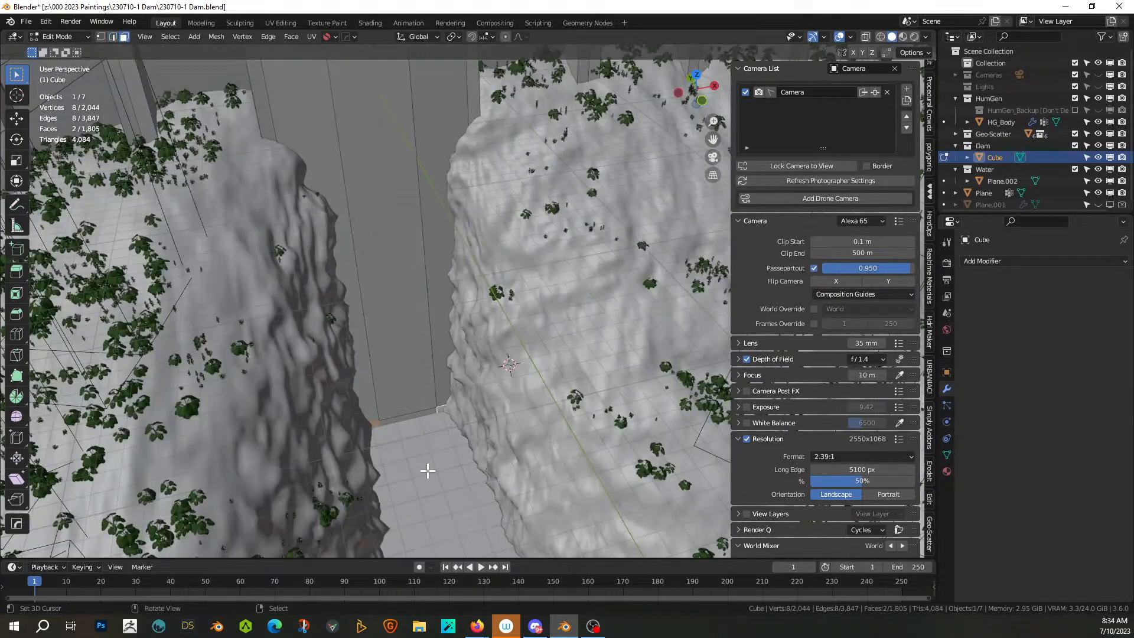
Step: Try extruding the two selected base faces about 20.87 m outward along their normals, then undo the extrusion
key(e)
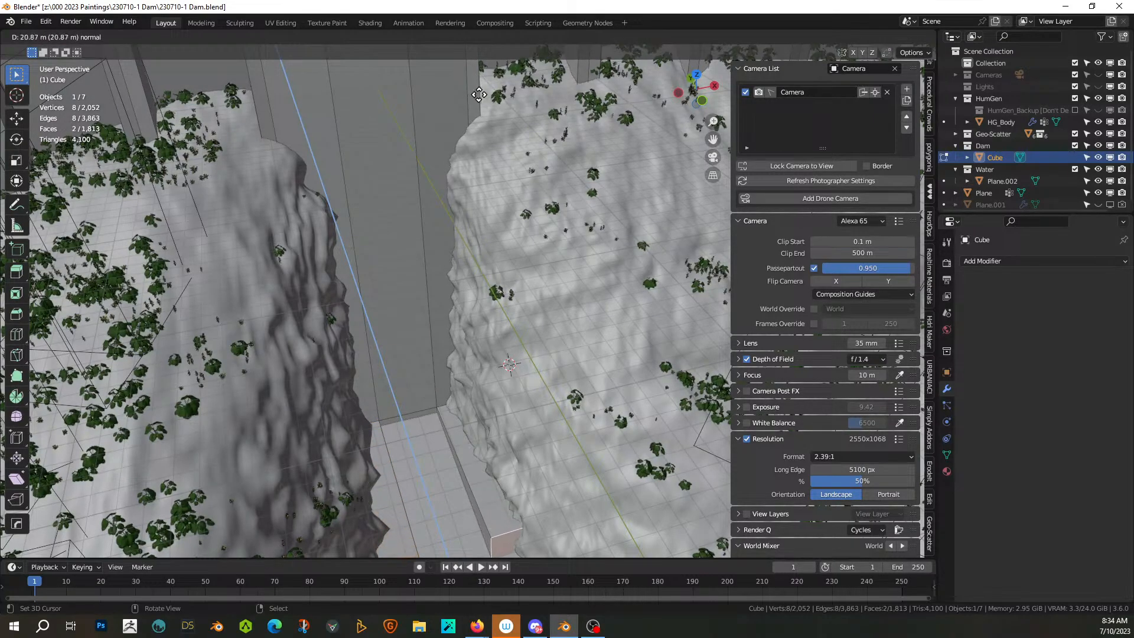
click(478, 95)
middle_drag(478, 94, 496, 527)
key(ctrl+z)
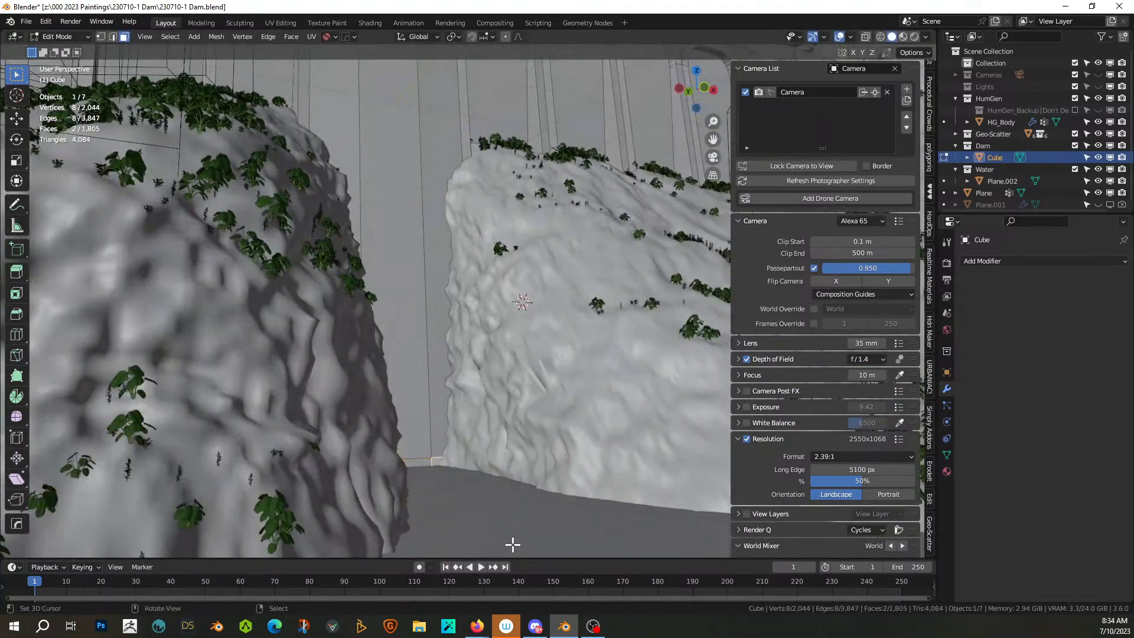
scroll(505, 498, down, 2)
scroll(505, 498, up, 1)
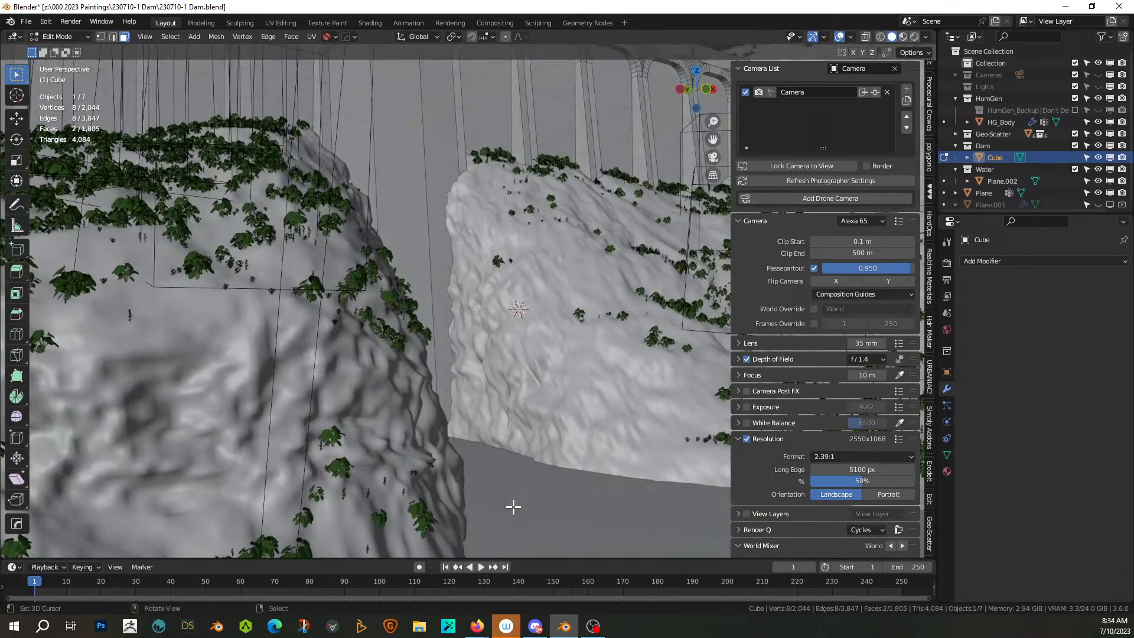
key(g)
key(y)
right_click(586, 546)
Step: Extrude the two selected base faces and move them -30.227 m along global Y to form two walls
key(e)
right_click(586, 546)
key(e)
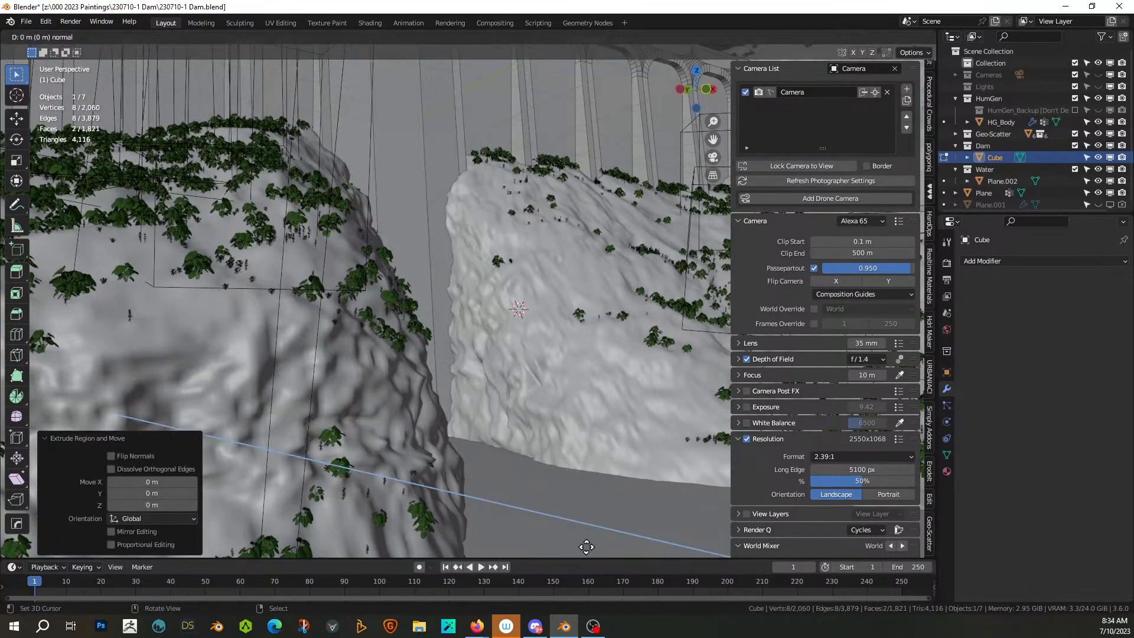
key(y)
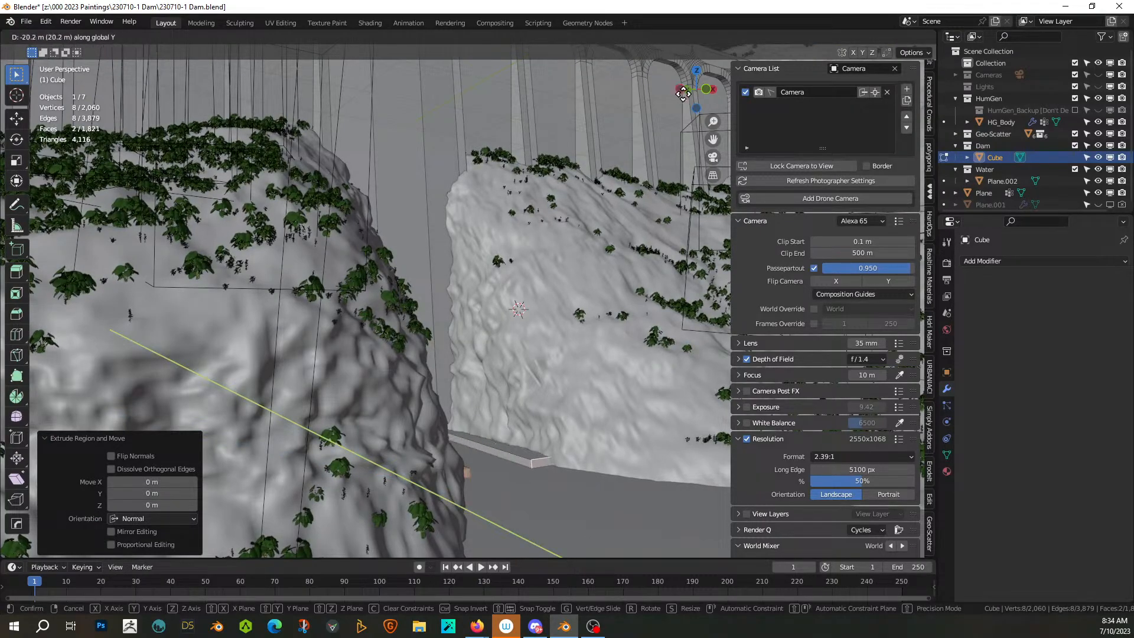
click(741, 121)
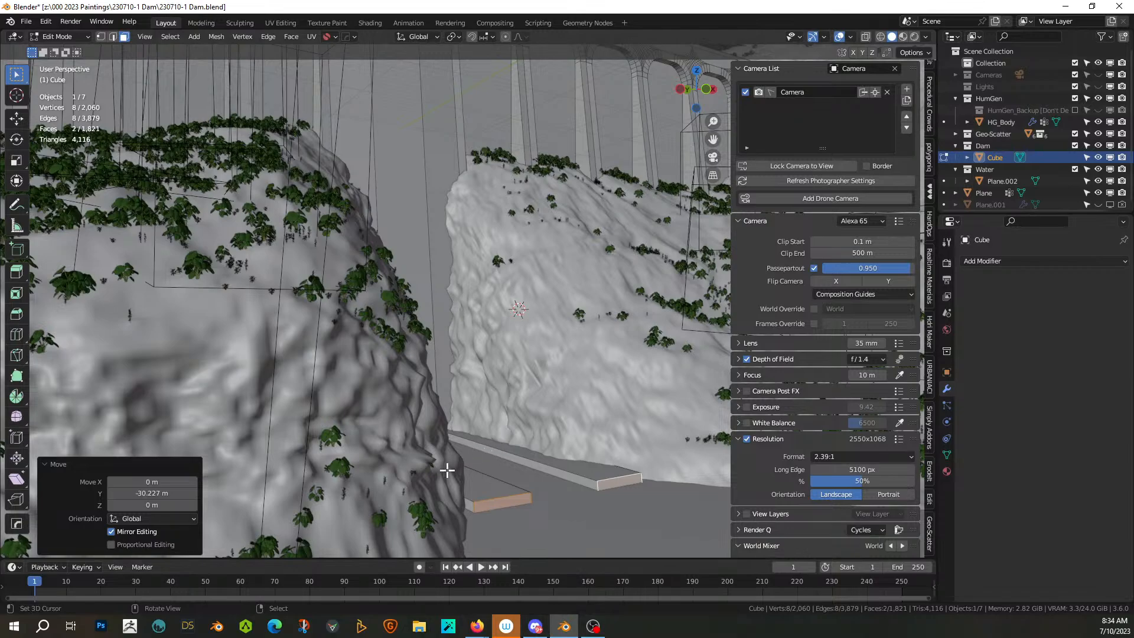
Step: Isolate the dam, select the outer side face of each base wall, and extrude both 30.2 m along their normals
middle_drag(541, 537, 470, 532)
middle_drag(385, 512, 431, 444)
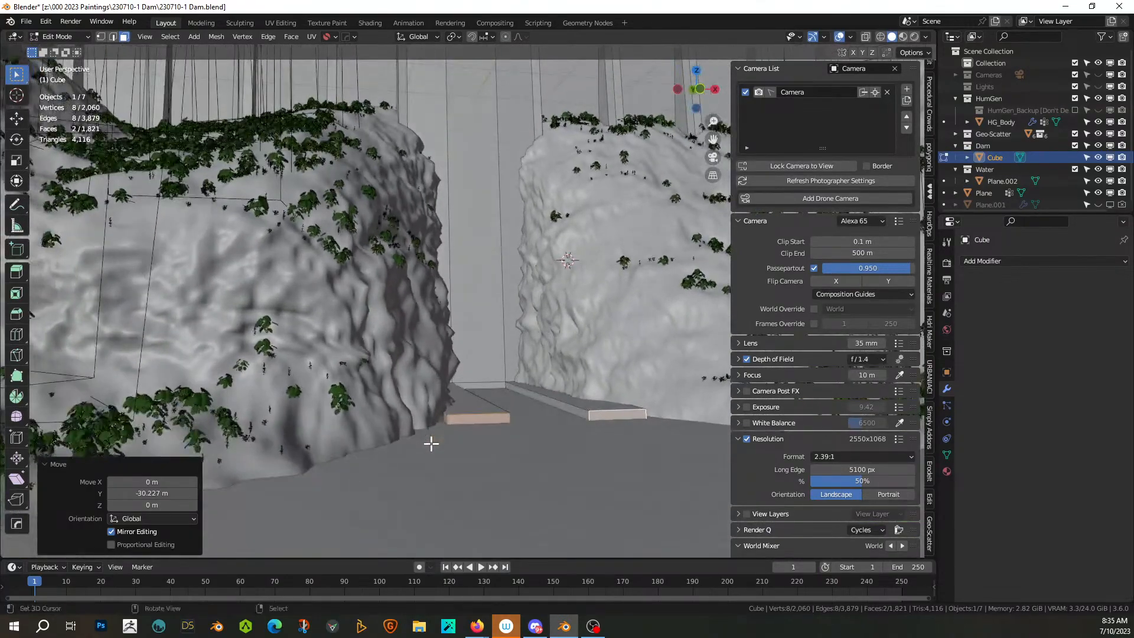
key(KP_Divide)
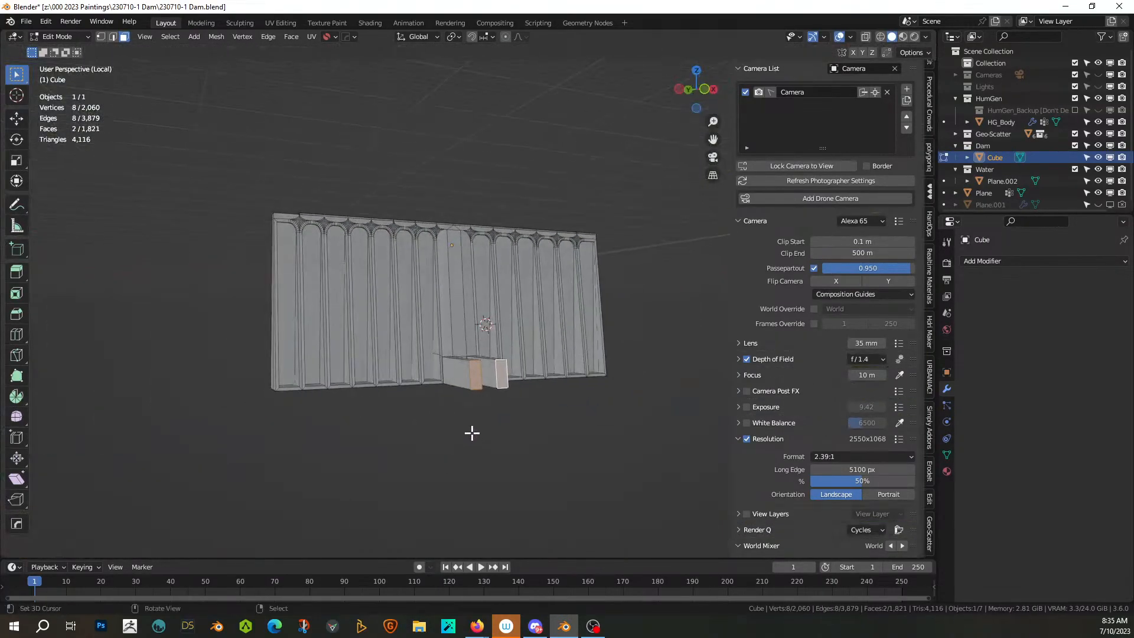
click(456, 376)
mouse_move(467, 382)
middle_down()
mouse_move(483, 393)
mouse_move(470, 378)
middle_up()
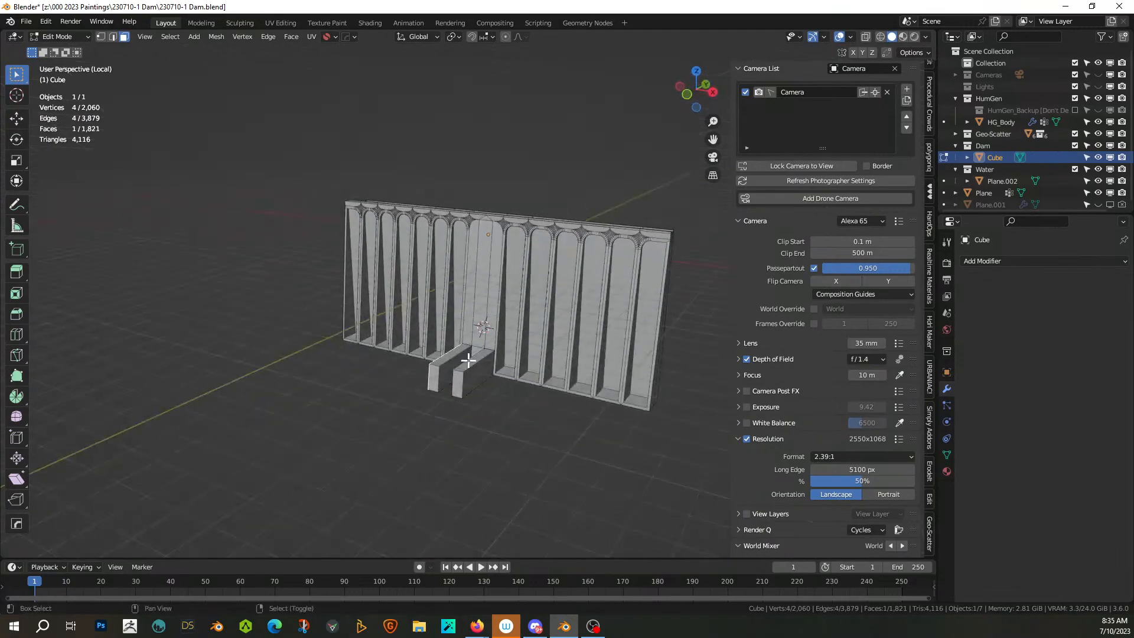
shift+click(476, 372)
key(alt+e)
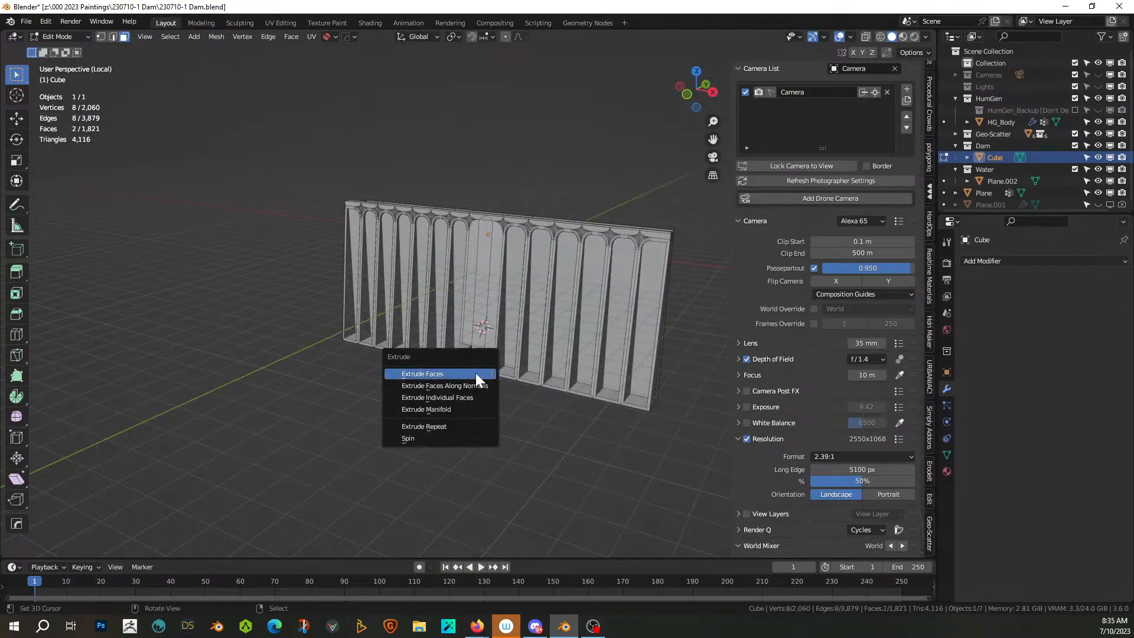
click(480, 385)
click(580, 353)
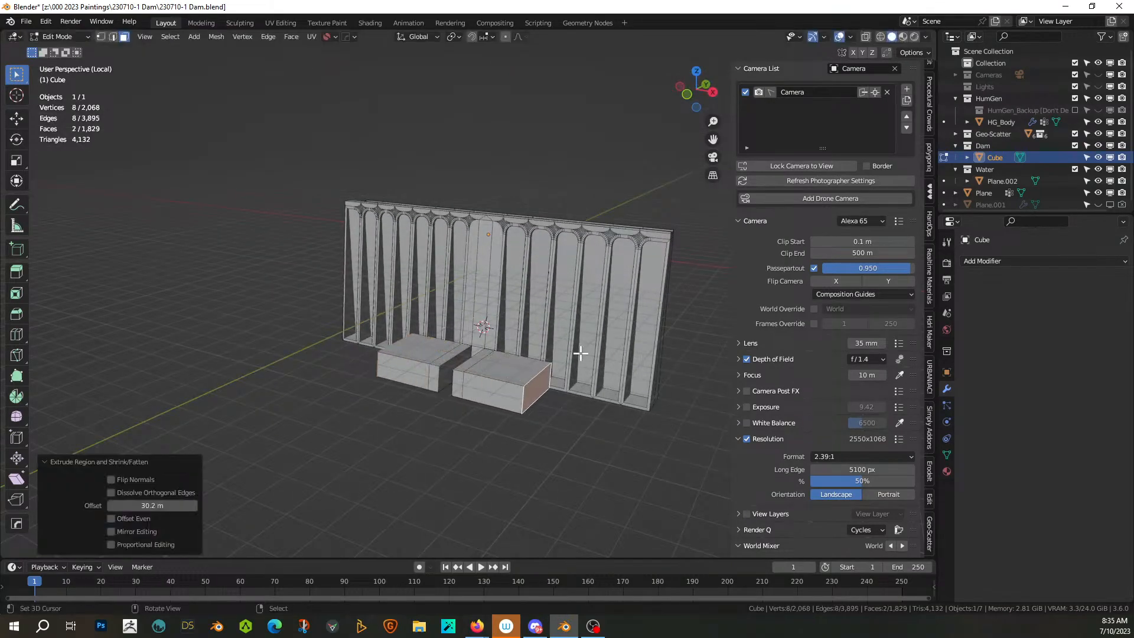
Step: Leave local view and select the four front end faces of the two widened base walls
key(KP_Divide)
scroll(484, 405, up, 5)
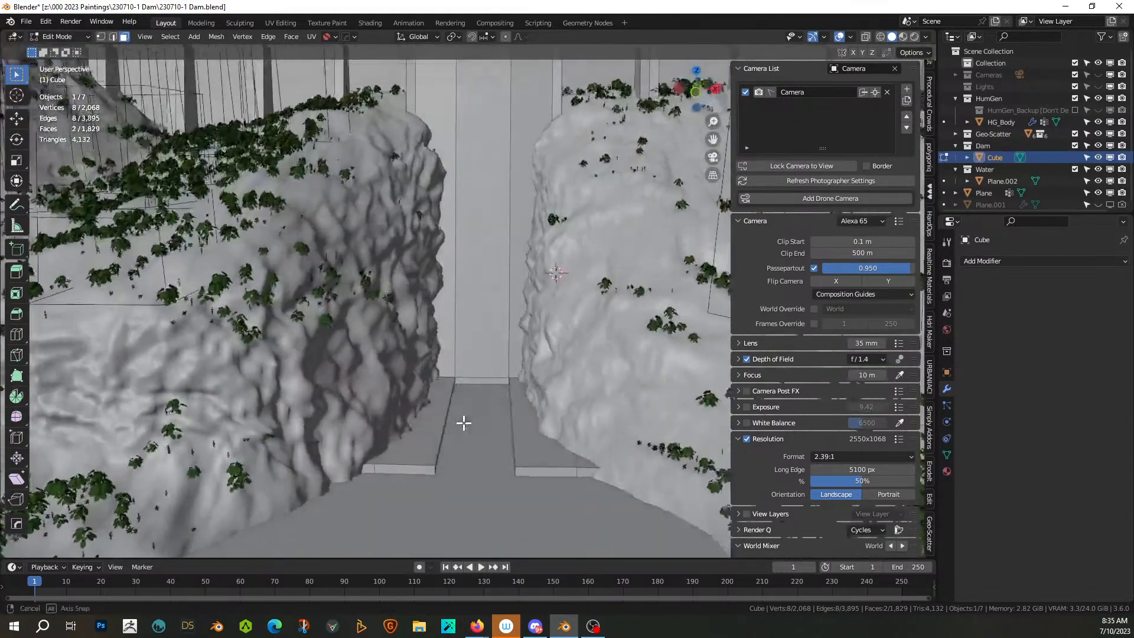
scroll(465, 423, up, 1)
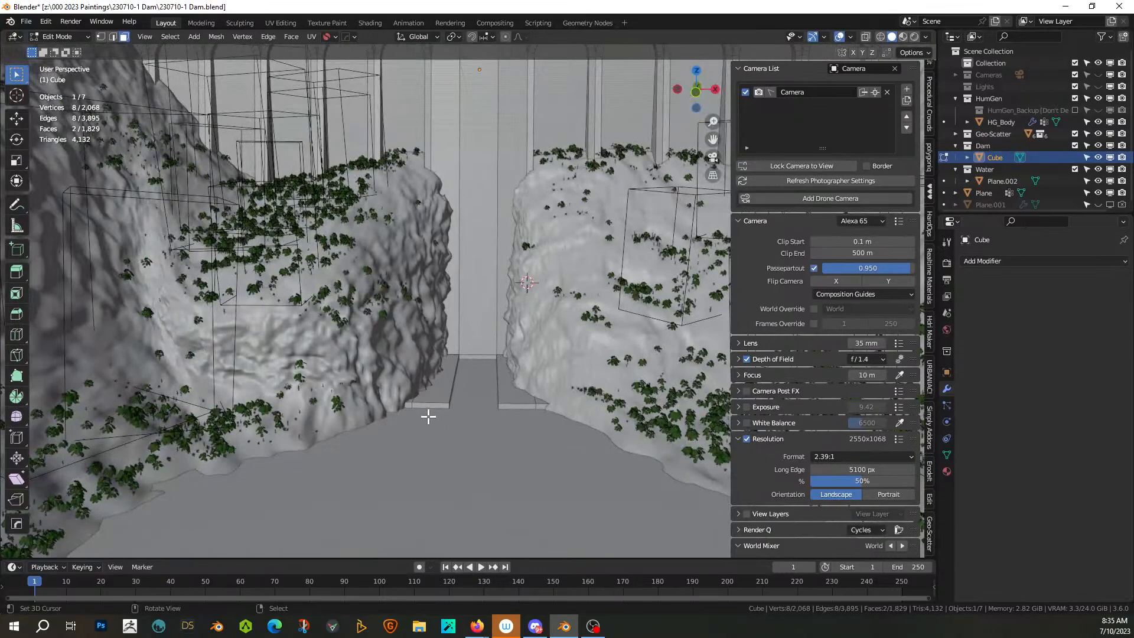
shift+click(408, 405)
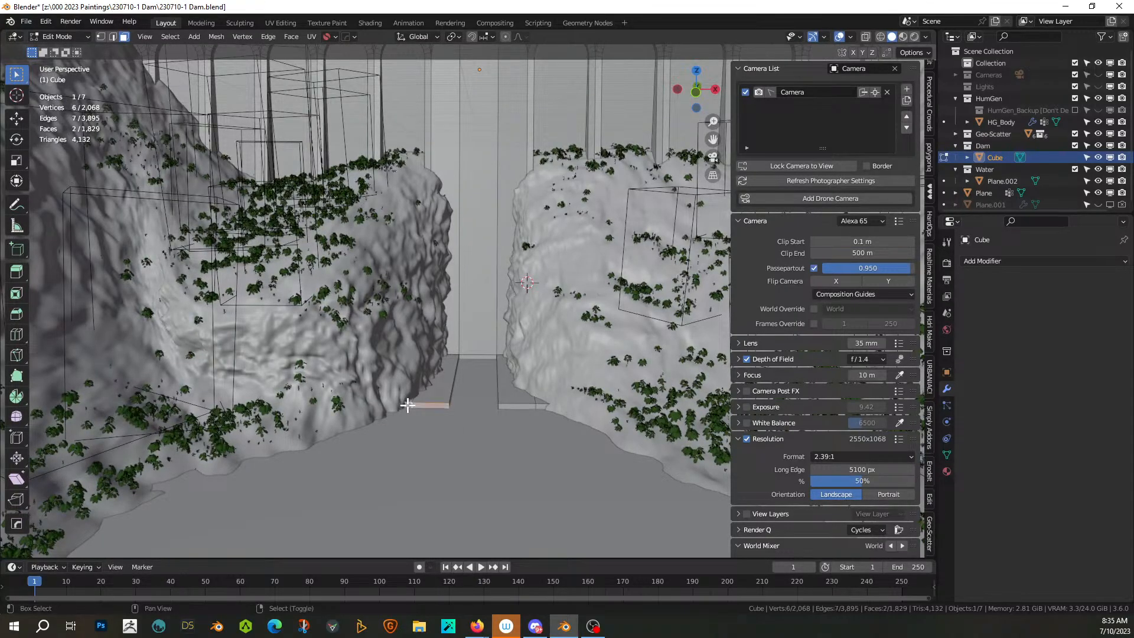
shift+click(512, 405)
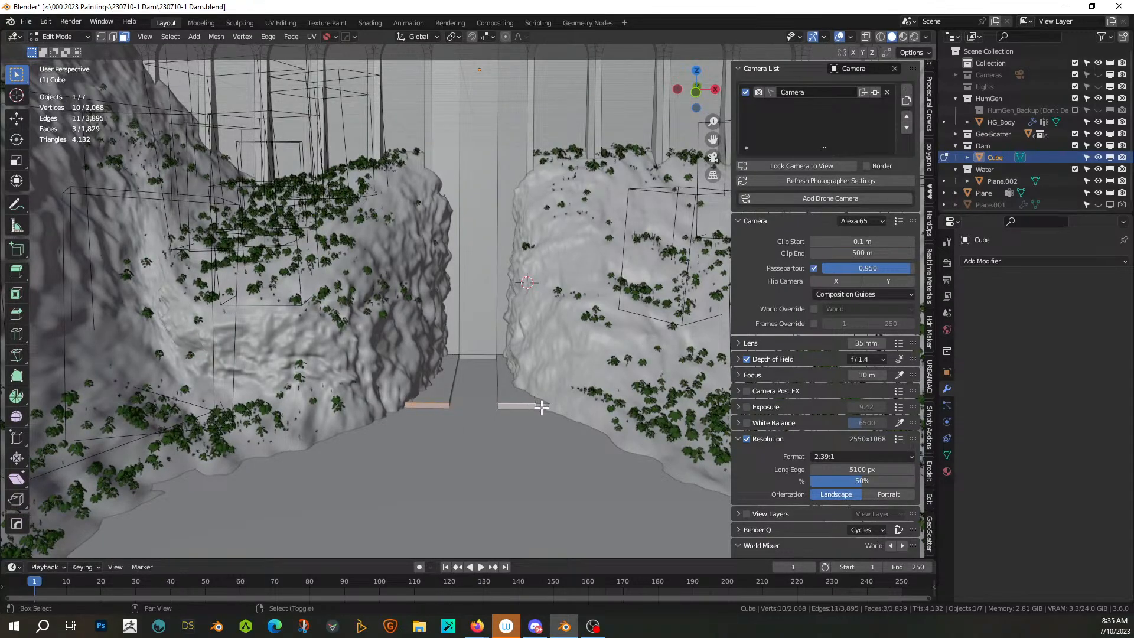
shift+click(542, 406)
Step: Try extruding the four front faces 24.153 m along their normal from top view, then undo the extrusion
key(KP_7)
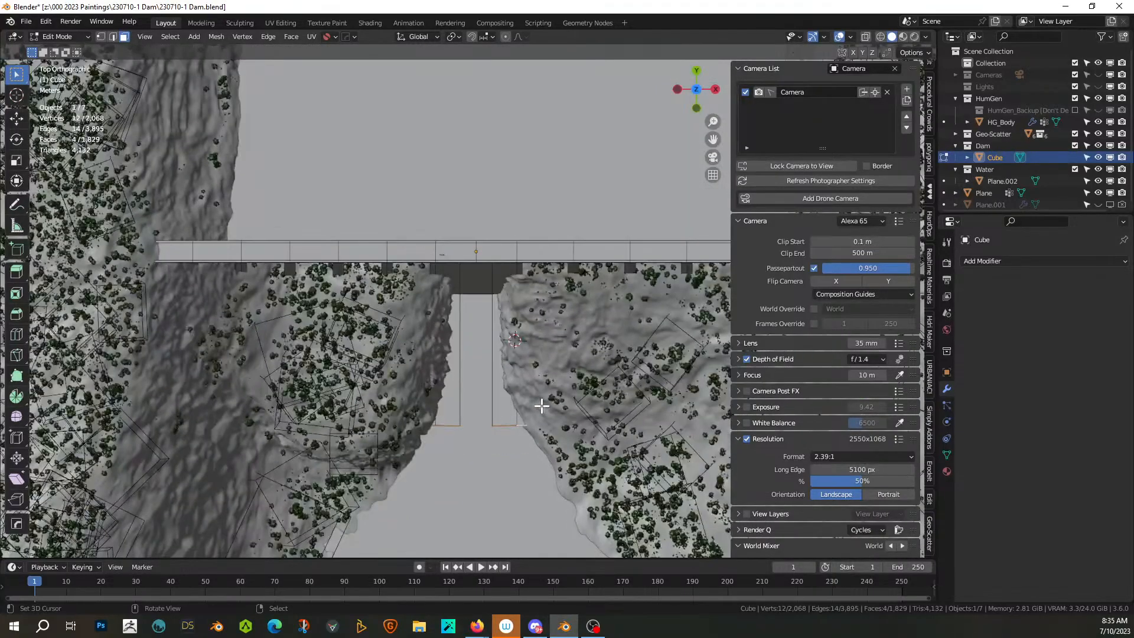
key(e)
click(545, 509)
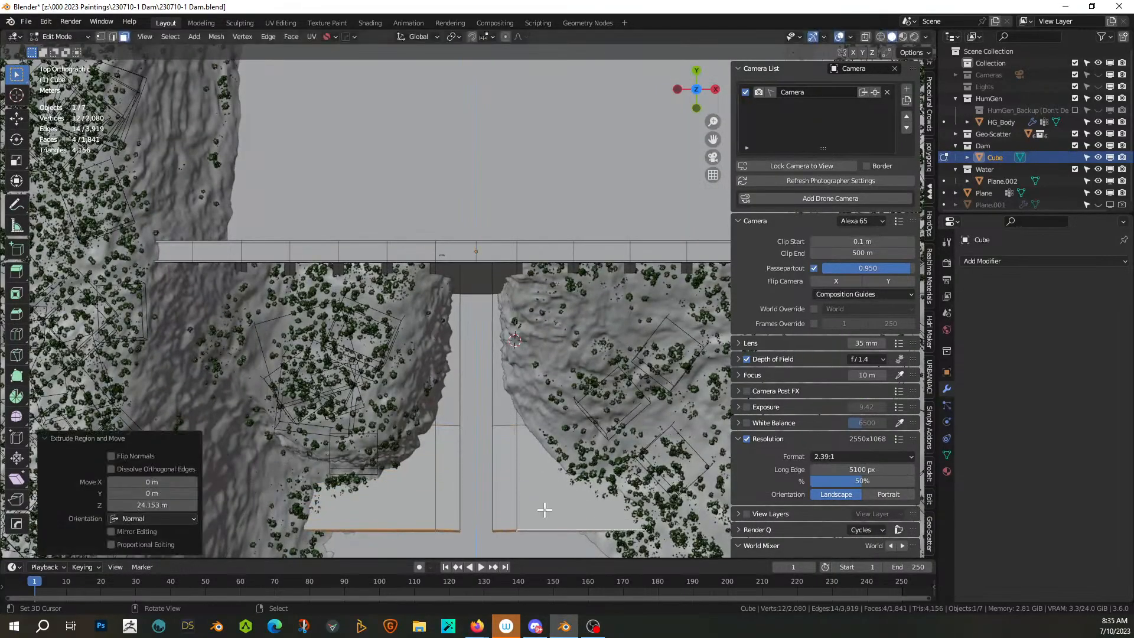
middle_drag(544, 509, 467, 408)
key(ctrl+z)
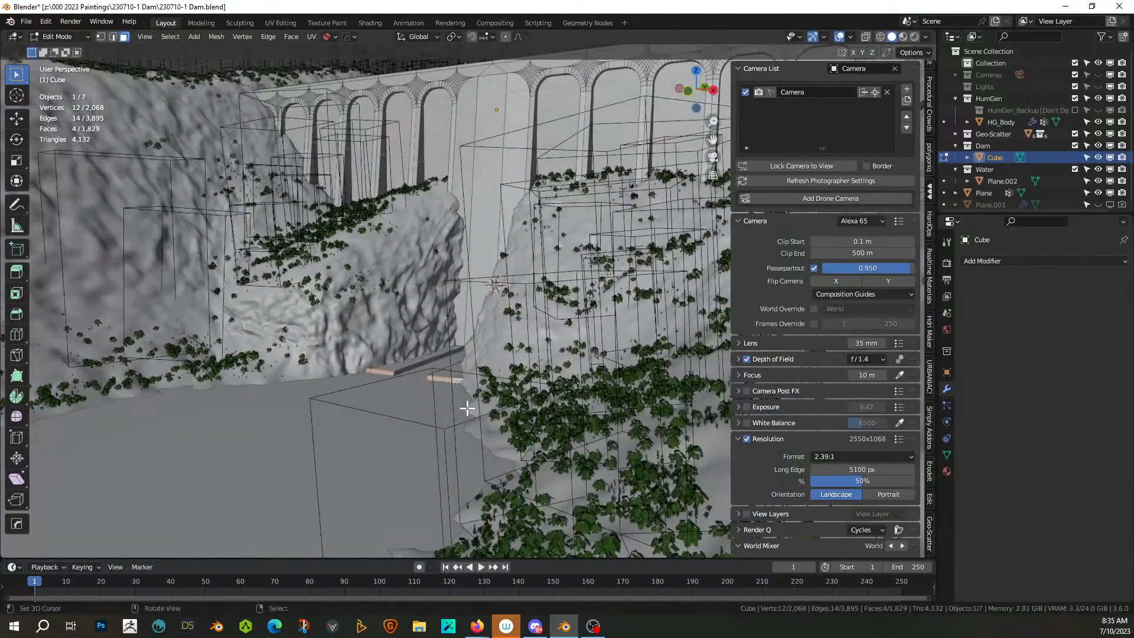
Step: Try flattening the selected front faces by scaling them to 0 along global Z
key(s)
key(z)
key(0)
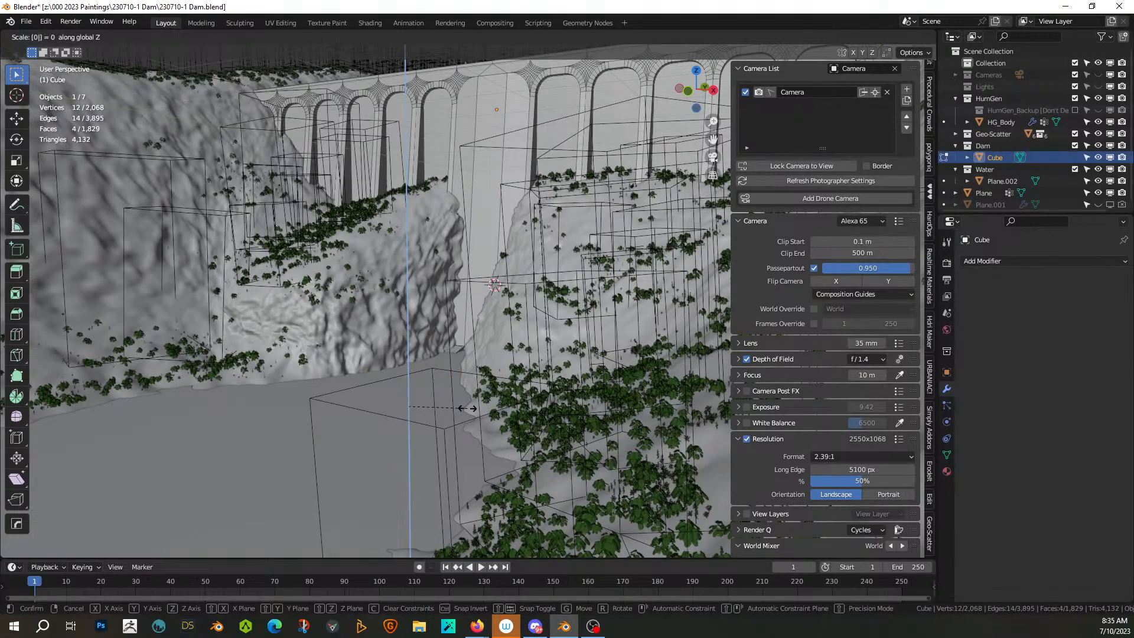
key(Return)
Step: Extrude the four front faces of the base walls and move them -34.785 m along global Y
middle_drag(467, 408, 509, 417)
key(e)
right_click(508, 421)
key(g)
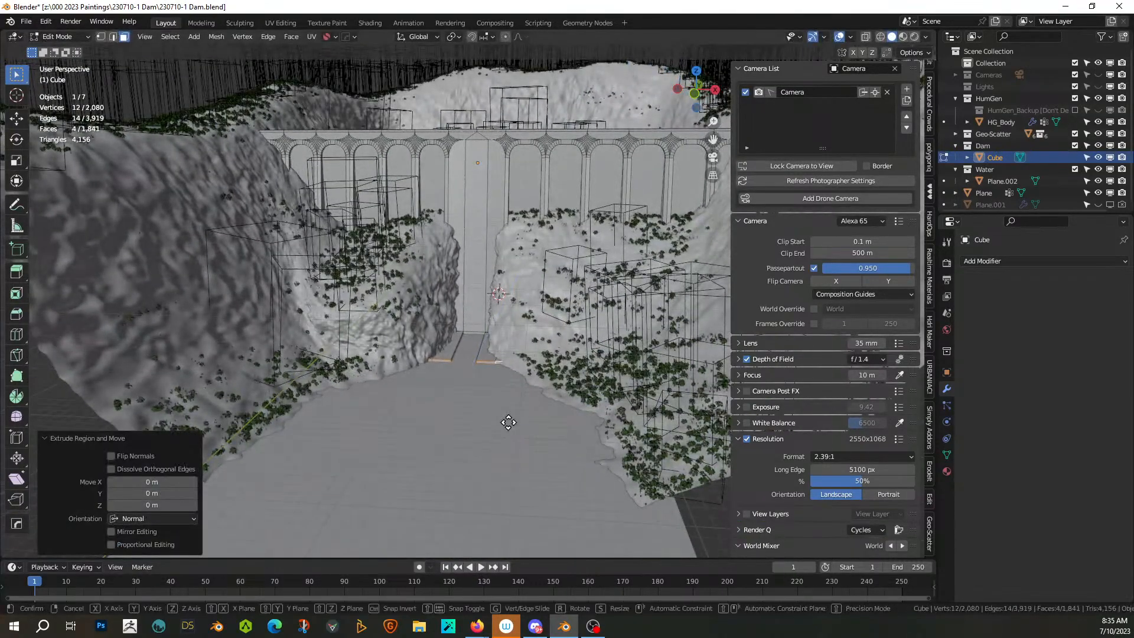
key(y)
click(522, 483)
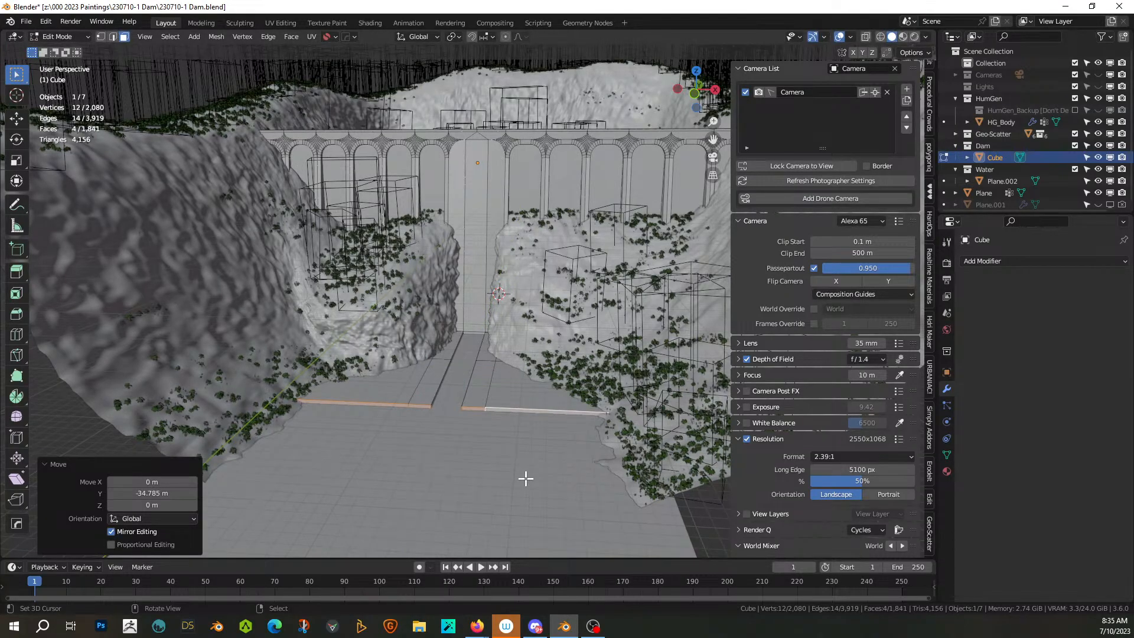
Step: Scale the newly extruded wall ends by 8.314 along global X so the walls splay outward
key(s)
key(x)
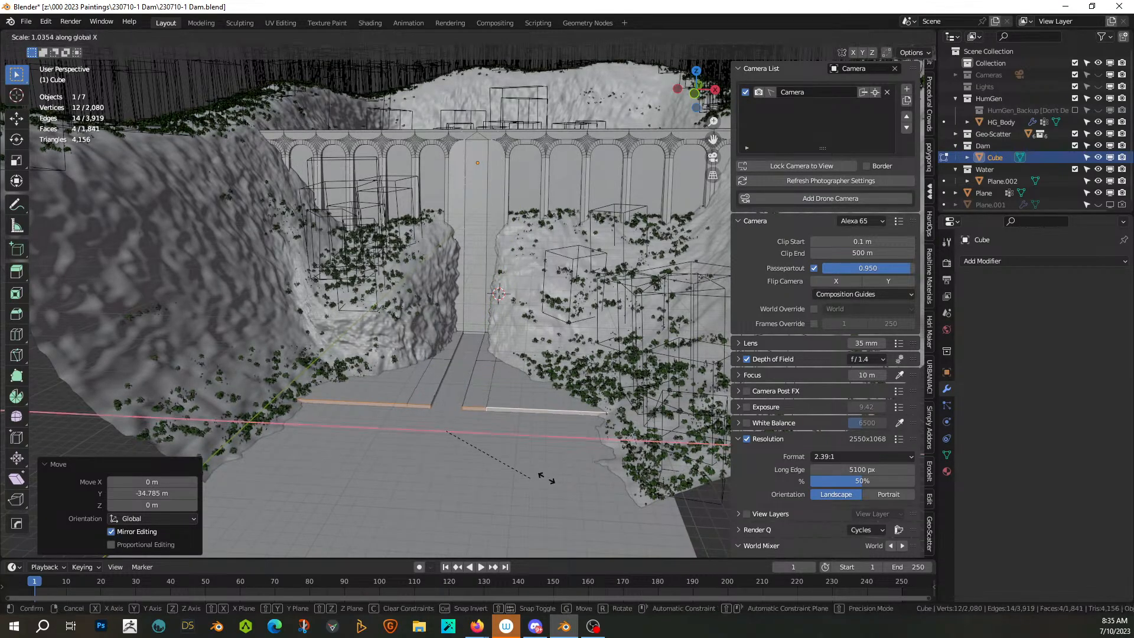
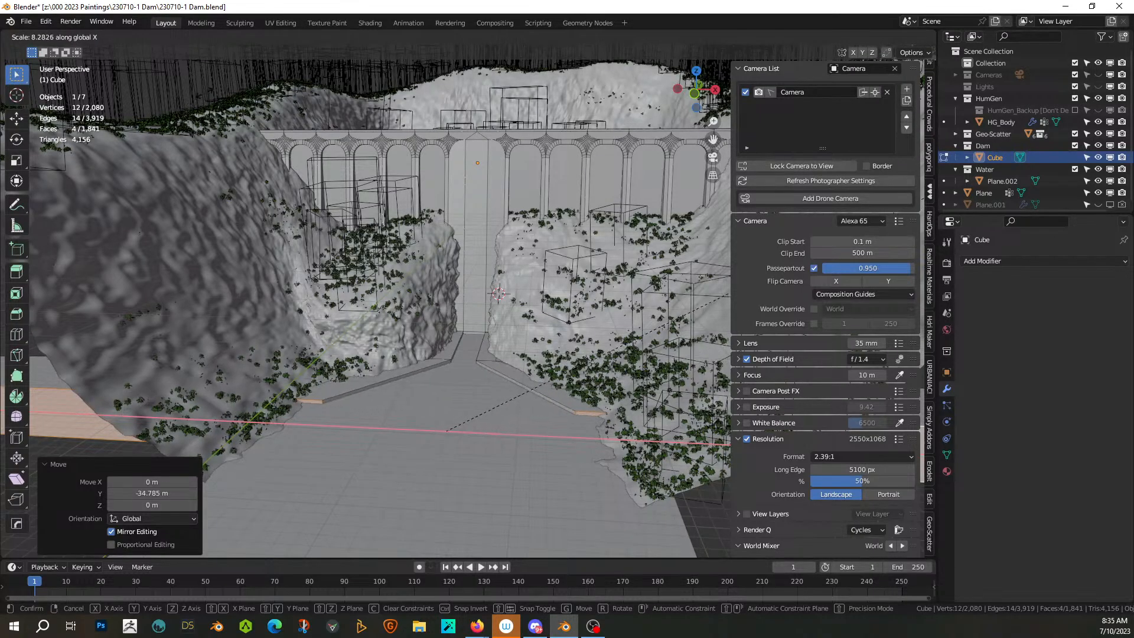
click(201, 97)
Step: Select the far outer end edge of the +X wall and move it -244.78 m along X, back toward the terrain
scroll(355, 272, down, 6)
middle_drag(433, 336, 378, 359)
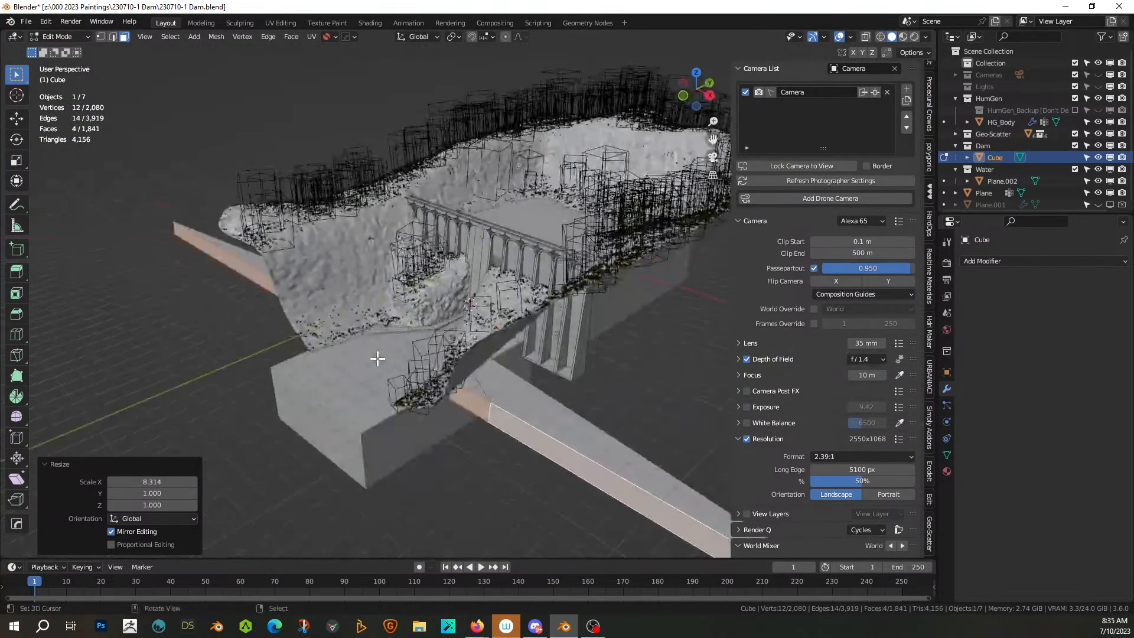
scroll(377, 359, down, 2)
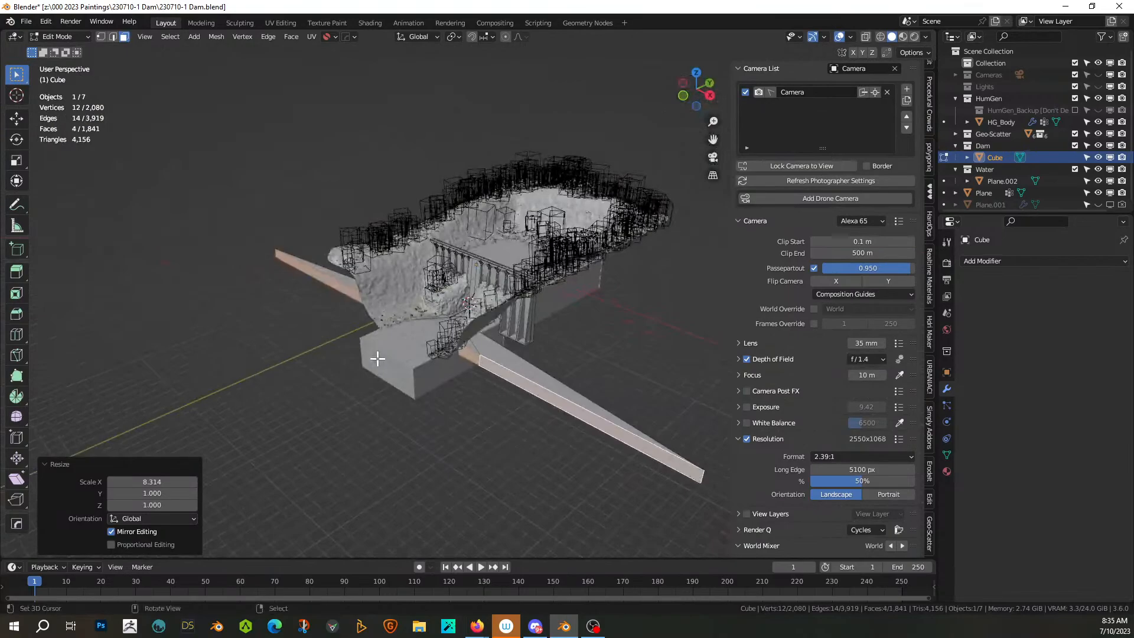
click(705, 474)
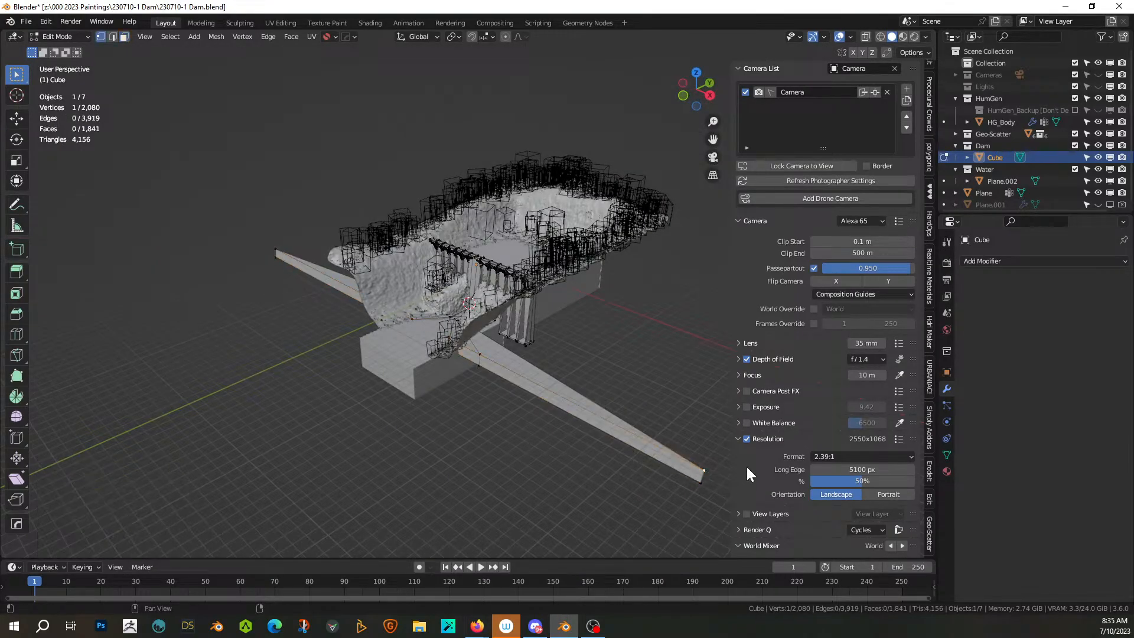
shift+click(699, 476)
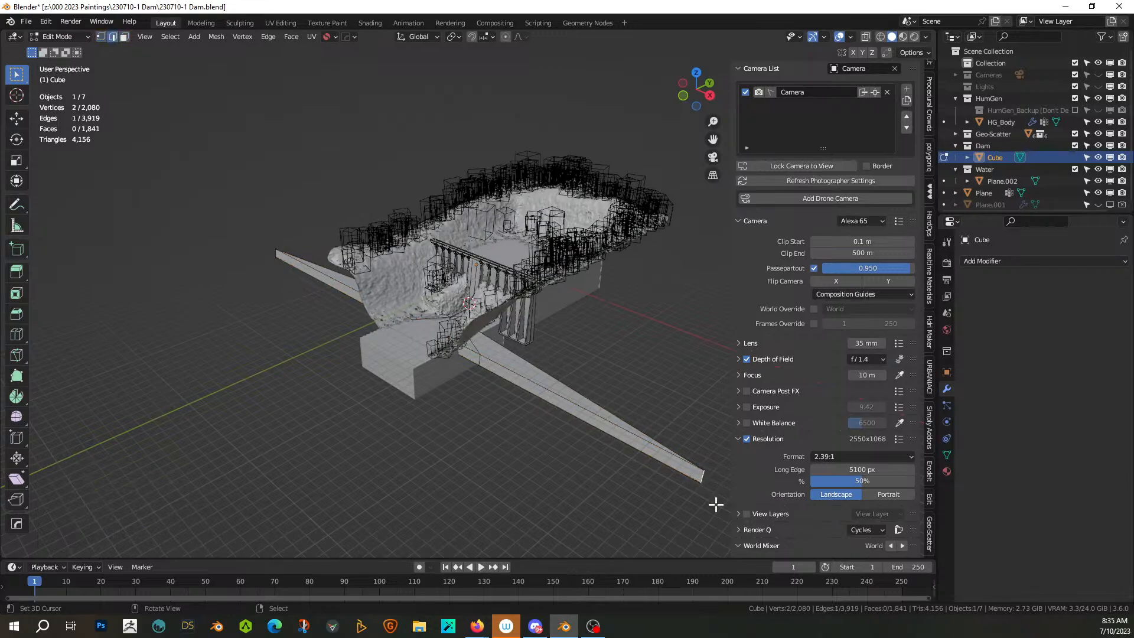
key(g)
key(x)
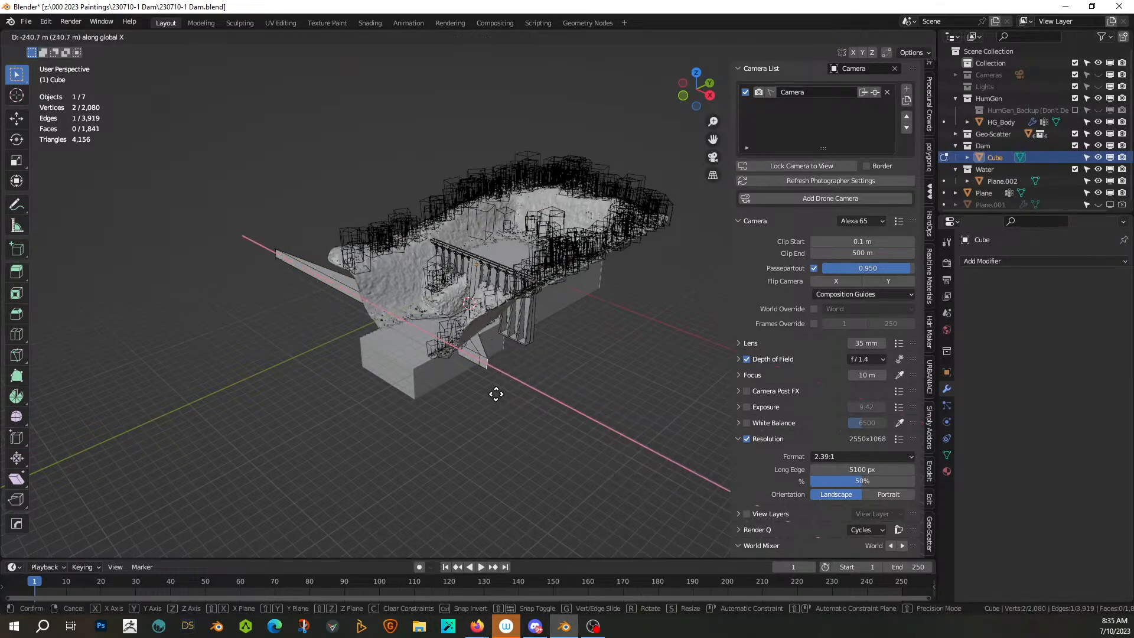
click(496, 394)
Step: Move the far outer end edge of the -X wall 240.29 m along X, then return to Object Mode
middle_drag(384, 353, 337, 353)
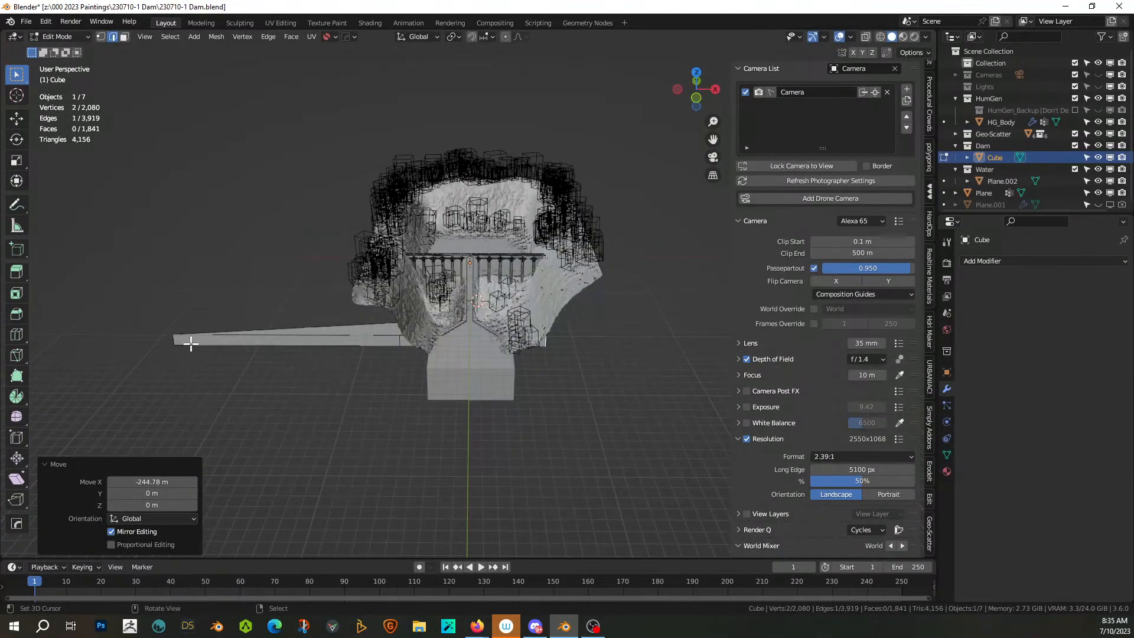
key(g)
key(x)
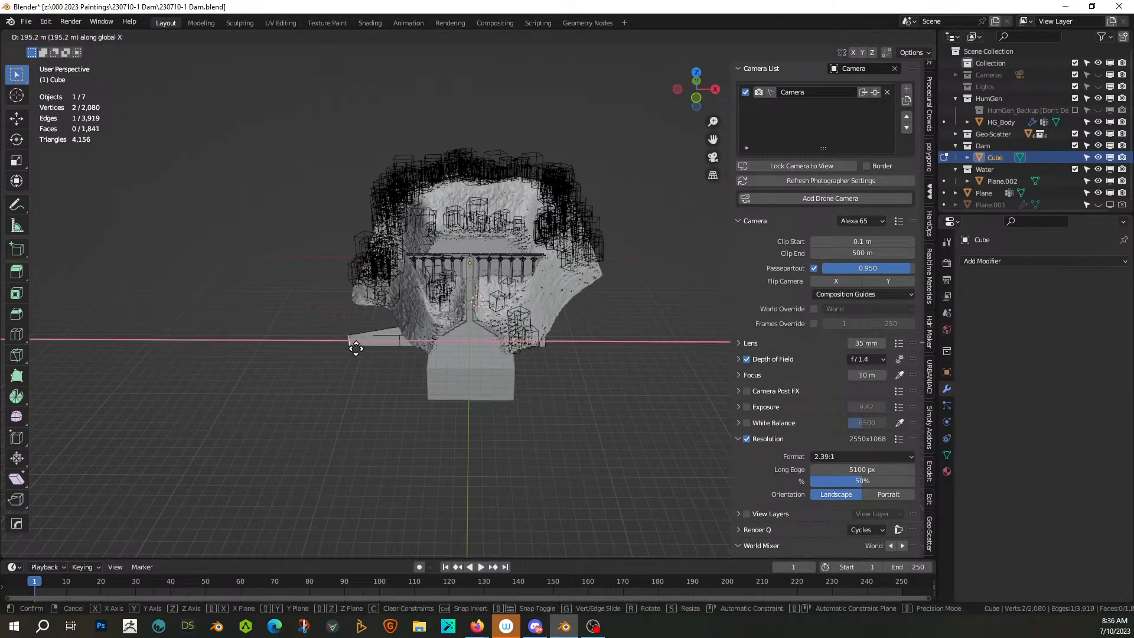
click(387, 348)
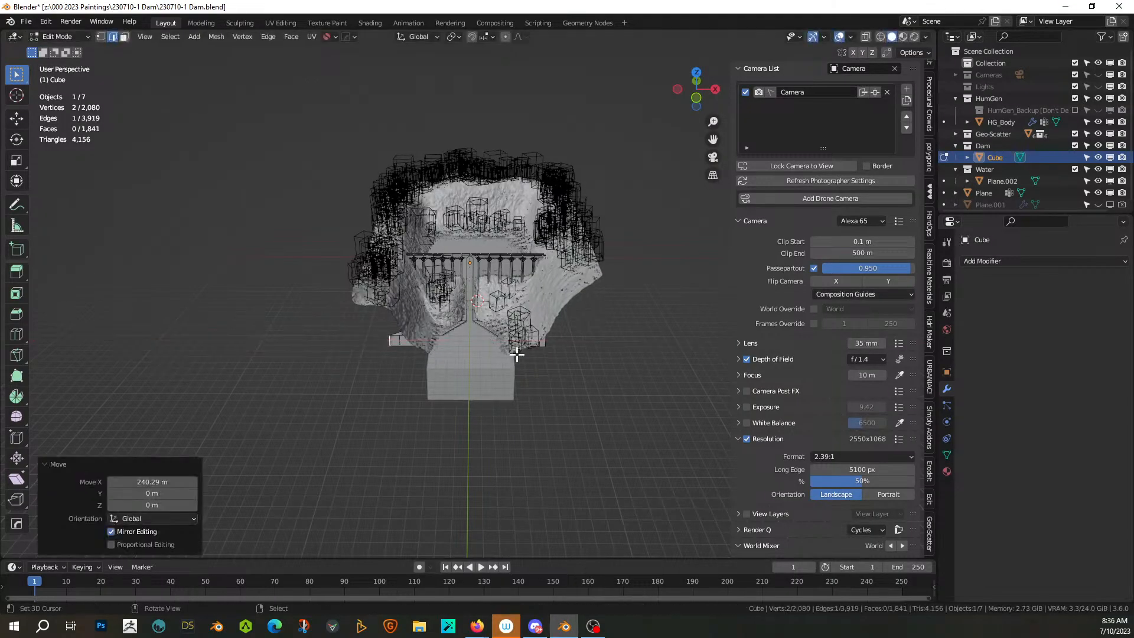
key(KP_Decimal)
middle_drag(518, 358, 515, 332)
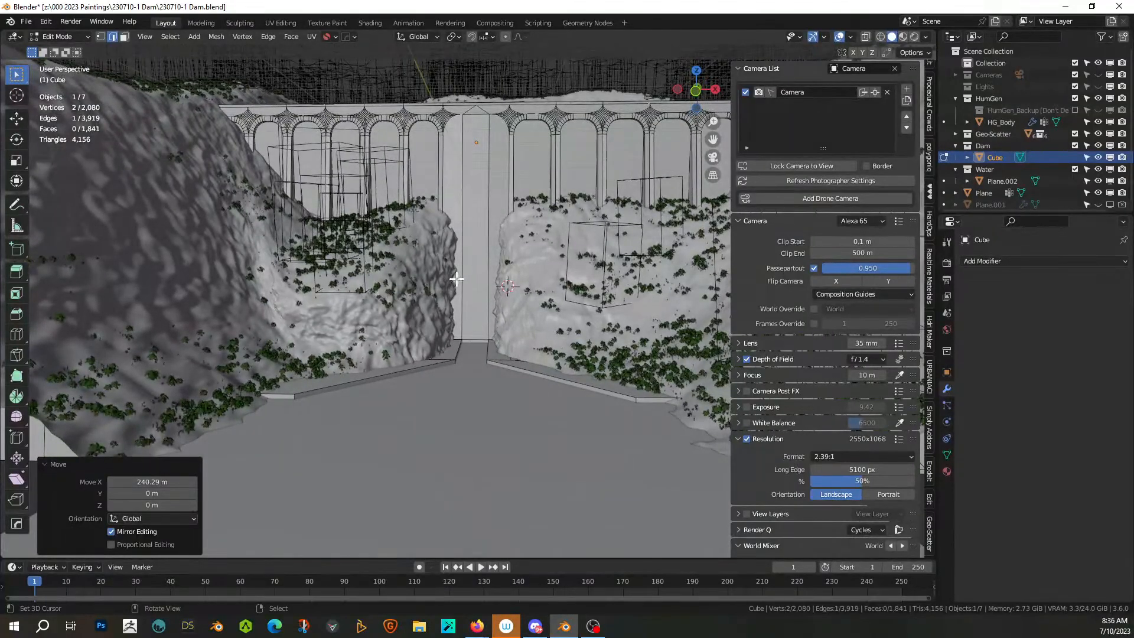
middle_drag(407, 331, 431, 379)
key(Tab)
scroll(423, 347, down, 3)
scroll(396, 374, up, 3)
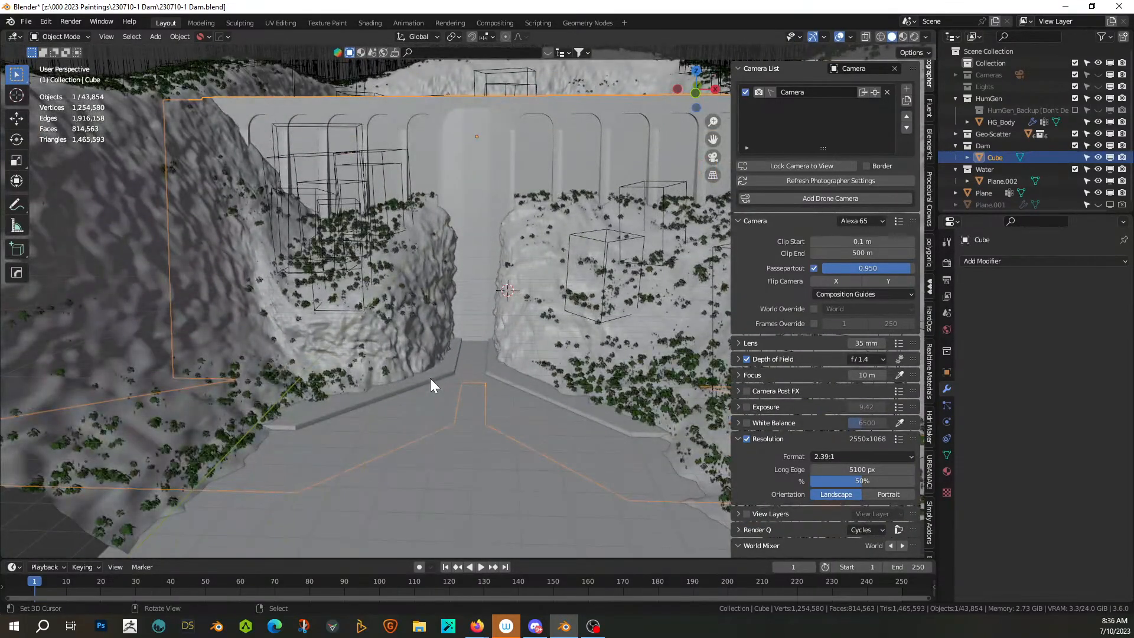
Step: Place the 3D cursor on the bank beside the -X base wall, add a 2 m cube there, and enter Edit Mode
click(295, 406)
middle_drag(374, 409, 395, 426)
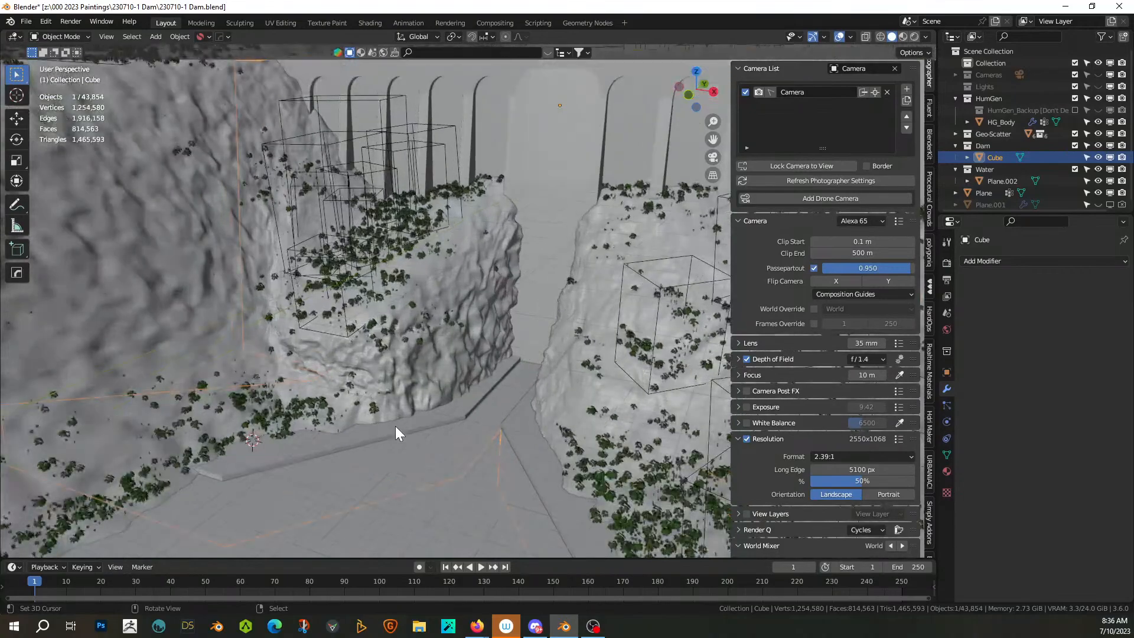
key(shift+a)
mouse_move(277, 434)
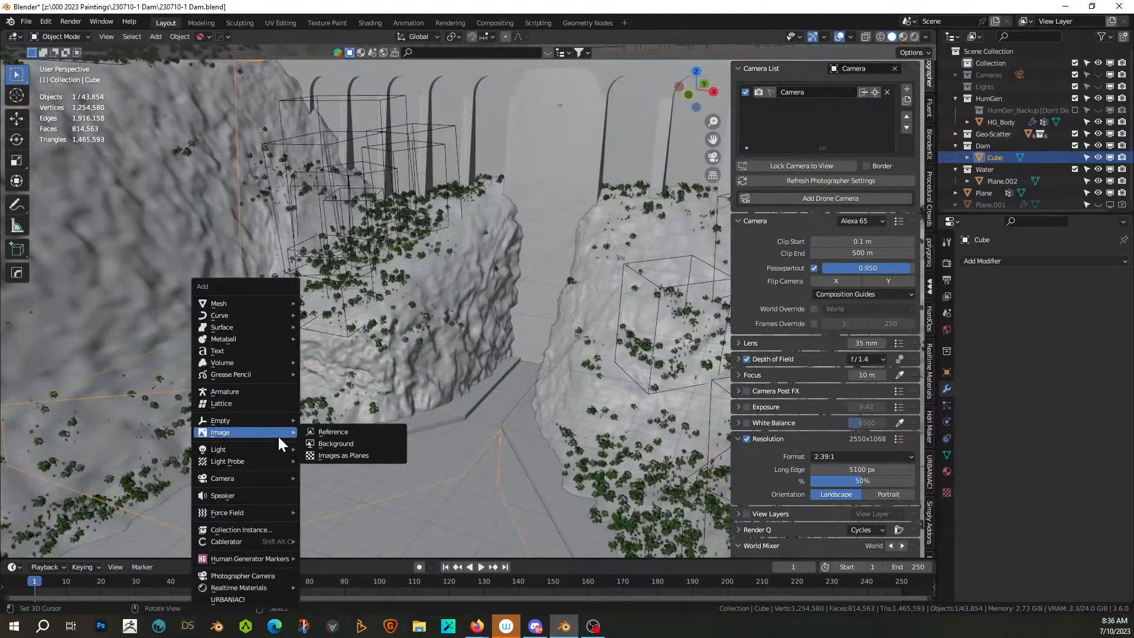
mouse_move(239, 305)
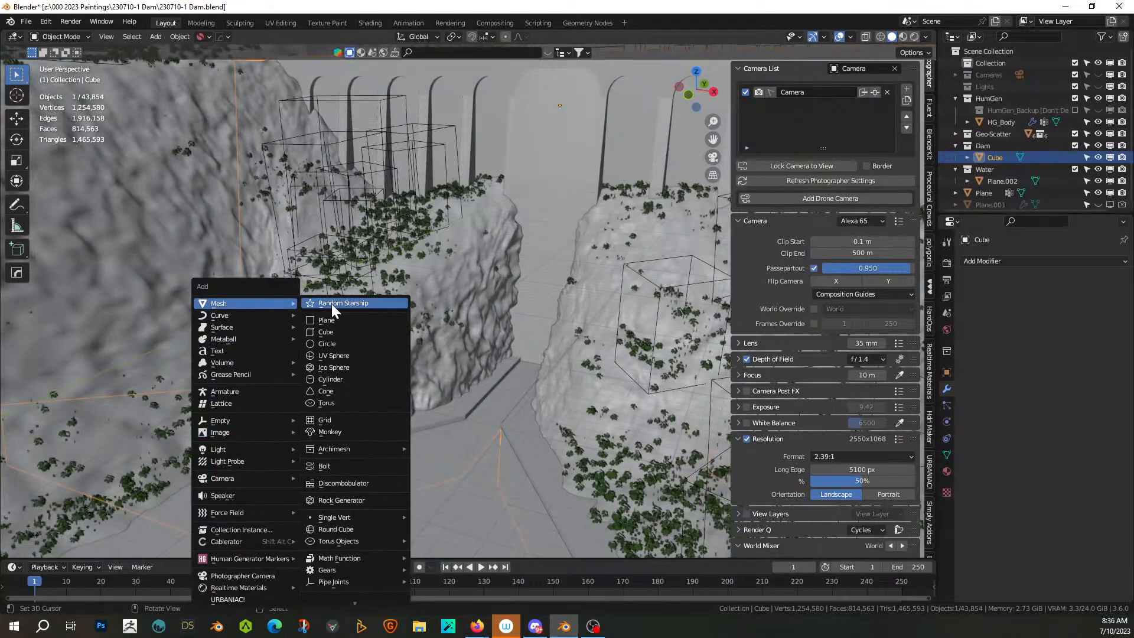
click(355, 332)
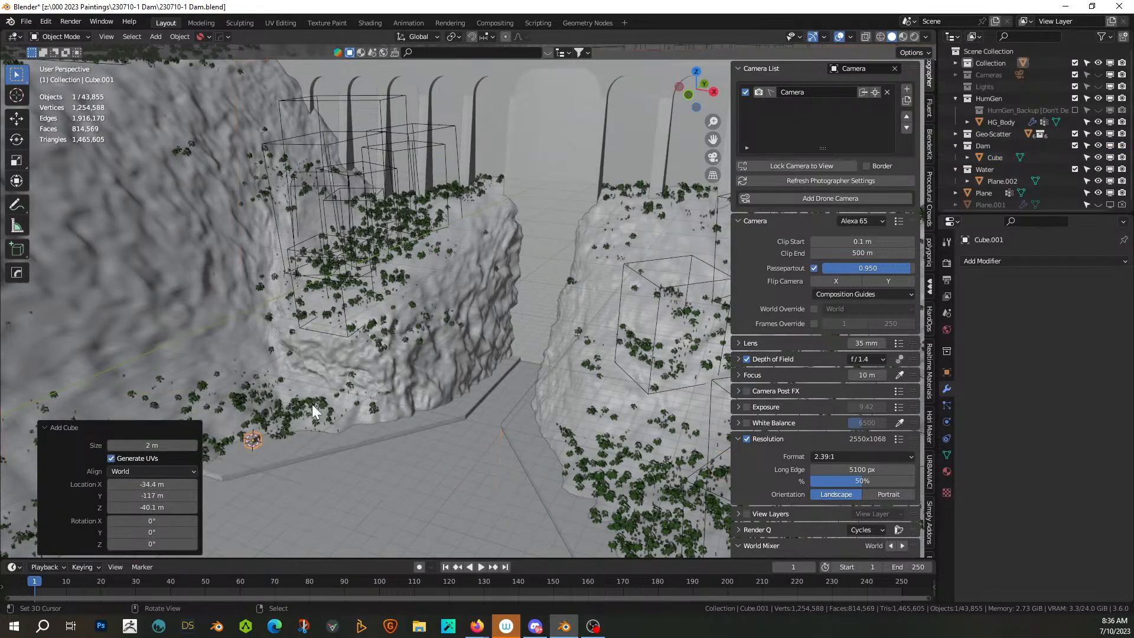
key(Tab)
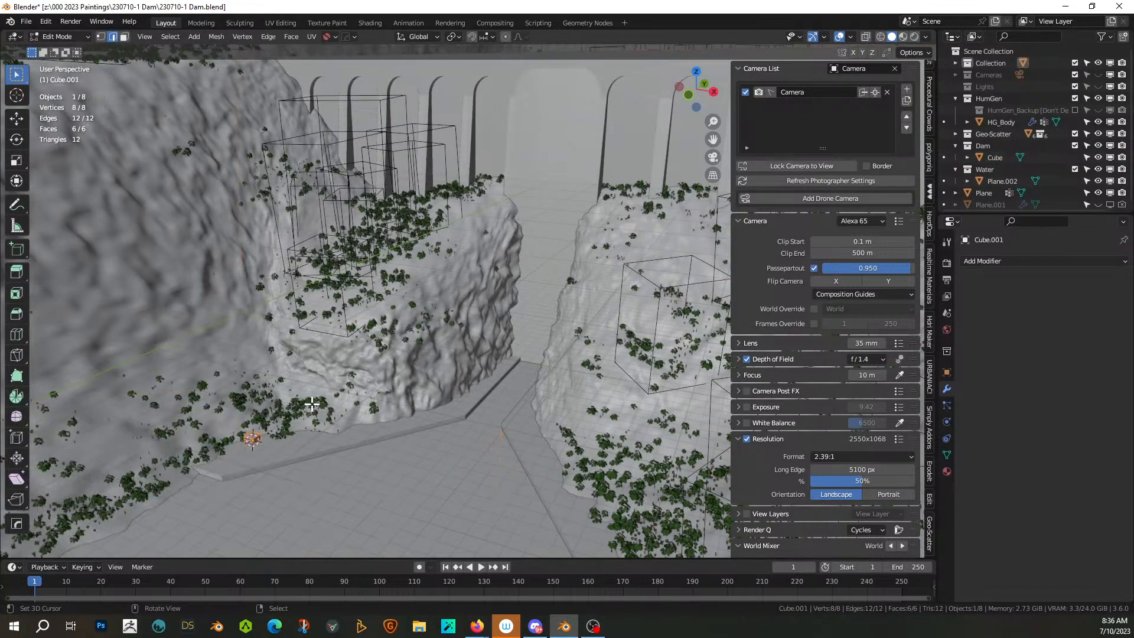
Step: Return to Object Mode and scale the new cube uniformly by 5.185
key(Tab)
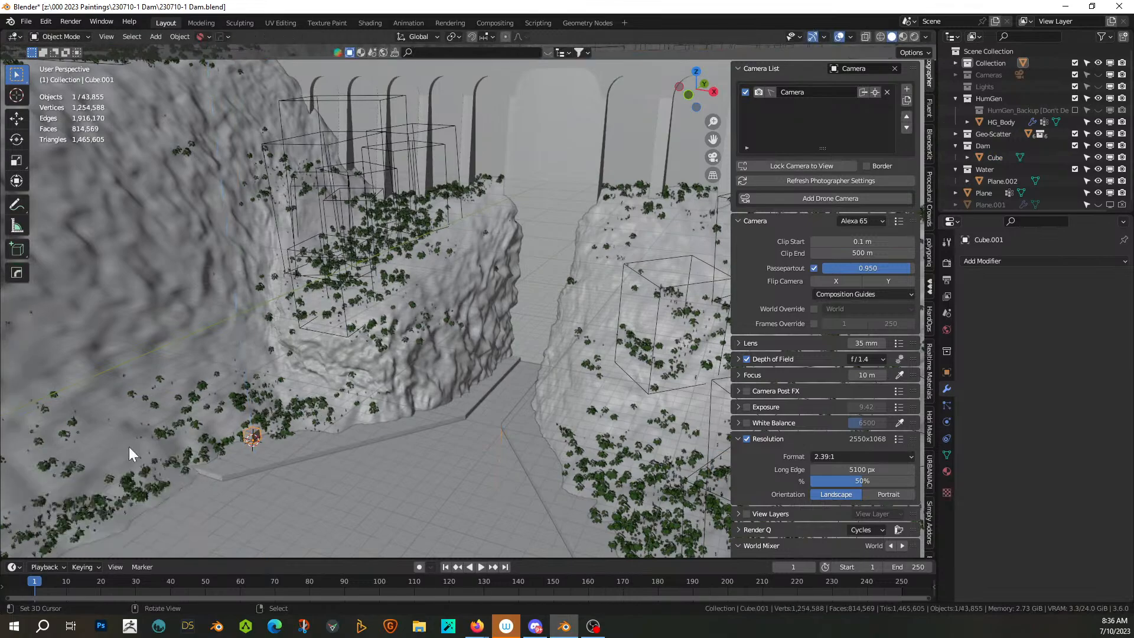
key(s)
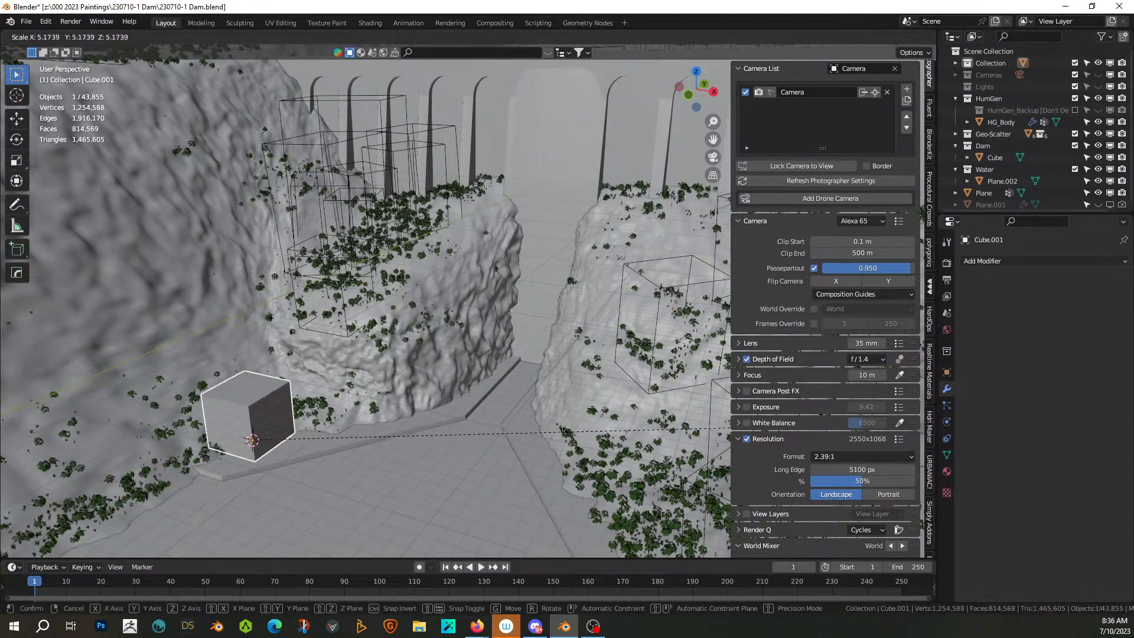
click(578, 453)
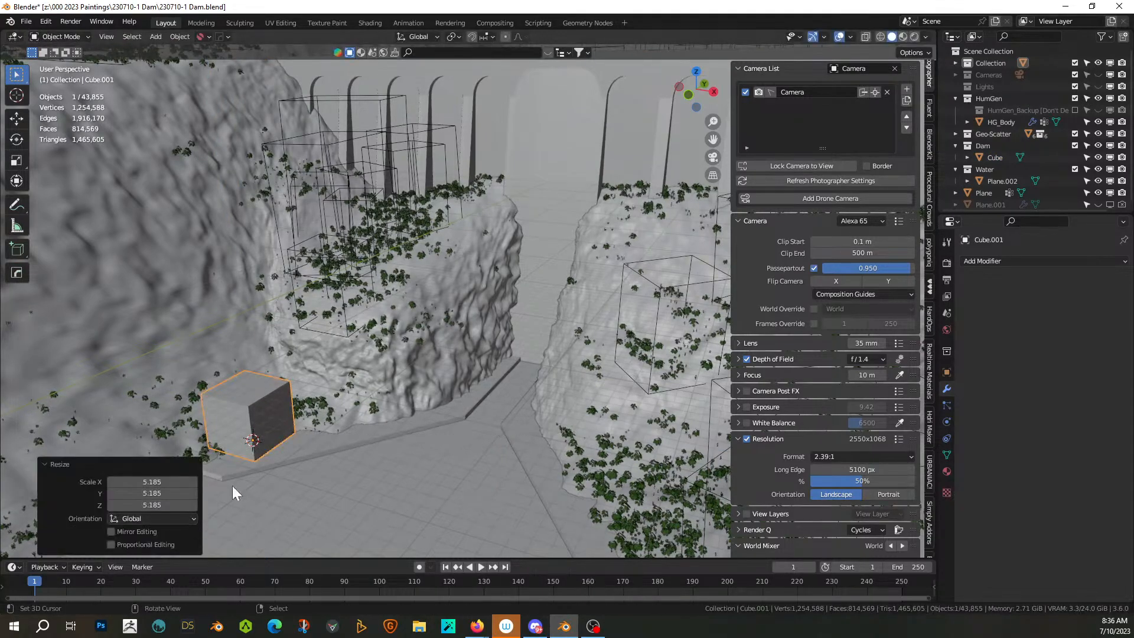
middle_drag(395, 456, 292, 453)
shift+middle_drag(266, 417, 471, 456)
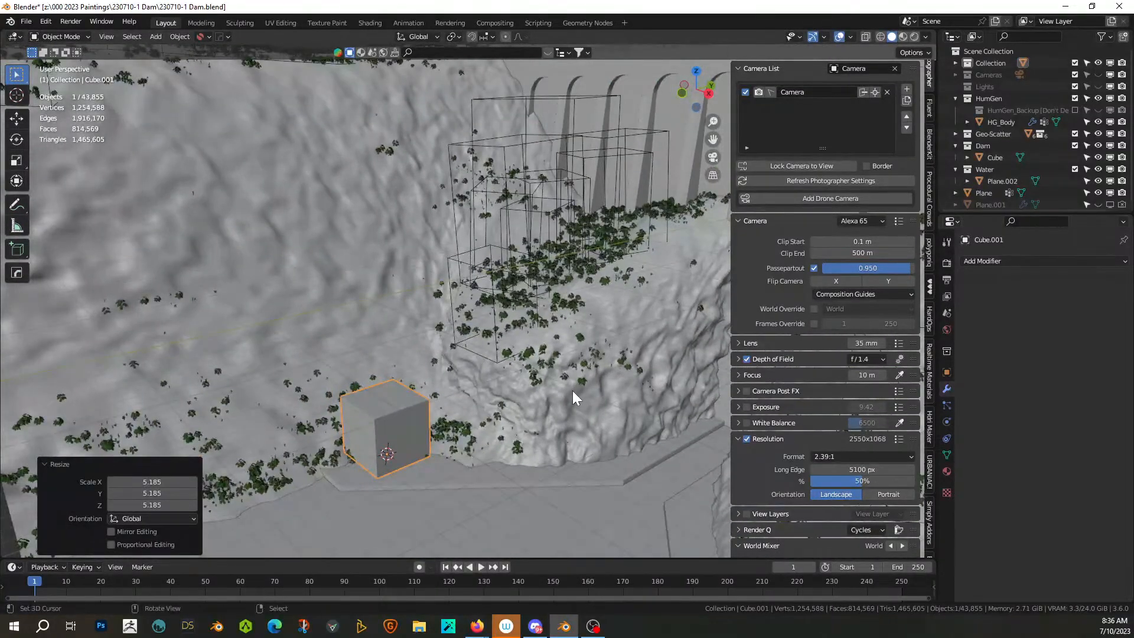
scroll(574, 391, down, 4)
Step: Bring the HG_Body human figure to the 3D cursor by setting its origin there and moving its geometry to the origin
key(Tab)
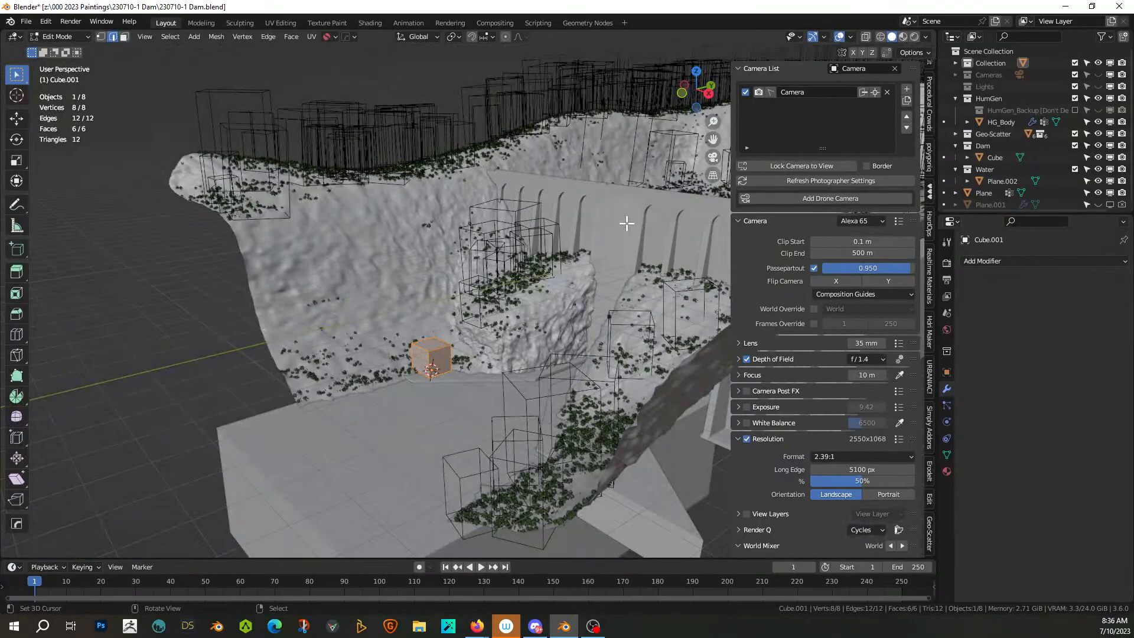
click(1012, 122)
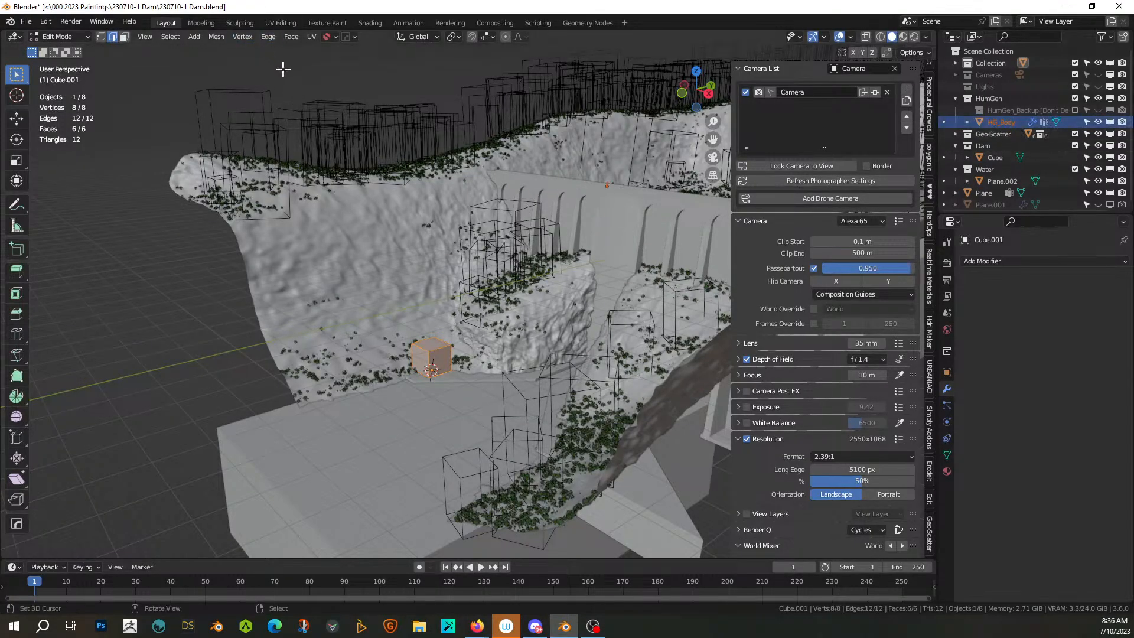
key(Tab)
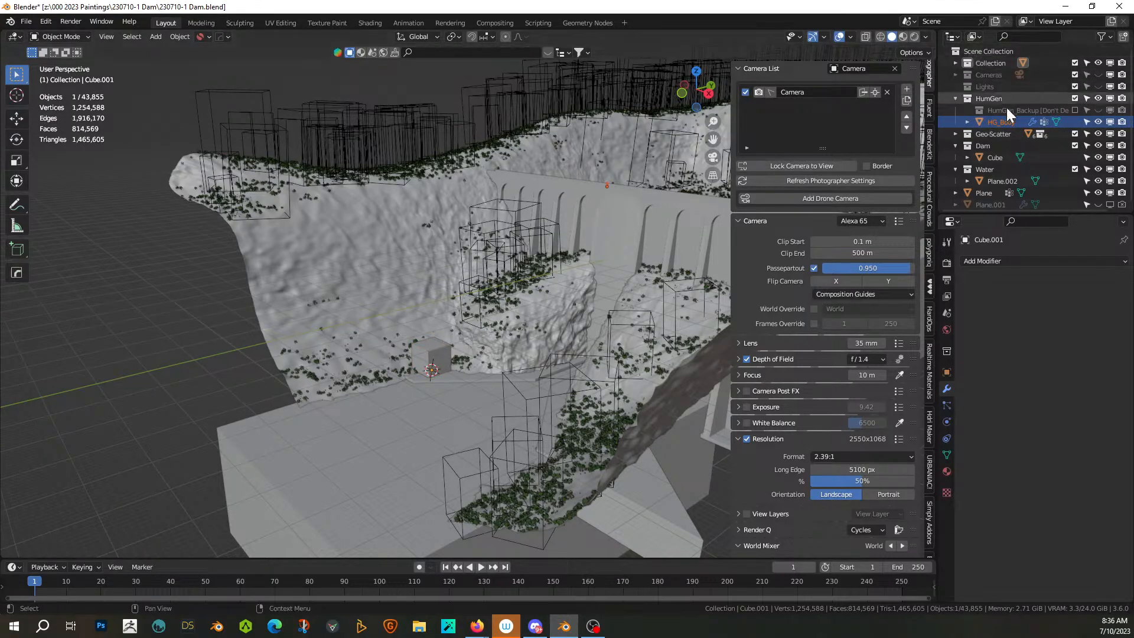
click(179, 36)
mouse_move(200, 64)
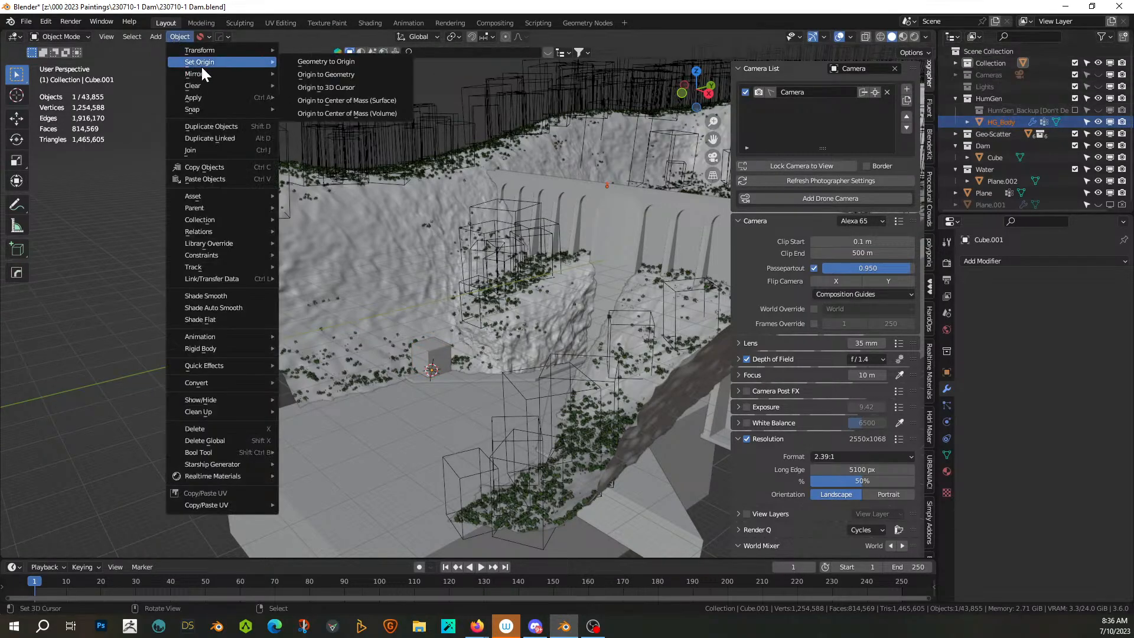
click(362, 89)
click(180, 36)
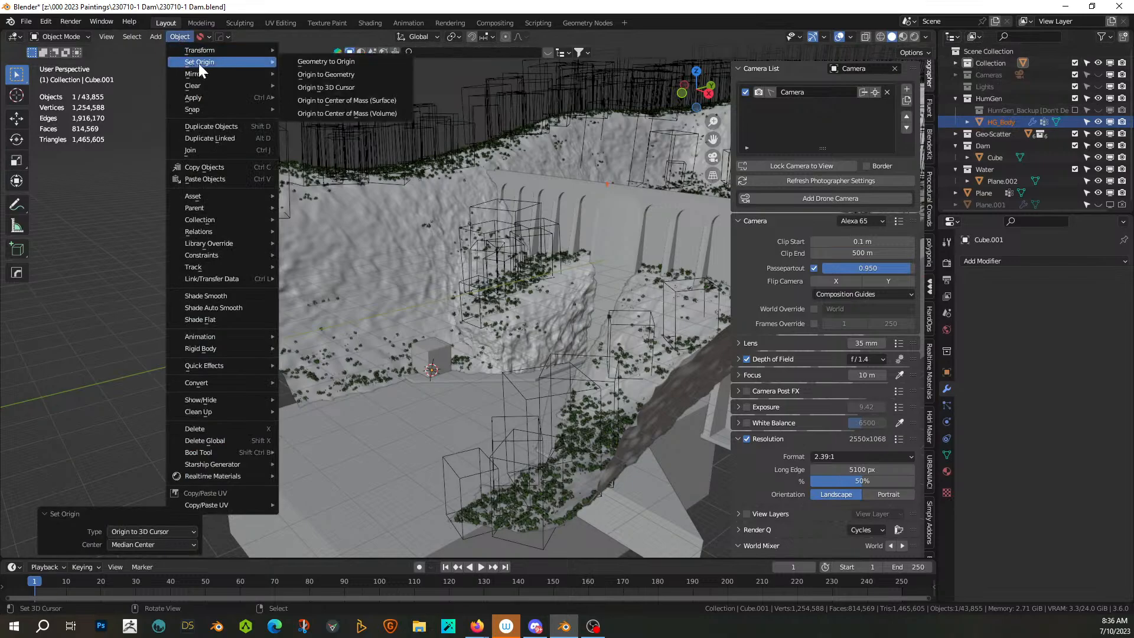
click(329, 63)
Step: Move the human figure 5.7417 m along X, out of the cube, and raise it 1.0884 m along Z onto the platform
key(KP_Decimal)
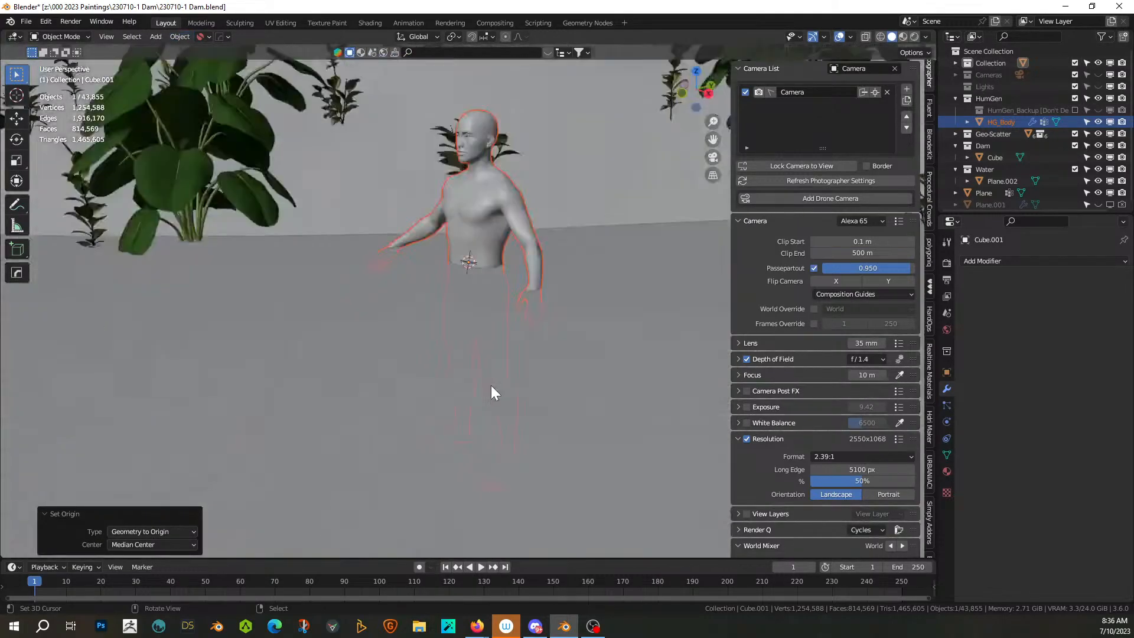
key(g)
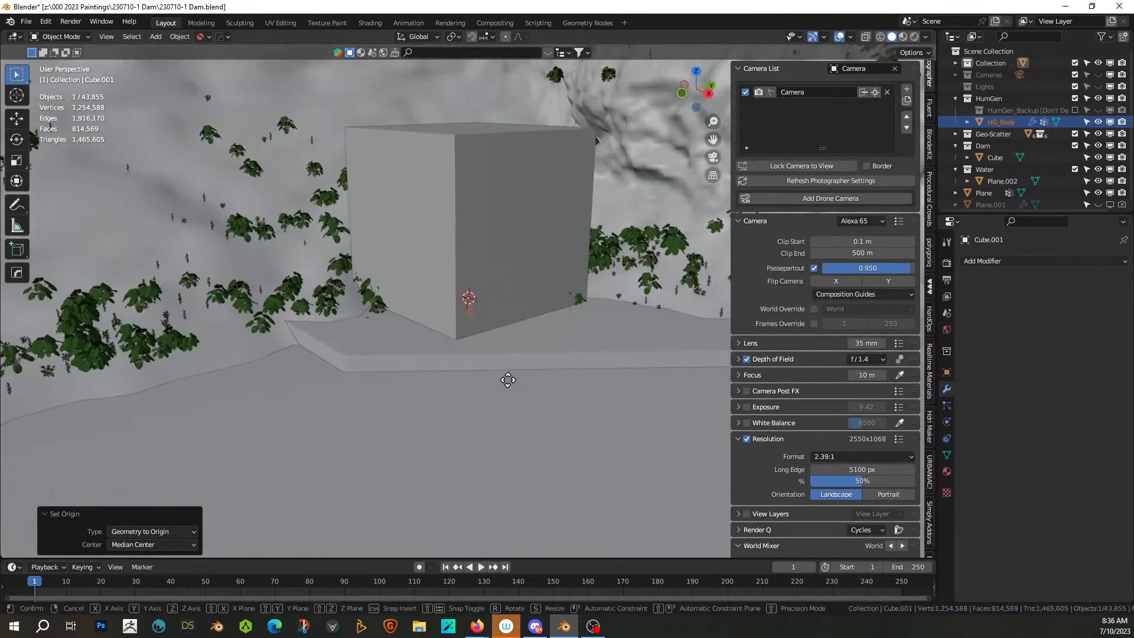
key(x)
click(569, 421)
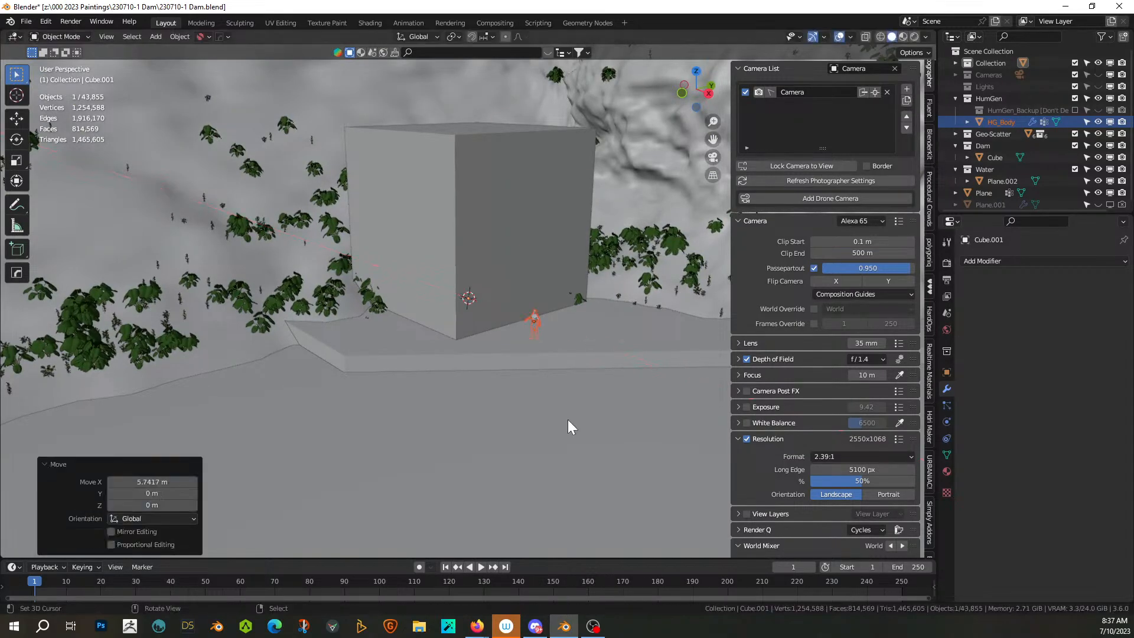
key(KP_Decimal)
key(g)
key(z)
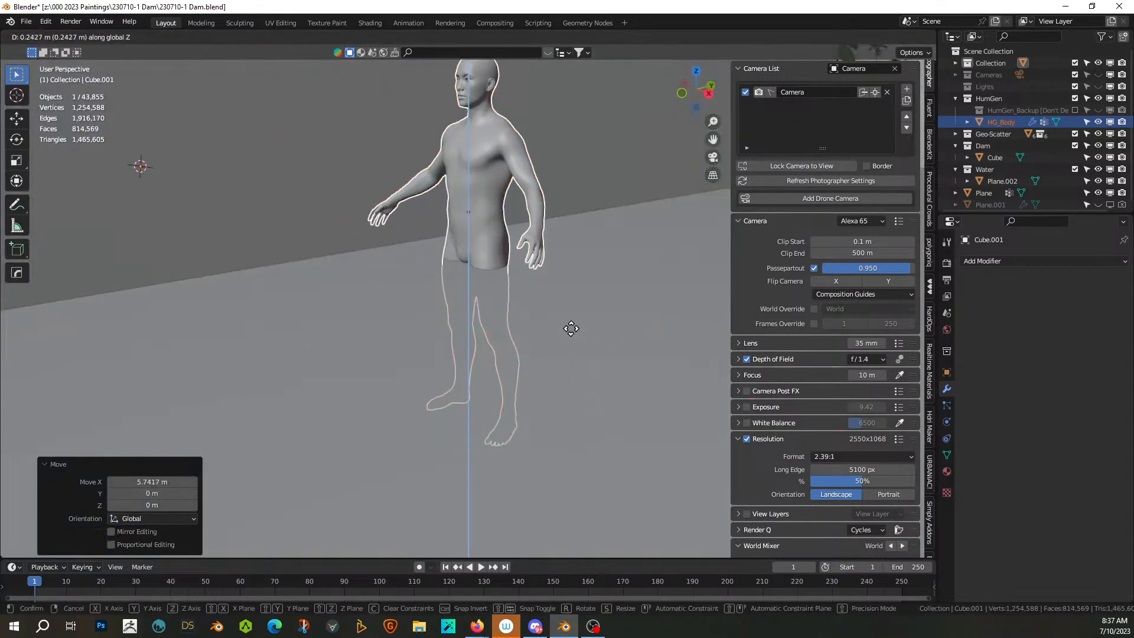
click(580, 172)
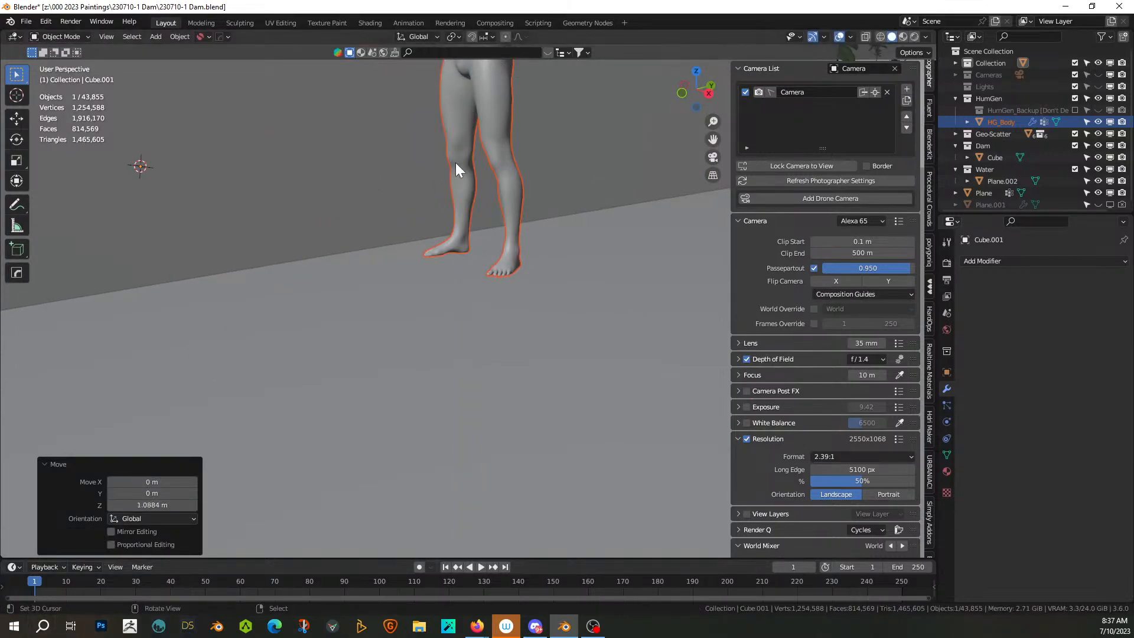
Step: In Edit Mode, lower the cube's top face by moving it -5.2139 m along Z
scroll(456, 164, down, 8)
scroll(455, 162, down, 5)
middle_drag(456, 161, 403, 125)
click(402, 125)
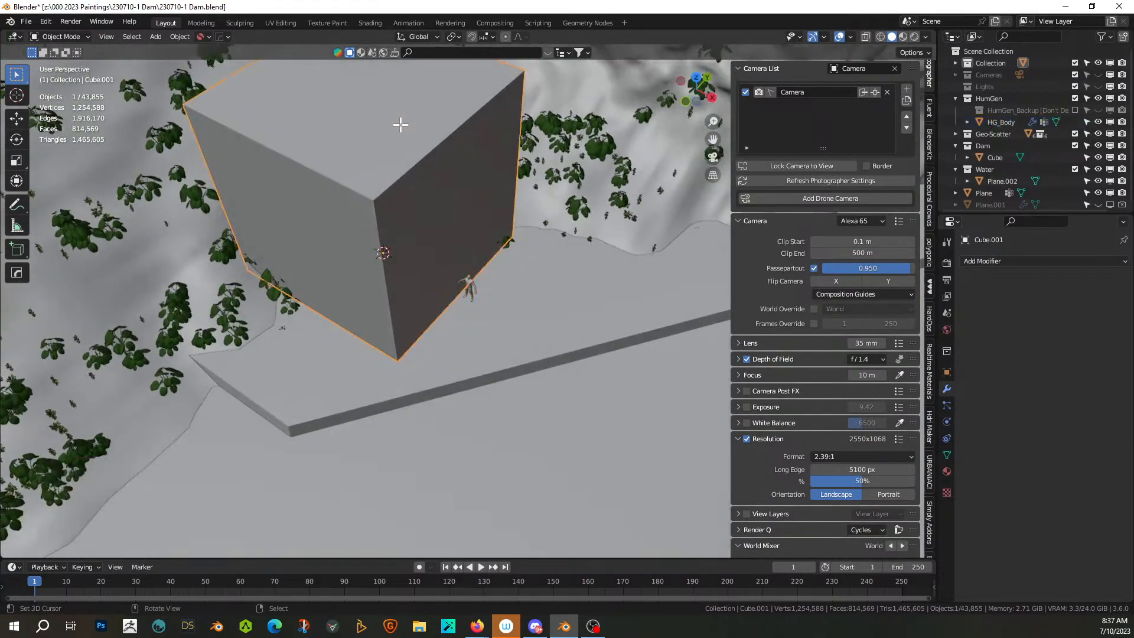
key(Tab)
click(379, 125)
click(377, 125)
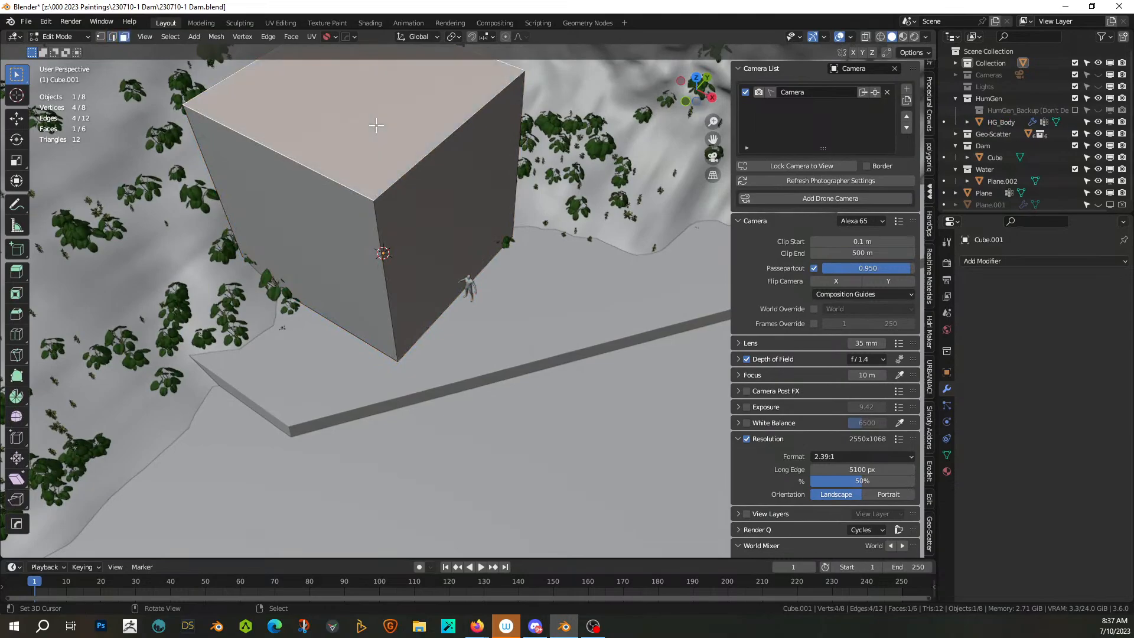
key(g)
key(z)
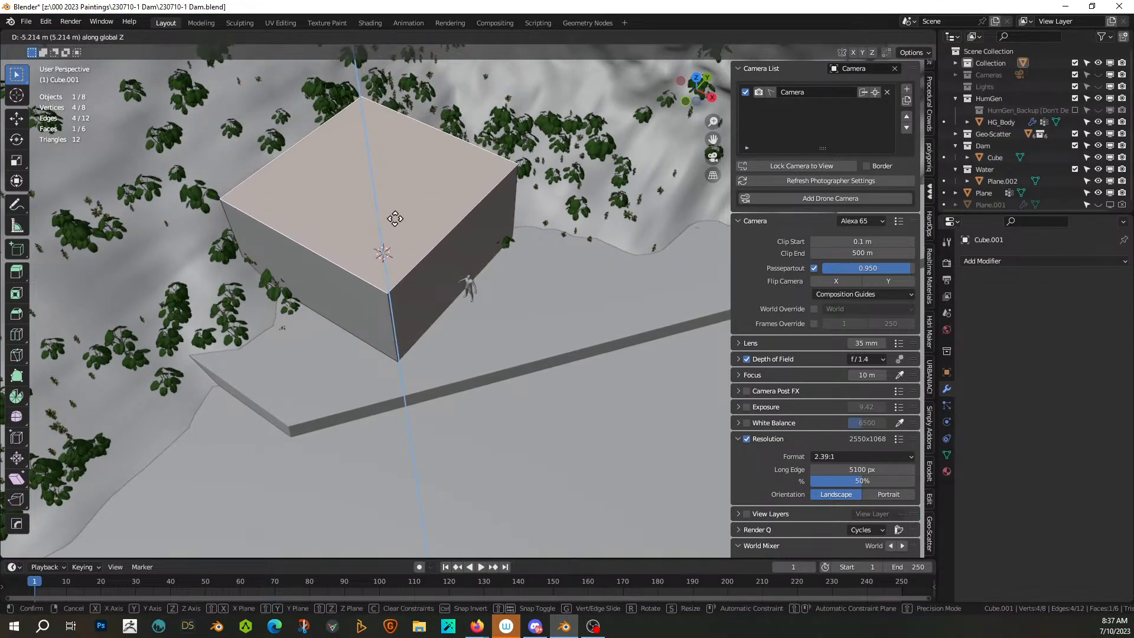
click(395, 219)
Step: Lengthen the block by moving its +Y end face 9.0602 m along Y, then extend it further along Y into the rock
middle_drag(395, 218, 391, 247)
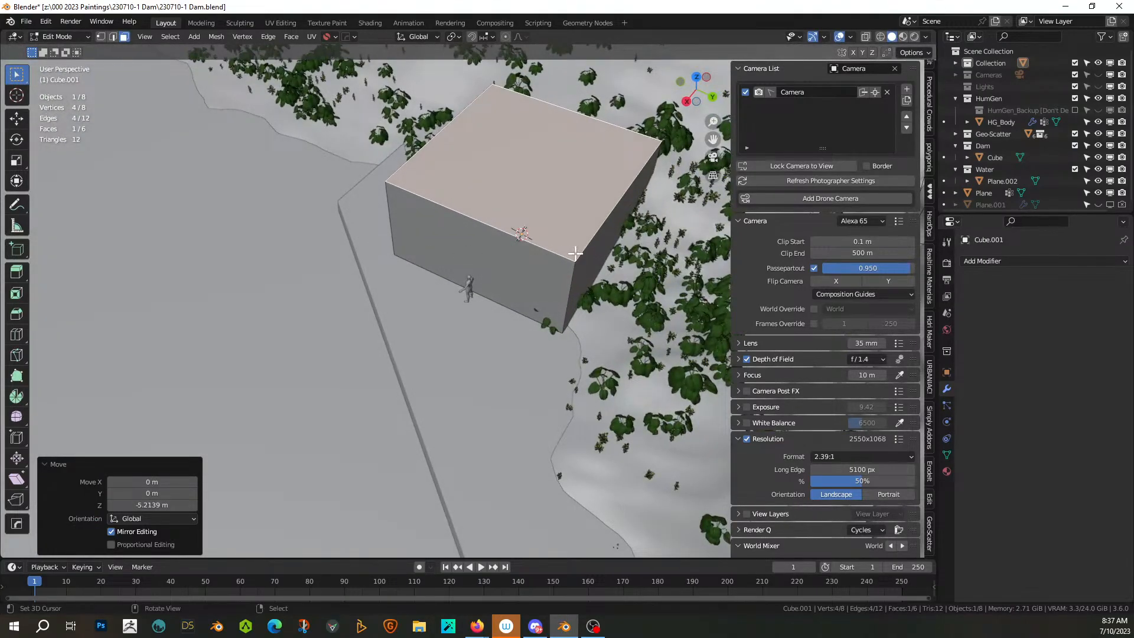
middle_drag(476, 220, 562, 251)
click(602, 256)
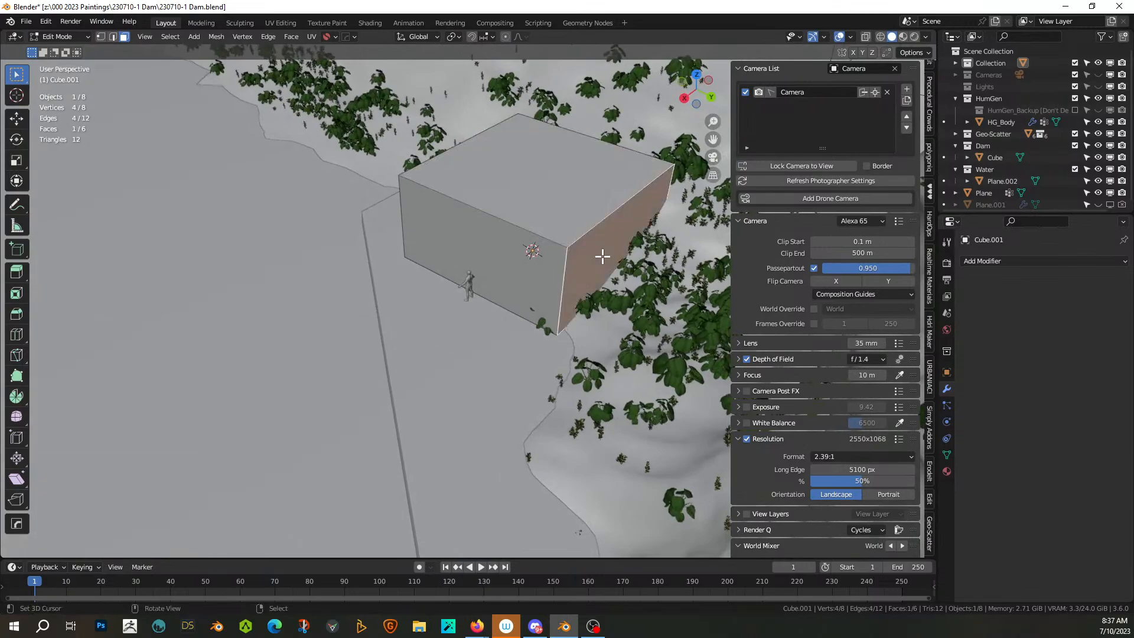
key(g)
key(y)
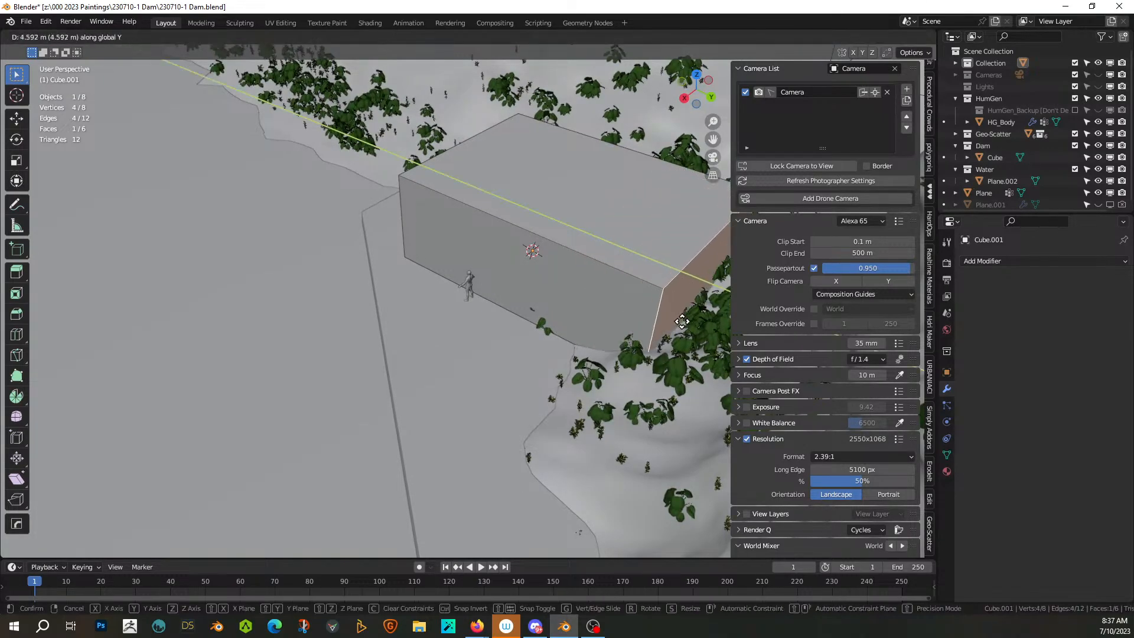
click(762, 381)
middle_drag(608, 359, 608, 331)
key(g)
key(y)
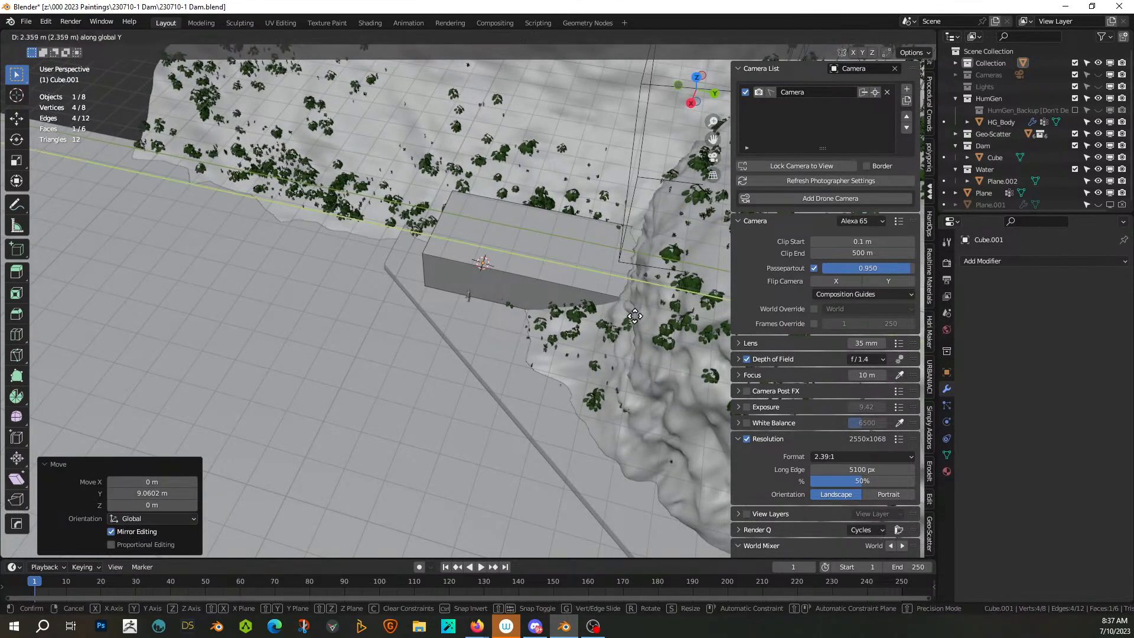
click(655, 326)
Step: Widen the block by moving the long side face beside the human figure 0.49901 m along X
middle_drag(438, 342, 524, 295)
scroll(488, 309, up, 4)
click(475, 251)
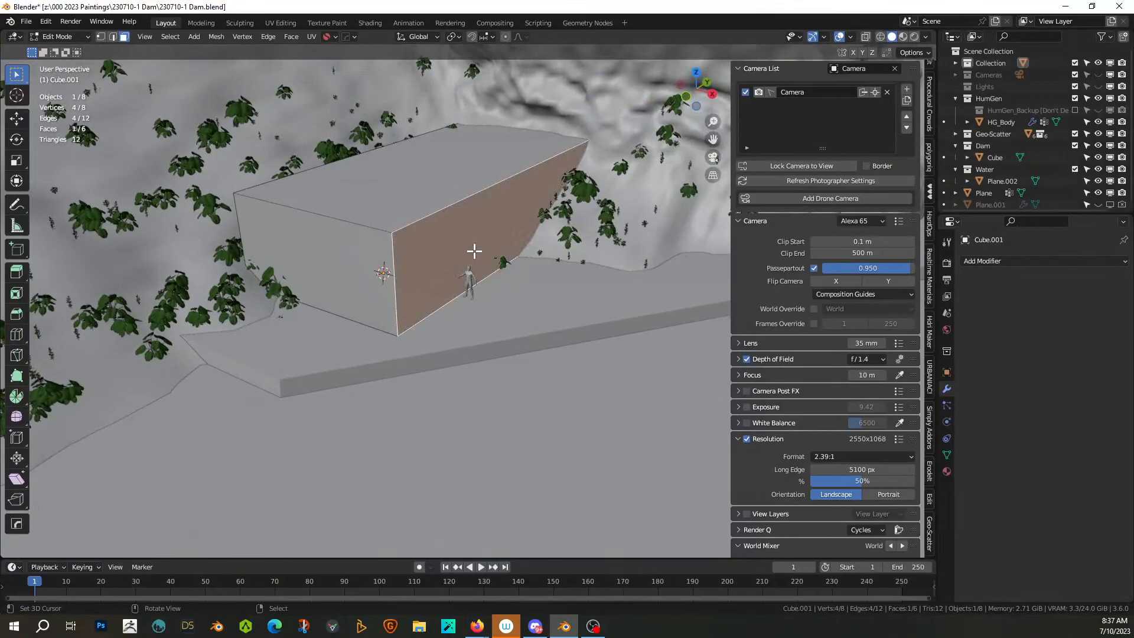
key(g)
key(x)
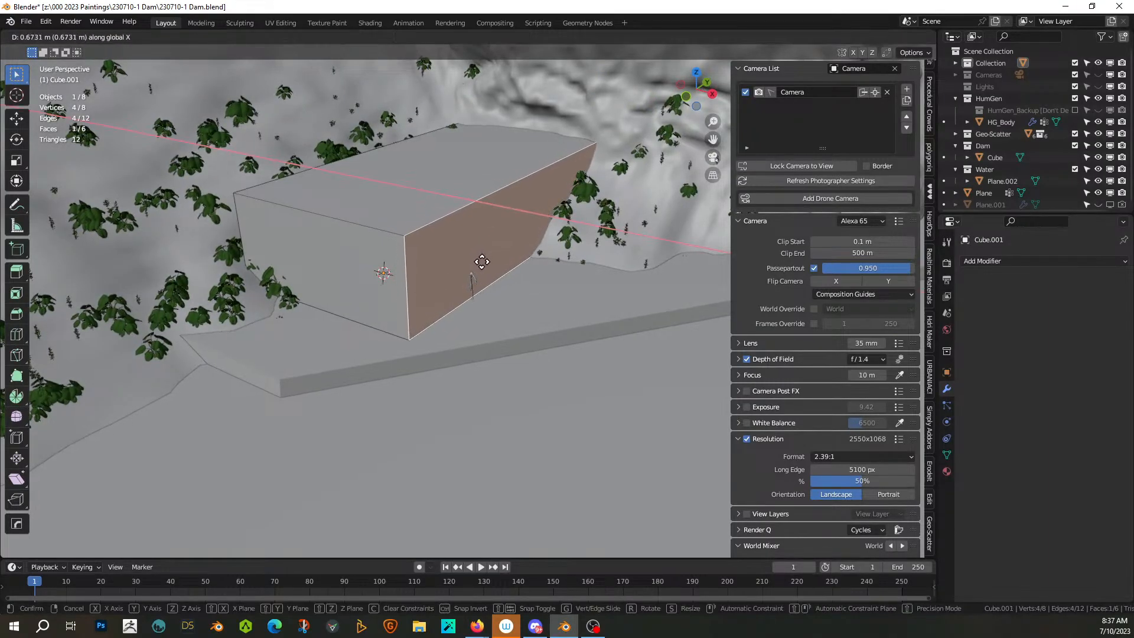
click(479, 261)
middle_drag(478, 262, 516, 231)
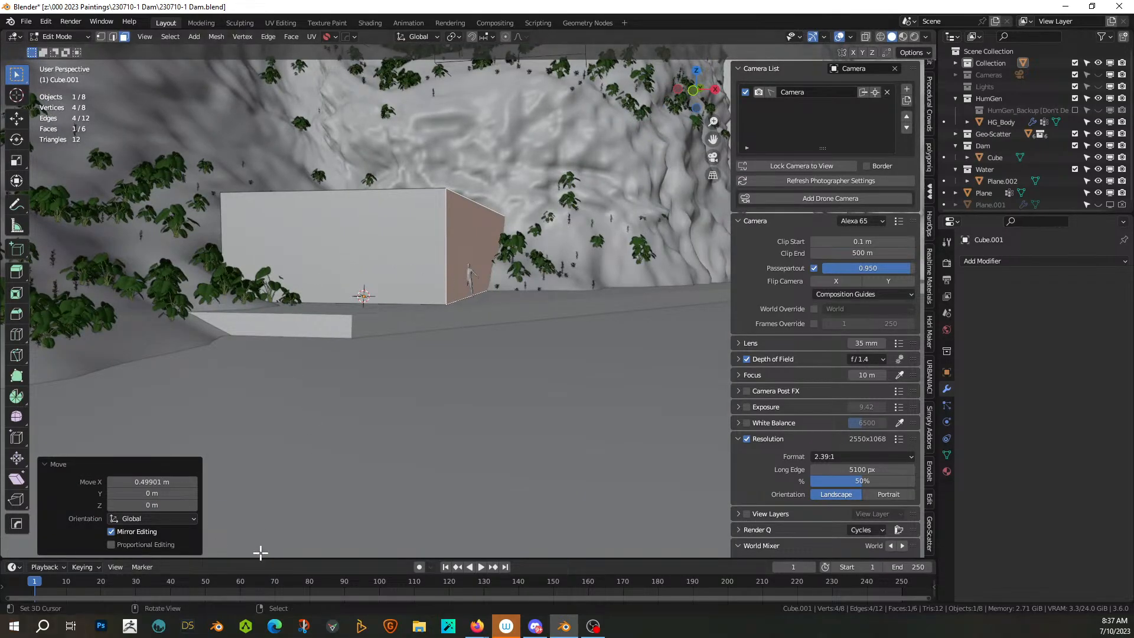
Step: Inset the block's top face with a thickness of 0.1231 m
middle_drag(361, 331, 435, 380)
click(441, 338)
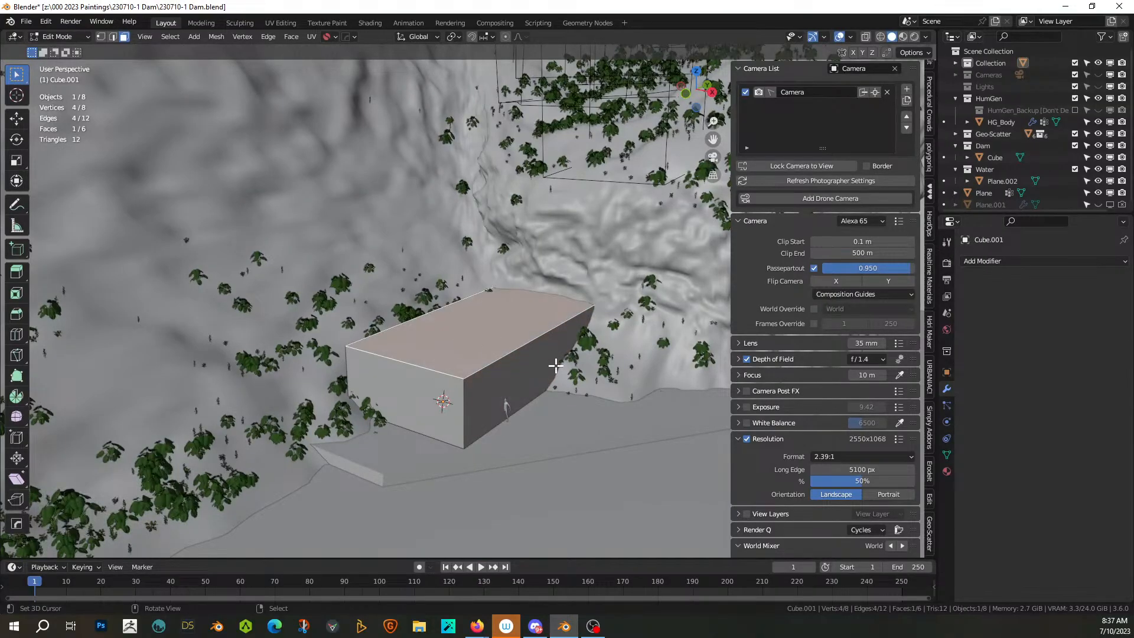
mouse_move(555, 366)
middle_down()
mouse_move(559, 332)
mouse_move(570, 381)
middle_up()
key(i)
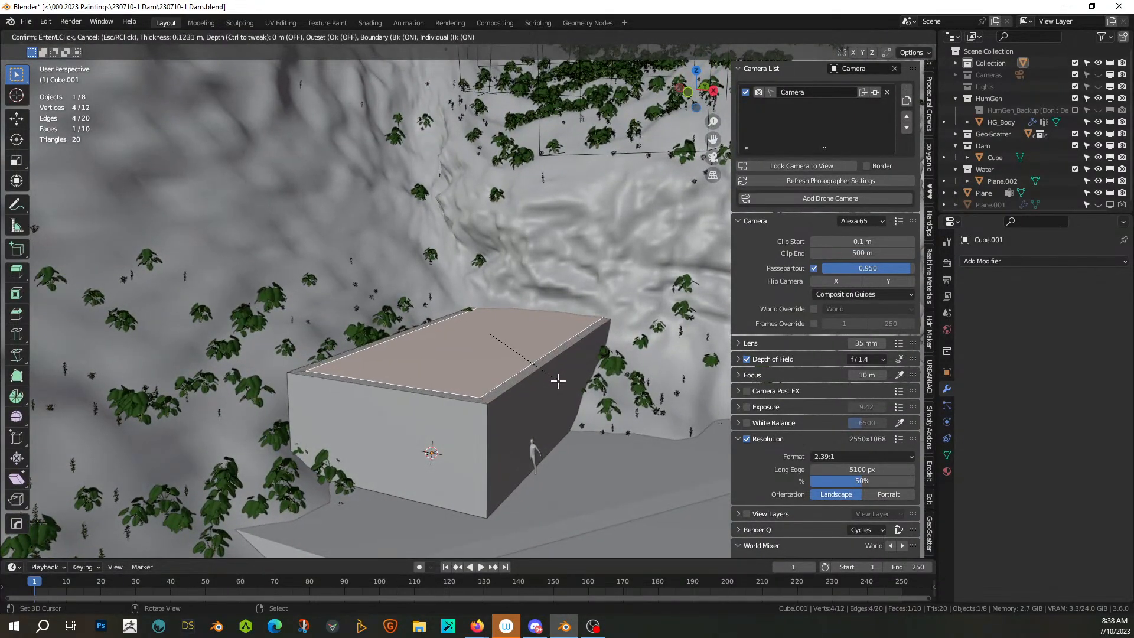
click(557, 380)
key(g)
key(z)
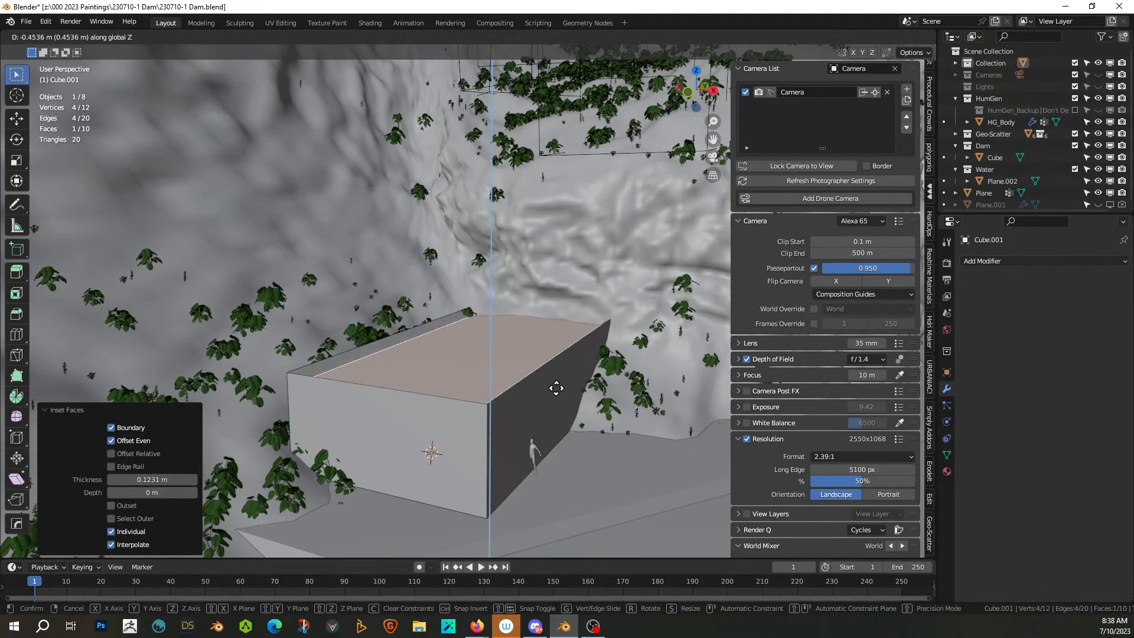
right_click(556, 388)
Step: Extrude the inset top face -0.49172 m along its normal to form a recessed roof with a parapet
key(e)
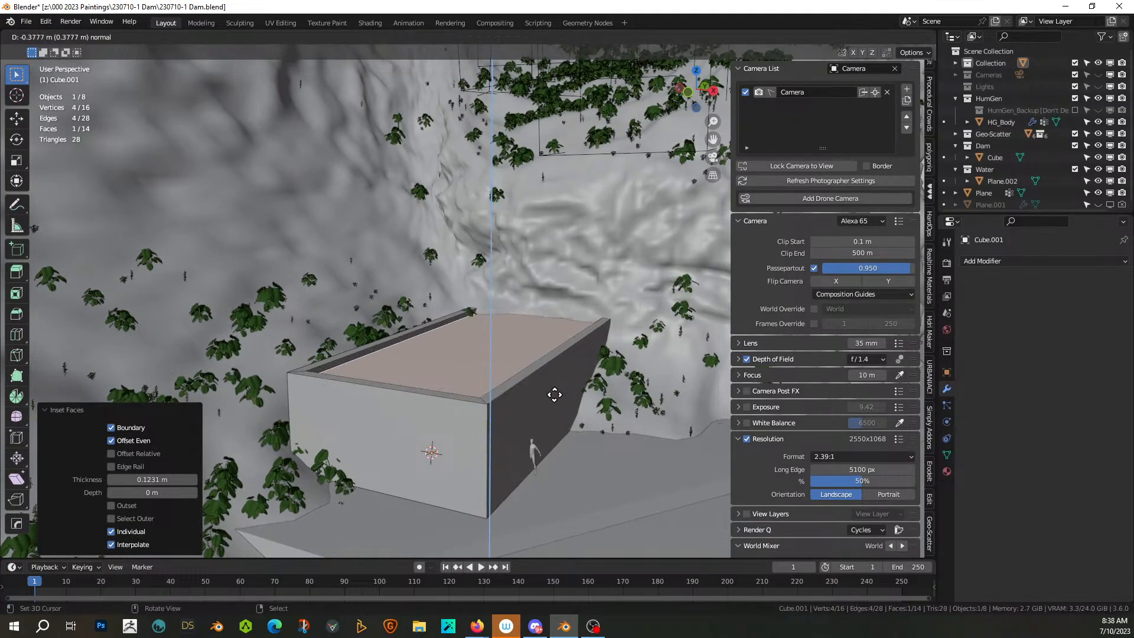
click(554, 396)
mouse_move(554, 396)
middle_down()
mouse_move(594, 392)
mouse_move(580, 405)
mouse_move(481, 392)
mouse_move(545, 385)
middle_up()
scroll(544, 385, up, 2)
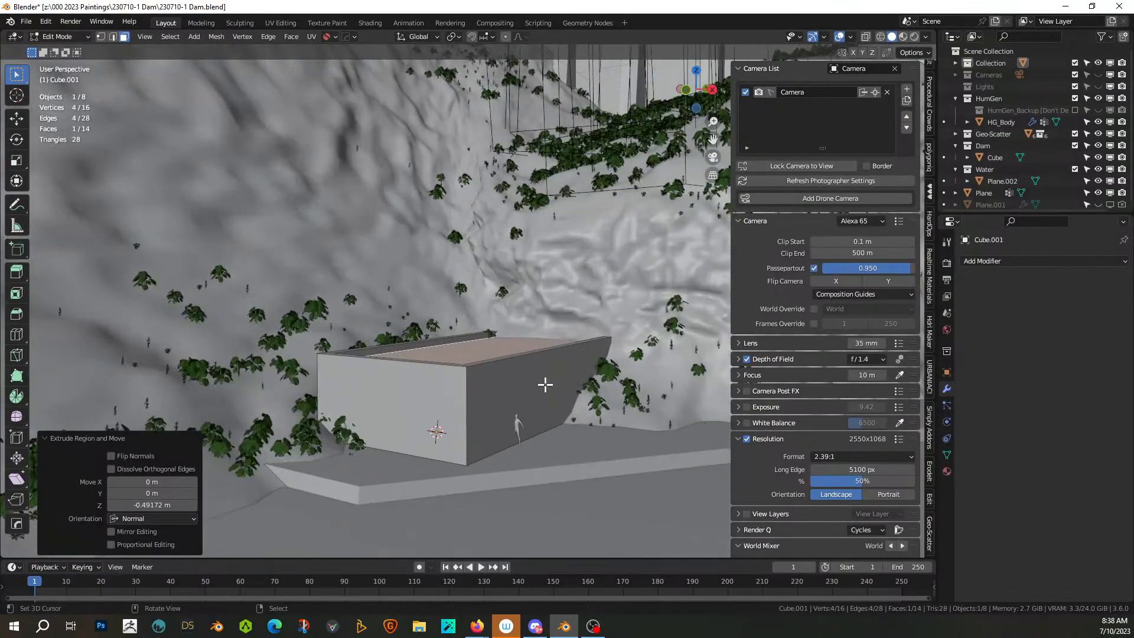
scroll(507, 396, up, 2)
middle_drag(481, 401, 559, 348)
scroll(494, 324, down, 4)
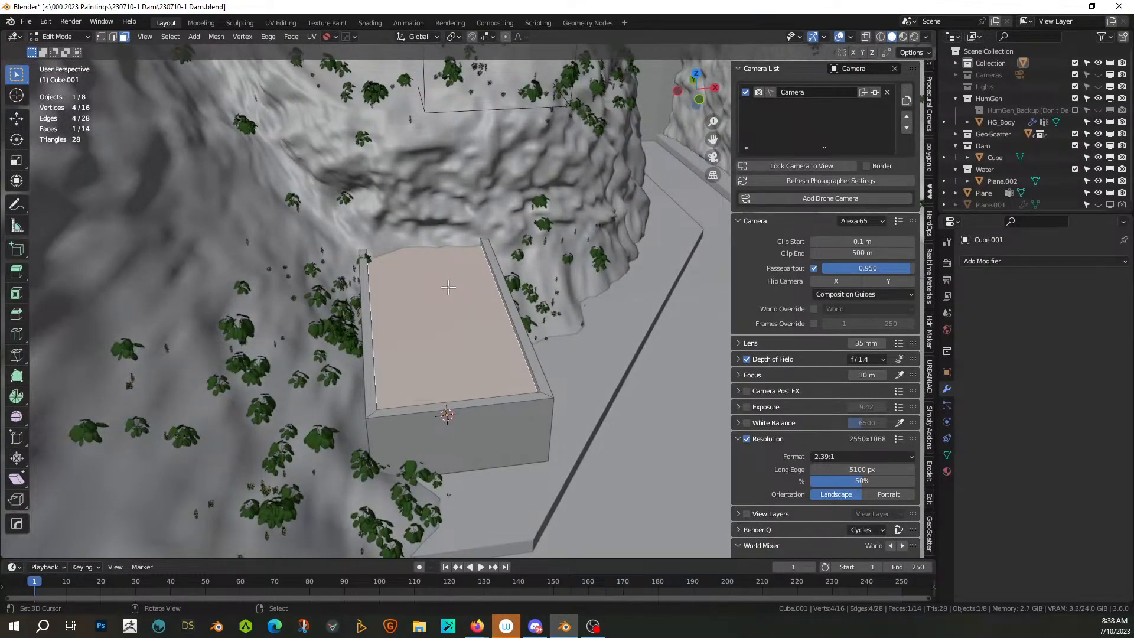
scroll(432, 288, up, 2)
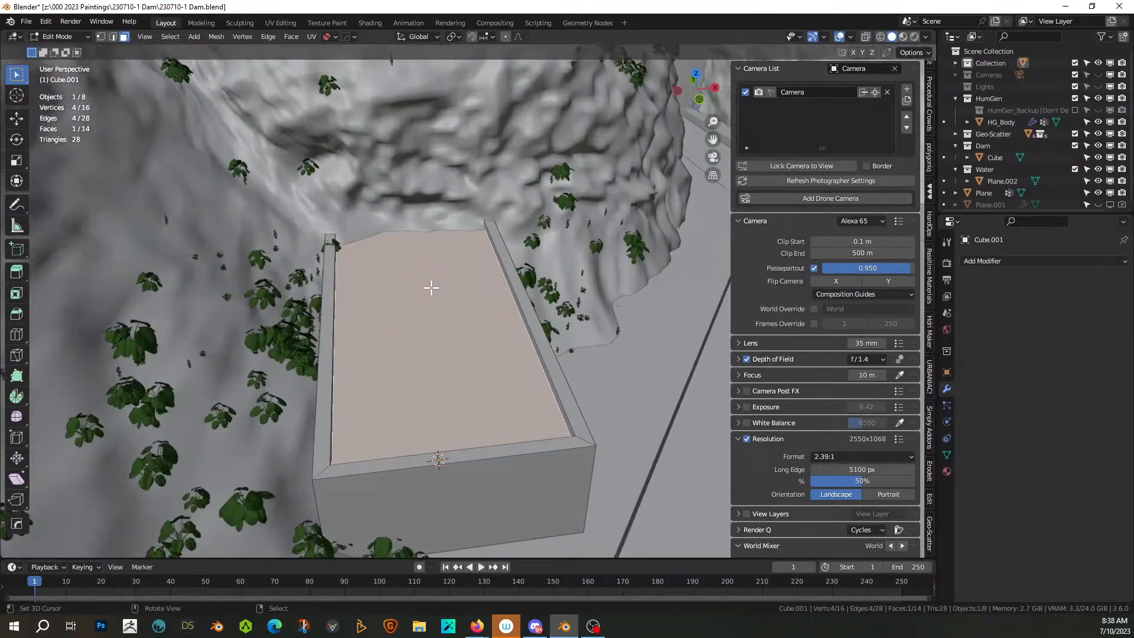
Step: Isolate the block and boolean-cut a rectangle into the recessed roof face, against its +Y parapet, with Grid Modeler
key(KP_Divide)
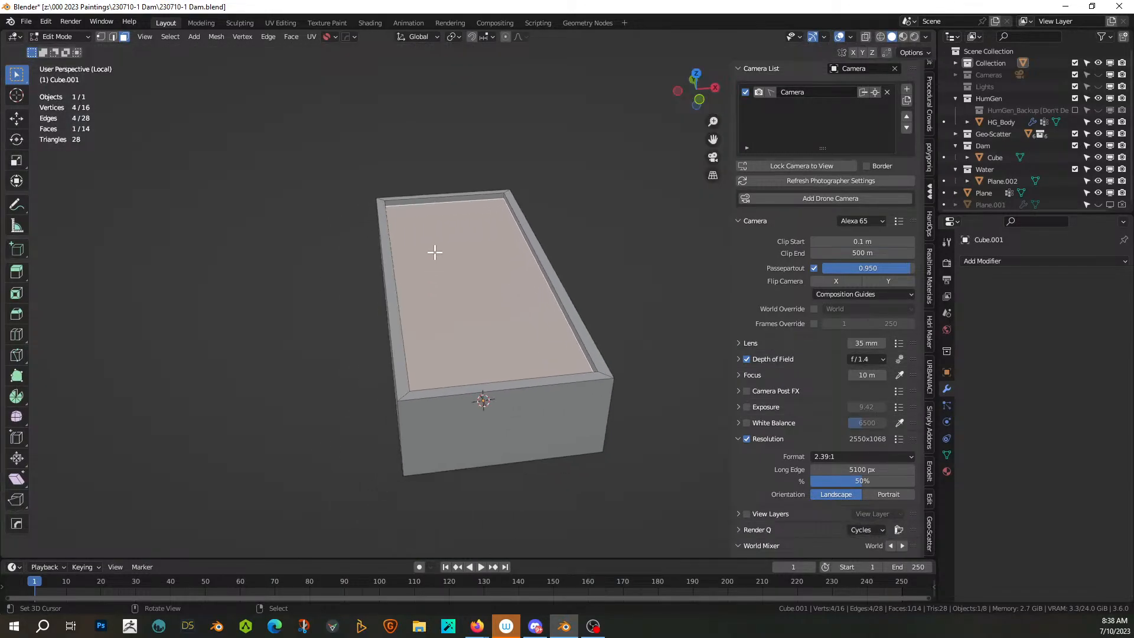
key(KP_7)
scroll(436, 241, up, 3)
shift+middle_drag(427, 208, 448, 326)
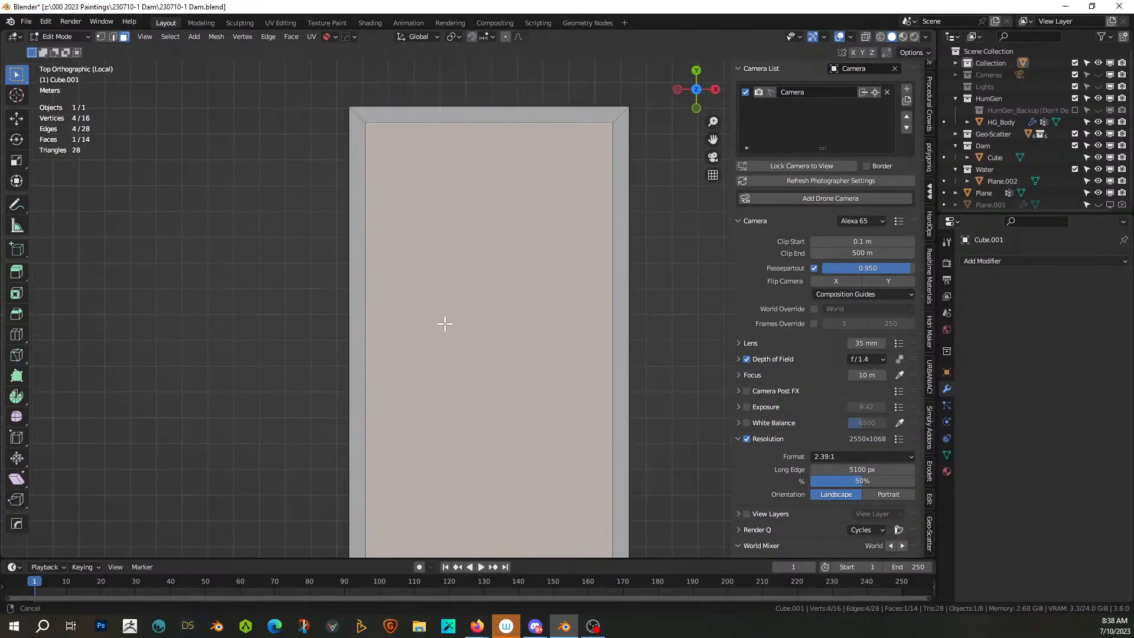
right_click(443, 303)
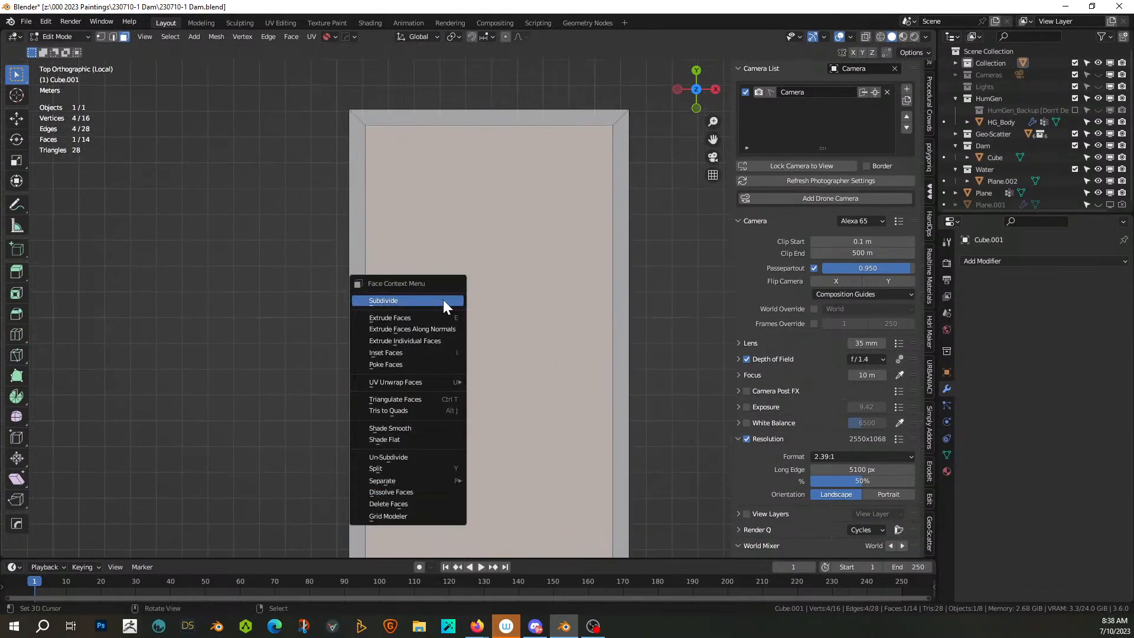
click(432, 513)
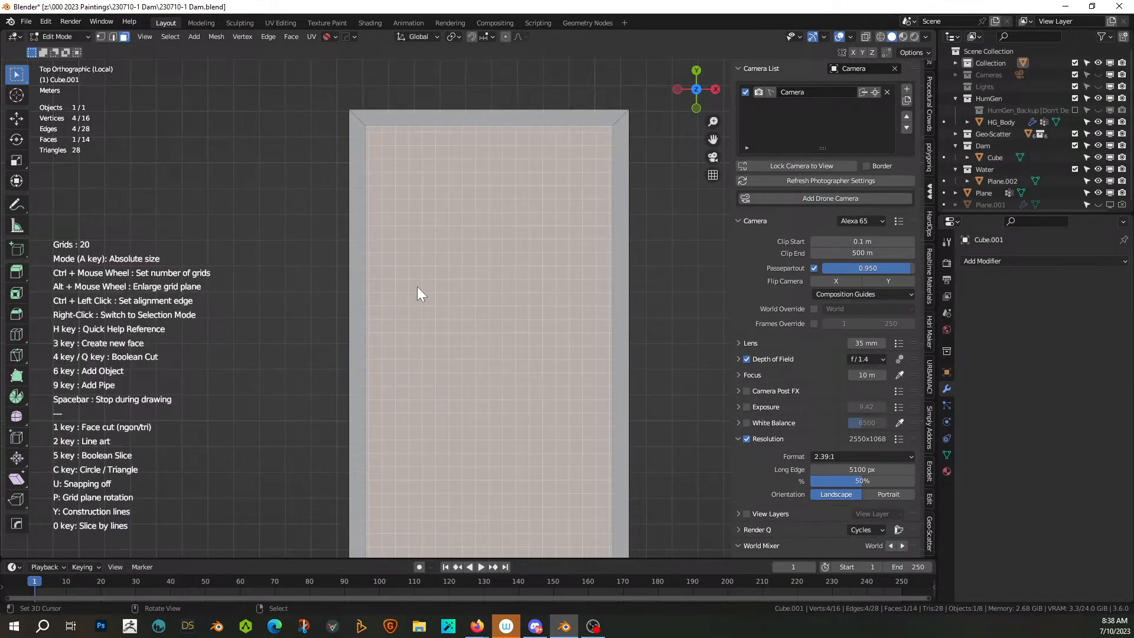
click(395, 126)
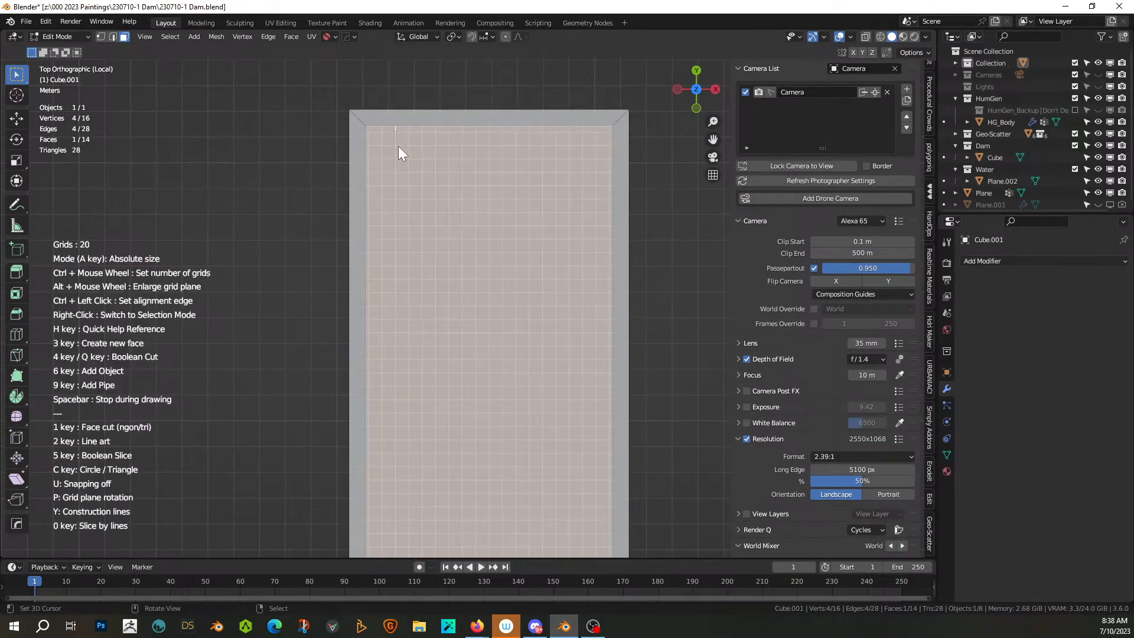
click(399, 323)
click(582, 319)
click(586, 125)
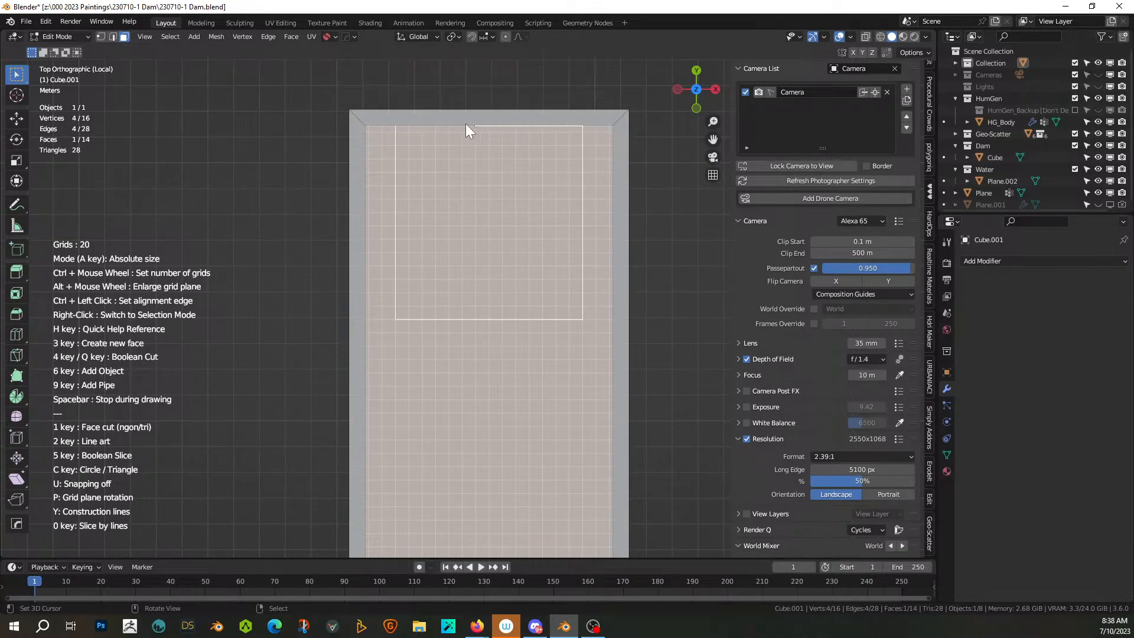
click(398, 124)
mouse_move(473, 218)
middle_down()
mouse_move(506, 159)
mouse_move(548, 146)
middle_up()
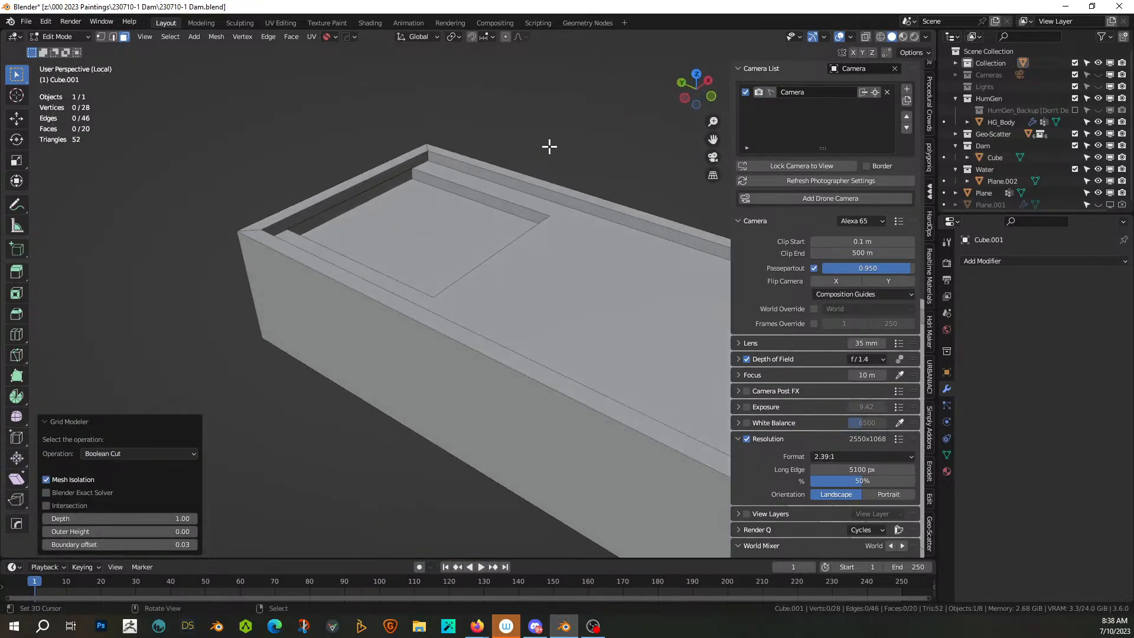
Step: Leave the isolated view and raise the cut rectangular roof face 5.3713 m along Z to form an upper storey
click(430, 243)
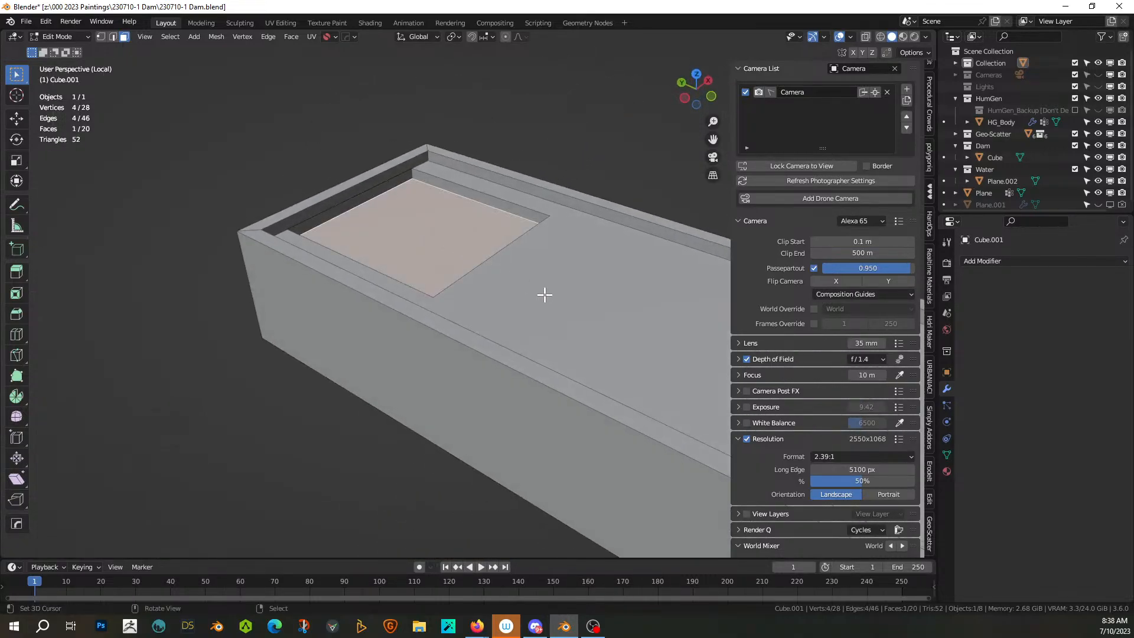
key(slash)
middle_drag(504, 354, 559, 356)
scroll(418, 328, up, 3)
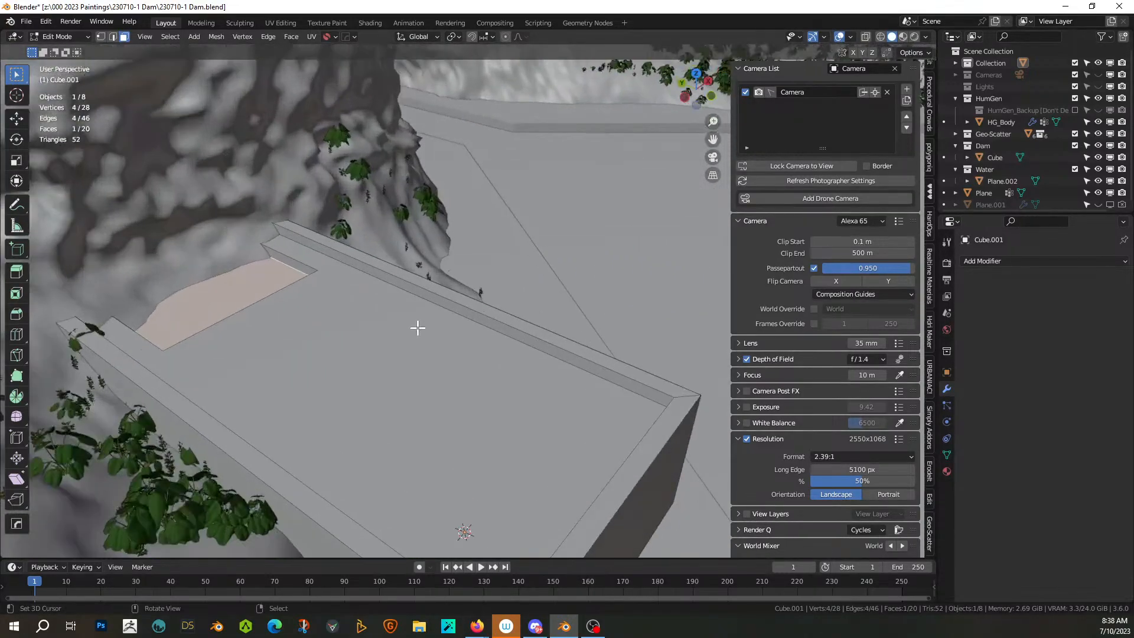
shift+middle_drag(418, 326, 576, 376)
key(e)
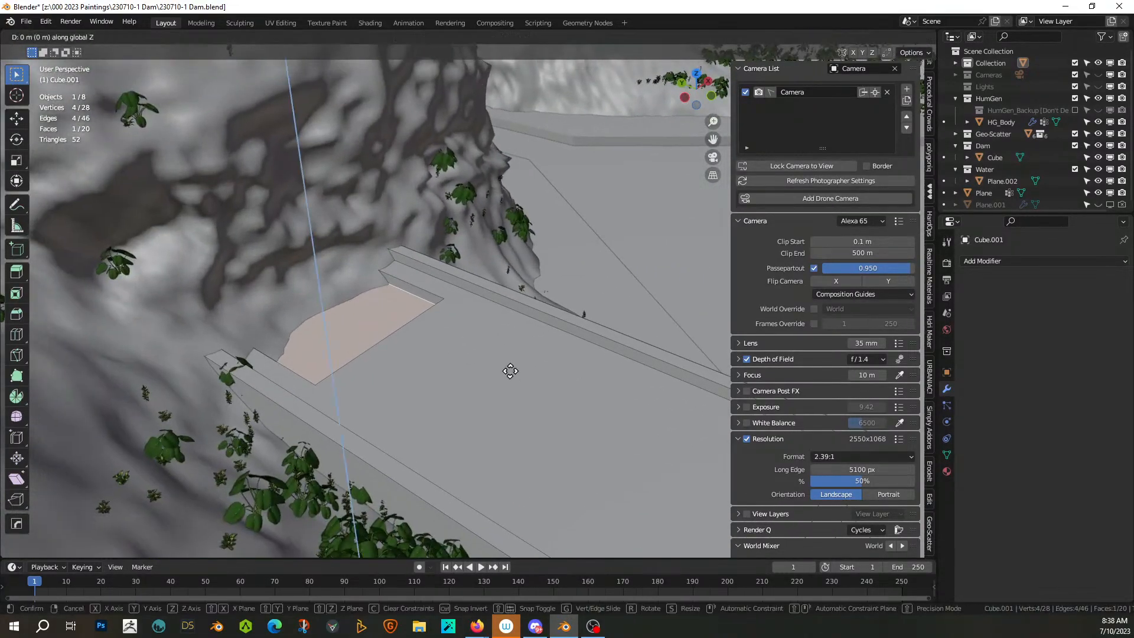
click(499, 254)
middle_drag(499, 254, 373, 226)
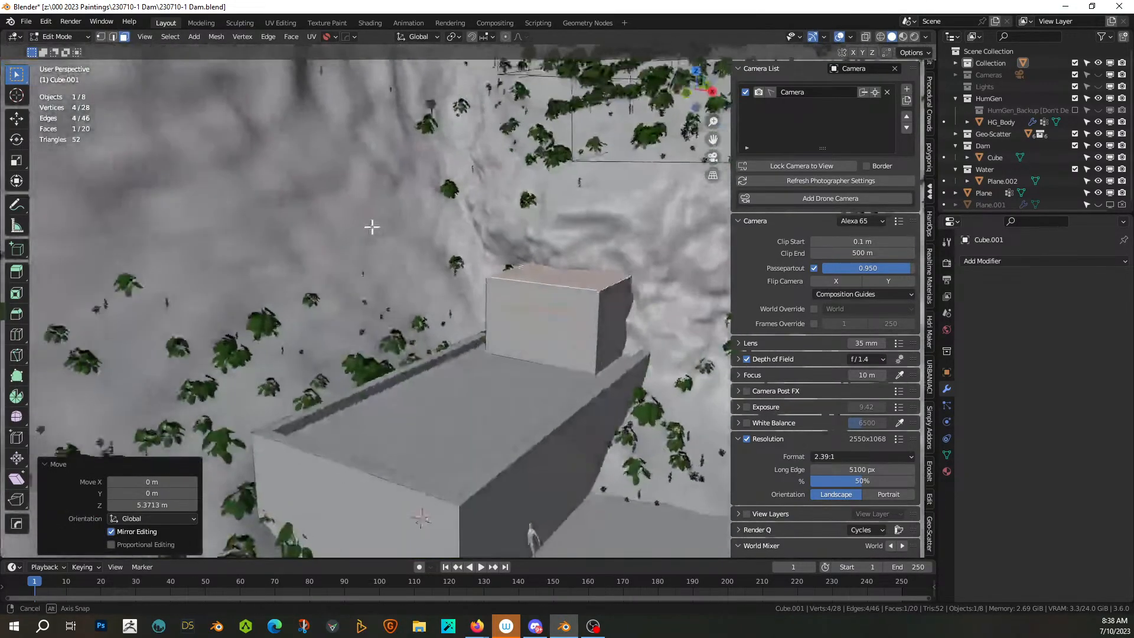
Step: Lower the scene camera with walk navigation and reframe the shot on the dam and the building beside it
scroll(373, 227, down, 5)
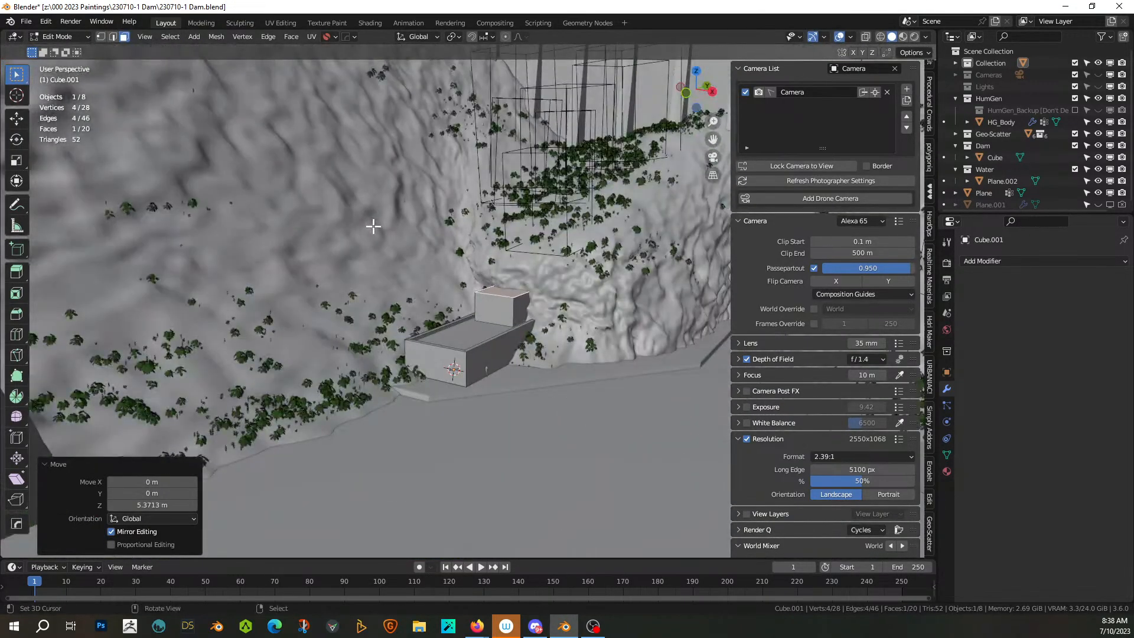
middle_drag(423, 276, 490, 329)
key(KP_0)
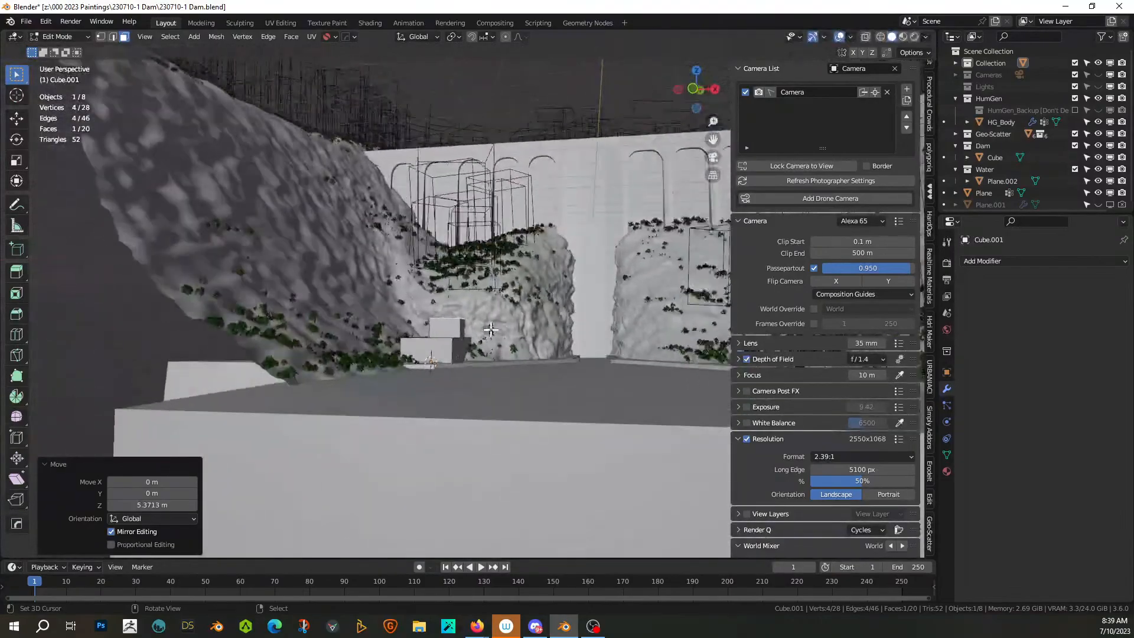
key(shift+grave)
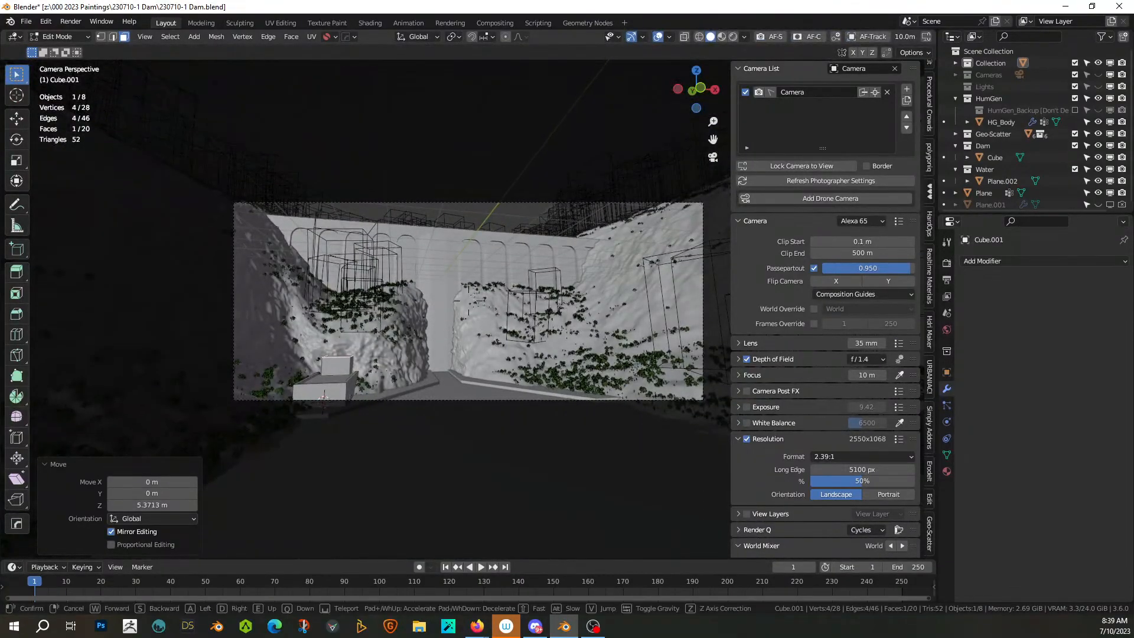
key(q)
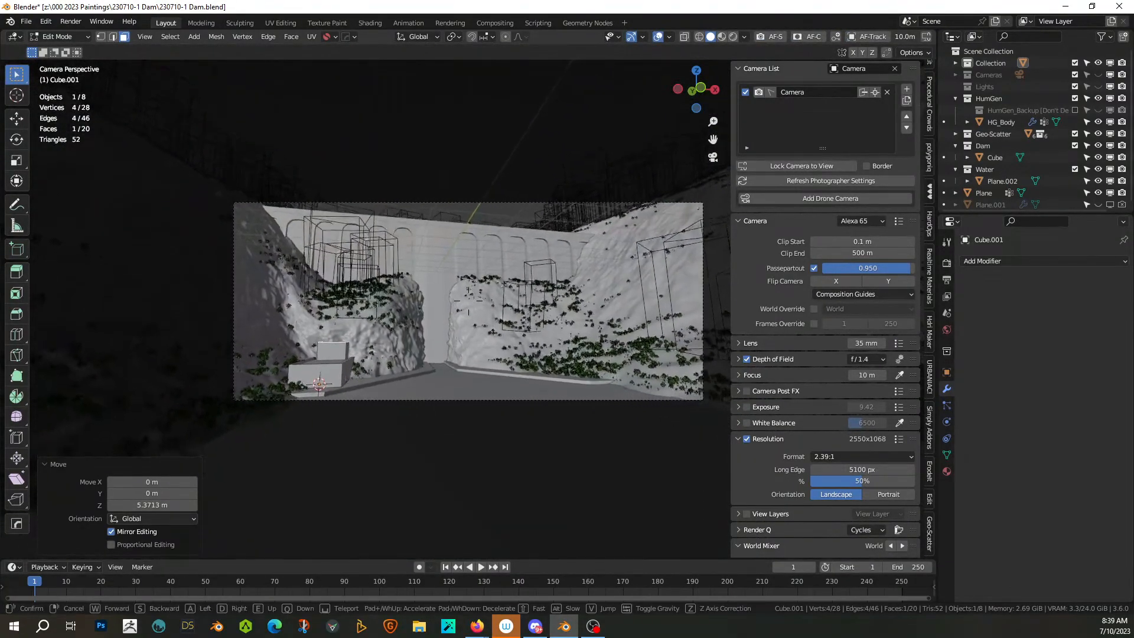
key(q)
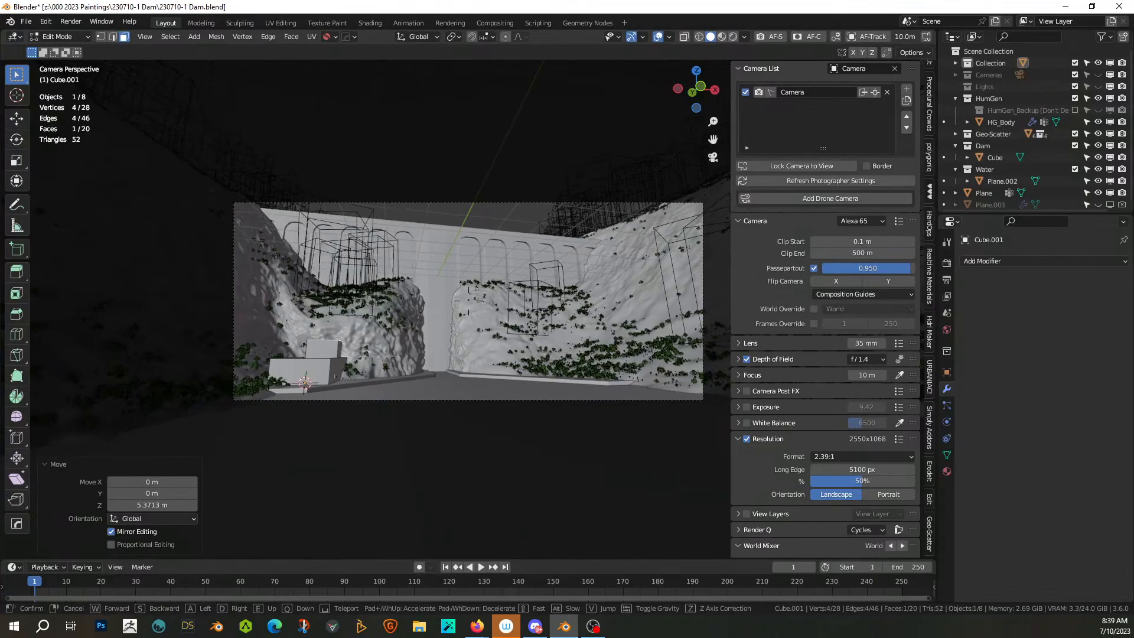
click(490, 330)
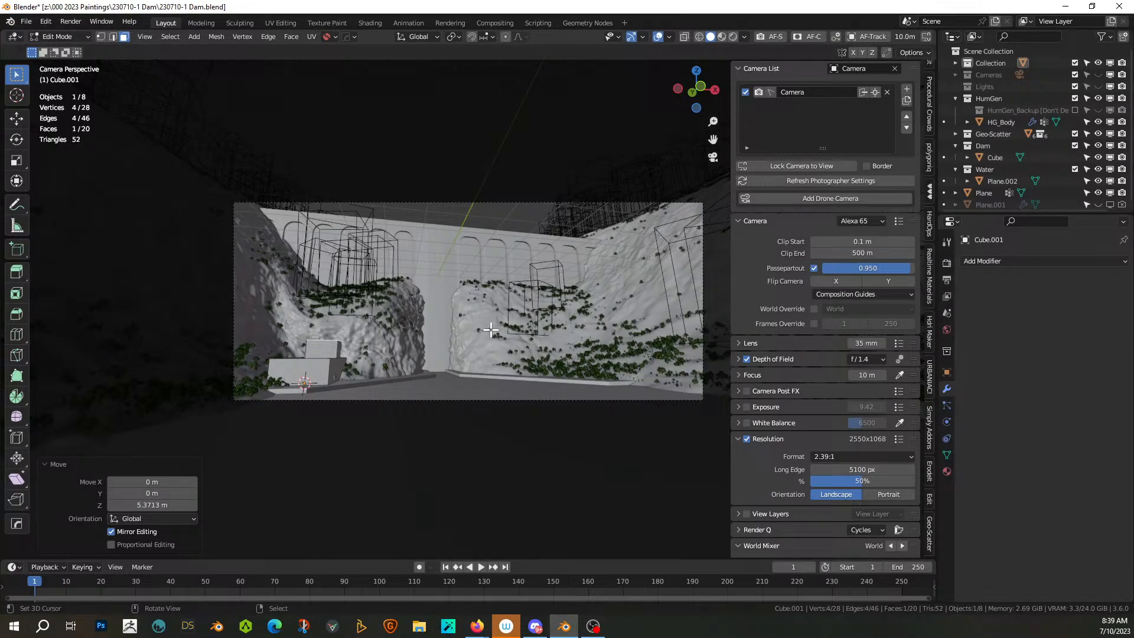
Step: Inset the upper storey's top face 0.1038 m and extrude it -0.38186 m along its normal to form a parapet
middle_drag(393, 326, 463, 353)
scroll(405, 307, up, 10)
scroll(405, 307, down, 4)
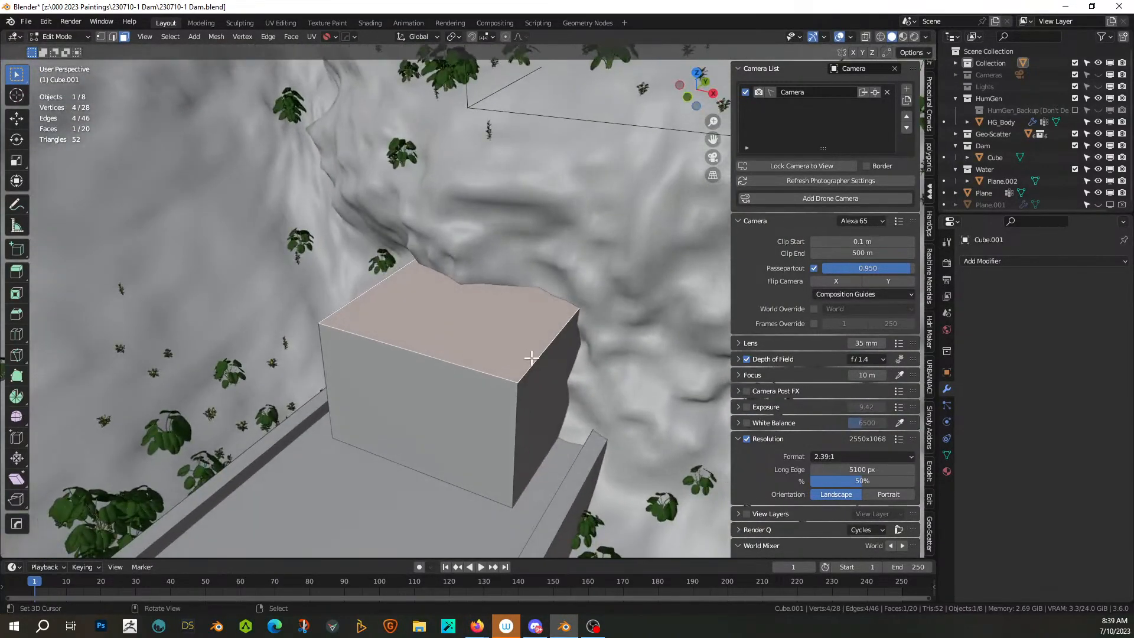
key(i)
click(520, 349)
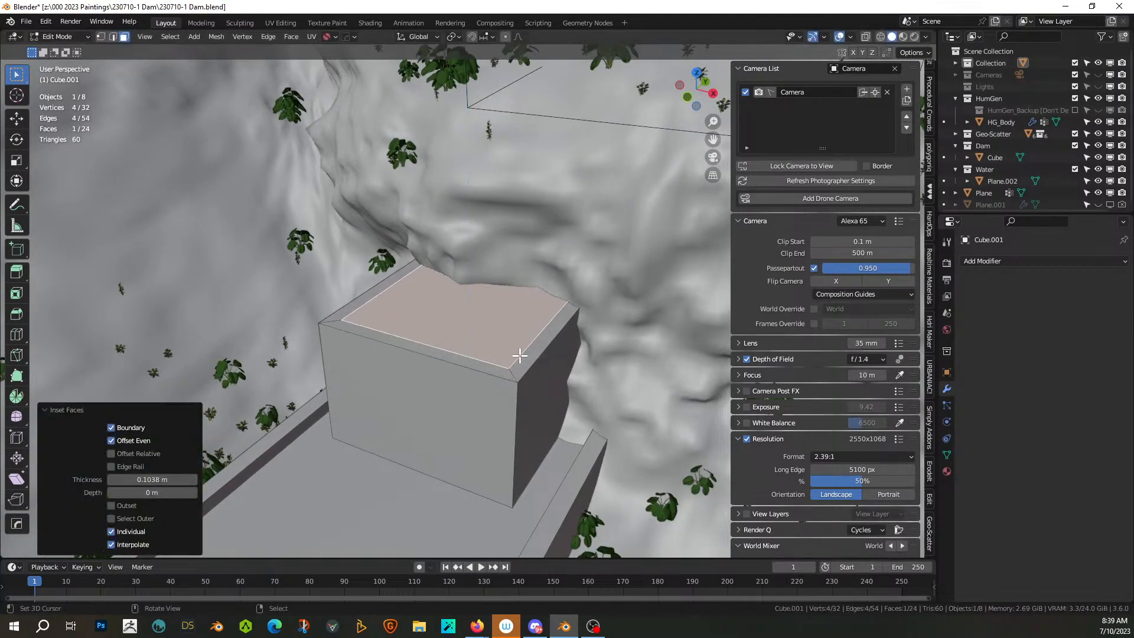
key(e)
click(520, 365)
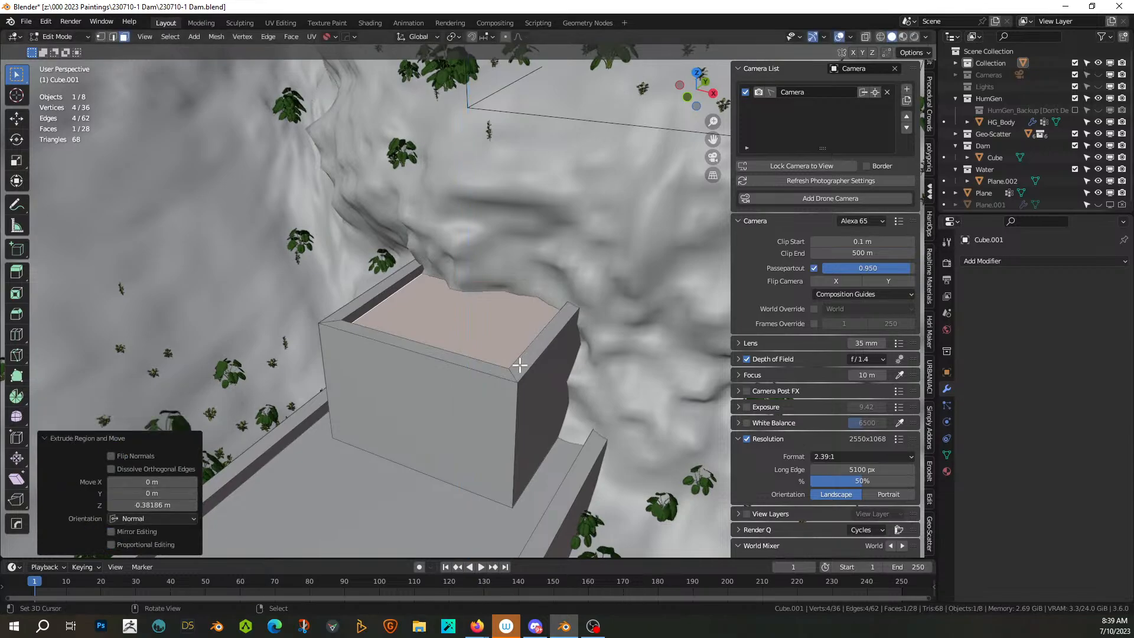
Step: Save the file and examine the two-storey building's proportions beside the human figure
scroll(520, 362, down, 4)
middle_drag(522, 346, 489, 339)
scroll(457, 348, down, 3)
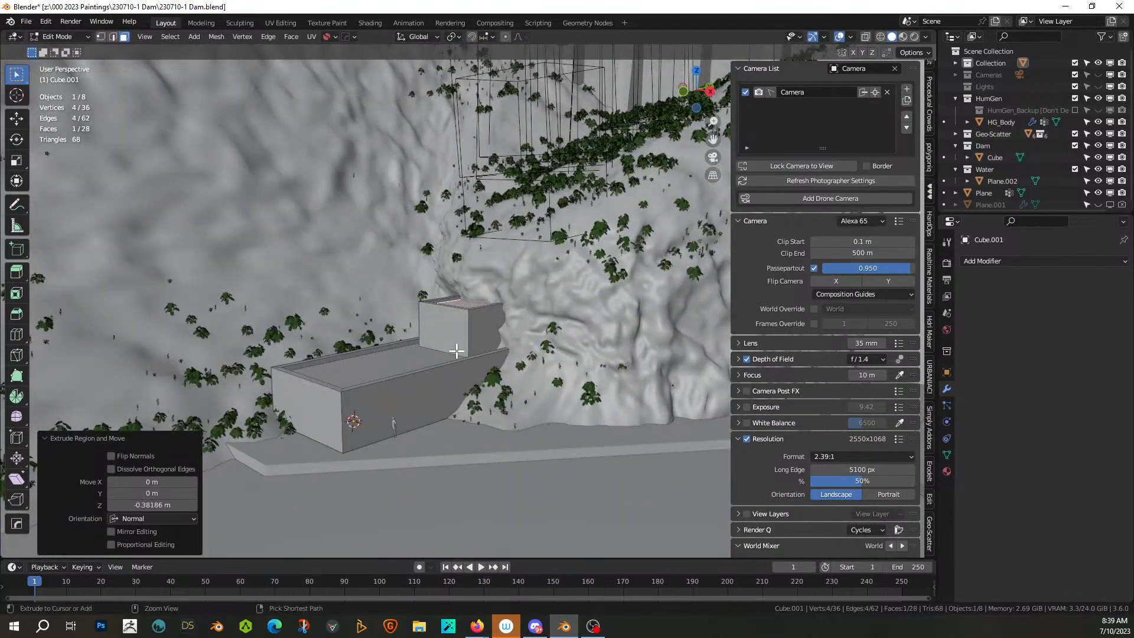
key(ctrl+s)
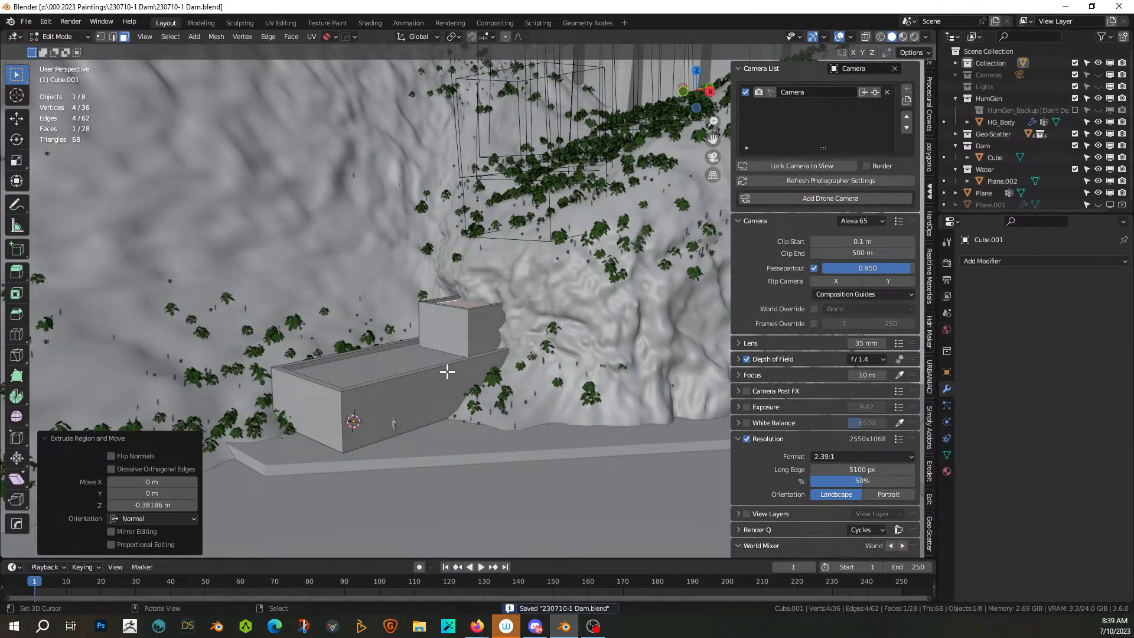
middle_drag(446, 377, 421, 366)
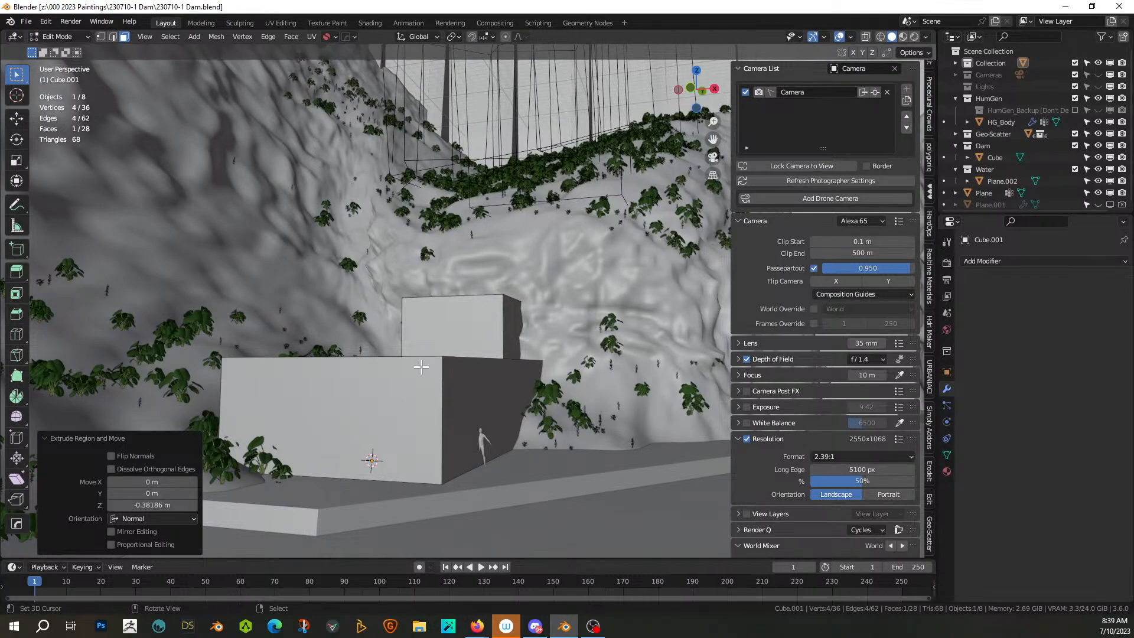
middle_drag(375, 472, 460, 452)
scroll(450, 463, up, 2)
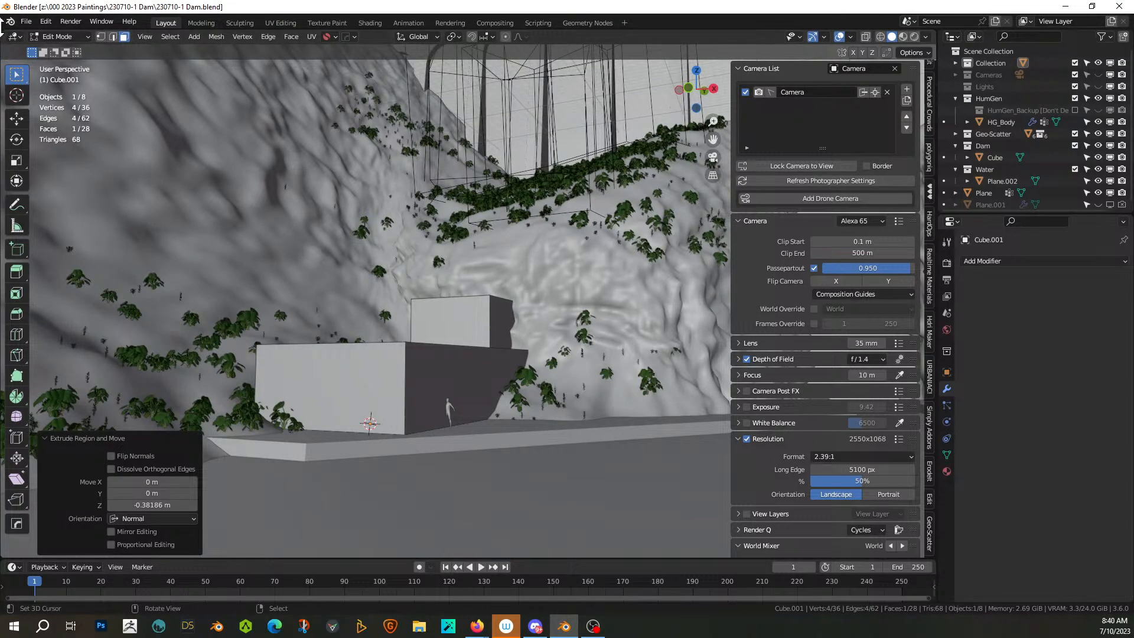
Step: Split the 3D viewport to make an Asset Browser area and show the Windows catalog of the Ian Hubert Patreon library
drag(3, 29, 397, 124)
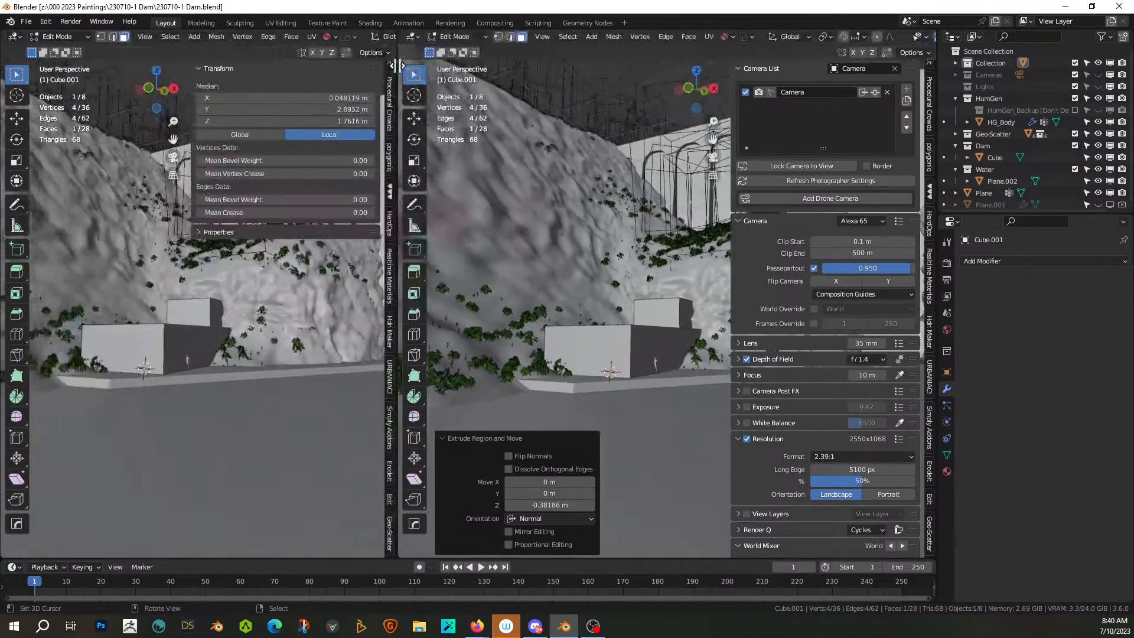
key(shift+F1)
key(shift+F1)
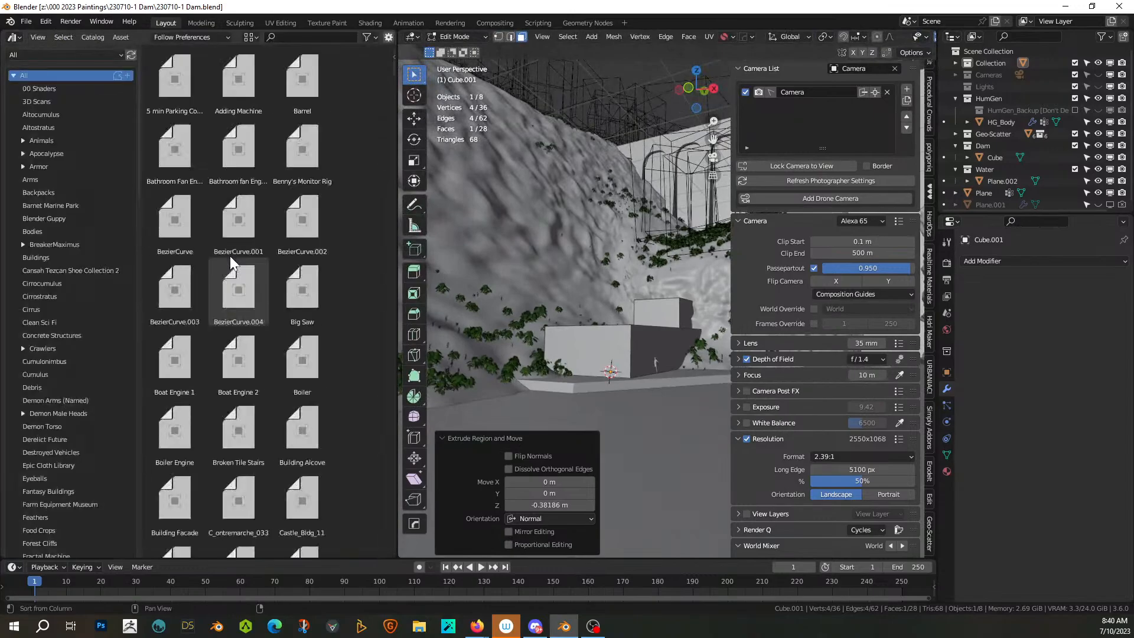
click(42, 54)
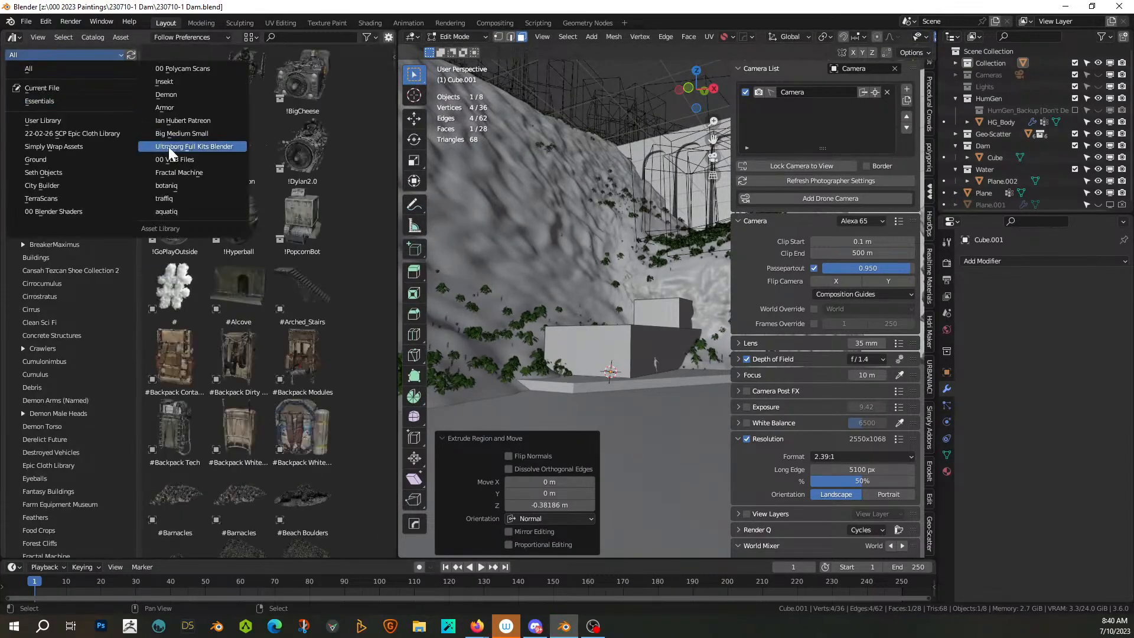
click(208, 121)
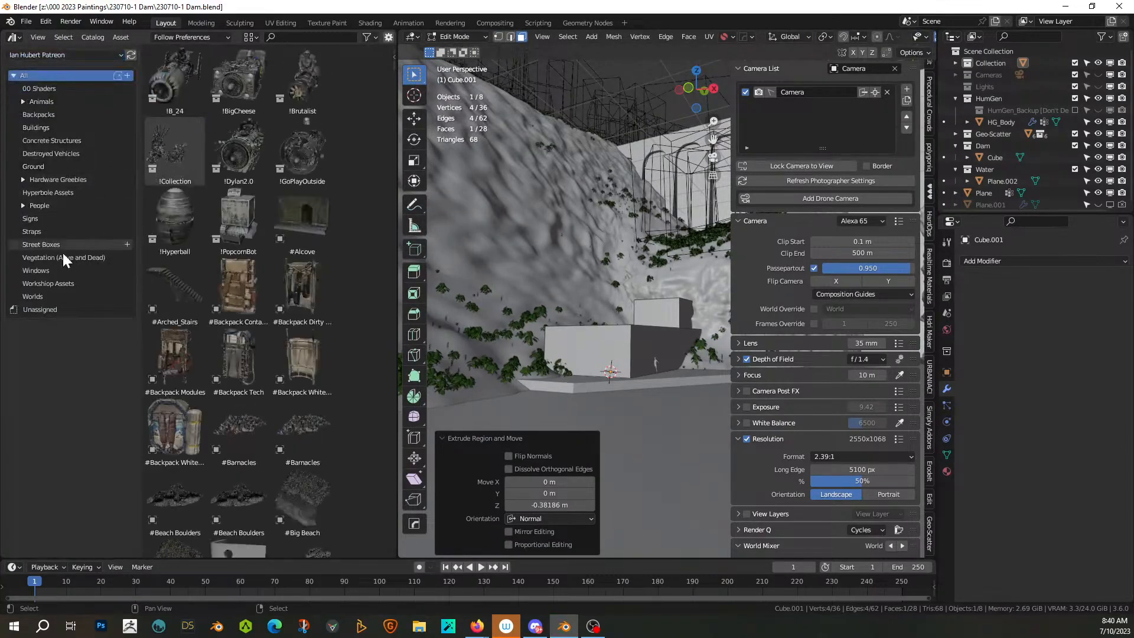
click(45, 269)
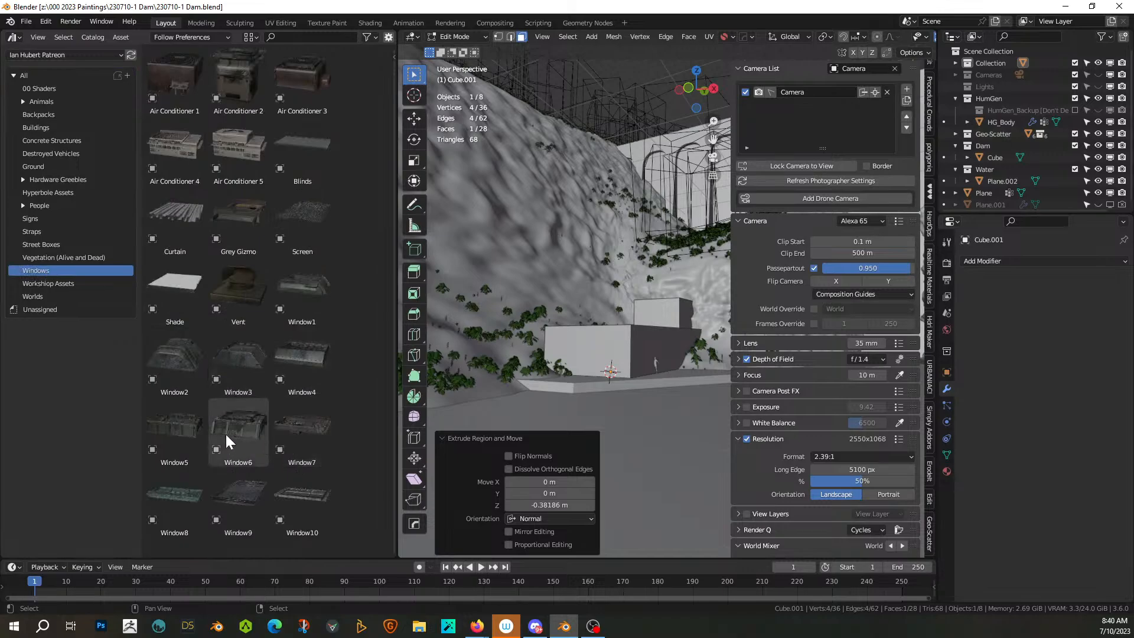
Step: Switch to Object Mode and place the Window5 asset on the lower block's front wall
mouse_move(183, 433)
mouse_down()
mouse_move(454, 381)
mouse_move(608, 337)
mouse_move(179, 413)
mouse_up()
click(598, 337)
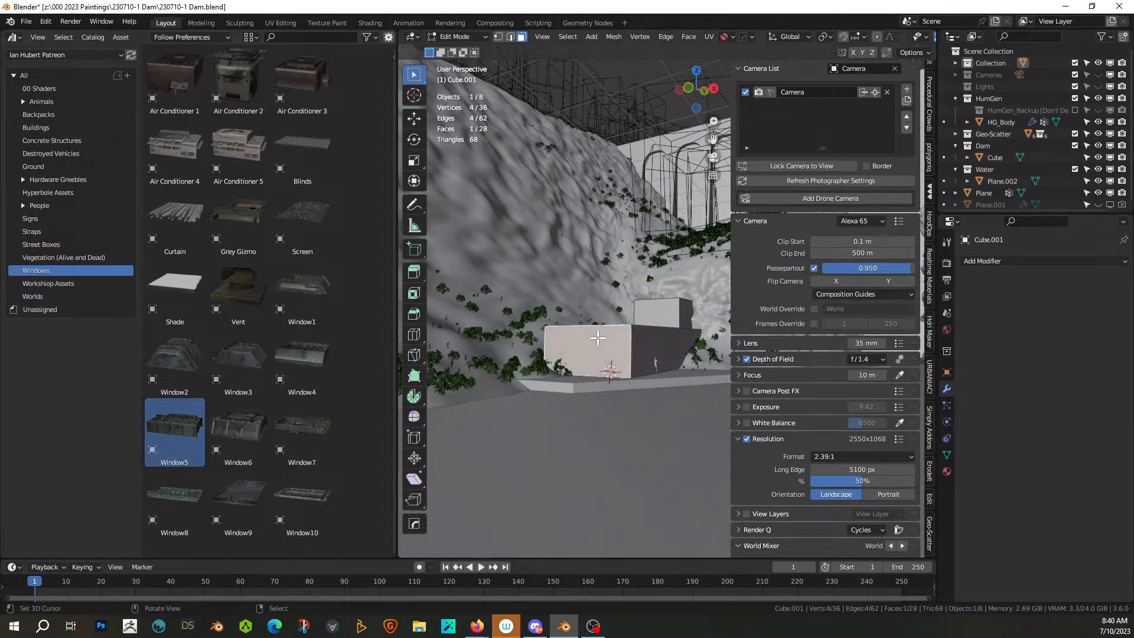
key(Tab)
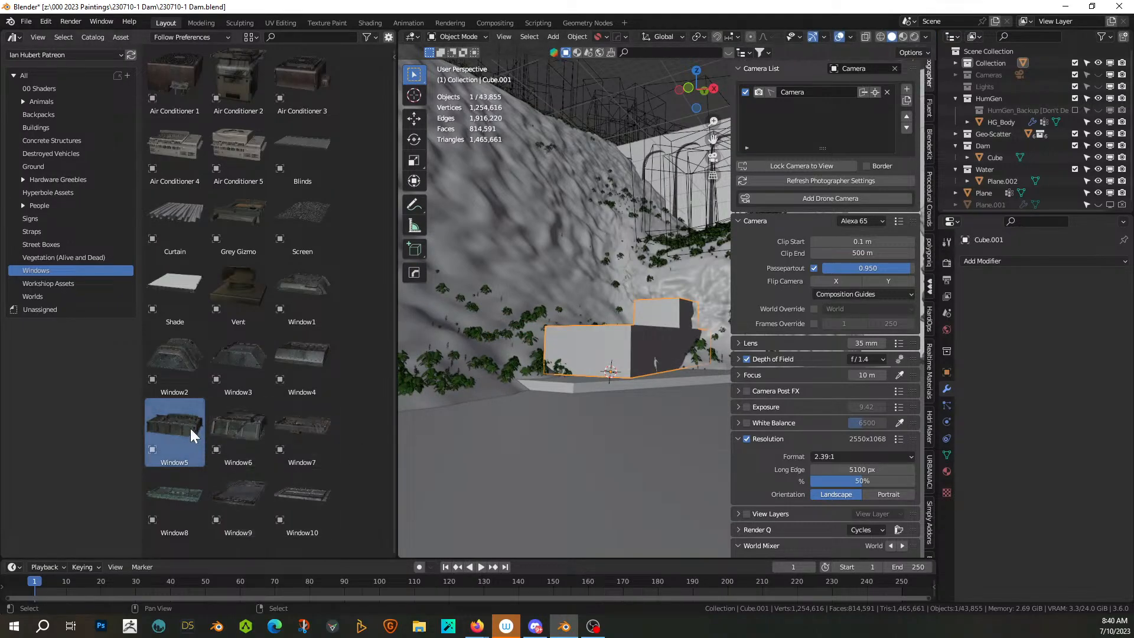
drag(190, 428, 588, 347)
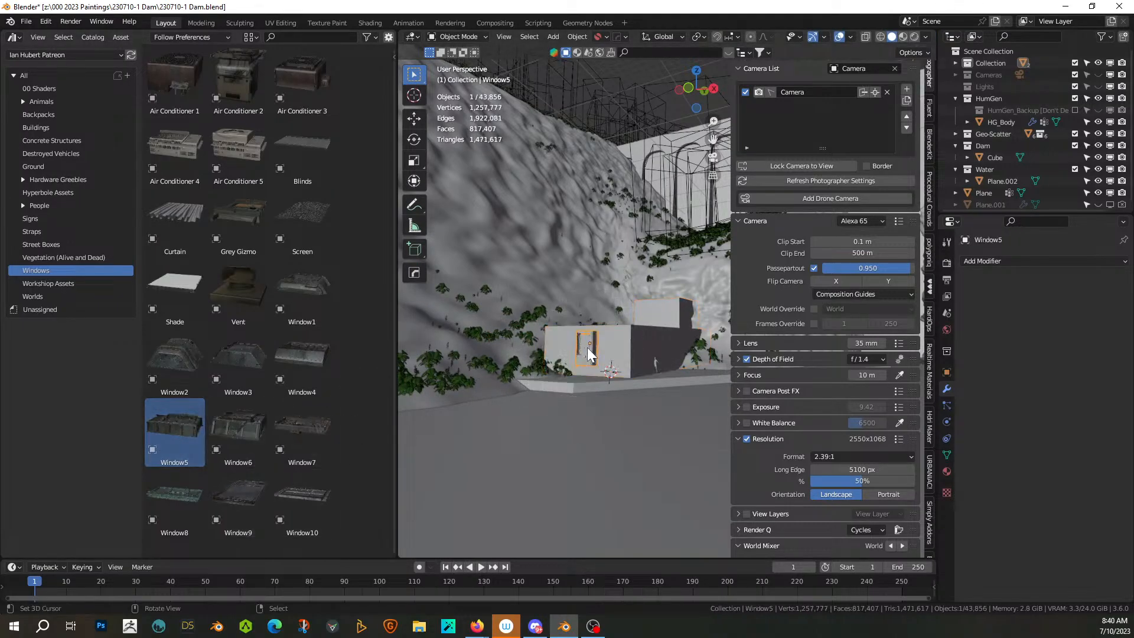
scroll(588, 347, up, 1)
key(KP_Decimal)
middle_drag(587, 347, 540, 396)
scroll(688, 377, down, 3)
scroll(632, 380, down, 2)
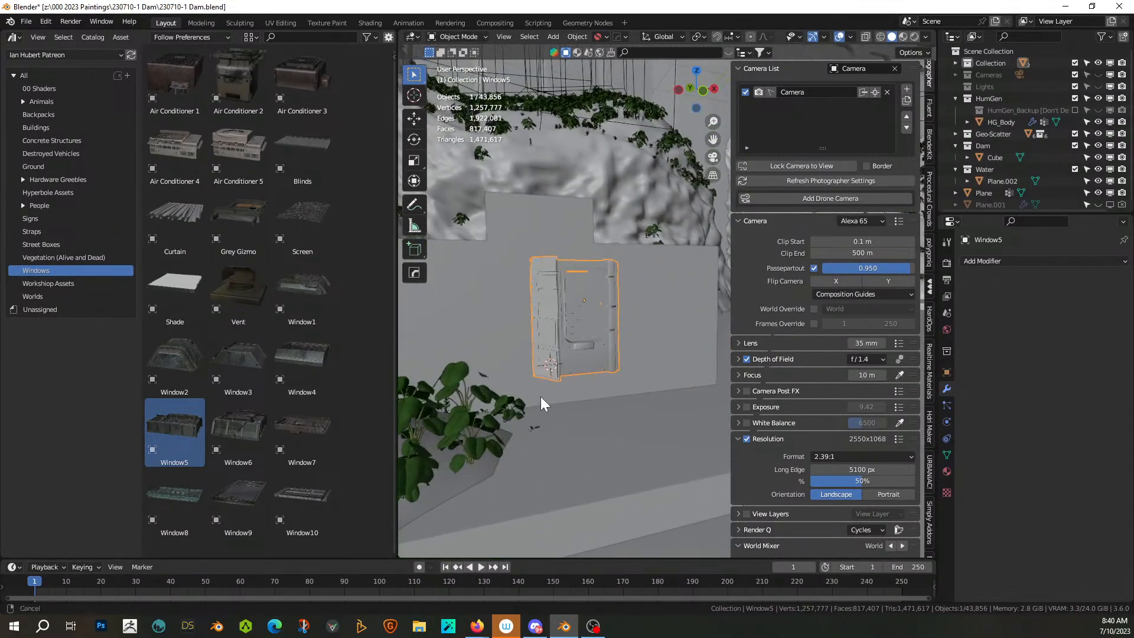
Step: Clear the Window5 asset's rotation and rotate it 90° about the global X axis so it stands upright
key(alt+r)
middle_drag(610, 343, 669, 377)
click(414, 181)
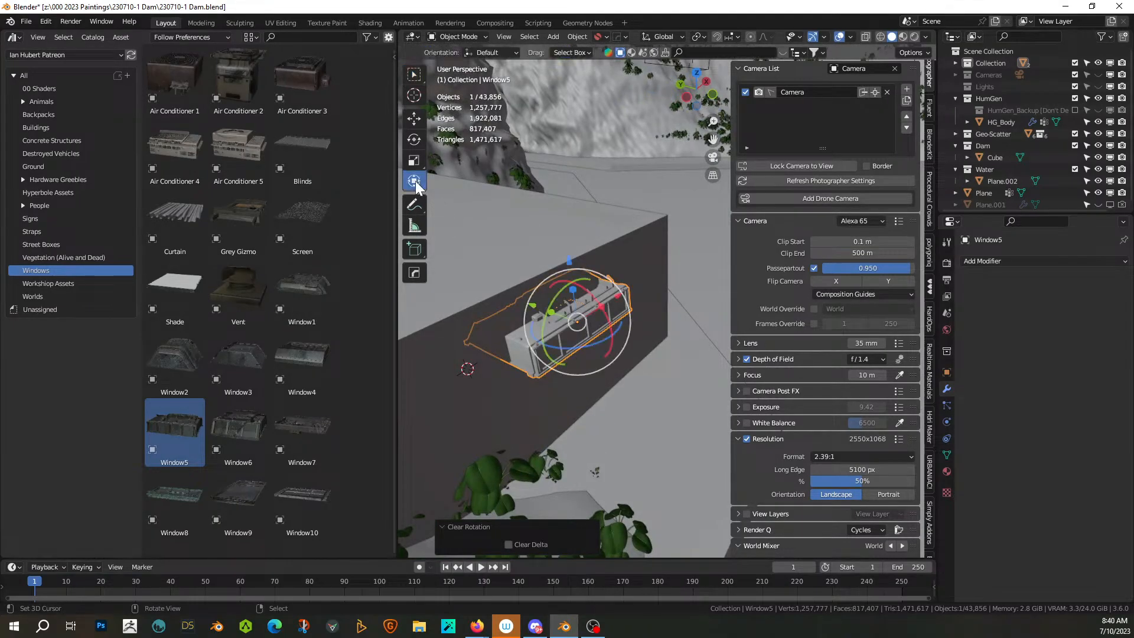
text(rx)
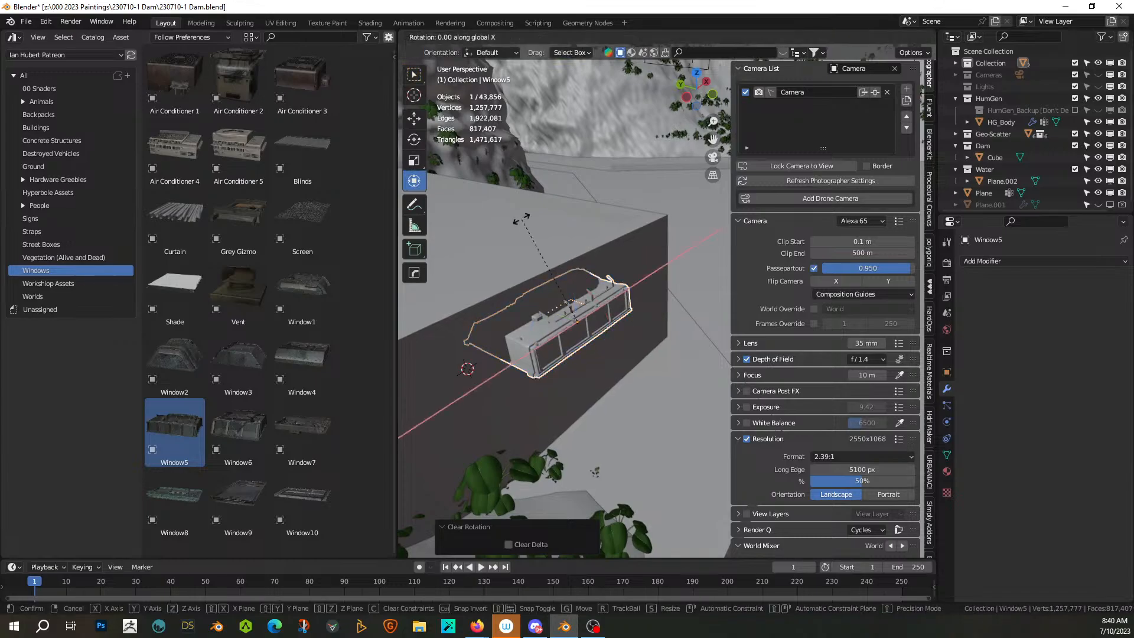
text(90)
key(Return)
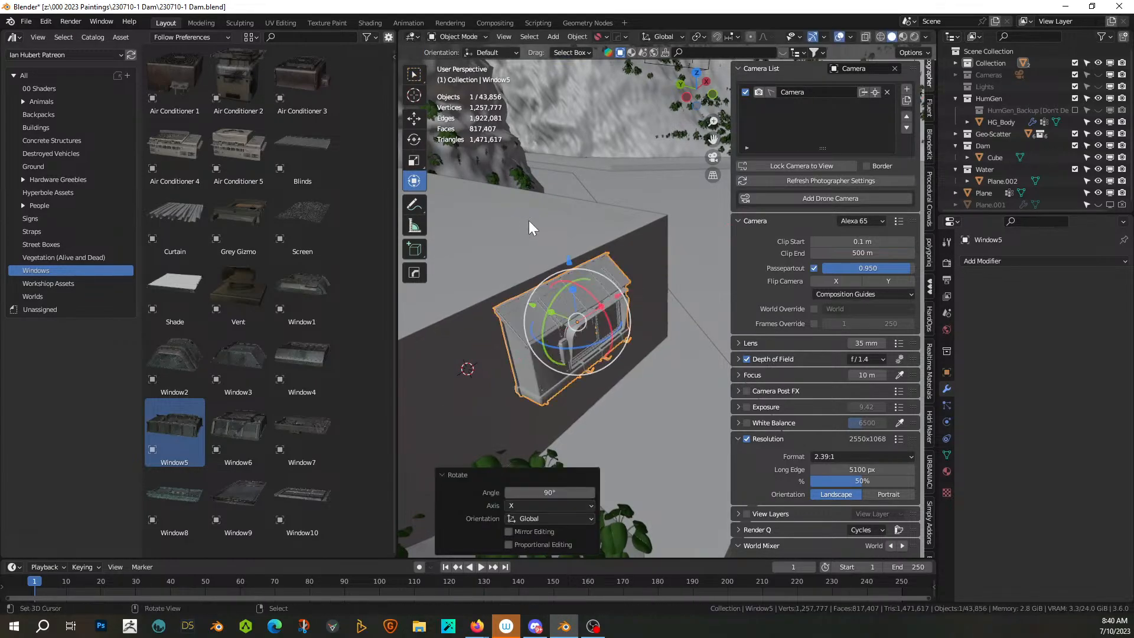
Step: Adjust the Window5 asset's height on the front wall and move it 2.2827 m along X
middle_drag(530, 221, 558, 178)
key(g)
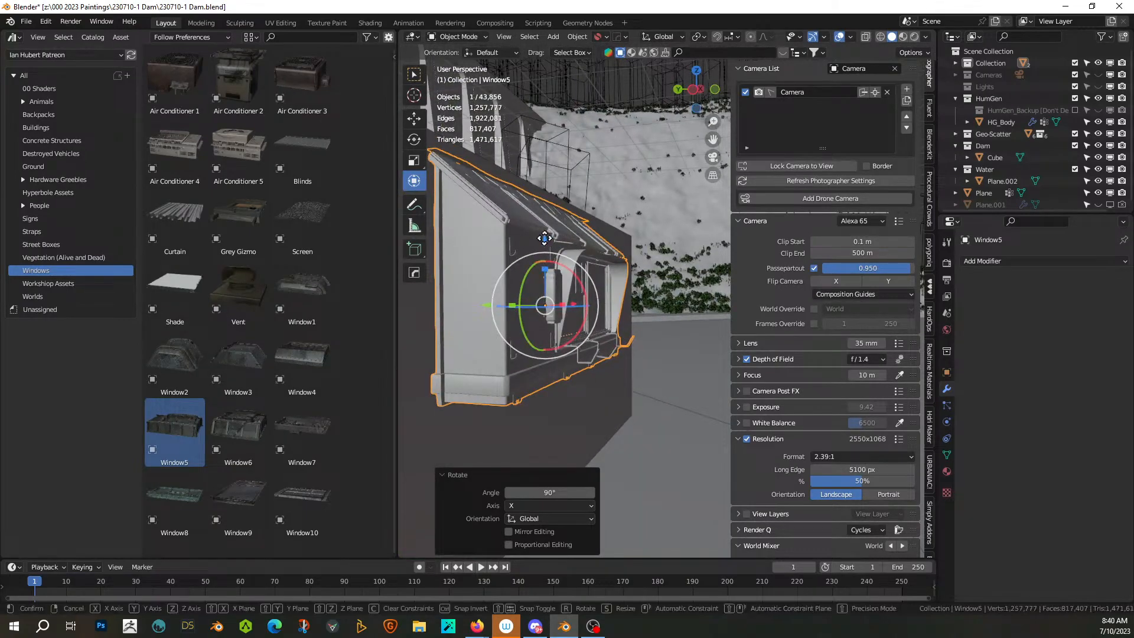
key(z)
click(544, 268)
middle_drag(545, 267, 415, 284)
drag(647, 312, 733, 313)
middle_drag(622, 331, 647, 311)
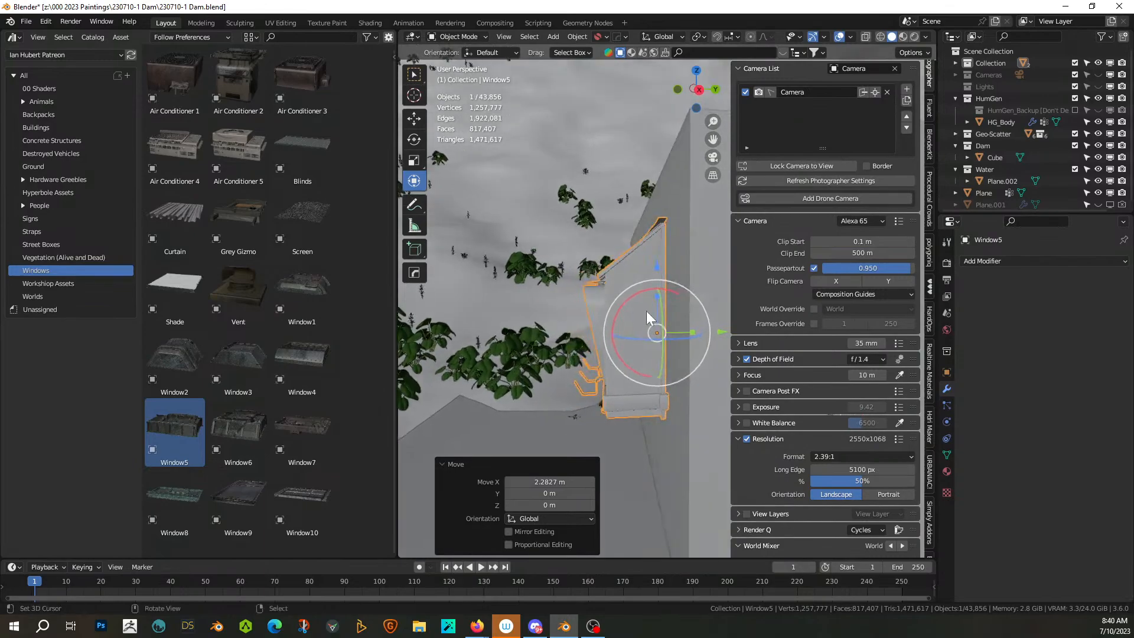
Step: Move the window 0.077618 m along Y to seat it against the lower block's front wall
key(g)
key(y)
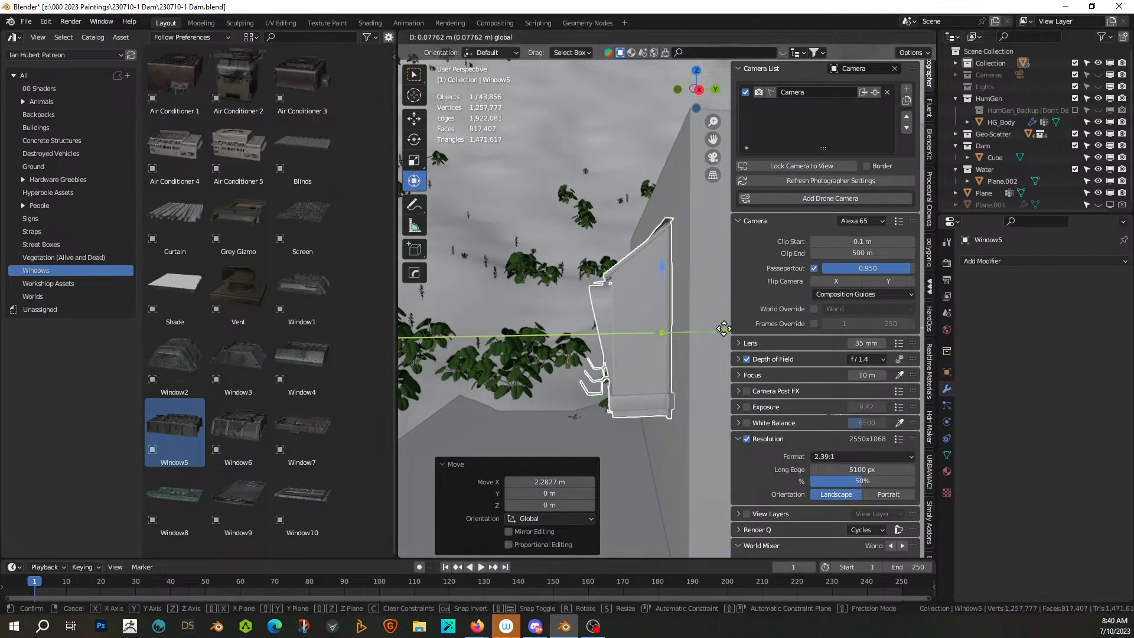
drag(725, 329, 724, 329)
middle_drag(650, 293, 733, 322)
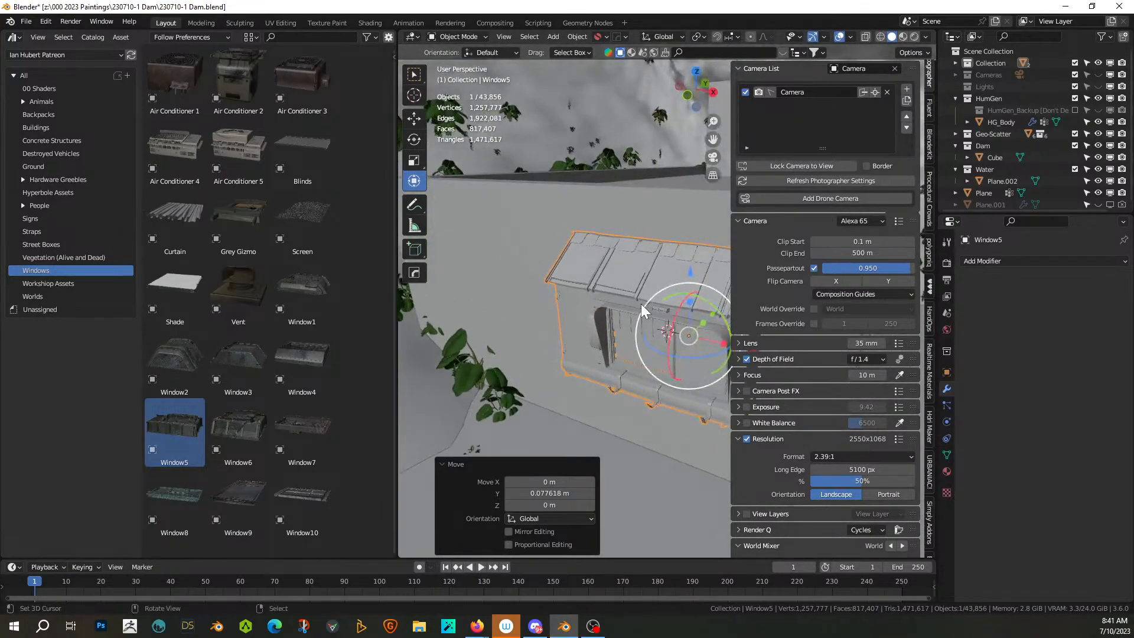
scroll(640, 304, down, 3)
middle_drag(641, 304, 647, 275)
scroll(615, 280, up, 3)
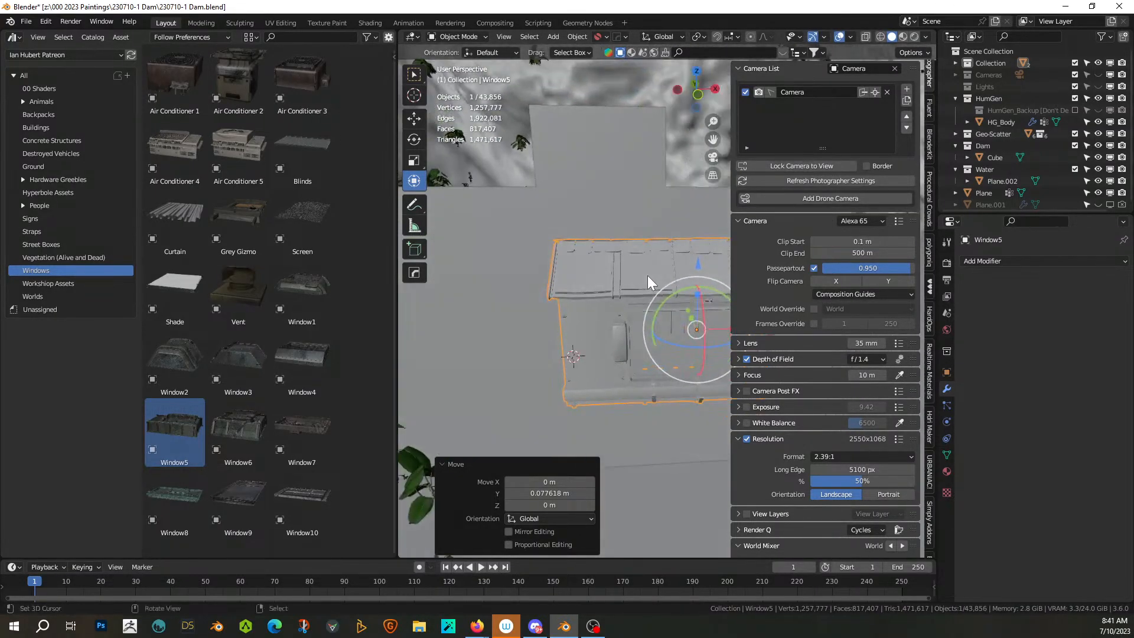
mouse_move(585, 306)
shift+middle_down()
mouse_move(547, 303)
mouse_move(560, 302)
mouse_move(559, 285)
mouse_move(545, 297)
mouse_move(562, 300)
mouse_move(534, 299)
mouse_move(590, 319)
shift+middle_up()
scroll(548, 303, down, 3)
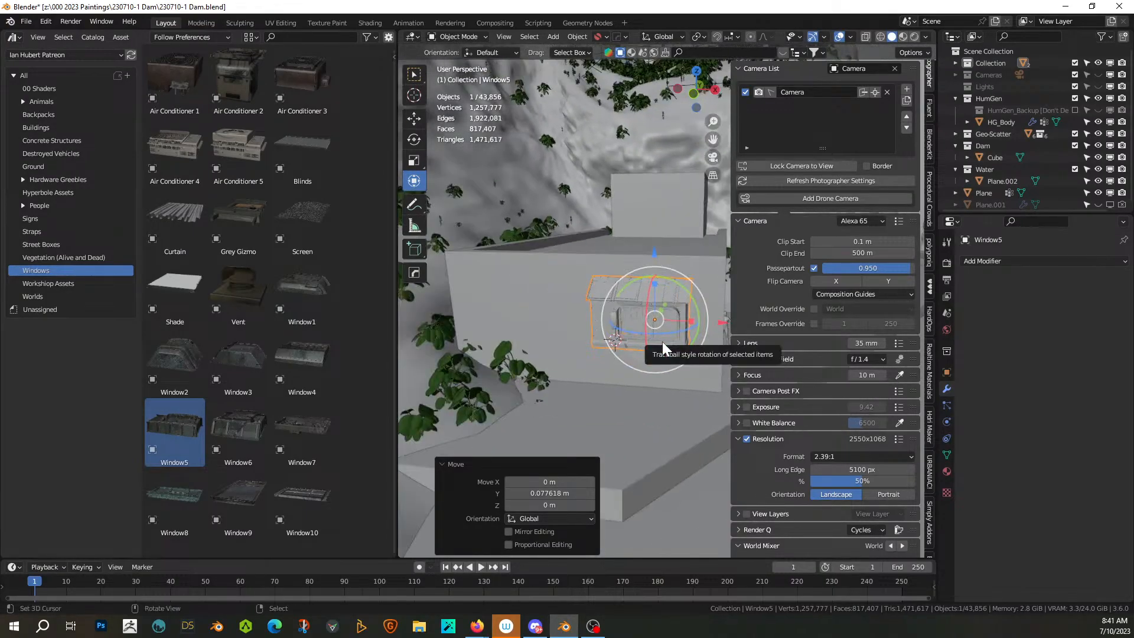
Step: Make a linked duplicate of the window and slide it along X to sit beside the original on the front wall
key(alt+d)
key(Escape)
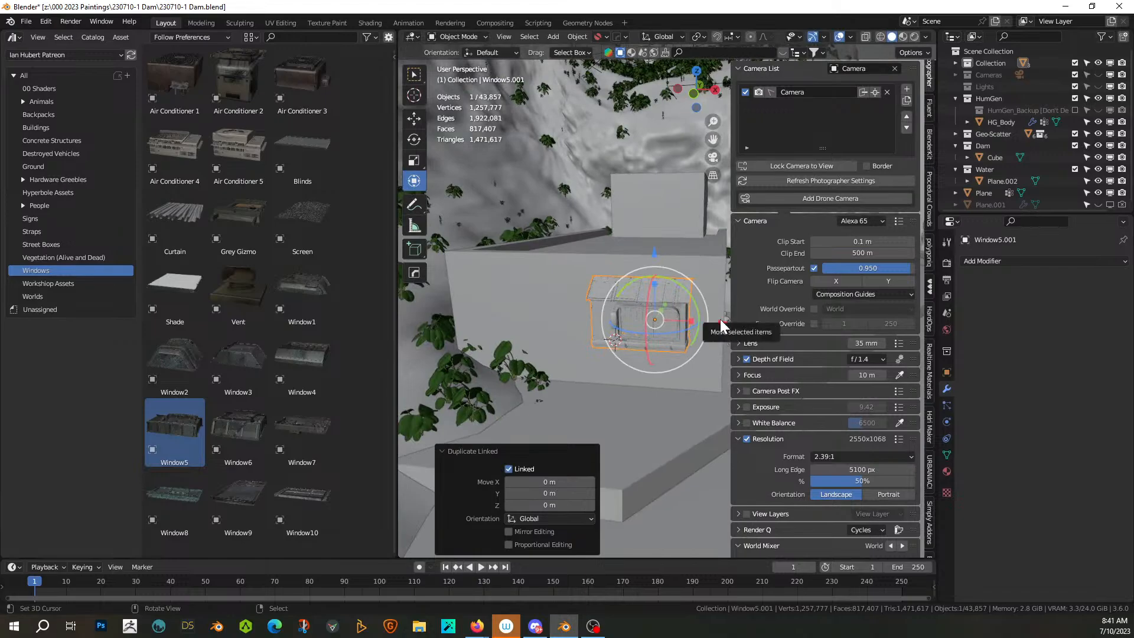
drag(720, 321, 597, 332)
mouse_move(597, 332)
middle_down()
mouse_move(547, 340)
mouse_move(605, 311)
middle_up()
Step: Make linked duplicates of both front windows, rotate them 90° about Z and move them 4.7572 m in X and 6.2382 m in Y onto the side wall
shift+click(655, 293)
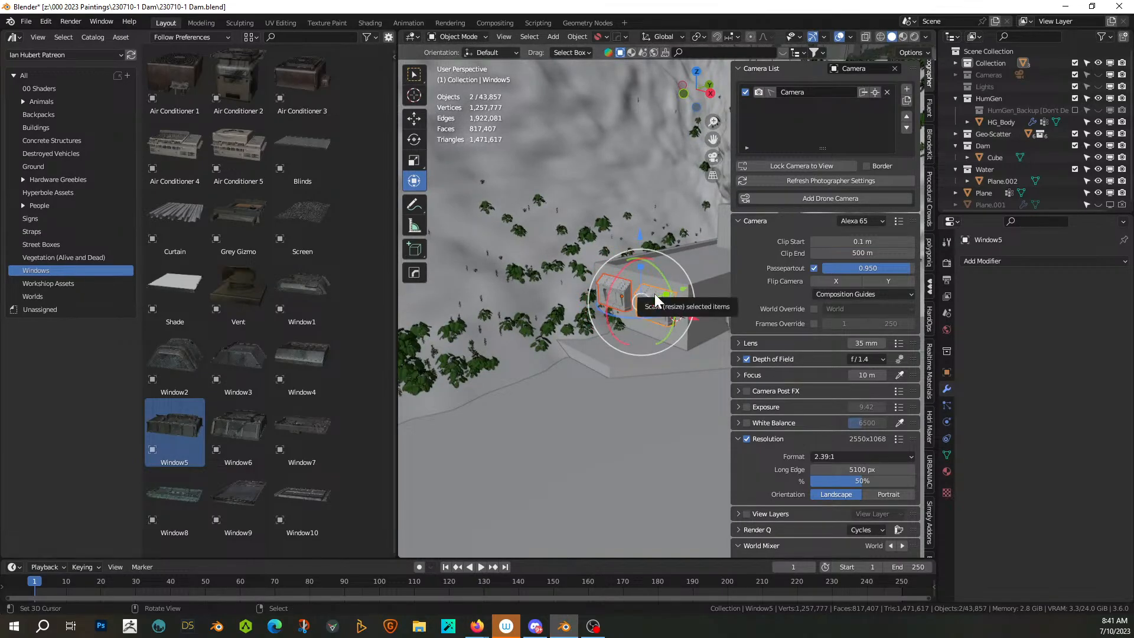
key(KP_7)
shift+middle_drag(655, 293, 579, 370)
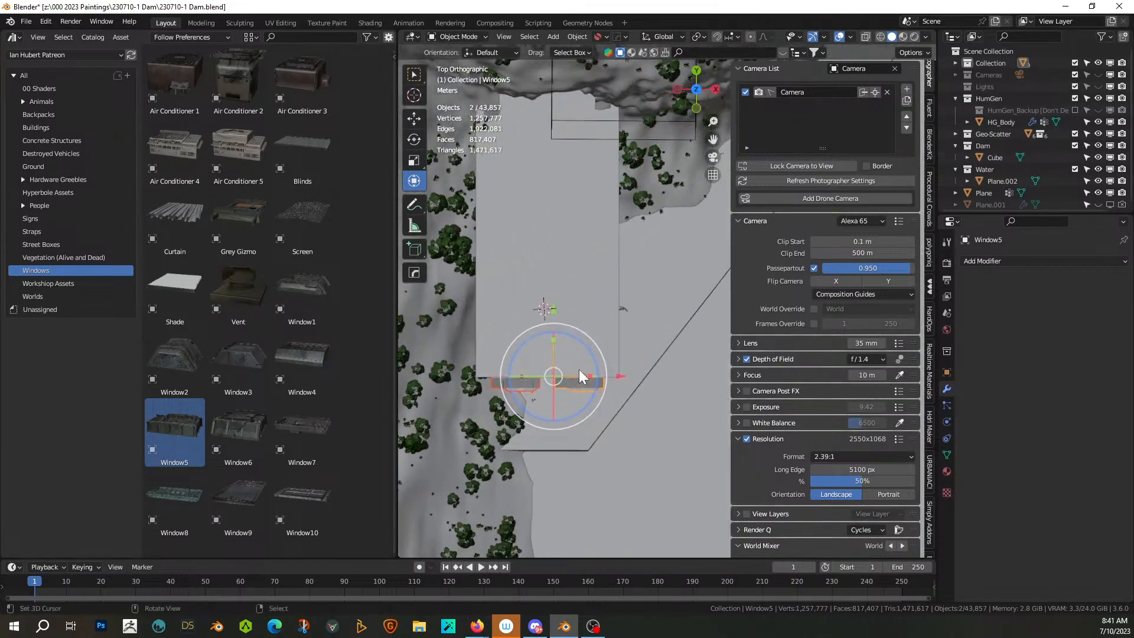
key(alt+d)
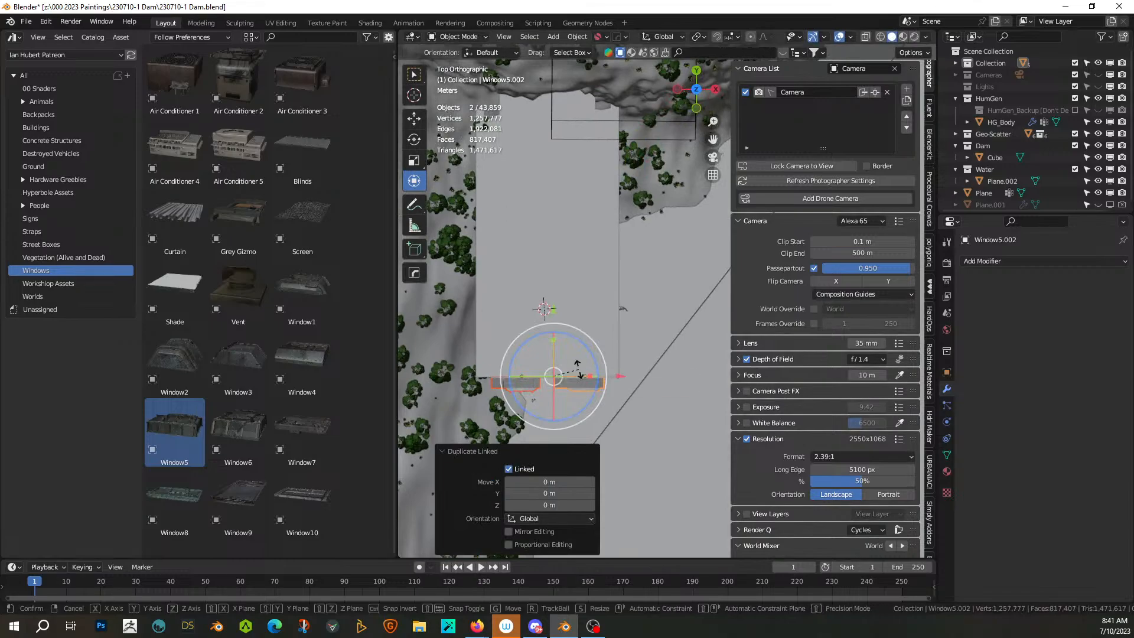
text(90)
key(Return)
key(r)
key(g)
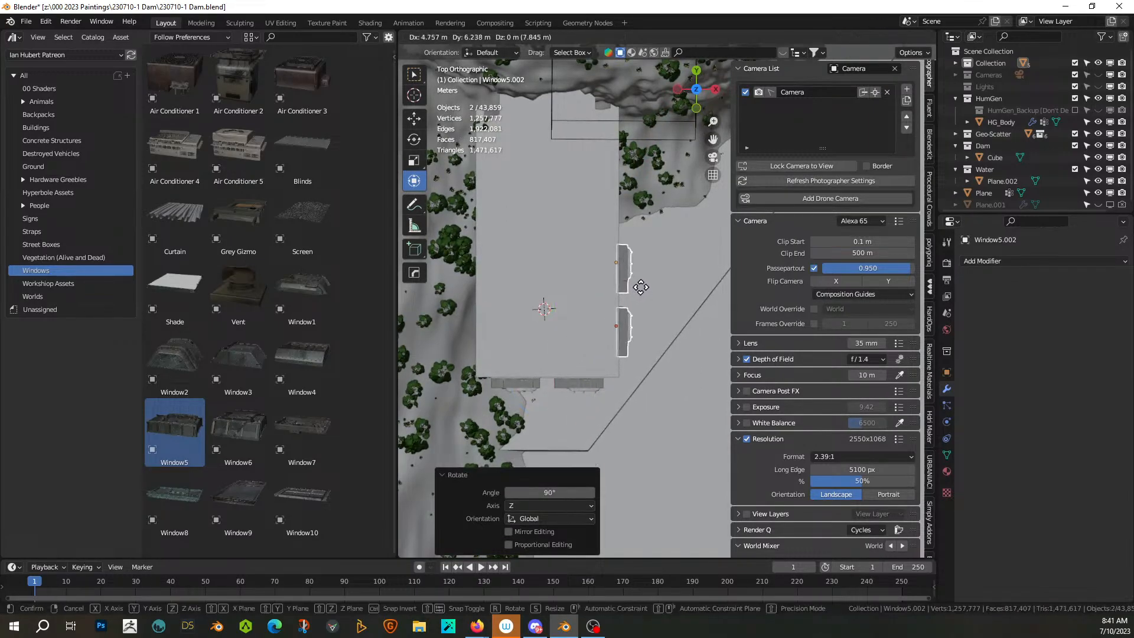
click(641, 287)
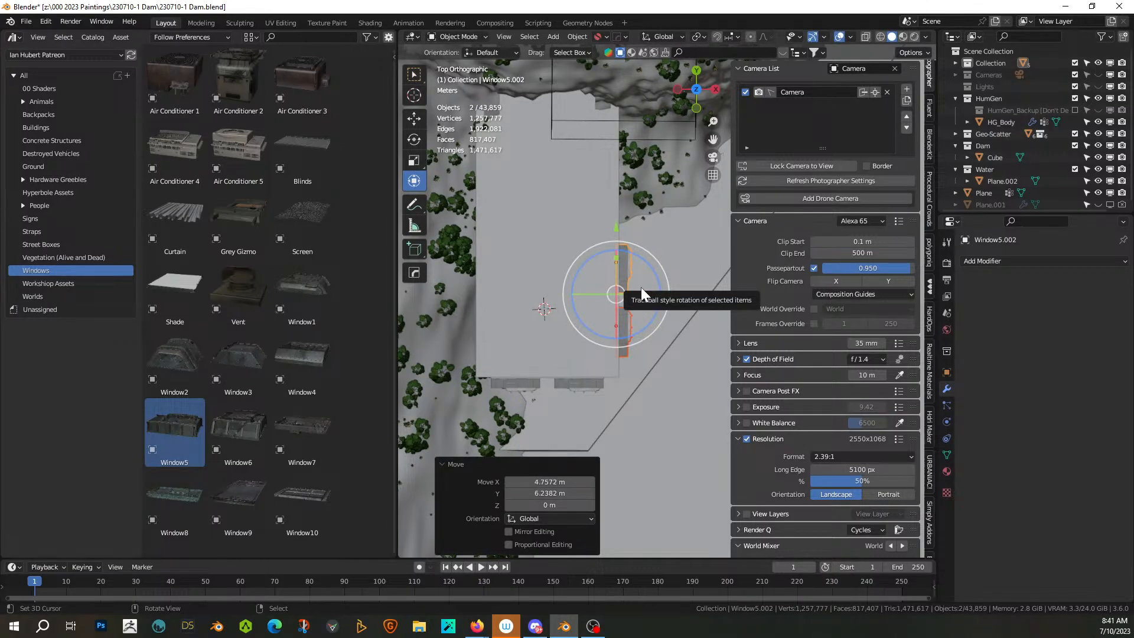
Step: Move the two side-wall windows together 0.098678 m along X to align them with the wall surface
scroll(569, 261, up, 4)
middle_drag(589, 251, 626, 293)
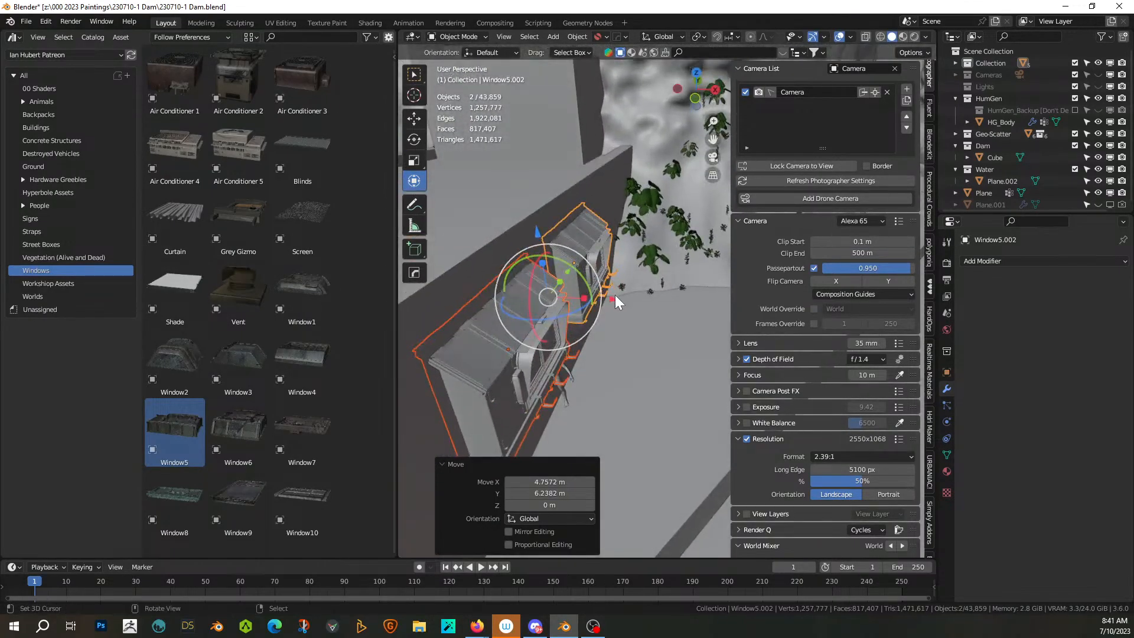
key(g)
key(x)
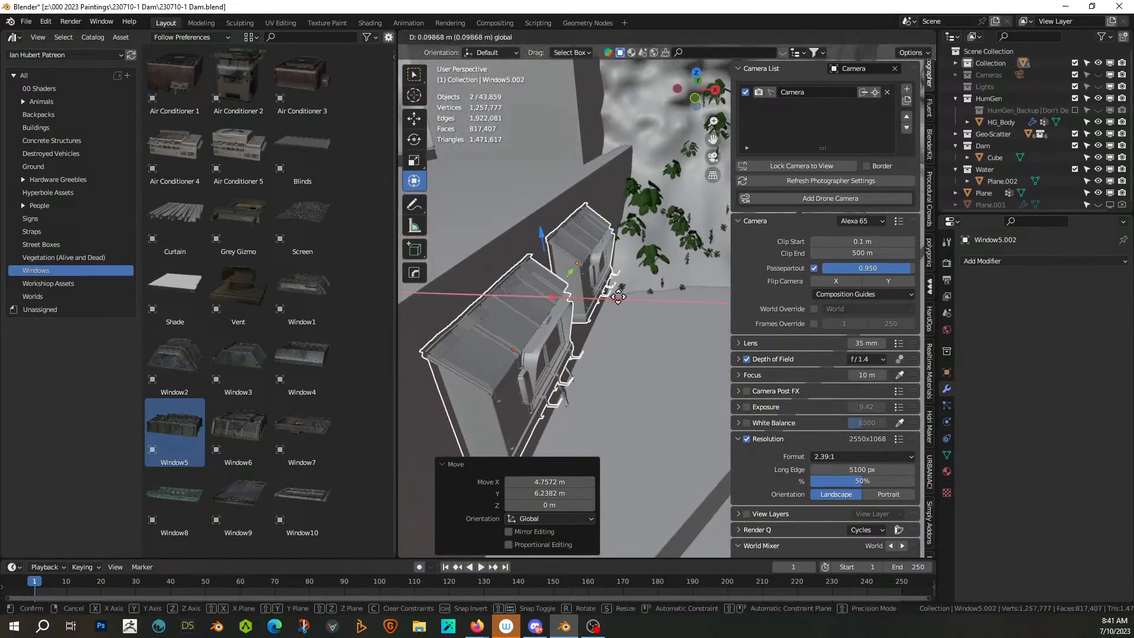
click(618, 297)
middle_drag(618, 297, 490, 361)
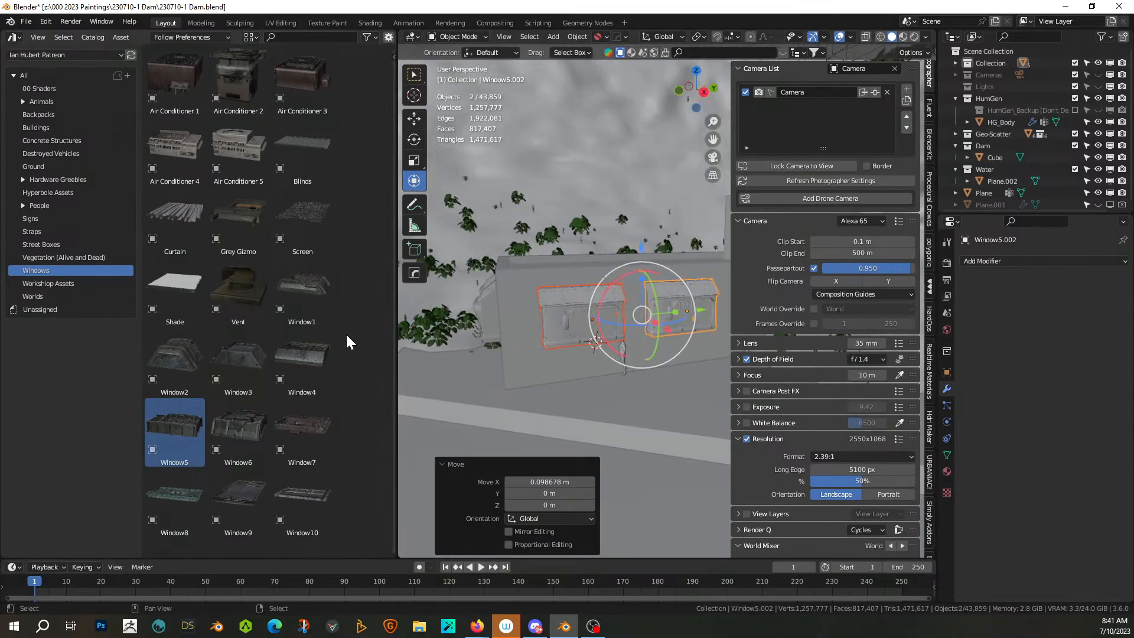
middle_drag(449, 335, 844, 318)
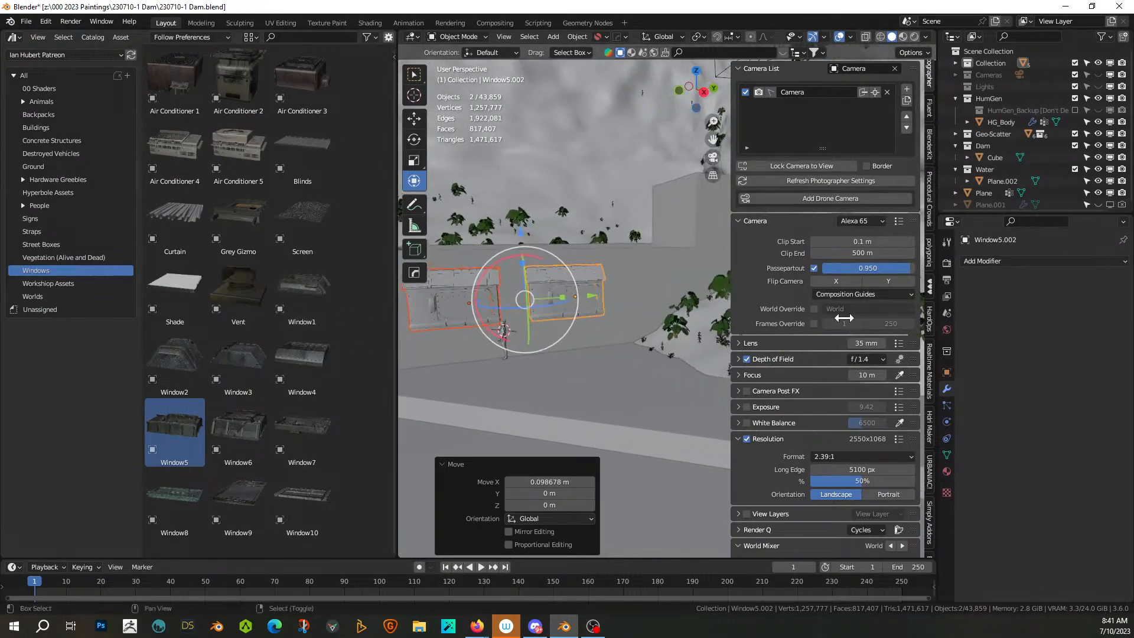
Step: Move the farther side-wall window 3.5136 m along Y to widen the gap between the two windows
click(559, 279)
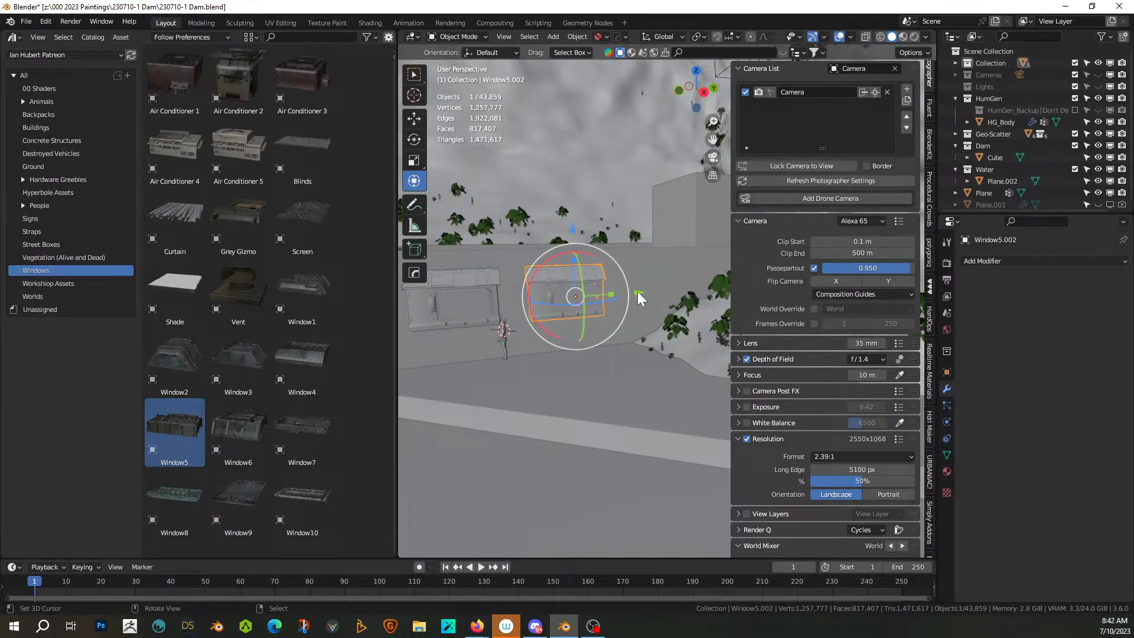
drag(638, 296, 671, 308)
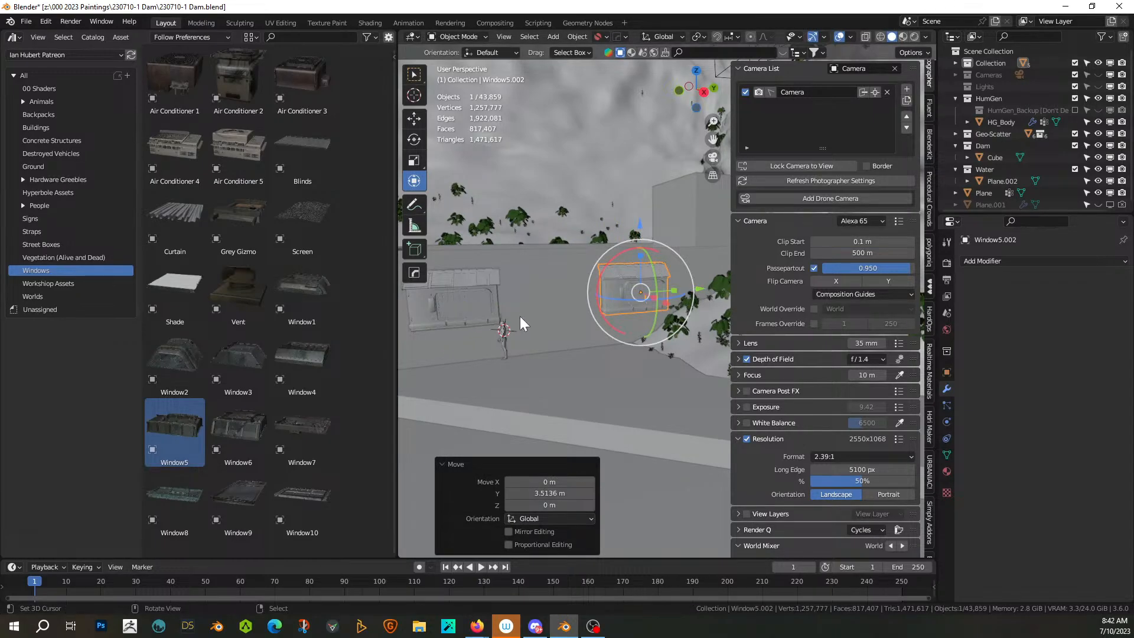
middle_drag(519, 318, 591, 331)
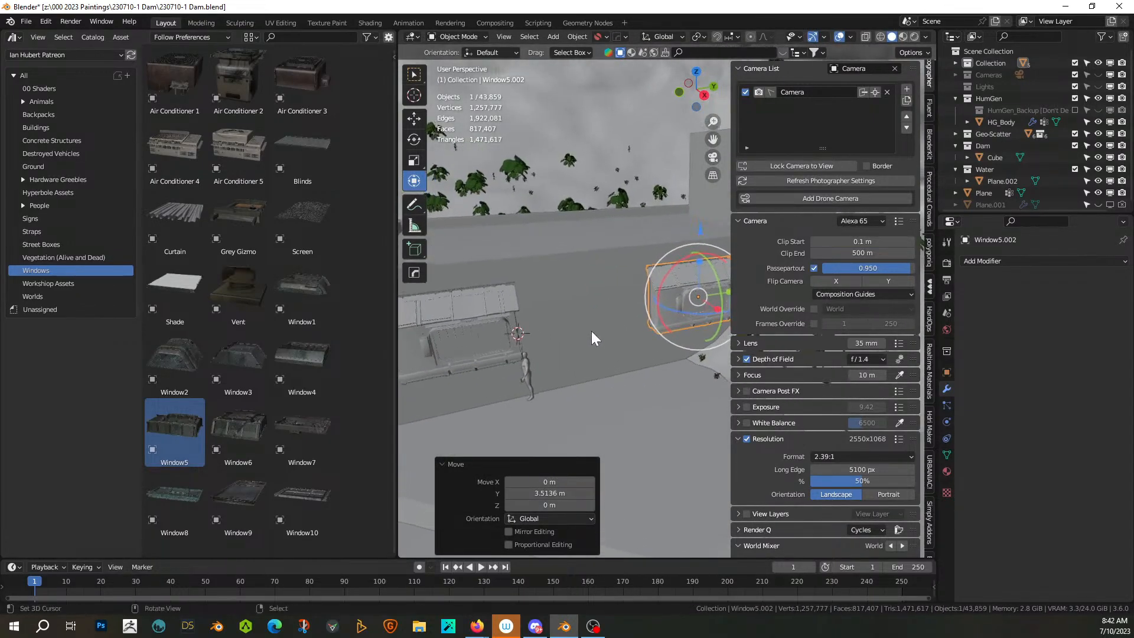
Step: Try adding a vertical loop cut with factor 0.377 to the building's side wall between the two windows
click(590, 328)
key(Tab)
right_click(581, 251)
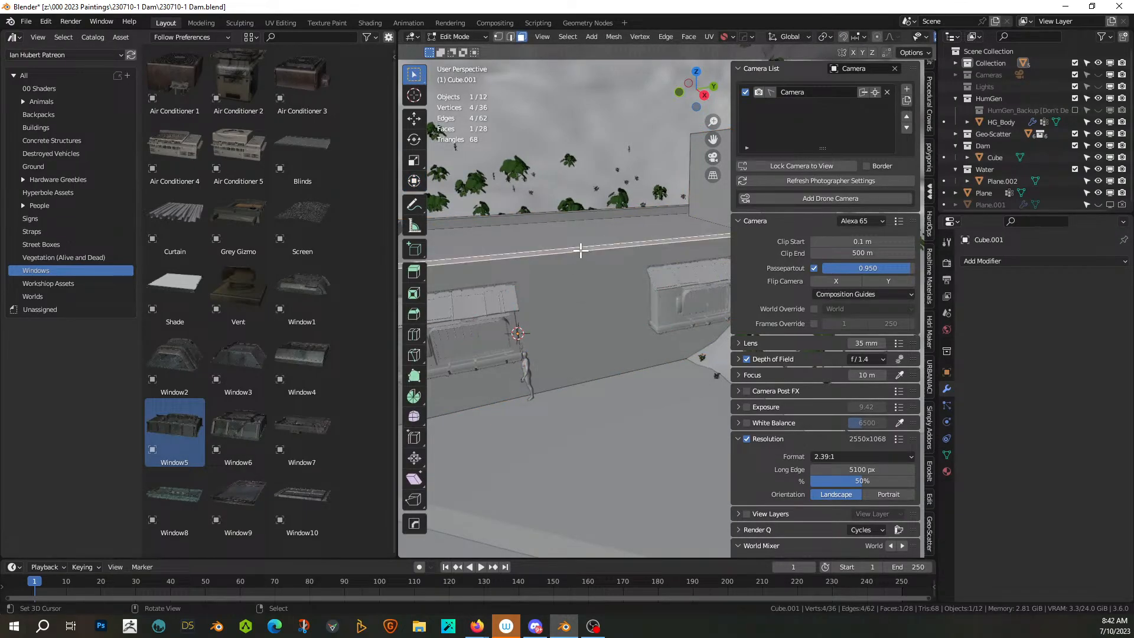
key(ctrl+r)
click(578, 251)
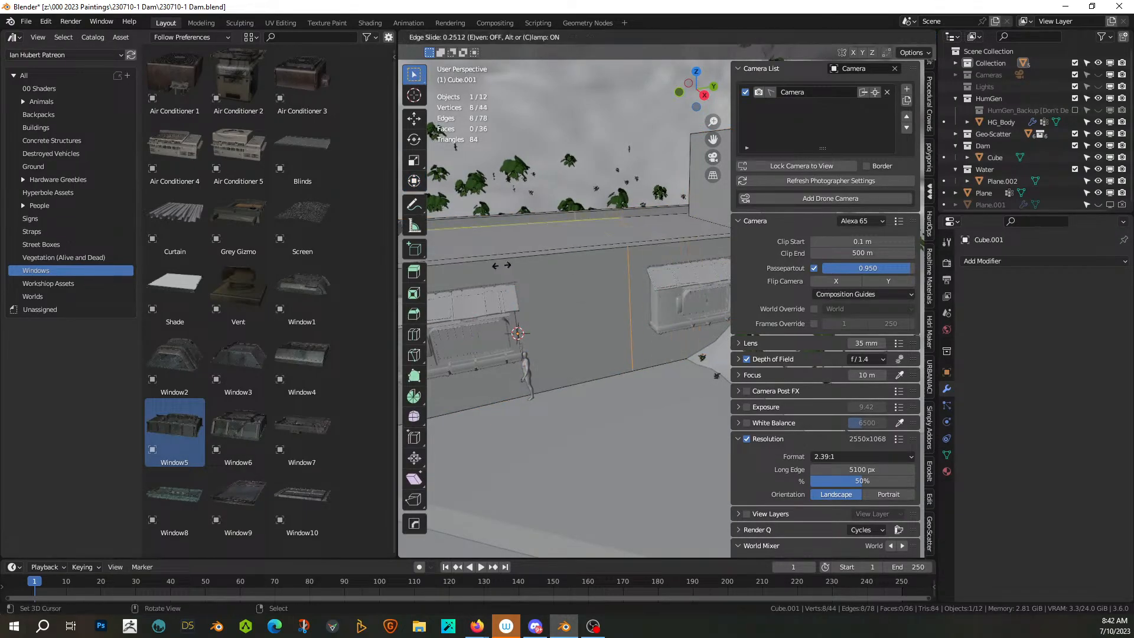
click(465, 269)
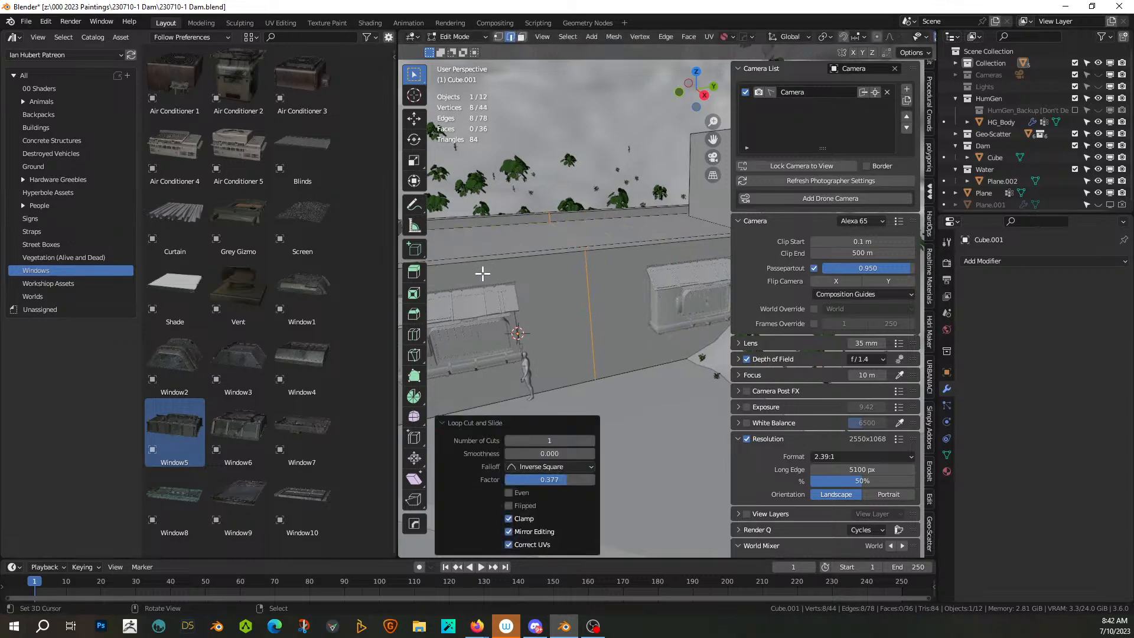
Step: Try bevelling the loop cut by 0.257 m into a wide strip, and undo both the bevel and the cut
key(ctrl+b)
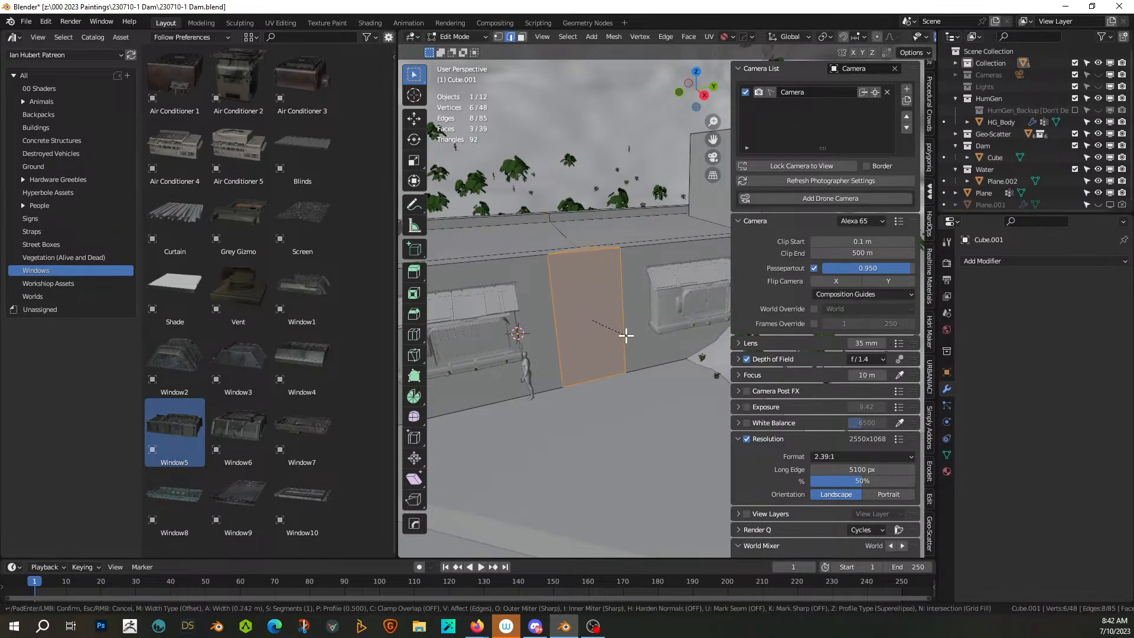
click(628, 335)
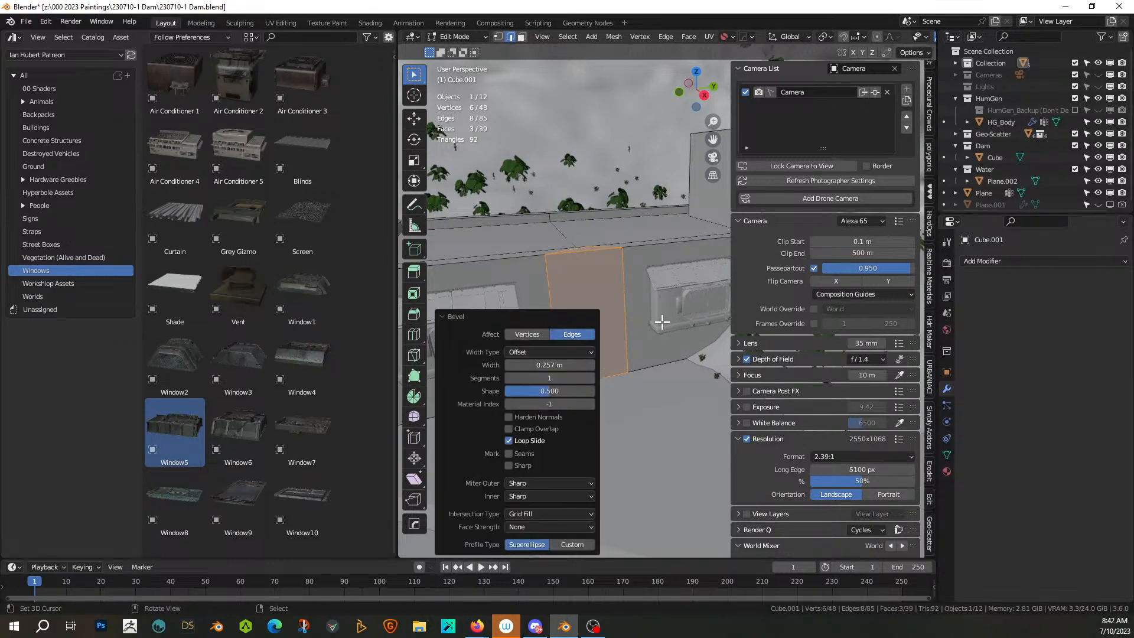
scroll(650, 325, up, 2)
click(515, 268)
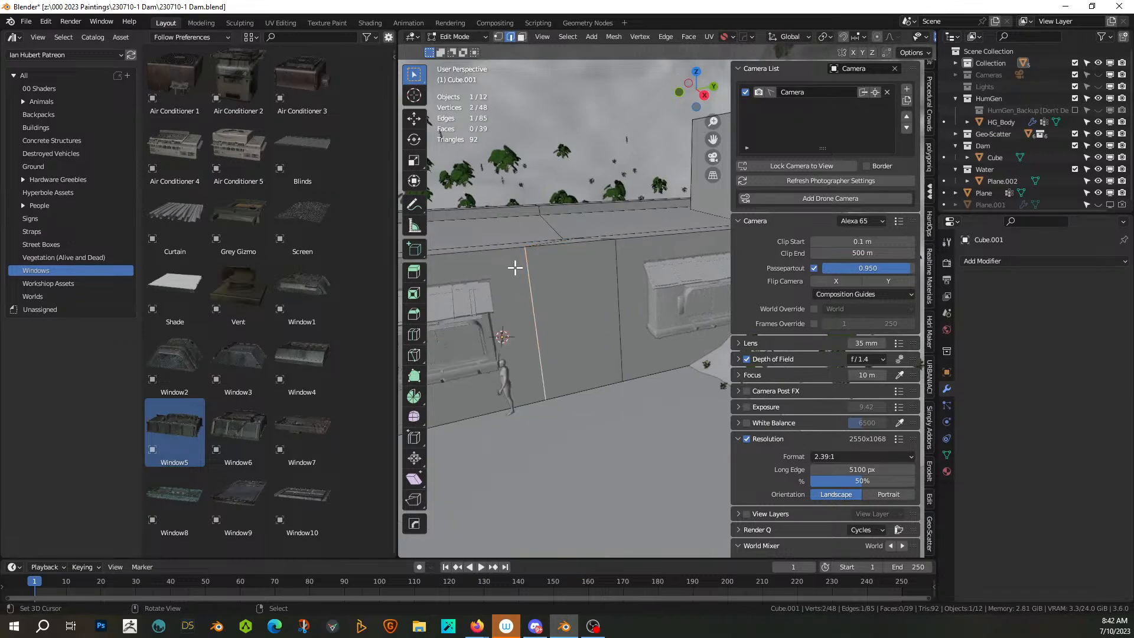
key(ctrl+z)
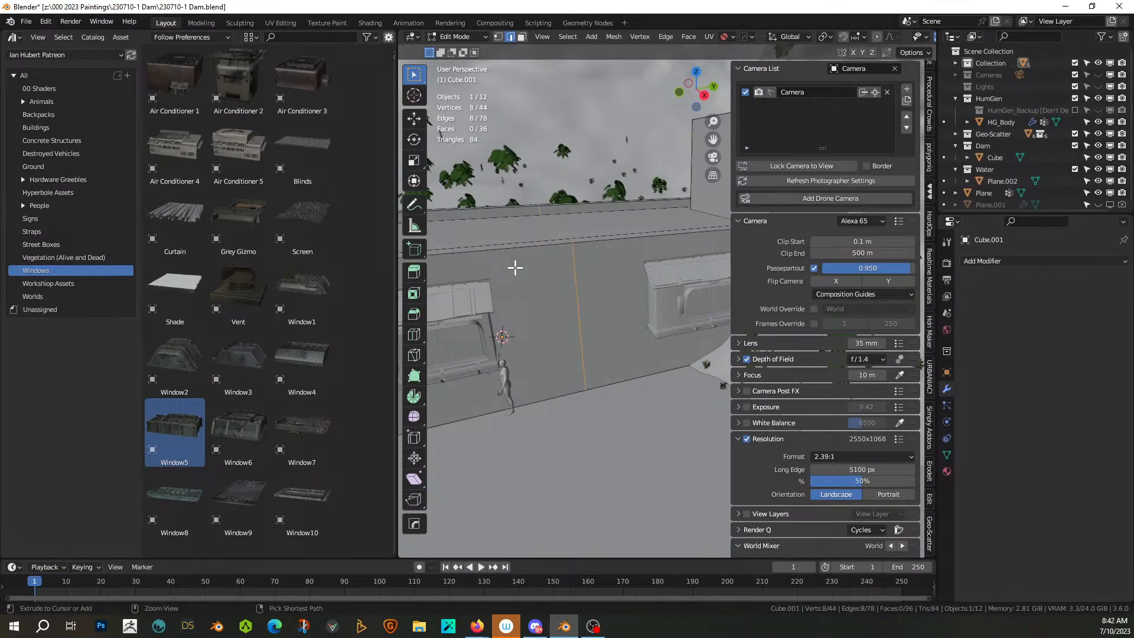
key(ctrl+z)
Step: Switch the asset library to Big Medium Small and show the SetDressing catalog under Industrial_Zone Buildings
click(55, 53)
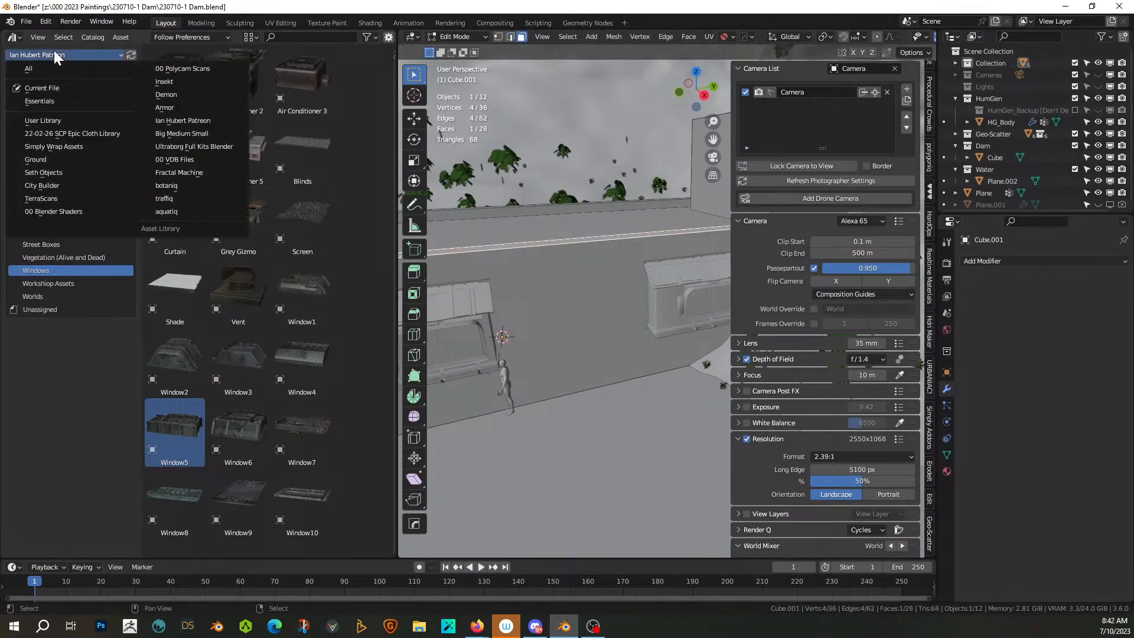
click(201, 133)
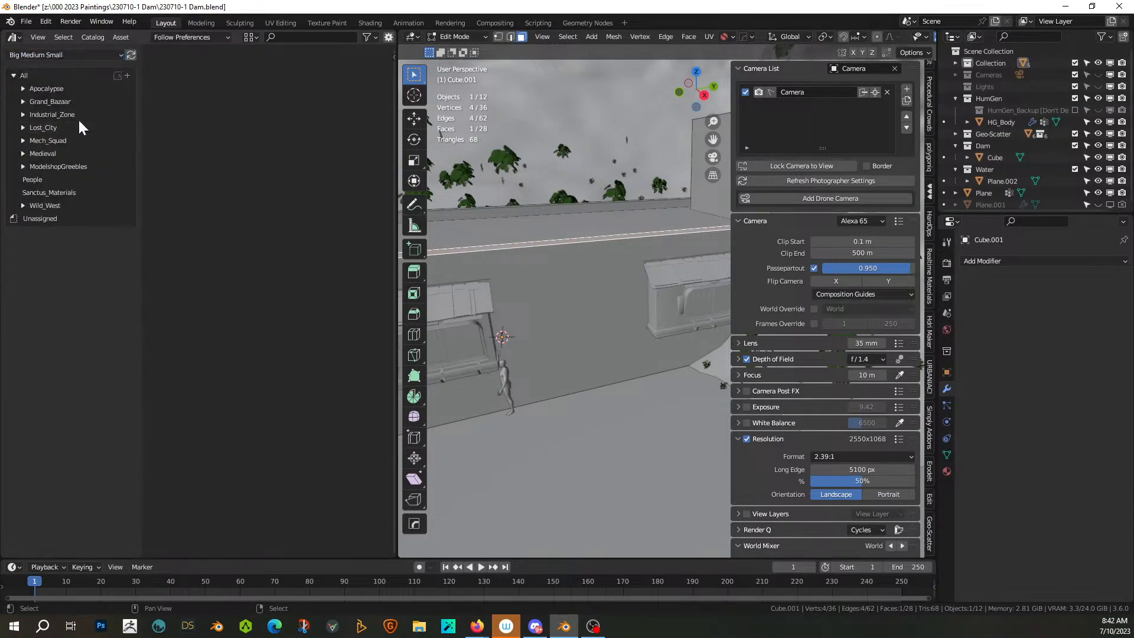
click(22, 114)
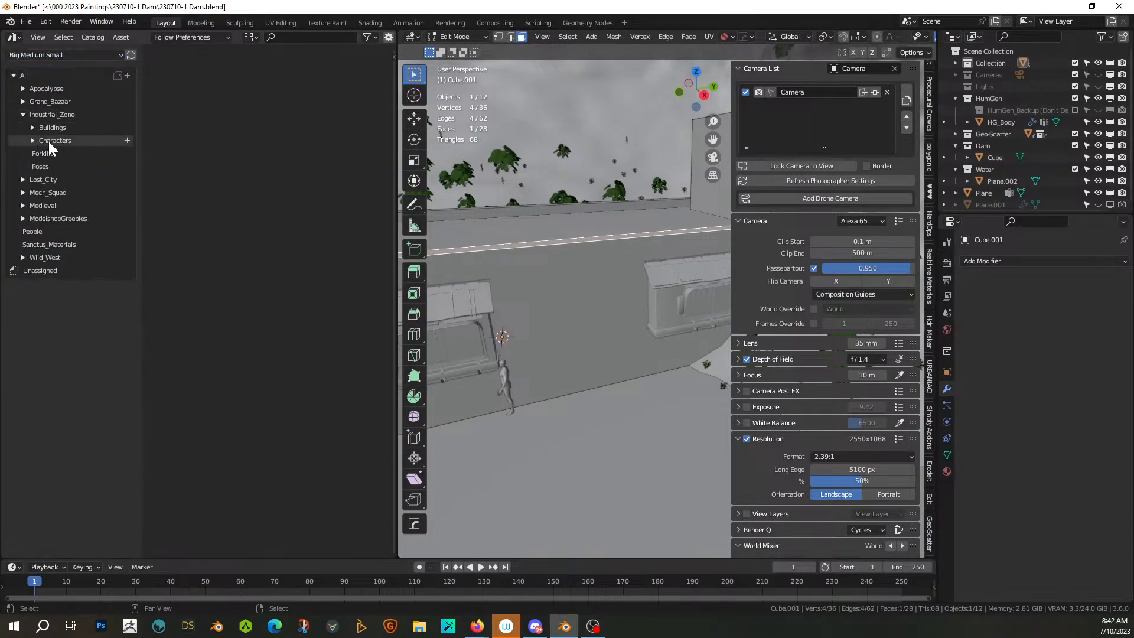
click(31, 127)
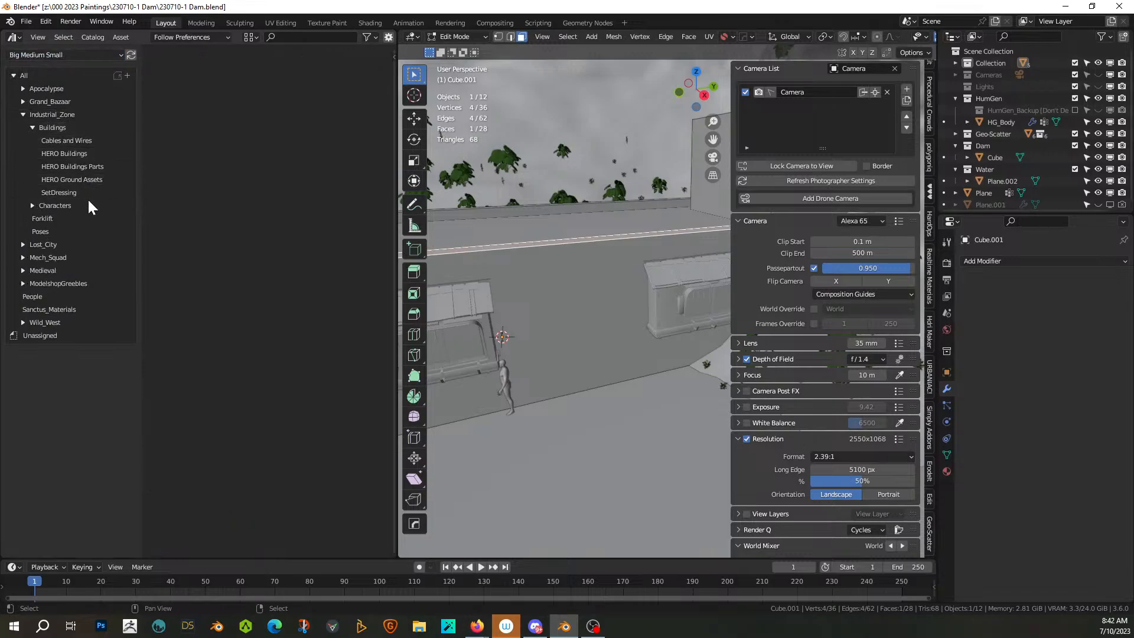
click(77, 167)
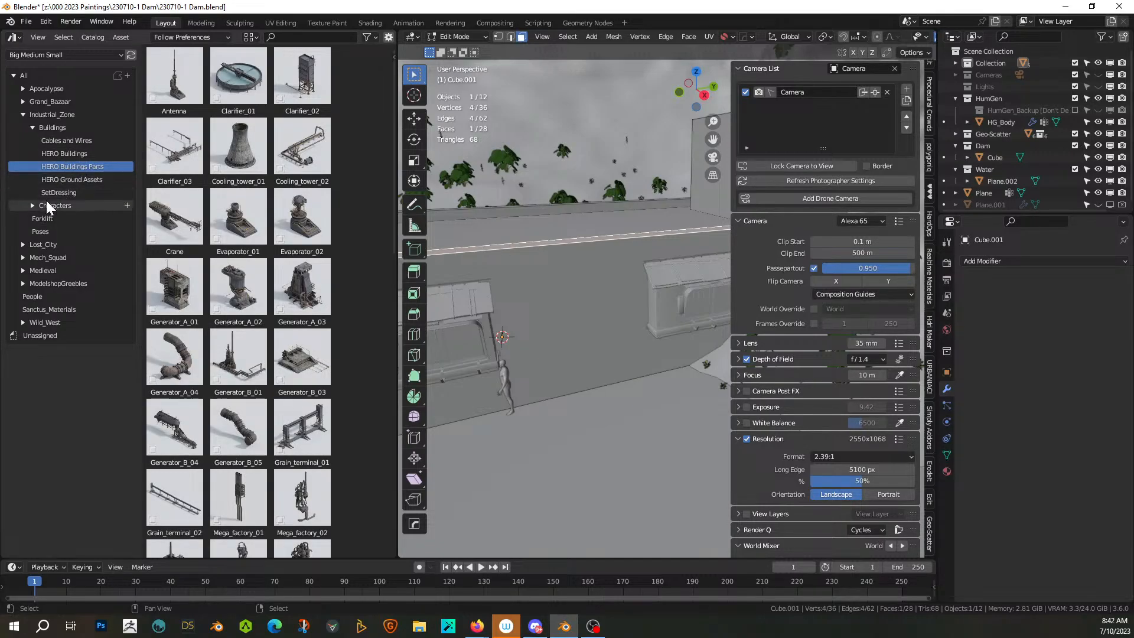
click(45, 192)
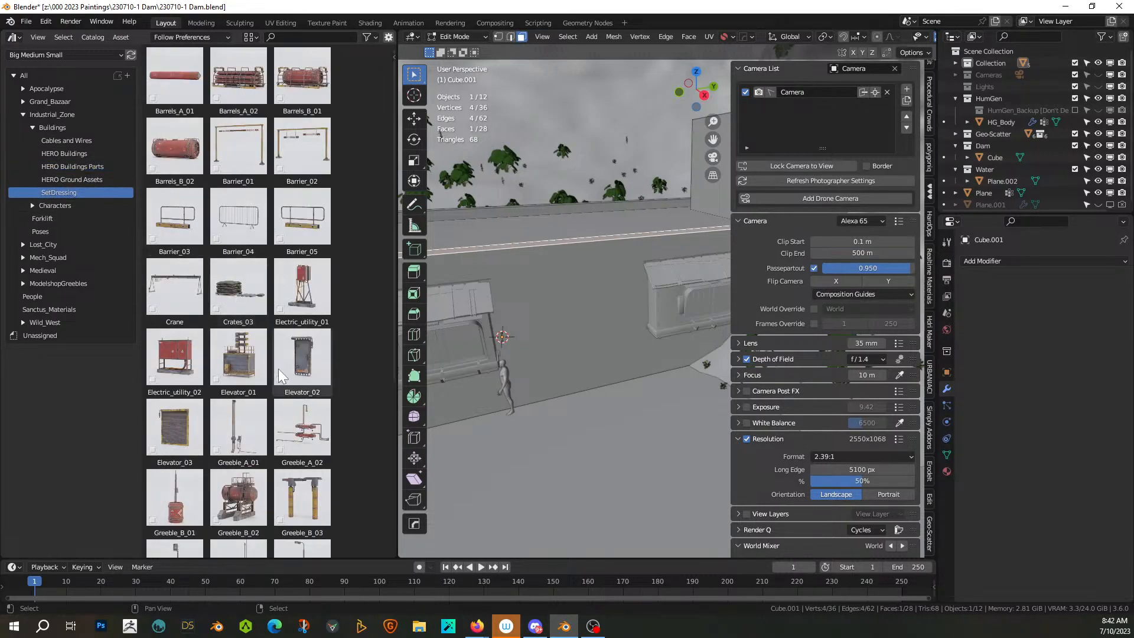
Step: Leave mesh editing and place the Elevator_03 asset on the building's side wall between the two windows
drag(165, 417, 575, 322)
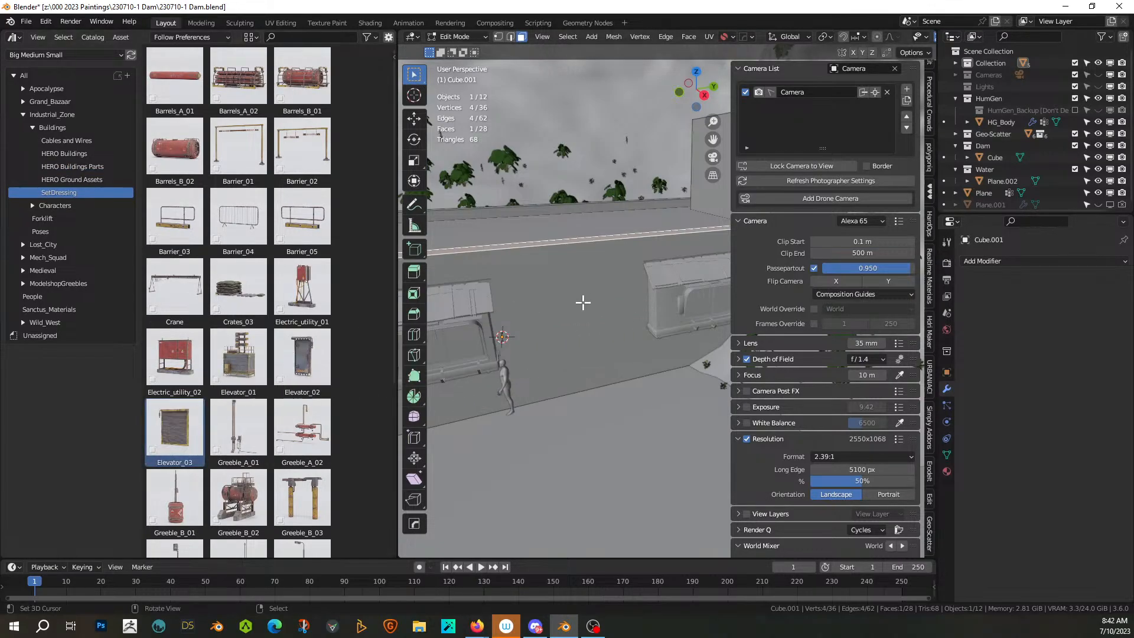
key(Tab)
drag(179, 416, 575, 321)
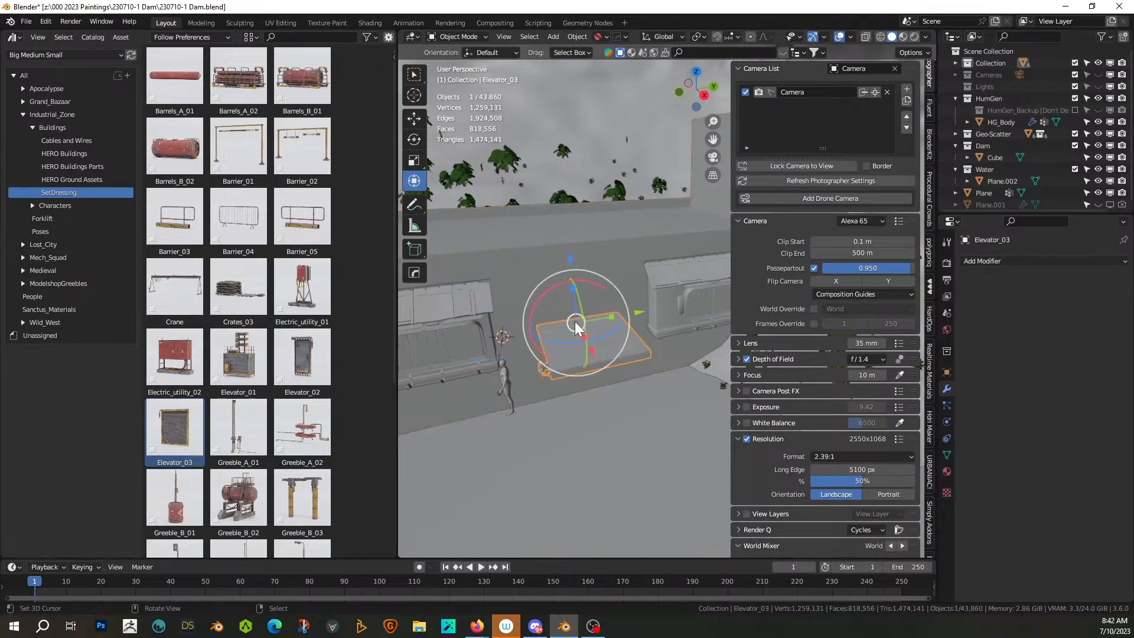
Step: Clear the Elevator_03 asset's rotation and rotate it 90° about the Z axis to align it with the side wall
key(alt+r)
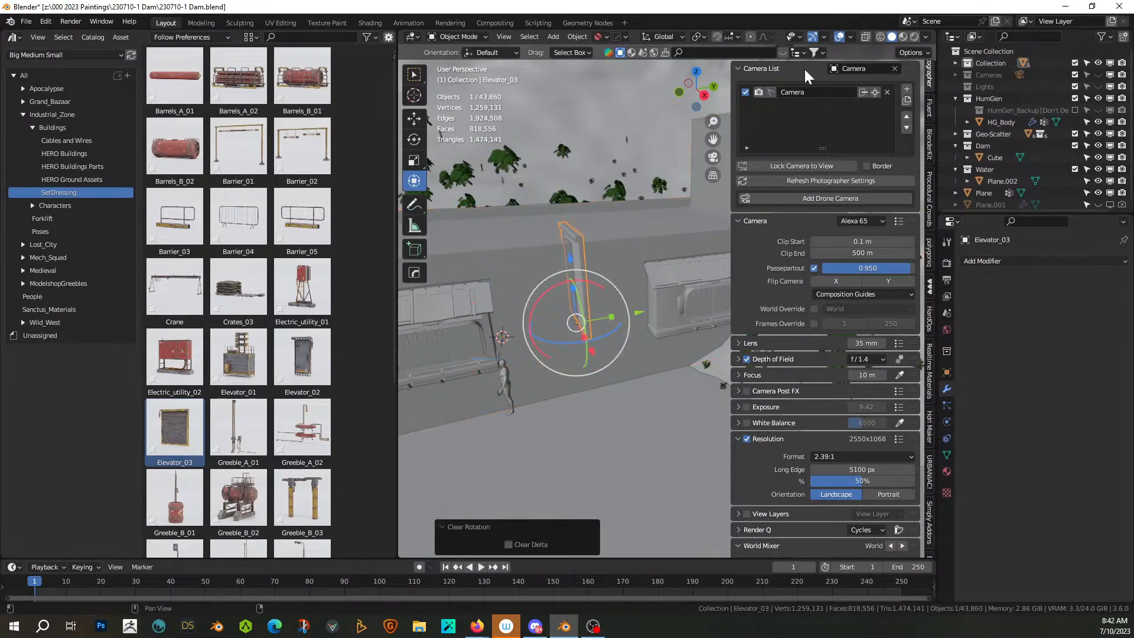
middle_drag(669, 231, 640, 258)
text(r)
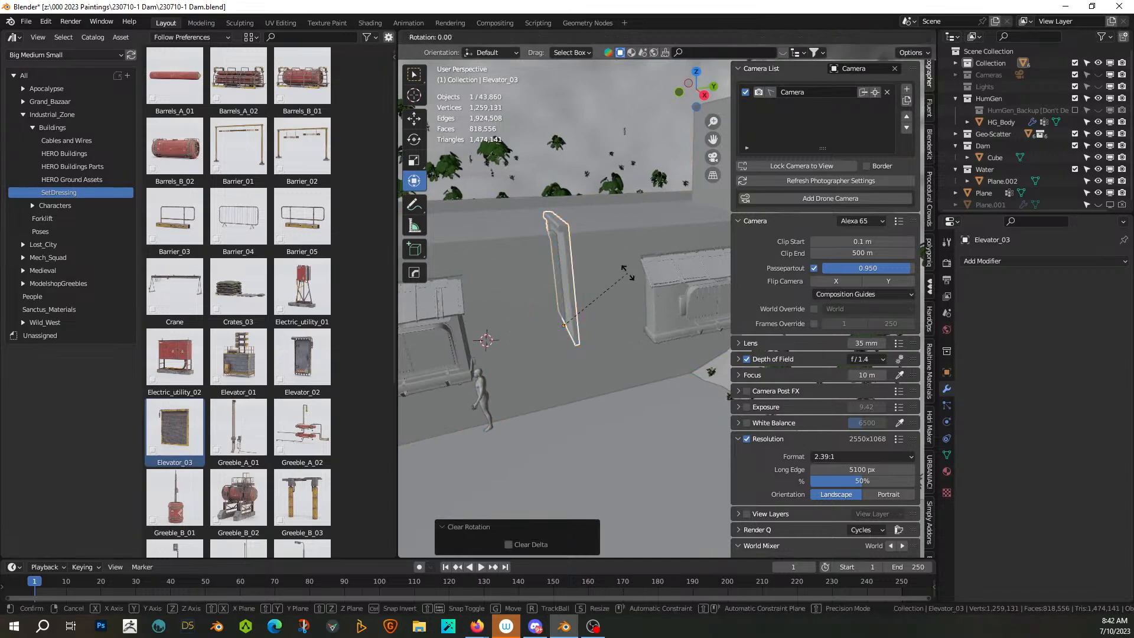
text(z90)
key(Return)
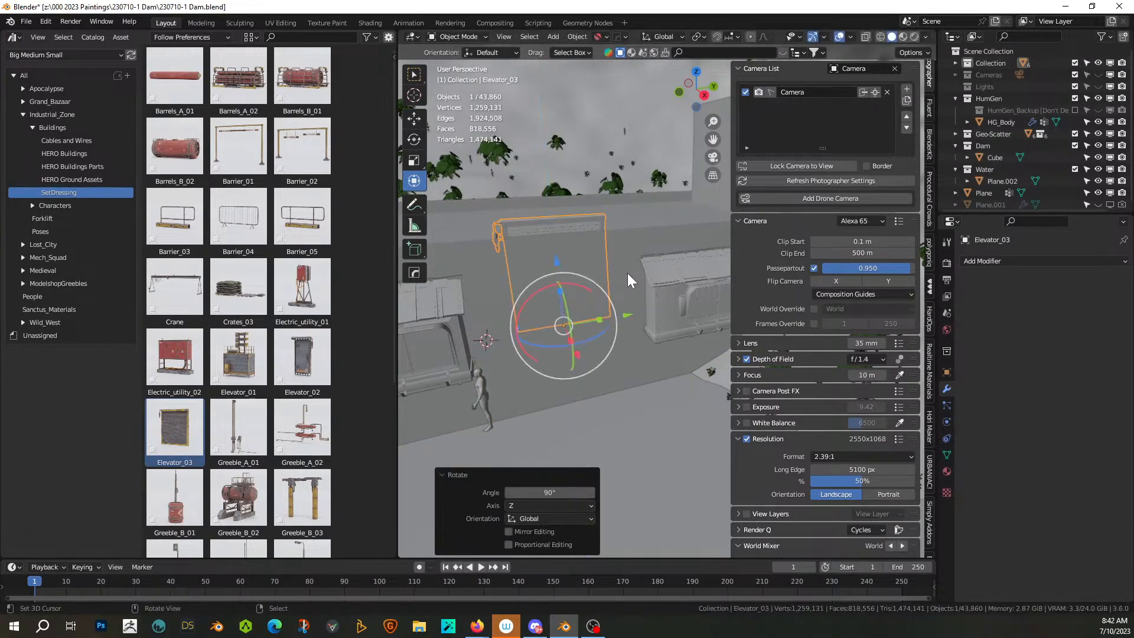
Step: Lower the Elevator_03 door 2.543 m along Z to the base of the side wall
key(g)
key(z)
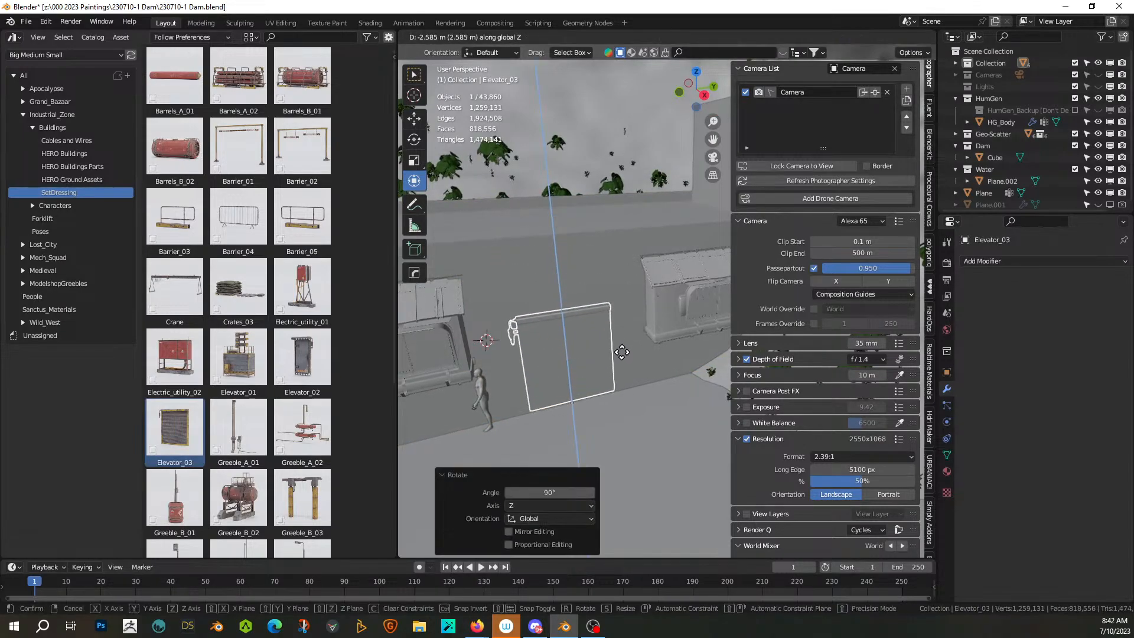
click(622, 351)
scroll(623, 354, up, 5)
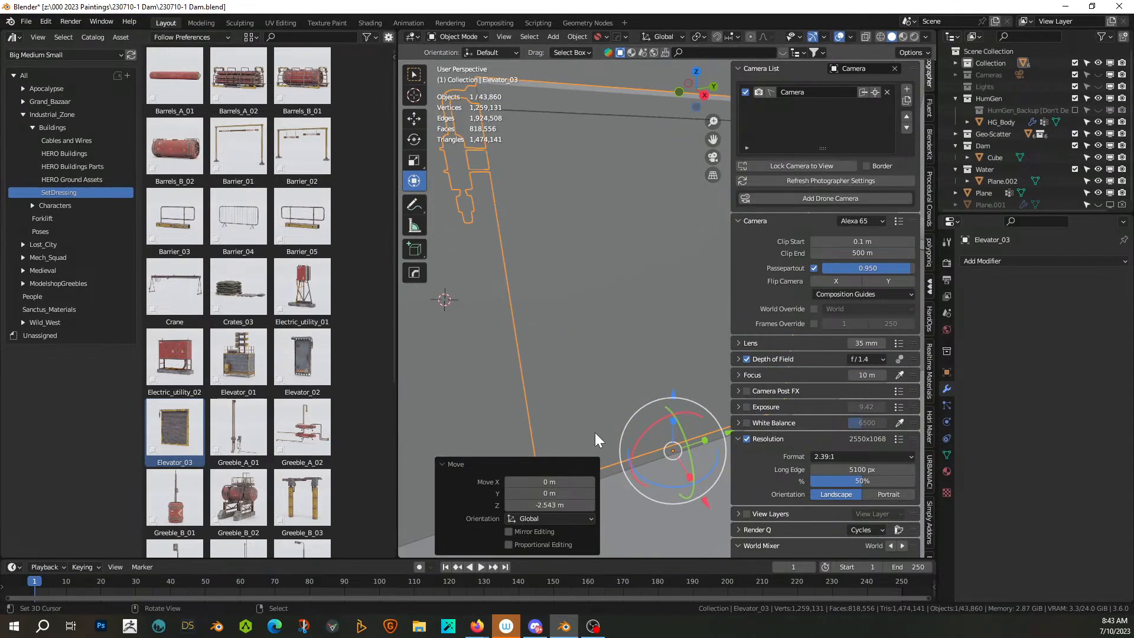
Step: Shift the Elevator_03 door 0.20878 m along X to bring it out from the wall surface
middle_drag(559, 431, 595, 435)
scroll(598, 435, down, 3)
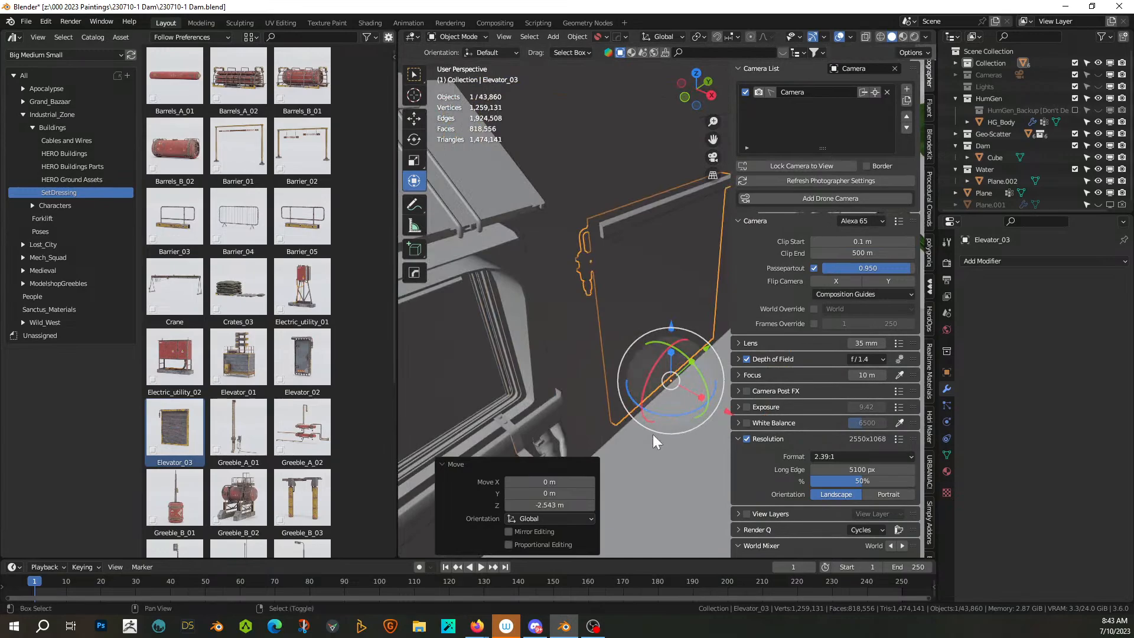
shift+middle_drag(654, 434, 597, 437)
key(g)
key(x)
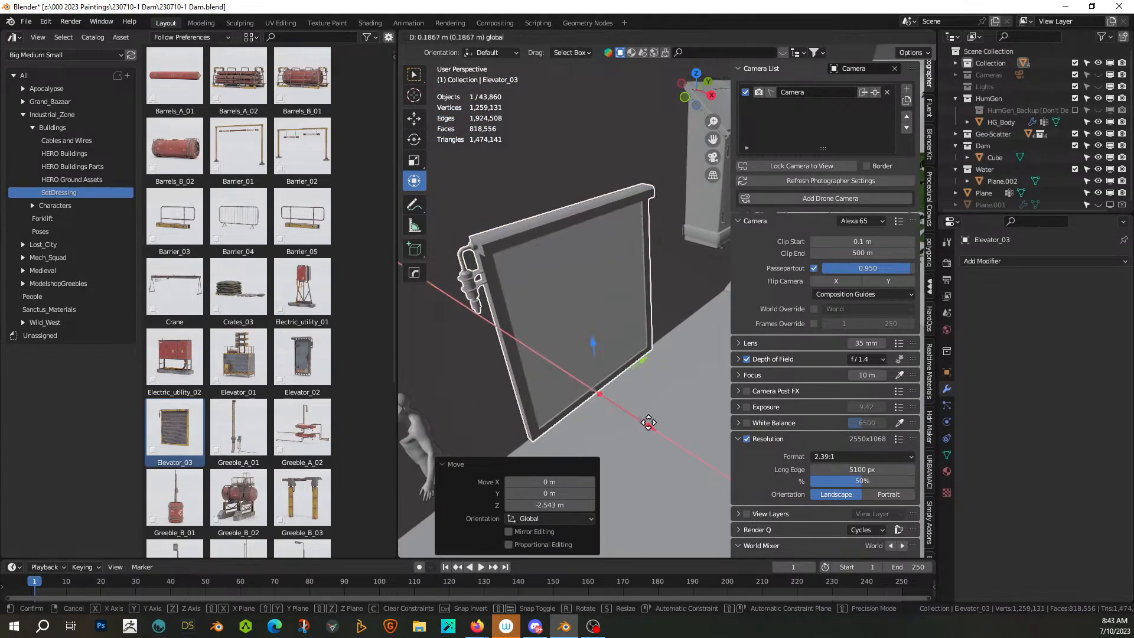
click(646, 422)
middle_drag(646, 422, 640, 399)
scroll(645, 367, down, 5)
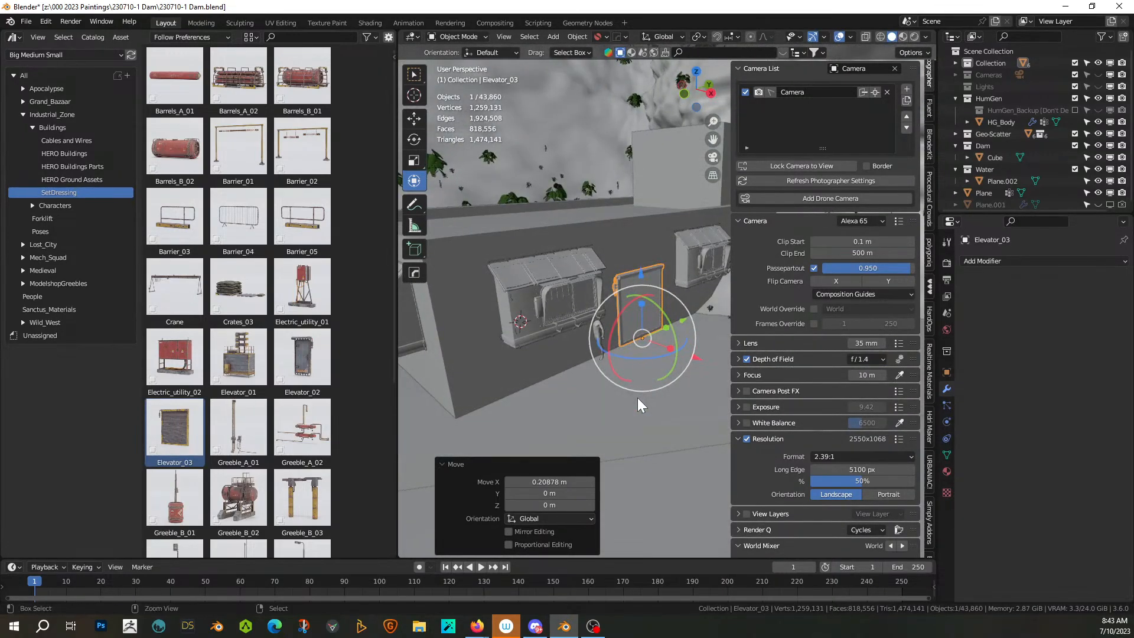
Step: Save the file and close the asset browser area so the 3D viewport fills its space
key(ctrl+s)
scroll(637, 398, down, 3)
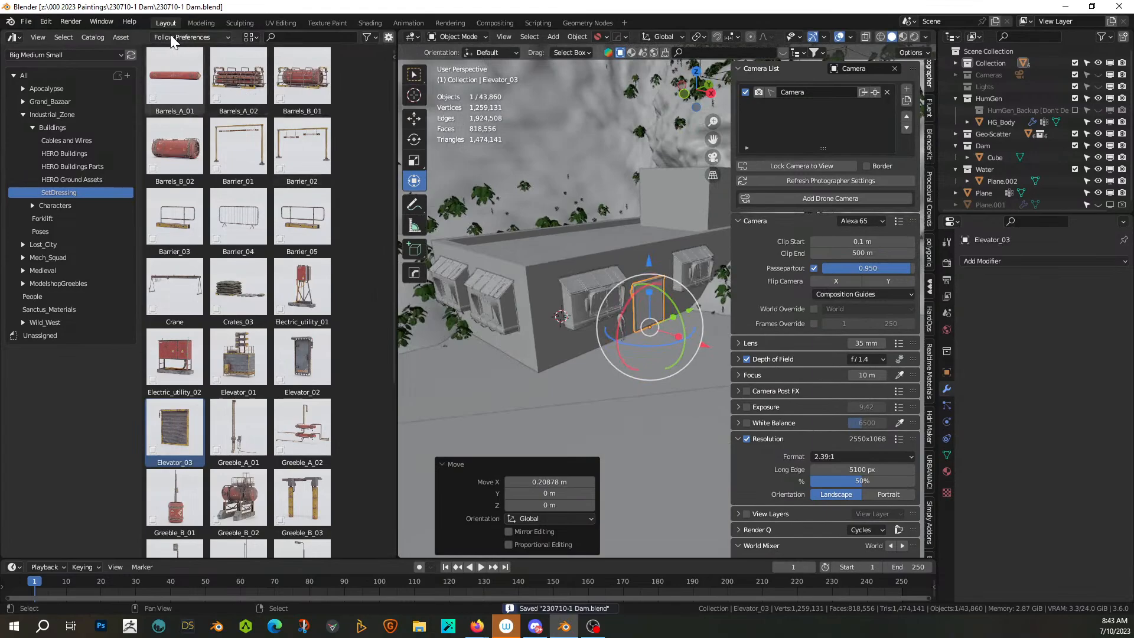
right_click(142, 34)
click(112, 137)
scroll(568, 247, down, 3)
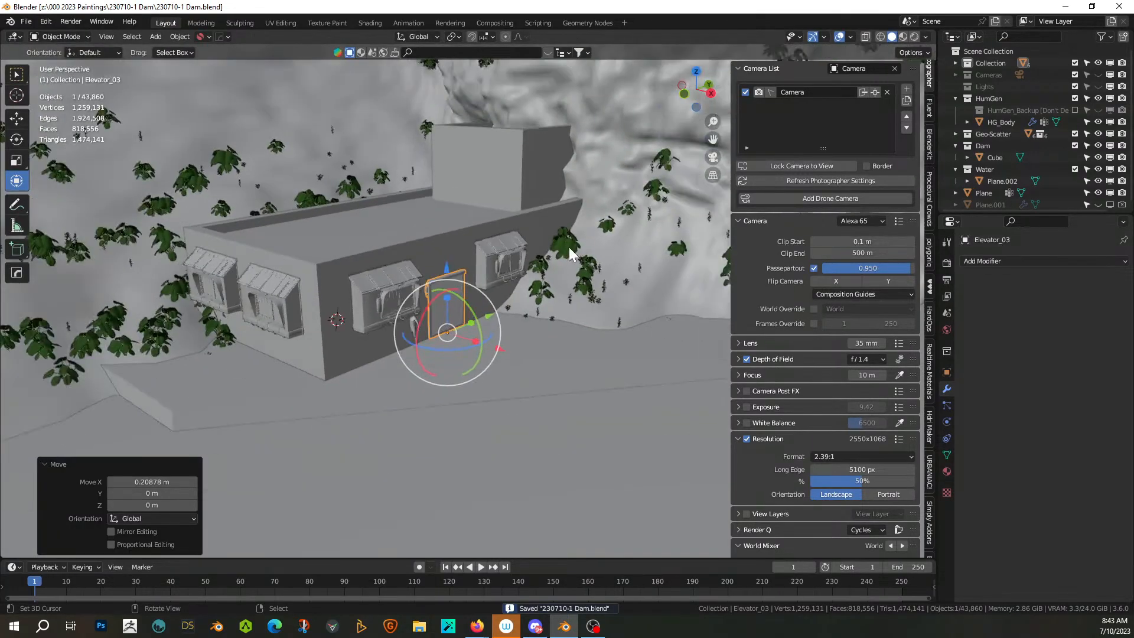
Step: Select the dam object and switch the viewport to rendered shading
middle_drag(568, 247, 614, 228)
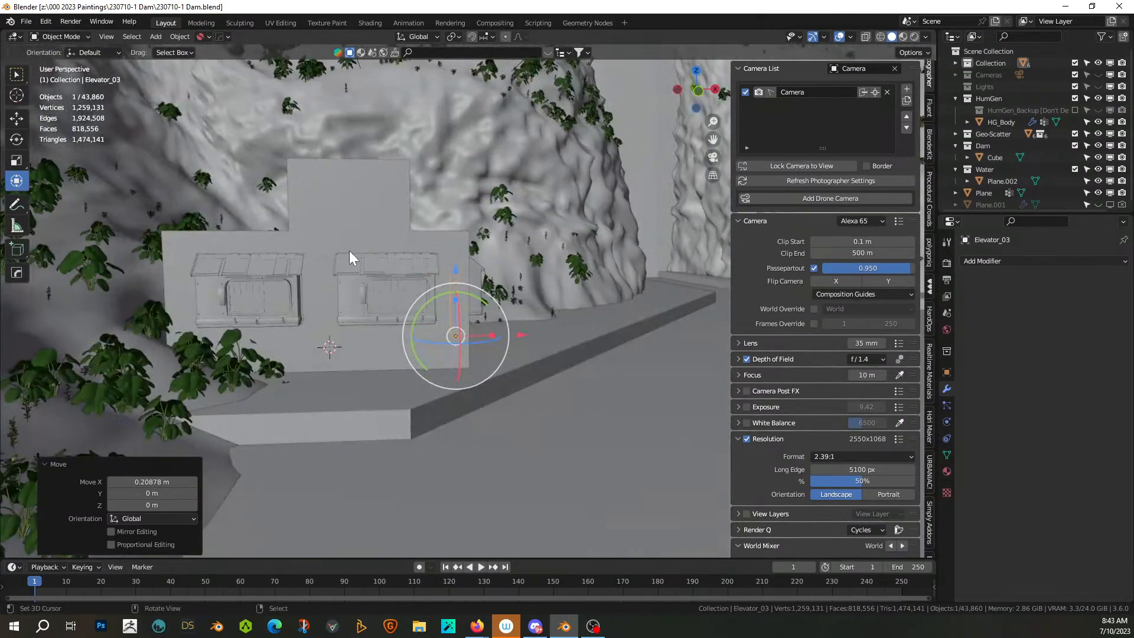
click(425, 303)
click(542, 354)
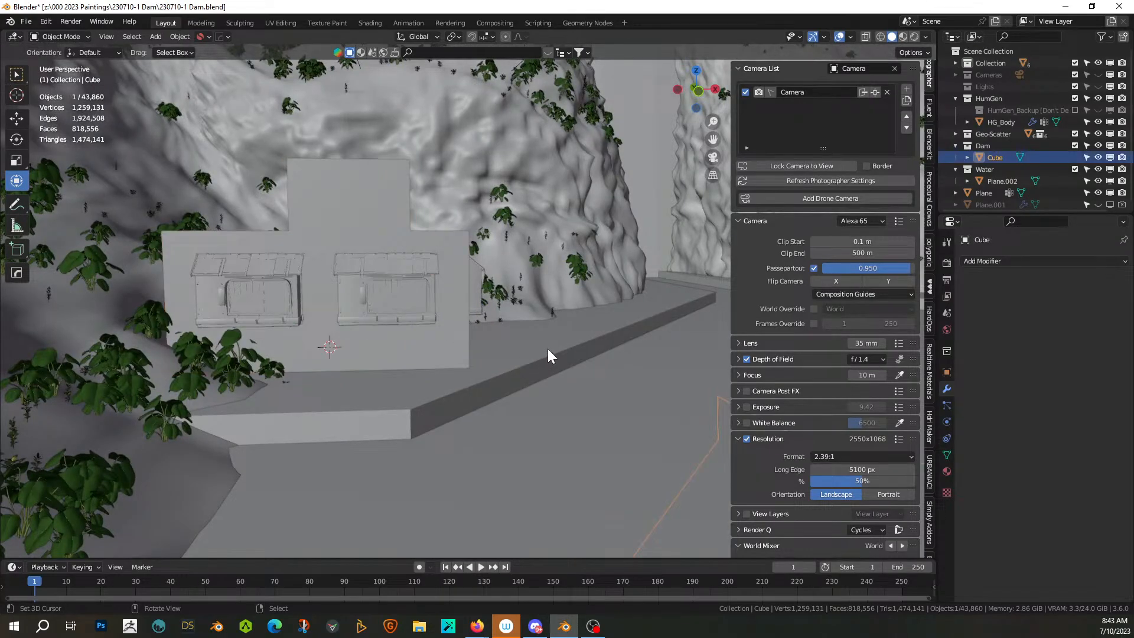
mouse_move(547, 349)
middle_down()
mouse_move(562, 344)
mouse_move(547, 338)
middle_up()
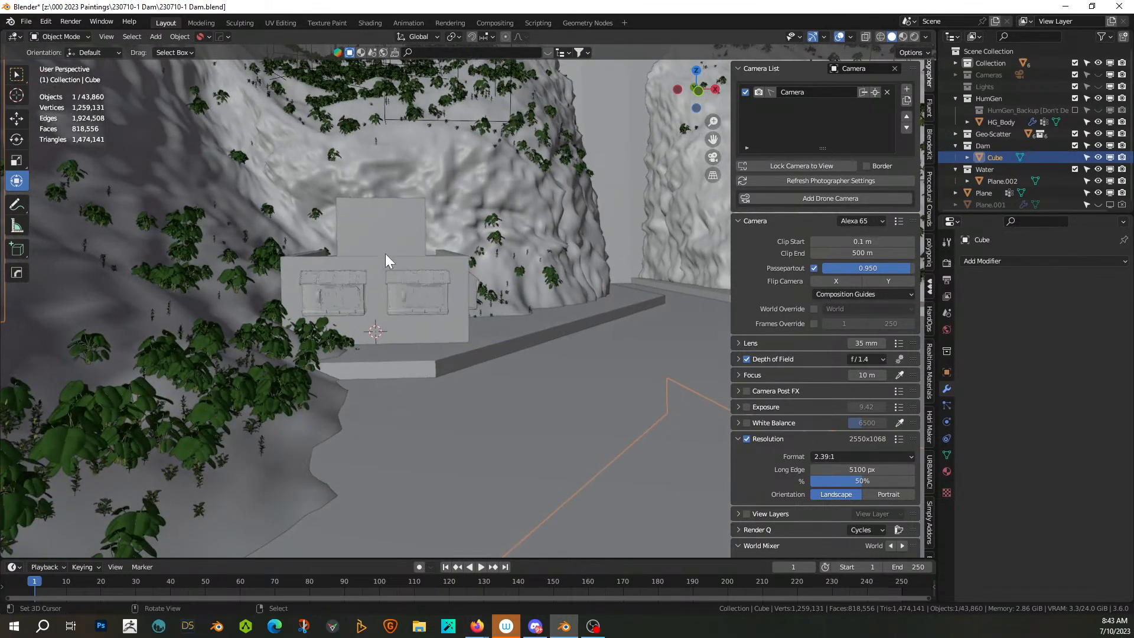
click(914, 37)
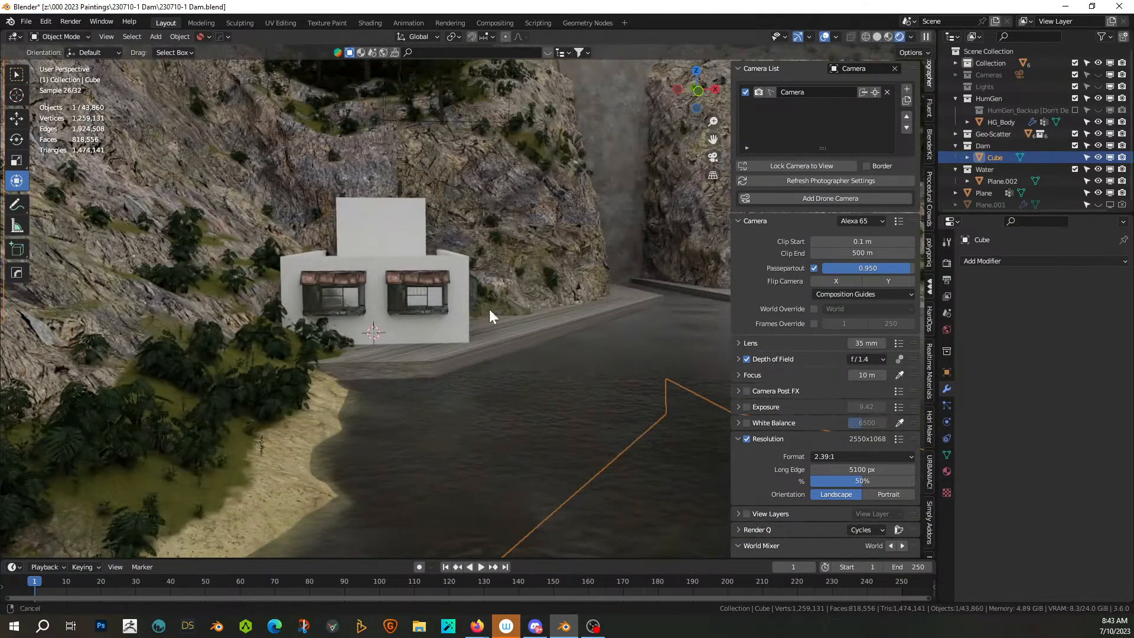
middle_drag(490, 310, 468, 341)
Step: Isolate the dam in edit mode, select the end faces of both bank walkways, and grow the selection twice to cover them
key(Tab)
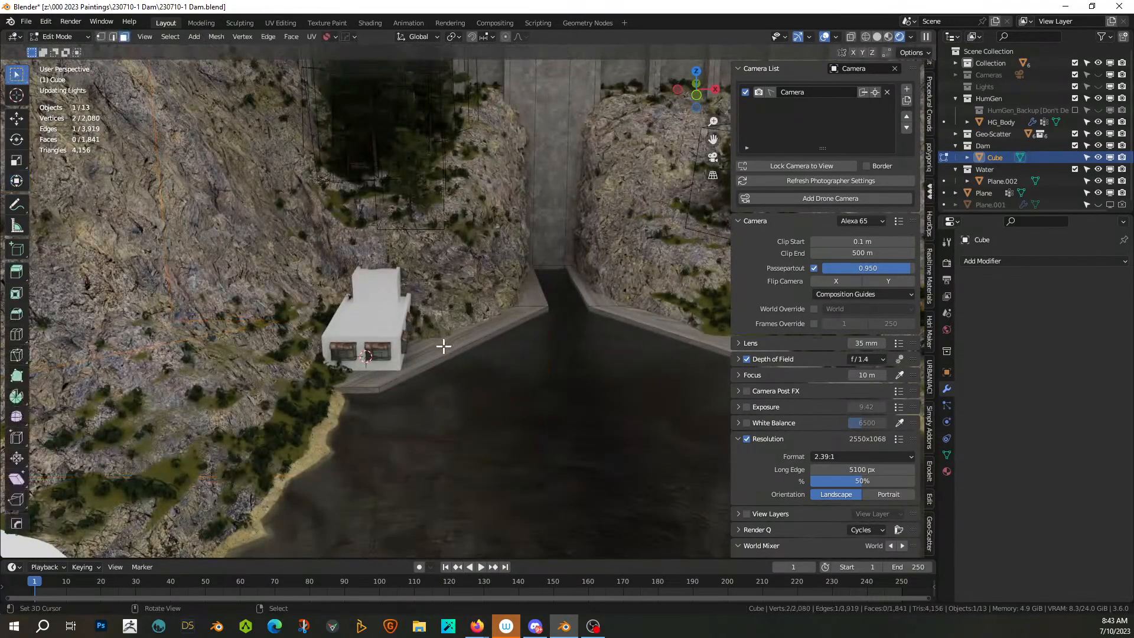
click(355, 391)
key(KP_Divide)
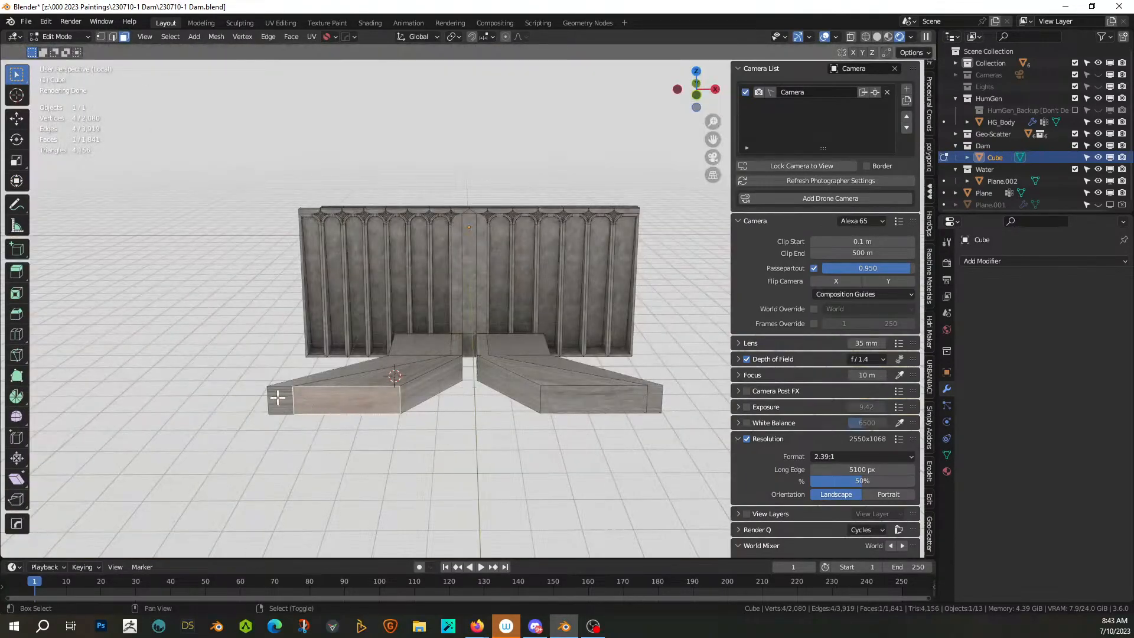
shift+click(277, 397)
shift+click(647, 401)
shift+click(656, 398)
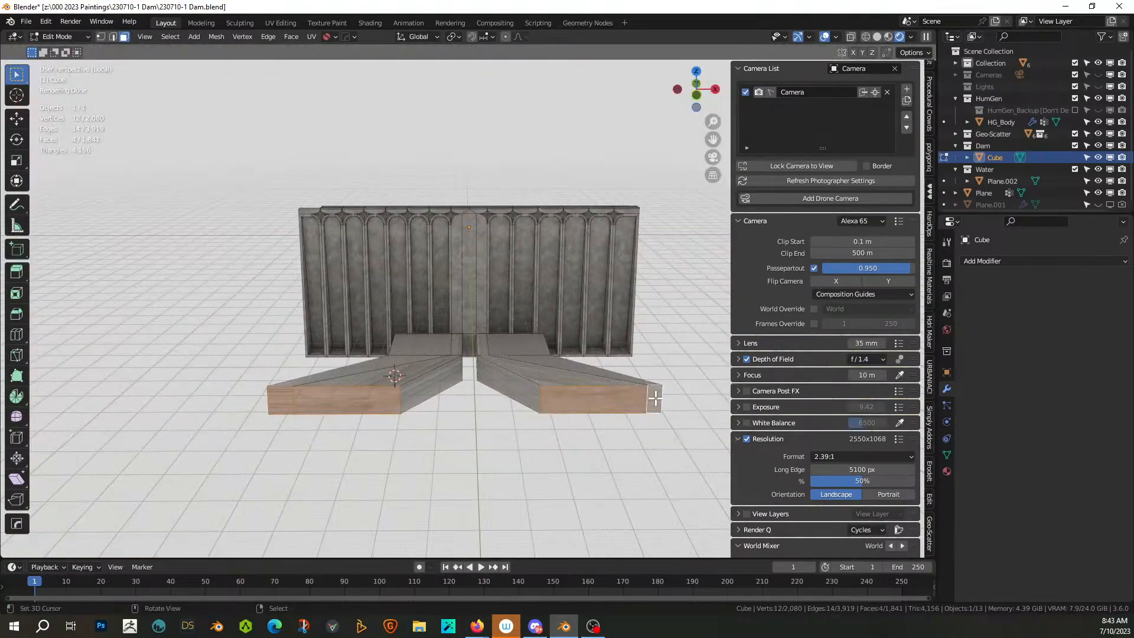
key(ctrl+KP_Add)
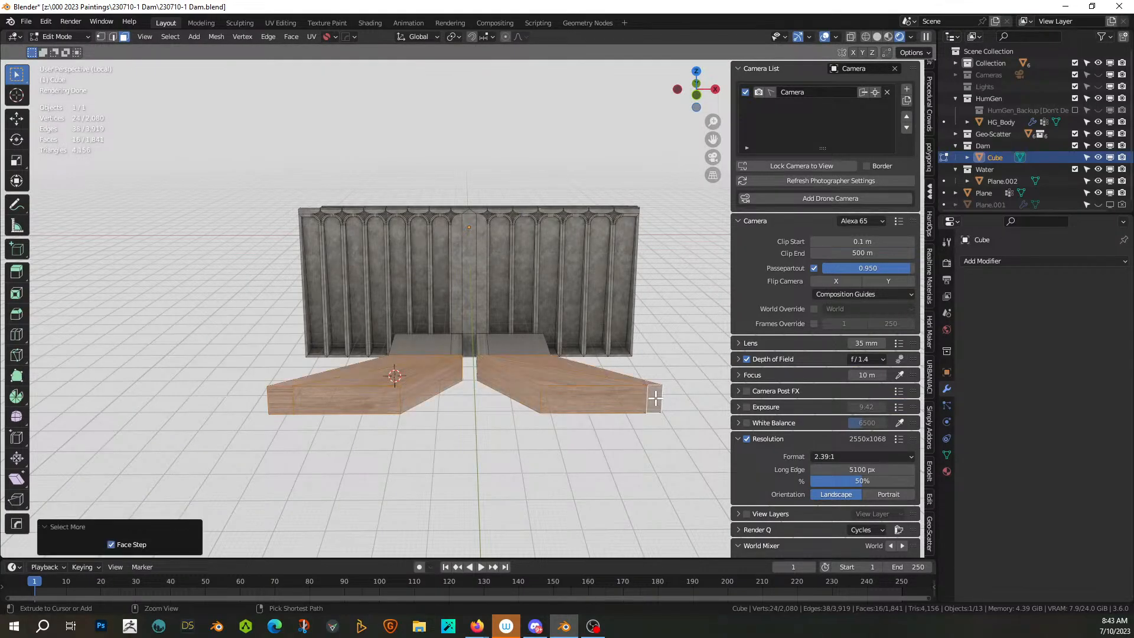
key(ctrl+KP_Add)
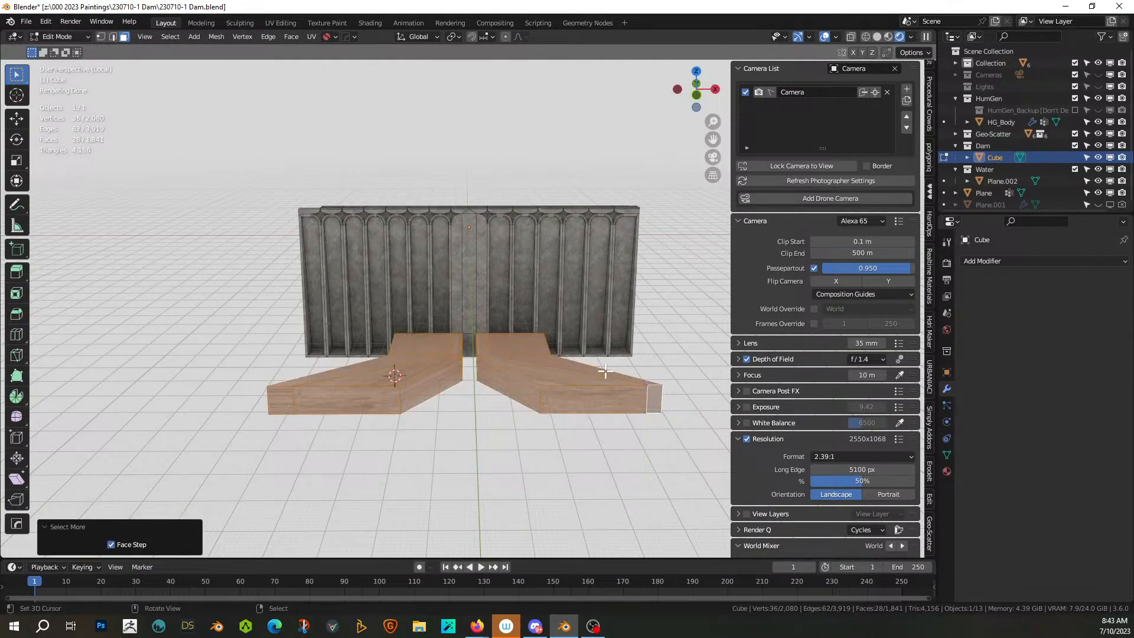
Step: Unwrap the selected walkway faces with Cube Projection, then leave edit mode and the isolated view
key(u)
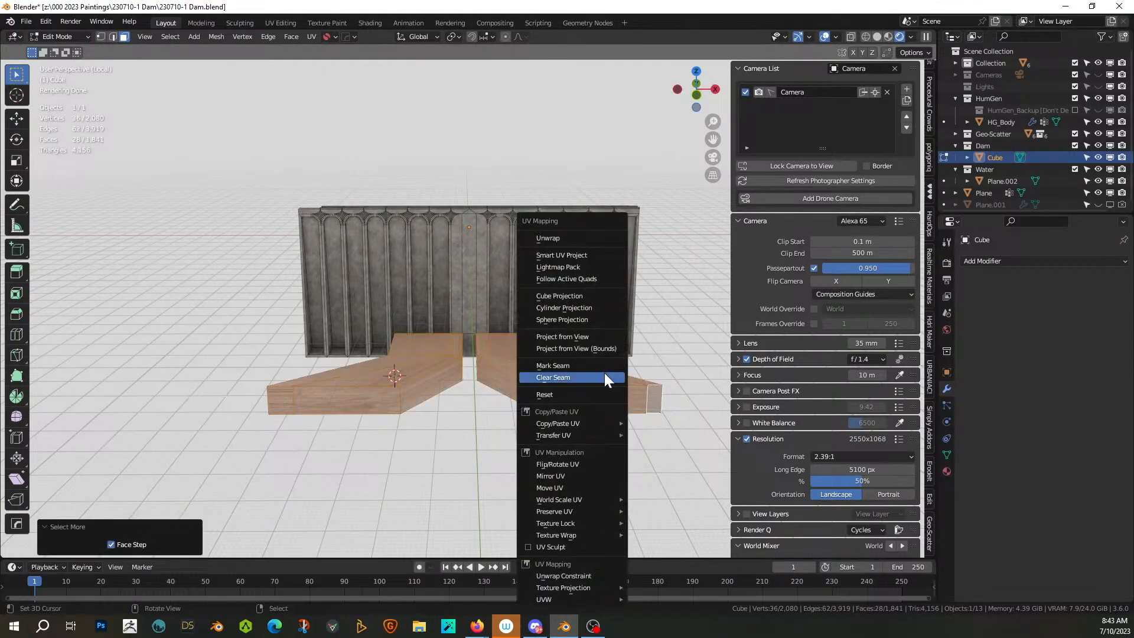
click(575, 295)
scroll(526, 367, up, 4)
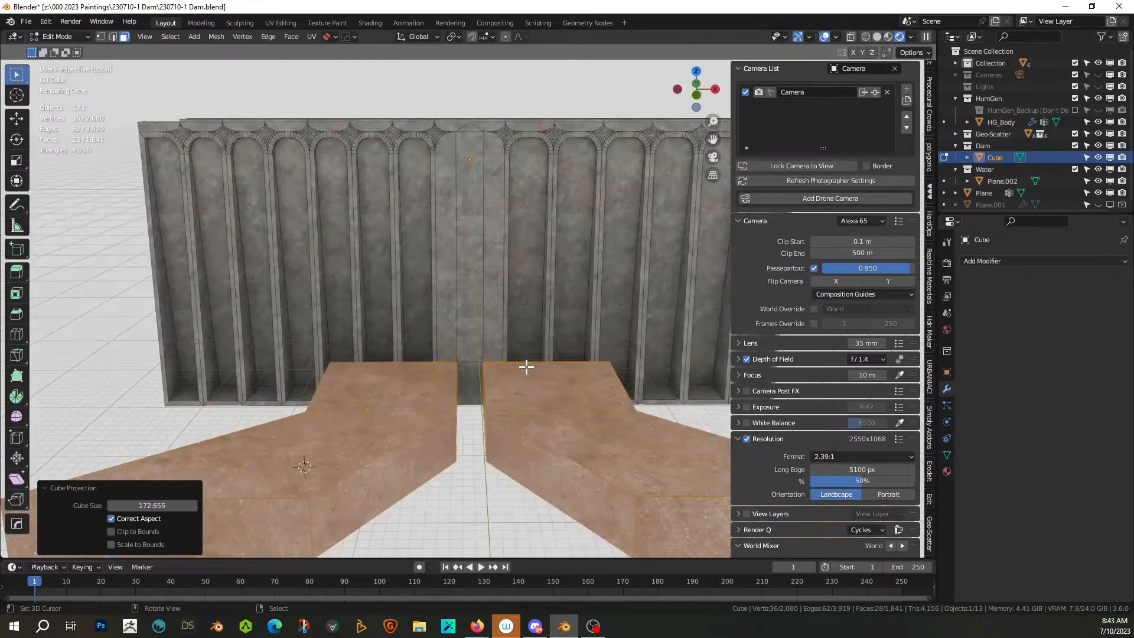
key(Tab)
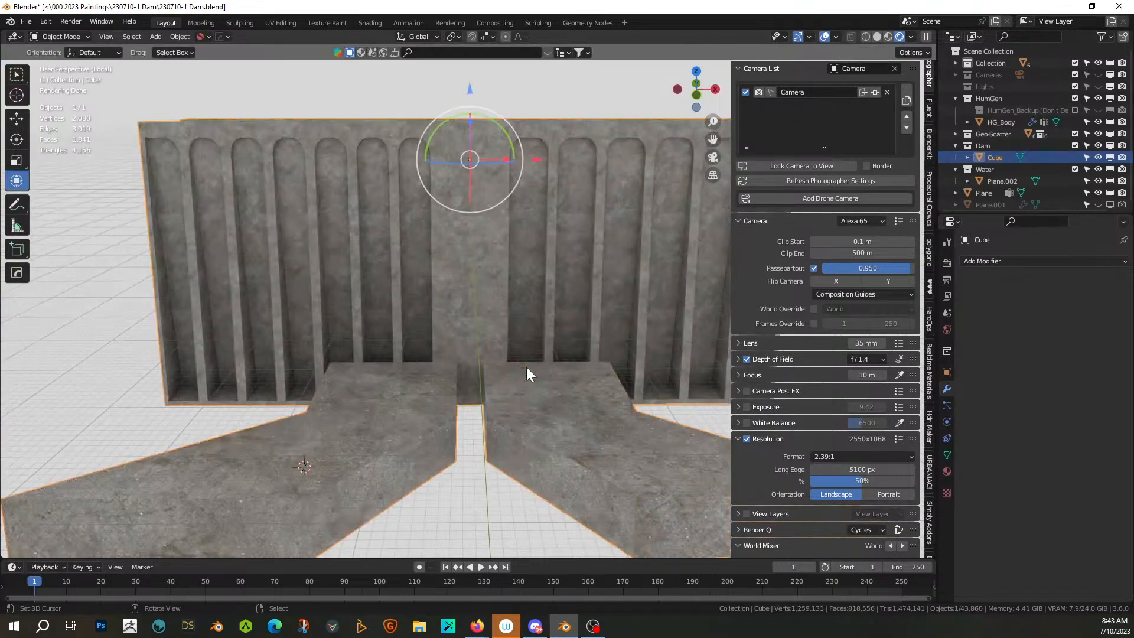
key(KP_Divide)
Step: Assign the dam's existing KB3D_MTM_ConcreteA material to the building
click(368, 321)
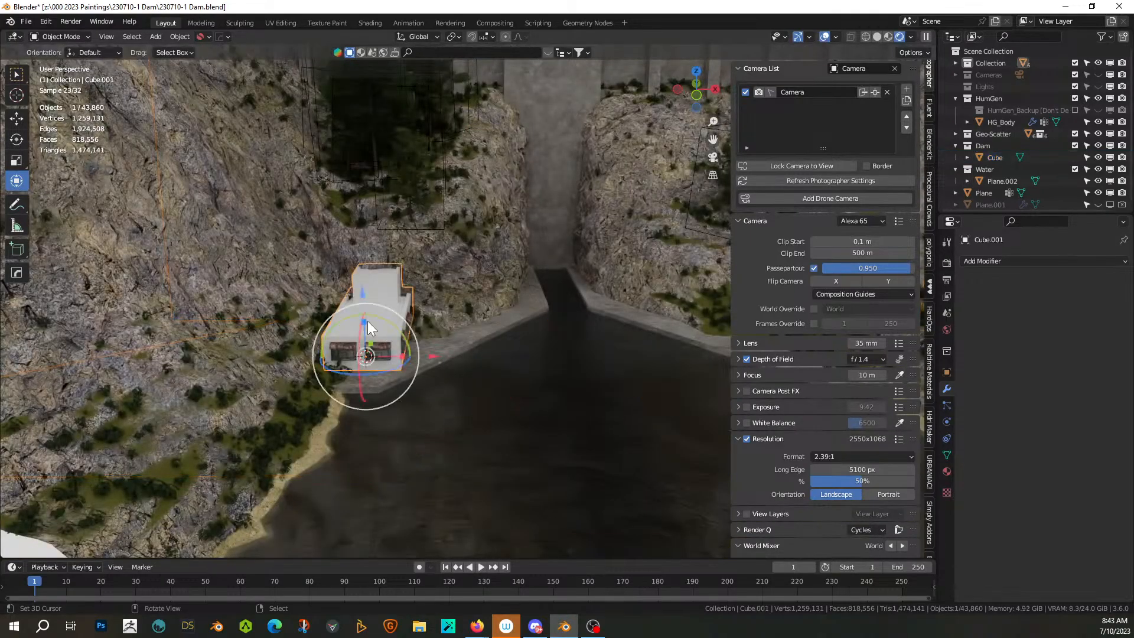
click(946, 471)
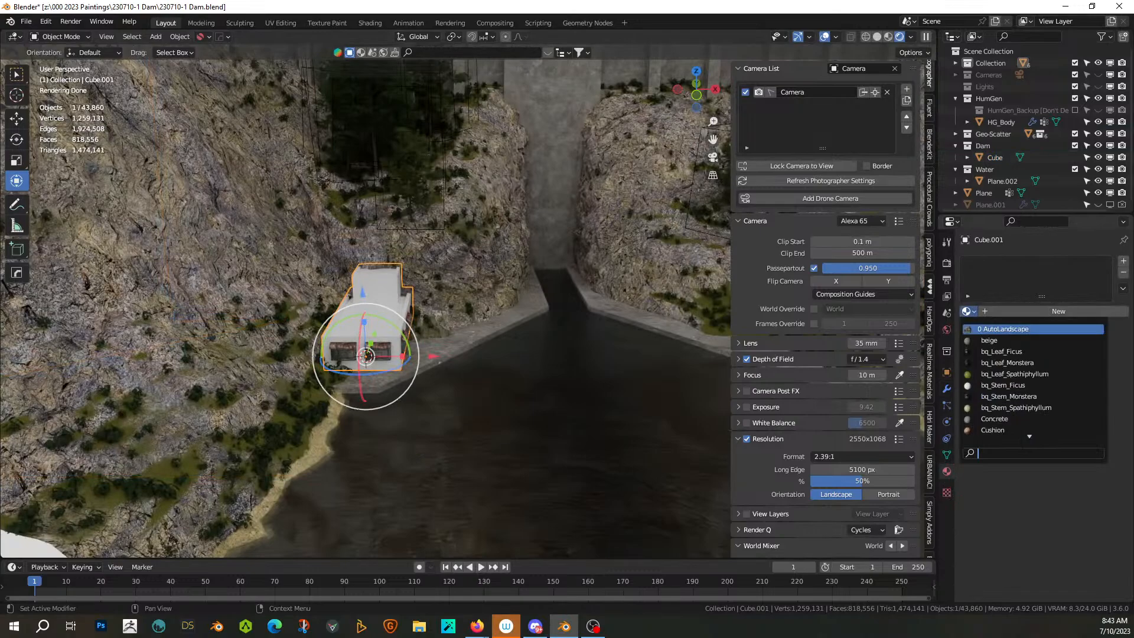
text(con)
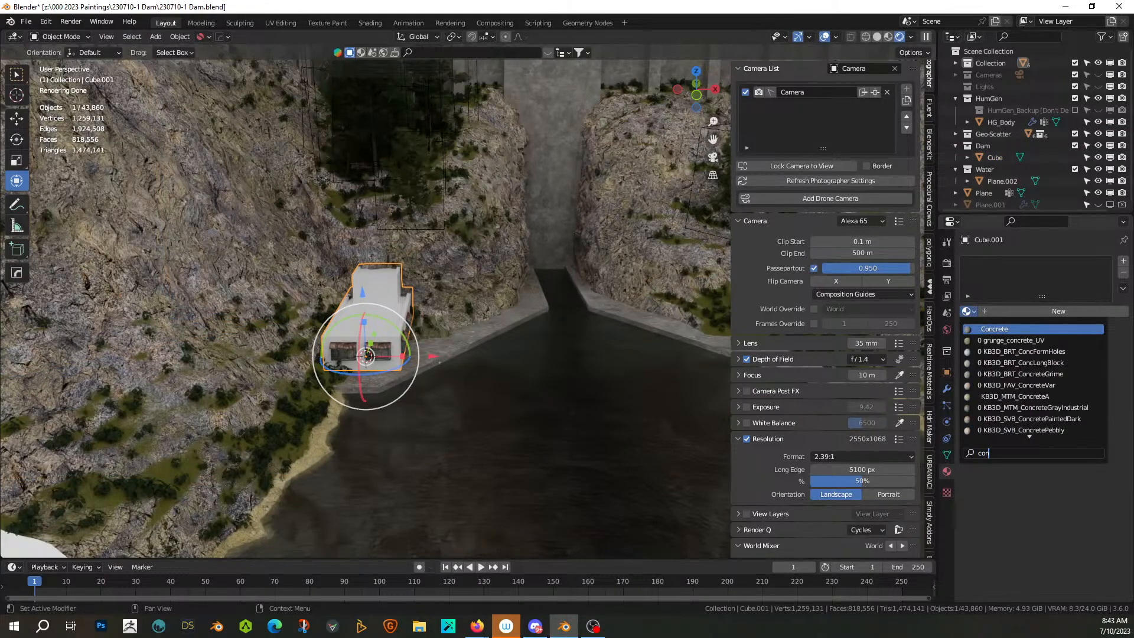
click(564, 139)
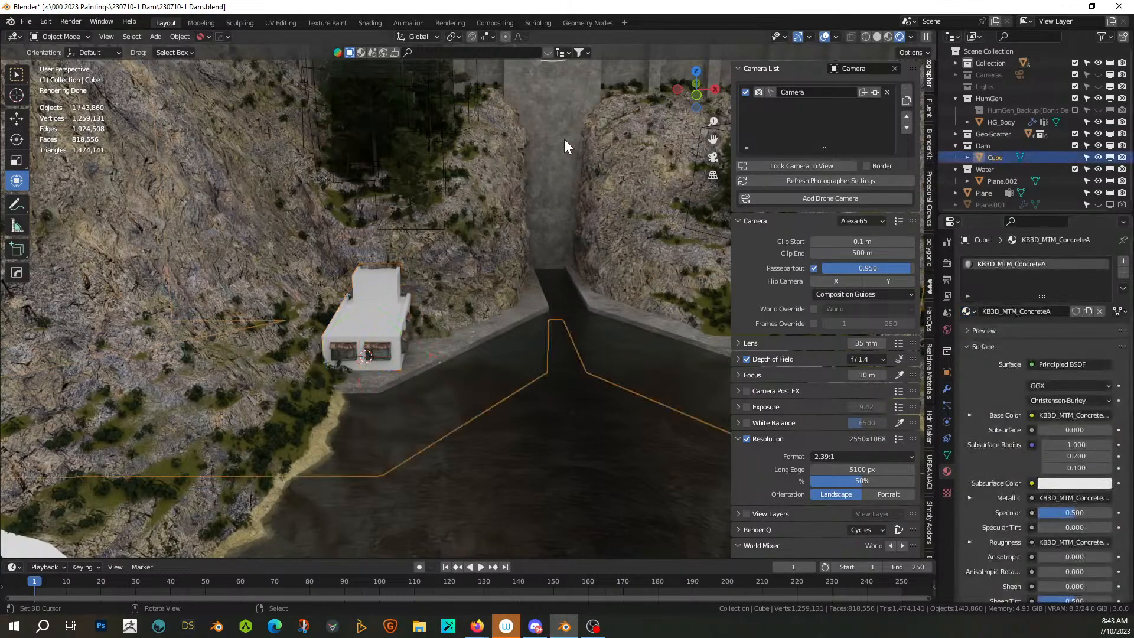
click(389, 310)
click(969, 311)
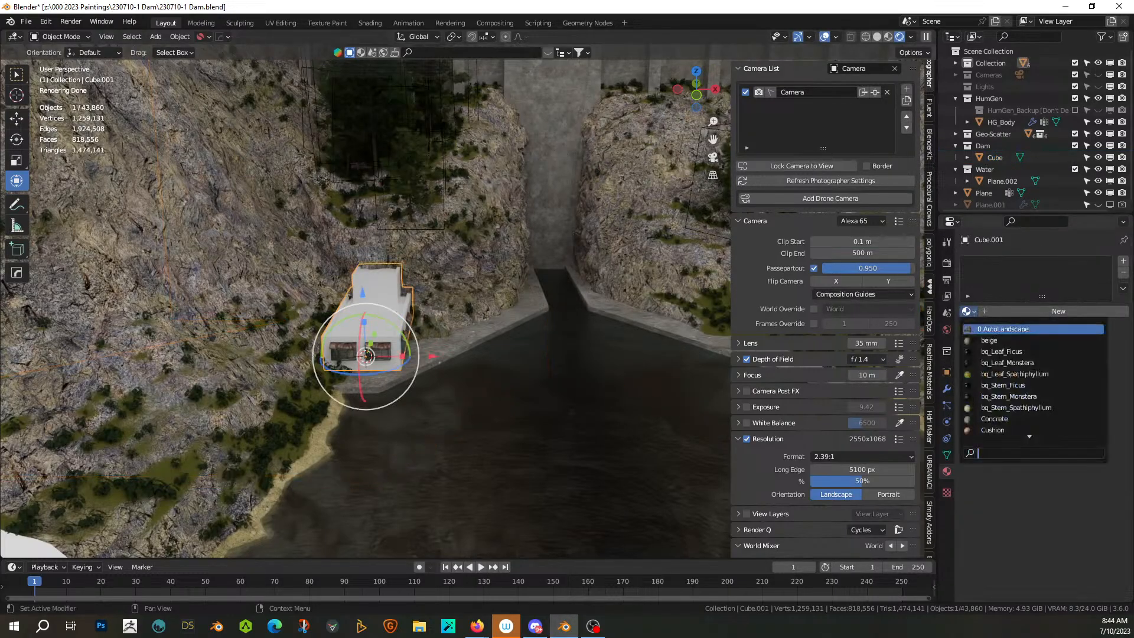
text(mtm)
key(Return)
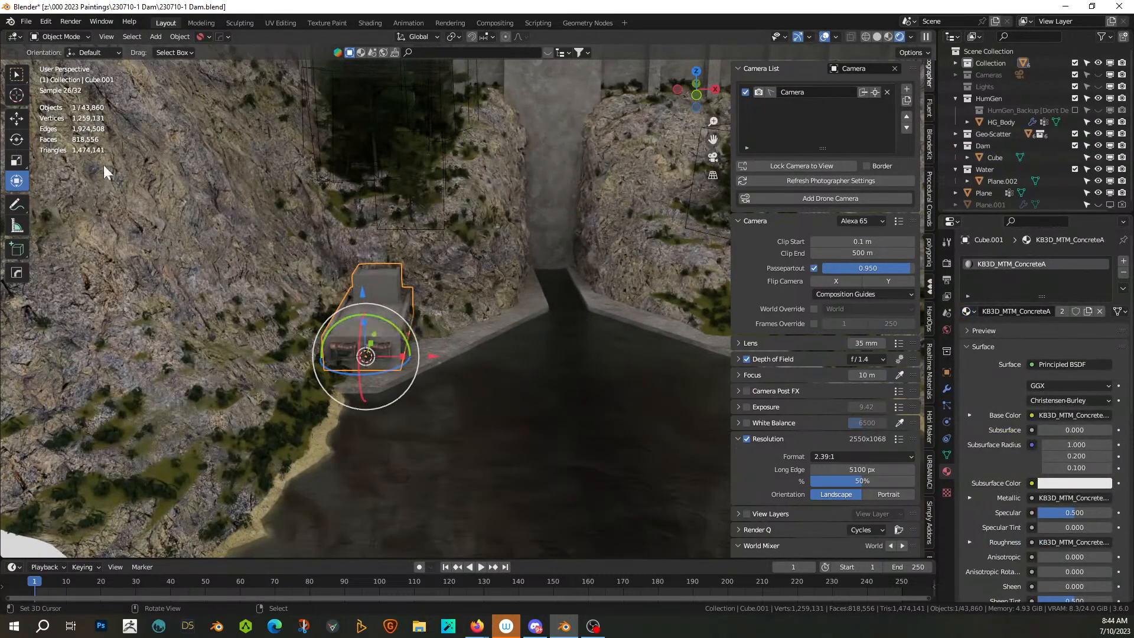
Step: Purge the unused data-blocks from the file
click(26, 21)
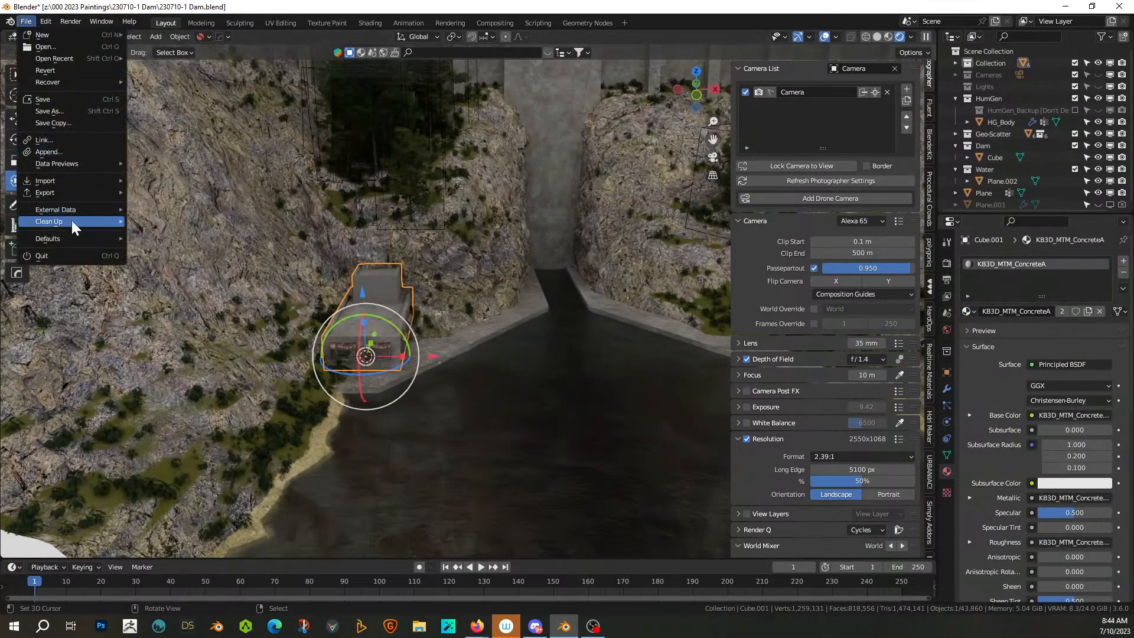
mouse_move(69, 222)
click(208, 235)
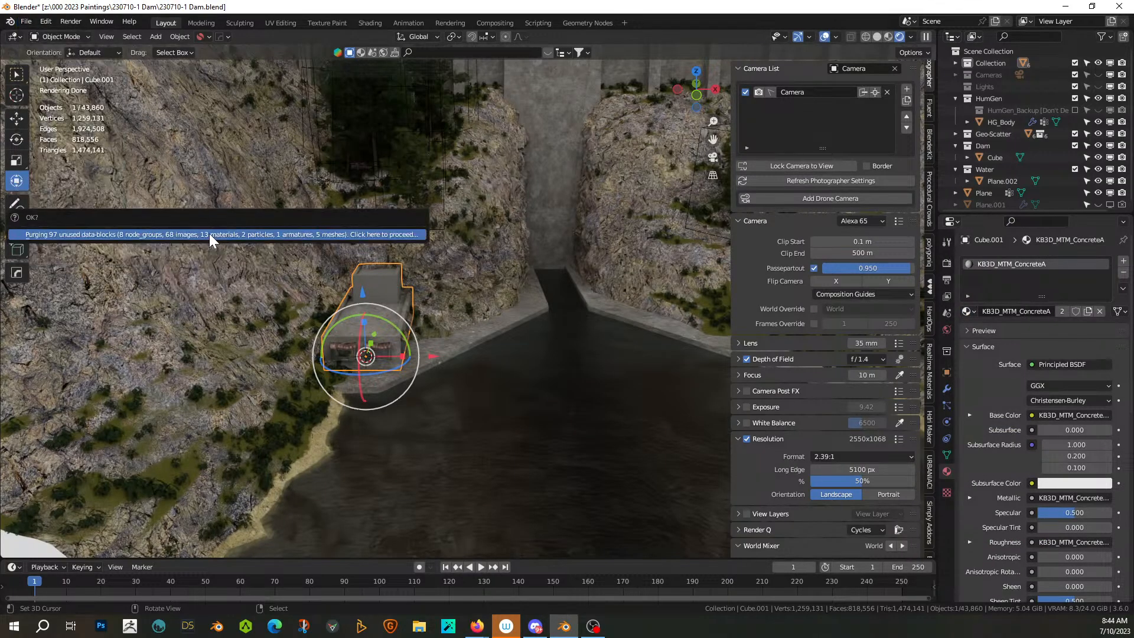
click(251, 236)
Step: Examine the concrete texture on the building's walls, roof and upper storey up close
scroll(413, 290, up, 3)
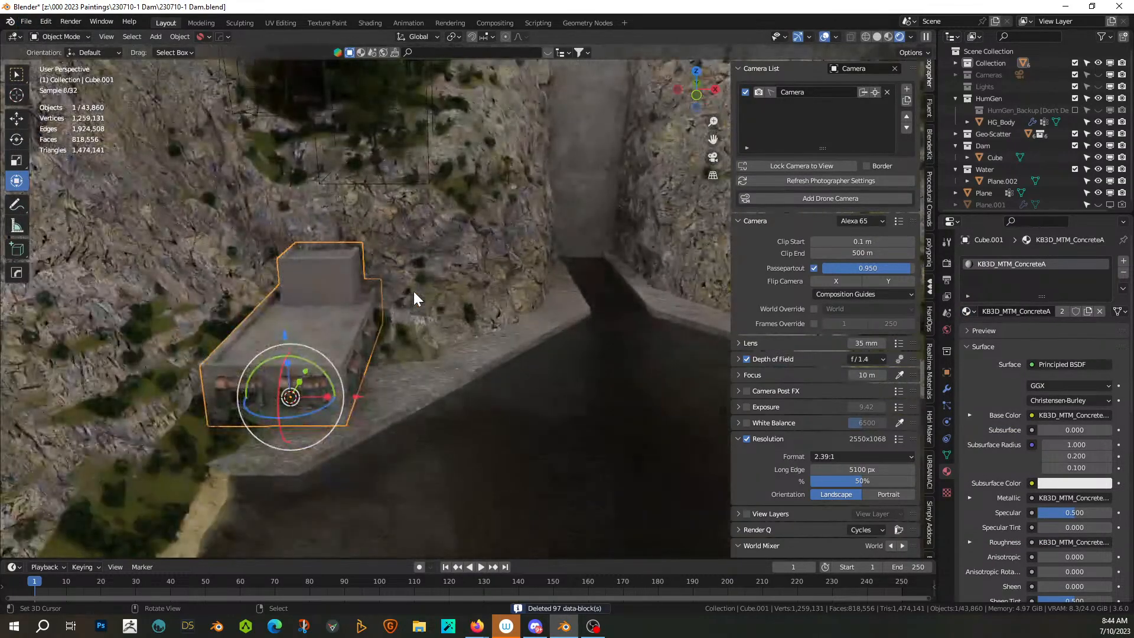
middle_drag(366, 321, 492, 338)
scroll(360, 313, up, 4)
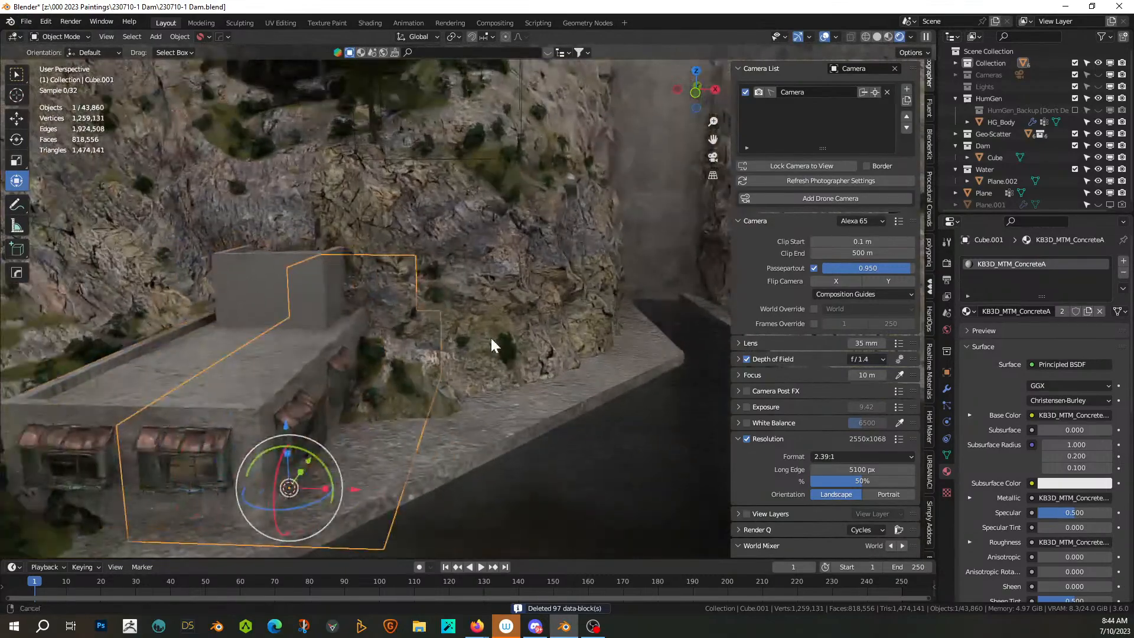
scroll(341, 345, up, 3)
middle_drag(332, 355, 320, 357)
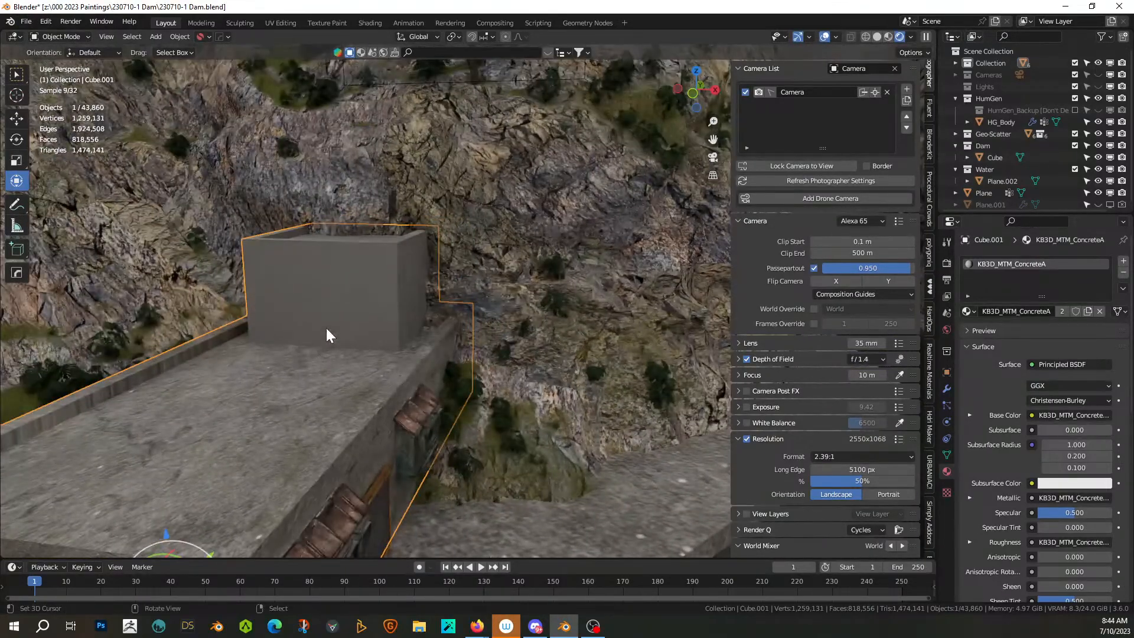
Step: Unwrap the whole building mesh with Cube Projection and return to object mode
key(Tab)
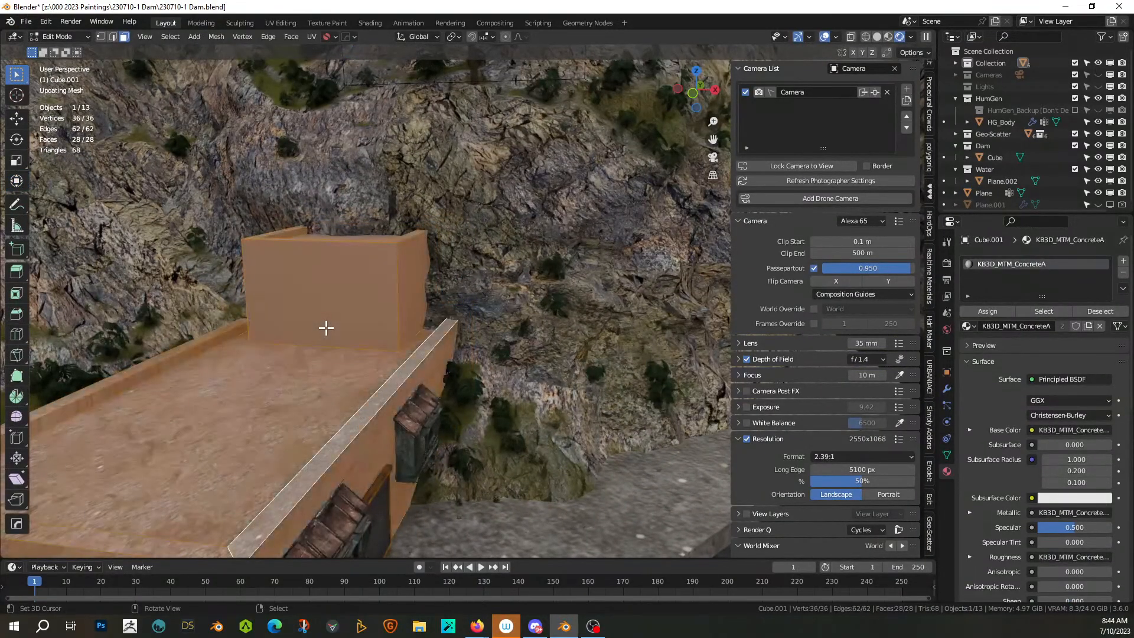
key(u)
click(299, 295)
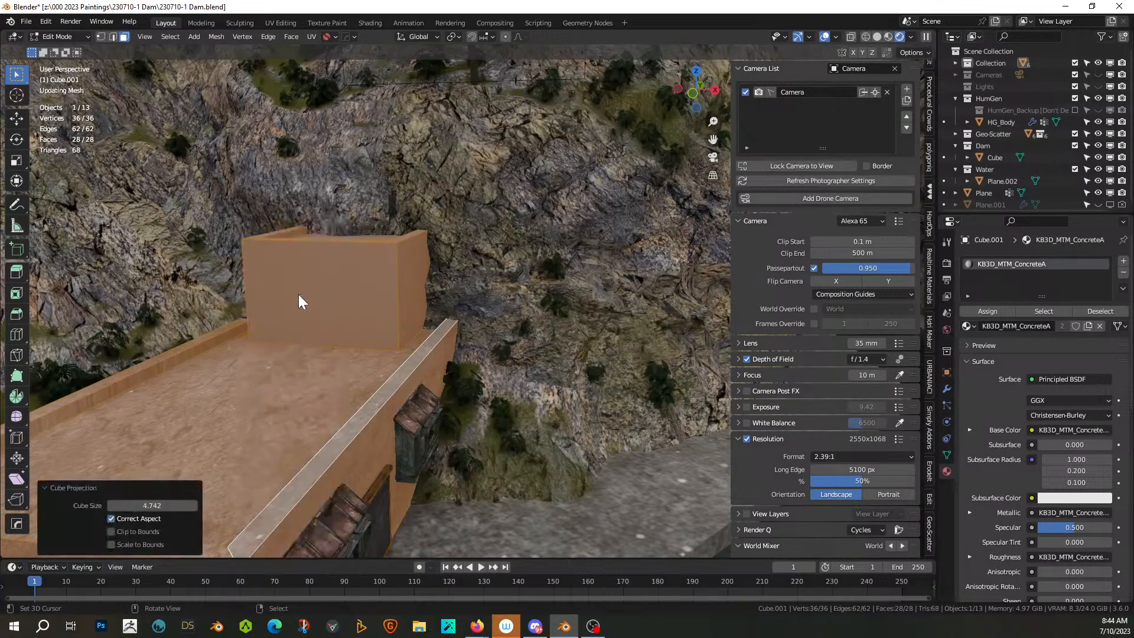
key(Tab)
Step: Pick a roof face of the window awning beside the human figure in edit mode to identify its material slot, then return to object mode
middle_drag(299, 294, 256, 210)
right_click(342, 268)
middle_drag(342, 268, 385, 219)
scroll(359, 327, up, 2)
scroll(377, 254, up, 2)
middle_drag(377, 268, 396, 300)
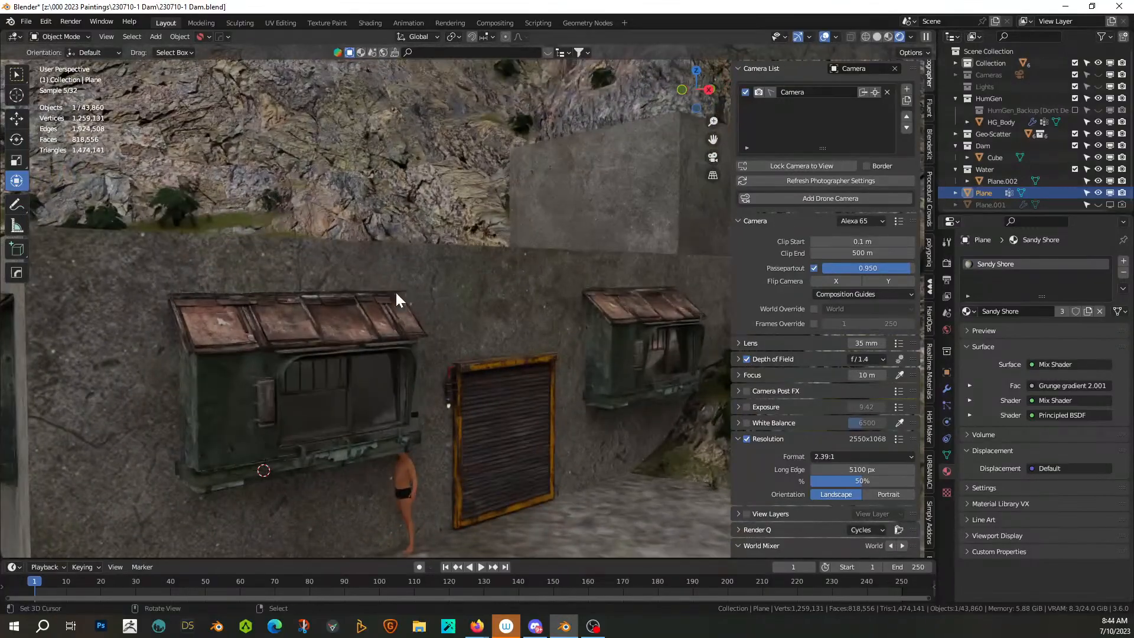
click(236, 332)
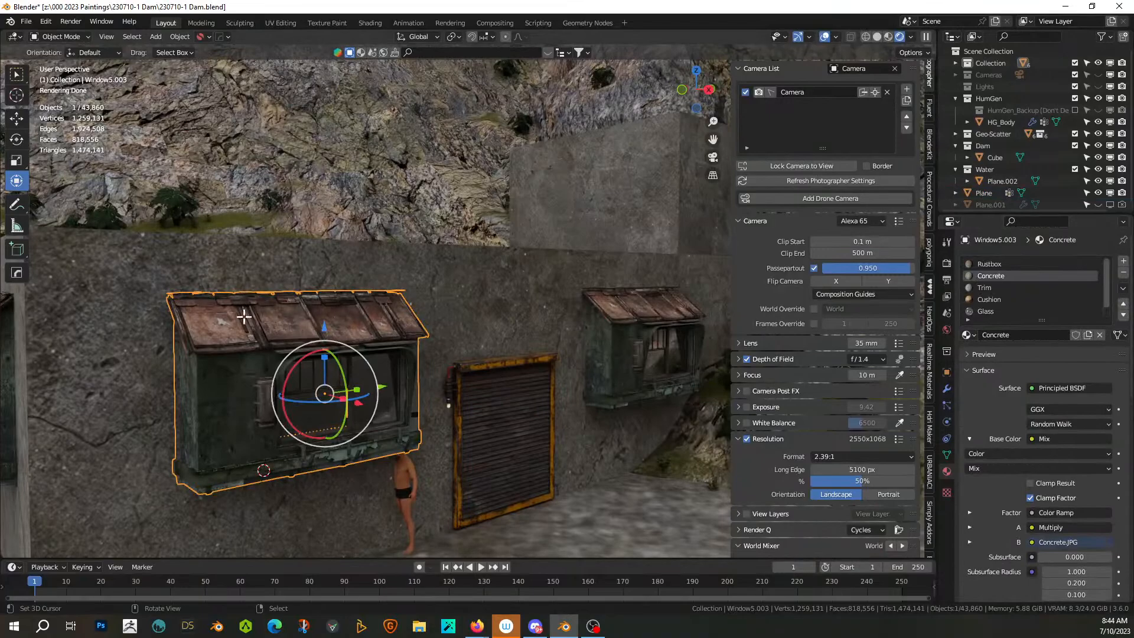
key(Tab)
click(221, 324)
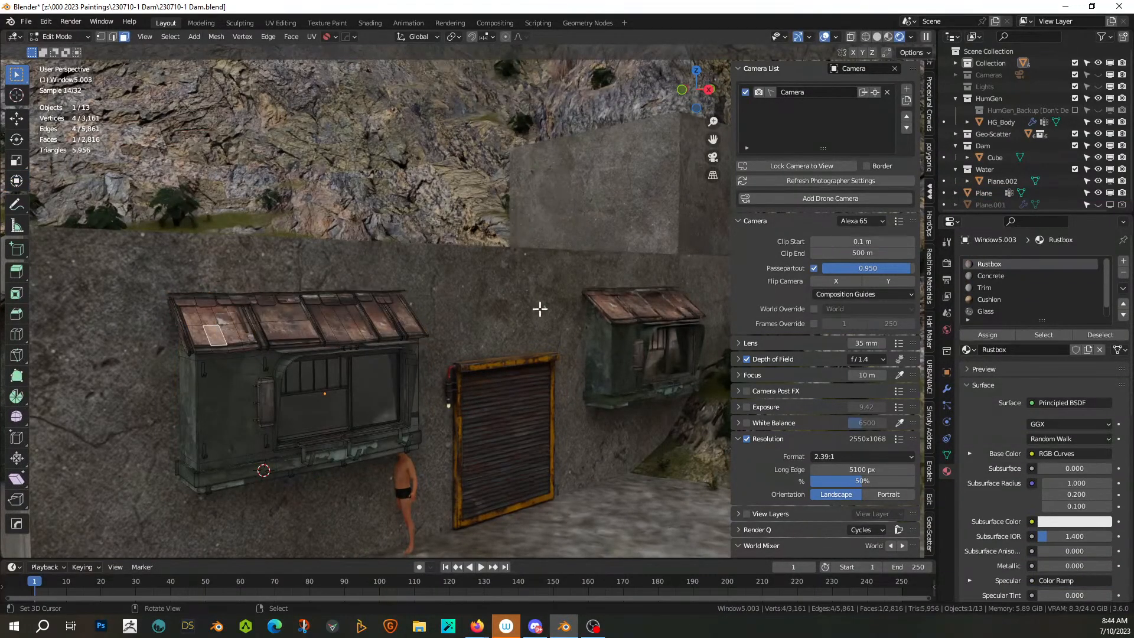
key(Tab)
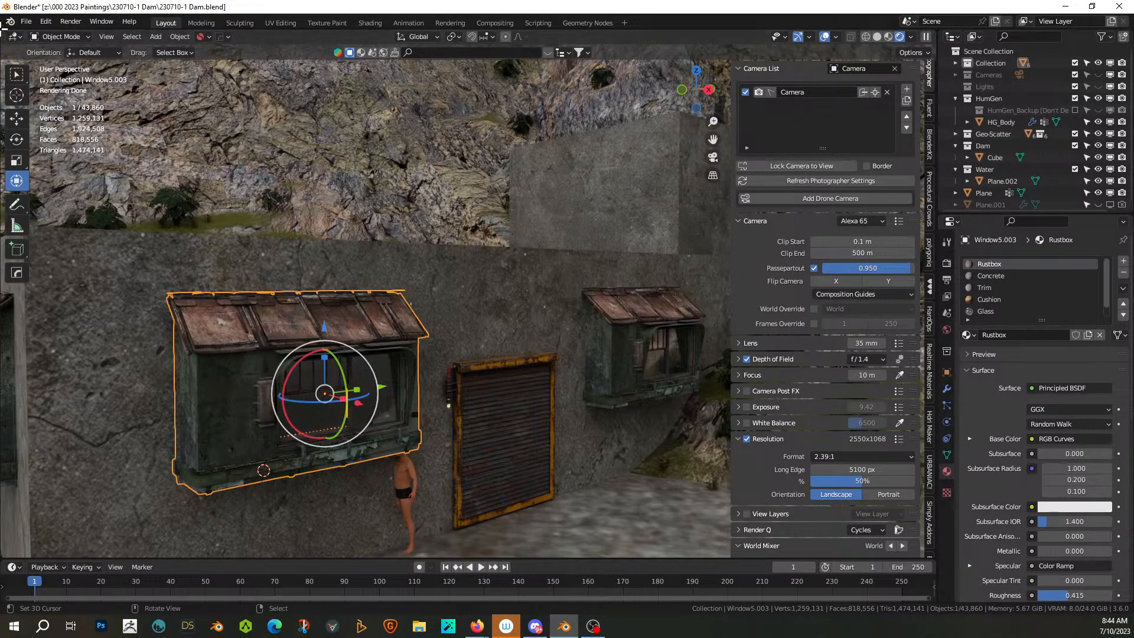
Step: Open an Asset Browser beside the viewport and replace the awning's Rustbox material with Grunge Yellow Painted Metal from the 00 Blender Shaders library's Seth Created catalog
drag(3, 26, 290, 118)
key(shift+F1)
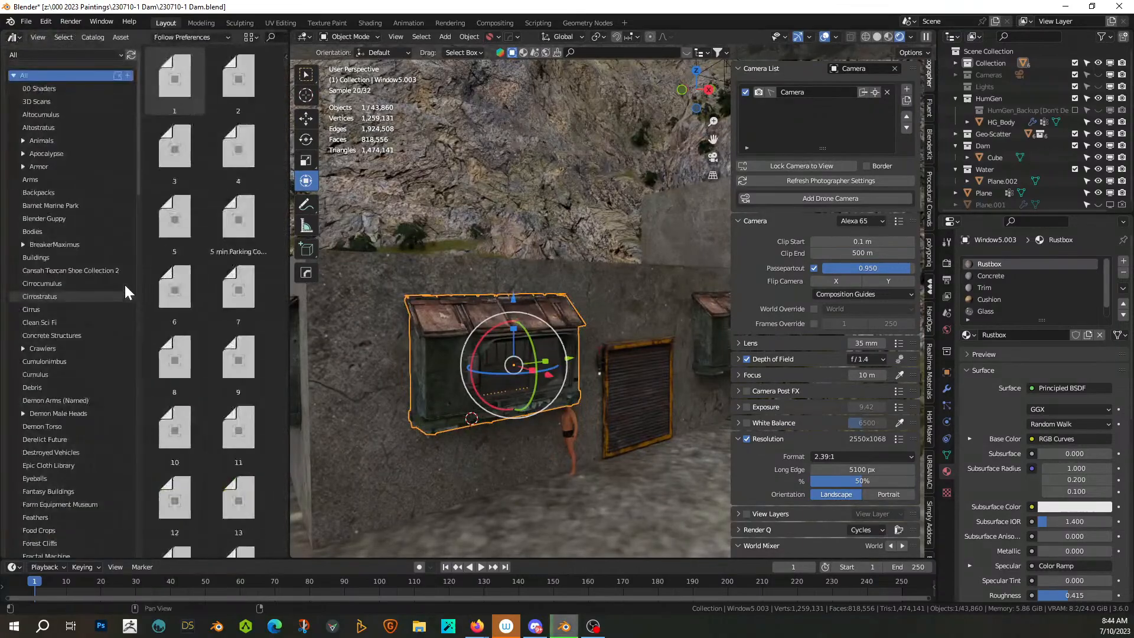
click(35, 54)
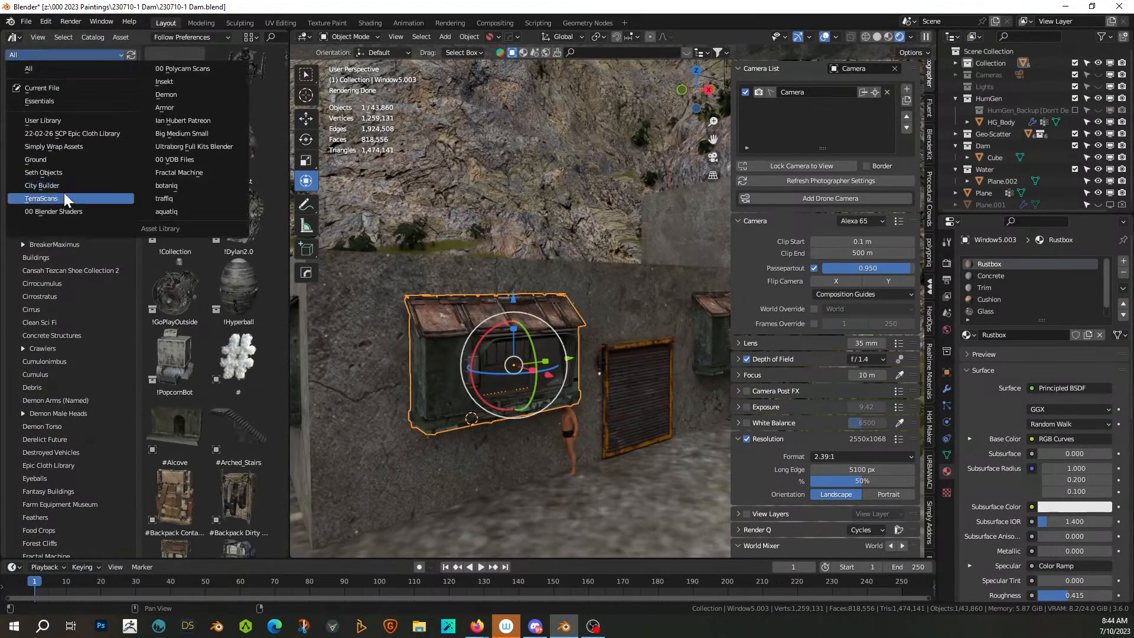
click(65, 208)
click(27, 128)
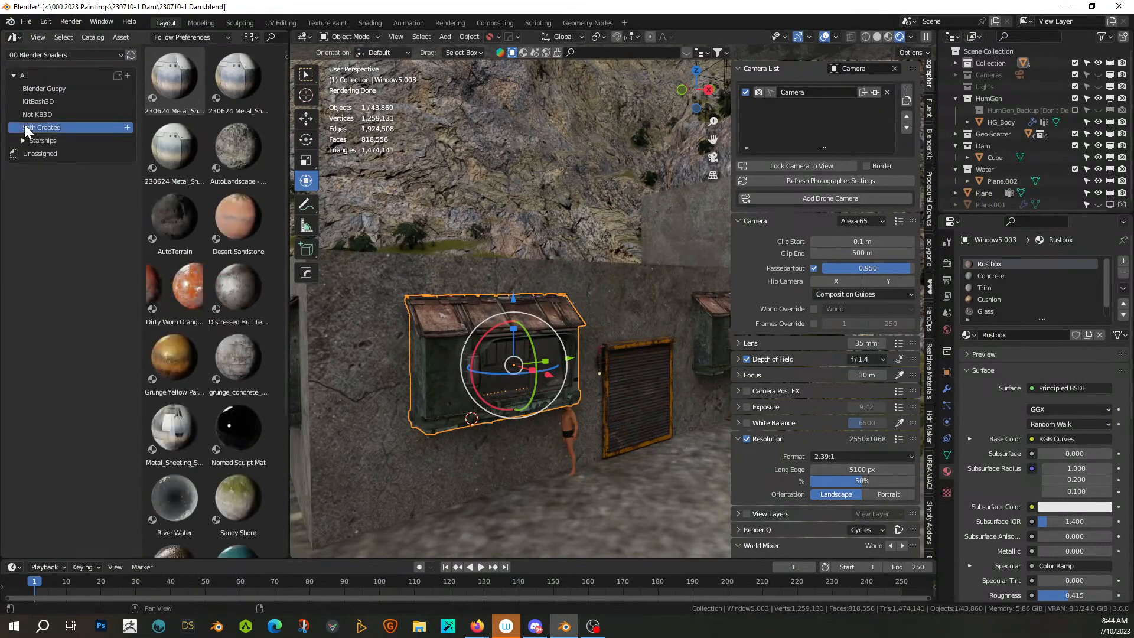
mouse_move(172, 355)
mouse_down()
mouse_move(925, 326)
mouse_move(998, 270)
mouse_up()
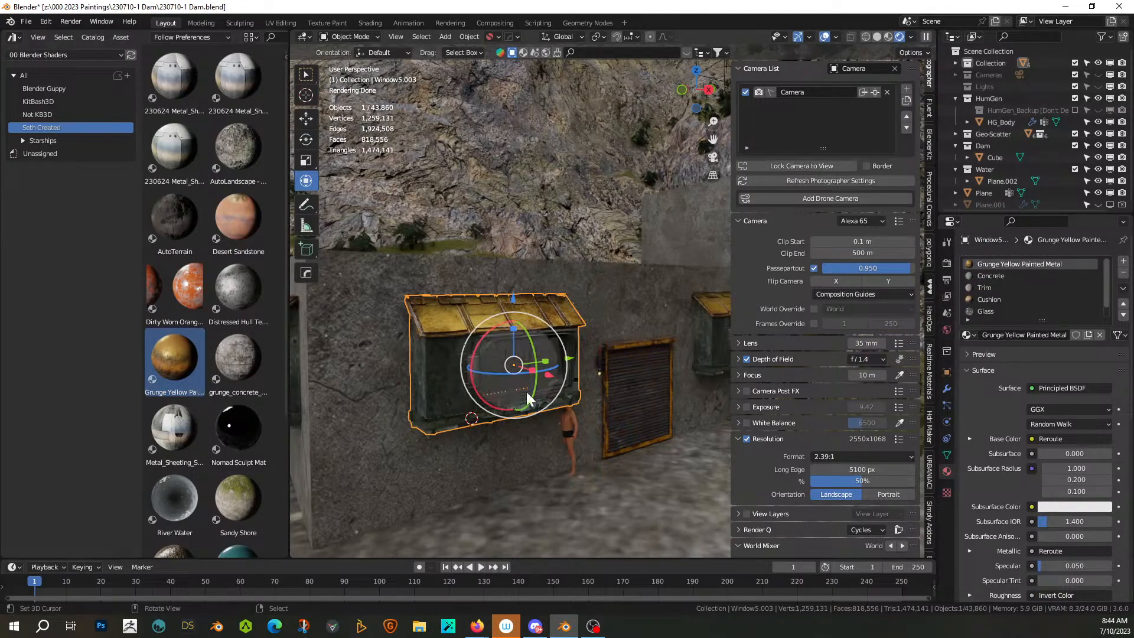
middle_drag(527, 392, 551, 416)
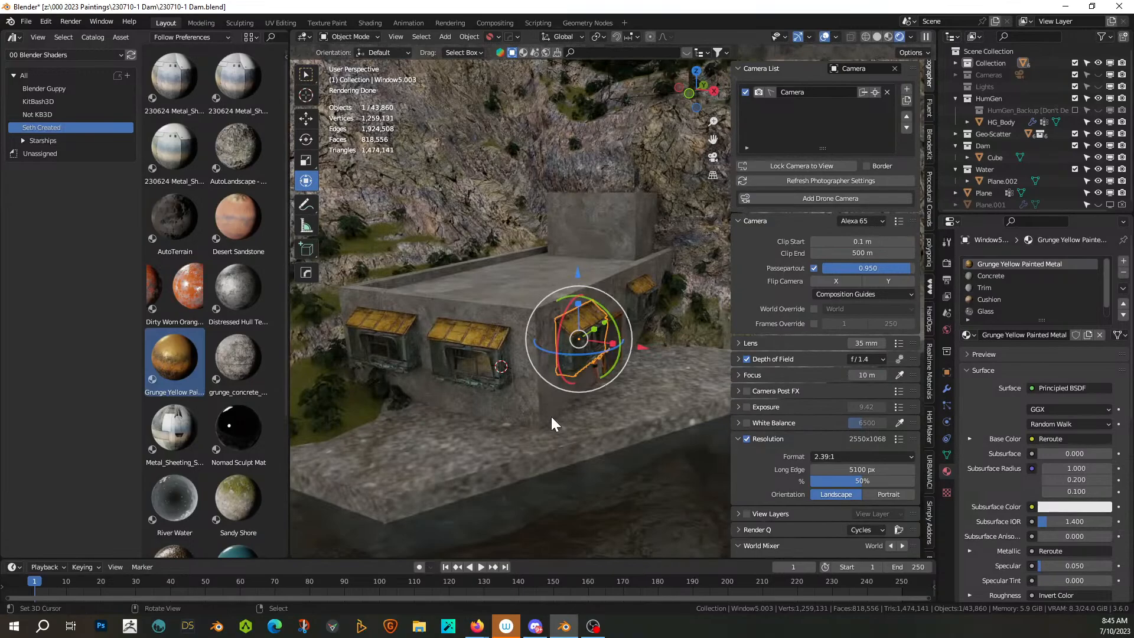
Step: Duplicate the shutter door and bring the copy to the 3D cursor on the upper storey's wall using Origin to 3D Cursor and Geometry to Origin
click(619, 319)
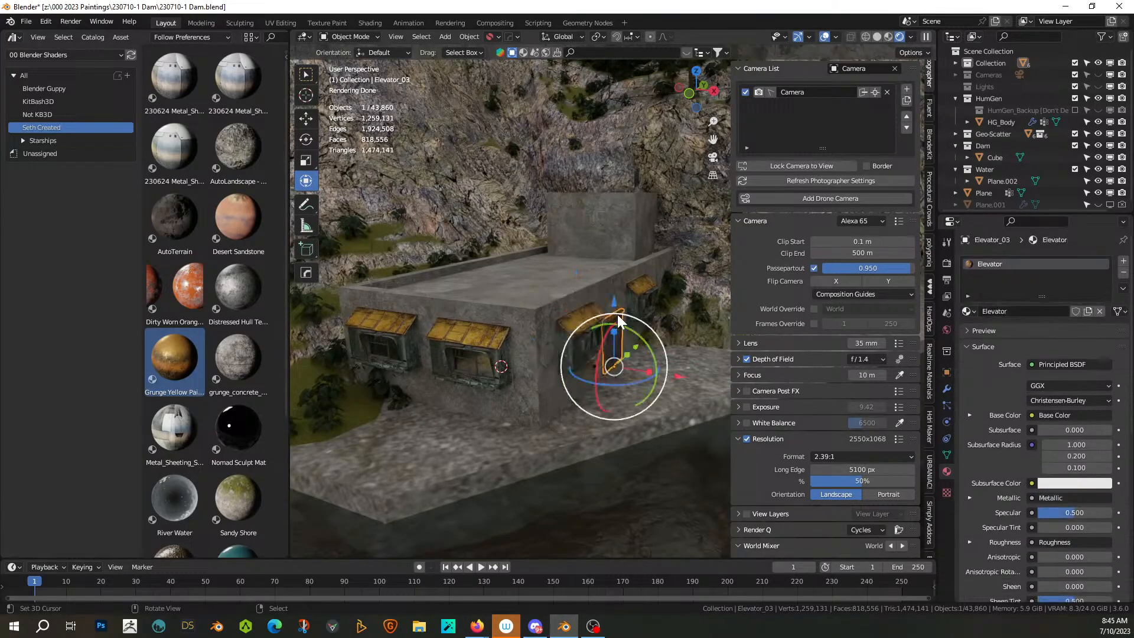
key(shift+d)
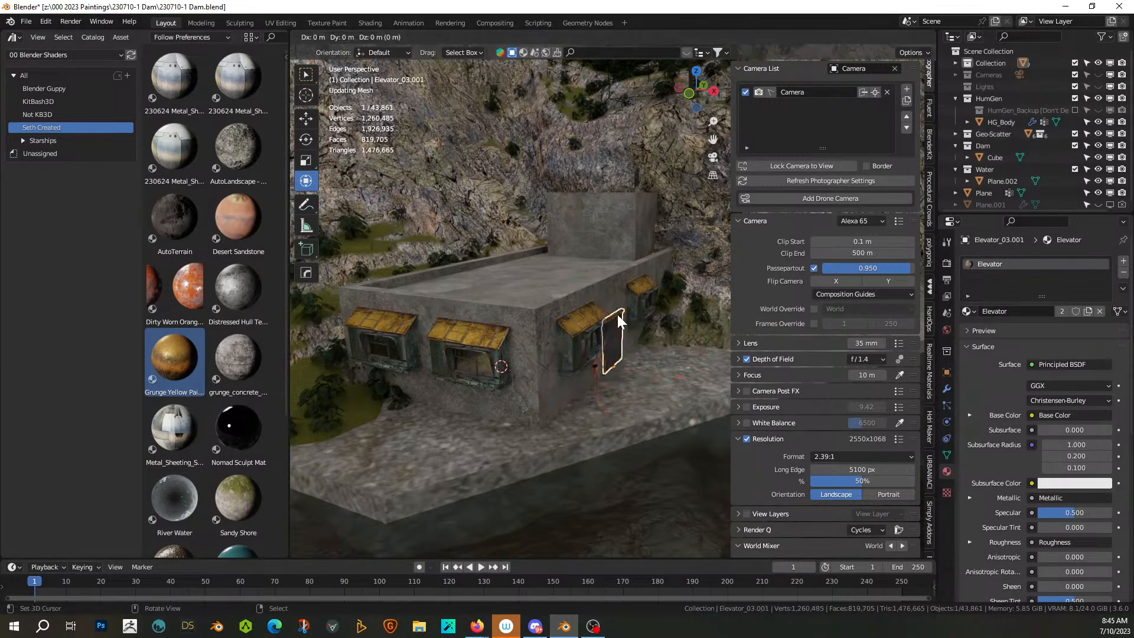
shift+right_click(592, 226)
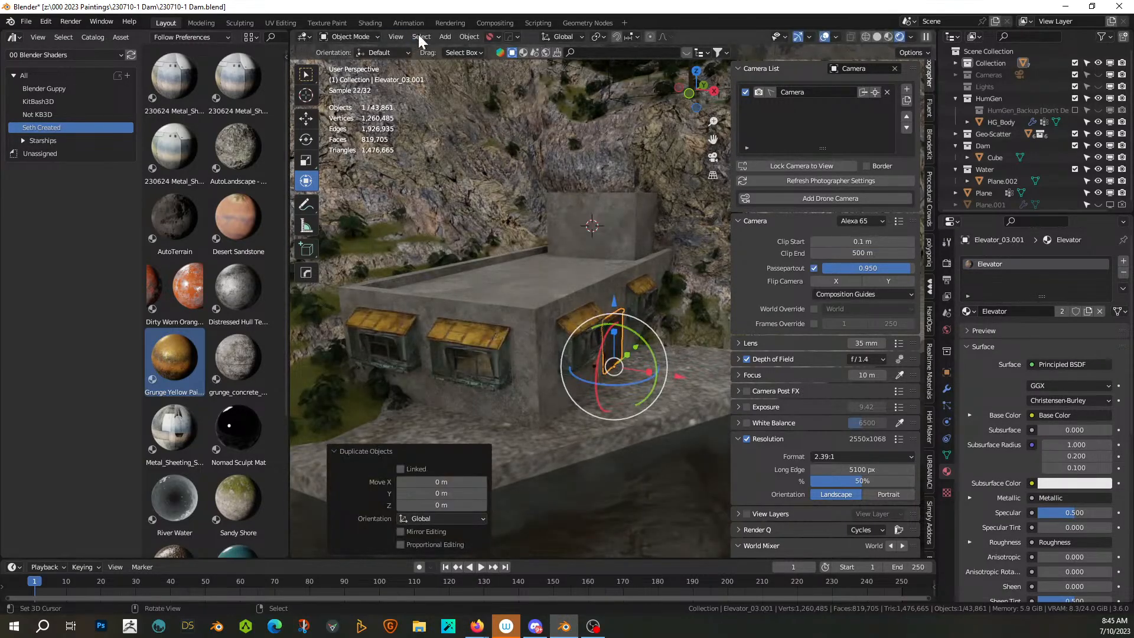
click(467, 37)
mouse_move(463, 62)
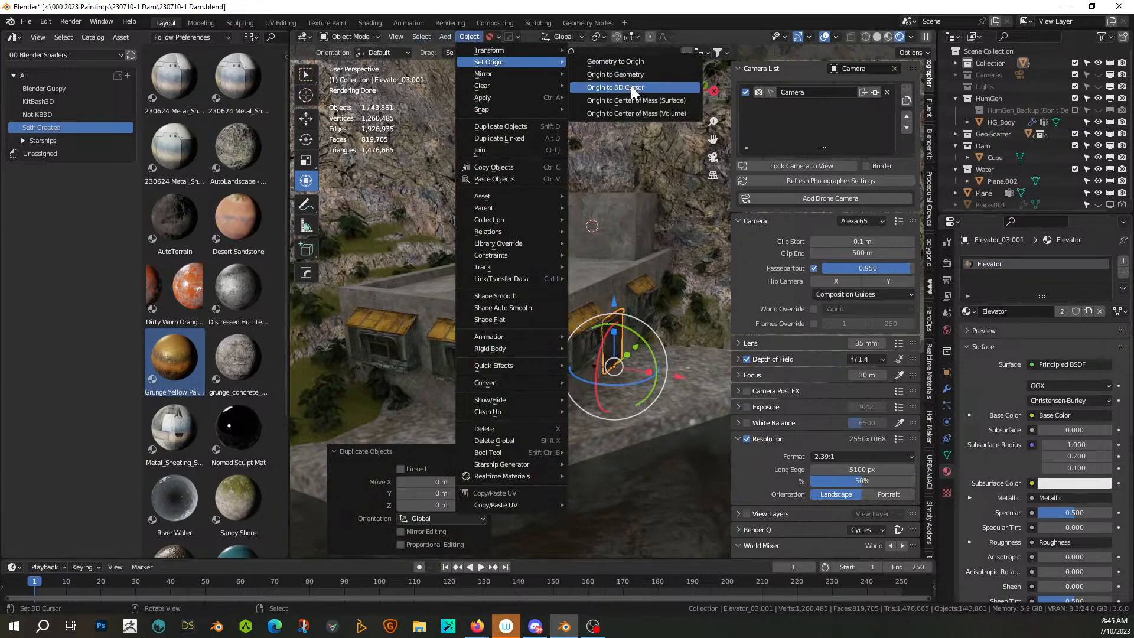
click(631, 86)
click(468, 38)
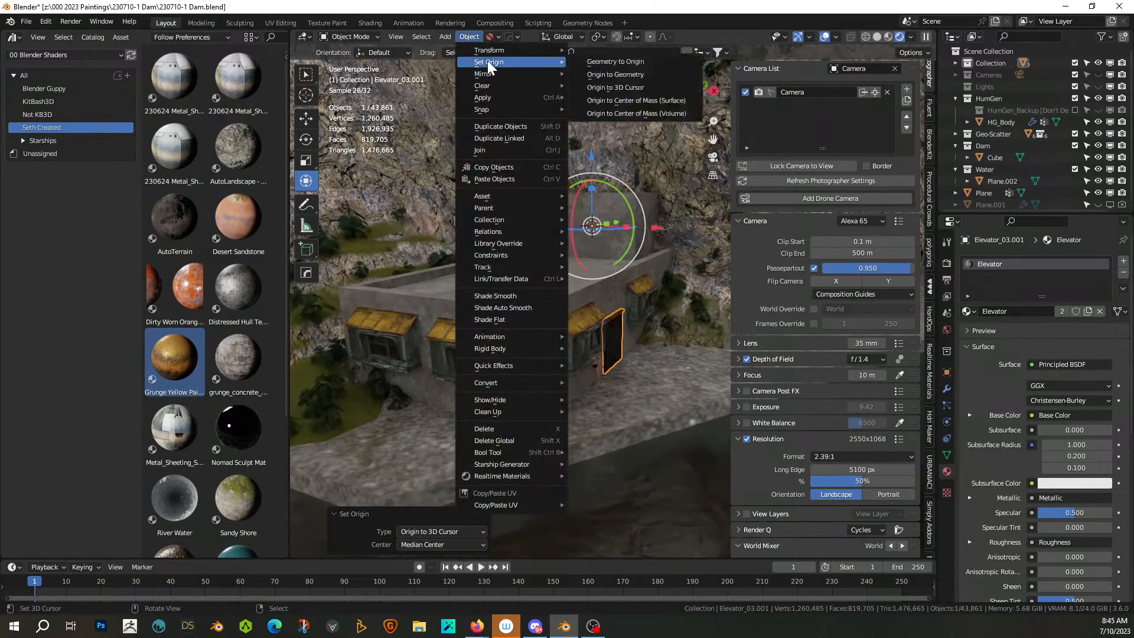
click(626, 61)
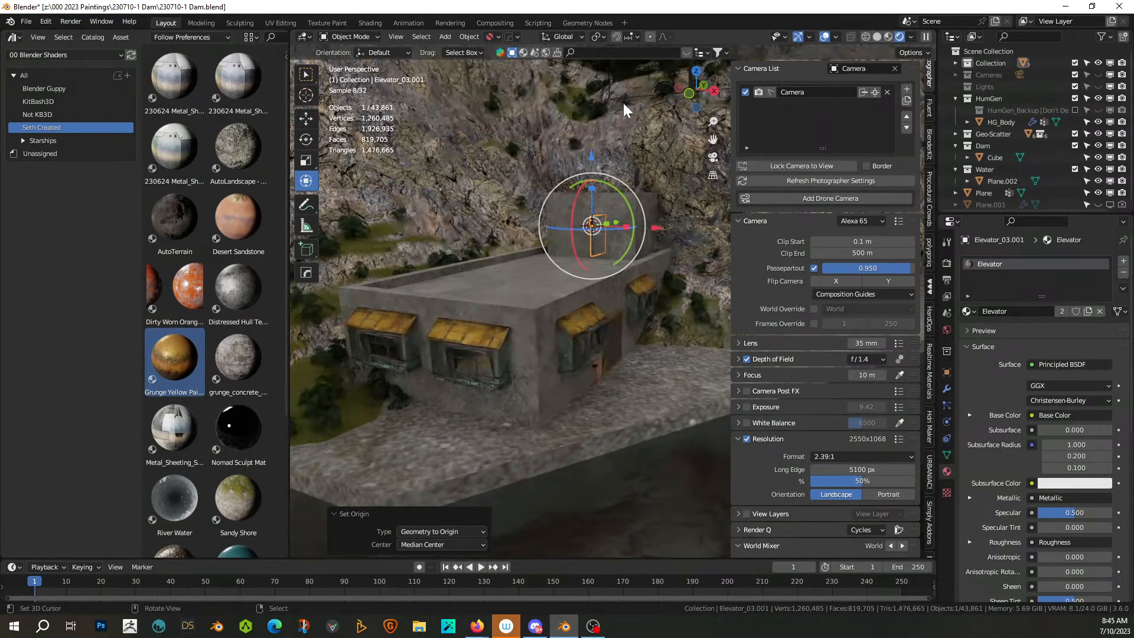
Step: Rotate the copied shutter door -90° around the global Z axis
key(KP_Decimal)
scroll(646, 321, down, 8)
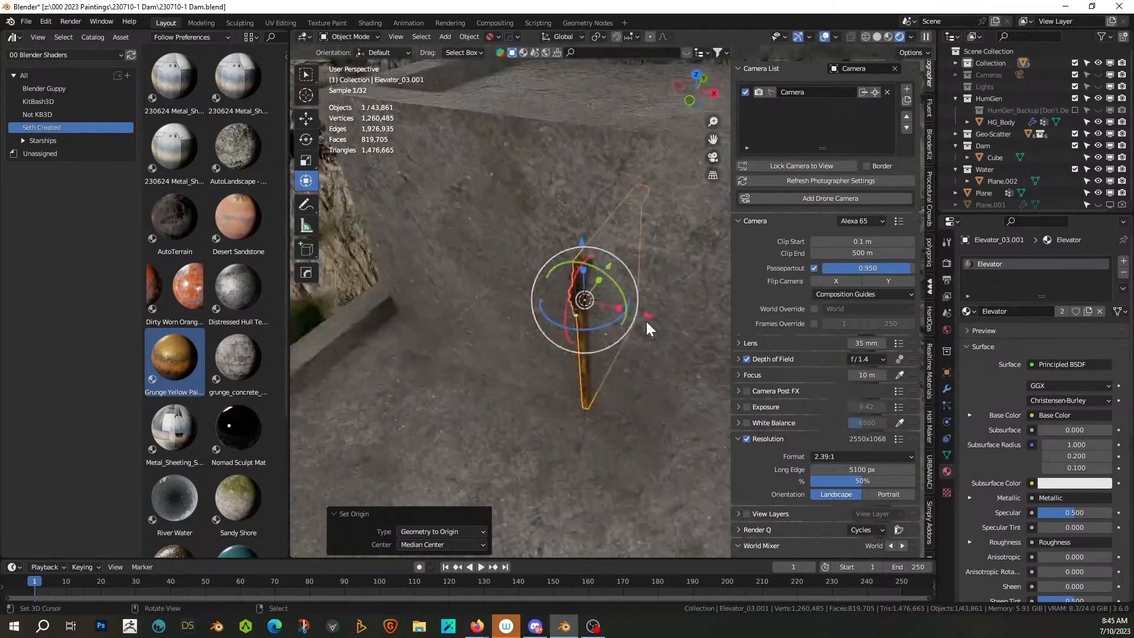
text(rz90)
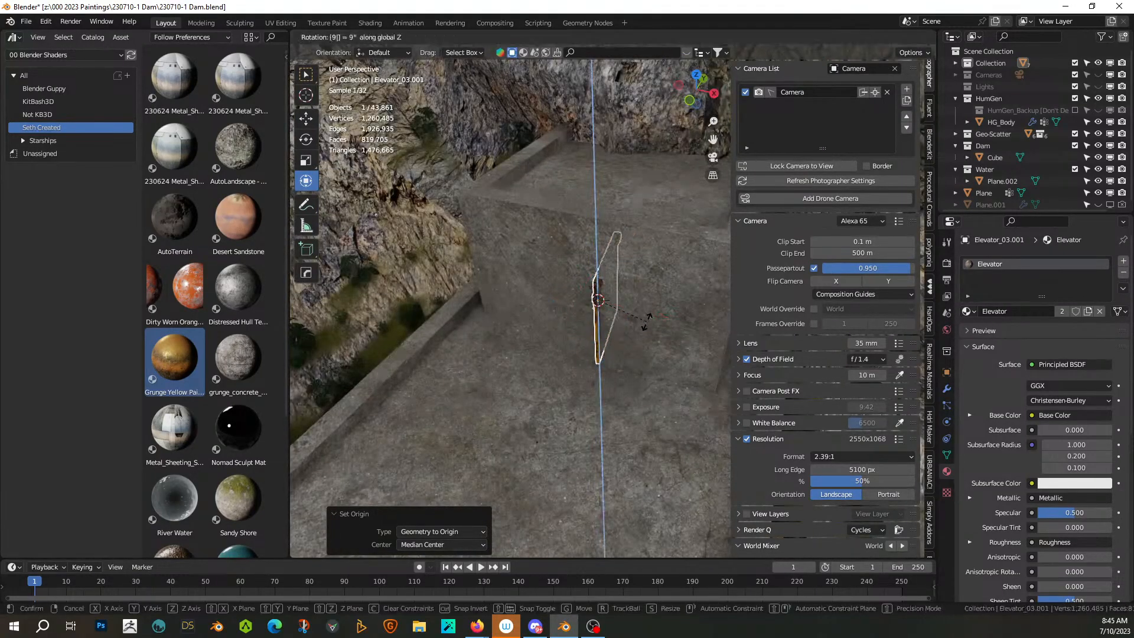
key(Escape)
text(rz-90)
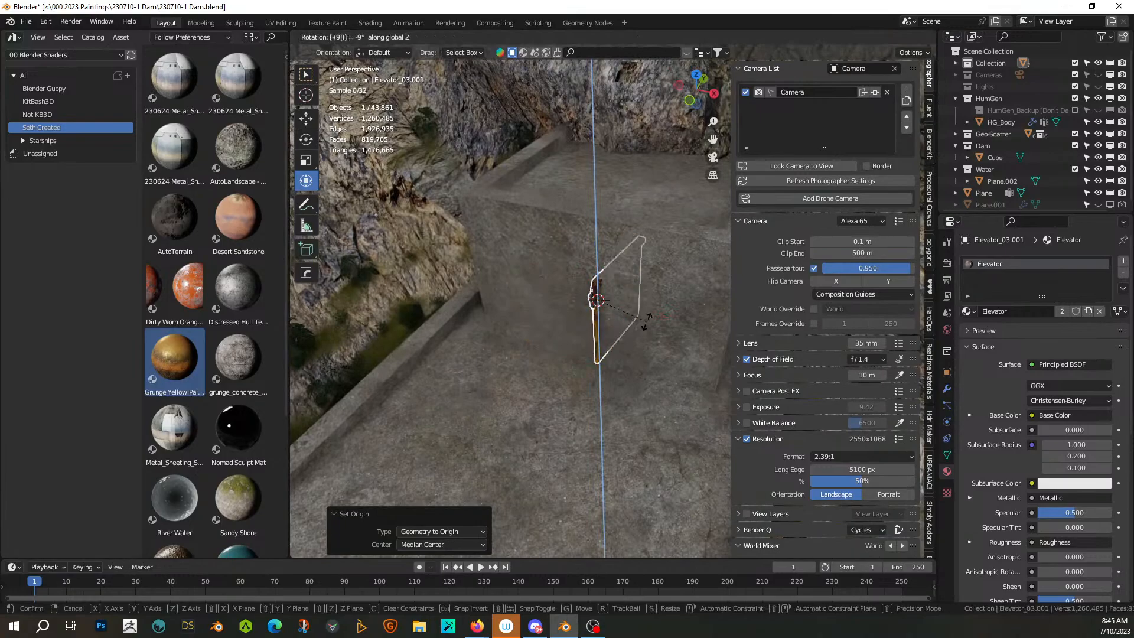
key(Return)
Step: Move the copied door about -1.48 m along the X axis to place it across the upper storey's wall
scroll(646, 321, up, 8)
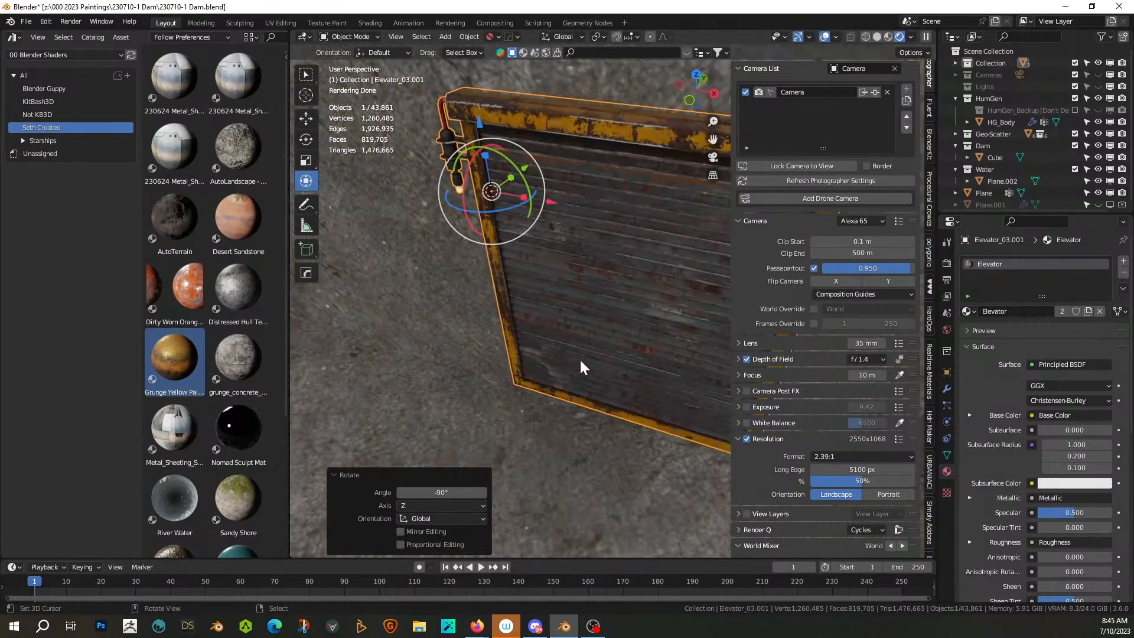
scroll(582, 359, down, 3)
middle_drag(582, 359, 634, 335)
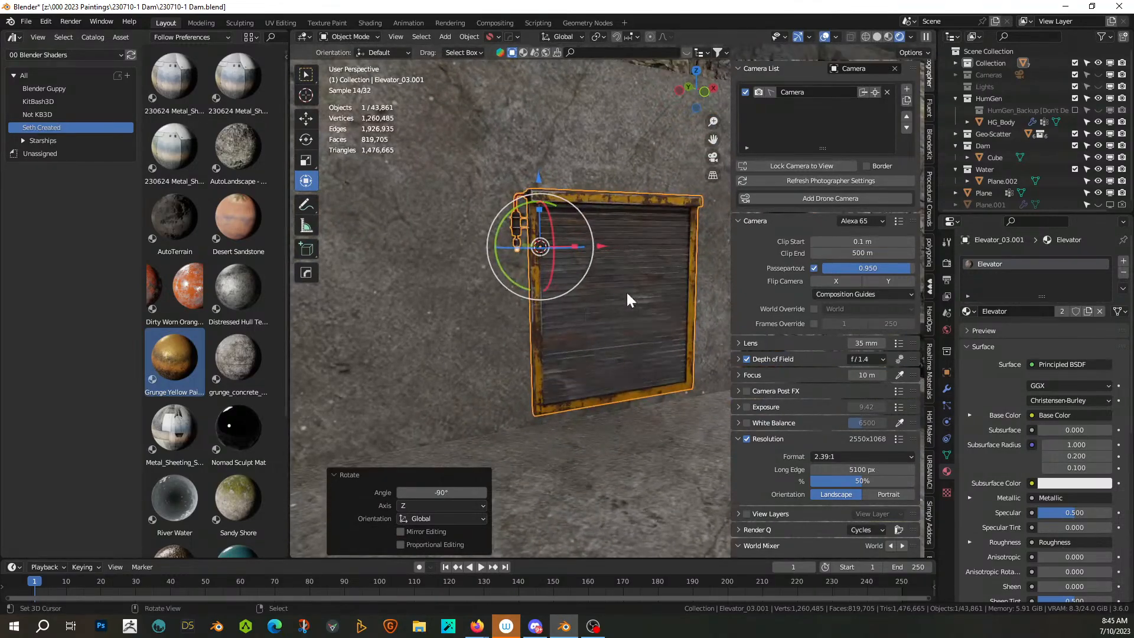
scroll(655, 288, down, 2)
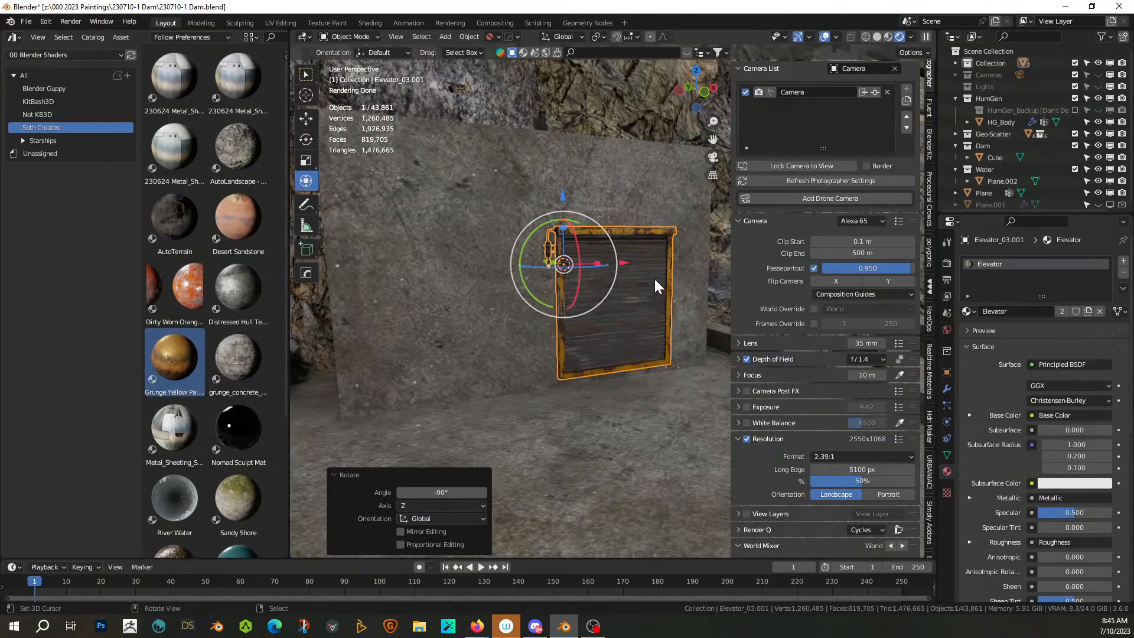
key(g)
key(x)
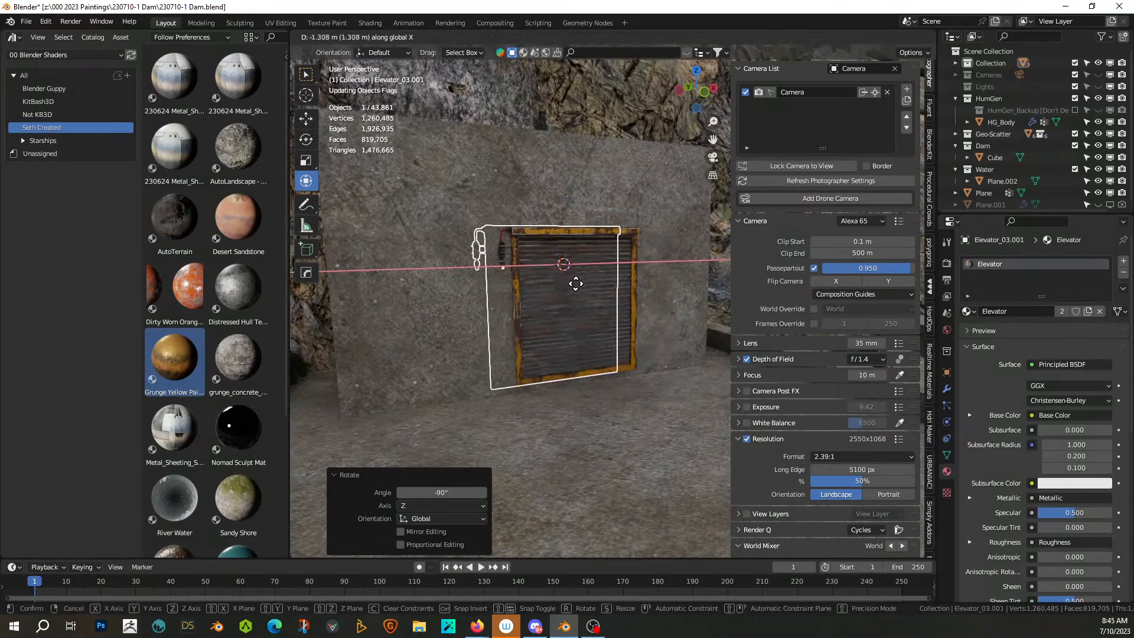
click(575, 282)
Step: Move the copied door about -0.1 m along the Y axis to adjust its depth against the wall
scroll(597, 310, up, 4)
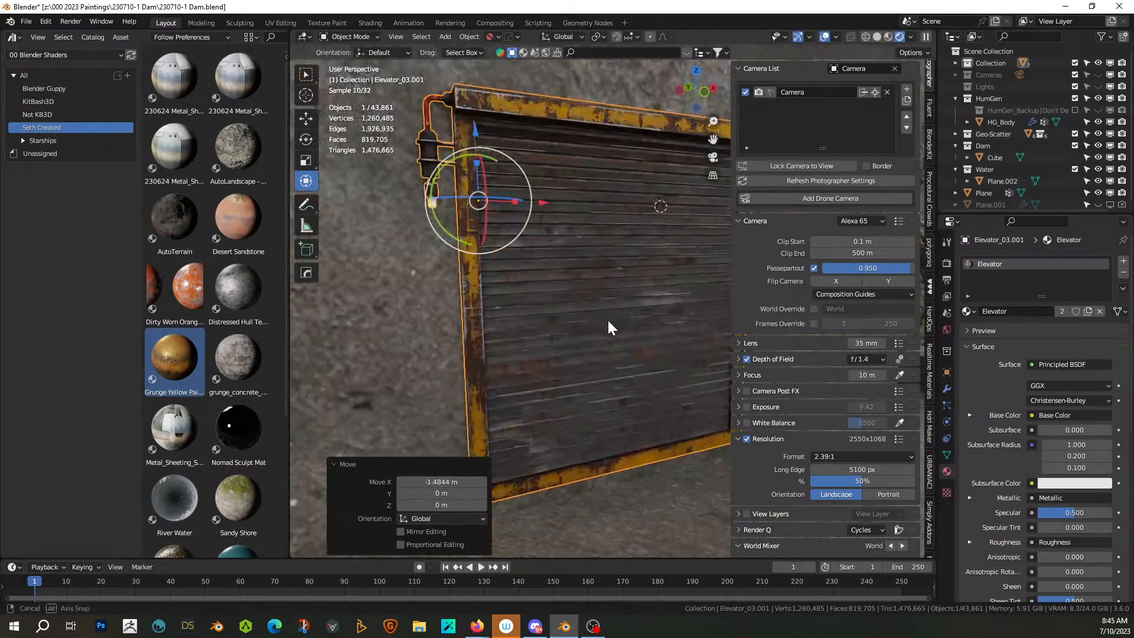
scroll(617, 310, down, 3)
middle_drag(626, 299, 626, 303)
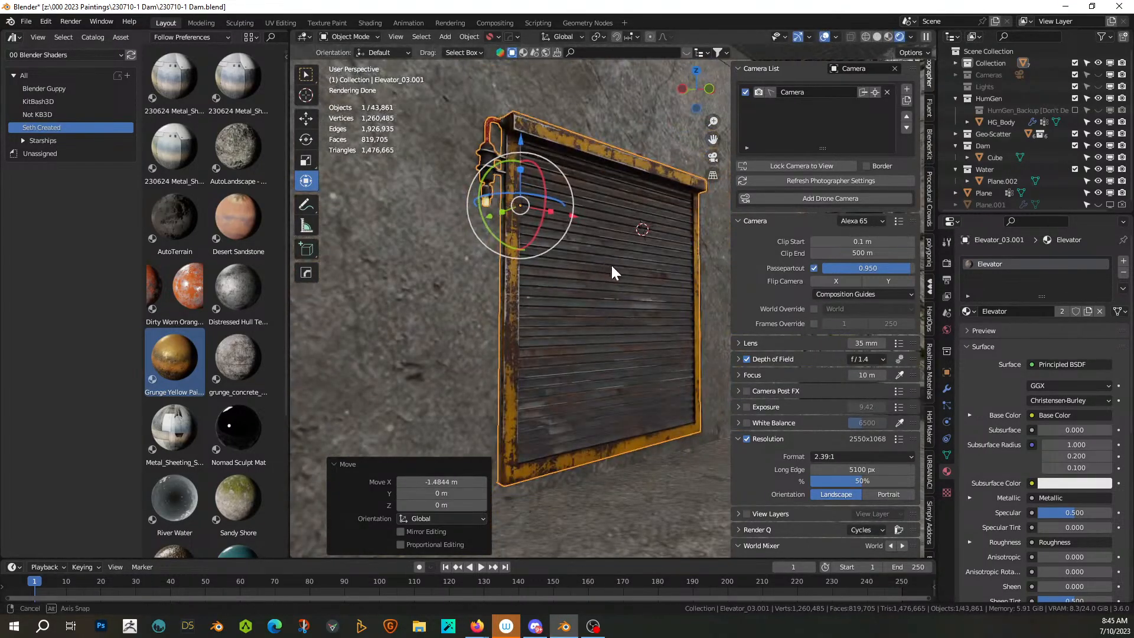
key(g)
key(y)
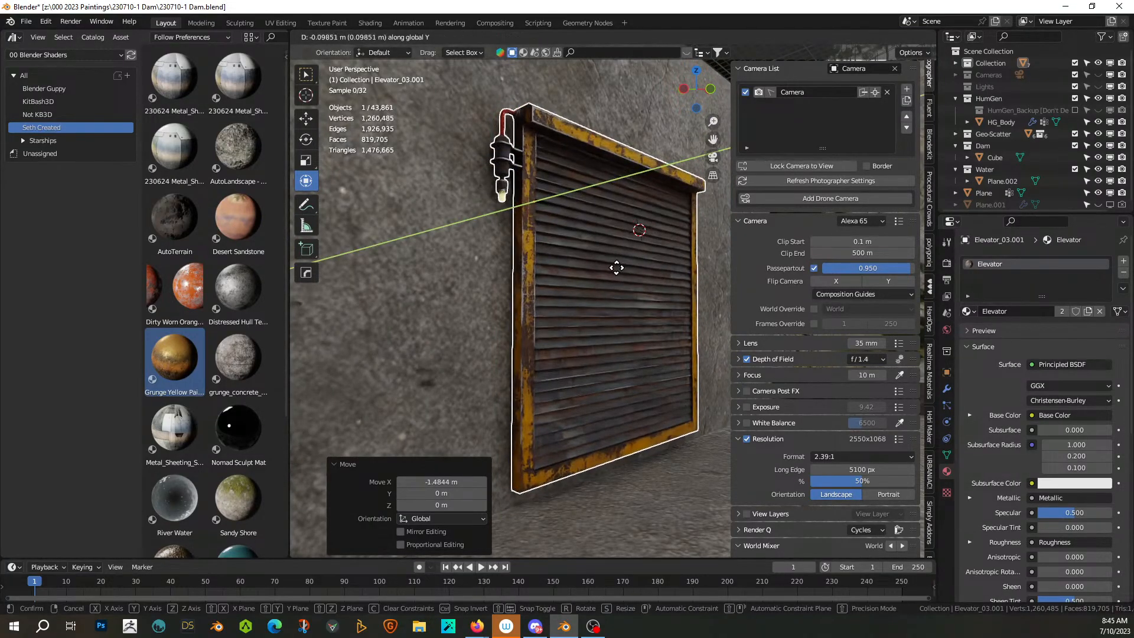
click(616, 268)
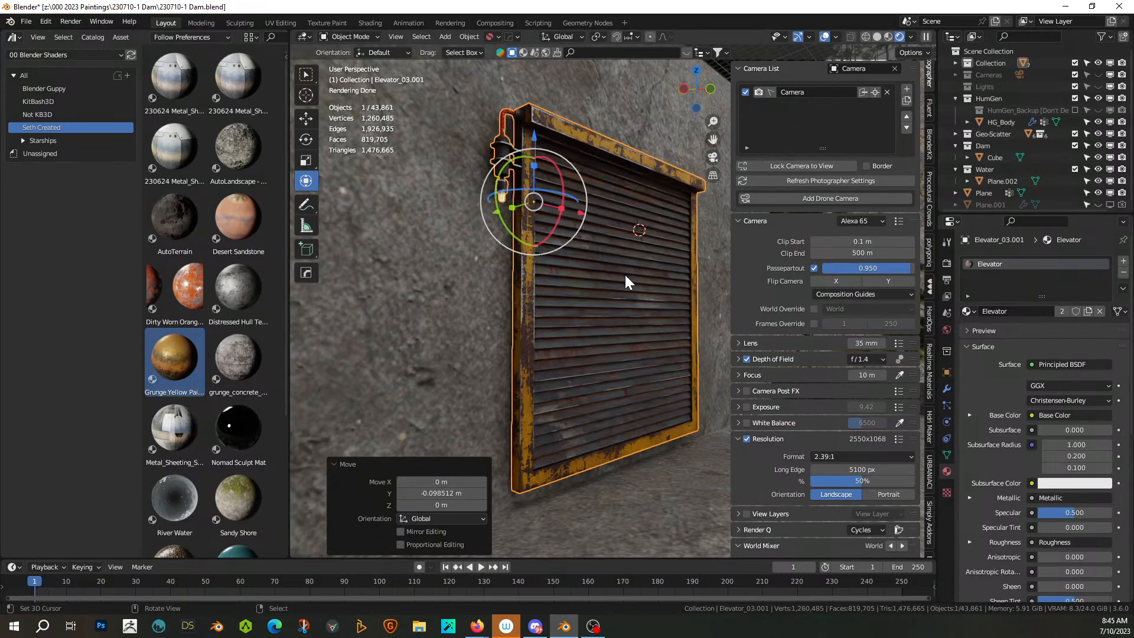
Step: Lower the copied door about 0.14 m along the Z axis toward the roof surface
key(g)
key(z)
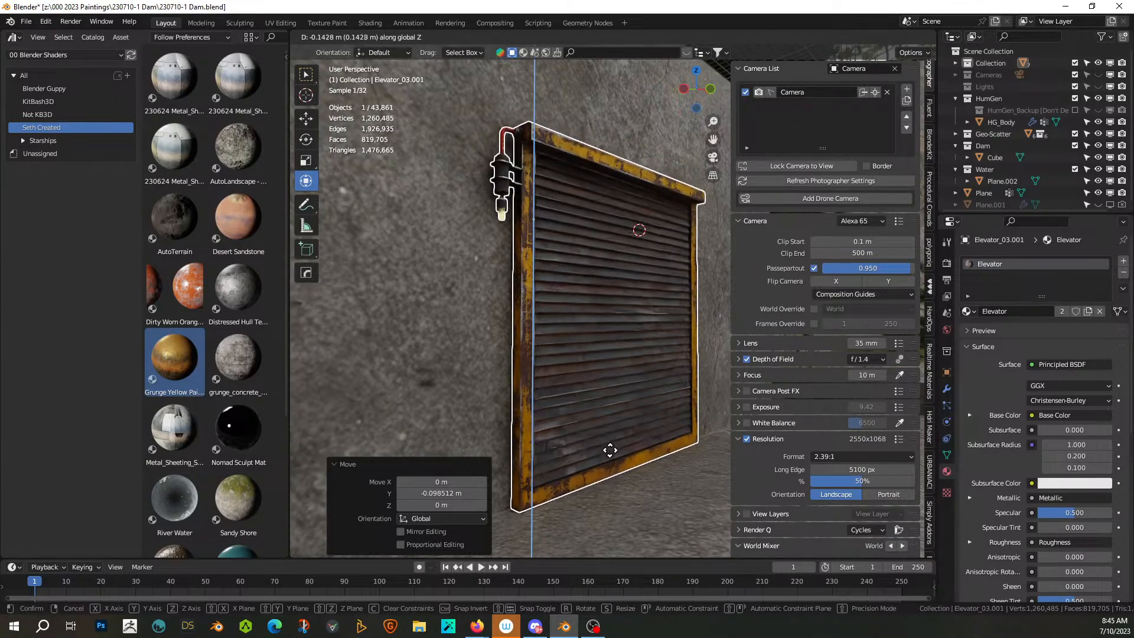
click(610, 450)
Step: Check the new door on the upper storey from several angles and save the file
scroll(626, 407, down, 6)
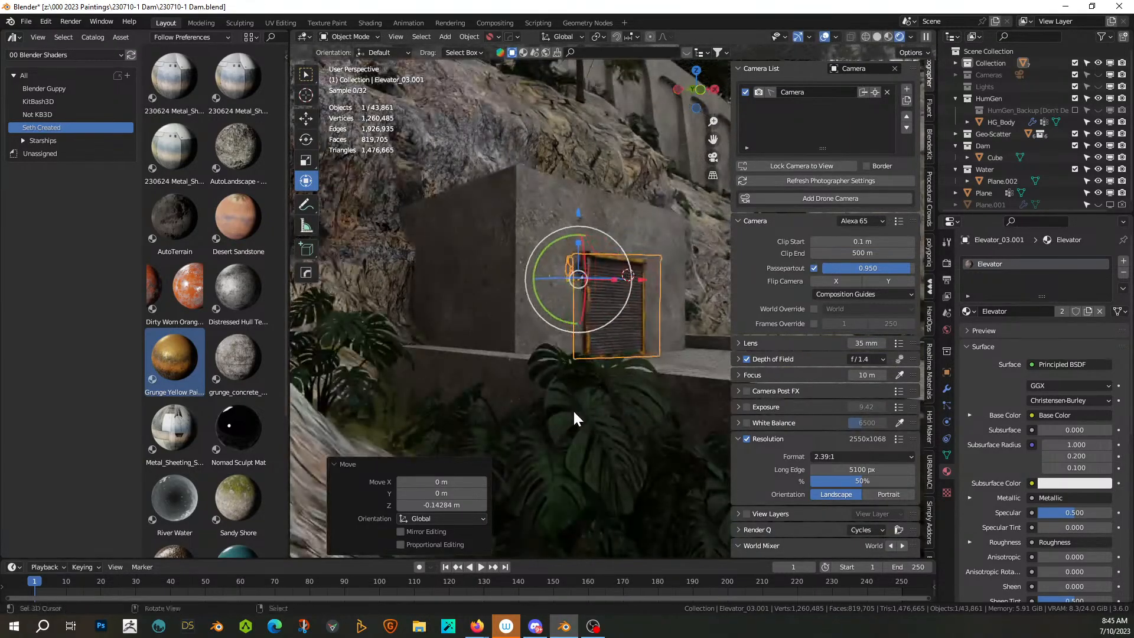
scroll(573, 411, down, 3)
middle_drag(573, 411, 520, 432)
scroll(519, 432, up, 2)
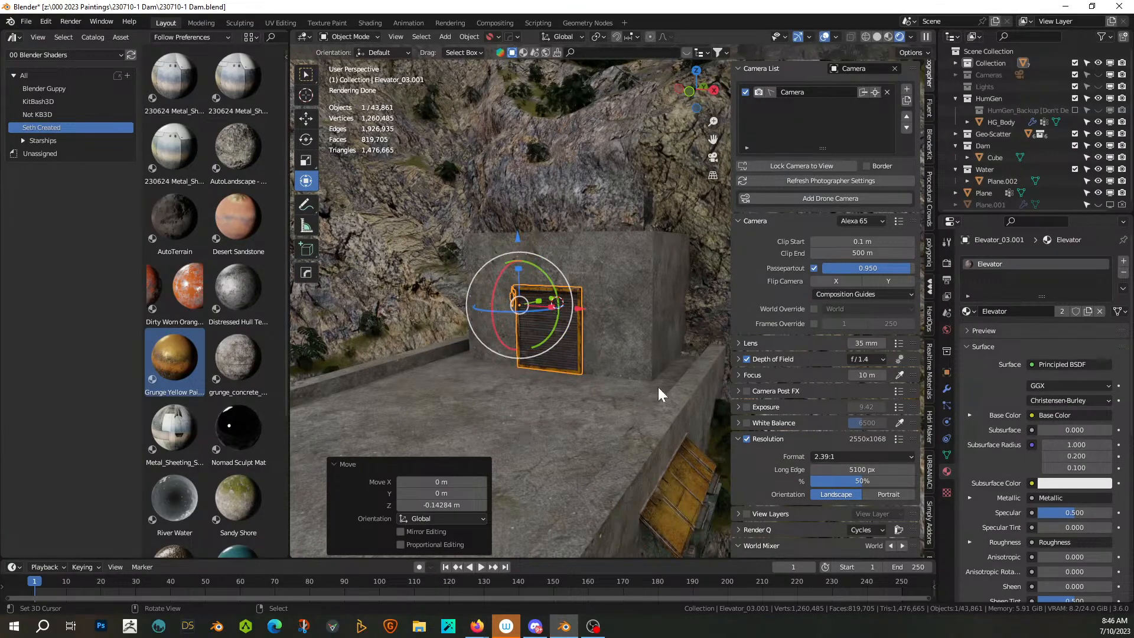
middle_drag(557, 373, 629, 365)
scroll(578, 371, down, 5)
key(ctrl+s)
scroll(590, 350, up, 5)
scroll(629, 365, up, 2)
scroll(461, 289, up, 3)
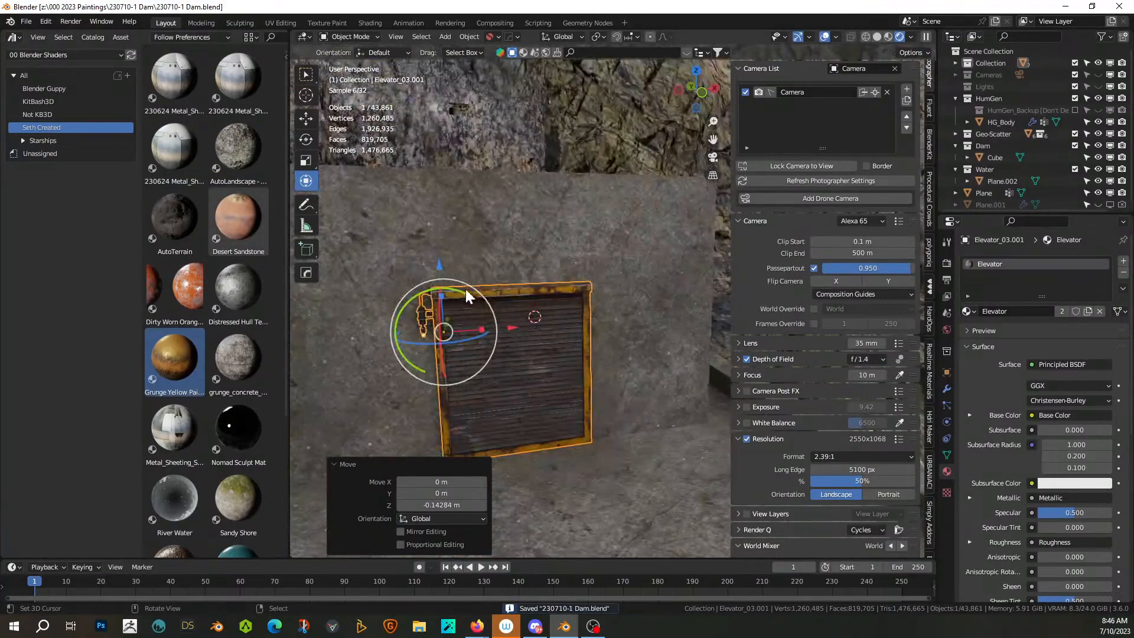
Step: Switch the asset library to Seth Objects
scroll(499, 310, down, 2)
scroll(512, 313, down, 3)
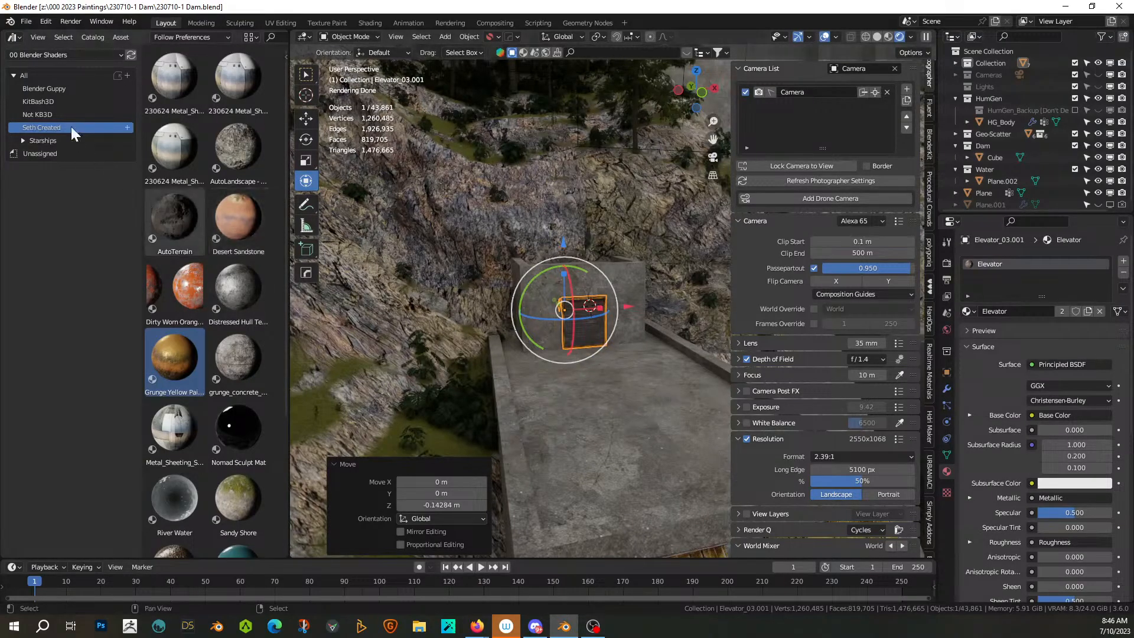
click(40, 54)
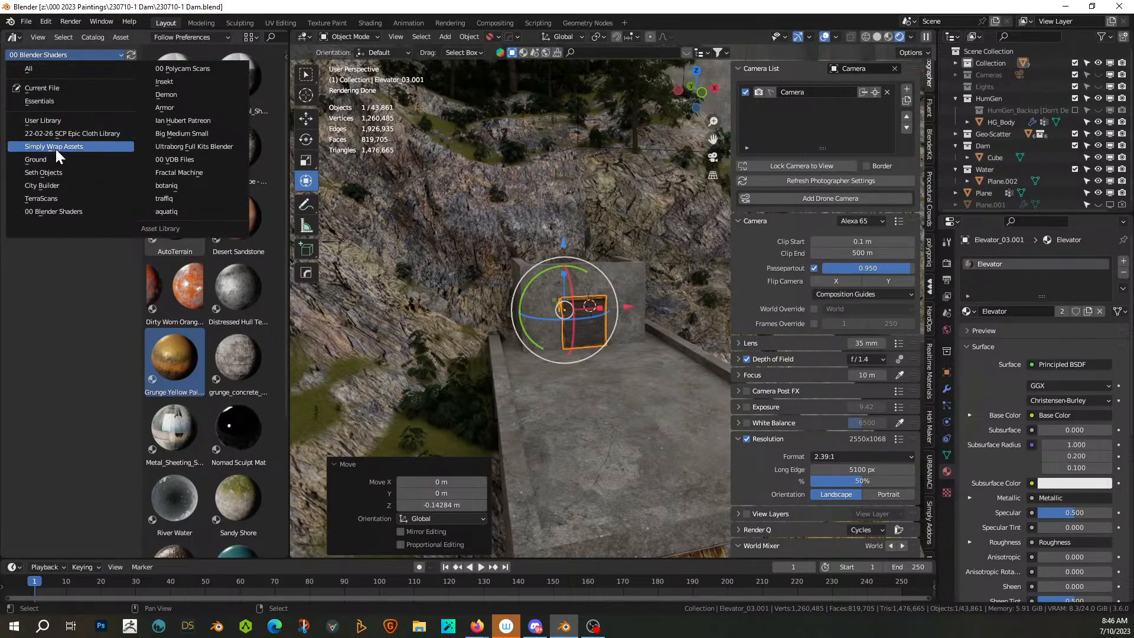
click(59, 171)
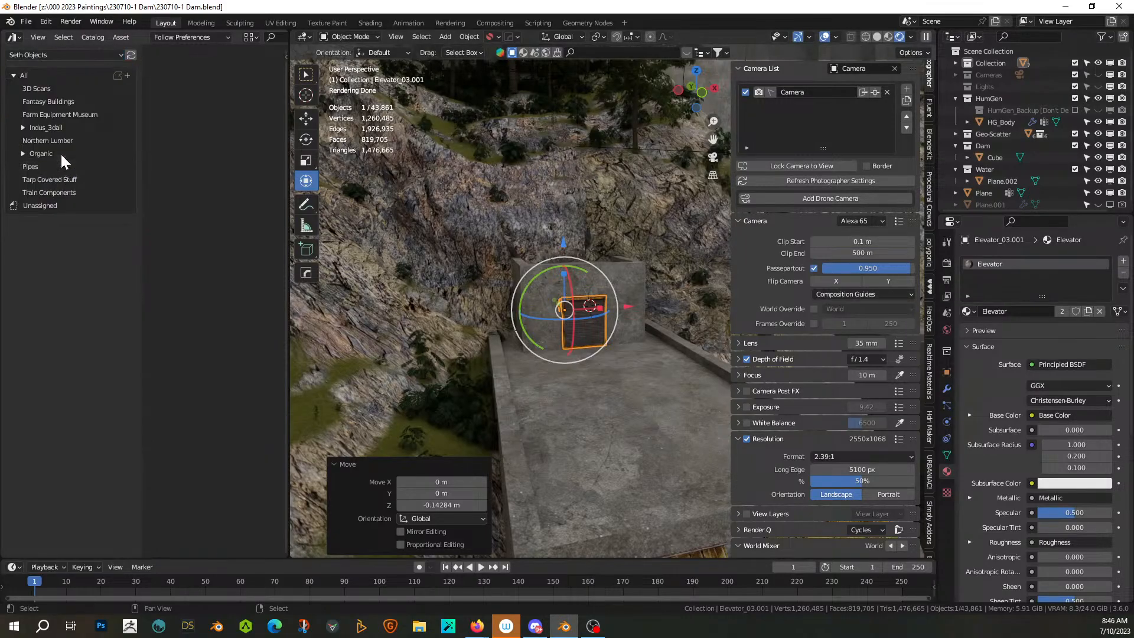
Step: Place the green Cube.024 machine from the library's Unassigned catalog on the flat roof in front of the upper-storey door
click(53, 206)
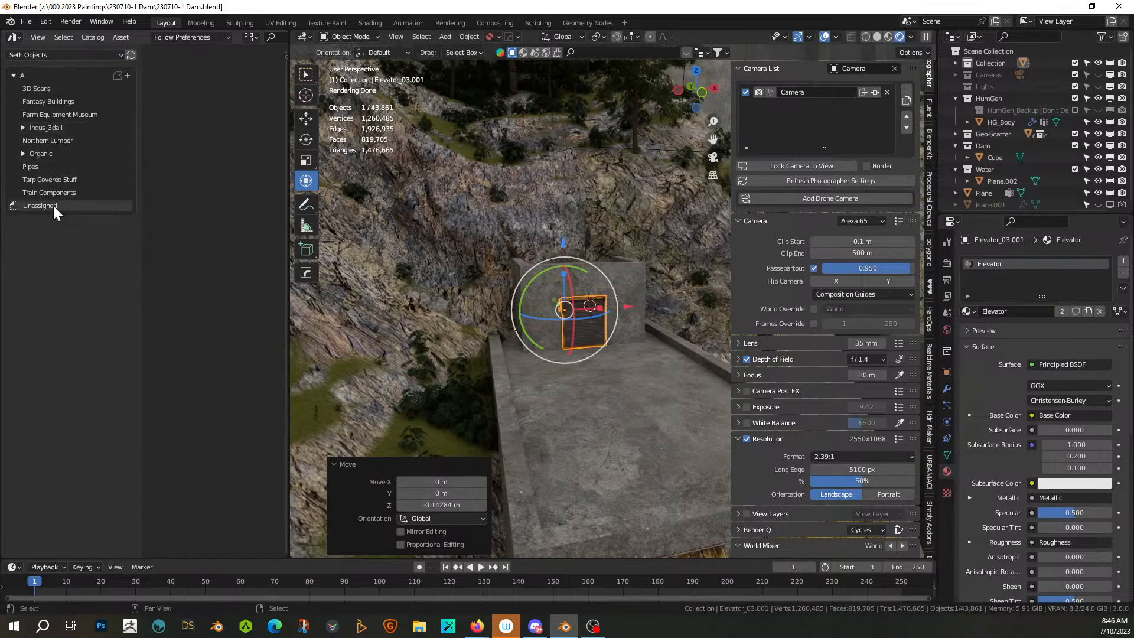
scroll(221, 305, down, 15)
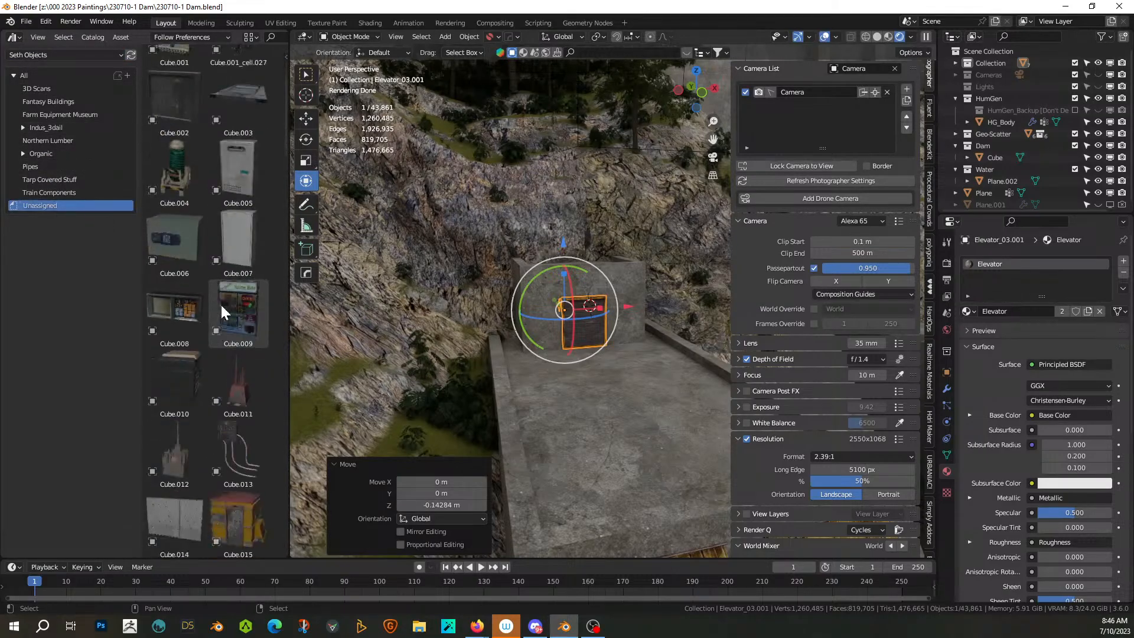
scroll(221, 305, down, 4)
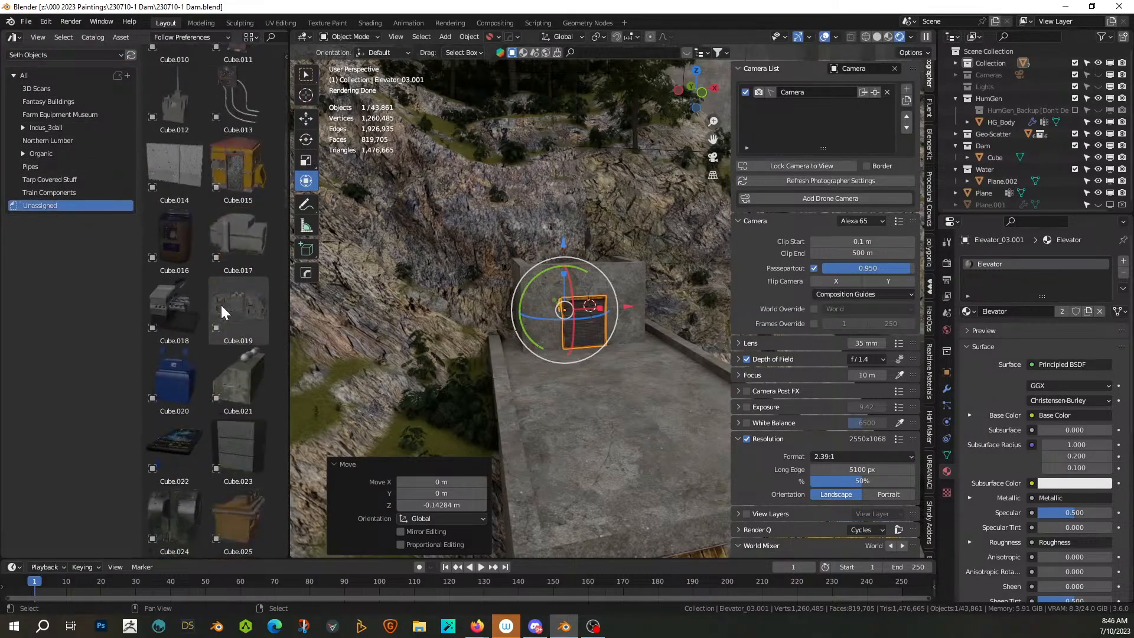
scroll(233, 308, down, 7)
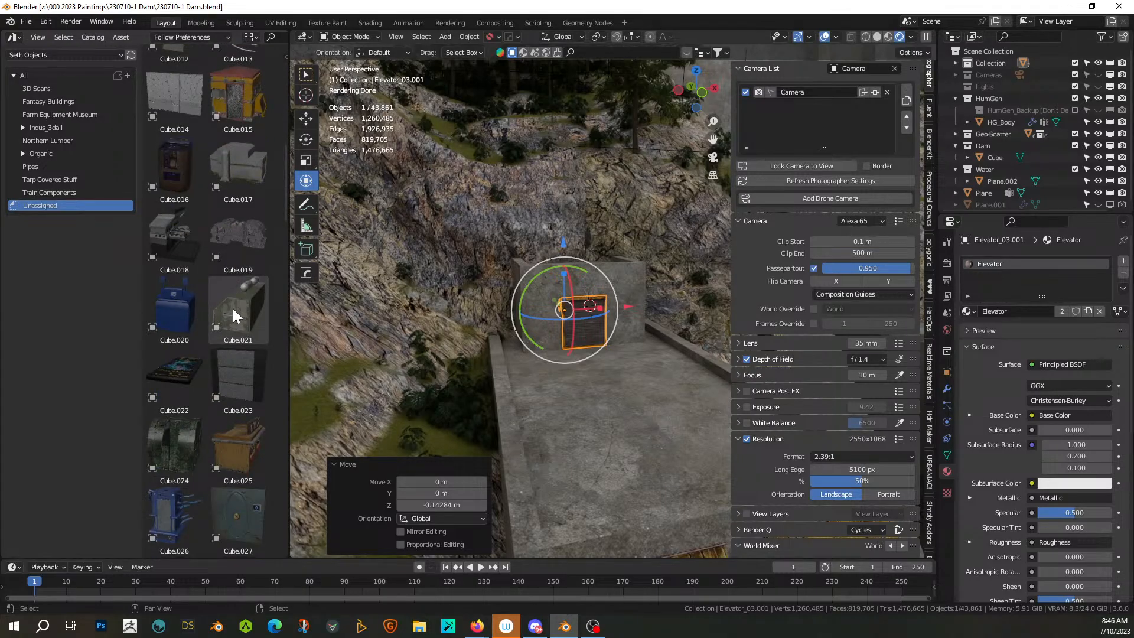
drag(186, 349, 586, 466)
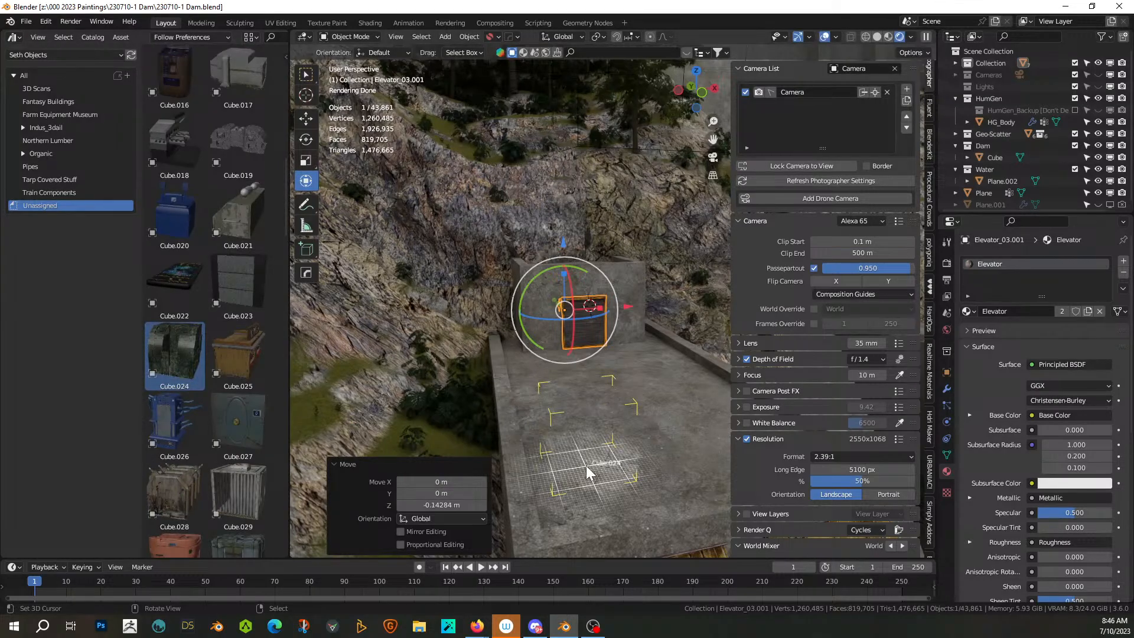
drag(586, 465, 586, 465)
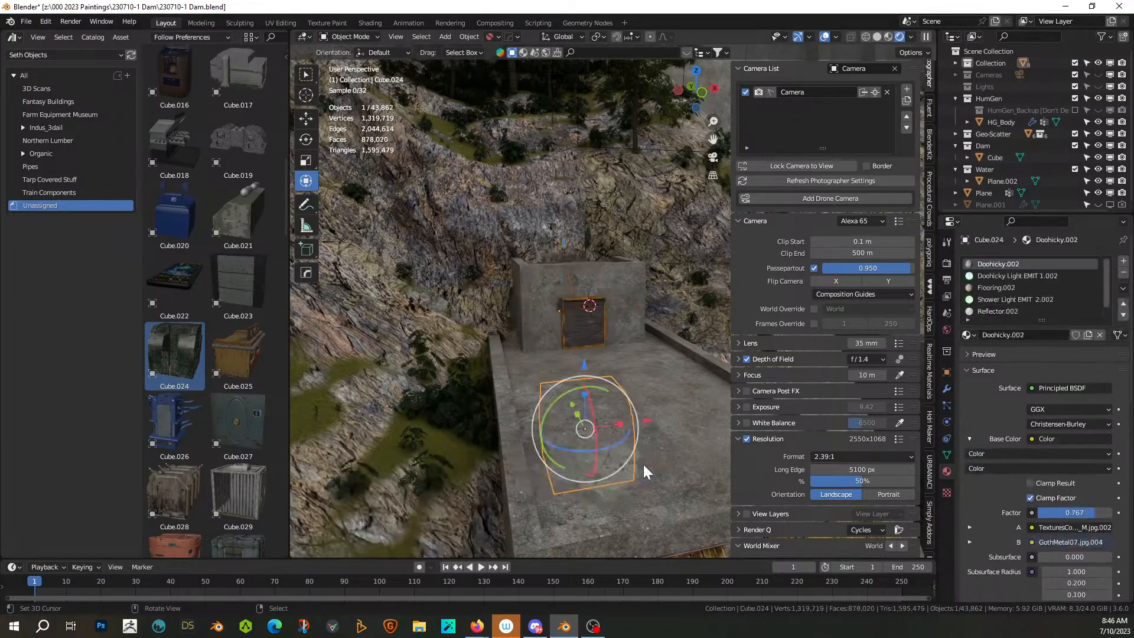
Step: In solid shading from above, enlarge the Cube.024 machine and move it about 0.96 m along X and -0.34 m along Y on the roof
key(KP_Decimal)
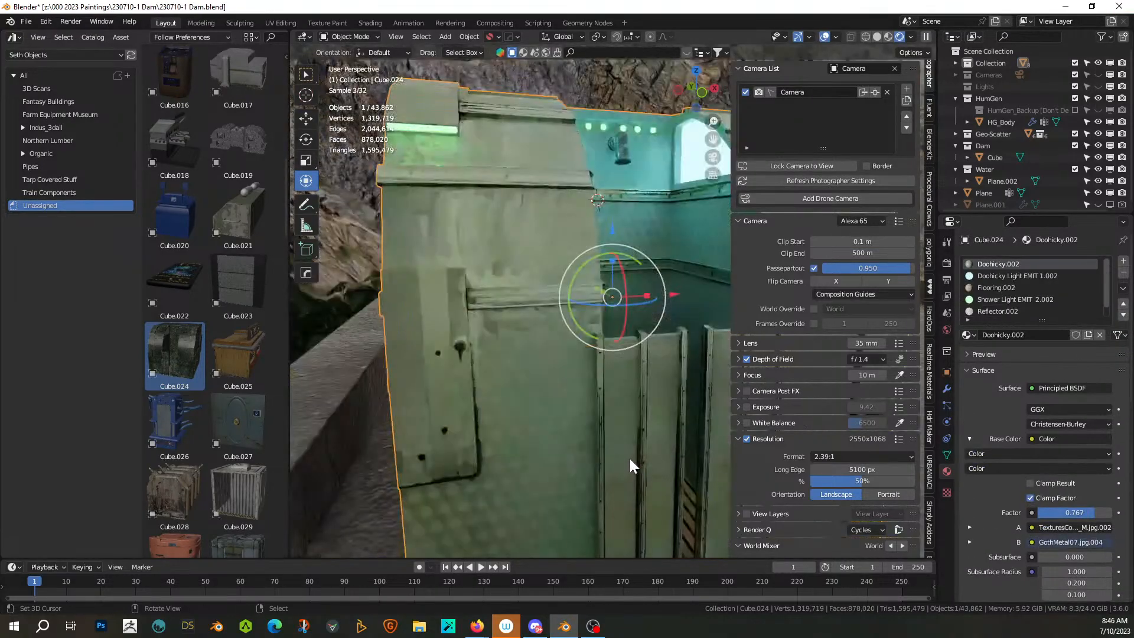
mouse_move(630, 459)
middle_down()
mouse_move(585, 452)
mouse_move(513, 466)
mouse_move(488, 454)
mouse_move(501, 473)
middle_up()
scroll(585, 451, down, 5)
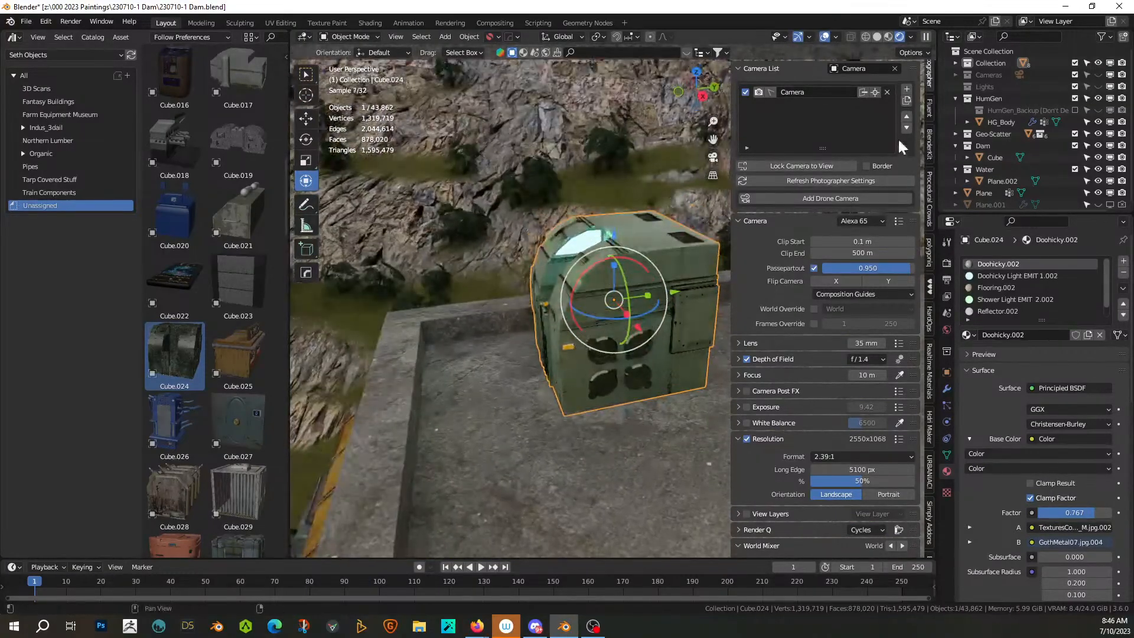
click(878, 37)
mouse_move(612, 264)
middle_down()
mouse_move(674, 317)
mouse_move(664, 319)
middle_up()
key(s)
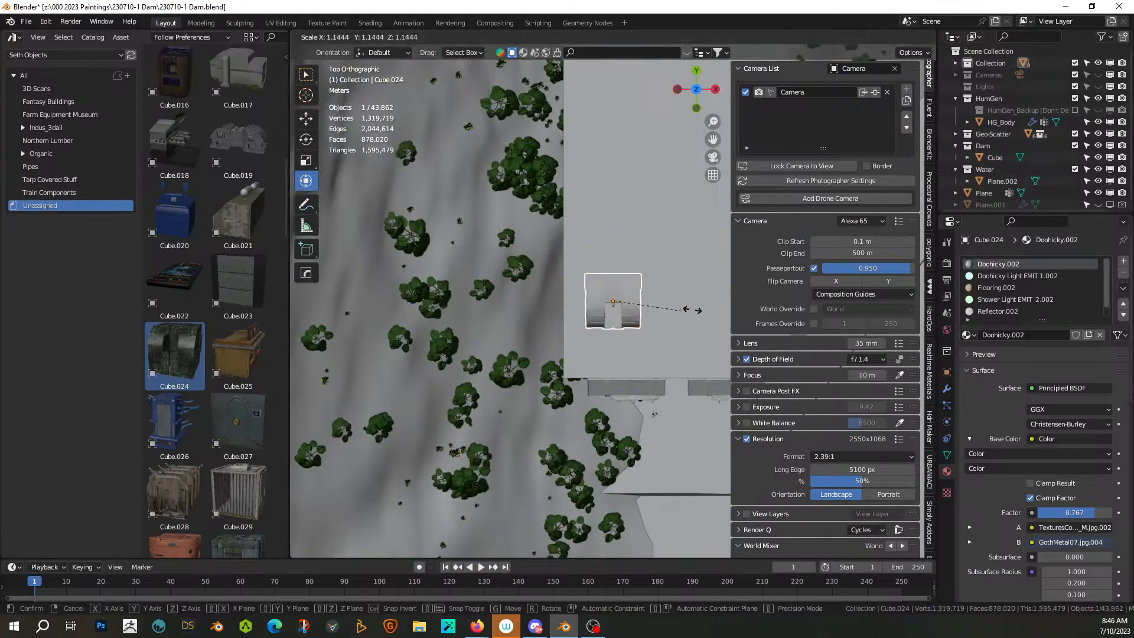
click(702, 313)
key(g)
click(711, 320)
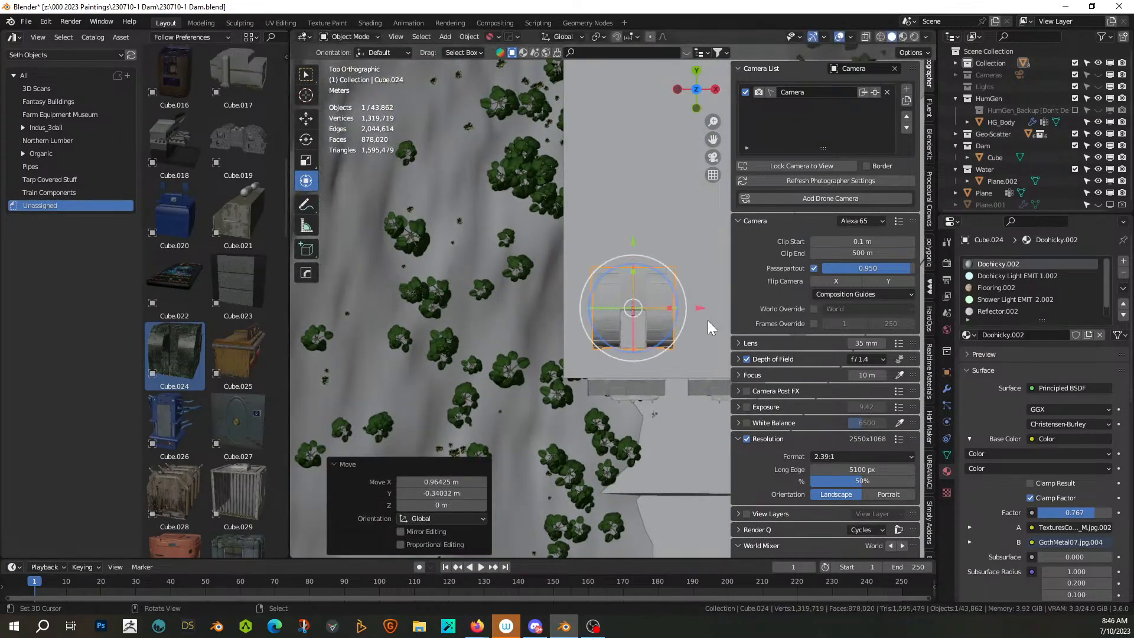
Step: Raise the Cube.024 booth about 0.77 m along the global Z axis so it sits on the concrete rooftop
middle_drag(708, 320, 569, 210)
key(KP_Decimal)
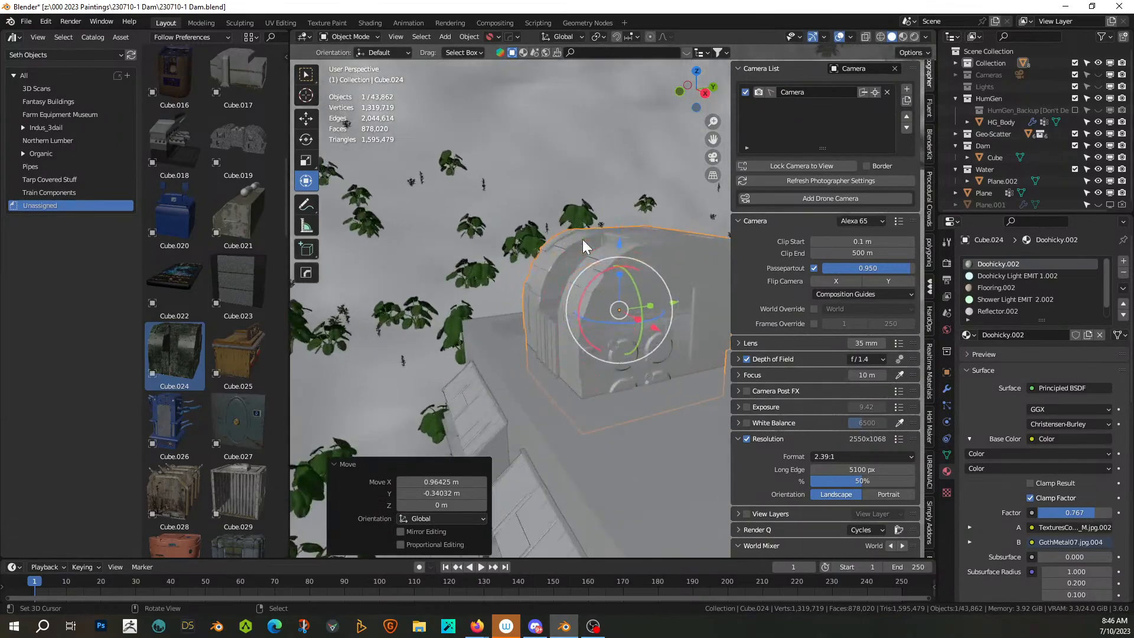
key(g)
key(z)
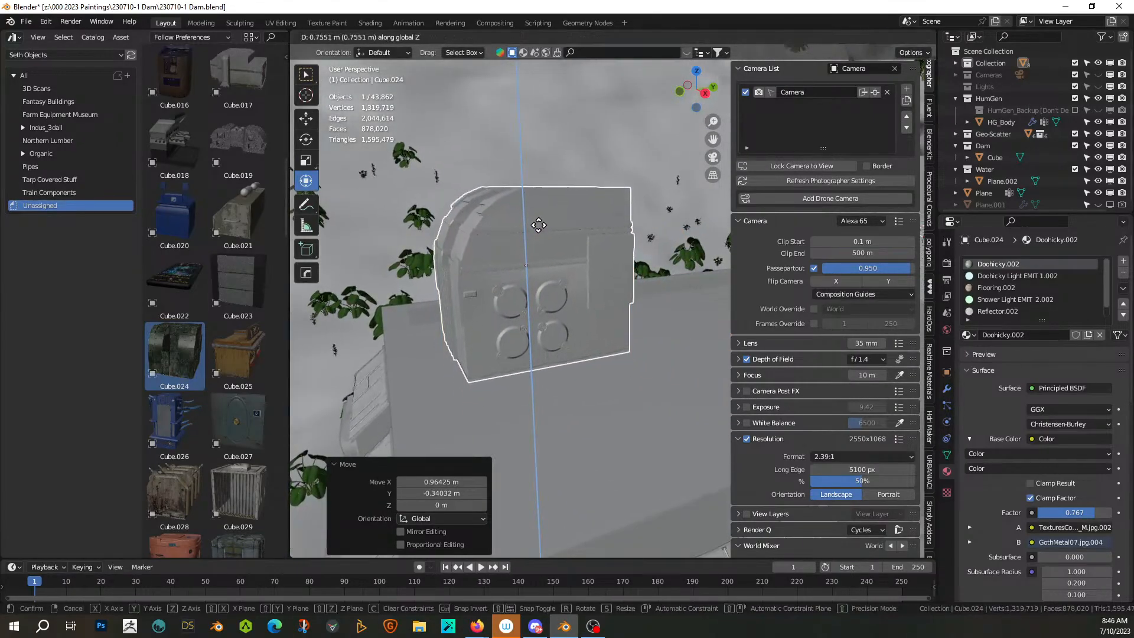
click(539, 228)
middle_drag(538, 227, 557, 300)
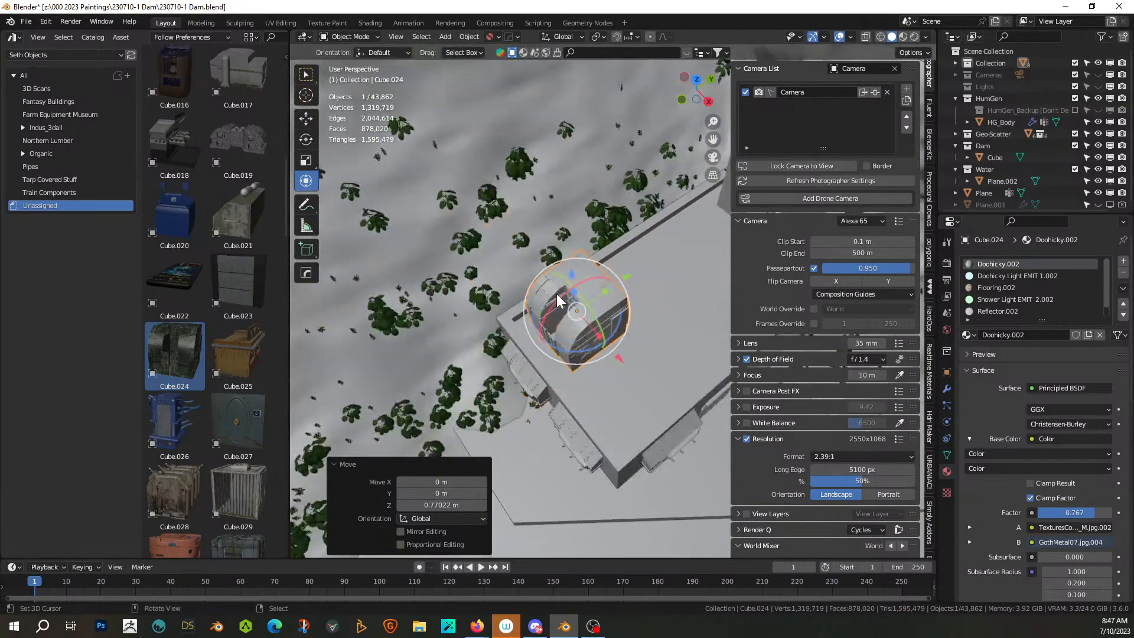
Step: Switch the viewport to rendered shading and examine the booth's materials and placement on the roof from several angles
key(KP_0)
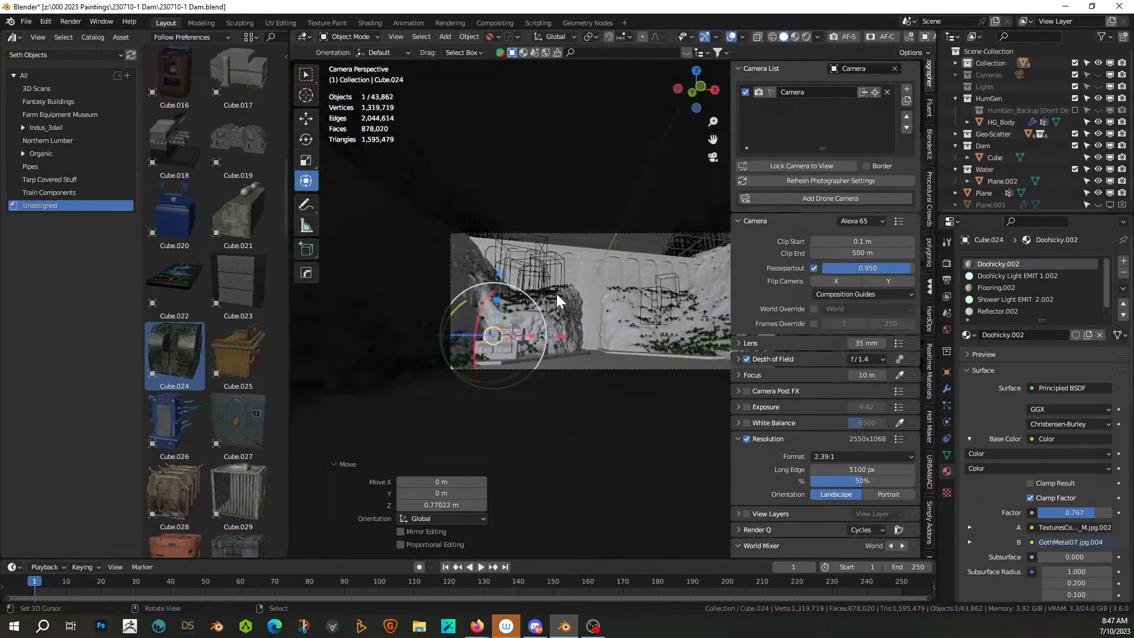
key(KP_Decimal)
middle_drag(556, 293, 597, 235)
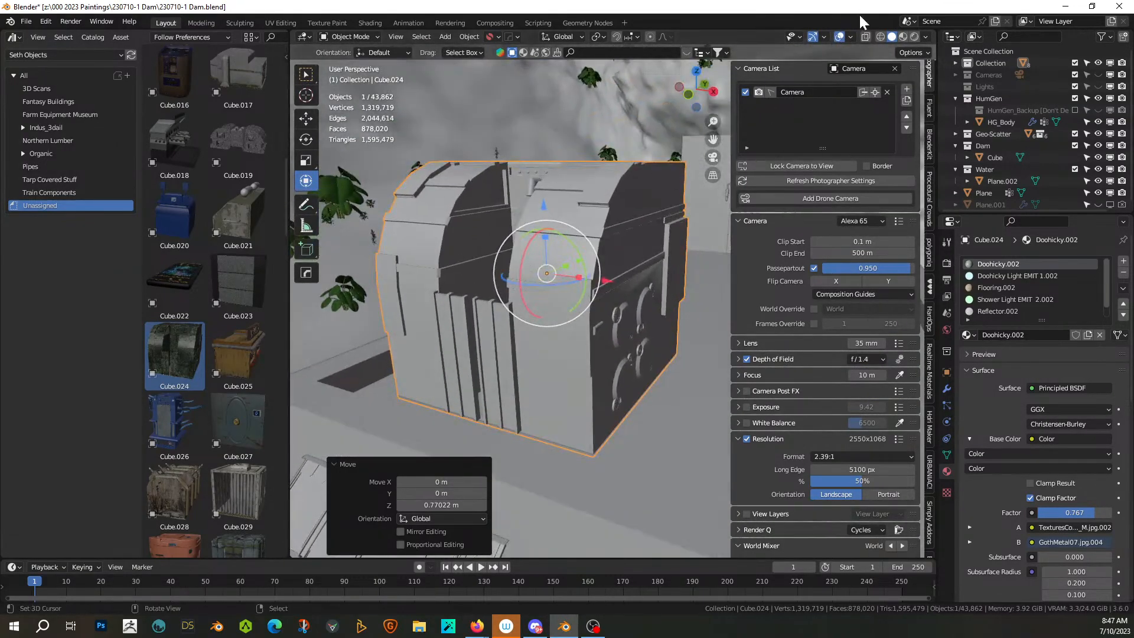
click(913, 37)
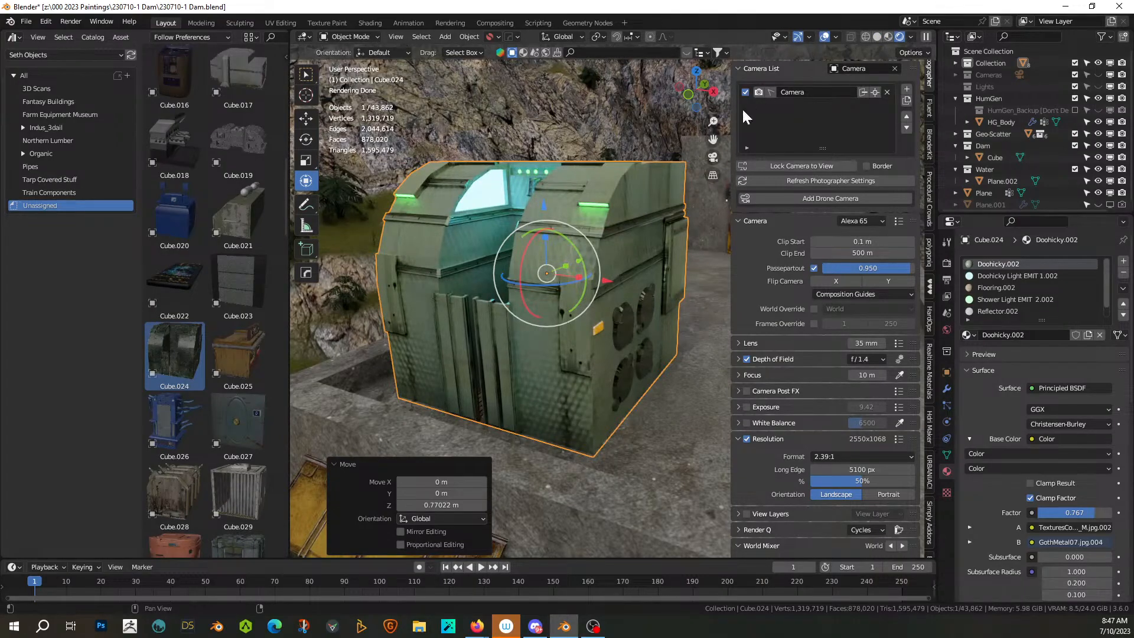
middle_drag(562, 257, 497, 257)
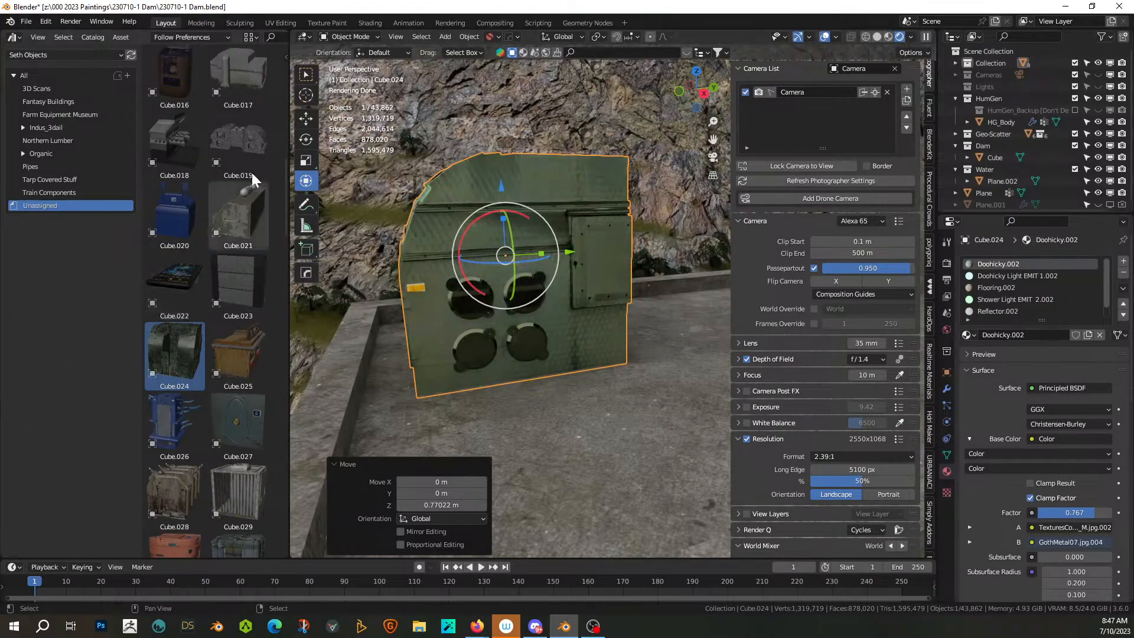
middle_drag(503, 236, 521, 293)
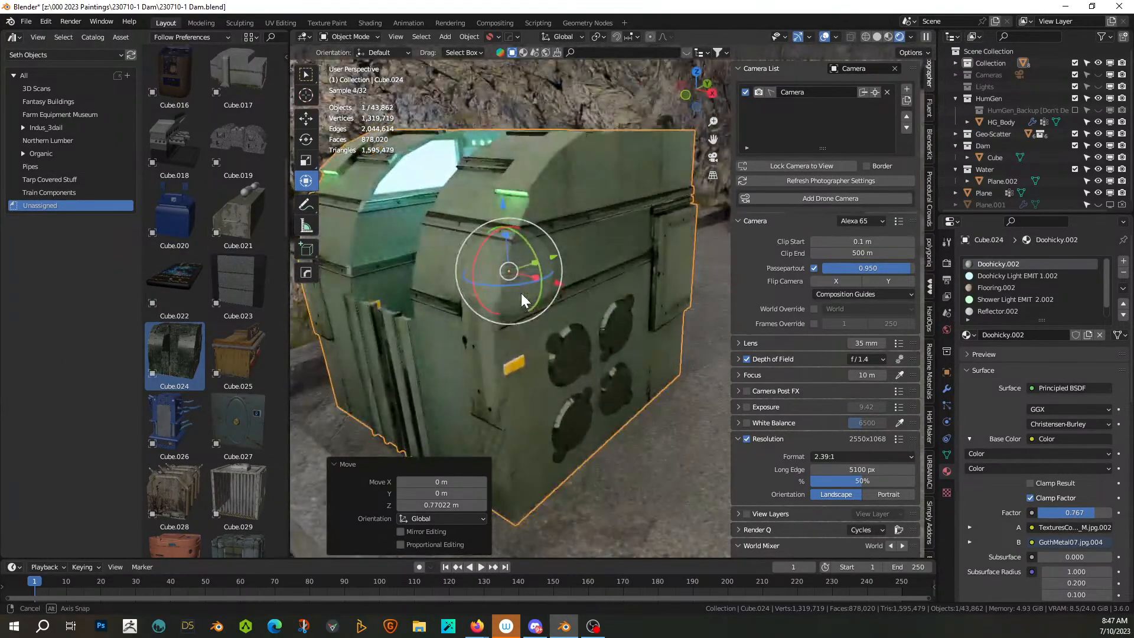
scroll(521, 293, down, 5)
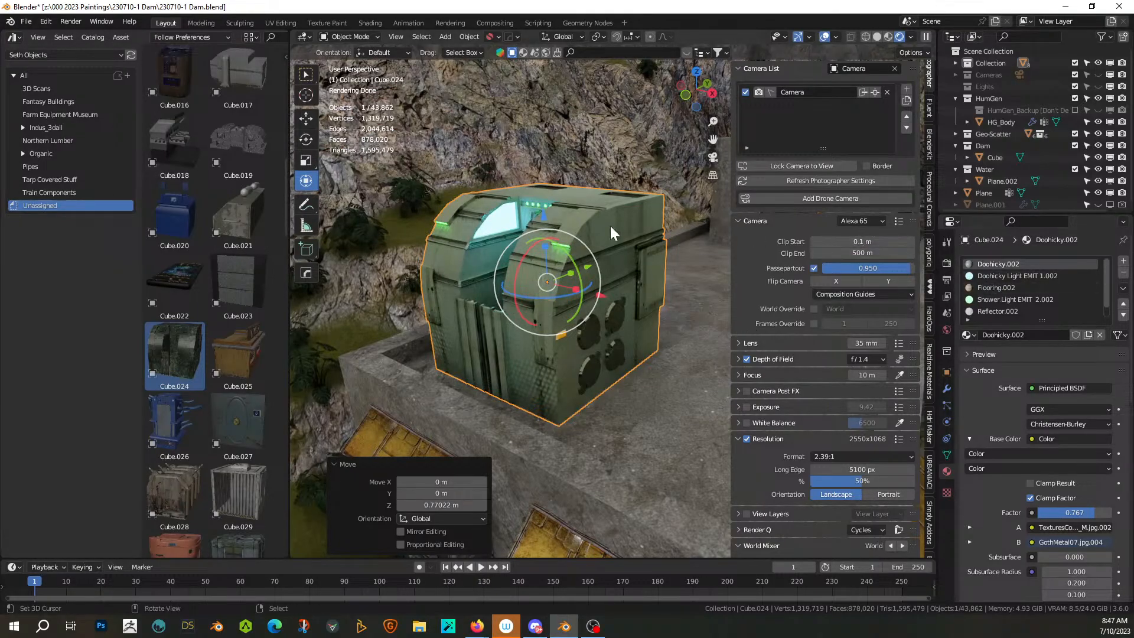
middle_drag(611, 226, 654, 389)
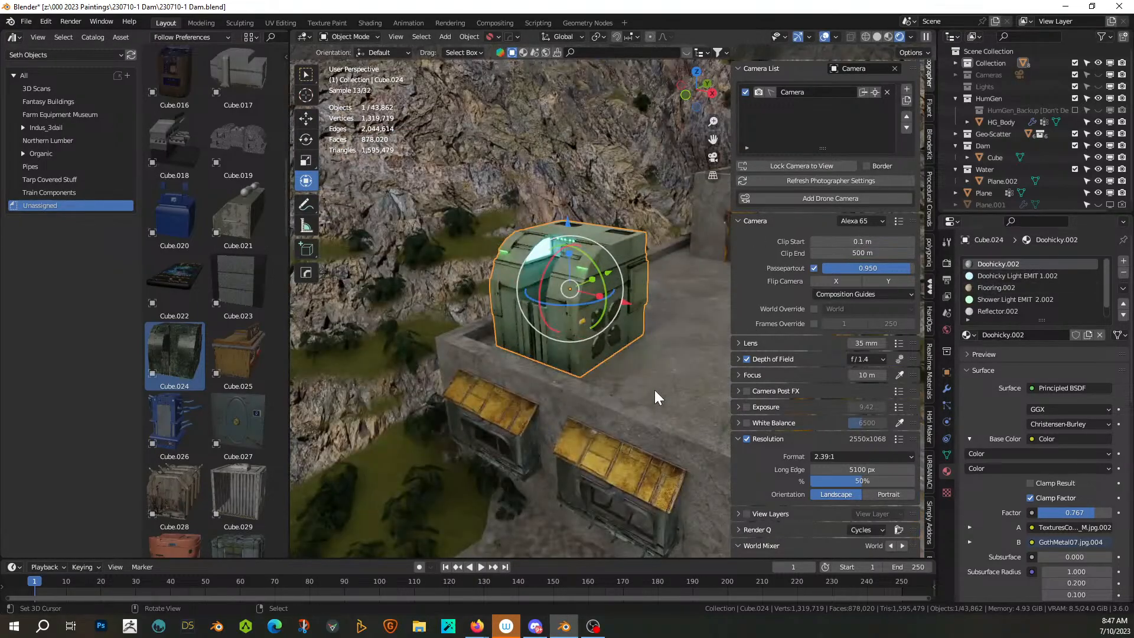
key(shift+a)
mouse_move(623, 306)
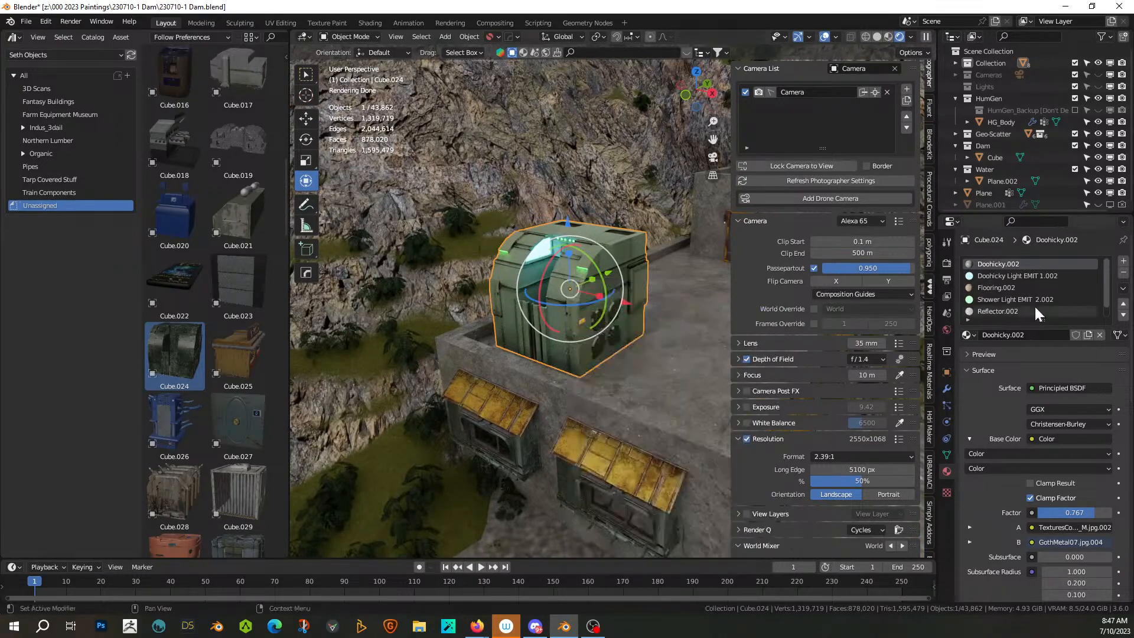
click(975, 334)
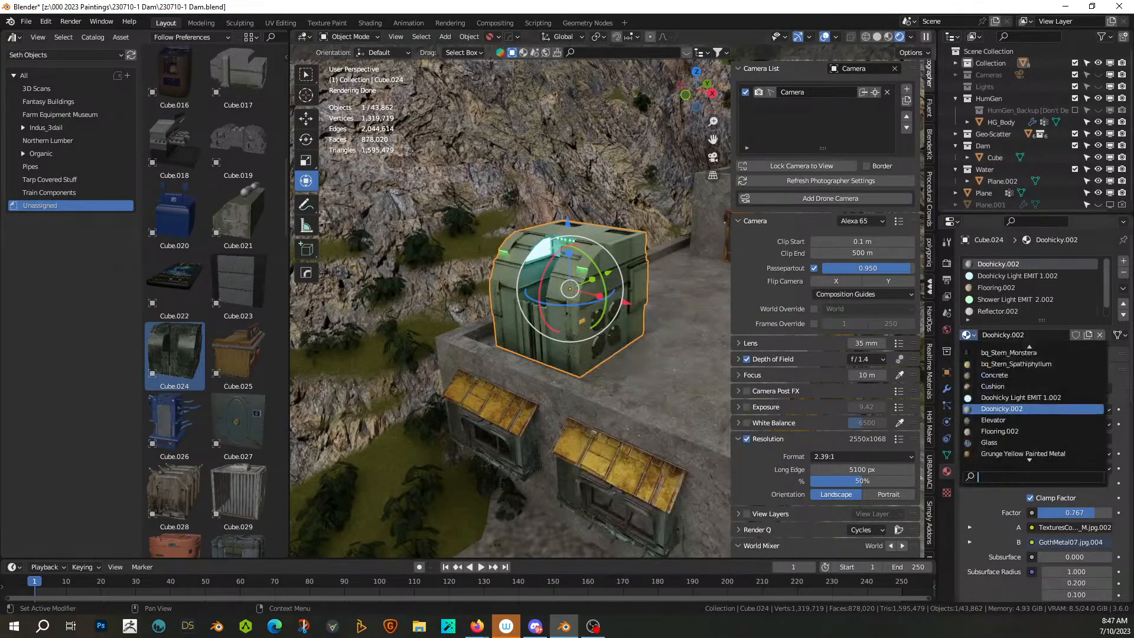
text(cor)
key(Escape)
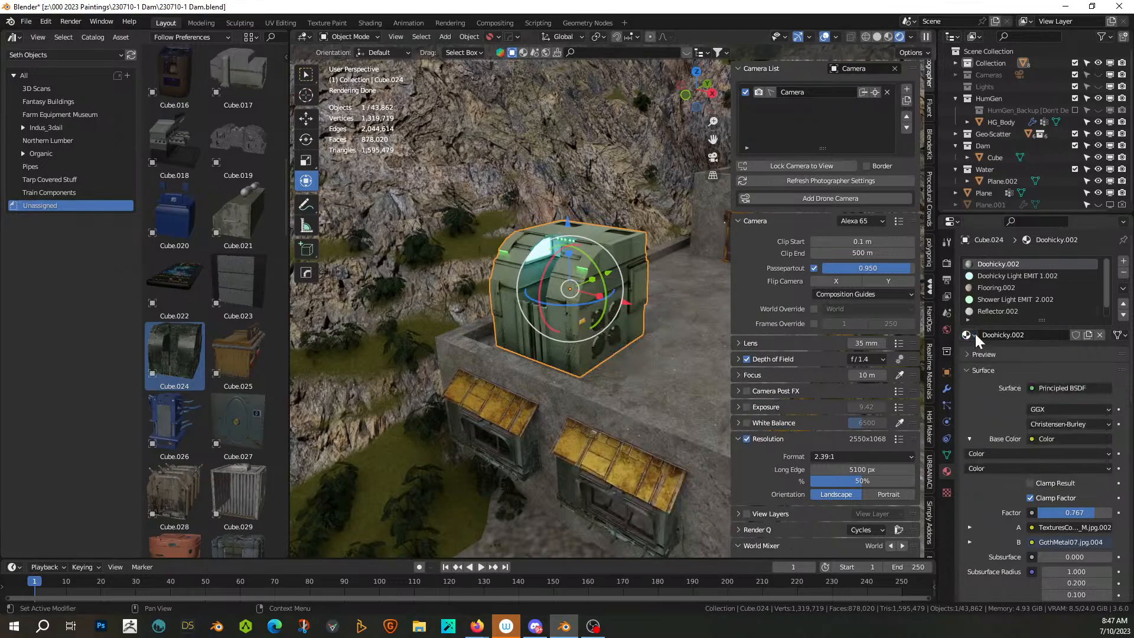
Step: Add a 2 m mesh cube on the rooftop beside the booth
key(shift+a)
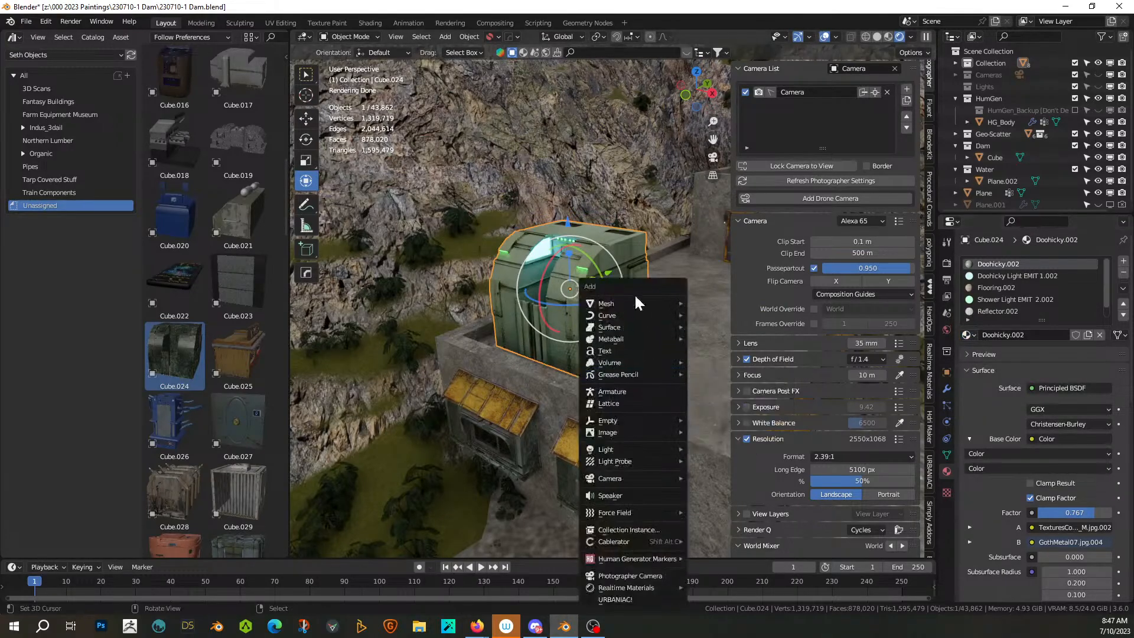
mouse_move(629, 306)
click(718, 332)
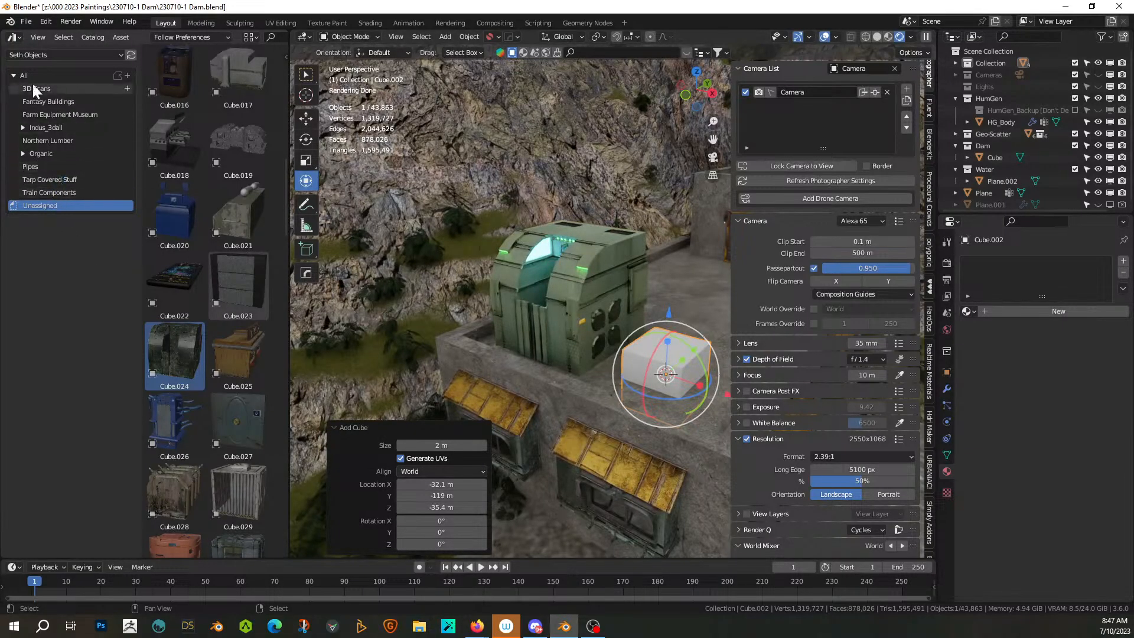
Step: Apply the Metal_Sheeting_Classic_Scifi_Standard material to the new cube from the 00 Blender Shaders library's Starships > Big Medium Small catalog
click(33, 57)
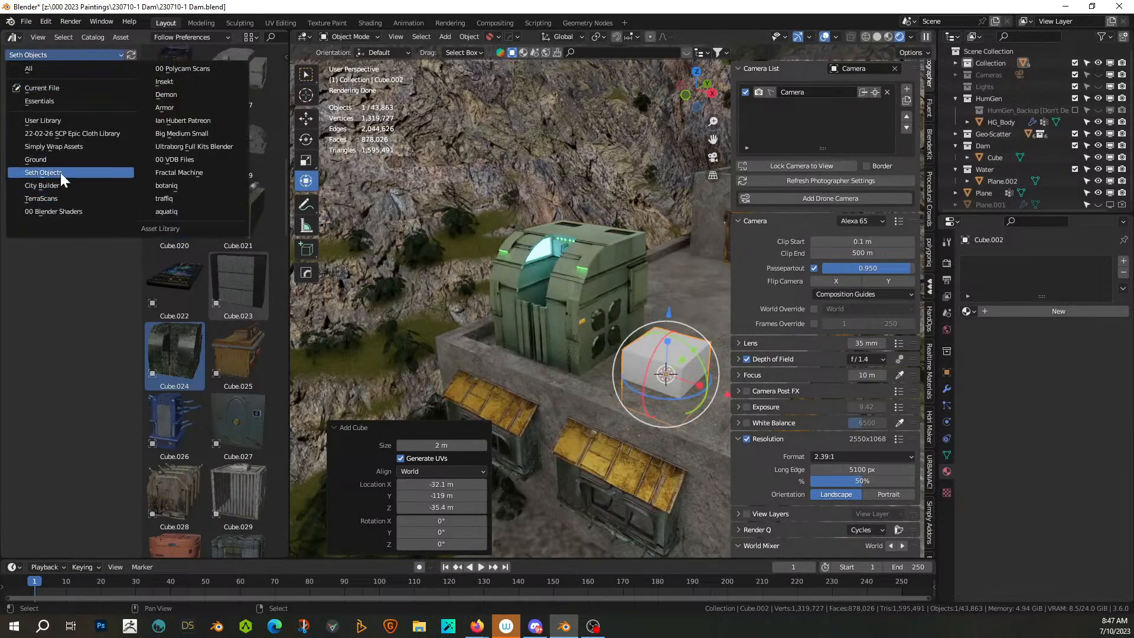
click(60, 211)
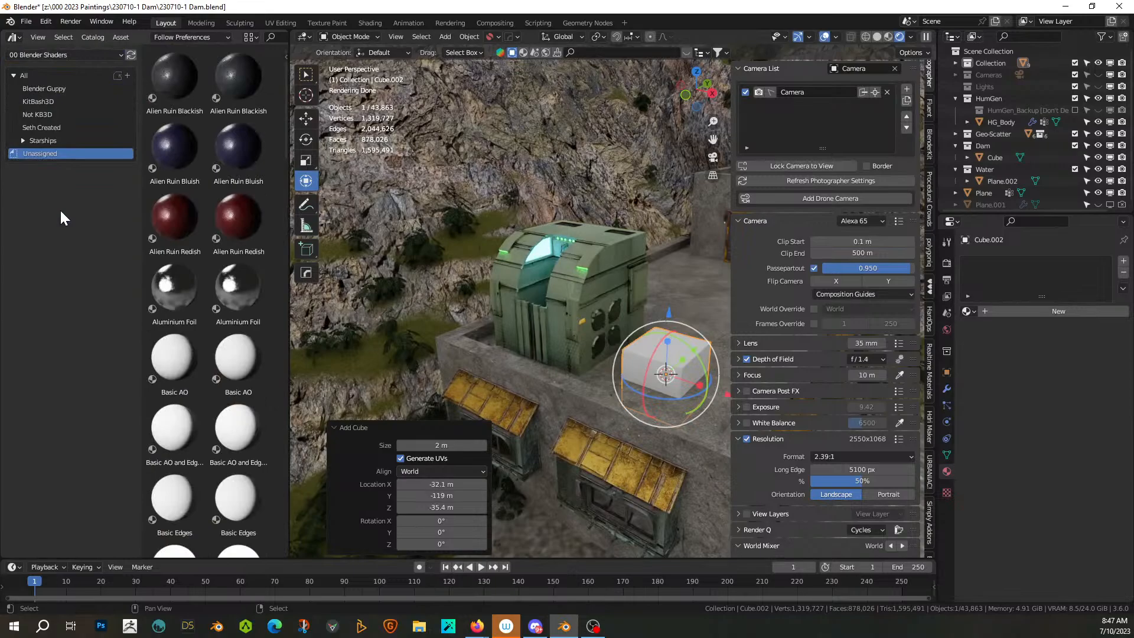
click(24, 139)
click(62, 152)
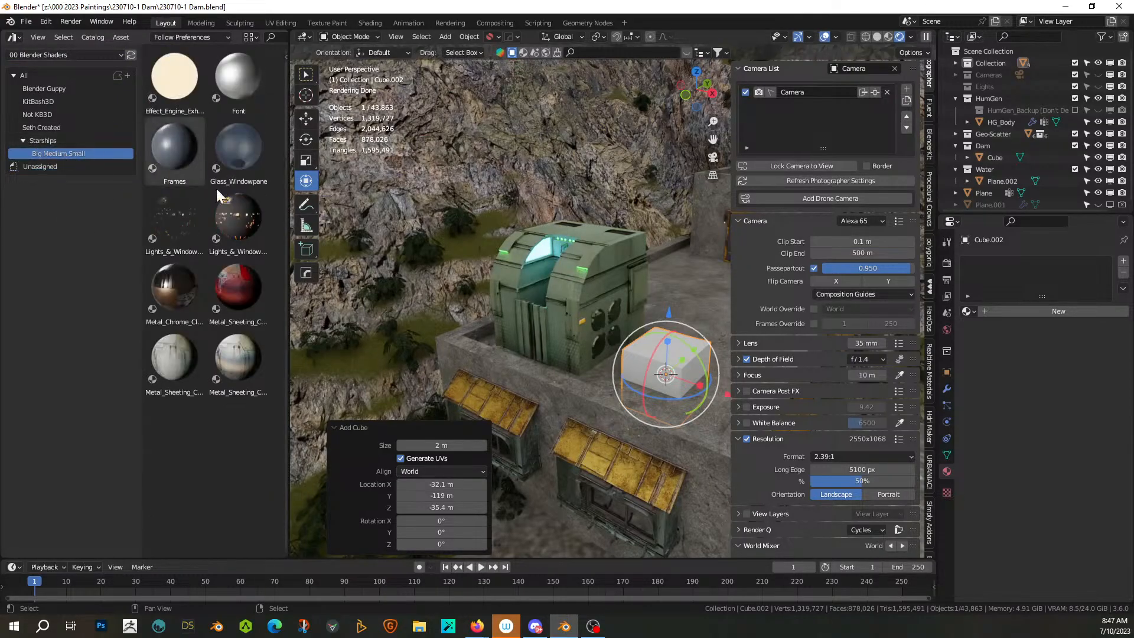
drag(236, 355, 671, 351)
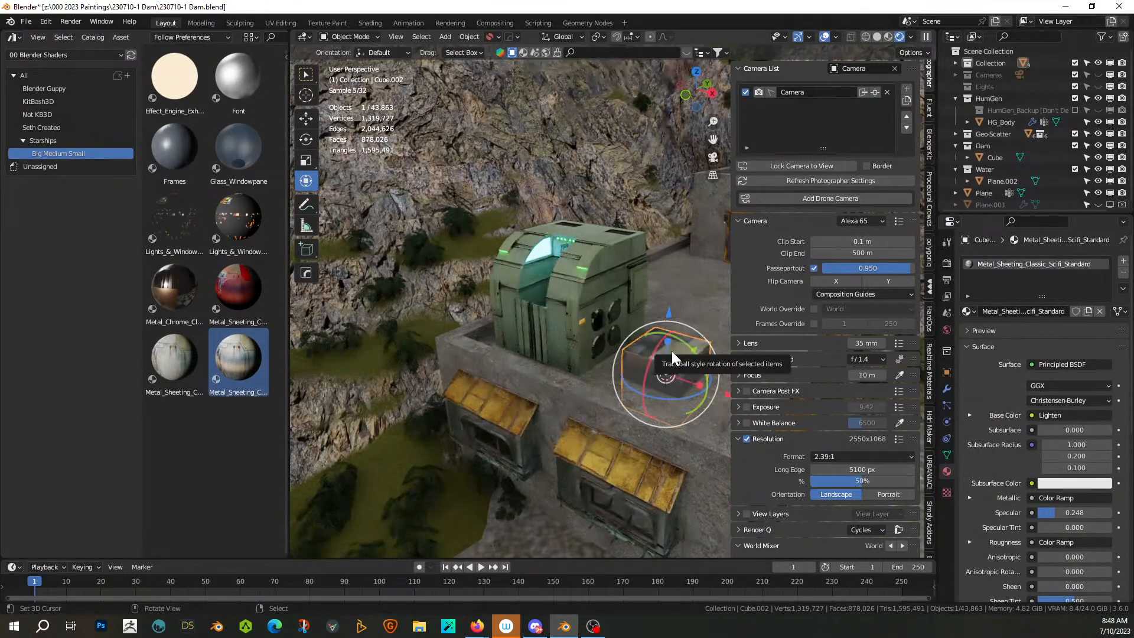
Step: In the Shading workspace, copy the cube material's two image textures, two red group nodes and their Mix node
click(368, 23)
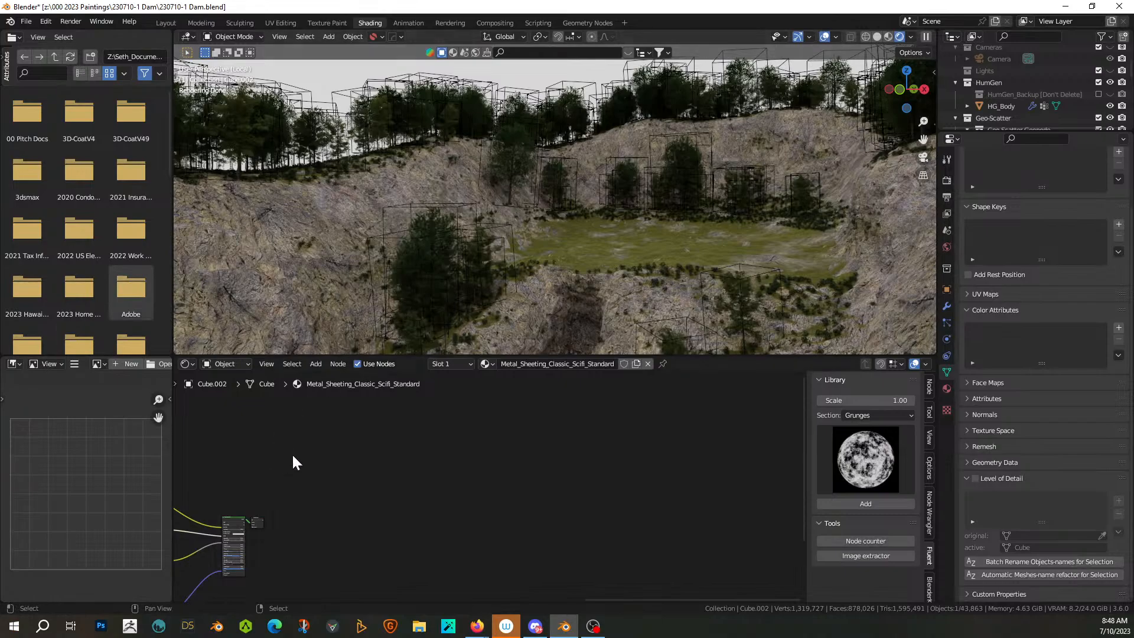
key(Home)
scroll(316, 437, up, 2)
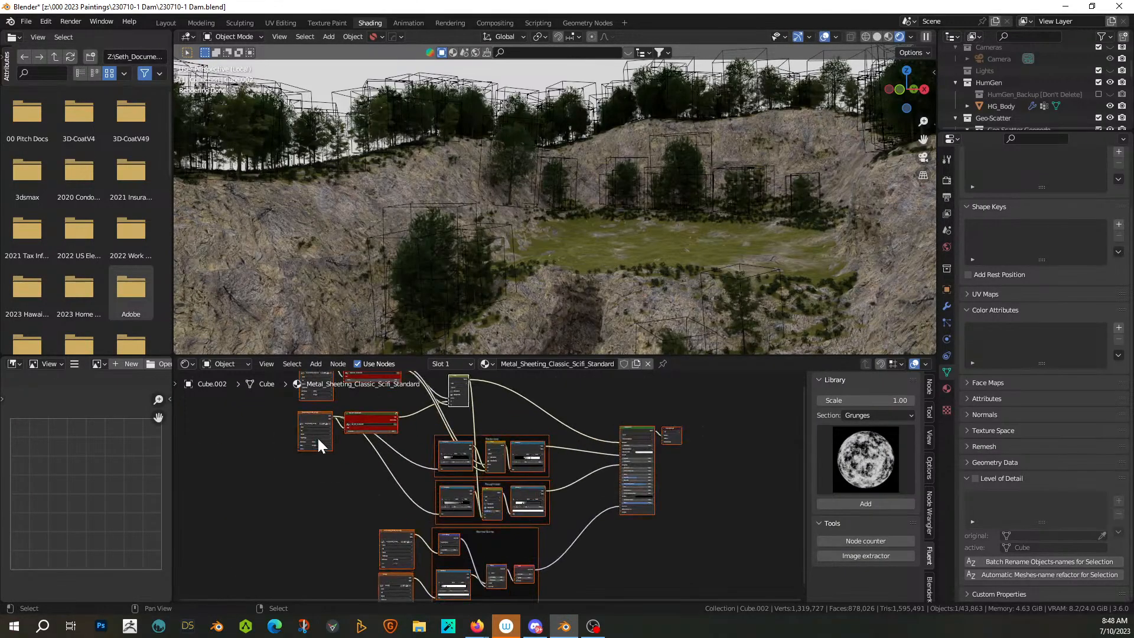
middle_drag(317, 437, 397, 493)
drag(354, 397, 531, 473)
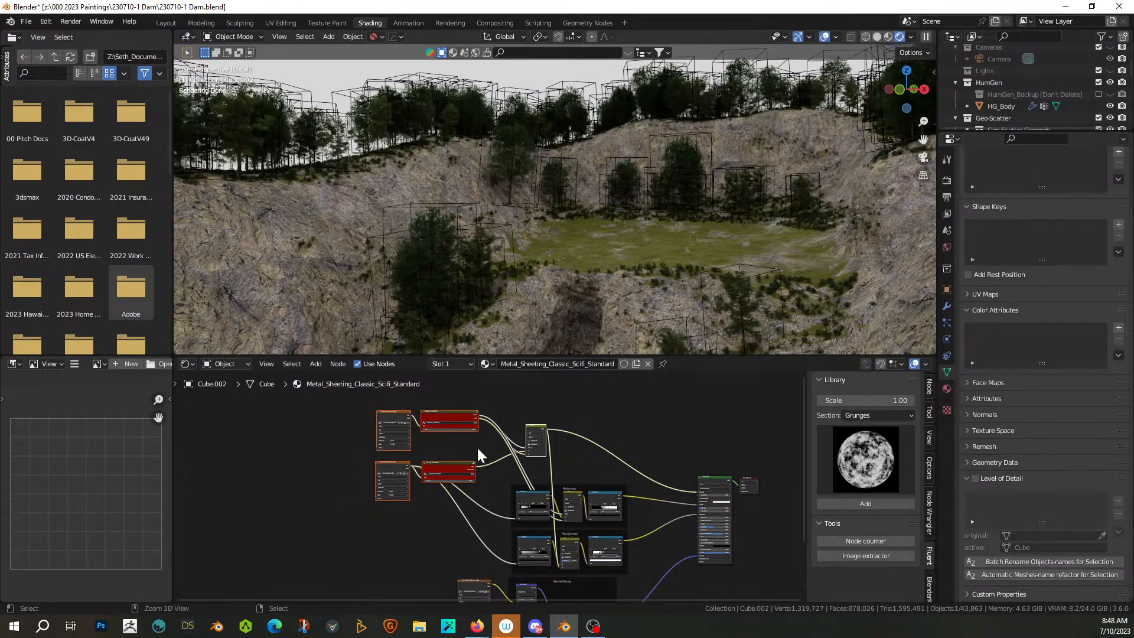
scroll(478, 453, up, 1)
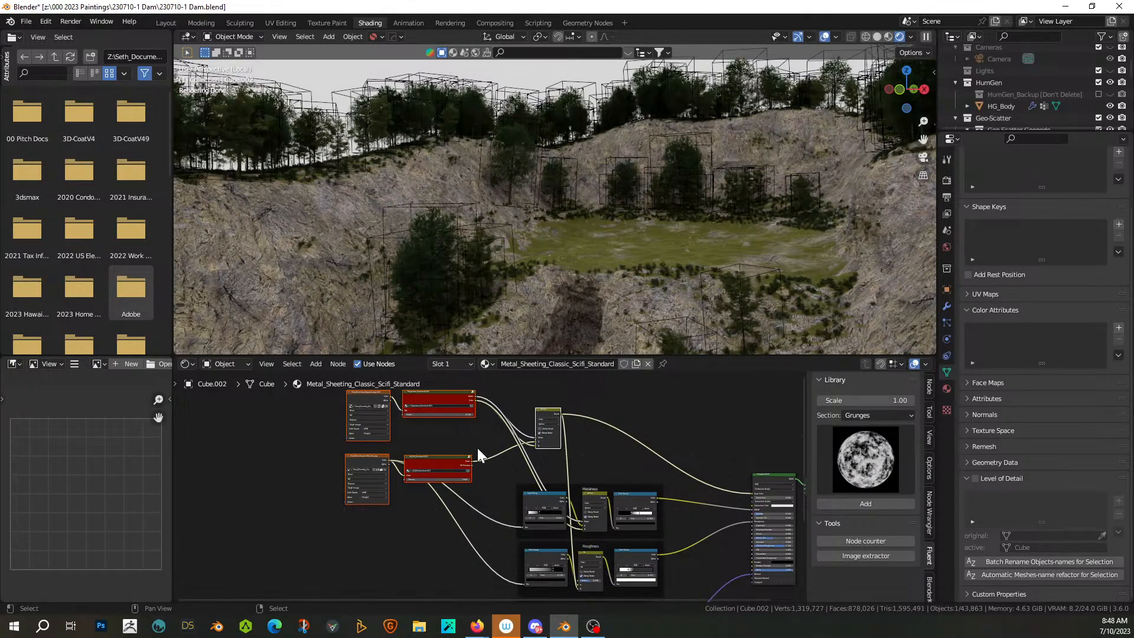
scroll(477, 445, up, 2)
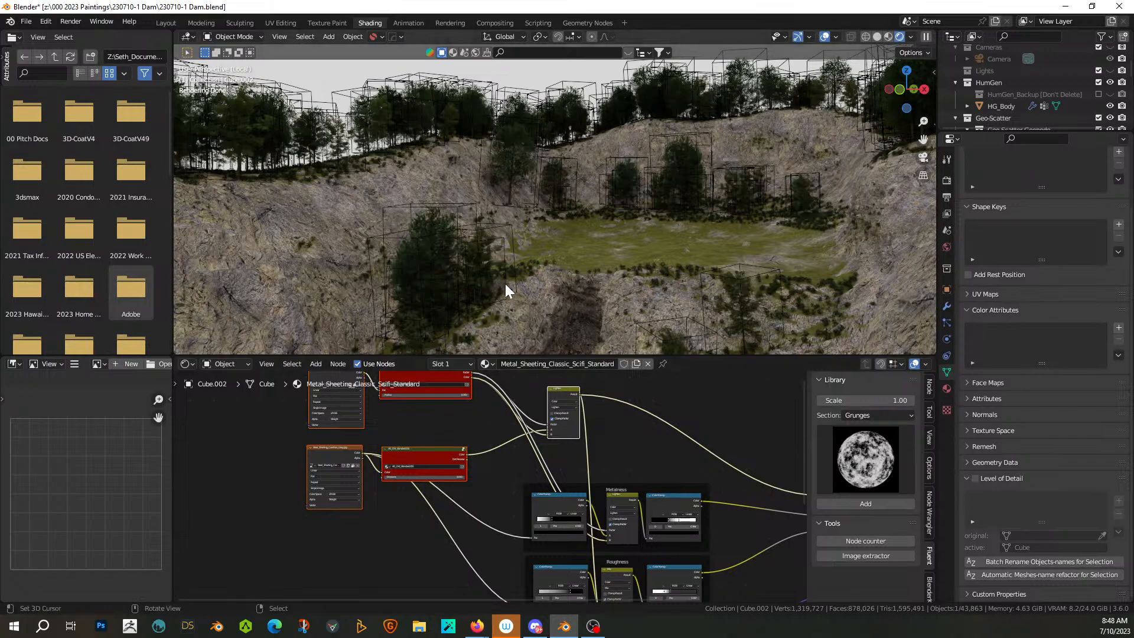
Step: Paste the copied nodes into the booth's Doohicky.002 material and place them clear of its existing texture nodes
middle_drag(505, 283, 506, 317)
shift+middle_drag(525, 258, 572, 171)
click(544, 188)
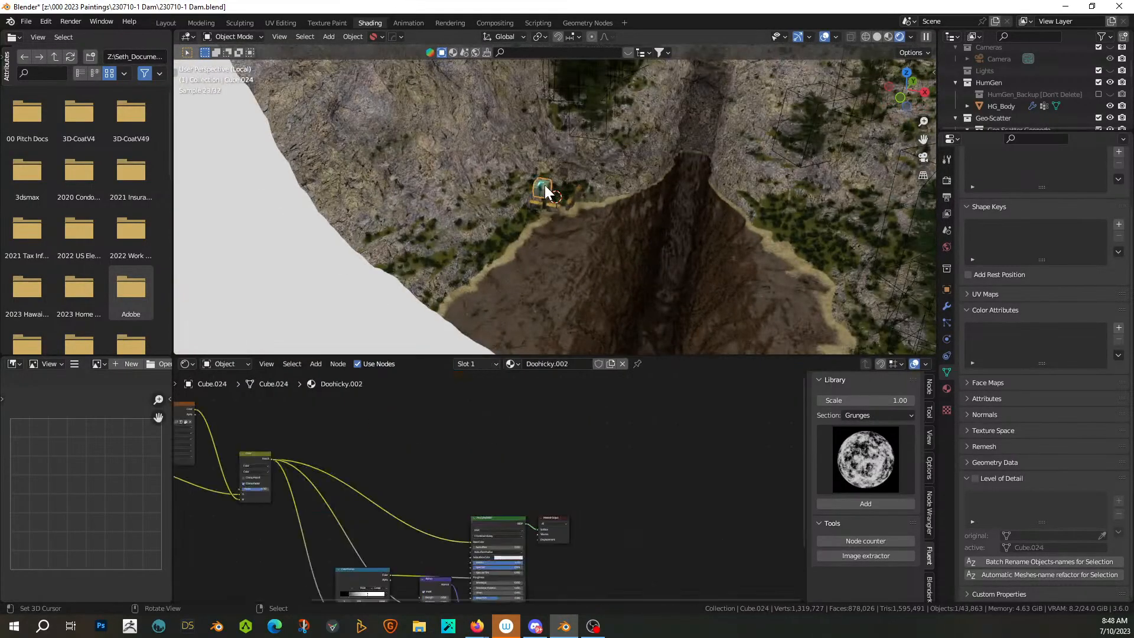
middle_drag(410, 456, 693, 432)
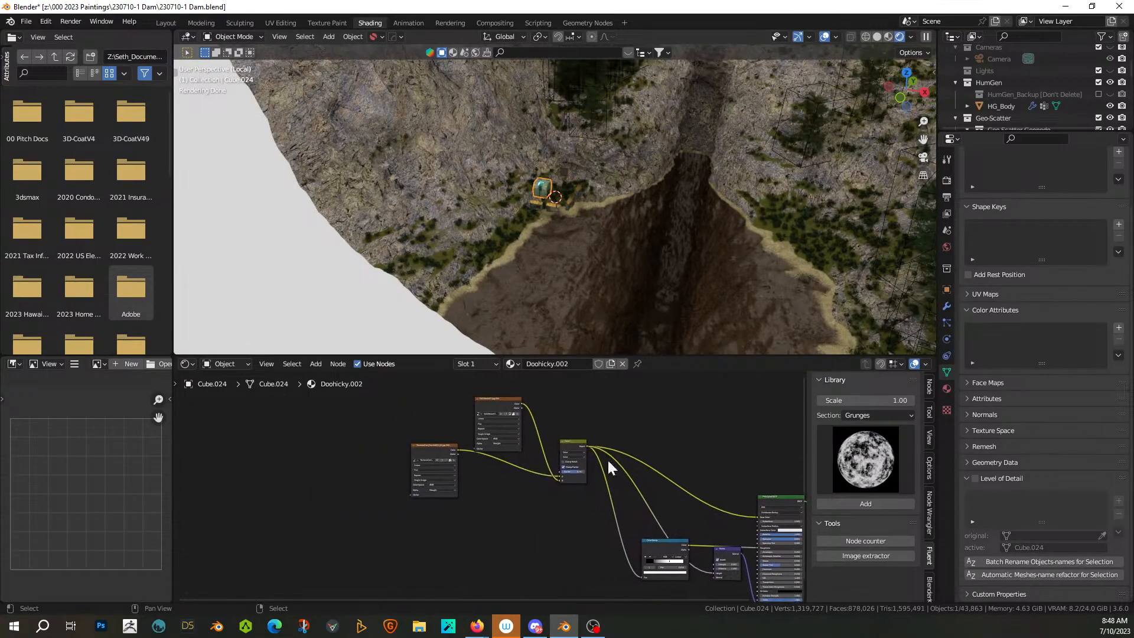
key(ctrl+v)
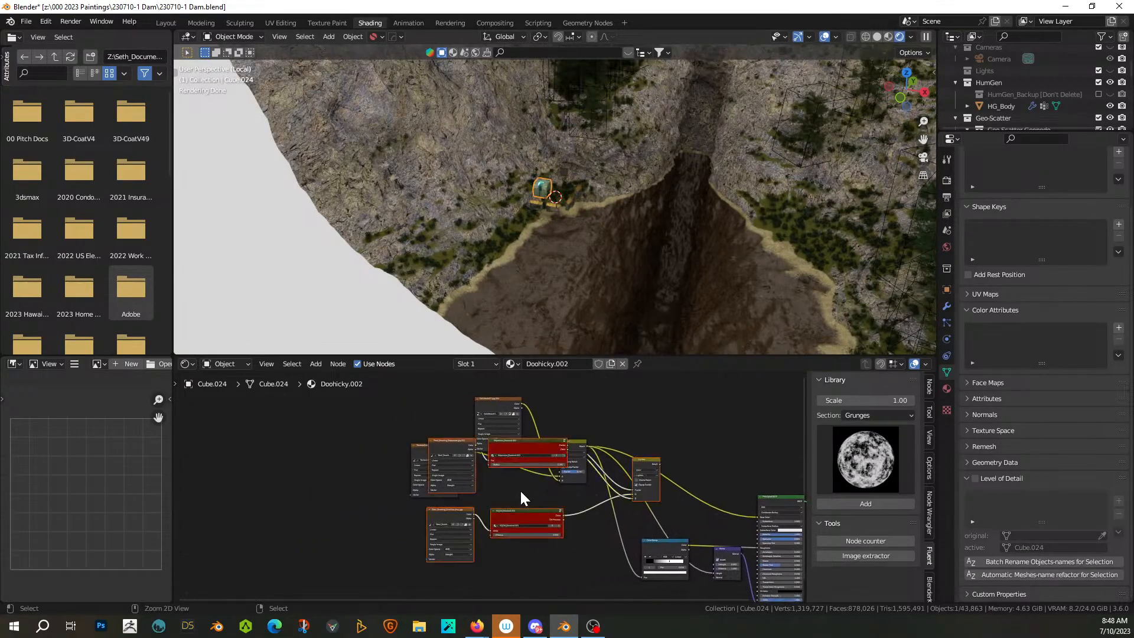
drag(642, 465, 415, 388)
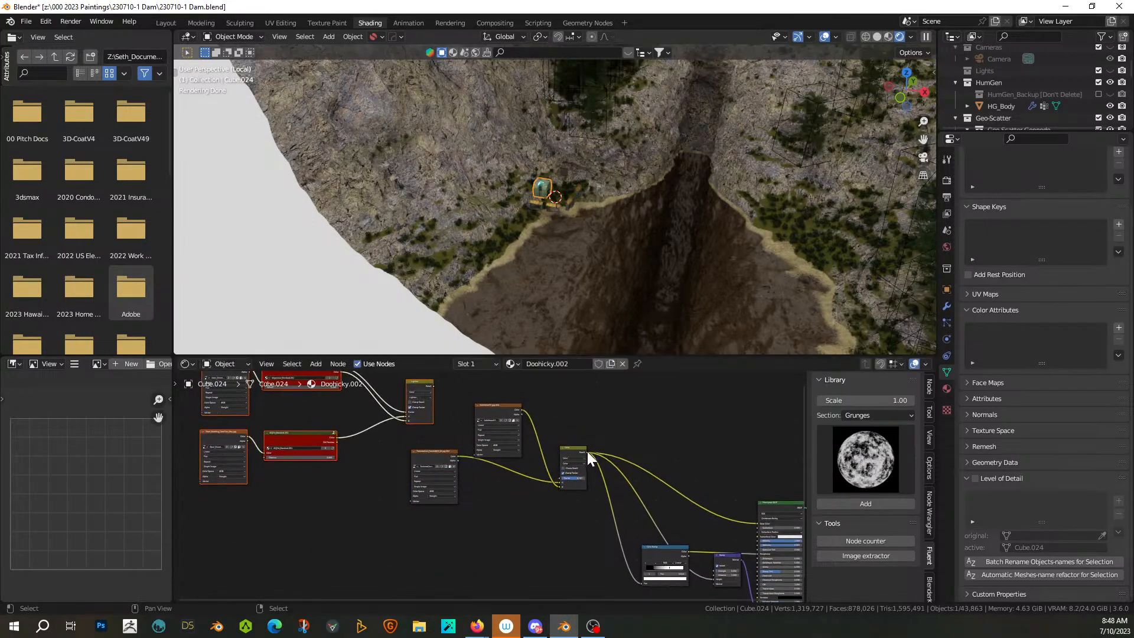
Step: Link the original Mix result to the lower pasted red group node, and try connecting the pasted Mix node to the Principled BSDF's base color
drag(587, 452, 270, 449)
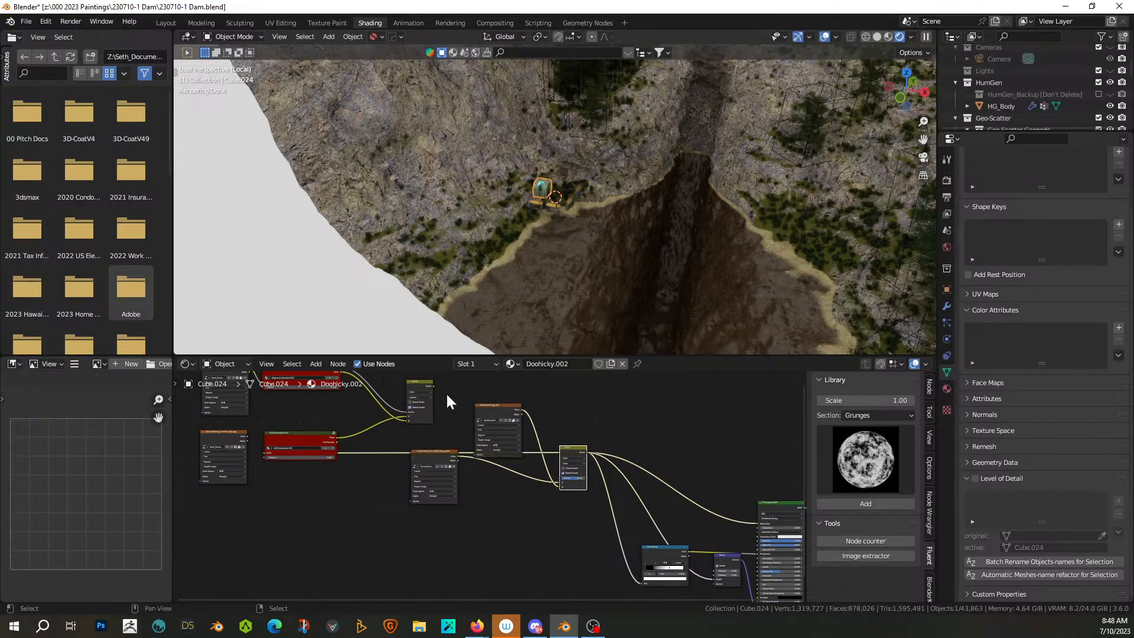
drag(433, 387, 759, 523)
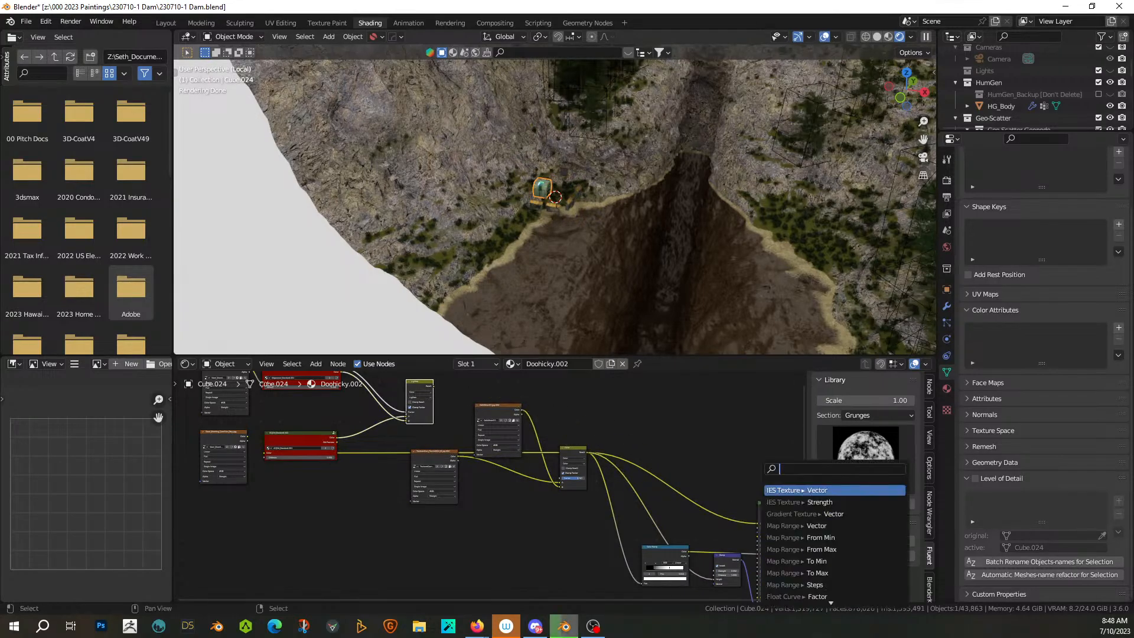
text(.)
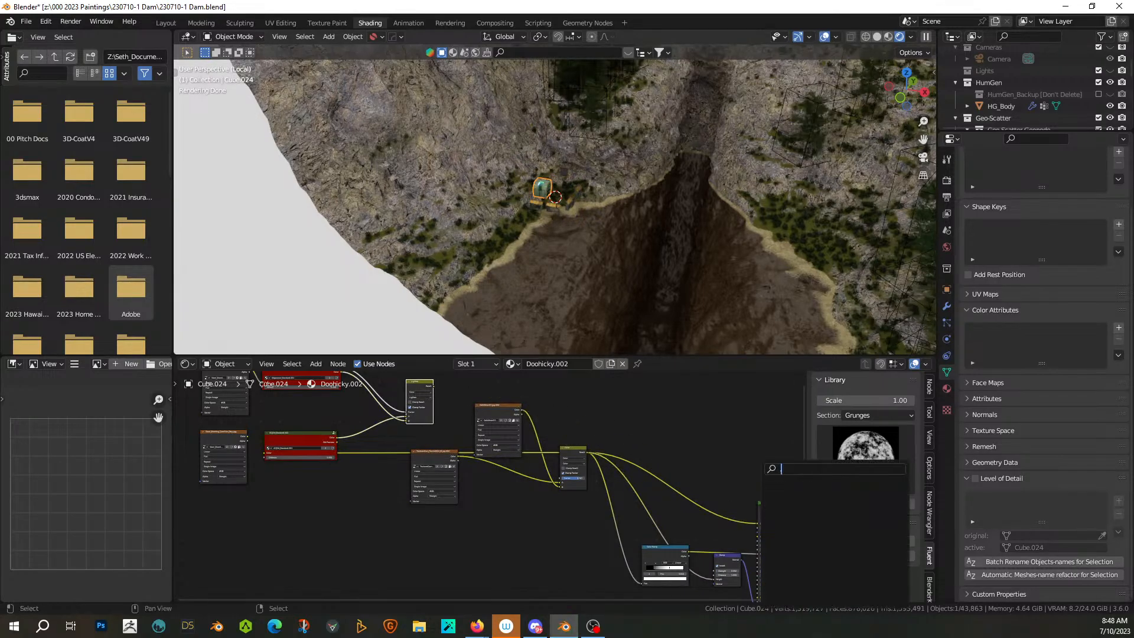
key(Escape)
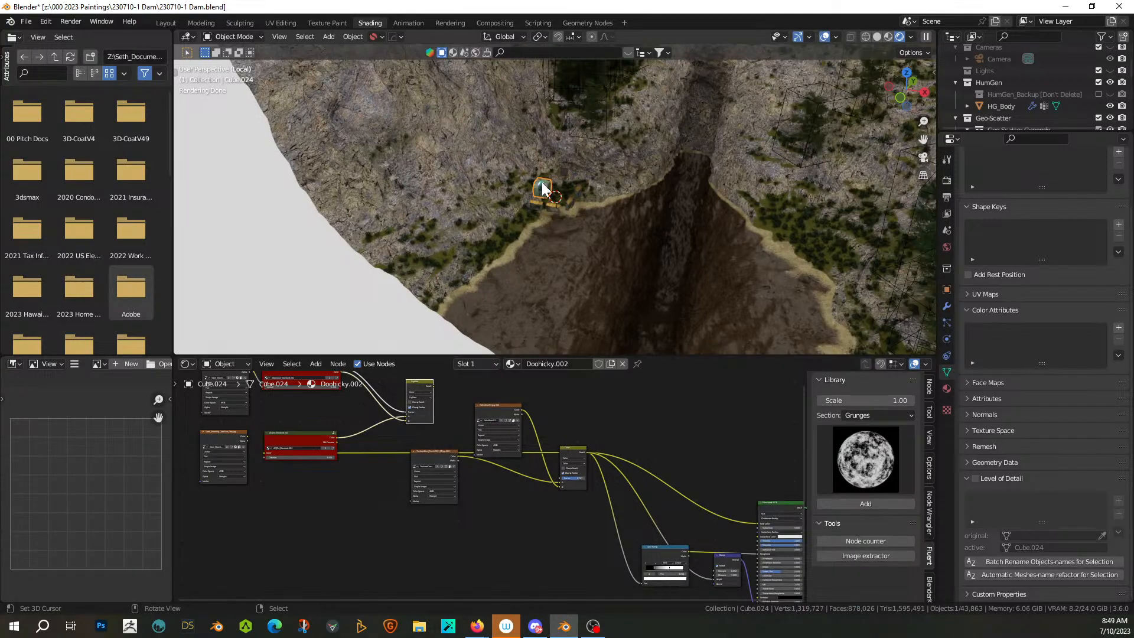
Step: Frame the Cube.024 booth in the viewport and isolate it alone in local view
key(KP_Decimal)
middle_drag(542, 183, 583, 197)
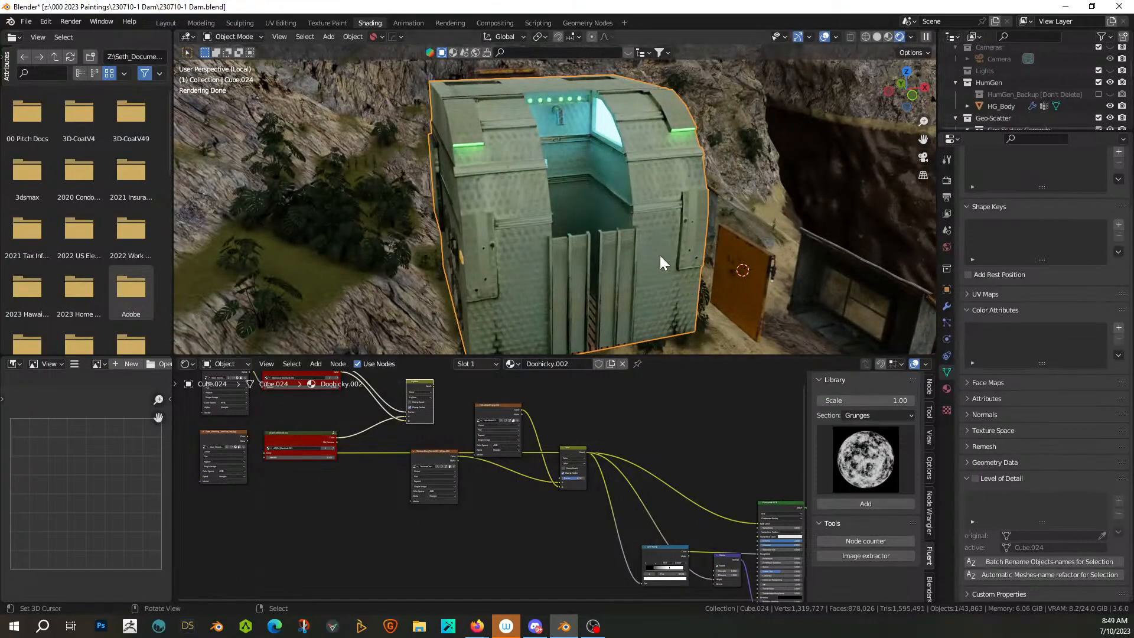
key(KP_Divide)
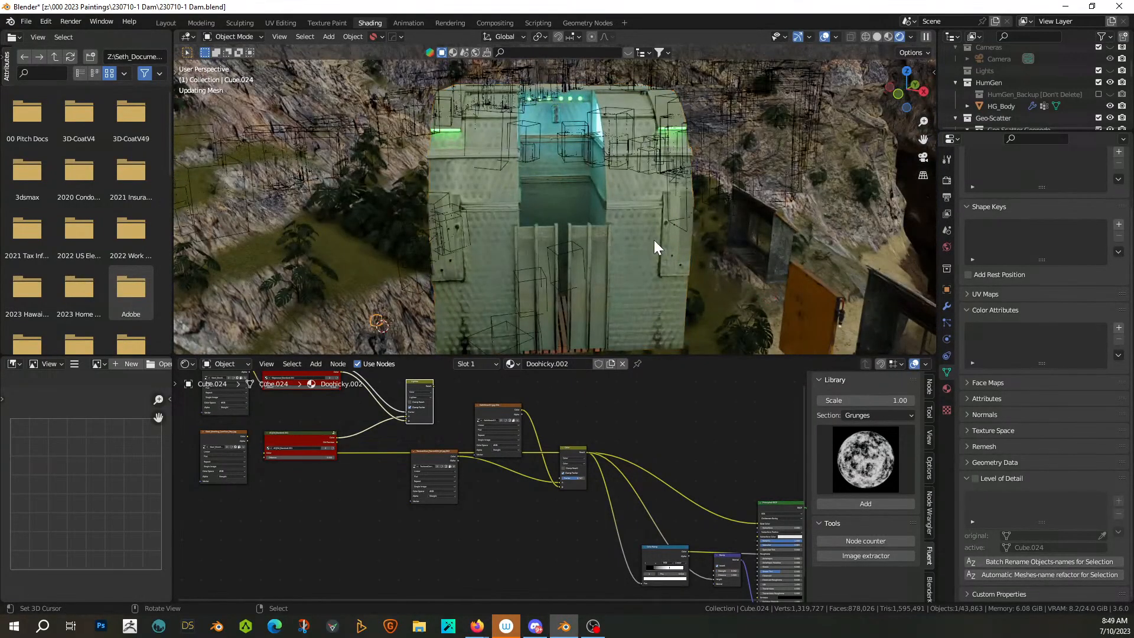
key(KP_Divide)
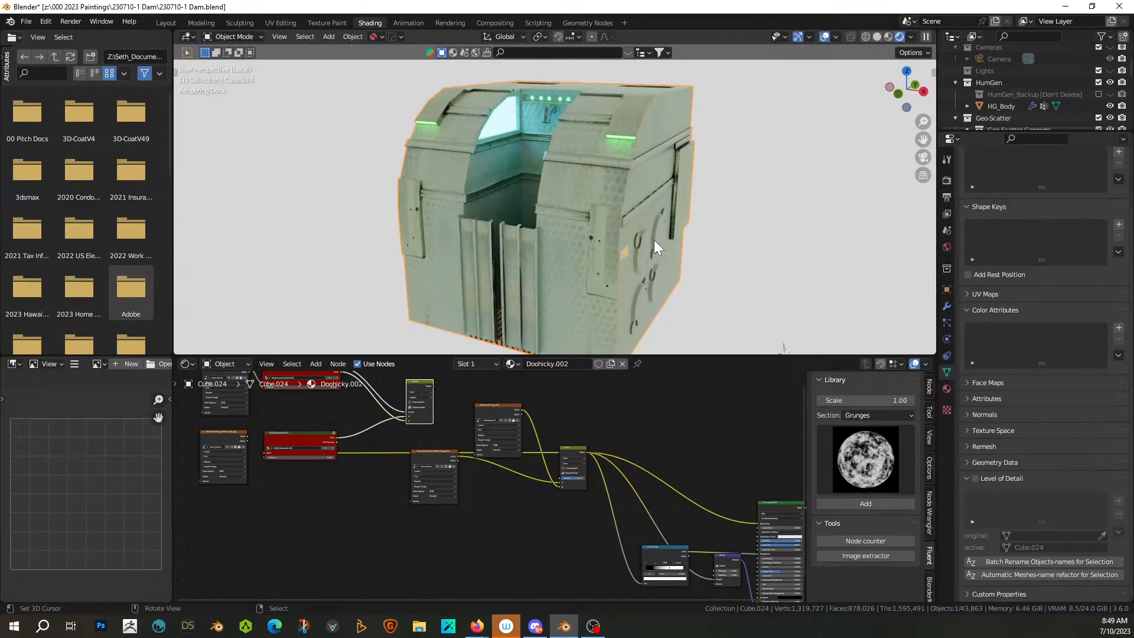
Step: Leave local view and examine the booth on the rooftop from a distance and up close
key(KP_Divide)
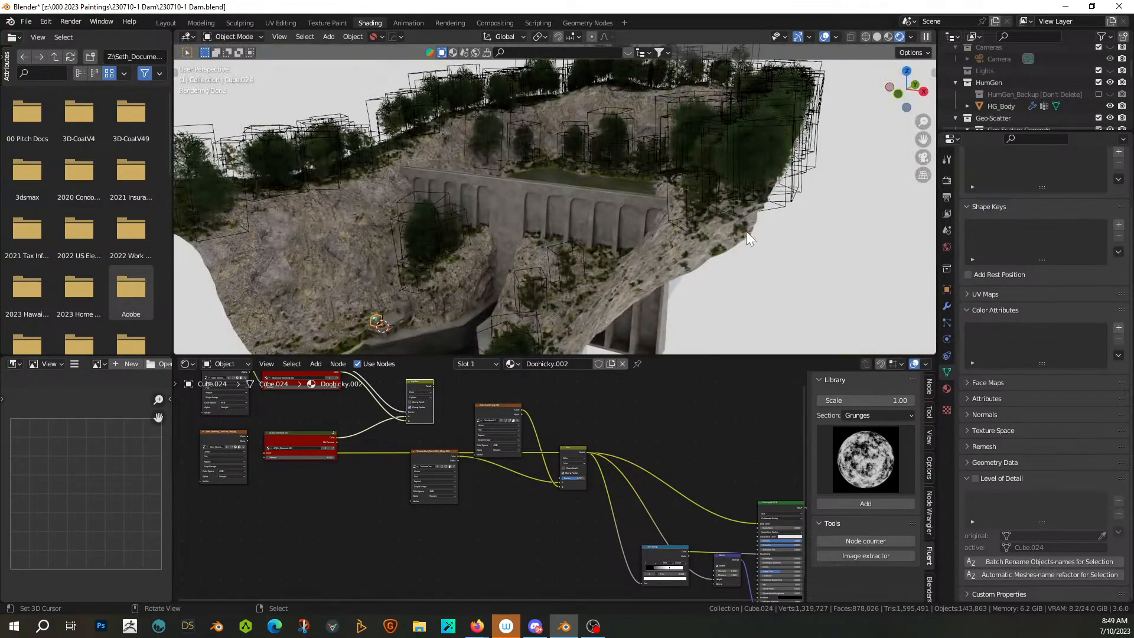
scroll(586, 247, down, 4)
key(KP_Decimal)
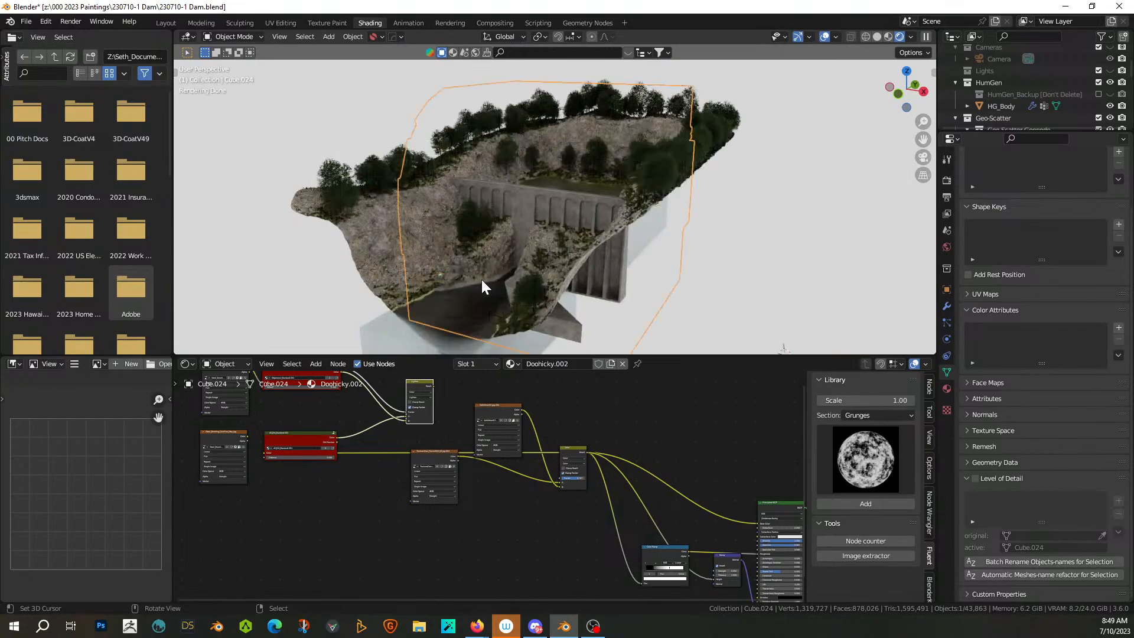
middle_drag(493, 279, 455, 284)
scroll(508, 265, down, 3)
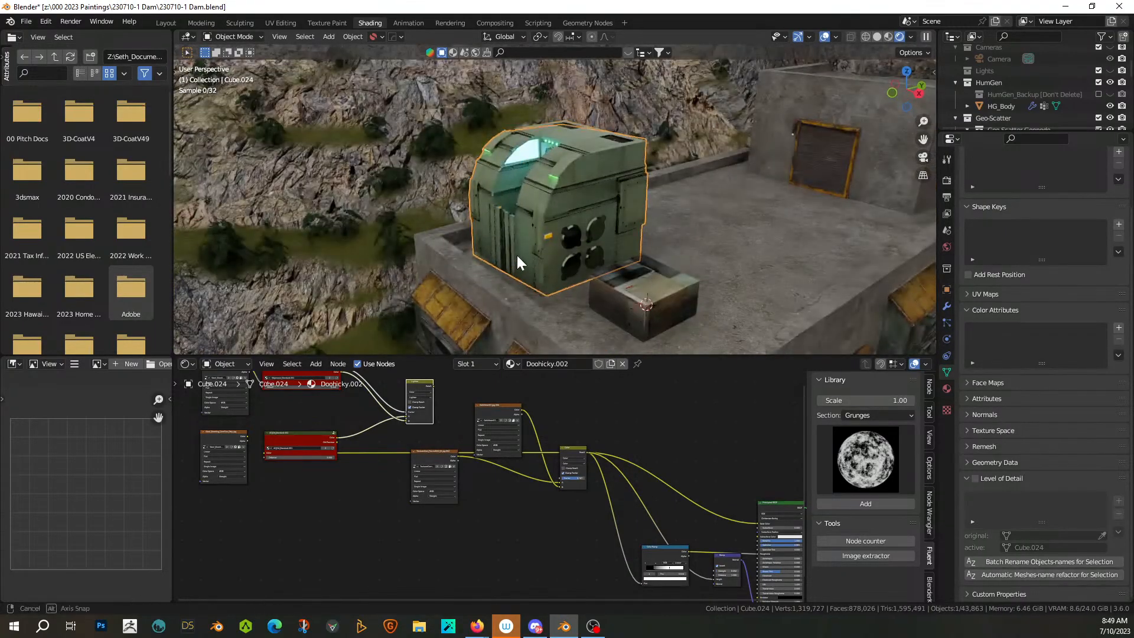
middle_drag(517, 254, 484, 268)
scroll(524, 249, up, 3)
scroll(505, 257, down, 3)
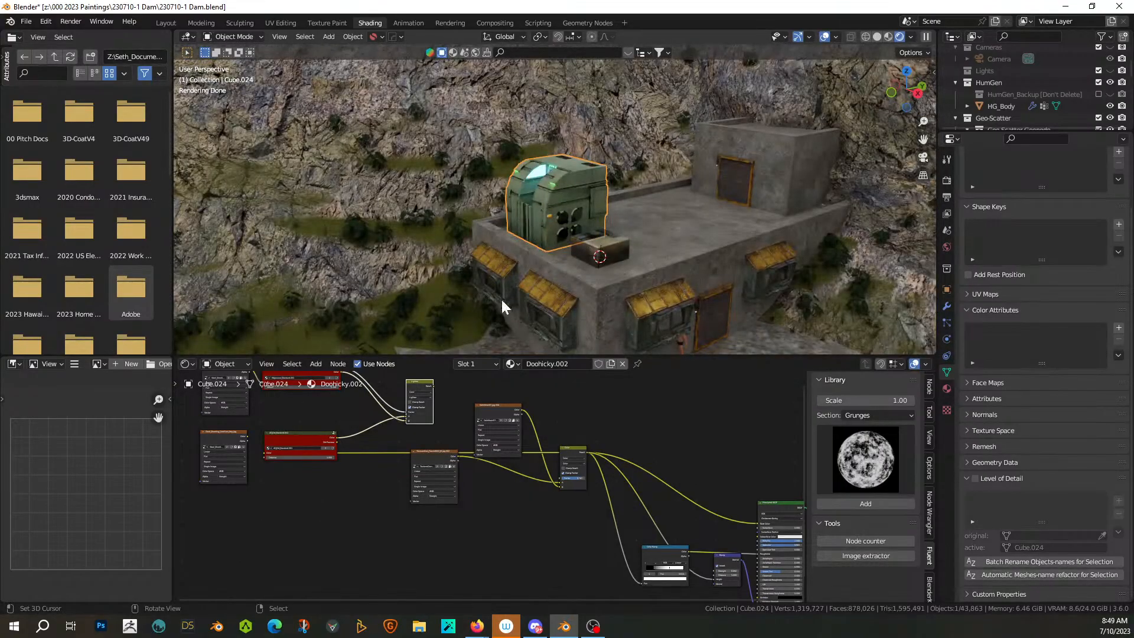
scroll(594, 234, up, 2)
middle_drag(594, 233, 622, 240)
scroll(458, 319, up, 2)
scroll(402, 467, up, 4)
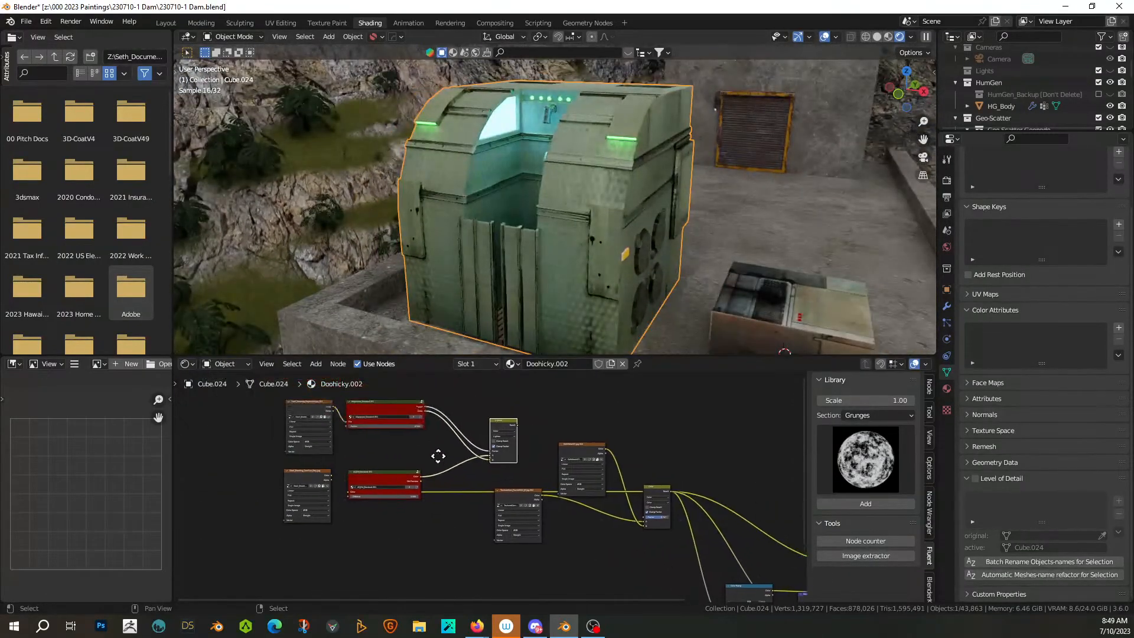
Step: Rearrange the Doohicky.002 nodes, moving both booth image textures and their Color mix node beneath the lower red group node
scroll(387, 487, up, 2)
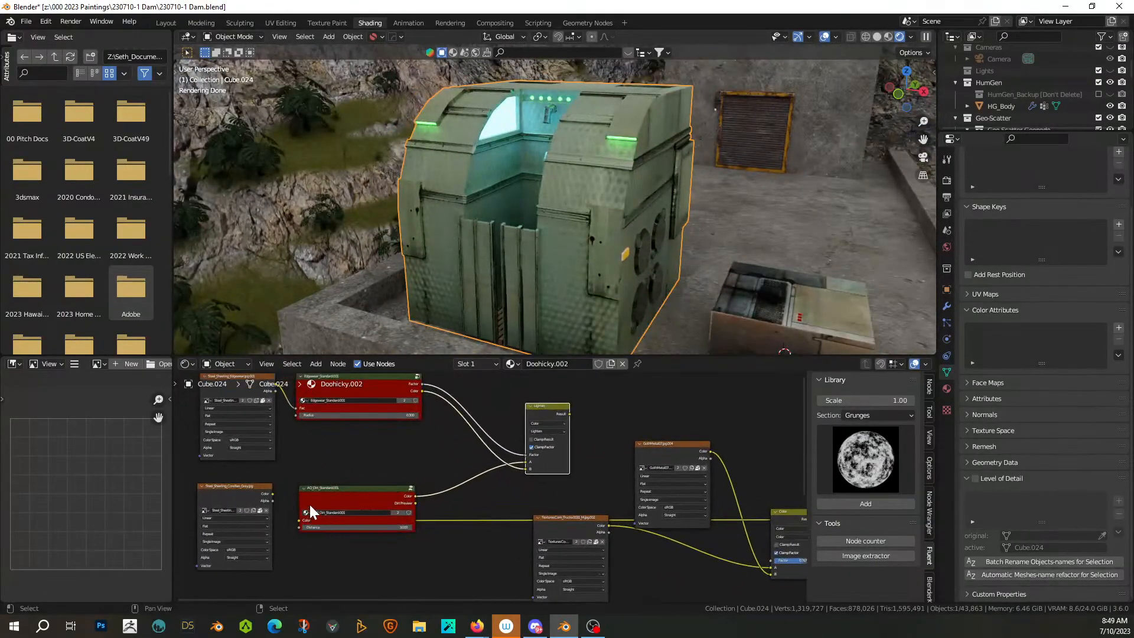
middle_drag(330, 471, 398, 443)
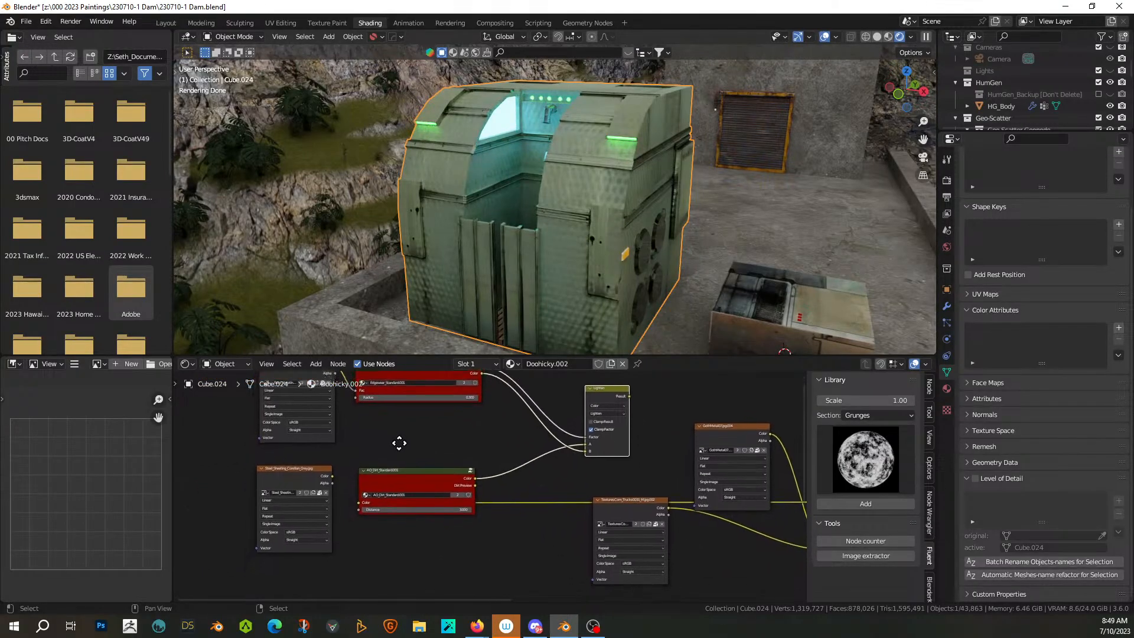
drag(621, 493, 565, 564)
drag(727, 420, 394, 578)
middle_drag(585, 551, 410, 512)
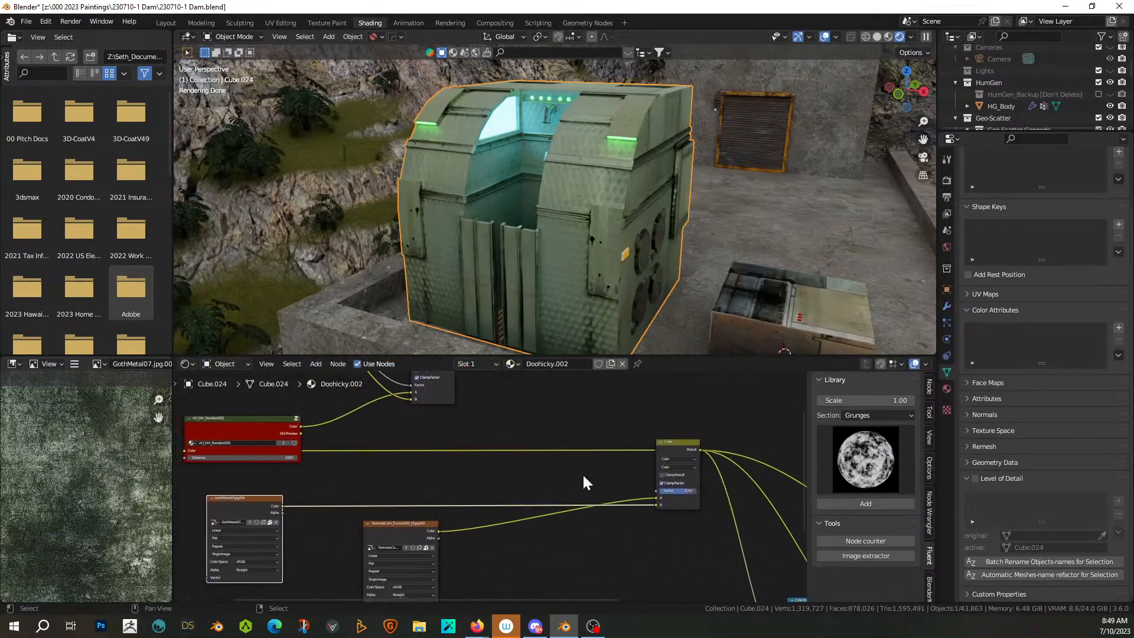
drag(668, 459, 239, 528)
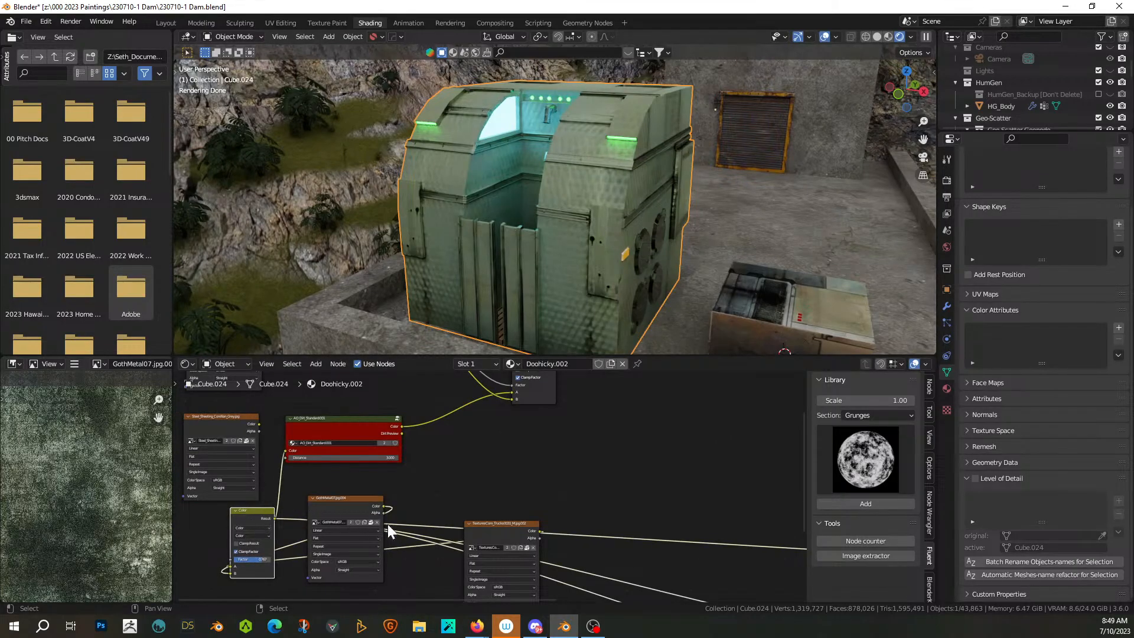
Step: Delete the disconnected Steel_Sheeting_Corellian_Grey.jpg image texture node beside the AO_Dirt_Standard.001 group
scroll(293, 466, down, 1)
scroll(278, 438, up, 3)
middle_drag(277, 437, 688, 511)
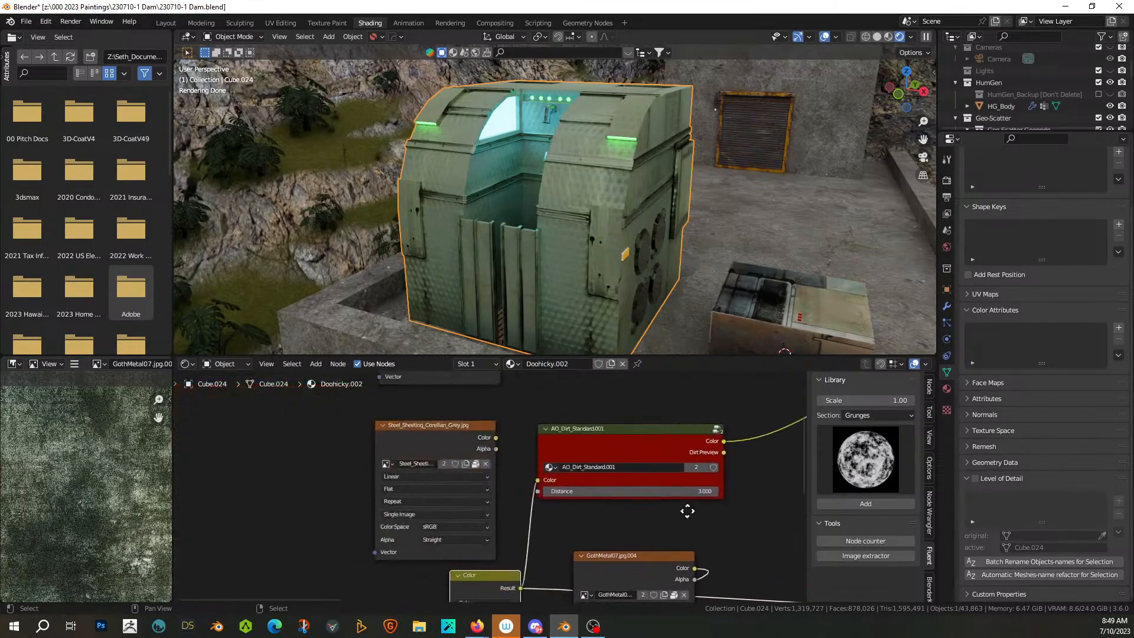
scroll(493, 467, up, 1)
click(430, 413)
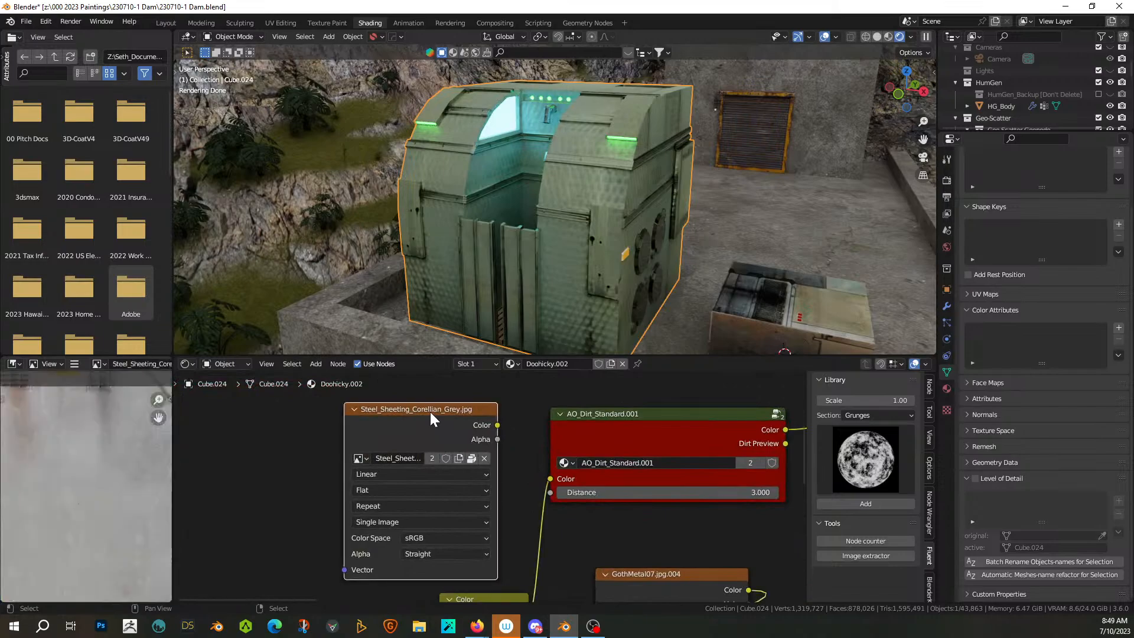
key(x)
Step: Delete the small metal-sheeting cube standing next to the booth on the rooftop
scroll(569, 253, down, 4)
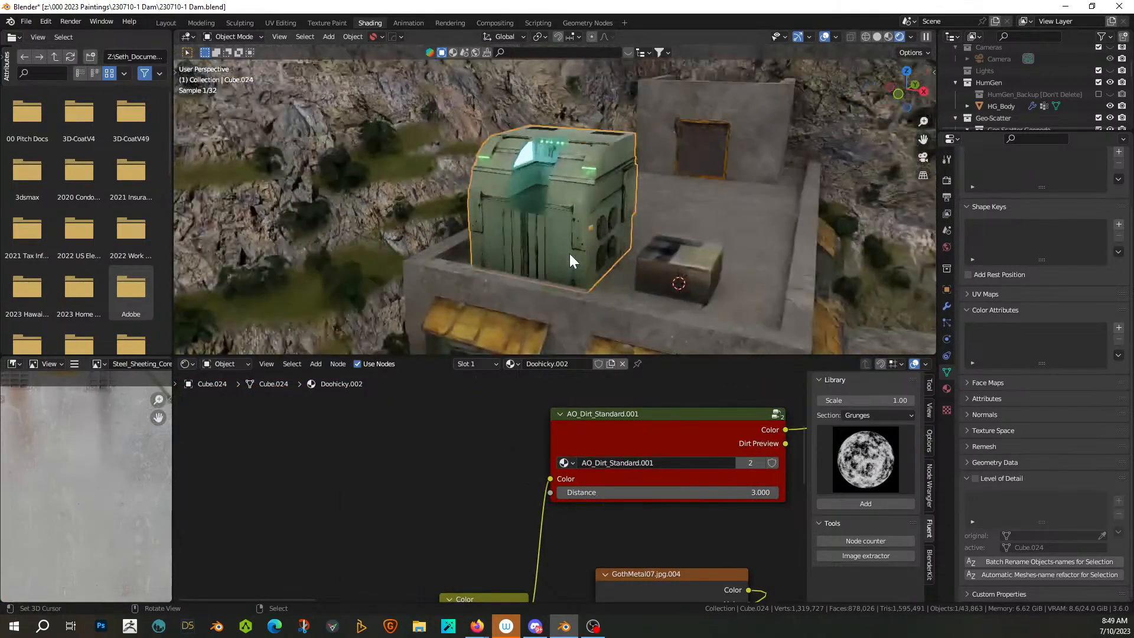
shift+middle_drag(661, 264, 609, 264)
click(611, 261)
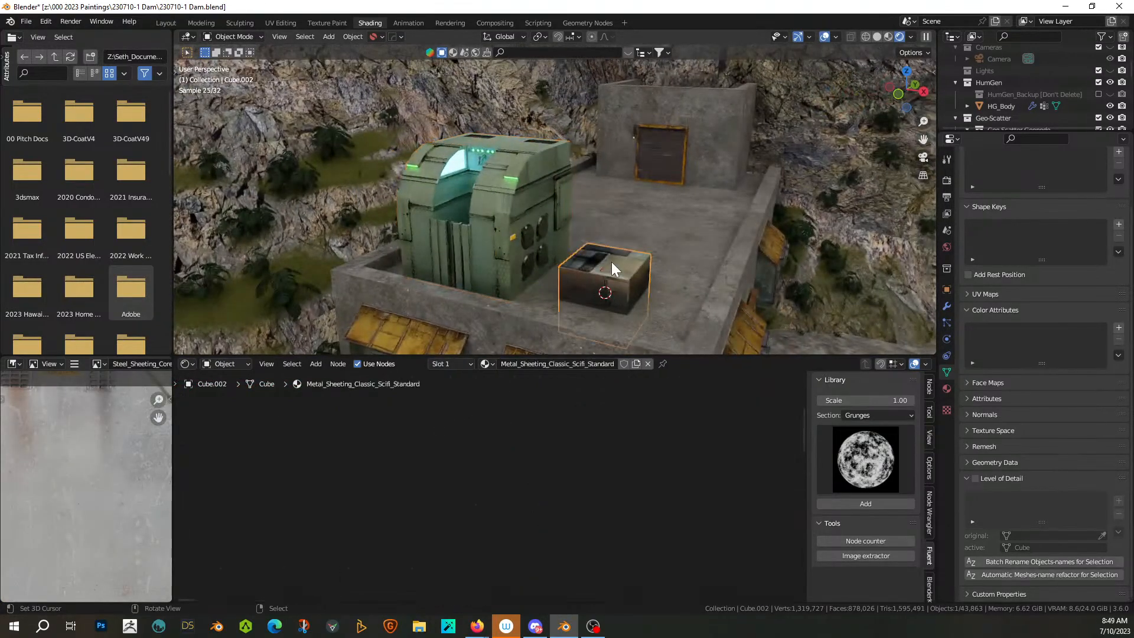
key(Delete)
scroll(611, 262, up, 2)
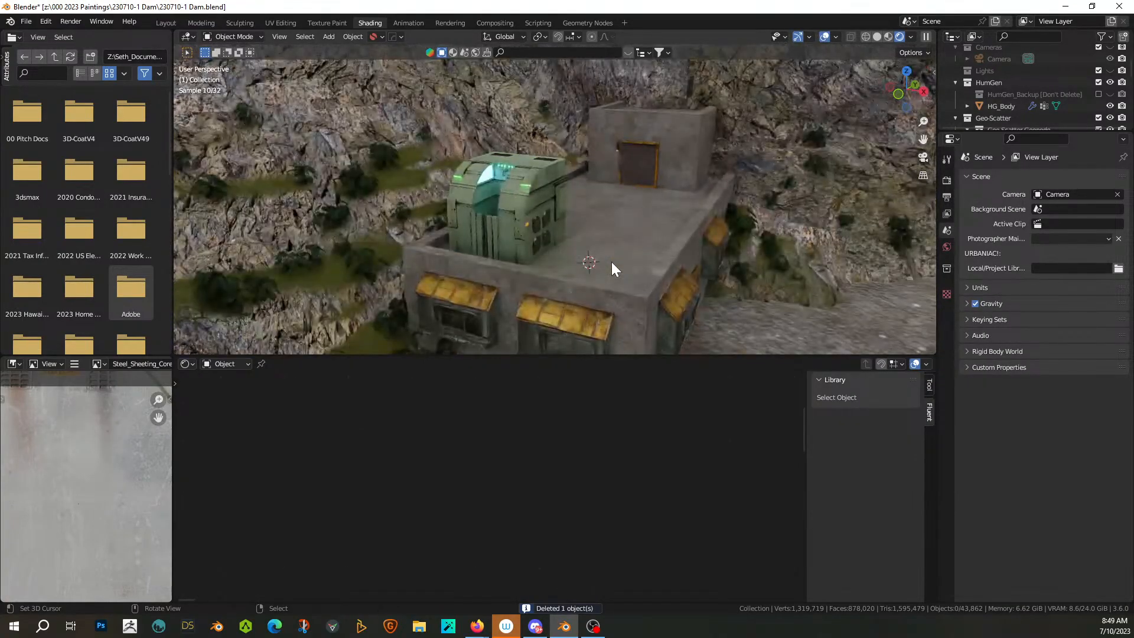
Step: Return to the Layout workspace, switch the asset library to Seth Objects and browse its 3D Scans catalog
click(168, 21)
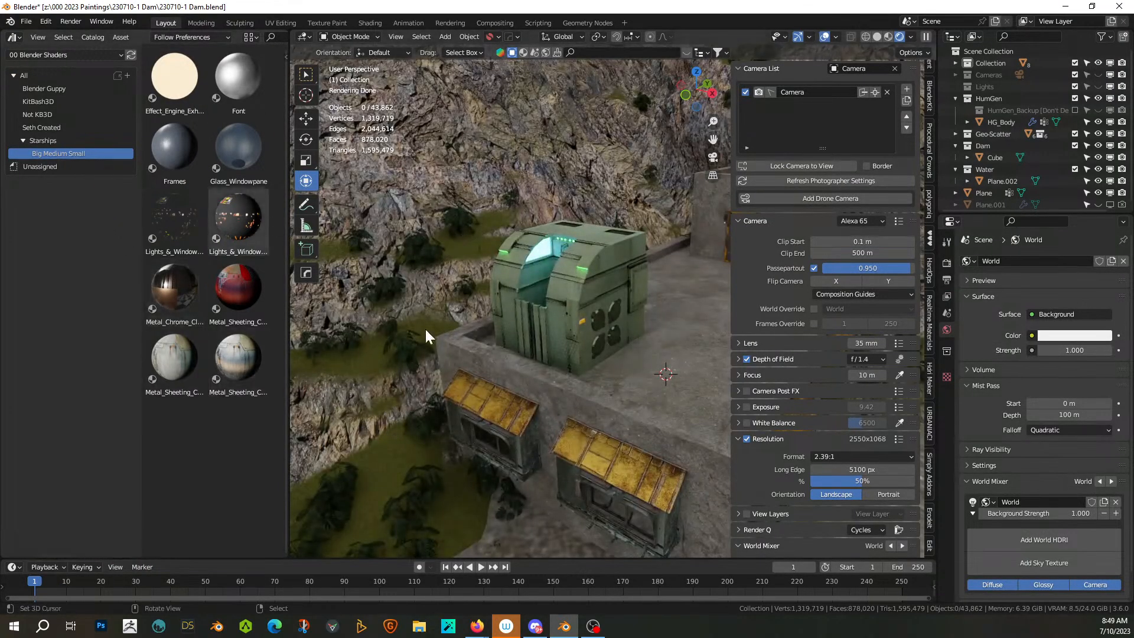
click(50, 125)
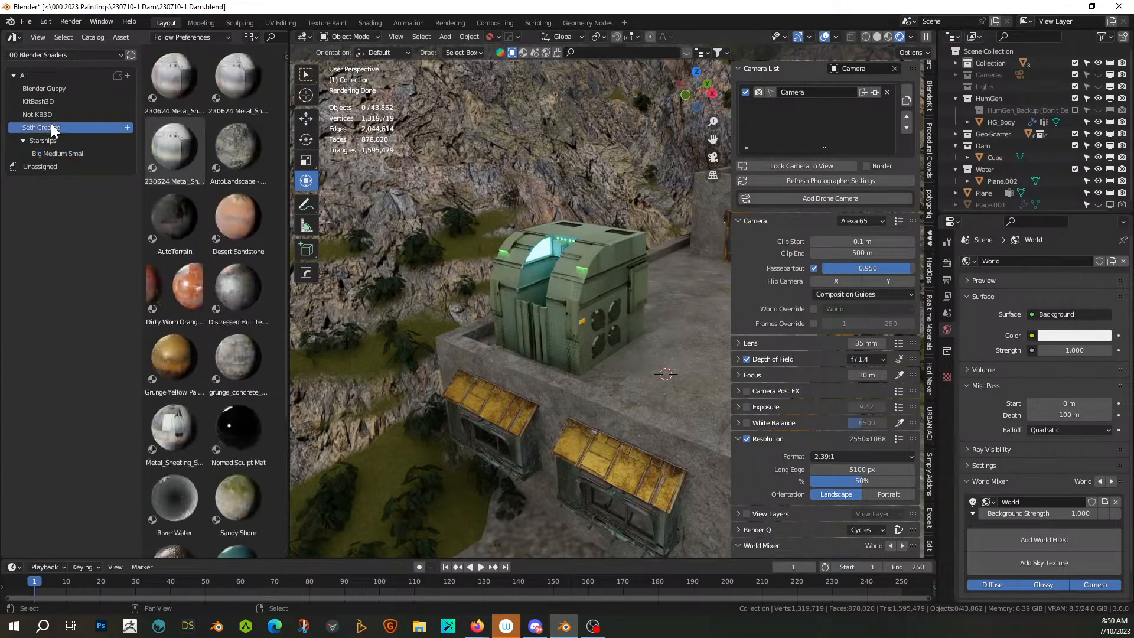
click(39, 55)
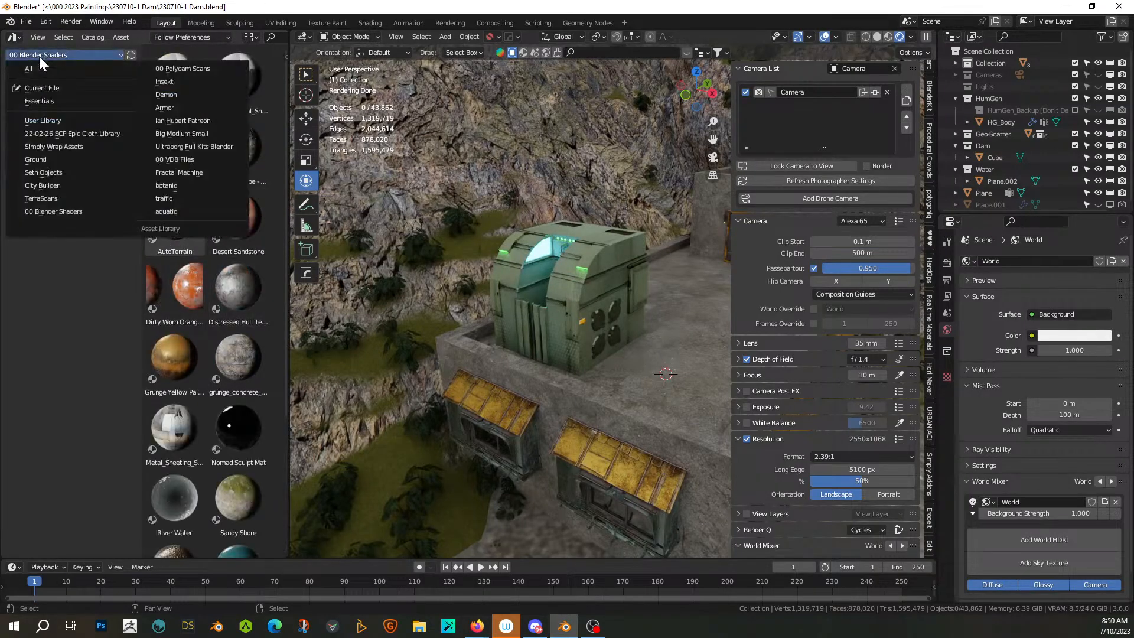
click(65, 169)
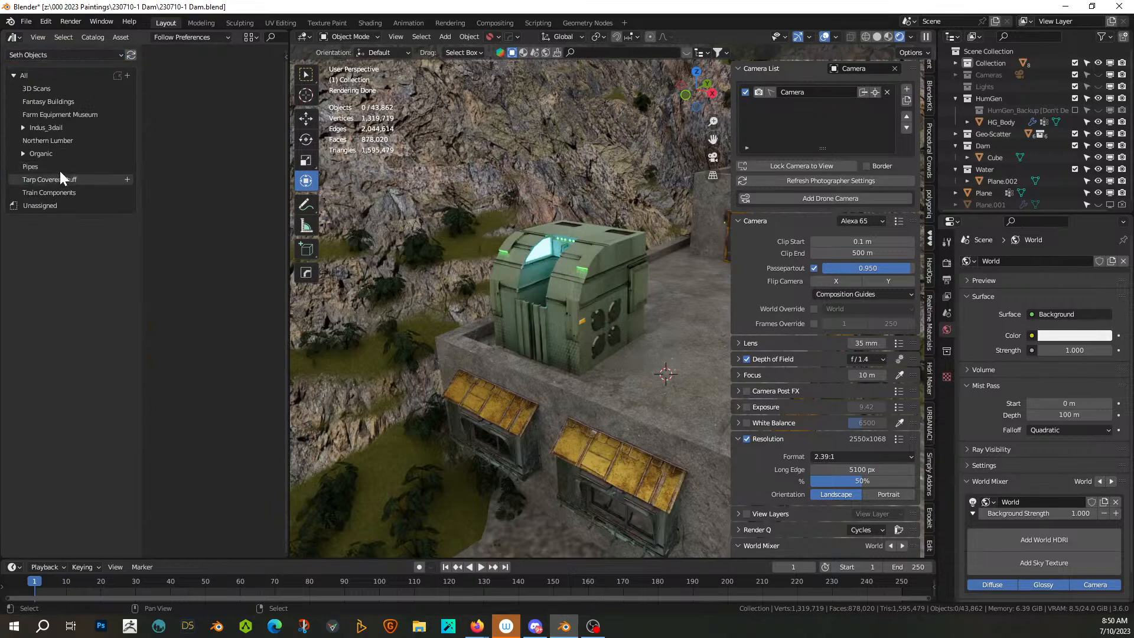
click(40, 87)
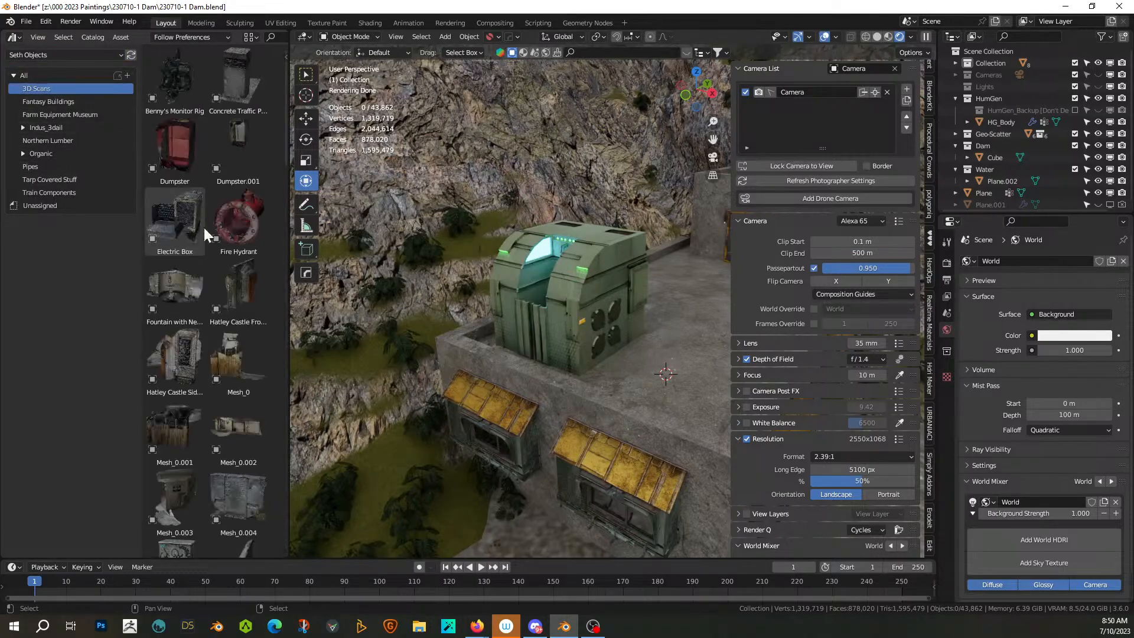
scroll(246, 360, down, 8)
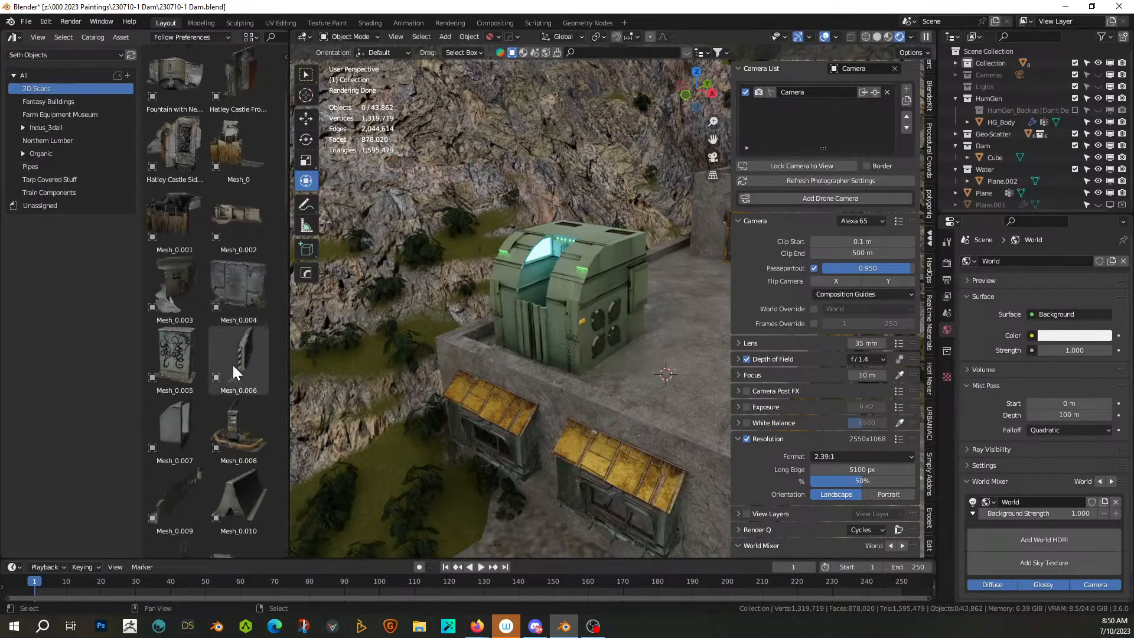
Step: Place the Cube.028 asset from the Unassigned catalog on the rooftop behind the booth
click(53, 205)
scroll(245, 366, down, 3)
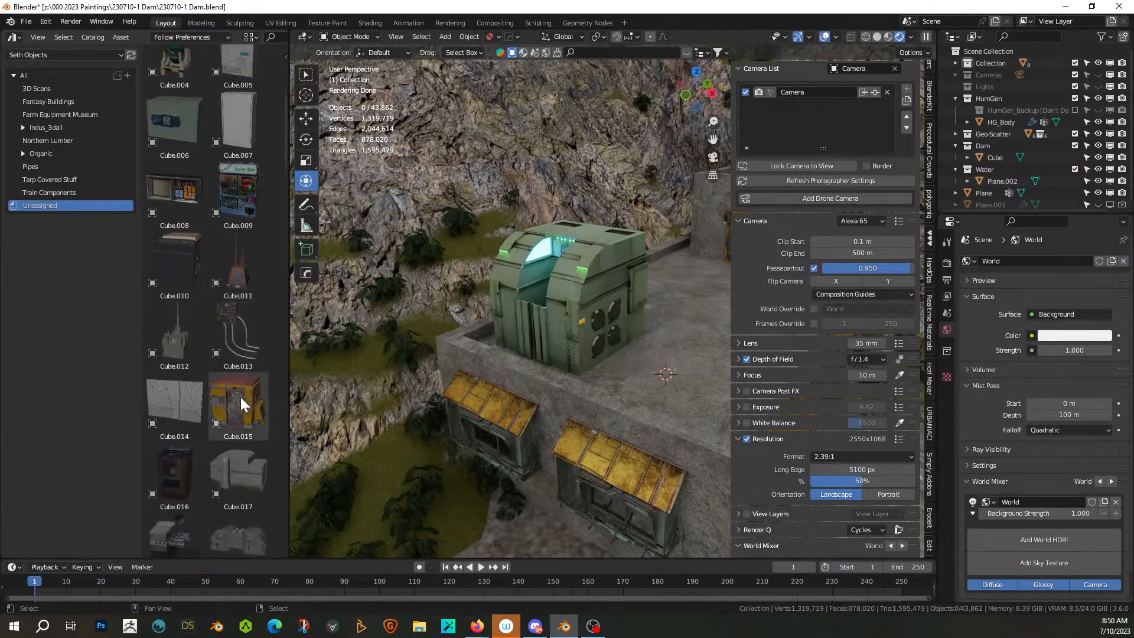
scroll(239, 397, down, 12)
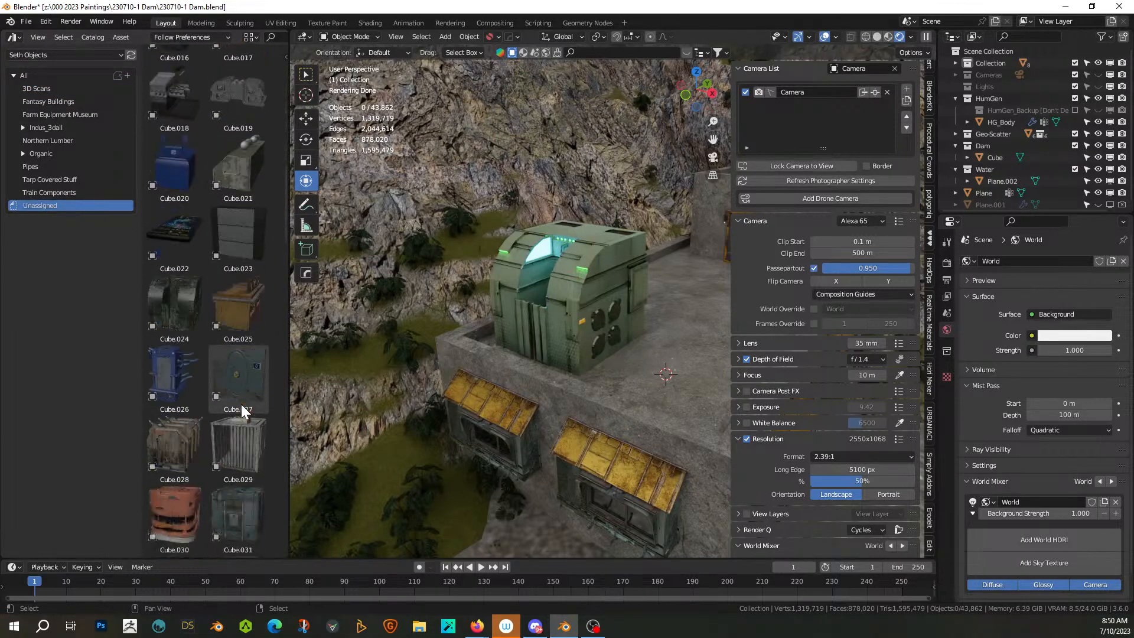
scroll(241, 404, down, 2)
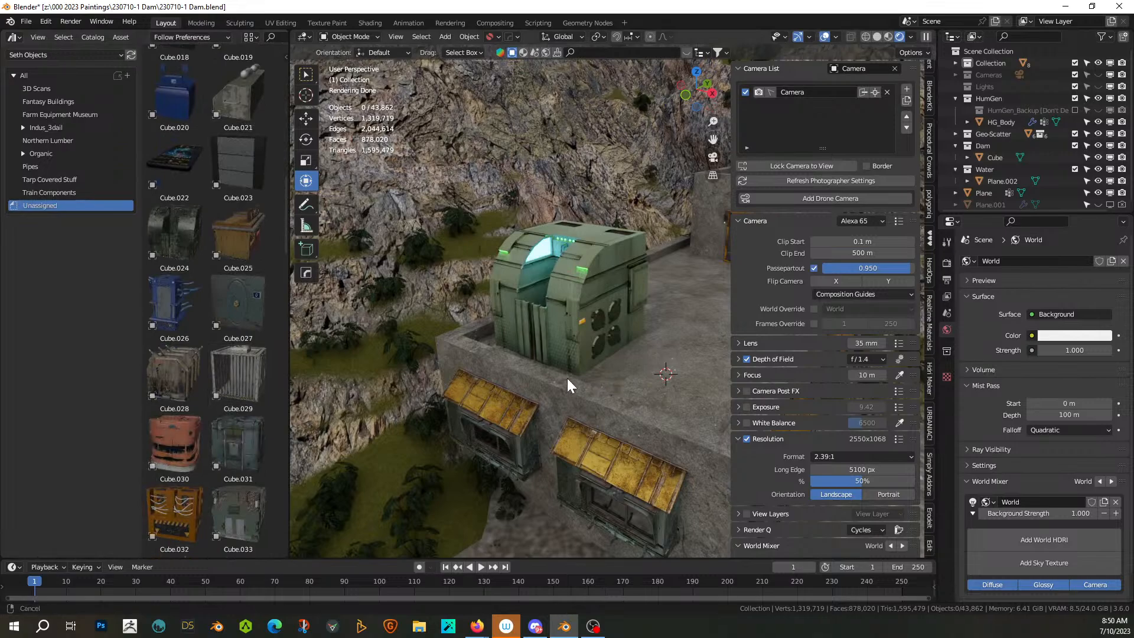
shift+middle_drag(652, 374, 486, 381)
drag(200, 364, 566, 288)
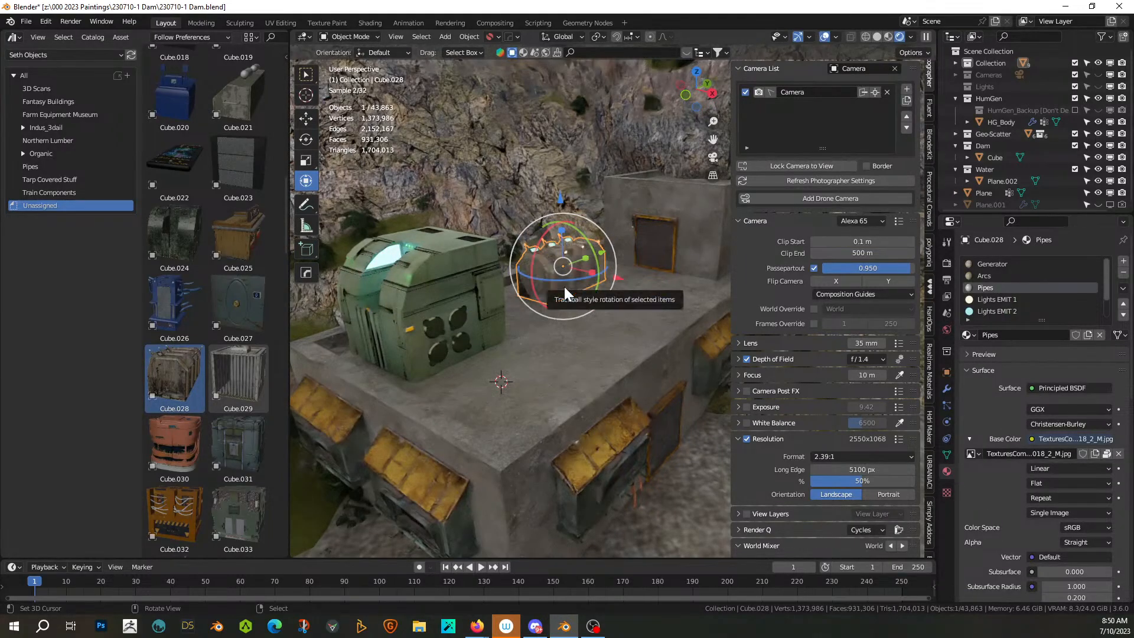
Step: Scale the Cube.028 generator building up uniformly by about 1.79
key(KP_Decimal)
scroll(597, 286, down, 6)
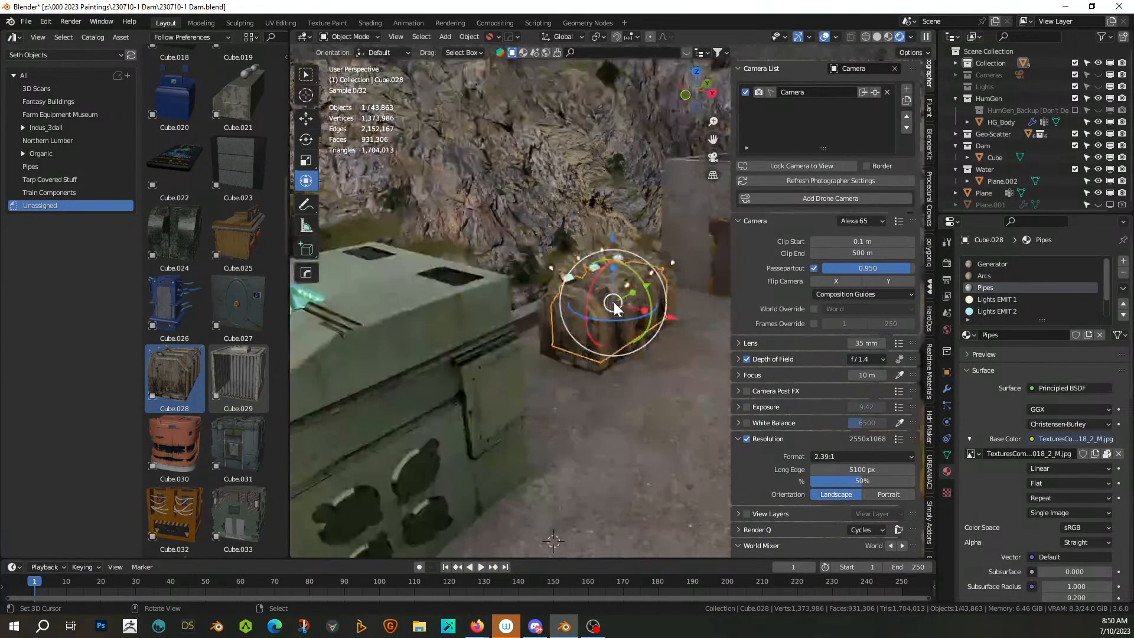
key(s)
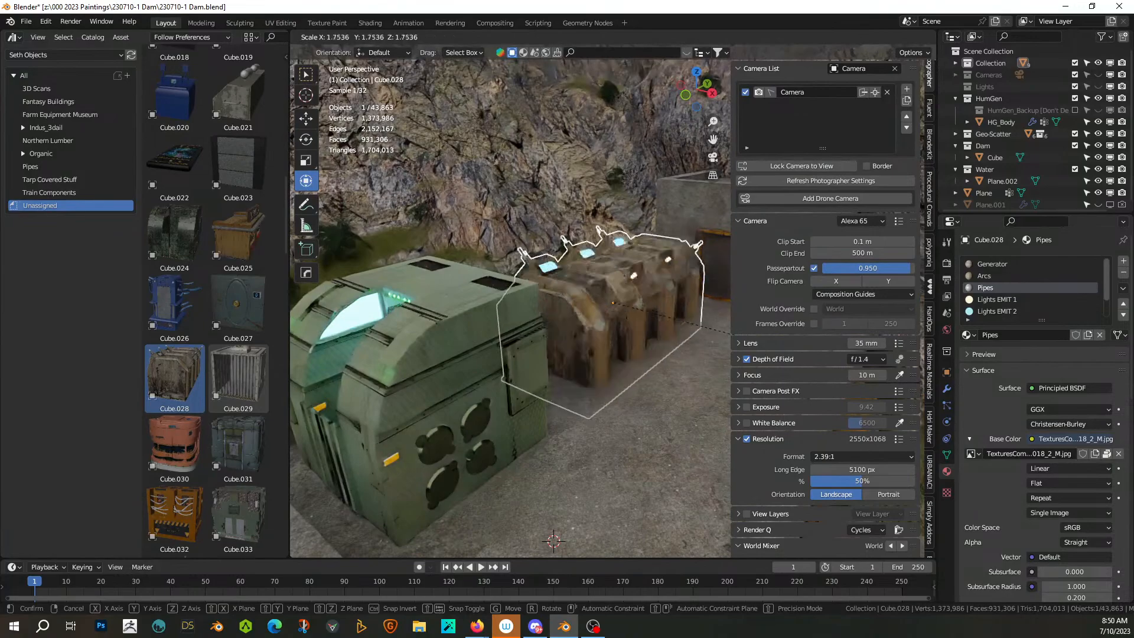
click(756, 341)
Step: Raise Cube.028 about 0.78 m along the Z axis so its base sits on the rooftop
key(KP_Decimal)
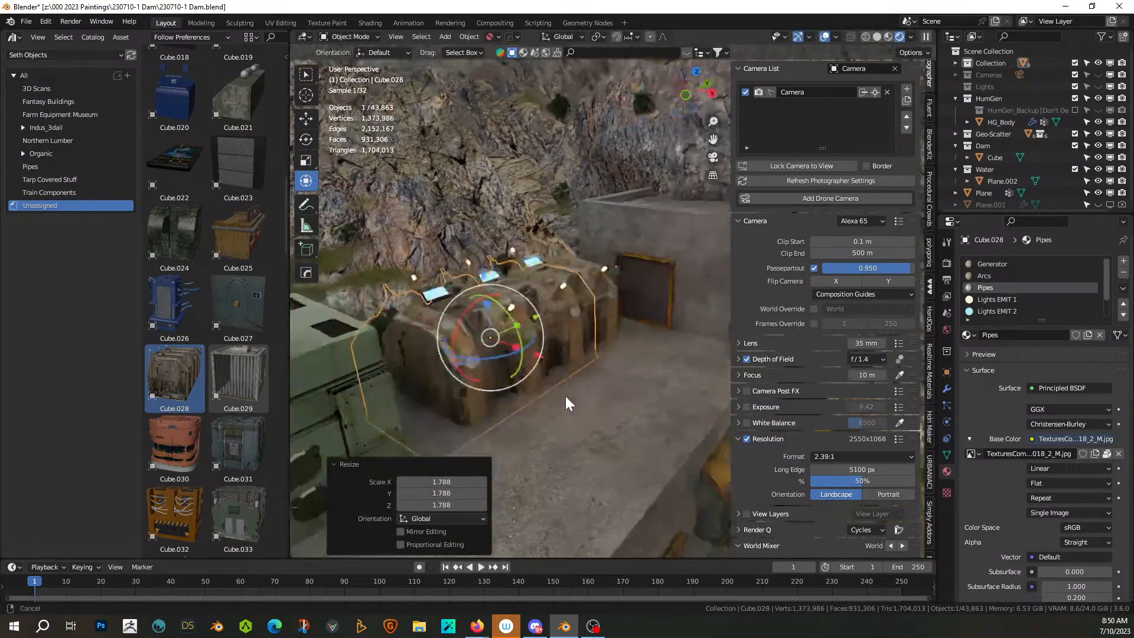
middle_drag(565, 395, 637, 387)
key(g)
key(z)
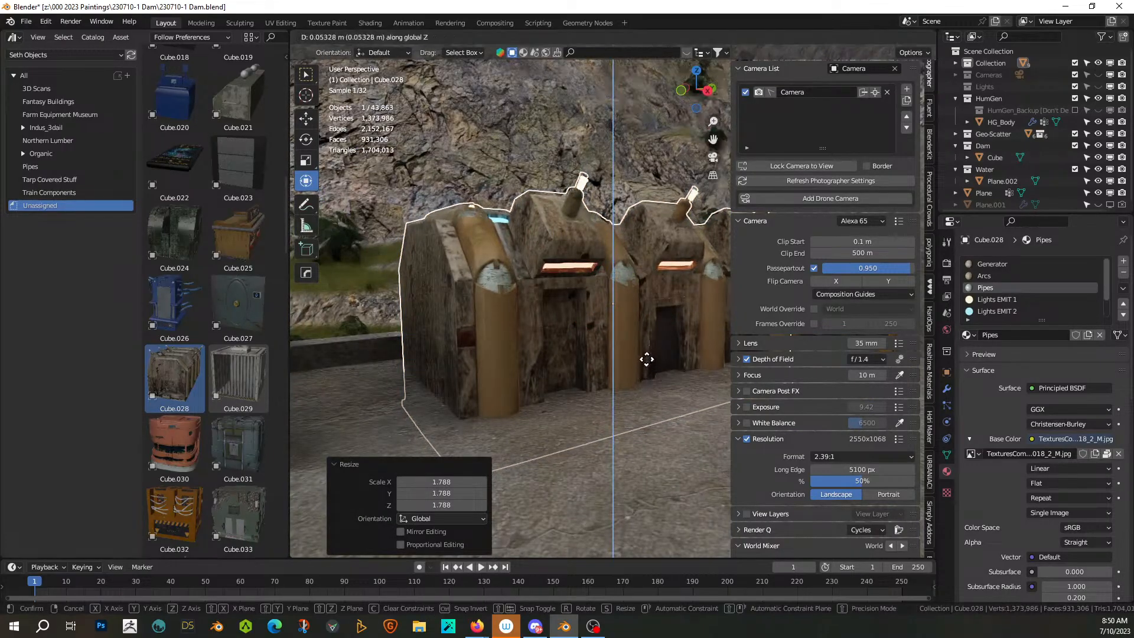
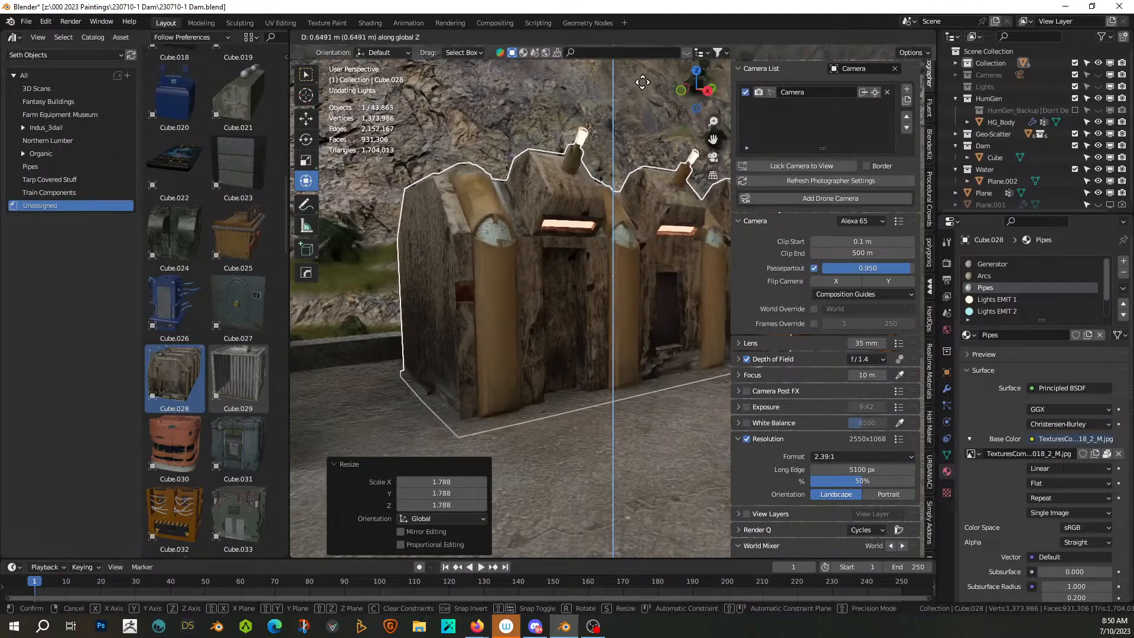
click(663, 535)
Step: Check the rooftop layout from the top view and through the camera, and save the file
middle_drag(626, 503, 658, 506)
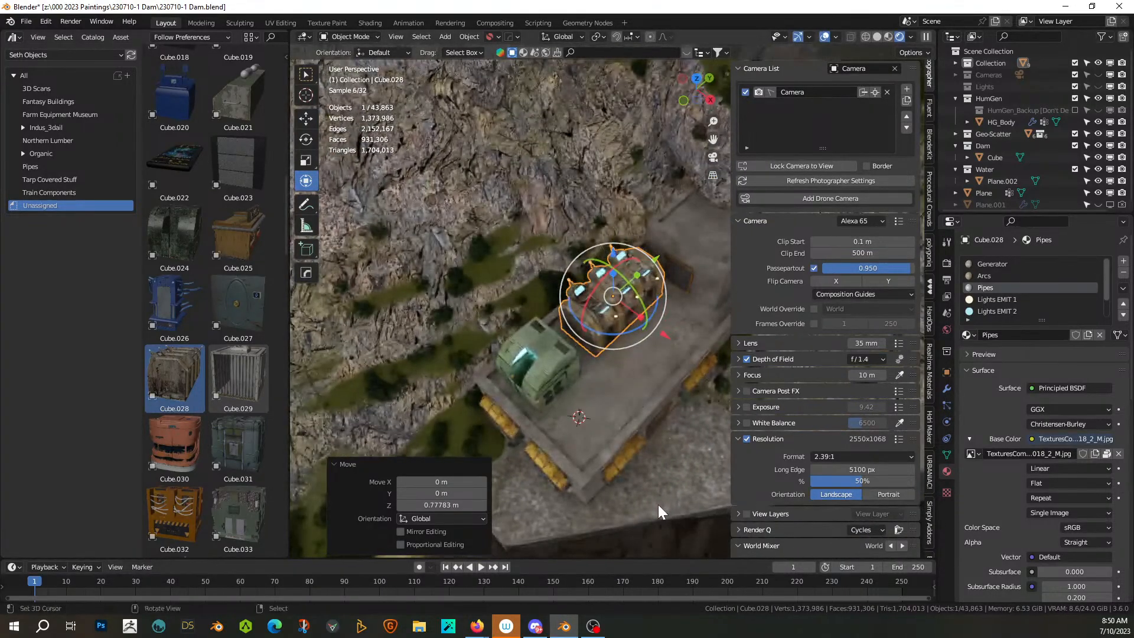
key(KP_7)
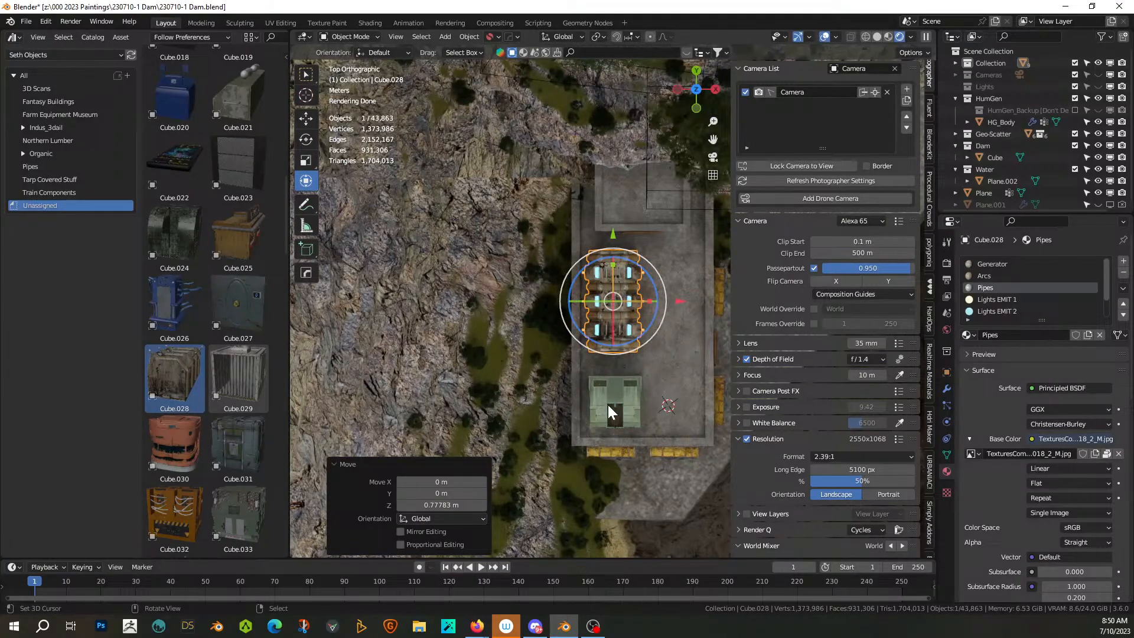
key(KP_0)
click(634, 387)
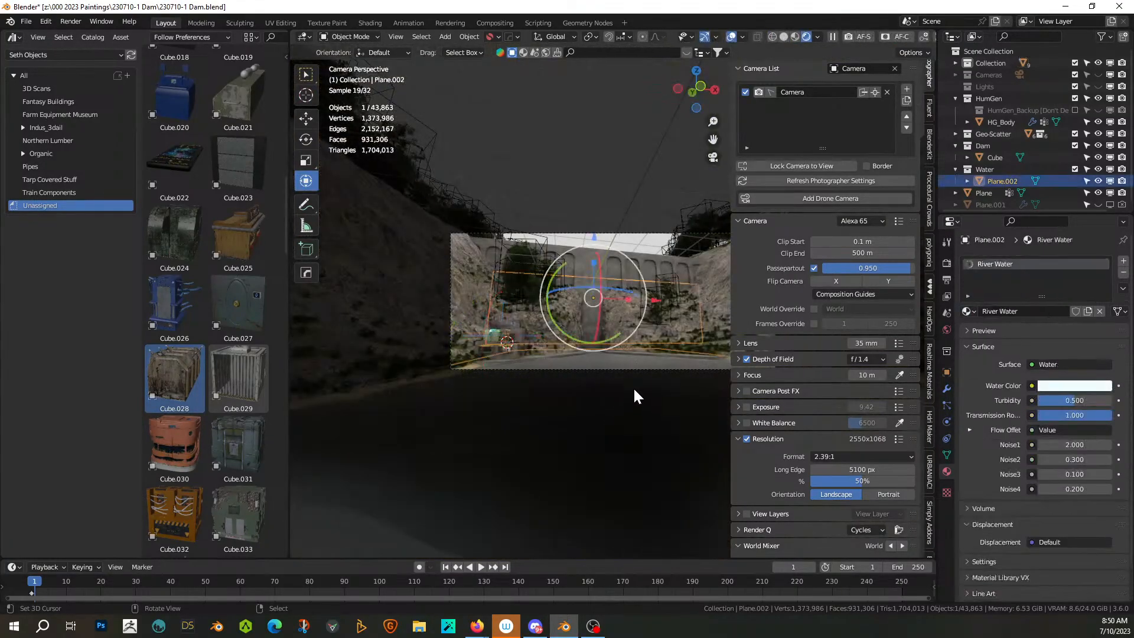
scroll(615, 388, up, 3)
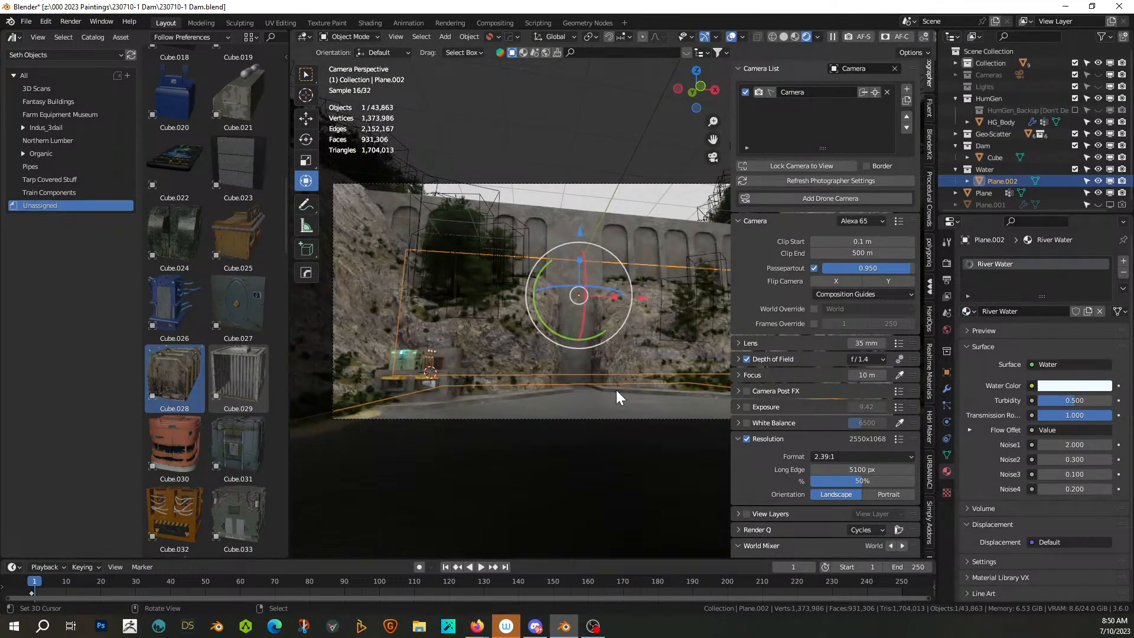
key(ctrl+s)
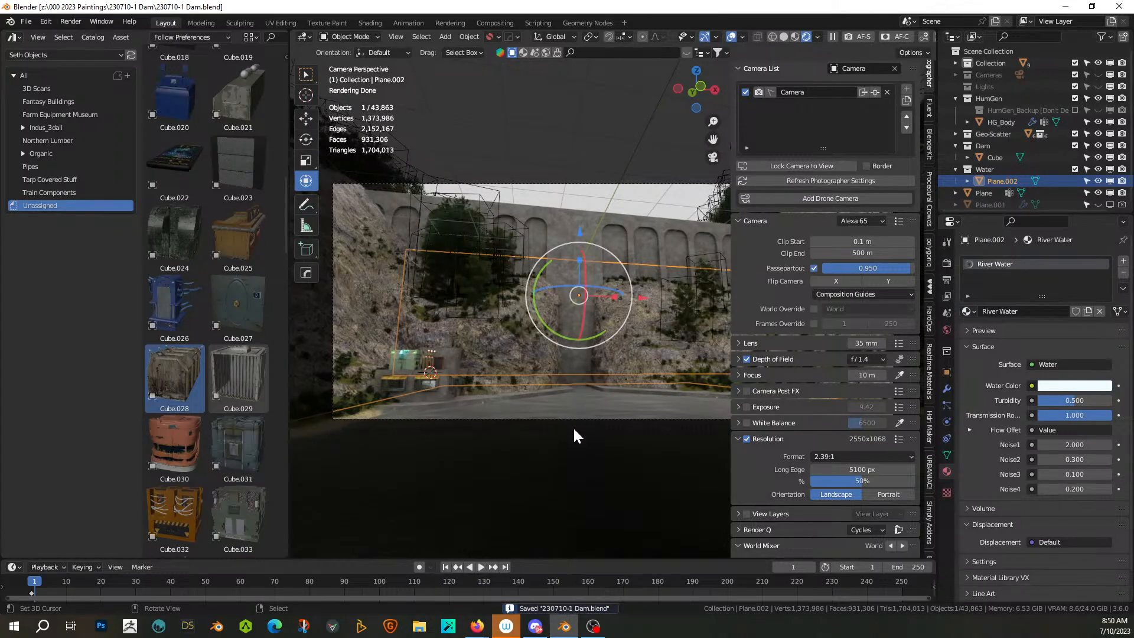
middle_drag(573, 427, 533, 420)
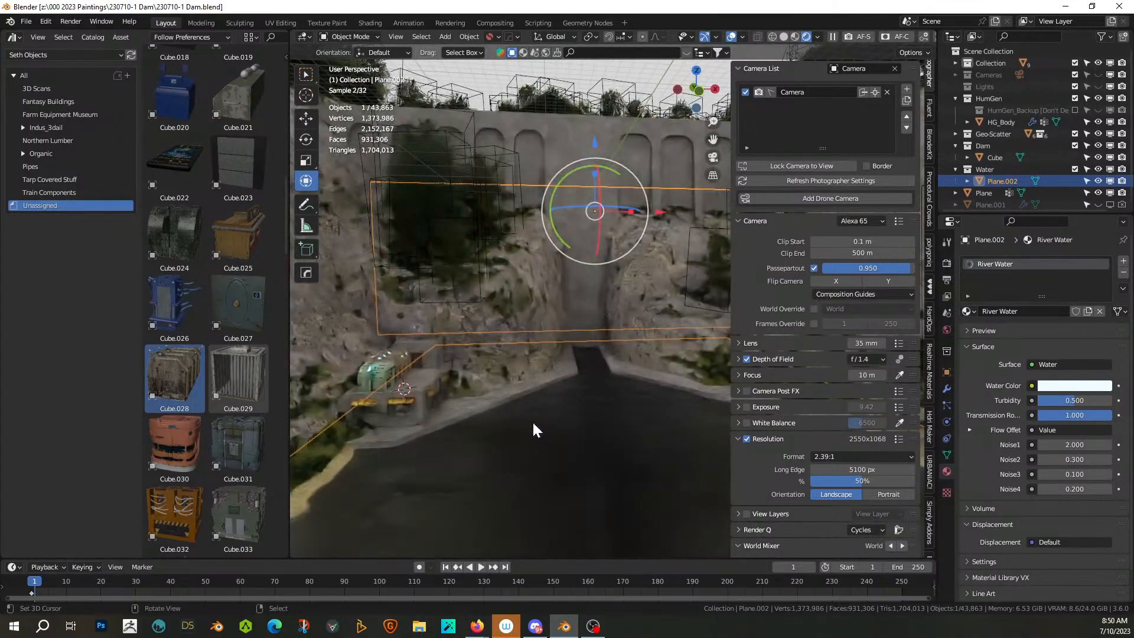
Step: Isolate the dam's Cube object in local view and switch to edge selection in Edit Mode
click(477, 400)
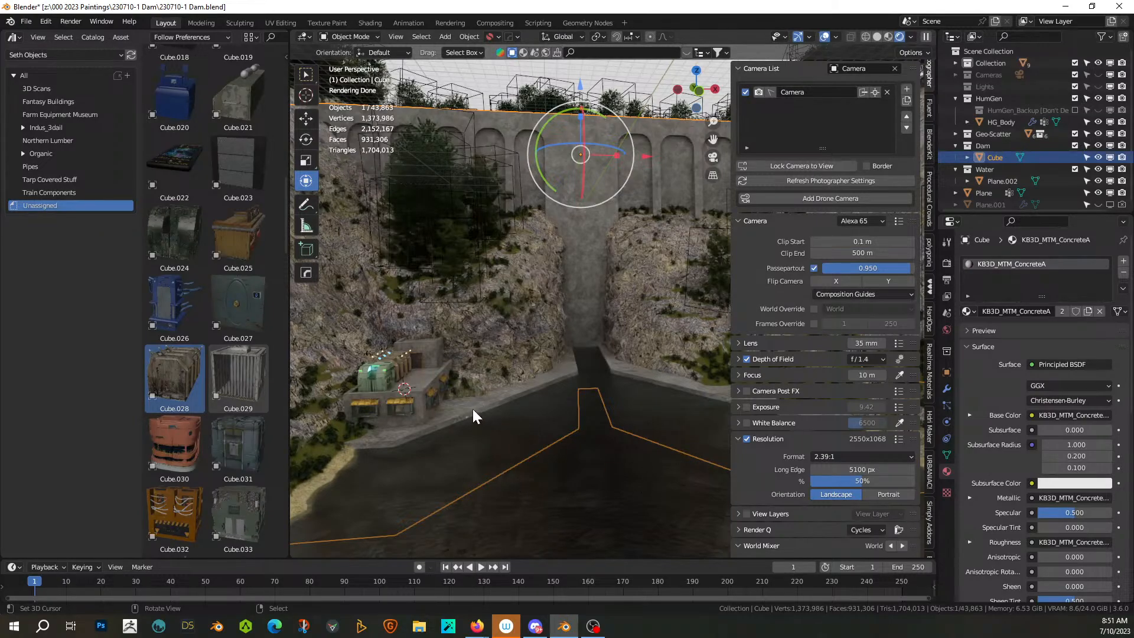
key(KP_Divide)
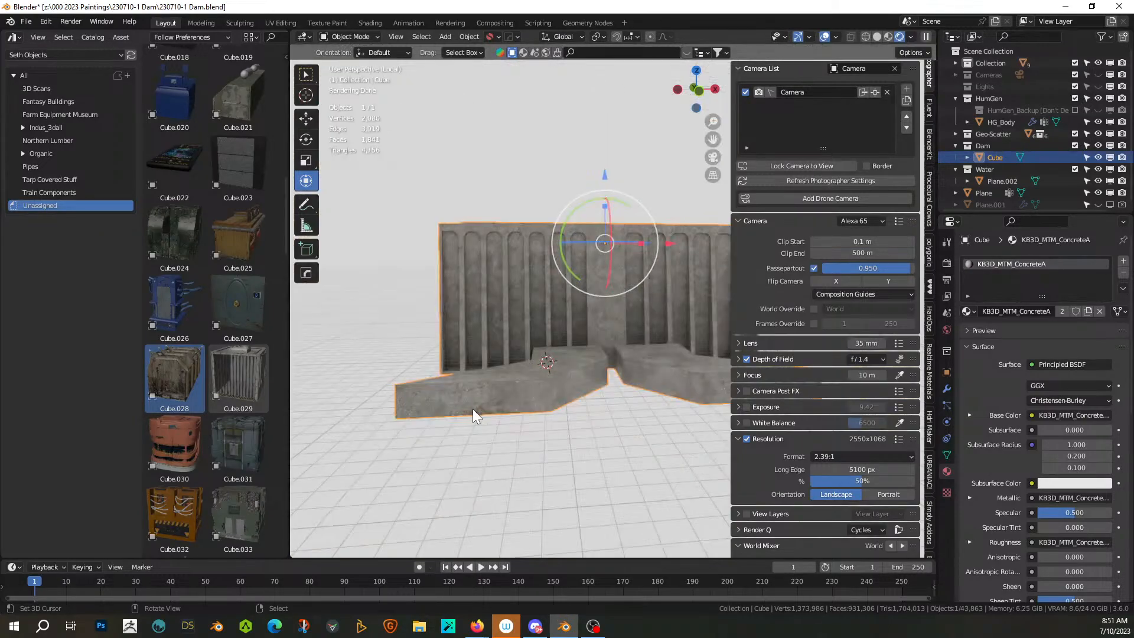
scroll(466, 420, up, 4)
key(Tab)
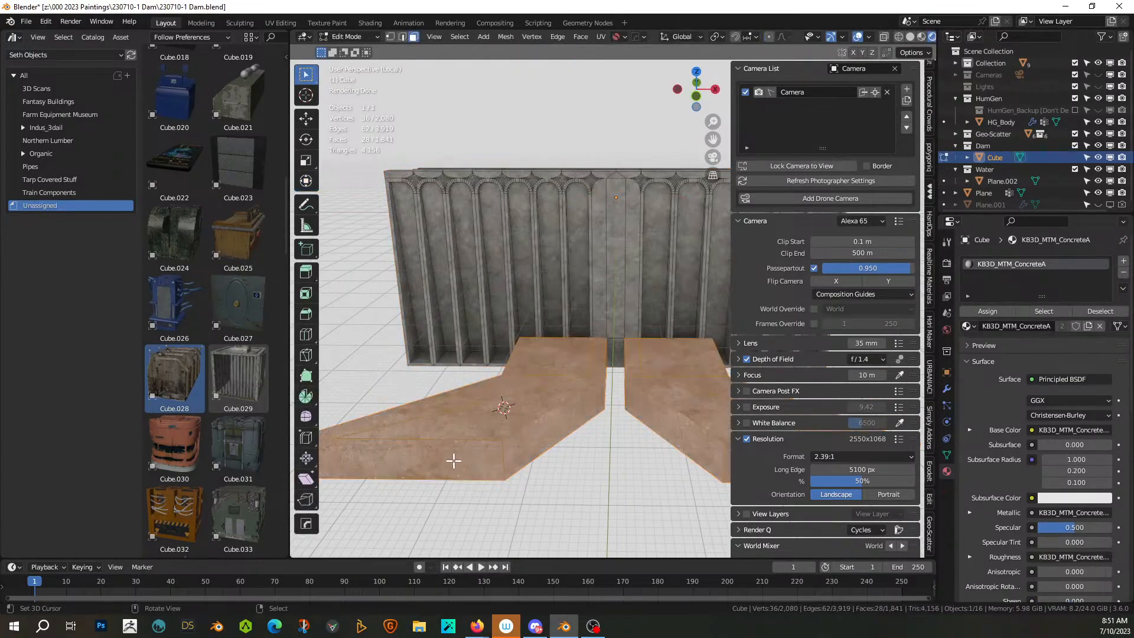
middle_drag(451, 461, 514, 459)
key(2)
click(437, 442)
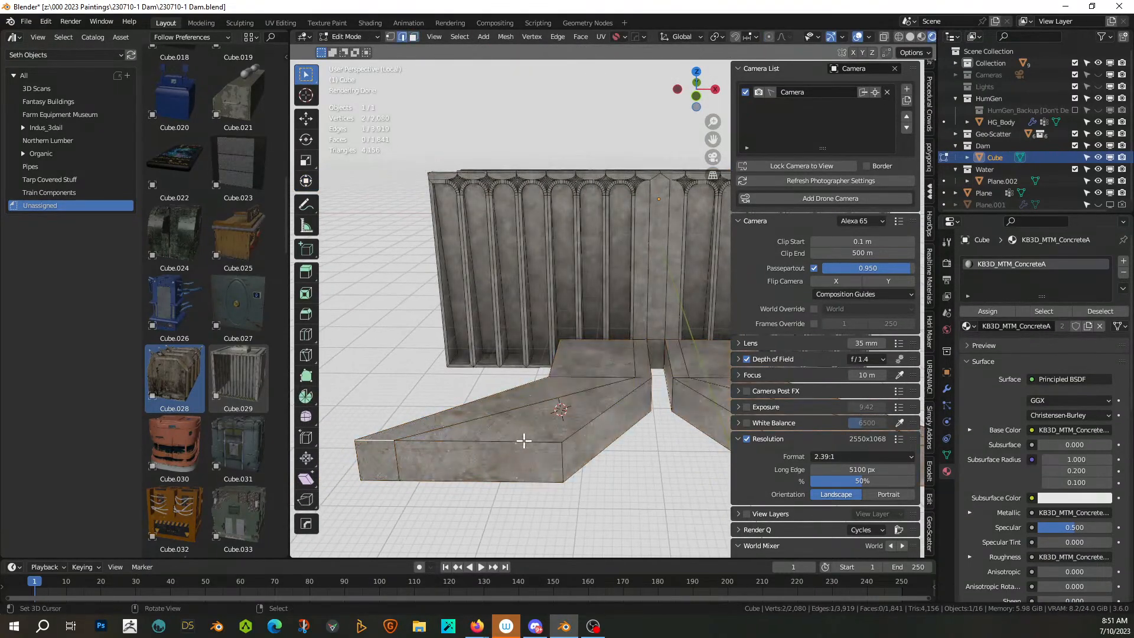
ctrl+click(615, 435)
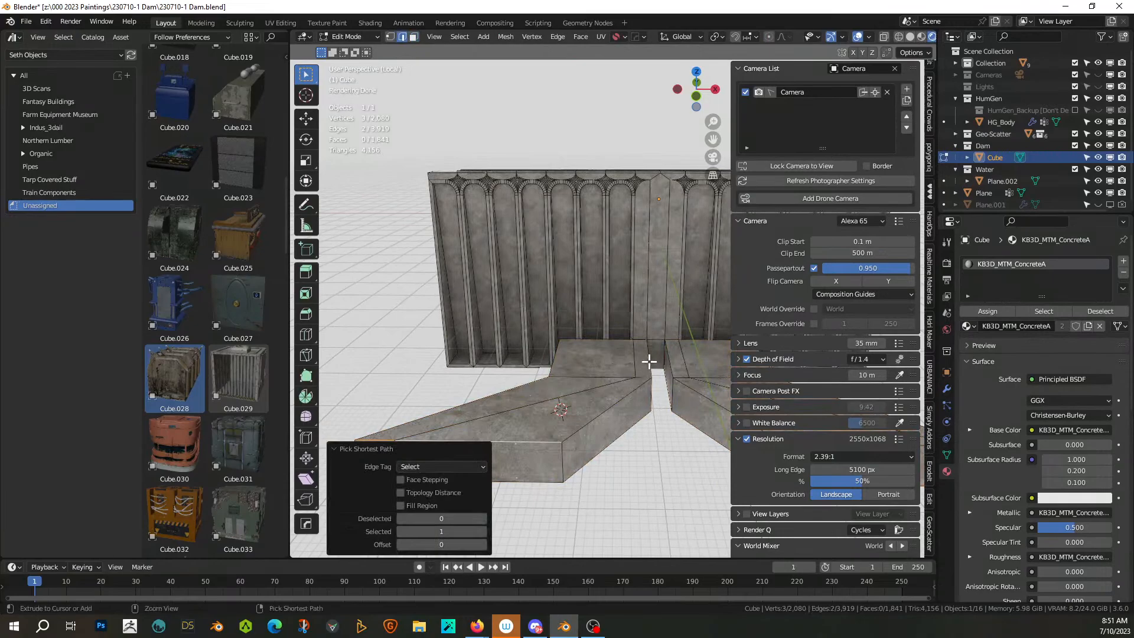
ctrl+click(650, 364)
middle_drag(650, 364, 611, 372)
shift+click(609, 376)
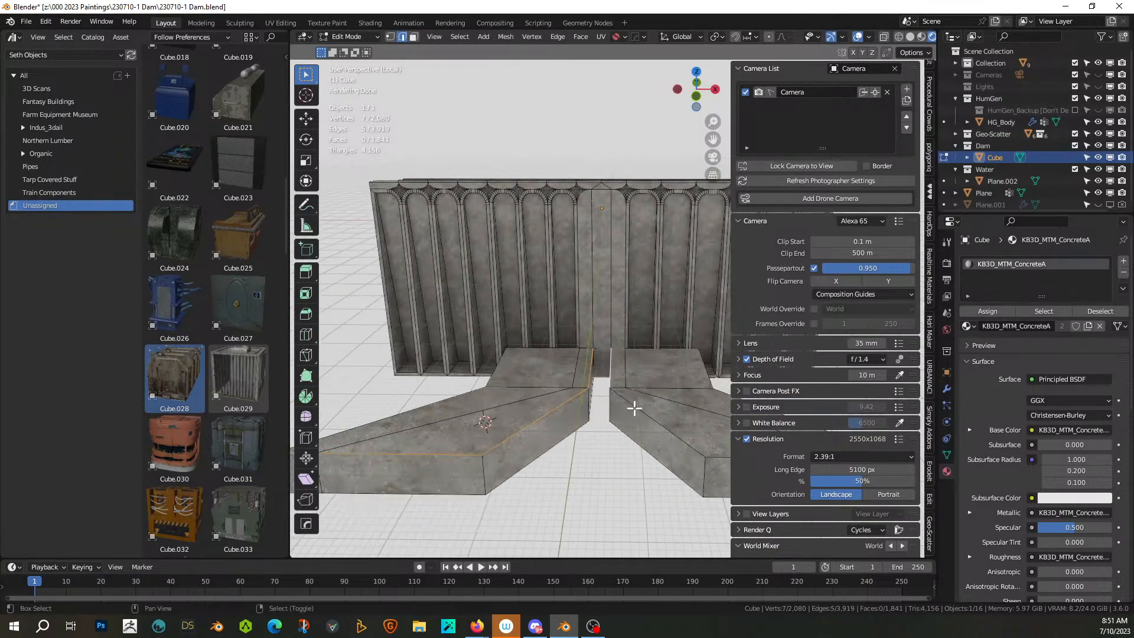
shift+click(634, 406)
shift+middle_drag(711, 444, 672, 355)
shift+click(647, 434)
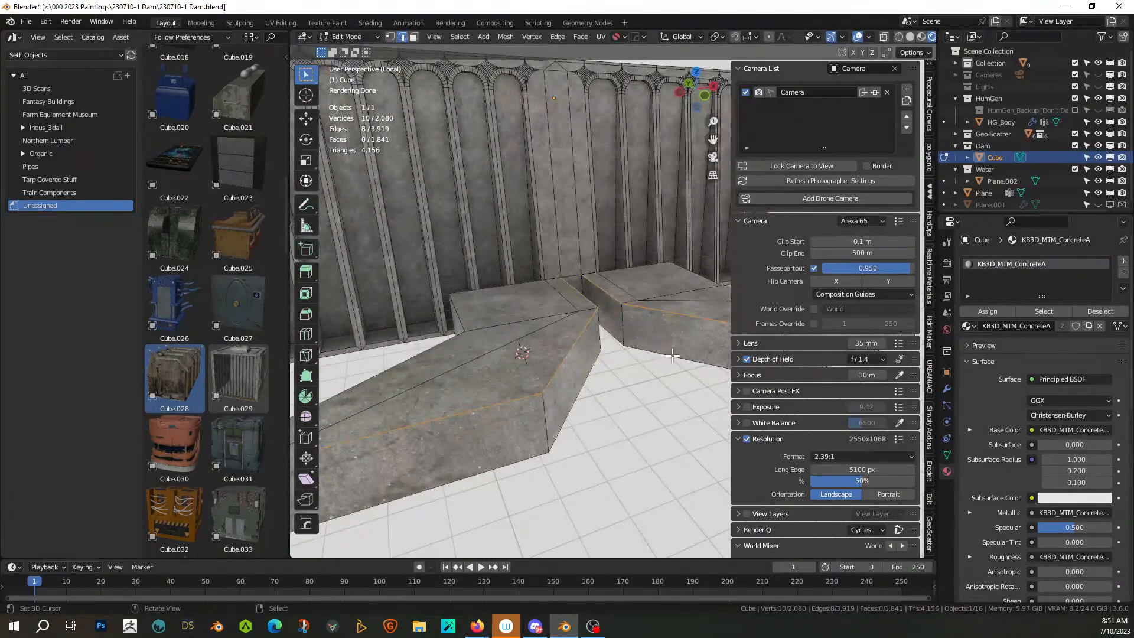
Step: Add five evenly spaced loop cuts through the long front edge of the left concrete bank
click(450, 412)
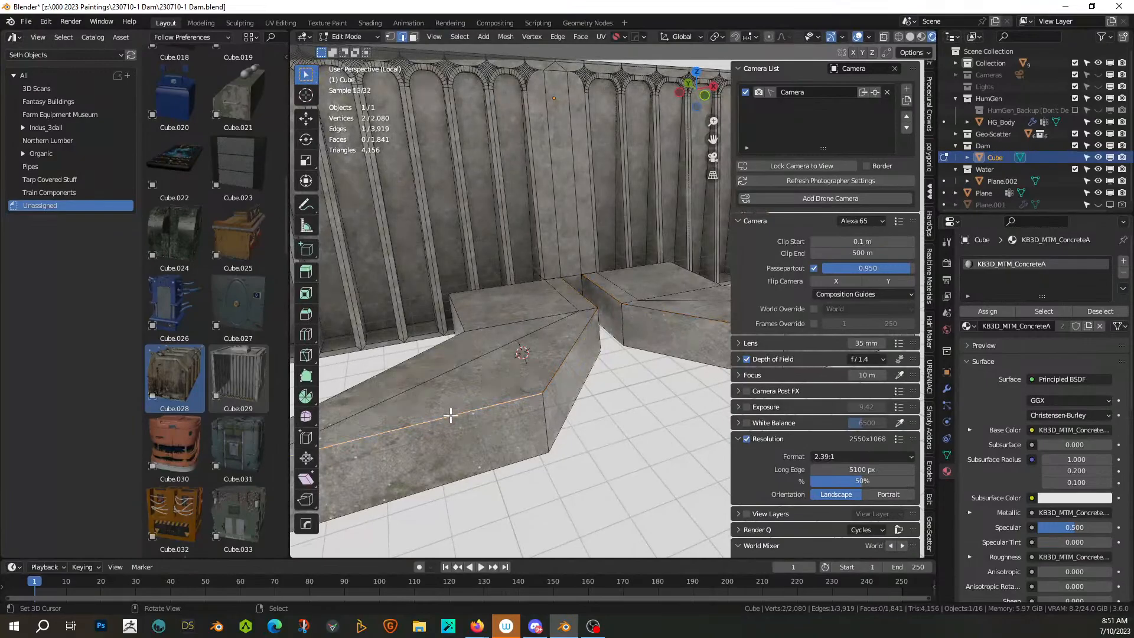
key(ctrl+r)
scroll(451, 415, up, 1)
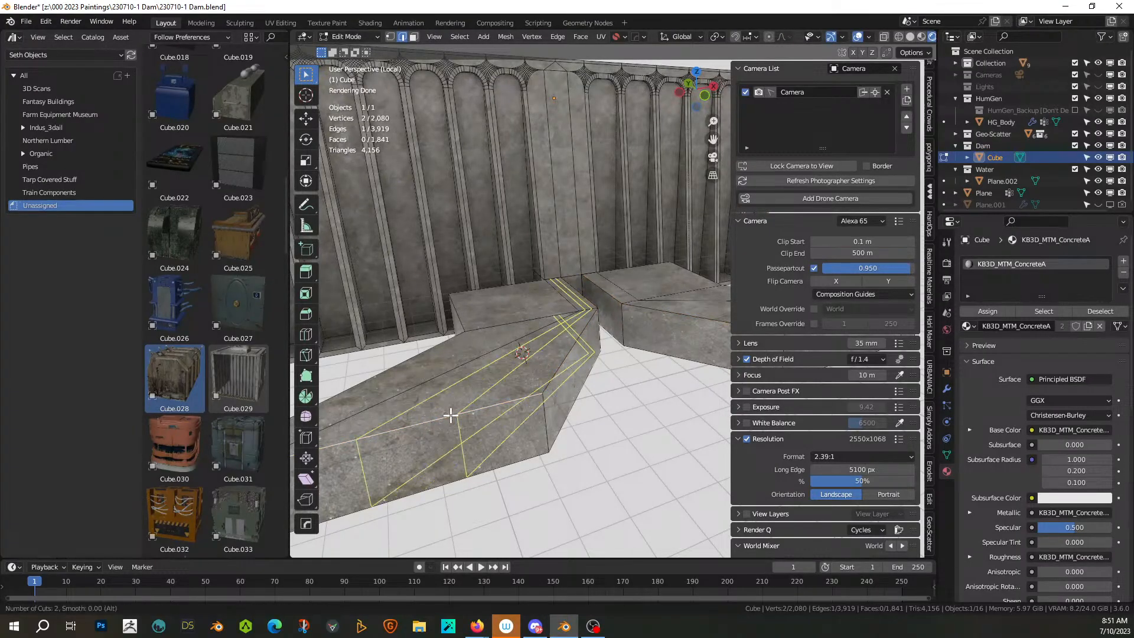
scroll(451, 416, up, 2)
scroll(450, 416, up, 1)
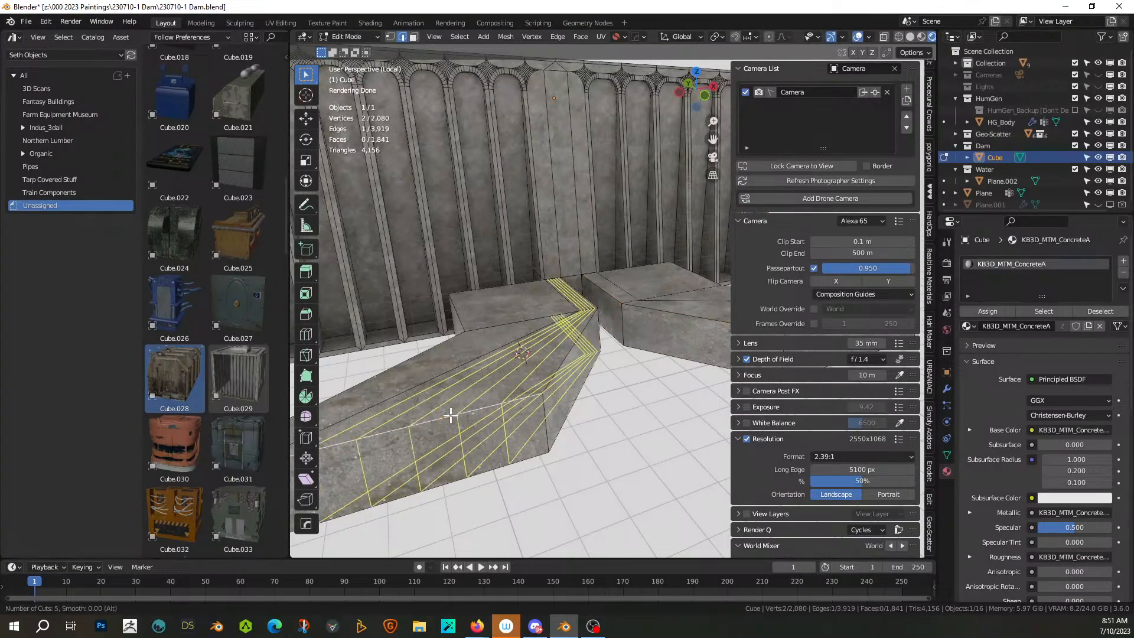
click(452, 416)
right_click(453, 421)
Step: Add five evenly spaced loop cuts through the long front edge of the right concrete bank
middle_drag(664, 403, 520, 361)
click(481, 347)
key(ctrl+r)
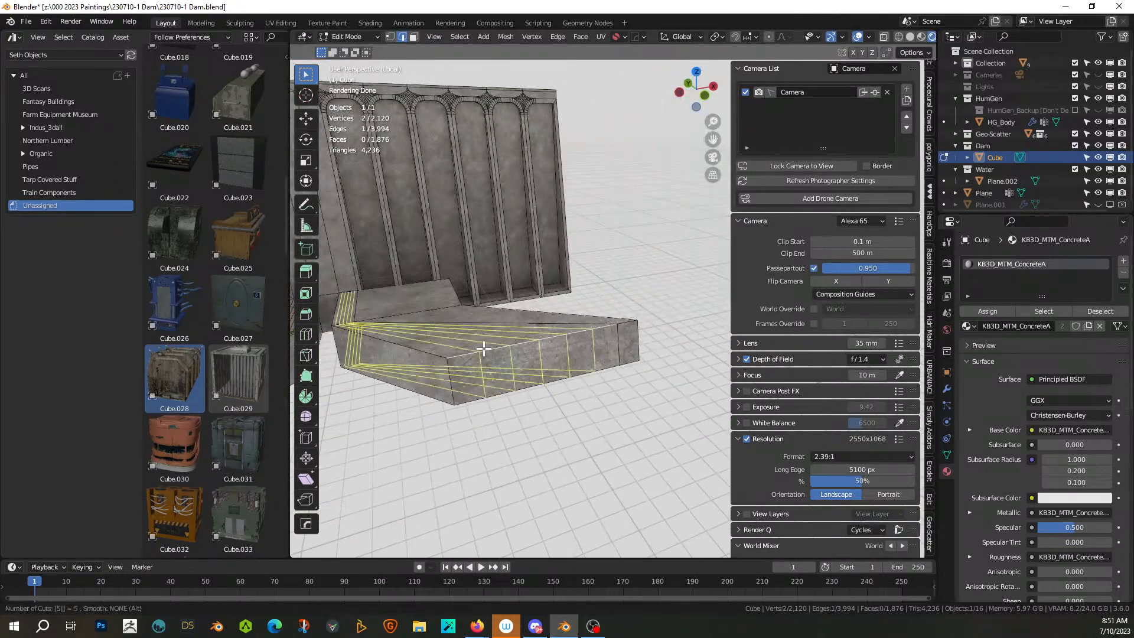
click(483, 348)
right_click(484, 348)
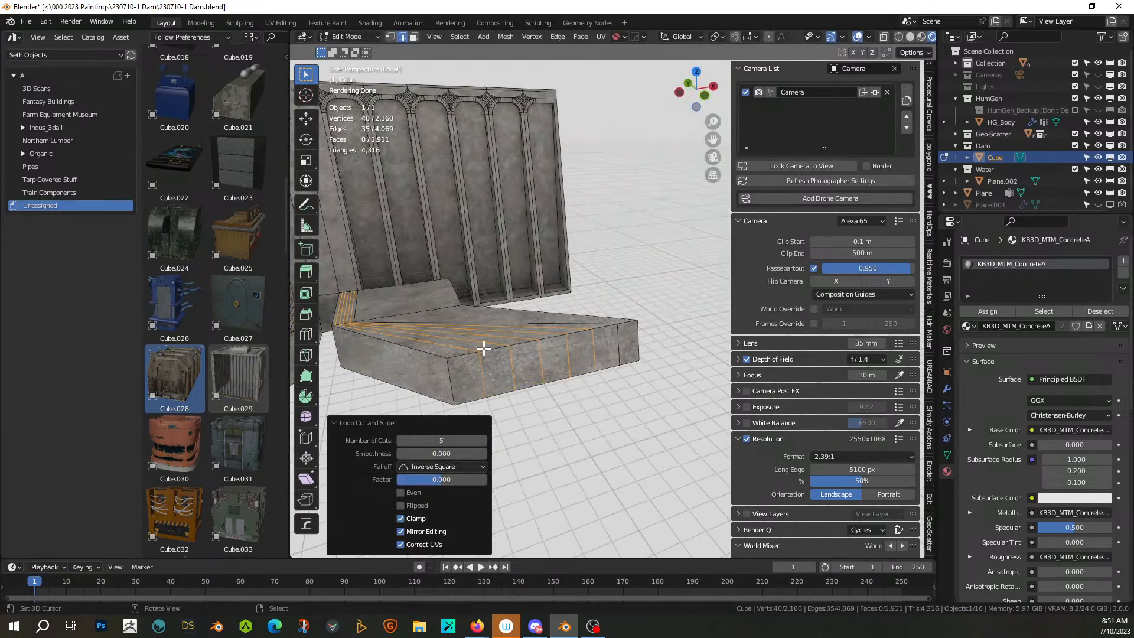
Step: Add five centred loop cuts across the slanted inner edge of the left bank facing the channel
middle_drag(483, 349, 604, 379)
right_click(503, 358)
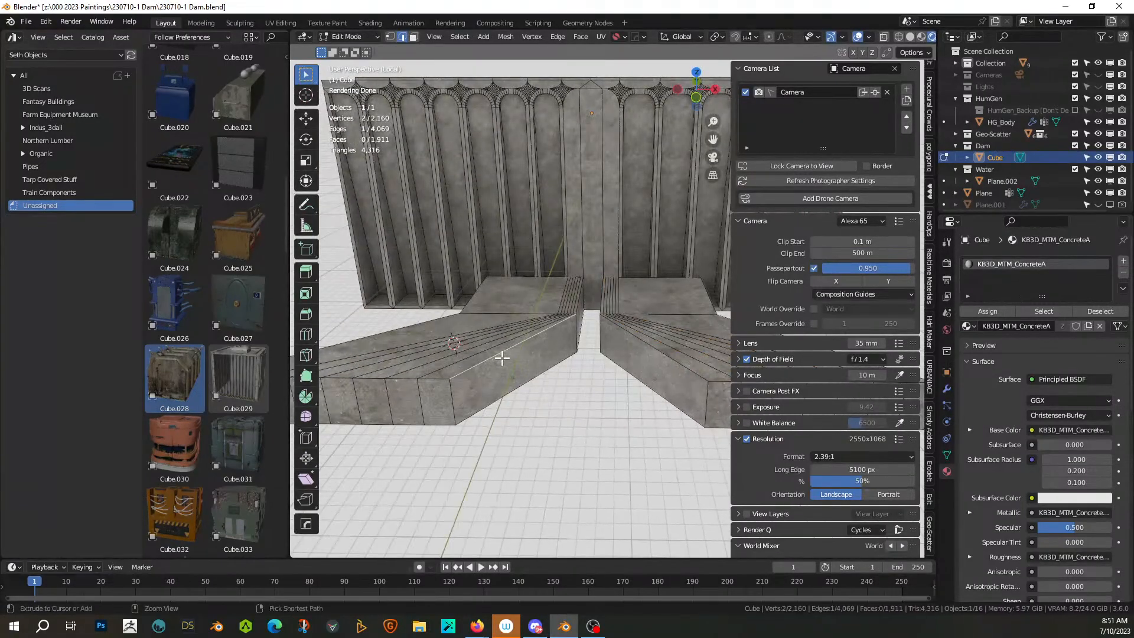
key(ctrl+r)
scroll(503, 358, up, 1)
scroll(502, 357, up, 3)
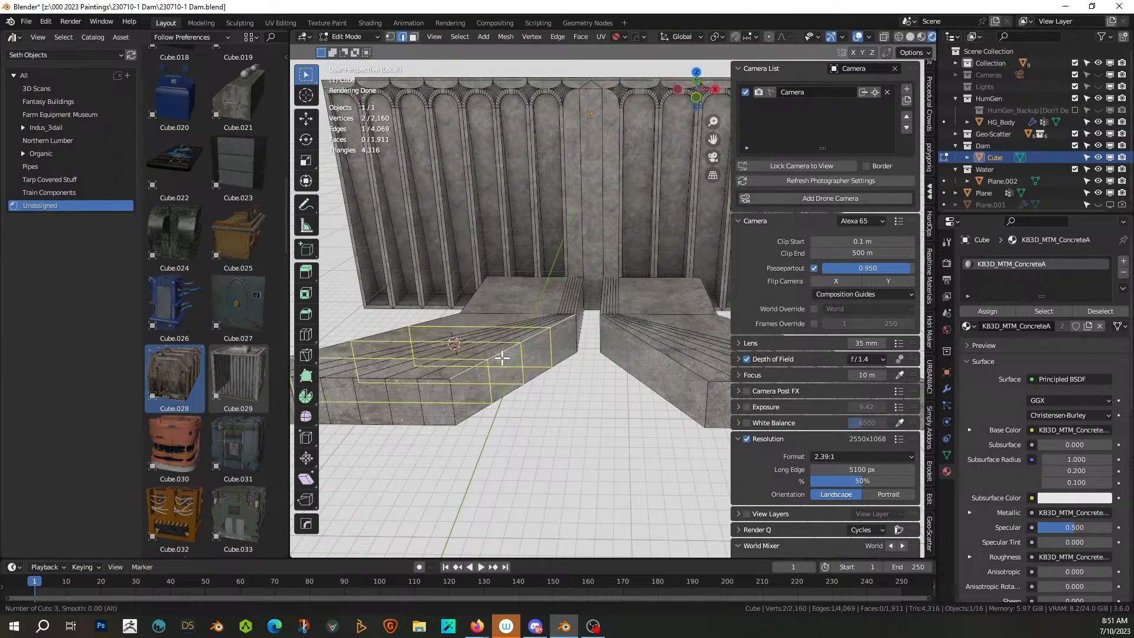
click(502, 357)
right_click(502, 358)
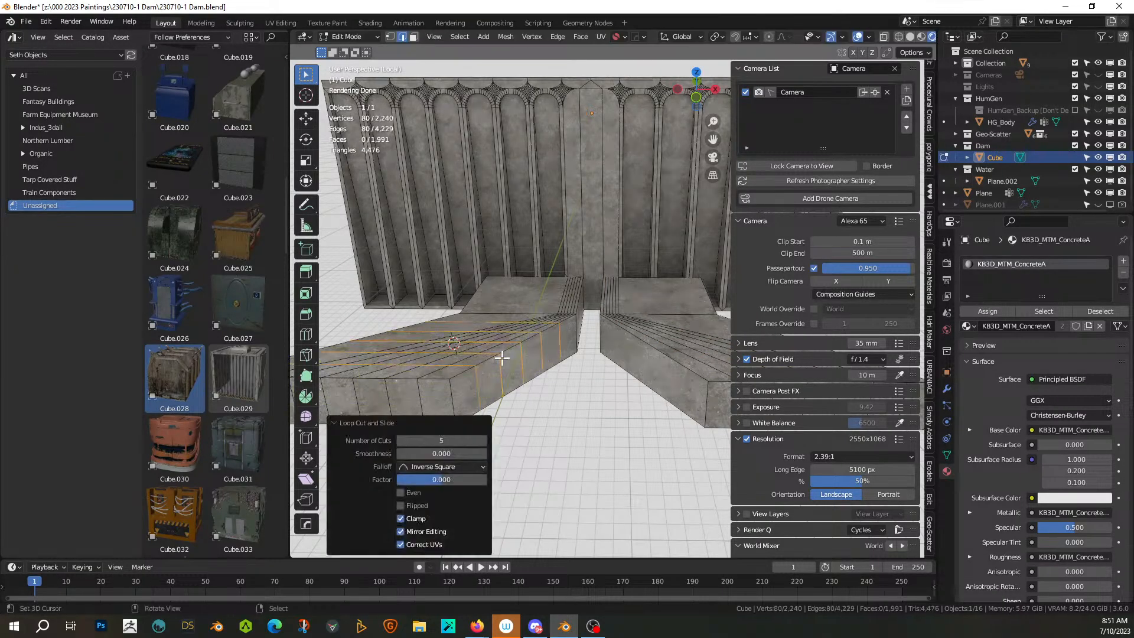
right_click(664, 355)
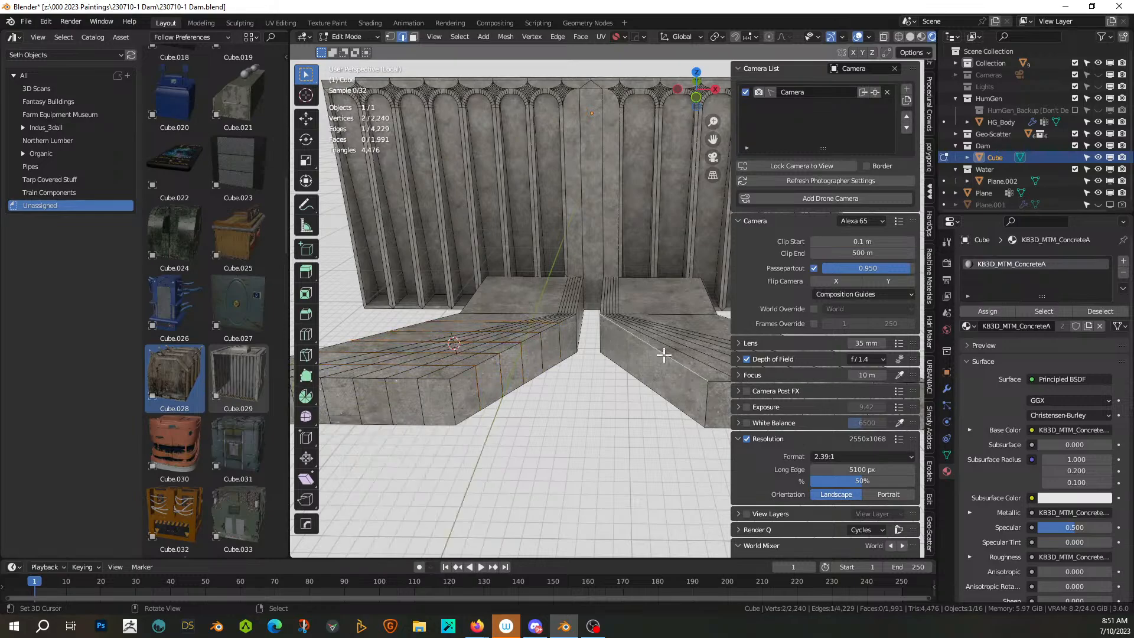
key(ctrl+r)
text(56)
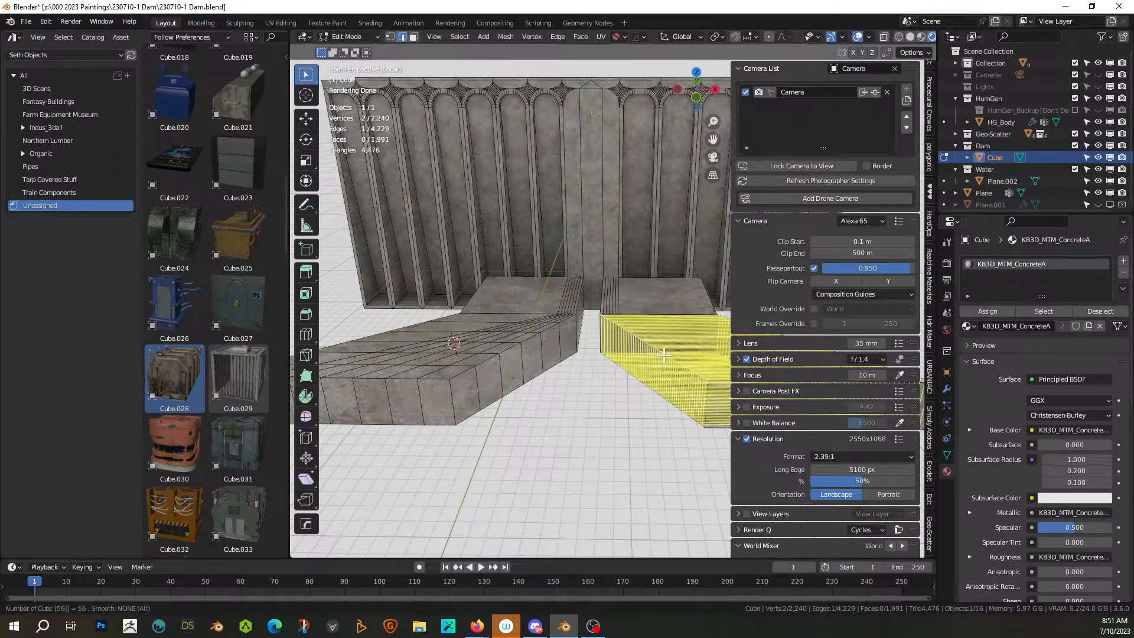
key(Escape)
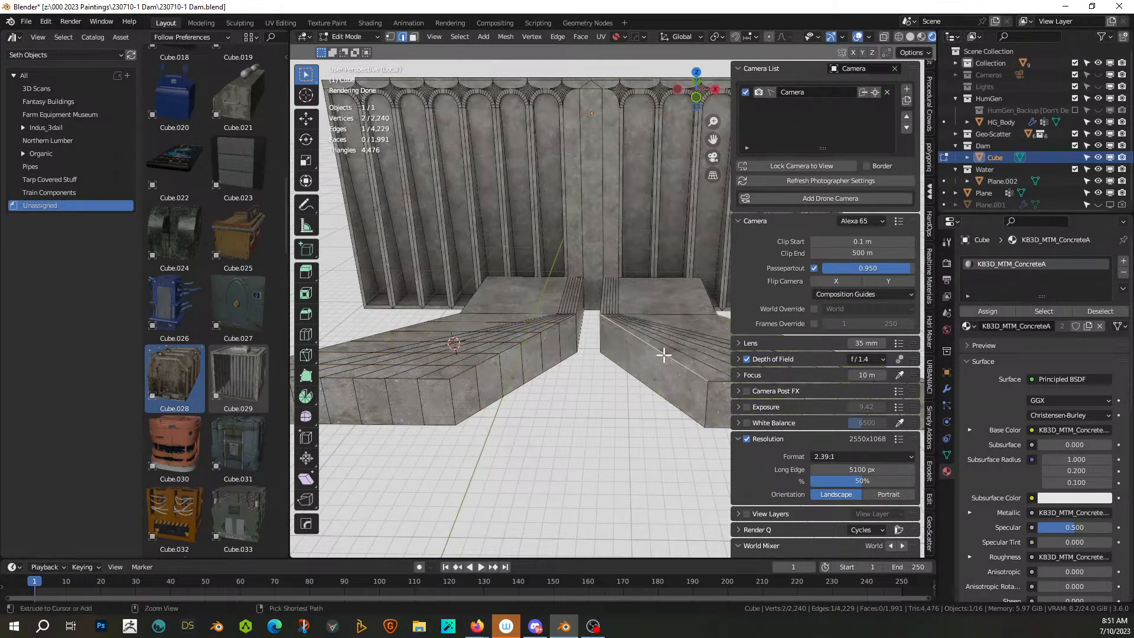
Step: Add five centred loop cuts across the slanted inner edge of the right bank facing the channel
key(ctrl+r)
text(5)
click(664, 355)
right_click(664, 355)
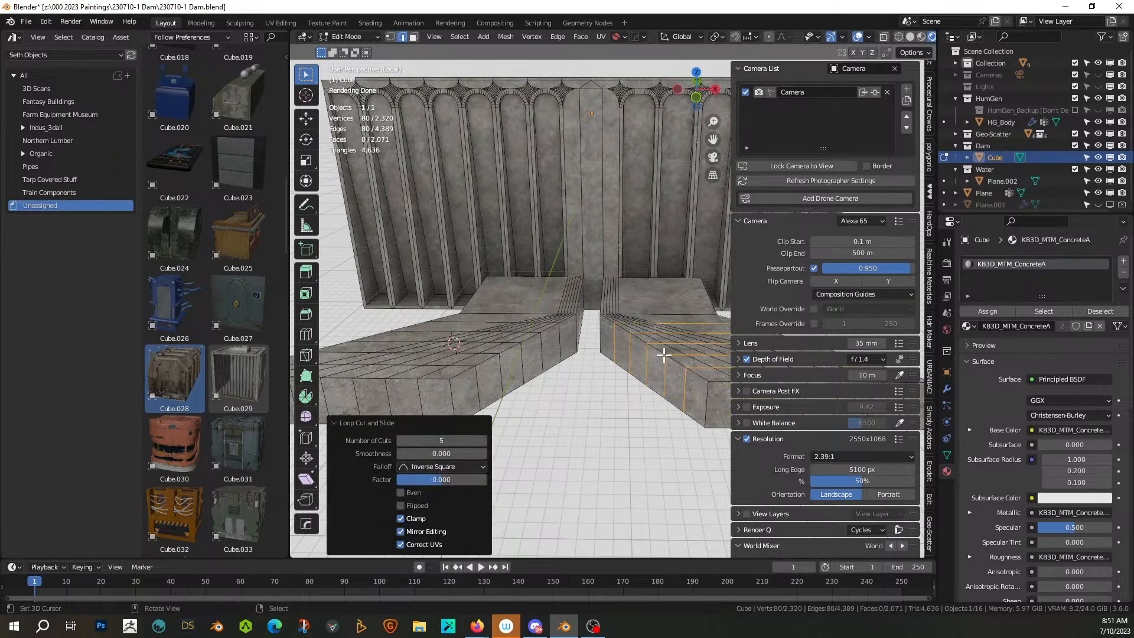
middle_drag(579, 465, 732, 419)
scroll(519, 406, up, 2)
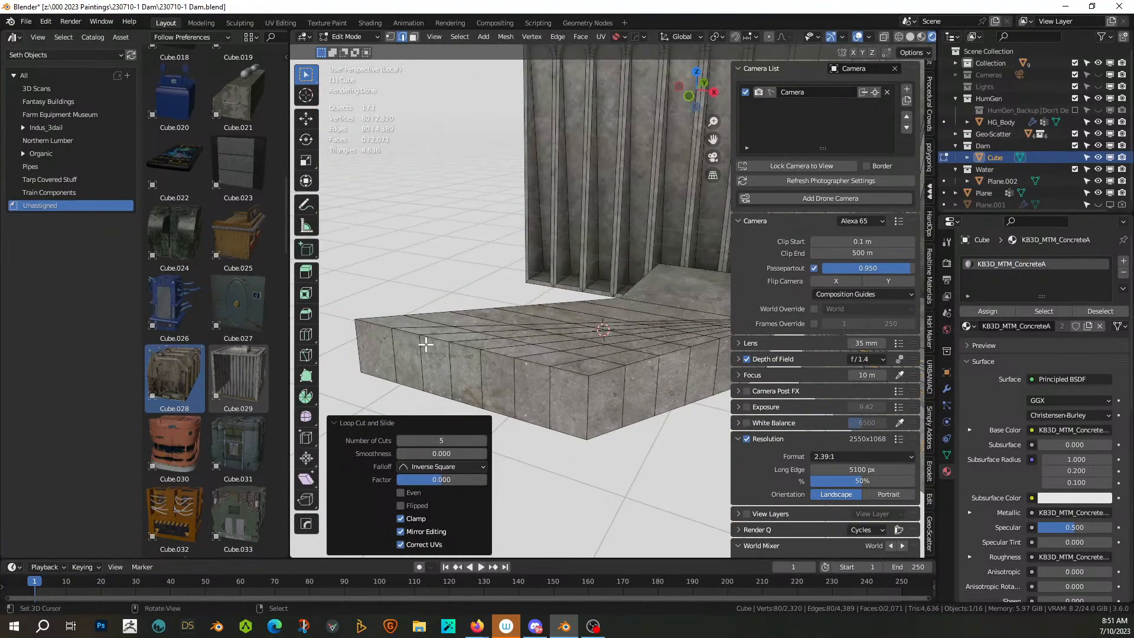
click(376, 323)
middle_drag(572, 407, 537, 378)
ctrl+click(589, 350)
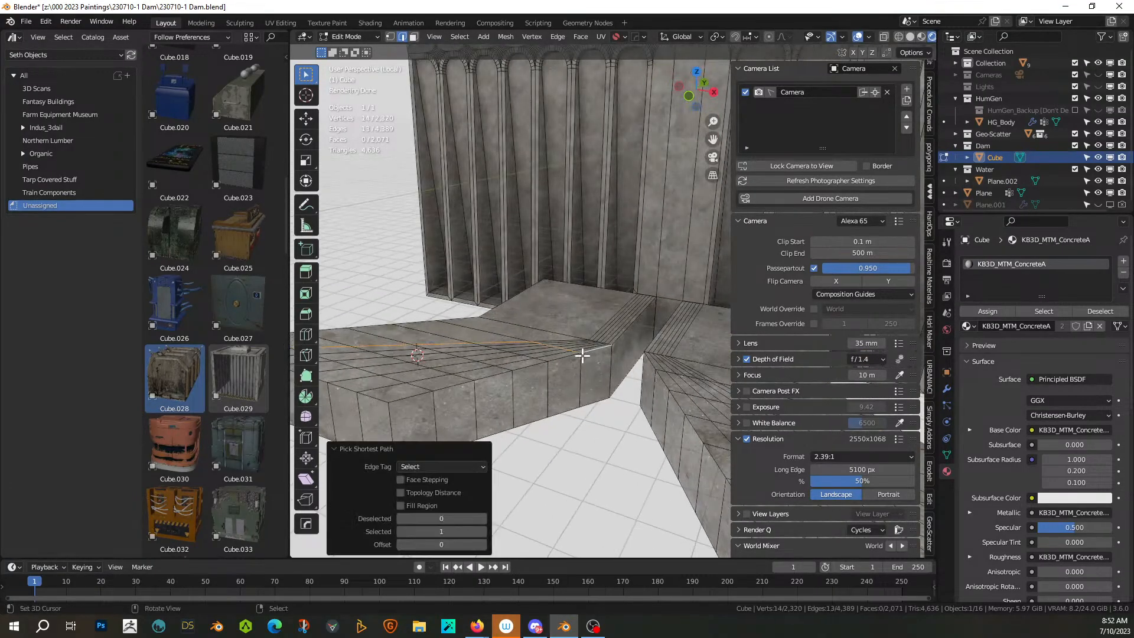
Step: Select the continuous upper rim edges along the front and slanted inner sides of both banks
click(559, 360)
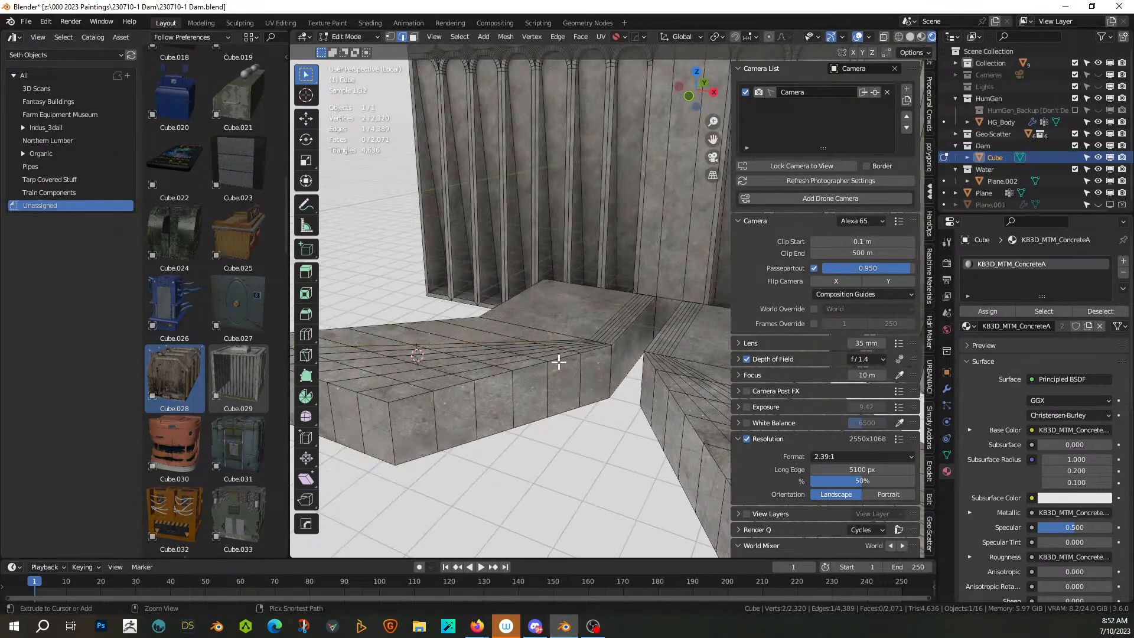
ctrl+click(403, 399)
ctrl+click(596, 353)
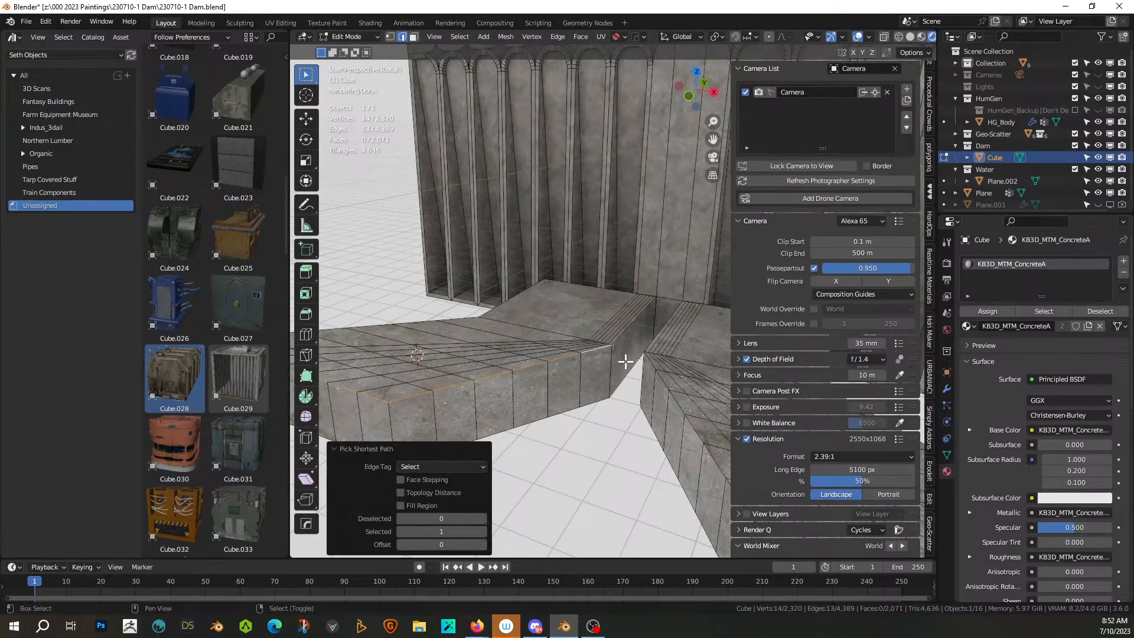
shift+click(649, 361)
scroll(663, 412, down, 2)
shift+middle_drag(664, 412, 579, 402)
shift+click(657, 385)
ctrl+click(570, 328)
shift+click(561, 374)
ctrl+click(497, 397)
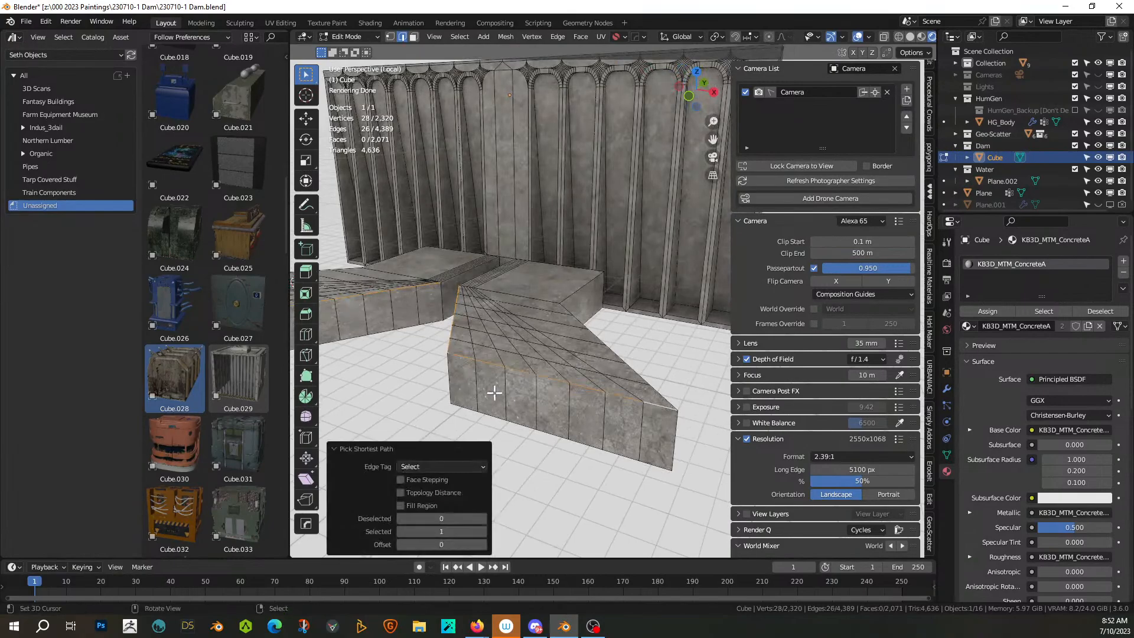
Step: Extrude the selected rim edges of both banks 1 m up along the Z axis
middle_drag(496, 397, 573, 377)
scroll(560, 384, up, 2)
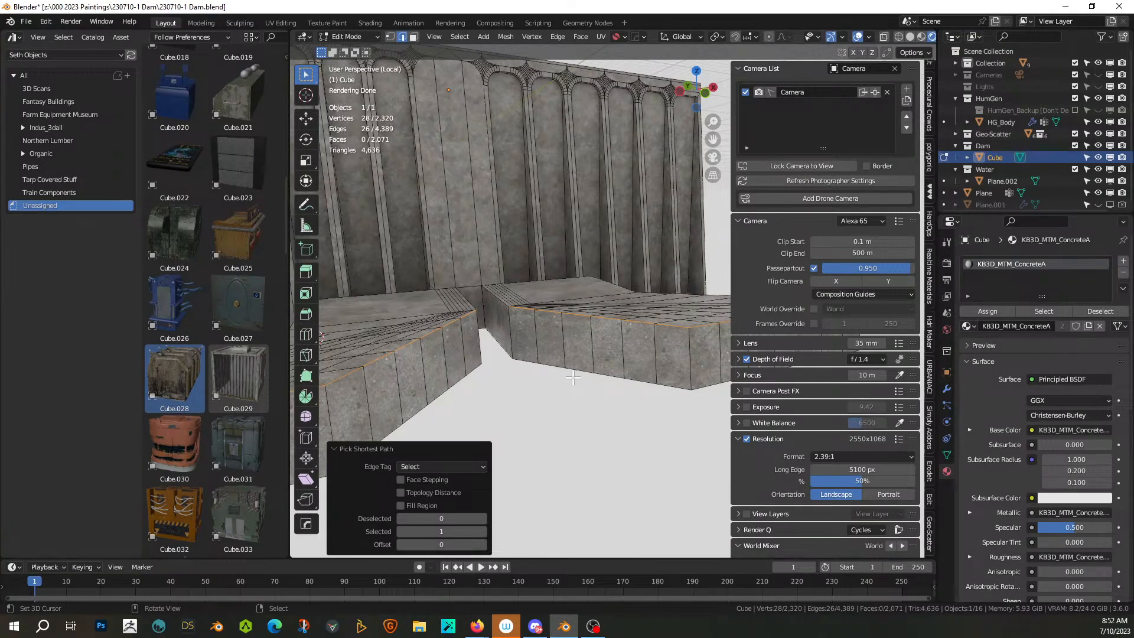
key(e)
key(z)
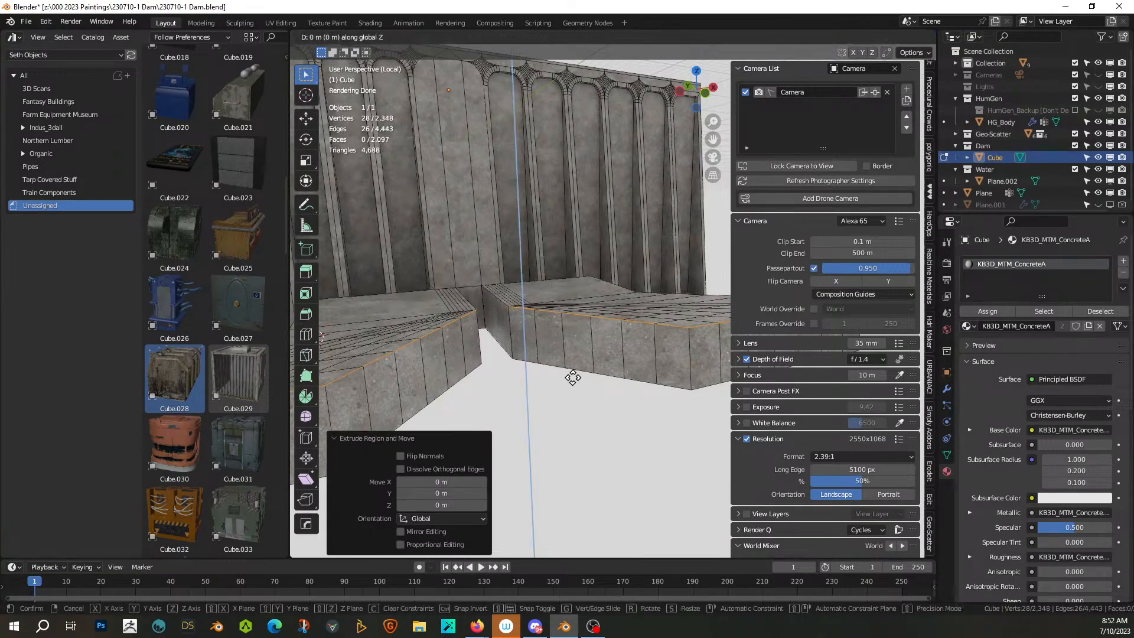
key(1)
key(Return)
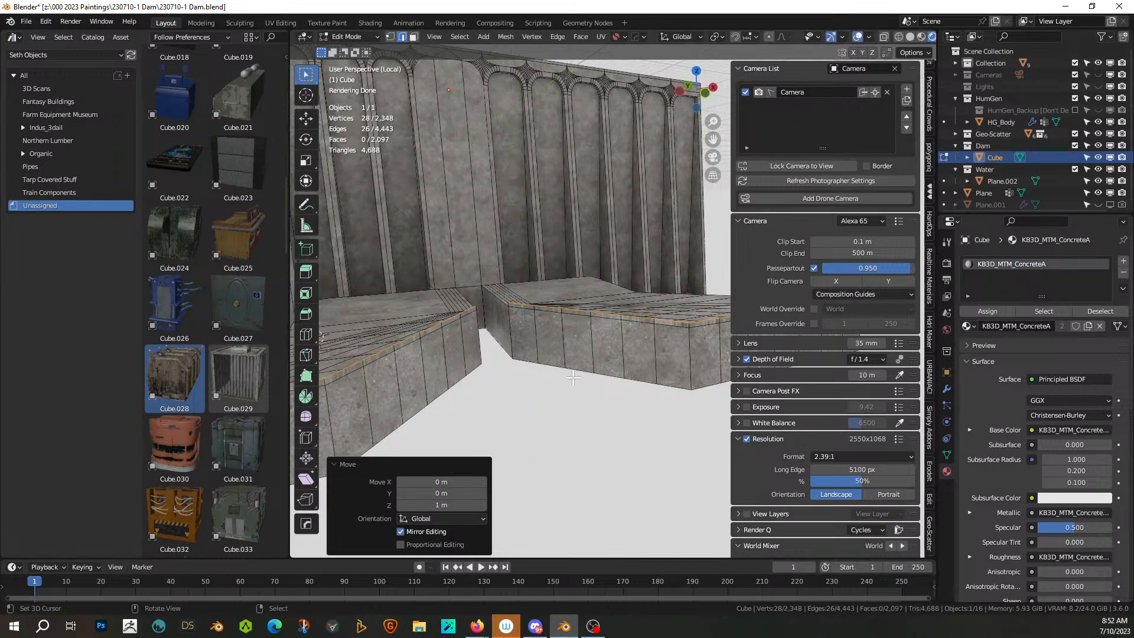
Step: Extrude the raised strip's top edges in place with an edge-slide factor of 0.300
scroll(573, 377, up, 3)
scroll(578, 378, up, 2)
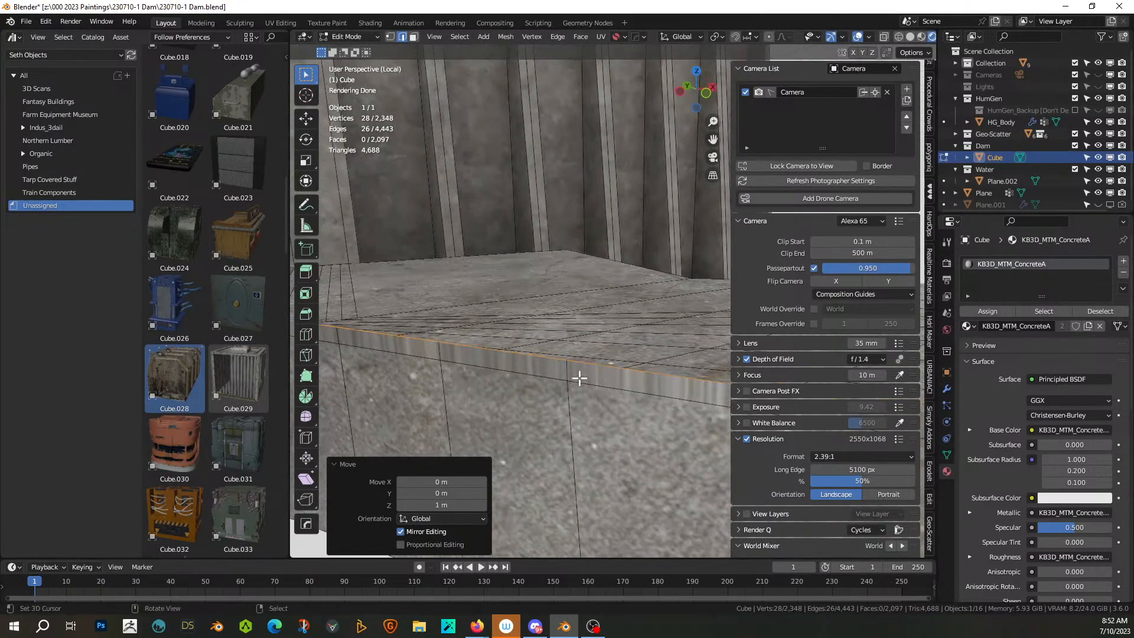
key(ctrl+r)
click(580, 378)
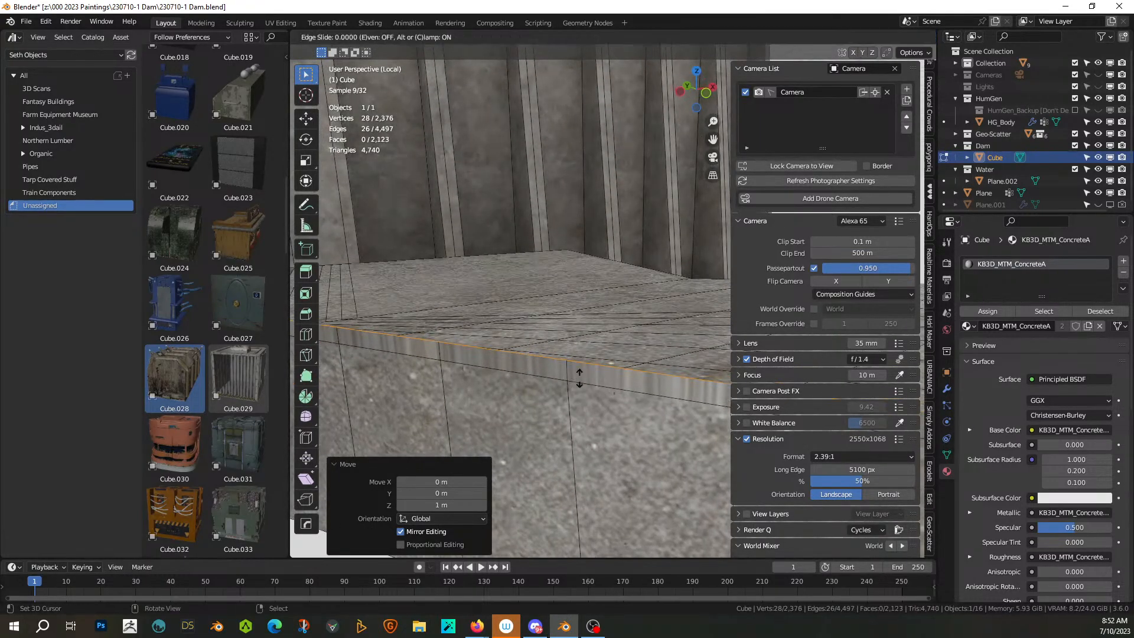
click(580, 378)
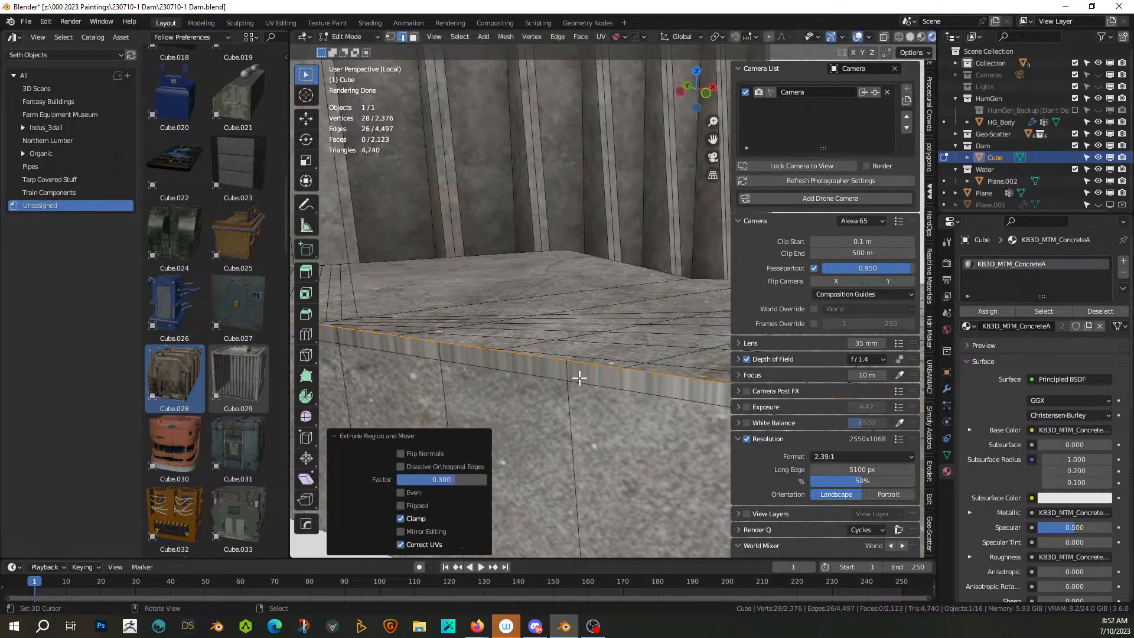
Step: Extrude the strip's top edges another 0.3 m up along the Z axis
text(e)
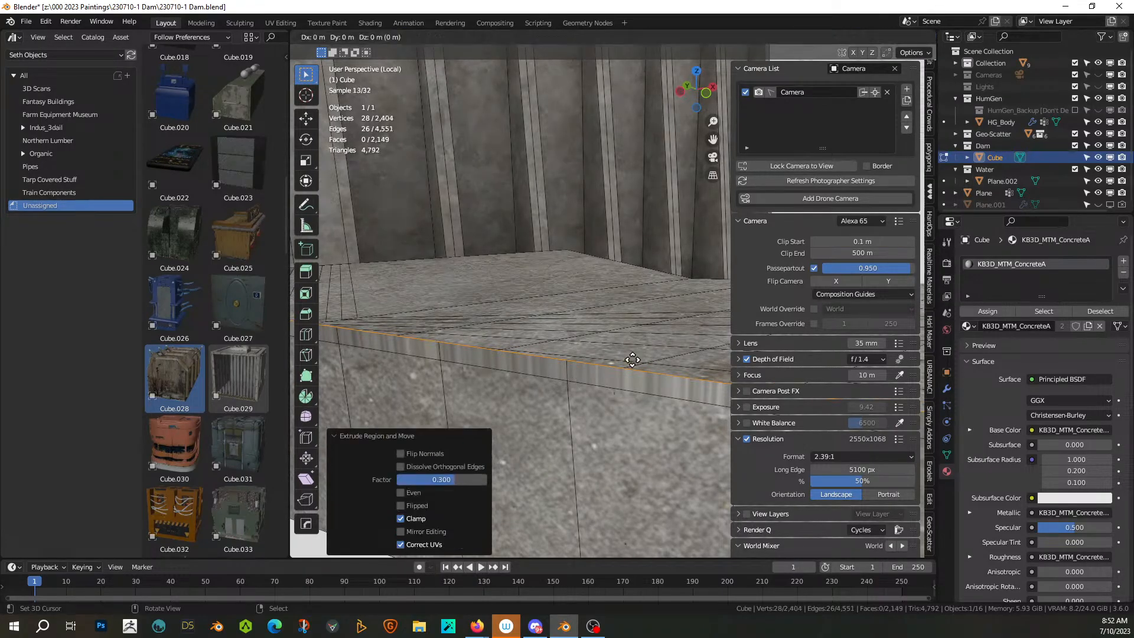
text(z.3)
key(Return)
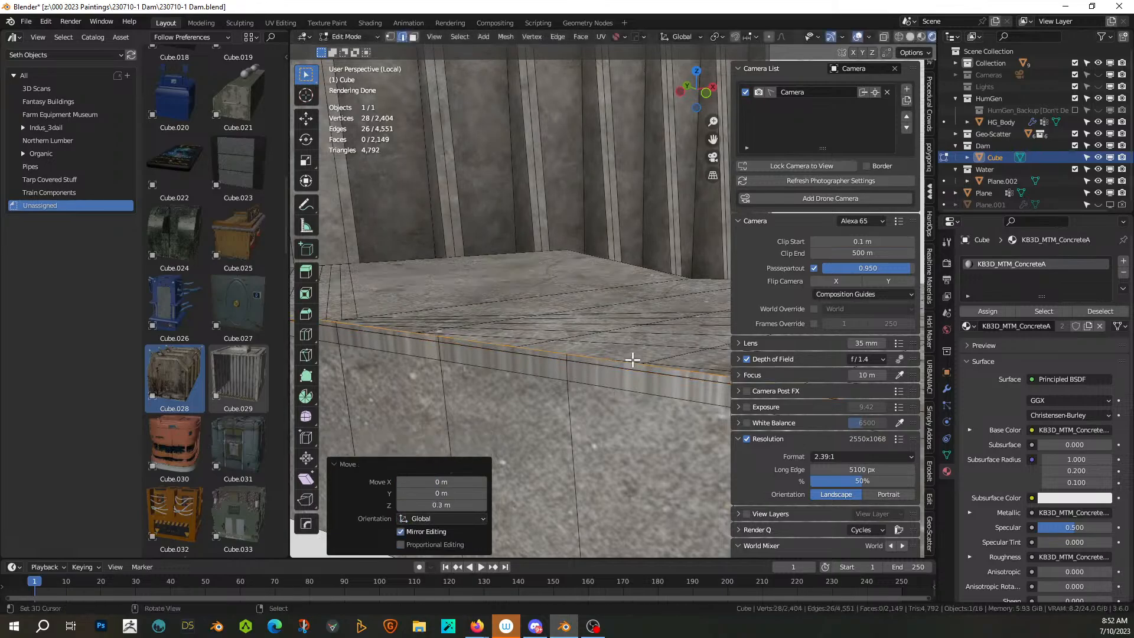
Step: Grow the selection to cover the whole extruded rim strip and separate it into its own object
key(ctrl+KP_Add)
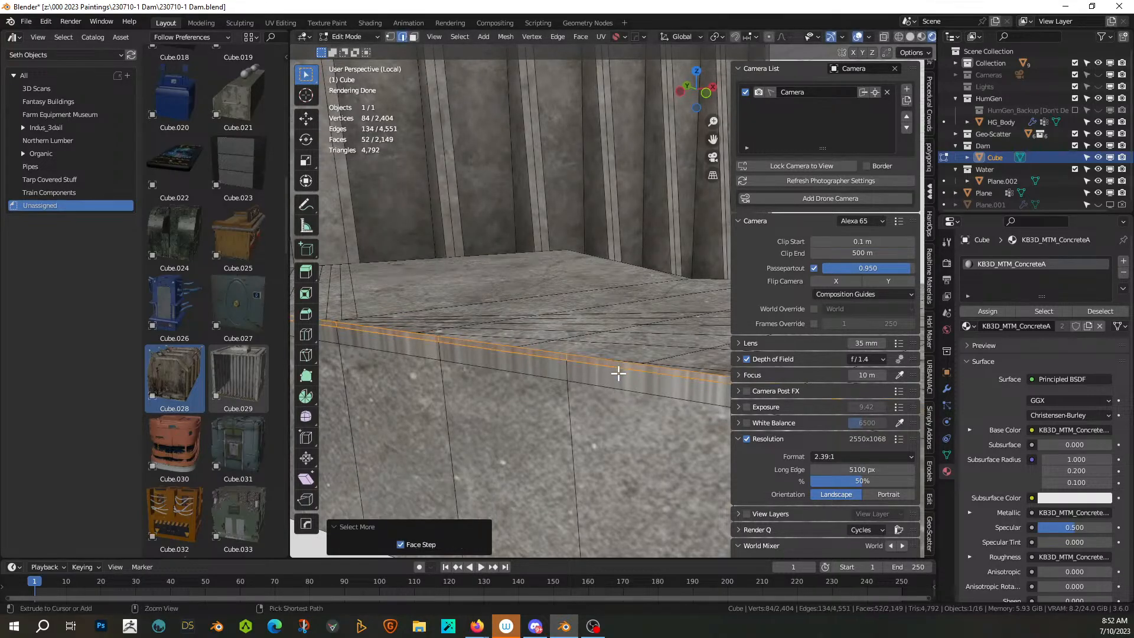
key(ctrl+KP_Add)
key(p)
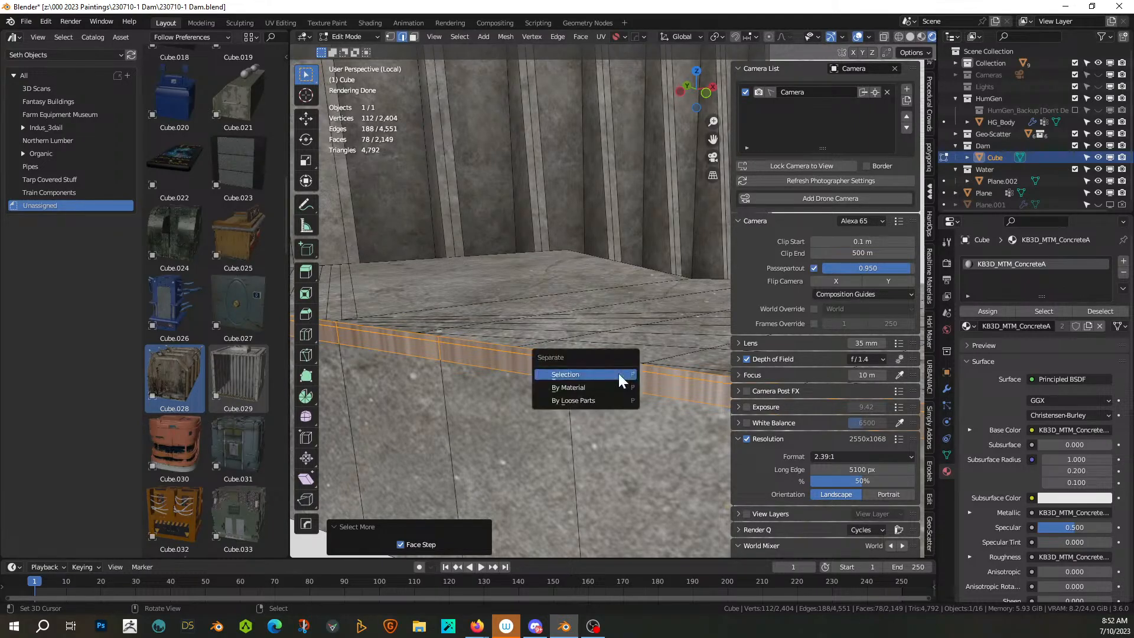
click(620, 376)
middle_drag(618, 372, 695, 394)
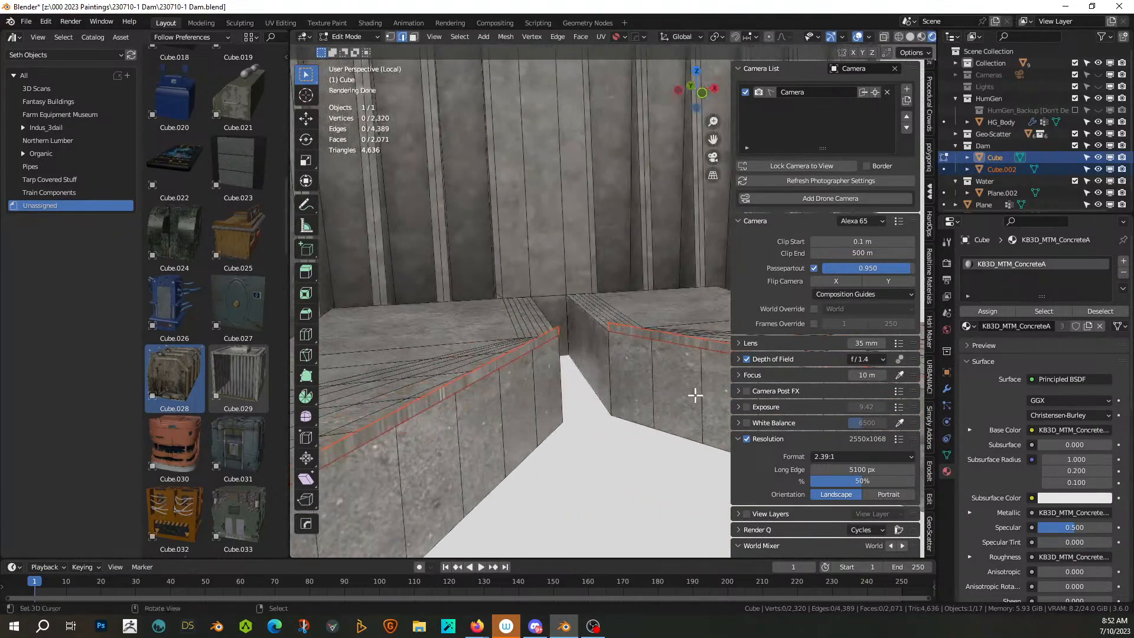
Step: Close the asset browser area and switch the viewport to solid shading
right_click(132, 34)
mouse_move(120, 63)
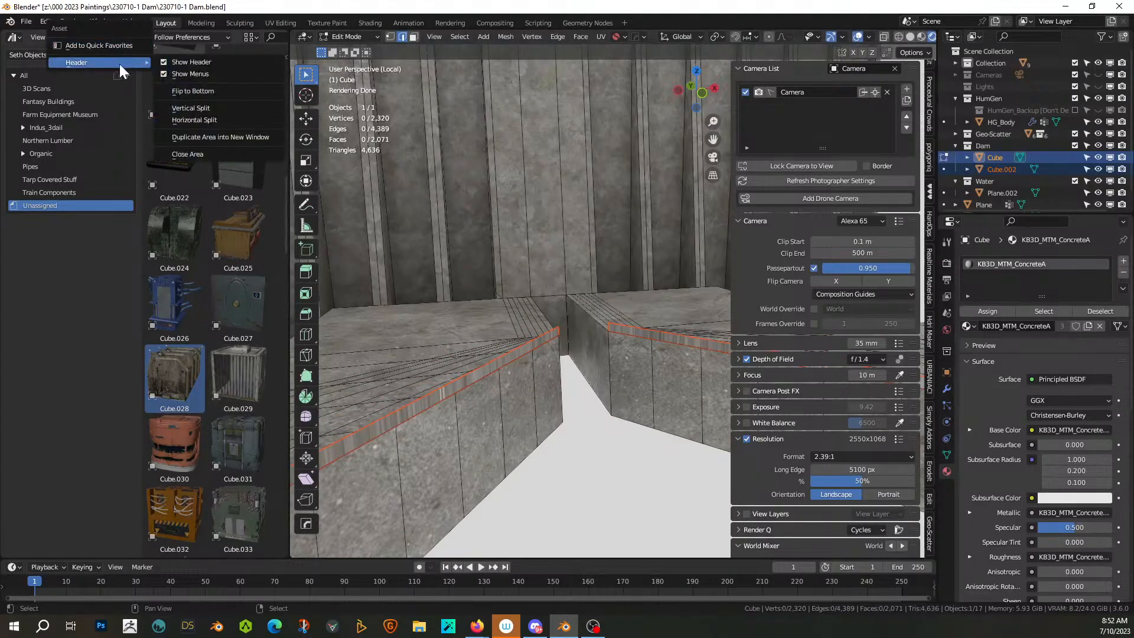
click(187, 152)
middle_drag(384, 283, 497, 370)
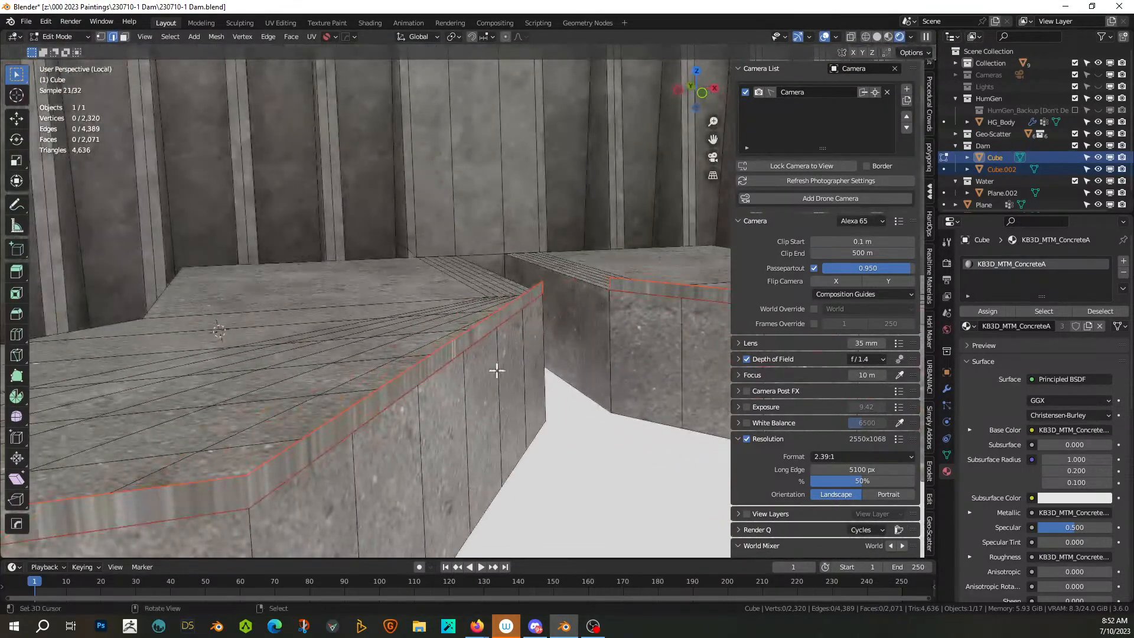
click(877, 36)
middle_drag(348, 433, 369, 417)
Step: Leave the bank mesh and open the separated rim strip for mesh editing
key(Tab)
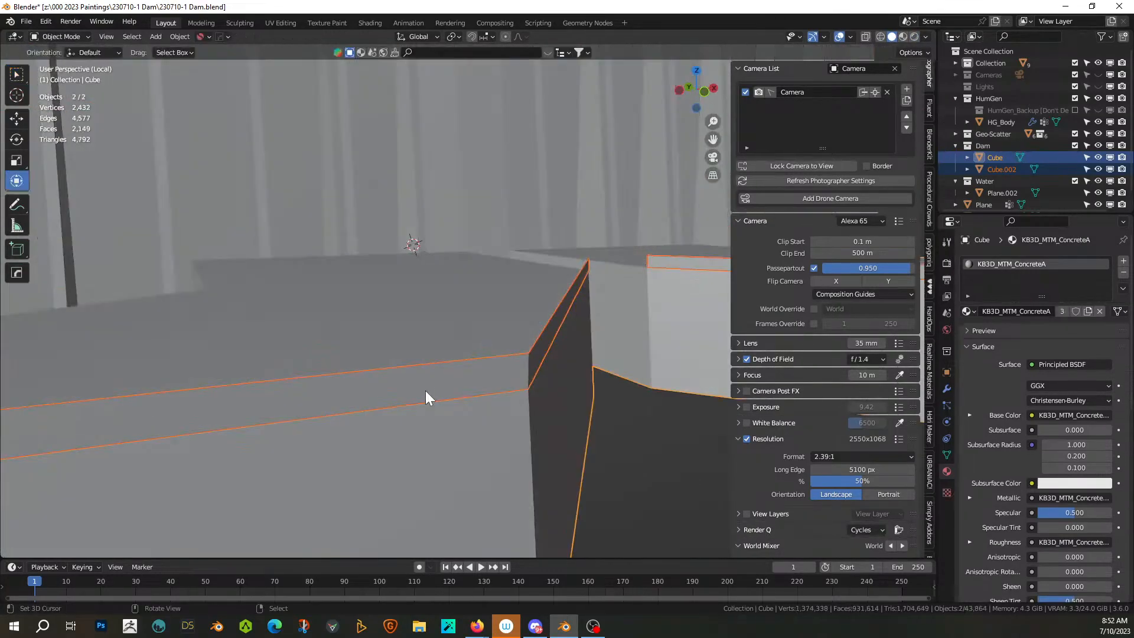
right_click(430, 398)
key(Tab)
scroll(396, 391, down, 5)
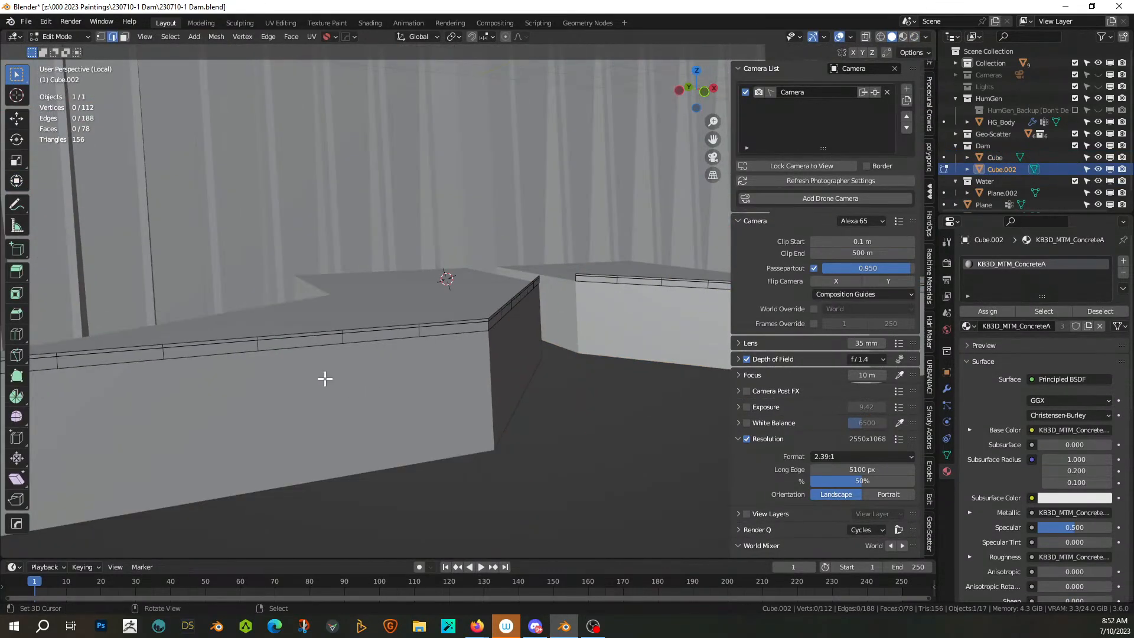
middle_drag(325, 379, 351, 393)
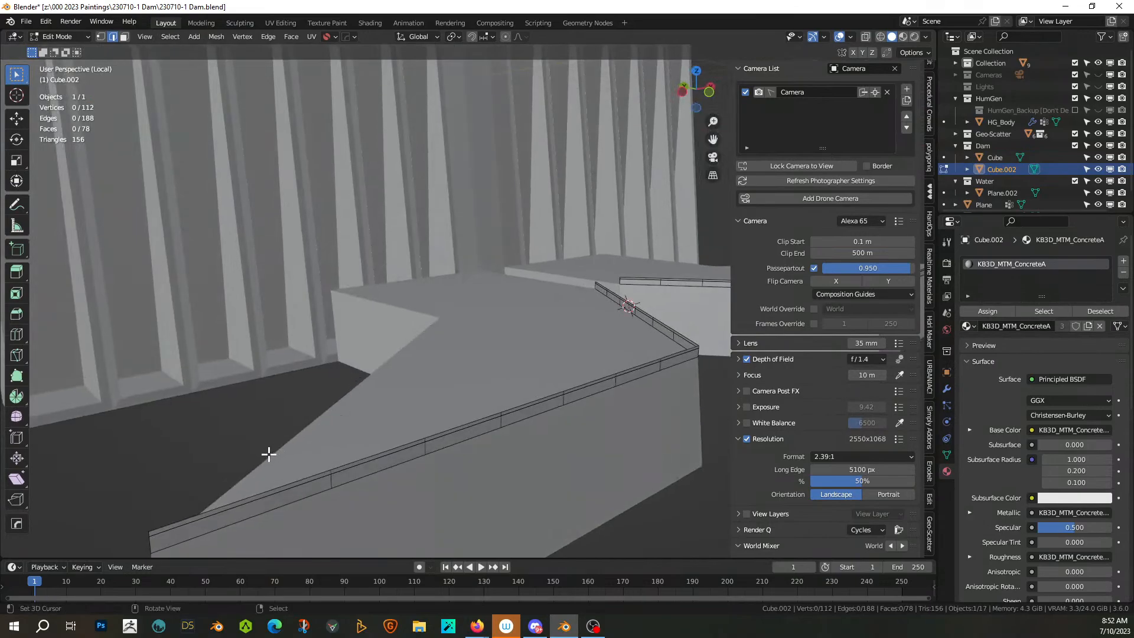
Step: Select the rim strip's top edge loop and the edge loop just below it
alt+click(237, 502)
alt+shift+right_click(236, 508)
shift+middle_drag(458, 469, 138, 486)
scroll(355, 356, up, 5)
scroll(355, 356, up, 3)
scroll(354, 359, down, 2)
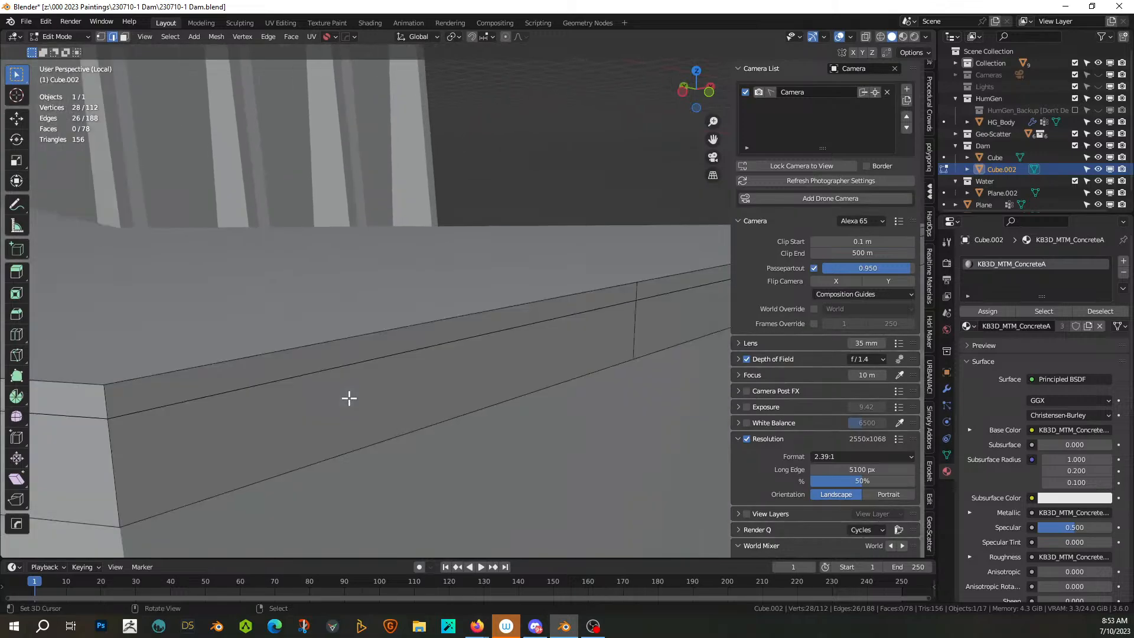
alt+shift+click(314, 351)
alt+shift+click(309, 372)
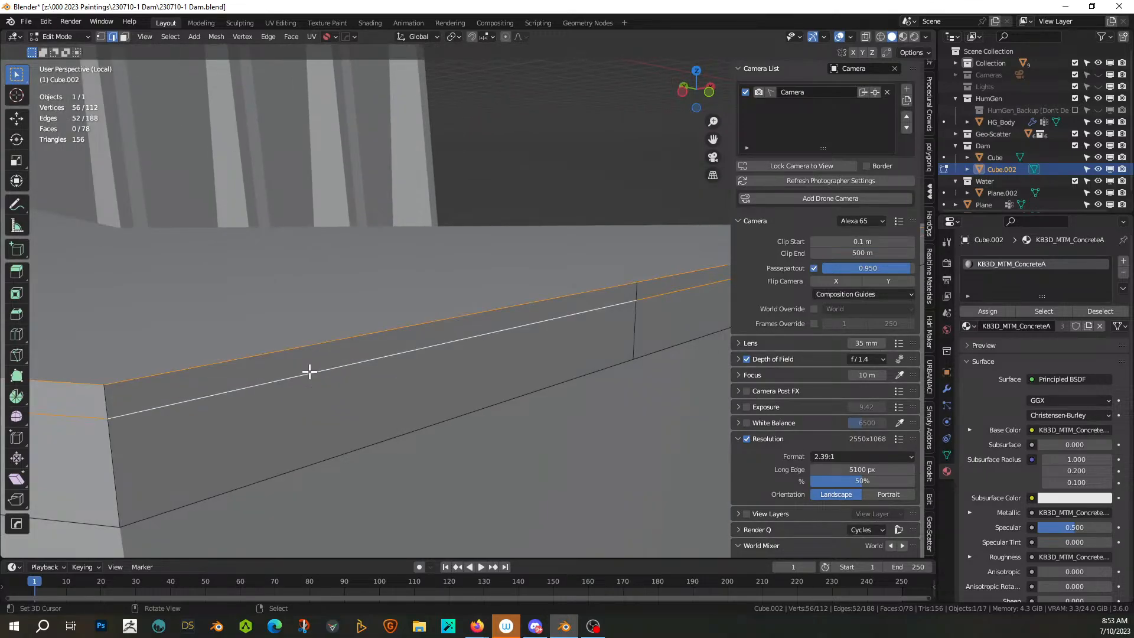
Step: Extract the two selected edge loops into a separate round curve about 0.072 m in bevel depth
key(q)
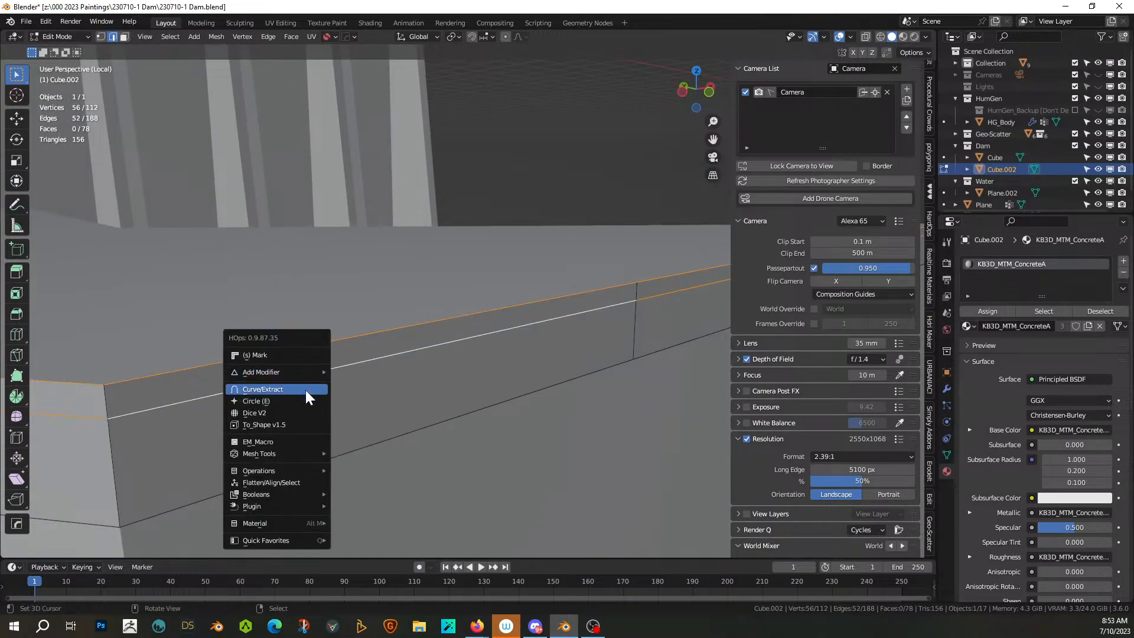
click(307, 389)
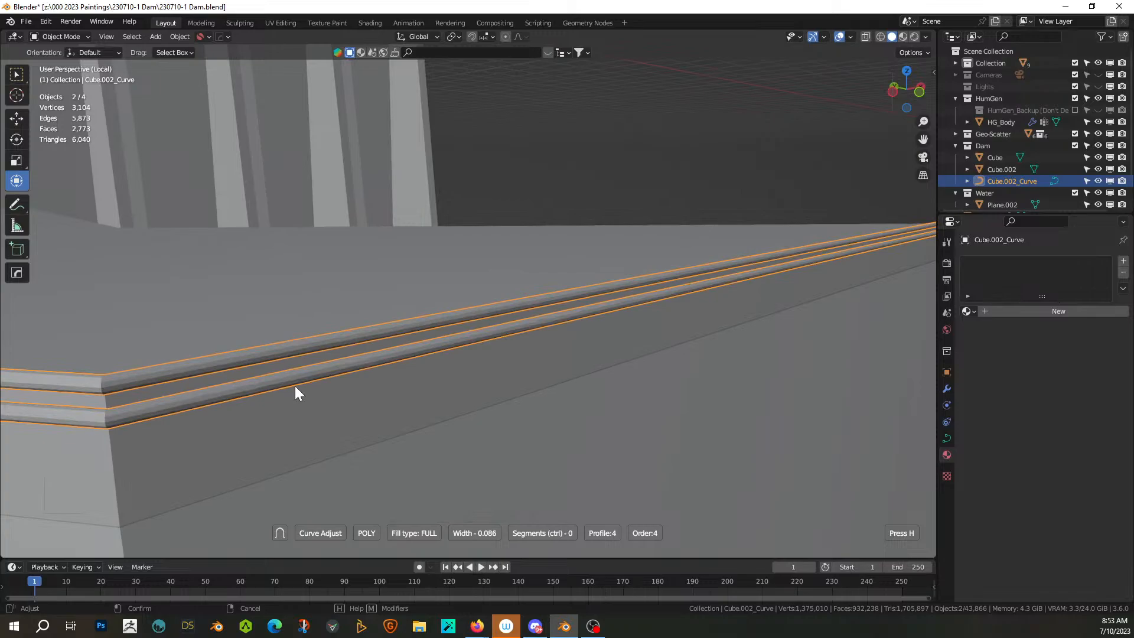
click(295, 392)
key(n)
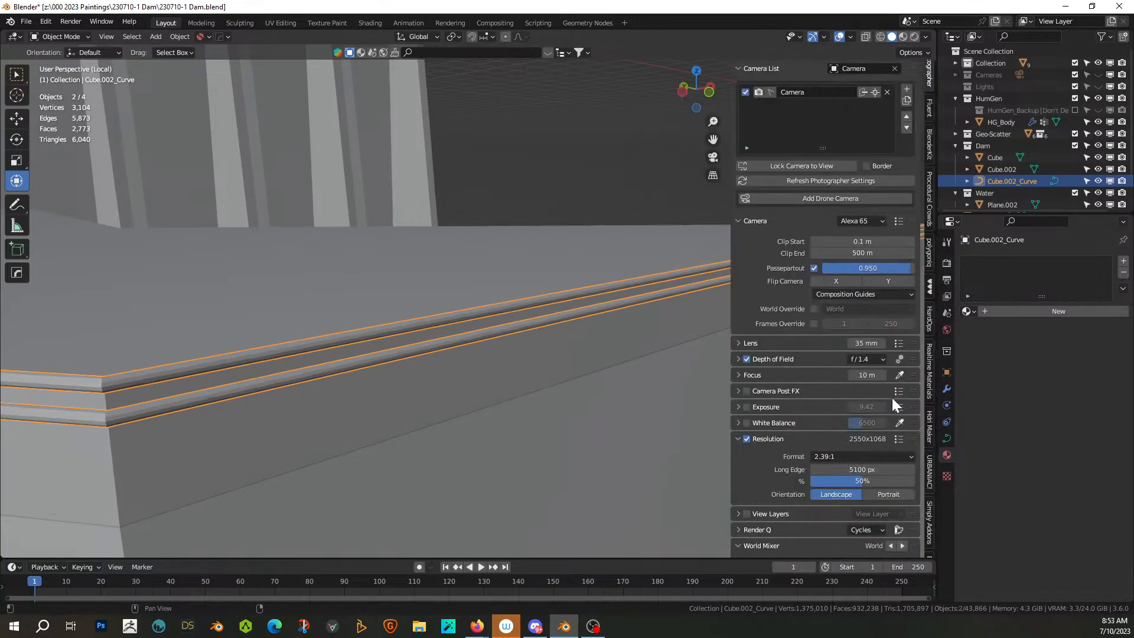
Step: Set the bevel depth of the extracted rail curve to 0.05 m
click(947, 438)
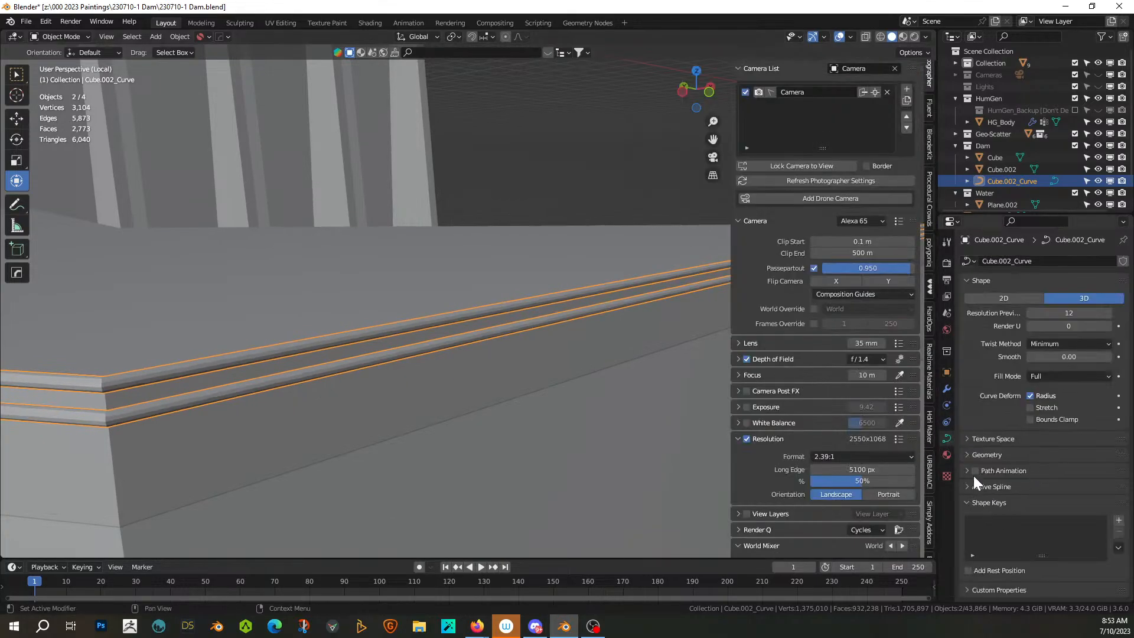
click(972, 455)
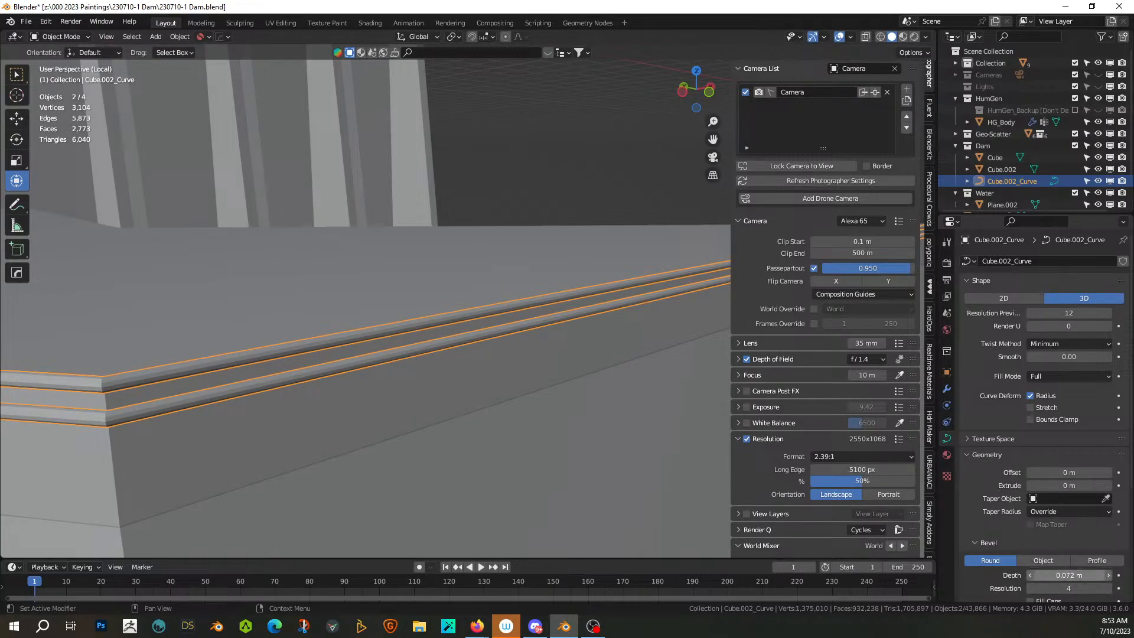
drag(1063, 575, 1058, 573)
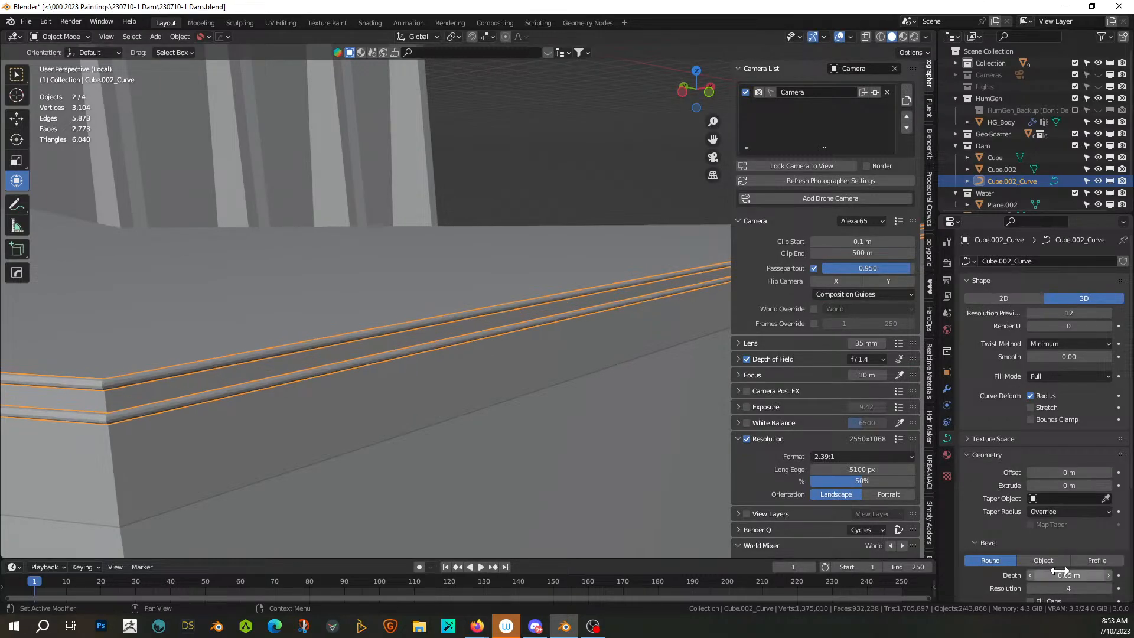
Step: Reopen the rim strip mesh for editing, select all of its geometry and isolate it in local view
middle_drag(585, 407, 625, 410)
middle_drag(504, 391, 388, 360)
click(377, 364)
key(Tab)
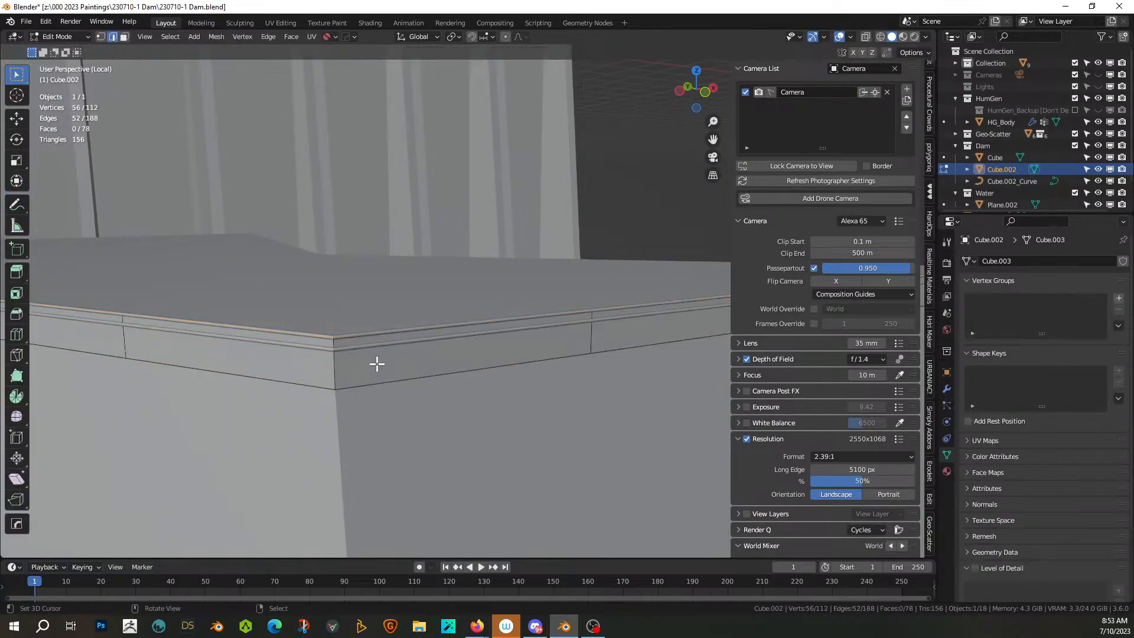
key(a)
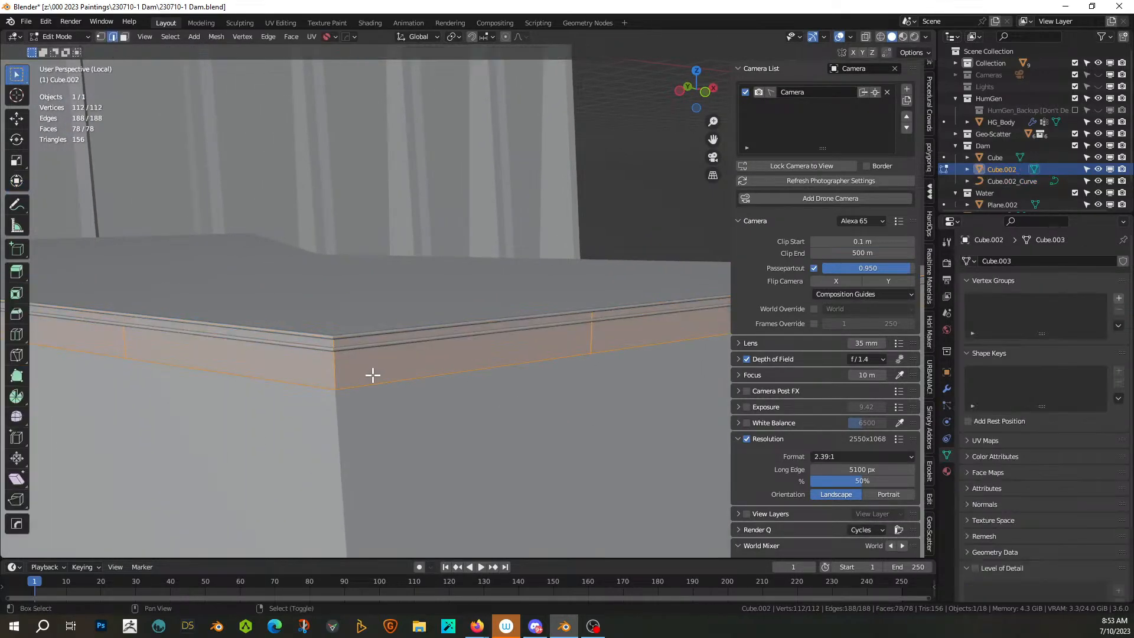
scroll(597, 362, down, 3)
key(KP_Divide)
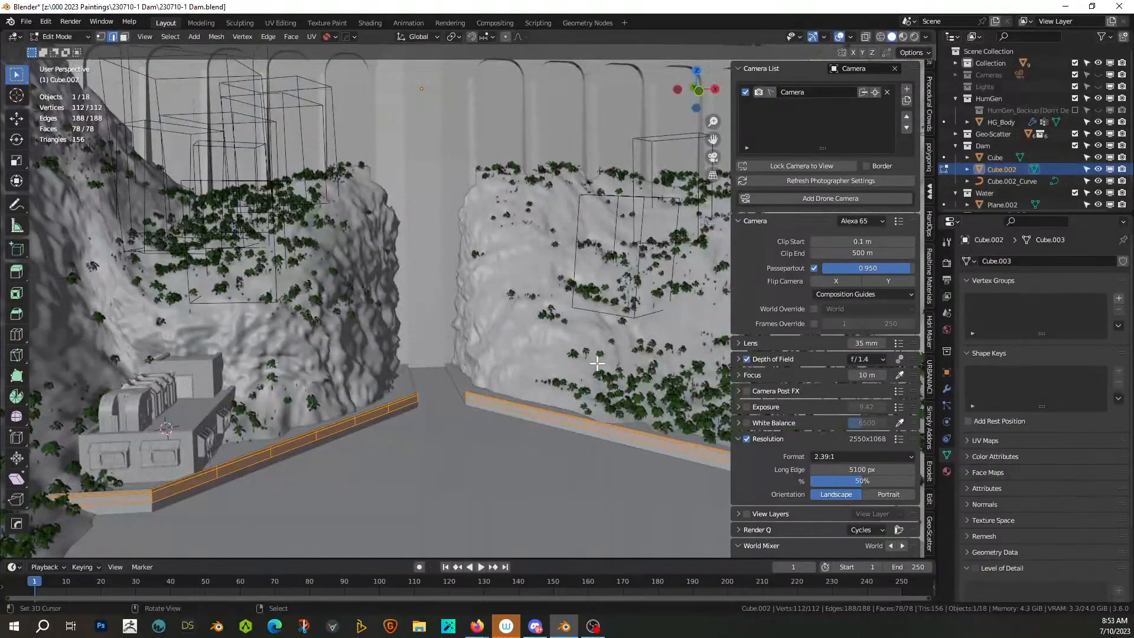
key(KP_Divide)
Step: Deselect the strip's top and bottom long edge loops, keeping the vertical post edges selected
scroll(597, 362, up, 5)
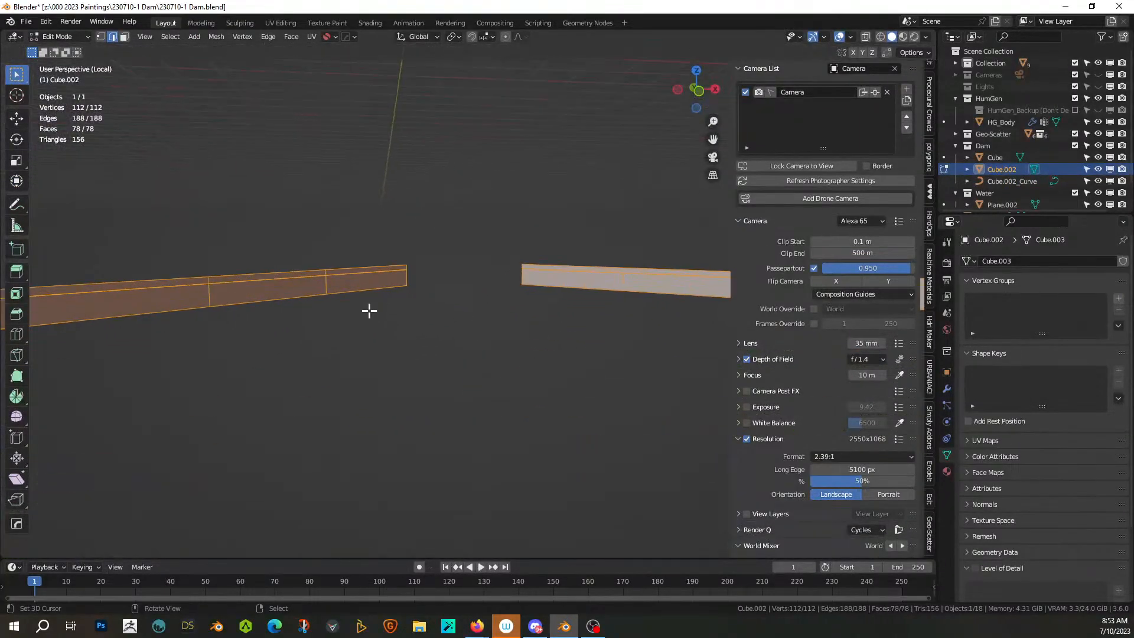
alt+shift+right_click(281, 270)
alt+shift+right_click(282, 275)
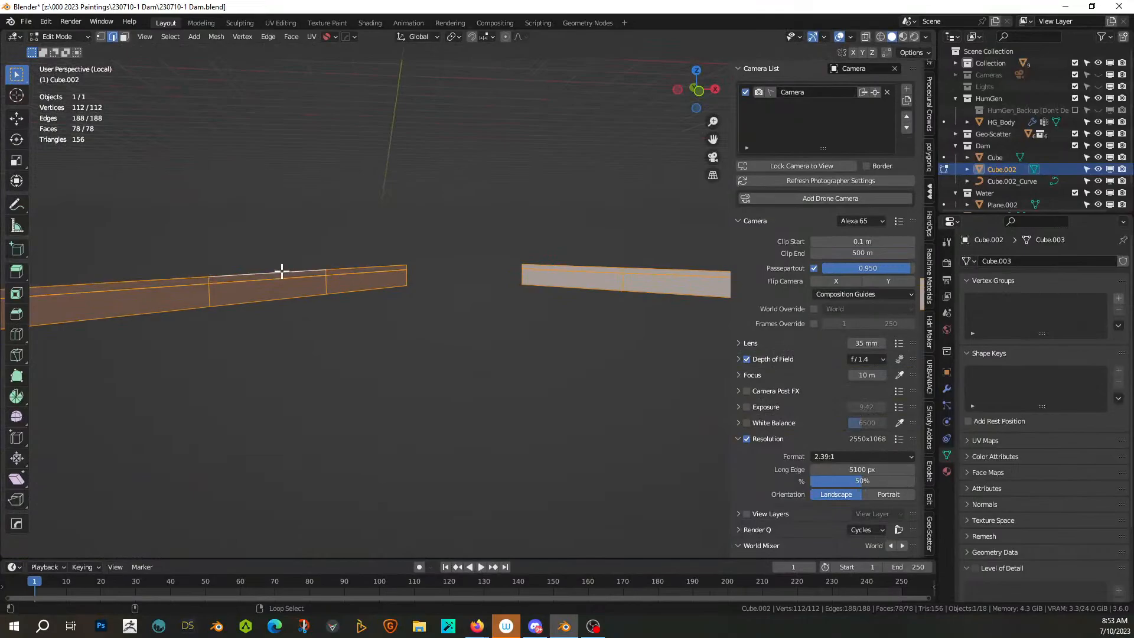
alt+shift+right_click(283, 274)
alt+shift+right_click(283, 298)
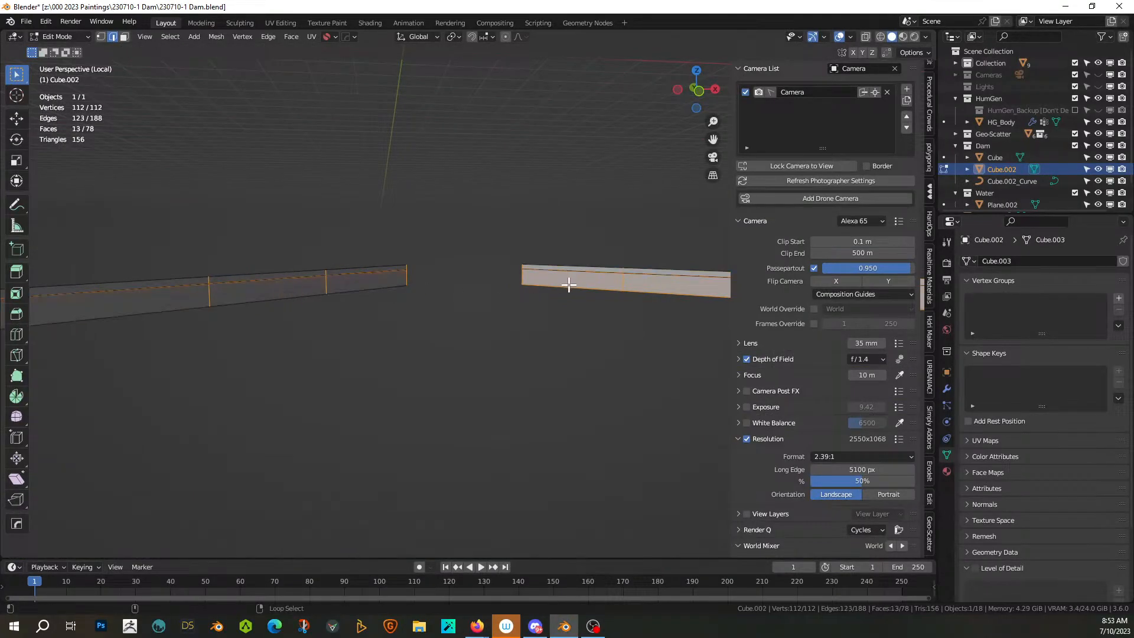
alt+shift+right_click(568, 287)
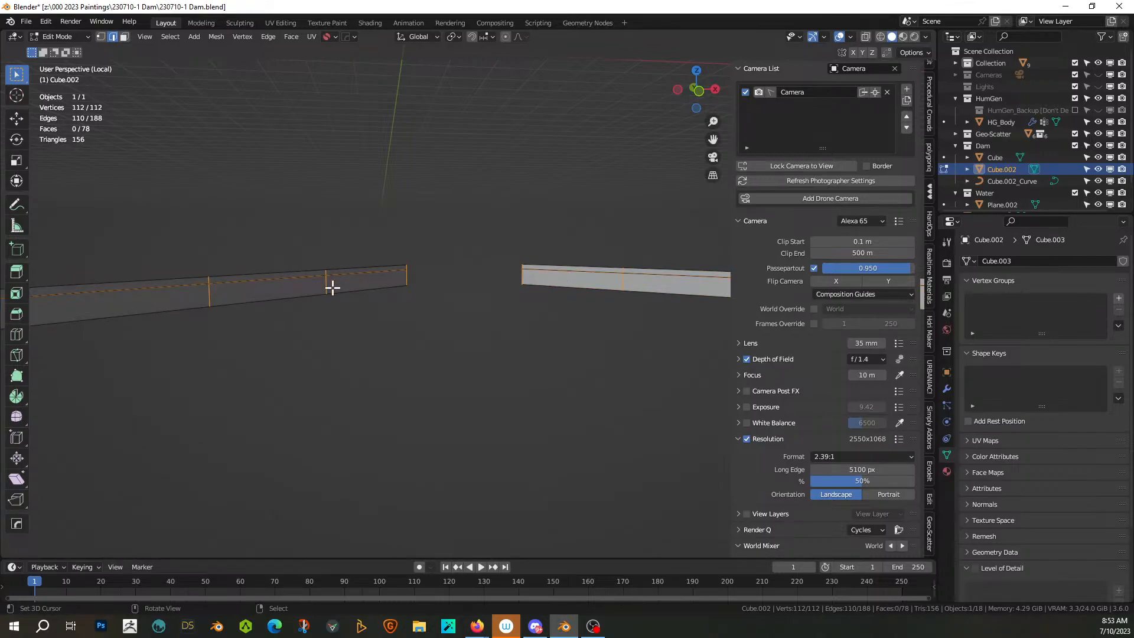
scroll(332, 288, up, 3)
shift+middle_drag(301, 304, 248, 304)
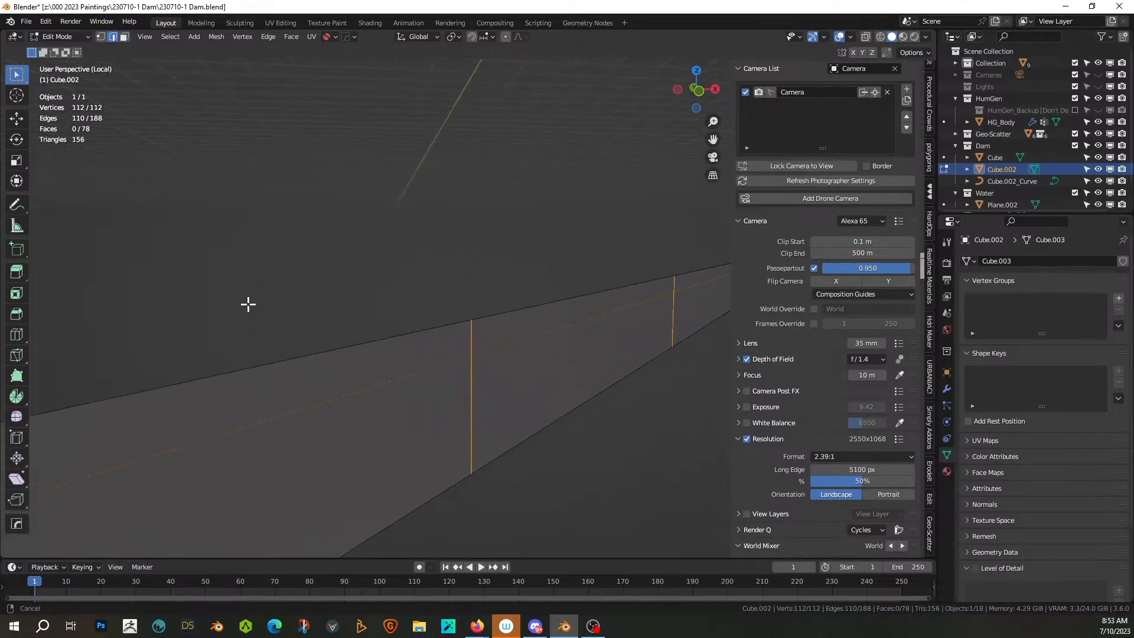
alt+shift+right_click(356, 394)
alt+shift+right_click(356, 394)
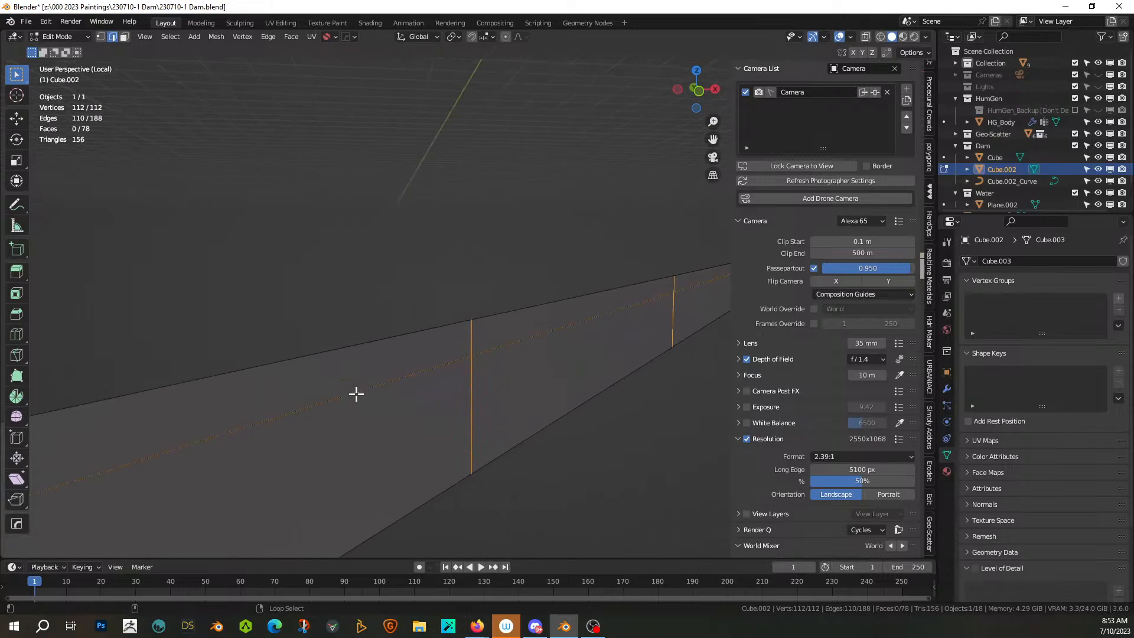
middle_drag(356, 394, 392, 397)
Step: Try to extract the vertical post edges and middle edges as a curve, cancel its width adjustment and undo the extraction
key(q)
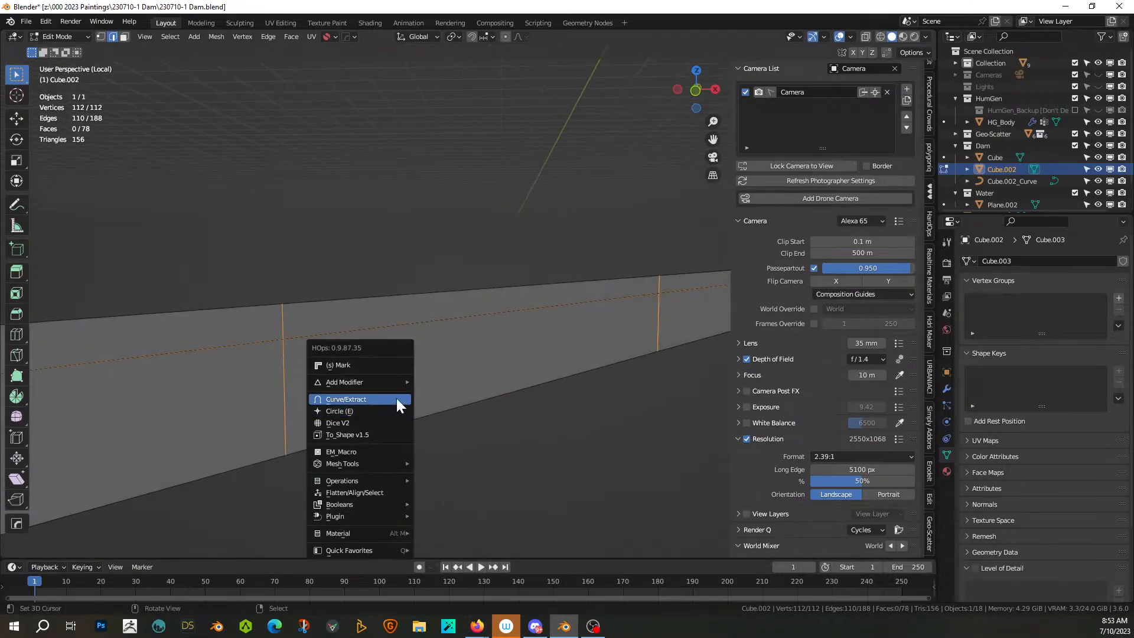
click(396, 399)
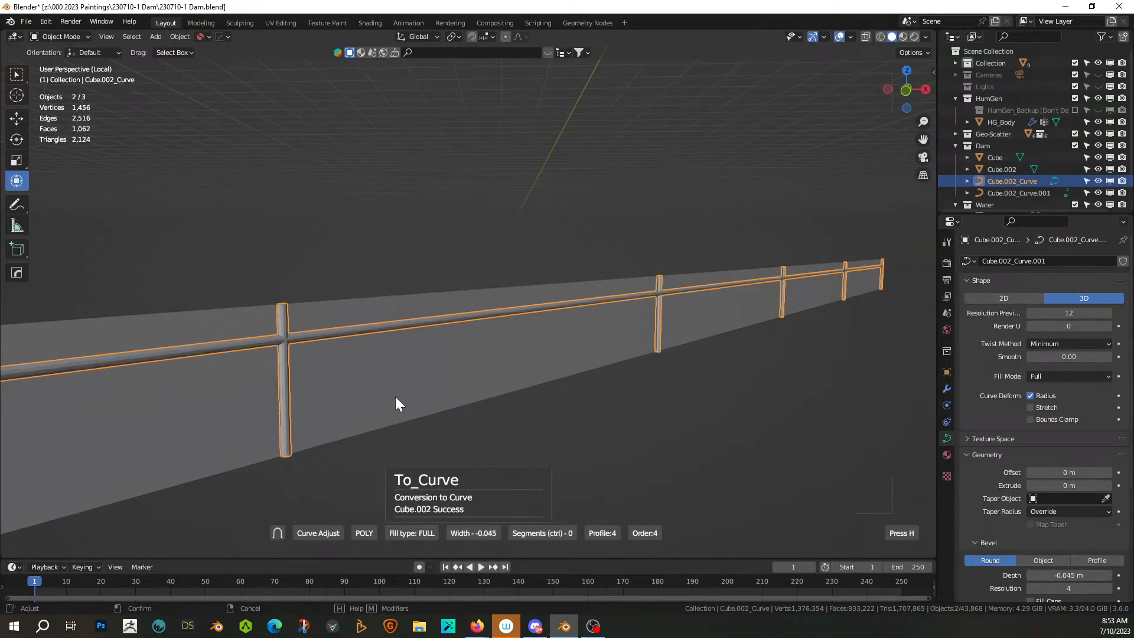
right_click(396, 397)
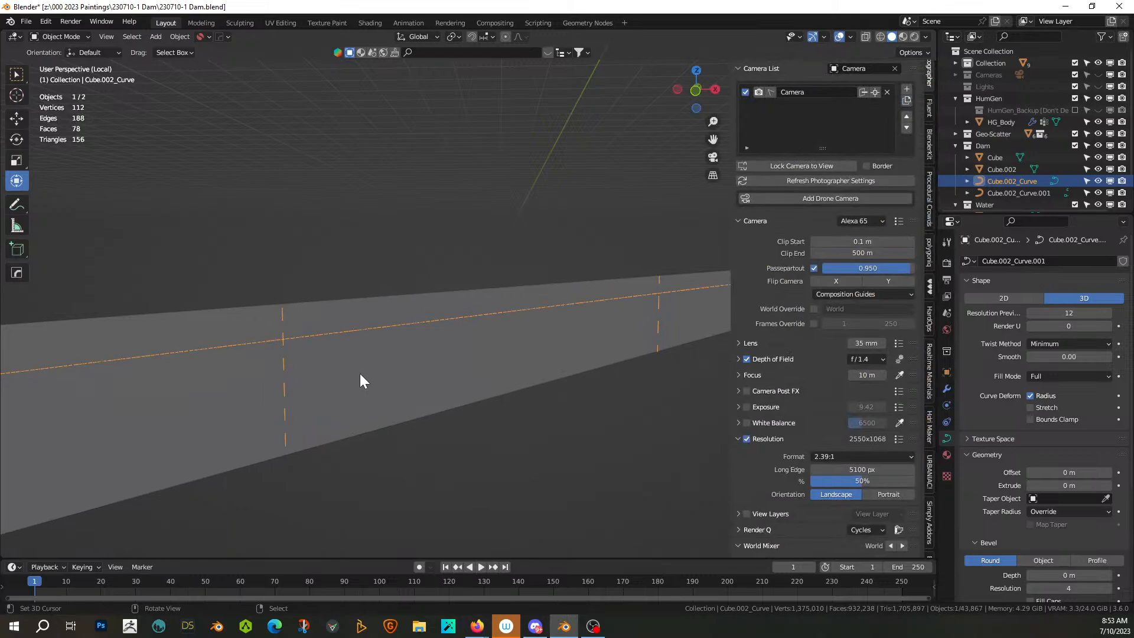
middle_drag(360, 380, 397, 369)
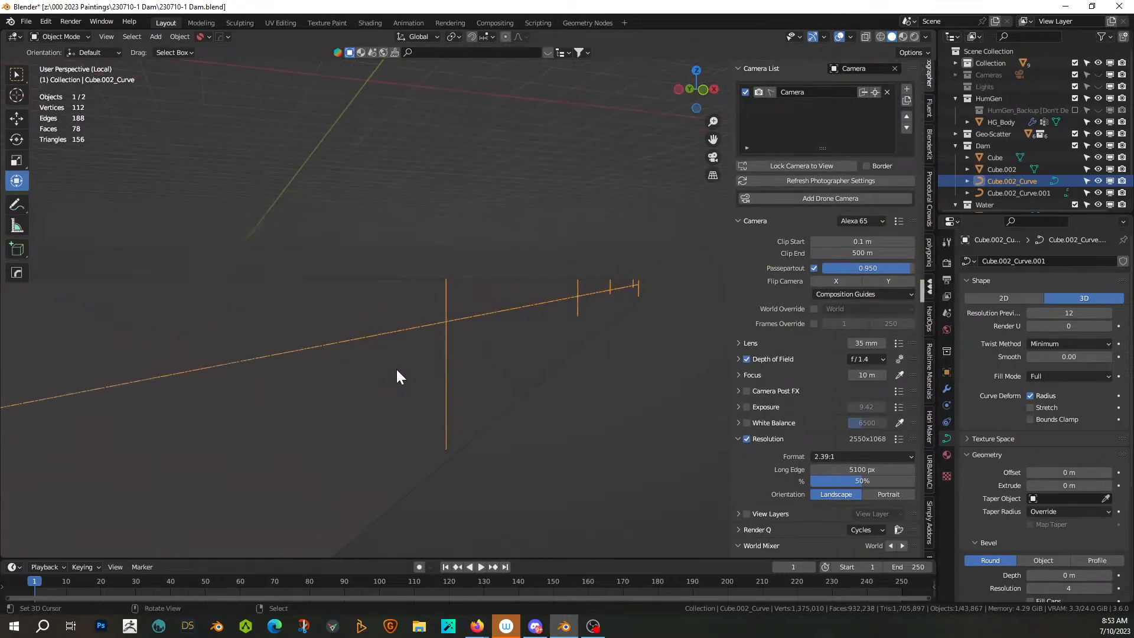
key(Tab)
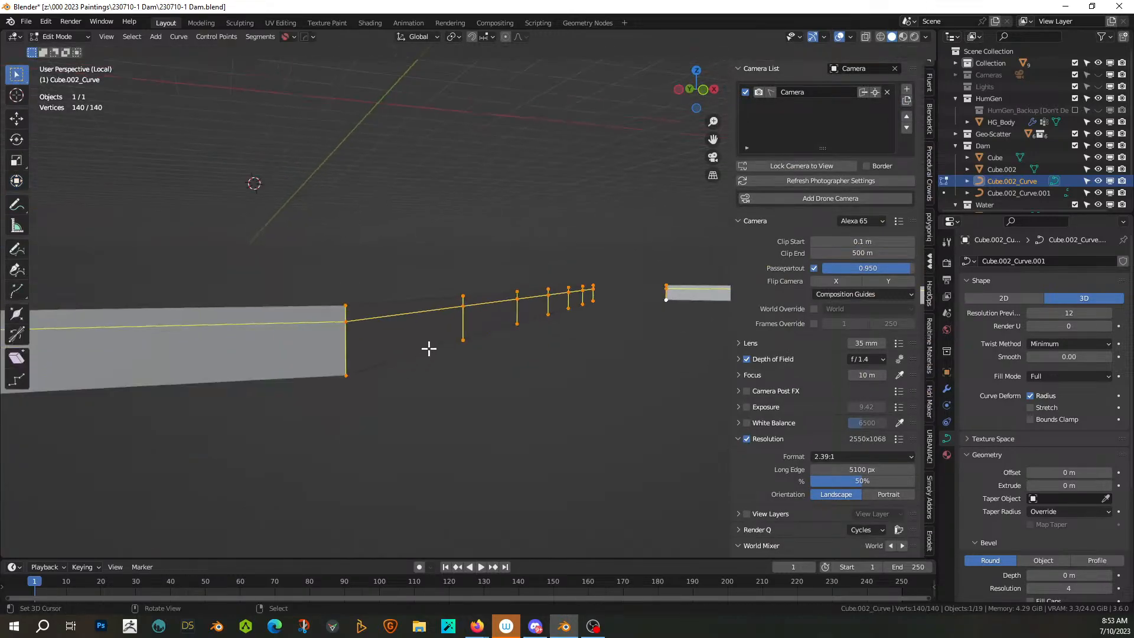
key(ctrl+z)
key(ctrl+z)
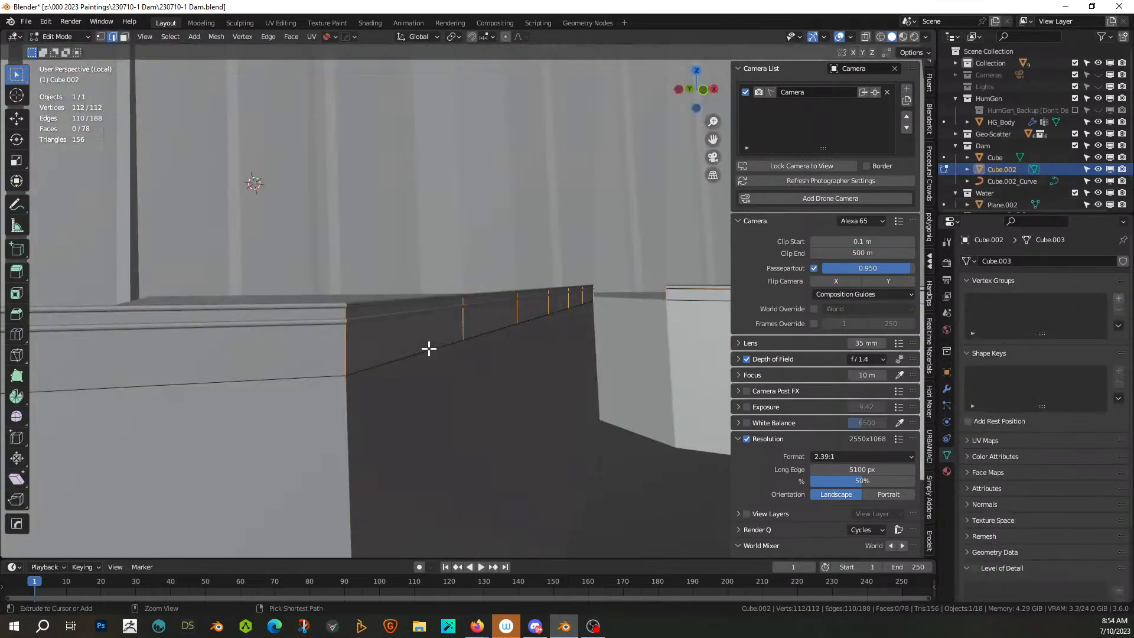
Step: Merge all of the rim strip's overlapping vertices by distance
key(Tab)
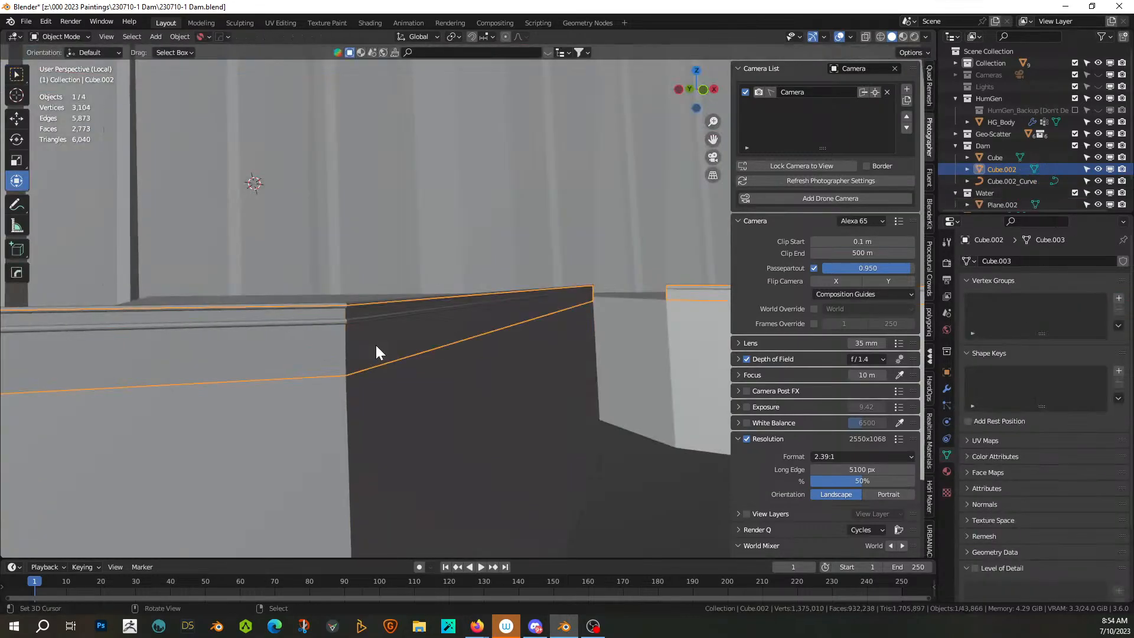
key(Tab)
key(a)
key(m)
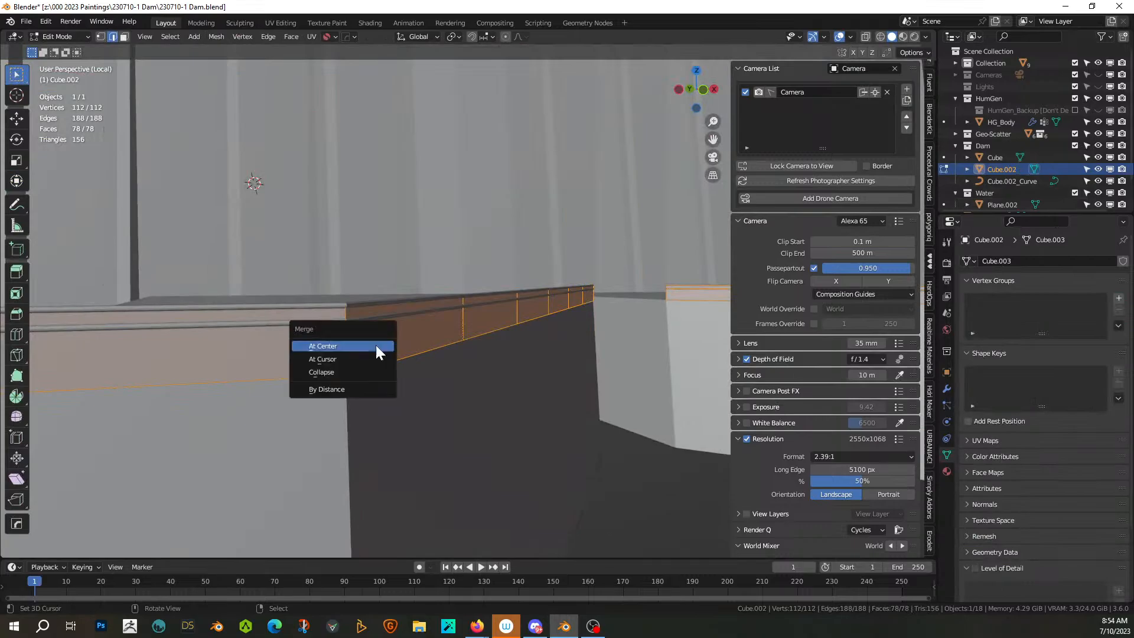
click(358, 387)
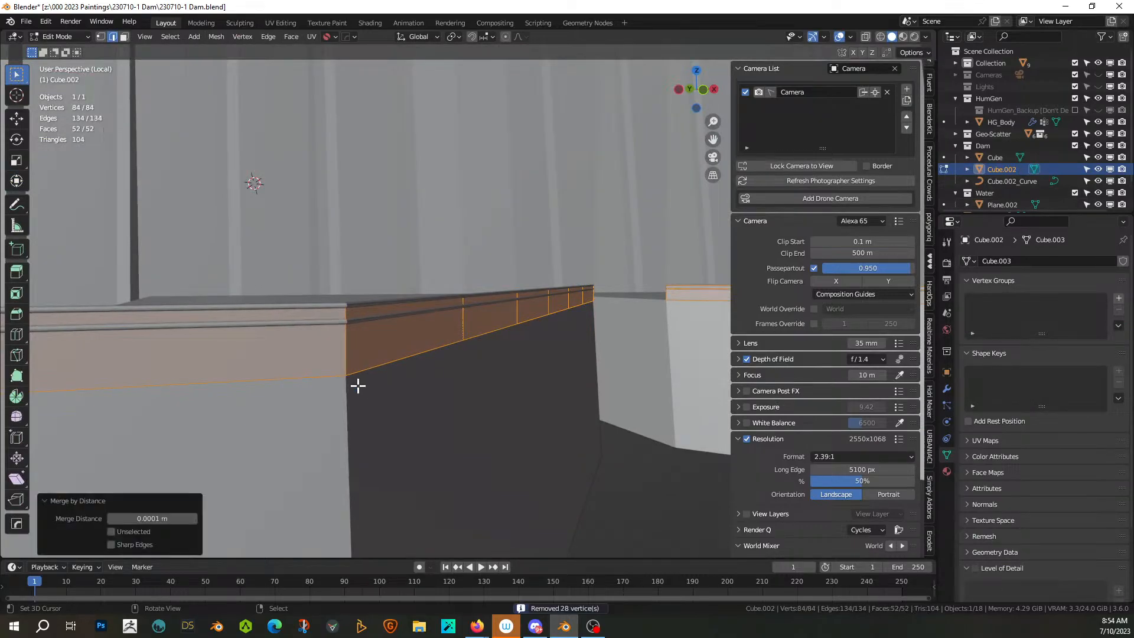
key(Tab)
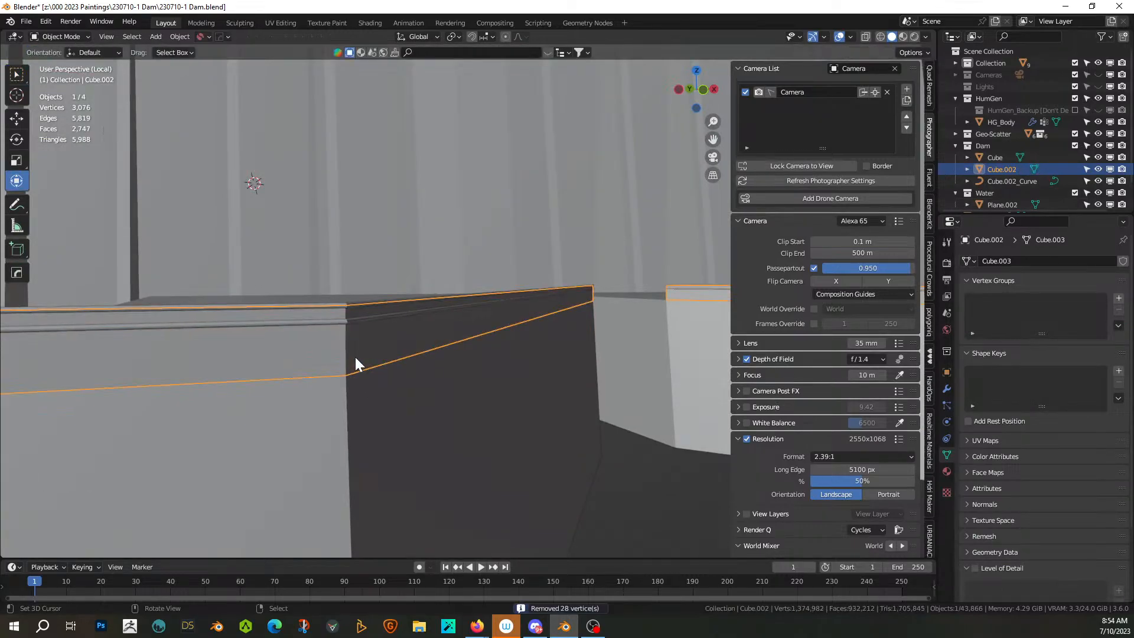
Step: Isolate the rim strip mesh, open it for editing and deselect its long edge loops on both sides, keeping the vertical post edges selected
key(KP_Divide)
key(KP_Divide)
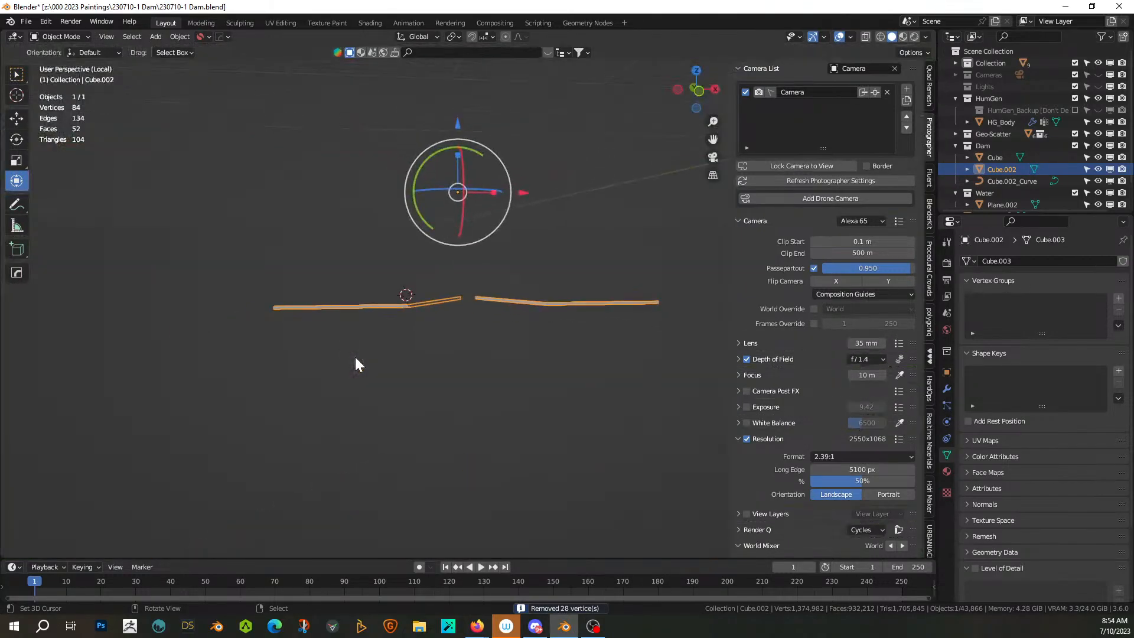
scroll(355, 357, up, 7)
key(Tab)
shift+middle_drag(258, 336, 382, 353)
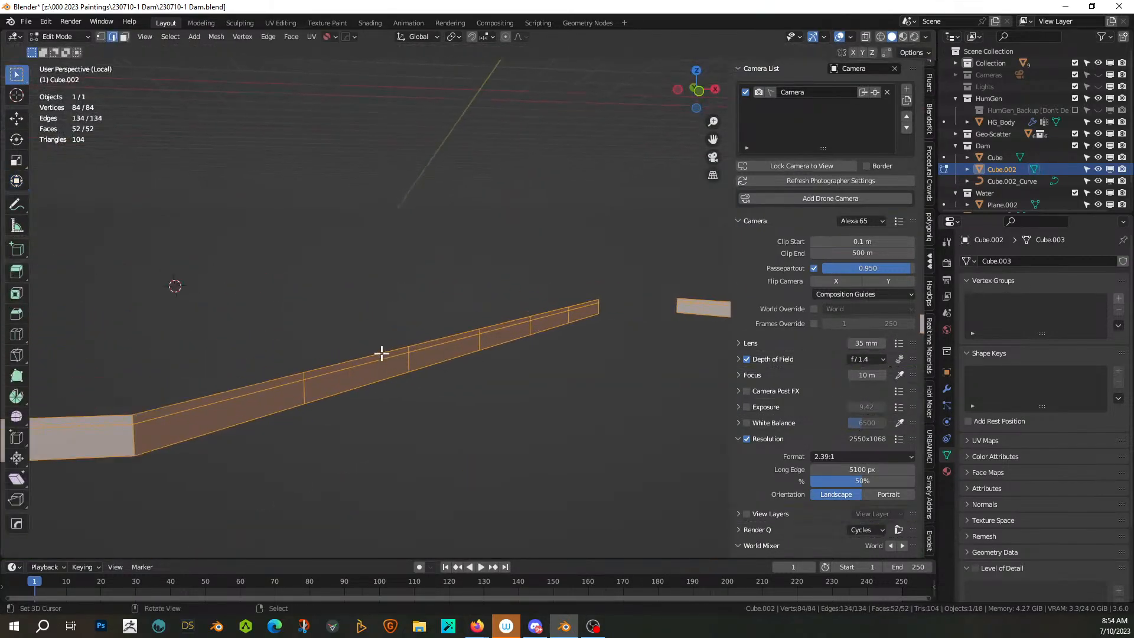
alt+shift+click(347, 359)
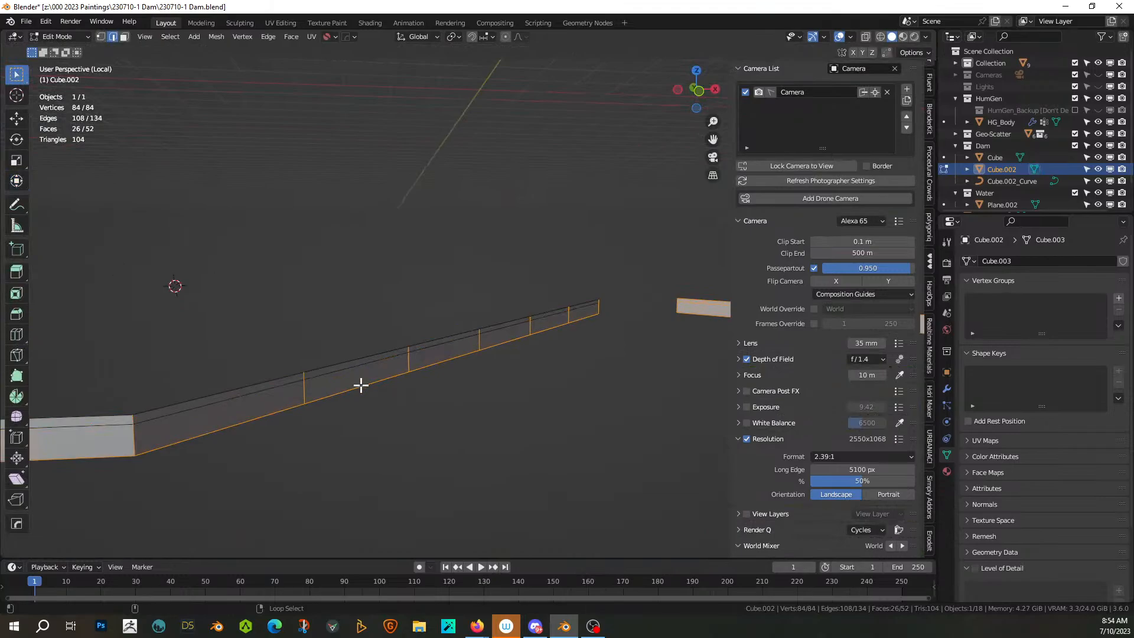
alt+shift+click(359, 387)
middle_drag(557, 329, 504, 375)
alt+shift+click(502, 376)
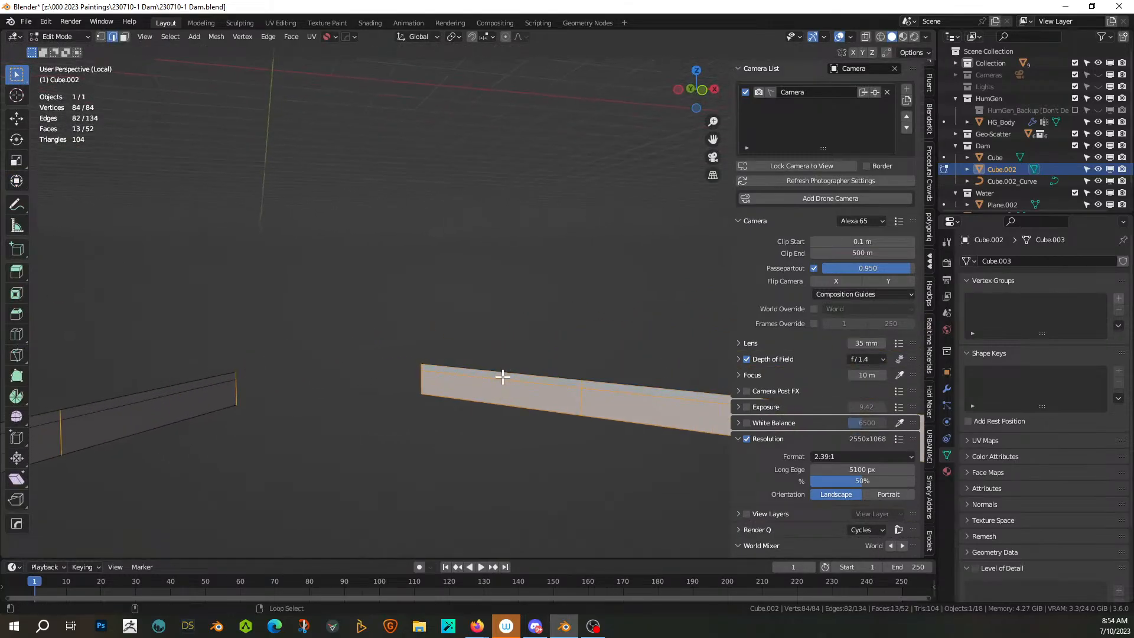
alt+shift+click(498, 405)
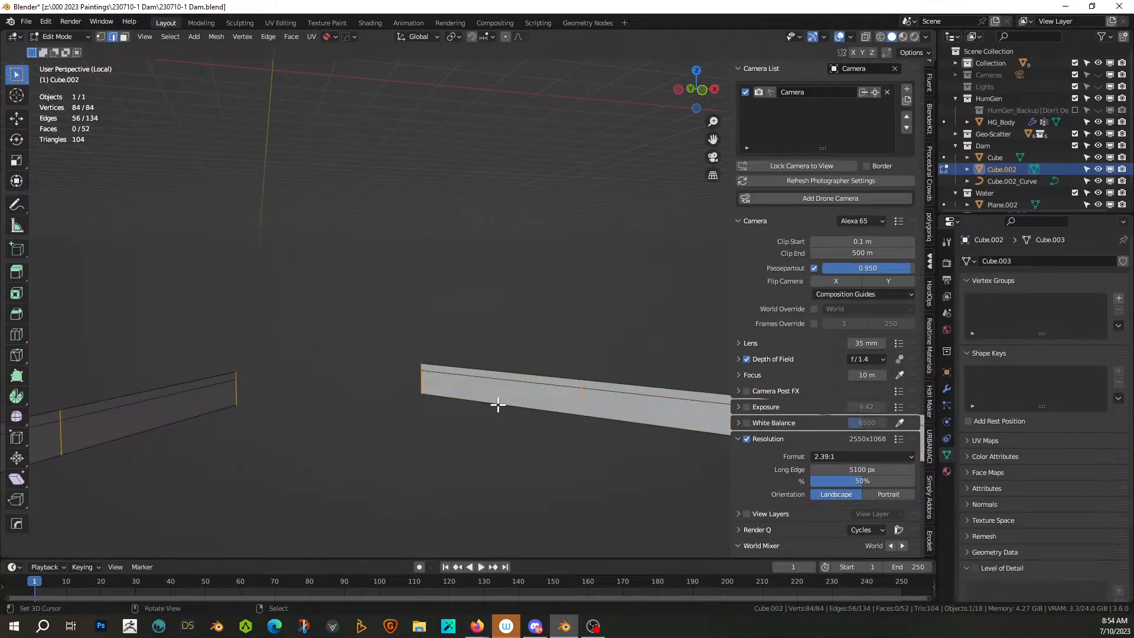
Step: Extract the selected post edges as a curve and set the posts' bevel depth to 0.05 m
key(q)
click(498, 405)
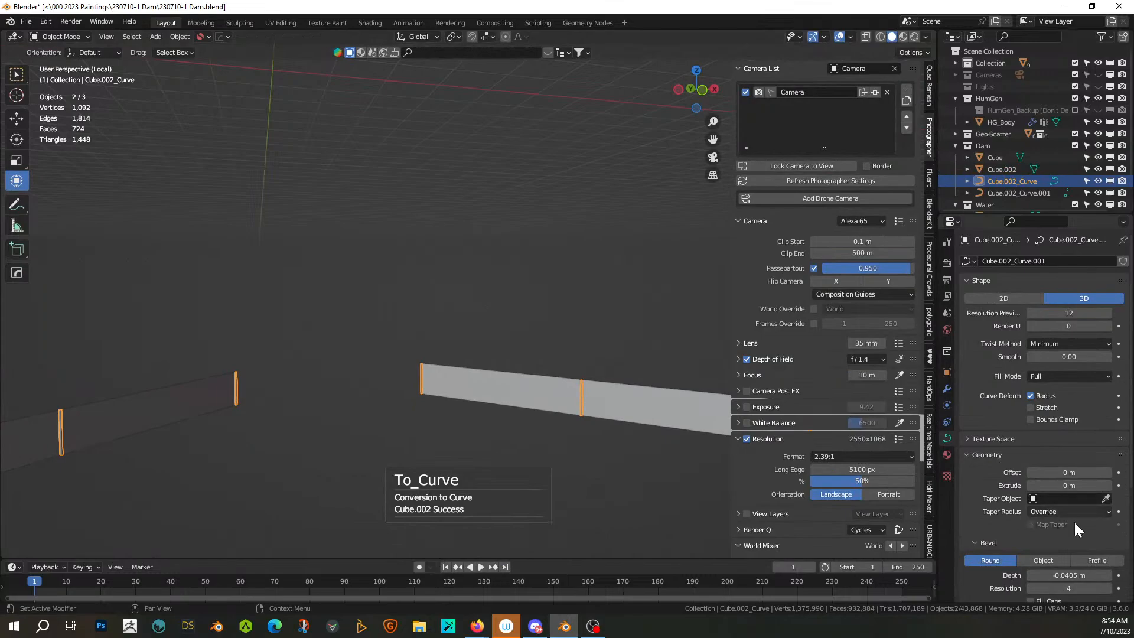
click(1066, 574)
text(.05)
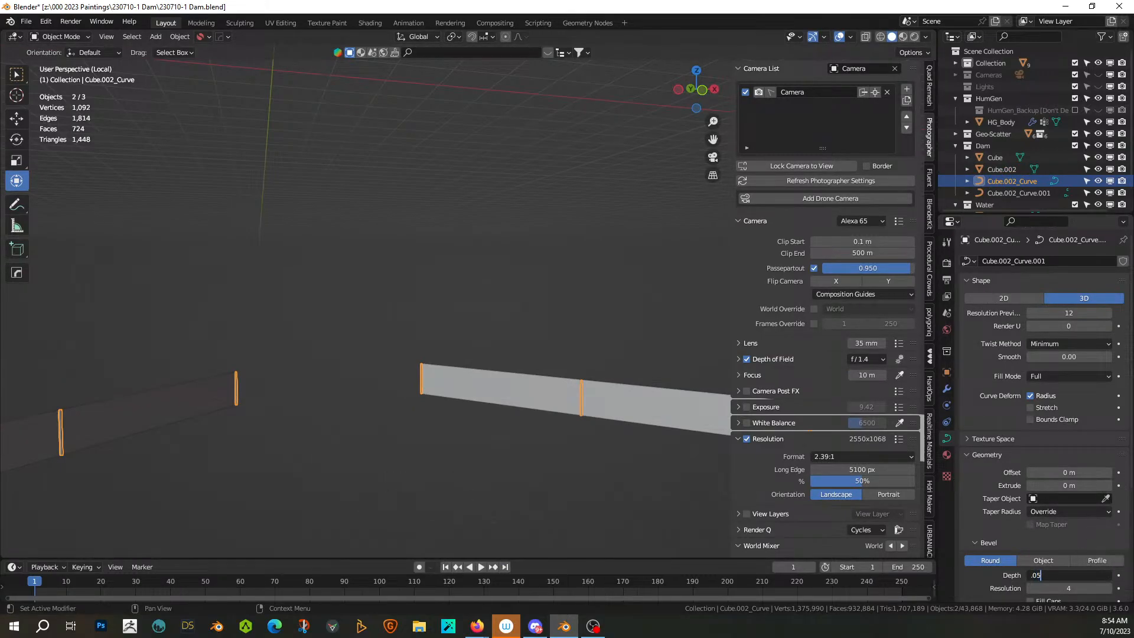
key(Return)
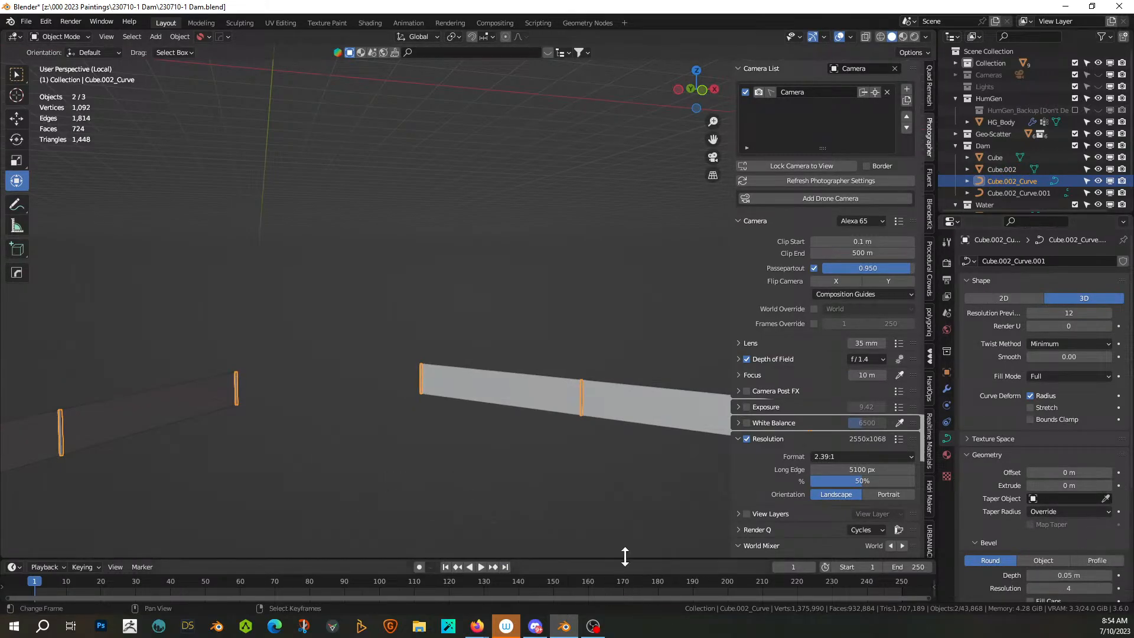
Step: Leave local view and delete the original rim strip mesh, keeping only the railing curves
key(KP_Divide)
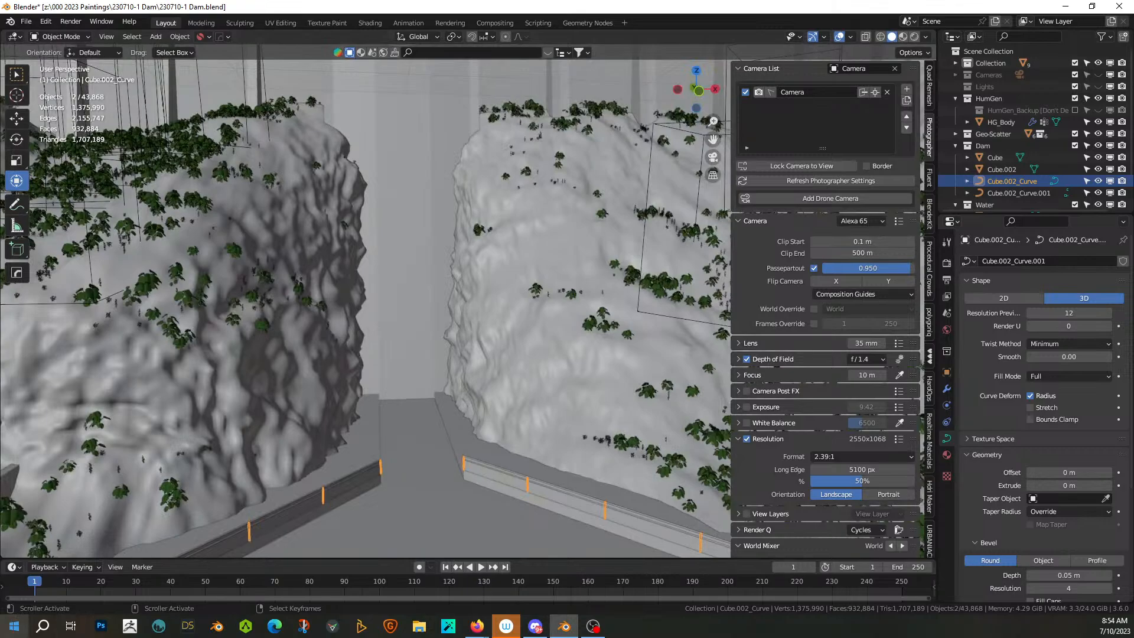
scroll(399, 459, down, 3)
shift+middle_drag(398, 458, 428, 372)
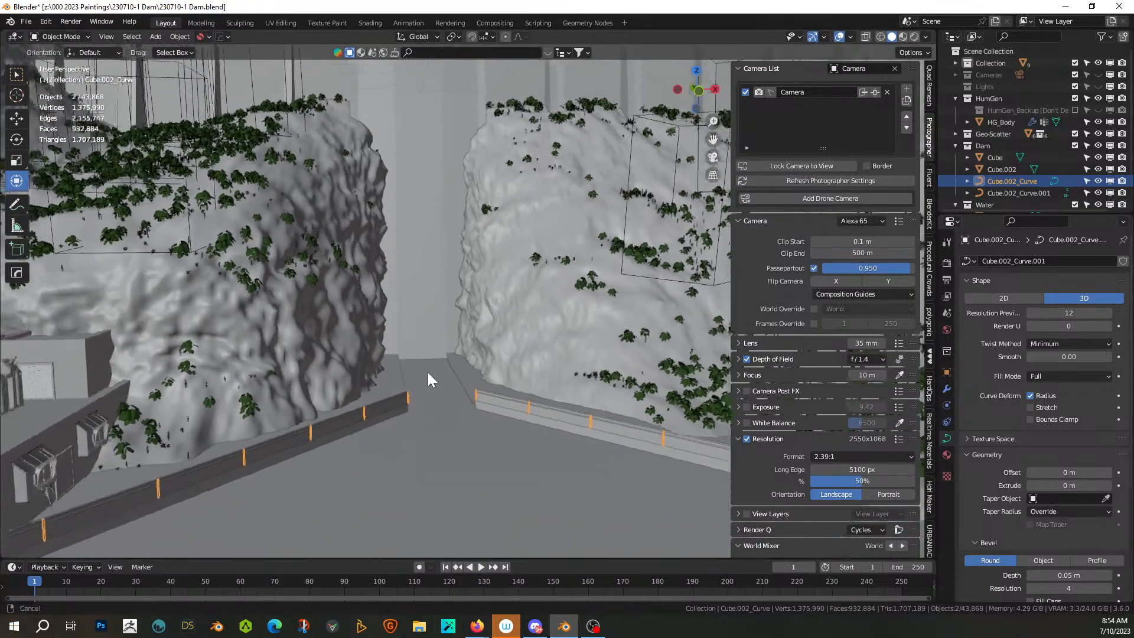
shift+drag(427, 372, 849, 120)
scroll(530, 264, up, 5)
shift+middle_drag(465, 239, 470, 271)
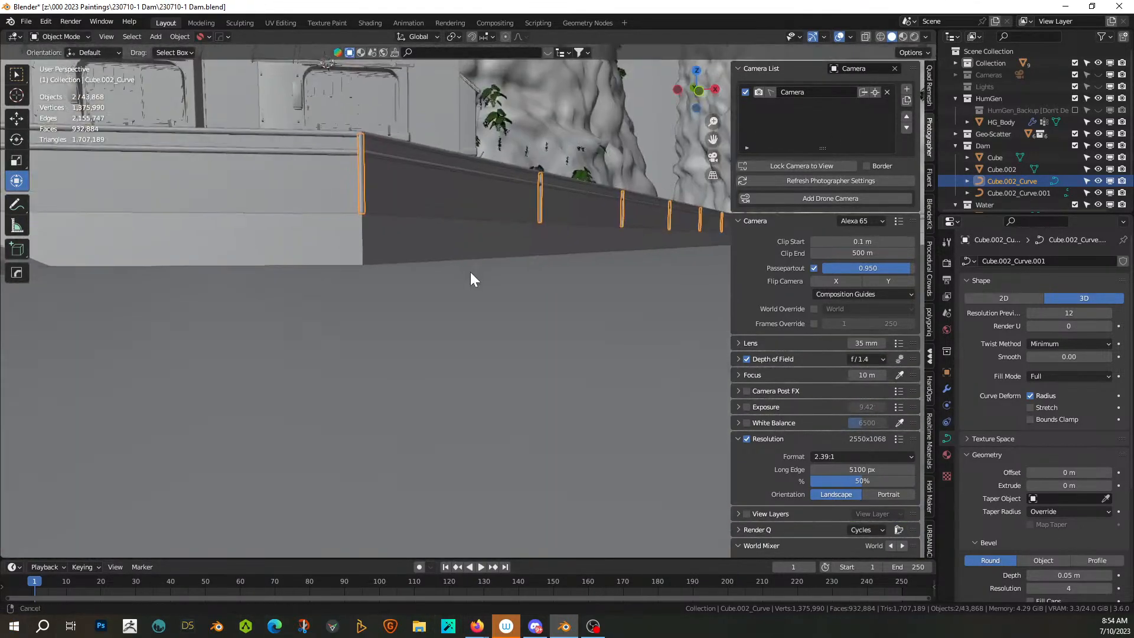
scroll(470, 271, down, 4)
click(407, 304)
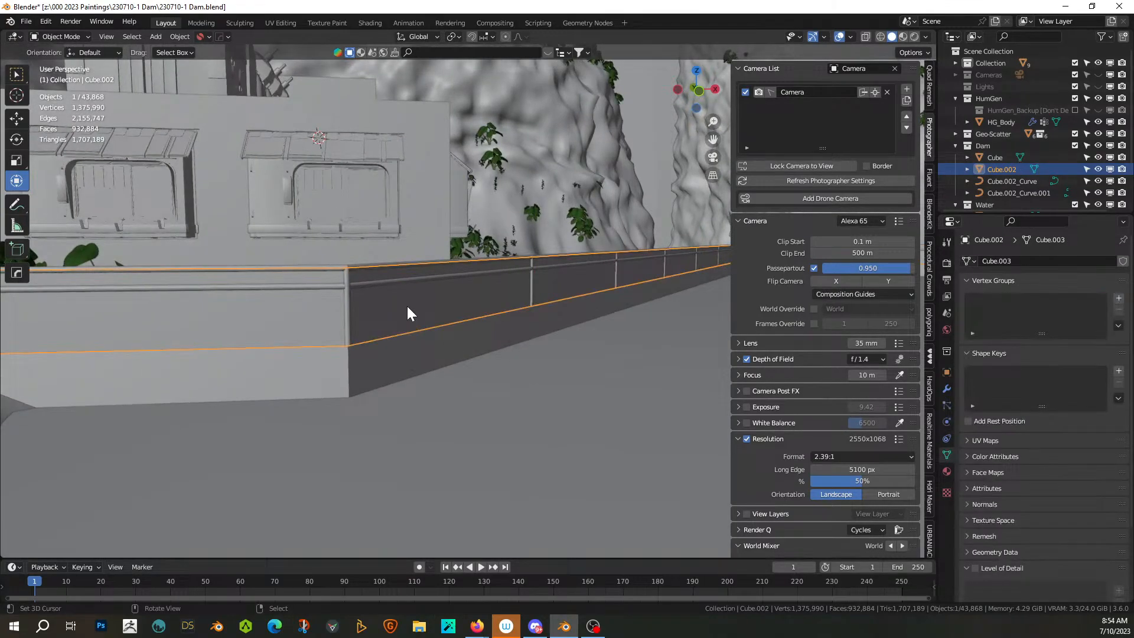
key(Delete)
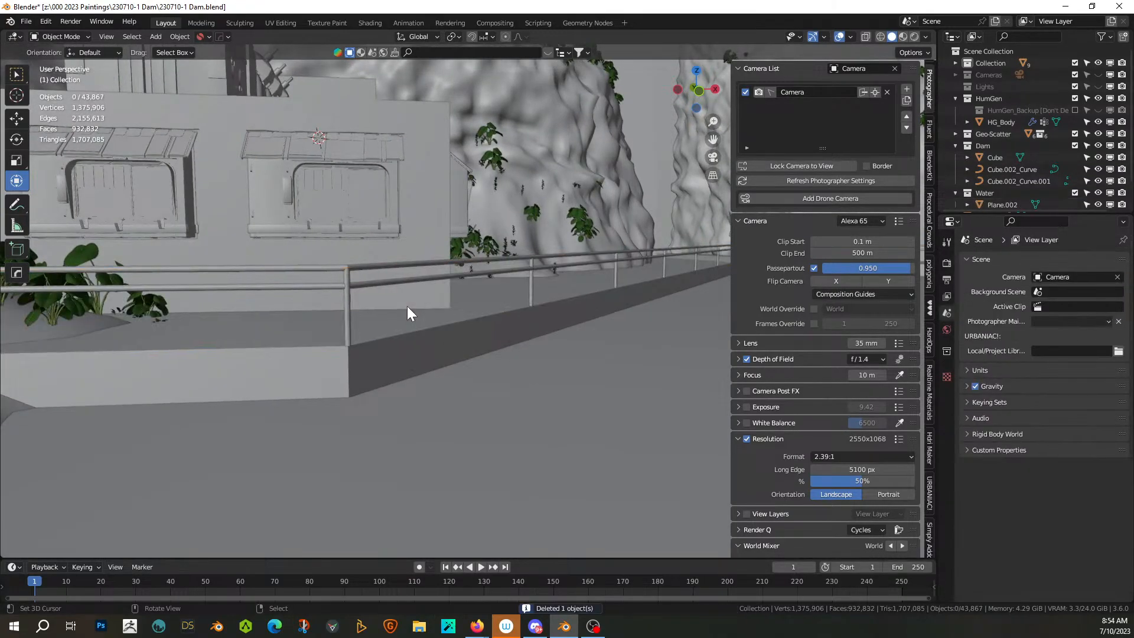
Step: Convert the railing post and rail curves to meshes and join them into one object
click(349, 307)
shift+click(307, 285)
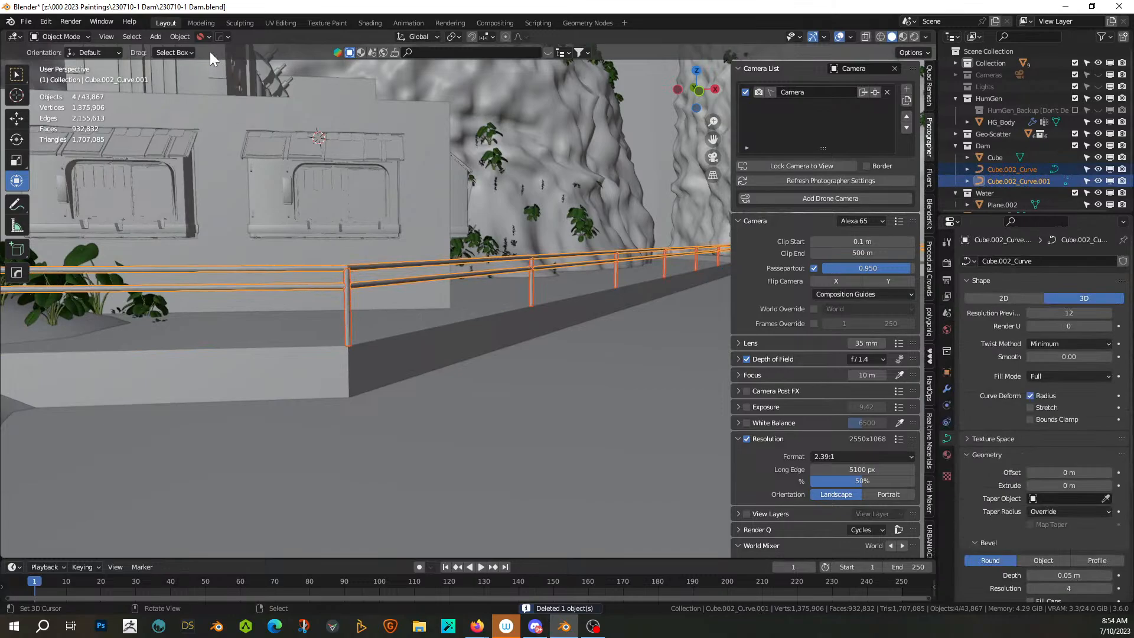
click(178, 36)
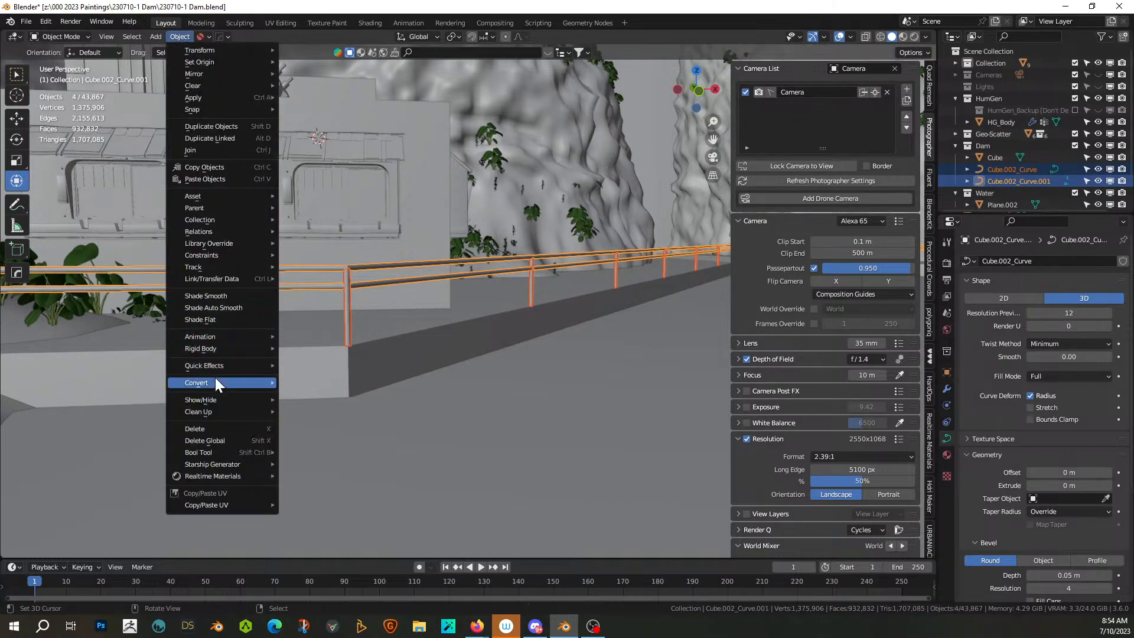
mouse_move(240, 382)
click(310, 393)
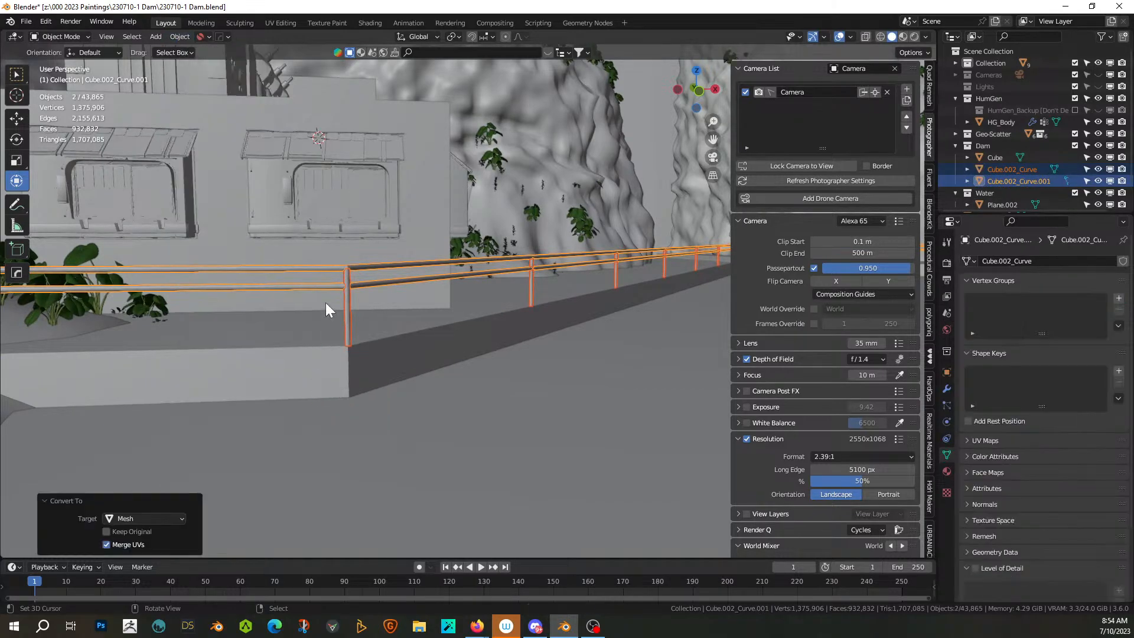
key(ctrl+j)
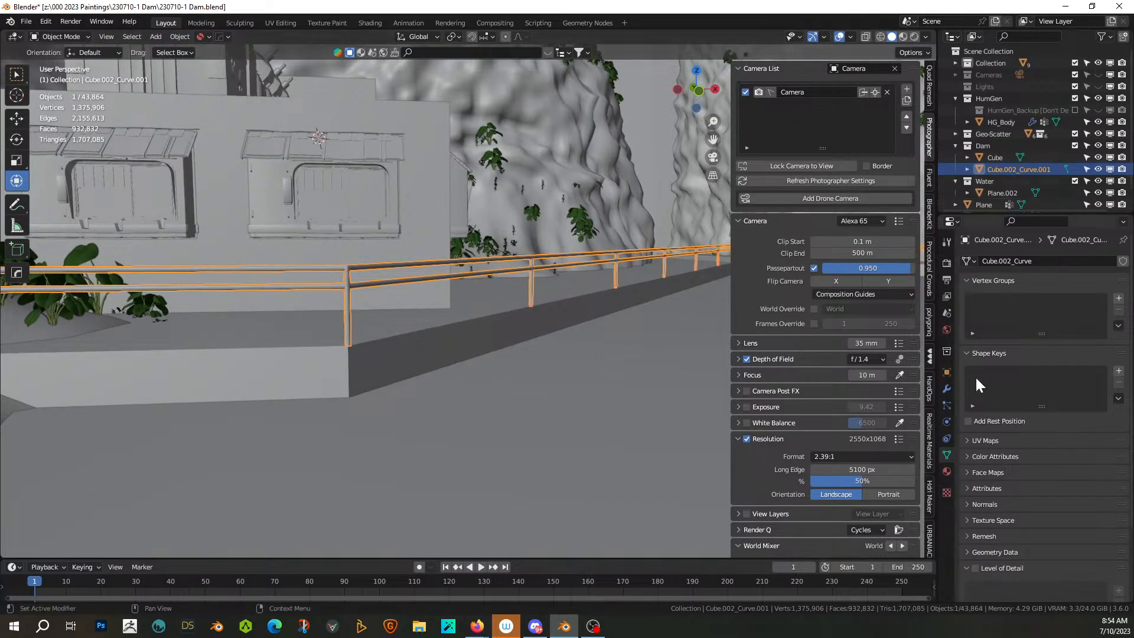
Step: Assign the existing Grunge Yellow Painted Metal material to the joined railing
click(947, 387)
click(983, 262)
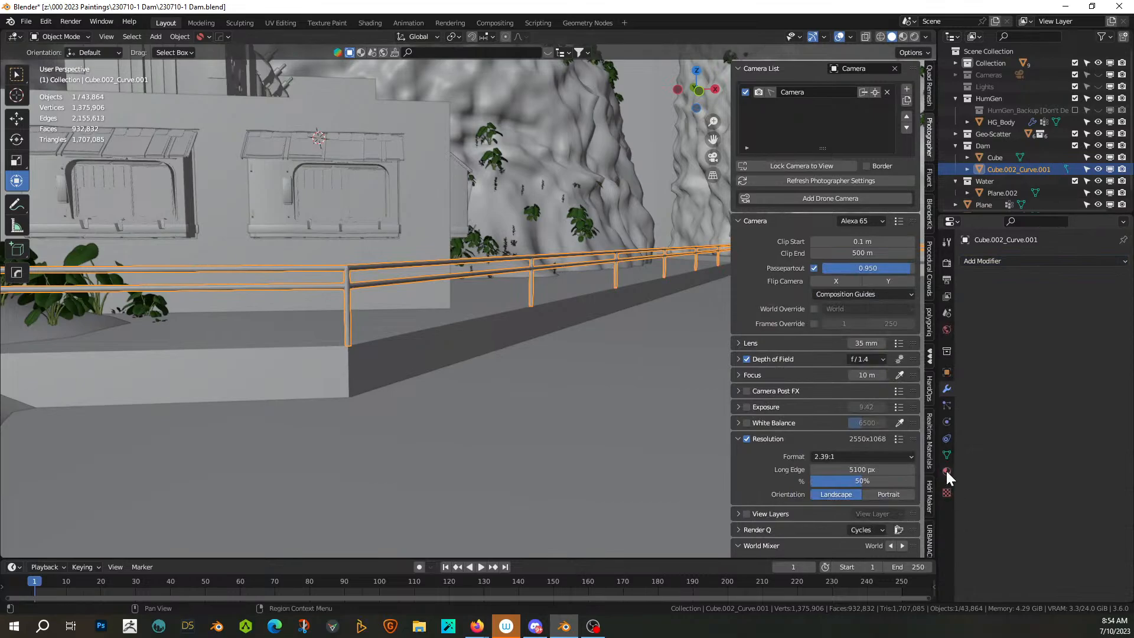
click(947, 471)
click(966, 311)
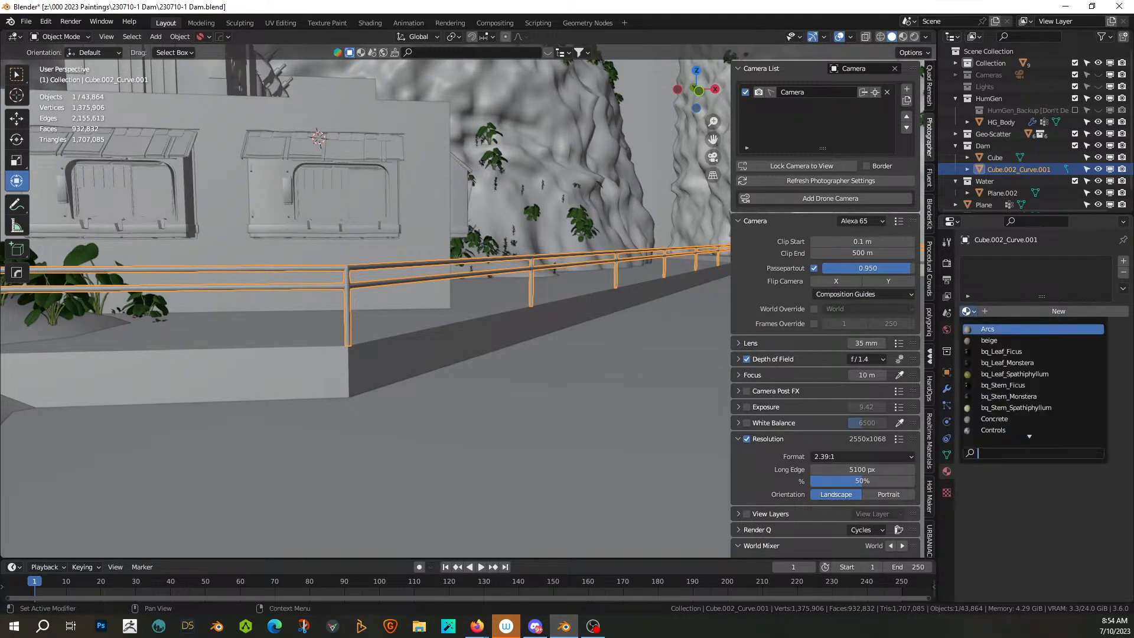
text(yel)
key(Return)
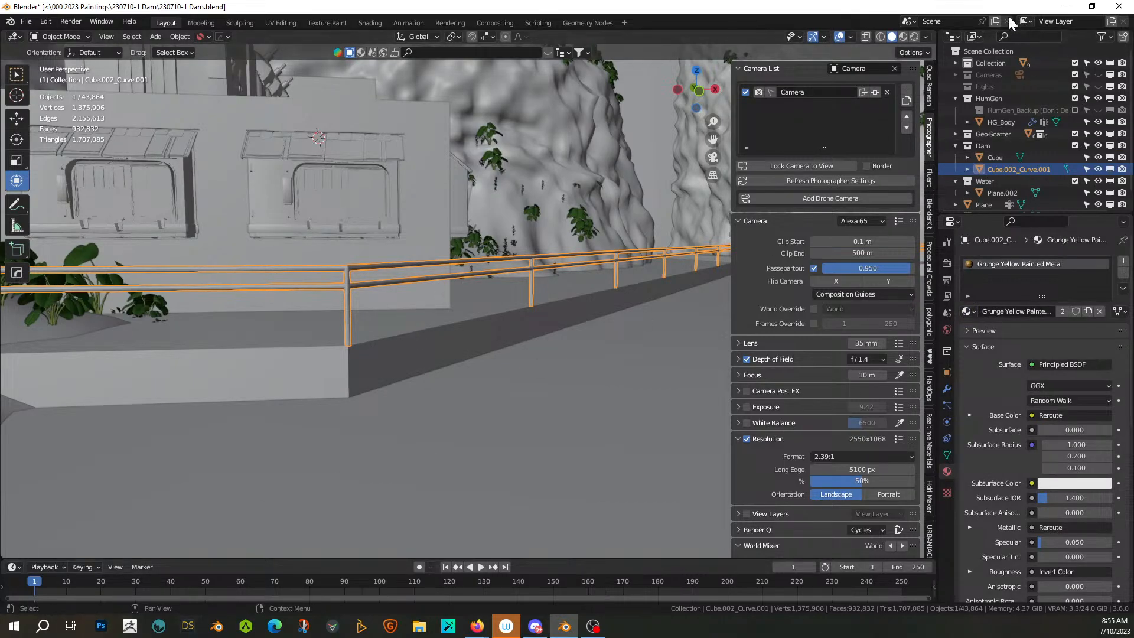
Step: Preview the scene in rendered shading and examine the railings, building and dam from several angles
click(915, 36)
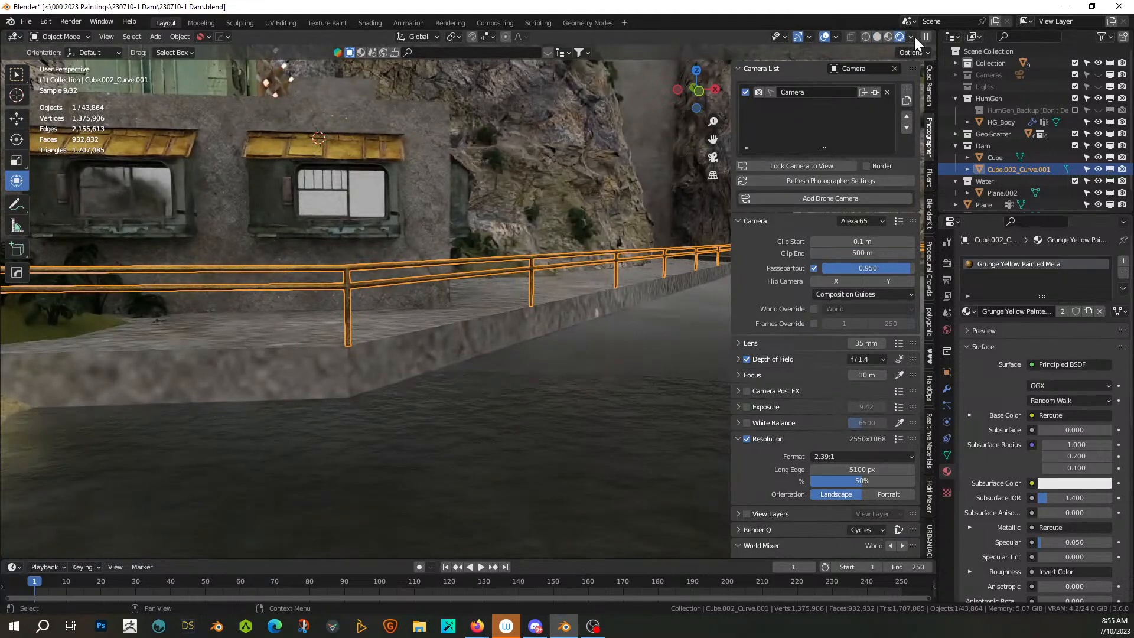
scroll(456, 275, down, 5)
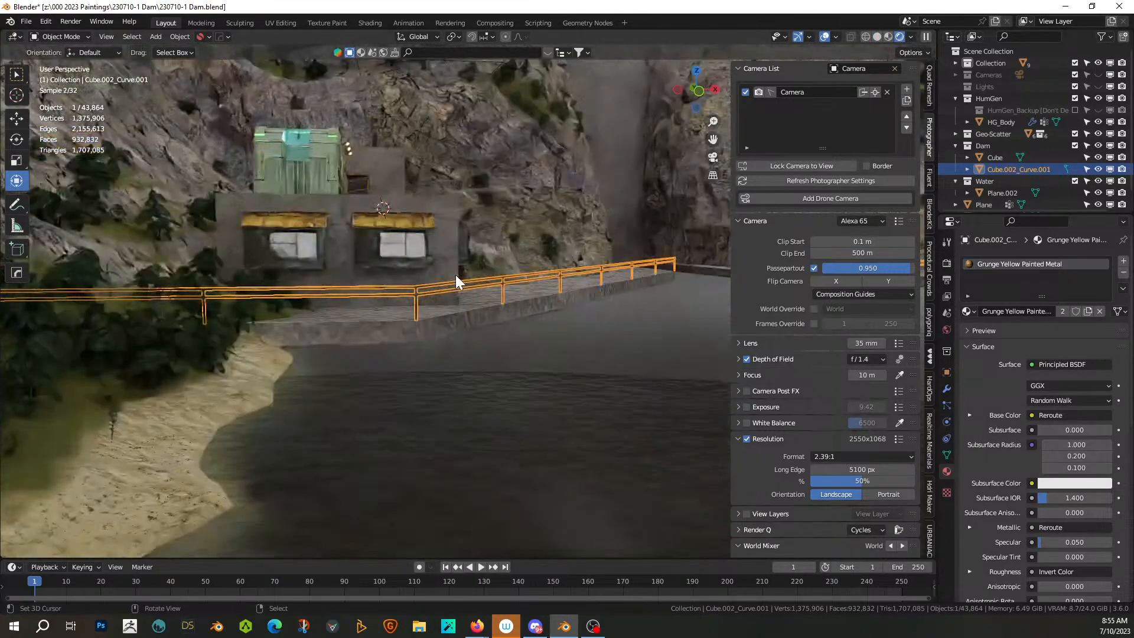
click(505, 218)
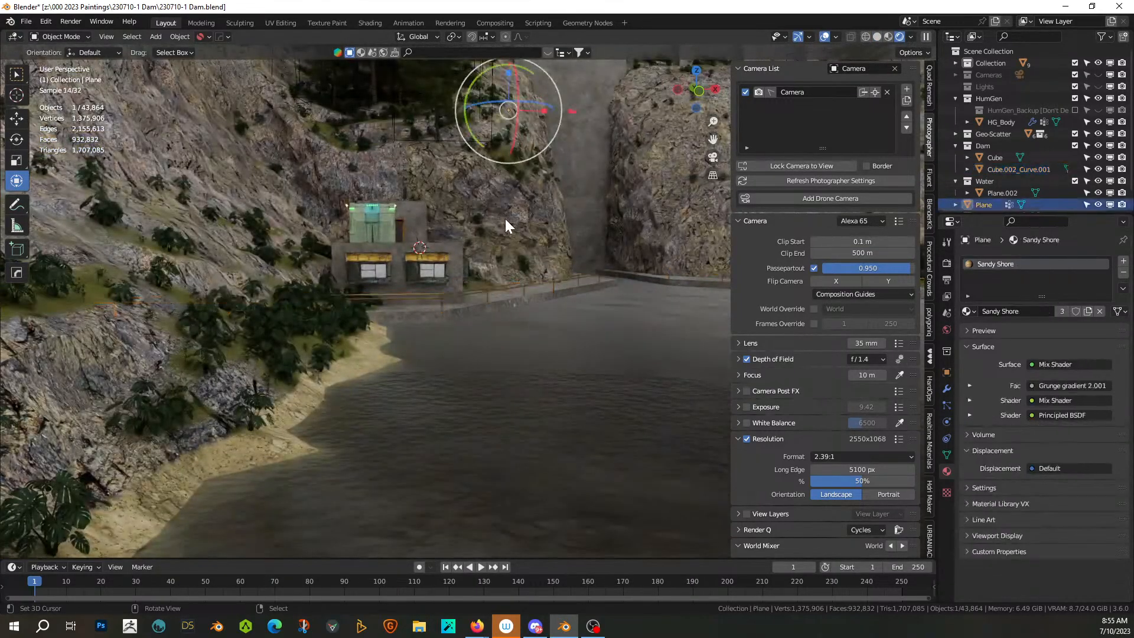
middle_drag(505, 218, 281, 260)
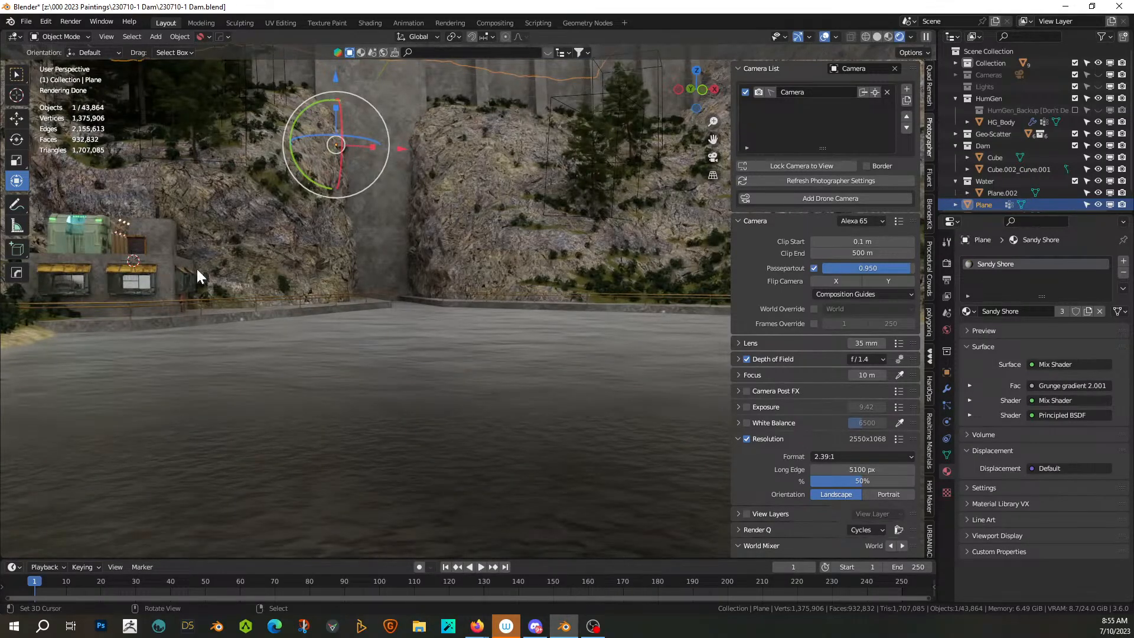
shift+middle_drag(328, 325, 371, 342)
click(459, 129)
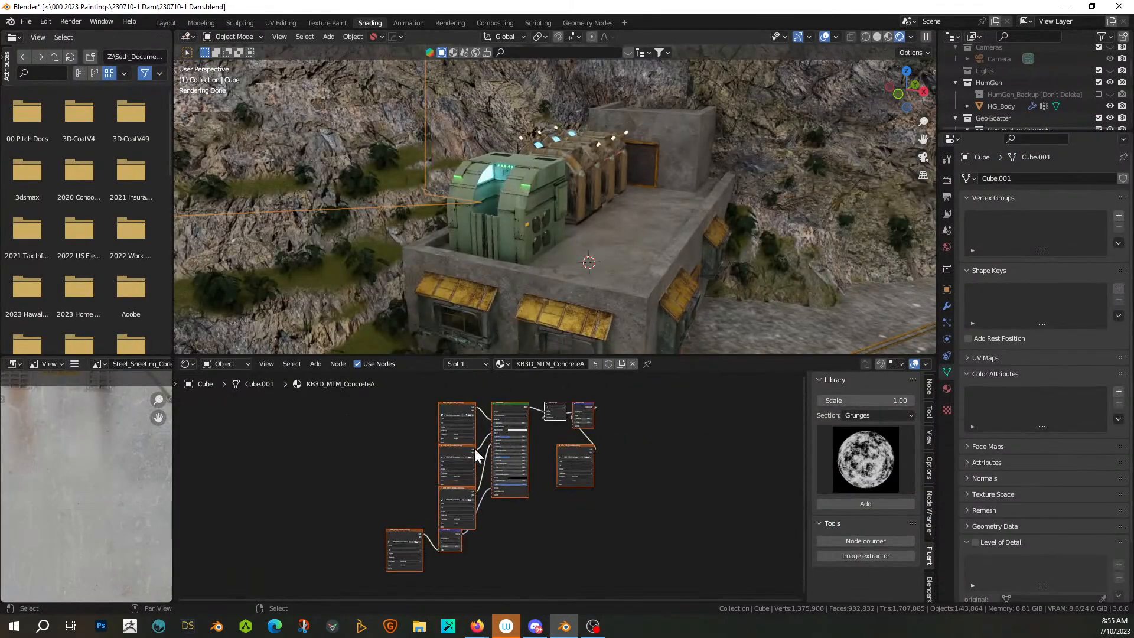
Step: Paste the copied grunge blending nodes into the KB3D_MTM_ConcreteA material and place them clear of the existing texture nodes
key(ctrl+v)
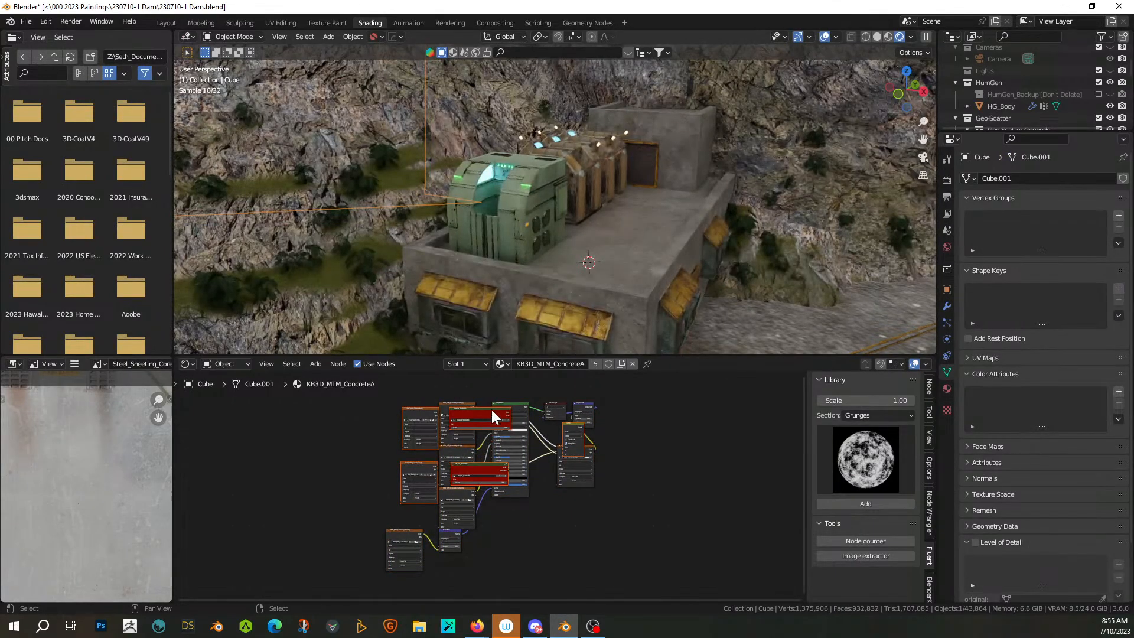
drag(490, 409, 282, 410)
middle_drag(390, 410, 450, 428)
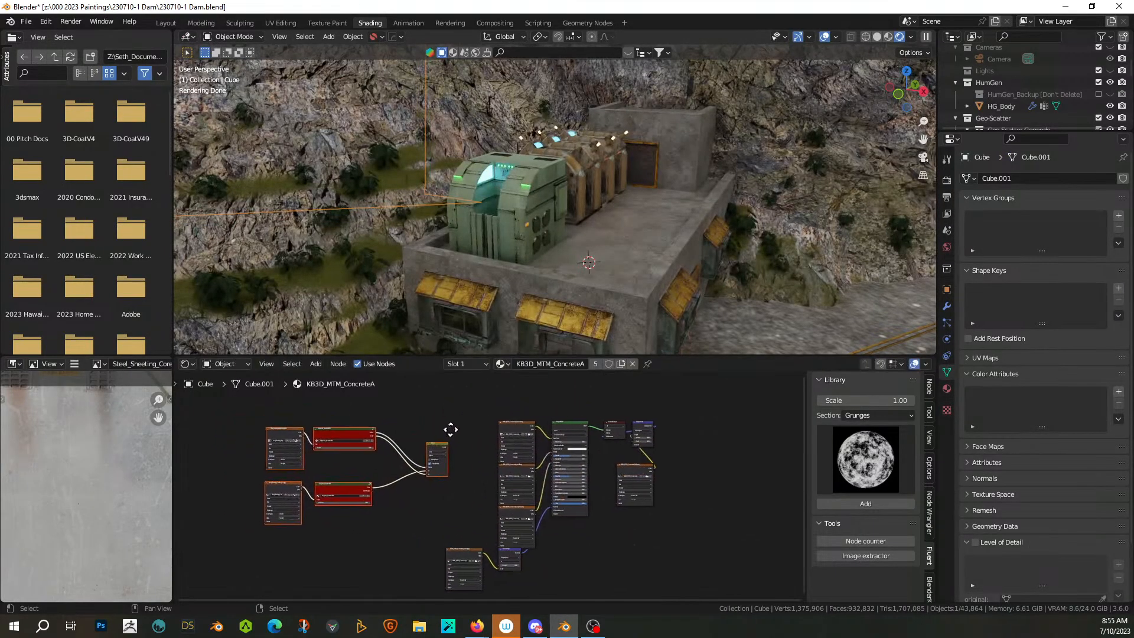
Step: Feed the concrete base color texture into the lower red node in place of that node's pasted image texture
scroll(506, 423, up, 1)
drag(507, 423, 242, 470)
drag(231, 399, 314, 485)
click(268, 486)
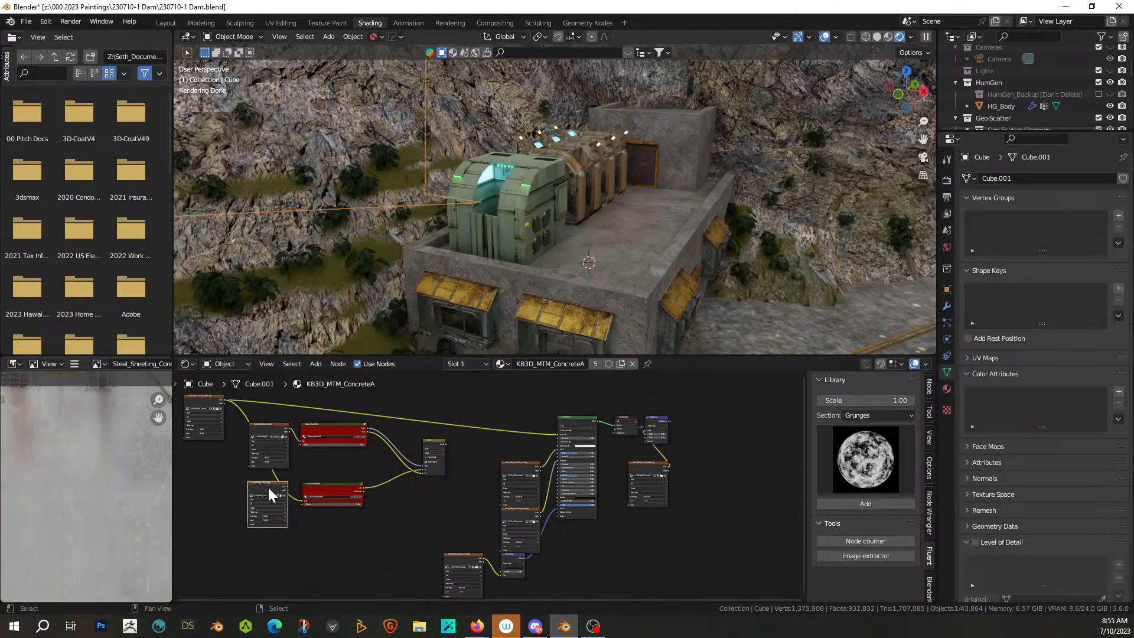
key(ctrl+x)
Step: Move the concrete's metallic and roughness texture nodes slightly farther away from the Principled shader
scroll(584, 312, up, 3)
middle_drag(583, 312, 605, 289)
scroll(473, 228, up, 3)
shift+middle_drag(473, 228, 441, 183)
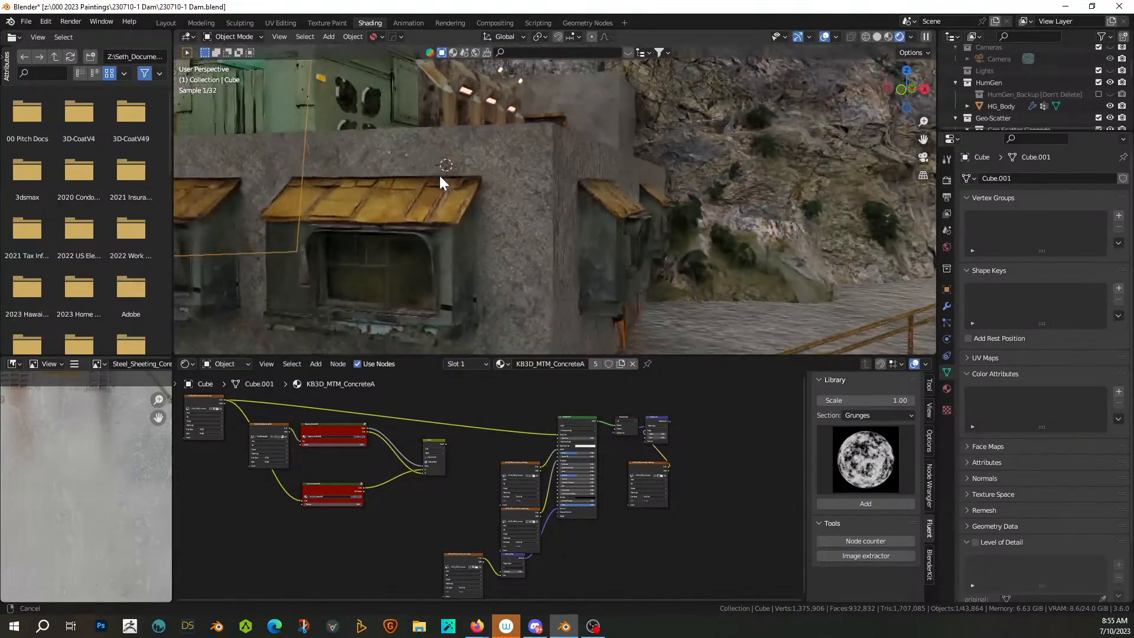
scroll(568, 208, up, 5)
scroll(619, 260, down, 5)
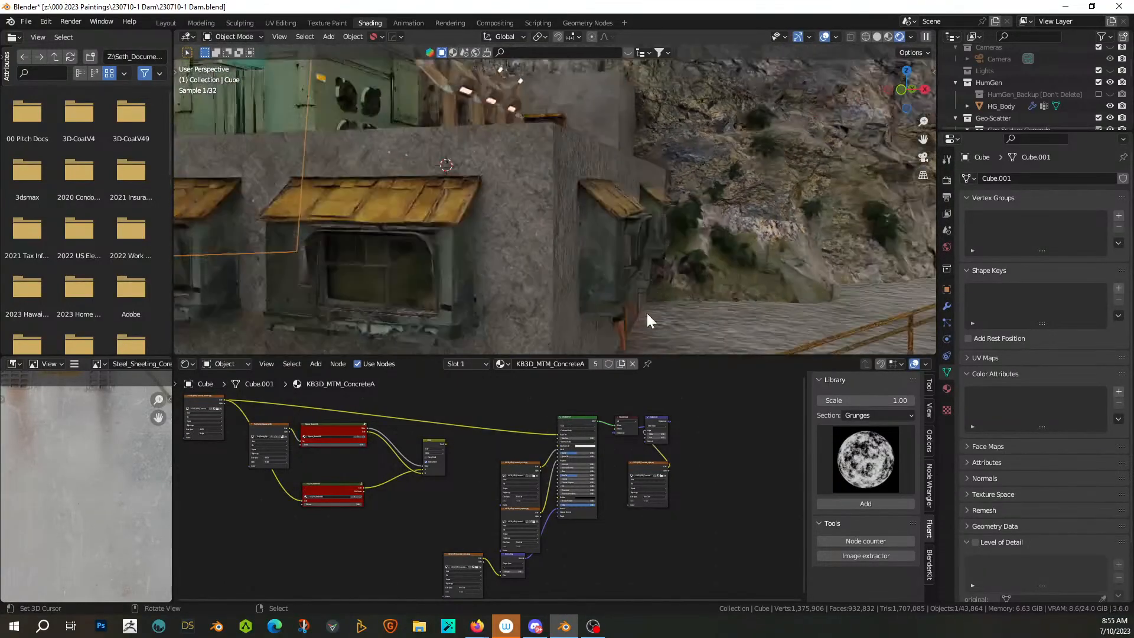
drag(499, 462, 506, 497)
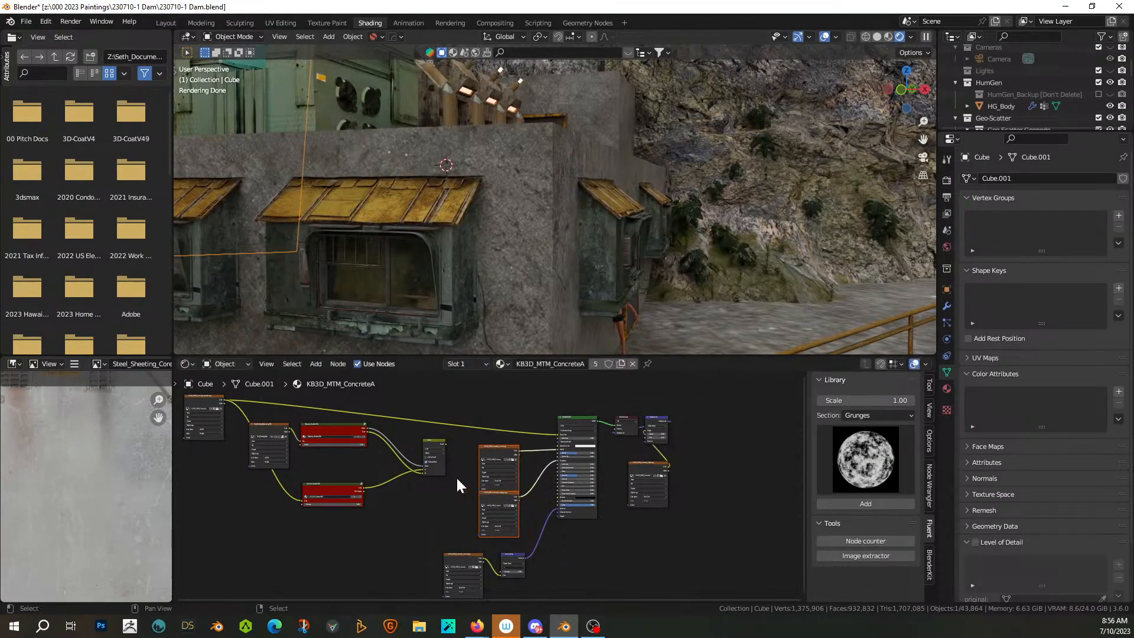
Step: Insert a Bump node between the concrete's Normal Map and Principled shader, feeding its height from the Lighten mix result
scroll(456, 476, up, 4)
scroll(455, 479, up, 2)
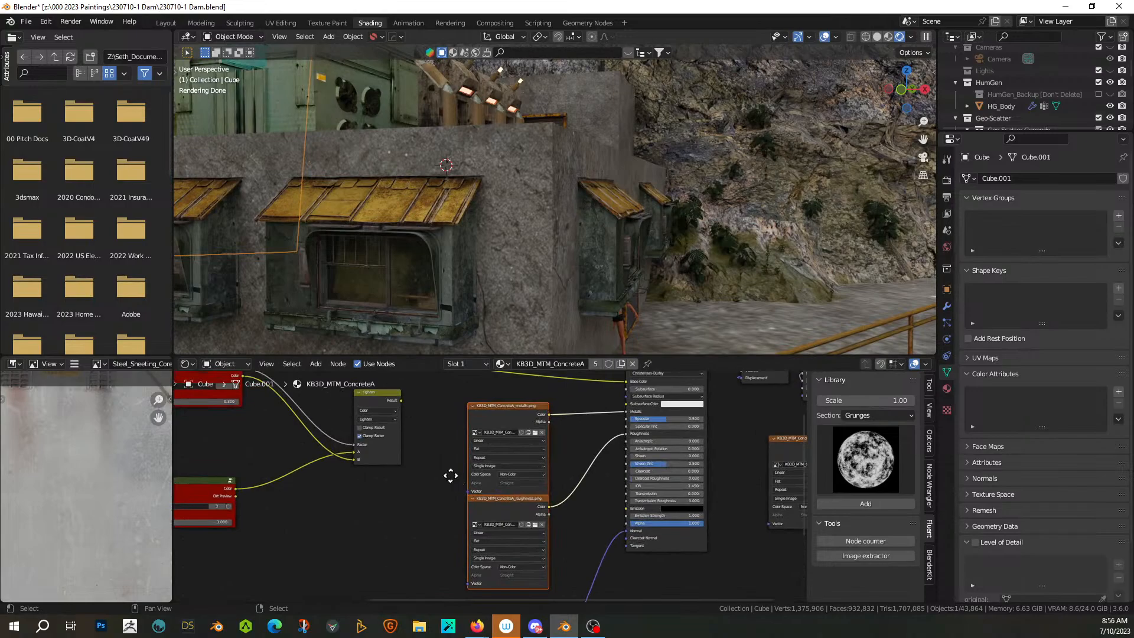
middle_drag(455, 476, 450, 440)
middle_drag(446, 508, 435, 469)
key(shift+a)
click(435, 470)
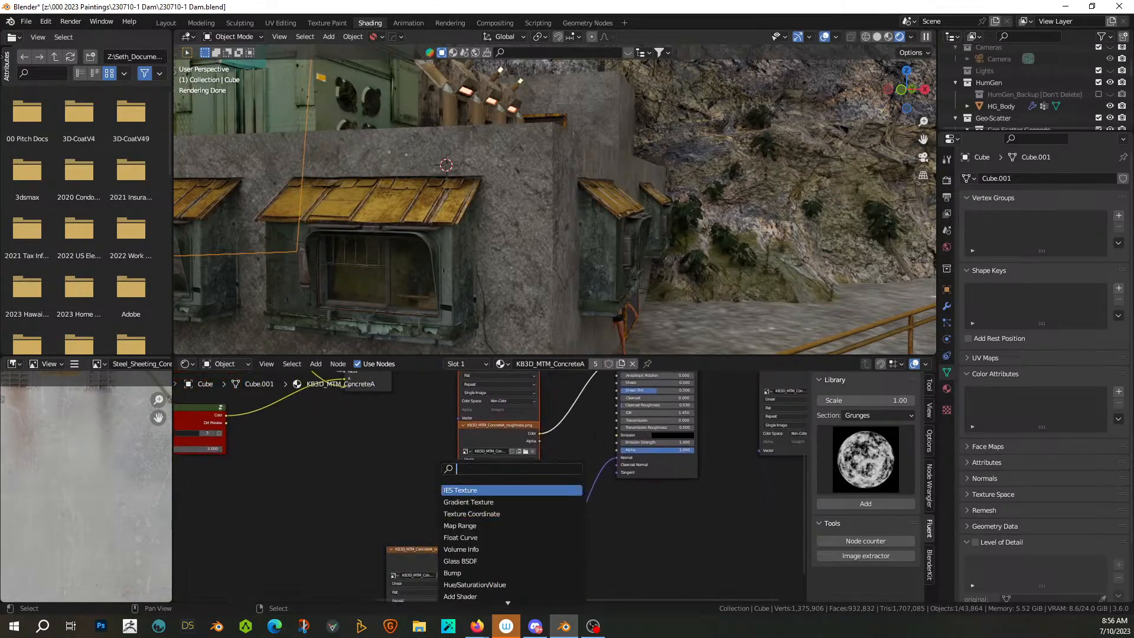
text(bump)
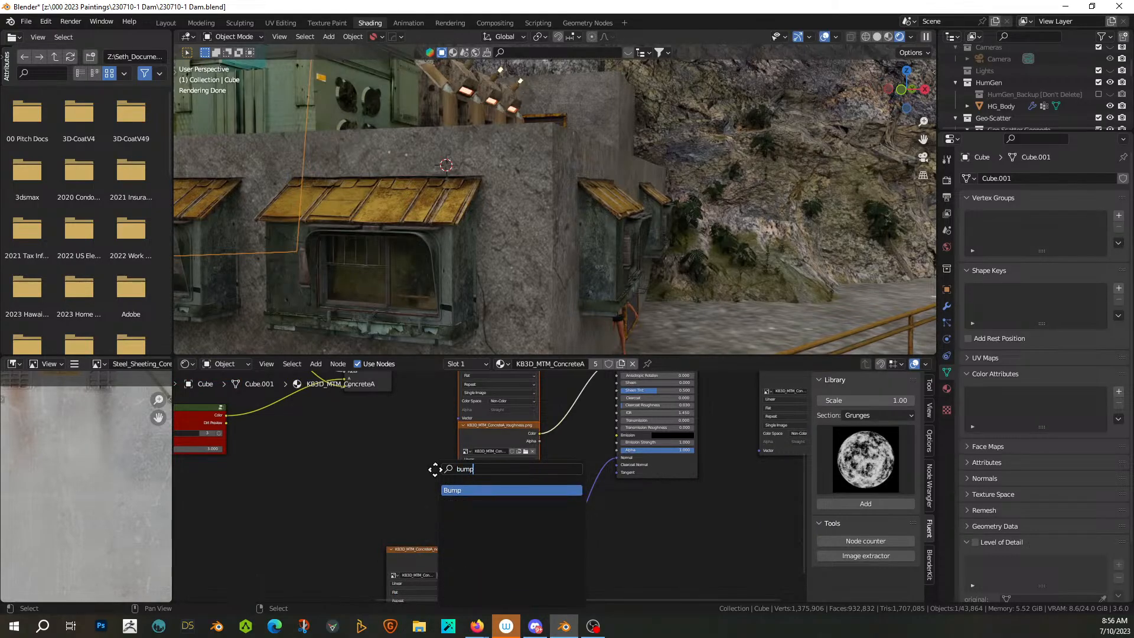
key(Return)
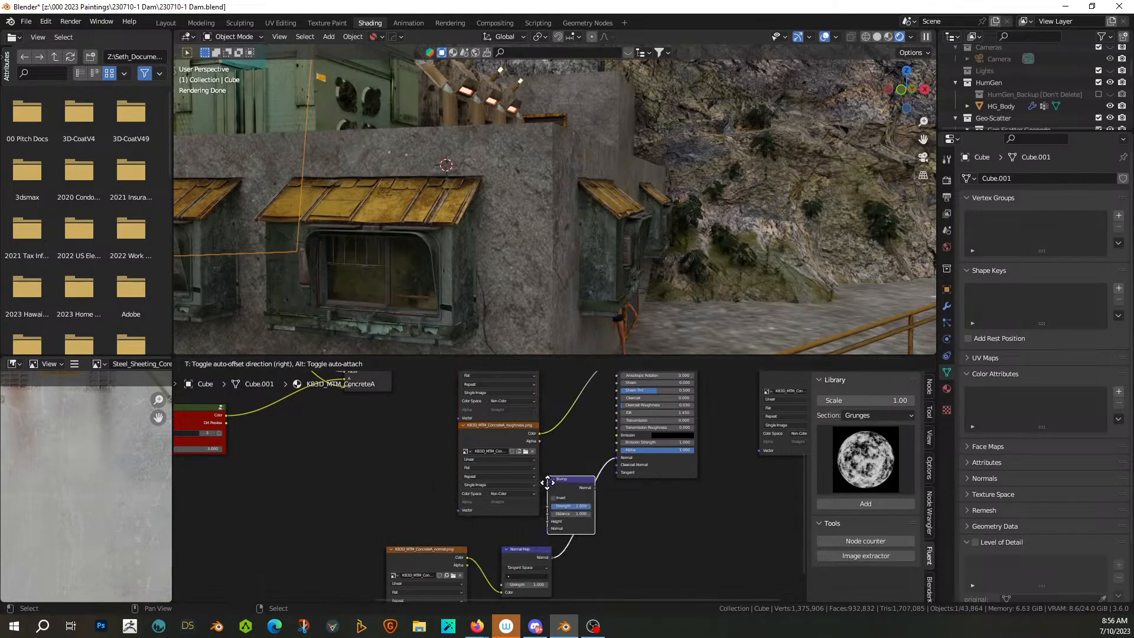
click(550, 480)
middle_drag(391, 437, 403, 499)
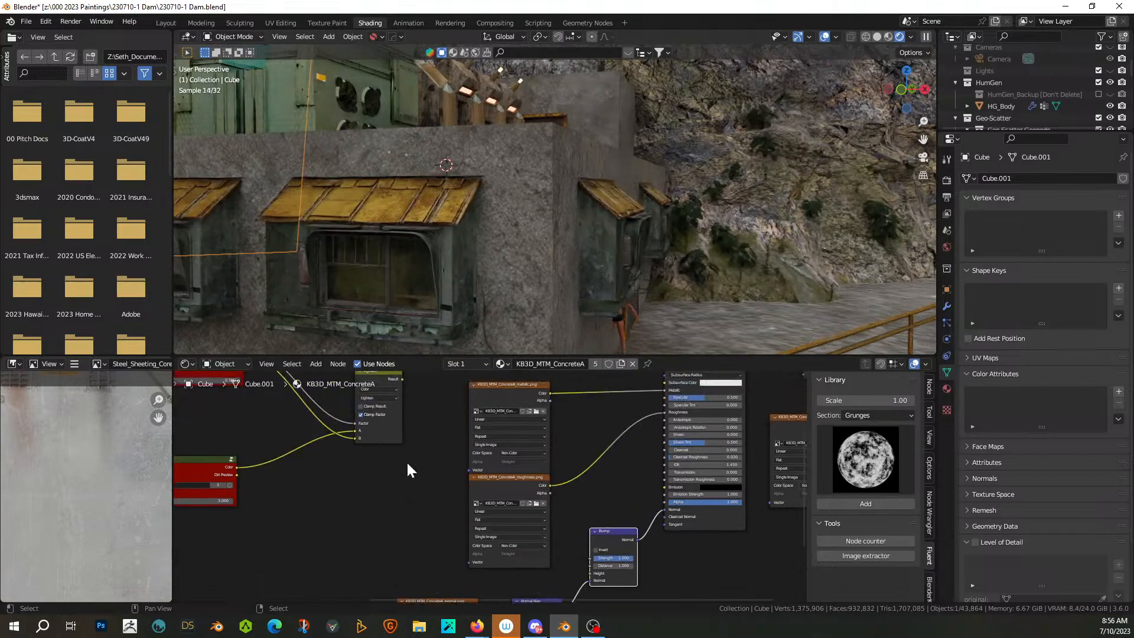
drag(403, 380, 590, 575)
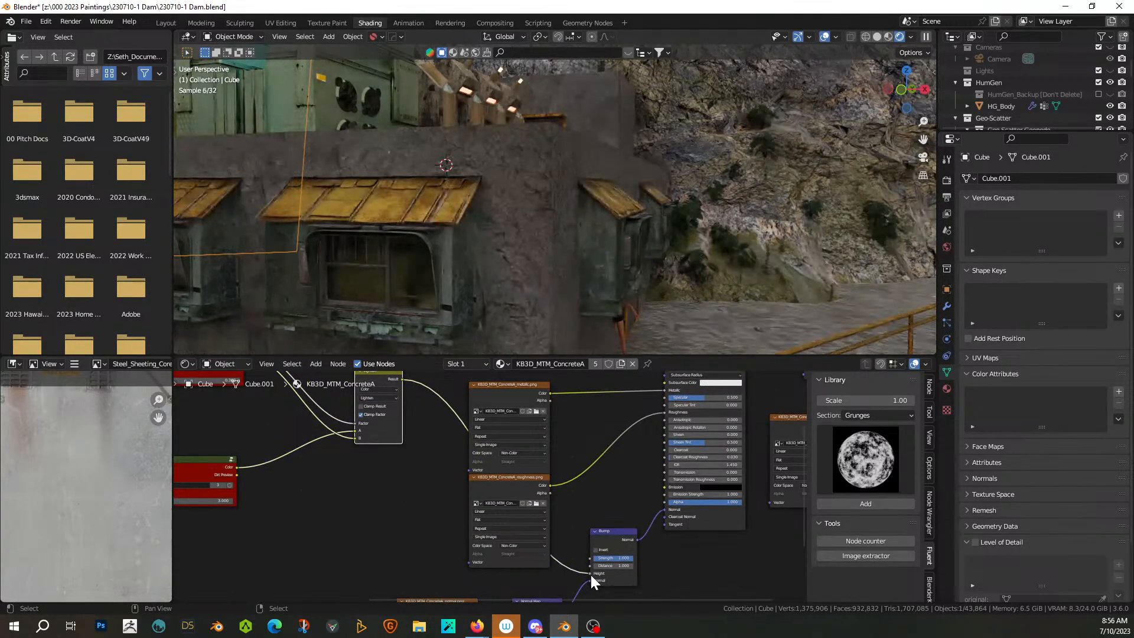
Step: Set the concrete Bump node's strength to 0.2 and distance to 0.5
click(611, 558)
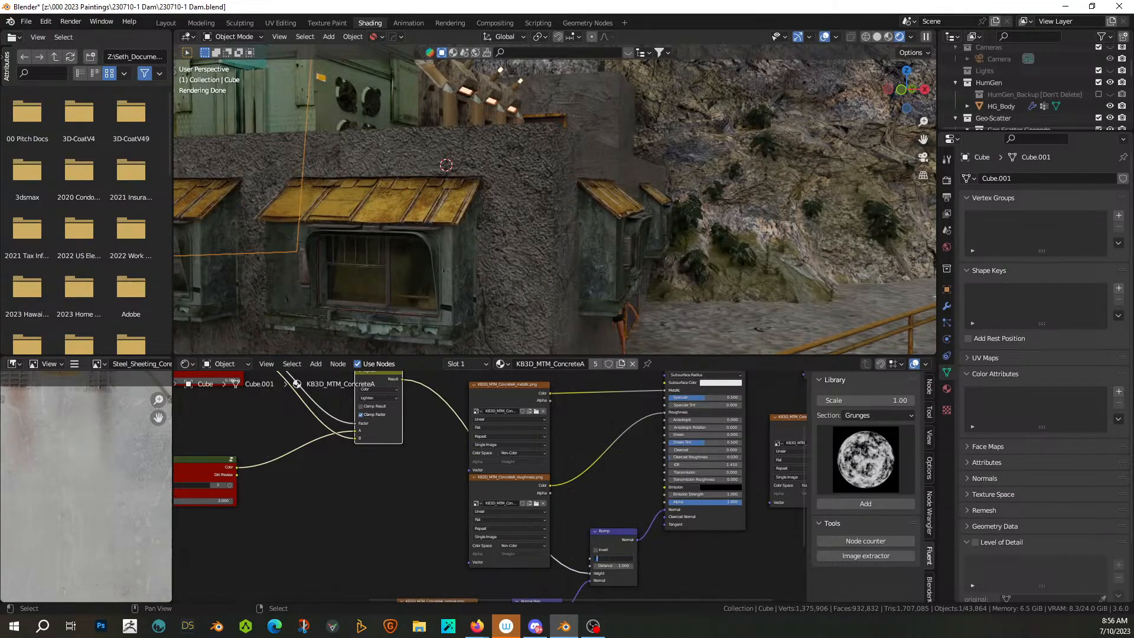
key(Return)
click(610, 566)
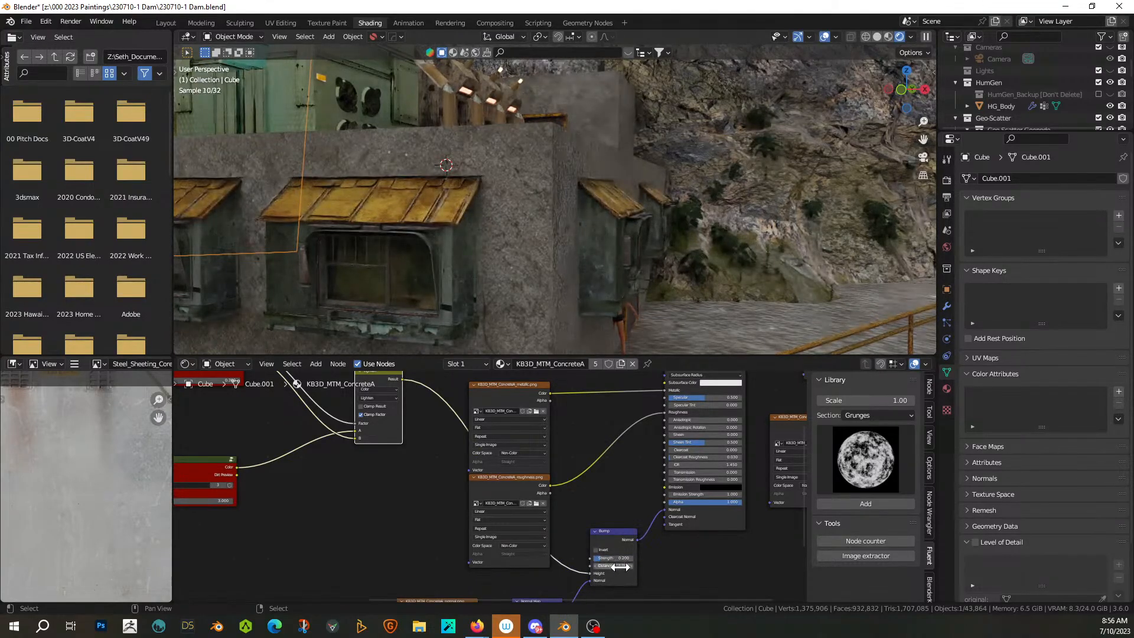
key(BackSpace)
key(Return)
Step: Examine the updated concrete on the building and dam wall, and inspect the narrow channel leading to the dam from several angles
scroll(644, 180, down, 5)
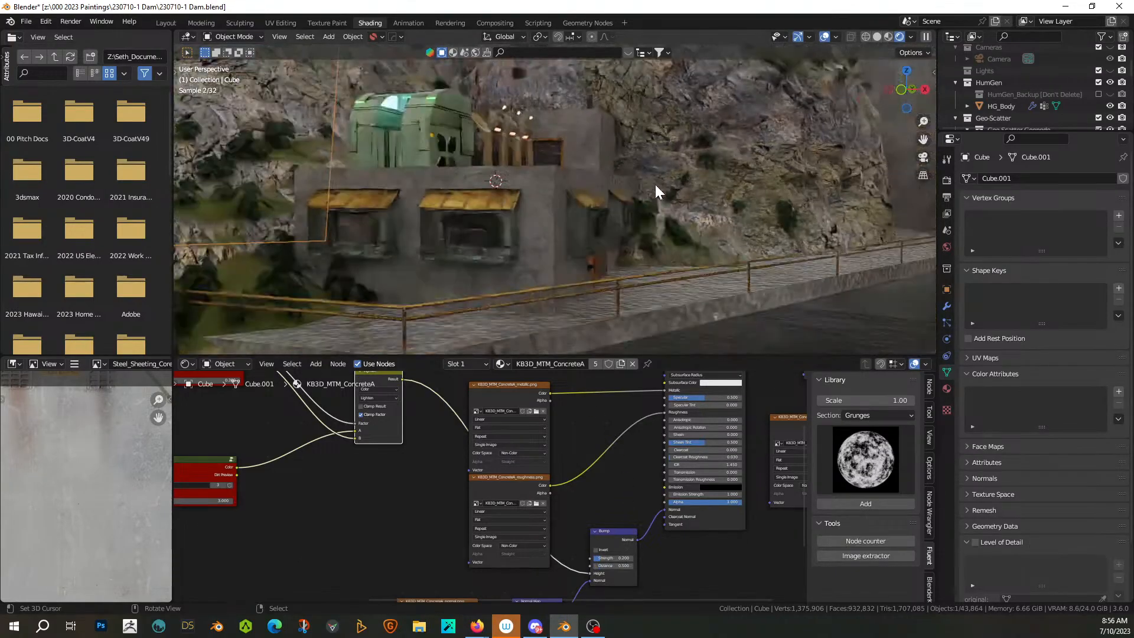
shift+middle_drag(525, 246, 708, 109)
scroll(716, 216, up, 3)
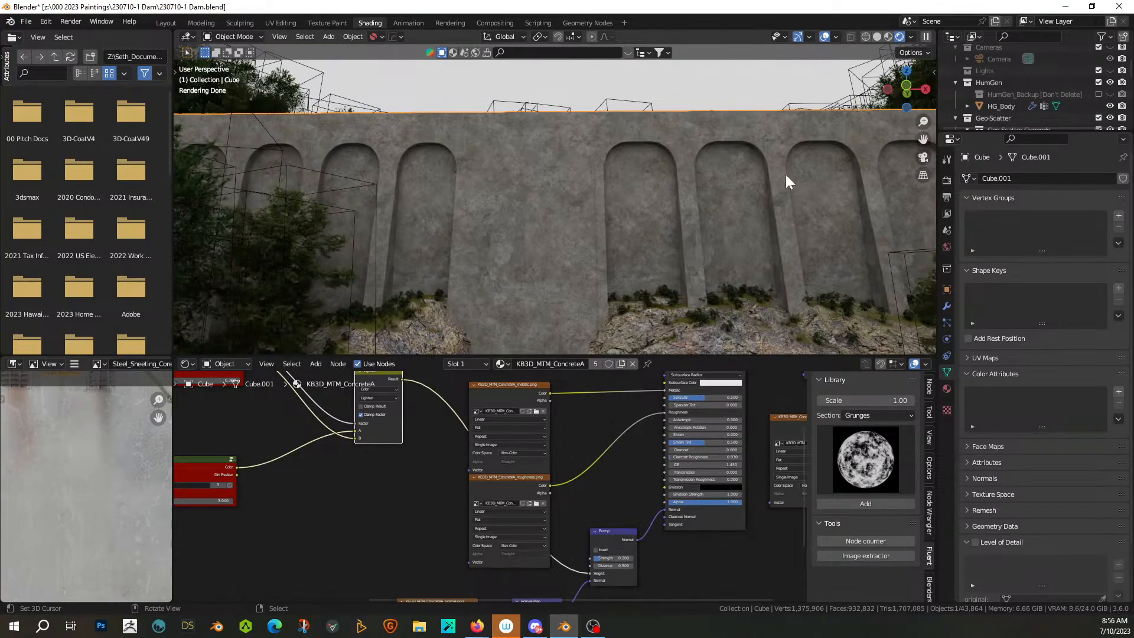
scroll(502, 469, down, 1)
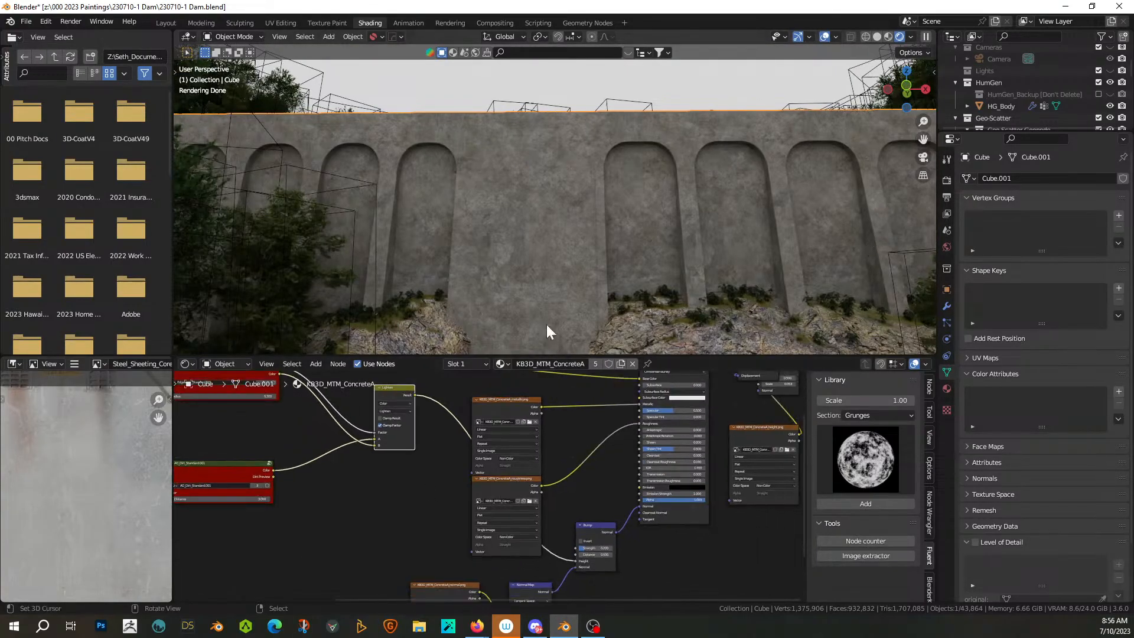
middle_drag(523, 284, 685, 336)
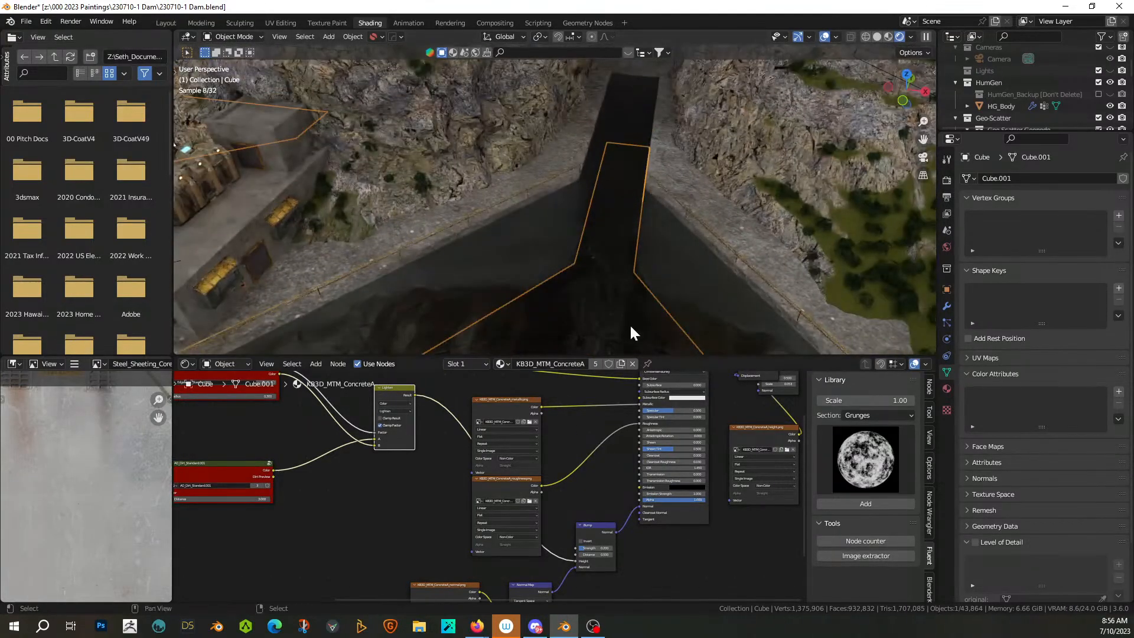
middle_drag(499, 249, 430, 302)
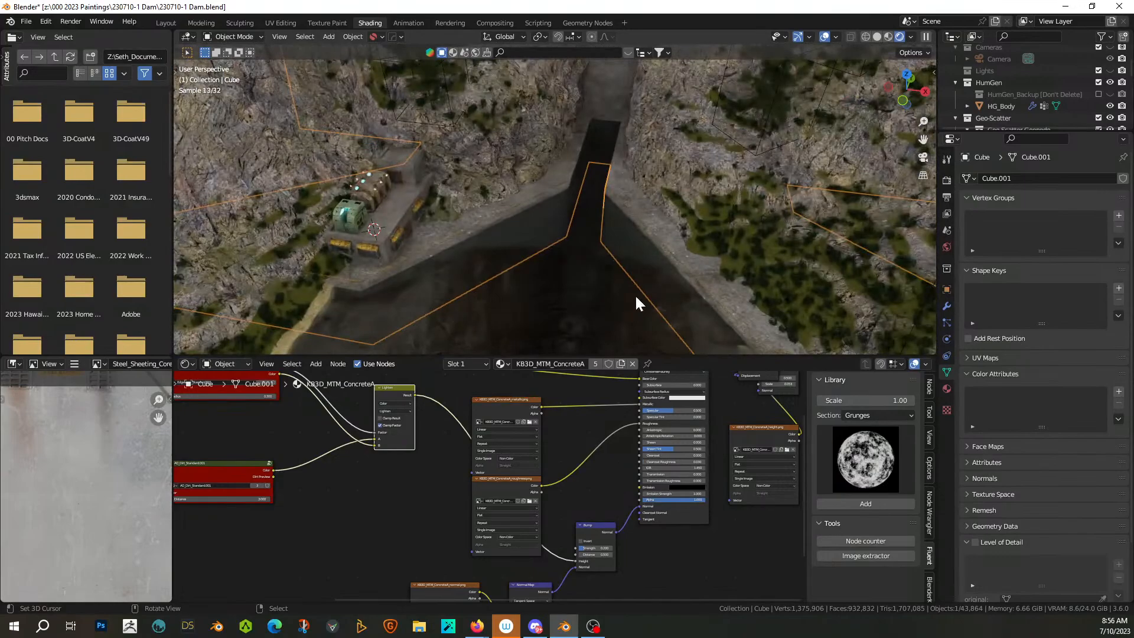
middle_drag(649, 229, 636, 204)
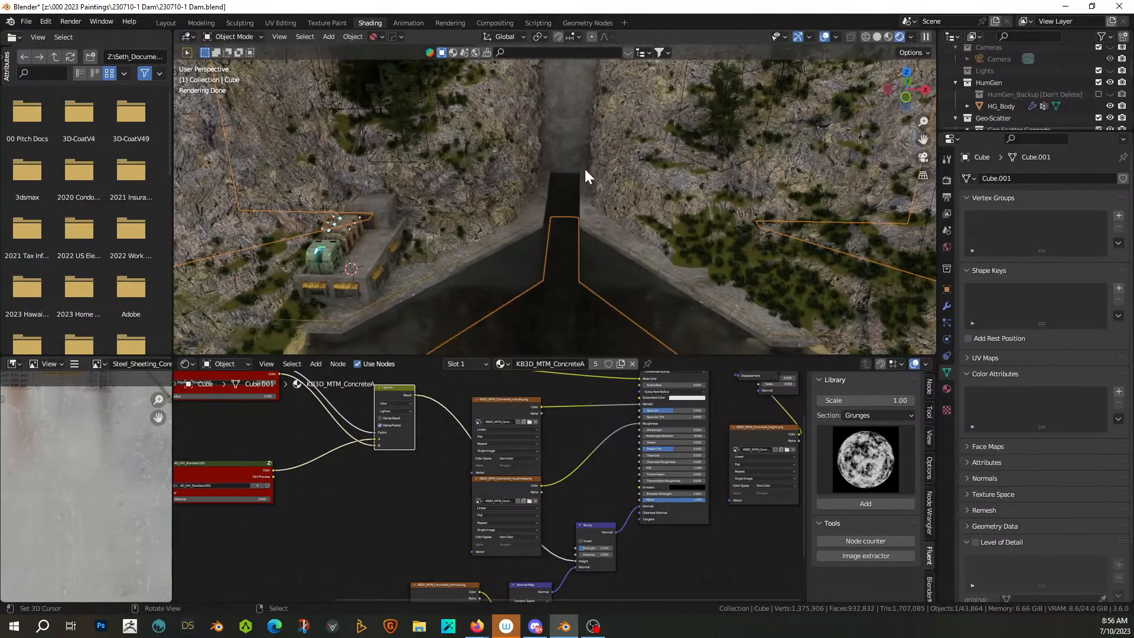
scroll(584, 168, up, 4)
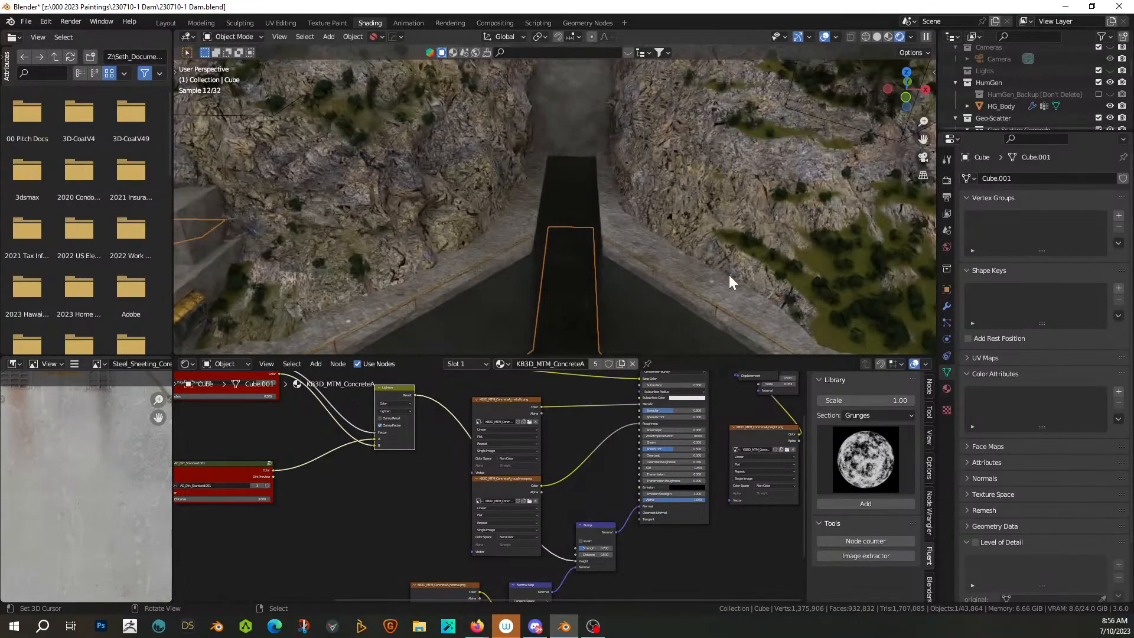
middle_drag(729, 275, 295, 278)
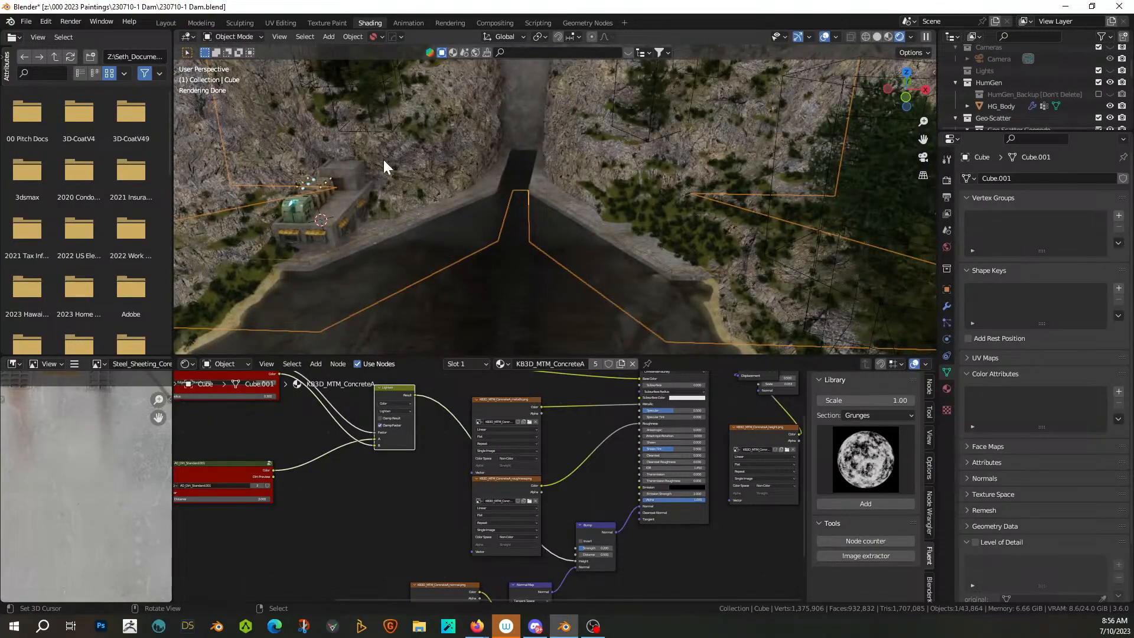
middle_drag(590, 230, 597, 196)
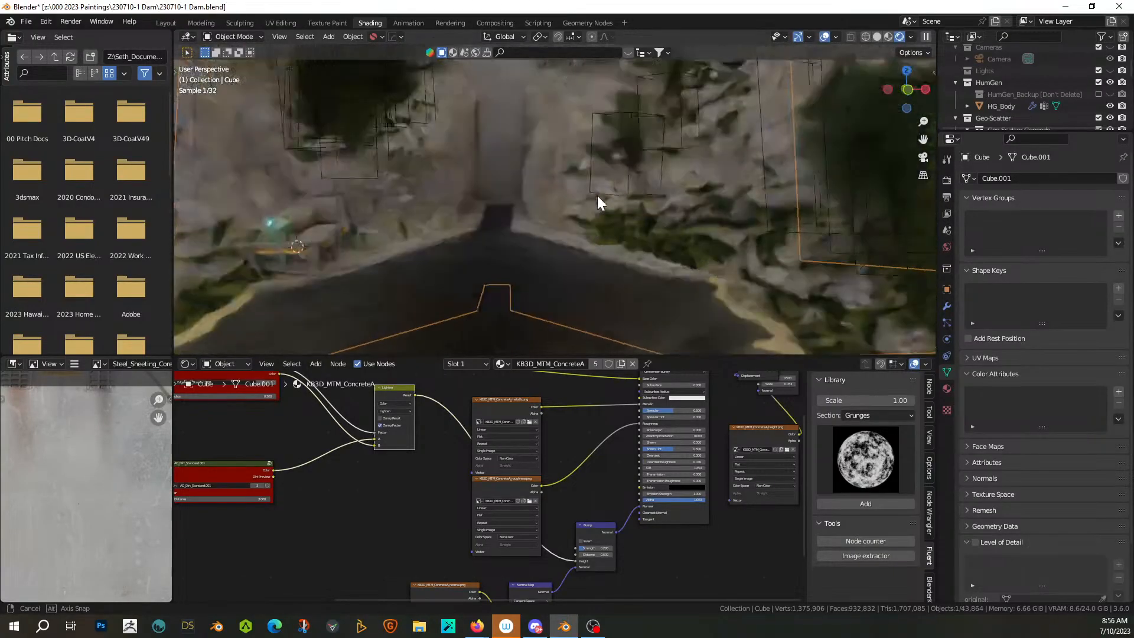
scroll(597, 193, up, 3)
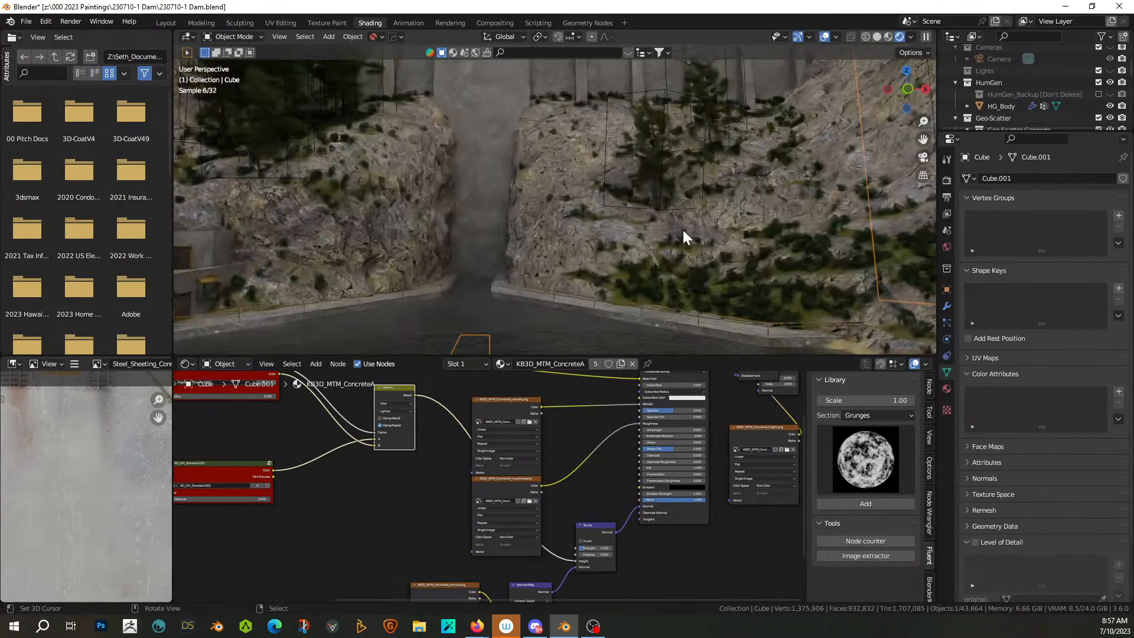
middle_drag(632, 212, 888, 306)
middle_drag(669, 306, 564, 144)
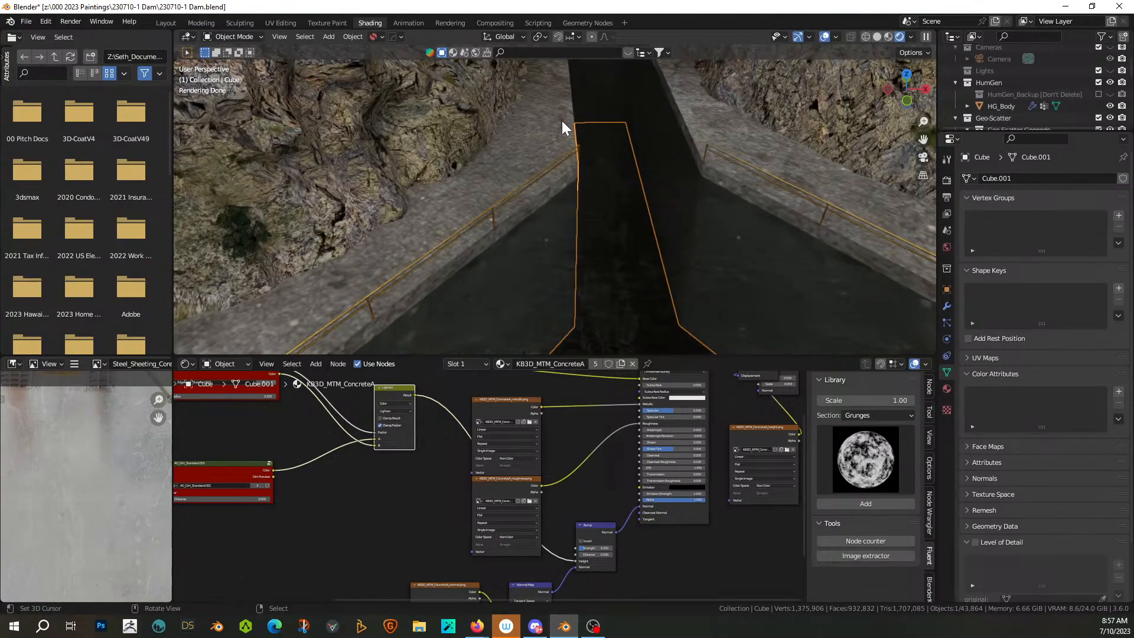
Step: In solid shading, cut an edge loop across the left channel walkway just past the railing's end and bevel it about 0.64 m wide
click(876, 37)
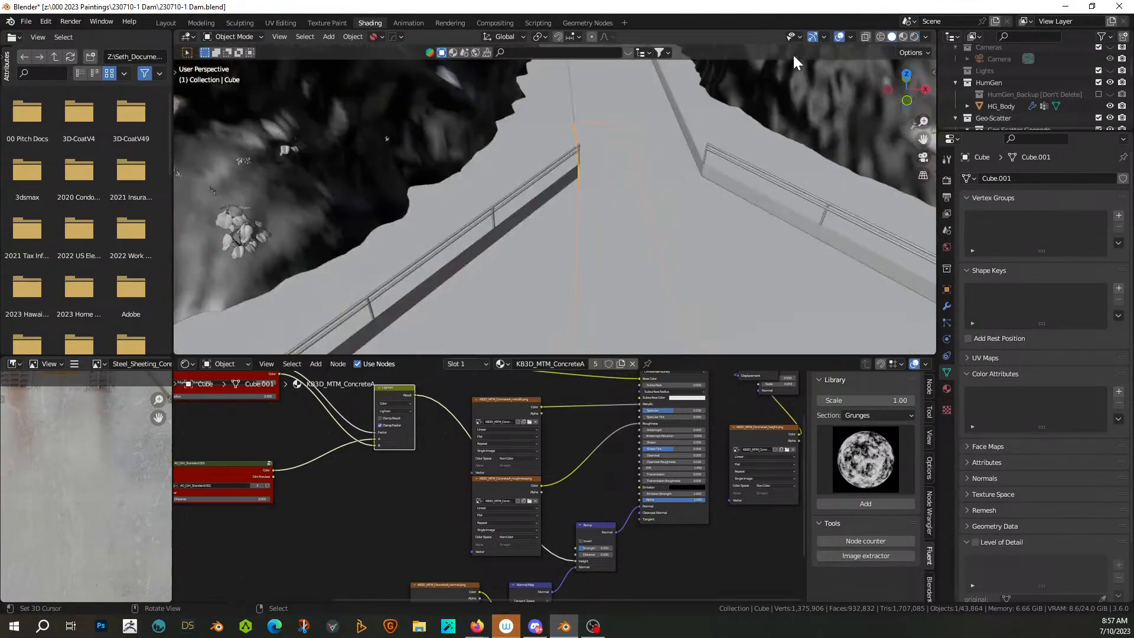
middle_drag(651, 100, 525, 68)
scroll(564, 238, up, 5)
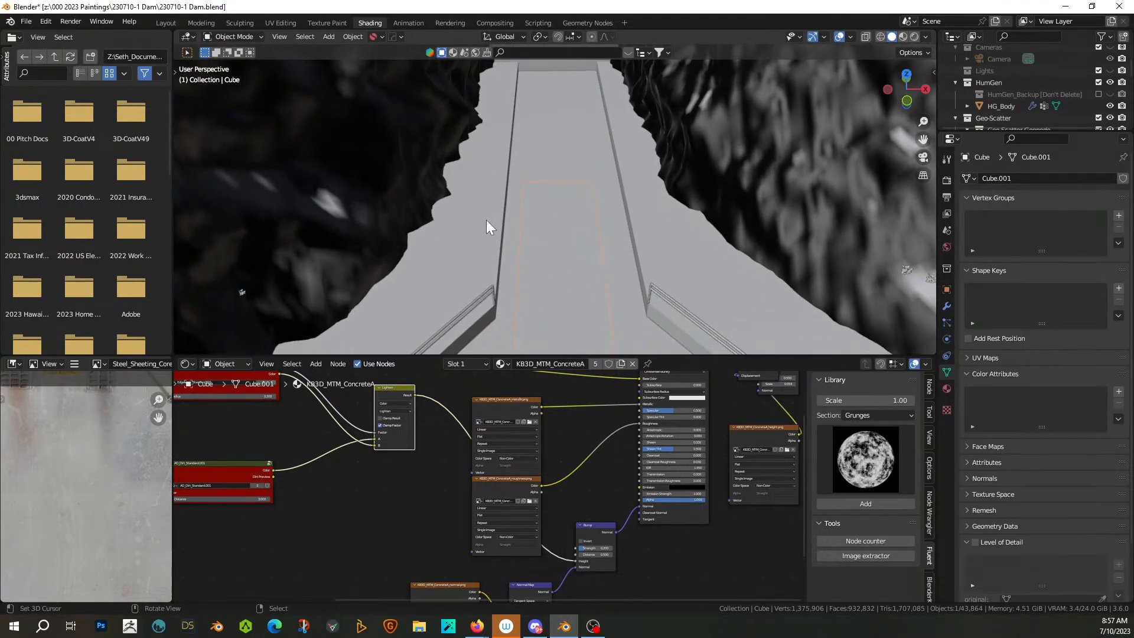
key(Tab)
click(488, 244)
key(ctrl+r)
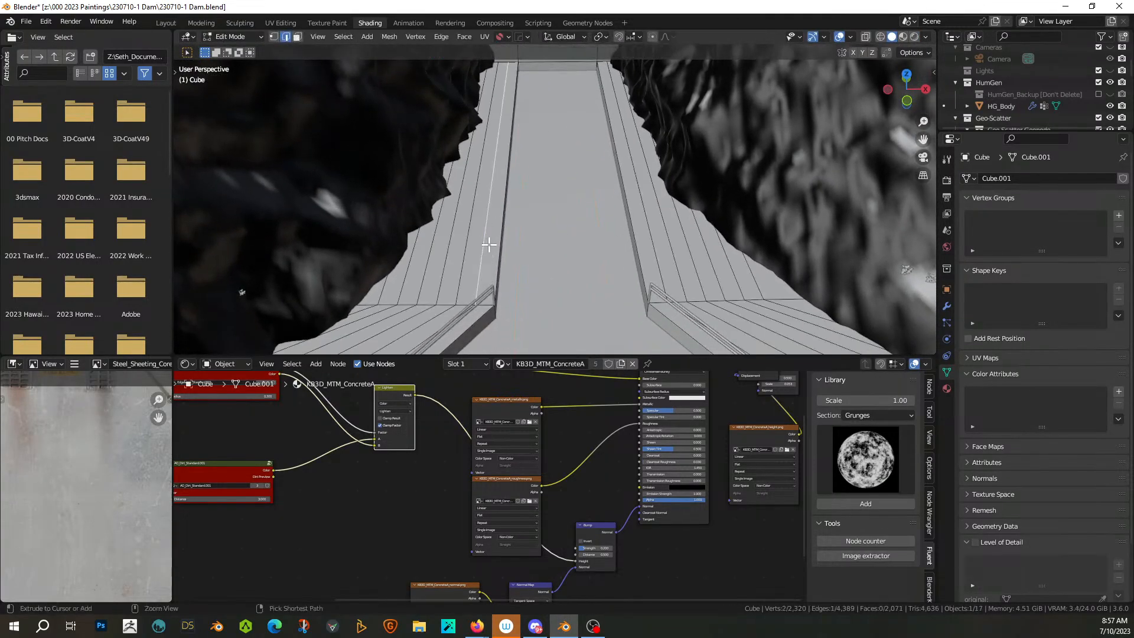
click(488, 244)
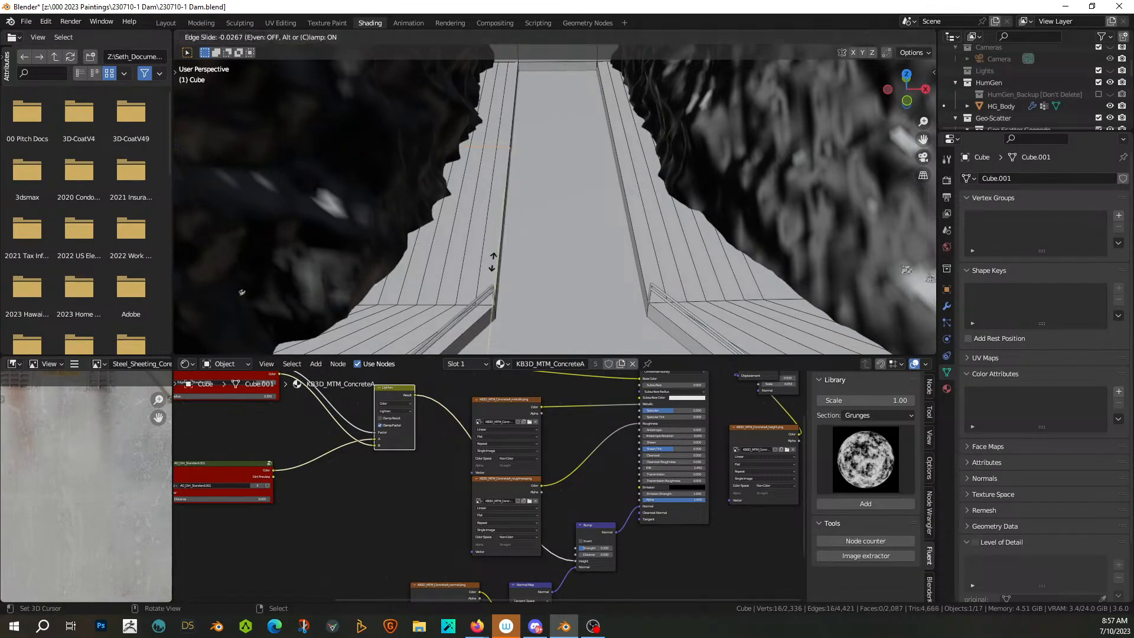
click(500, 305)
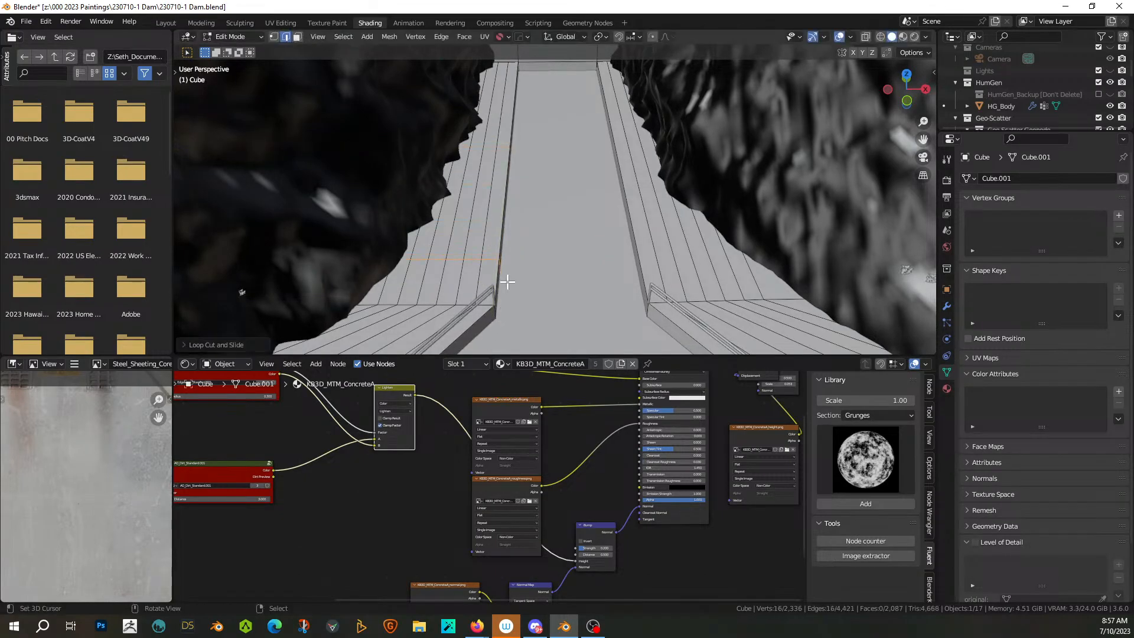
key(ctrl+b)
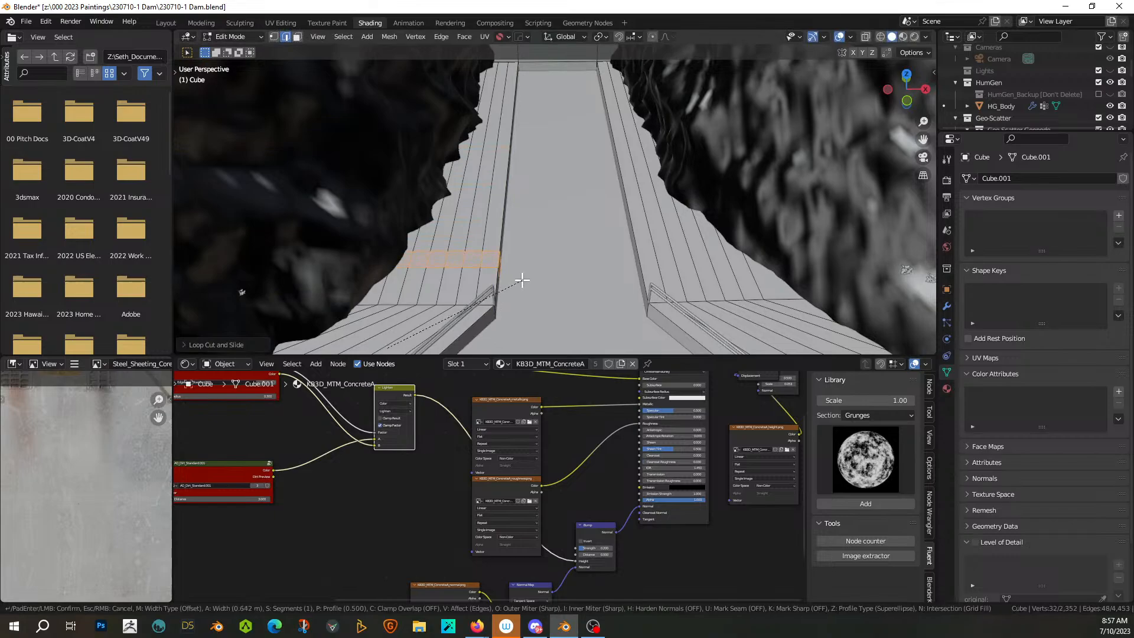
click(522, 280)
Step: Extrude the new strip's channel-side face up 0.2 m and select the raised block's side facing the channel
middle_drag(517, 273, 848, 265)
click(519, 234)
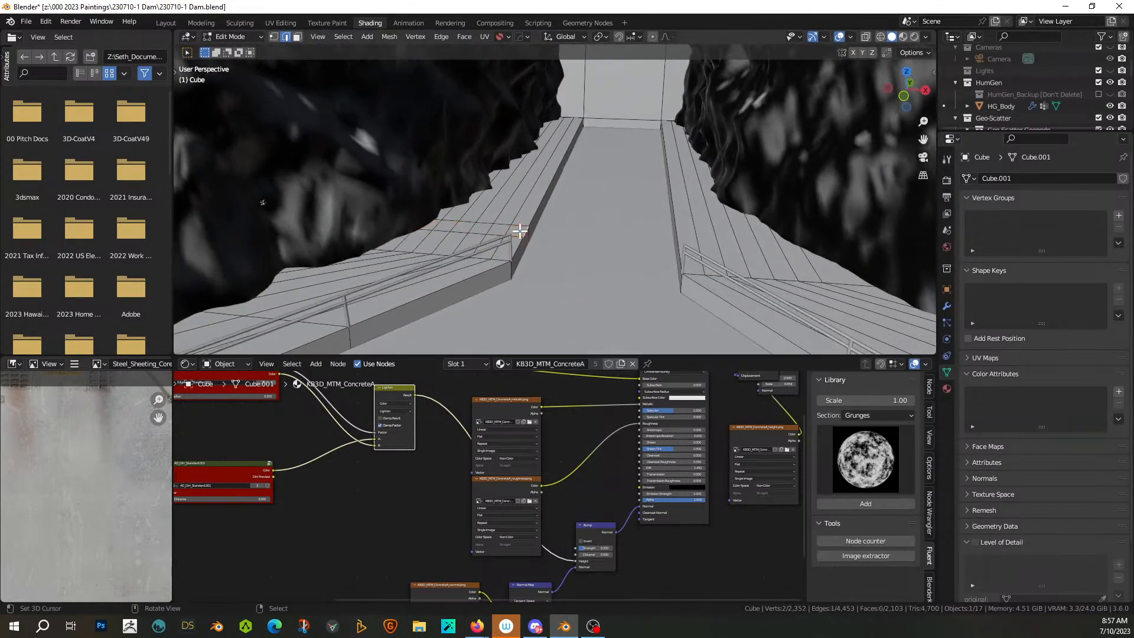
key(3)
click(517, 230)
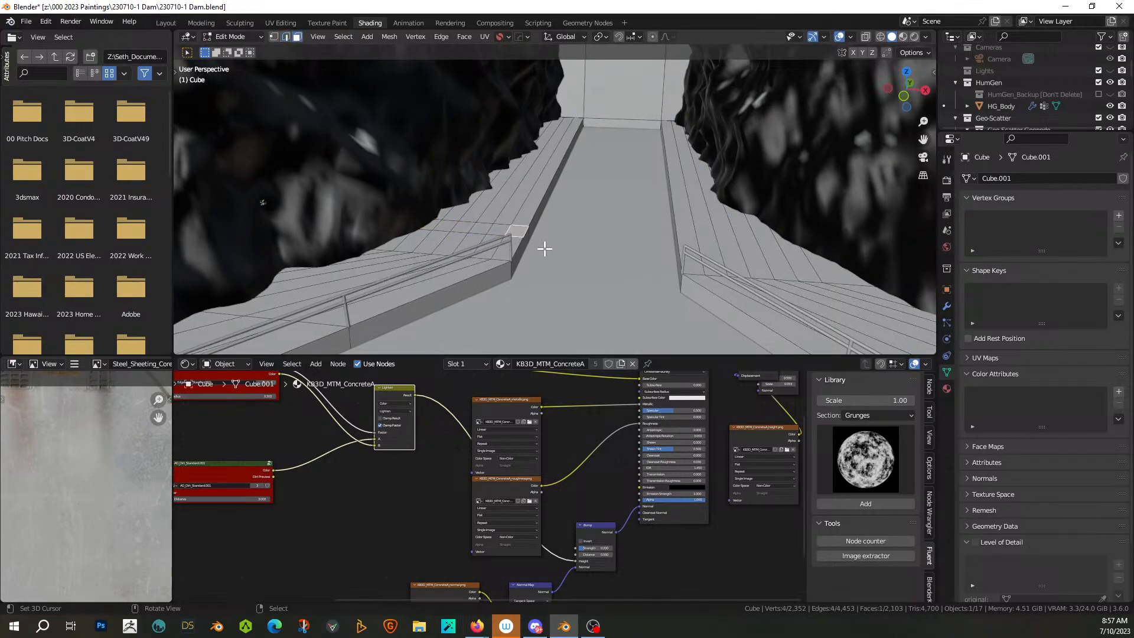
key(e)
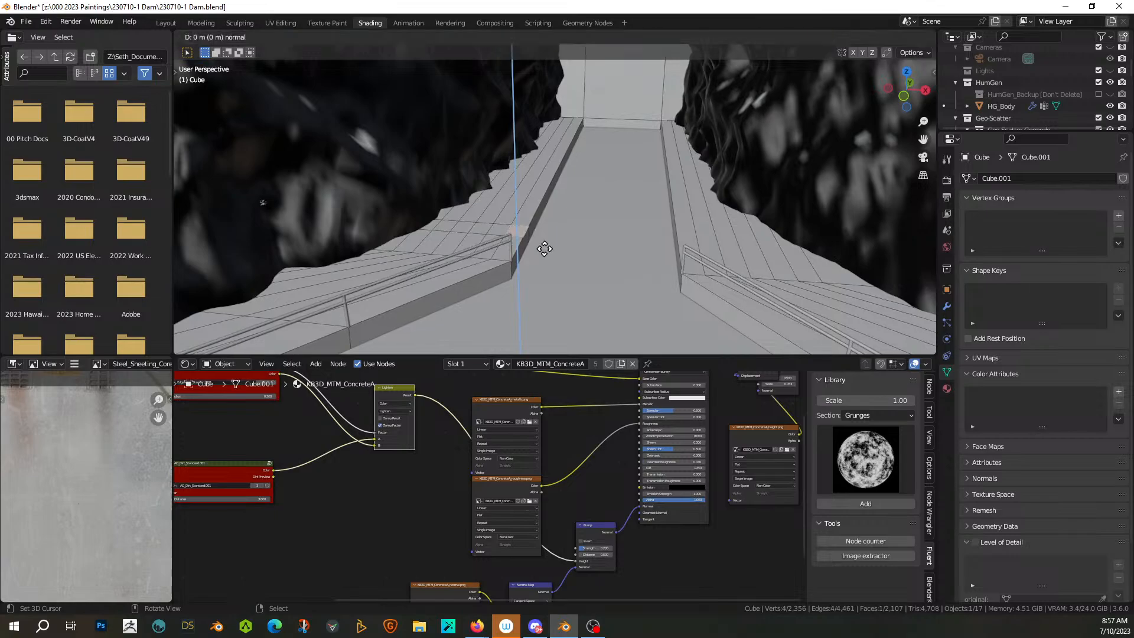
text(.)
text(2)
key(Return)
scroll(544, 247, up, 1)
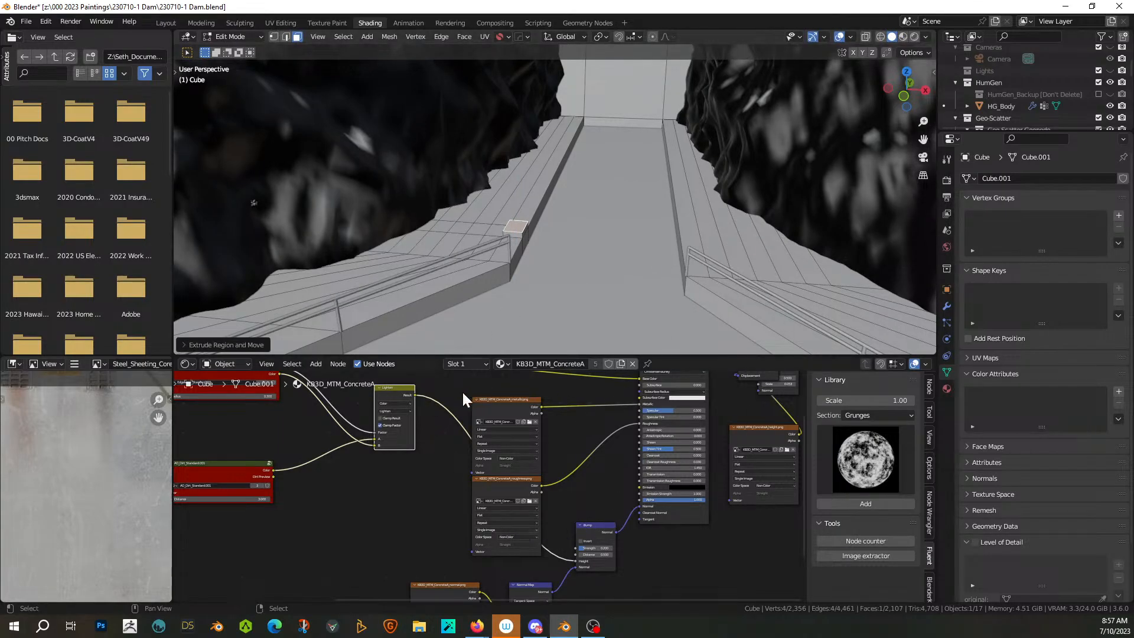
right_click(526, 232)
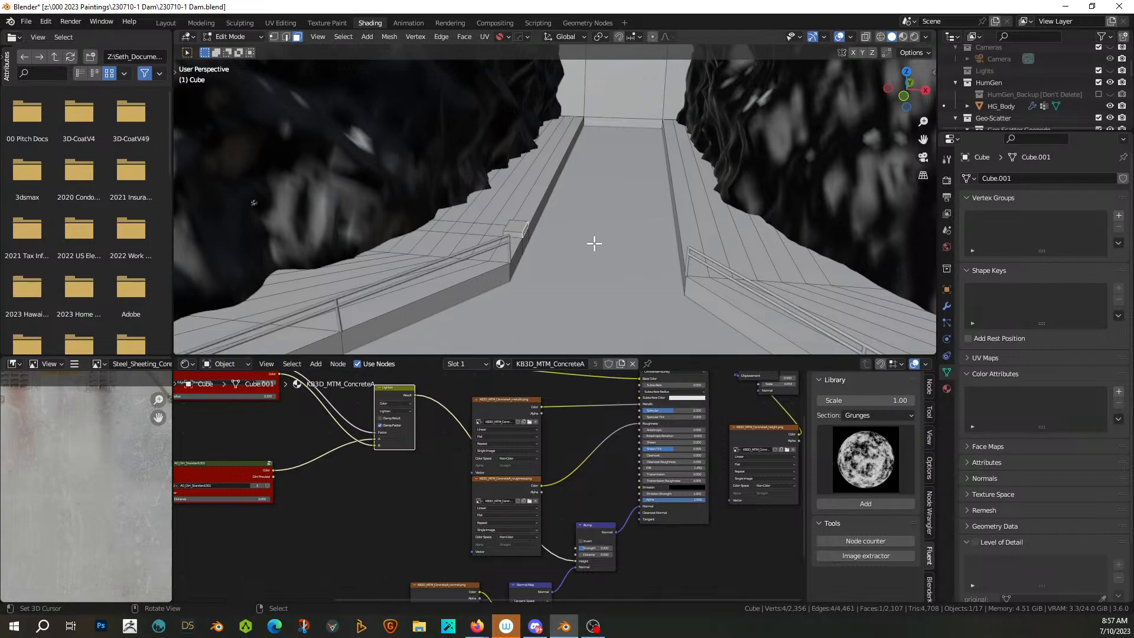
Step: Try to extrude the block's selected side freehand across the channel to the opposite walkway, and undo the extrusion
key(e)
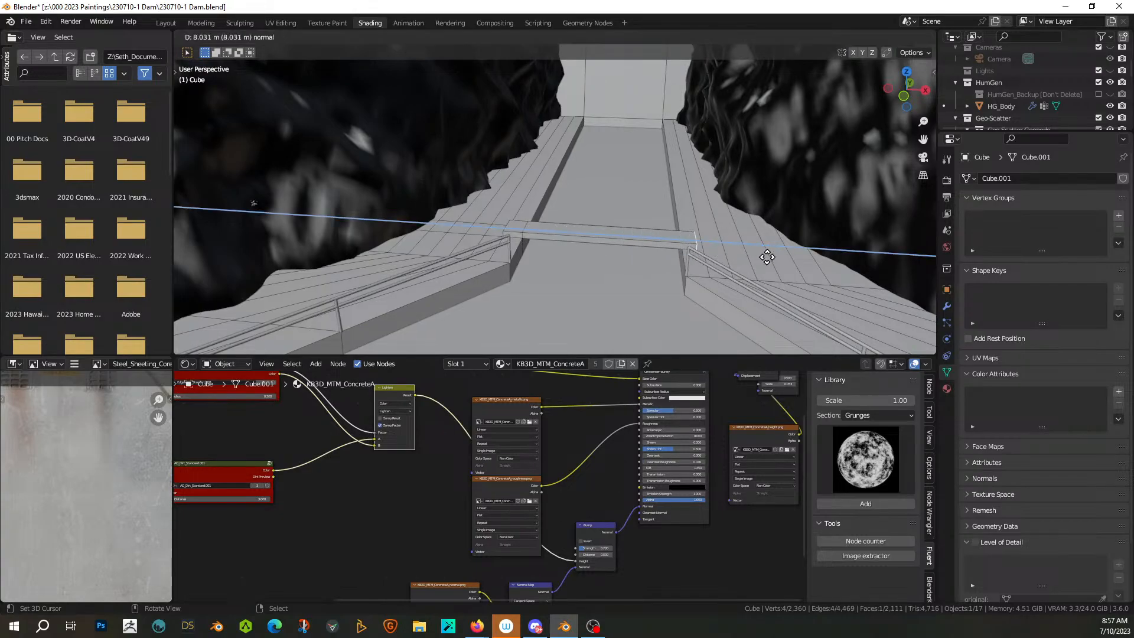
click(770, 257)
mouse_move(625, 259)
middle_down()
mouse_move(641, 283)
mouse_move(628, 269)
middle_up()
key(KP_Decimal)
middle_drag(547, 273, 525, 261)
key(ctrl+z)
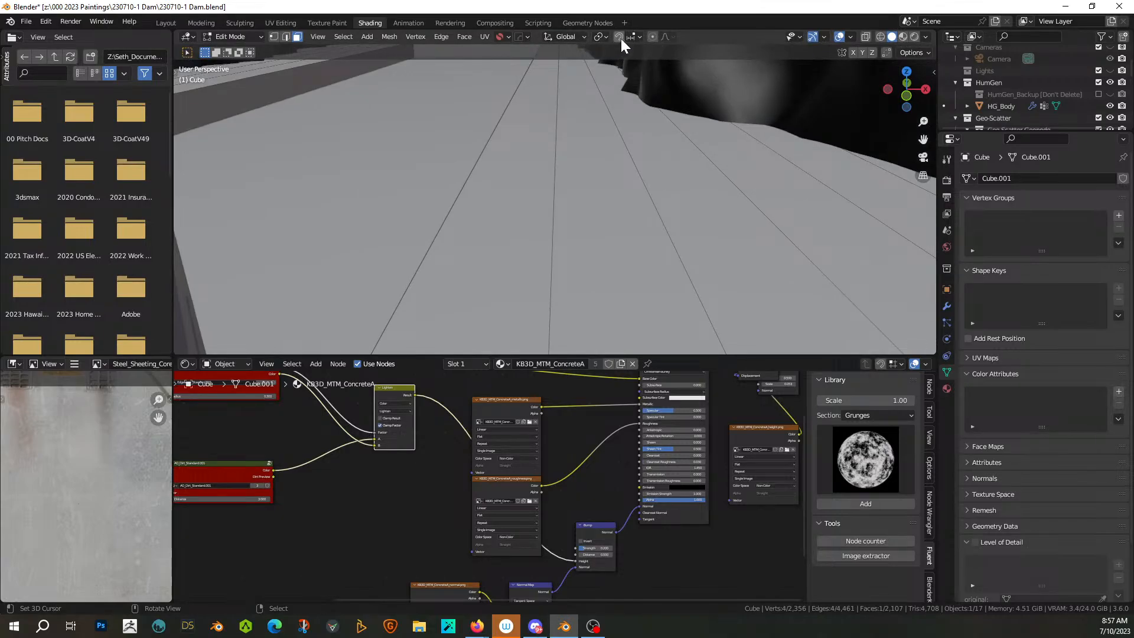
Step: Turn on edge snapping and extrude the block's side face across the channel onto the opposite walkway to form a bridge
click(640, 36)
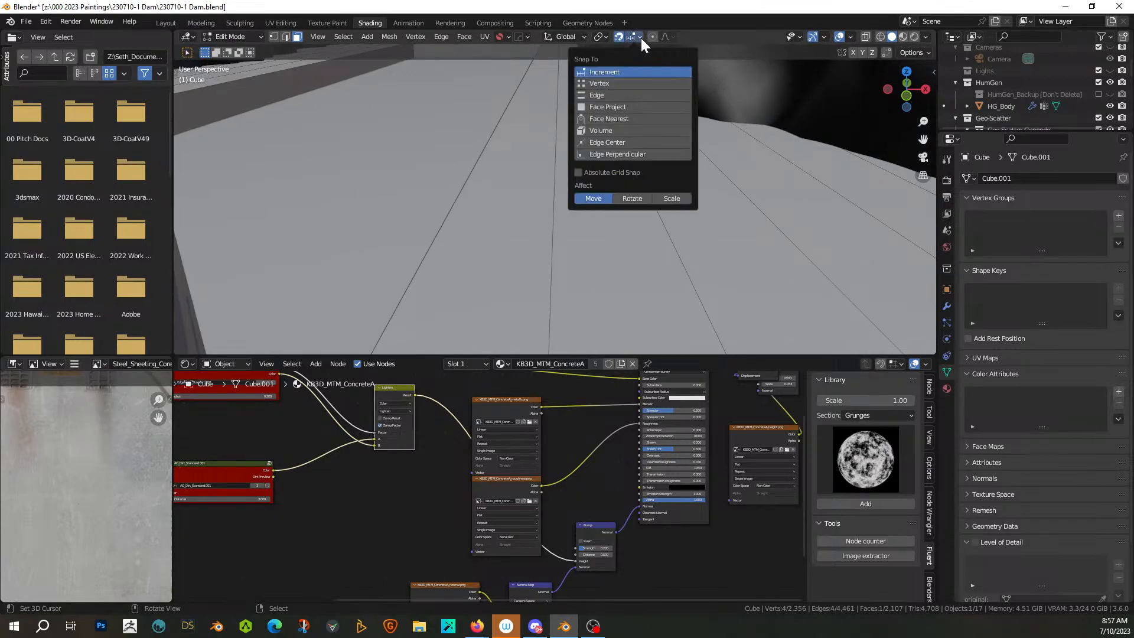
click(604, 93)
scroll(258, 228, down, 8)
middle_drag(270, 234, 263, 243)
key(e)
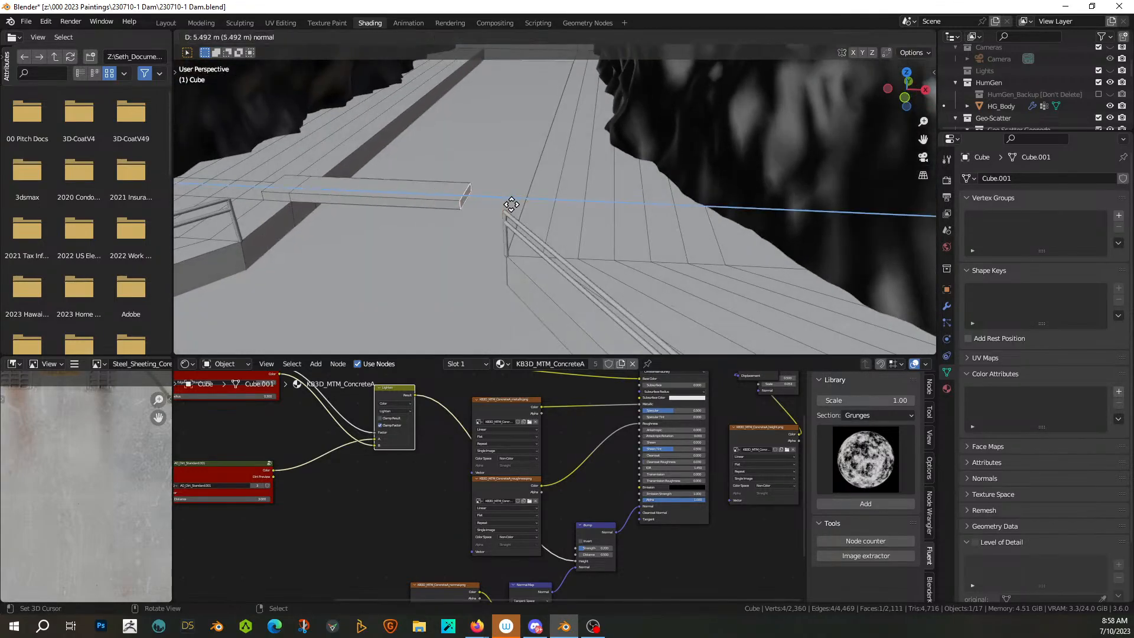
click(547, 208)
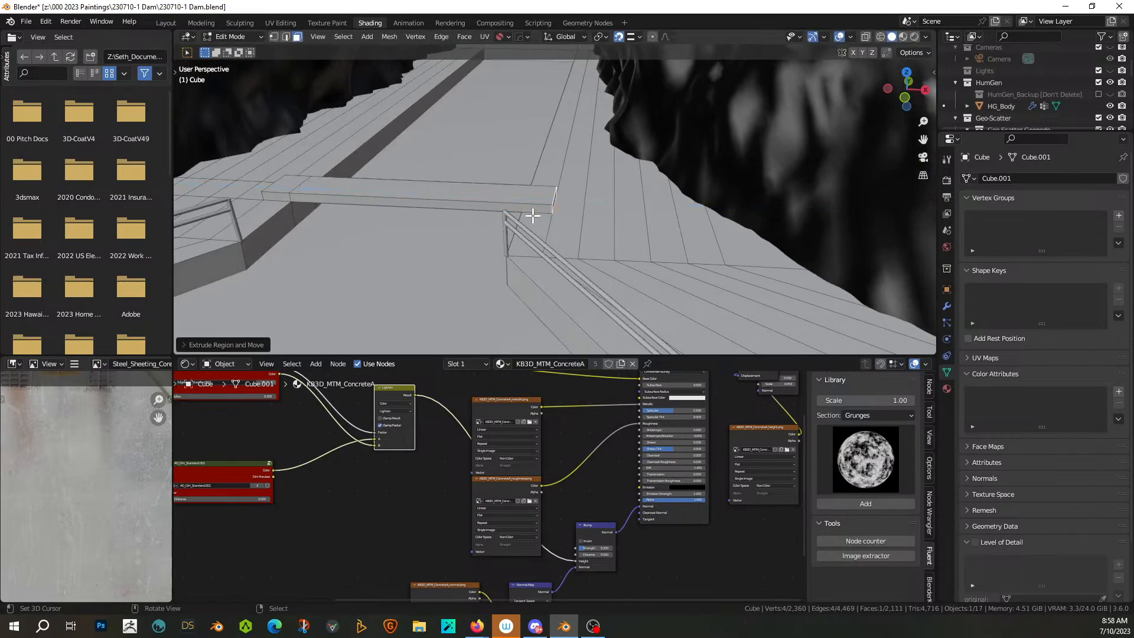
Step: Cut eight evenly spaced, centred edge loops across the bridge span over the channel
middle_drag(478, 231, 307, 246)
middle_drag(431, 242, 348, 242)
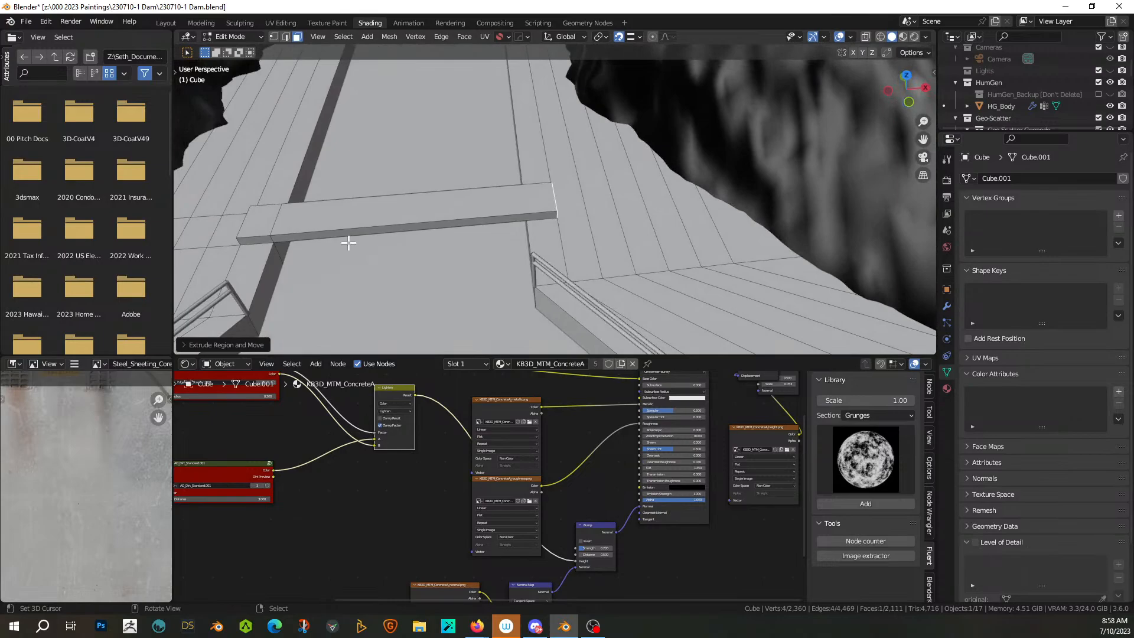
click(272, 219)
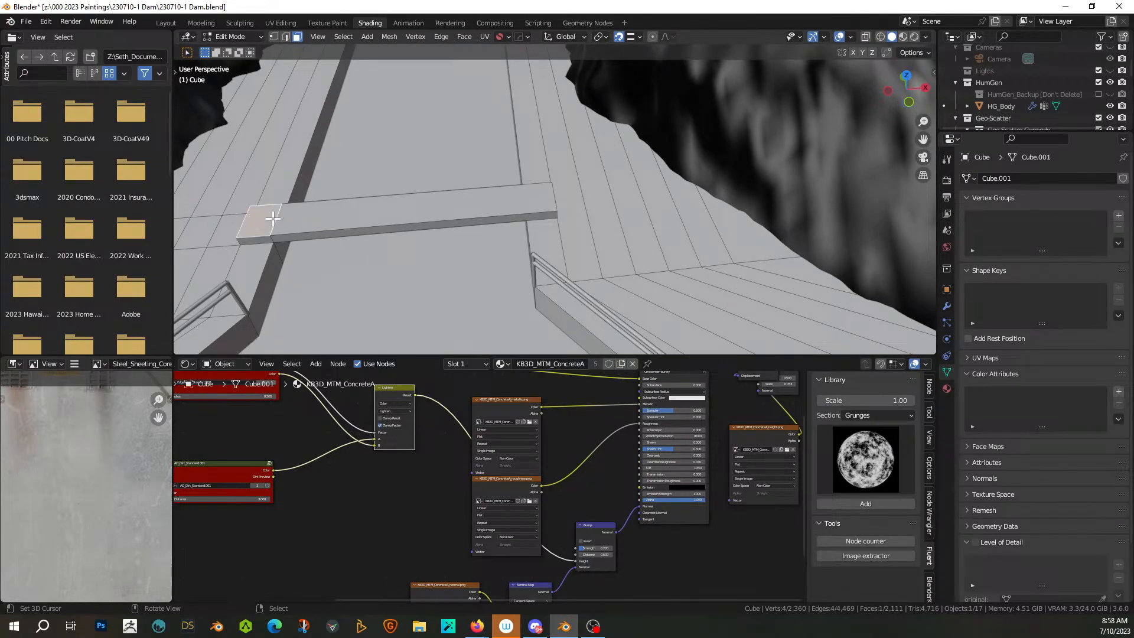
key(2)
click(289, 221)
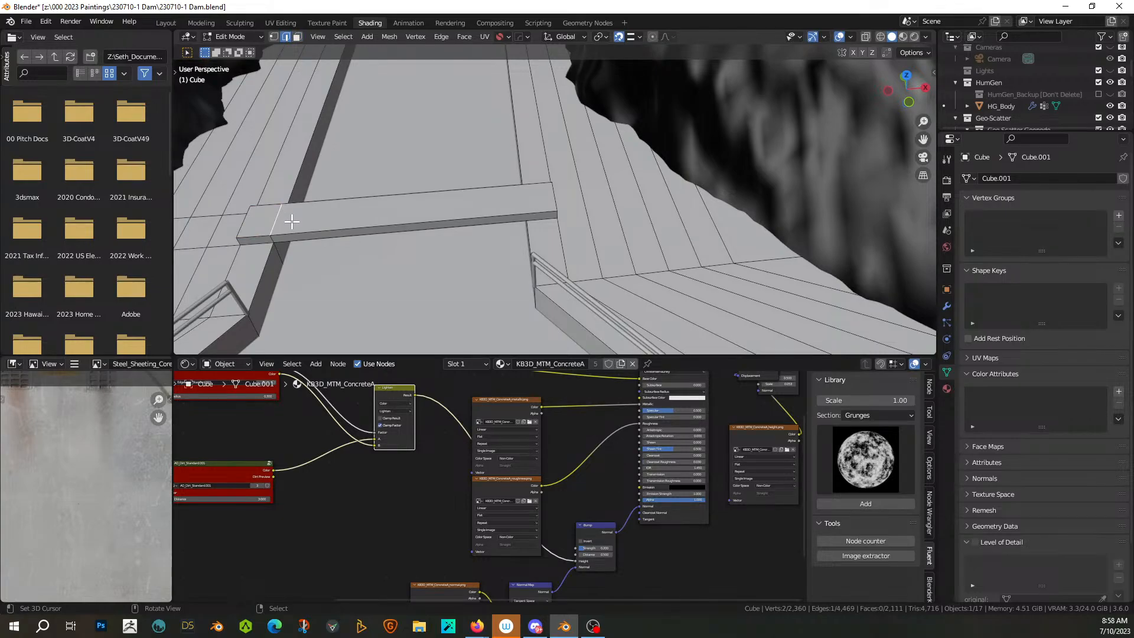
click(395, 224)
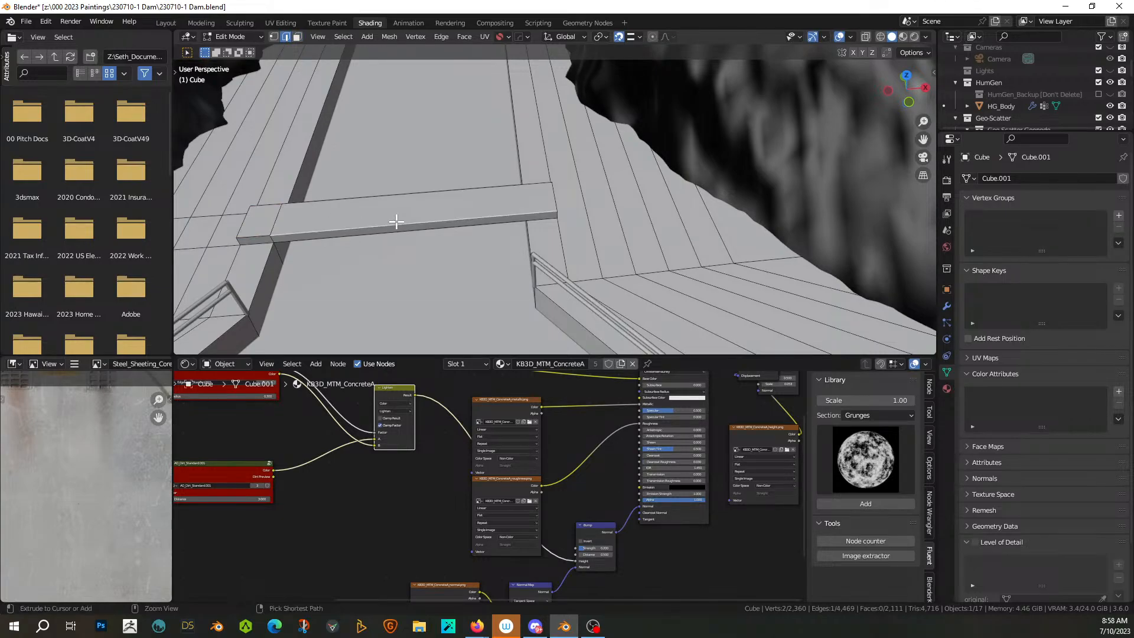
key(ctrl+r)
scroll(396, 223, up, 3)
scroll(396, 222, up, 3)
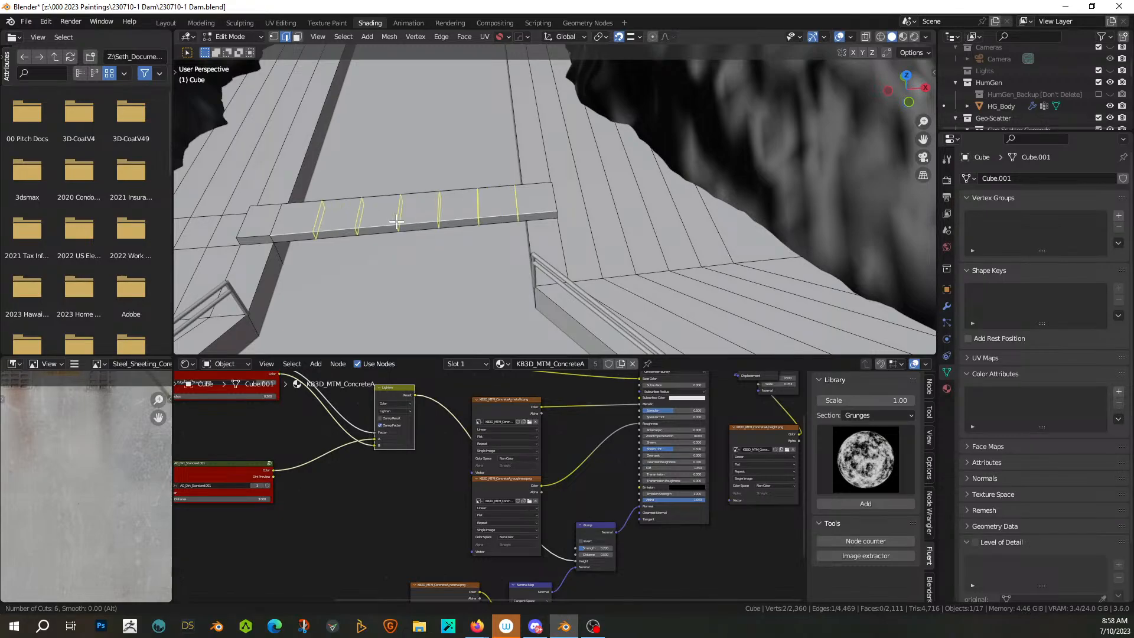
scroll(395, 222, up, 1)
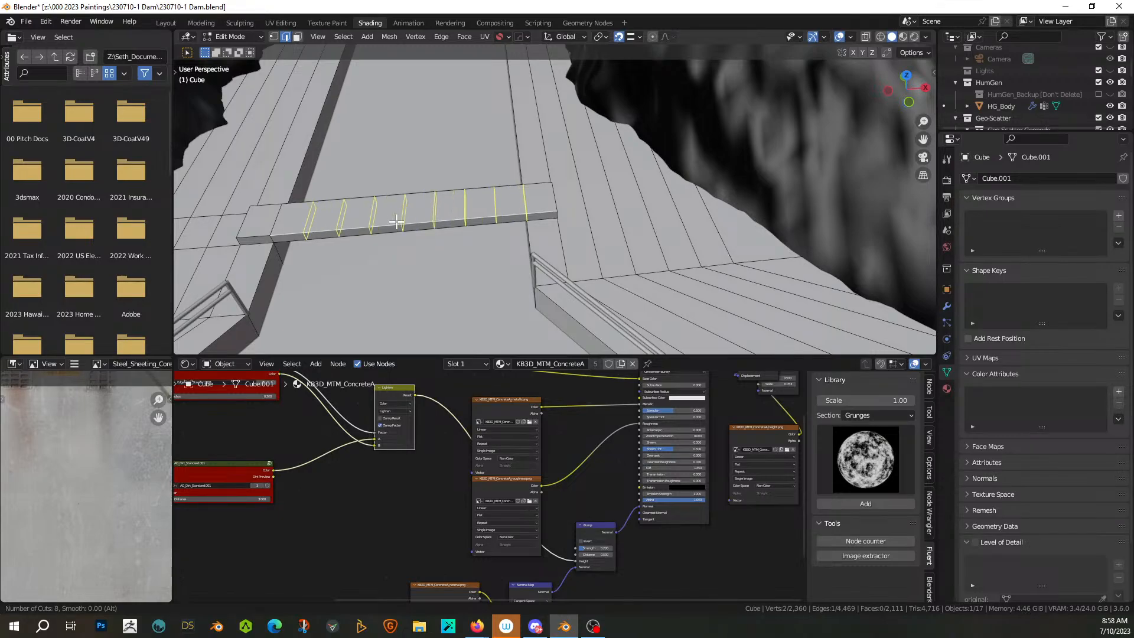
click(396, 222)
right_click(396, 222)
middle_drag(396, 222, 500, 205)
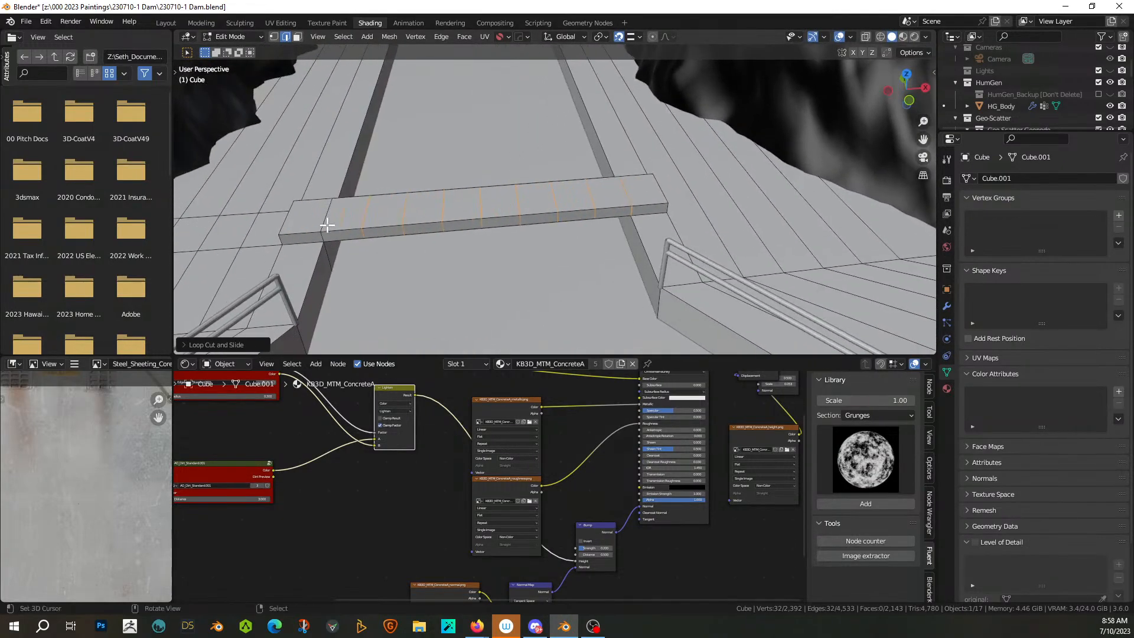
Step: Select the bridge deck's two long upper edges along its full length and extrude them 1 m straight up as side panels
click(299, 230)
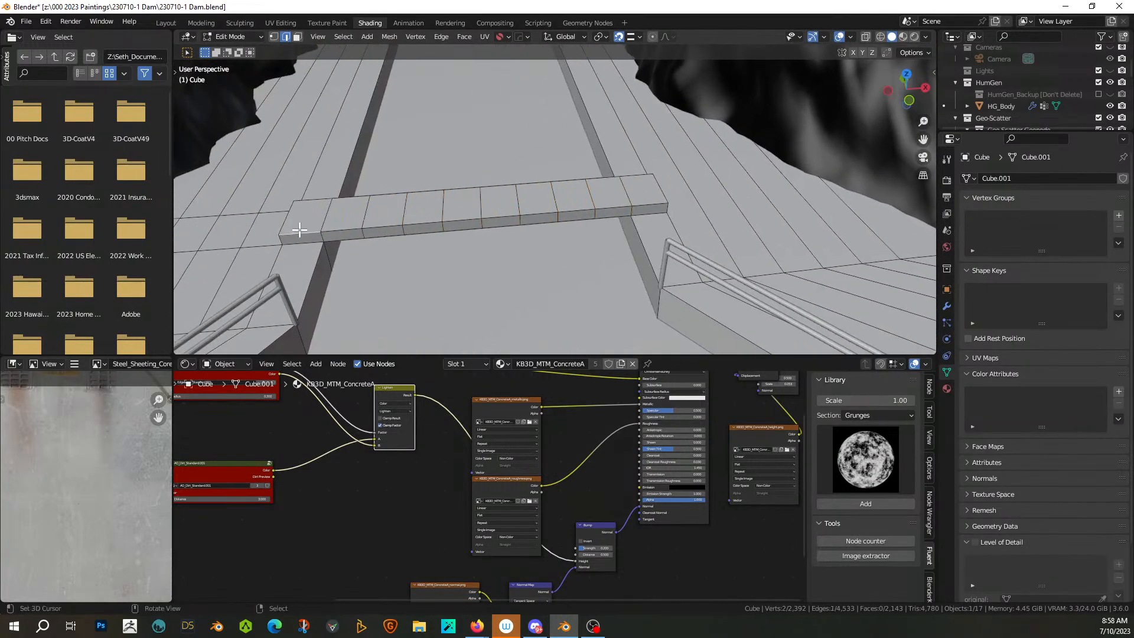
ctrl+click(647, 202)
shift+click(647, 174)
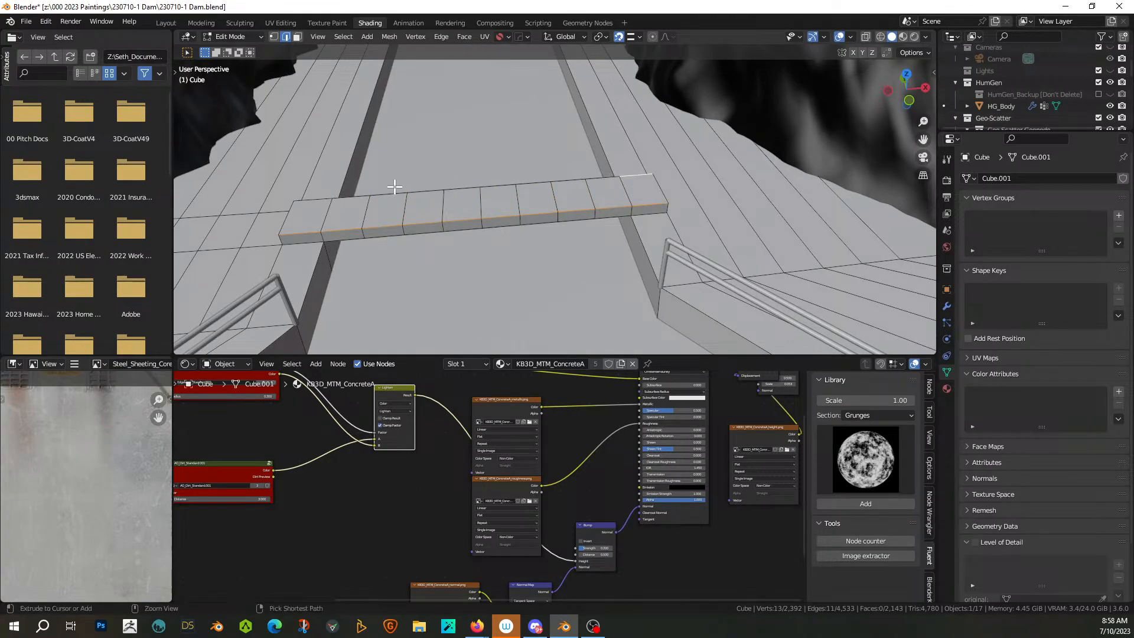
ctrl+click(310, 199)
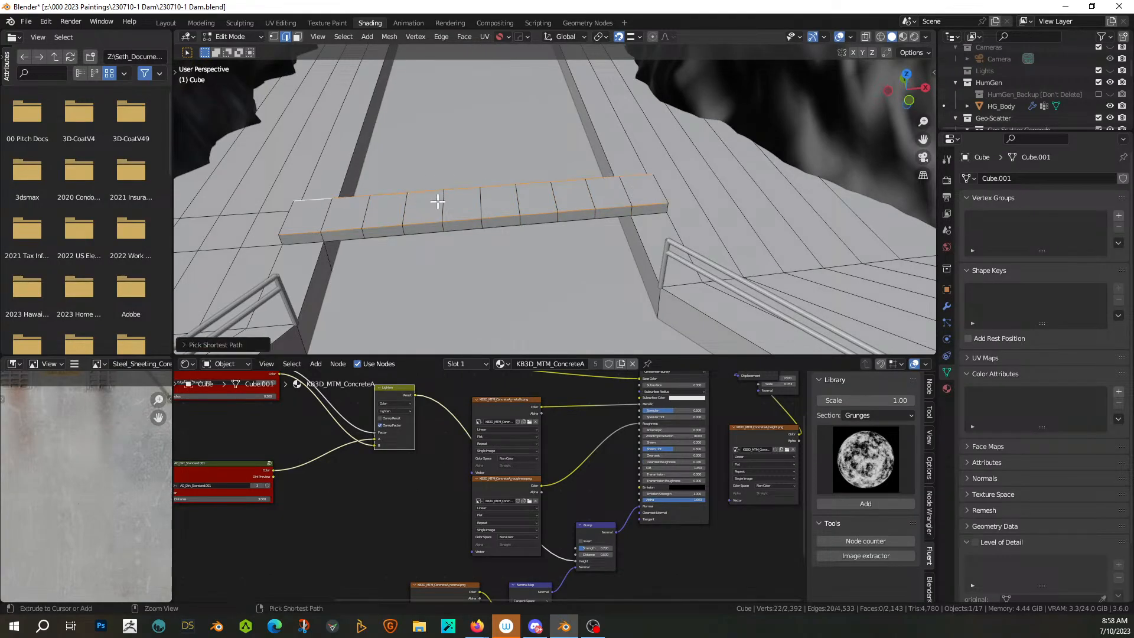
key(e)
right_click(483, 208)
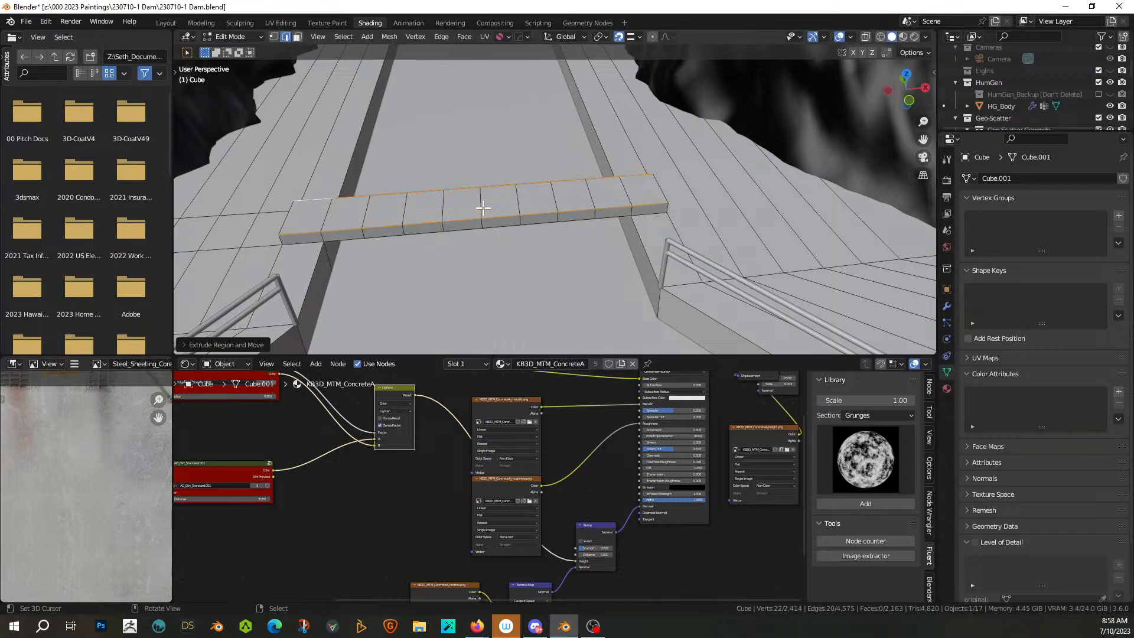
text(gz1)
key(Return)
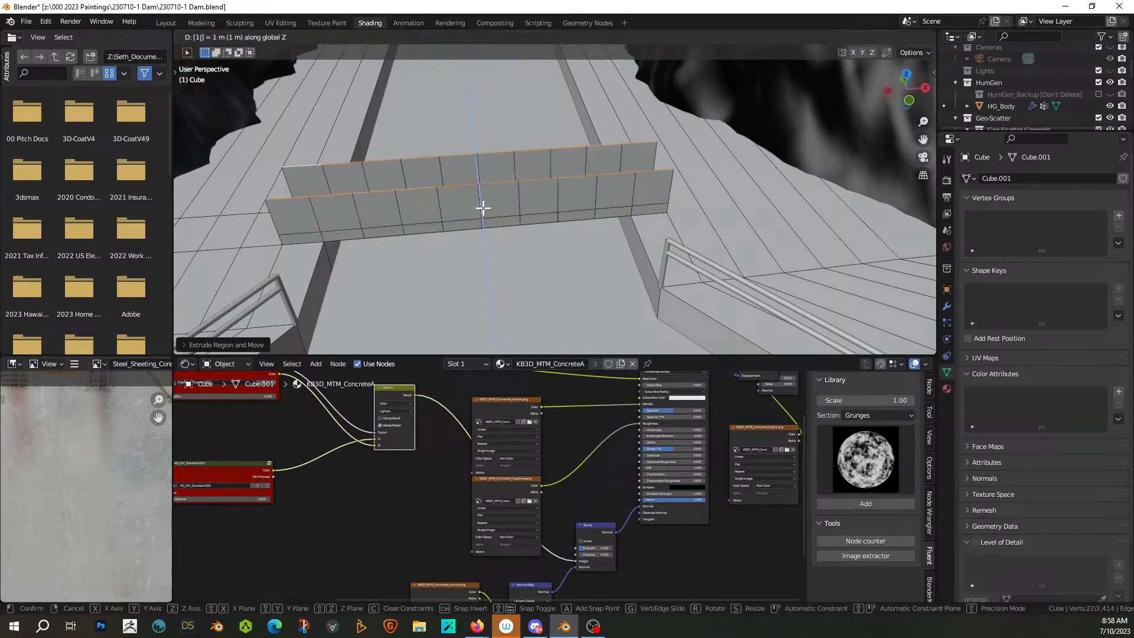
Step: Try to extrude the side panels' top edges again with a 0.3 m vertical offset, and undo the attempts
key(e)
right_click(483, 208)
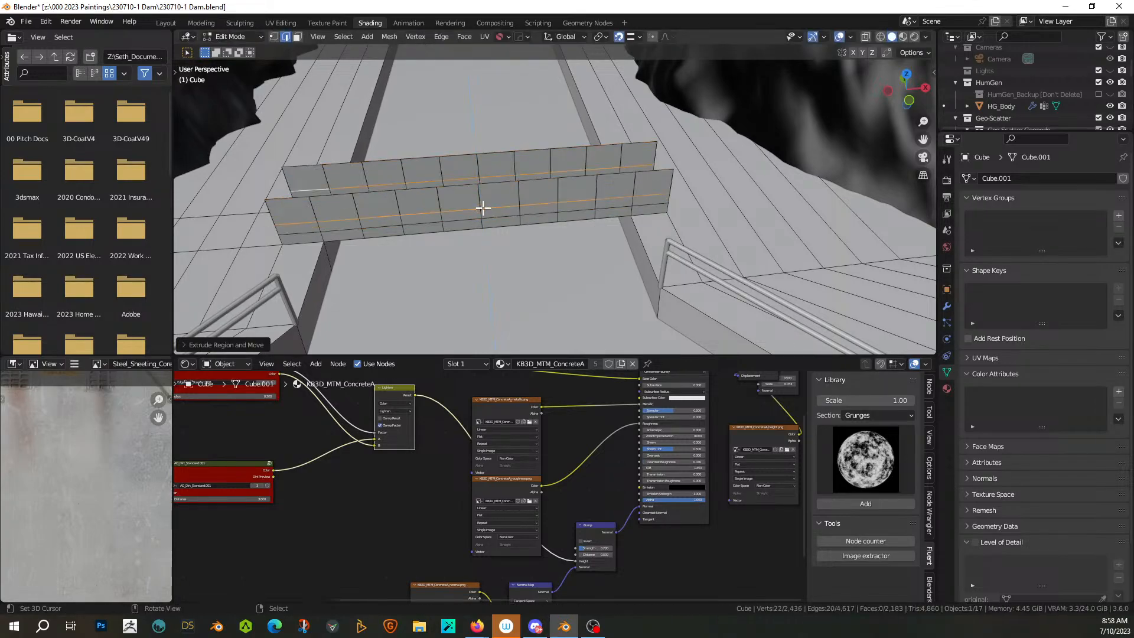
text(gz.3)
key(Return)
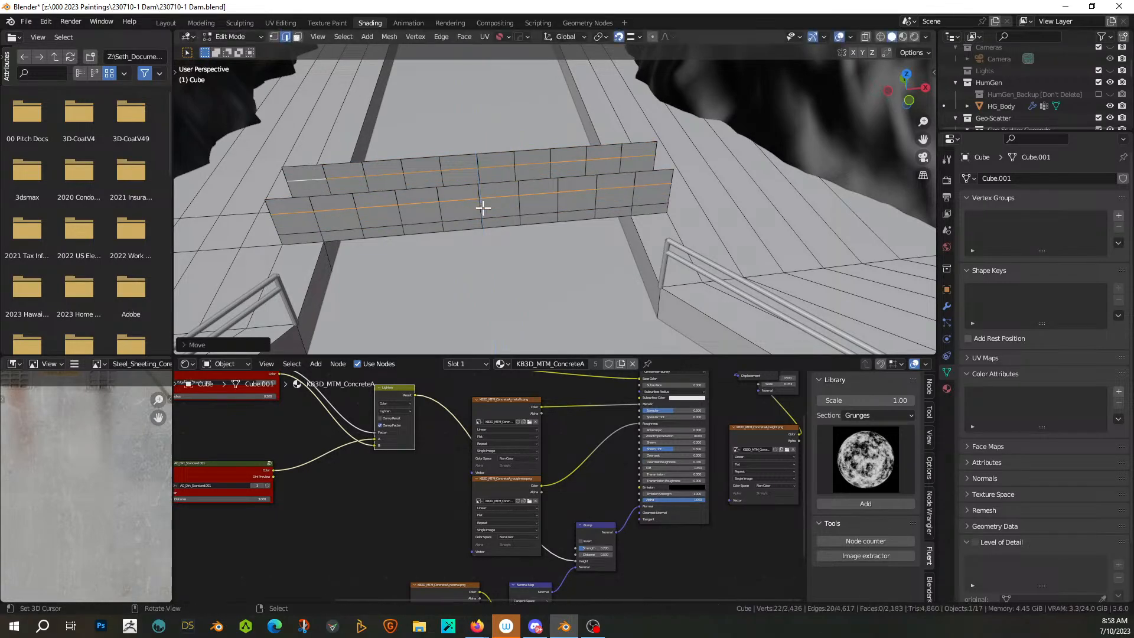
key(ctrl+z)
key(ctrl+z)
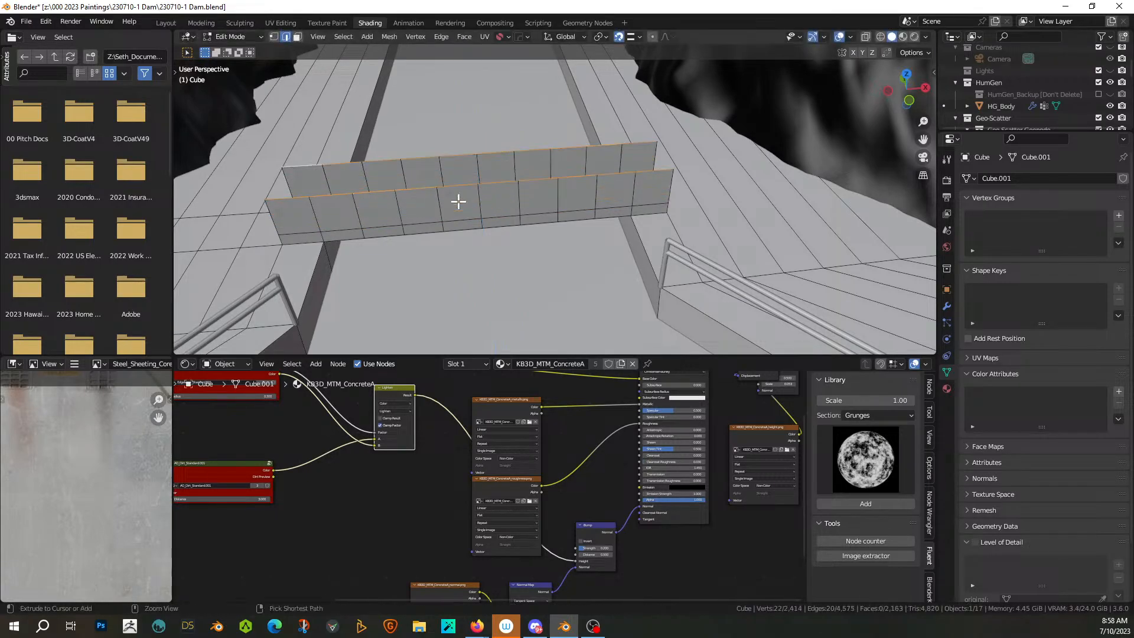
middle_drag(458, 198, 560, 184)
scroll(560, 185, down, 2)
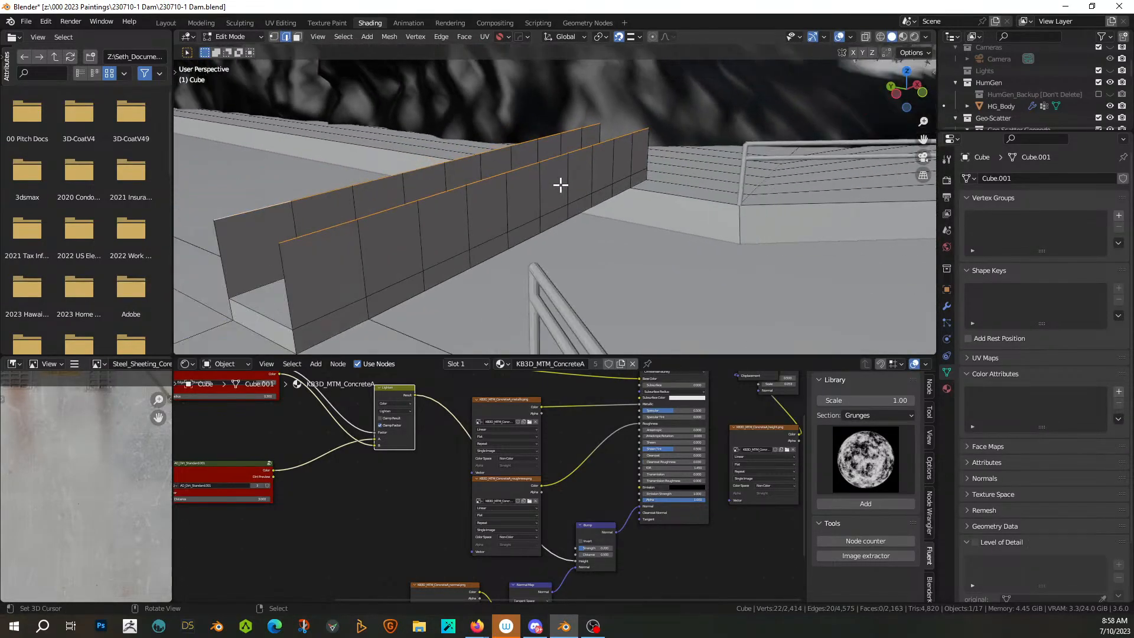
key(e)
click(560, 185)
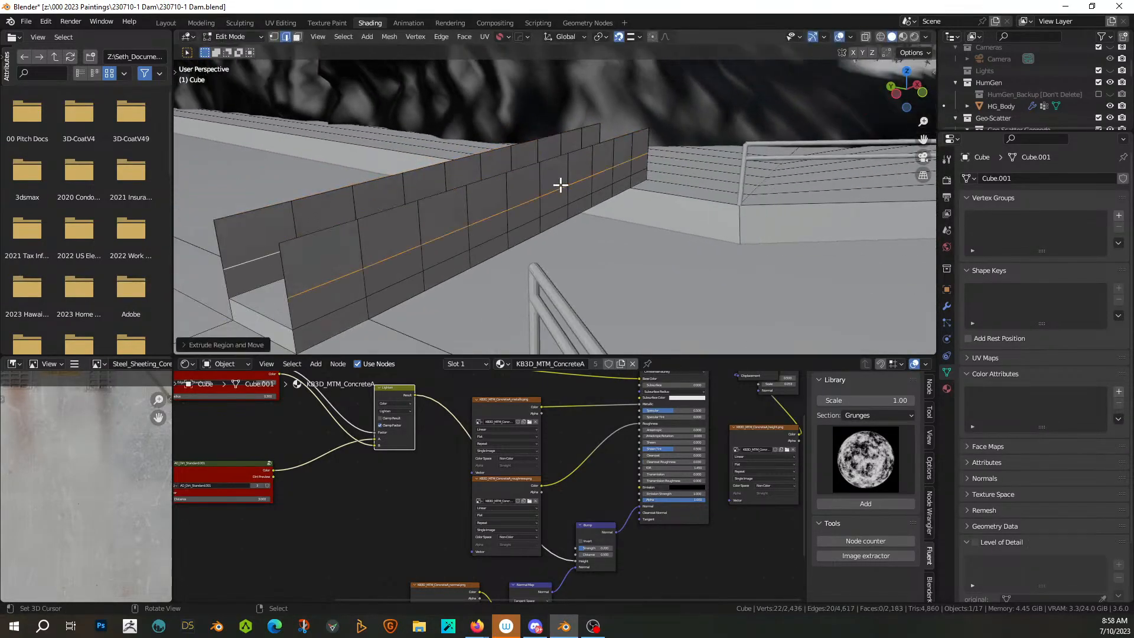
key(ctrl+z)
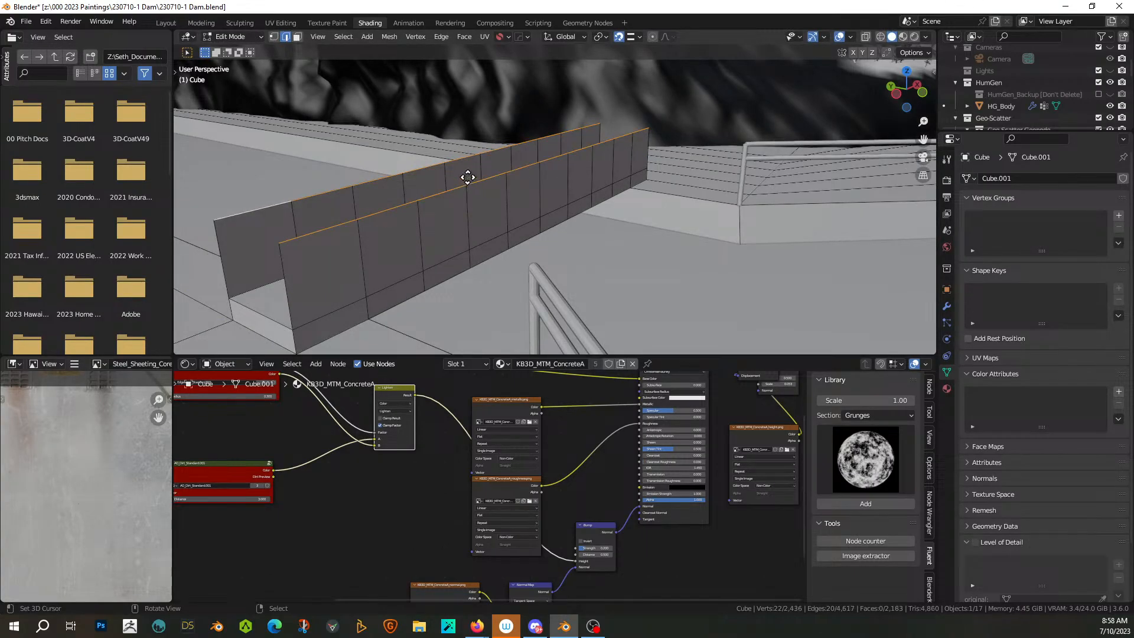
Step: Extrude both side panels' top edges again and raise them vertically to form a narrow upper strip
key(e)
click(470, 169)
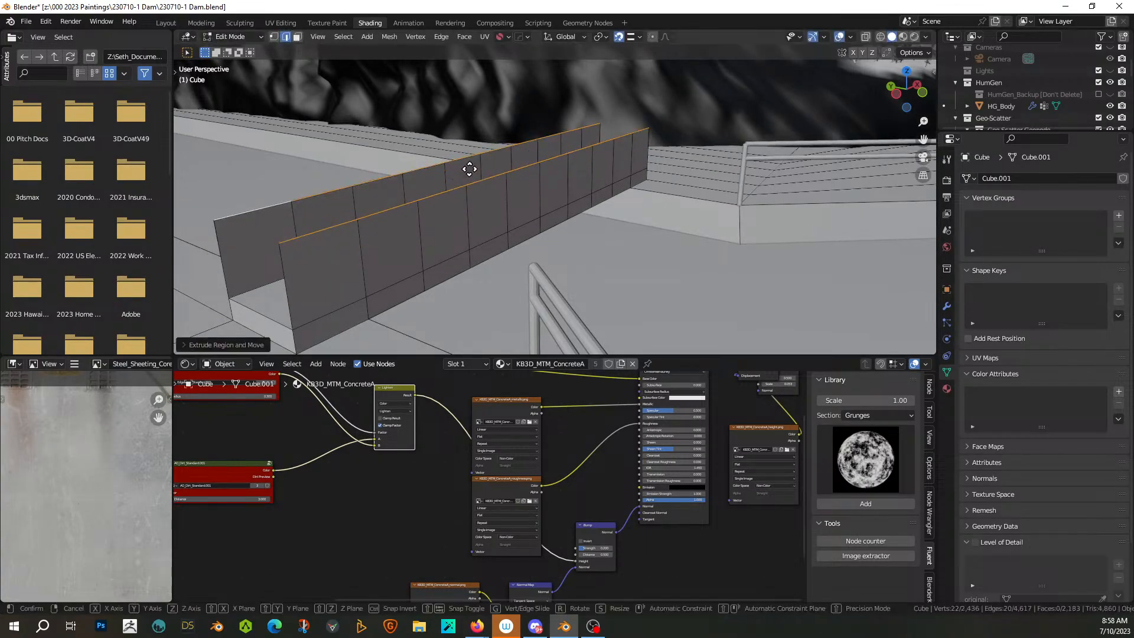
key(g)
key(z)
click(469, 169)
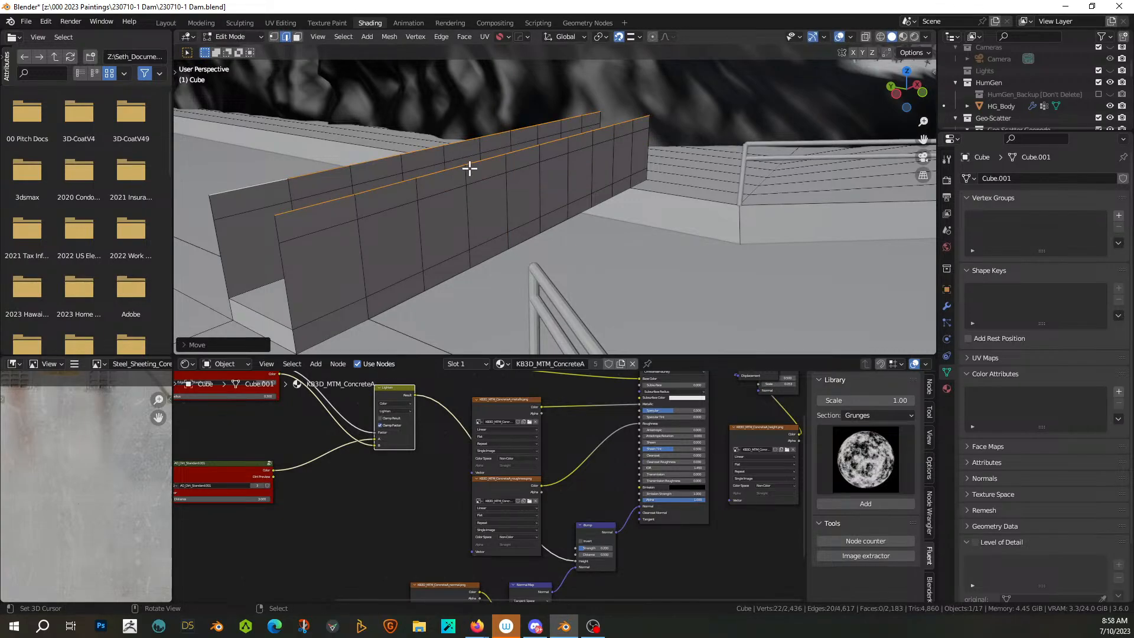
Step: Select all faces of both side panels, upper strips included, and separate them from the dam mesh into their own object
key(3)
alt+click(293, 192)
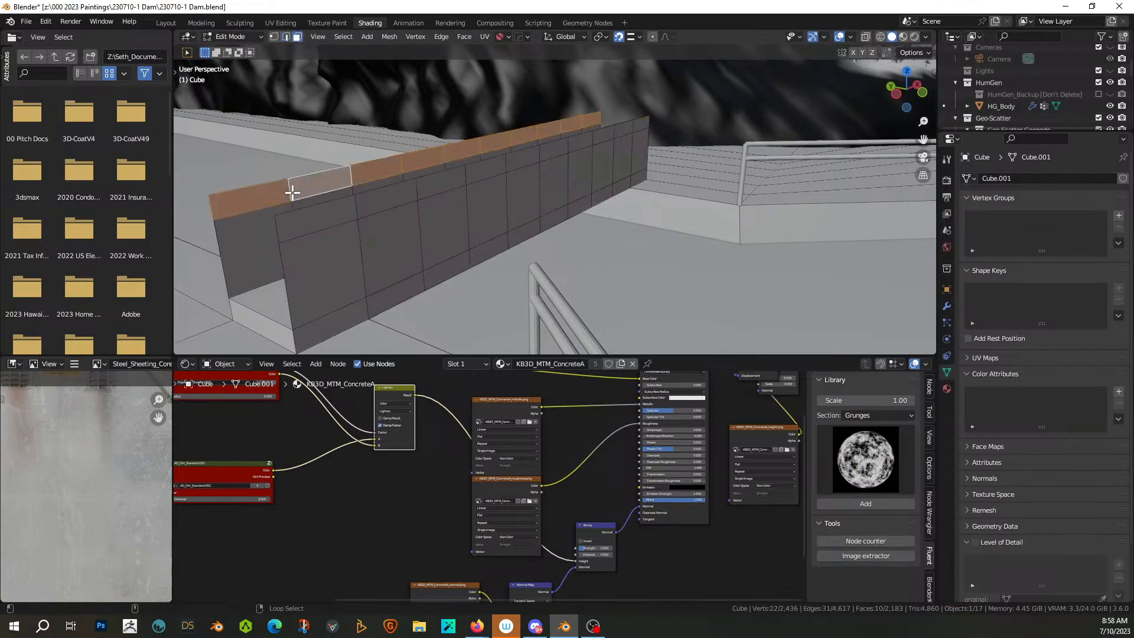
alt+shift+click(254, 232)
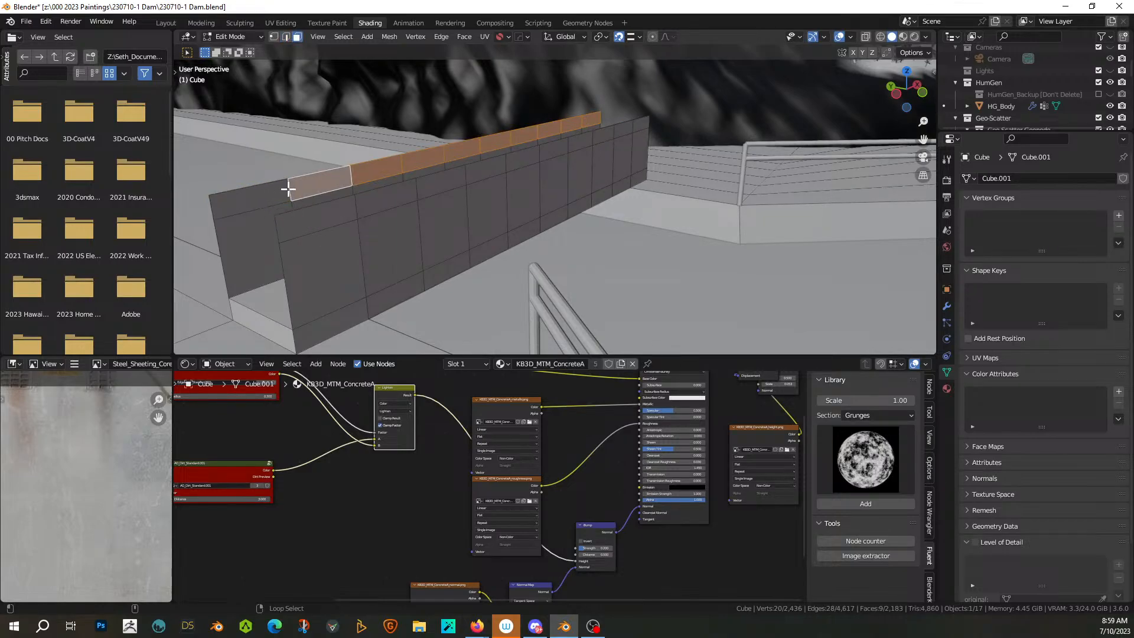
middle_drag(288, 189, 377, 230)
click(413, 210)
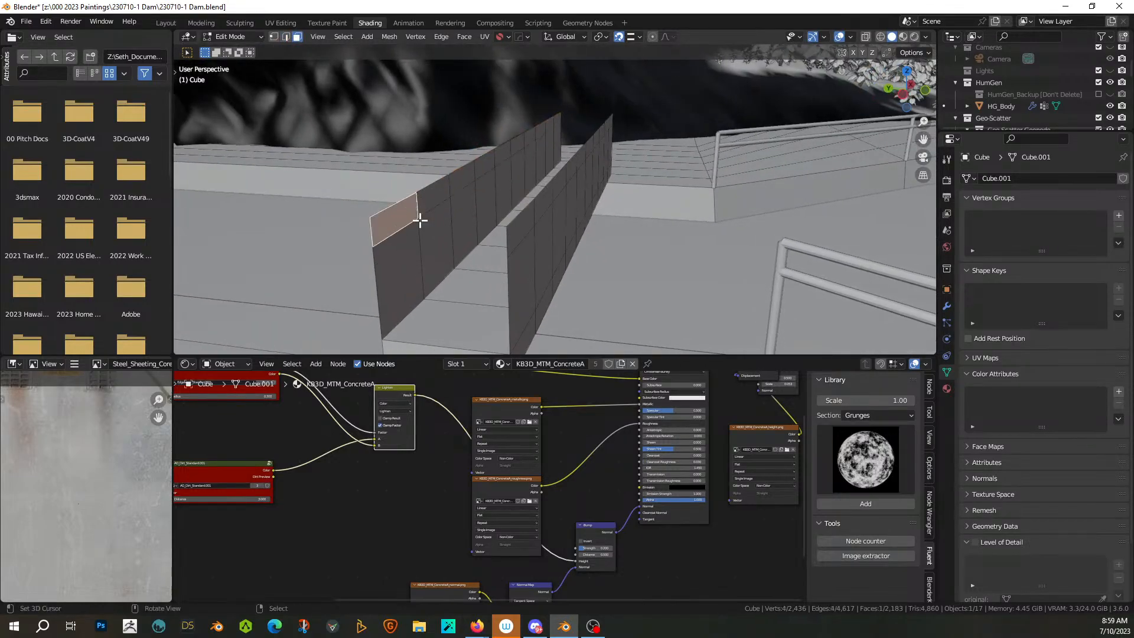
key(alt+a)
alt+click(418, 204)
alt+shift+click(418, 237)
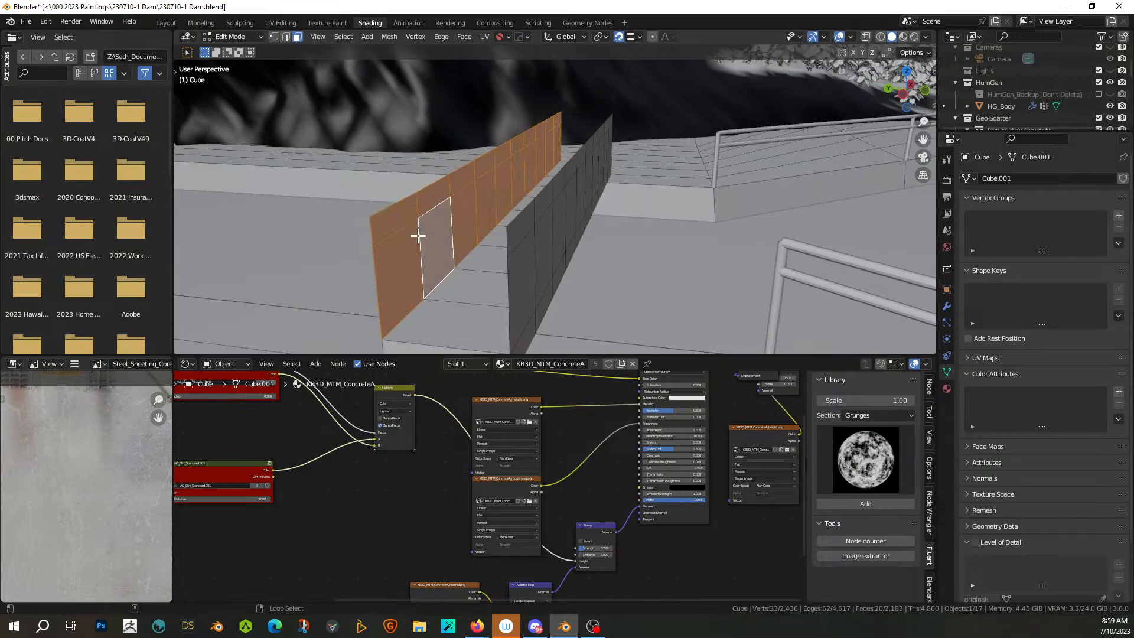
alt+shift+click(534, 224)
alt+shift+click(536, 254)
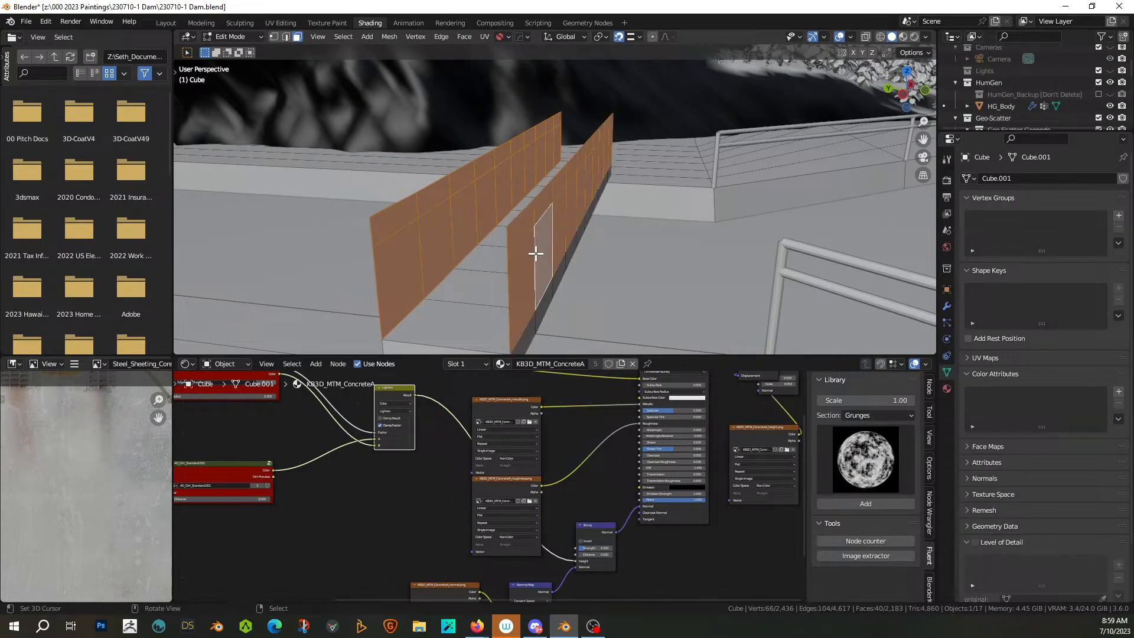
key(p)
click(537, 255)
middle_drag(536, 253, 508, 254)
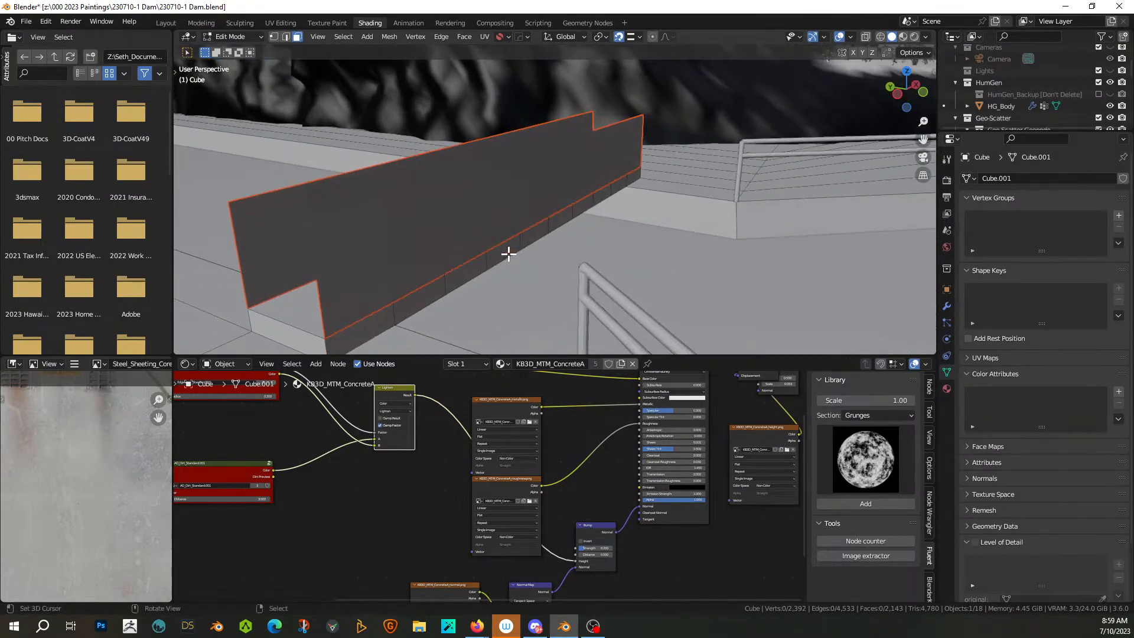
Step: Leave edit mode and reopen it with the dam and the separated side panels editable together
key(Tab)
key(KP_Divide)
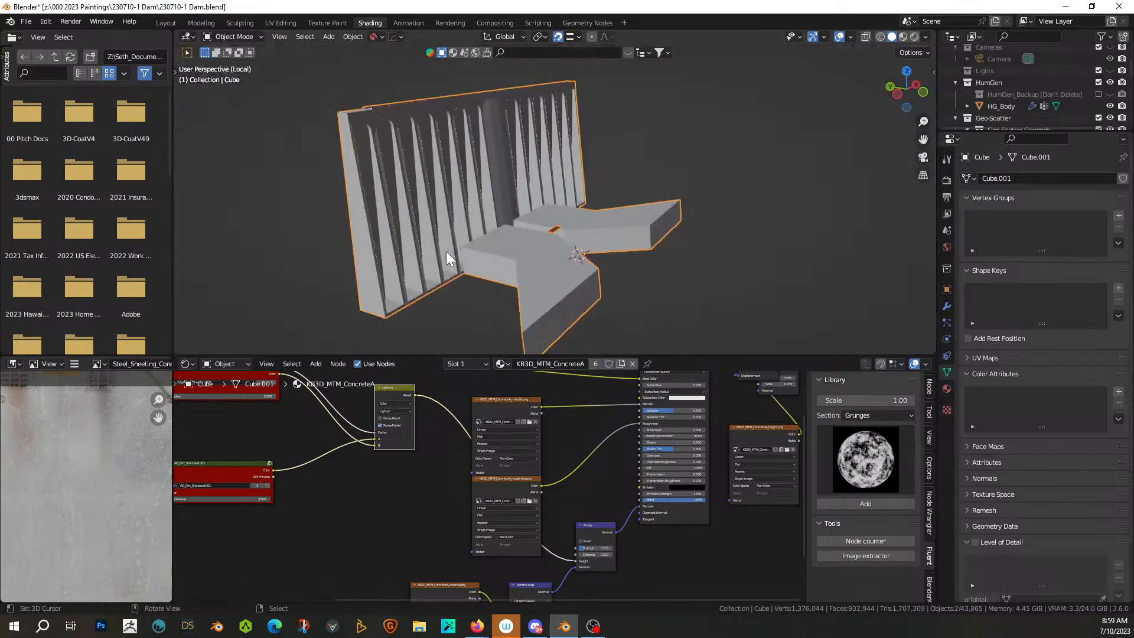
key(KP_Divide)
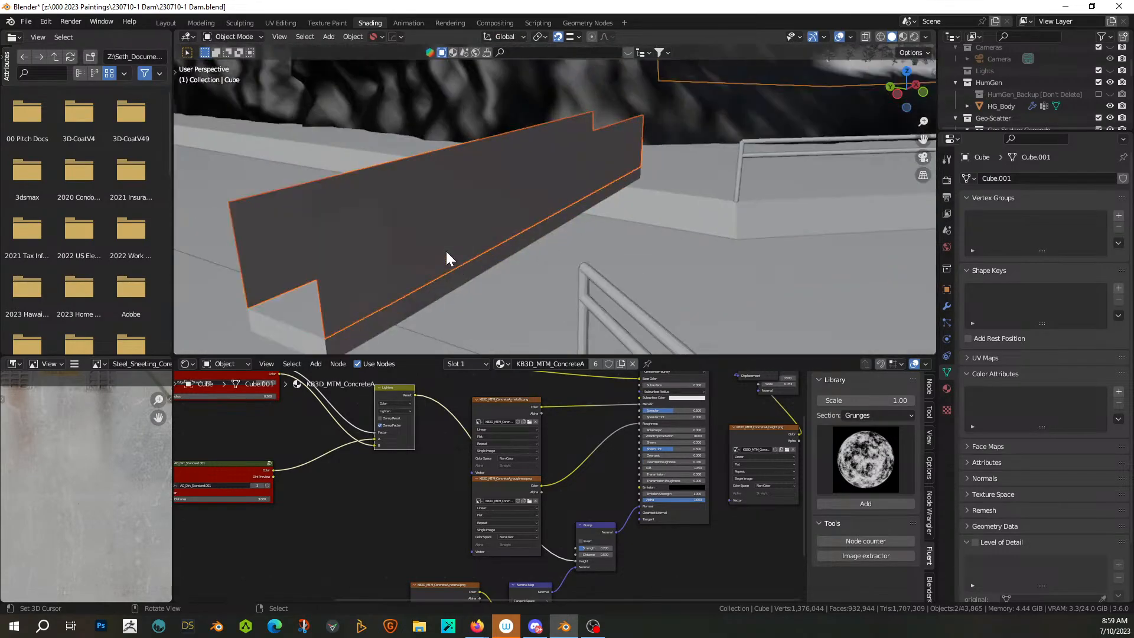
middle_drag(445, 249, 420, 243)
middle_drag(457, 210, 512, 245)
key(Tab)
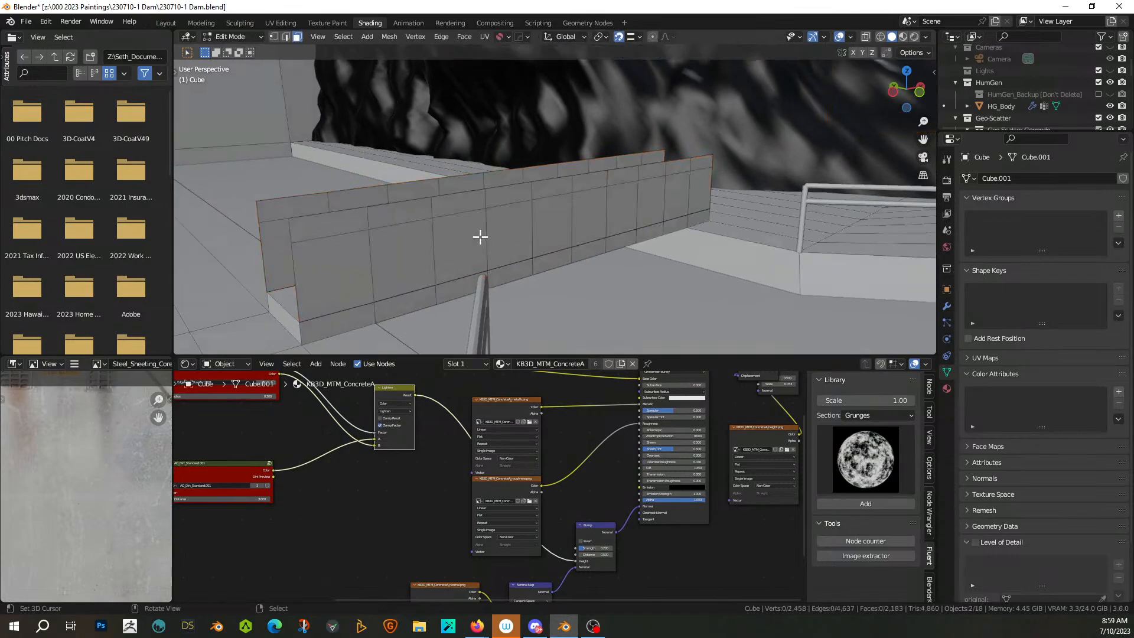
key(2)
click(299, 195)
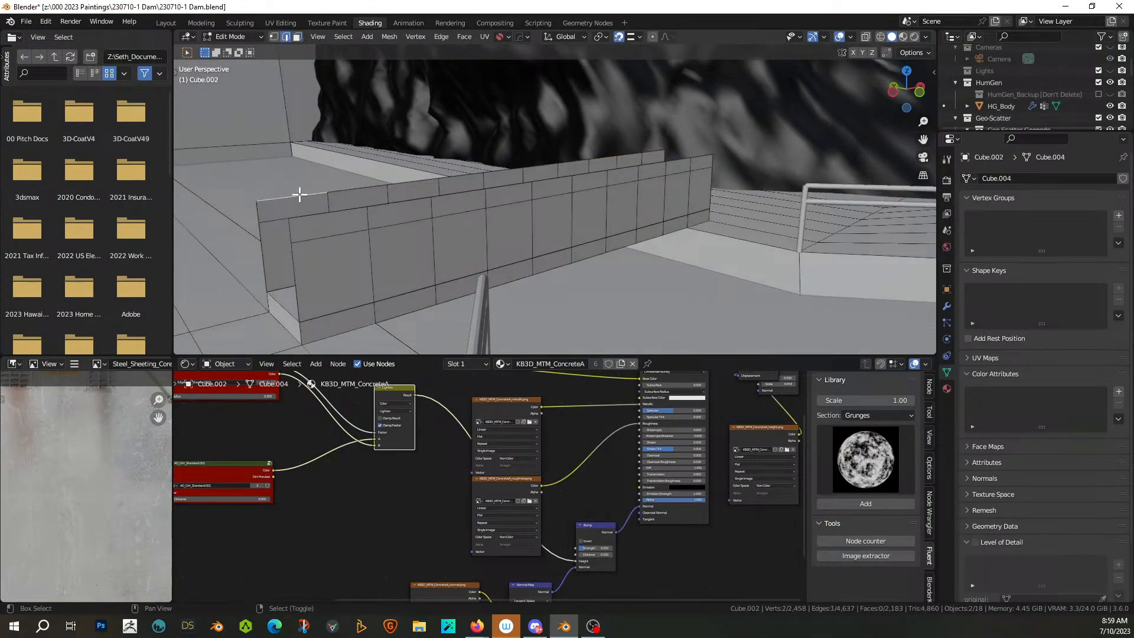
alt+click(306, 193)
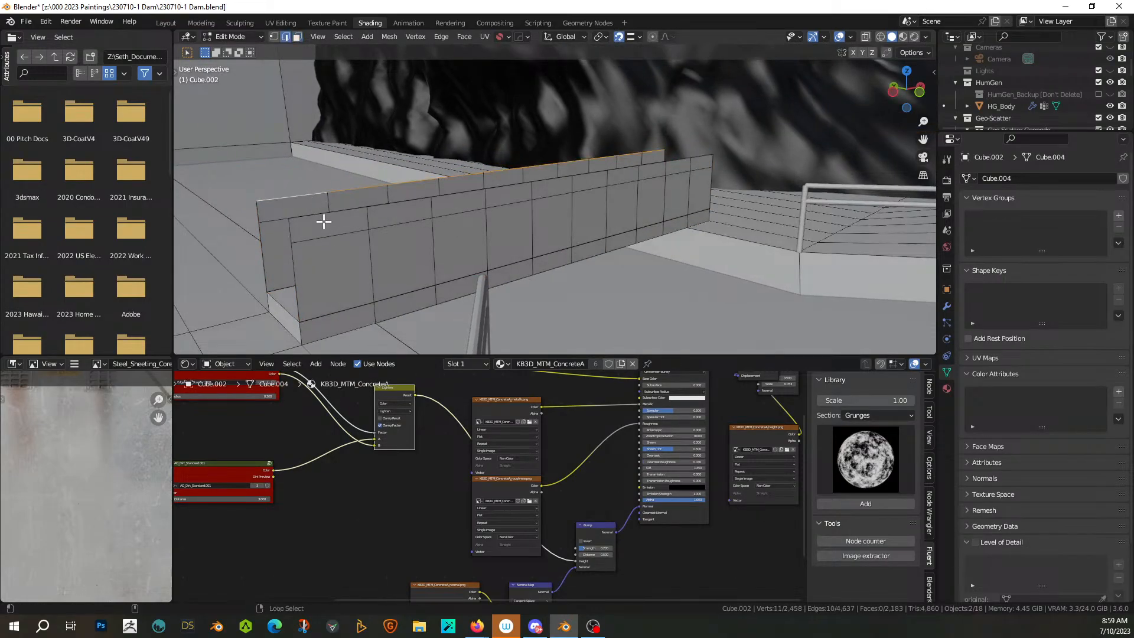
alt+shift+click(322, 216)
alt+shift+click(276, 219)
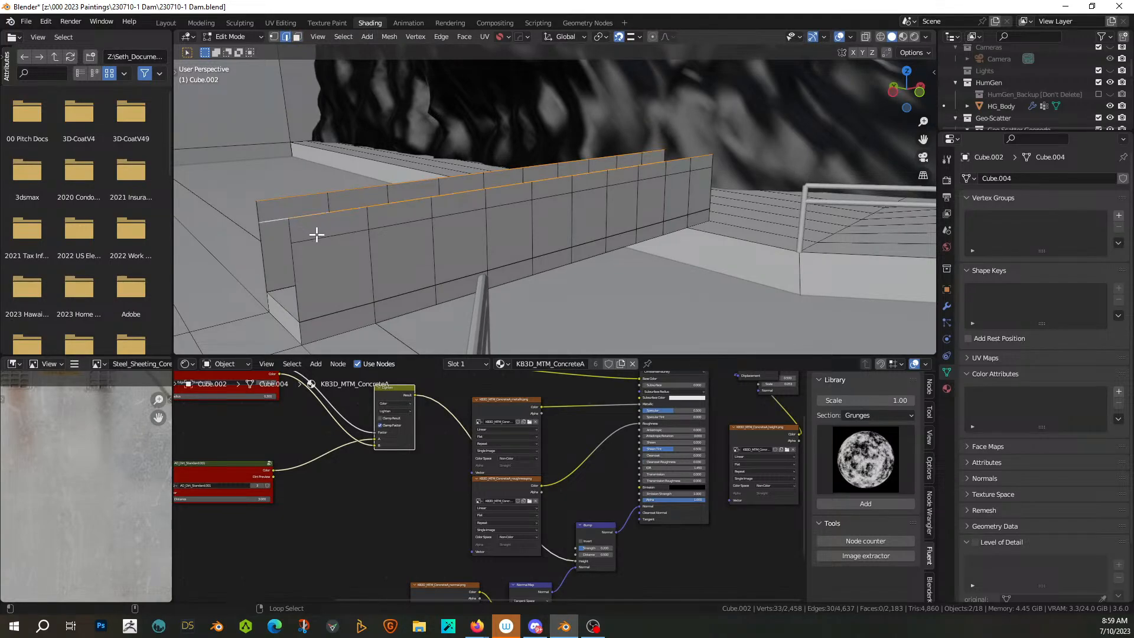
alt+shift+click(316, 235)
key(q)
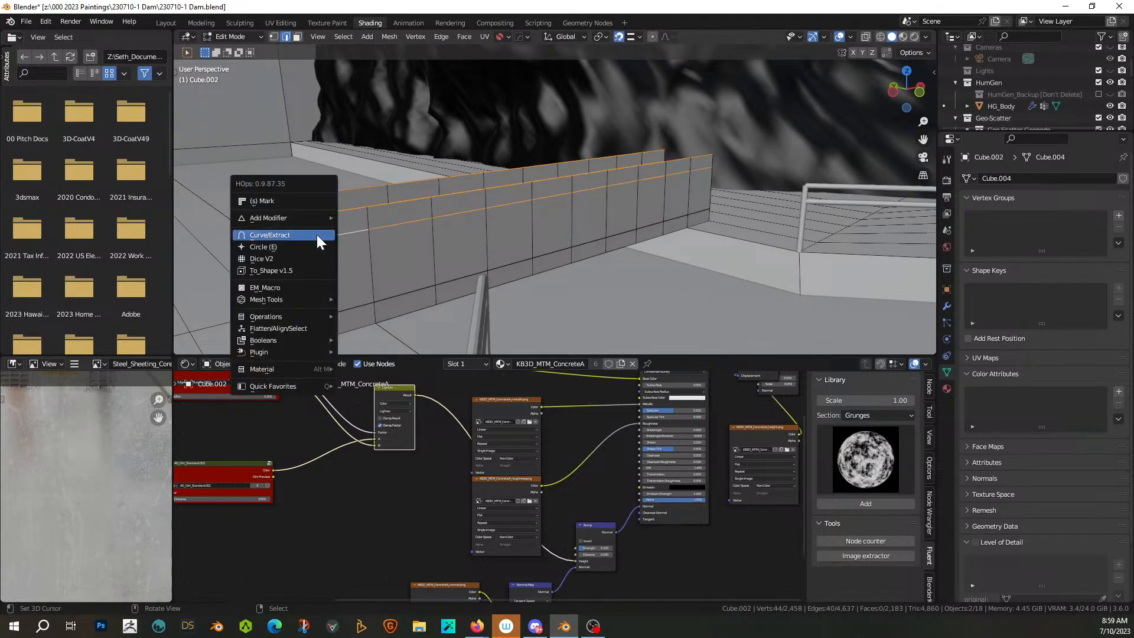
click(317, 235)
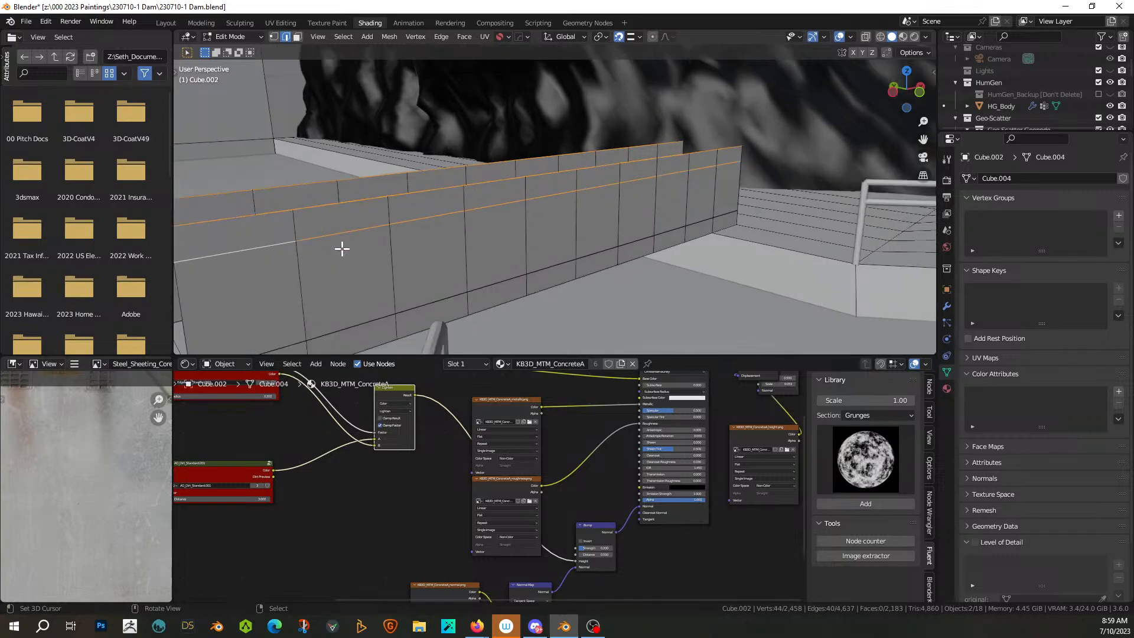
Step: Bevel the four upper end-corner vertices of both side panels into round corners about 0.45 m wide with 8 segments
scroll(341, 248, up, 2)
middle_drag(367, 250, 427, 242)
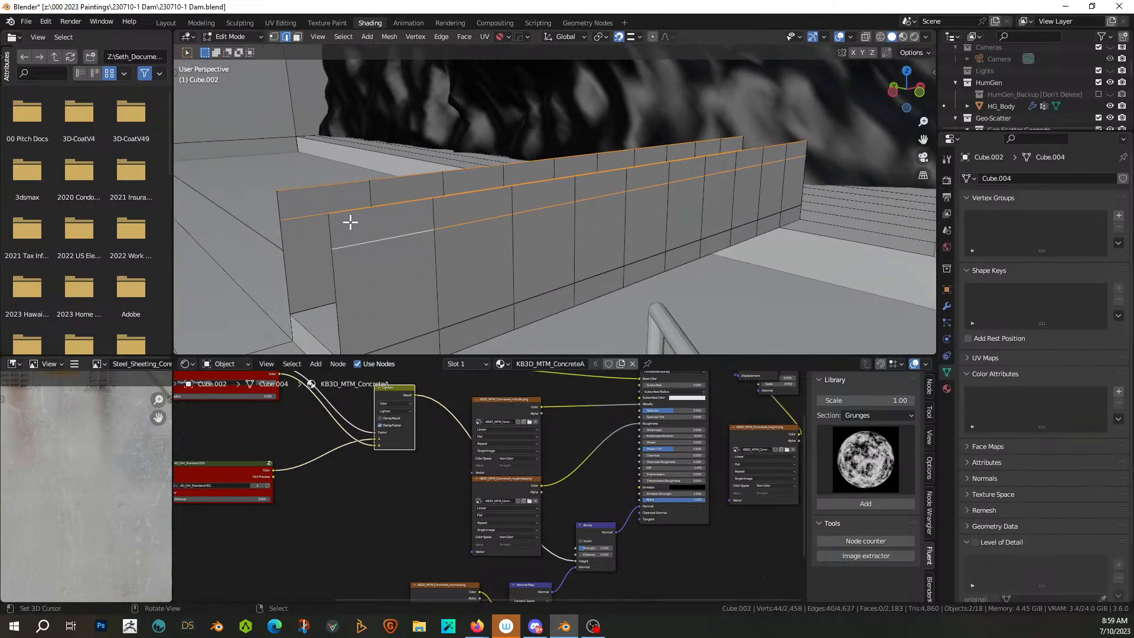
key(1)
right_click(329, 213)
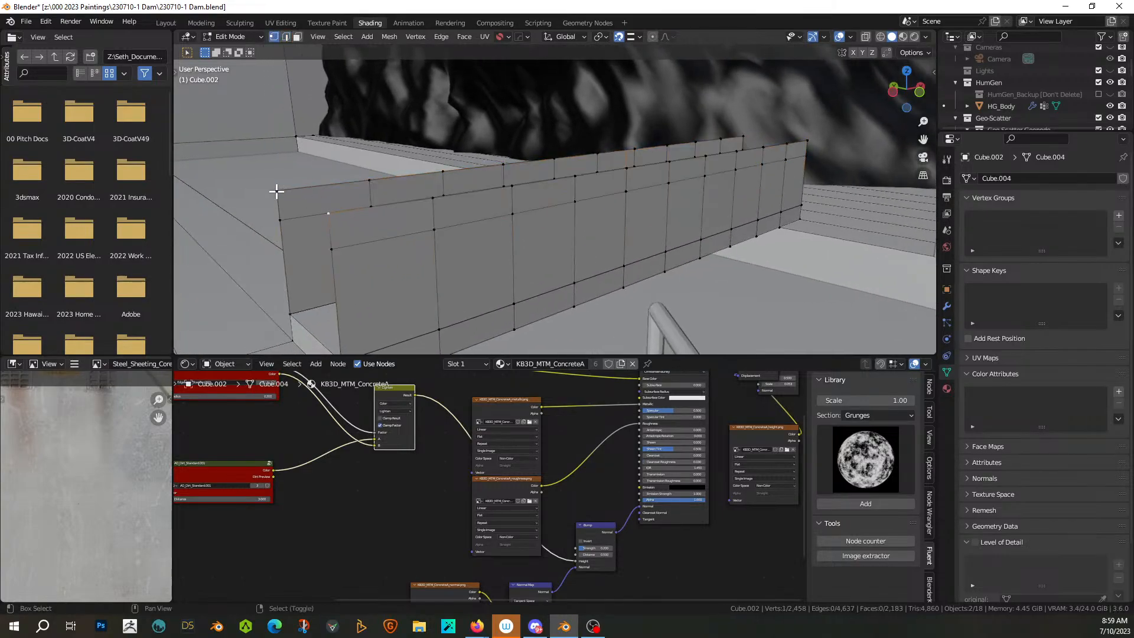
key(ctrl+shift+b)
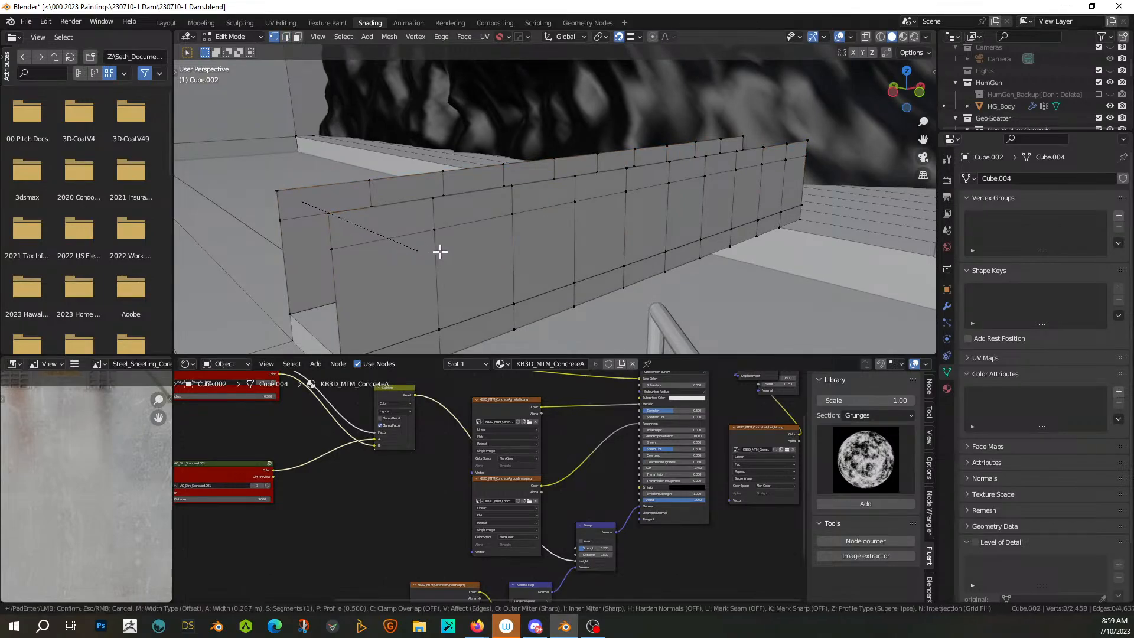
right_click(190, 221)
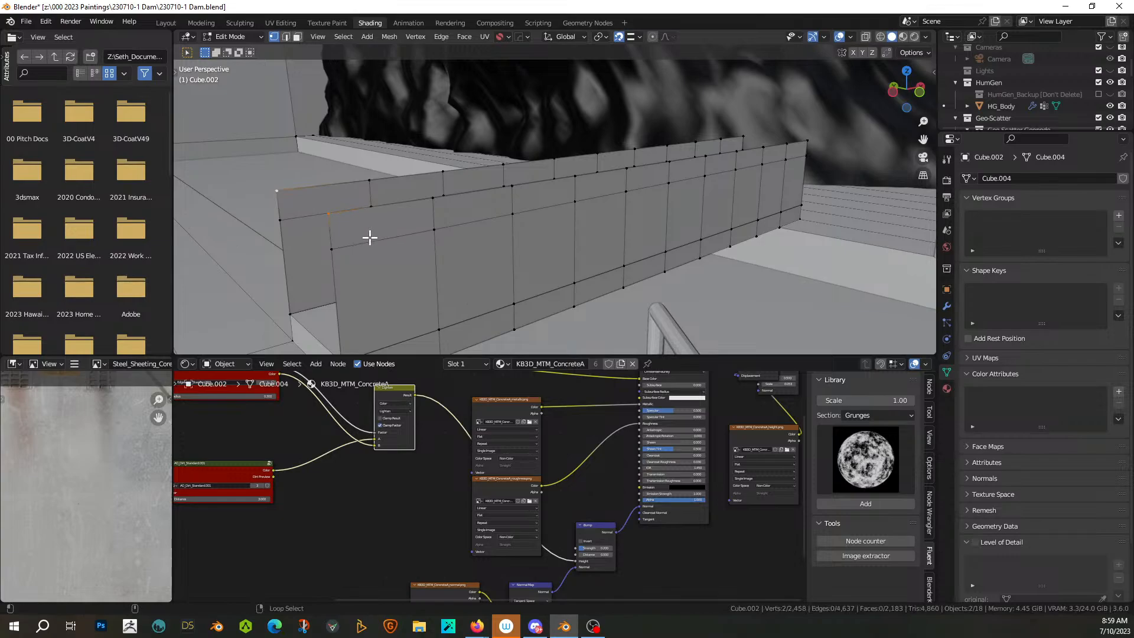
key(ctrl+shift+b)
shift+click(742, 137)
shift+click(807, 141)
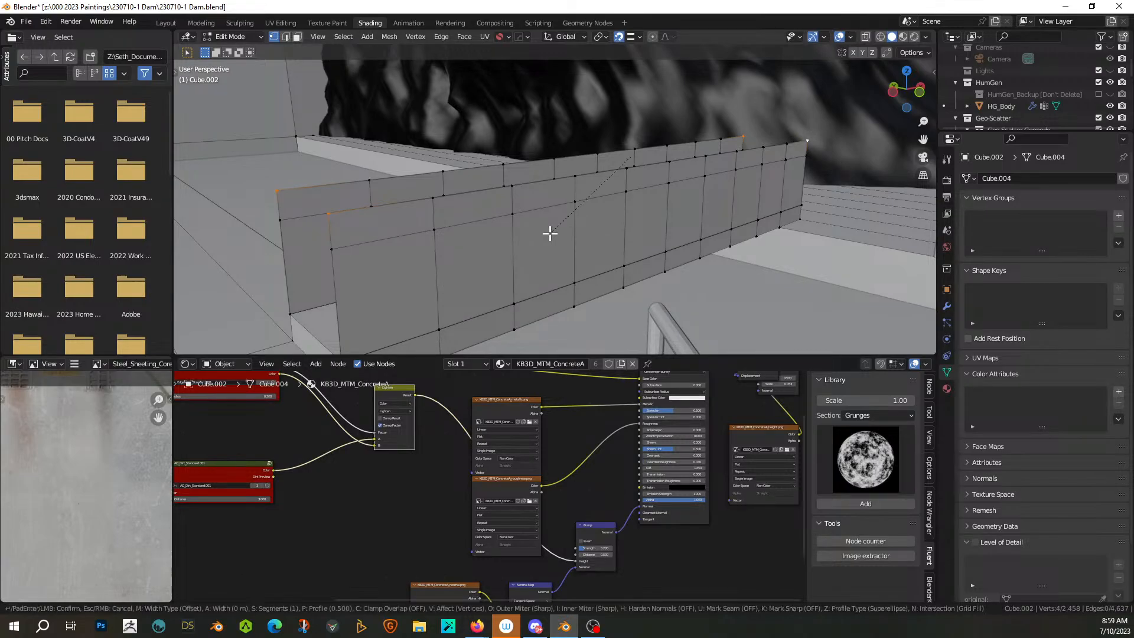
key(ctrl+b)
scroll(697, 298, up, 3)
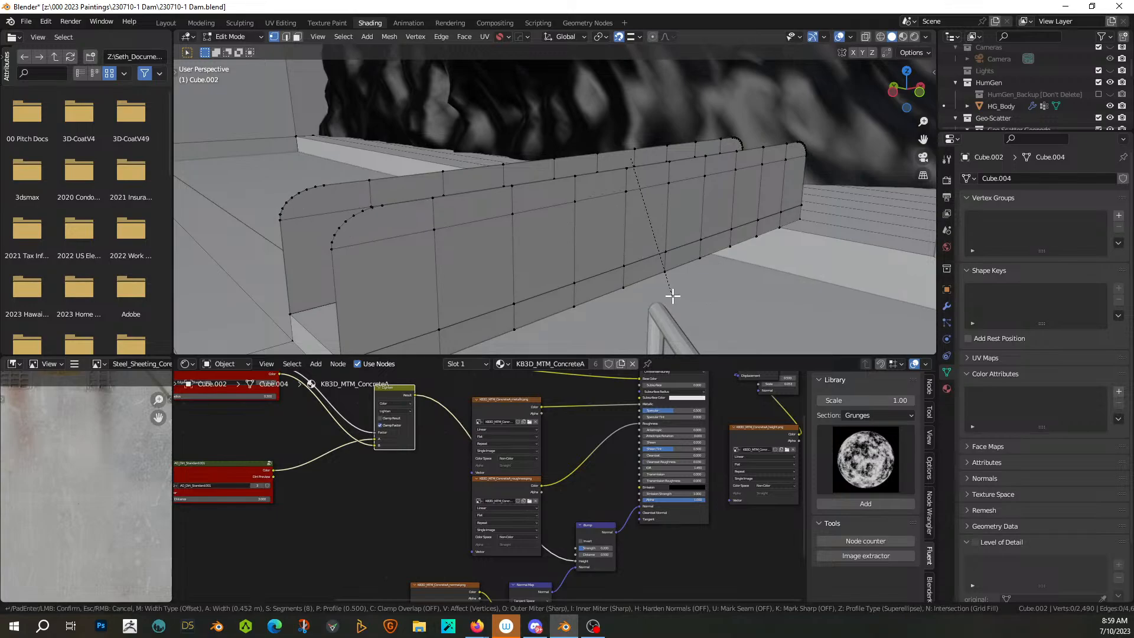
click(678, 295)
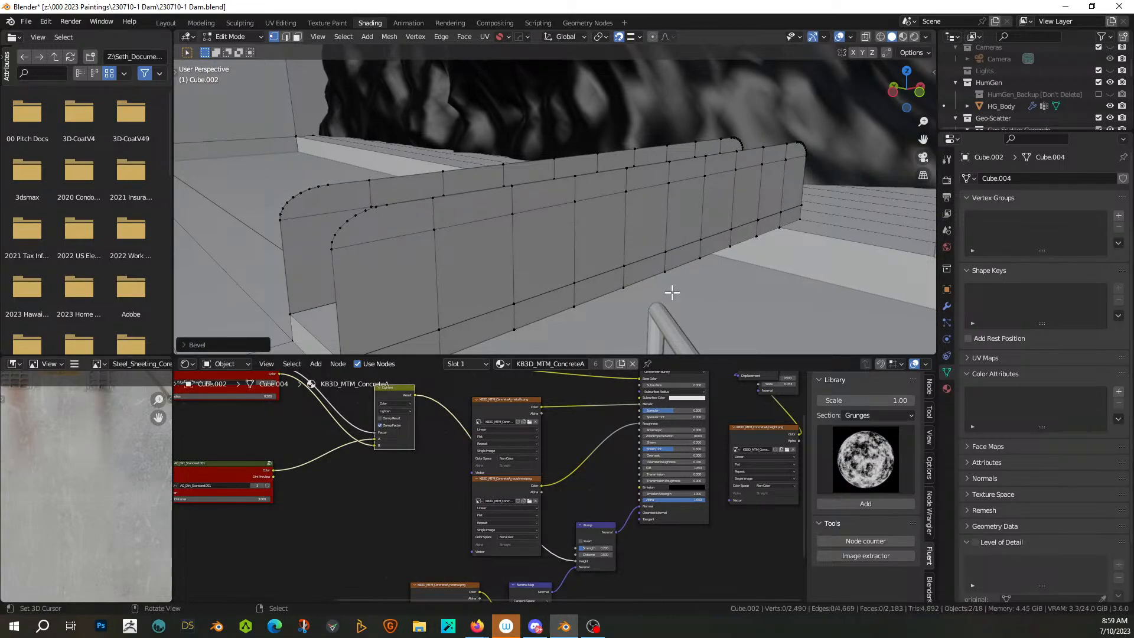
Step: Extract the rounded top edges and the horizontal edge lines below them on both side panels as a curve object with HOps Curve/Extract
mouse_move(674, 293)
middle_down()
mouse_move(679, 271)
mouse_move(649, 267)
mouse_move(666, 275)
middle_up()
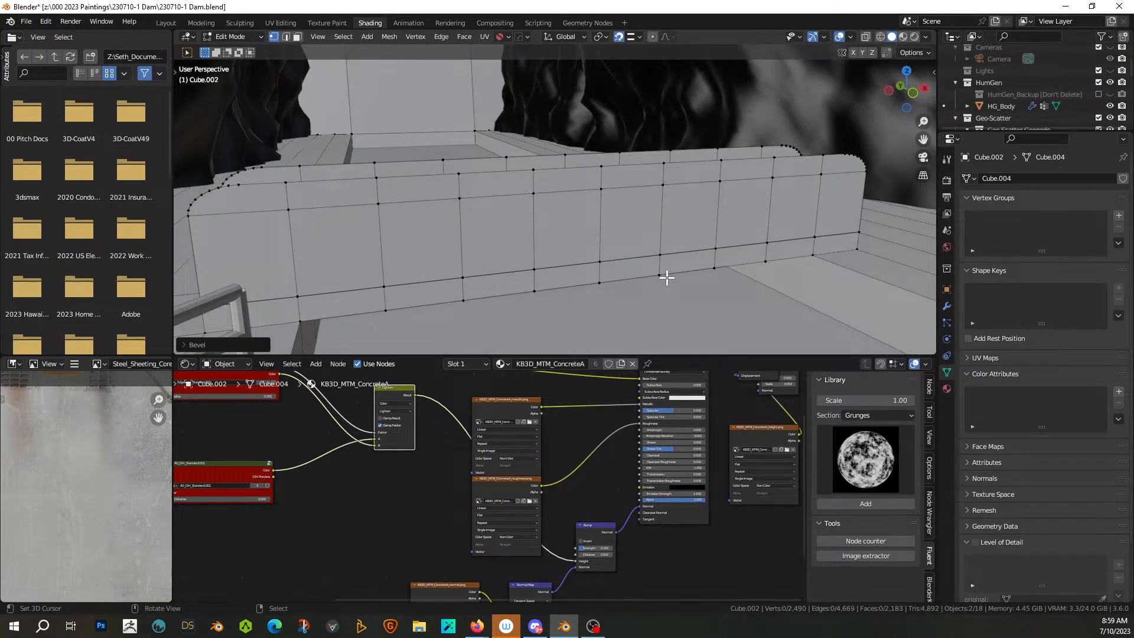
key(2)
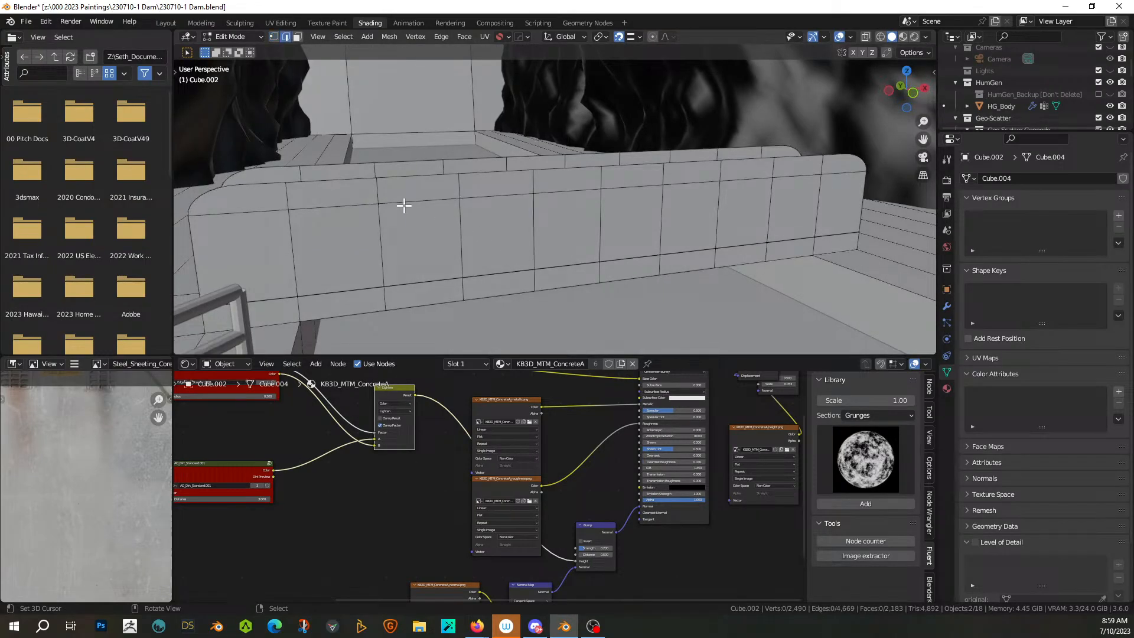
alt+click(329, 177)
alt+shift+click(334, 166)
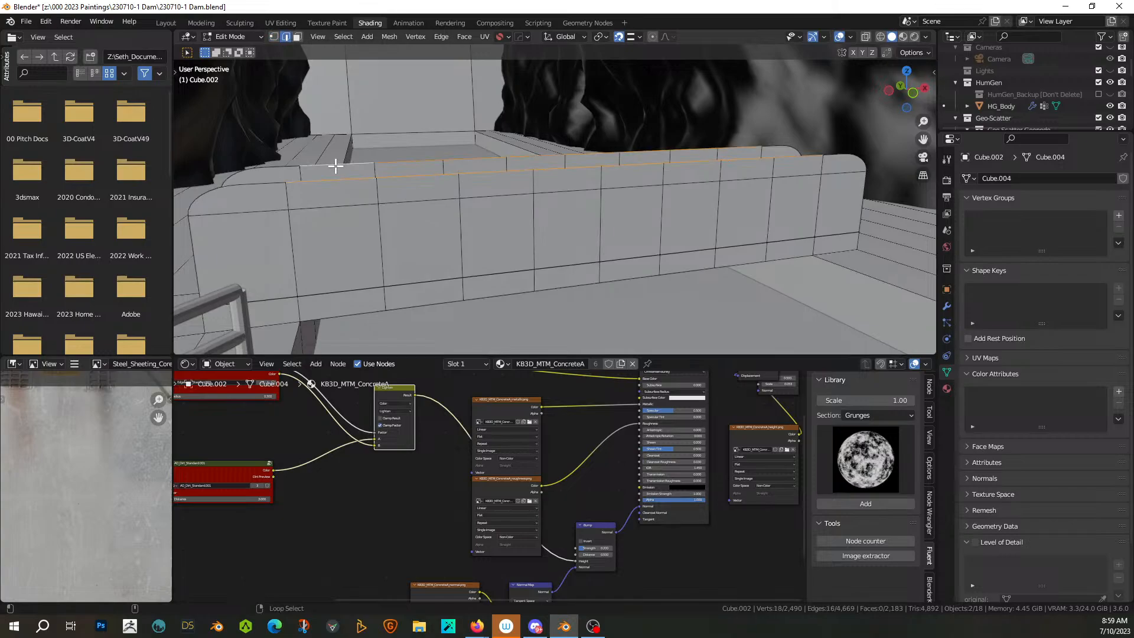
alt+shift+click(268, 184)
alt+shift+click(265, 184)
alt+shift+click(841, 173)
middle_drag(773, 176, 494, 219)
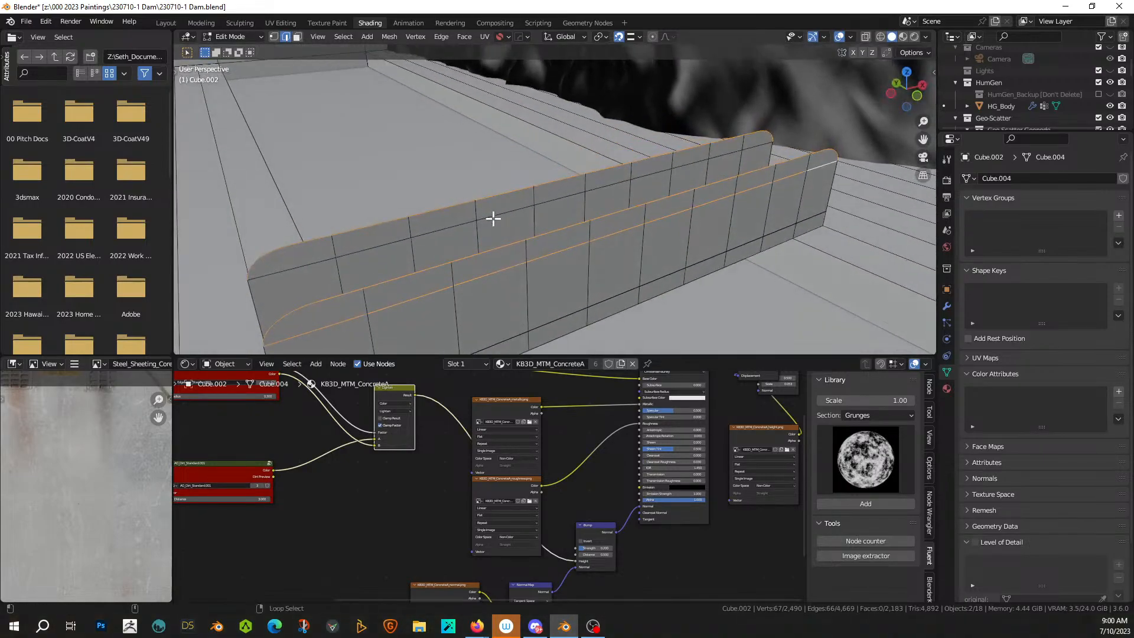
alt+shift+click(496, 215)
key(q)
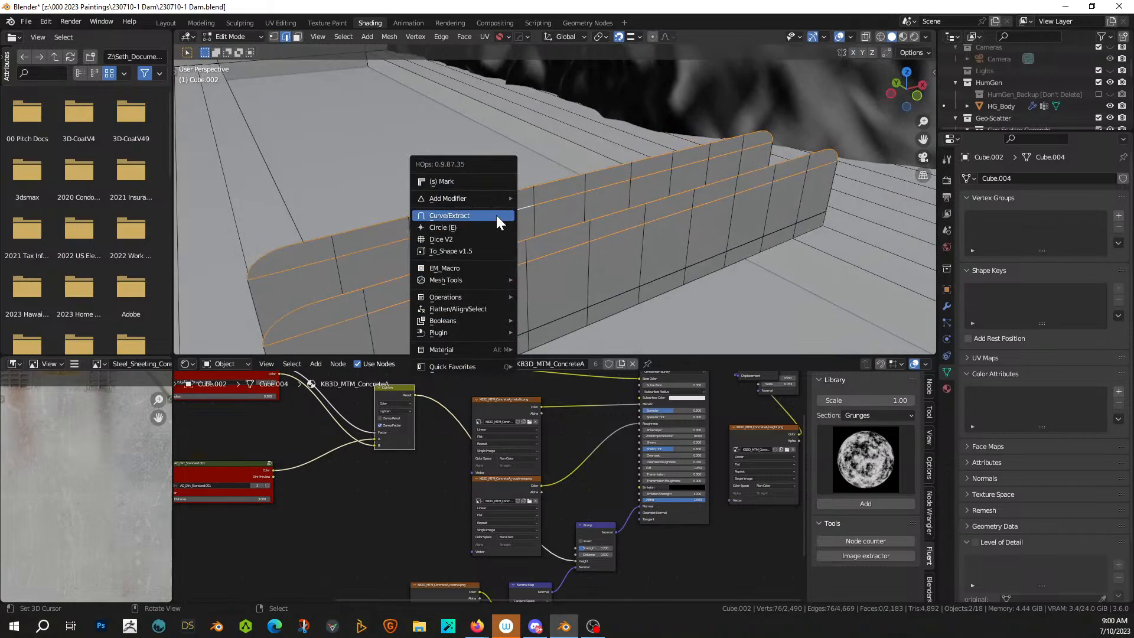
click(496, 215)
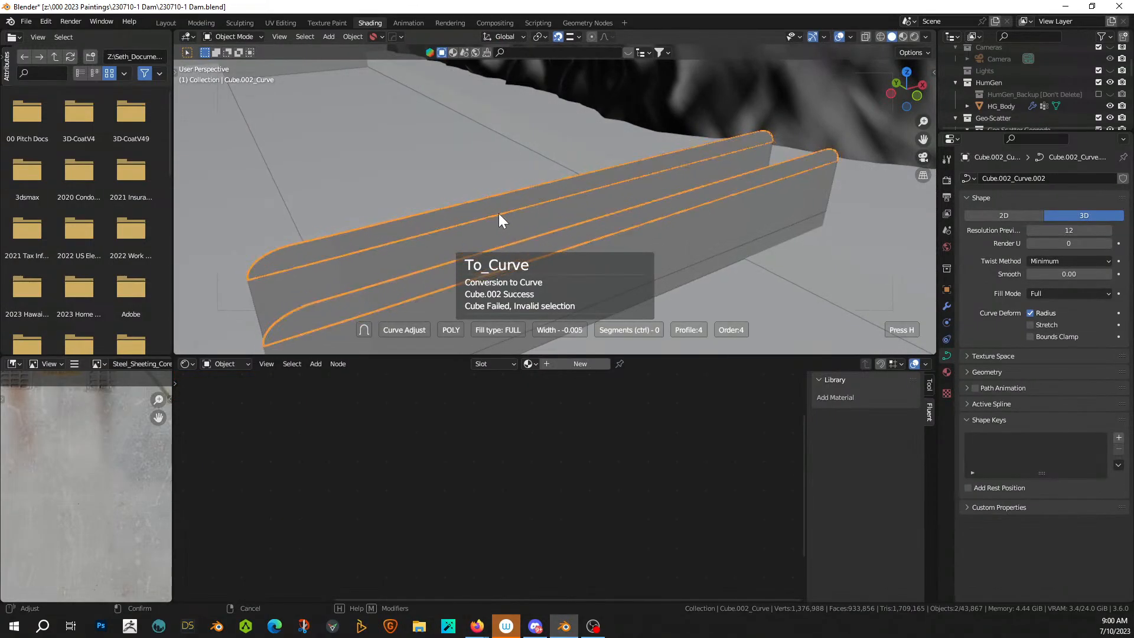
click(501, 213)
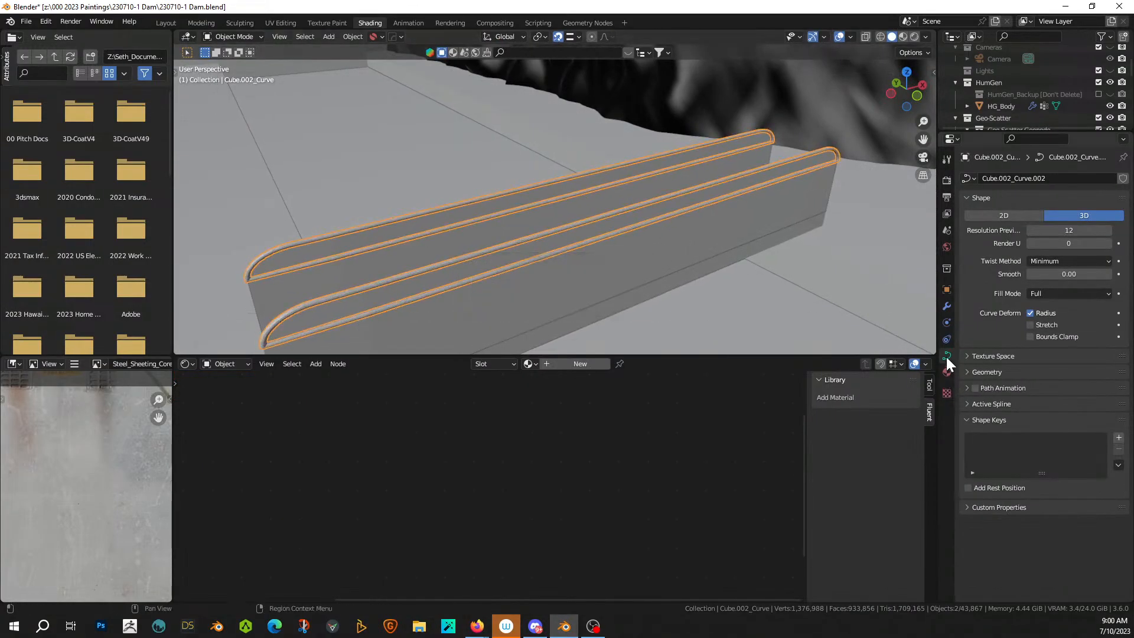
Step: Set the extracted rail curve's round bevel depth to 0.05 m
click(968, 371)
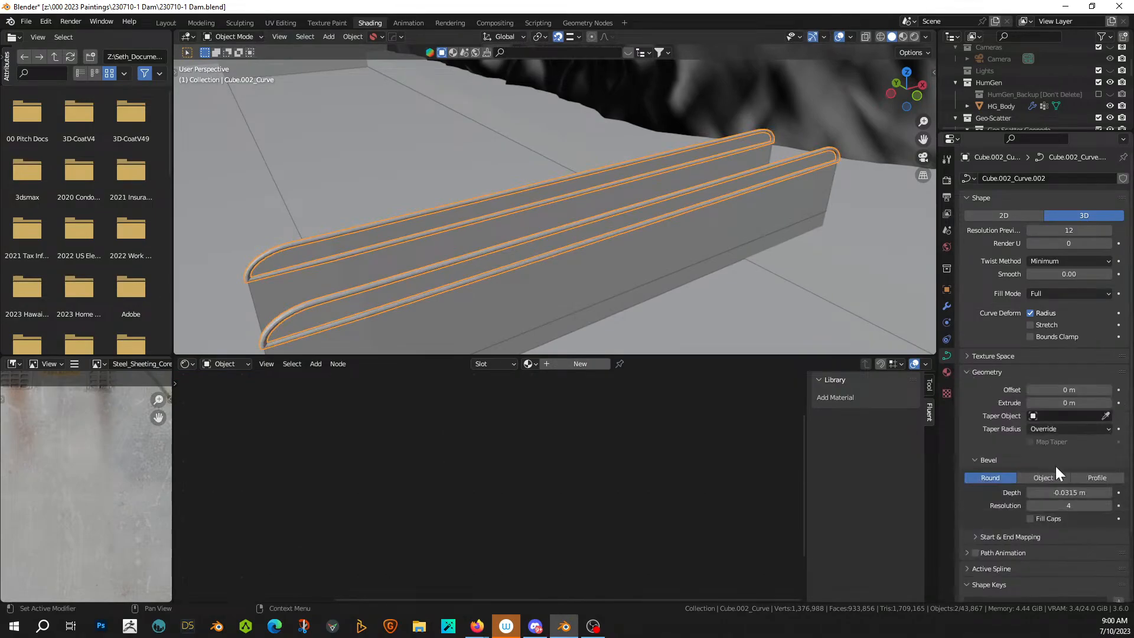
click(1063, 492)
text(0.05)
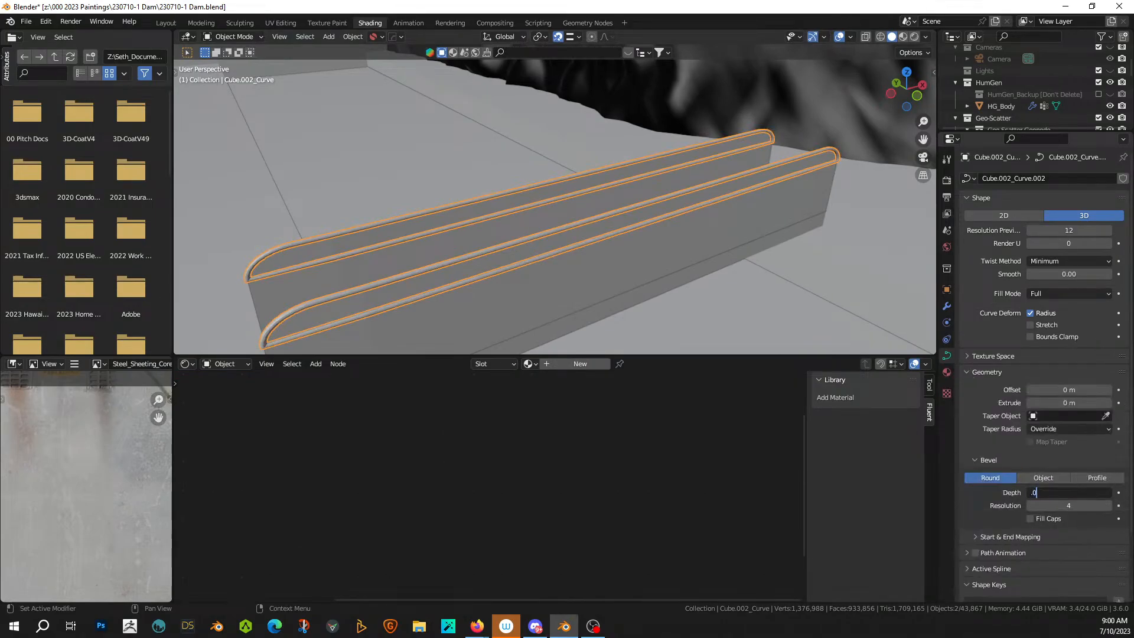
key(Return)
scroll(1055, 479, down, 1)
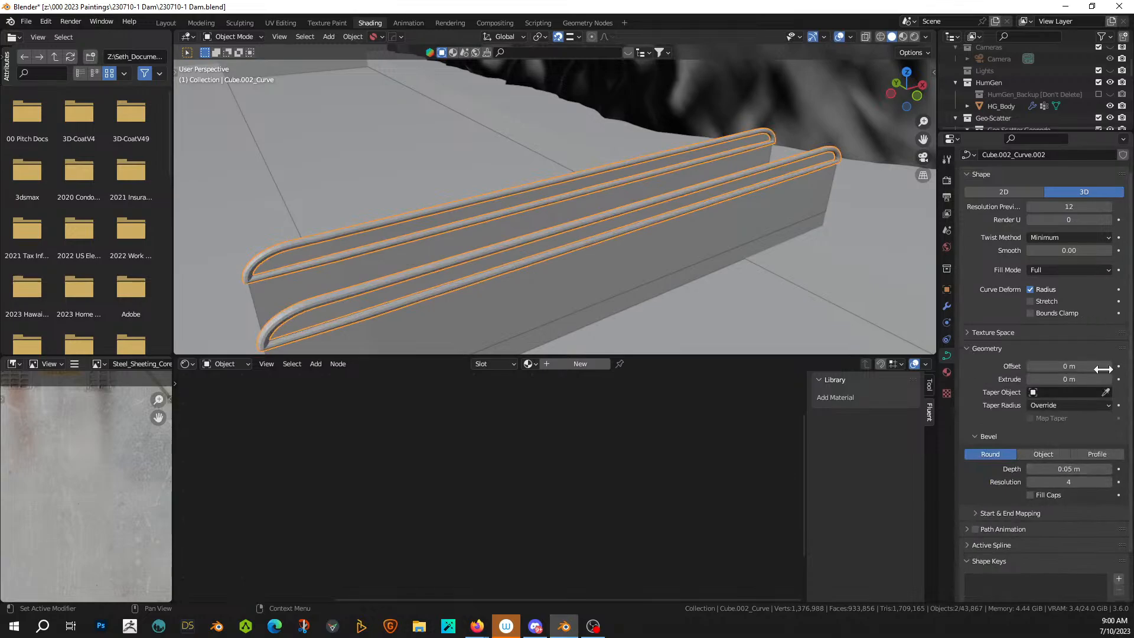
Step: Open the side panel mesh in edit mode and isolate it in local view
middle_drag(639, 242, 374, 252)
click(278, 249)
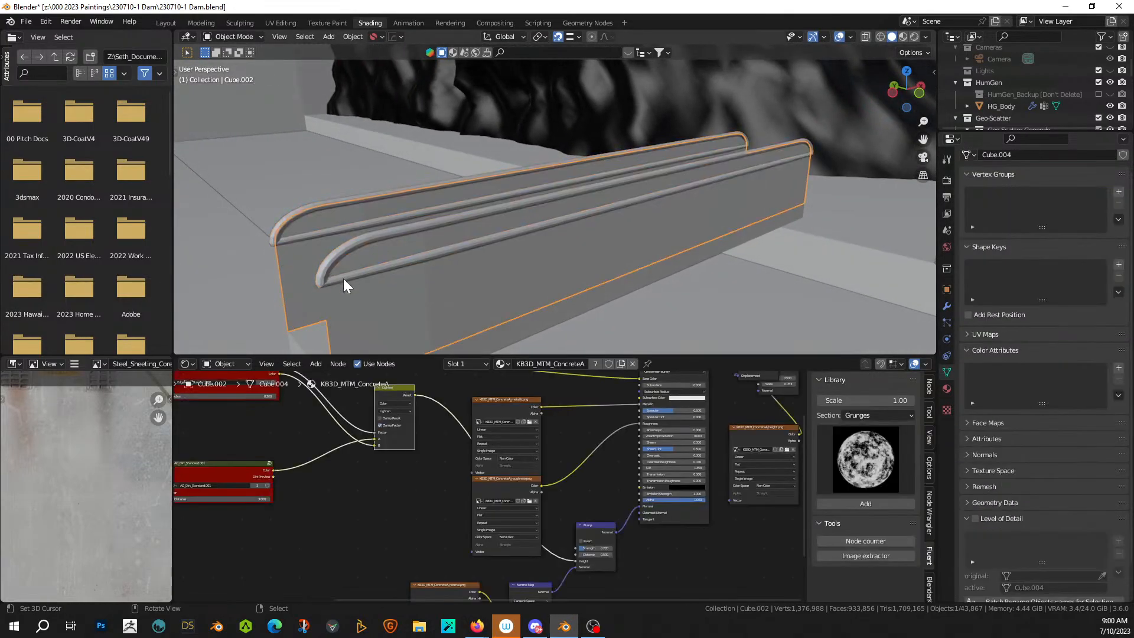
key(Tab)
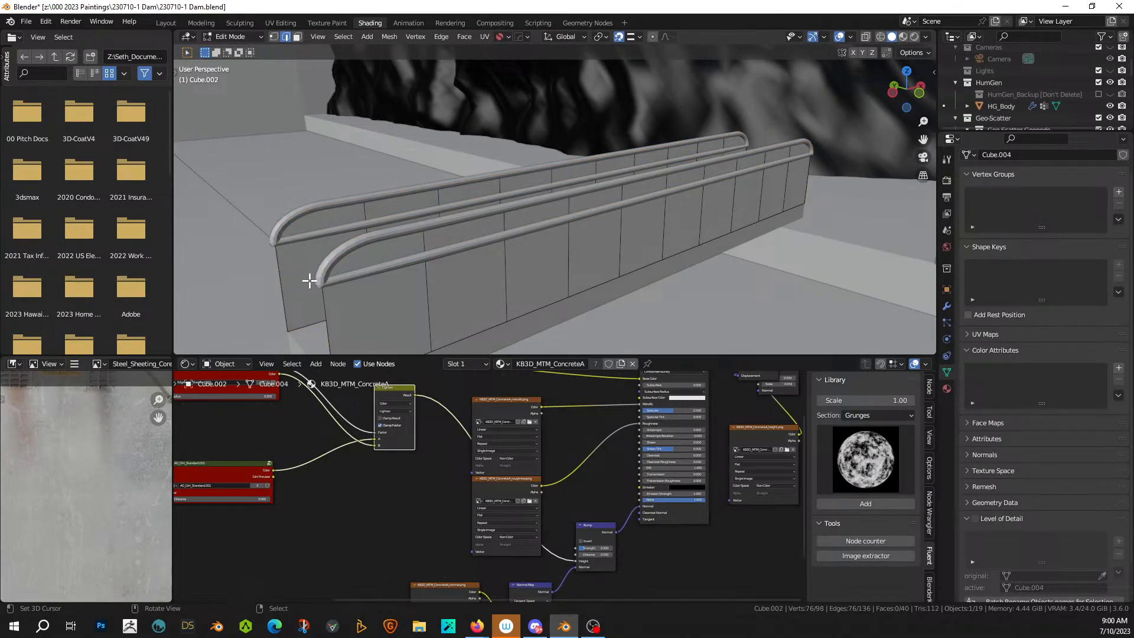
key(KP_Divide)
scroll(317, 282, up, 5)
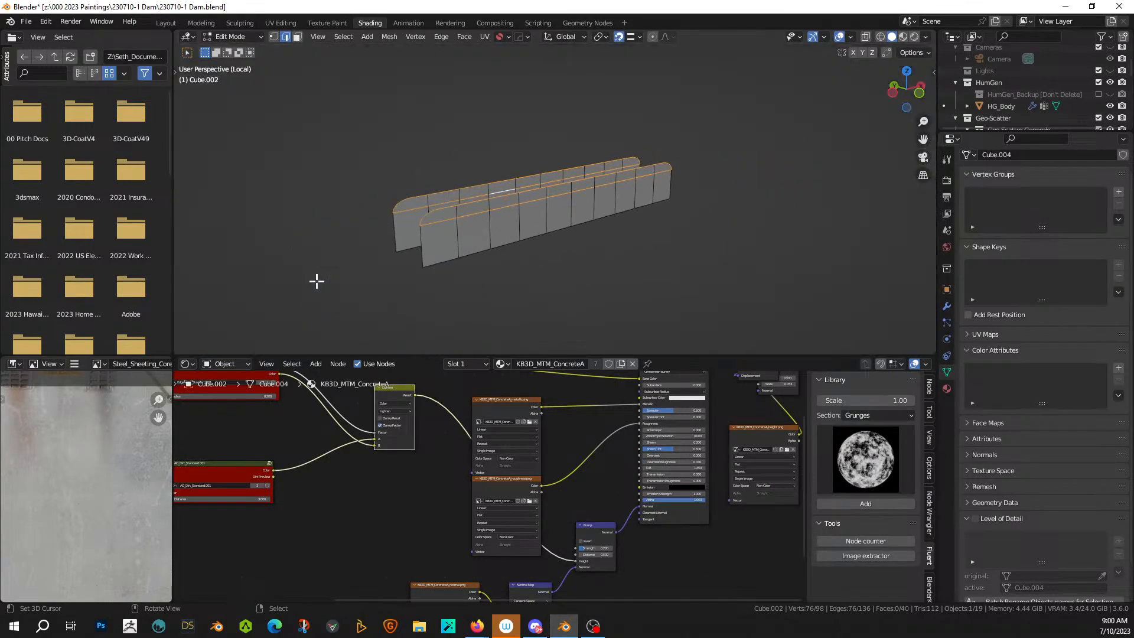
right_click(523, 306)
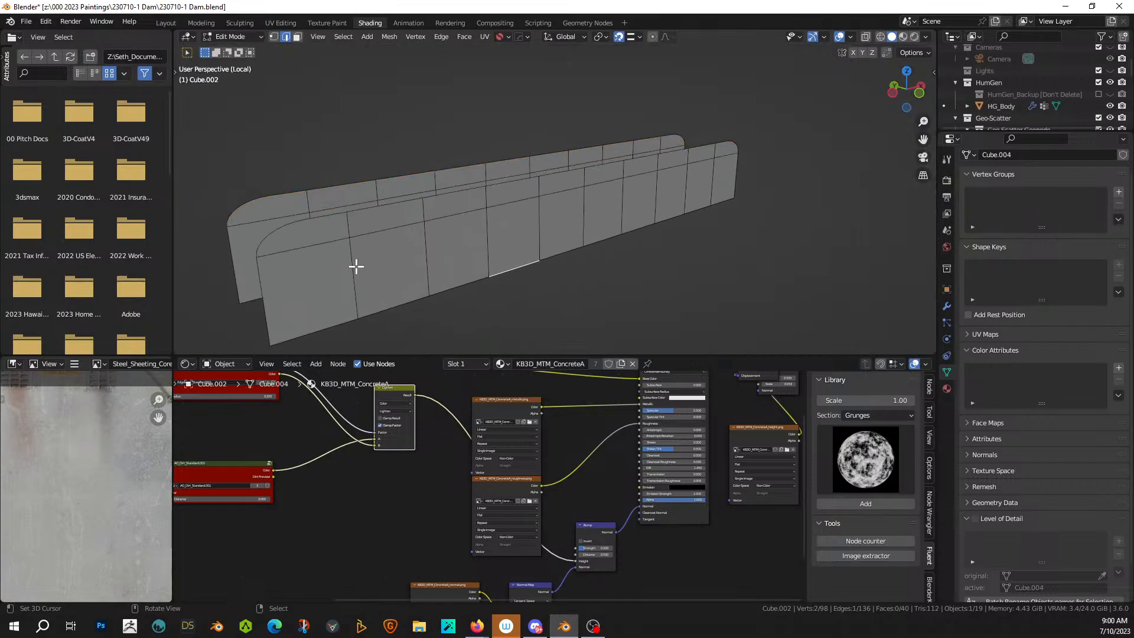
key(a)
alt+shift+right_click(371, 206)
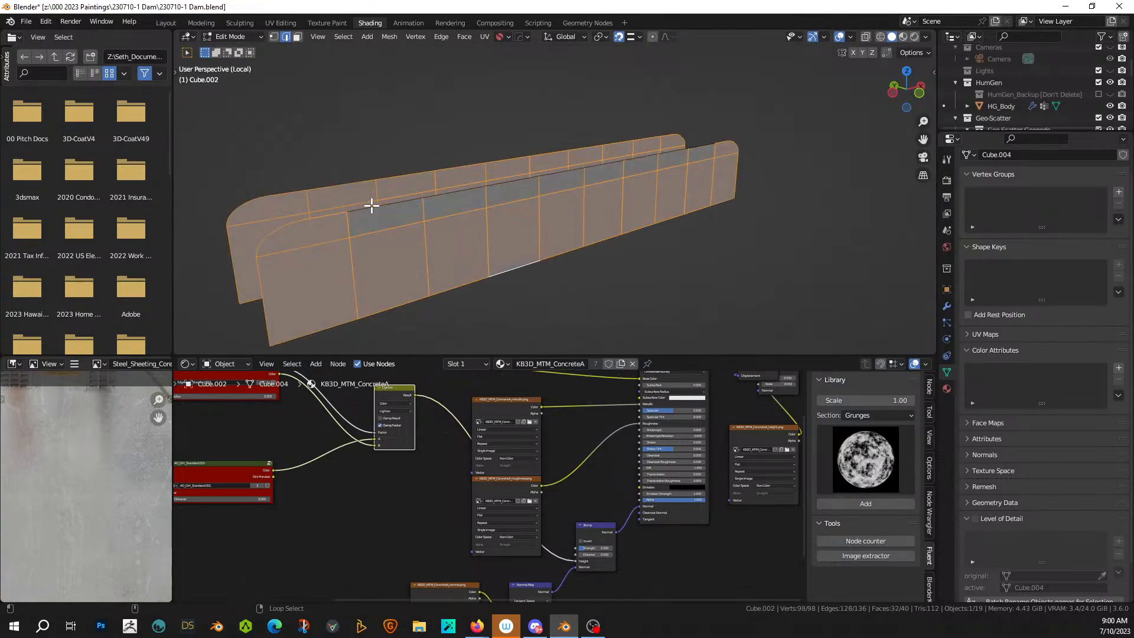
Step: Select all vertical edge lines along the near side panel, including the straight edges at both ends
right_click(431, 258)
alt+shift+right_click(352, 257)
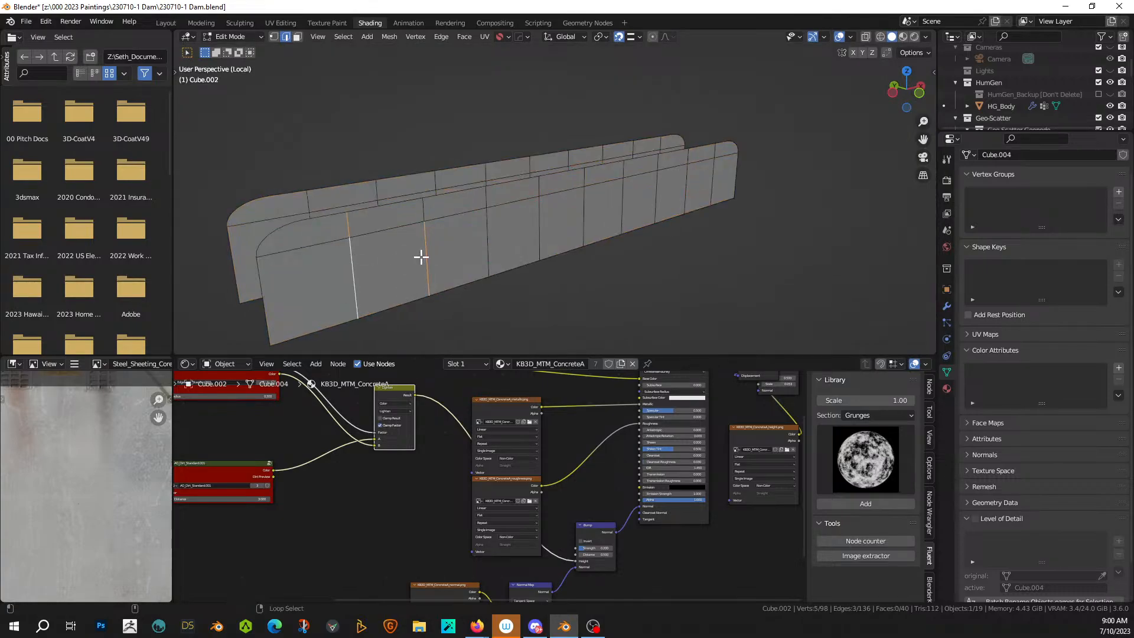
alt+shift+right_click(426, 255)
alt+shift+right_click(487, 243)
alt+shift+right_click(538, 232)
alt+shift+right_click(585, 224)
alt+shift+right_click(619, 215)
alt+shift+right_click(655, 207)
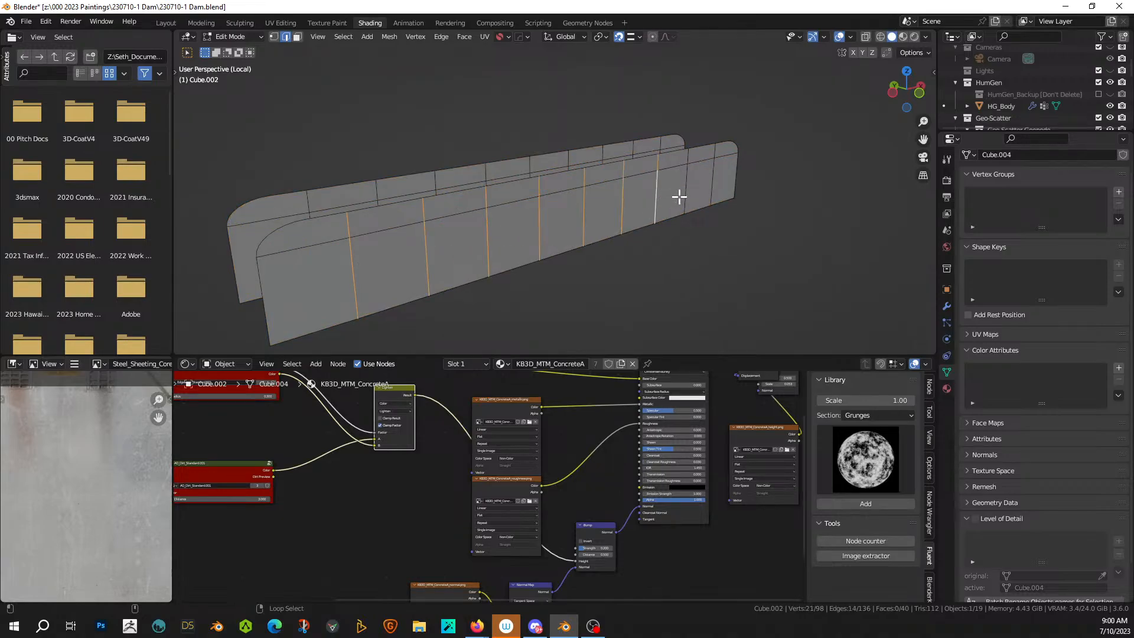
alt+shift+right_click(688, 195)
alt+shift+right_click(715, 188)
middle_drag(649, 203, 642, 208)
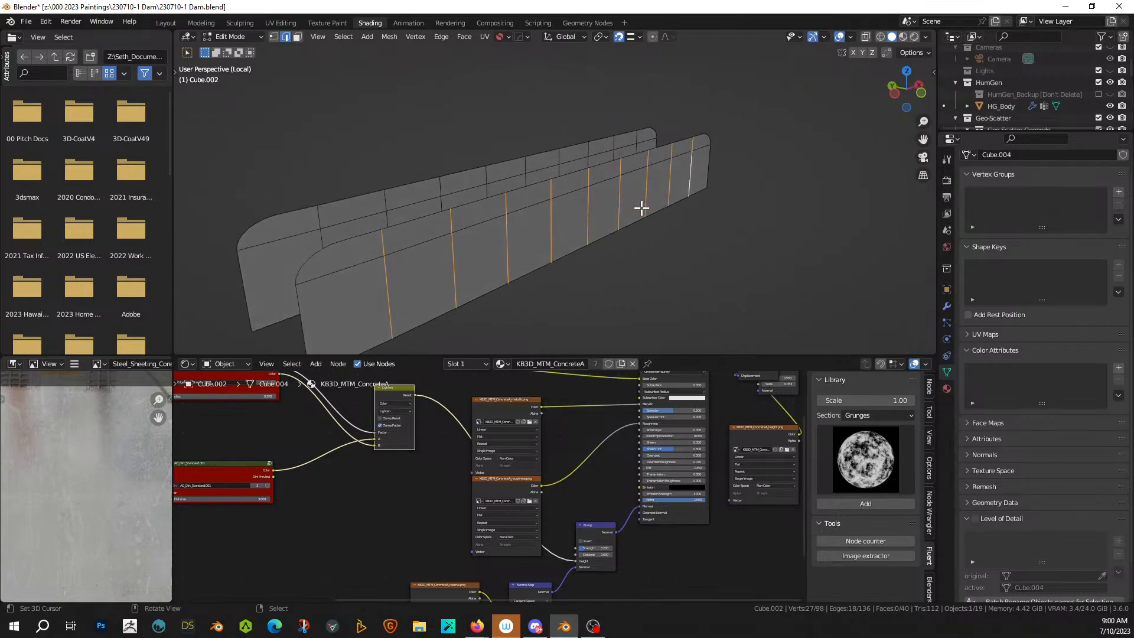
shift+middle_drag(505, 237, 550, 207)
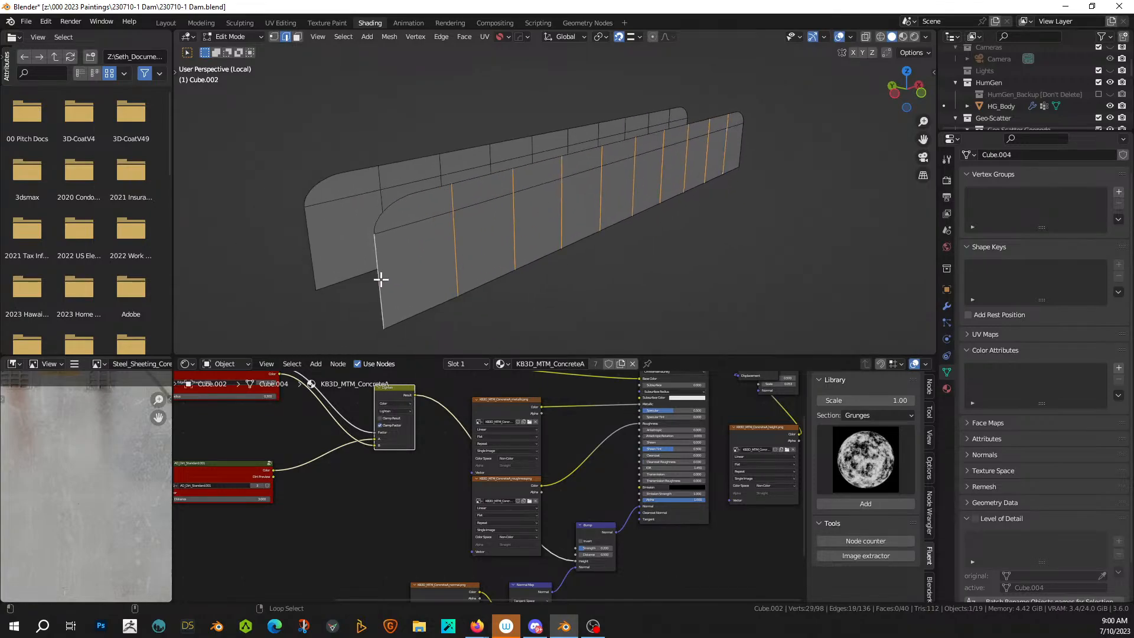
middle_drag(521, 261, 514, 254)
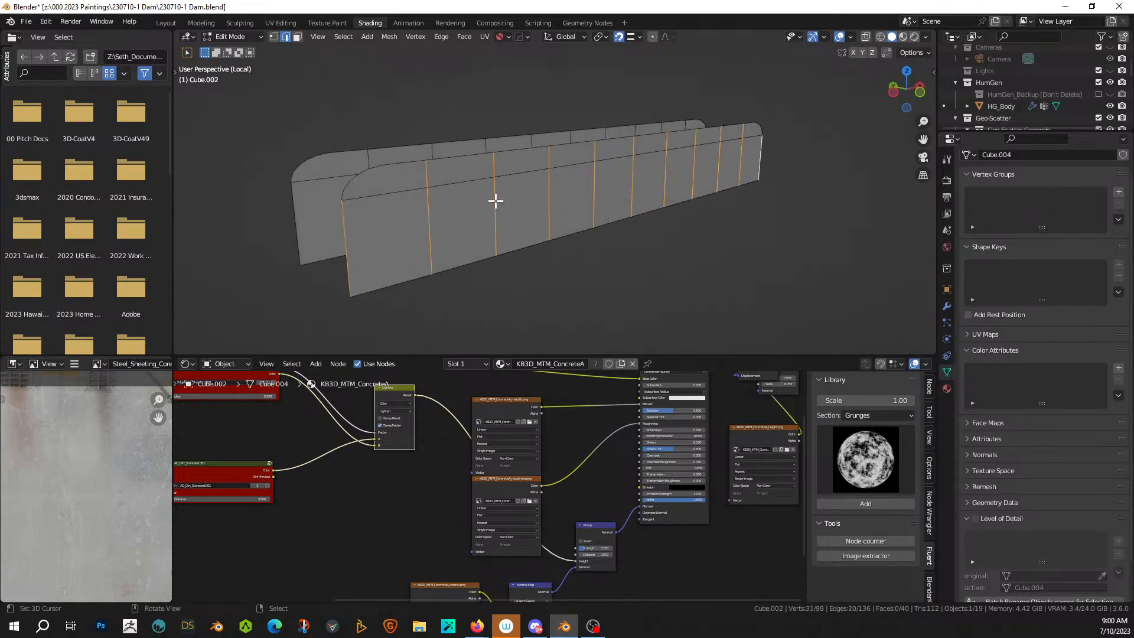
Step: Add all vertical edge lines of the far side panel, including both end edges, to the selection
middle_drag(496, 197, 449, 230)
alt+shift+click(324, 246)
alt+shift+click(389, 211)
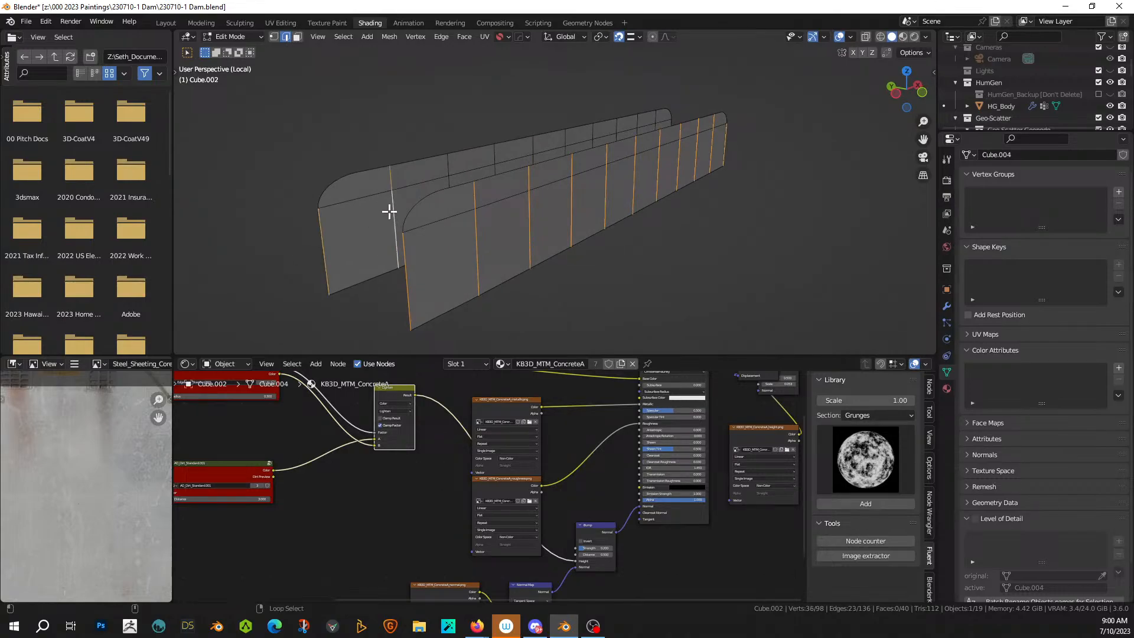
middle_drag(389, 210, 429, 239)
alt+shift+click(483, 208)
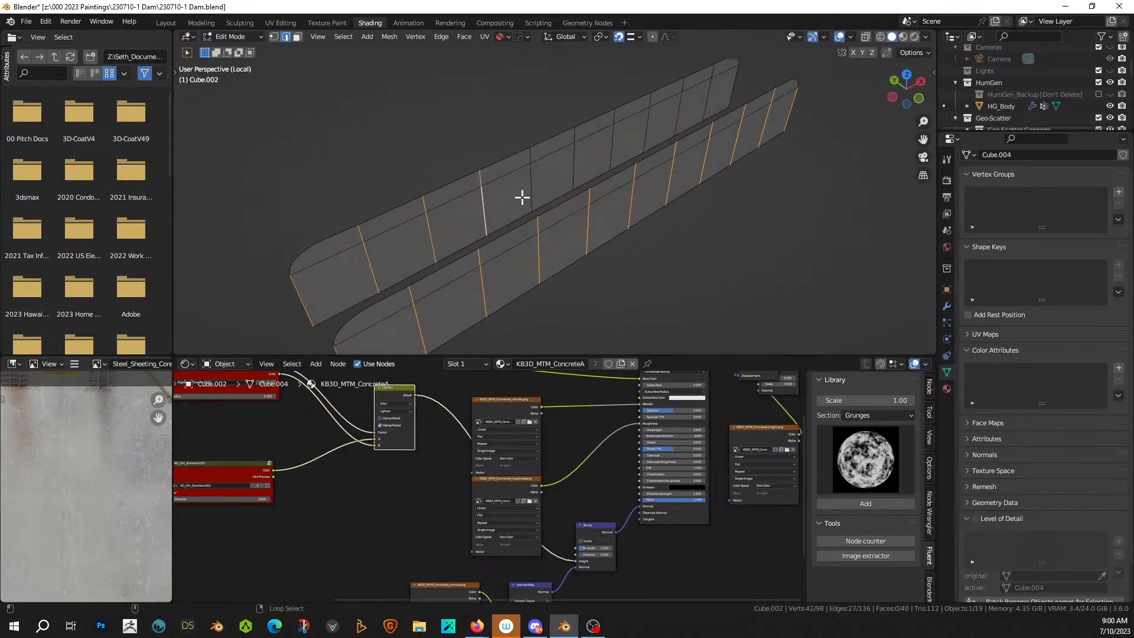
alt+shift+click(572, 175)
alt+shift+click(610, 152)
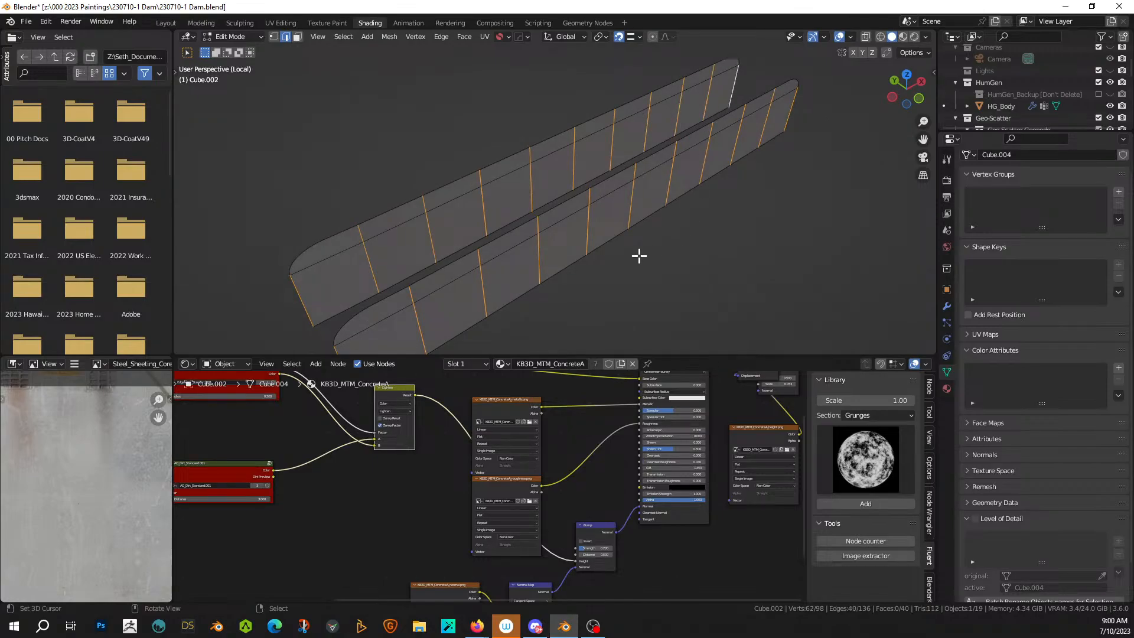
Step: Convert the selected vertical edges to a curve, set its round bevel depth to 0.05 m, and leave local view
key(q)
click(566, 266)
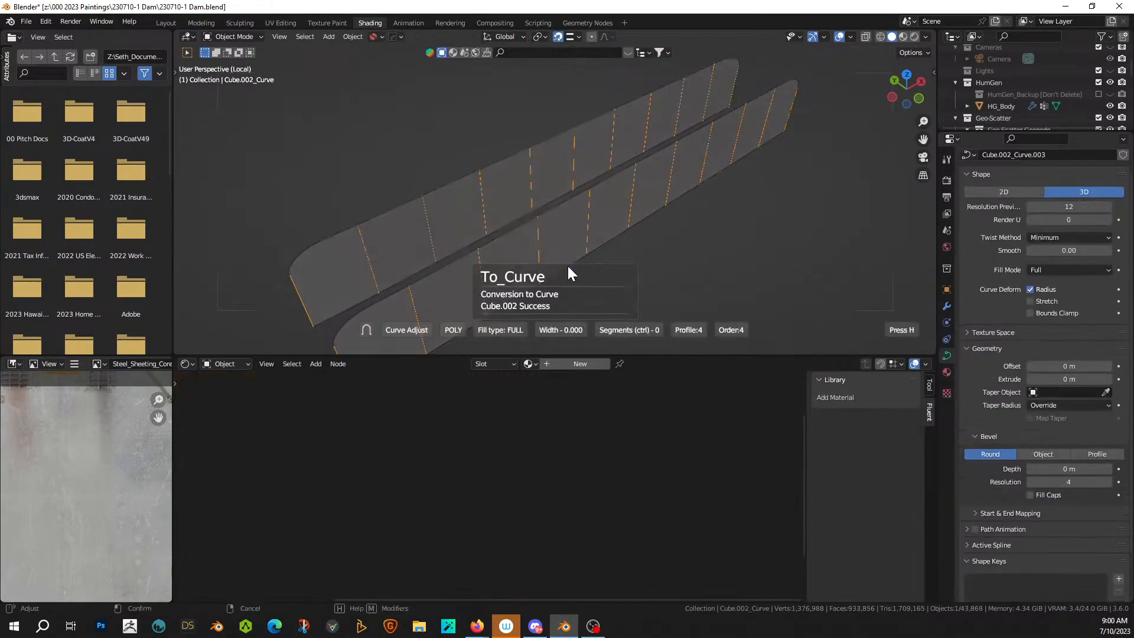
click(1069, 469)
text(.05)
key(Return)
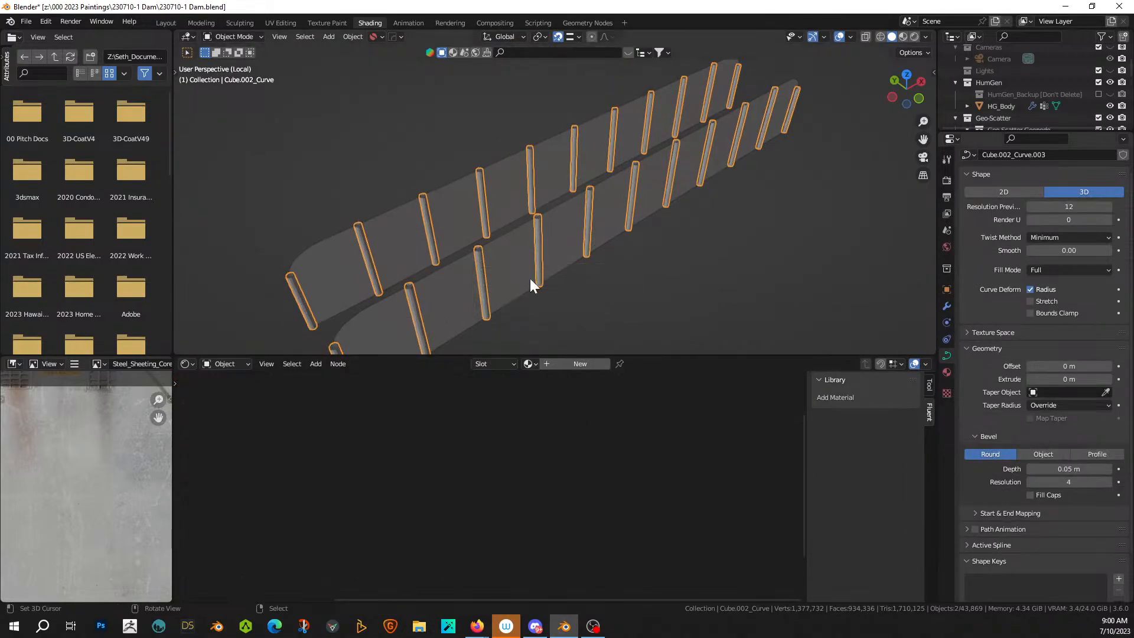
key(KP_Divide)
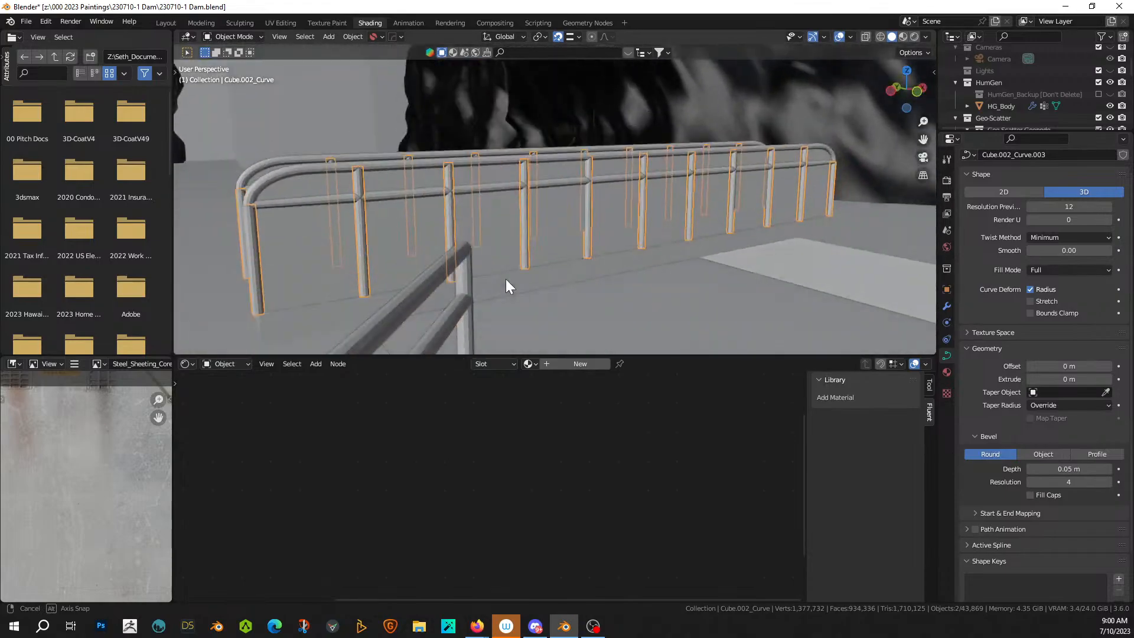
Step: Delete the original flat side panel mesh from the bridge, keeping the tubular rails and posts
click(371, 277)
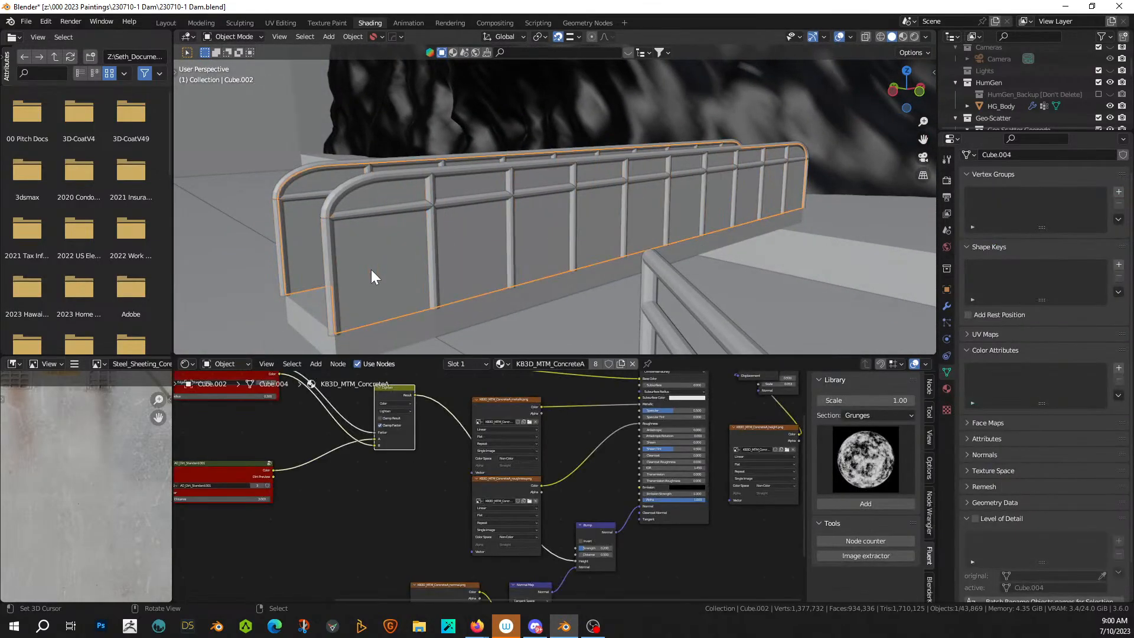
key(x)
click(371, 270)
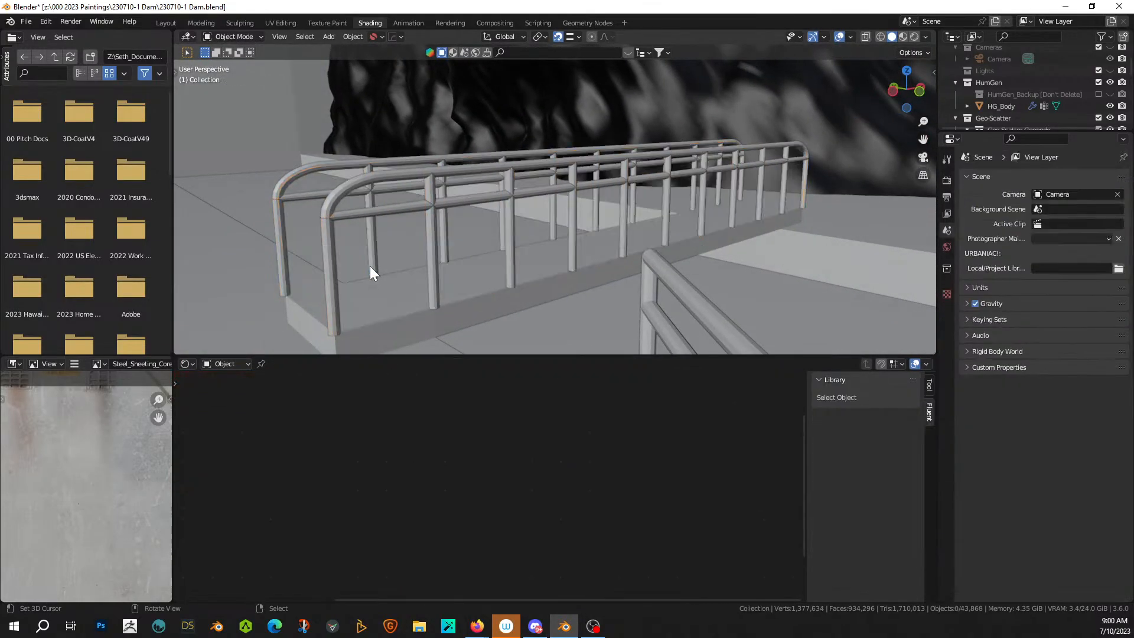
Step: Convert the bridge's handrail and post curves to meshes and join them into one object
click(327, 229)
shift+click(332, 201)
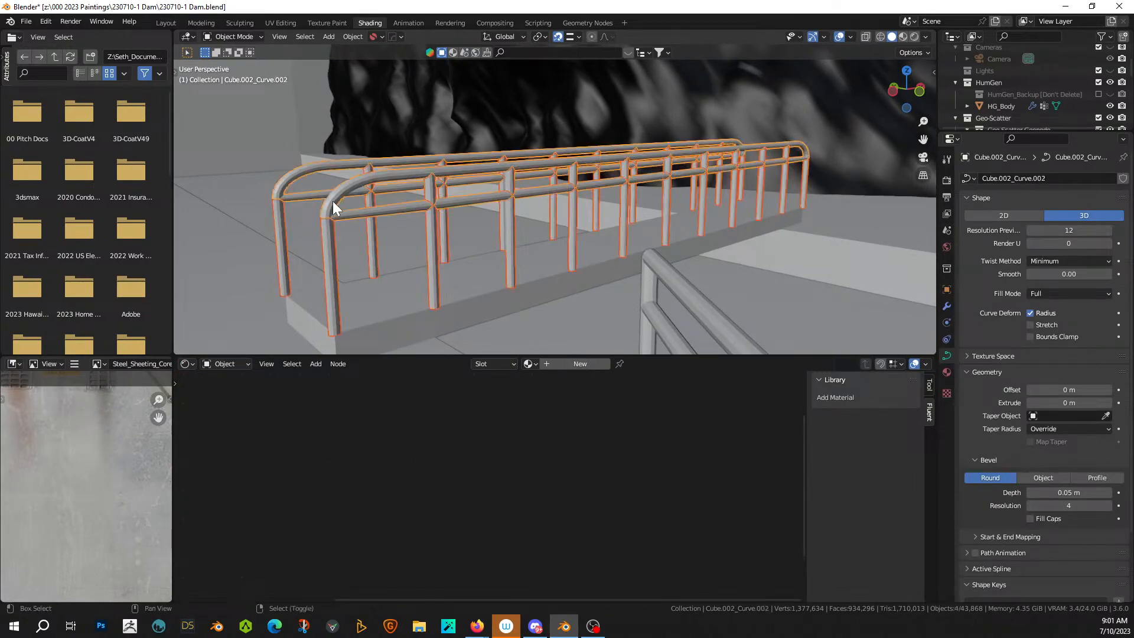
click(356, 36)
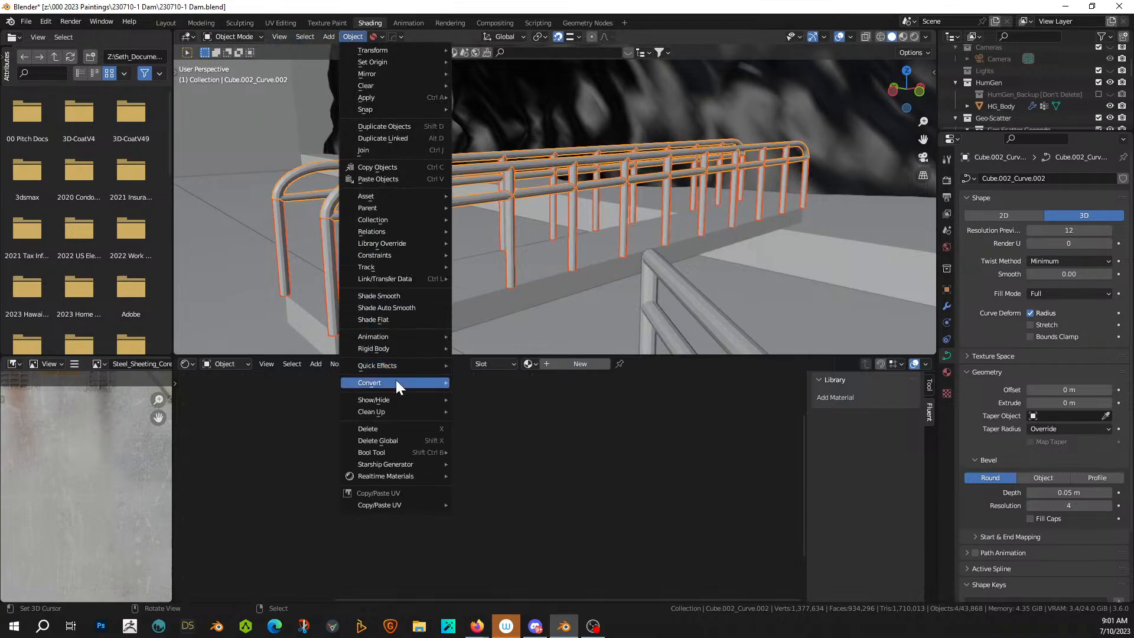
mouse_move(396, 383)
click(483, 395)
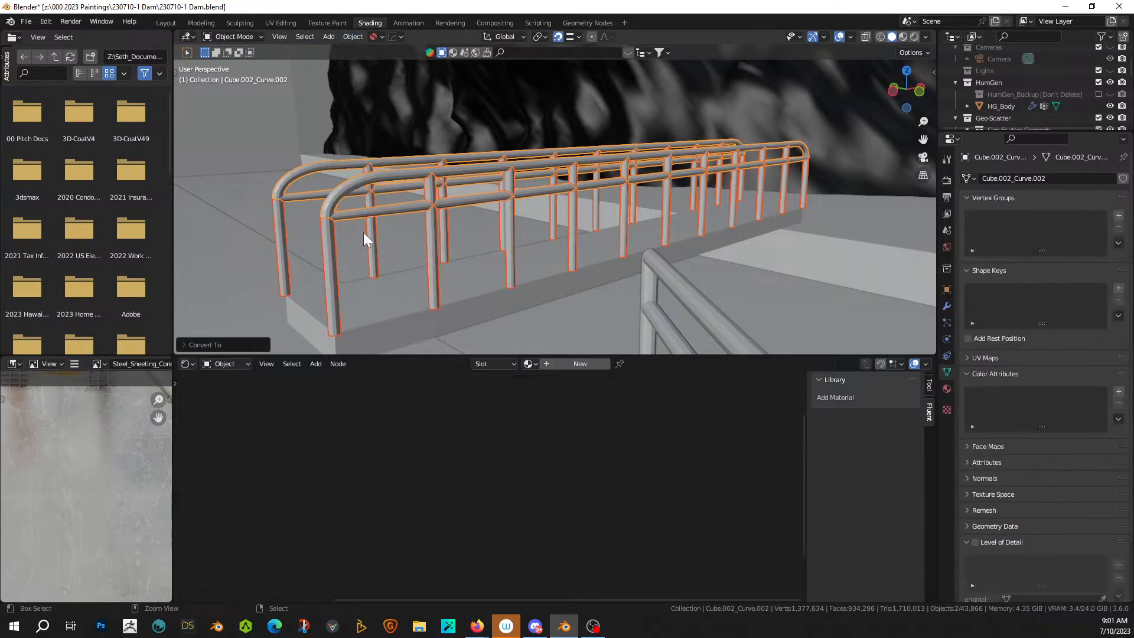
key(ctrl+j)
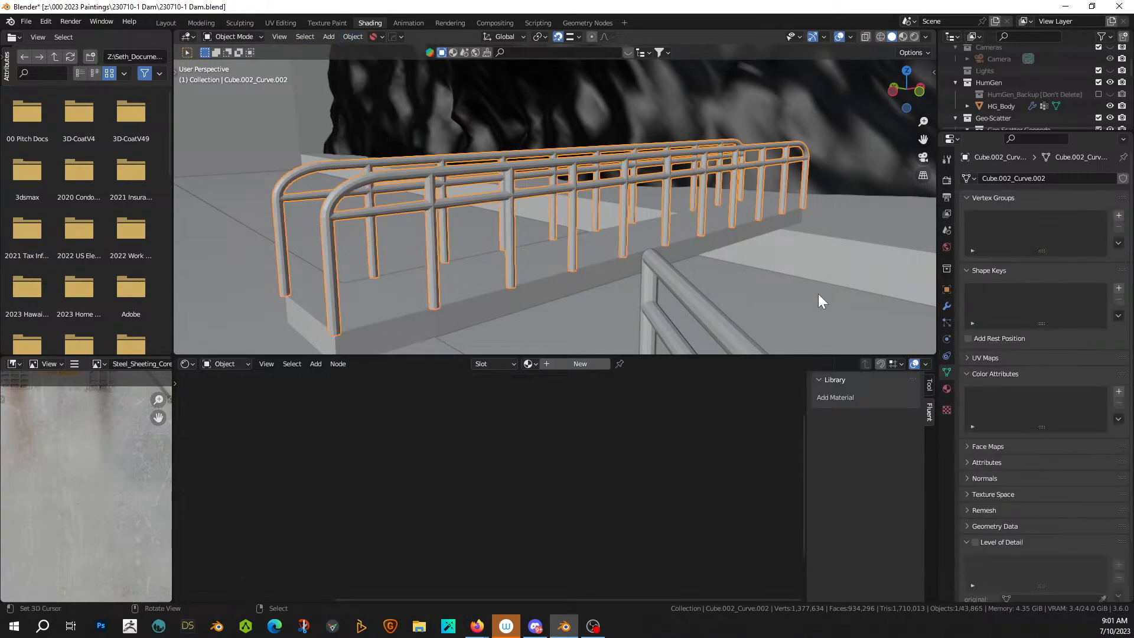
Step: Assign the existing Grunge Yellow Painted Metal material to the joined railing and preview it in rendered shading
click(947, 389)
click(969, 228)
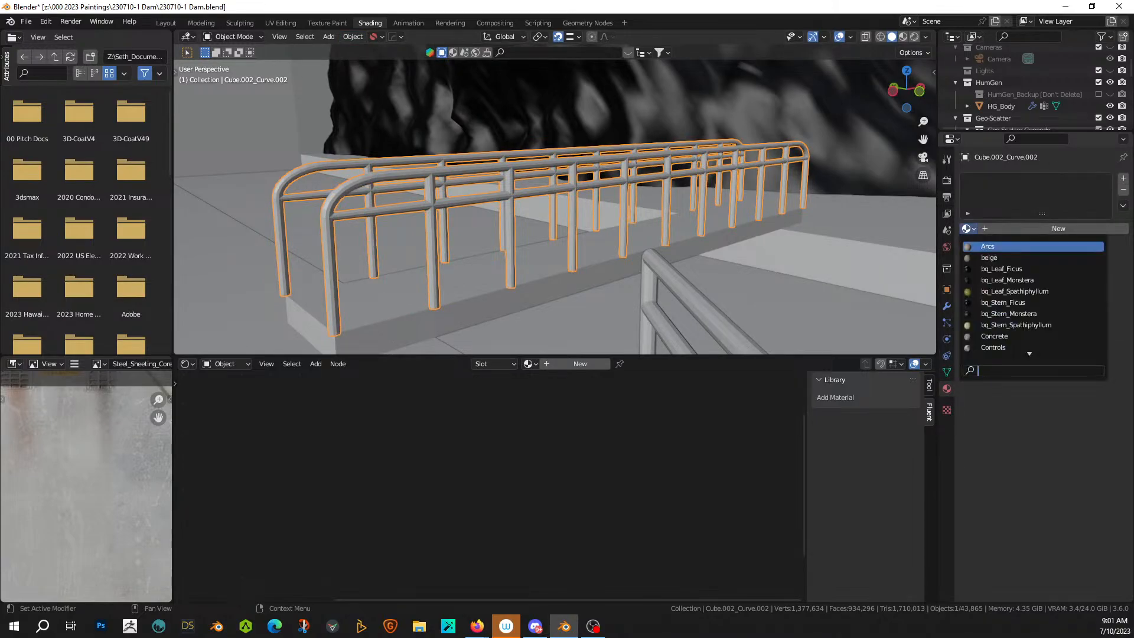
text(yell)
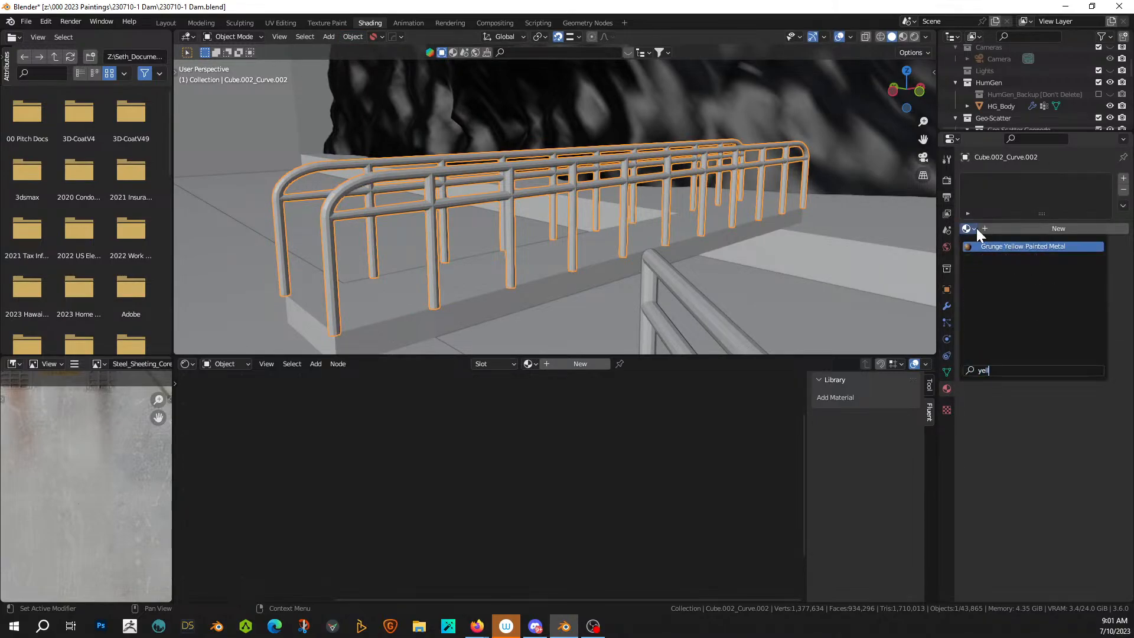
key(Return)
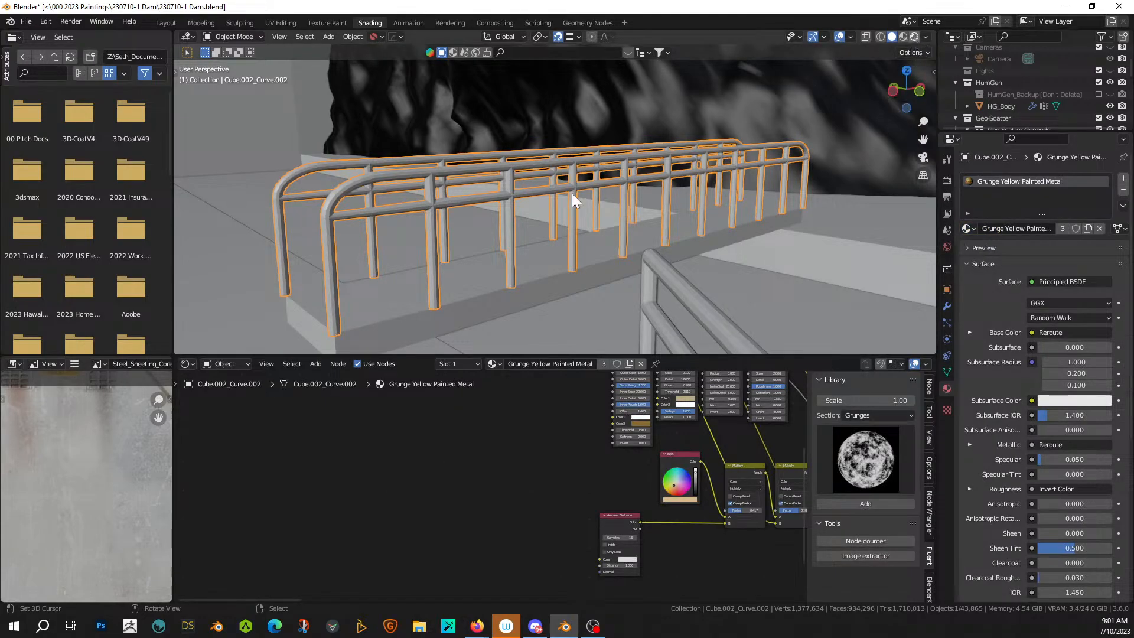
key(shift+z)
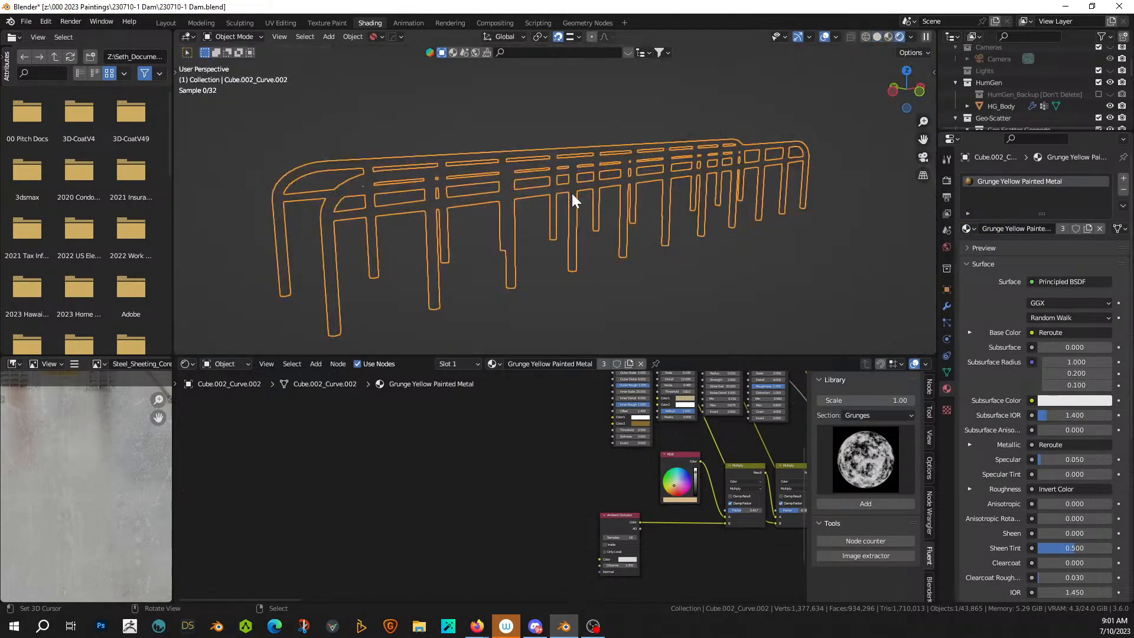
click(522, 229)
middle_drag(522, 229, 472, 253)
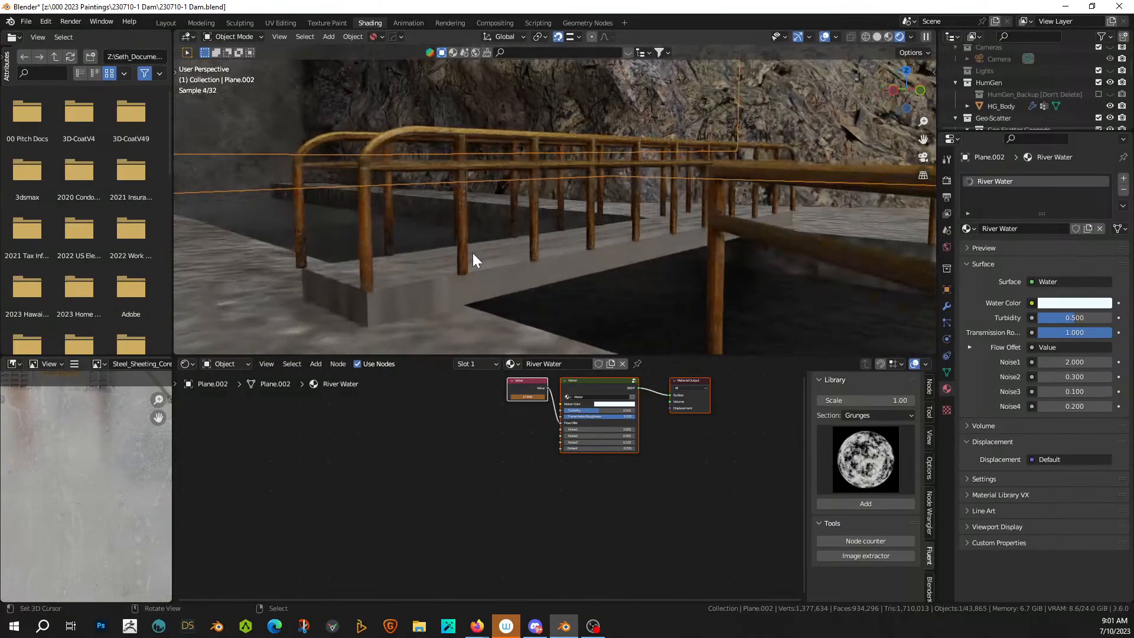
Step: In solid shading, extrude the face loop around the bridge slab's sides slightly outward along its normals and return to Object Mode
click(447, 288)
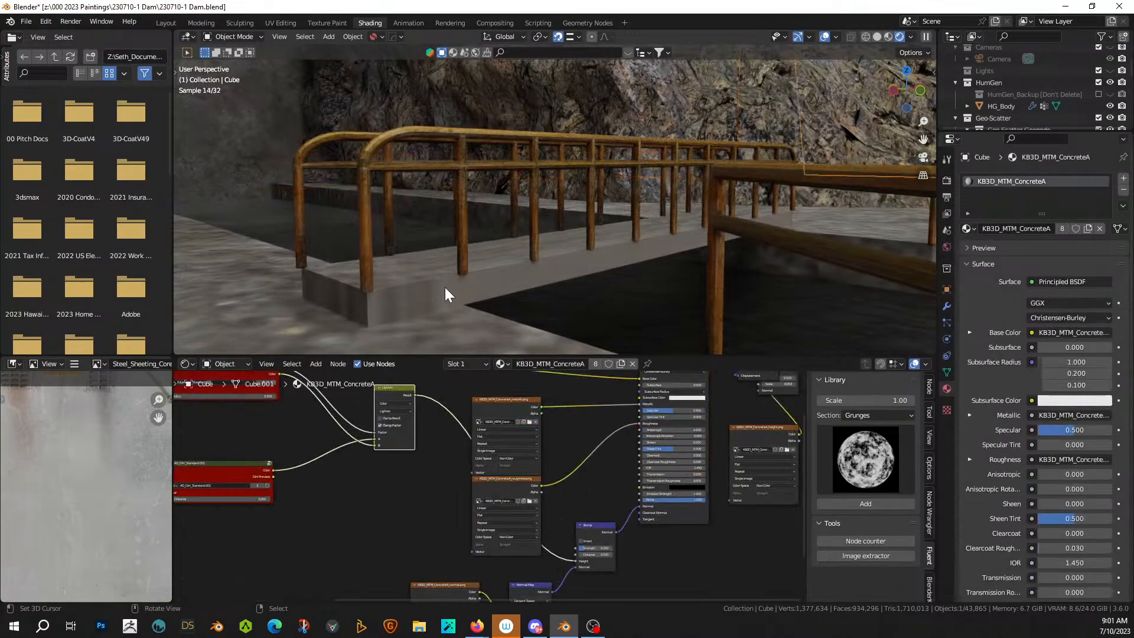
click(876, 37)
key(Tab)
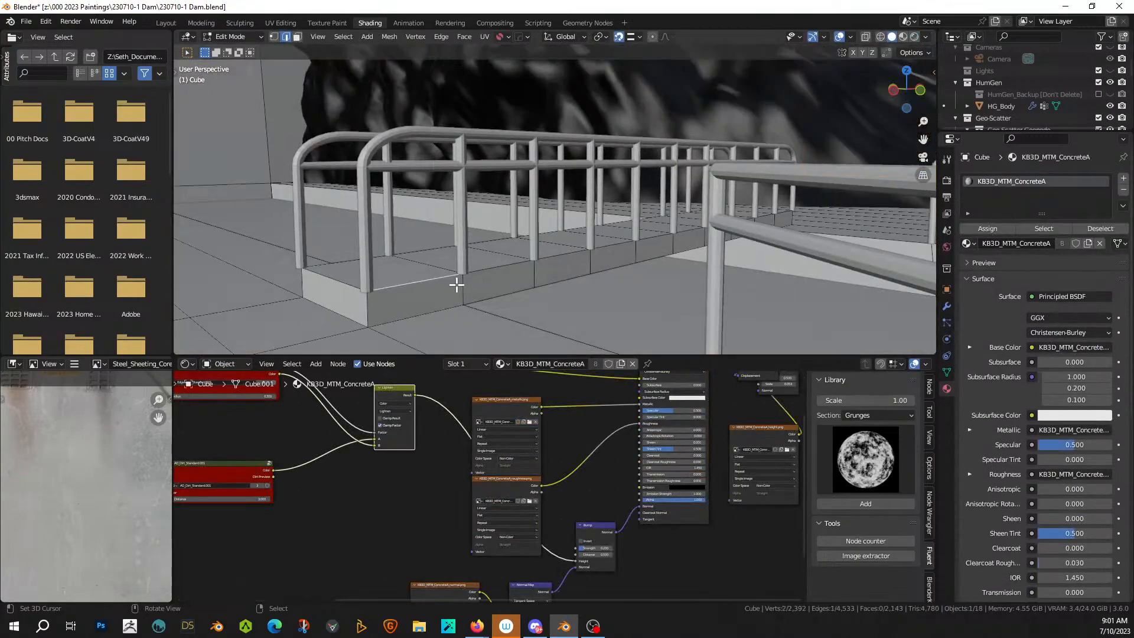
key(3)
click(440, 286)
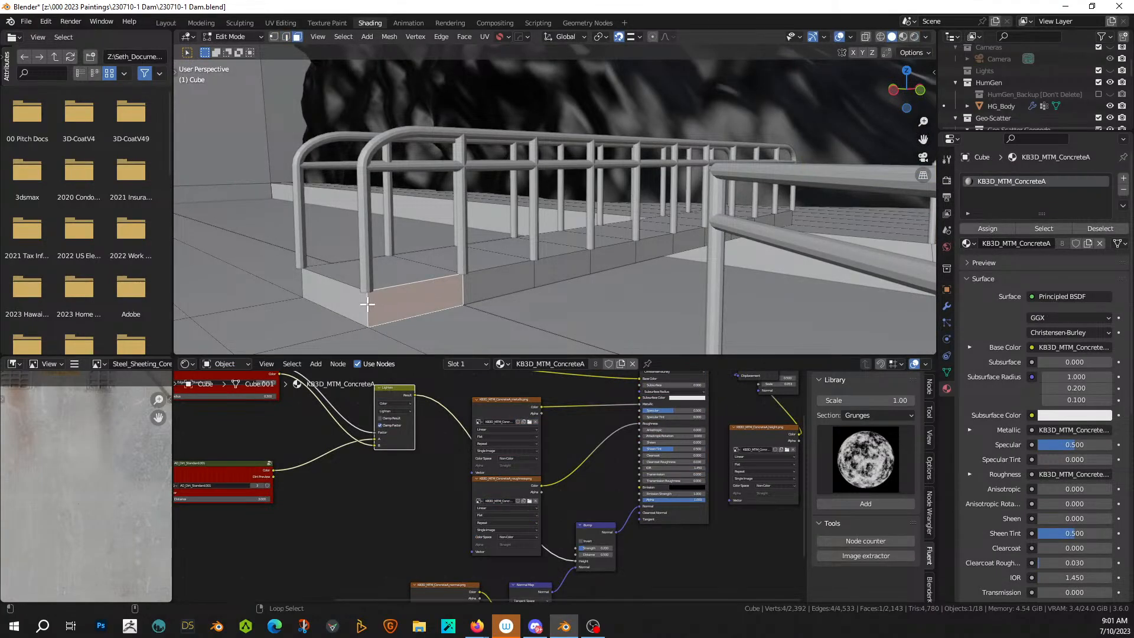
alt+click(366, 303)
middle_drag(368, 305, 452, 345)
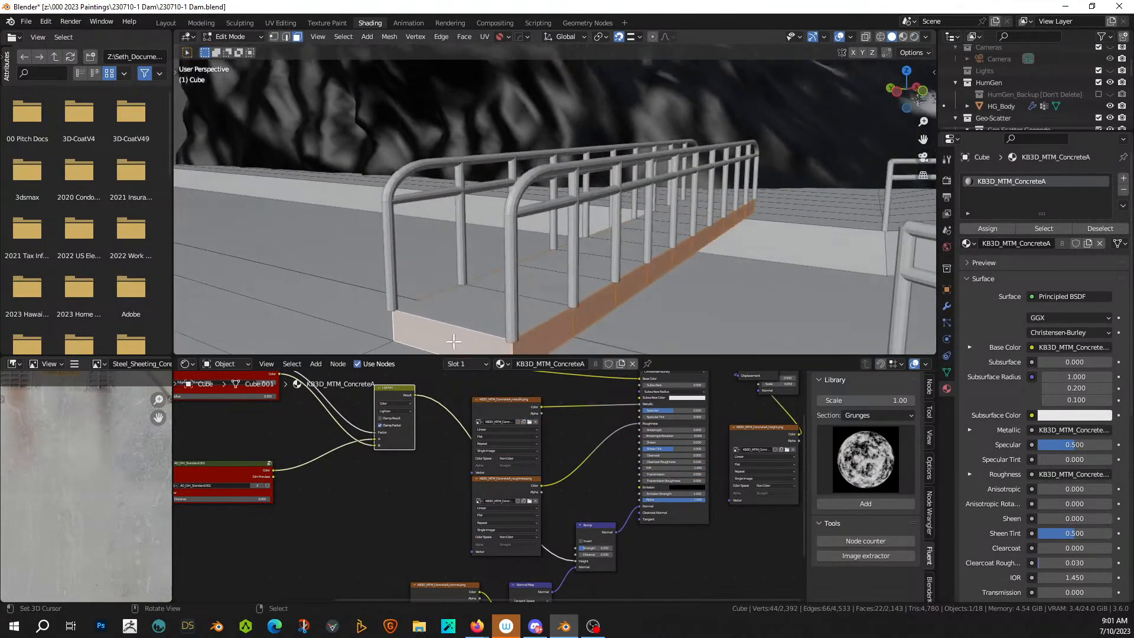
right_click(456, 346)
click(458, 345)
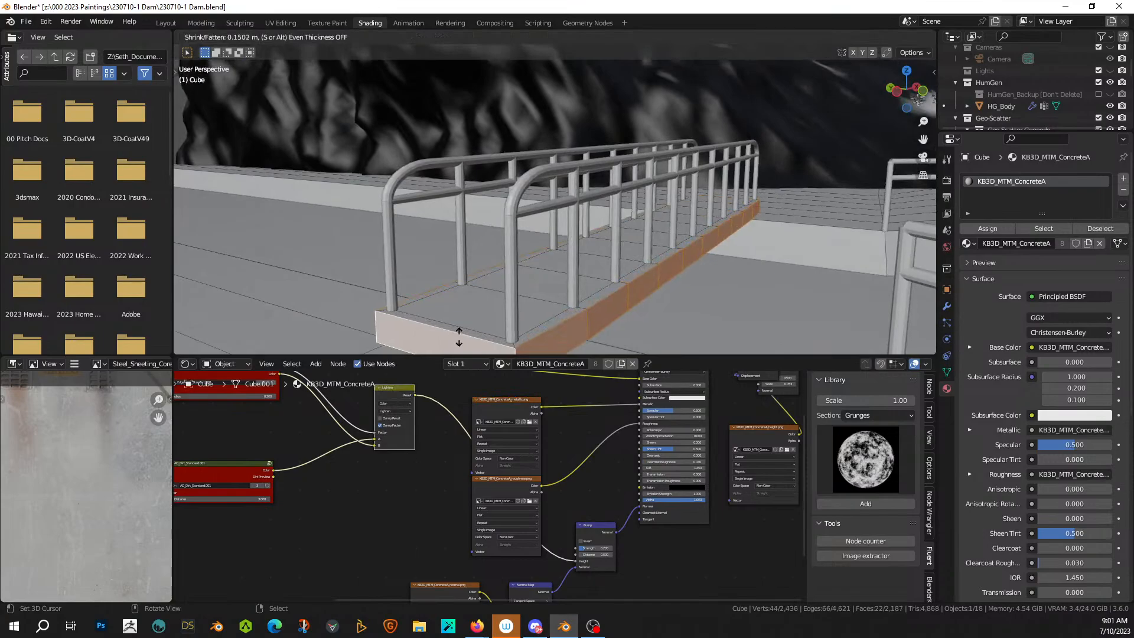
click(460, 336)
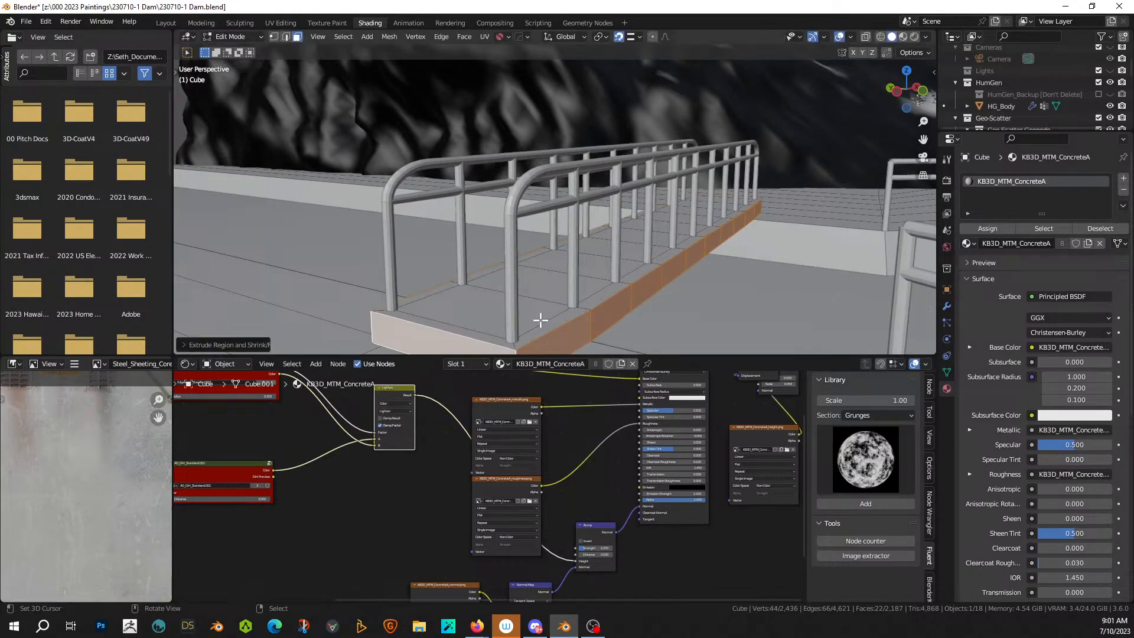
middle_drag(541, 320, 589, 286)
key(Tab)
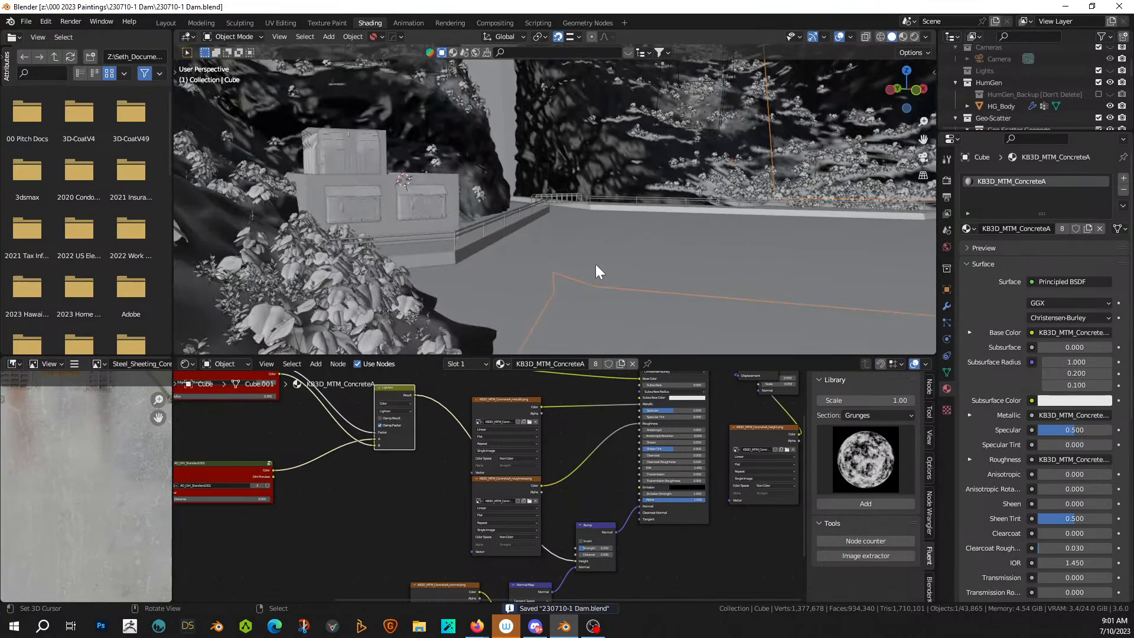
Step: Examine the dam scene's overall layout from several angles and through the camera
middle_drag(590, 204, 543, 212)
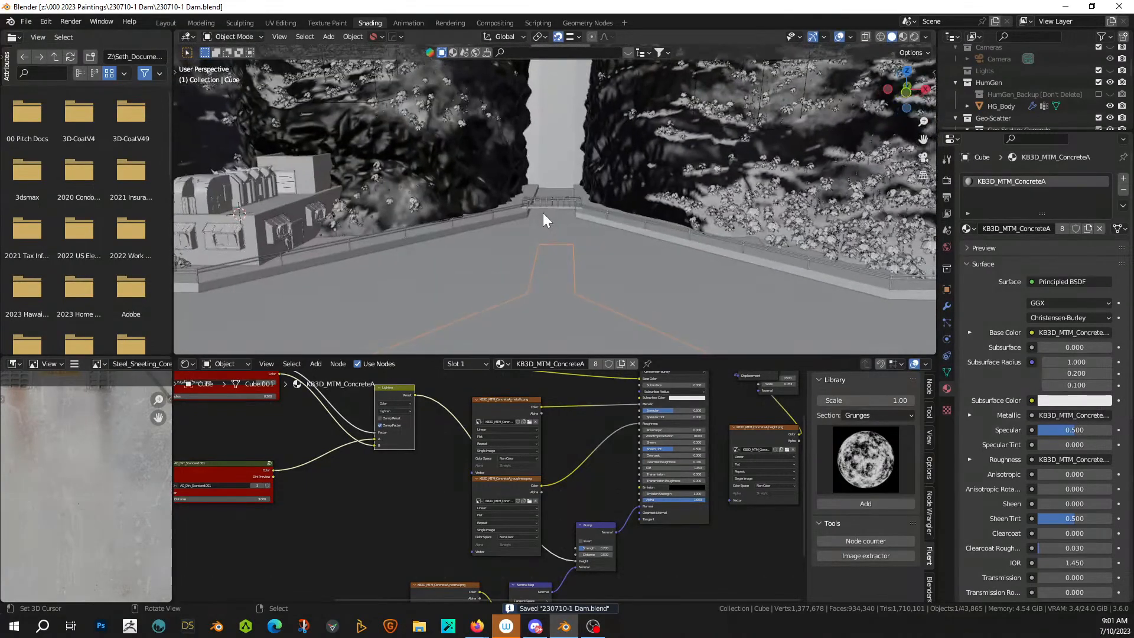
key(KP_0)
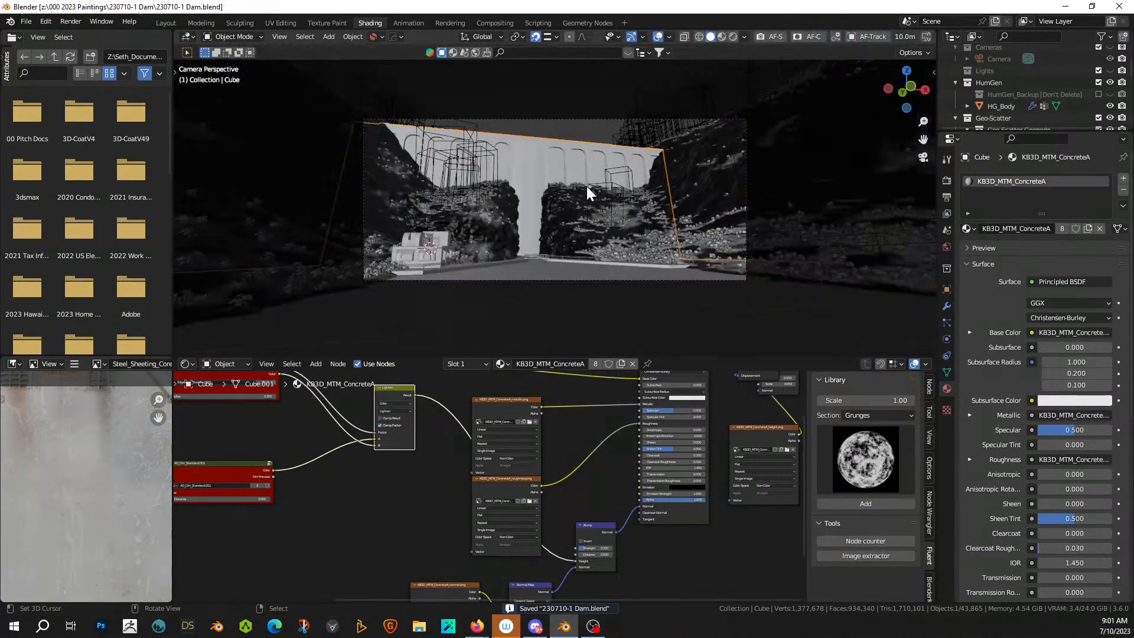
middle_drag(544, 186, 407, 228)
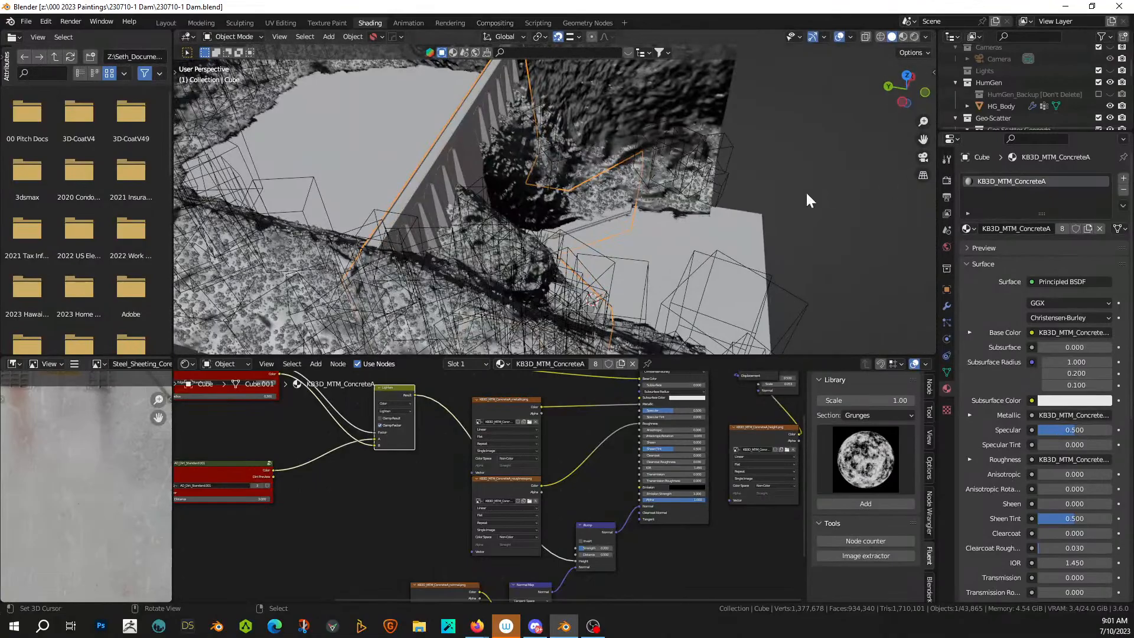
middle_drag(593, 221, 454, 195)
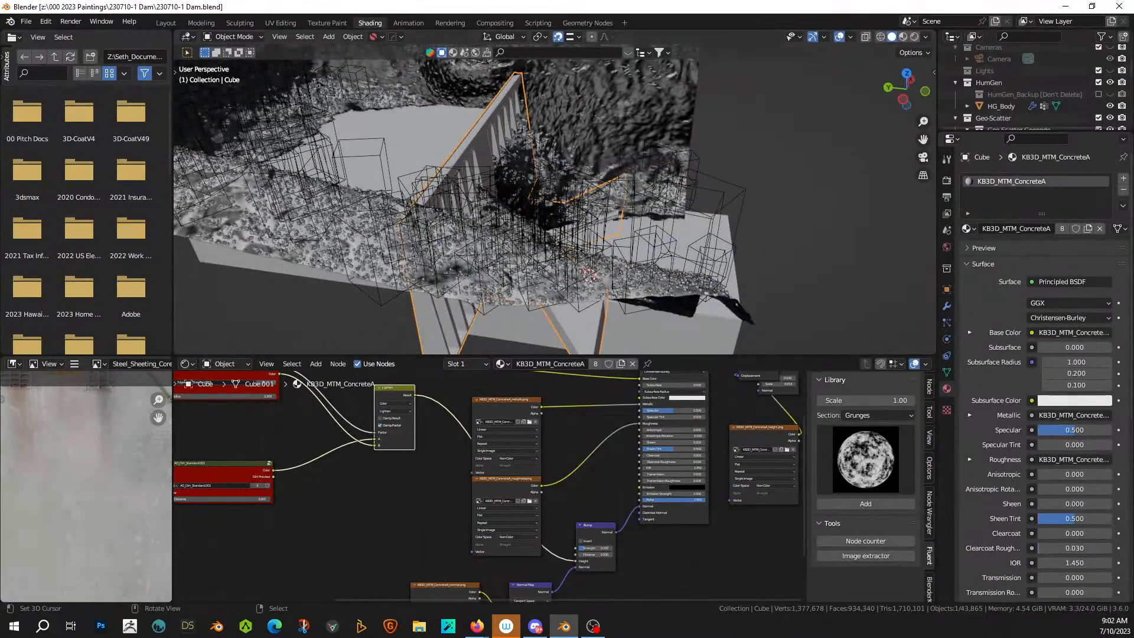
middle_drag(589, 213, 500, 201)
scroll(541, 196, up, 3)
scroll(536, 196, up, 3)
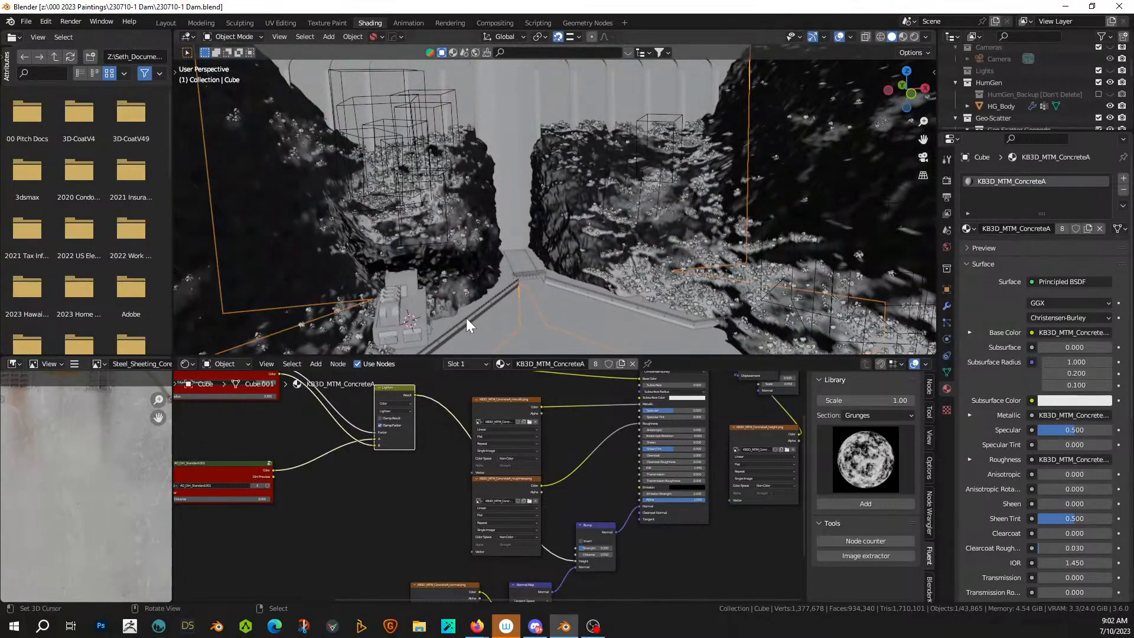
middle_drag(466, 318, 476, 291)
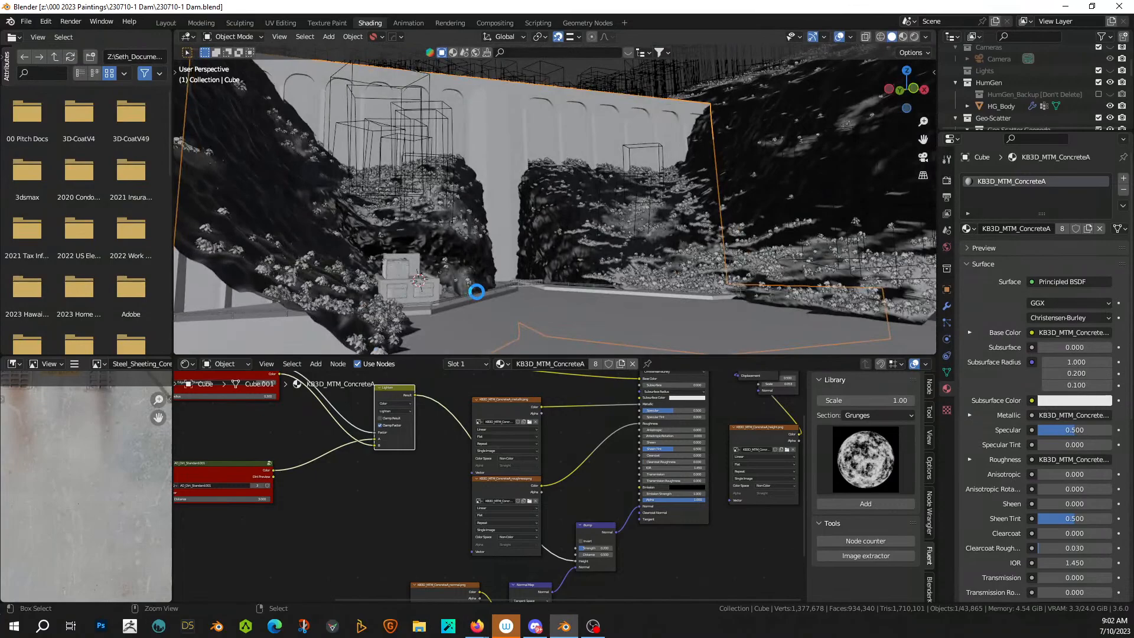
key(KP_0)
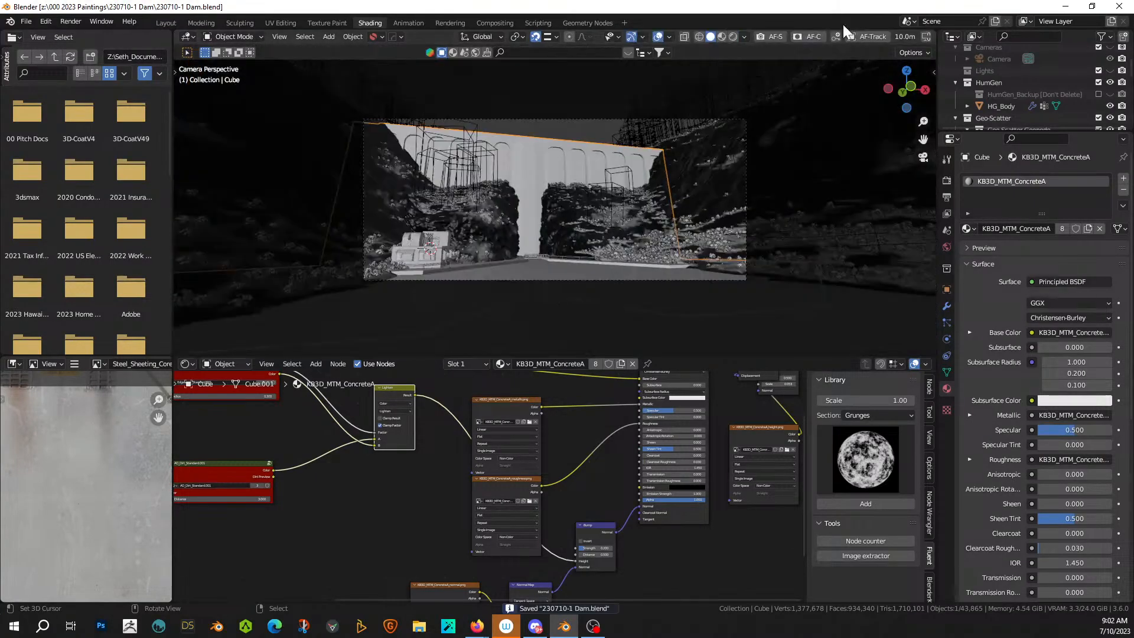
Step: Switch to the Layout workspace and delete the glowing green module on the roof of the riverside concrete building
click(166, 24)
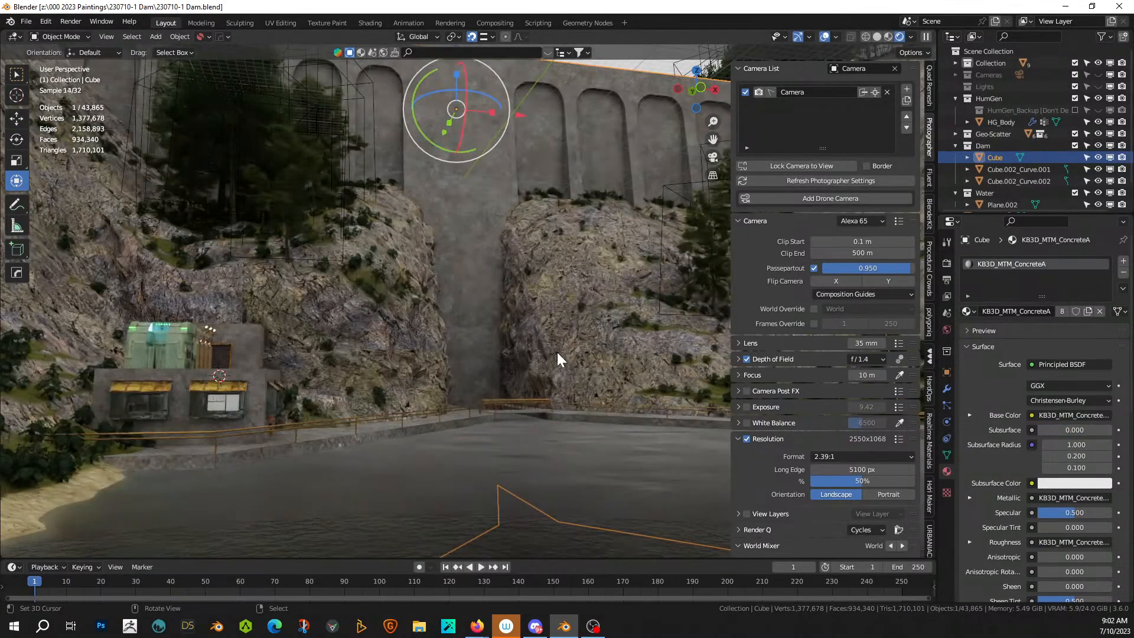
scroll(558, 352, down, 3)
shift+middle_drag(512, 352, 377, 373)
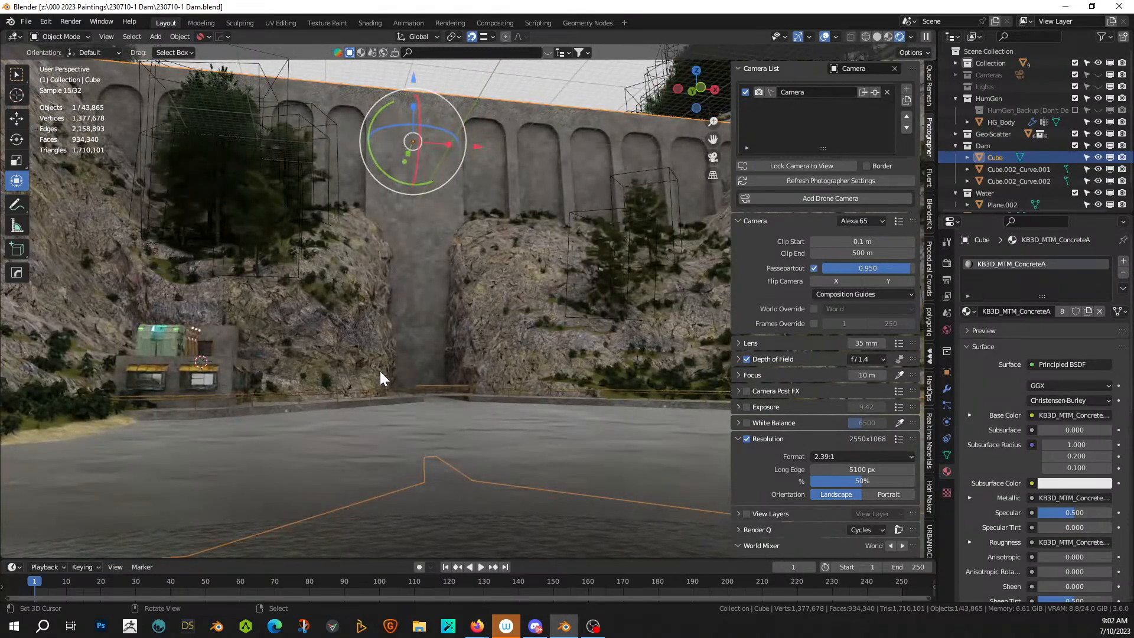
click(170, 339)
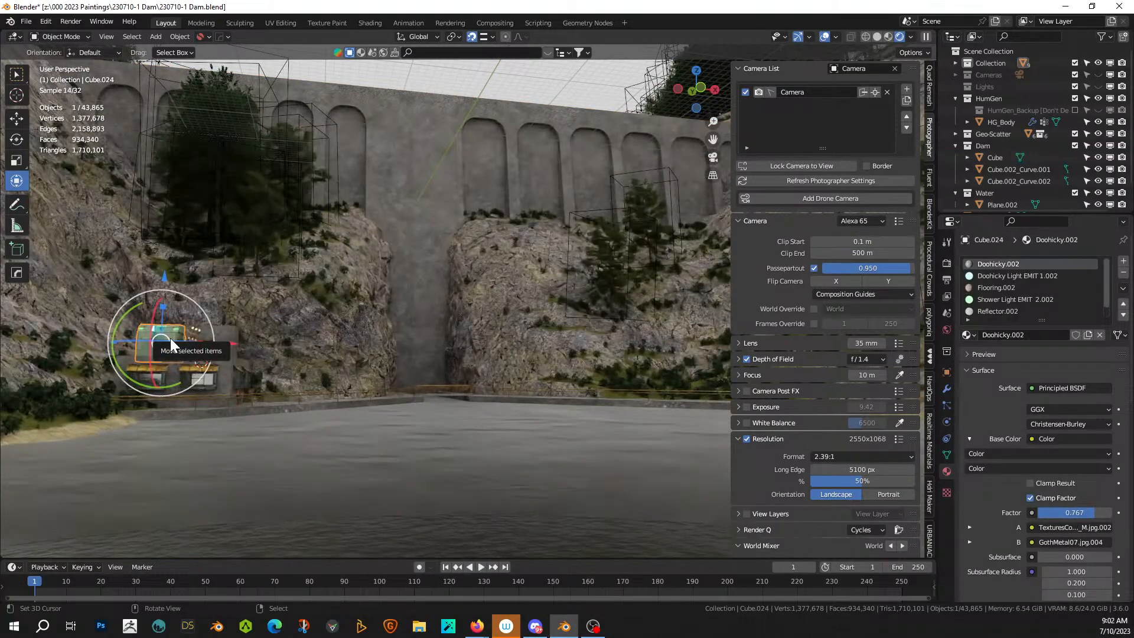
key(Delete)
Step: In top view, make a linked duplicate of the generator unit on the riverside building's roof
click(170, 338)
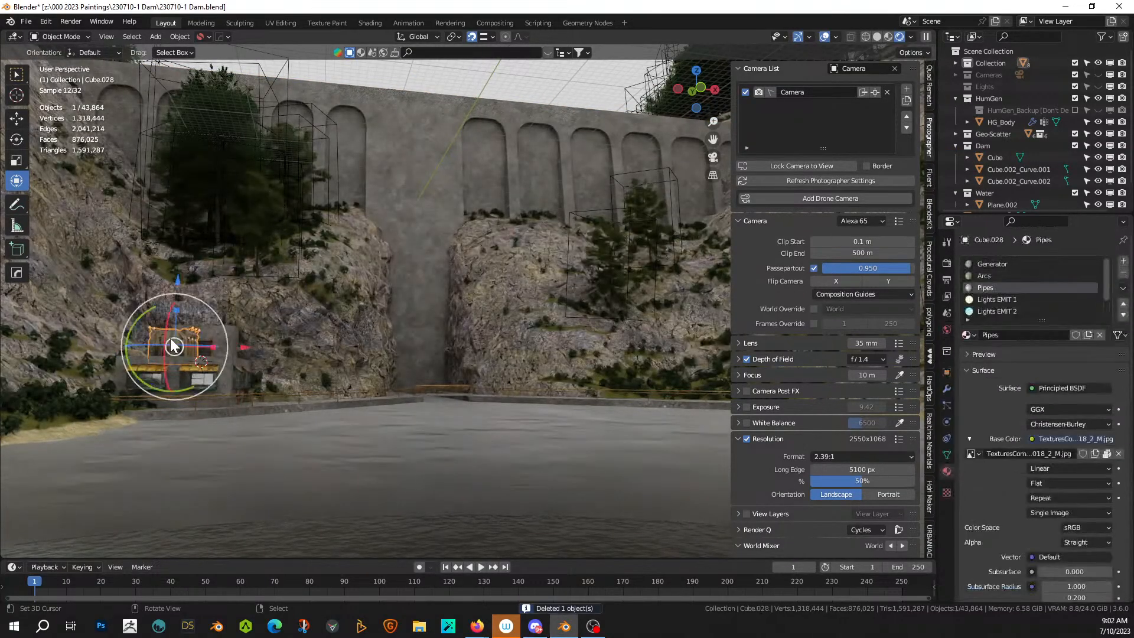
key(KP_Decimal)
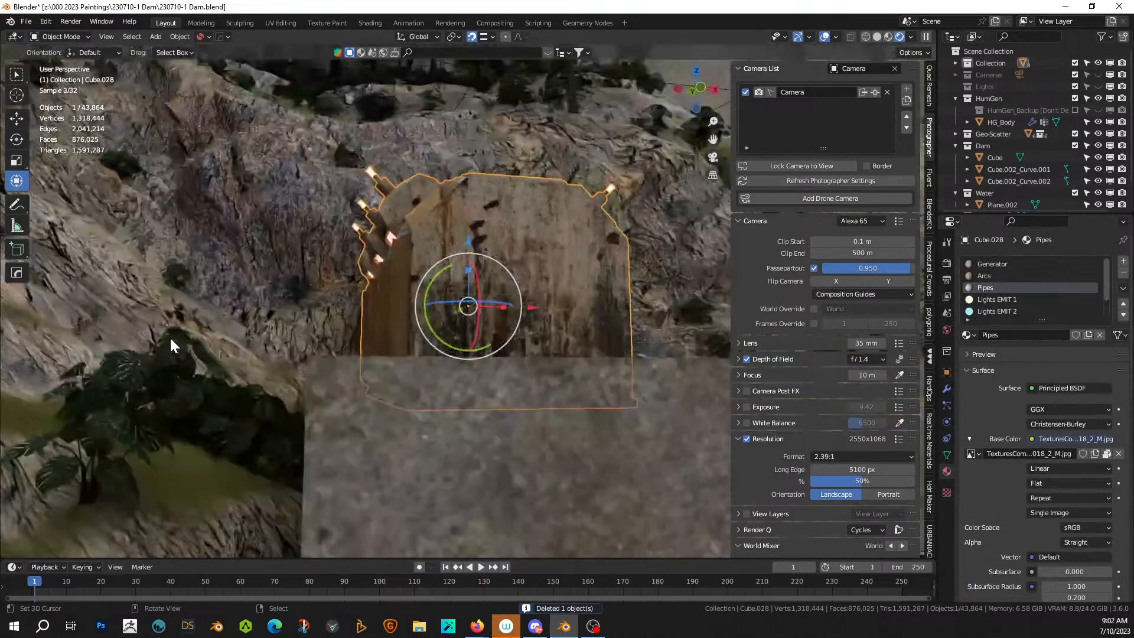
key(KP_7)
scroll(196, 359, down, 6)
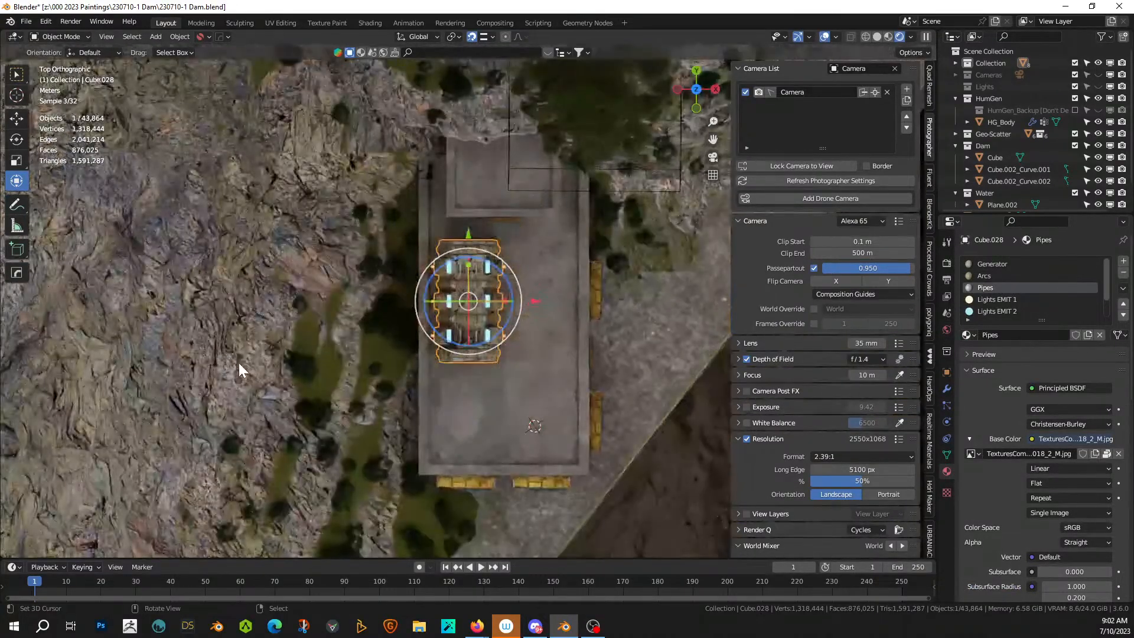
key(alt+d)
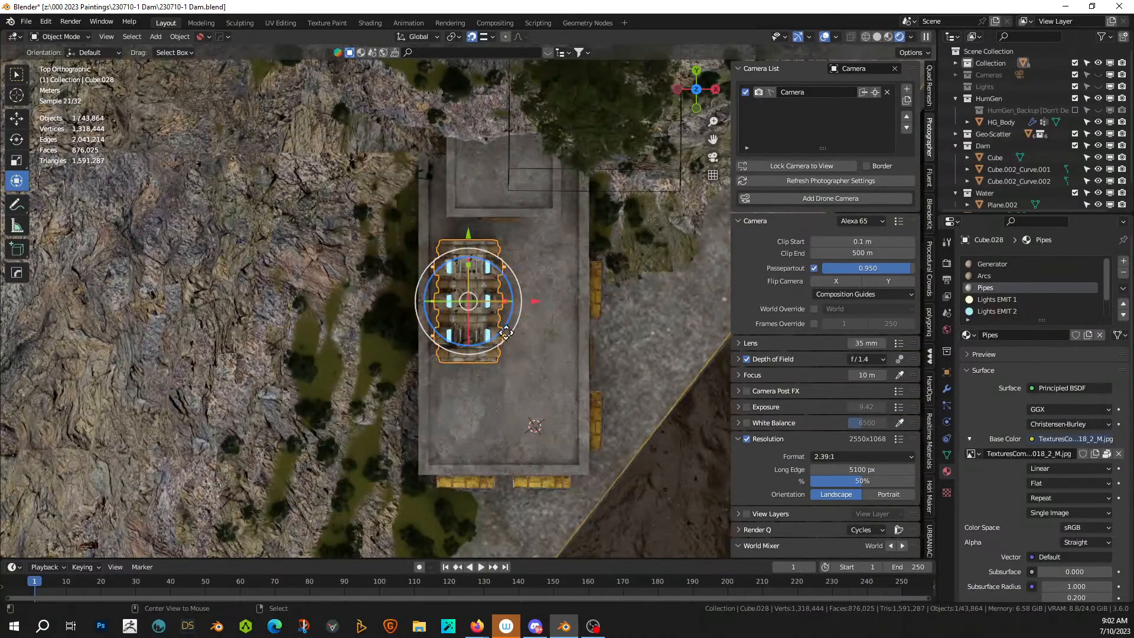
click(488, 277)
Step: Move the duplicated generator about 8 m along negative Y so it sits end to end with the original
key(g)
key(y)
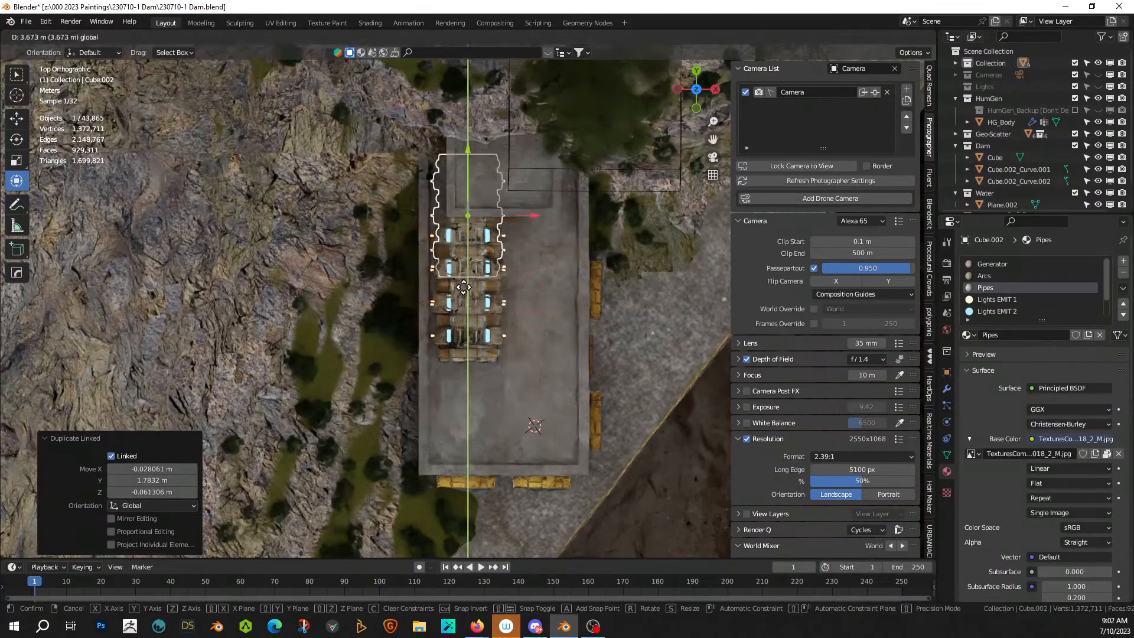
click(460, 365)
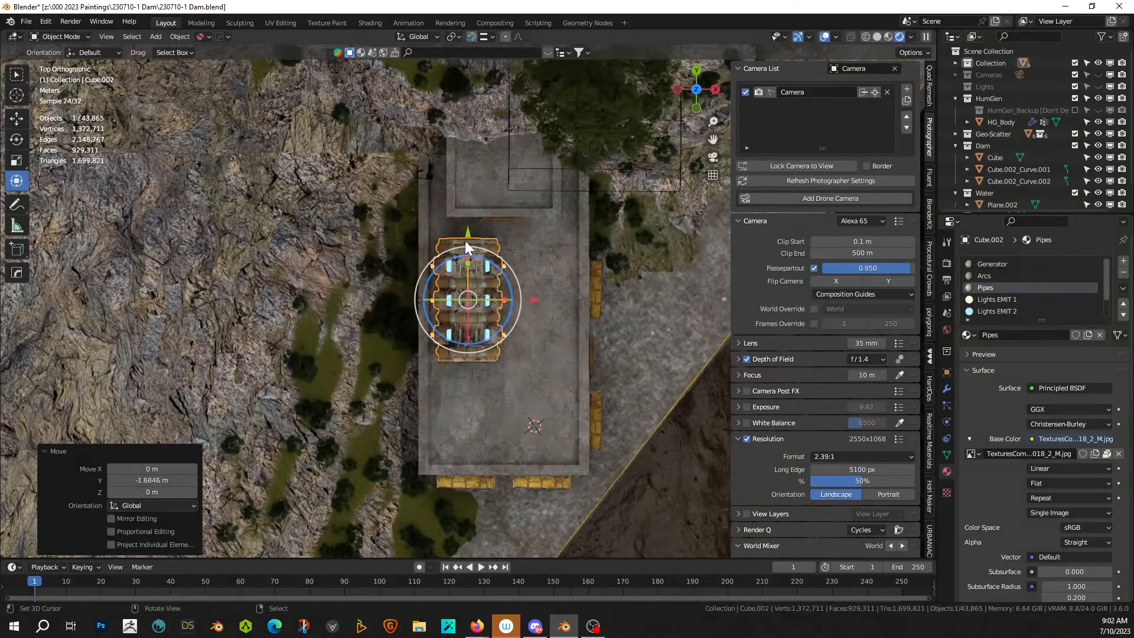
key(alt+d)
key(y)
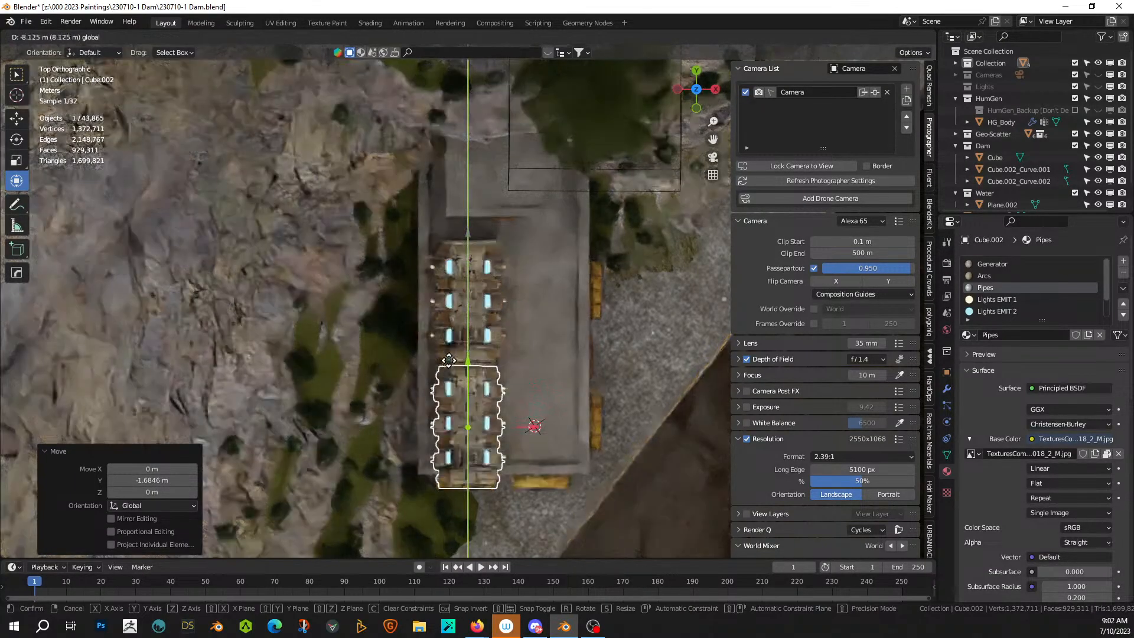
click(449, 360)
Step: Select both roof generators, shift them 1.1661 m along Y and scale them to 0.918 to fit inside the roof parapet
shift+click(462, 347)
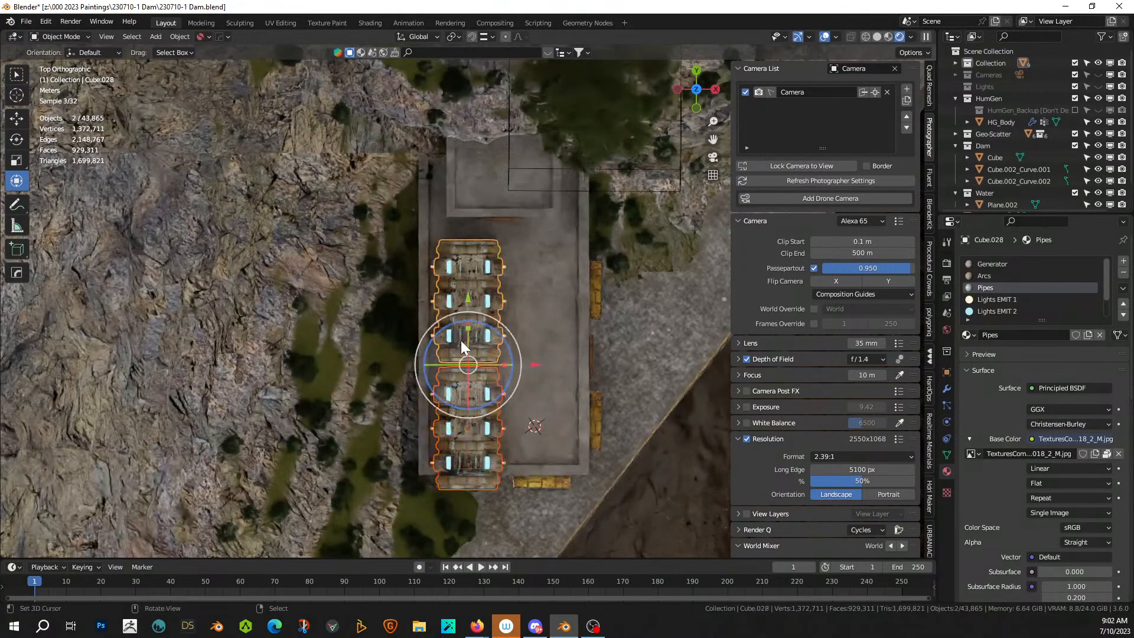
key(alt+d)
key(y)
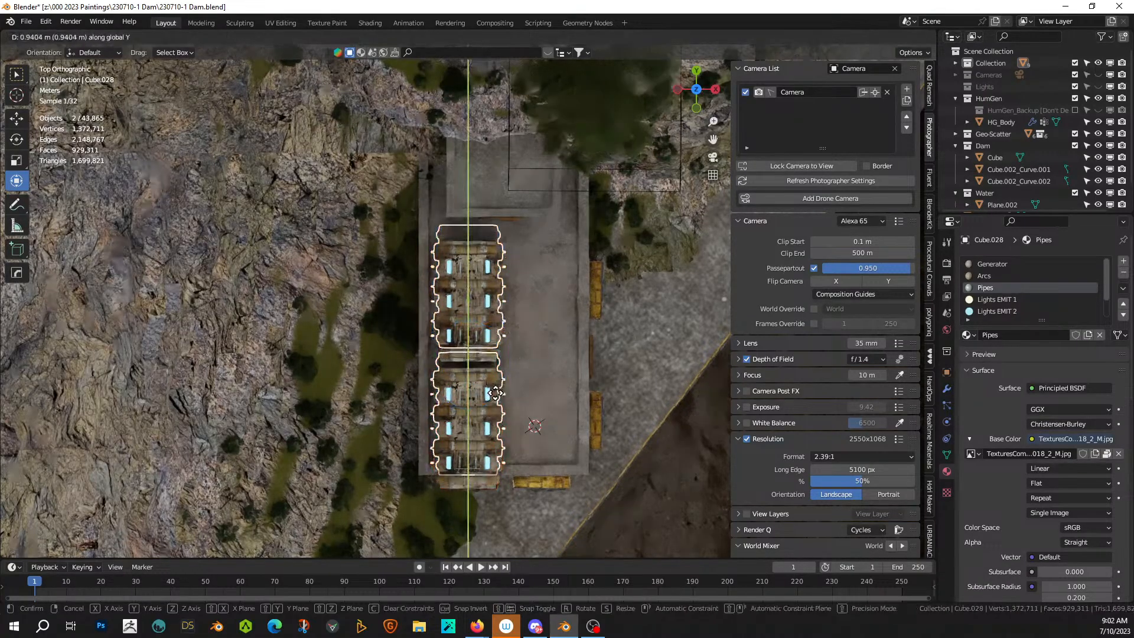
click(495, 390)
key(s)
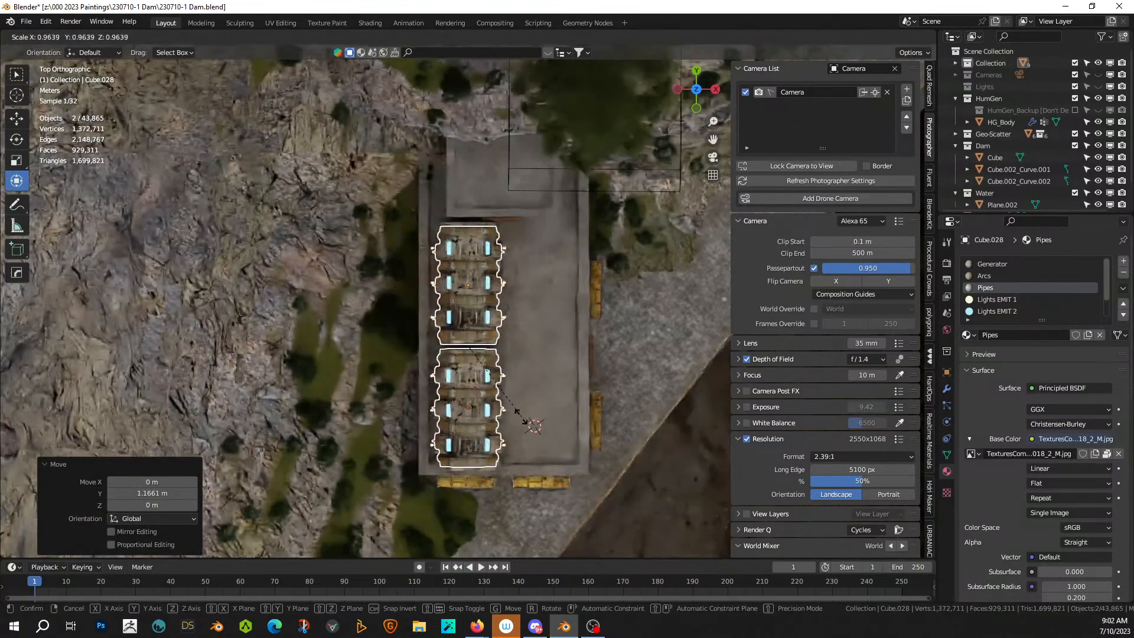
click(518, 423)
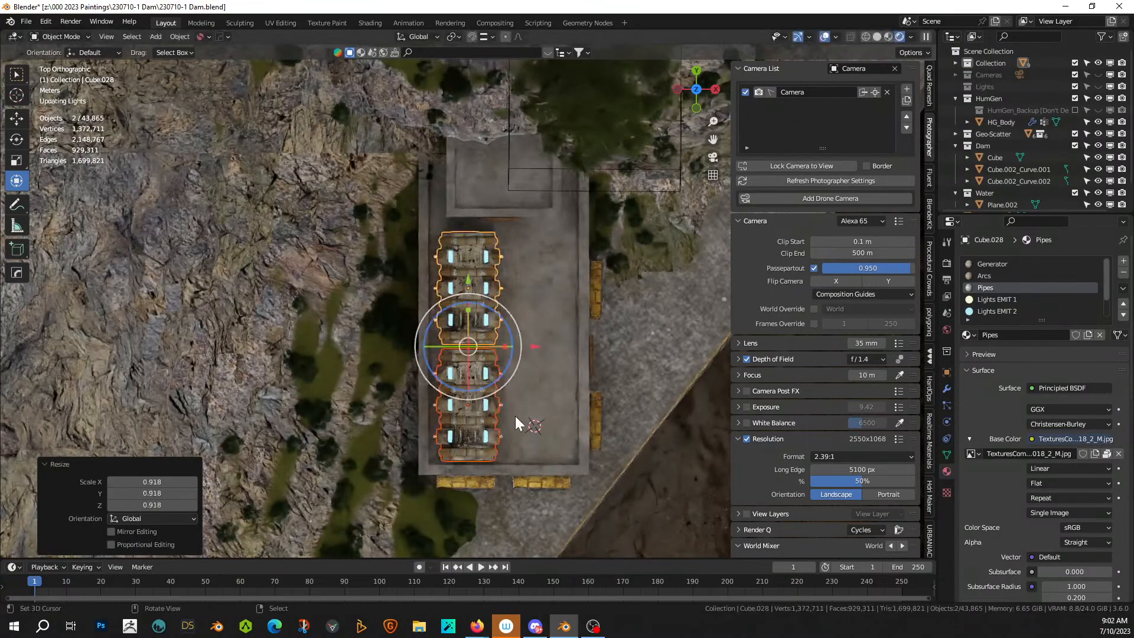
Step: Check the roof generators through the scene camera and save the file
key(KP_0)
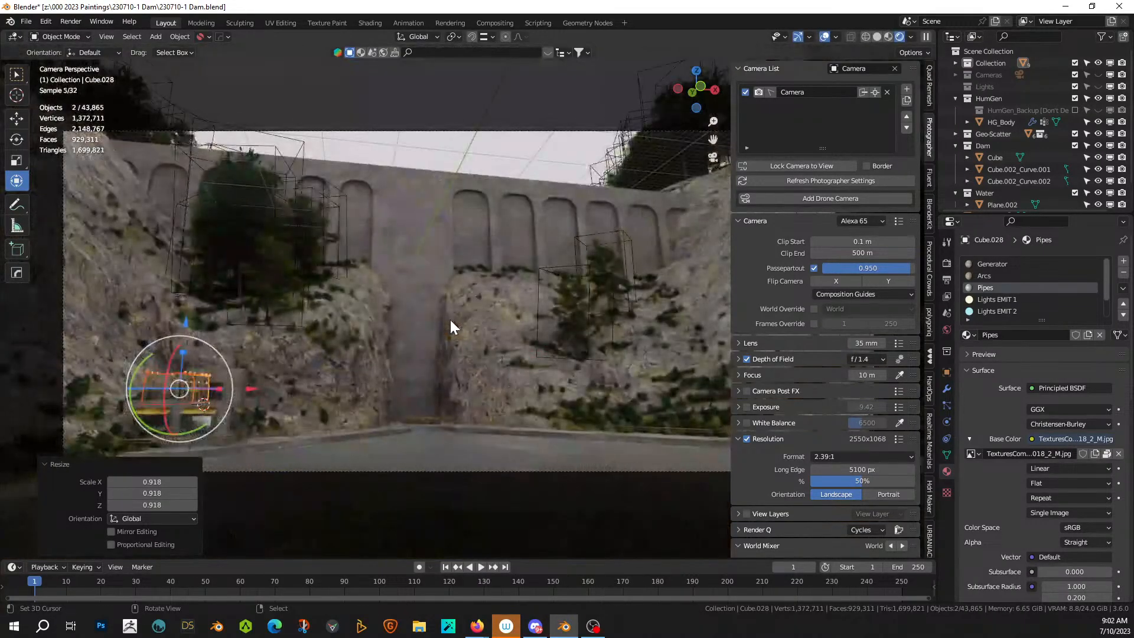
click(232, 378)
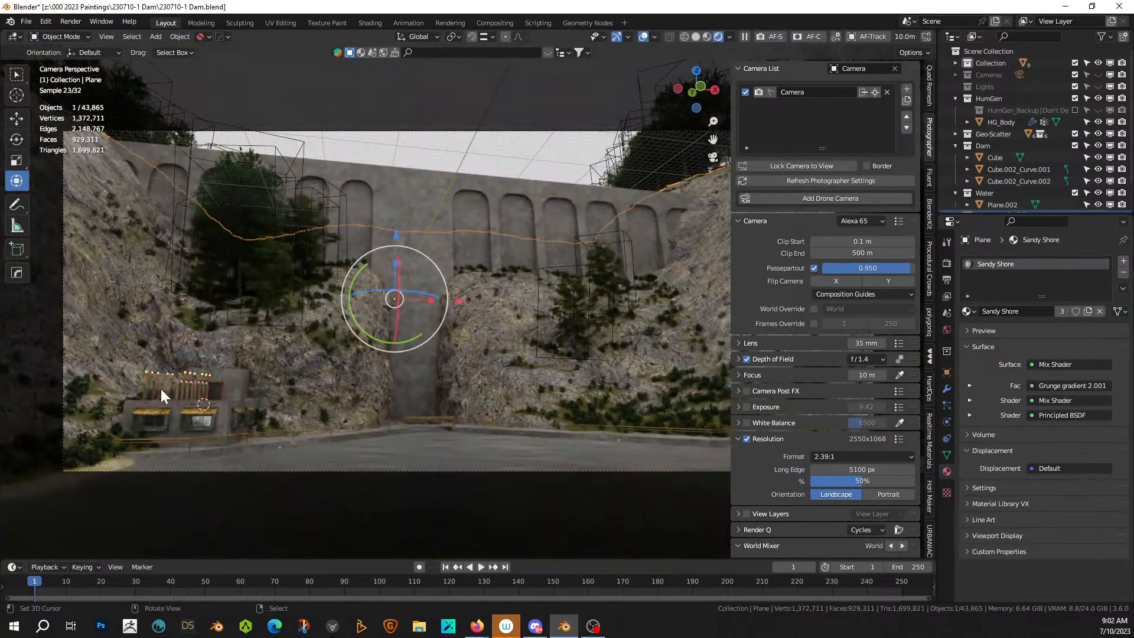
key(ctrl+s)
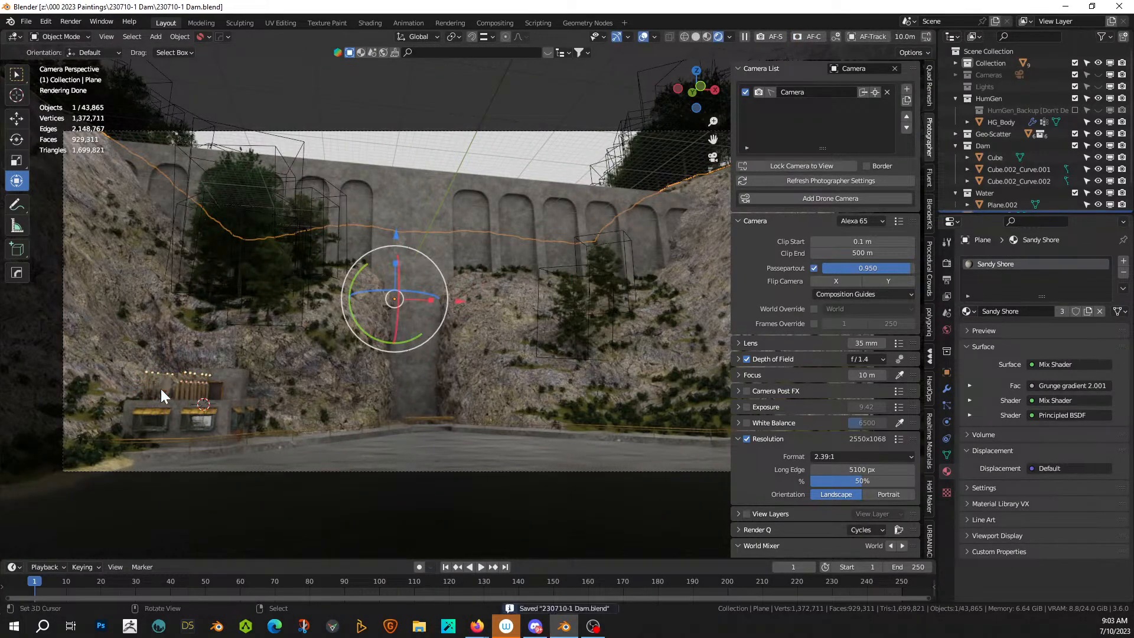
Step: Review the paired roof generators up close and the overall dam scene, and save the file
click(161, 389)
key(KP_Decimal)
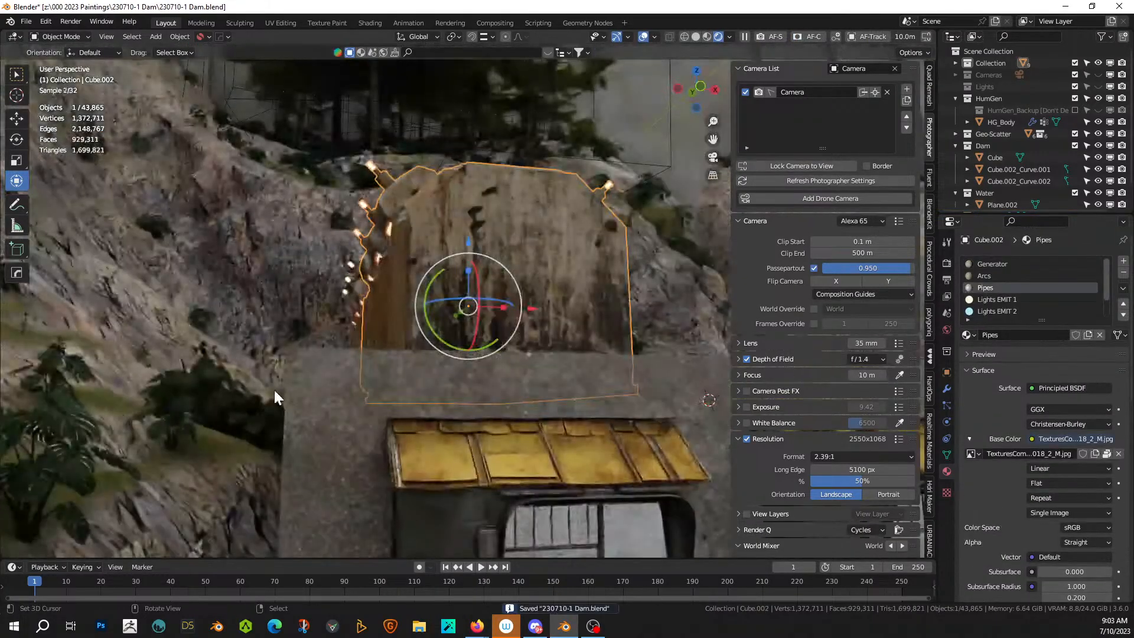
middle_drag(274, 390, 353, 425)
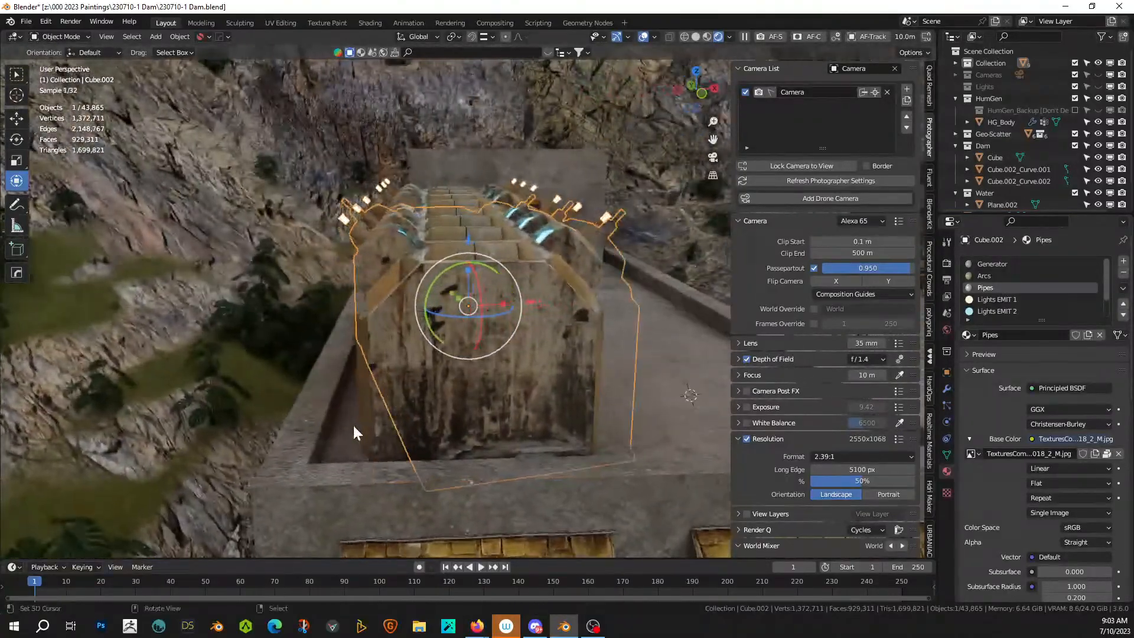
scroll(356, 423, down, 5)
key(KP_0)
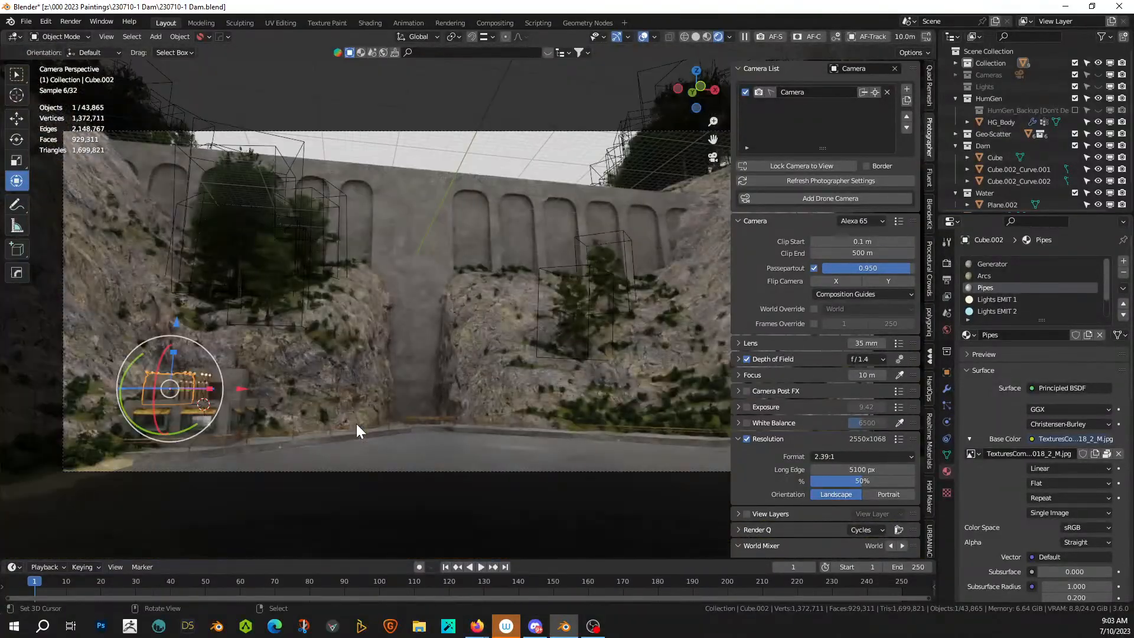
scroll(356, 424, down, 2)
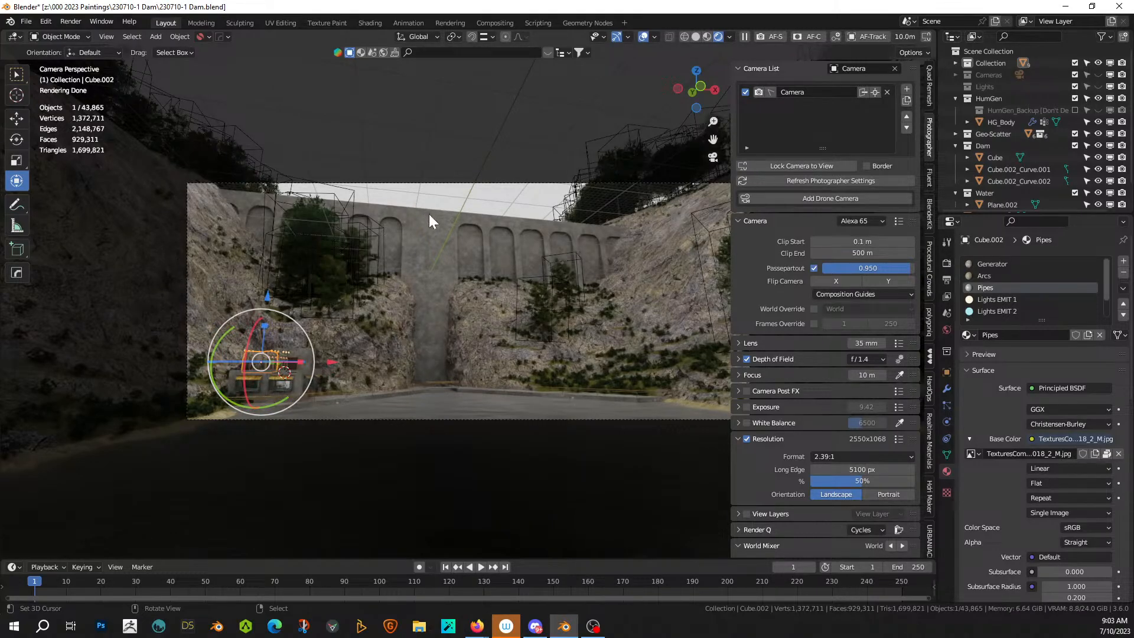
middle_drag(430, 215, 416, 261)
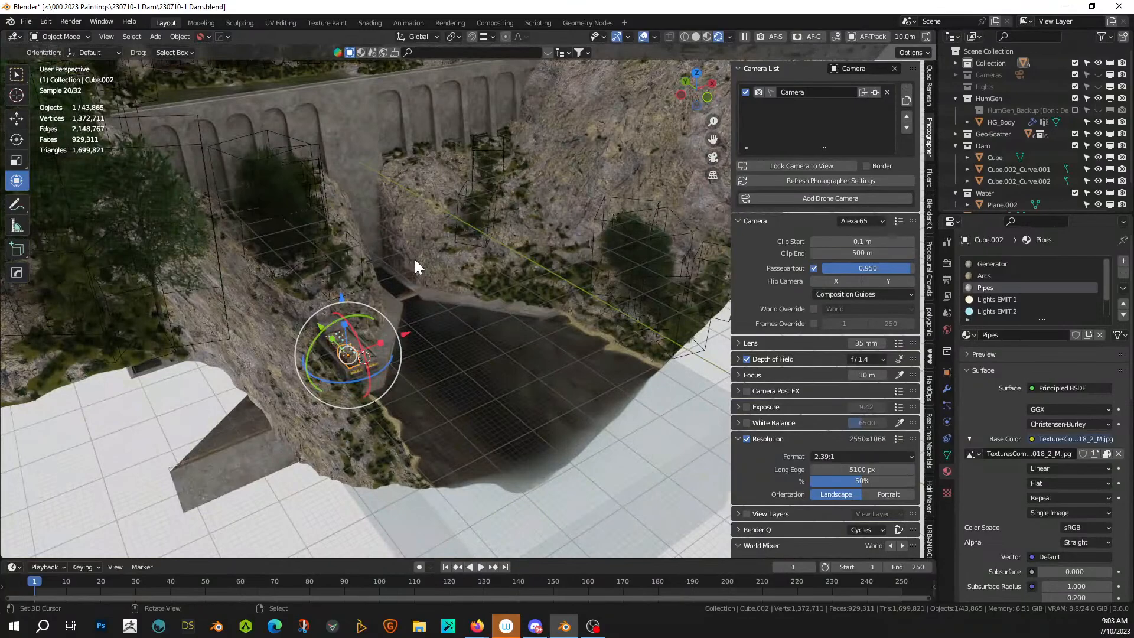
key(ctrl+s)
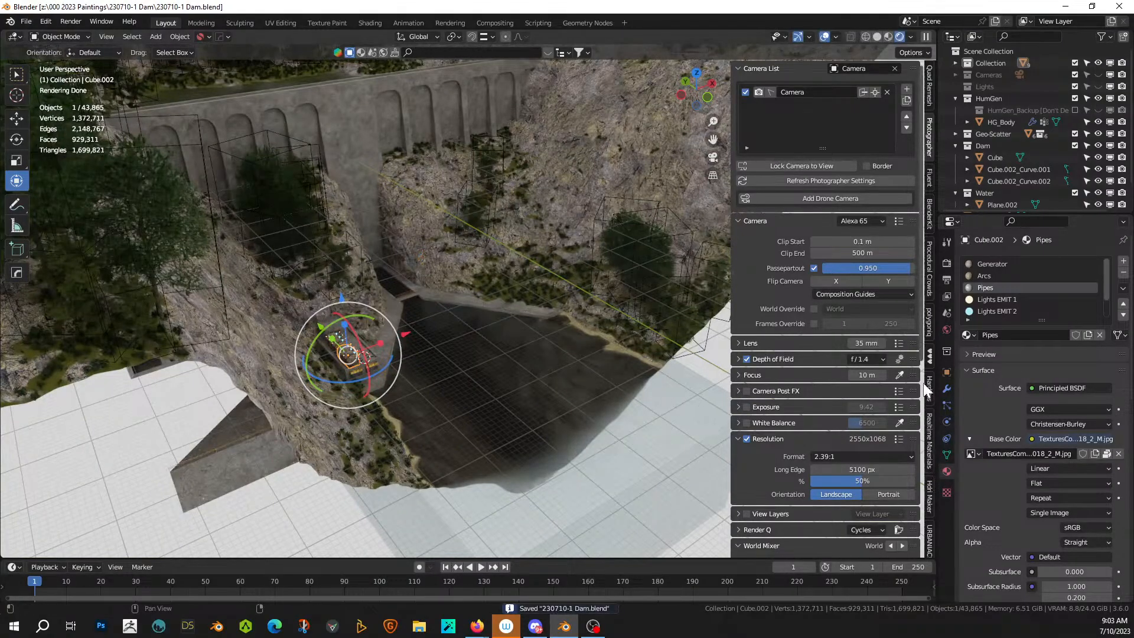
Step: In HDRi Maker Studio, switch the library to Hdr Maps and the category to Nature
click(931, 495)
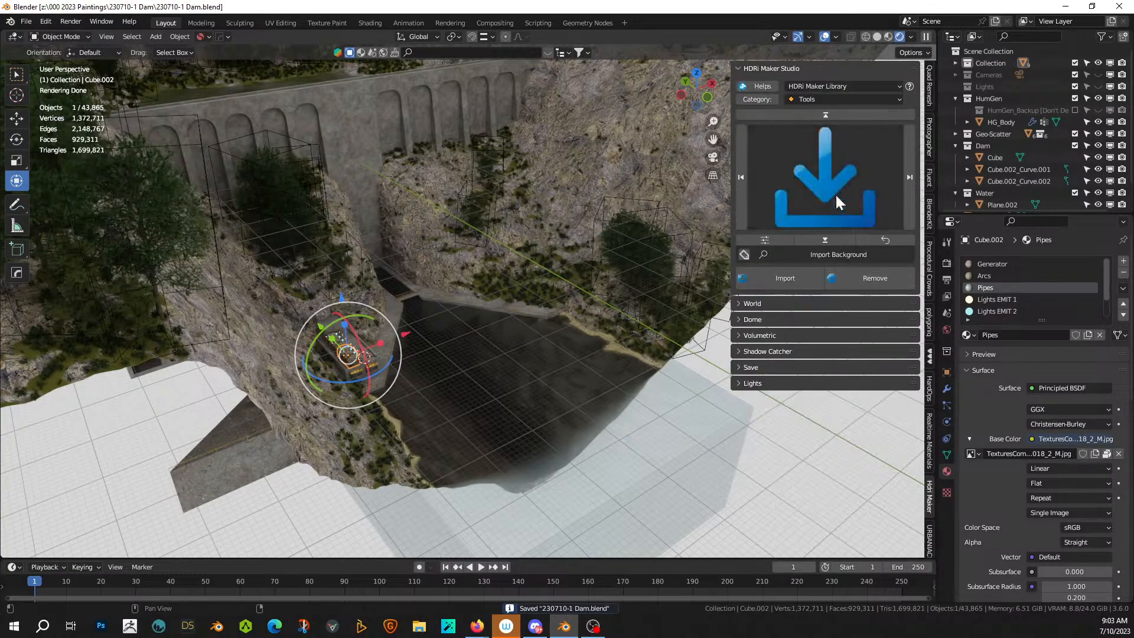
click(828, 86)
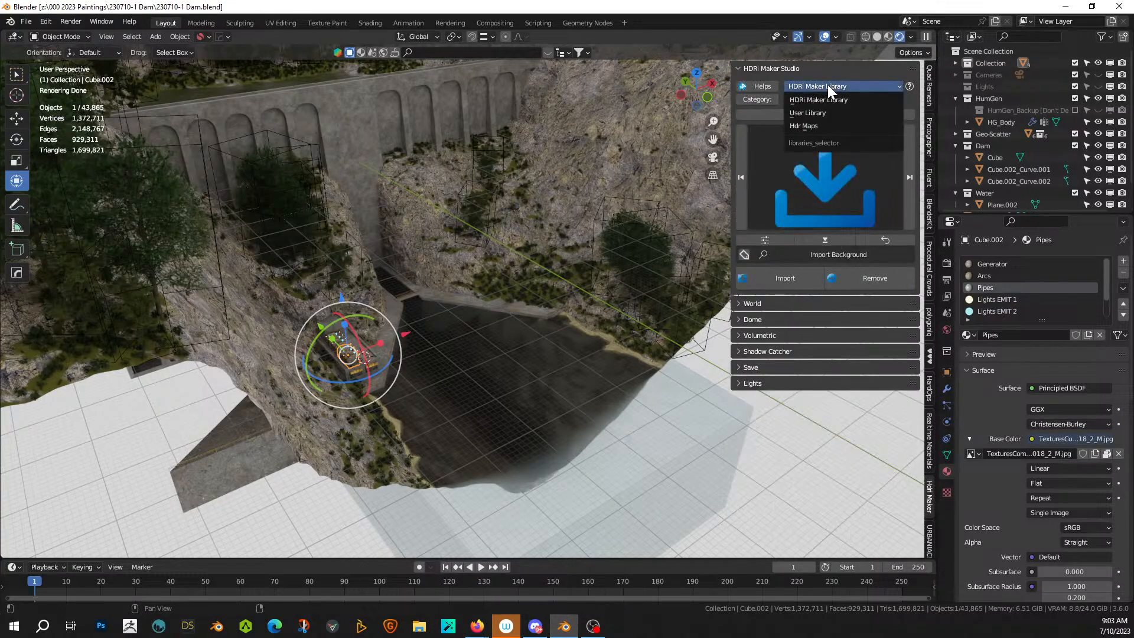
click(824, 126)
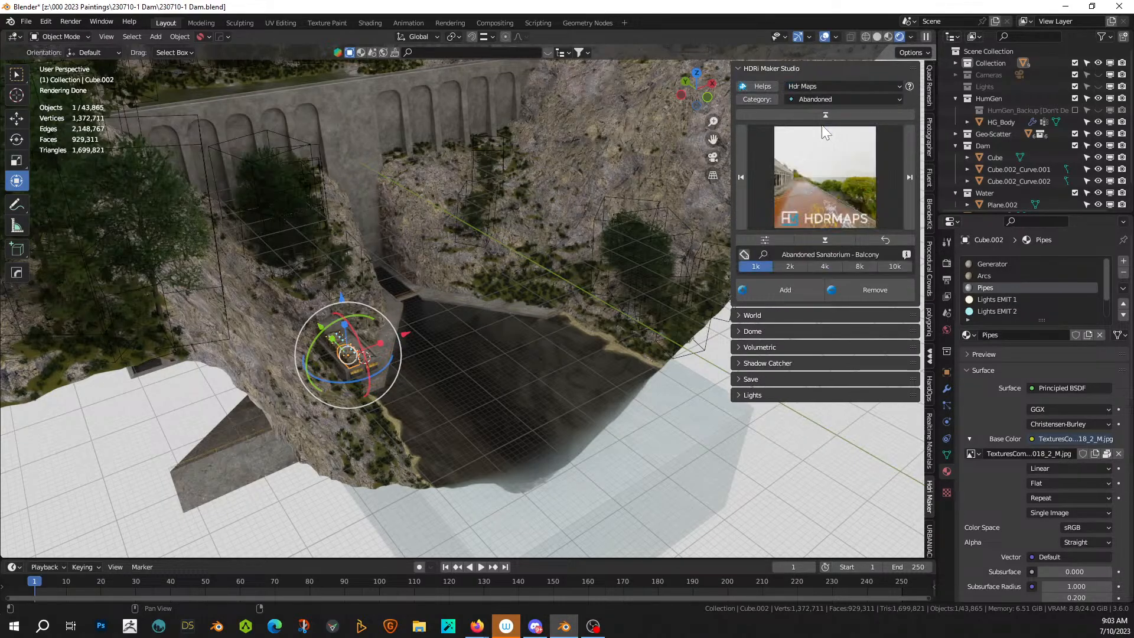
click(819, 189)
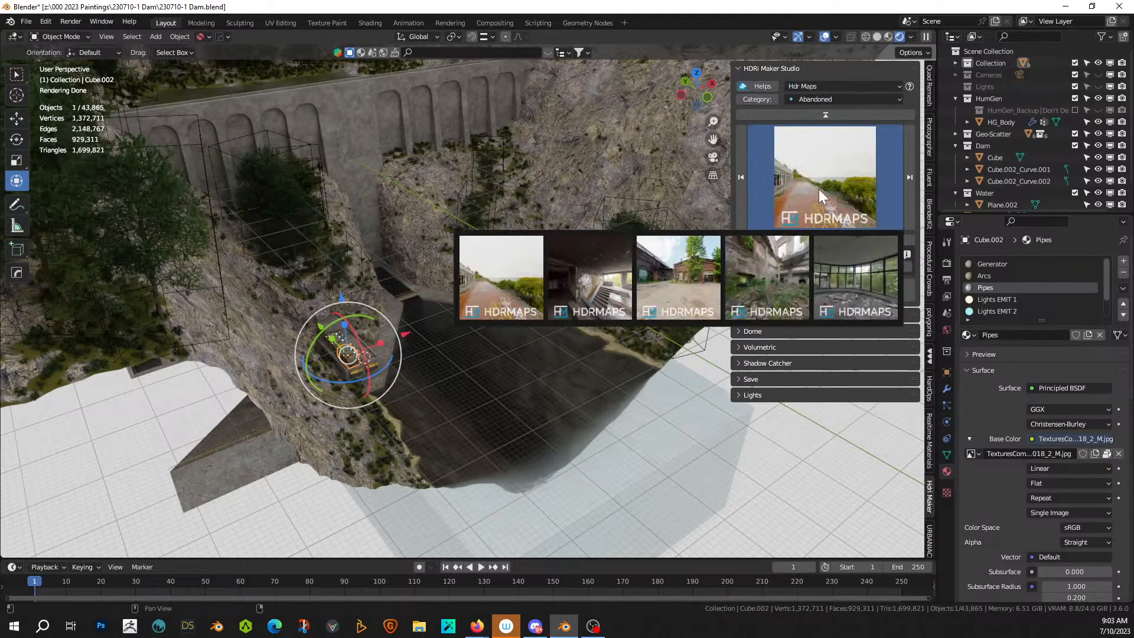
click(819, 102)
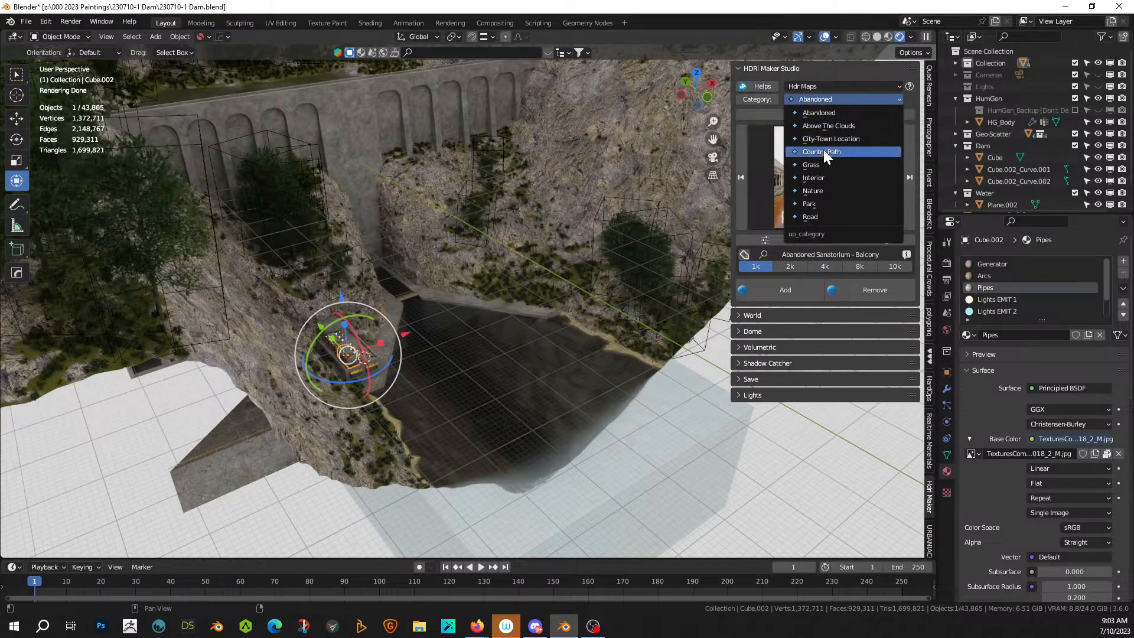
click(834, 189)
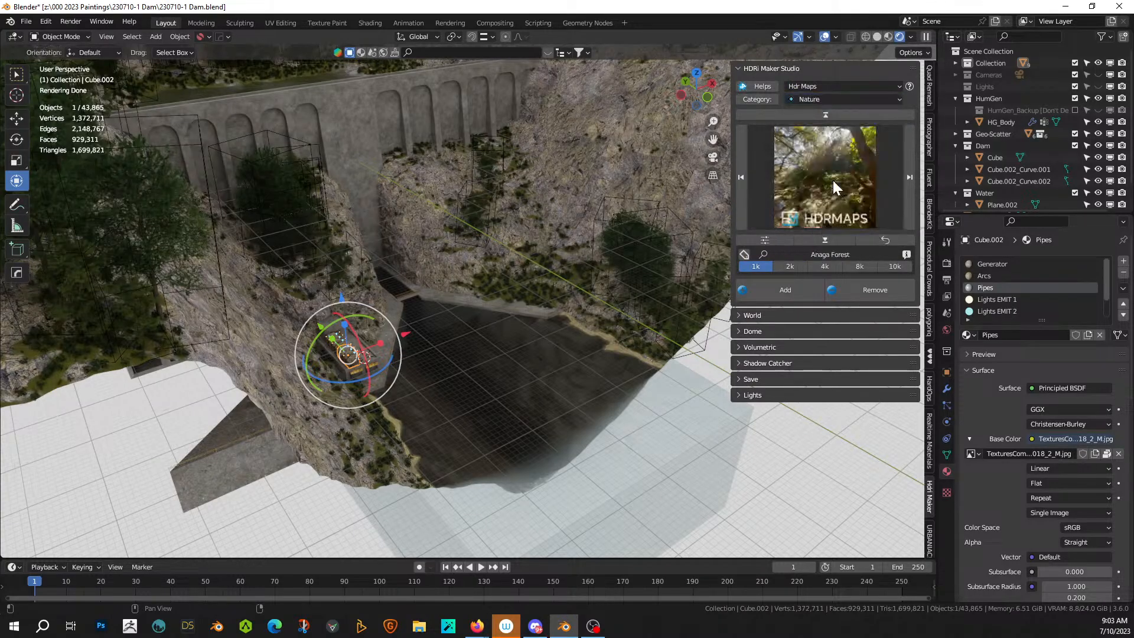
Step: Add the Dolomites River HDRI at 8k resolution as the world background
click(833, 170)
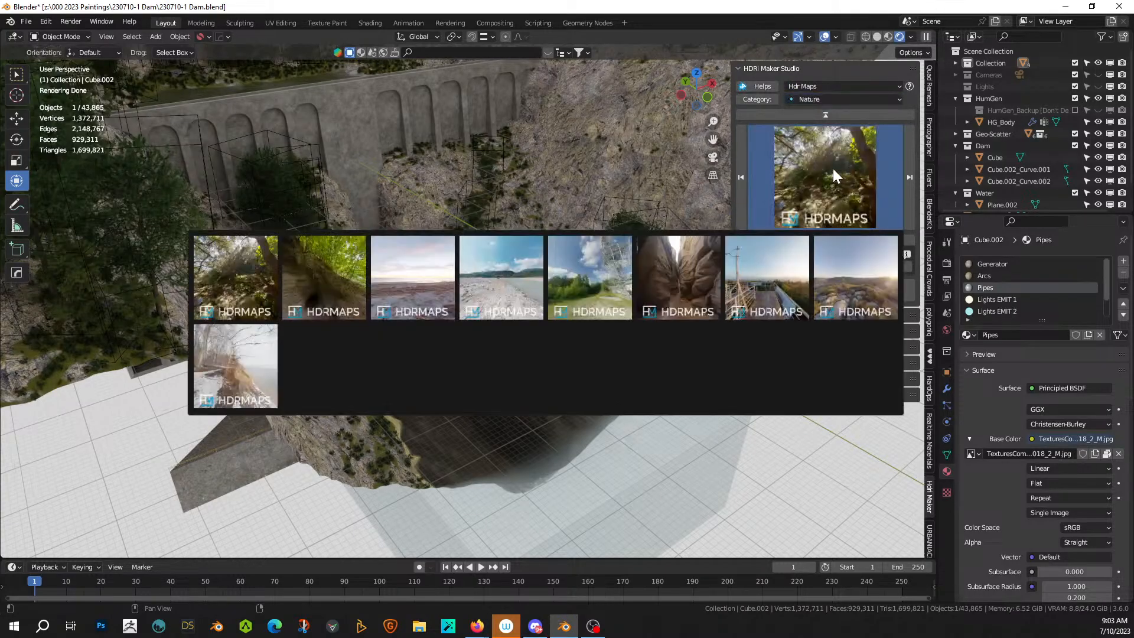
click(521, 268)
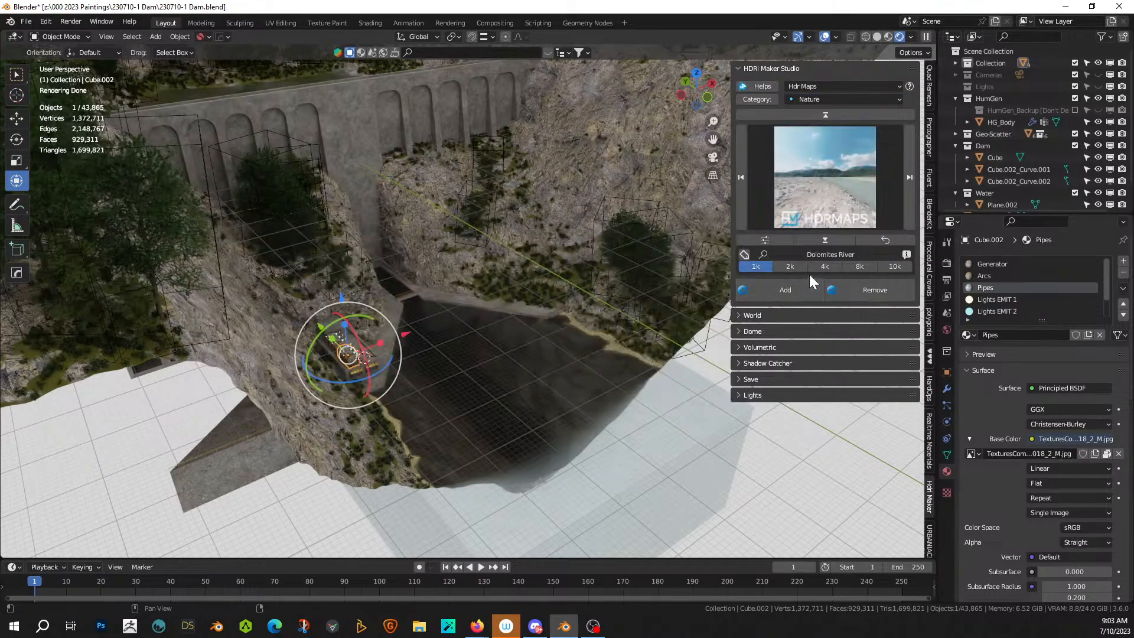
click(860, 266)
click(782, 293)
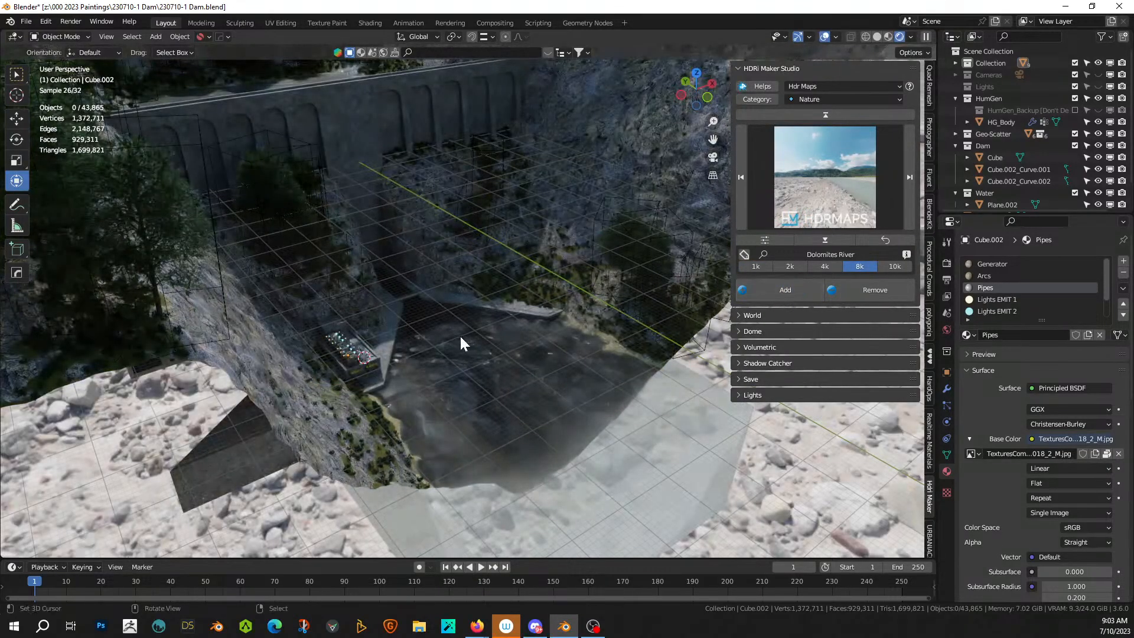
Step: In camera view, rotate the HDRI world background to an angle of 90°, refining it to 85.7°
key(KP_0)
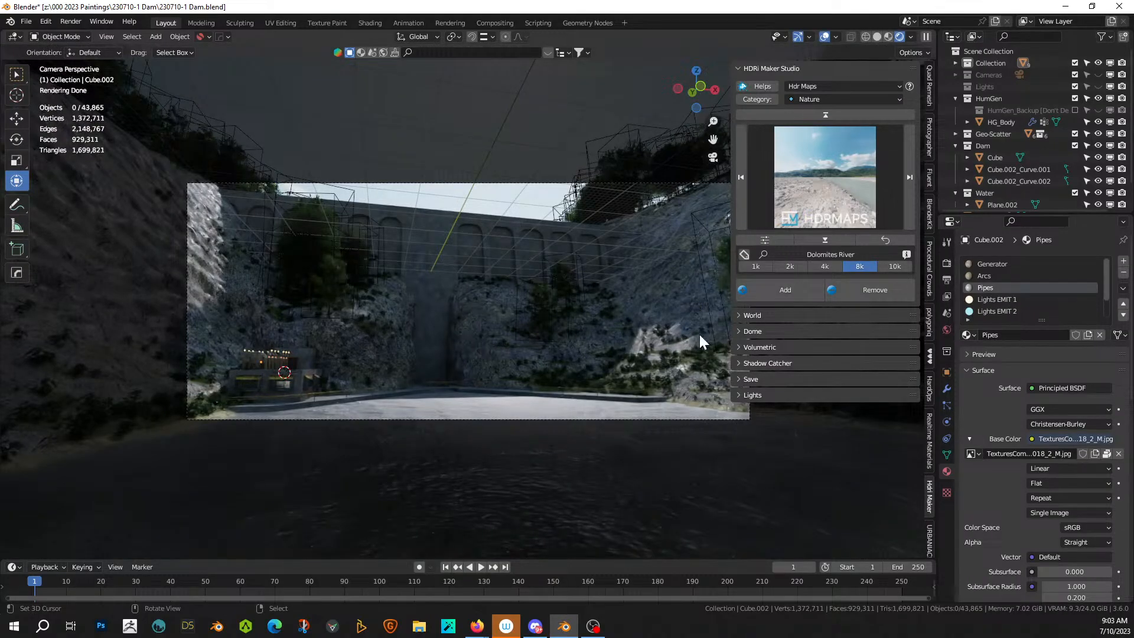
click(739, 314)
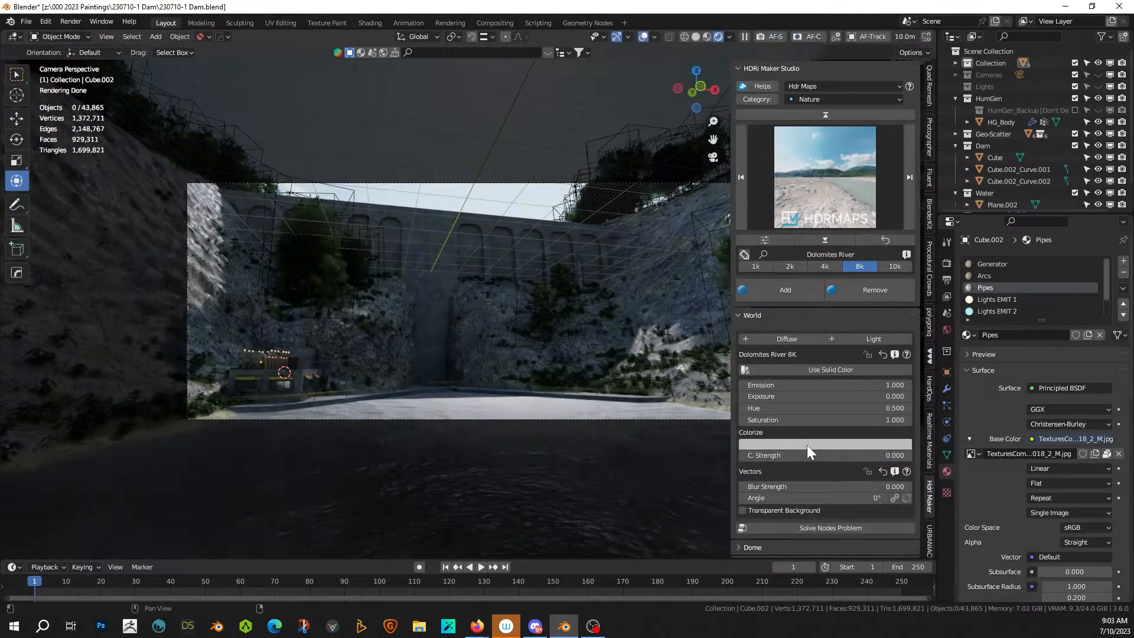
click(789, 499)
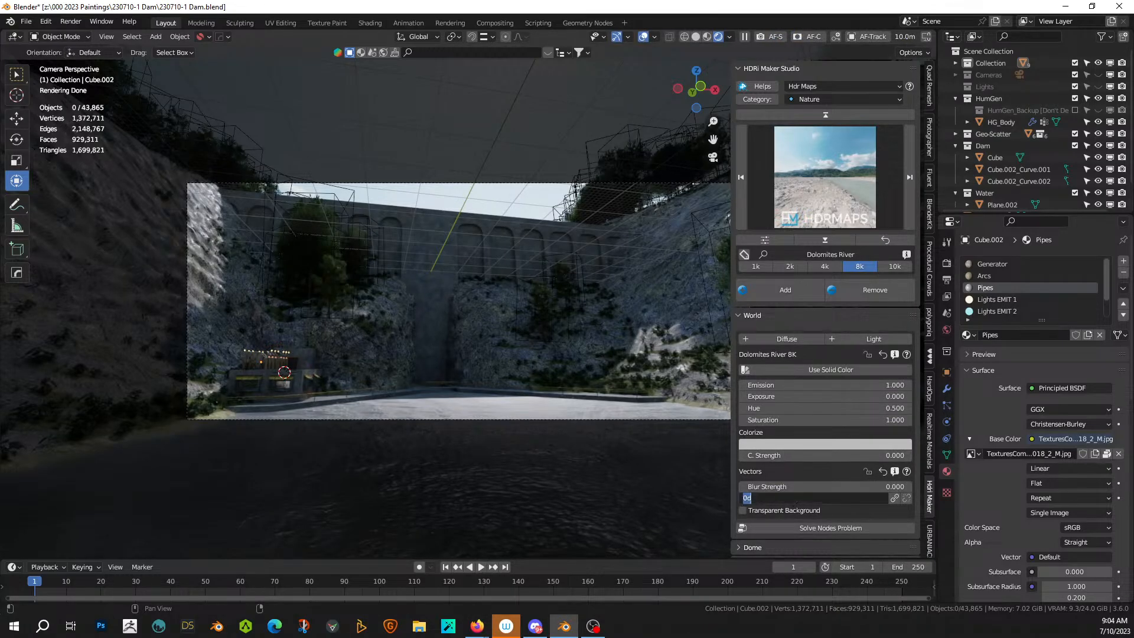
text(90)
key(Return)
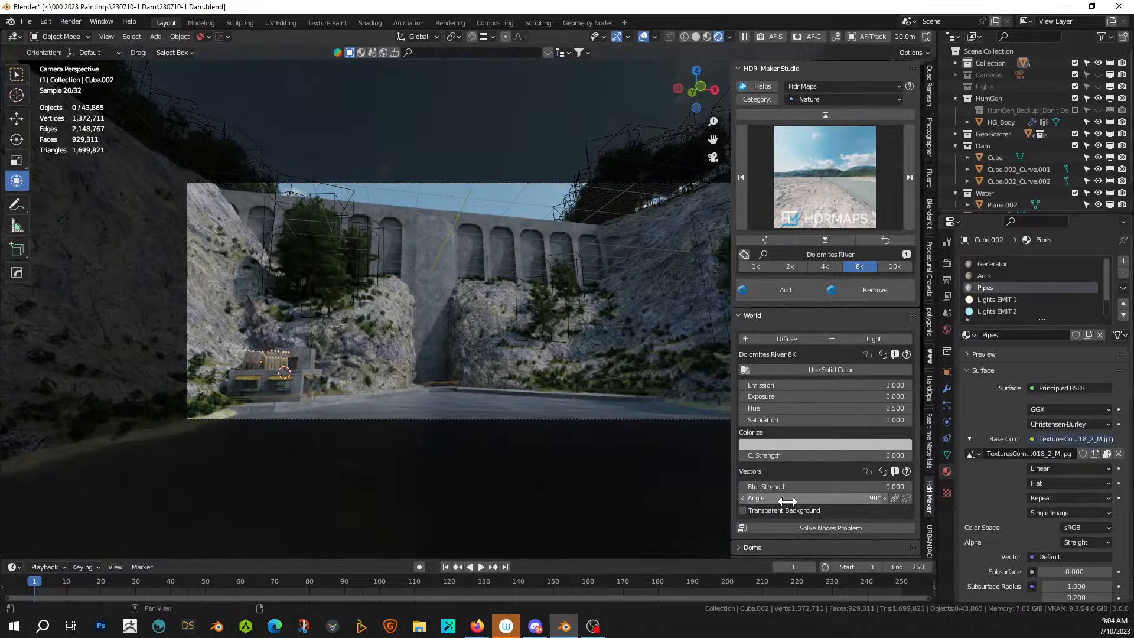
drag(793, 499, 819, 498)
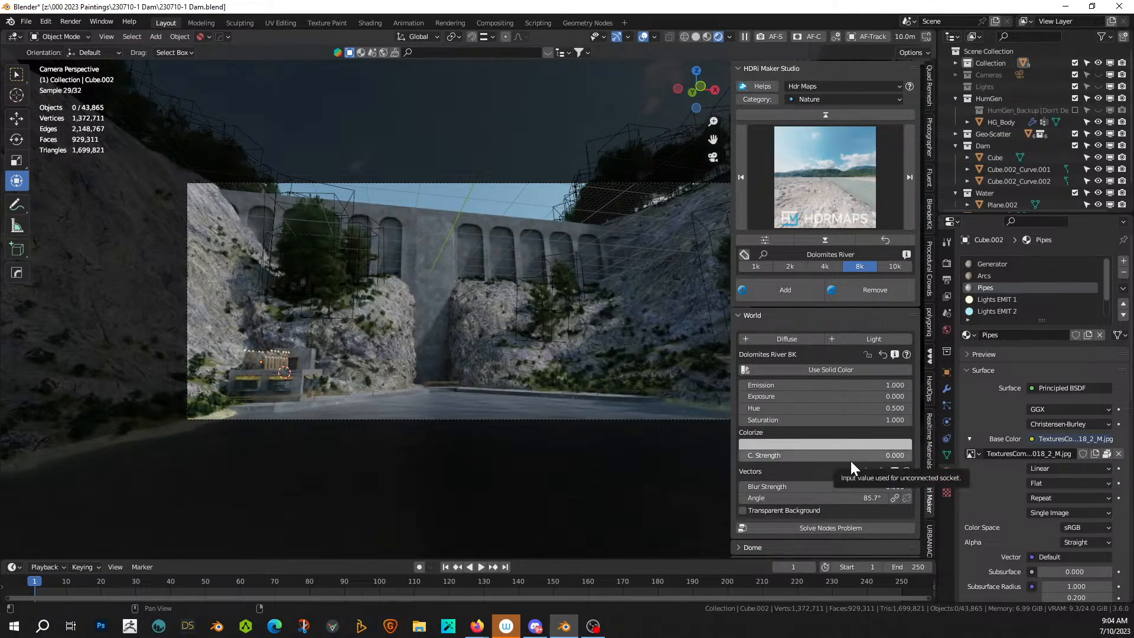
Step: Try an exposure of -1 on the Dolomites River HDRI world background and set it back to 0
click(791, 396)
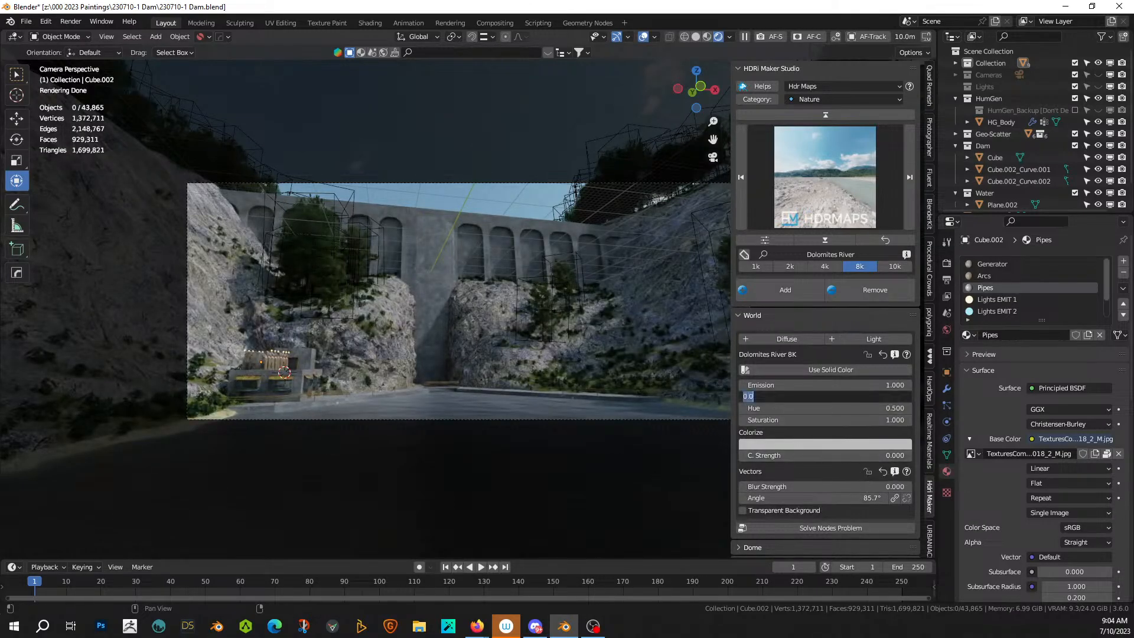
text(-1)
key(Return)
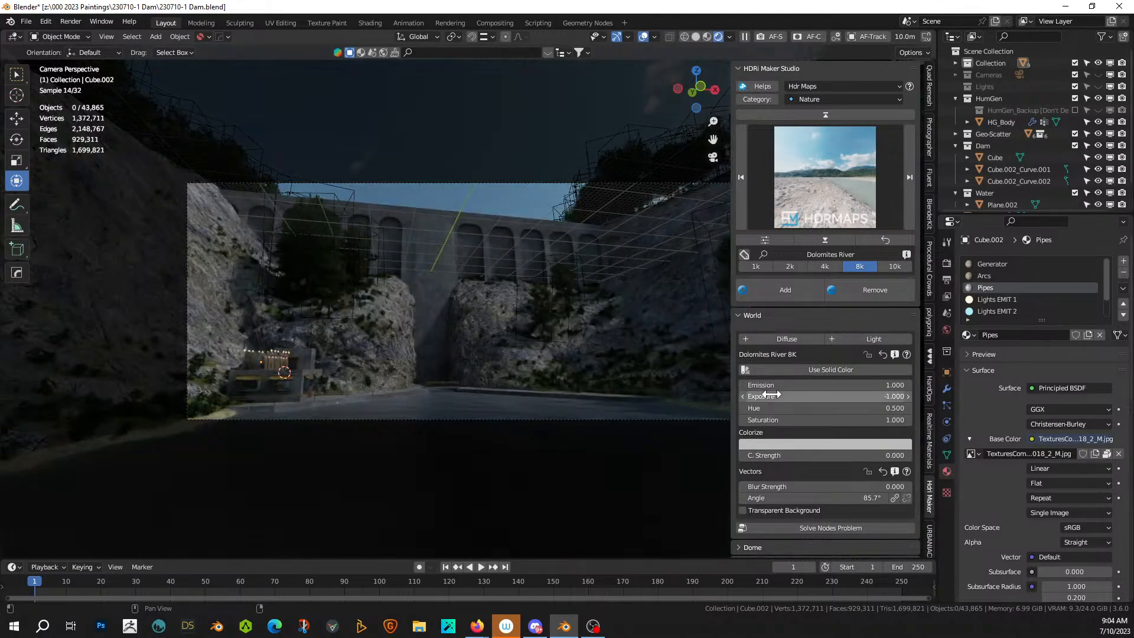
click(772, 395)
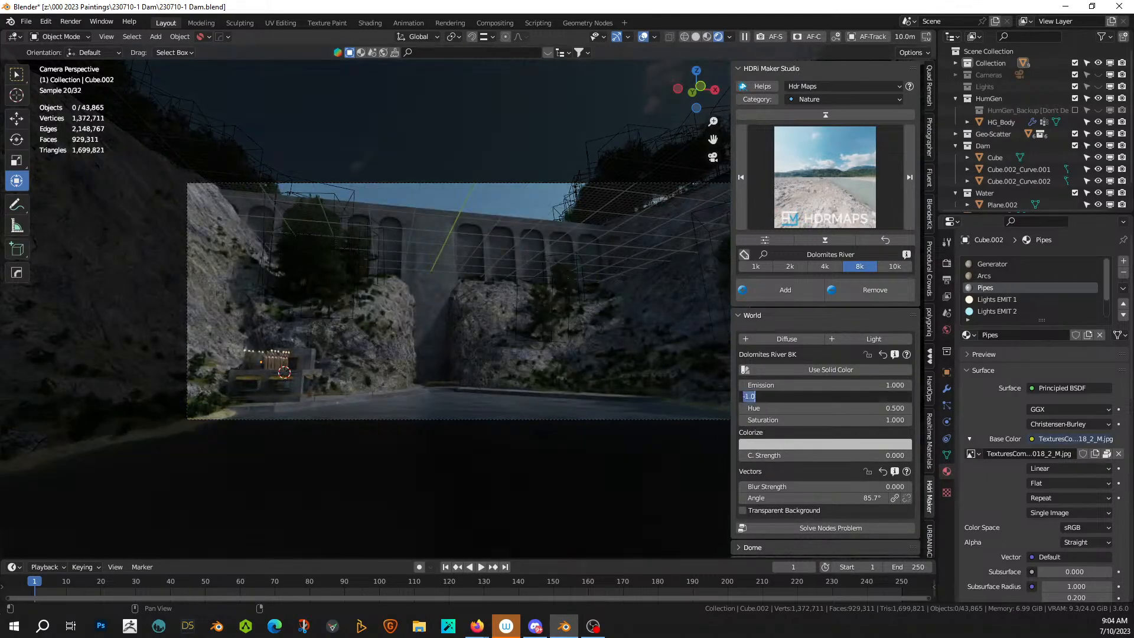
text(0)
key(Return)
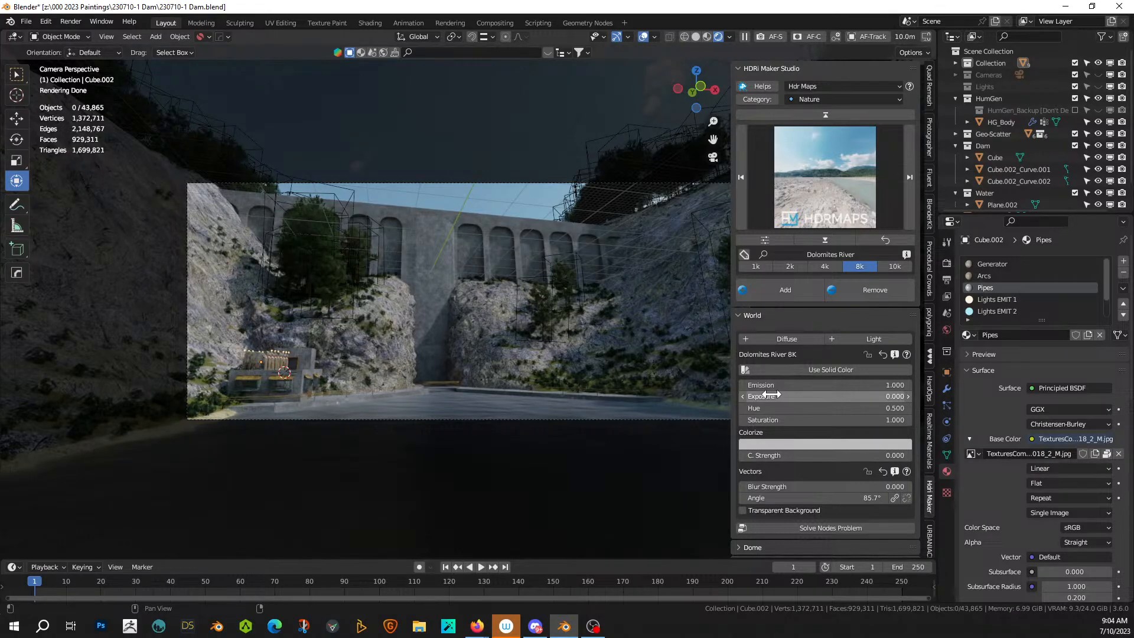
Step: Select the roof generator, review the relit dam and cliffs up close, and save the file before returning to the camera view
click(259, 361)
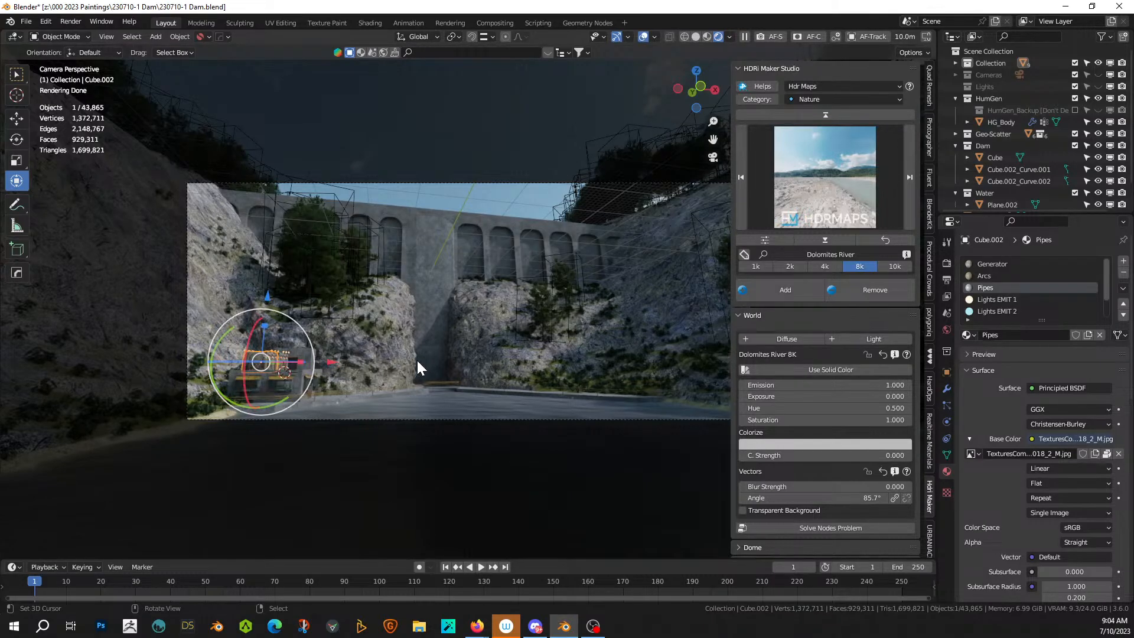
scroll(417, 362, up, 1)
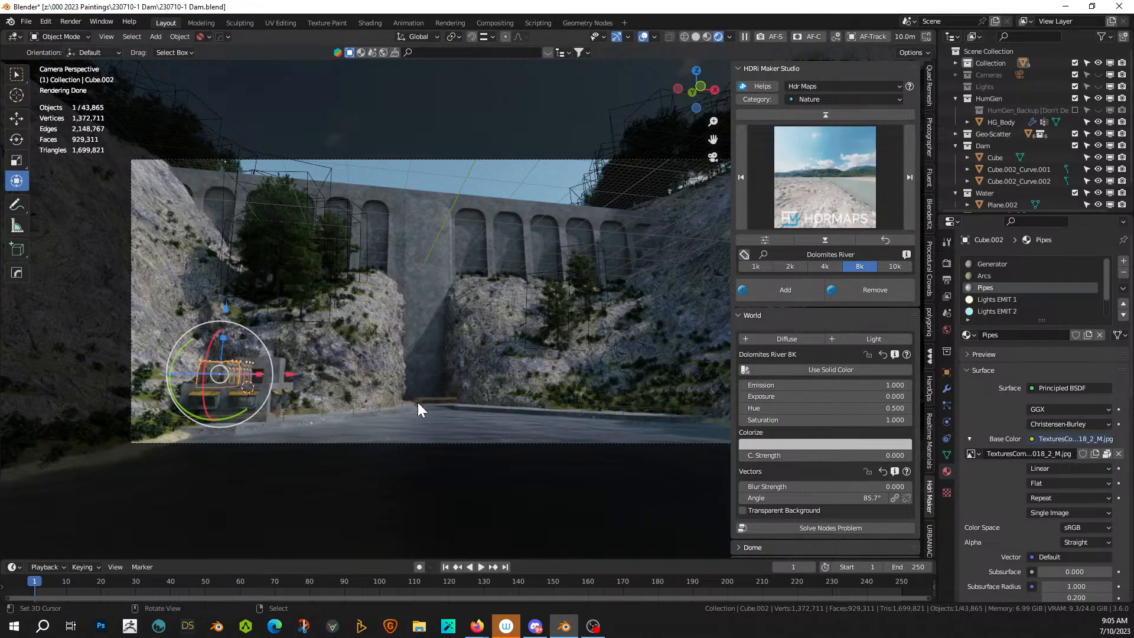
scroll(417, 402, up, 4)
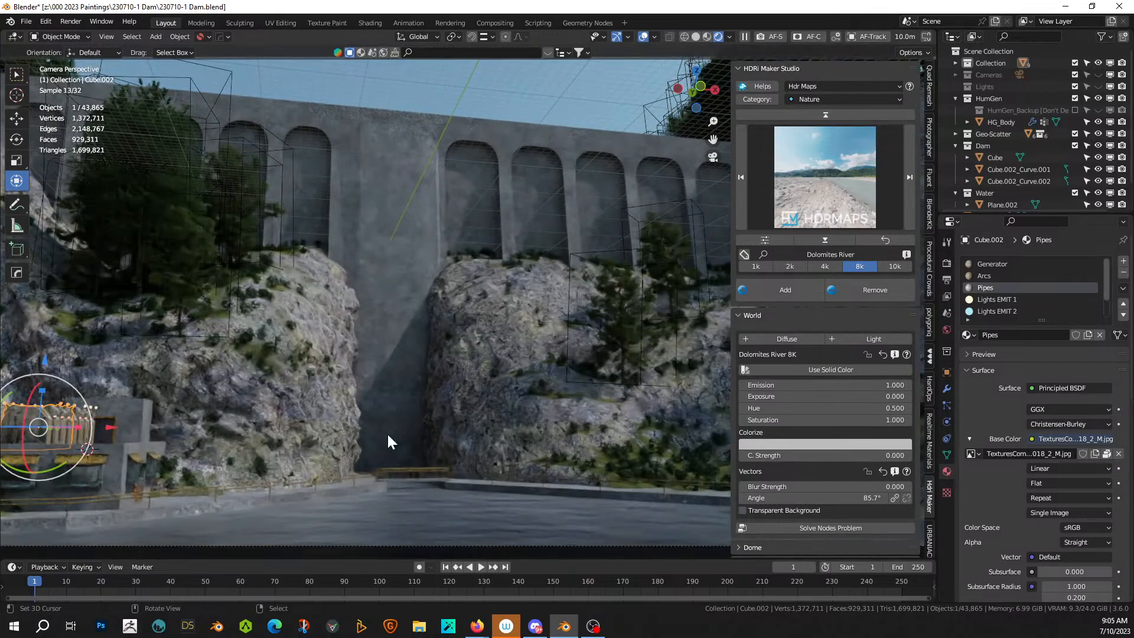
middle_drag(389, 436, 410, 450)
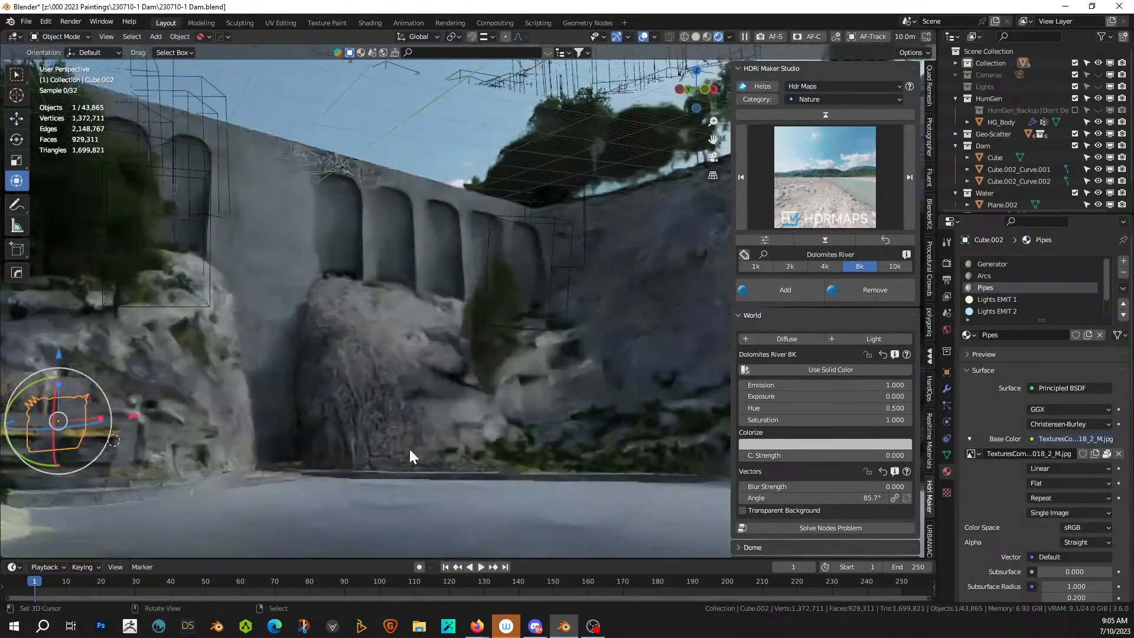
scroll(409, 447, down, 5)
scroll(410, 448, up, 2)
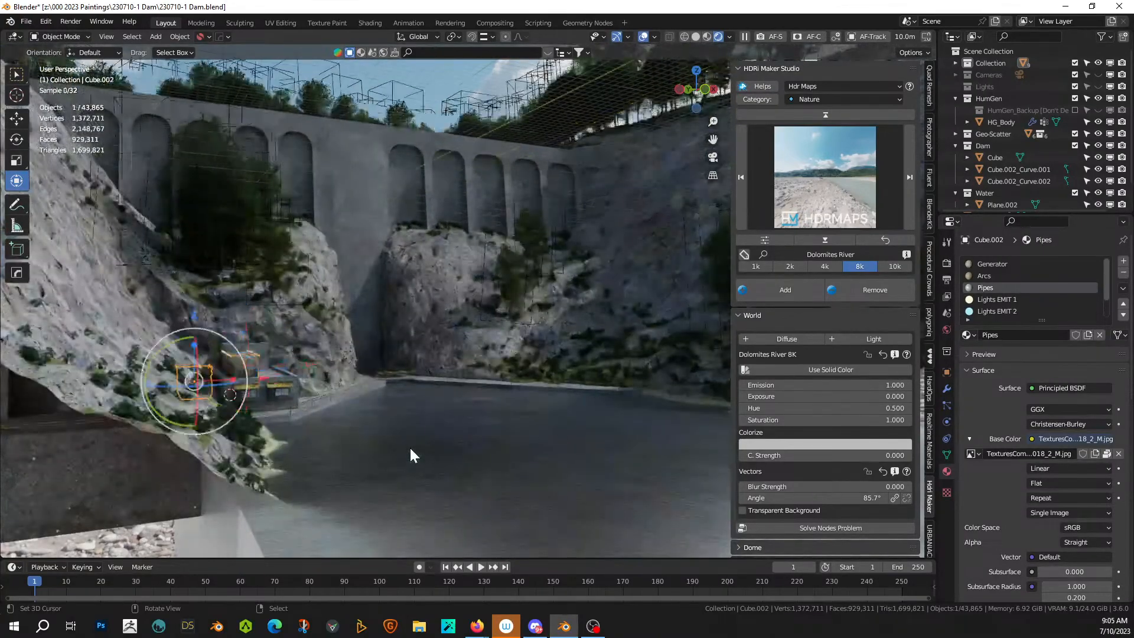
scroll(409, 445, up, 2)
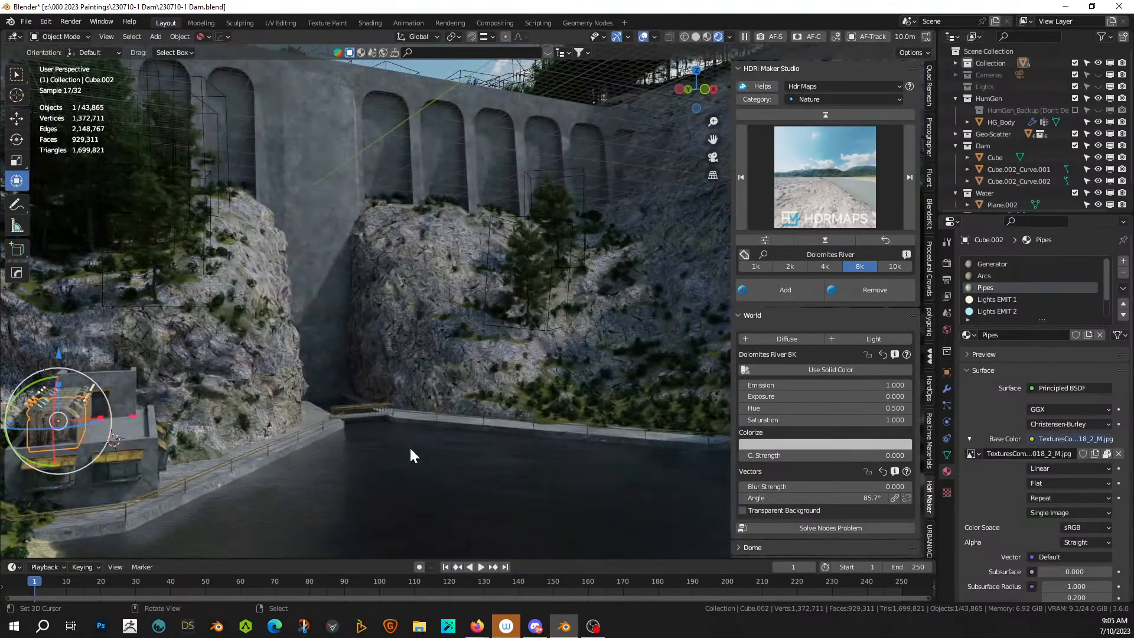
middle_drag(408, 443, 413, 427)
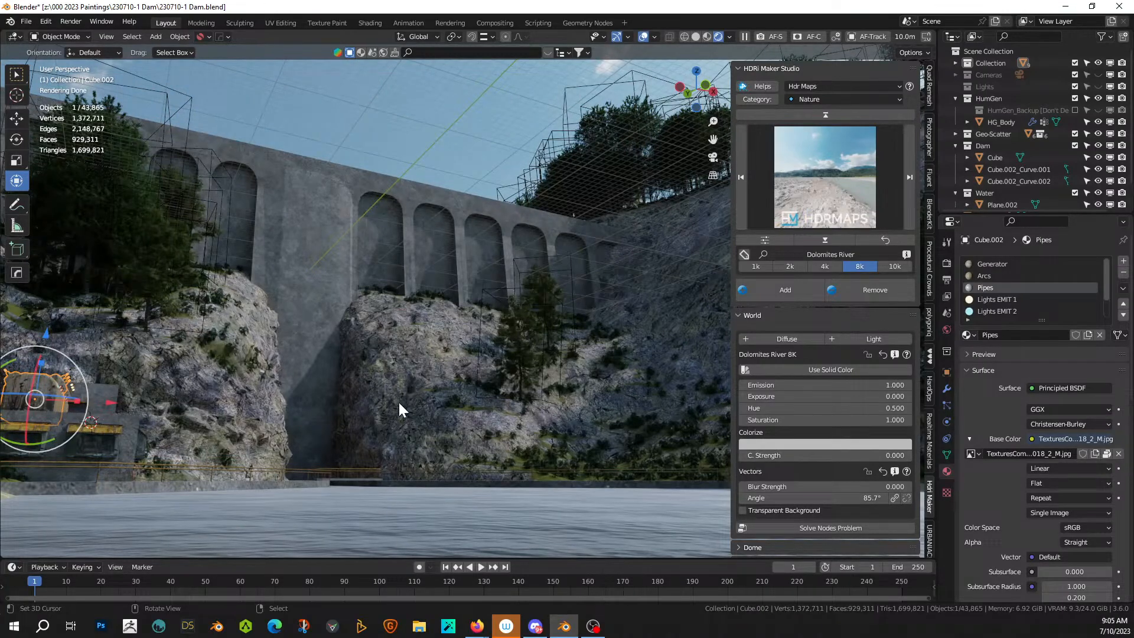
middle_drag(398, 401, 384, 402)
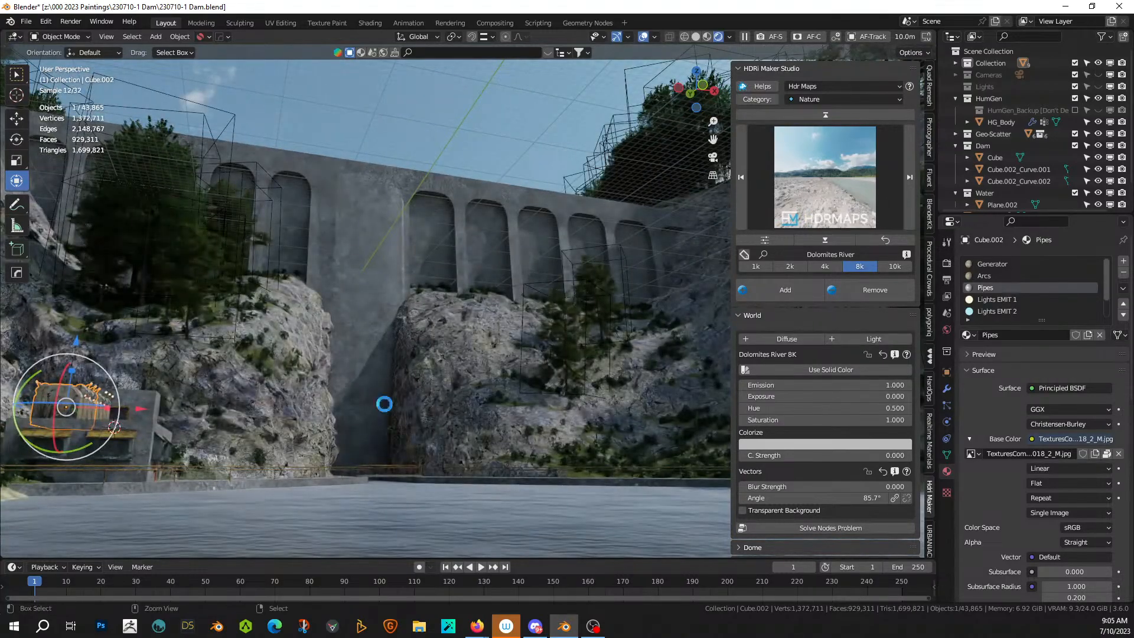
key(ctrl+s)
key(KP_0)
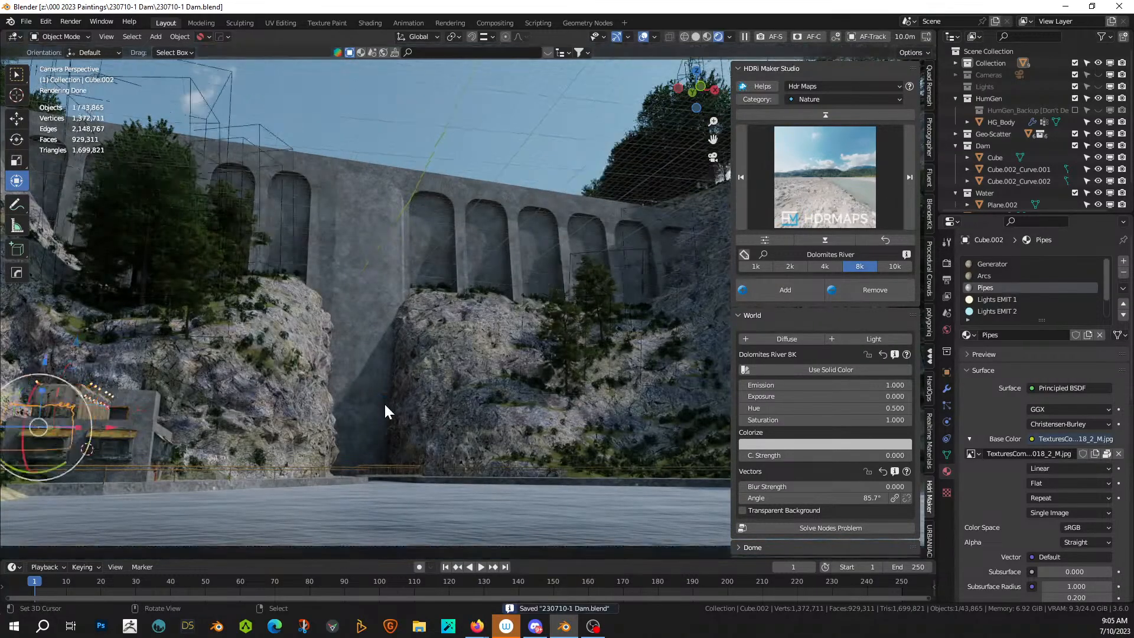
scroll(372, 387, down, 4)
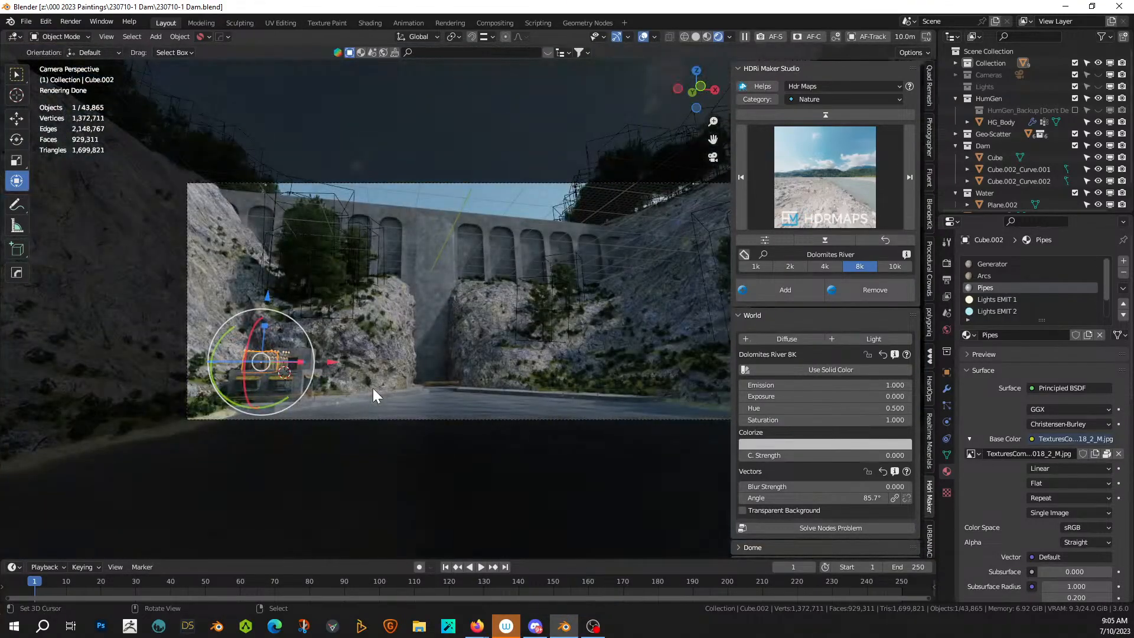
Step: Examine the HDRI sky and treeline above the dam, including a wide view of the whole scene
middle_drag(419, 319, 355, 361)
scroll(355, 361, up, 3)
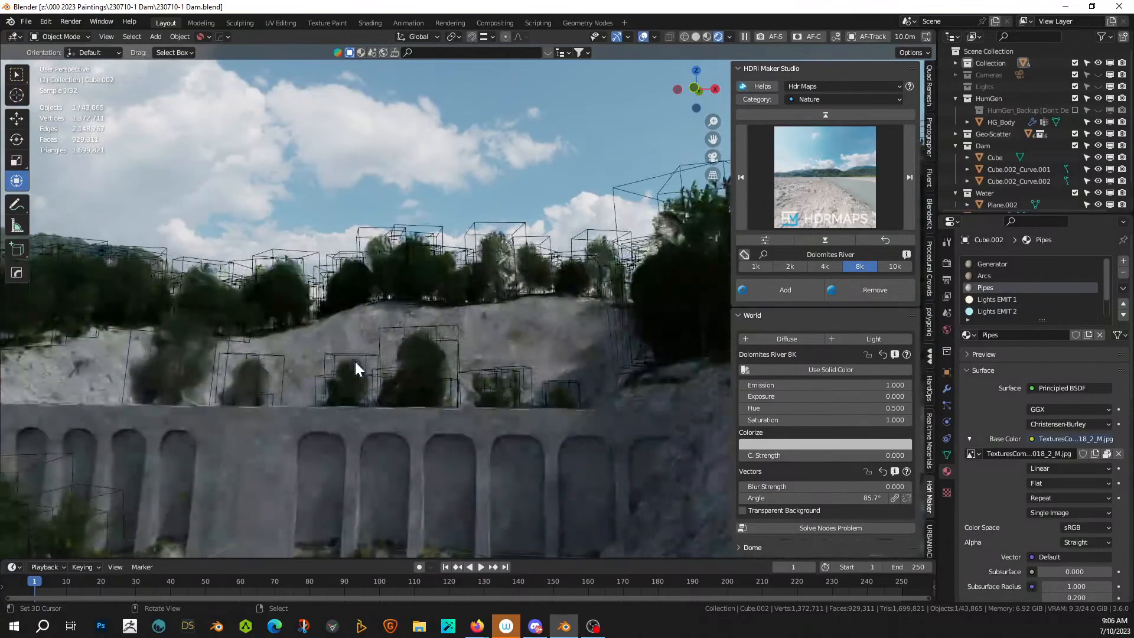
scroll(385, 350, up, 2)
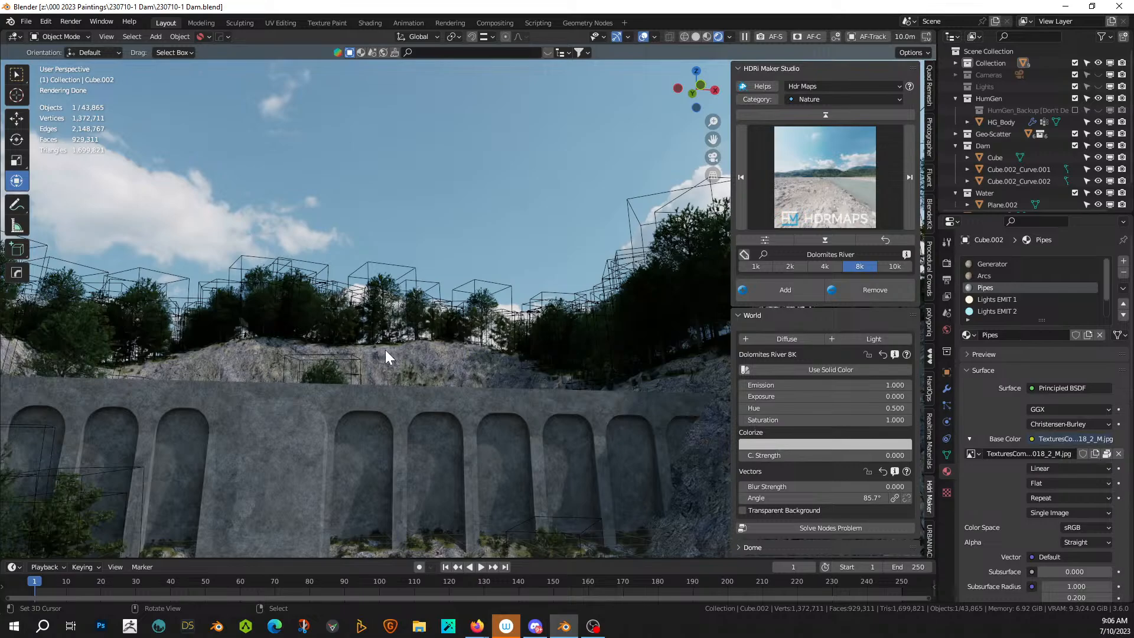
middle_drag(267, 456, 293, 441)
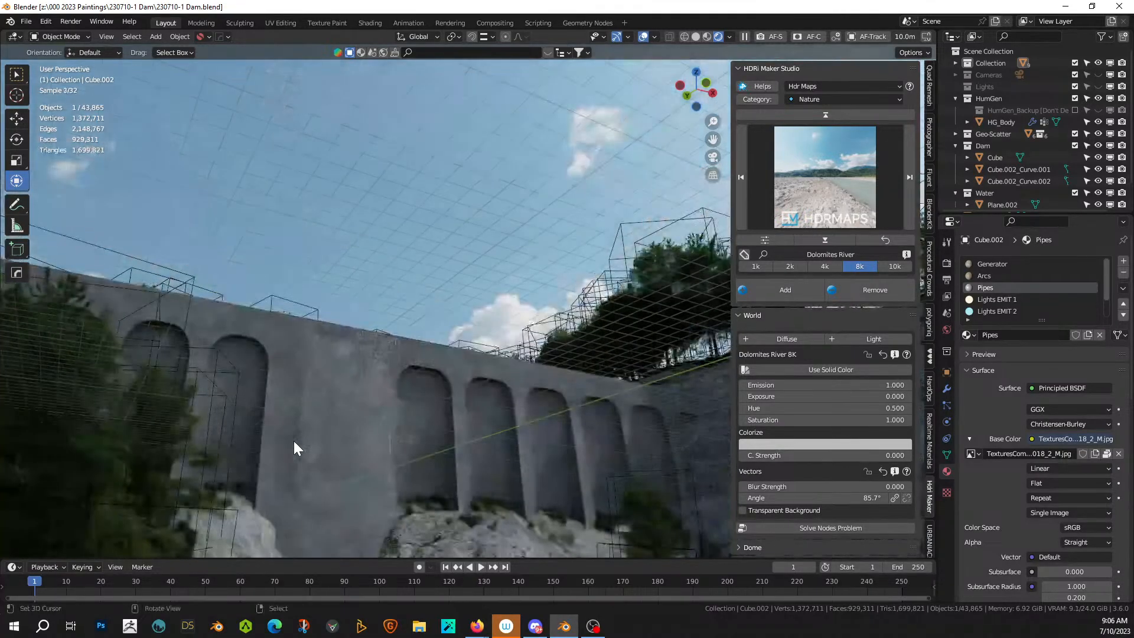
scroll(344, 399, down, 3)
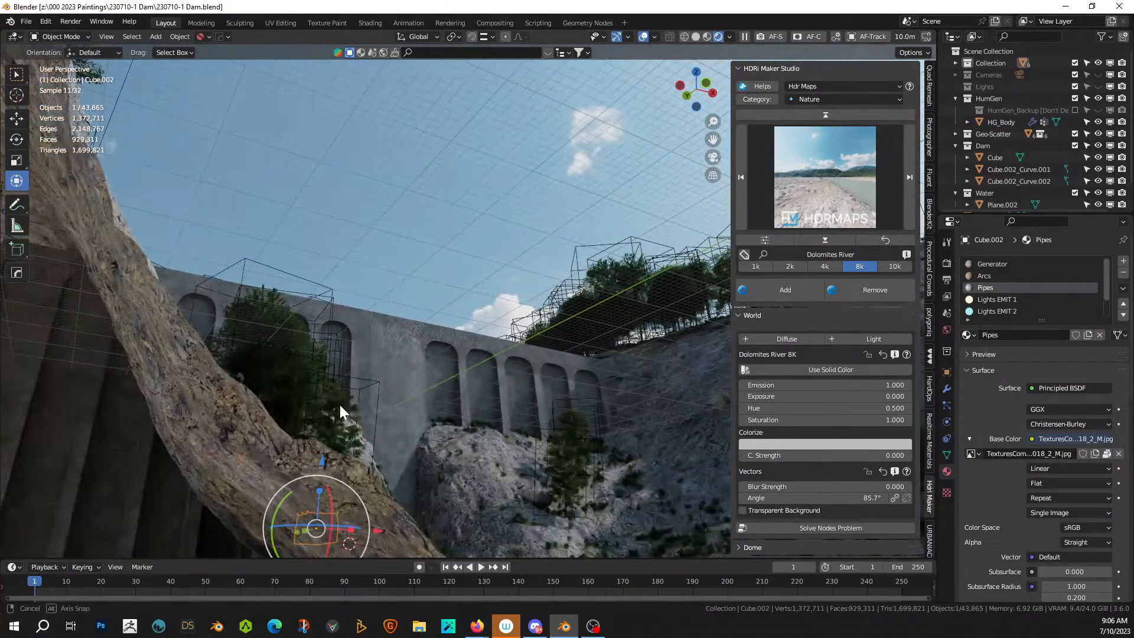
scroll(339, 402, up, 3)
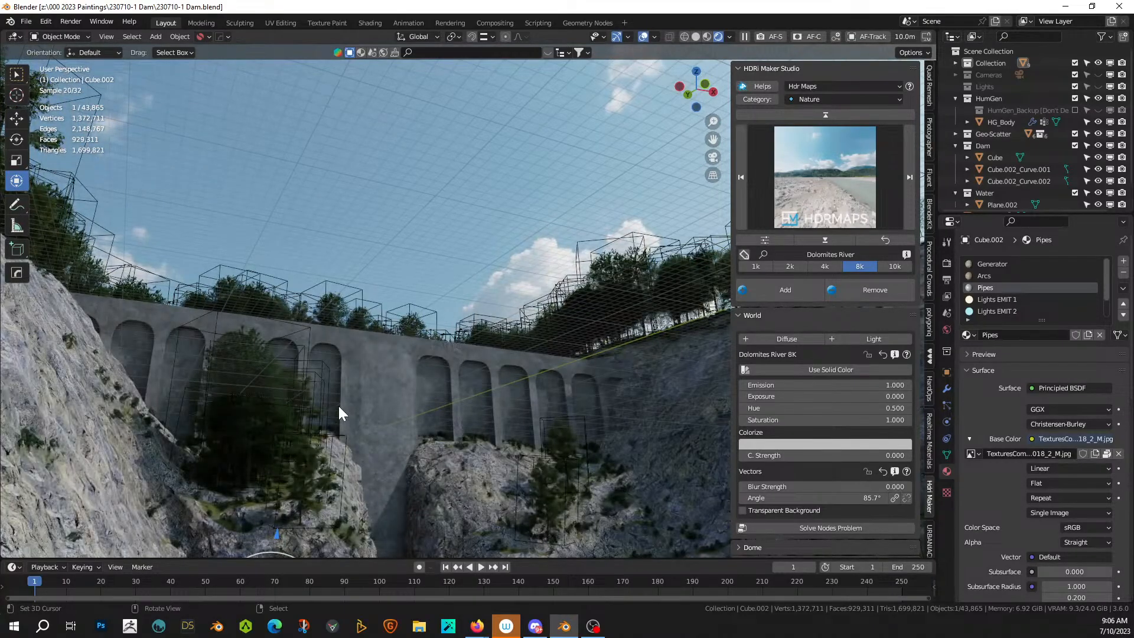
key(KP_Decimal)
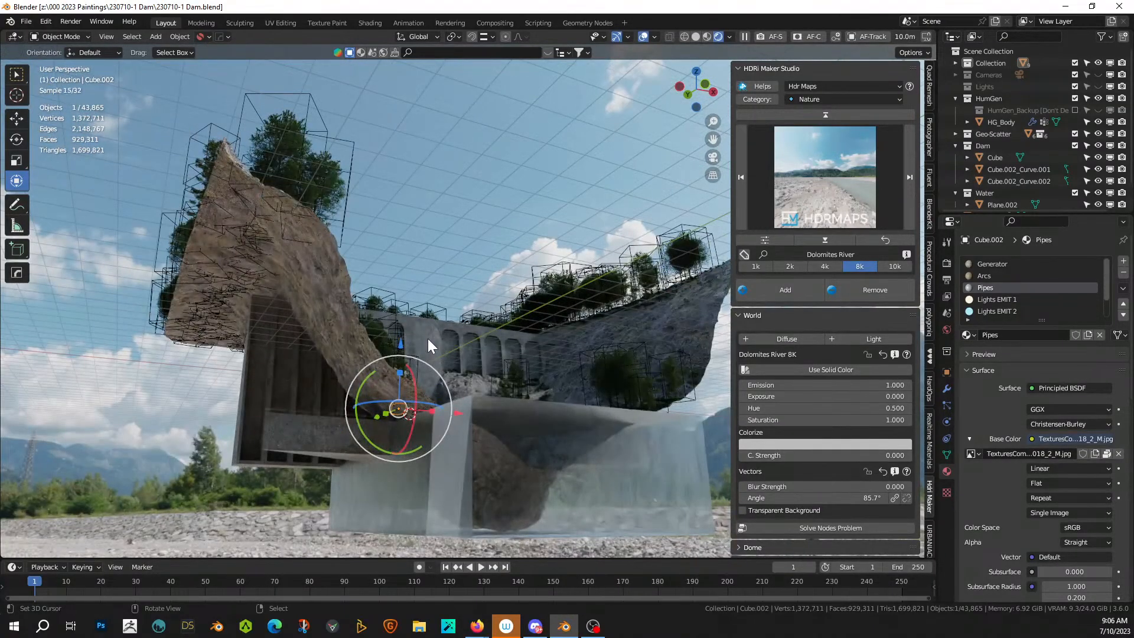